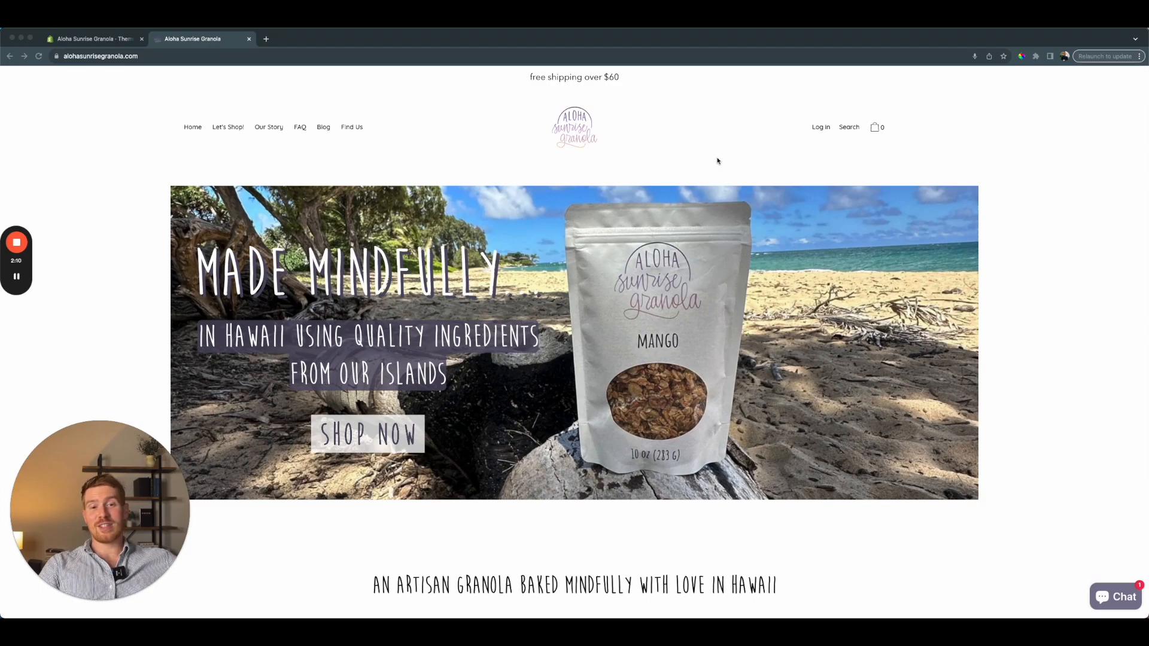
Examine the homepage header and the hero banner with its Made Mindfully headline and product photo
{"action": "scroll", "coordinate": [711, 171], "scroll_direction": "down", "scroll_amount": 1}
{"action": "scroll", "coordinate": [711, 171], "scroll_direction": "up", "scroll_amount": 1}
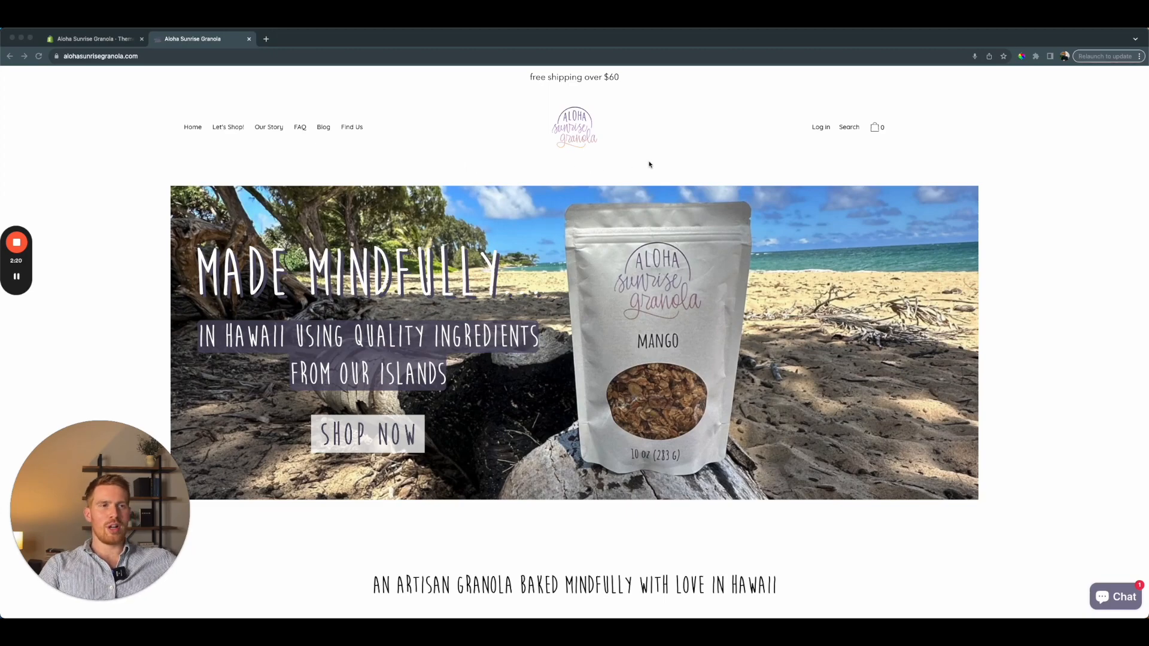
{"action": "scroll", "coordinate": [472, 150], "scroll_direction": "down", "scroll_amount": 2}
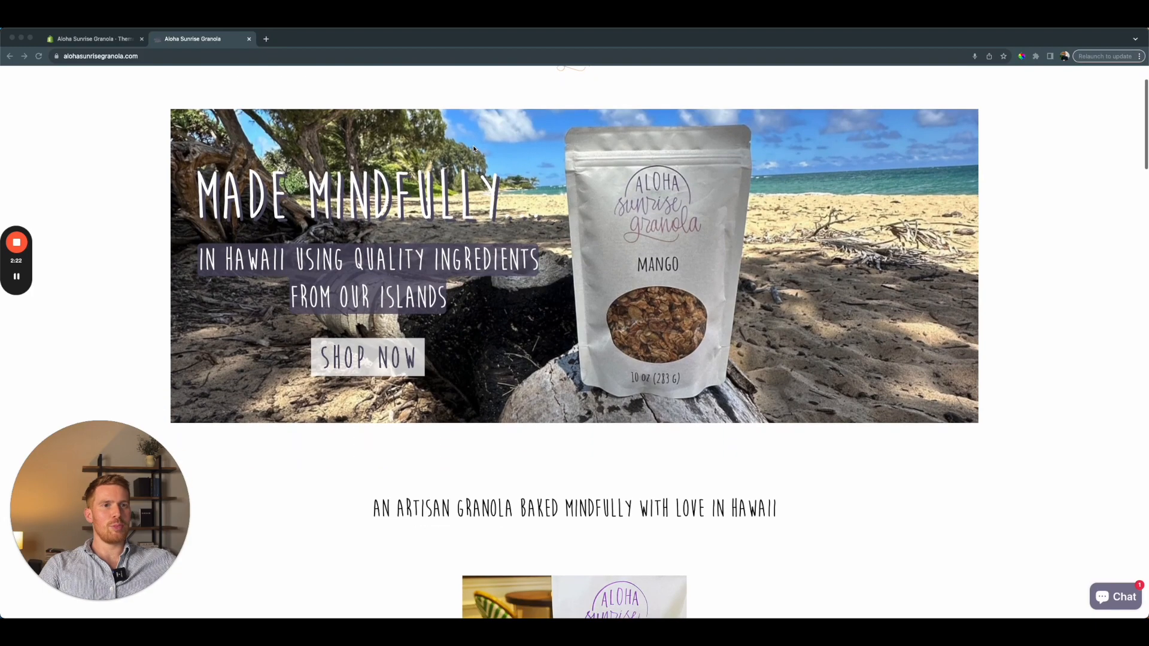
{"action": "scroll", "coordinate": [472, 148], "scroll_direction": "up", "scroll_amount": 3}
{"action": "scroll", "coordinate": [473, 148], "scroll_direction": "down", "scroll_amount": 1}
{"action": "scroll", "coordinate": [473, 149], "scroll_direction": "up", "scroll_amount": 1}
{"action": "scroll", "coordinate": [473, 149], "scroll_direction": "down", "scroll_amount": 2}
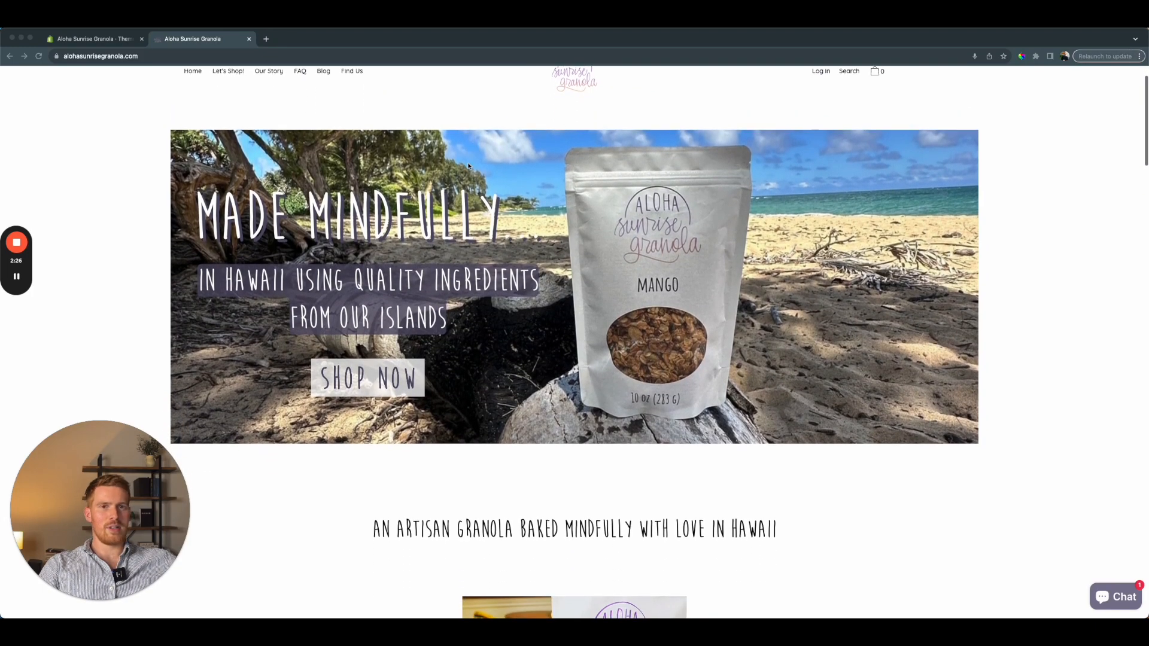
{"action": "scroll", "coordinate": [423, 165], "scroll_direction": "down", "scroll_amount": 1}
{"action": "scroll", "coordinate": [424, 165], "scroll_direction": "up", "scroll_amount": 1}
{"action": "scroll", "coordinate": [988, 206], "scroll_direction": "down", "scroll_amount": 1}
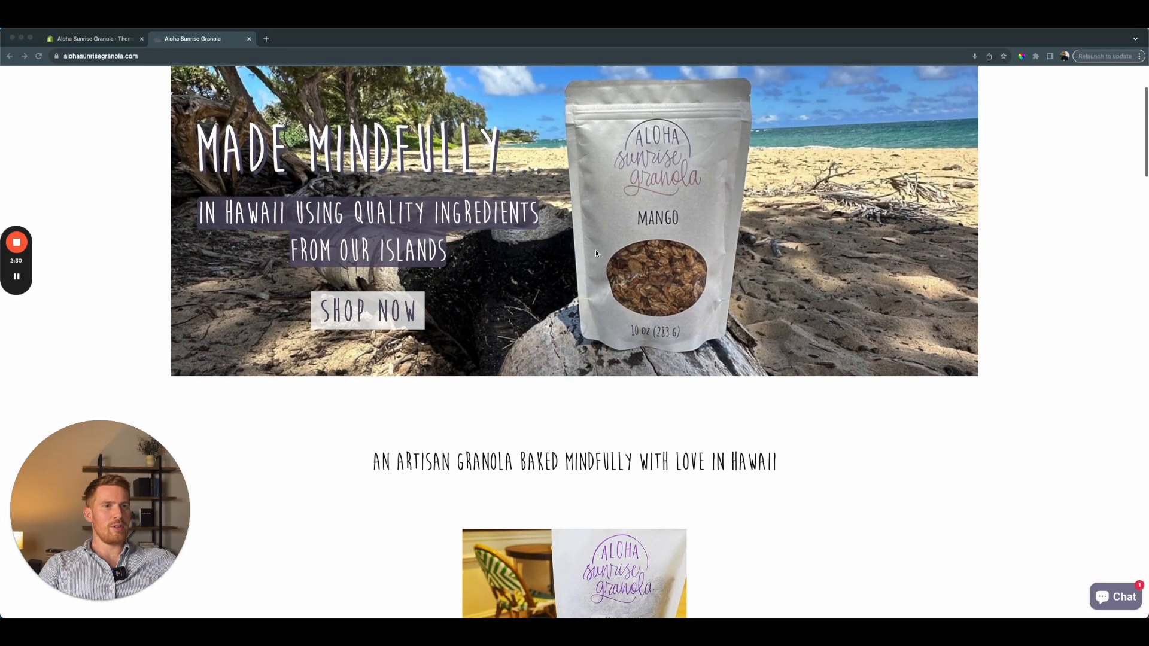
{"action": "scroll", "coordinate": [383, 304], "scroll_direction": "up", "scroll_amount": 1}
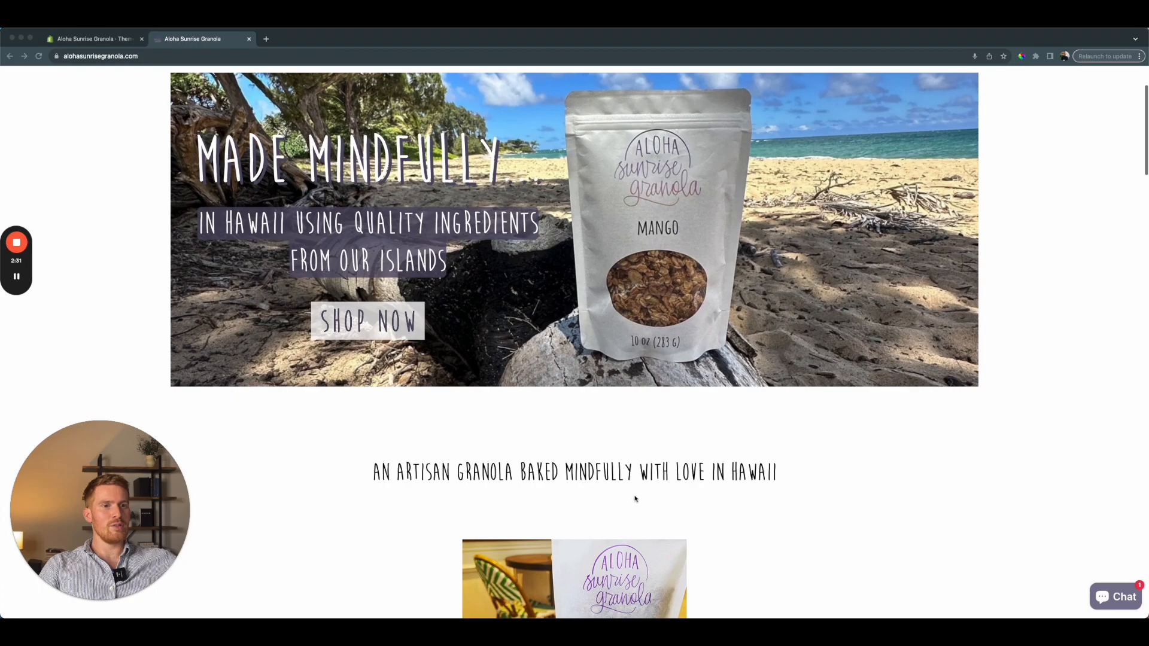
{"action": "scroll", "coordinate": [360, 324], "scroll_direction": "up", "scroll_amount": 1}
Test whether the Shop Now label in the hero banner works as a link or selectable text
{"action": "double_click", "coordinate": [351, 319]}
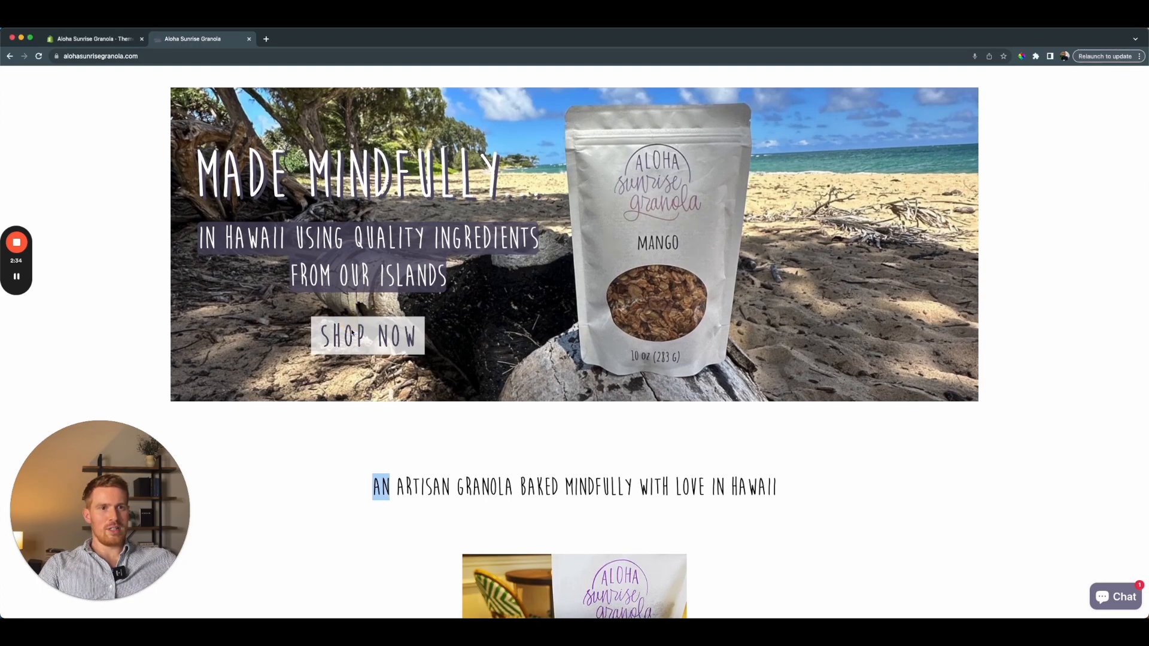
{"action": "left_click", "coordinate": [355, 338]}
{"action": "scroll", "coordinate": [353, 364], "scroll_direction": "up", "scroll_amount": 1}
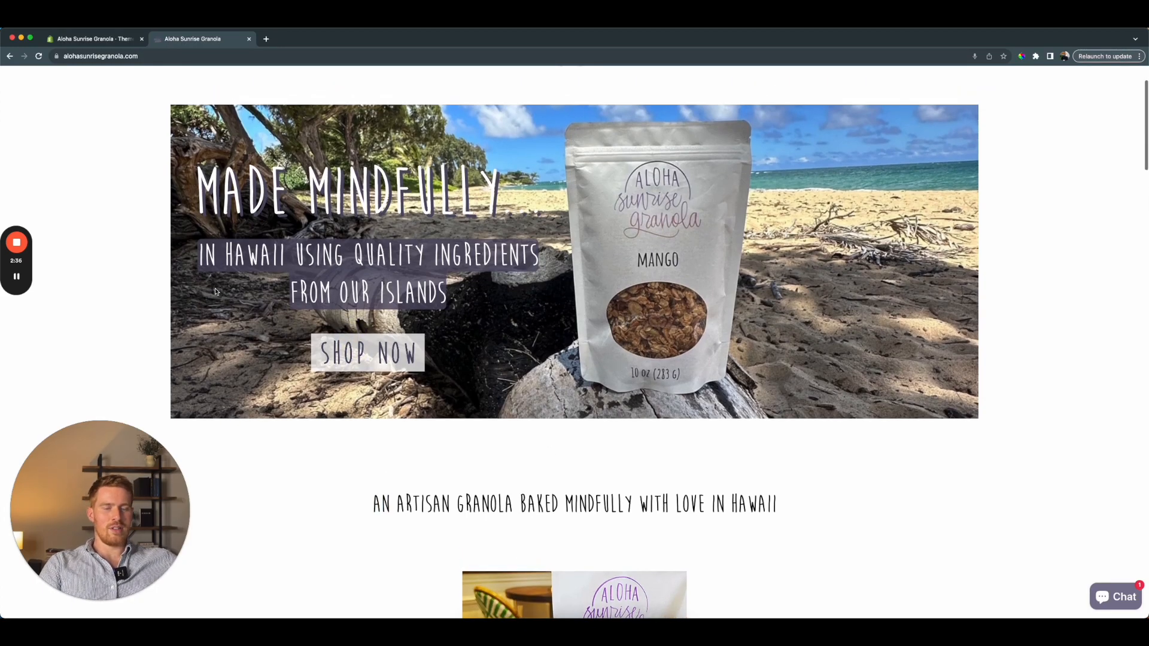
Preview the homepage at the iPhone 12 Pro size in the developer tools, inspect the hero banner image, and close the tools
{"action": "key", "text": "super+shift+c"}
{"action": "scroll", "coordinate": [448, 178], "scroll_direction": "up", "scroll_amount": 3}
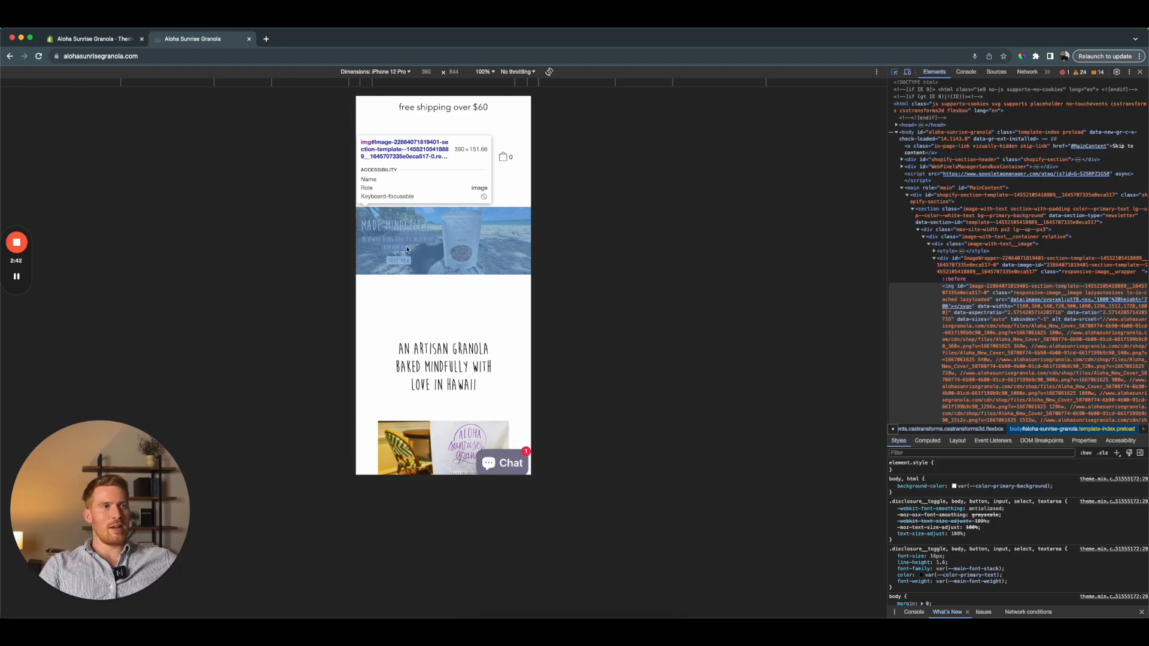
{"action": "left_click", "coordinate": [1140, 72]}
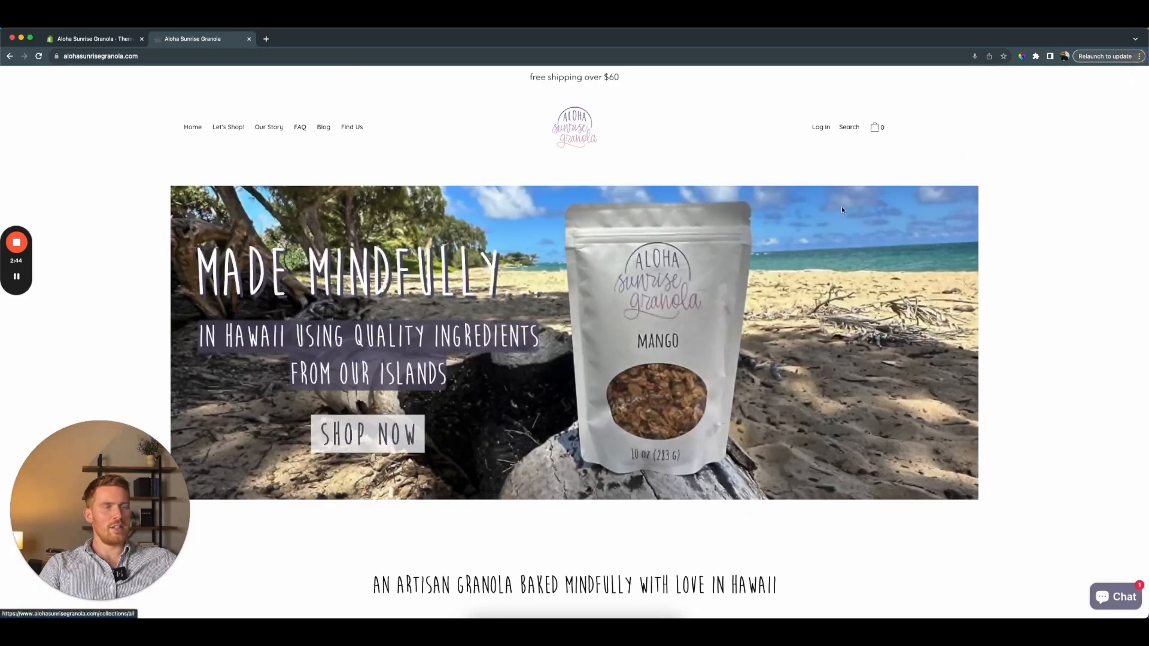
Review the desktop hero banner and highlight the artisan granola tagline beneath it
{"action": "scroll", "coordinate": [782, 247], "scroll_direction": "down", "scroll_amount": 1}
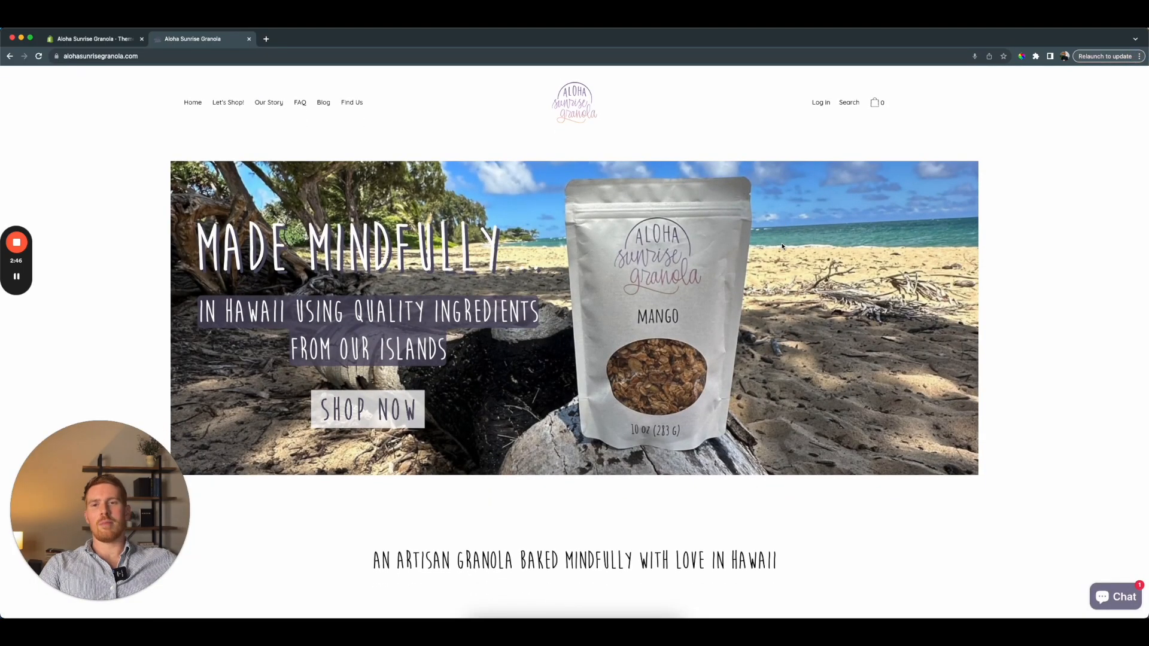
{"action": "scroll", "coordinate": [648, 271], "scroll_direction": "down", "scroll_amount": 2}
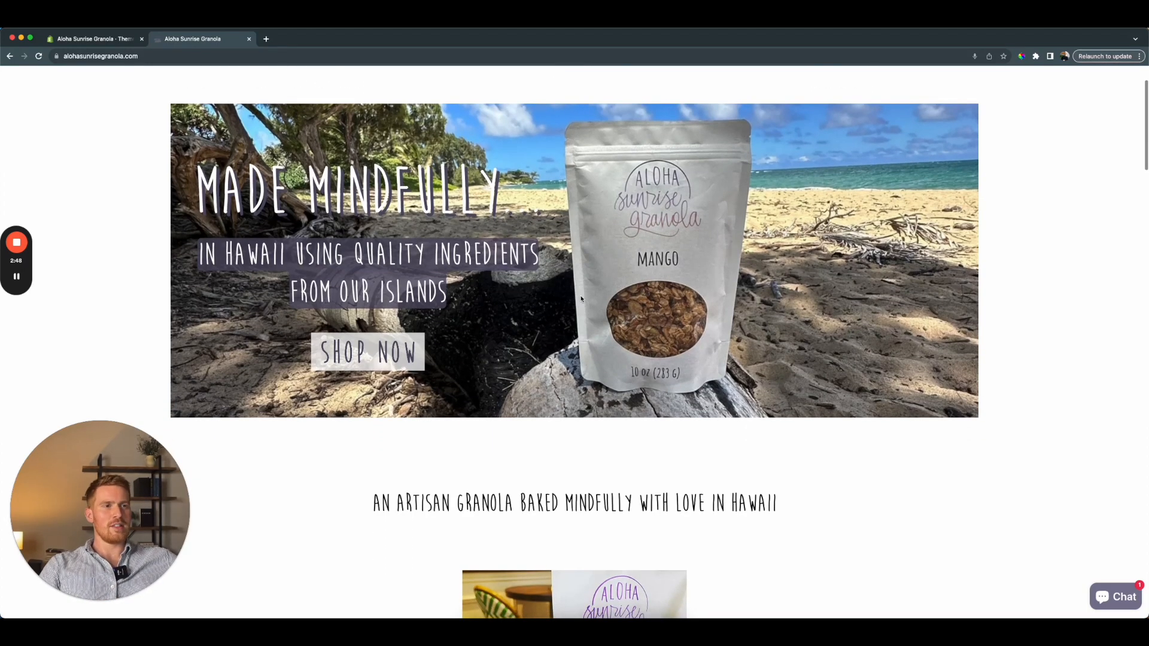
{"action": "scroll", "coordinate": [580, 294], "scroll_direction": "down", "scroll_amount": 5}
{"action": "scroll", "coordinate": [579, 305], "scroll_direction": "down", "scroll_amount": 2}
{"action": "left_click_drag", "start_coordinate": [788, 315], "coordinate": [372, 303]}
{"action": "left_click", "coordinate": [411, 314]}
{"action": "scroll", "coordinate": [411, 325], "scroll_direction": "down", "scroll_amount": 3}
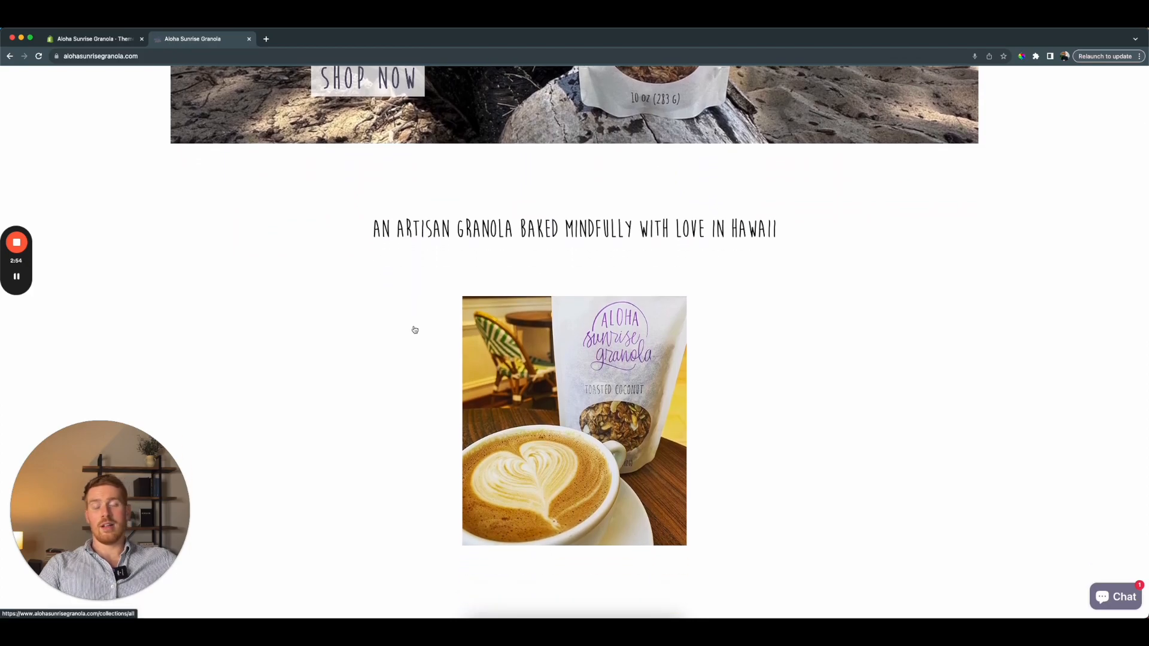
Examine the toasted coconut granola photo and the spacing between the tagline and the ingredients section
{"action": "scroll", "coordinate": [415, 330], "scroll_direction": "down", "scroll_amount": 1}
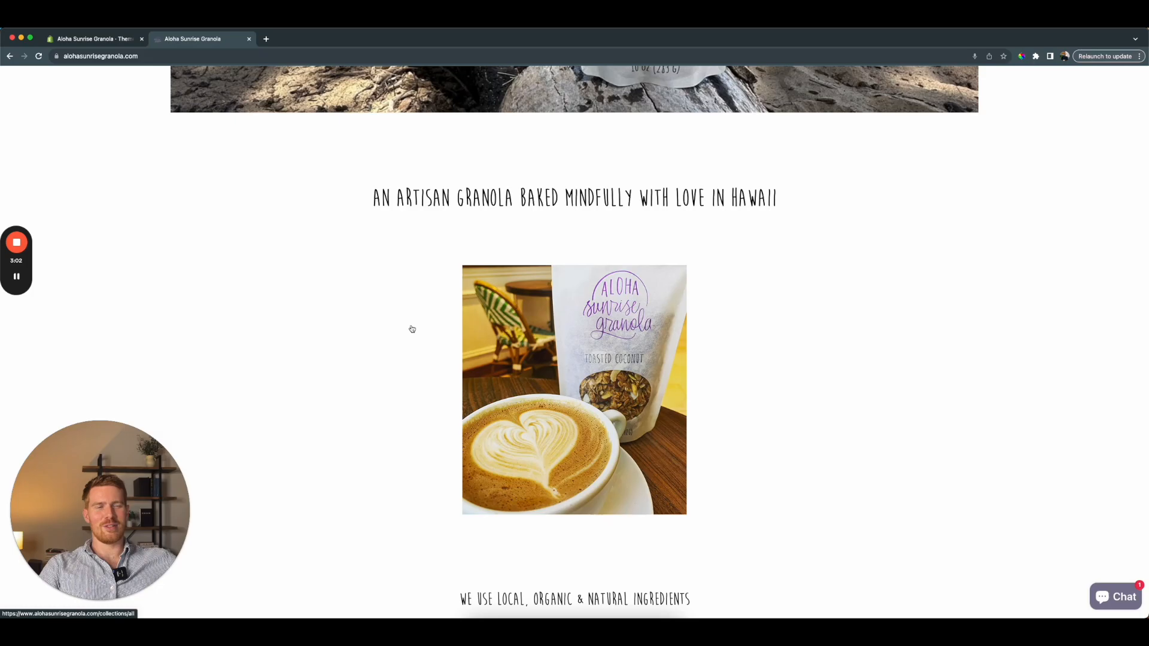
{"action": "scroll", "coordinate": [412, 328], "scroll_direction": "down", "scroll_amount": 1}
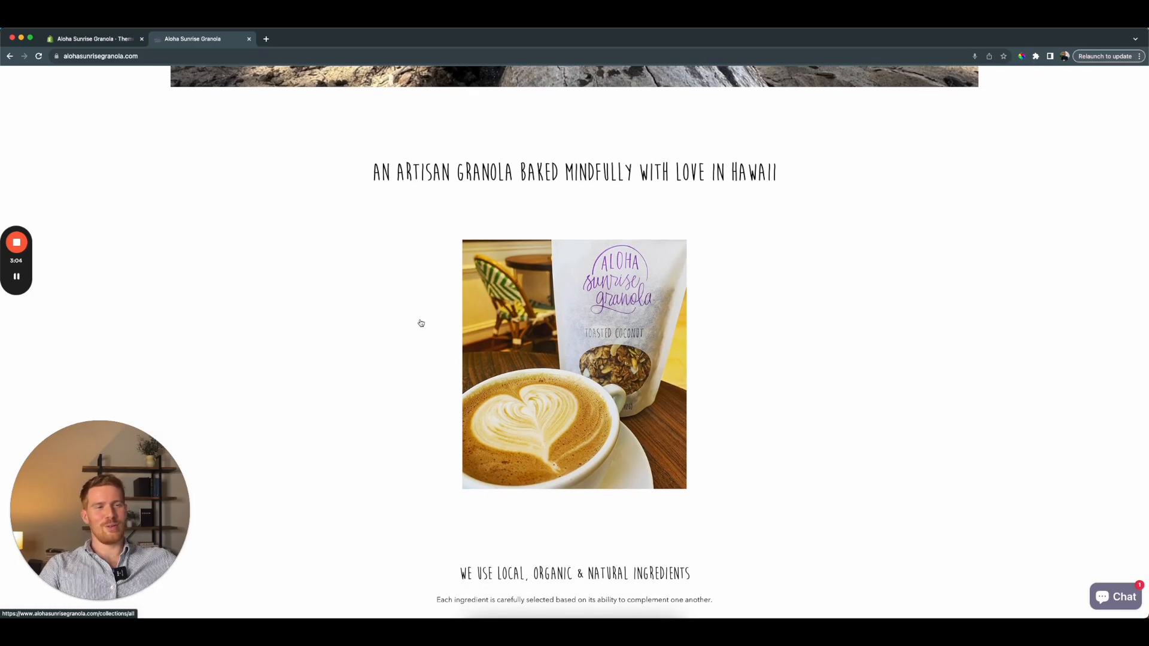
{"action": "scroll", "coordinate": [418, 323], "scroll_direction": "down", "scroll_amount": 1}
{"action": "scroll", "coordinate": [423, 321], "scroll_direction": "down", "scroll_amount": 1}
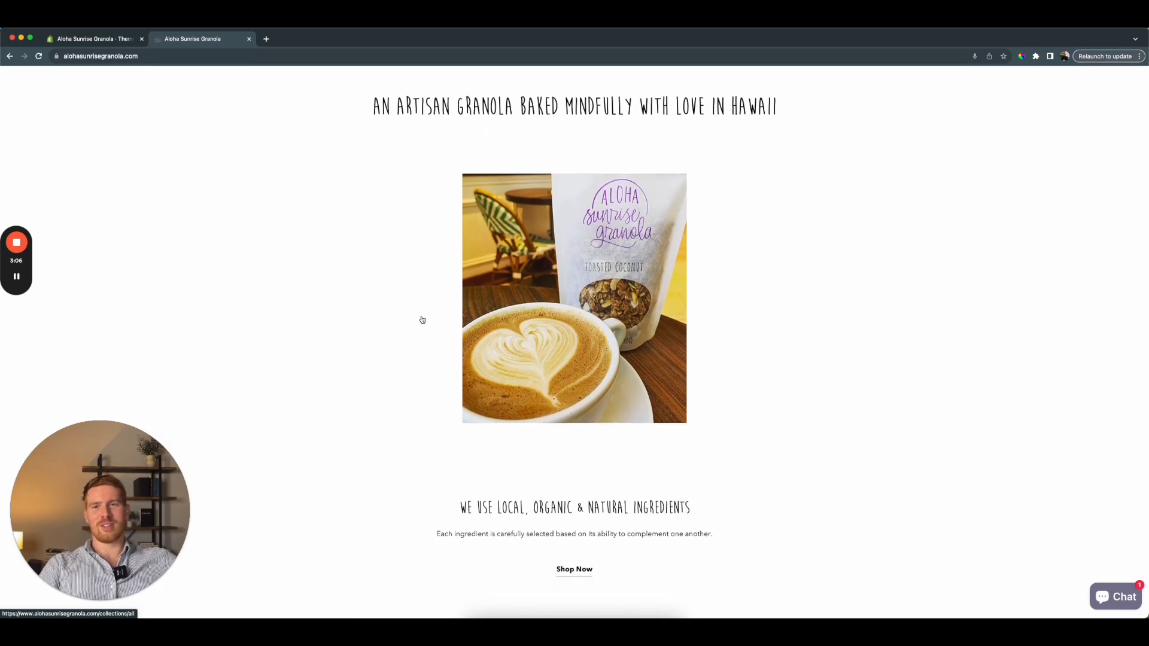
{"action": "scroll", "coordinate": [422, 320], "scroll_direction": "up", "scroll_amount": 1}
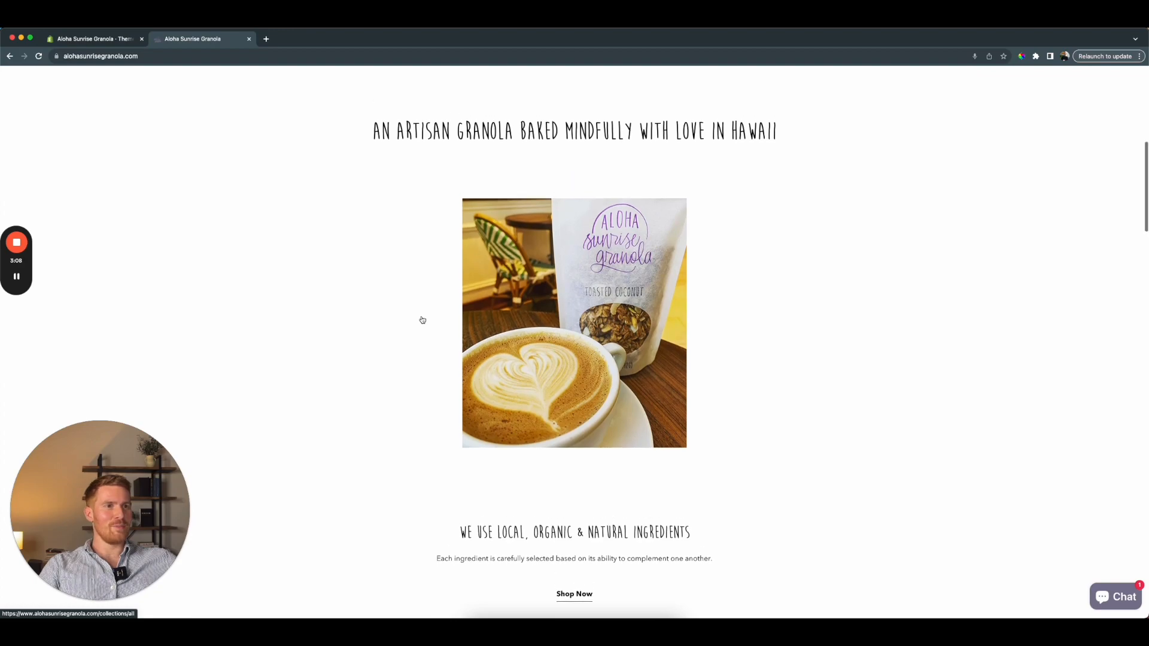
{"action": "scroll", "coordinate": [659, 233], "scroll_direction": "down", "scroll_amount": 2}
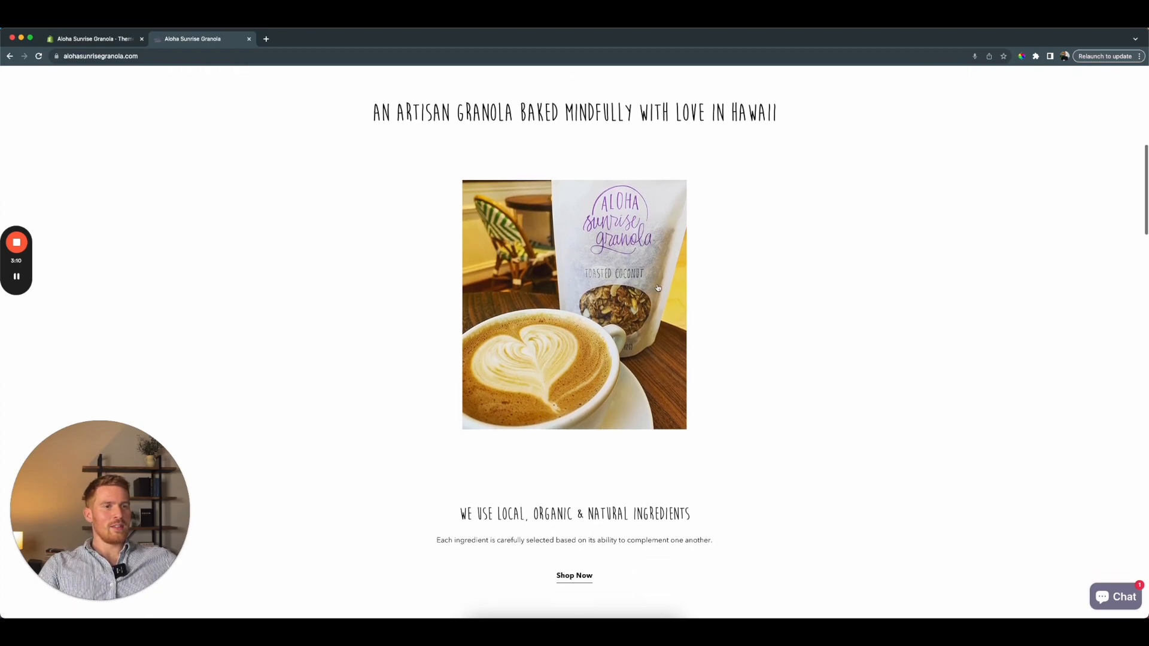
{"action": "scroll", "coordinate": [589, 268], "scroll_direction": "up", "scroll_amount": 1}
{"action": "scroll", "coordinate": [589, 268], "scroll_direction": "down", "scroll_amount": 1}
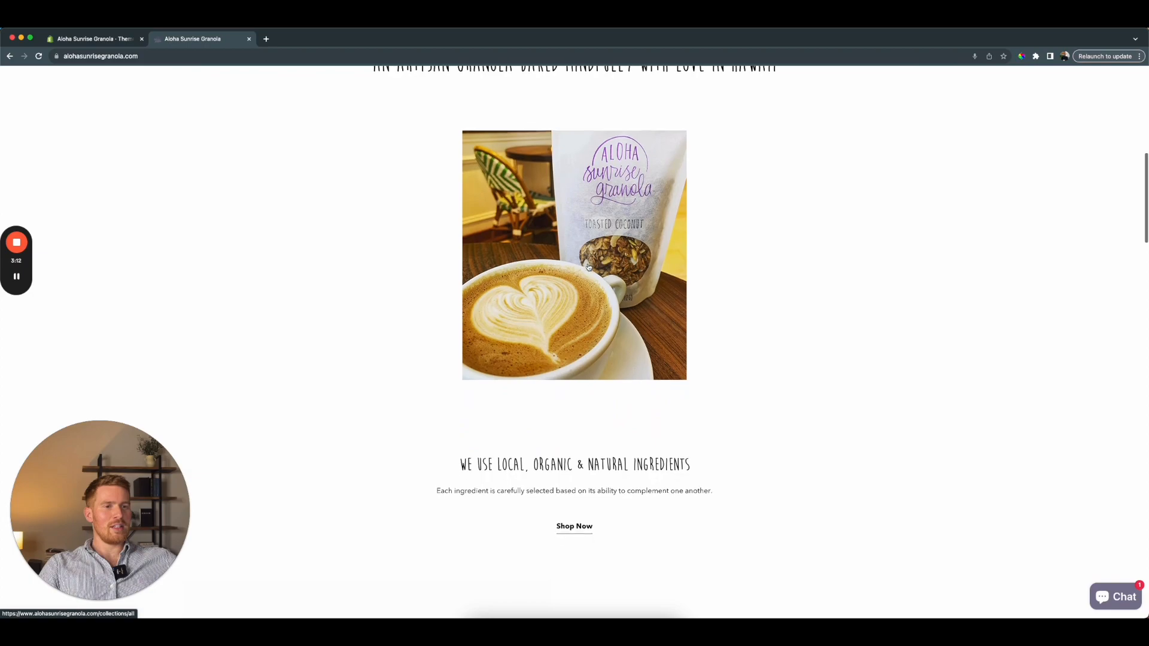
{"action": "scroll", "coordinate": [589, 268], "scroll_direction": "up", "scroll_amount": 1}
{"action": "scroll", "coordinate": [438, 132], "scroll_direction": "down", "scroll_amount": 2}
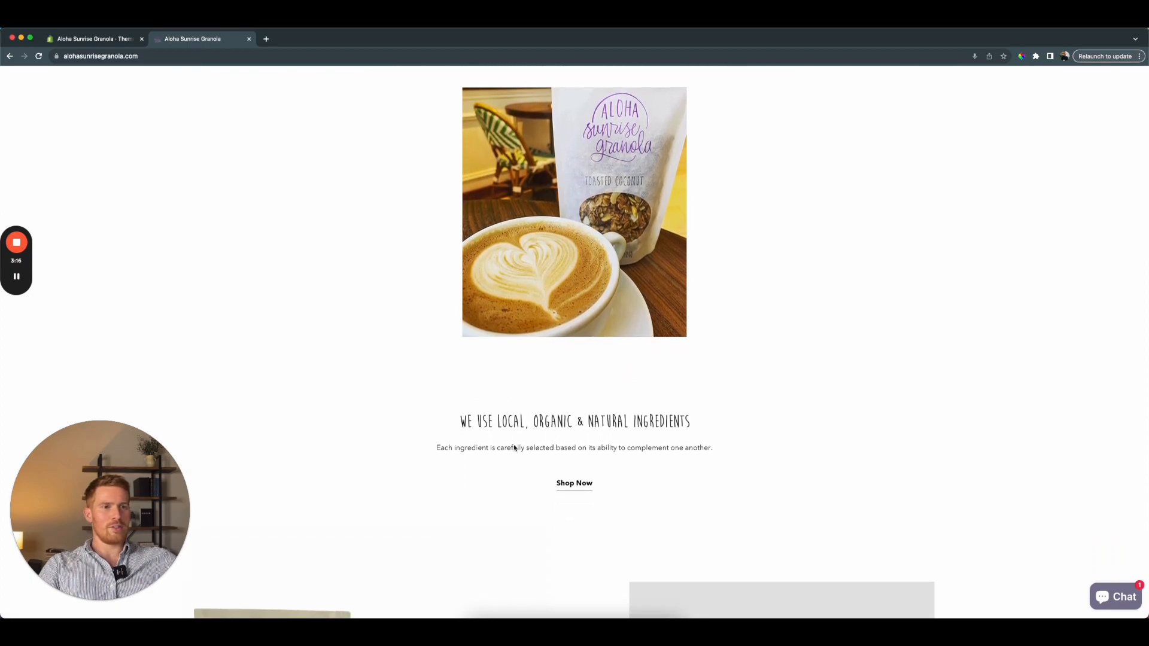
Highlight the ingredient description under the local, organic and natural ingredients heading to read it, and clear the selection
{"action": "left_click_drag", "start_coordinate": [455, 449], "coordinate": [635, 448]}
{"action": "scroll", "coordinate": [657, 454], "scroll_direction": "down", "scroll_amount": 1}
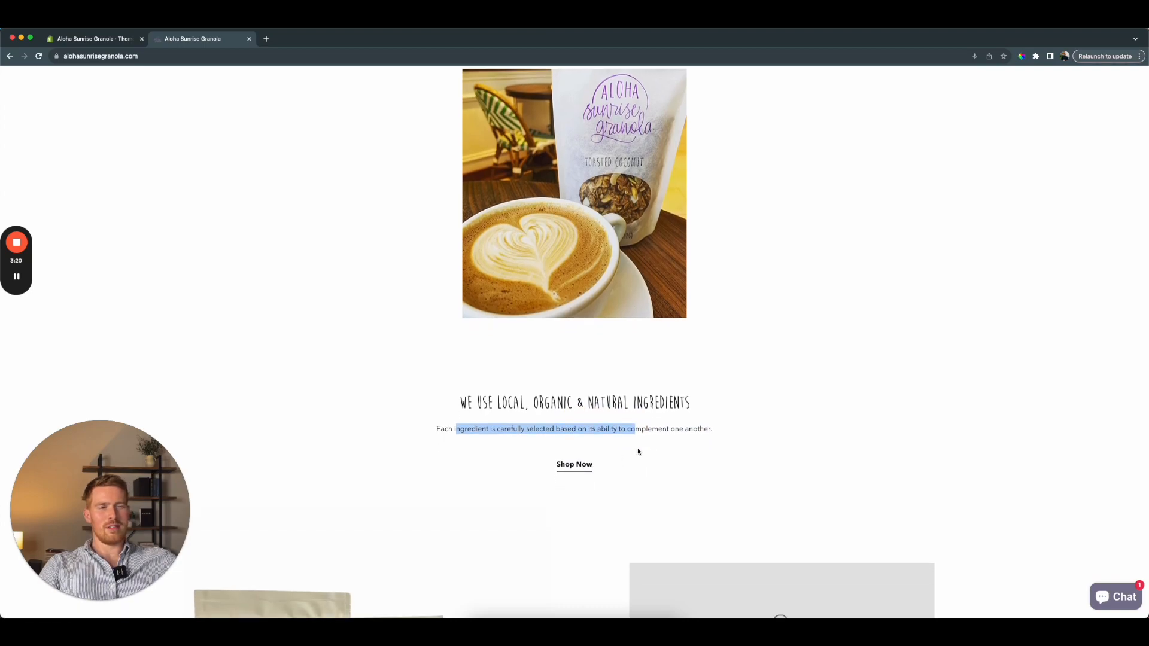
{"action": "left_click", "coordinate": [511, 397]}
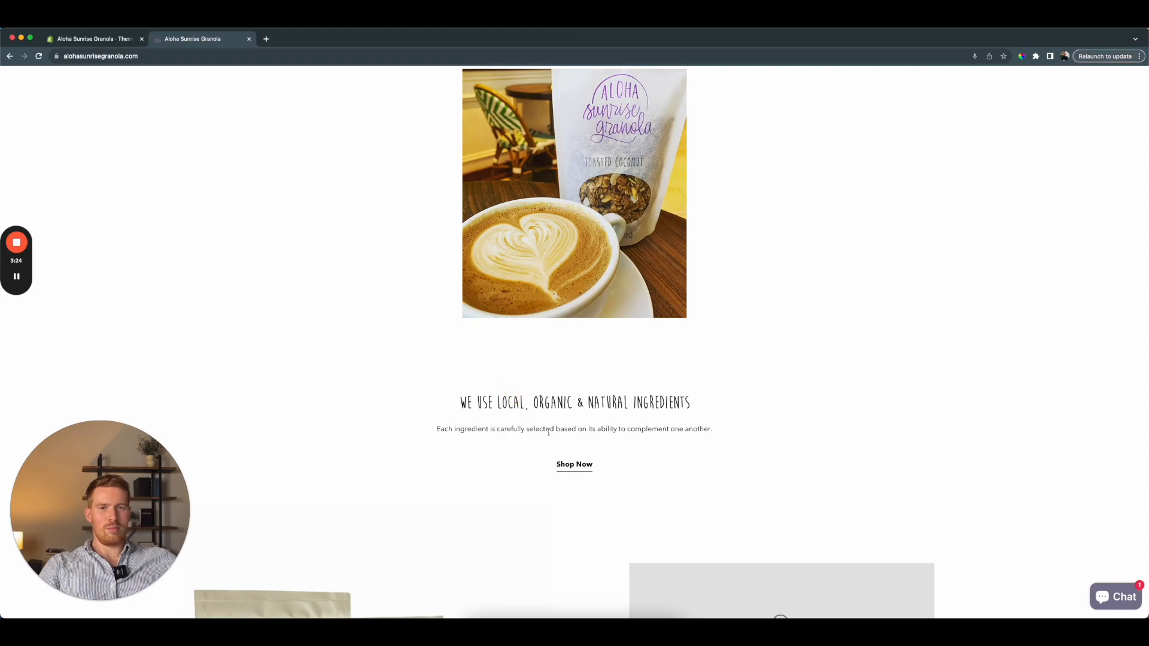
Examine the homepage product grid, including the placeholder product, the reusable tote and the granola flavours, for layout and image consistency
{"action": "scroll", "coordinate": [546, 432], "scroll_direction": "down", "scroll_amount": 3}
{"action": "scroll", "coordinate": [546, 435], "scroll_direction": "down", "scroll_amount": 5}
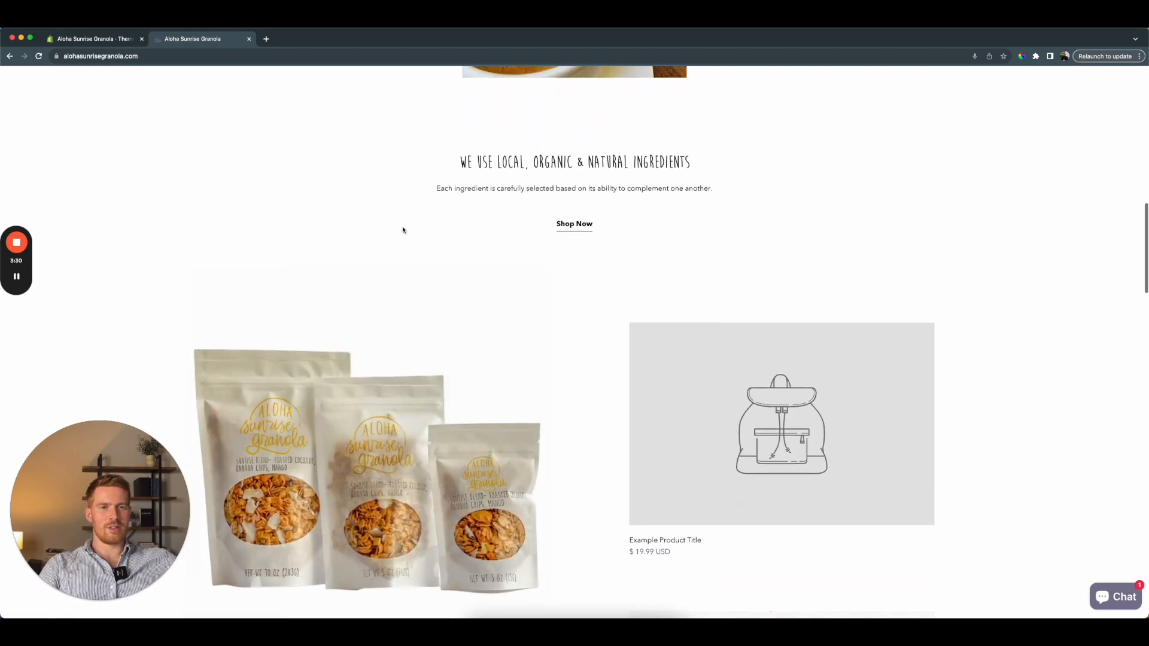
{"action": "scroll", "coordinate": [402, 229], "scroll_direction": "down", "scroll_amount": 1}
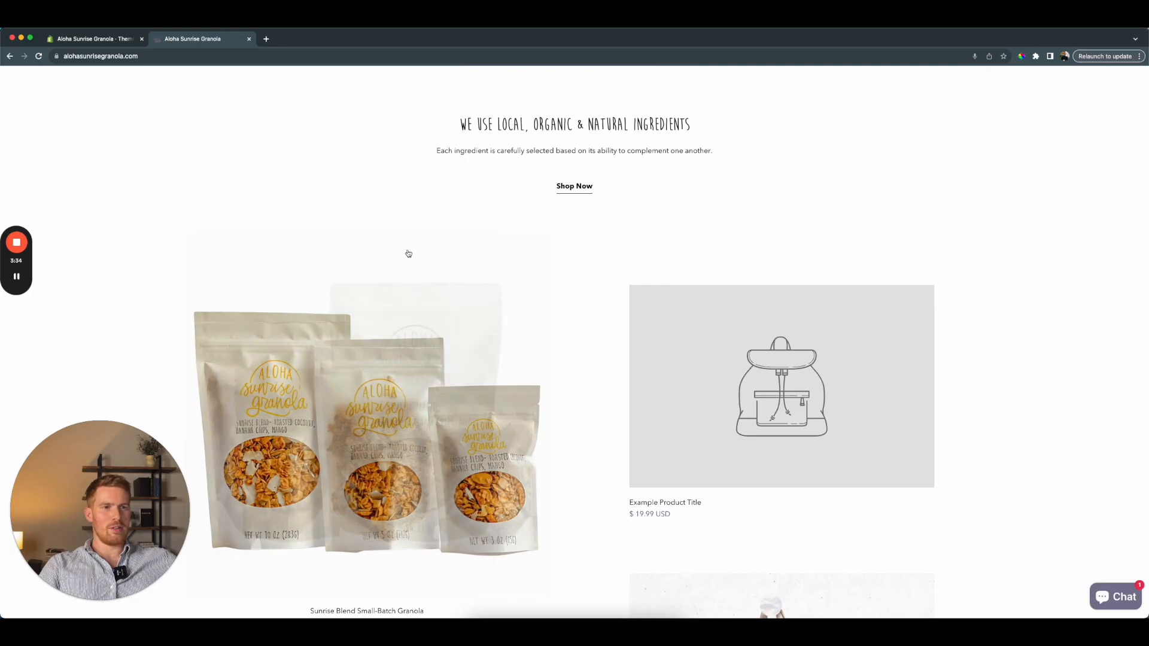
{"action": "scroll", "coordinate": [690, 270], "scroll_direction": "down", "scroll_amount": 2}
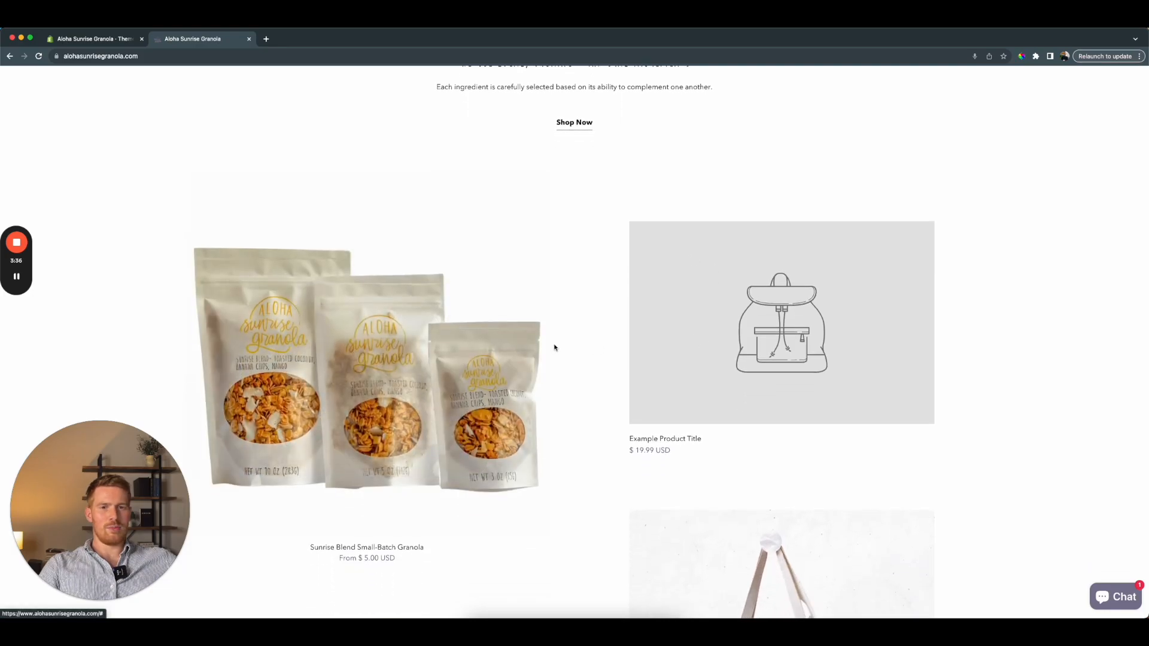
{"action": "scroll", "coordinate": [713, 341], "scroll_direction": "down", "scroll_amount": 2}
{"action": "scroll", "coordinate": [693, 288], "scroll_direction": "down", "scroll_amount": 5}
{"action": "scroll", "coordinate": [512, 359], "scroll_direction": "down", "scroll_amount": 2}
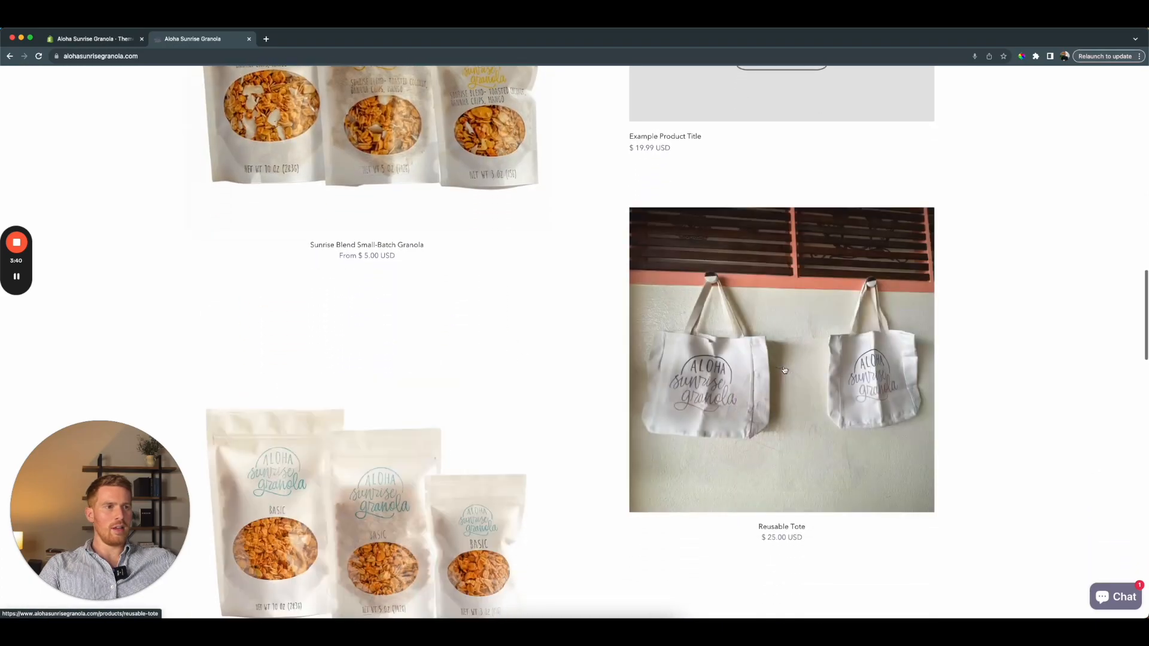
{"action": "scroll", "coordinate": [472, 416], "scroll_direction": "down", "scroll_amount": 2}
{"action": "scroll", "coordinate": [694, 485], "scroll_direction": "down", "scroll_amount": 12}
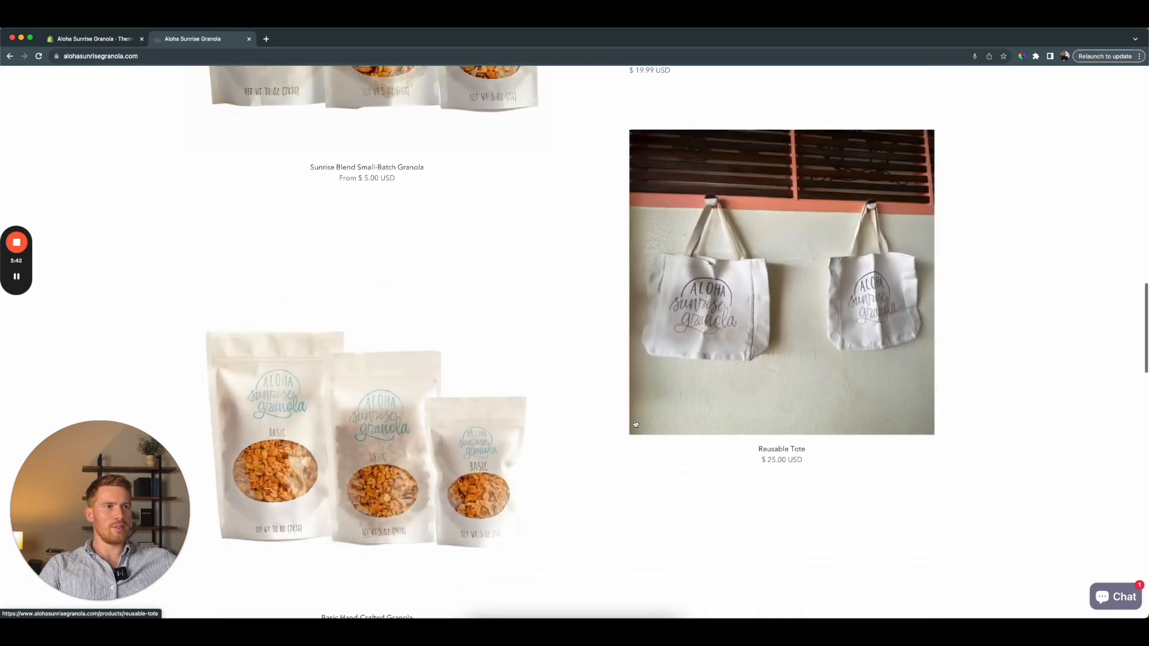
{"action": "scroll", "coordinate": [695, 483], "scroll_direction": "down", "scroll_amount": 14}
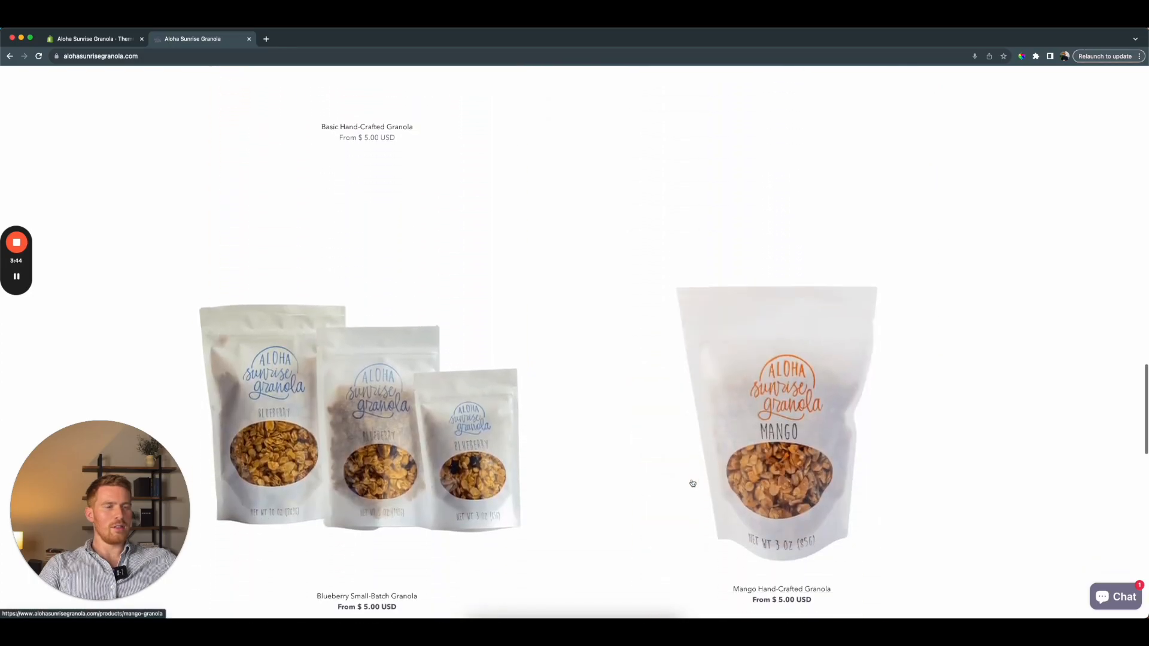
{"action": "scroll", "coordinate": [692, 481], "scroll_direction": "down", "scroll_amount": 8}
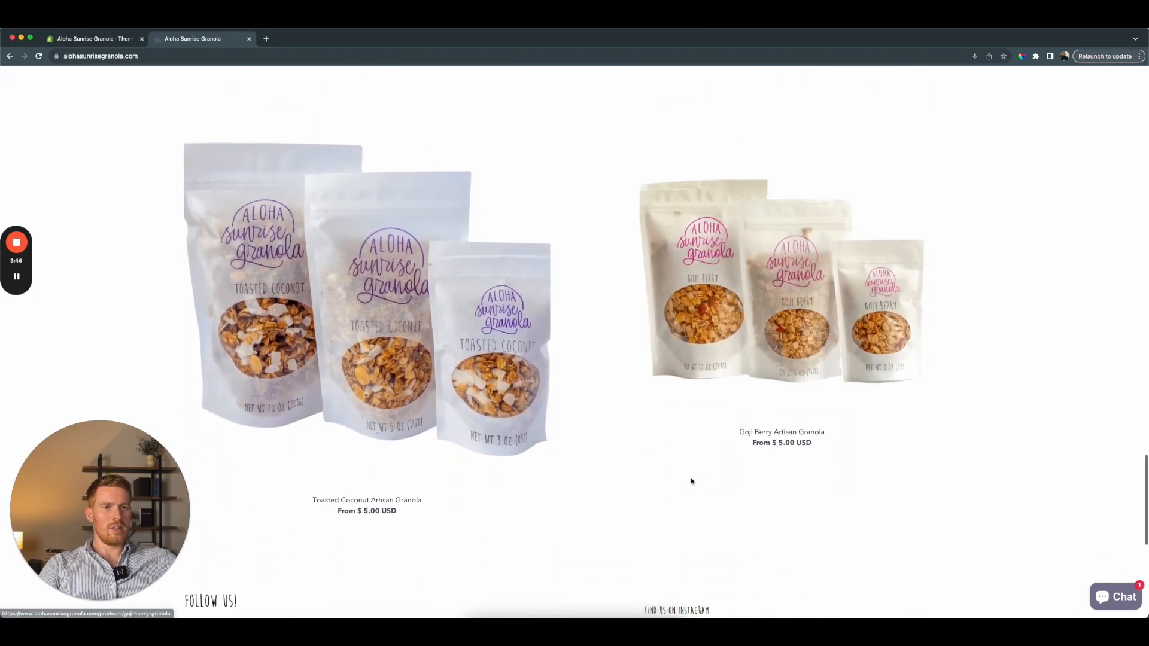
{"action": "scroll", "coordinate": [691, 476], "scroll_direction": "up", "scroll_amount": 5}
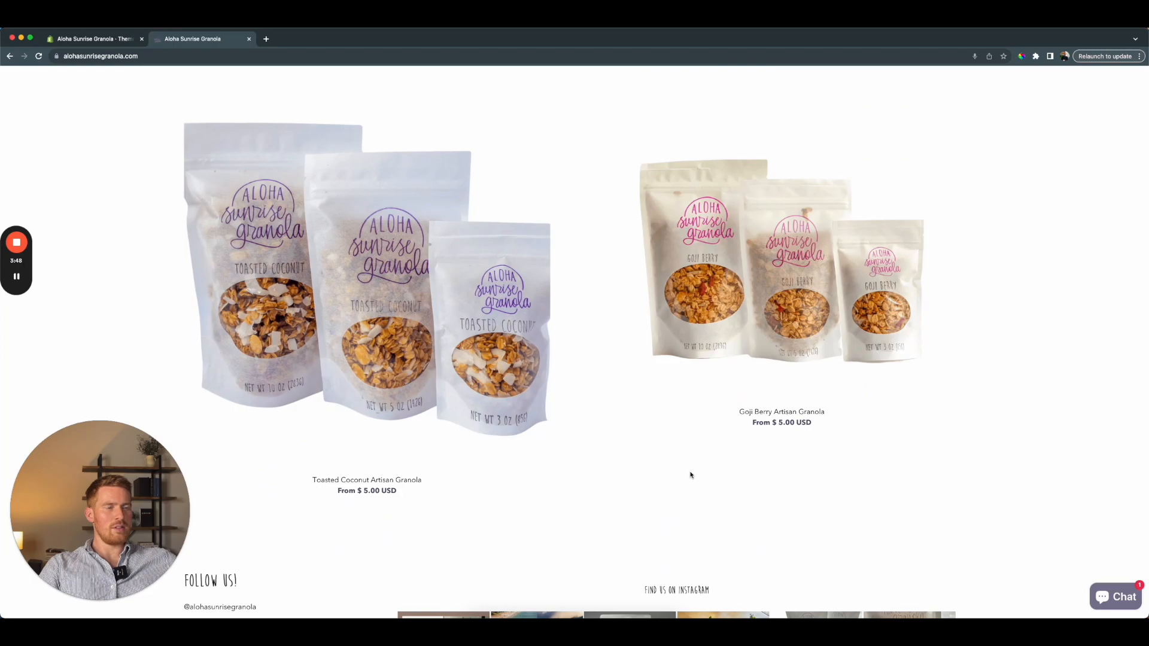
{"action": "scroll", "coordinate": [603, 453], "scroll_direction": "up", "scroll_amount": 7}
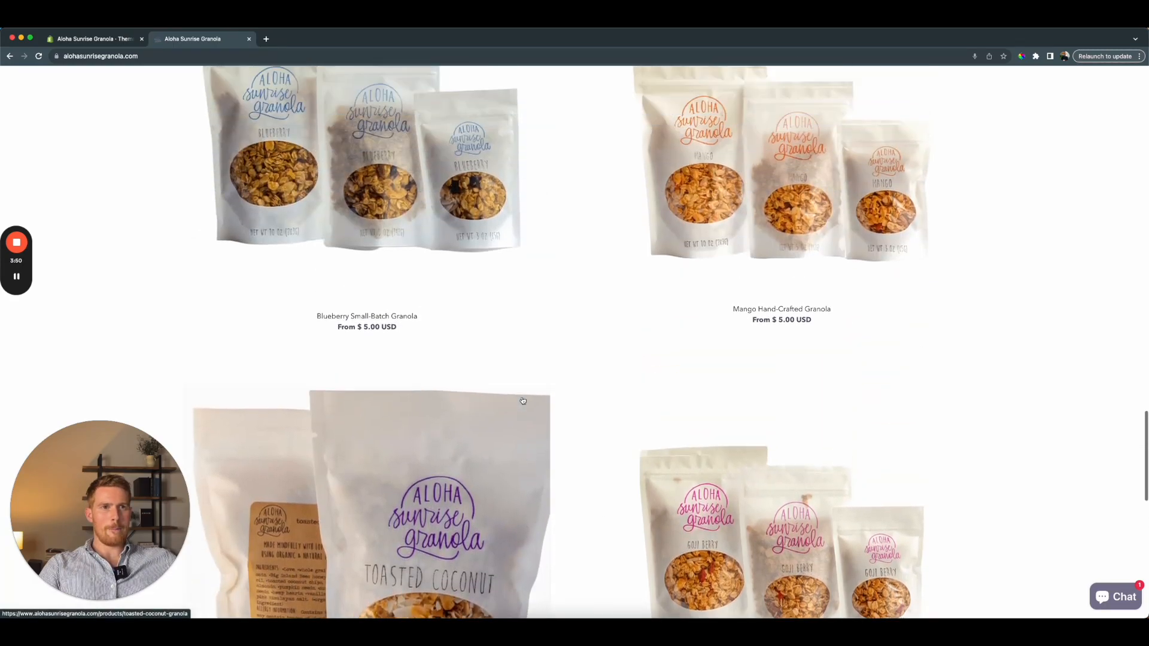
Review the Instagram feed, newsletter signup and footer, and return to the top of the homepage
{"action": "scroll", "coordinate": [522, 399], "scroll_direction": "down", "scroll_amount": 10}
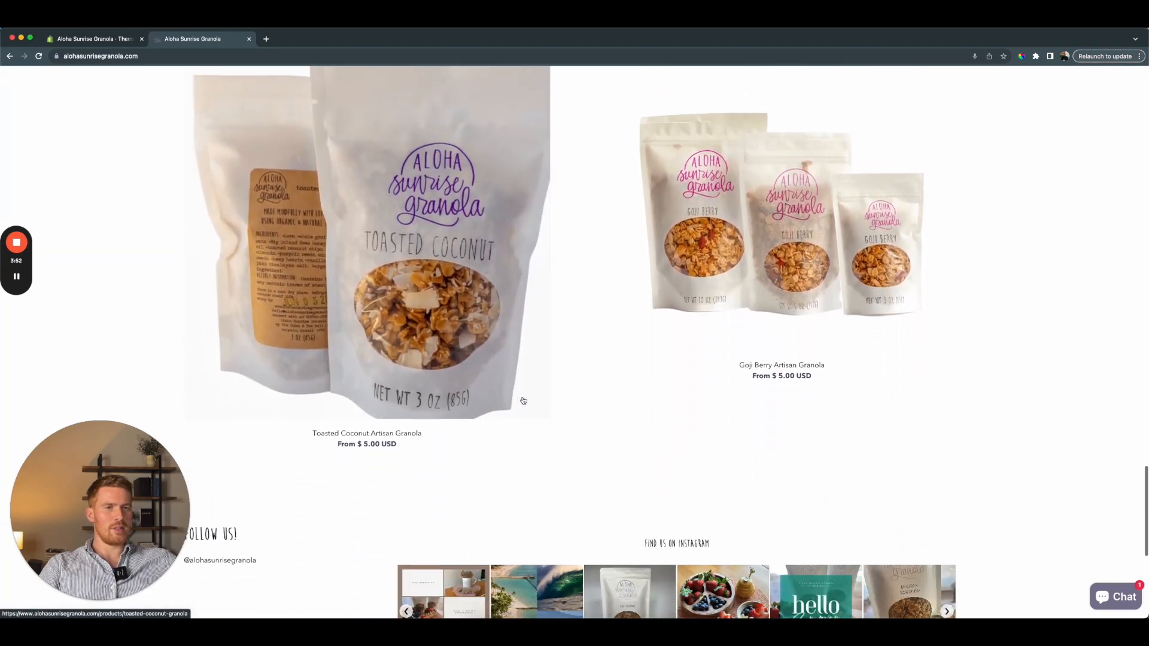
{"action": "scroll", "coordinate": [524, 400], "scroll_direction": "down", "scroll_amount": 4}
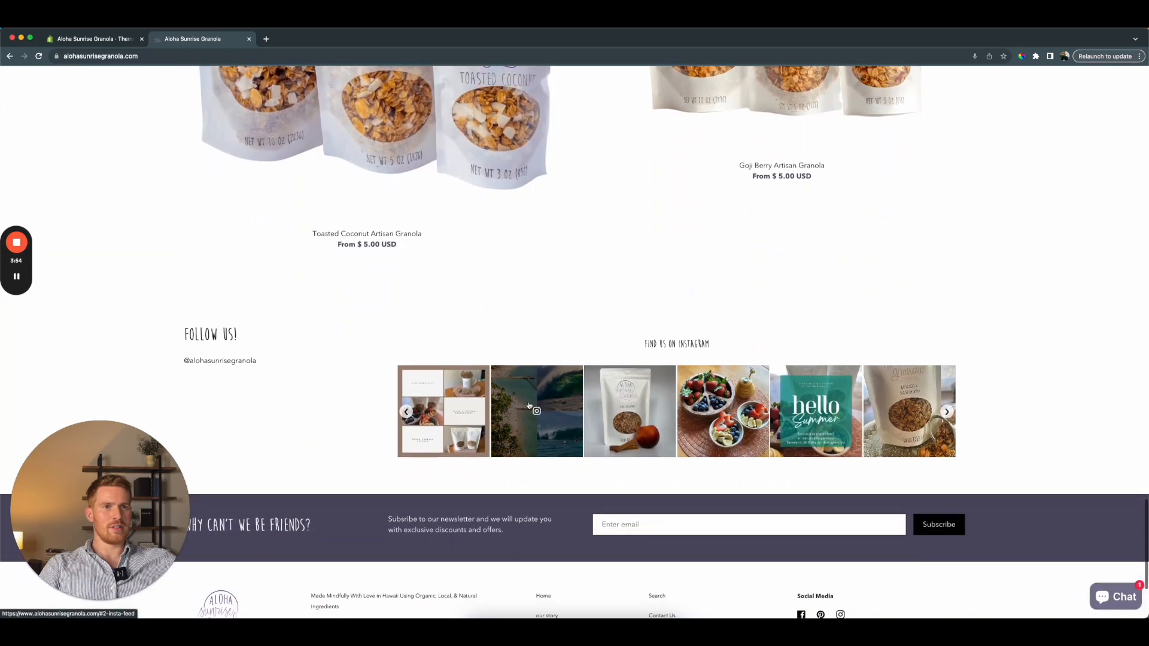
{"action": "scroll", "coordinate": [342, 393], "scroll_direction": "down", "scroll_amount": 5}
{"action": "scroll", "coordinate": [348, 390], "scroll_direction": "down", "scroll_amount": 1}
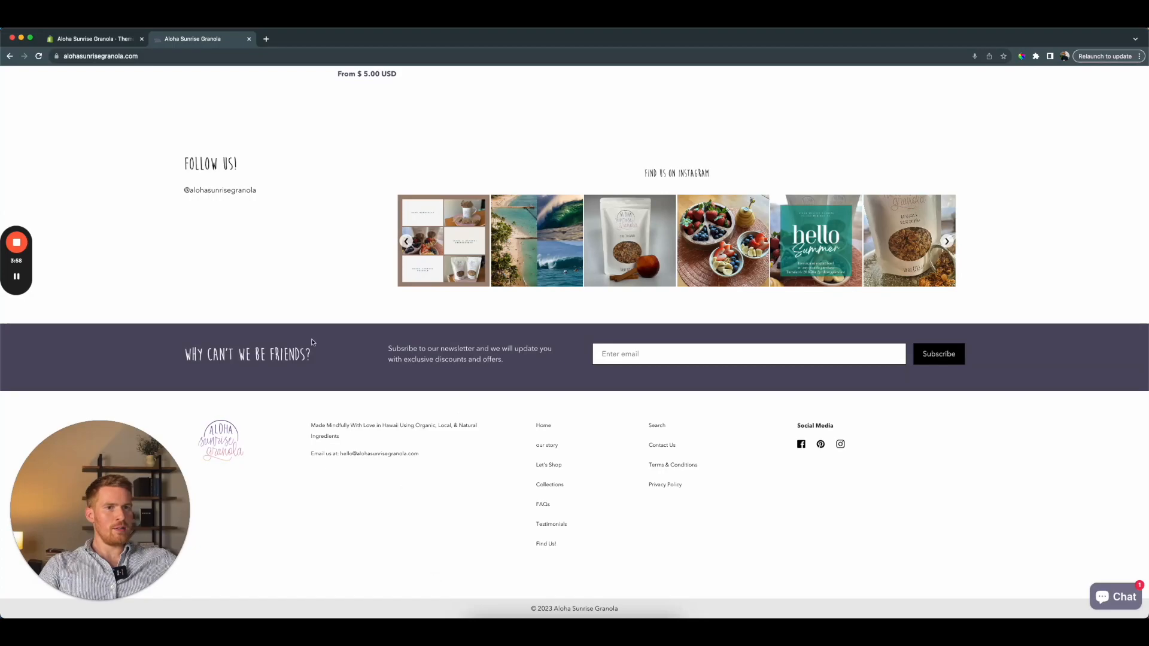
{"action": "scroll", "coordinate": [310, 331], "scroll_direction": "up", "scroll_amount": 15}
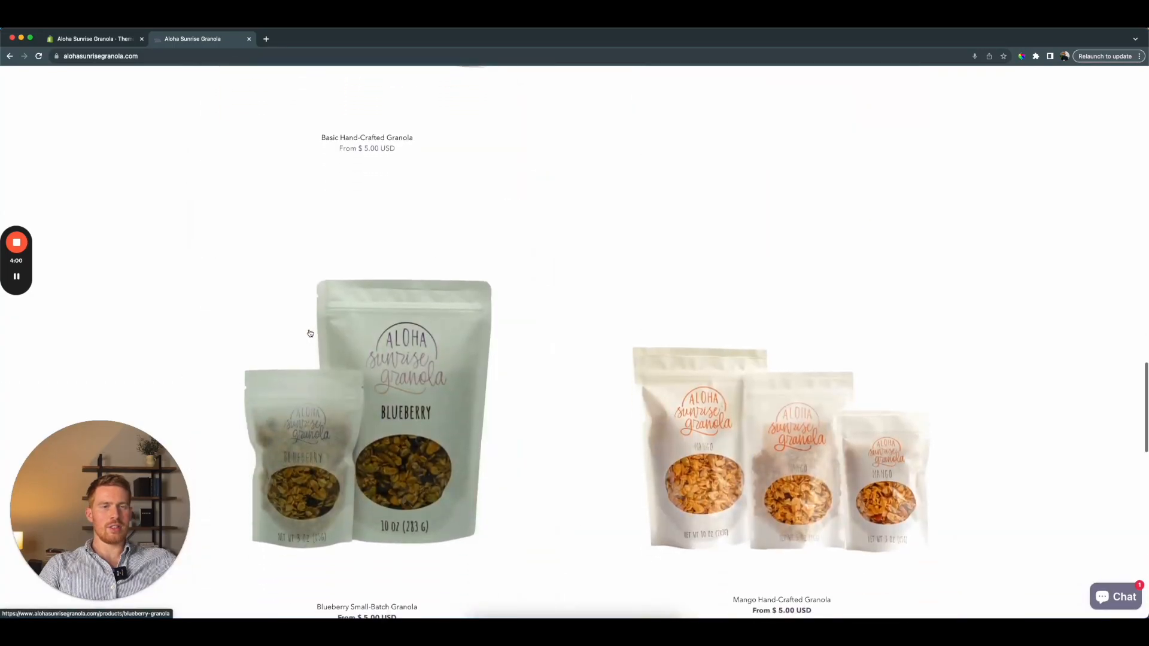
{"action": "scroll", "coordinate": [309, 331], "scroll_direction": "up", "scroll_amount": 10}
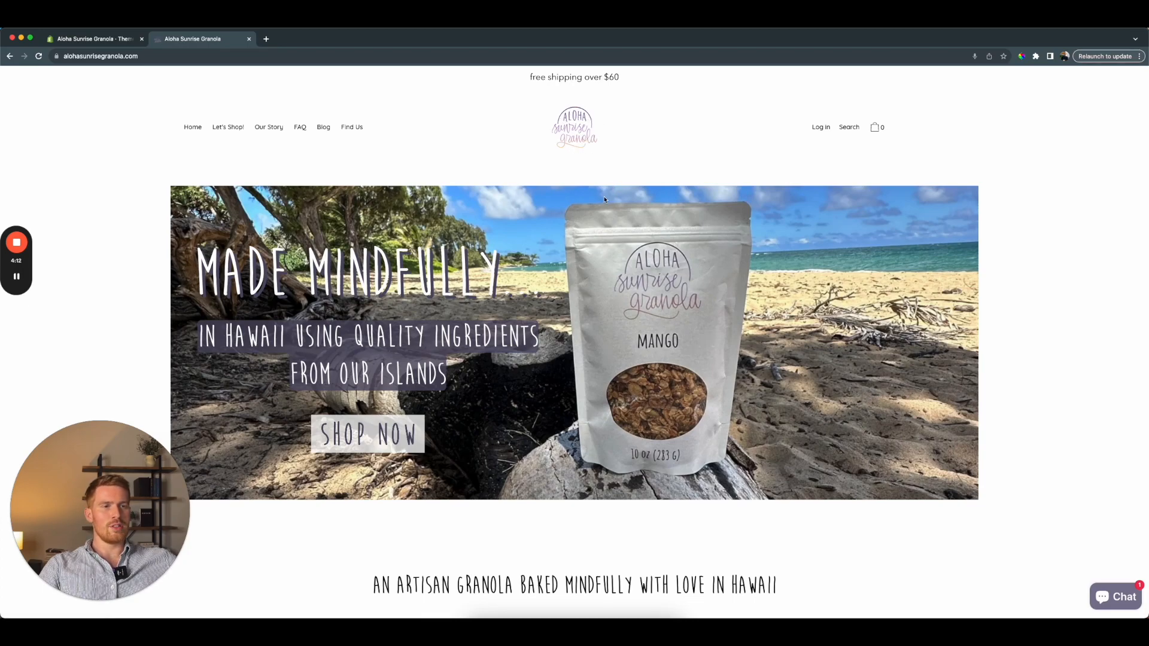
Re-examine the homepage from the hero banner through the tagline, coffee photo and ingredients section to the product grid, and return to the hero
{"action": "scroll", "coordinate": [554, 241], "scroll_direction": "down", "scroll_amount": 4}
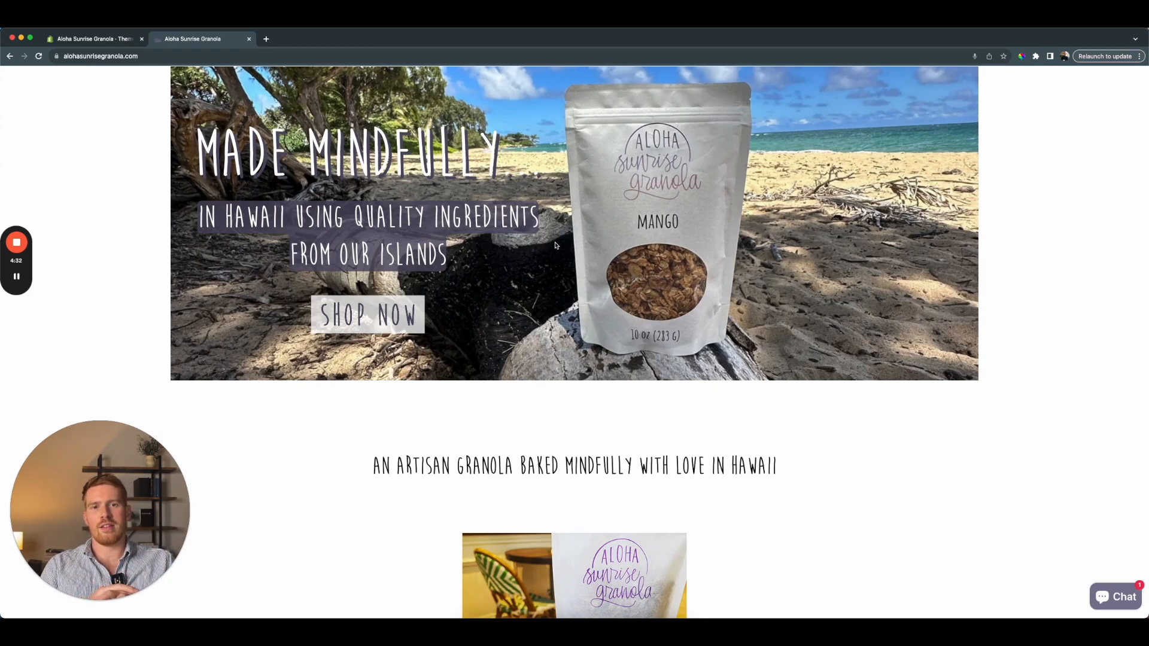
{"action": "scroll", "coordinate": [555, 245], "scroll_direction": "up", "scroll_amount": 3}
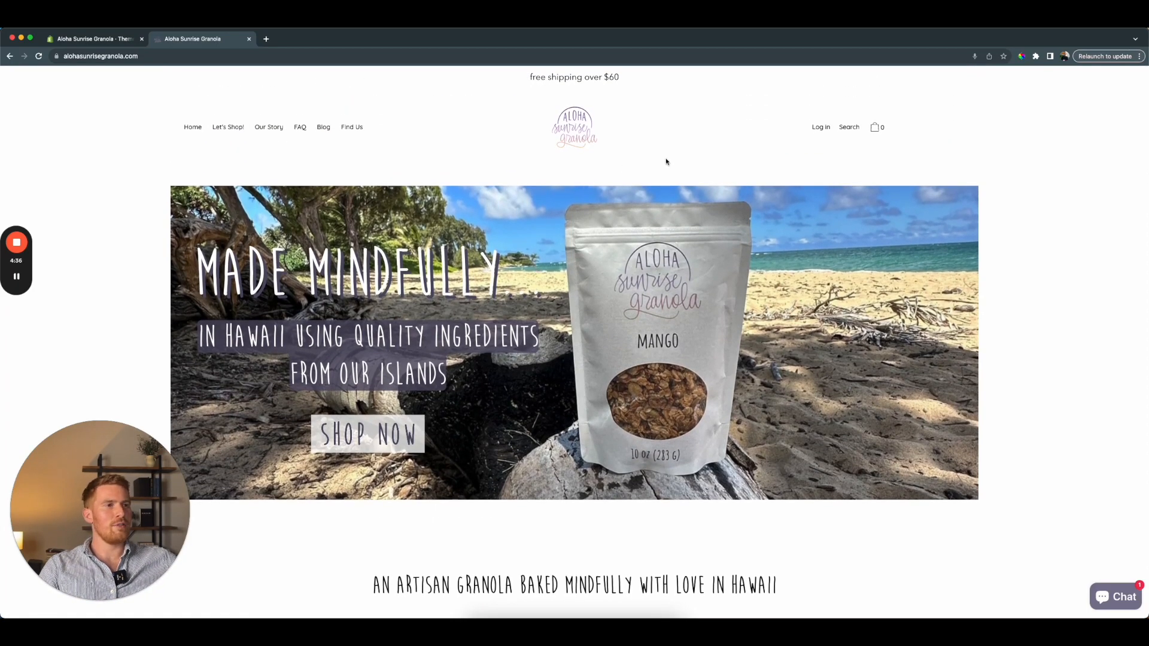
{"action": "scroll", "coordinate": [666, 162], "scroll_direction": "down", "scroll_amount": 6}
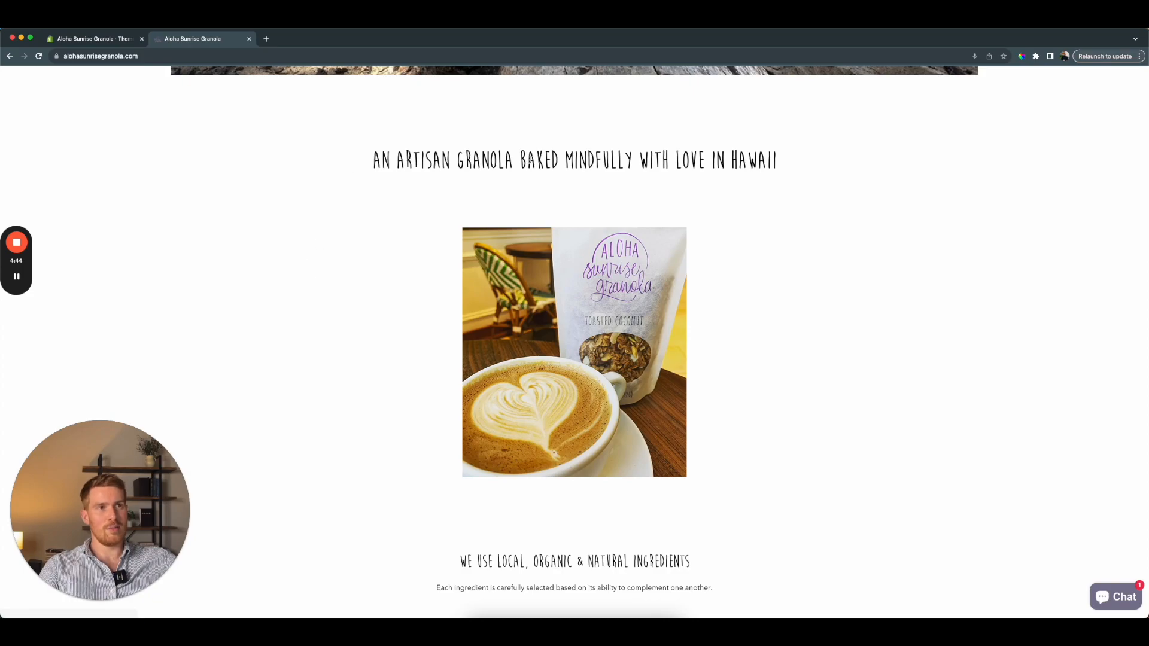
{"action": "scroll", "coordinate": [382, 215], "scroll_direction": "down", "scroll_amount": 4}
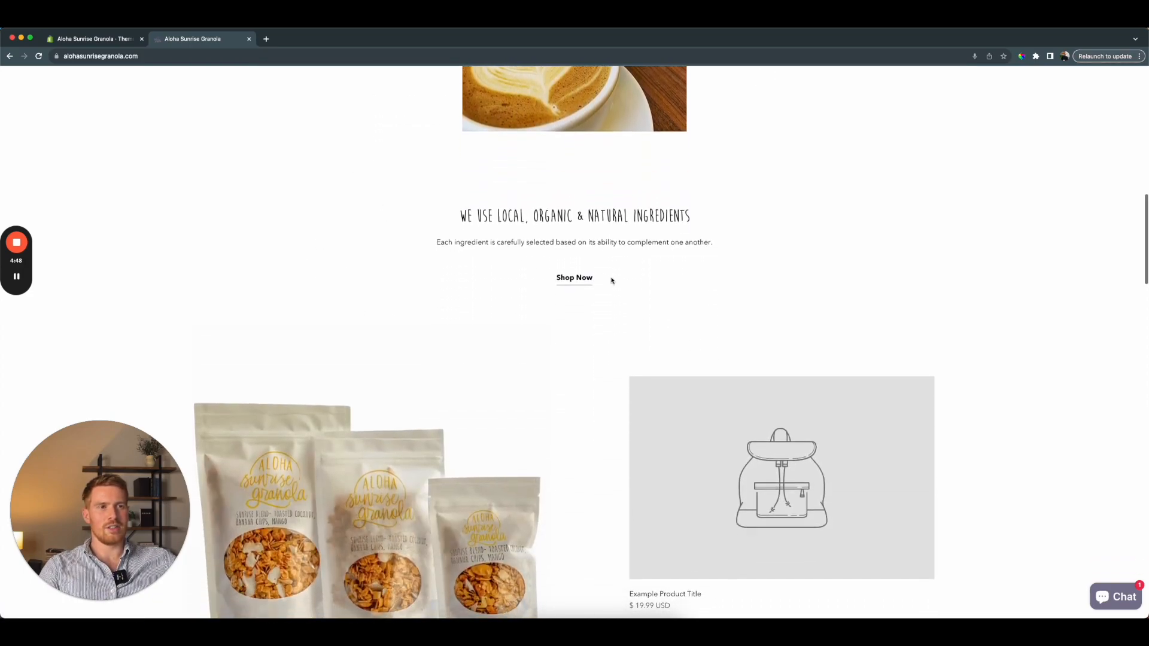
{"action": "scroll", "coordinate": [228, 279], "scroll_direction": "down", "scroll_amount": 3}
{"action": "scroll", "coordinate": [209, 249], "scroll_direction": "up", "scroll_amount": 9}
{"action": "scroll", "coordinate": [210, 246], "scroll_direction": "up", "scroll_amount": 7}
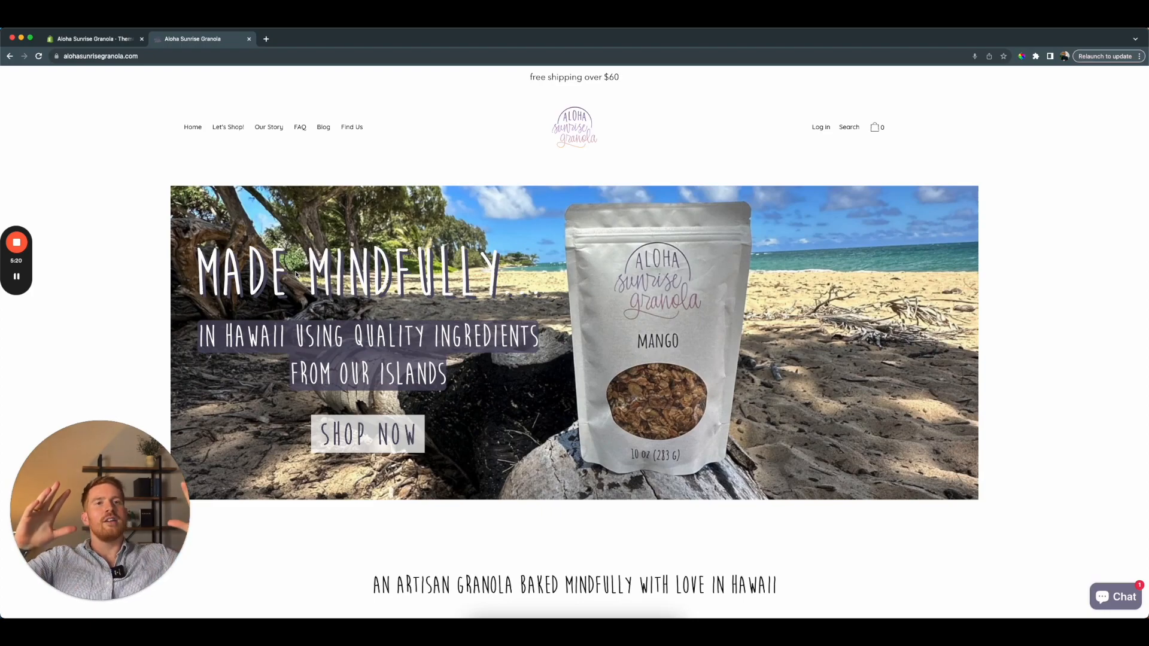
{"action": "scroll", "coordinate": [300, 245], "scroll_direction": "down", "scroll_amount": 5}
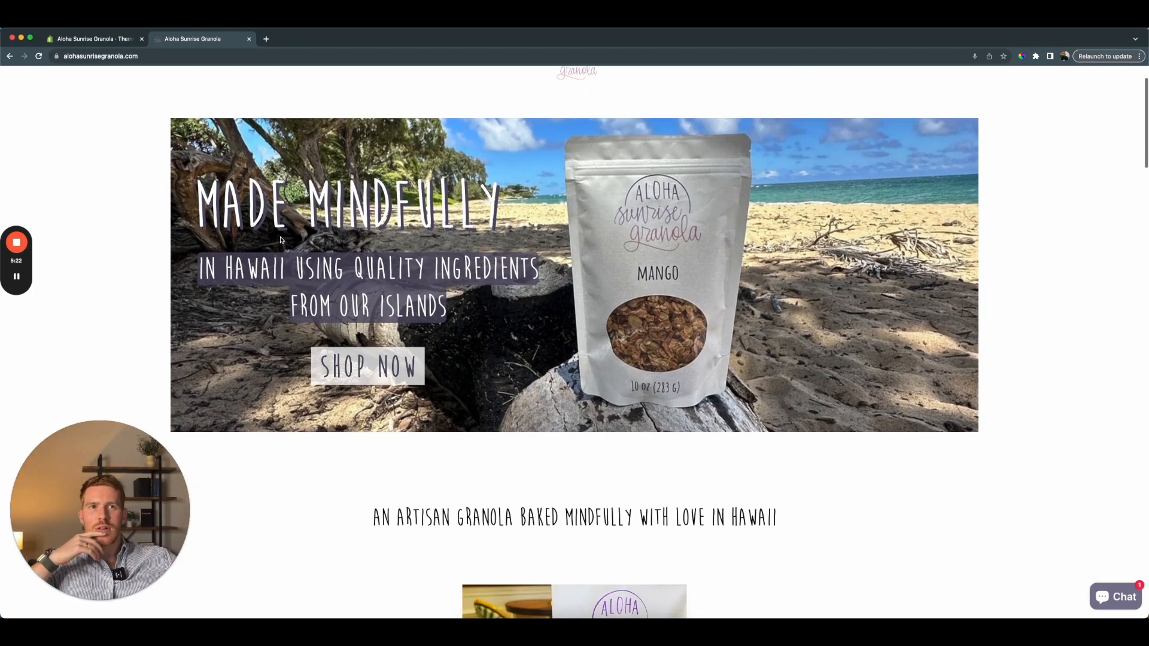
{"action": "scroll", "coordinate": [280, 240], "scroll_direction": "up", "scroll_amount": 5}
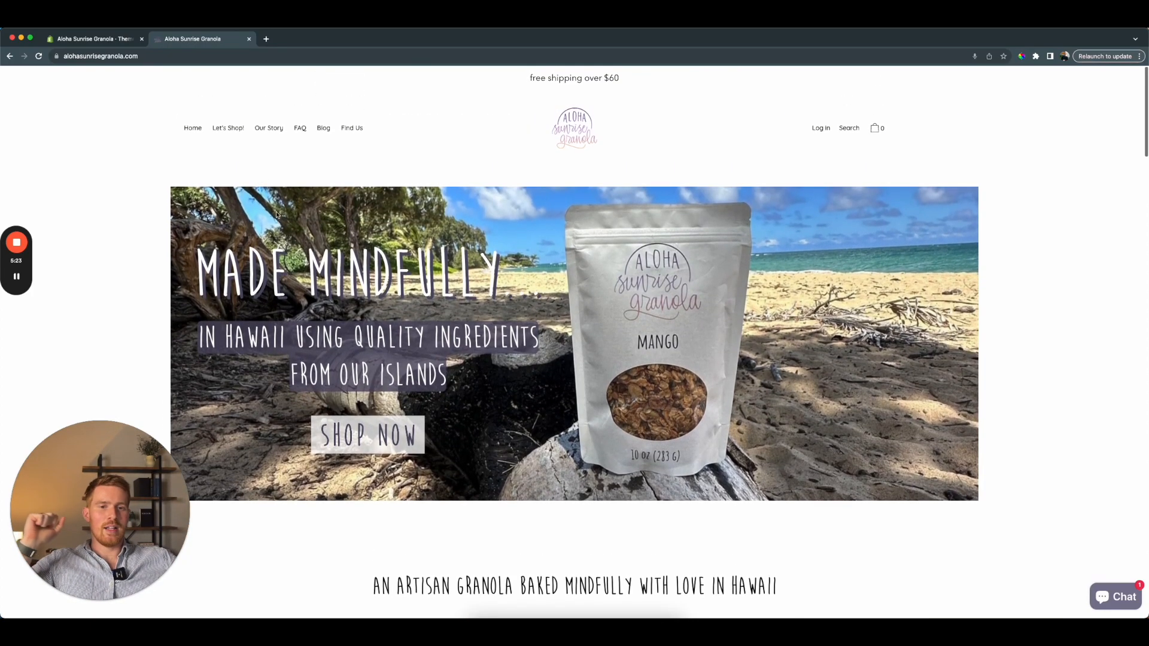
Check which theme the store uses in the Shopify admin, and search the web for "cascade shopify theme" in a new browser tab
{"action": "left_click", "coordinate": [111, 38]}
{"action": "scroll", "coordinate": [331, 221], "scroll_direction": "up", "scroll_amount": 1}
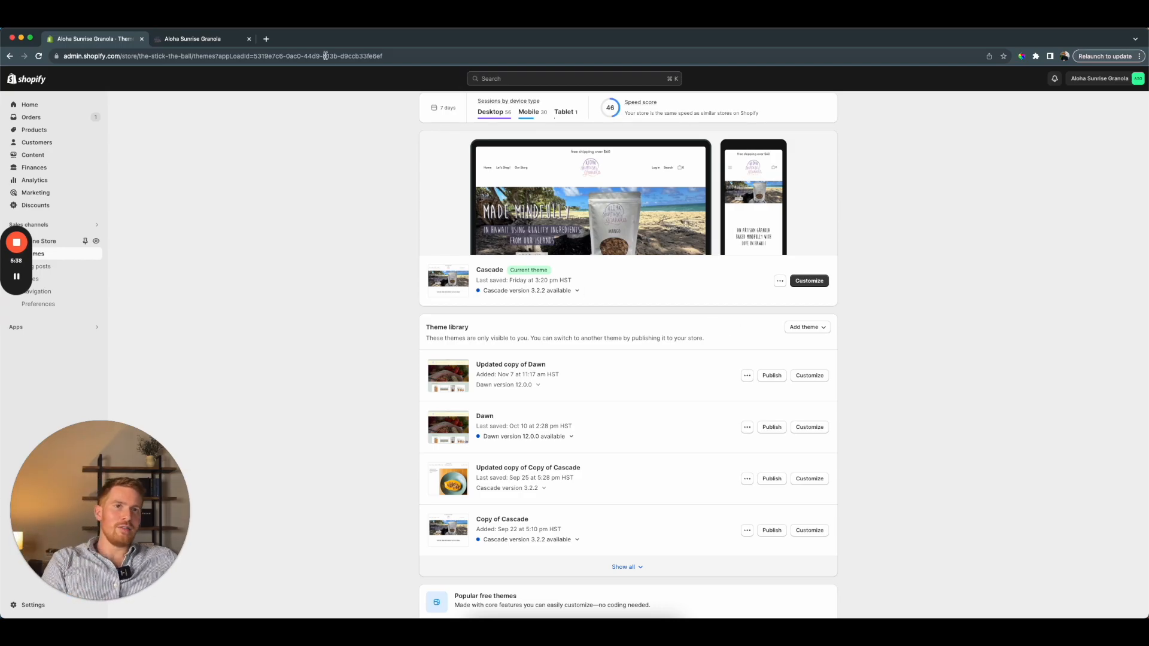
{"action": "left_click", "coordinate": [267, 38]}
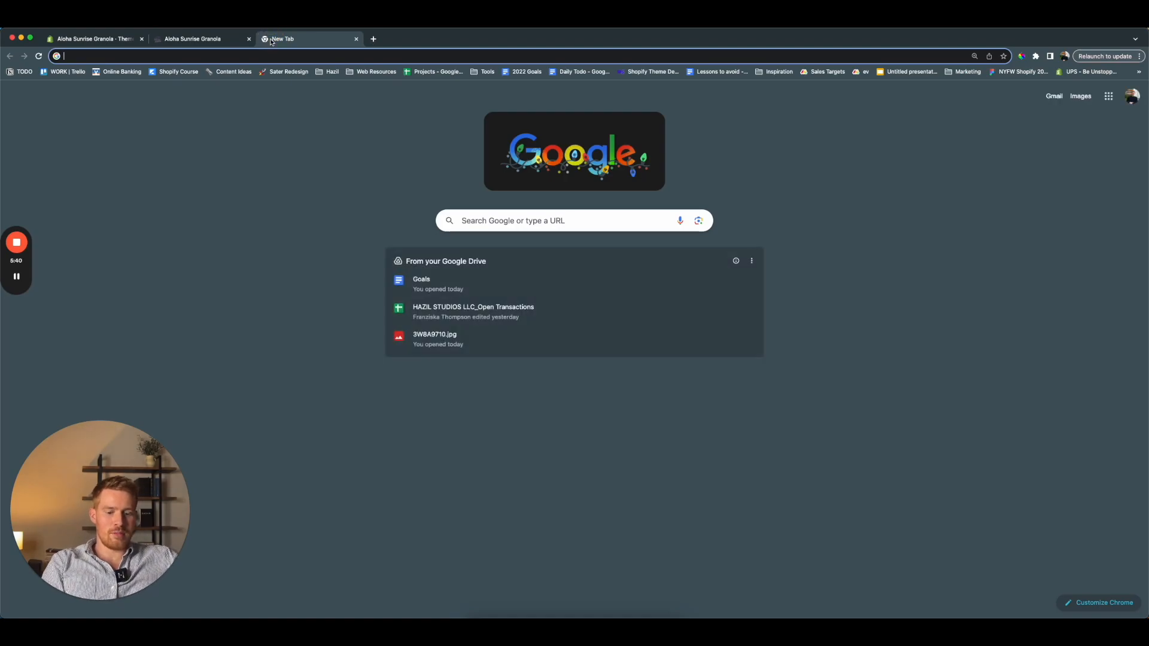
{"action": "type", "text": "cascad"}
{"action": "key", "text": "Return"}
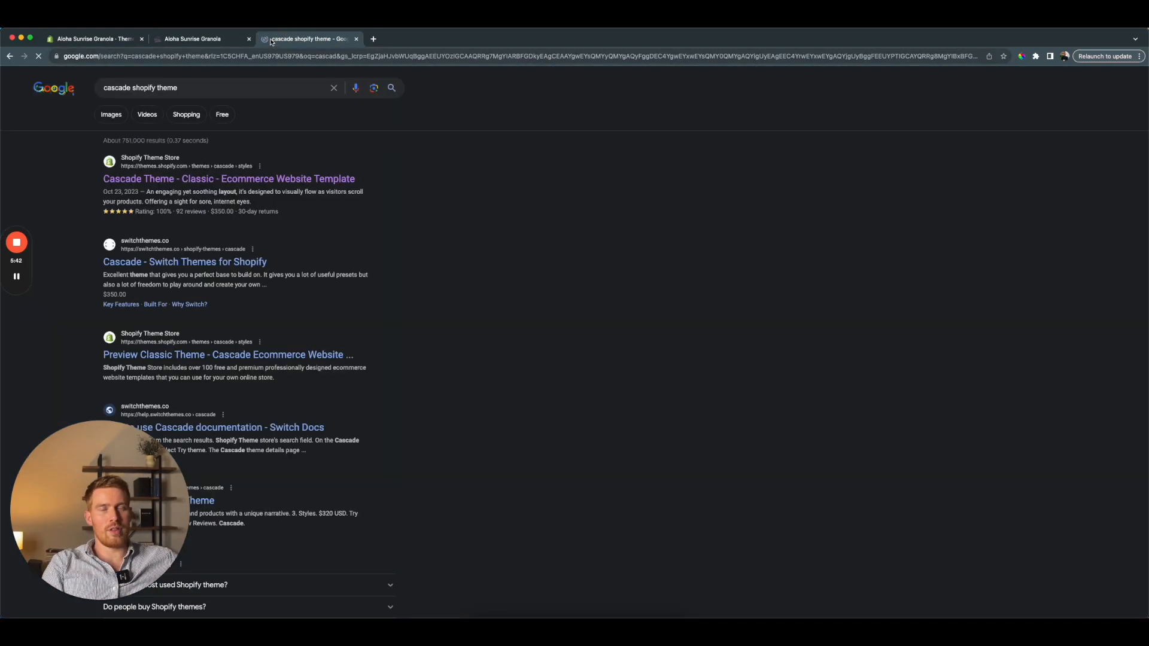
Open the Cascade listing in the Shopify Theme Store and view its Classic demo store's split hero and first Favourites products
{"action": "left_click", "coordinate": [311, 175]}
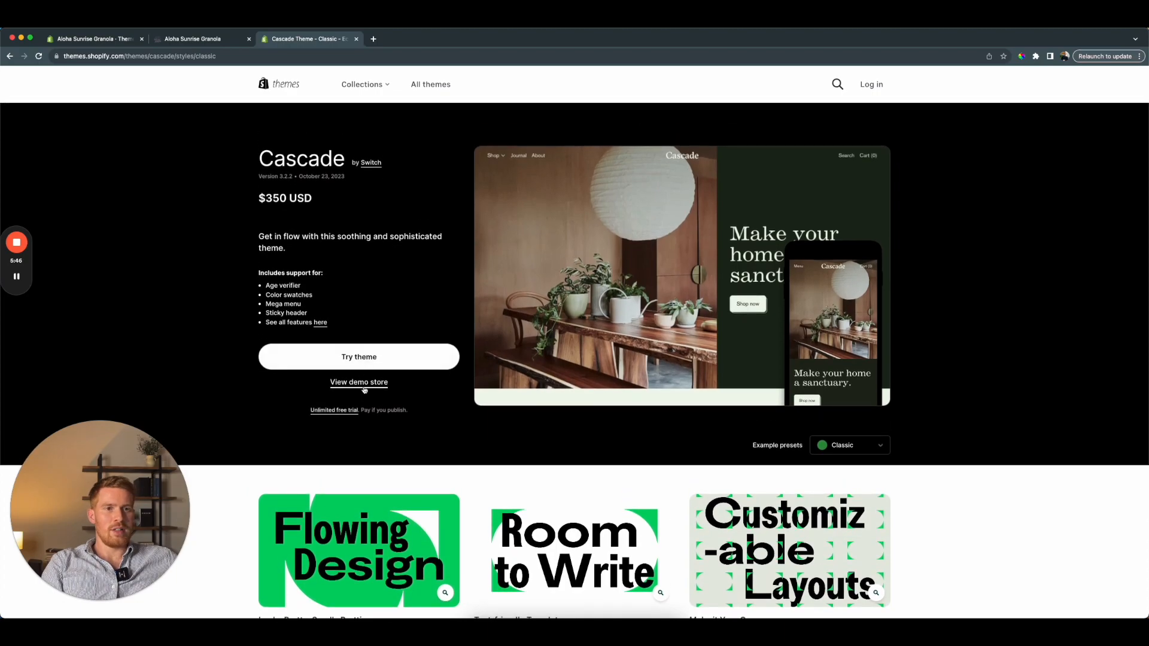
{"action": "left_click", "coordinate": [362, 384]}
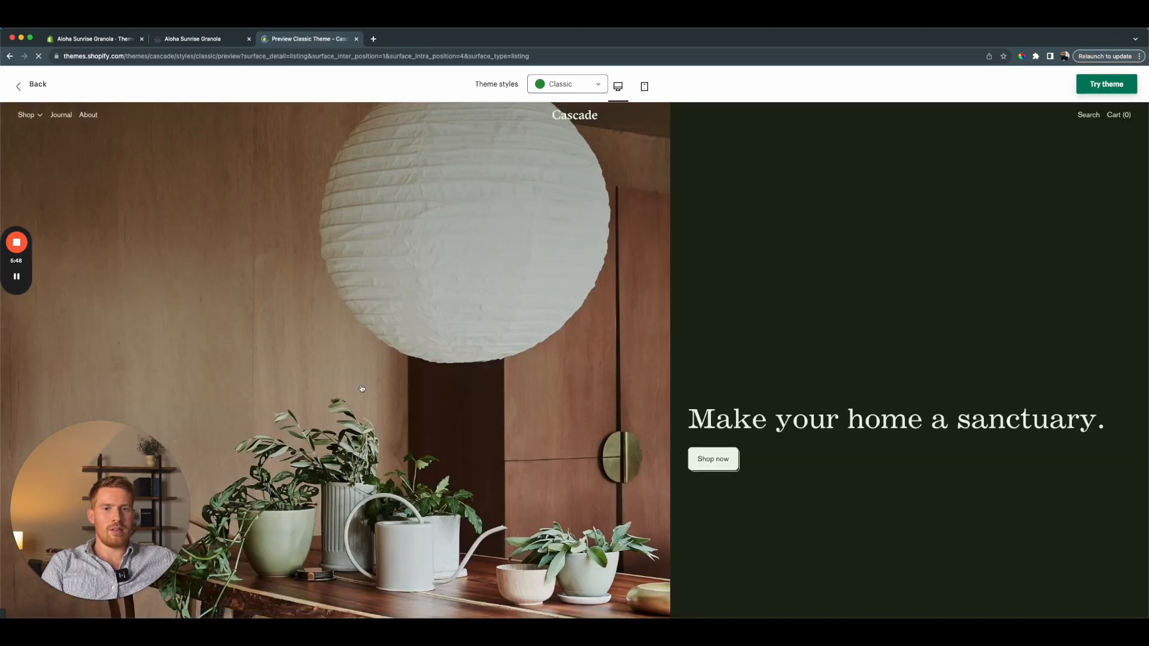
{"action": "scroll", "coordinate": [395, 358], "scroll_direction": "down", "scroll_amount": 5}
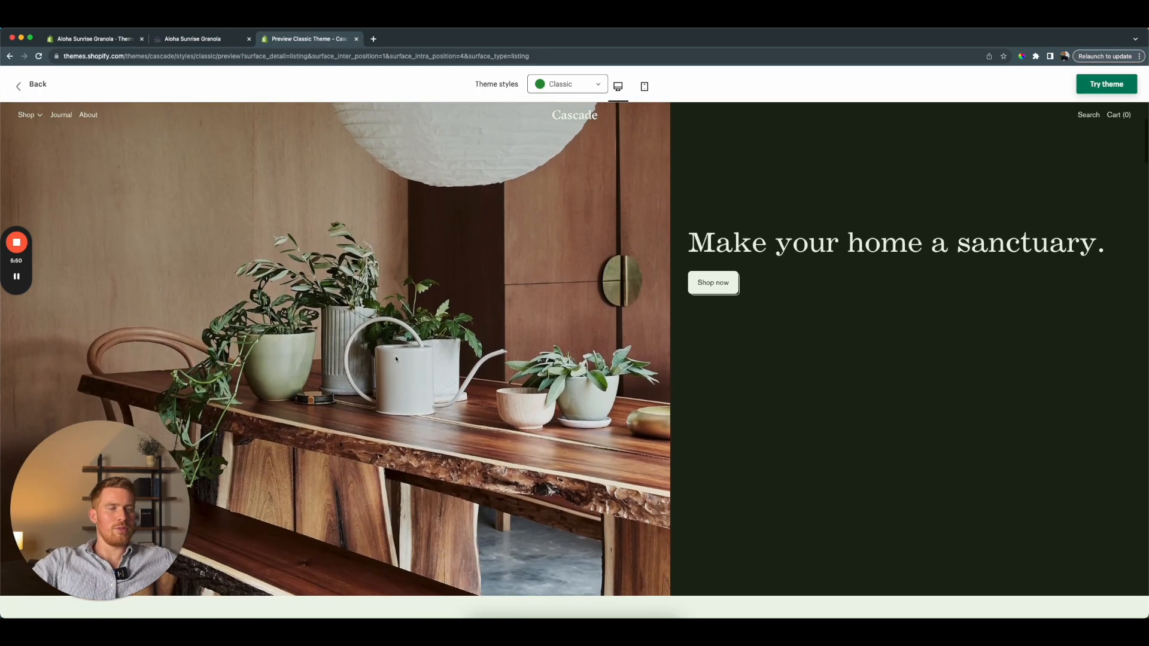
{"action": "scroll", "coordinate": [407, 354], "scroll_direction": "down", "scroll_amount": 7}
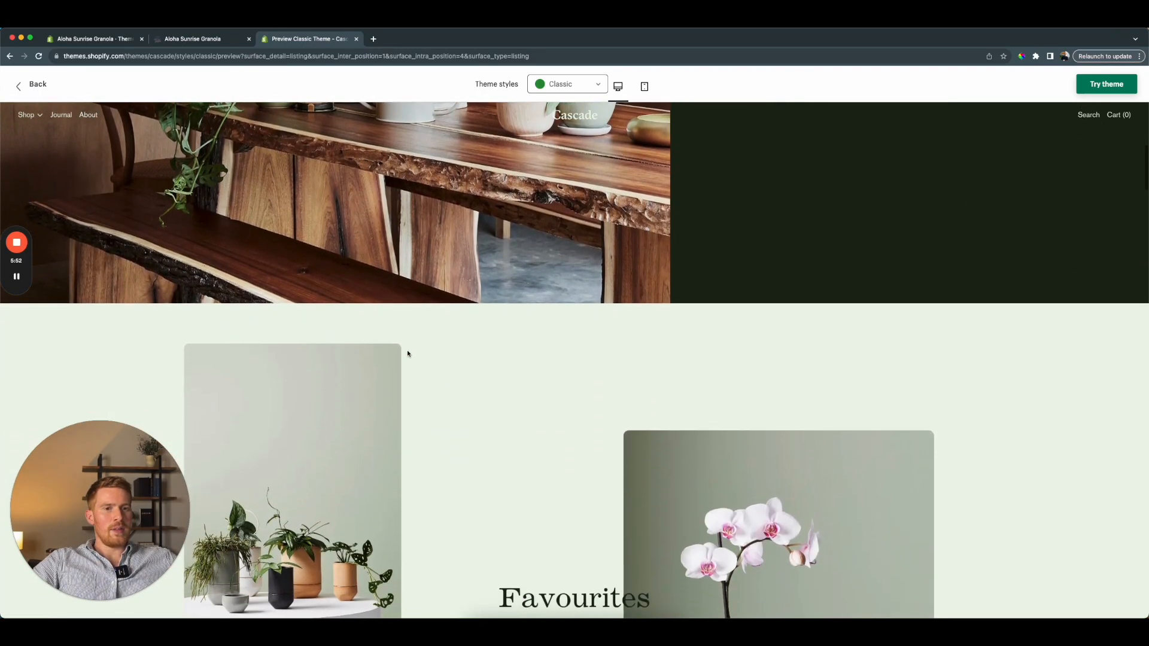
{"action": "scroll", "coordinate": [407, 354], "scroll_direction": "up", "scroll_amount": 12}
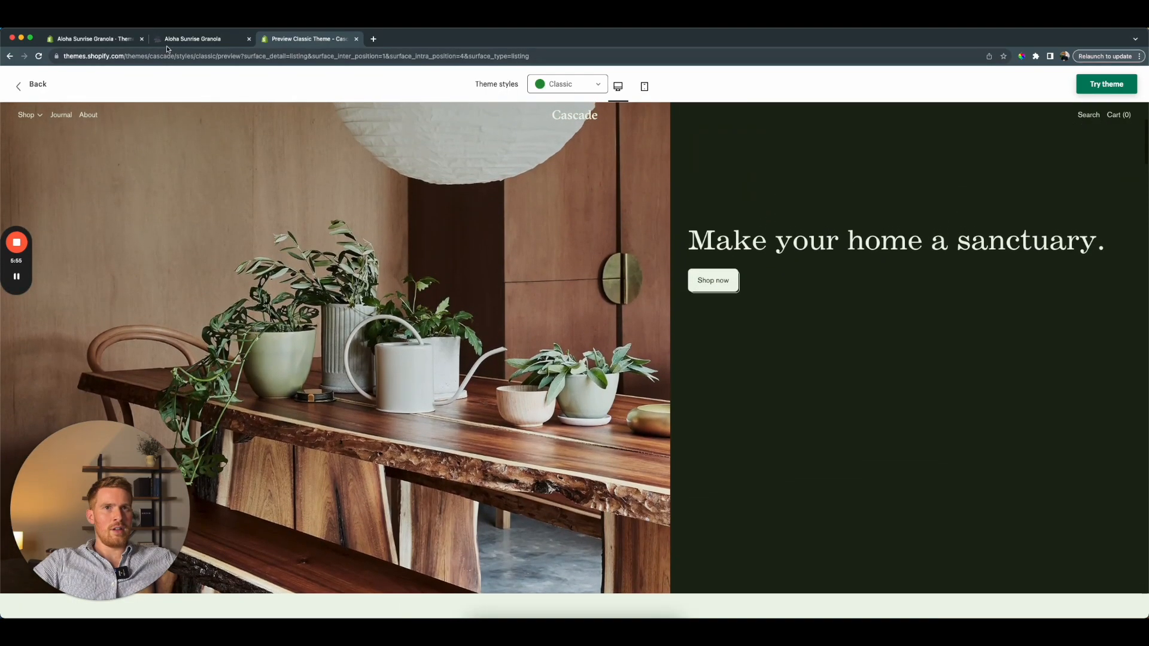
Switch back to the Aloha Sunrise Granola homepage and compare its hero, photo section and staggered product grid with the Cascade demo
{"action": "left_click", "coordinate": [179, 42]}
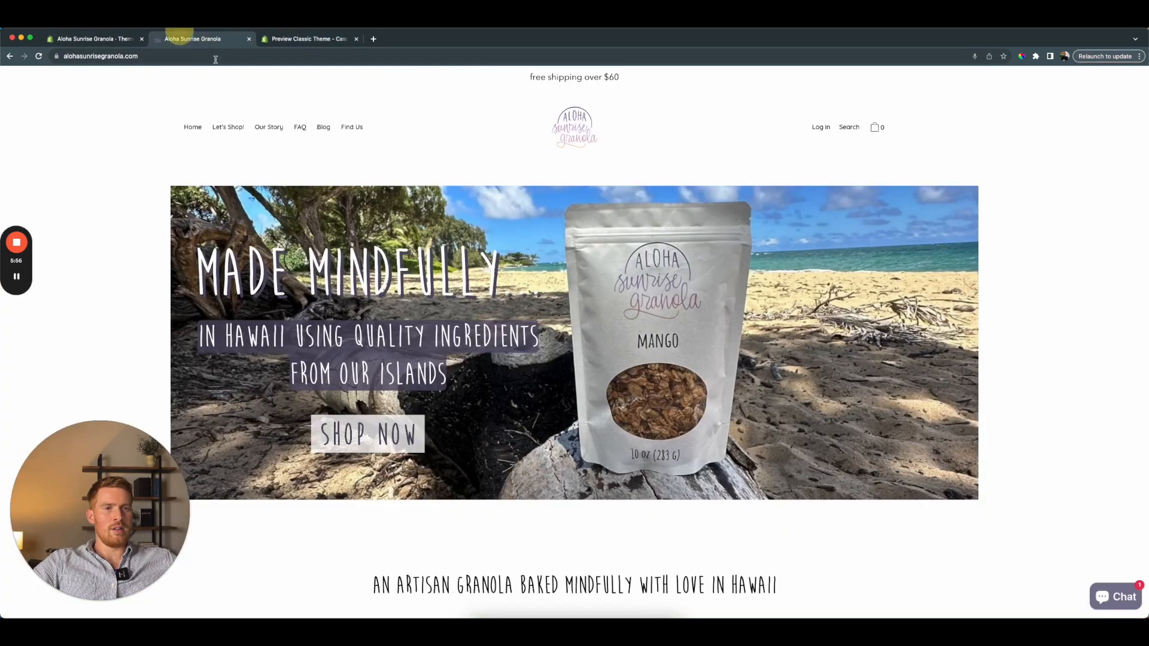
{"action": "scroll", "coordinate": [356, 346], "scroll_direction": "down", "scroll_amount": 5}
{"action": "scroll", "coordinate": [356, 346], "scroll_direction": "down", "scroll_amount": 7}
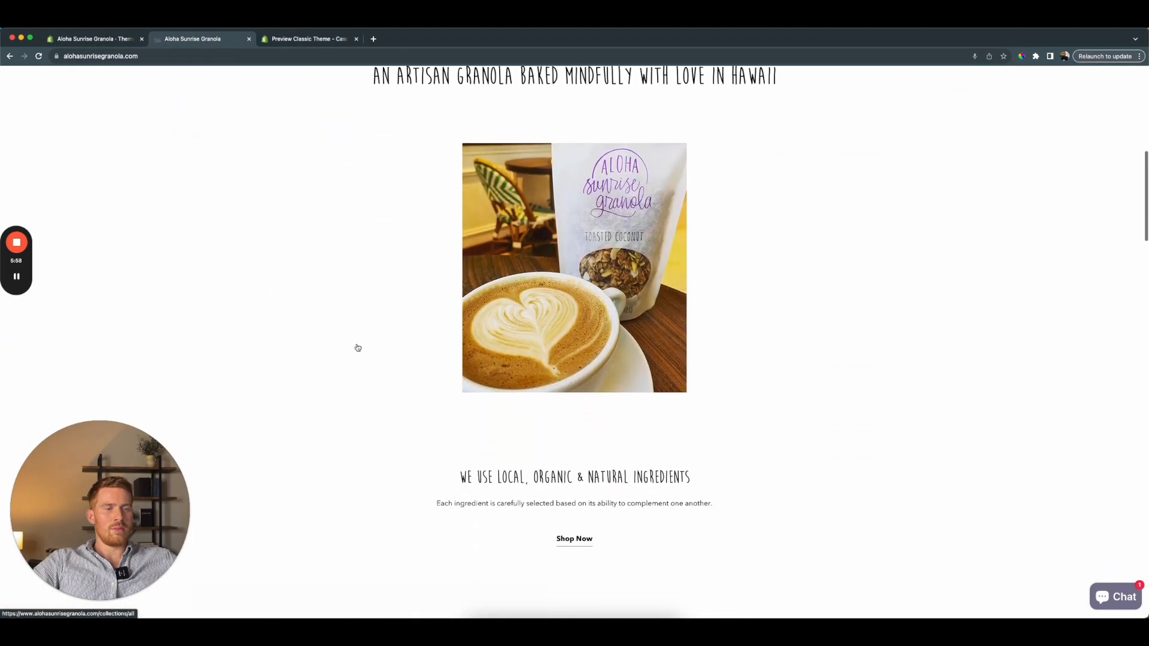
{"action": "scroll", "coordinate": [357, 347], "scroll_direction": "down", "scroll_amount": 9}
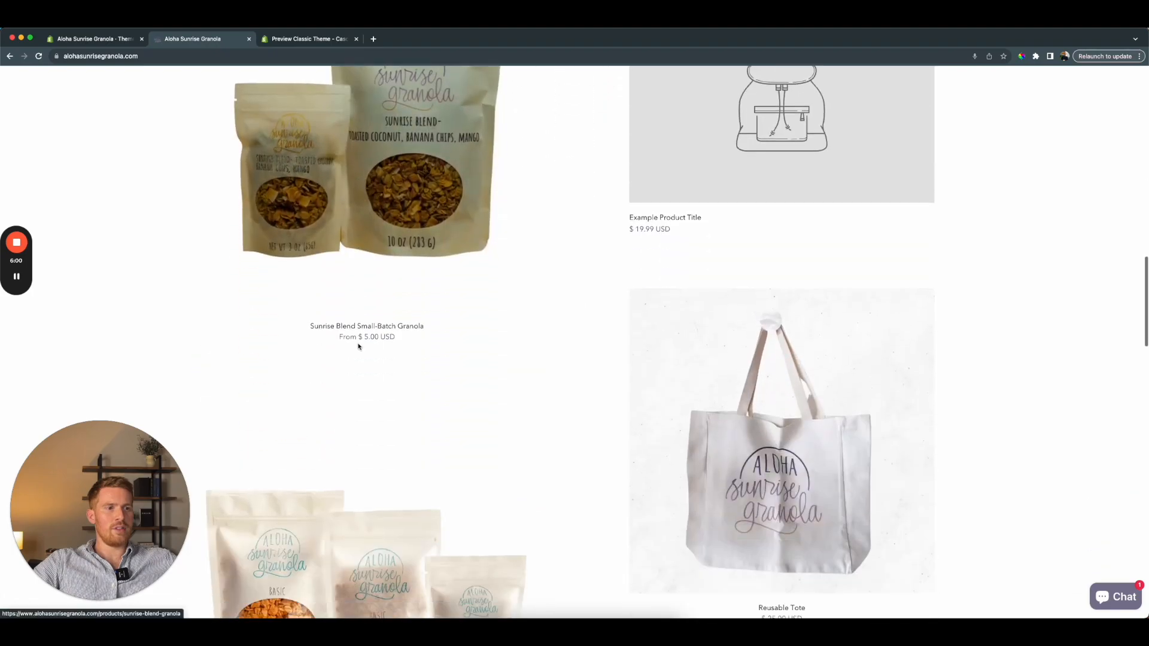
{"action": "scroll", "coordinate": [361, 467], "scroll_direction": "up", "scroll_amount": 16}
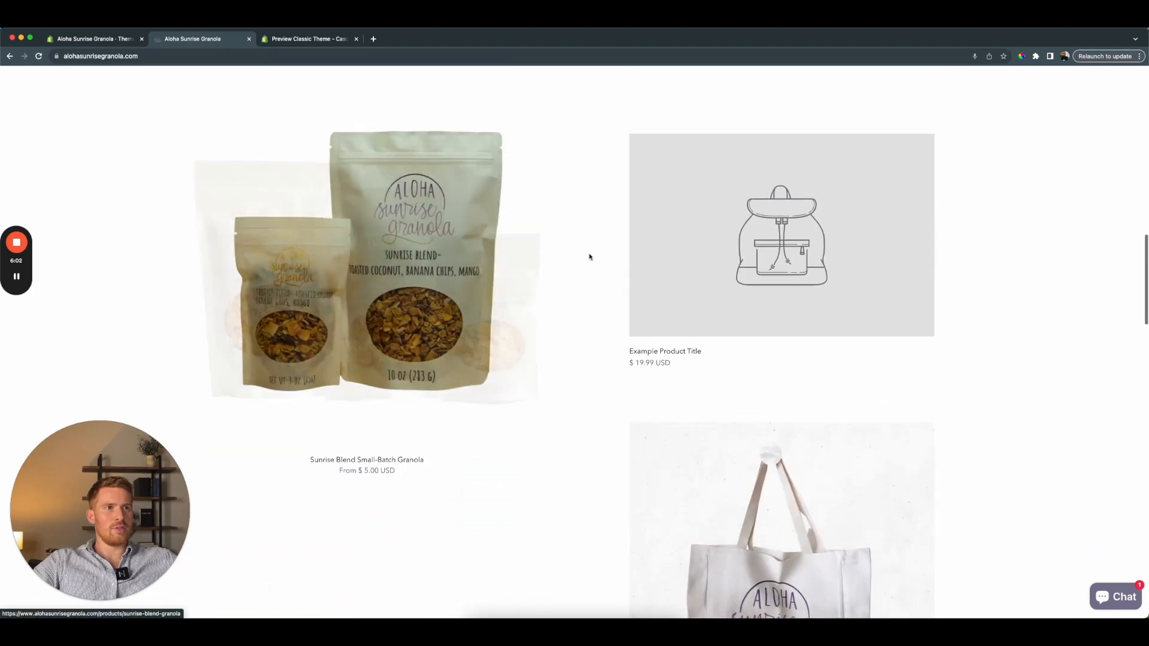
{"action": "scroll", "coordinate": [613, 208], "scroll_direction": "up", "scroll_amount": 5}
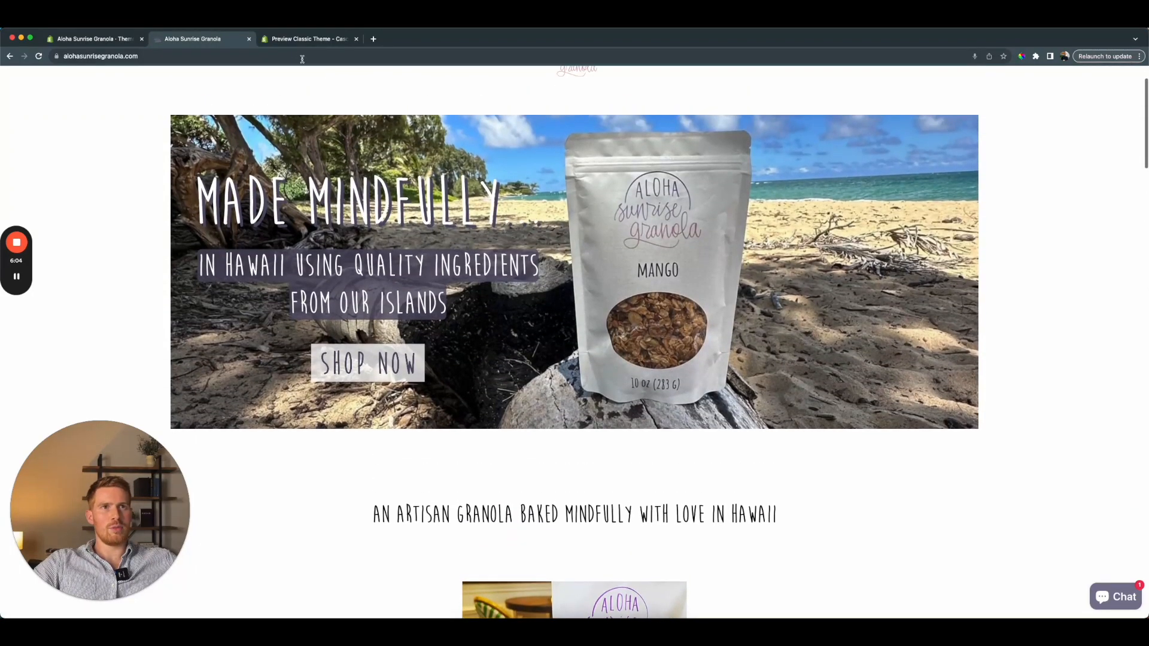
Return to the Cascade demo store and examine the Favourites product layout and the Plant stands section
{"action": "left_click", "coordinate": [296, 38]}
{"action": "scroll", "coordinate": [629, 337], "scroll_direction": "down", "scroll_amount": 14}
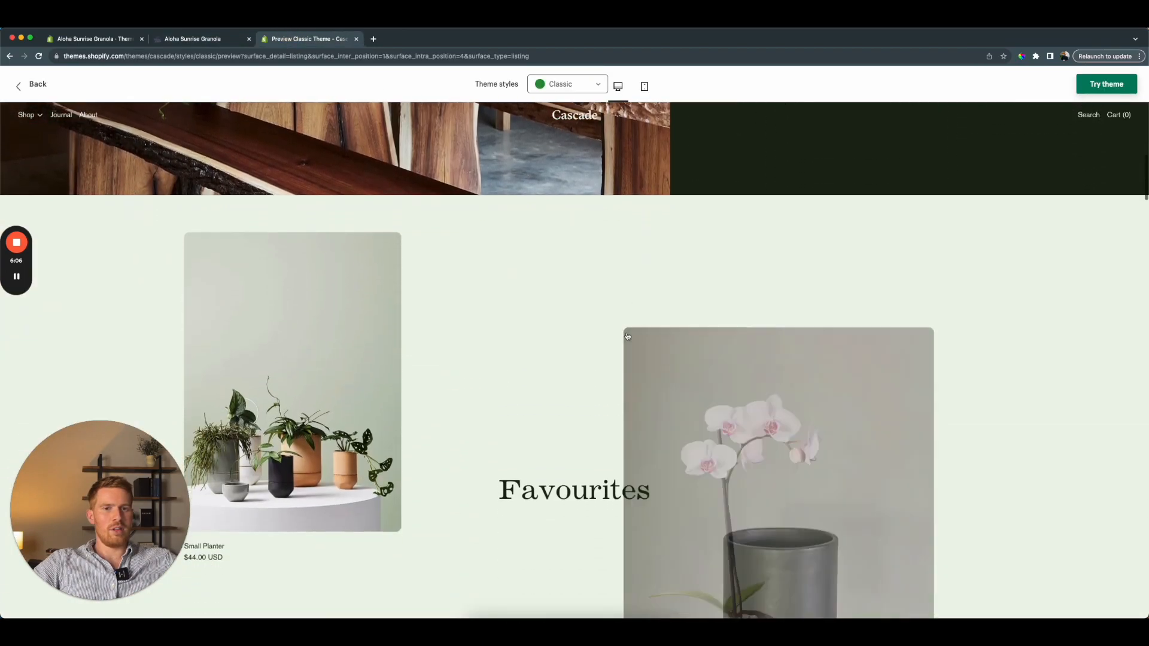
{"action": "scroll", "coordinate": [625, 339], "scroll_direction": "down", "scroll_amount": 10}
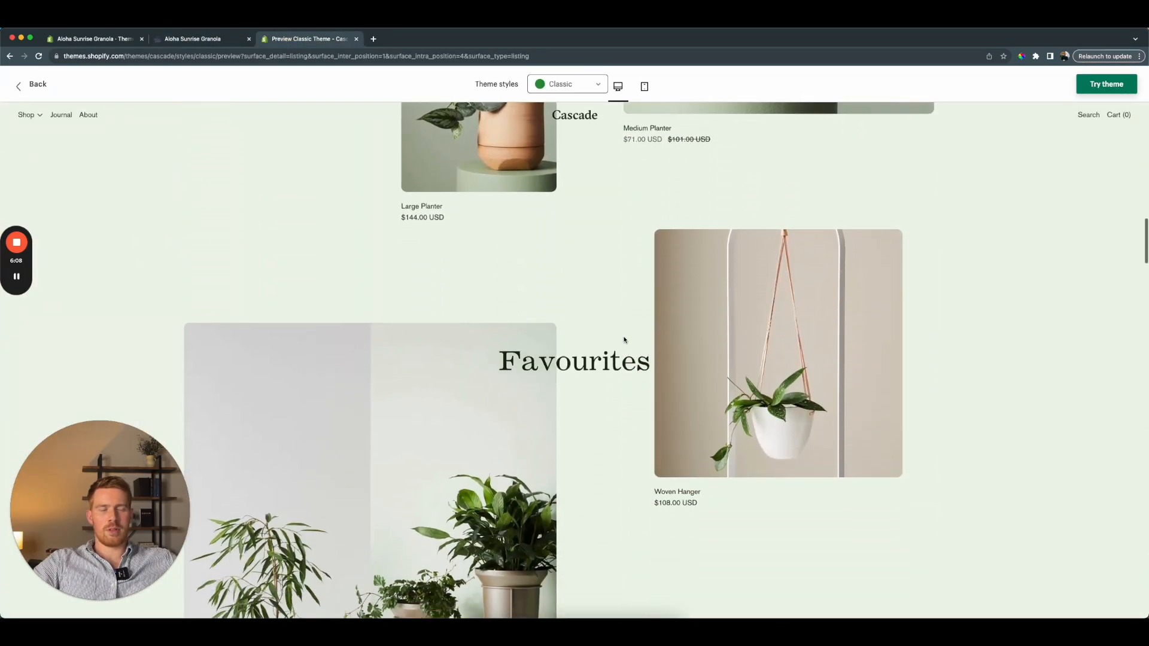
{"action": "scroll", "coordinate": [624, 342], "scroll_direction": "down", "scroll_amount": 12}
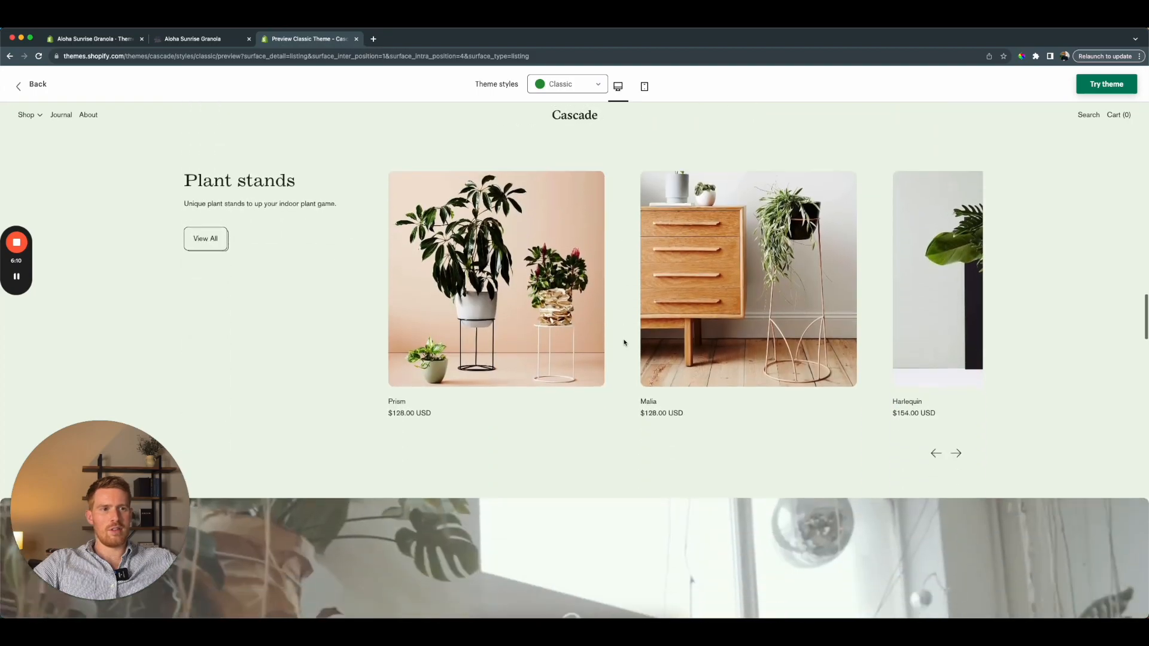
{"action": "scroll", "coordinate": [624, 342], "scroll_direction": "down", "scroll_amount": 2}
{"action": "scroll", "coordinate": [623, 342], "scroll_direction": "up", "scroll_amount": 15}
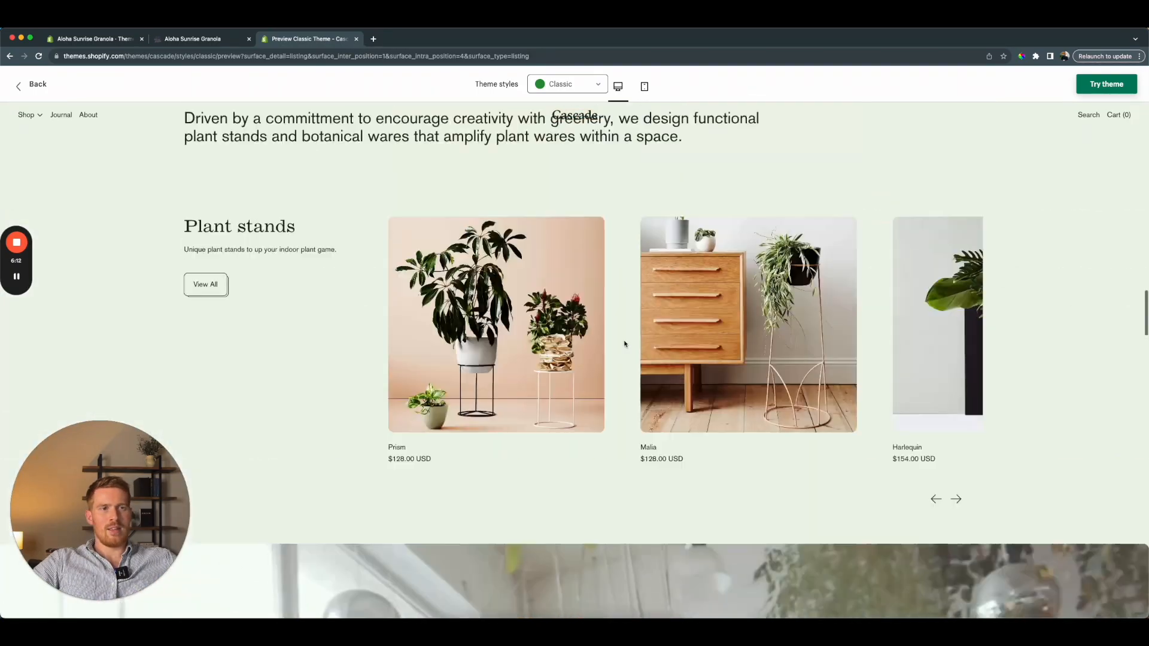
{"action": "scroll", "coordinate": [625, 344], "scroll_direction": "up", "scroll_amount": 12}
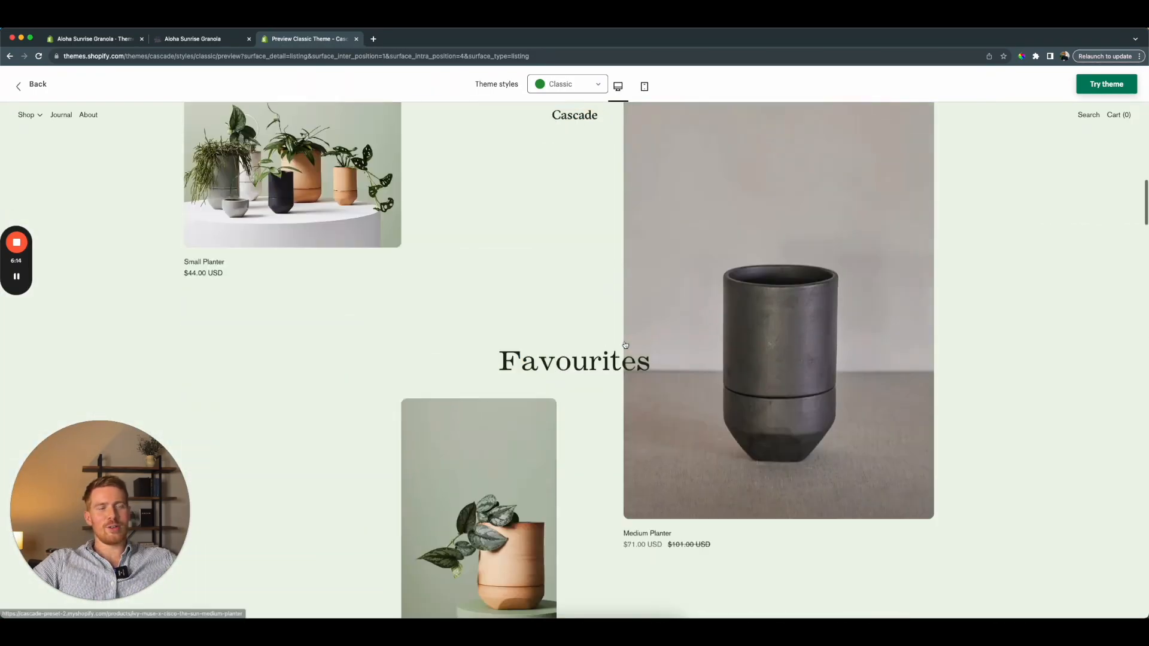
{"action": "scroll", "coordinate": [624, 345], "scroll_direction": "up", "scroll_amount": 9}
Study how the demo's Favourites section staggers differently sized product photos around its fixed heading, and return to the hero
{"action": "scroll", "coordinate": [618, 340], "scroll_direction": "down", "scroll_amount": 5}
{"action": "scroll", "coordinate": [619, 340], "scroll_direction": "down", "scroll_amount": 1}
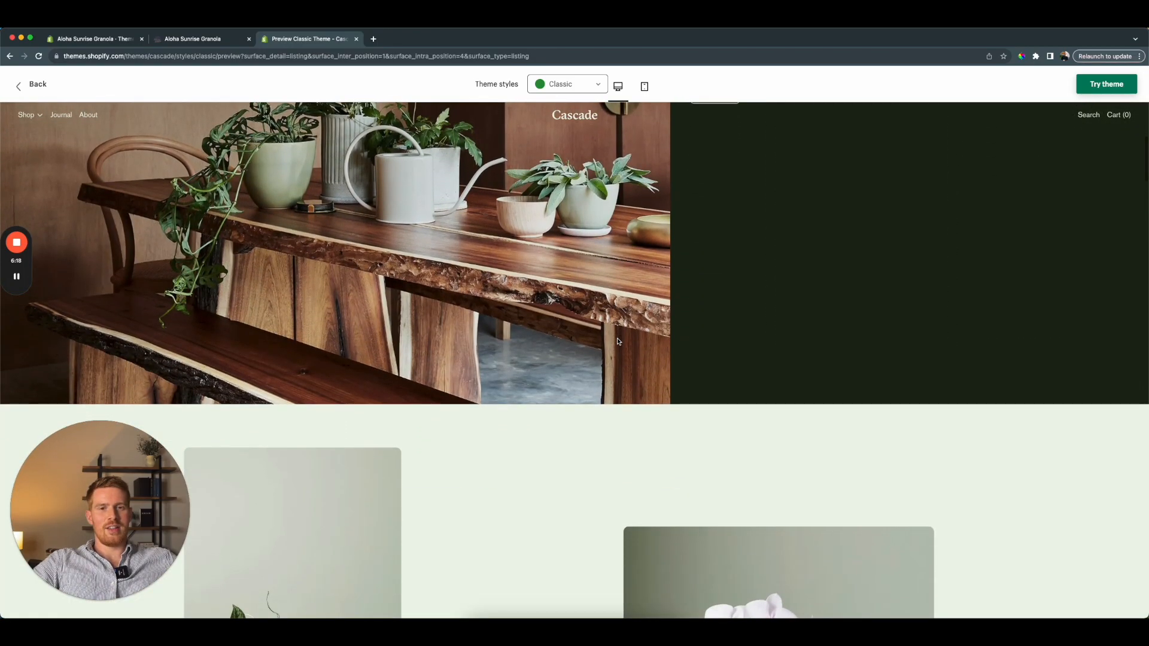
{"action": "scroll", "coordinate": [618, 341], "scroll_direction": "down", "scroll_amount": 10}
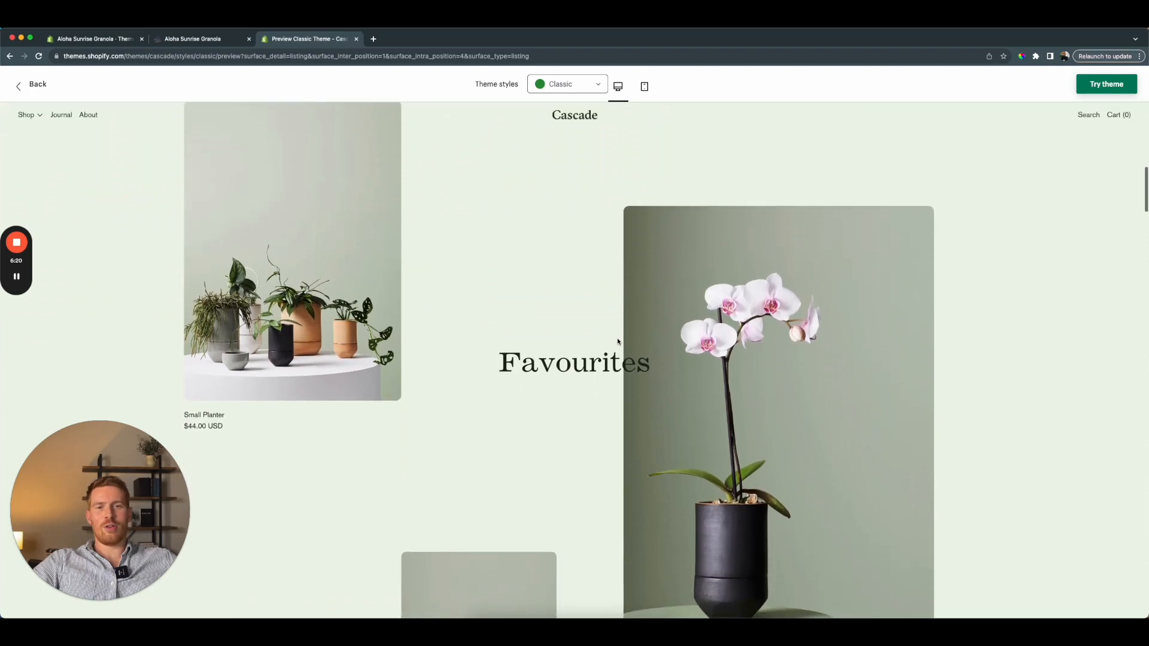
{"action": "scroll", "coordinate": [618, 341], "scroll_direction": "down", "scroll_amount": 10}
{"action": "scroll", "coordinate": [618, 341], "scroll_direction": "down", "scroll_amount": 10}
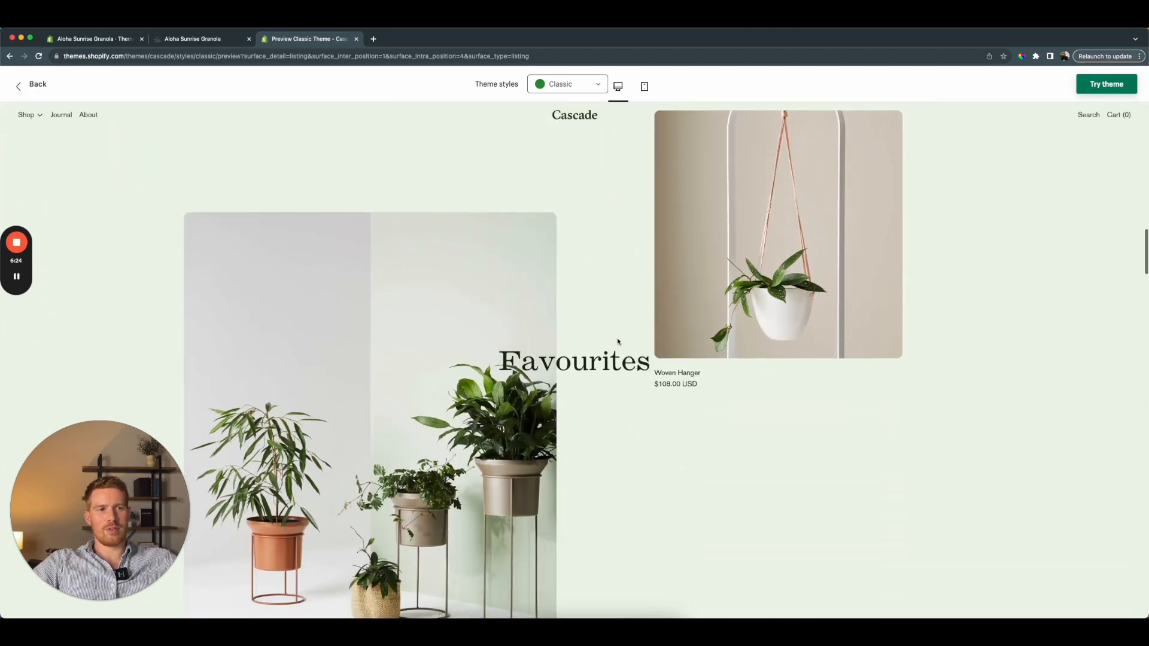
{"action": "scroll", "coordinate": [618, 341], "scroll_direction": "down", "scroll_amount": 3}
{"action": "scroll", "coordinate": [617, 341], "scroll_direction": "up", "scroll_amount": 10}
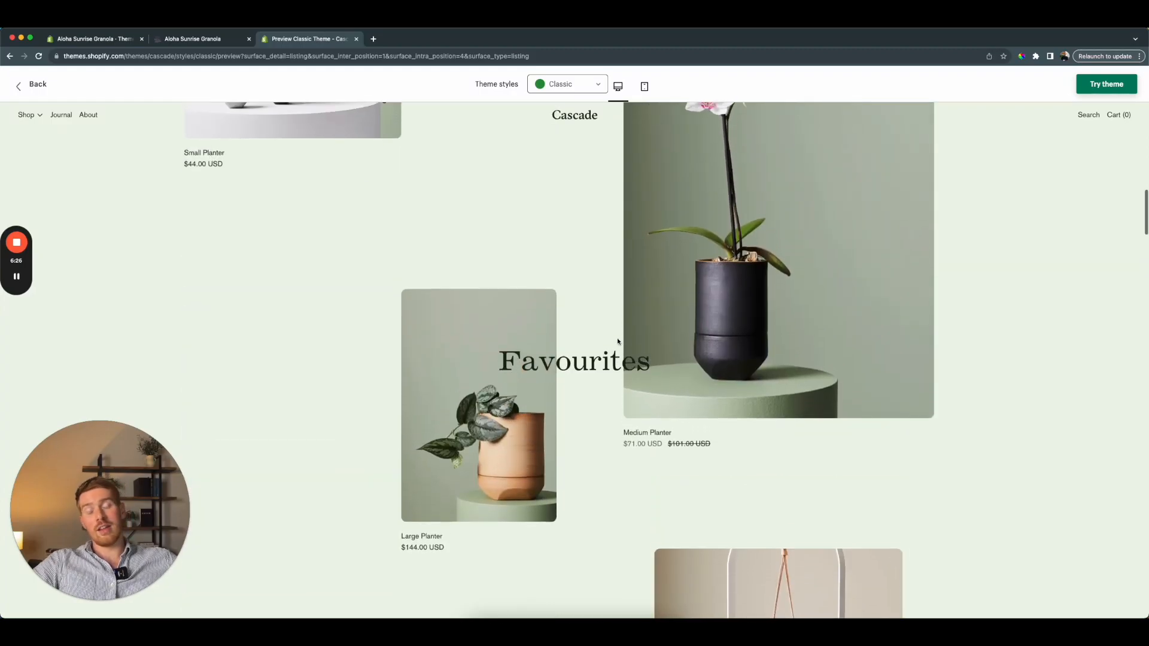
{"action": "scroll", "coordinate": [618, 342], "scroll_direction": "up", "scroll_amount": 10}
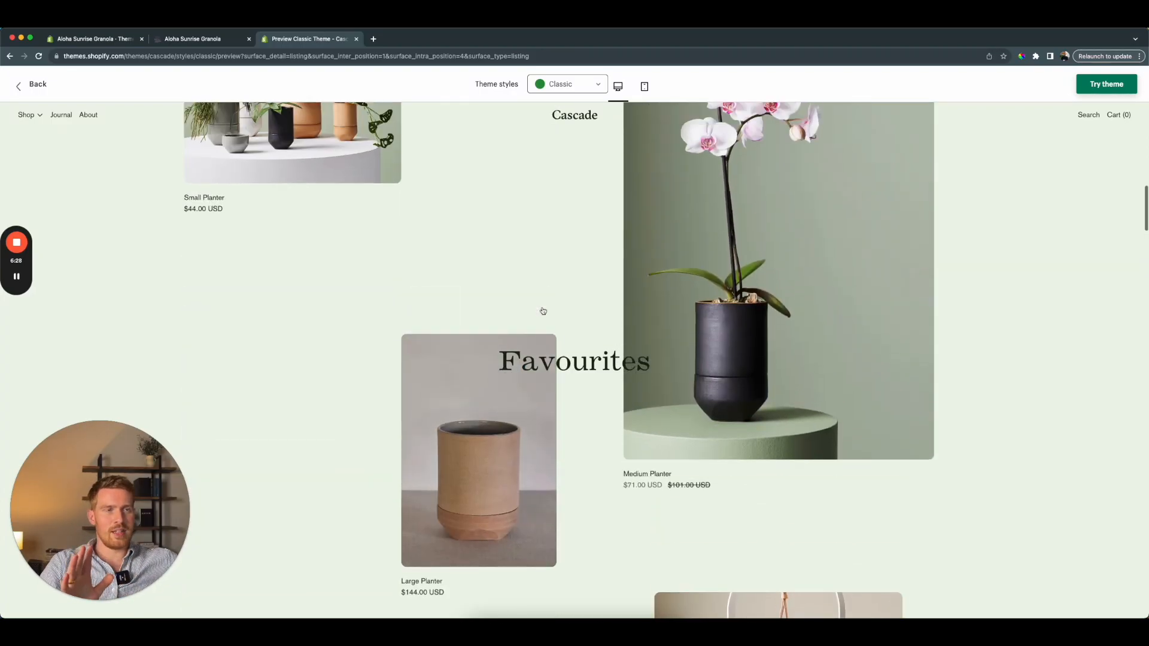
{"action": "scroll", "coordinate": [543, 310], "scroll_direction": "up", "scroll_amount": 3}
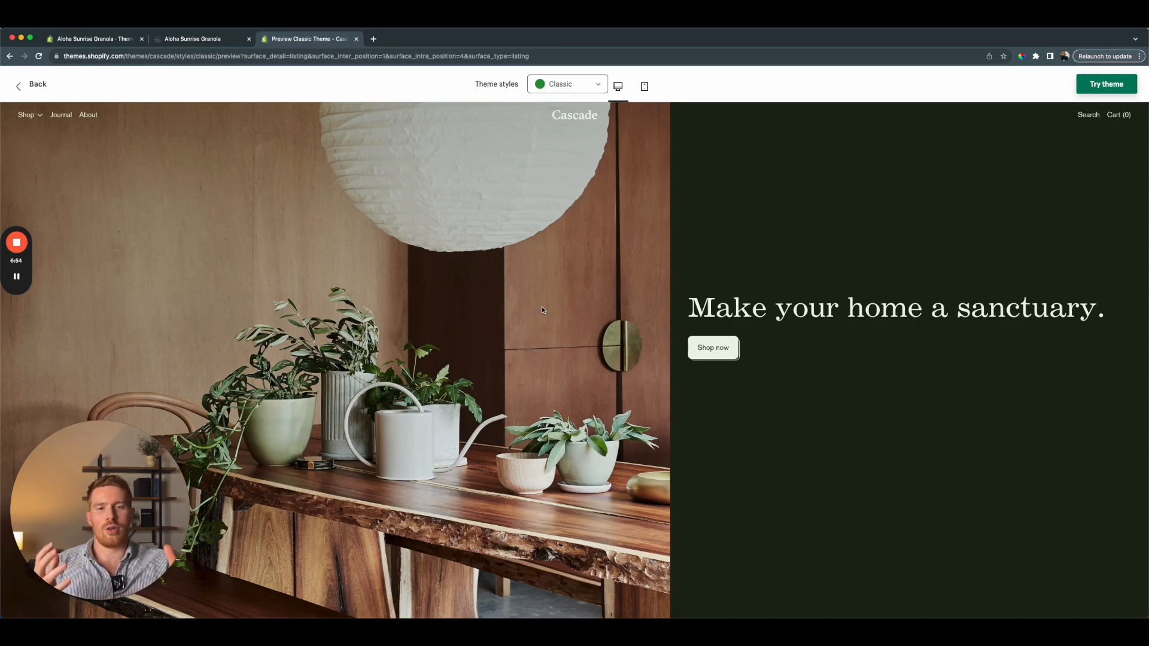
Review the demo homepage's section order from the hero through Favourites and the brand statement to the Plant stands carousel
{"action": "scroll", "coordinate": [533, 325], "scroll_direction": "down", "scroll_amount": 8}
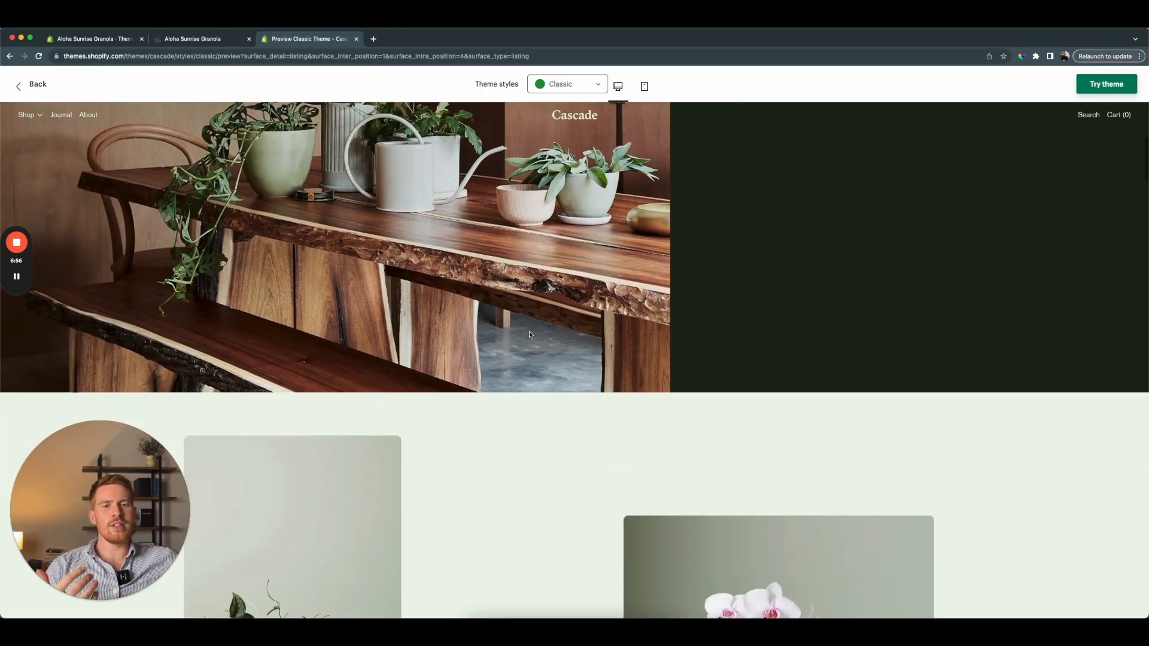
{"action": "scroll", "coordinate": [525, 356], "scroll_direction": "down", "scroll_amount": 10}
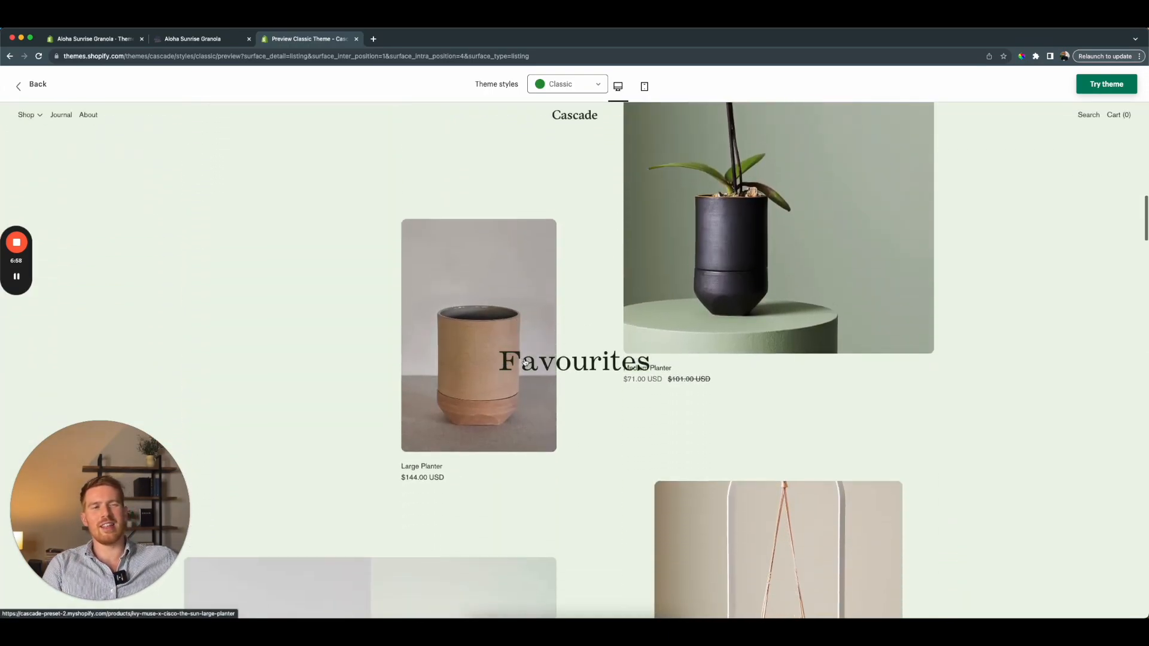
{"action": "scroll", "coordinate": [516, 365], "scroll_direction": "down", "scroll_amount": 10}
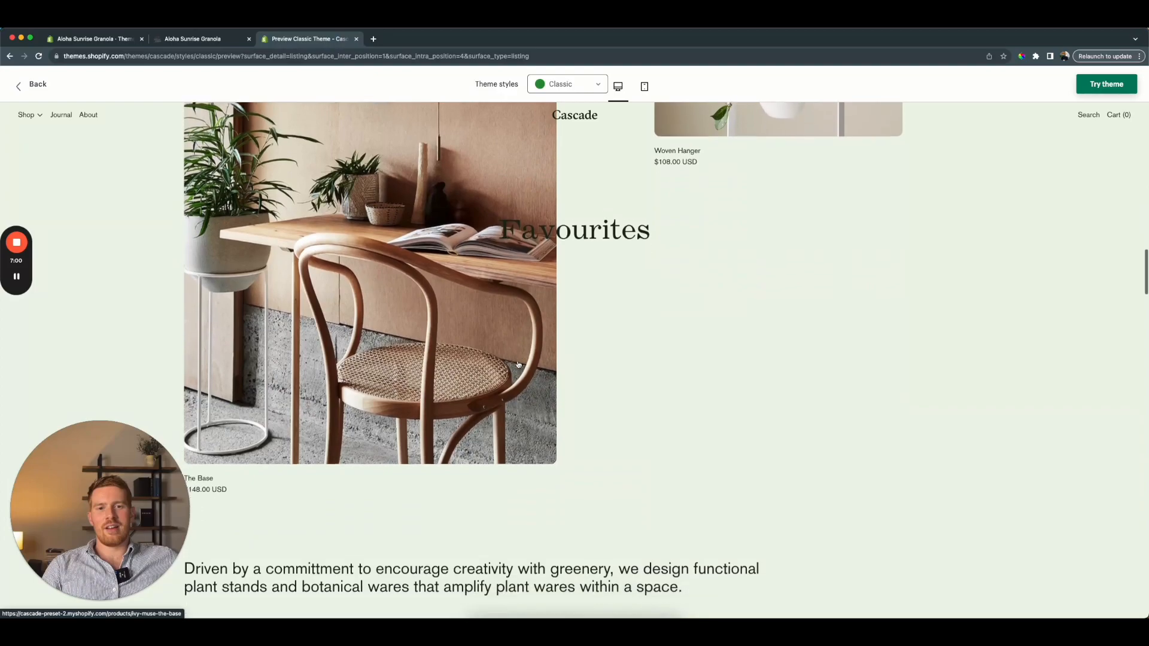
{"action": "scroll", "coordinate": [518, 361], "scroll_direction": "down", "scroll_amount": 4}
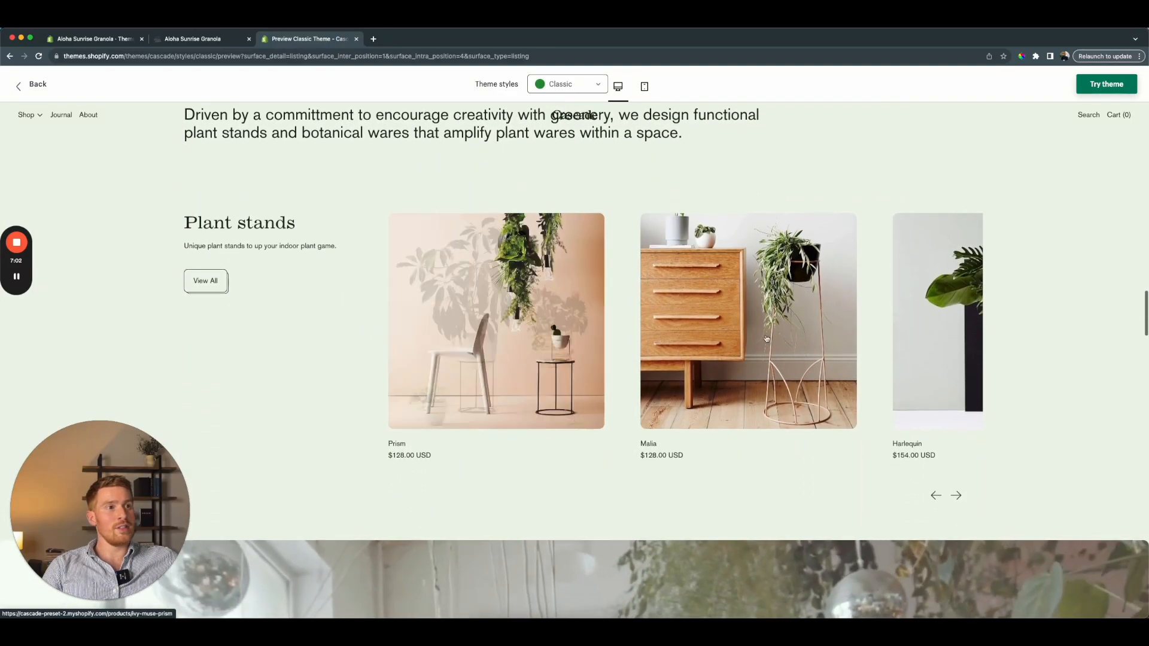
Review the Cascade demo's Plant stands carousel and plant house banner, and go back past Favourites to the hero
{"action": "scroll", "coordinate": [905, 341], "scroll_direction": "down", "scroll_amount": 6}
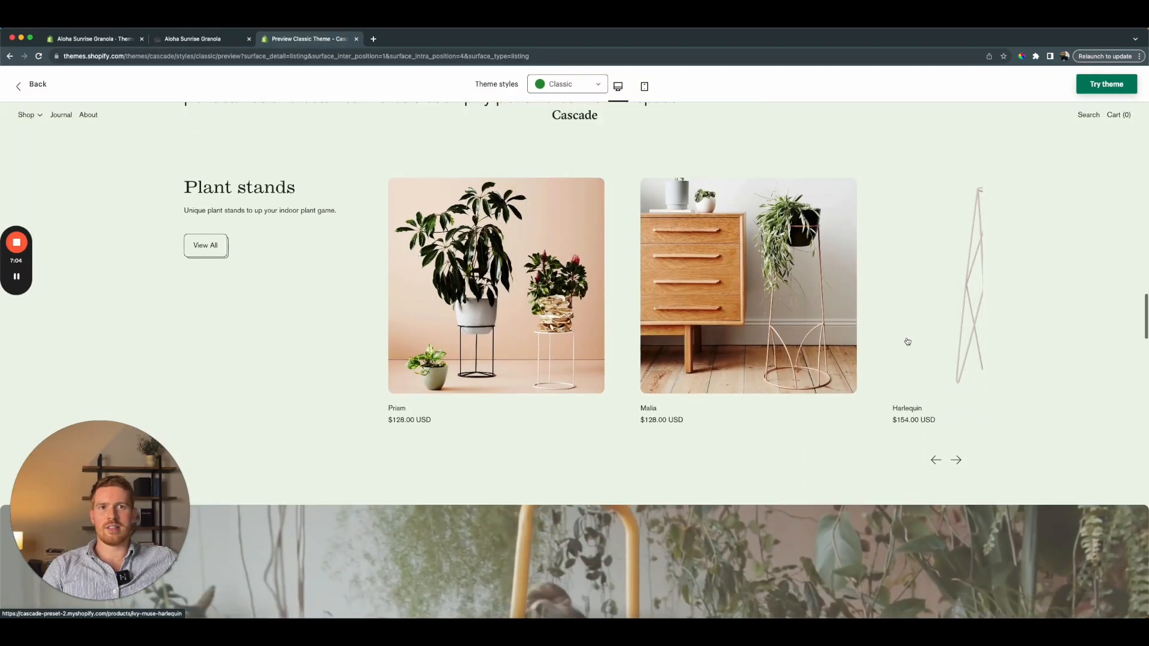
{"action": "scroll", "coordinate": [932, 383], "scroll_direction": "down", "scroll_amount": 2}
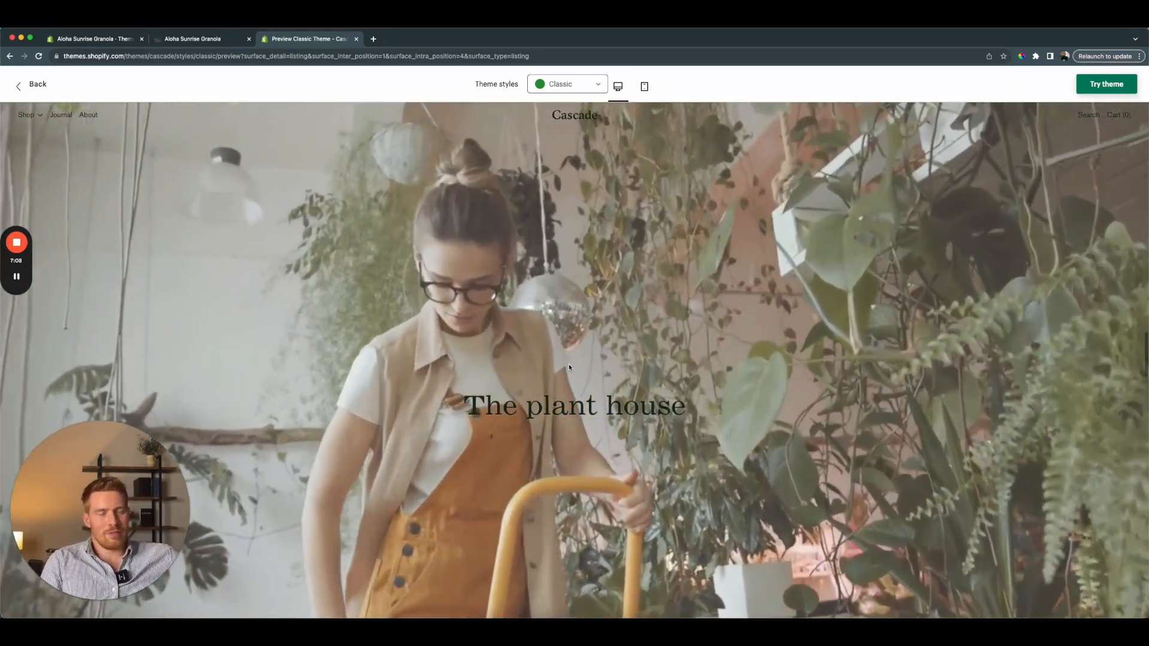
{"action": "scroll", "coordinate": [569, 368], "scroll_direction": "up", "scroll_amount": 6}
{"action": "scroll", "coordinate": [570, 369], "scroll_direction": "up", "scroll_amount": 12}
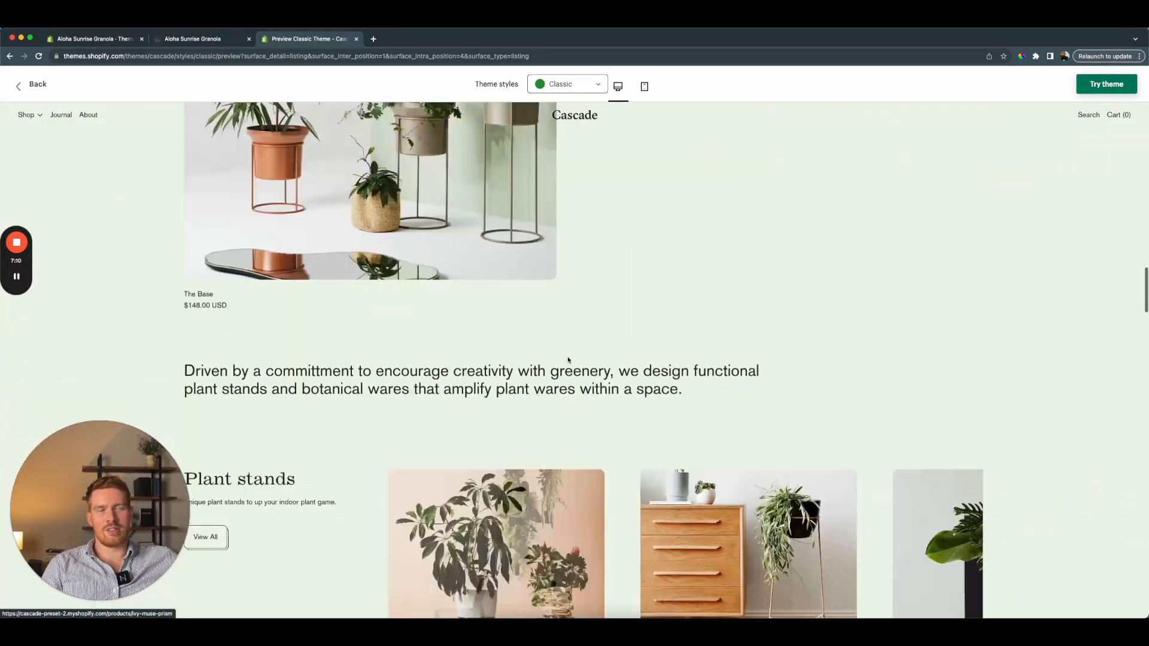
{"action": "scroll", "coordinate": [567, 359], "scroll_direction": "up", "scroll_amount": 10}
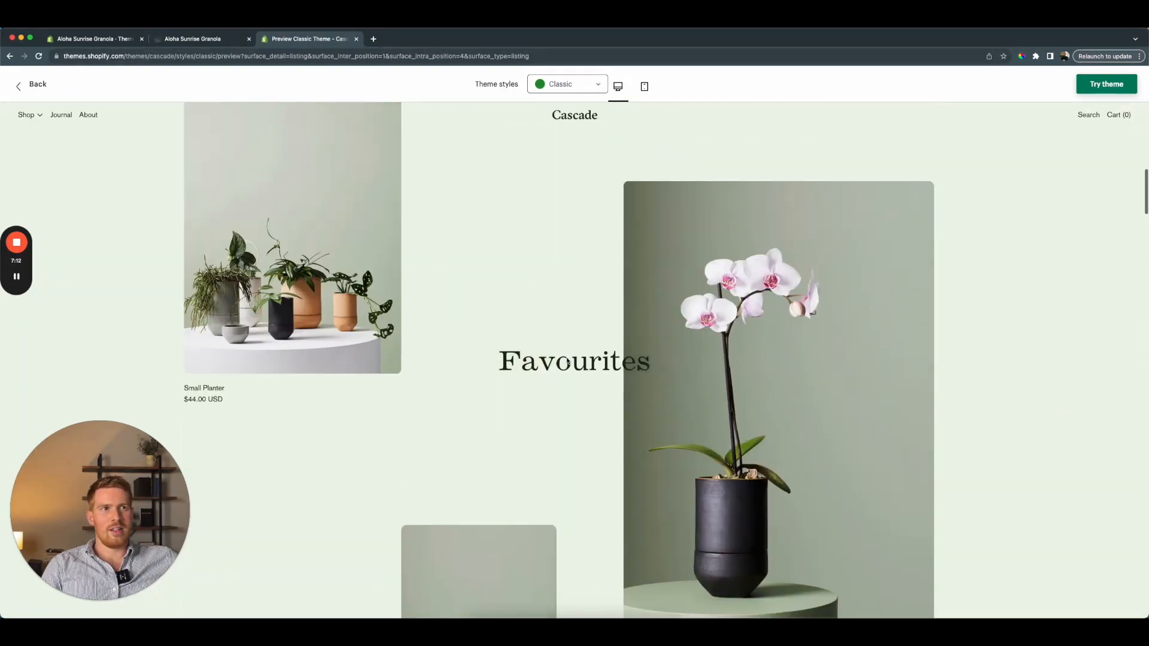
{"action": "scroll", "coordinate": [568, 361], "scroll_direction": "up", "scroll_amount": 4}
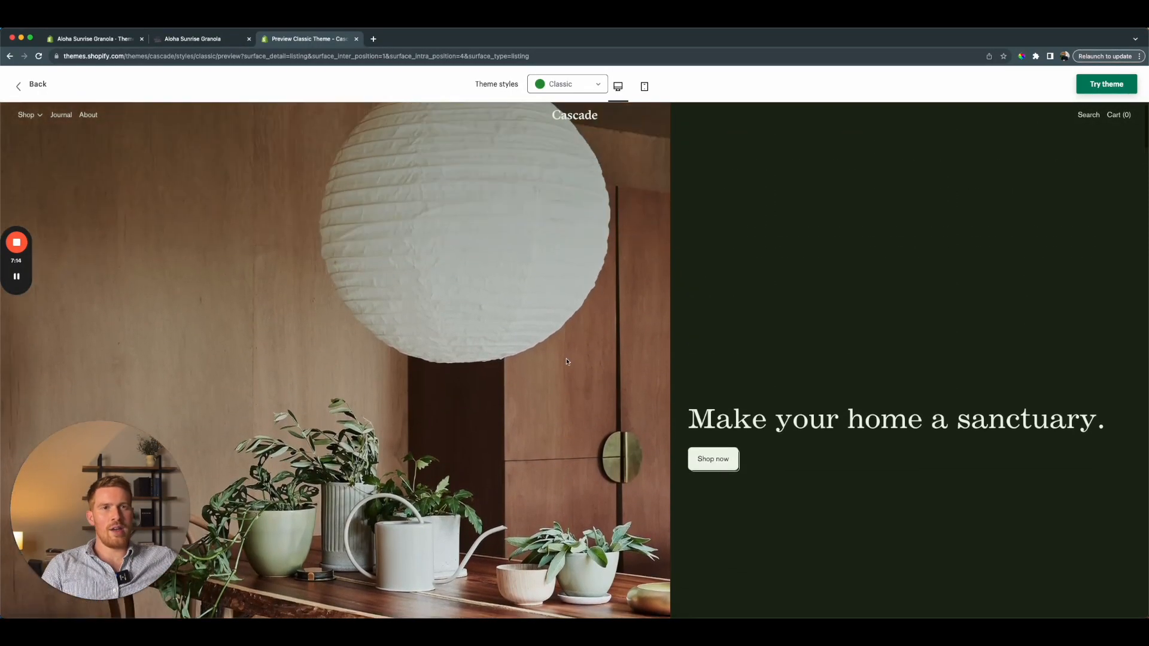
Return to the Shopify admin's Themes page and preview the "Updated copy of Dawn" theme from the theme library
{"action": "left_click", "coordinate": [97, 39]}
{"action": "scroll", "coordinate": [269, 285], "scroll_direction": "down", "scroll_amount": 1}
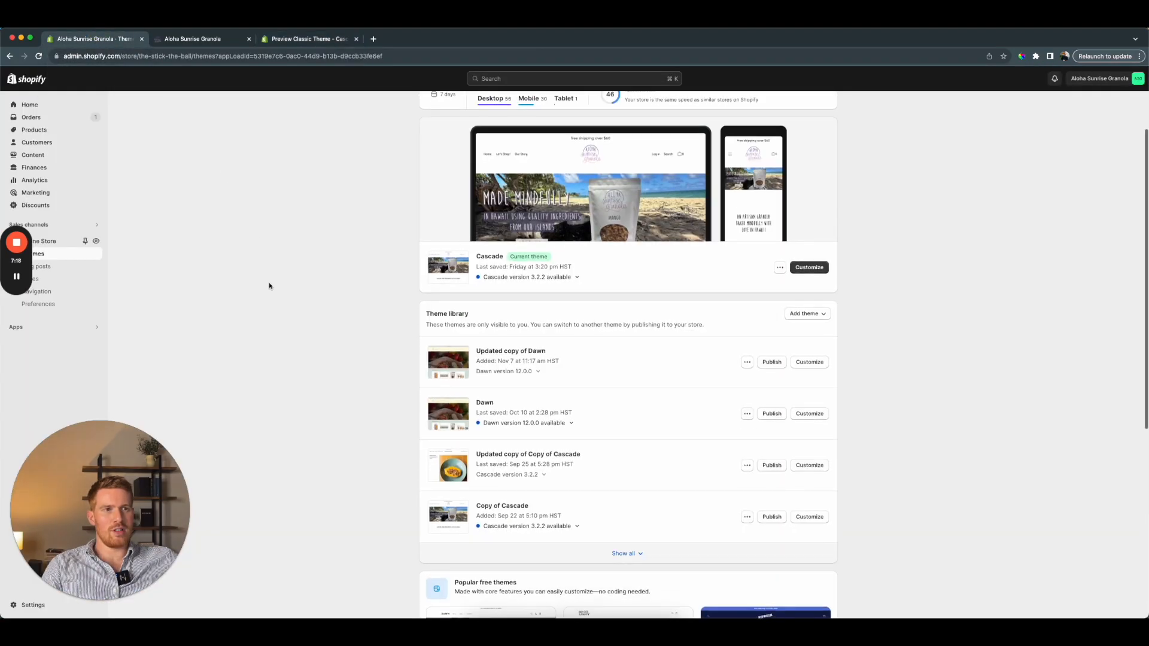
{"action": "left_click", "coordinate": [746, 361]}
{"action": "left_click", "coordinate": [709, 378]}
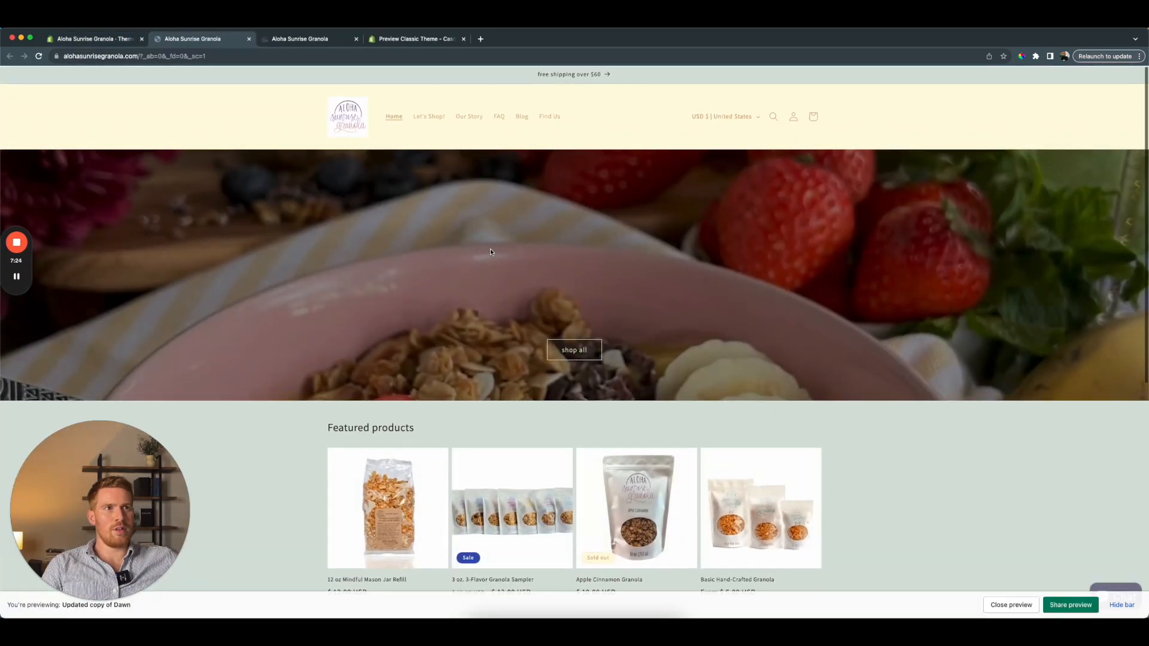
Examine the "Updated copy of Dawn" preview's hero, featured products grid and email signup section
{"action": "scroll", "coordinate": [491, 253], "scroll_direction": "down", "scroll_amount": 7}
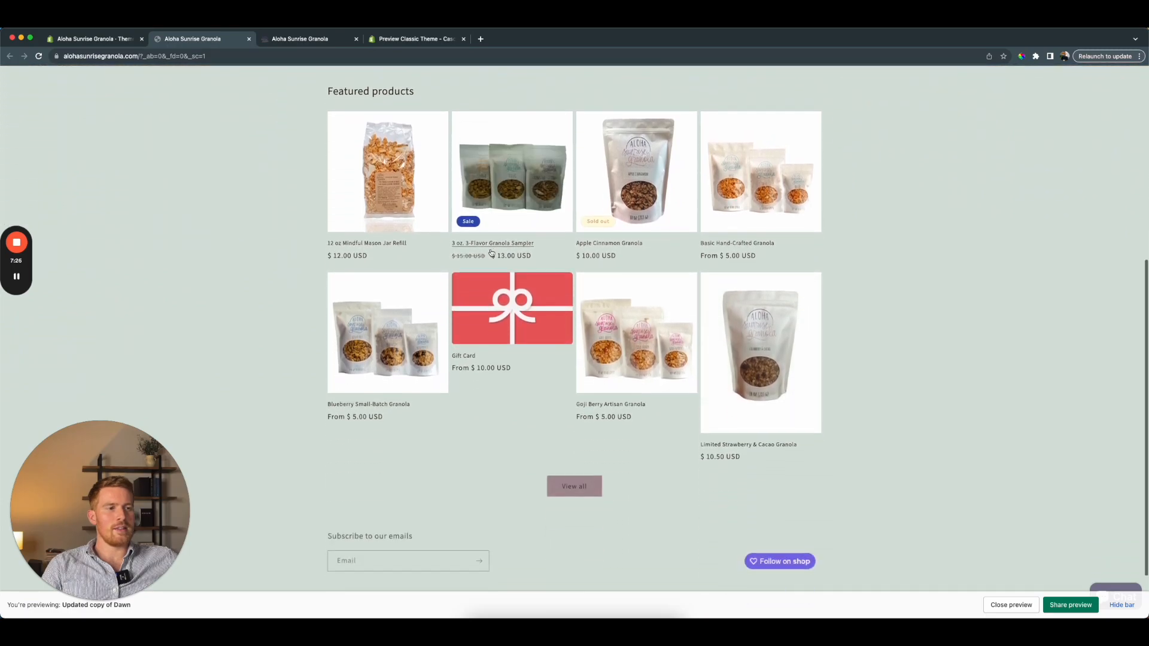
{"action": "scroll", "coordinate": [185, 243], "scroll_direction": "up", "scroll_amount": 7}
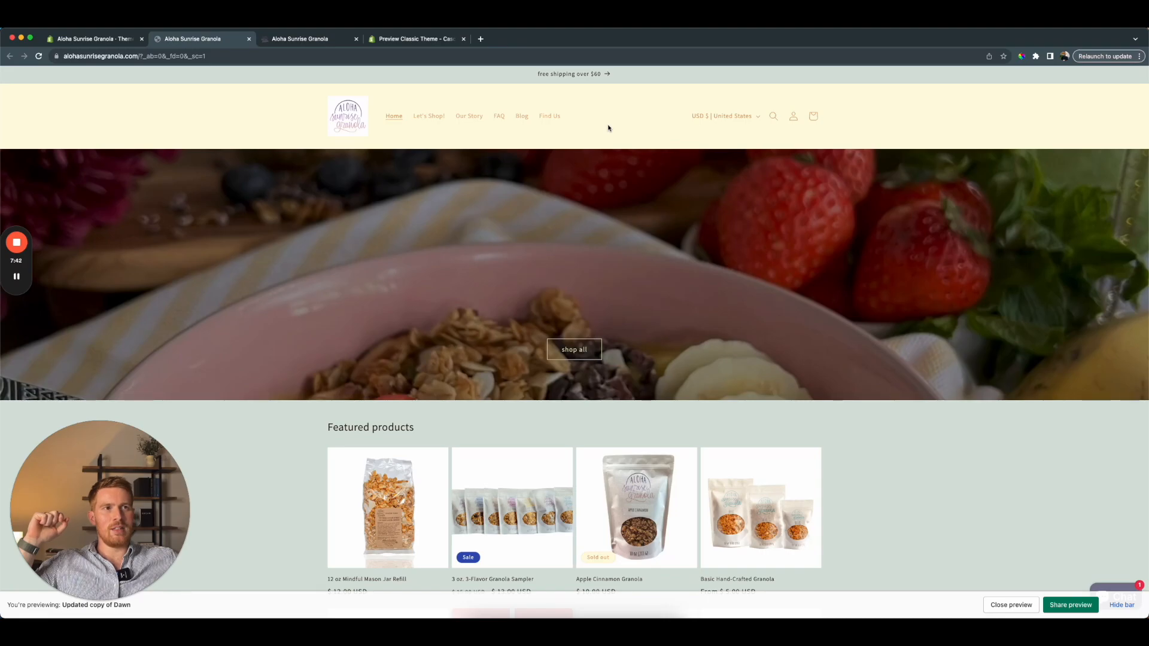
{"action": "scroll", "coordinate": [595, 173], "scroll_direction": "down", "scroll_amount": 5}
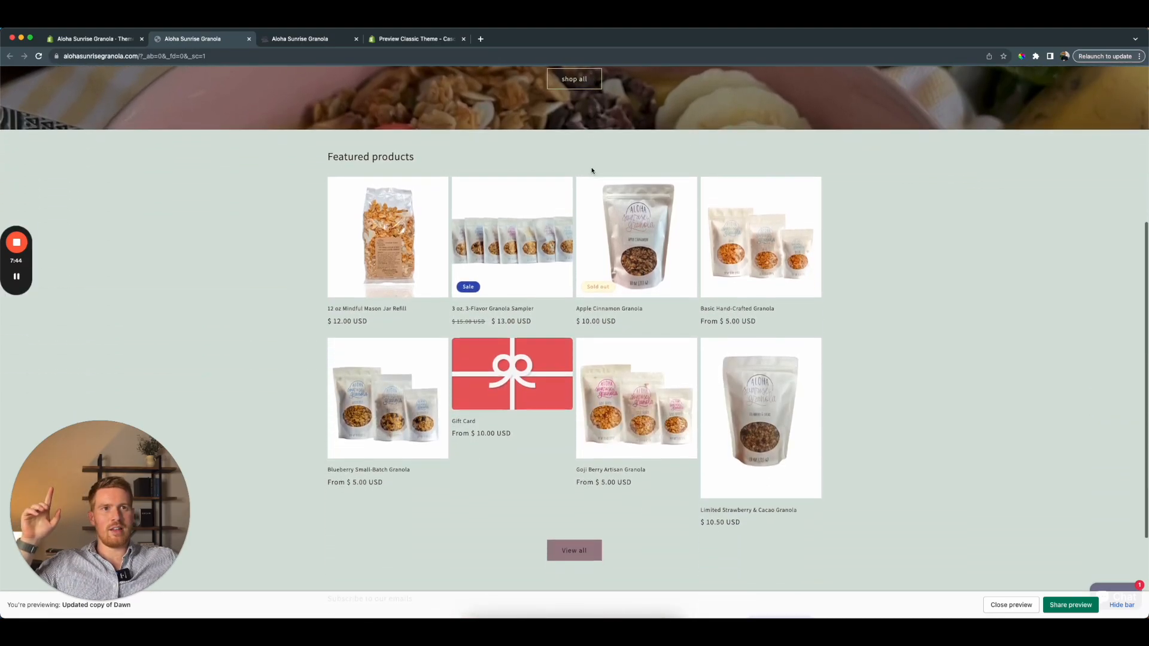
{"action": "scroll", "coordinate": [595, 173], "scroll_direction": "down", "scroll_amount": 2}
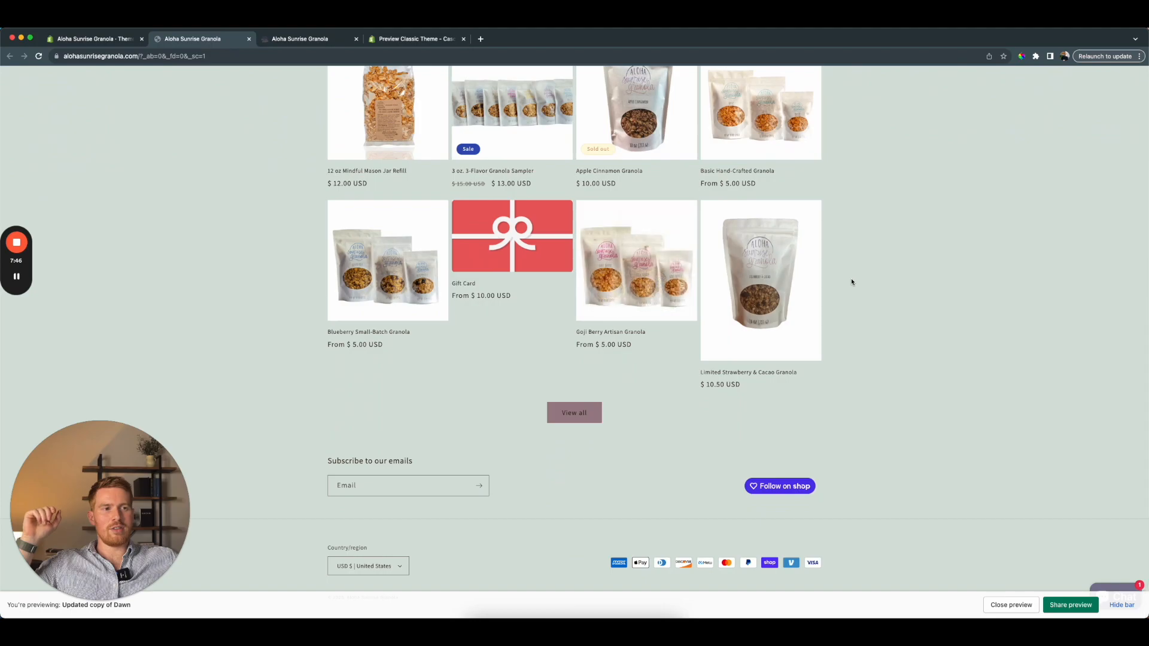
{"action": "scroll", "coordinate": [852, 280], "scroll_direction": "up", "scroll_amount": 7}
Go back to the Shopify admin's theme library and open the Shopify Theme Store's full theme catalogue from there
{"action": "left_click", "coordinate": [95, 39]}
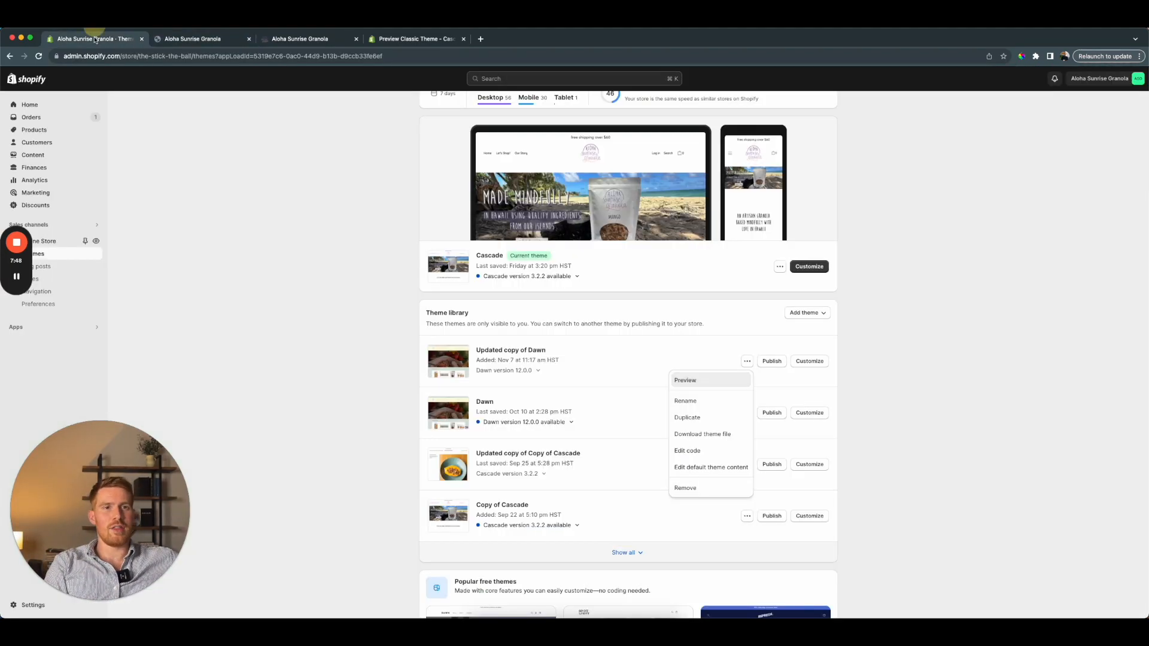
{"action": "left_click", "coordinate": [376, 453]}
{"action": "left_click", "coordinate": [806, 313]}
{"action": "left_click", "coordinate": [805, 329]}
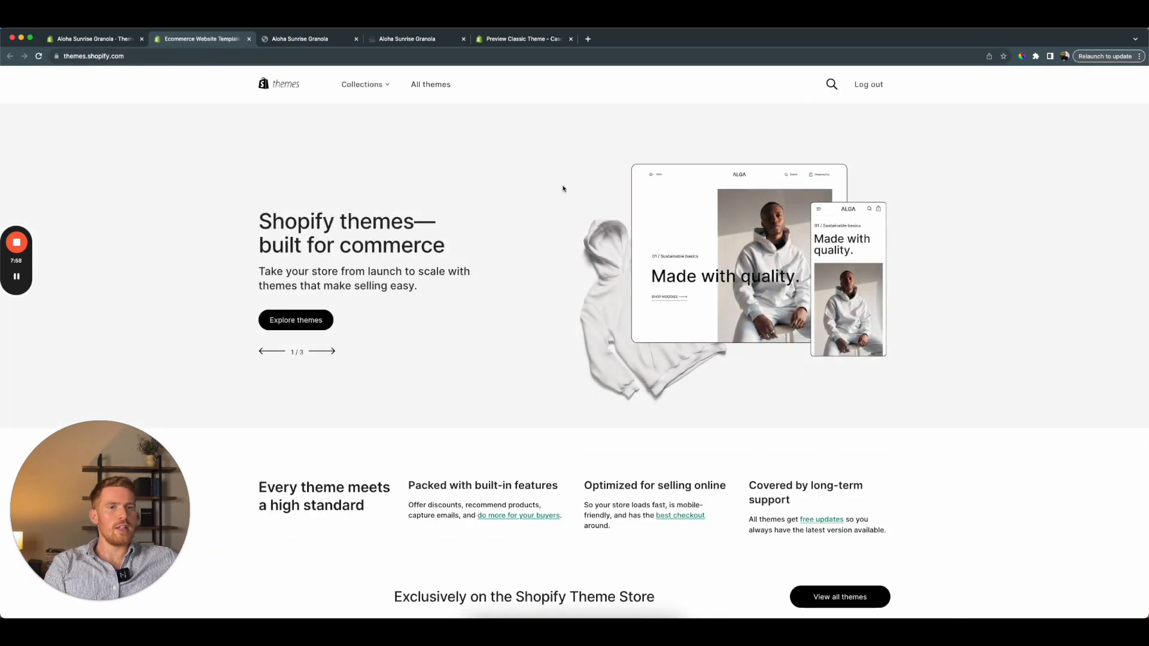
{"action": "left_click", "coordinate": [302, 321]}
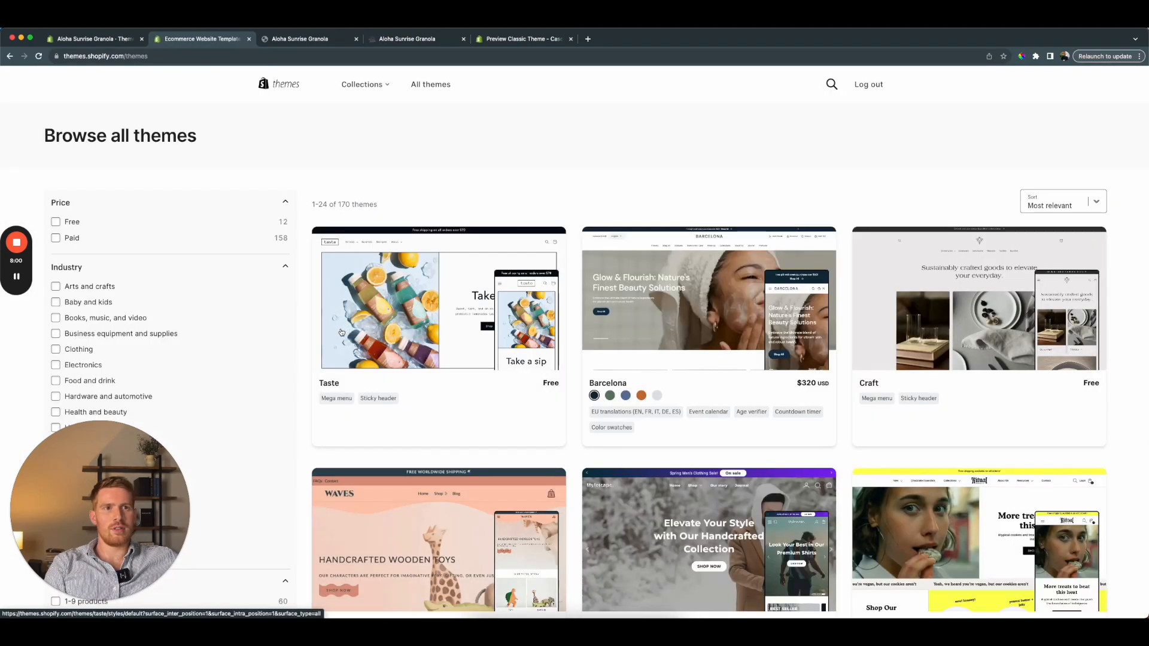
{"action": "scroll", "coordinate": [611, 357], "scroll_direction": "down", "scroll_amount": 3}
{"action": "scroll", "coordinate": [611, 356], "scroll_direction": "up", "scroll_amount": 3}
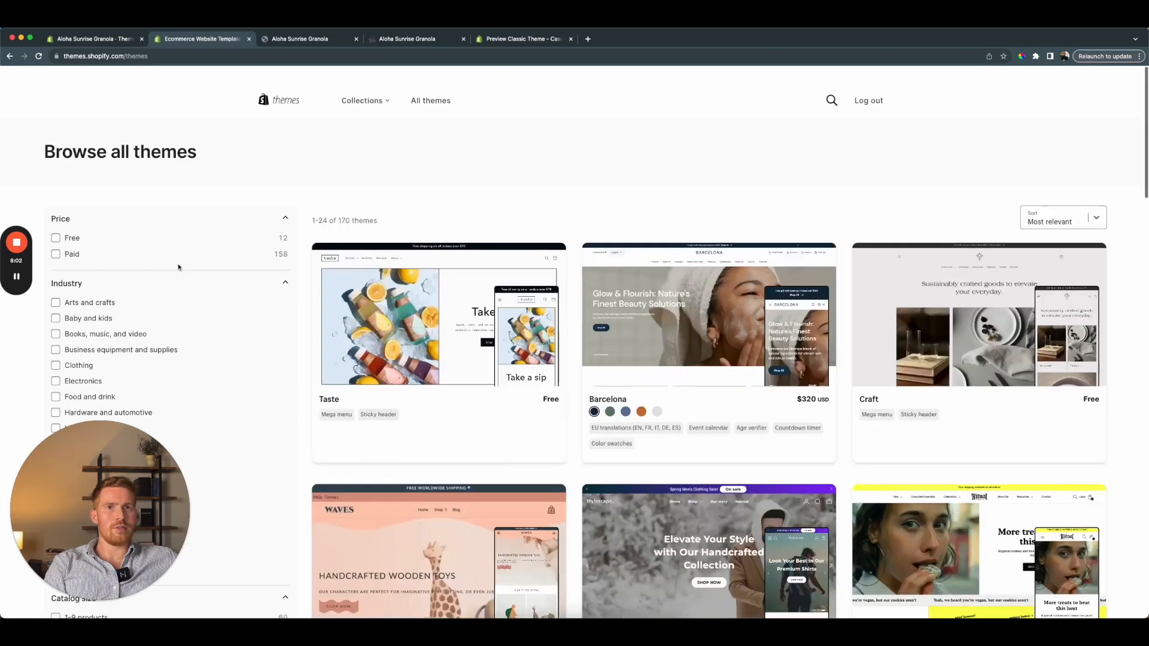
Filter the theme catalogue to free themes and add the Dawn theme to the store's theme library
{"action": "left_click", "coordinate": [56, 221]}
{"action": "scroll", "coordinate": [596, 377], "scroll_direction": "down", "scroll_amount": 7}
{"action": "scroll", "coordinate": [596, 377], "scroll_direction": "down", "scroll_amount": 2}
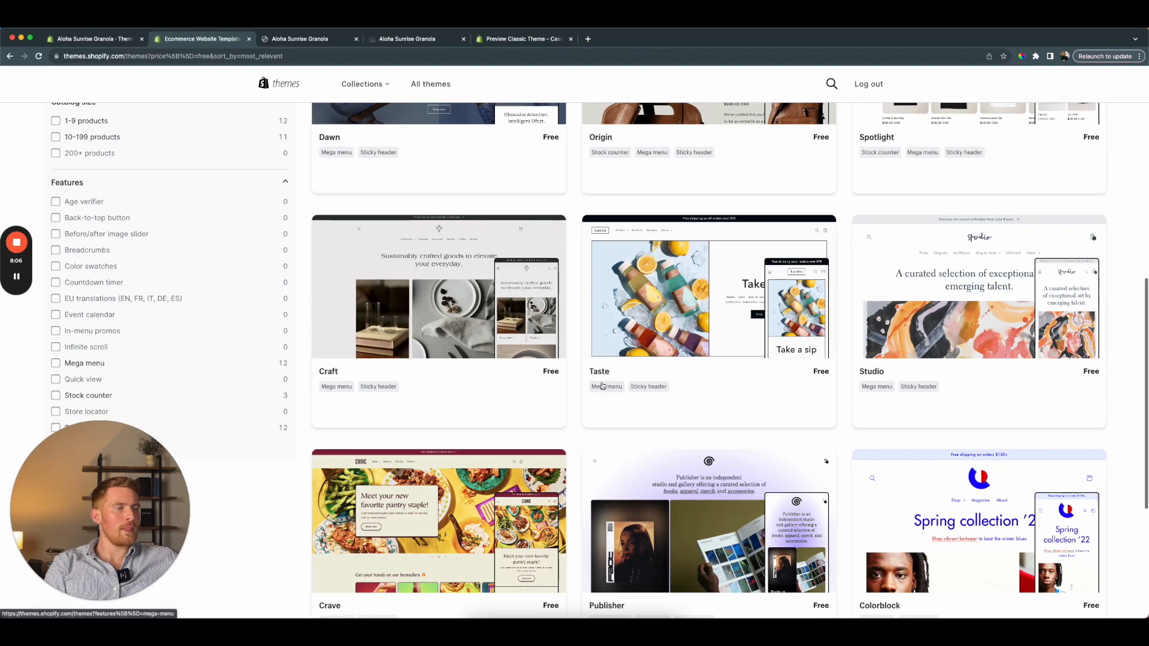
{"action": "scroll", "coordinate": [599, 380], "scroll_direction": "down", "scroll_amount": 5}
{"action": "scroll", "coordinate": [623, 387], "scroll_direction": "up", "scroll_amount": 12}
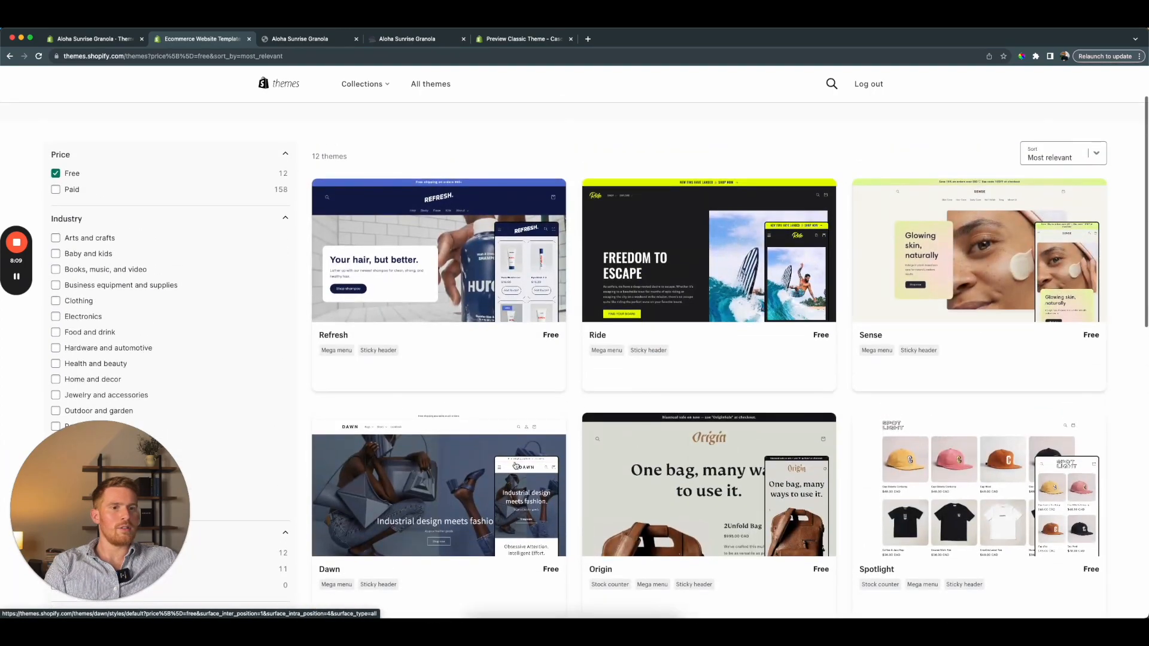
{"action": "left_click", "coordinate": [516, 465]}
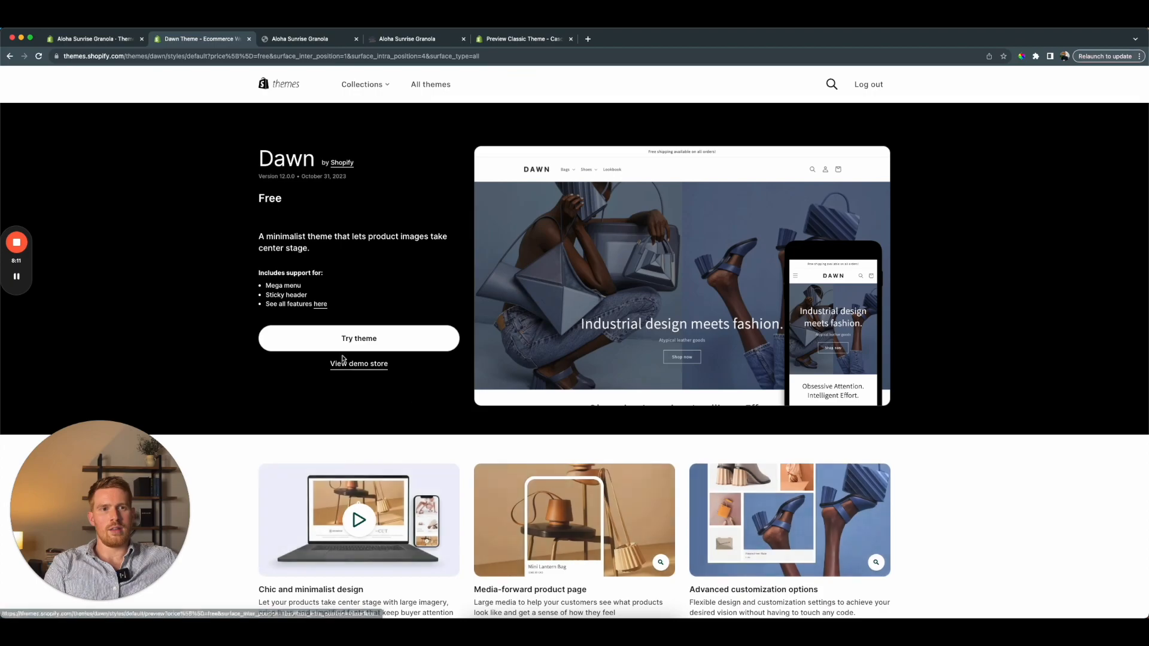
{"action": "left_click", "coordinate": [358, 345]}
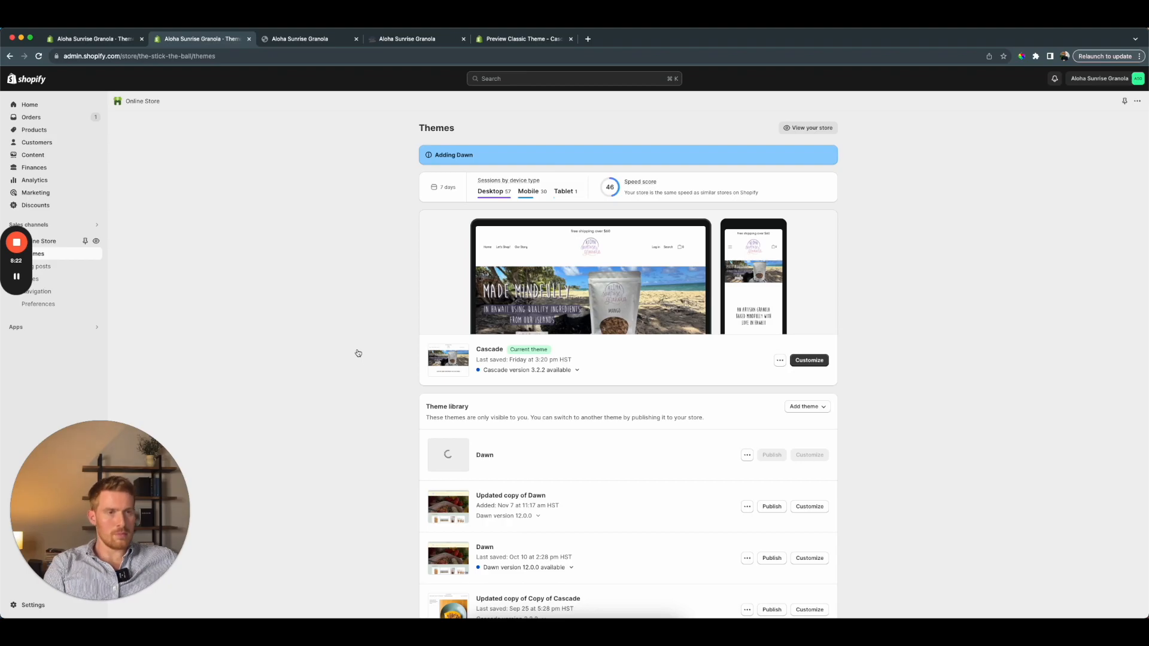
Preview the Dawn theme last saved on Oct 10 and examine its featured products grid and footer
{"action": "scroll", "coordinate": [310, 402], "scroll_direction": "down", "scroll_amount": 2}
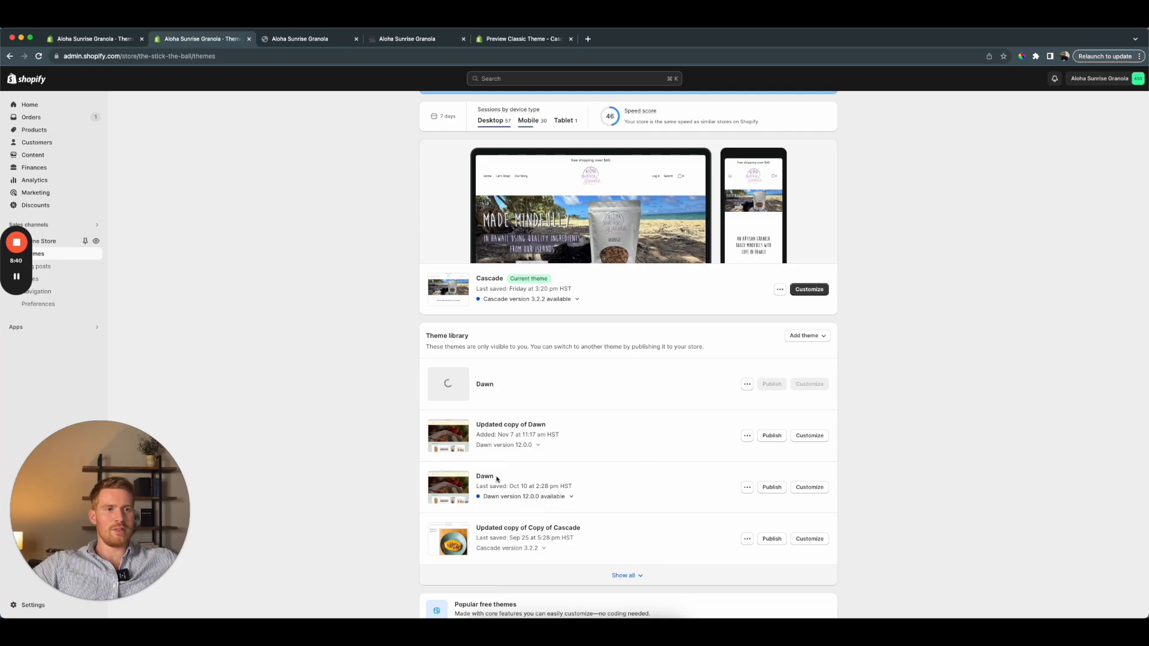
{"action": "left_click", "coordinate": [747, 487]}
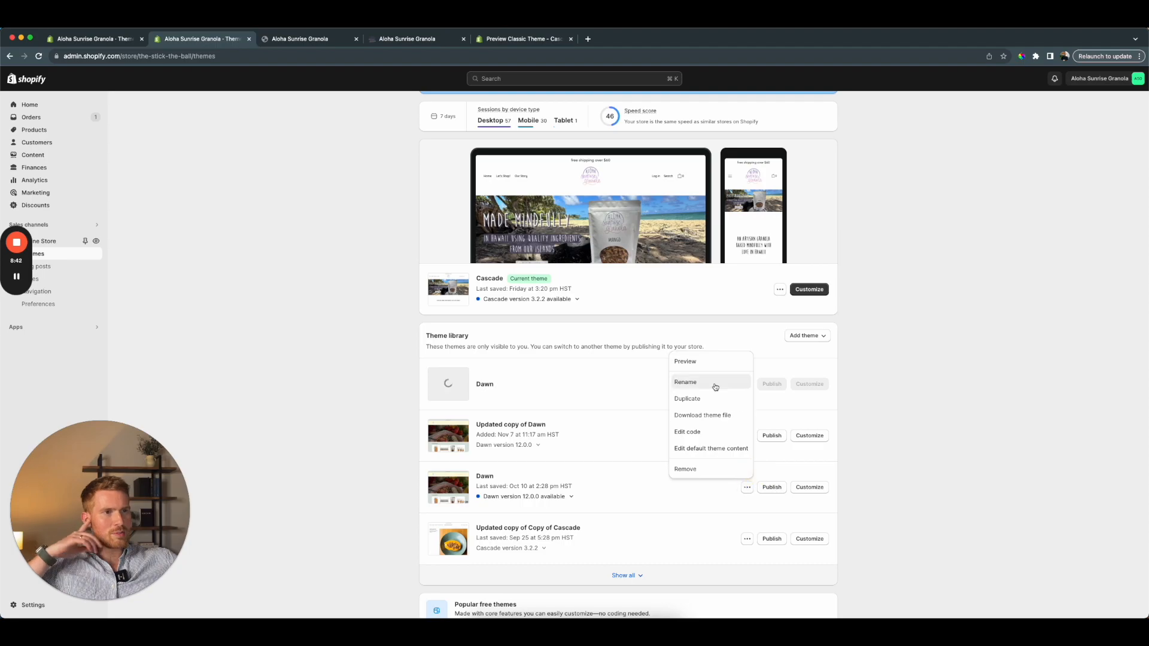
{"action": "left_click", "coordinate": [688, 361]}
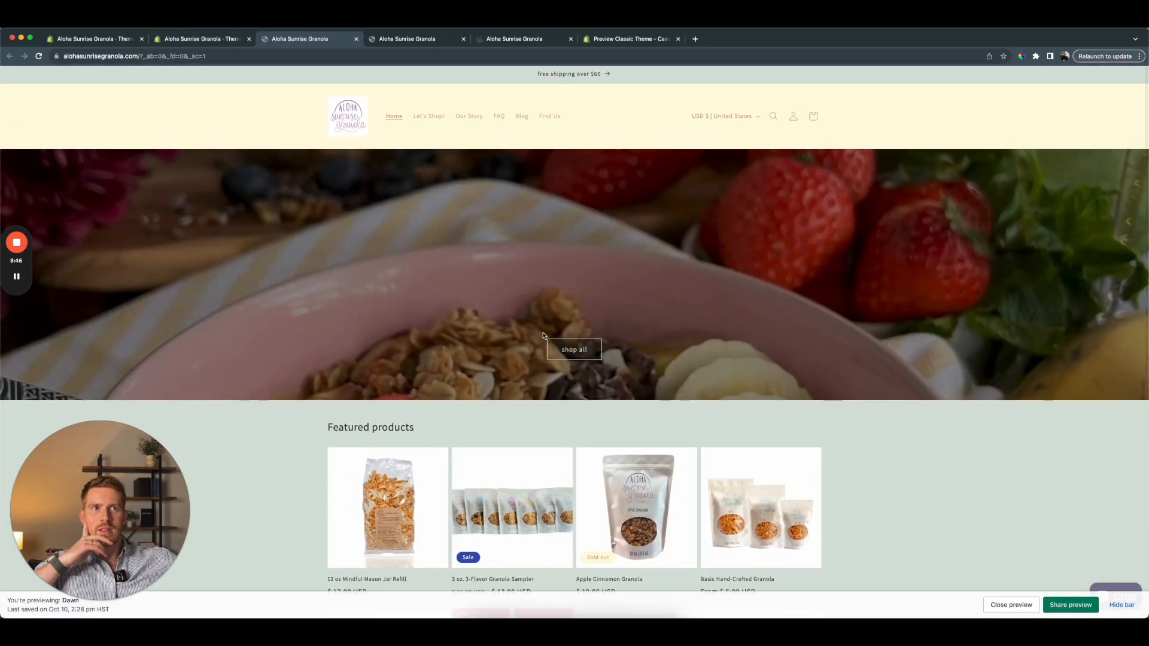
{"action": "scroll", "coordinate": [543, 336], "scroll_direction": "down", "scroll_amount": 5}
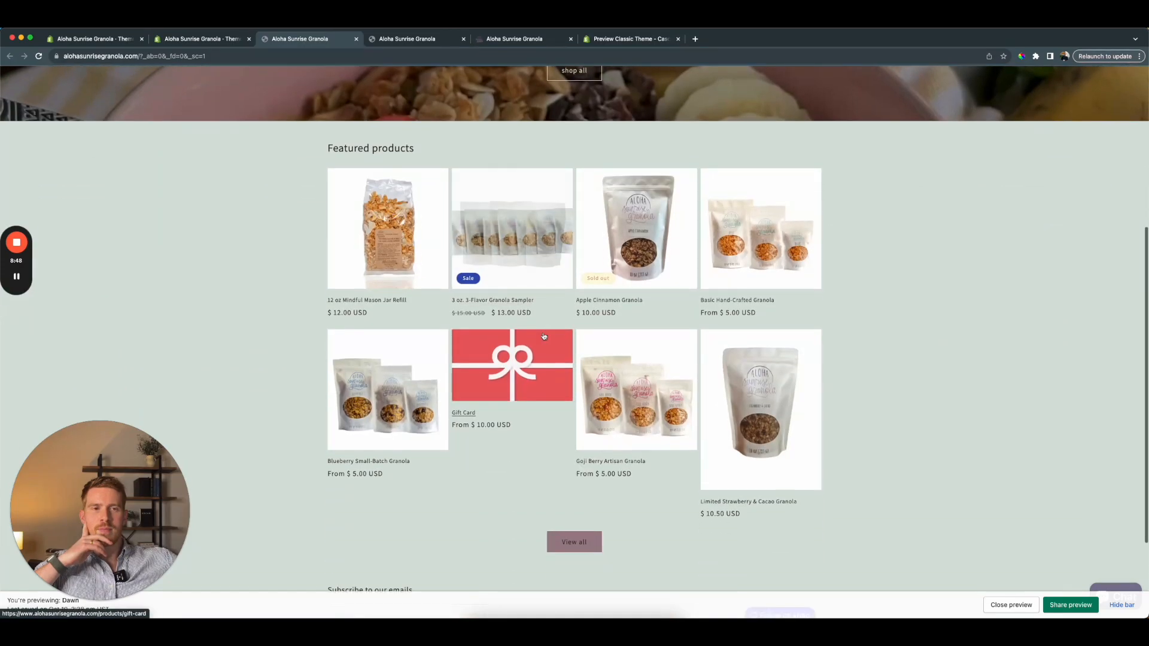
{"action": "scroll", "coordinate": [544, 337], "scroll_direction": "down", "scroll_amount": 2}
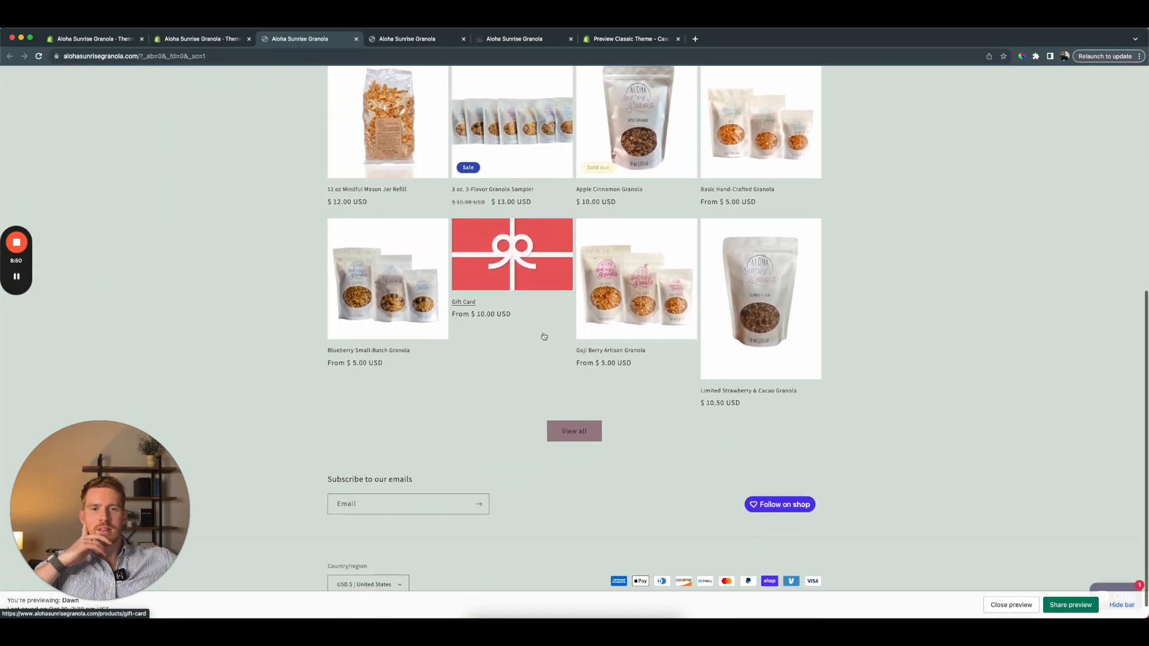
{"action": "scroll", "coordinate": [543, 336], "scroll_direction": "down", "scroll_amount": 1}
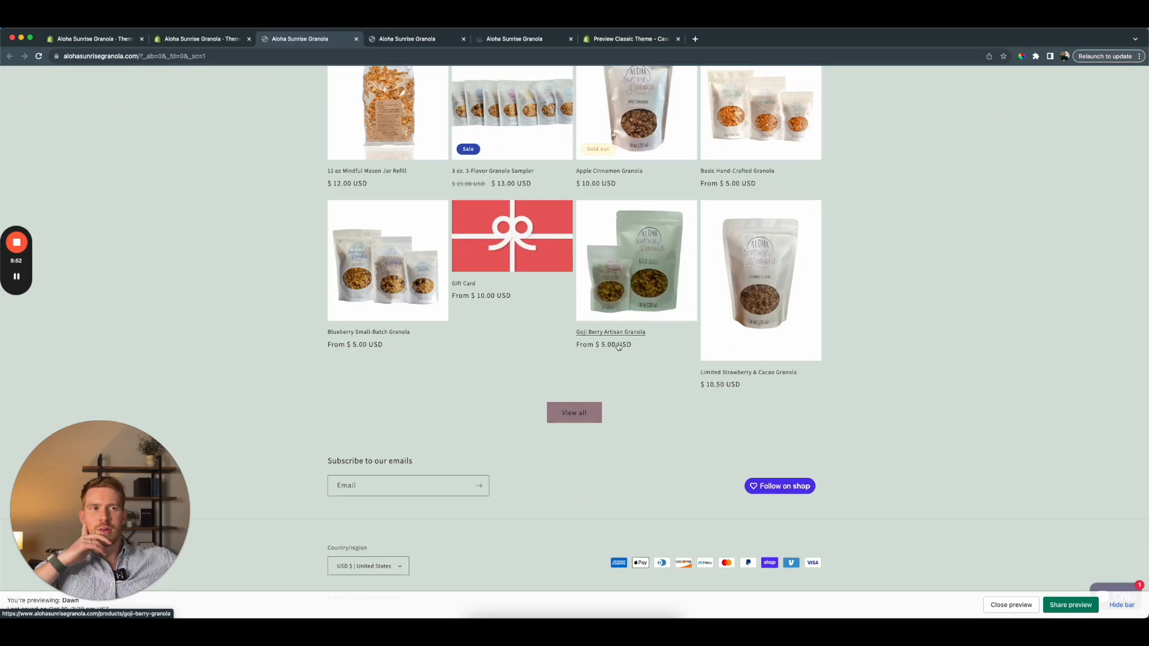
{"action": "scroll", "coordinate": [402, 368], "scroll_direction": "up", "scroll_amount": 1}
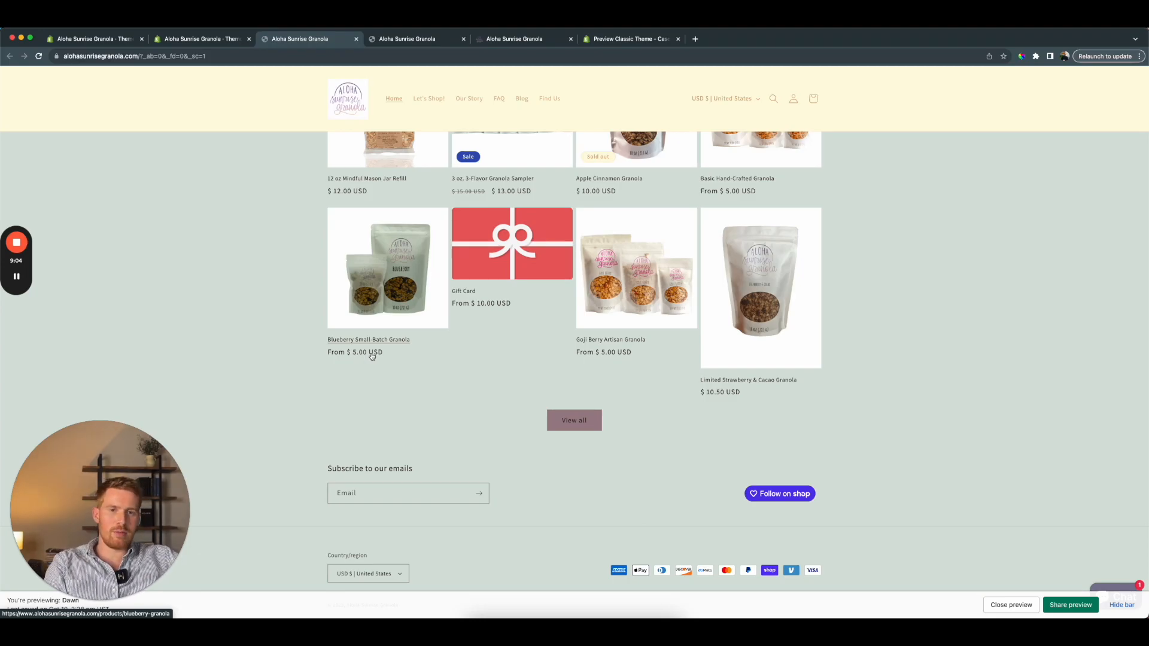
Open effortless-ecom-sports.myshopify.com in a new tab and view the Air Force 1 collection from its Trending section
{"action": "key", "text": "super+t"}
{"action": "type", "text": "effortl"}
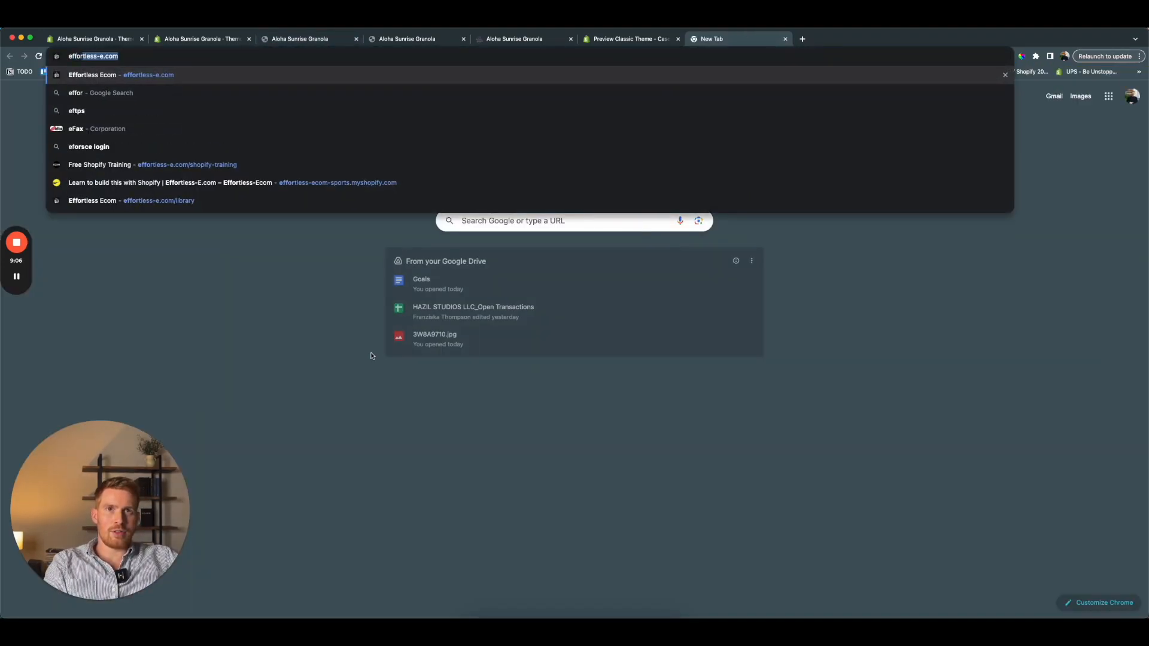
{"action": "type", "text": "ess-e.com/"}
{"action": "key", "text": "Left"}
{"action": "key", "text": "Left"}
{"action": "key", "text": "Left"}
{"action": "key", "text": "Left"}
{"action": "key", "text": "Left"}
{"action": "key", "text": "Left"}
{"action": "key", "text": "BackSpace"}
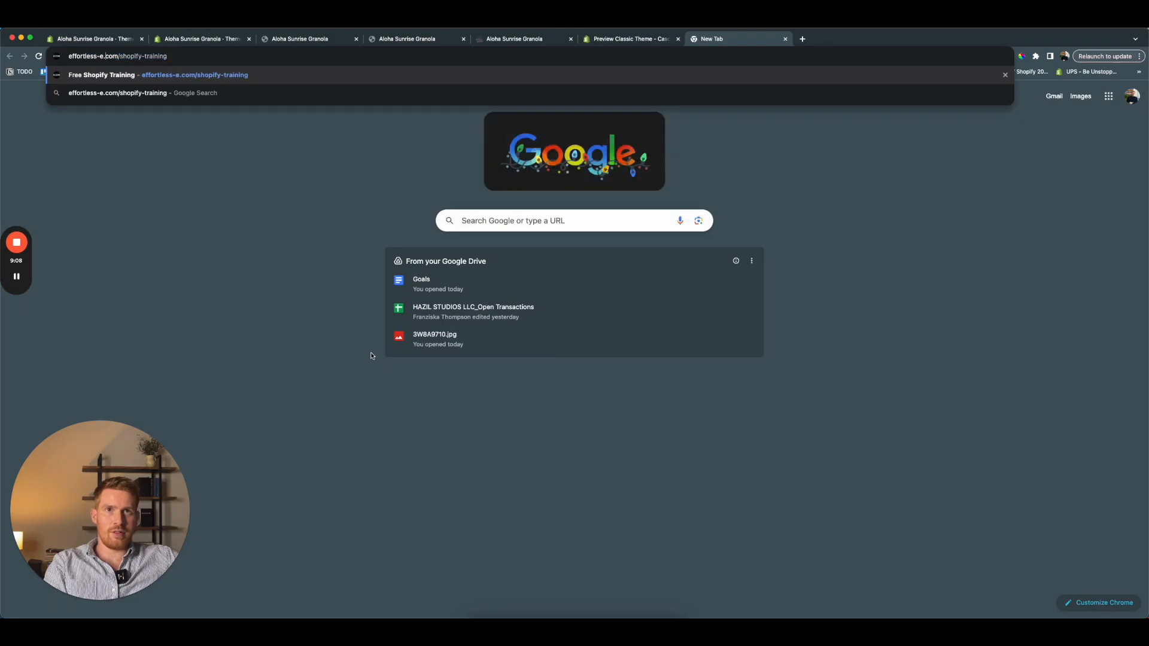
{"action": "key", "text": "BackSpace"}
{"action": "type", "text": "e"}
{"action": "key", "text": "Right"}
{"action": "key", "text": "Right"}
{"action": "key", "text": "Right"}
{"action": "key", "text": "super+shift+Right"}
{"action": "key", "text": "BackSpace"}
{"action": "type", "text": "-"}
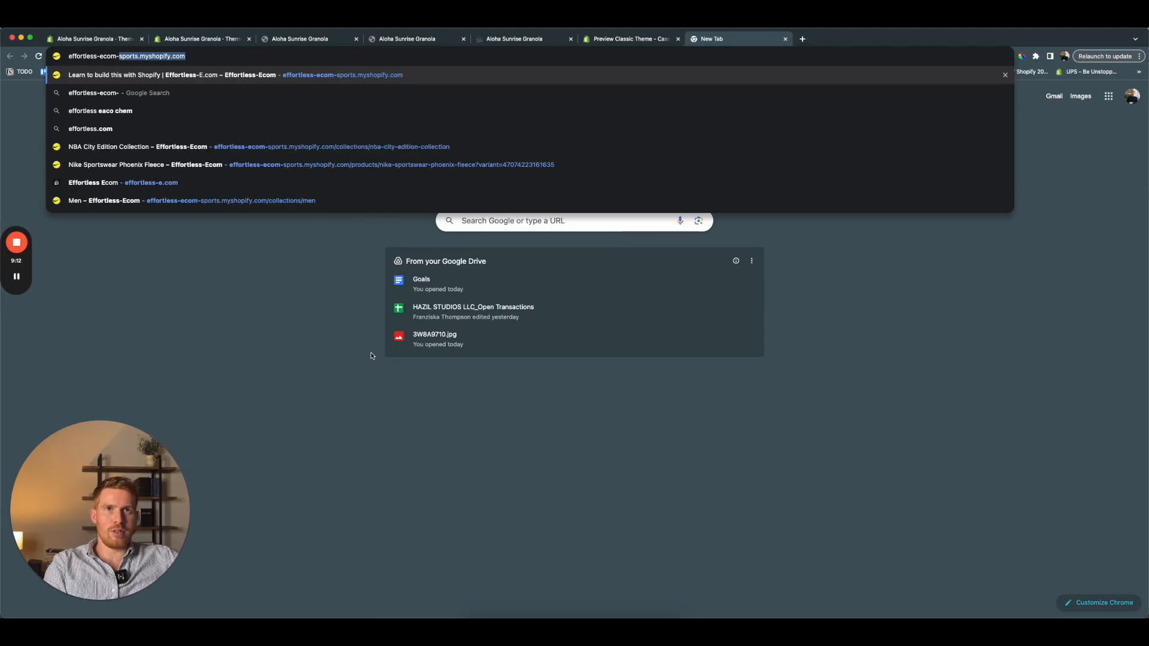
{"action": "key", "text": "Return"}
{"action": "scroll", "coordinate": [349, 405], "scroll_direction": "down", "scroll_amount": 8}
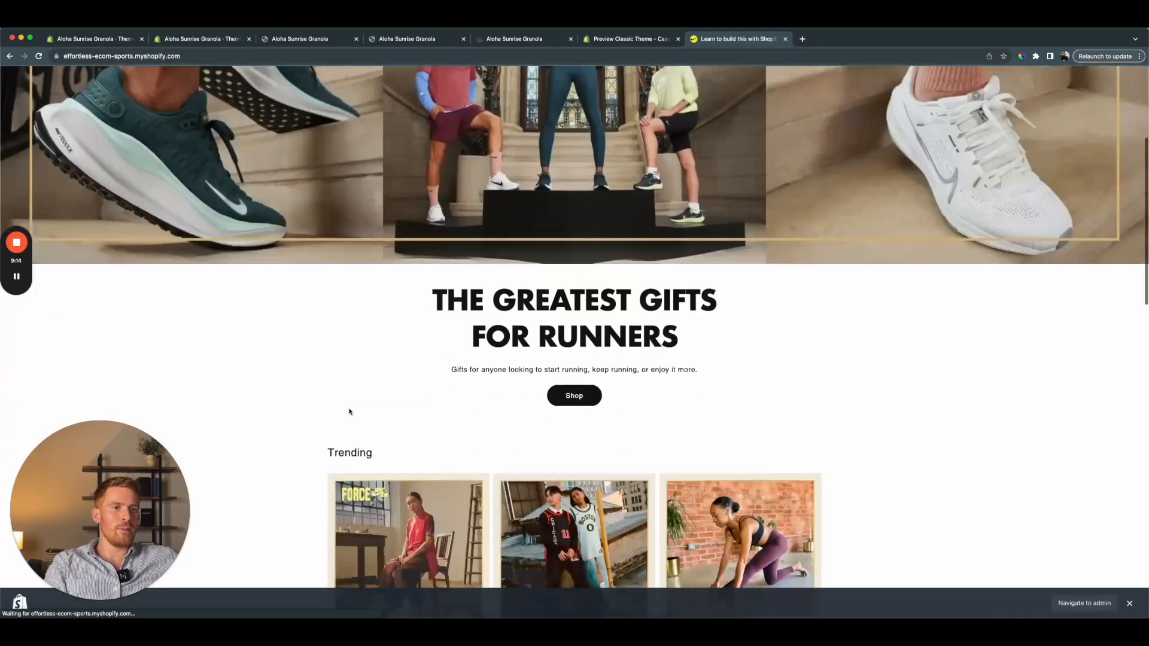
{"action": "left_click", "coordinate": [366, 407]}
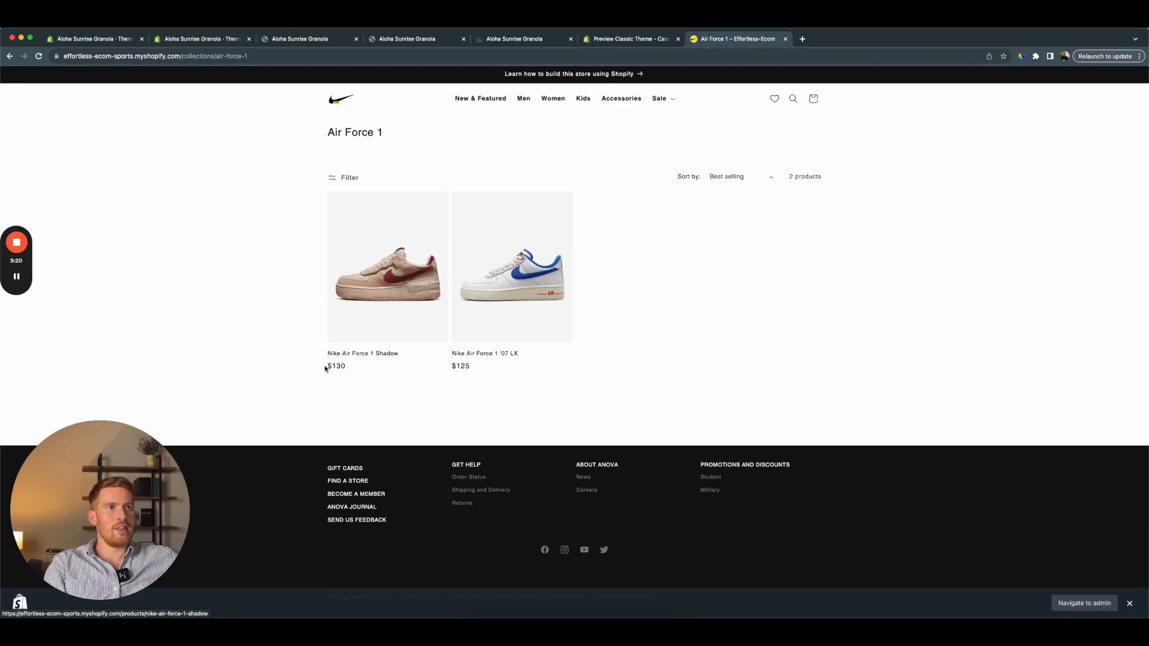
Close the Cascade demo tab and compare the "Updated copy of Dawn" featured products with the Air Force 1 collection page
{"action": "left_click", "coordinate": [622, 39]}
{"action": "left_click", "coordinate": [510, 38]}
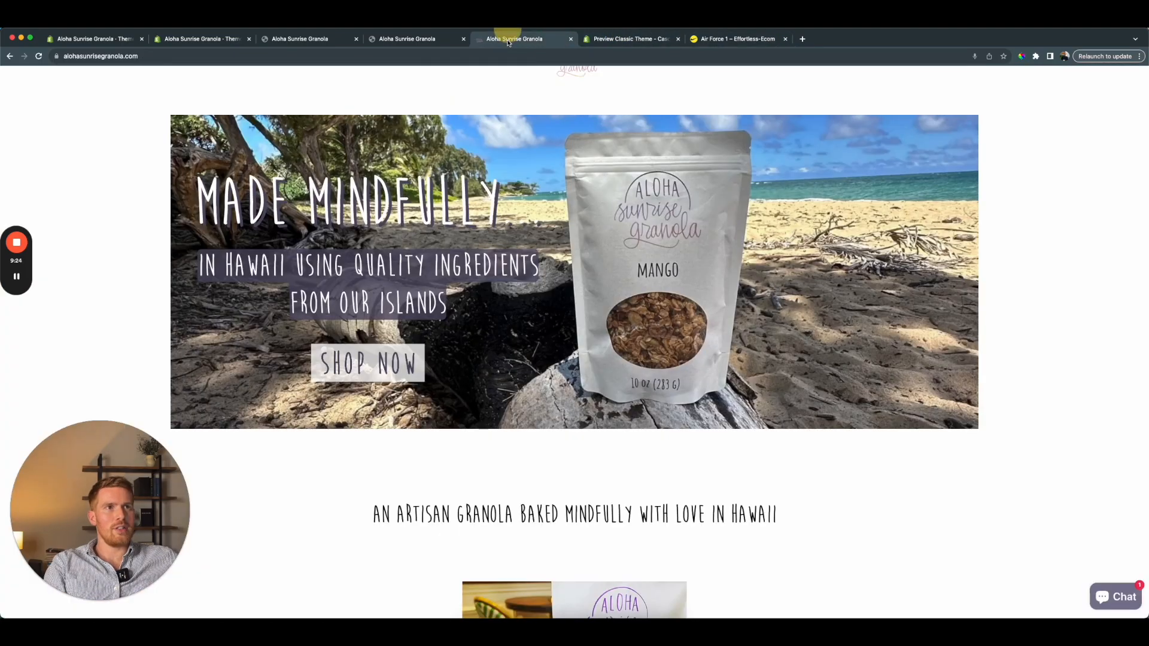
{"action": "left_click", "coordinate": [626, 39]}
{"action": "key", "text": "super+w"}
{"action": "left_click", "coordinate": [452, 42]}
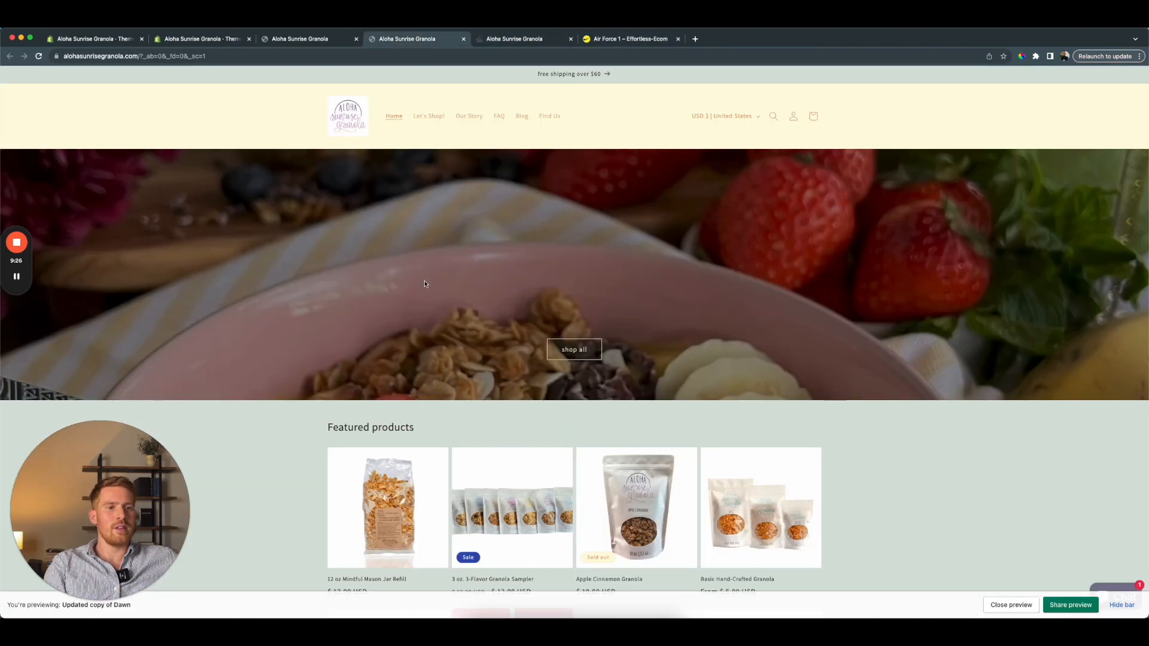
{"action": "scroll", "coordinate": [338, 391], "scroll_direction": "down", "scroll_amount": 5}
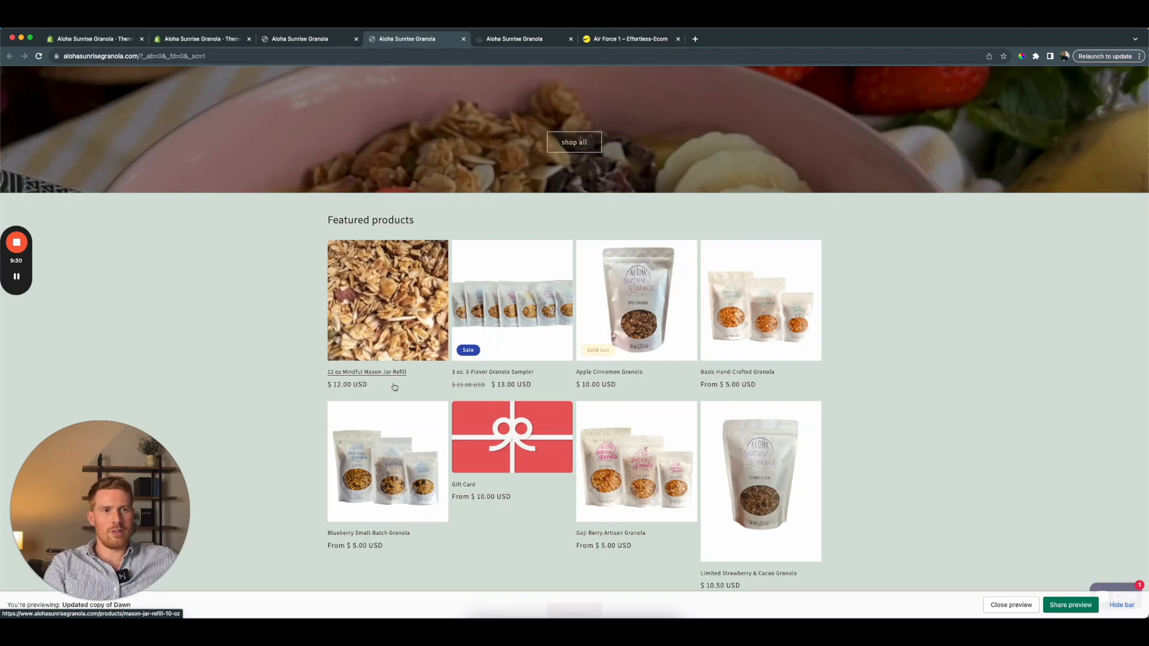
{"action": "left_click", "coordinate": [596, 38]}
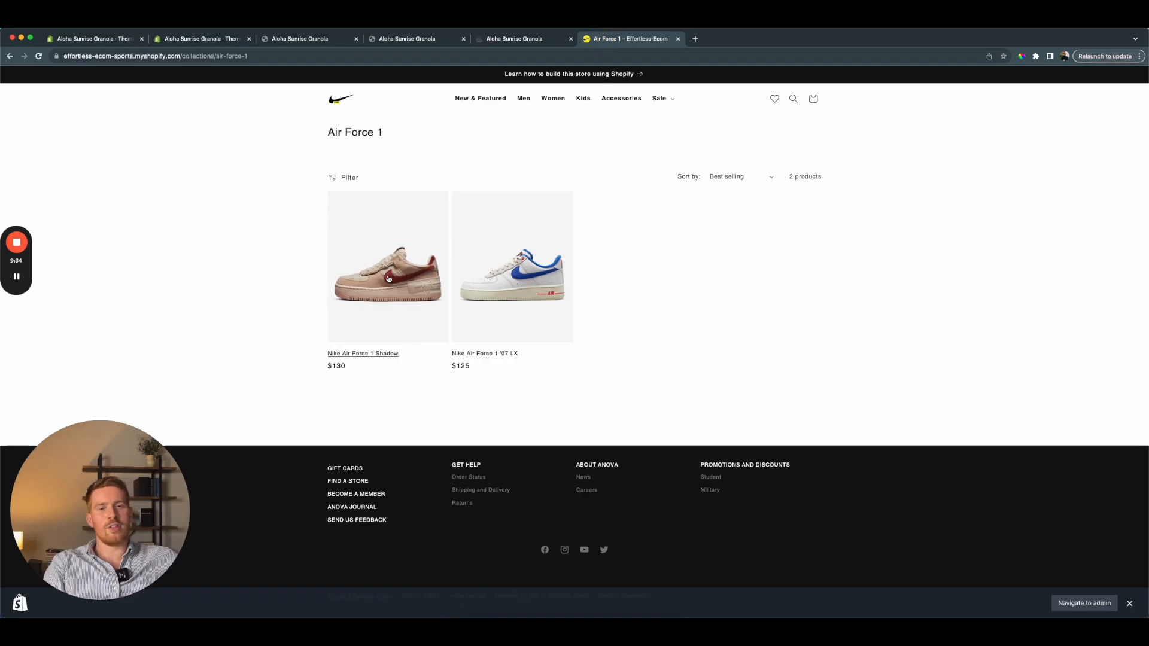
Close the Air Force 1 store tab and return to the Aloha Sunrise Granola theme library in the Shopify admin
{"action": "middle_click", "coordinate": [602, 43]}
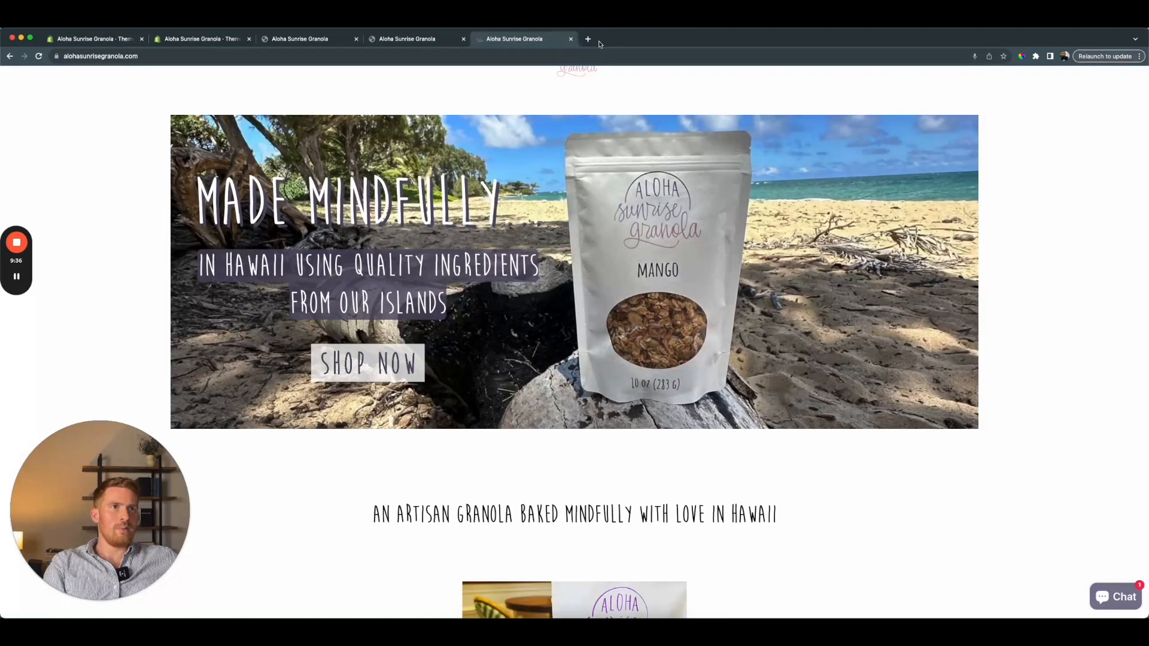
{"action": "left_click", "coordinate": [416, 41]}
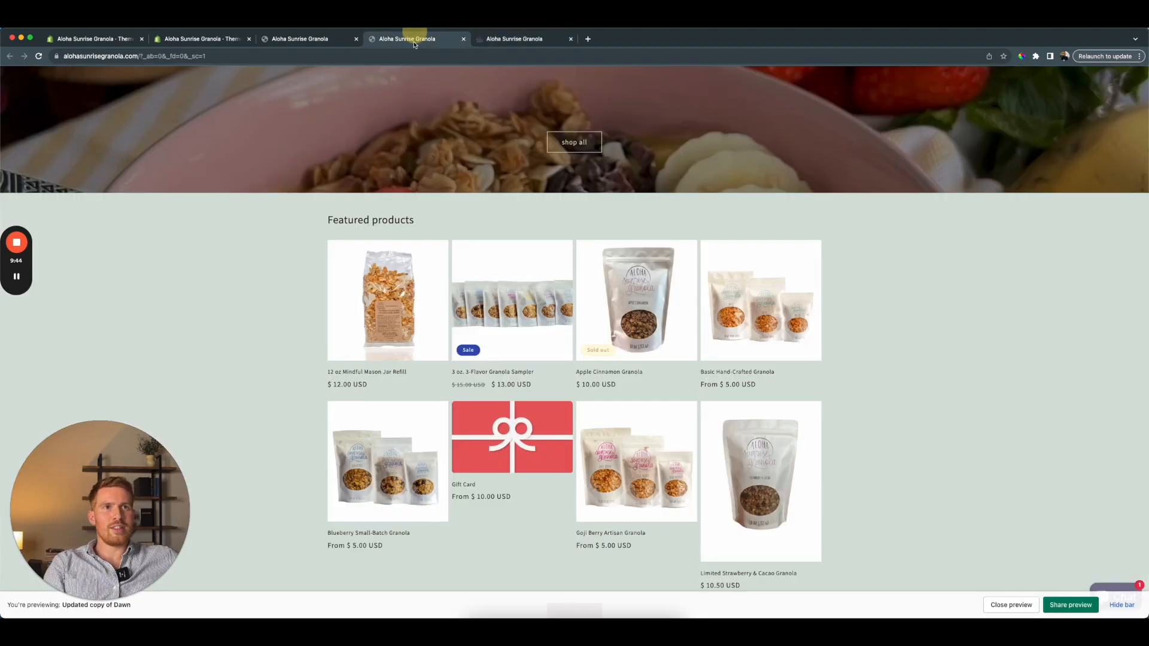
{"action": "left_click", "coordinate": [304, 39]}
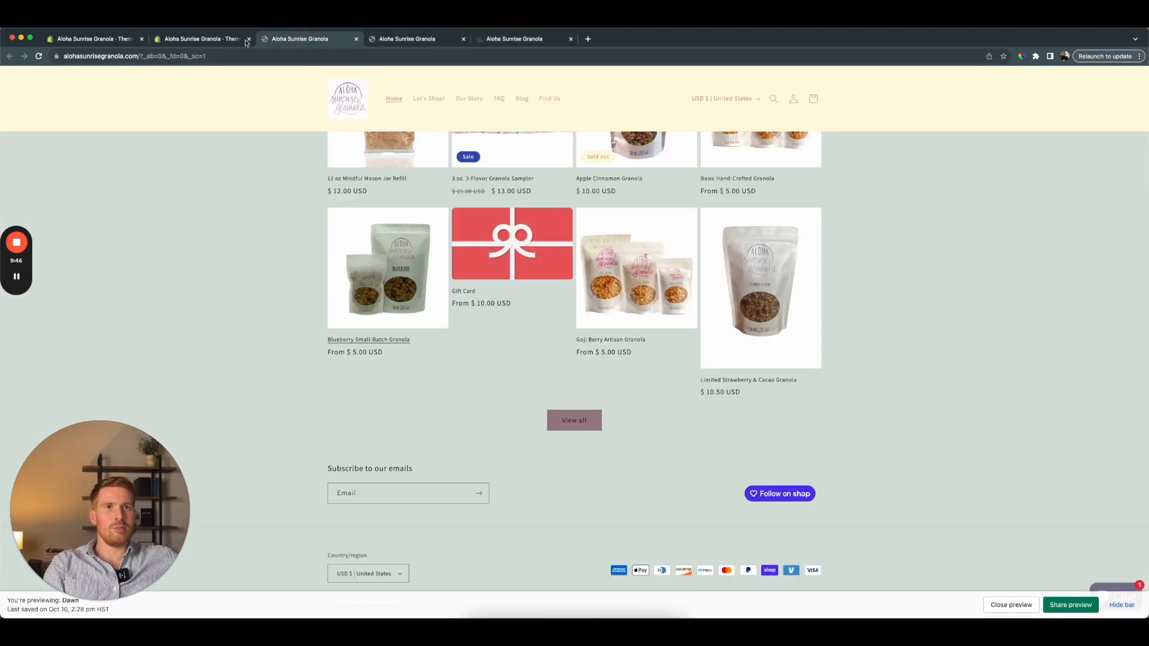
{"action": "left_click", "coordinate": [200, 40]}
{"action": "left_click", "coordinate": [337, 365]}
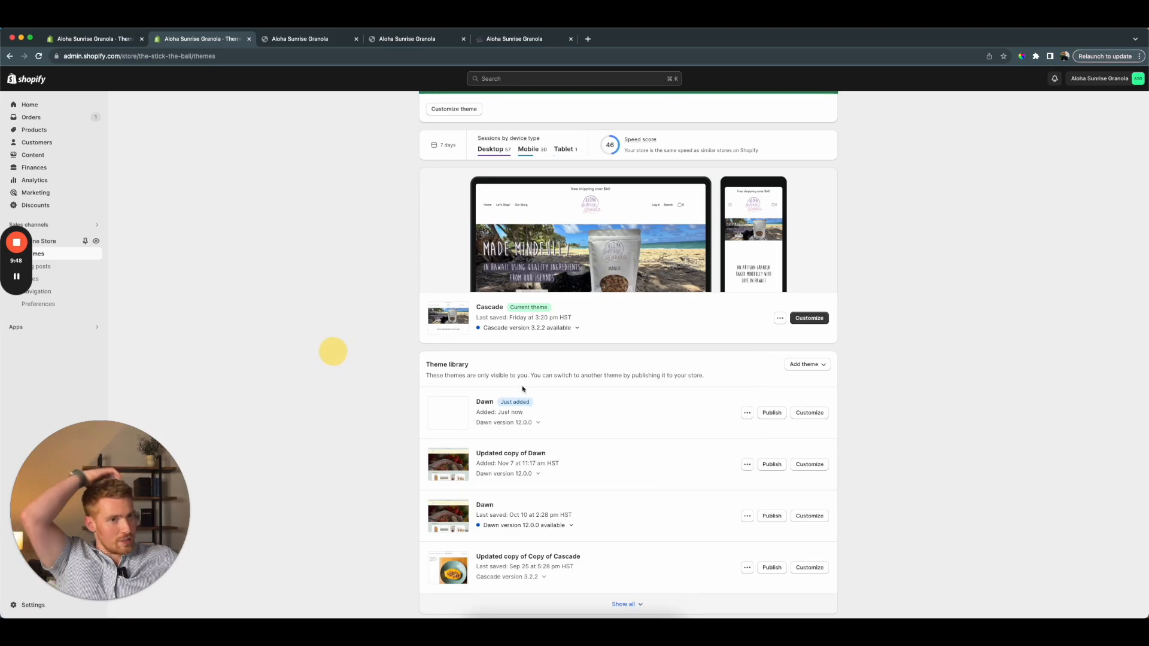
Rename the just-added Dawn theme in the theme library to "Effortless Ecom | Dawn"
{"action": "left_click", "coordinate": [747, 413]}
{"action": "left_click", "coordinate": [710, 453]}
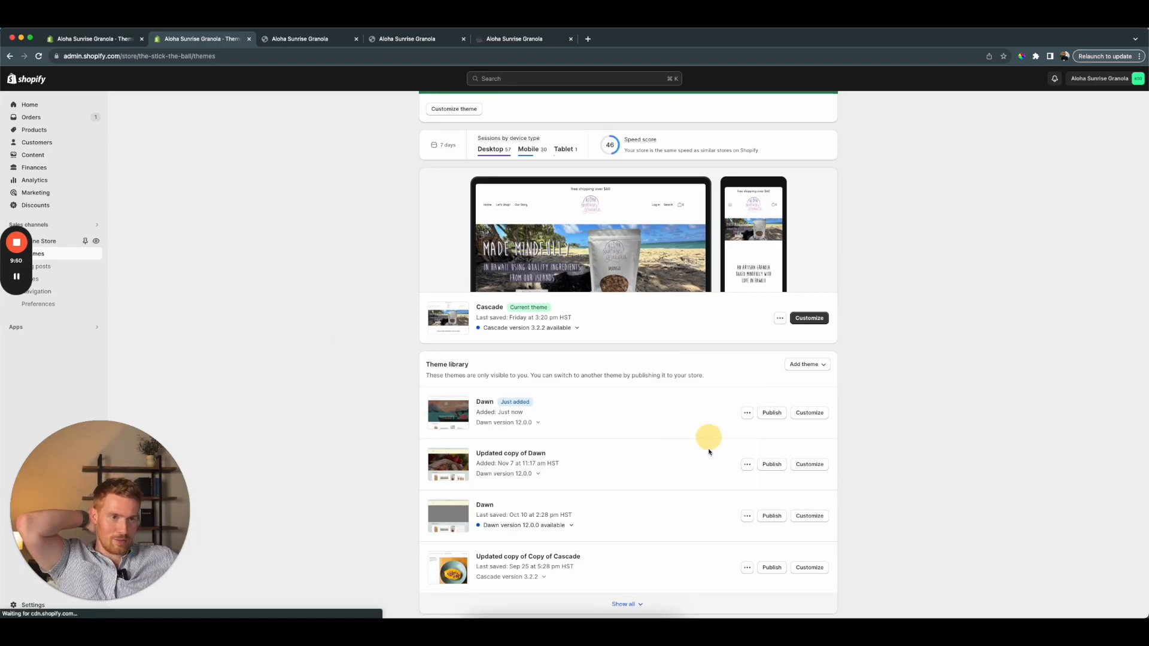
{"action": "triple_click", "coordinate": [520, 344]}
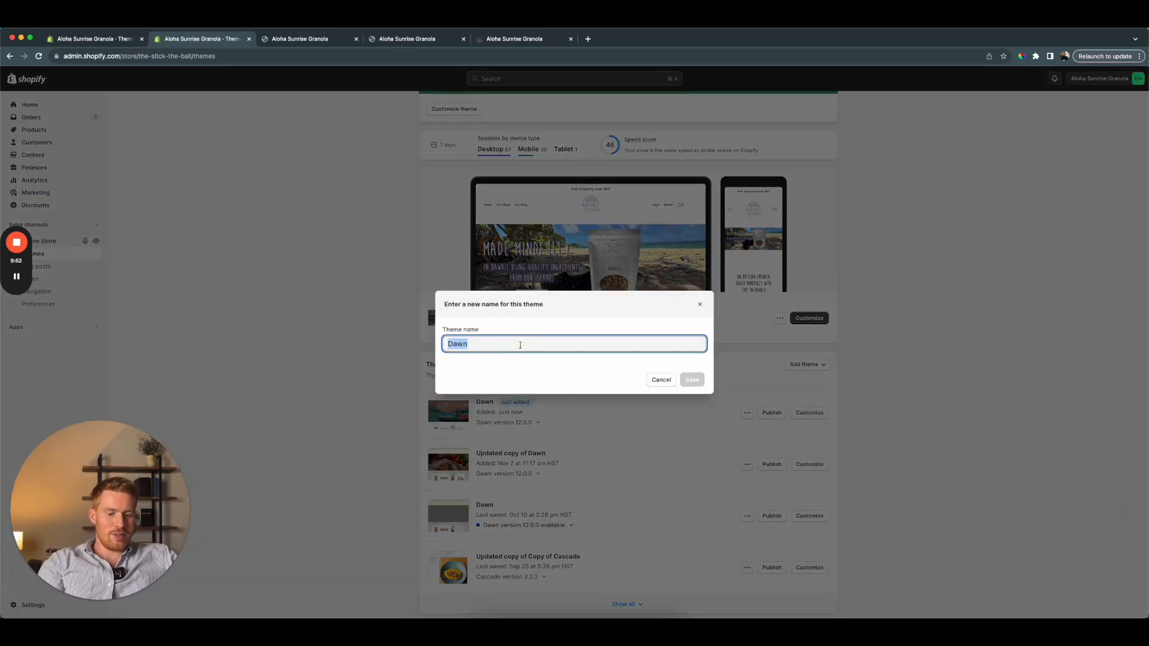
{"action": "type", "text": "Effortless Ecom |"}
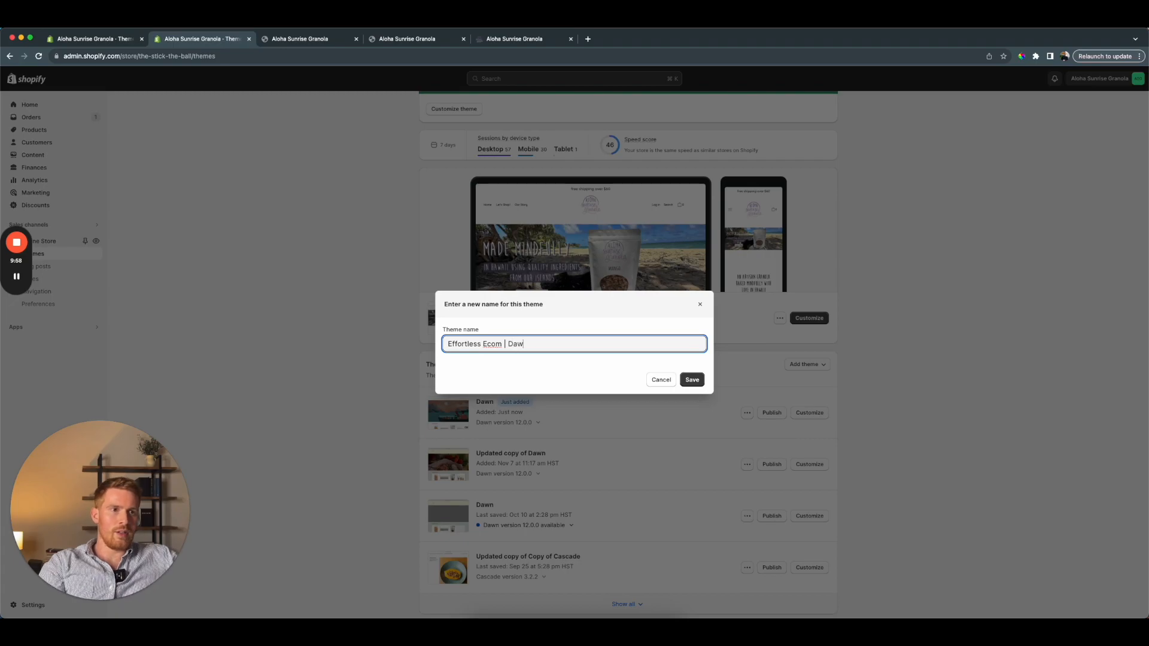
{"action": "left_click", "coordinate": [691, 379]}
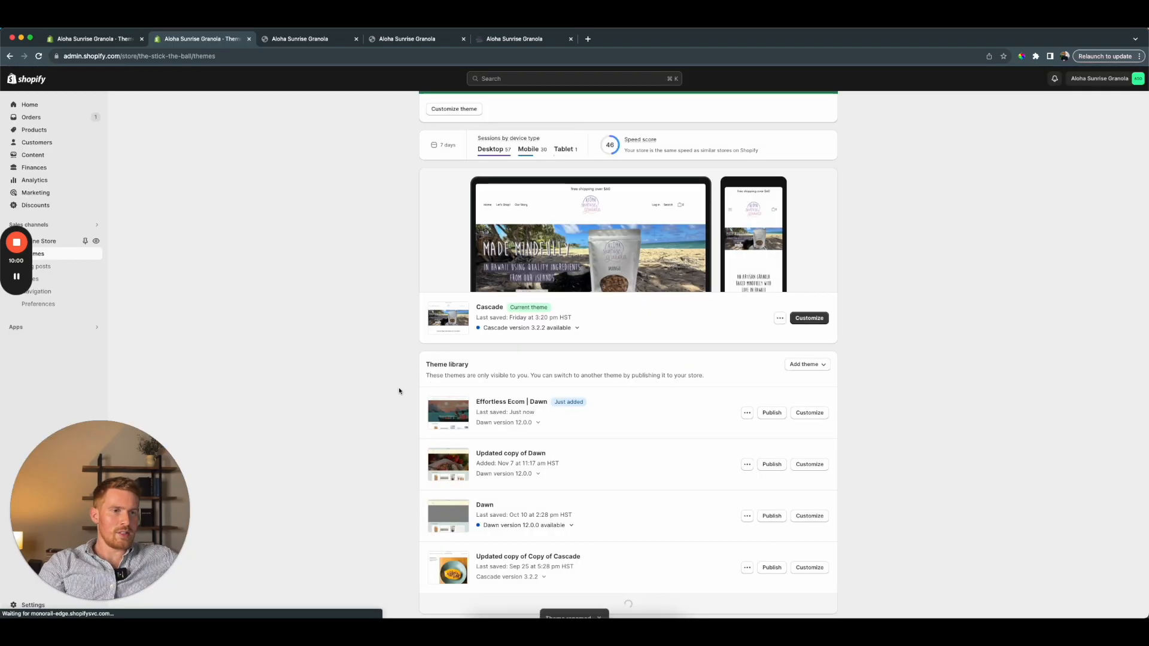
Open the "Effortless Ecom | Dawn" theme for customizing, look over its home page and show the Header section's settings
{"action": "left_click", "coordinate": [805, 413]}
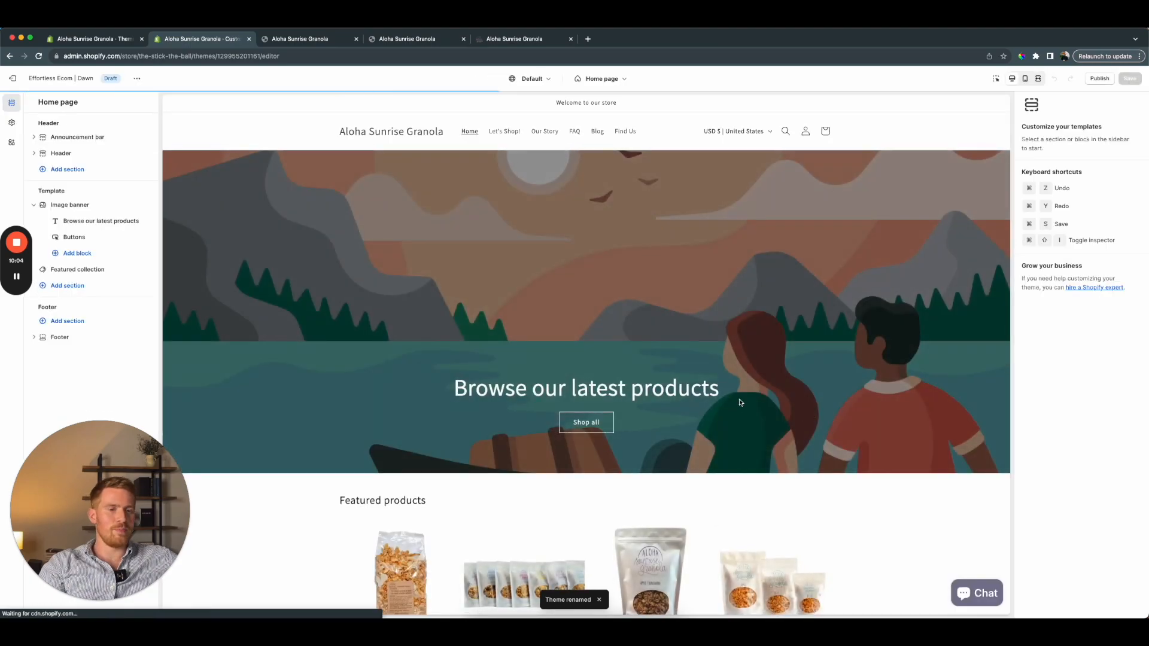
{"action": "scroll", "coordinate": [681, 351], "scroll_direction": "down", "scroll_amount": 3}
{"action": "scroll", "coordinate": [778, 365], "scroll_direction": "down", "scroll_amount": 4}
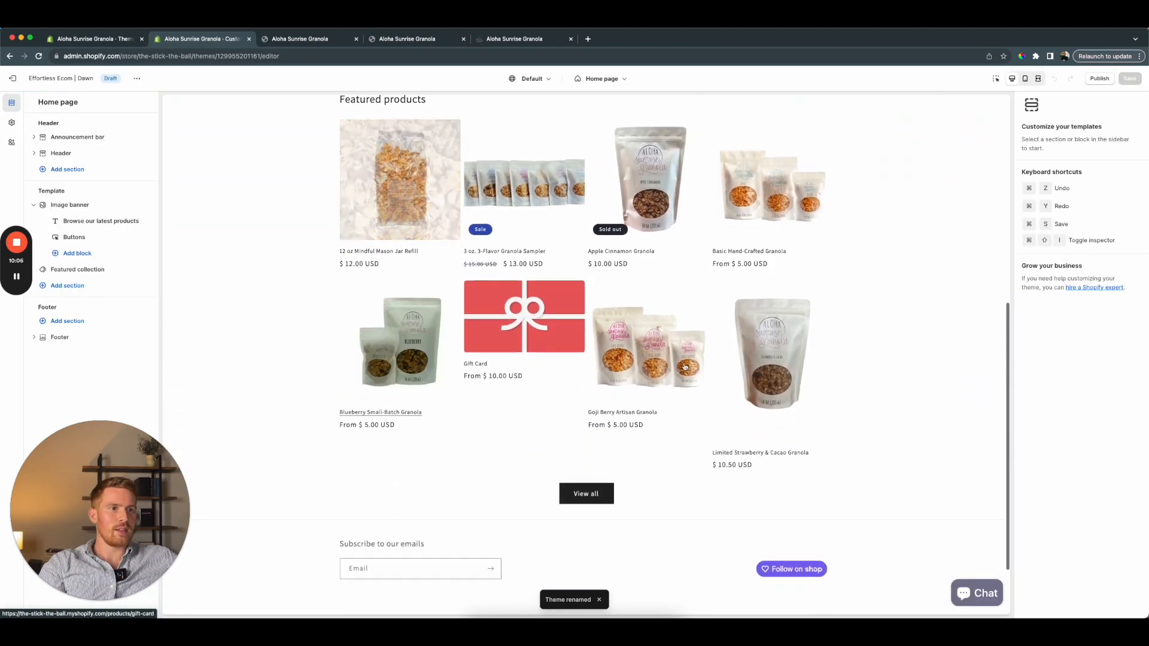
{"action": "scroll", "coordinate": [863, 374], "scroll_direction": "up", "scroll_amount": 2}
{"action": "scroll", "coordinate": [863, 374], "scroll_direction": "up", "scroll_amount": 5}
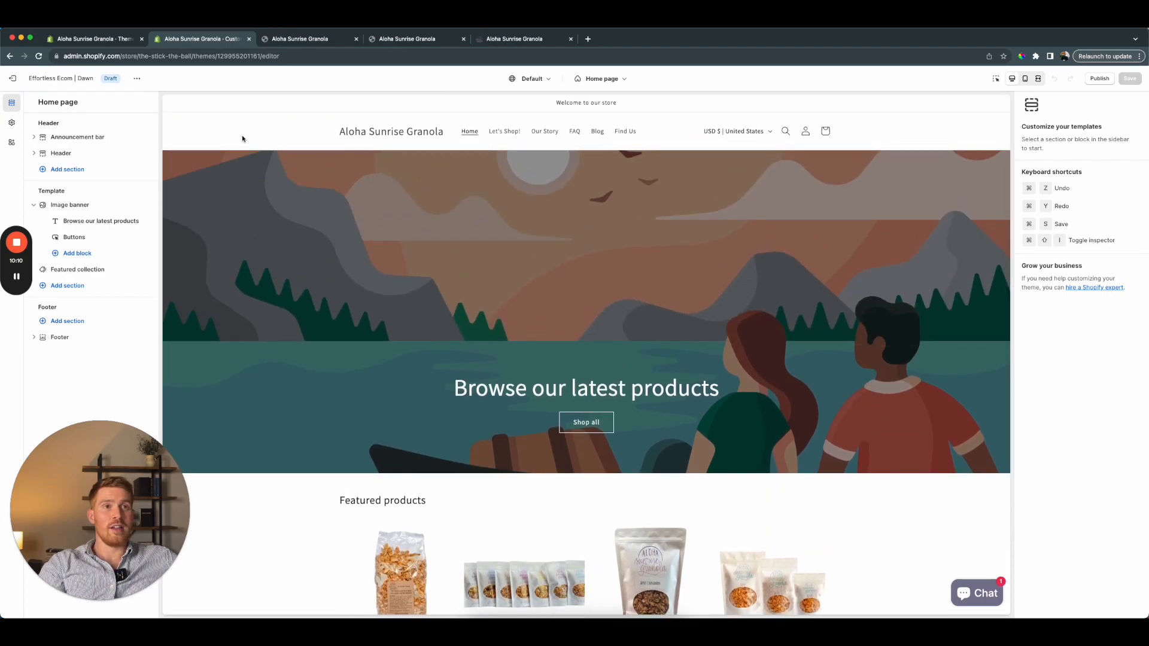
{"action": "left_click", "coordinate": [273, 144]}
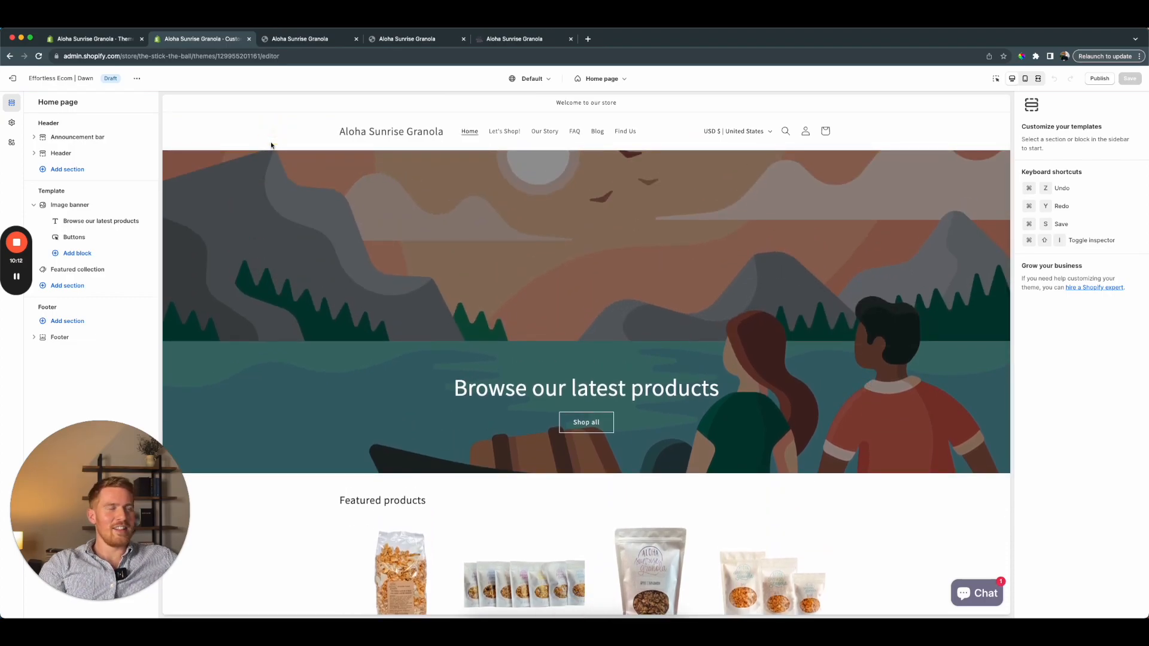
{"action": "left_click", "coordinate": [61, 153]}
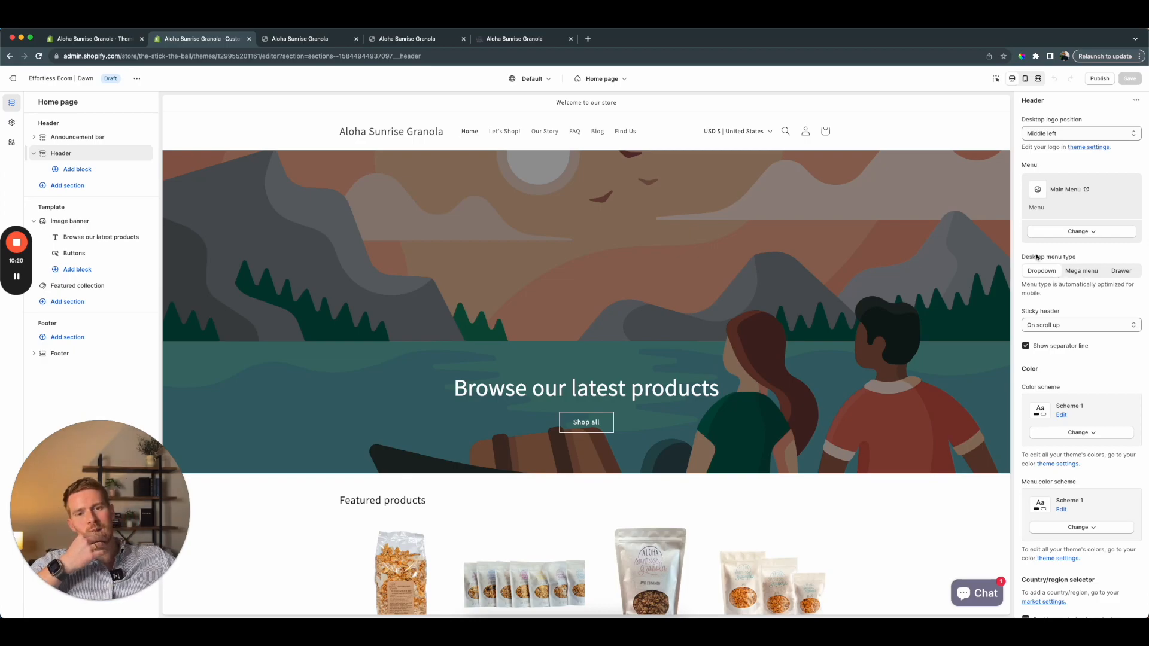
Open Dribbble in a new browser tab, sign in with the suggested Google account and dismiss the UX Design diploma ad
{"action": "left_click", "coordinate": [588, 39]}
{"action": "type", "text": "dribbble"}
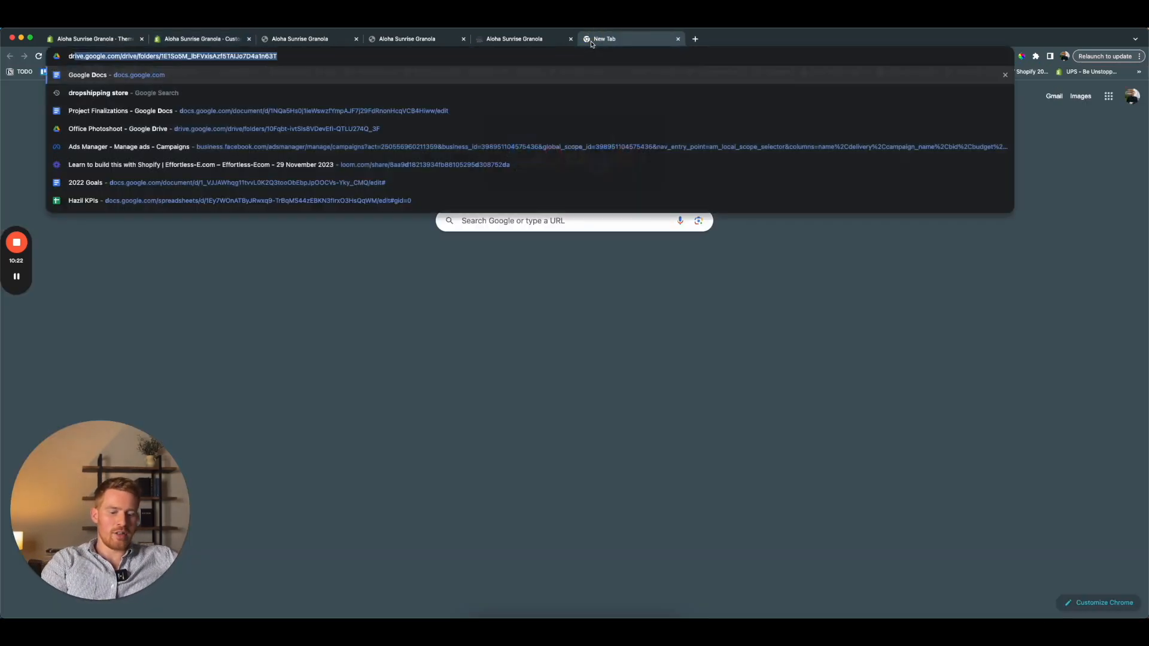
{"action": "key", "text": "Return"}
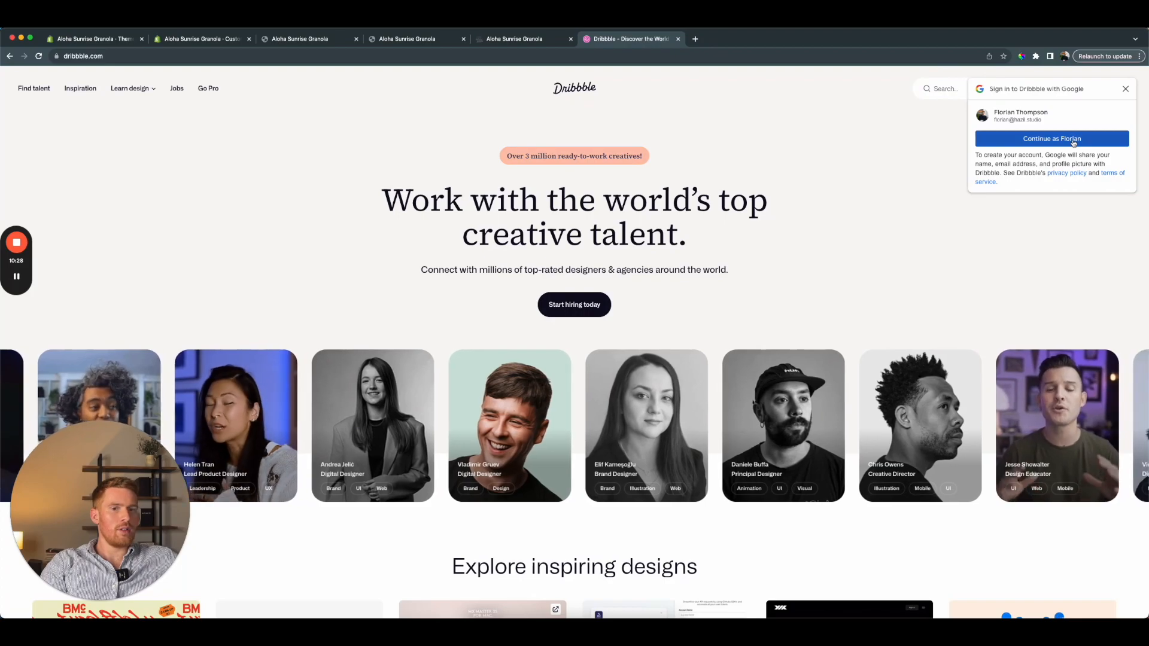
{"action": "left_click", "coordinate": [1071, 139]}
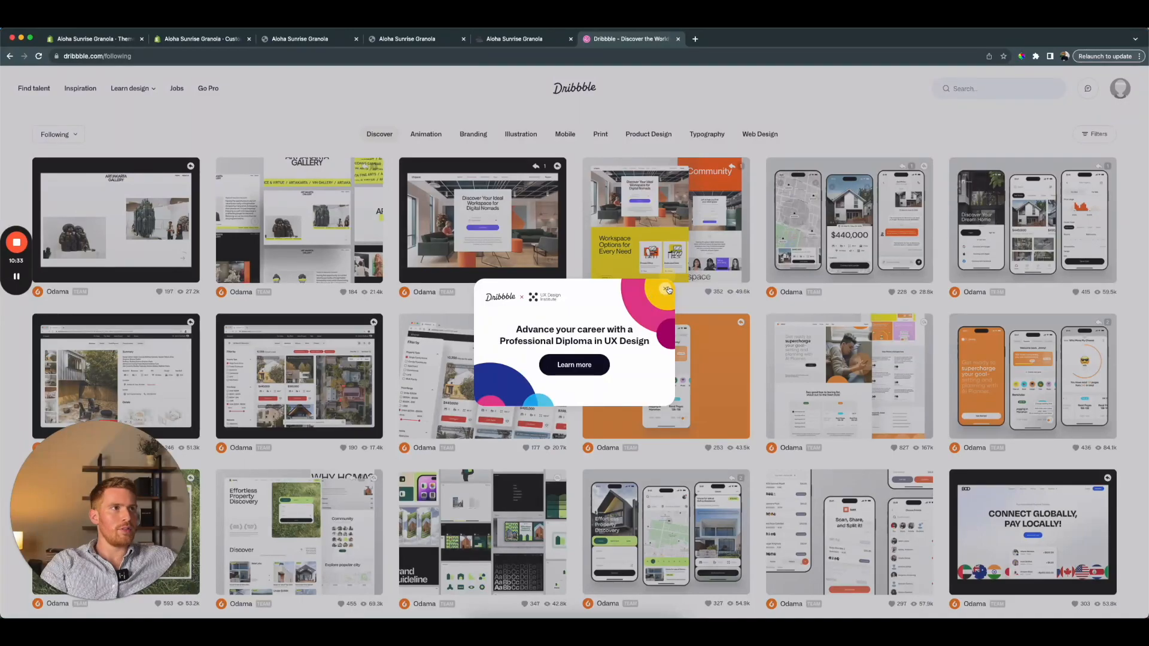
{"action": "left_click", "coordinate": [667, 290]}
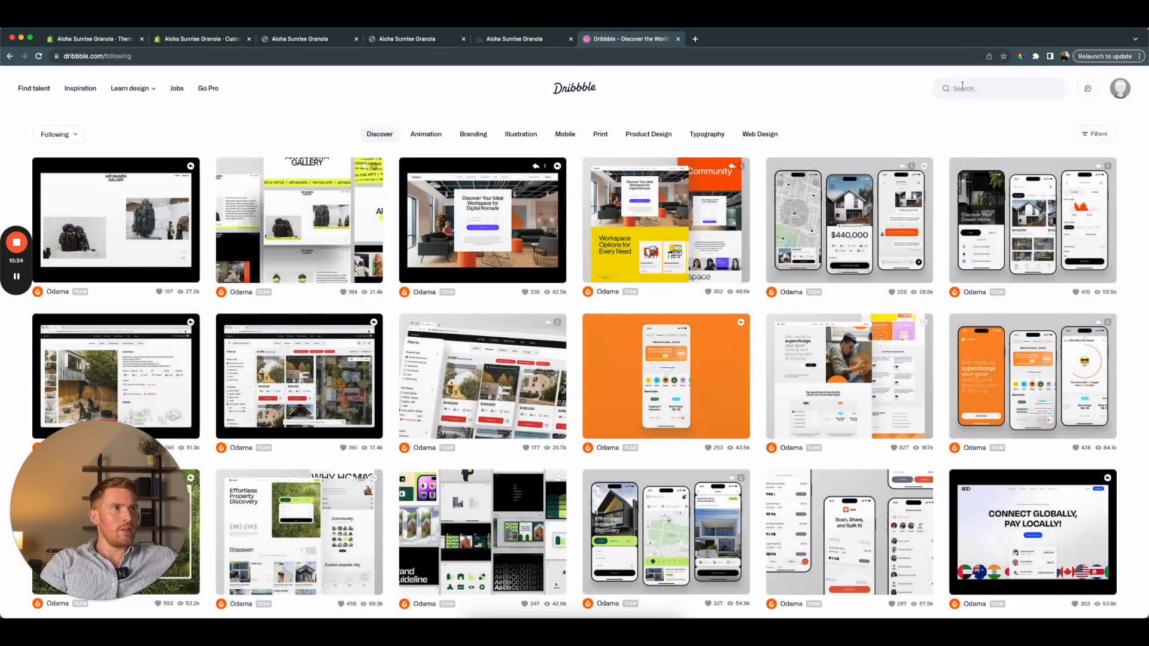
Search Dribbble for "granola" and look through the popular shots for design inspiration
{"action": "key", "text": "Return"}
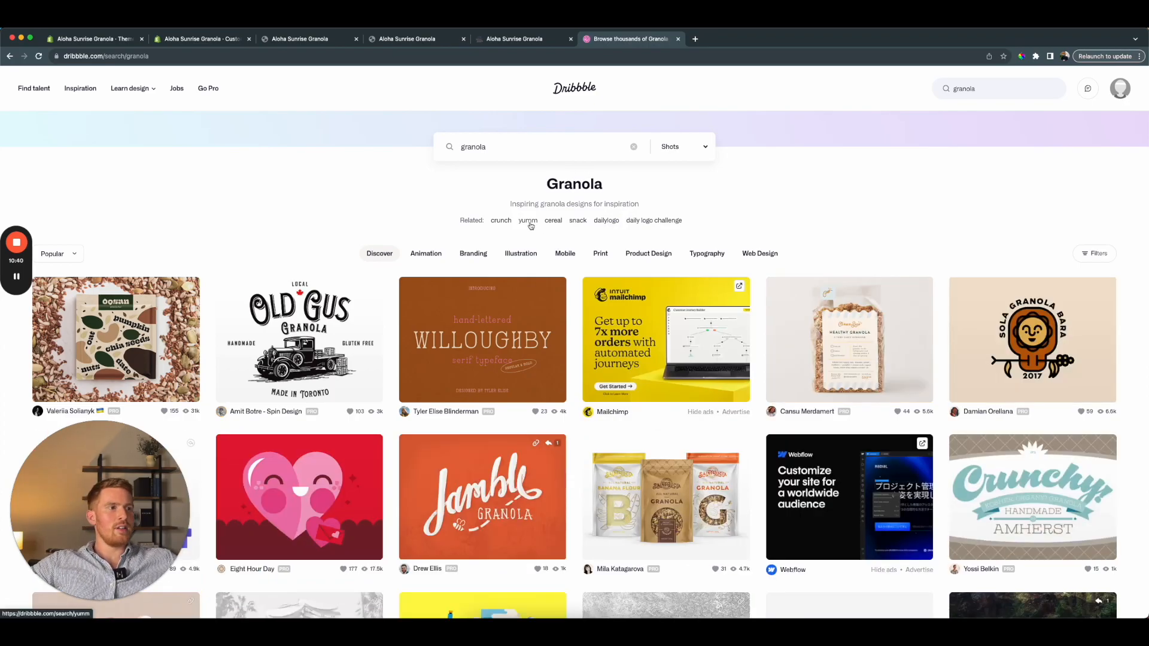
{"action": "scroll", "coordinate": [311, 305], "scroll_direction": "down", "scroll_amount": 5}
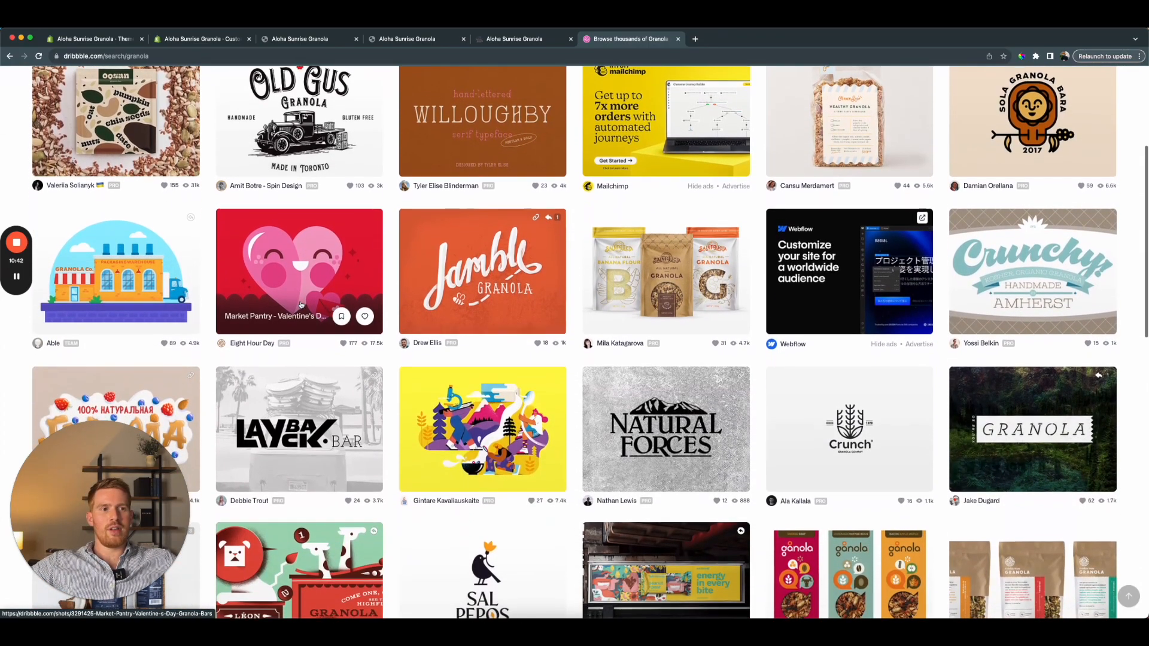
{"action": "scroll", "coordinate": [310, 319], "scroll_direction": "down", "scroll_amount": 1}
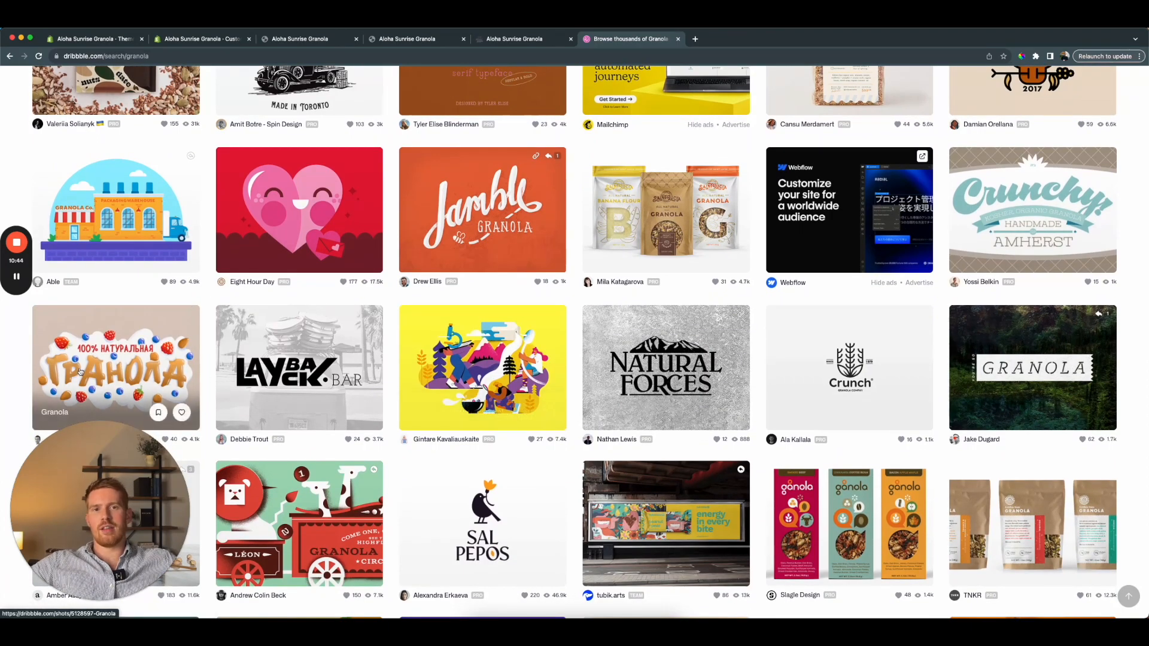
{"action": "scroll", "coordinate": [280, 239], "scroll_direction": "up", "scroll_amount": 5}
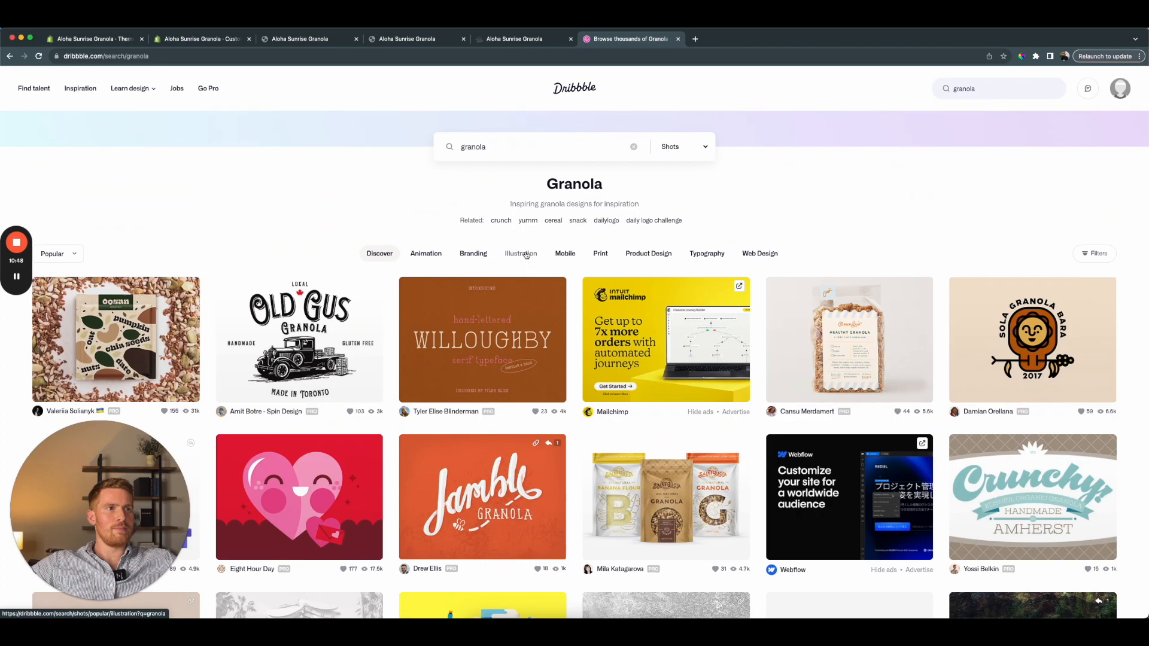
Narrow the granola shots to Web Design, examine the page designs for inspiration, and close the Dribbble tab
{"action": "left_click", "coordinate": [773, 254]}
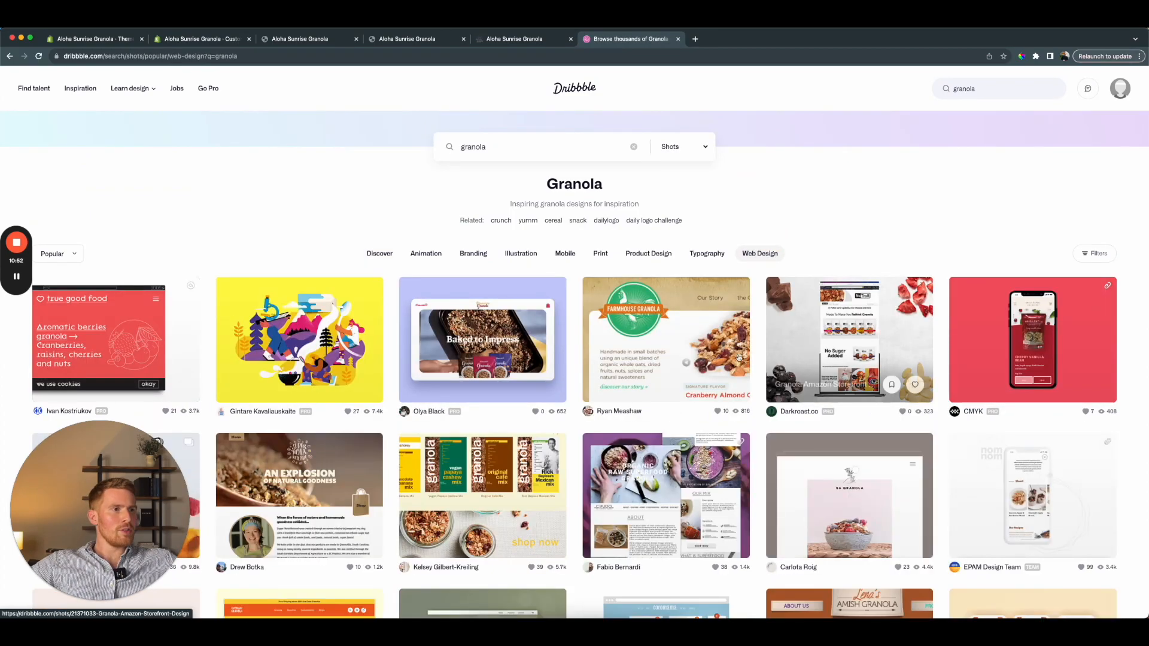
{"action": "scroll", "coordinate": [707, 363], "scroll_direction": "down", "scroll_amount": 3}
{"action": "scroll", "coordinate": [707, 364], "scroll_direction": "down", "scroll_amount": 3}
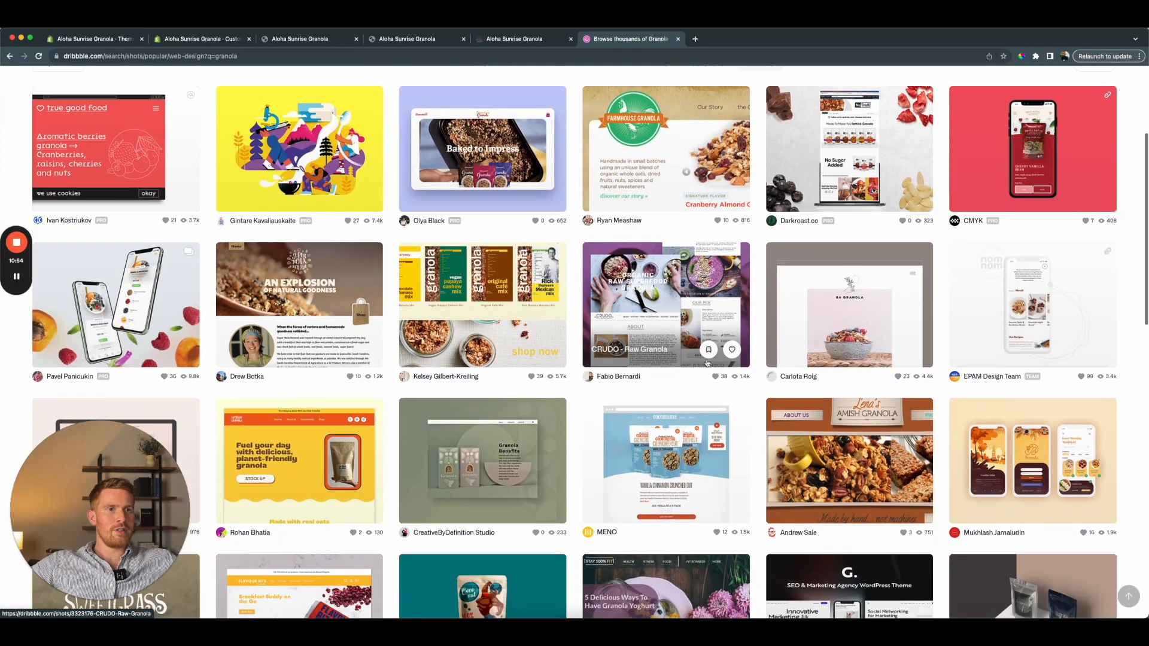
{"action": "scroll", "coordinate": [707, 363], "scroll_direction": "down", "scroll_amount": 3}
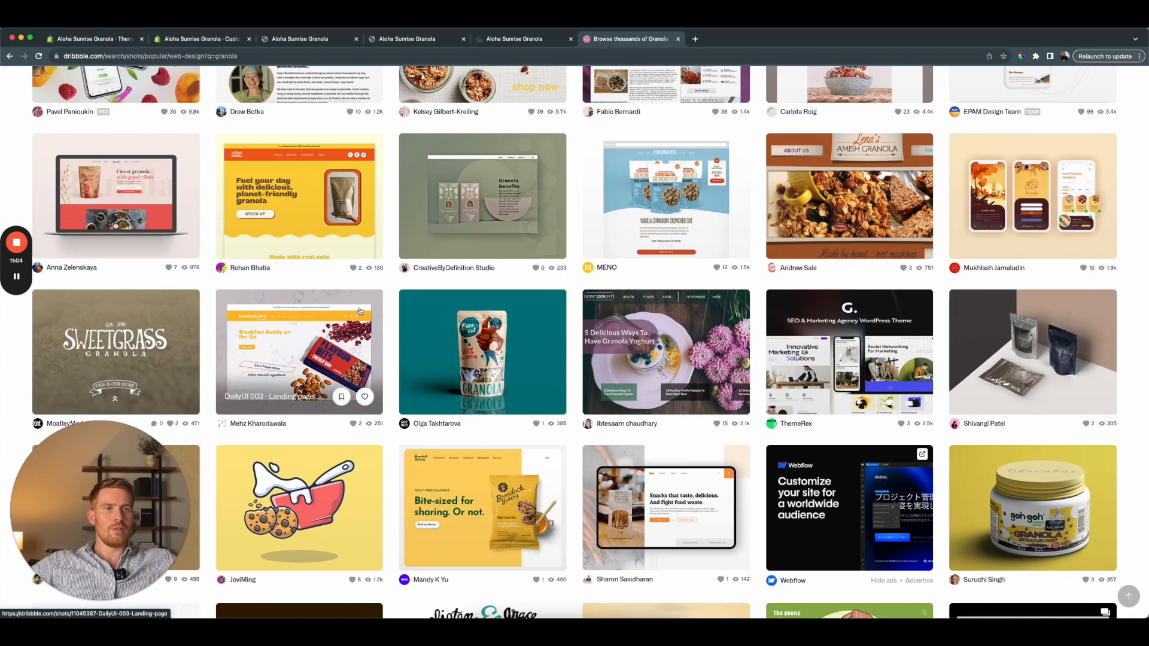
{"action": "scroll", "coordinate": [158, 198], "scroll_direction": "down", "scroll_amount": 5}
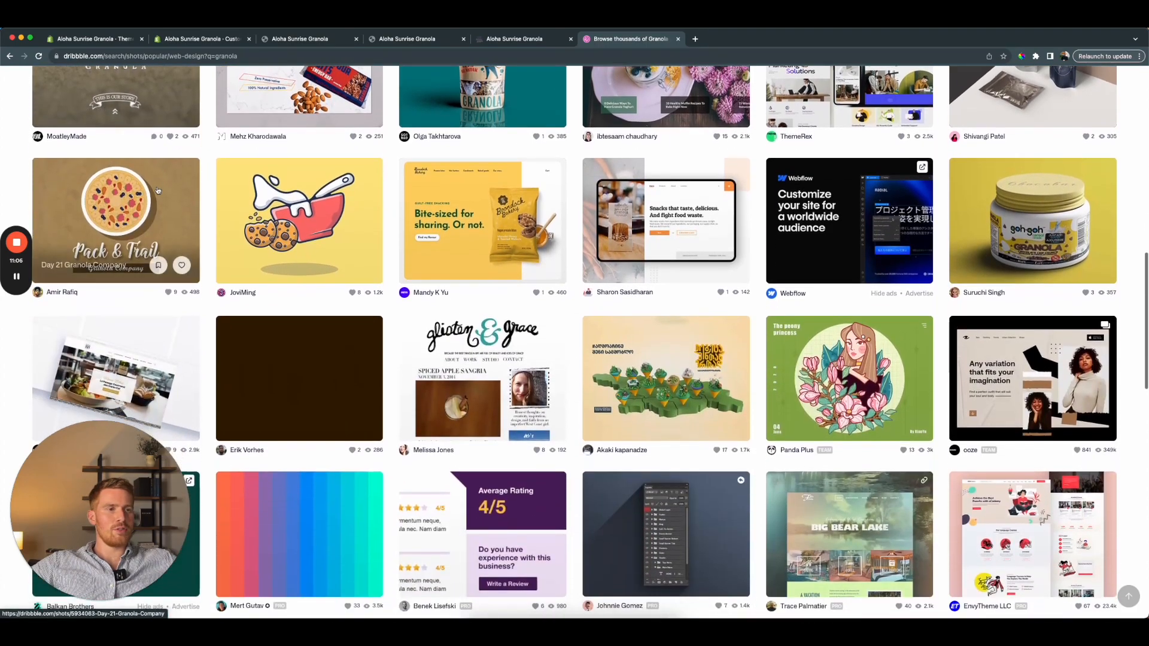
{"action": "scroll", "coordinate": [158, 190], "scroll_direction": "down", "scroll_amount": 3}
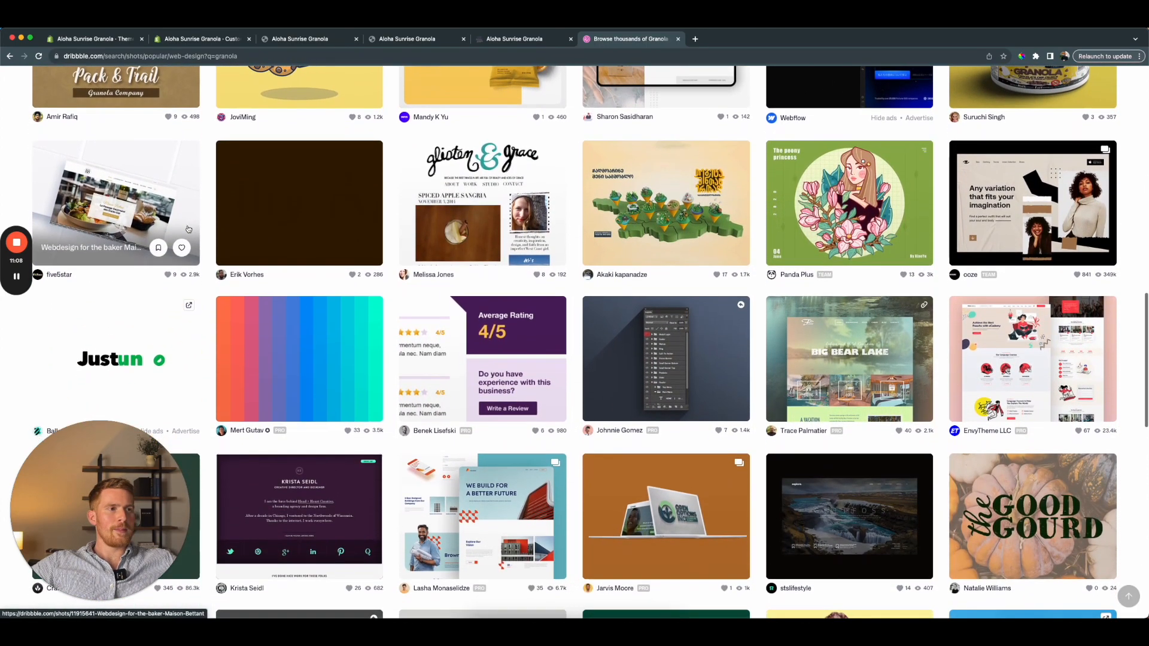
{"action": "scroll", "coordinate": [187, 229], "scroll_direction": "down", "scroll_amount": 3}
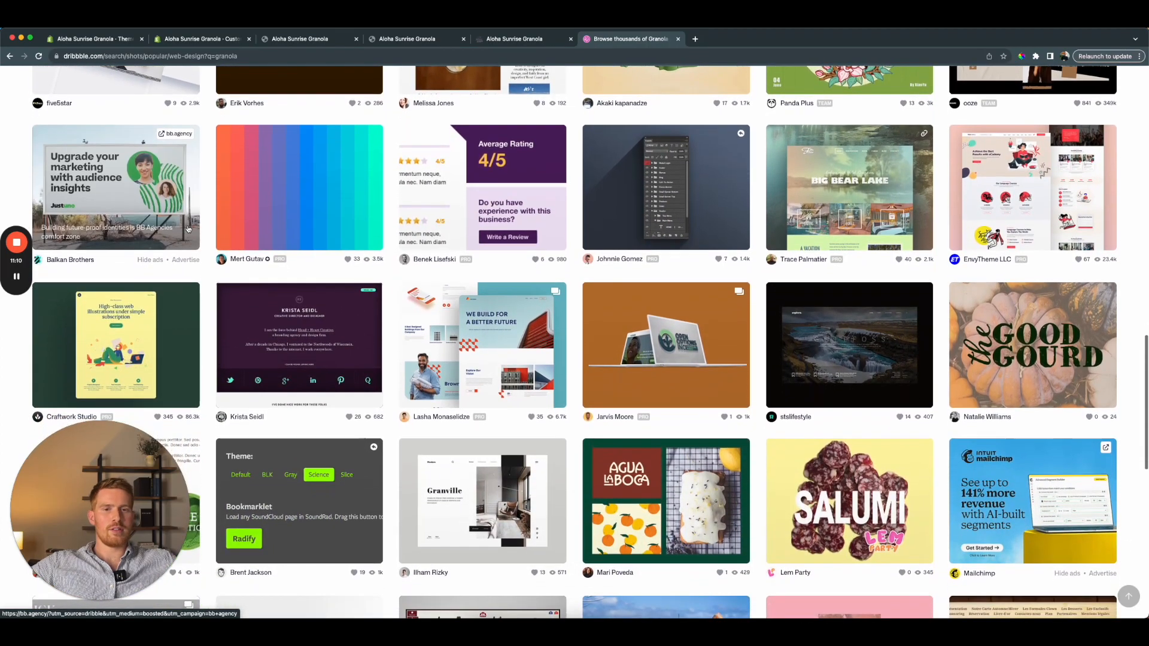
{"action": "scroll", "coordinate": [188, 229], "scroll_direction": "up", "scroll_amount": 2}
{"action": "scroll", "coordinate": [188, 229], "scroll_direction": "down", "scroll_amount": 1}
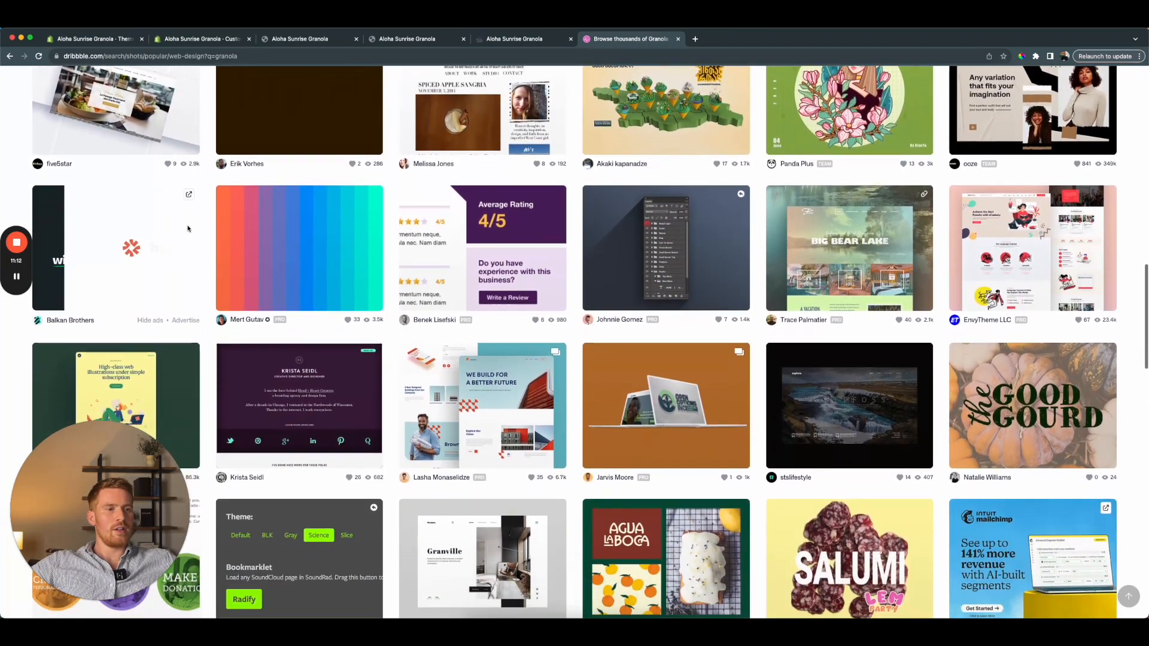
{"action": "scroll", "coordinate": [188, 229], "scroll_direction": "up", "scroll_amount": 15}
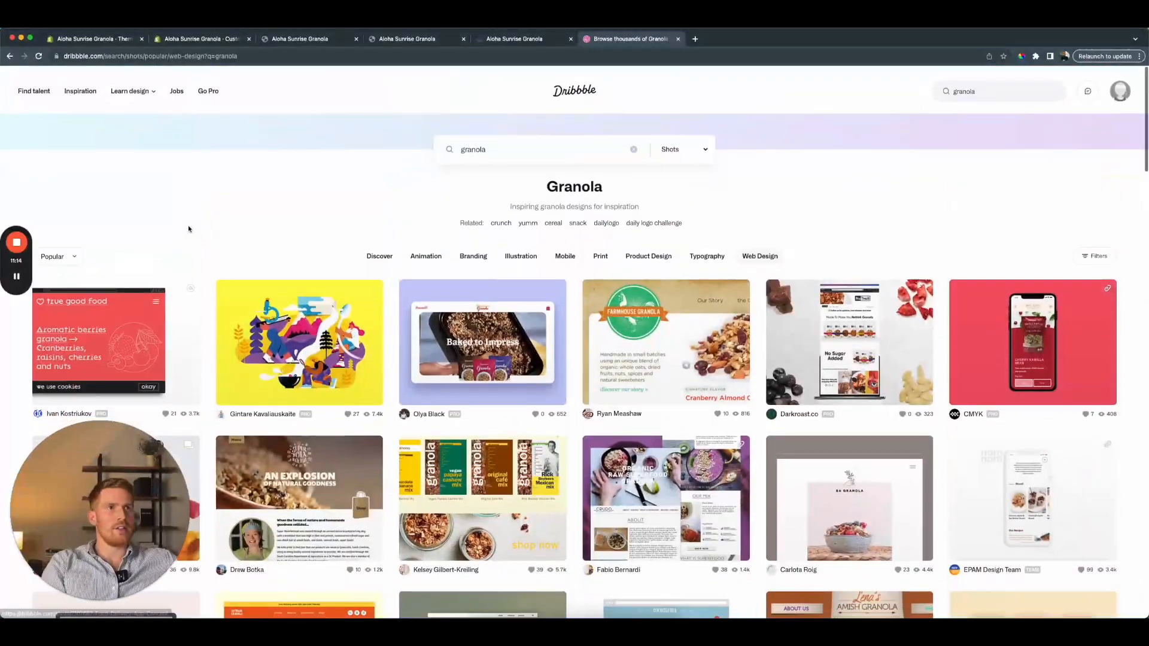
{"action": "key", "text": "super+w"}
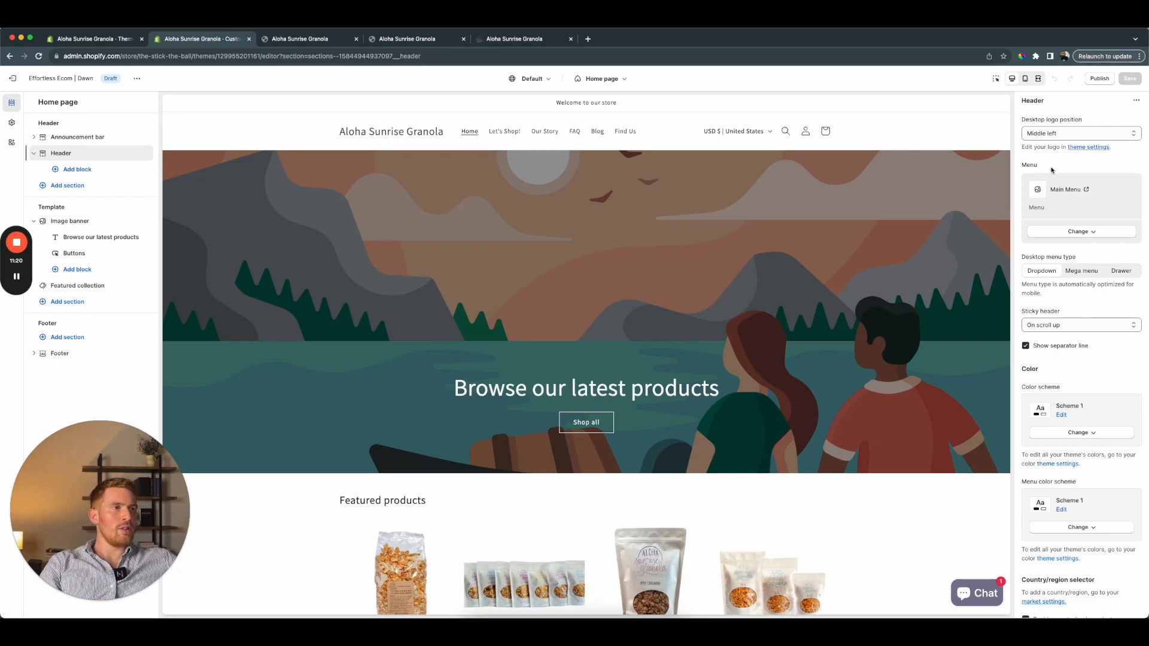
Set the Header section's desktop logo position to Middle center
{"action": "left_click", "coordinate": [1059, 137]}
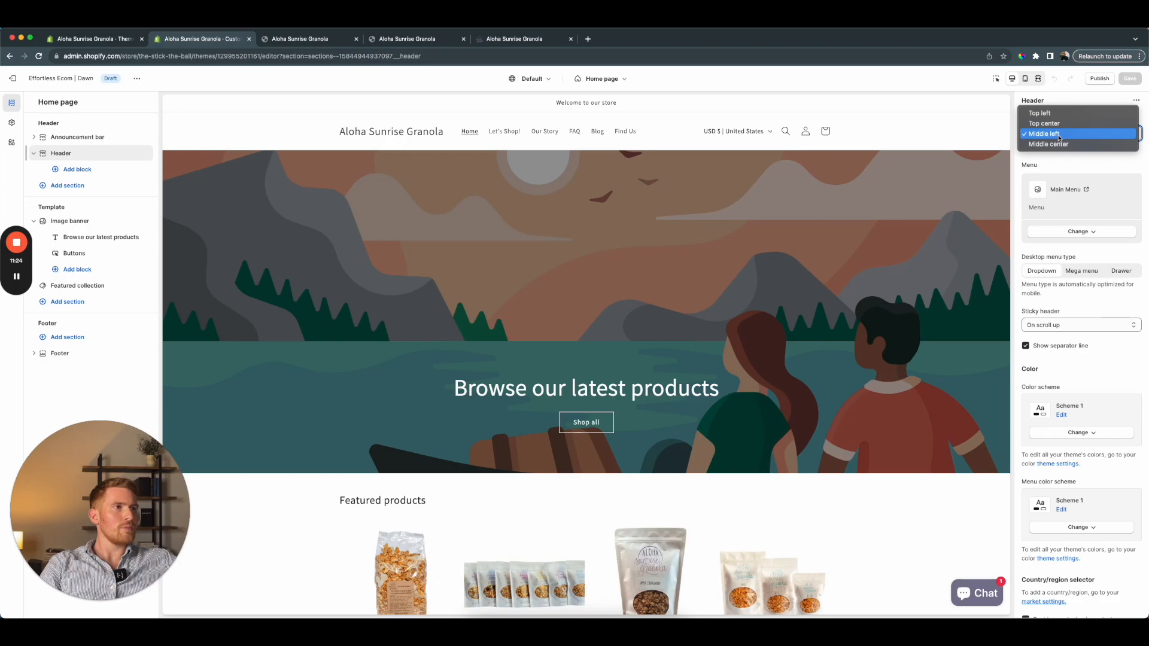
{"action": "left_click", "coordinate": [1047, 144]}
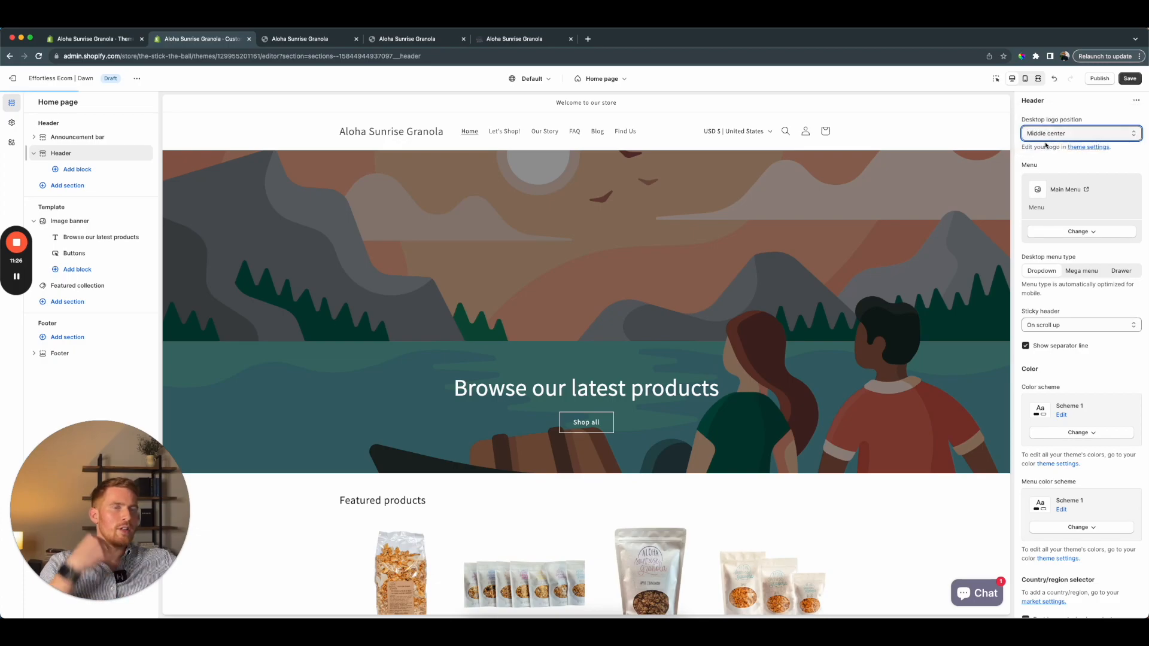
{"action": "left_click", "coordinate": [1073, 156]}
Open the theme's logo settings and assign the ASG_logo_color image from the store library as the logo
{"action": "left_click", "coordinate": [1077, 147]}
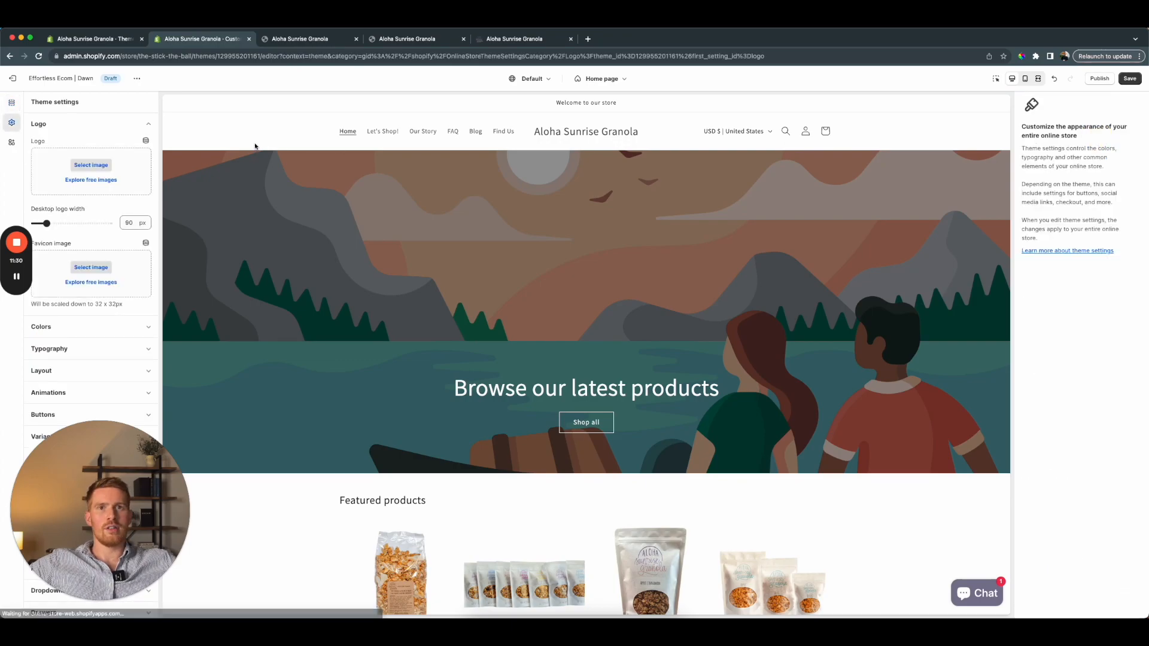
{"action": "left_click", "coordinate": [86, 167]}
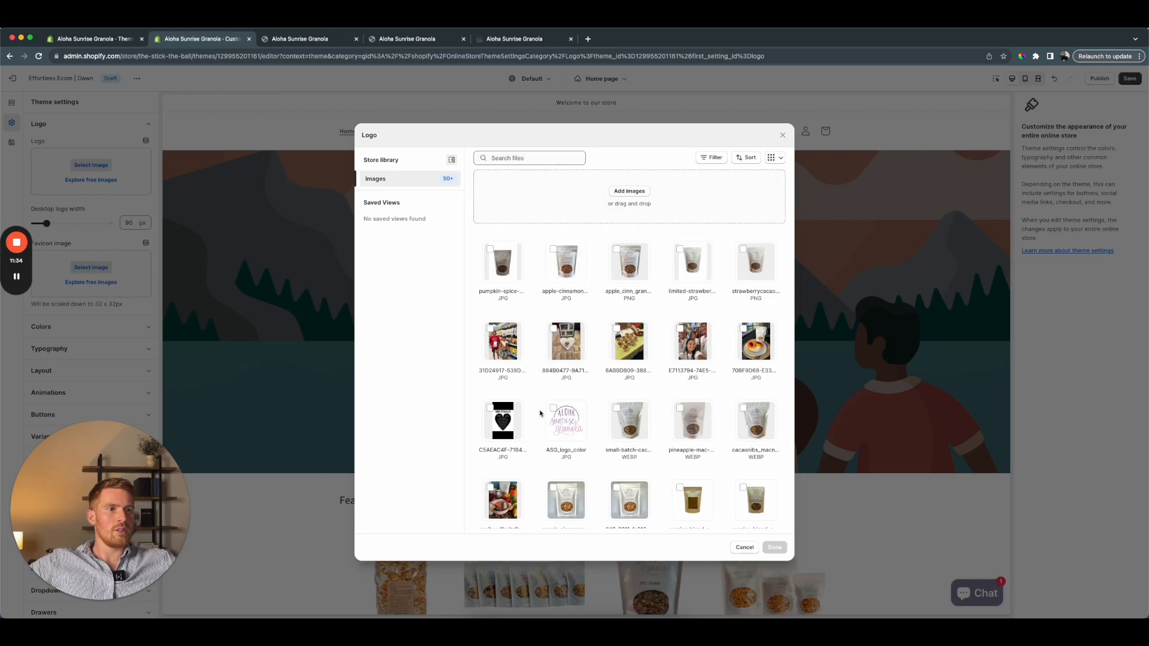
{"action": "left_click", "coordinate": [566, 422]}
{"action": "left_click", "coordinate": [776, 548]}
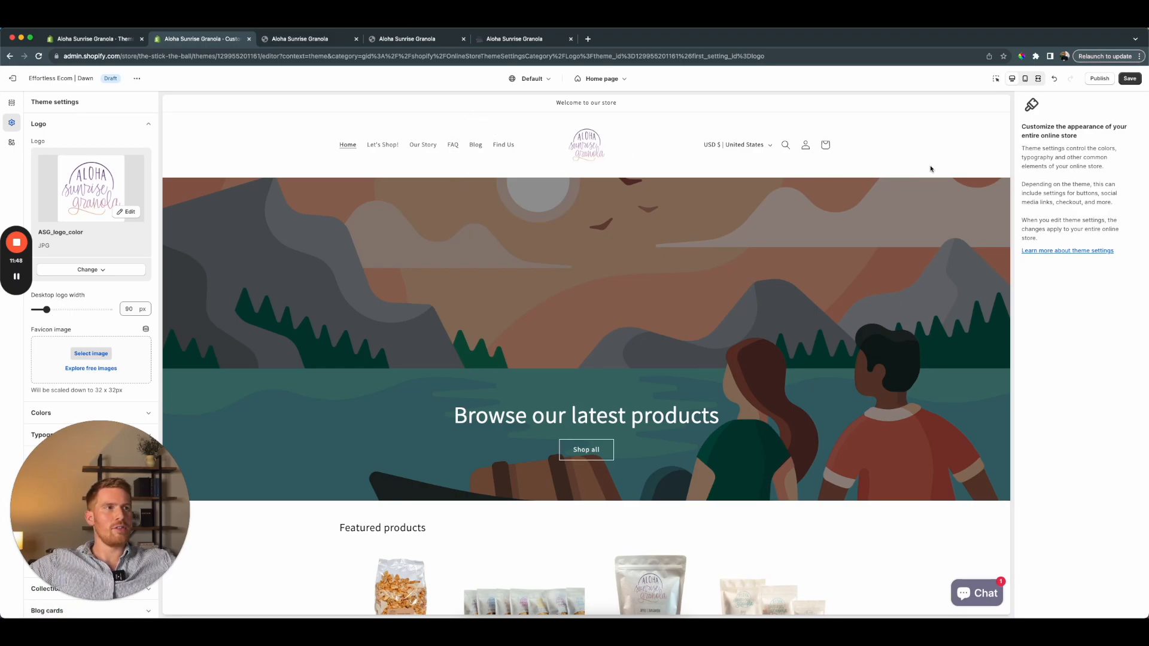
Save the logo change, and set the Header section's top and bottom padding to 0 px
{"action": "left_click", "coordinate": [1128, 76]}
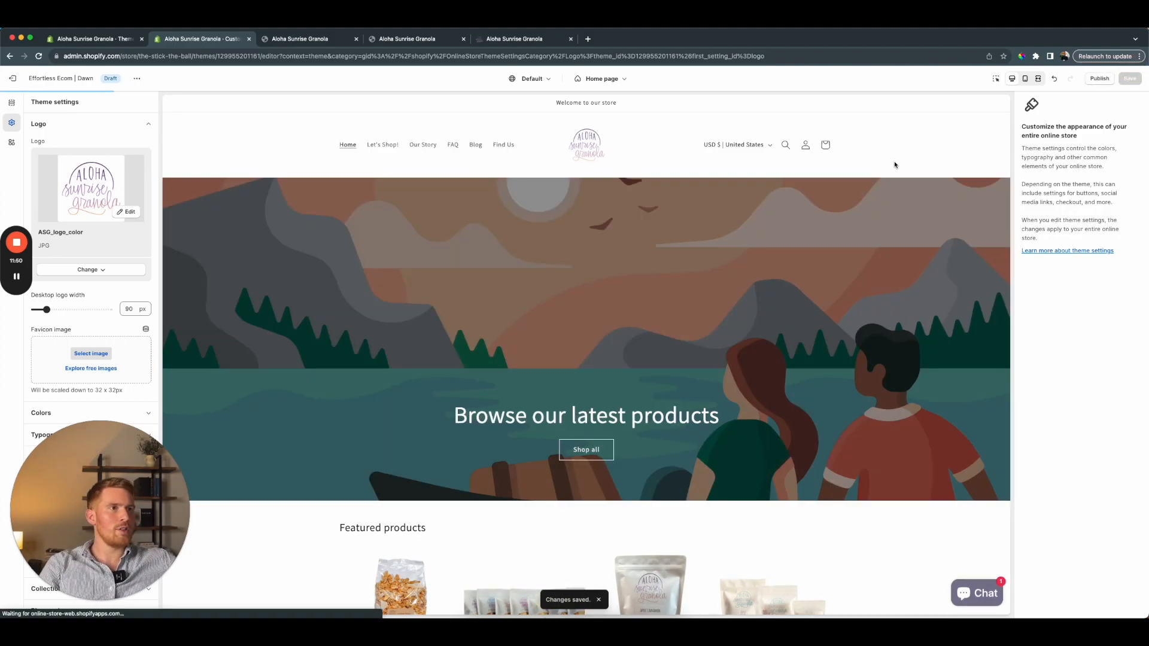
{"action": "left_click", "coordinate": [11, 106]}
{"action": "left_click", "coordinate": [257, 162]}
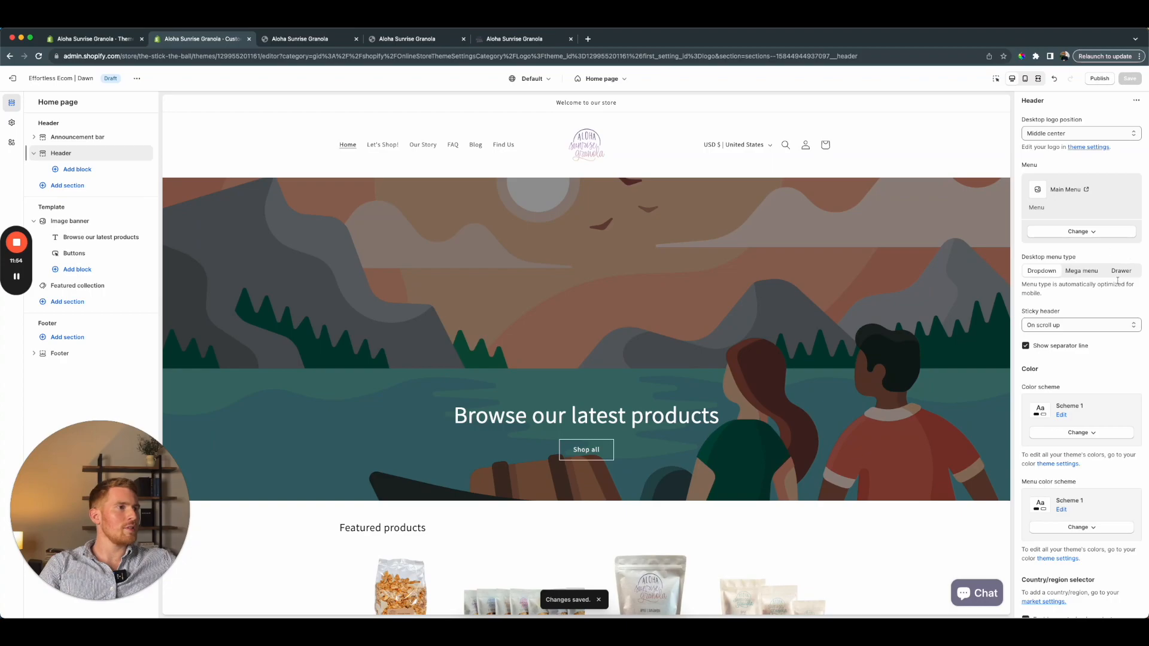
{"action": "scroll", "coordinate": [1107, 359], "scroll_direction": "down", "scroll_amount": 6}
{"action": "left_click_drag", "start_coordinate": [1105, 518], "coordinate": [1025, 518]}
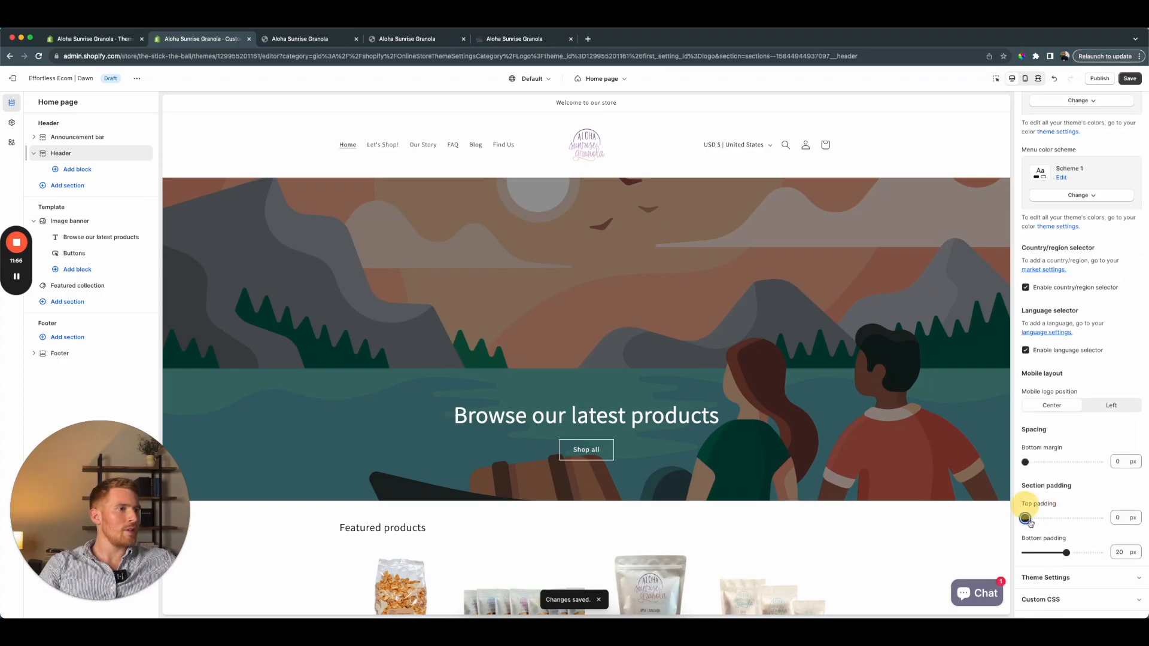
{"action": "left_click_drag", "start_coordinate": [1066, 552], "coordinate": [944, 531]}
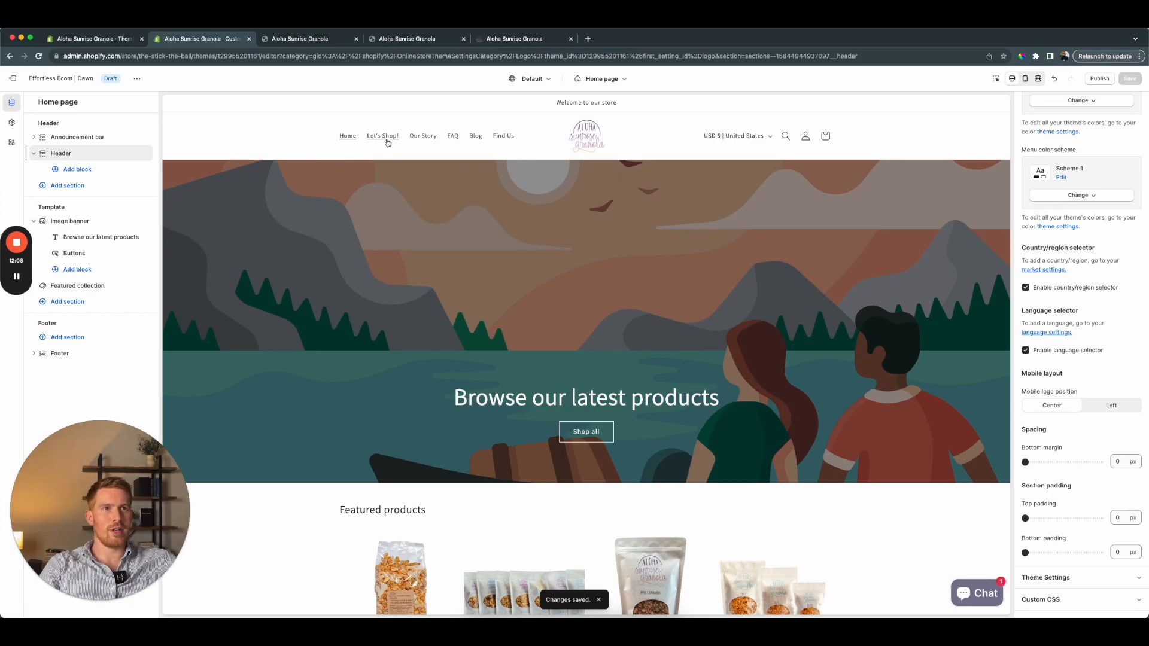
Disable the country/region selector and the language selector in the Header section
{"action": "left_click", "coordinate": [771, 137]}
{"action": "left_click", "coordinate": [771, 138]}
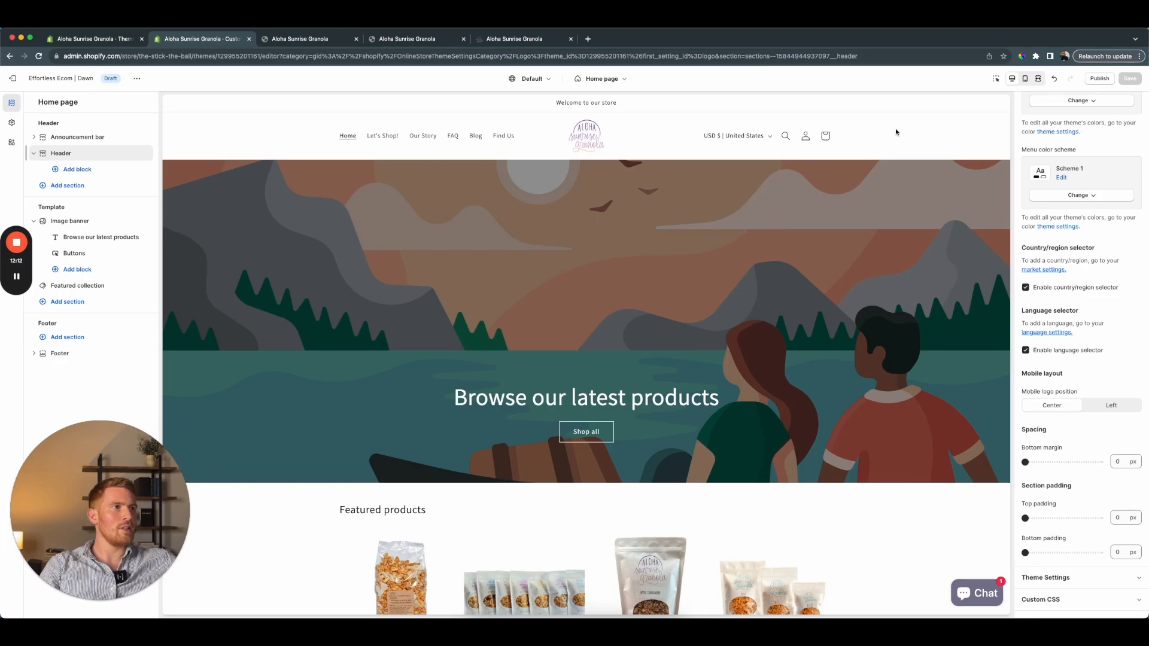
{"action": "left_click", "coordinate": [1033, 290]}
{"action": "left_click", "coordinate": [1027, 352]}
{"action": "scroll", "coordinate": [1064, 361], "scroll_direction": "up", "scroll_amount": 10}
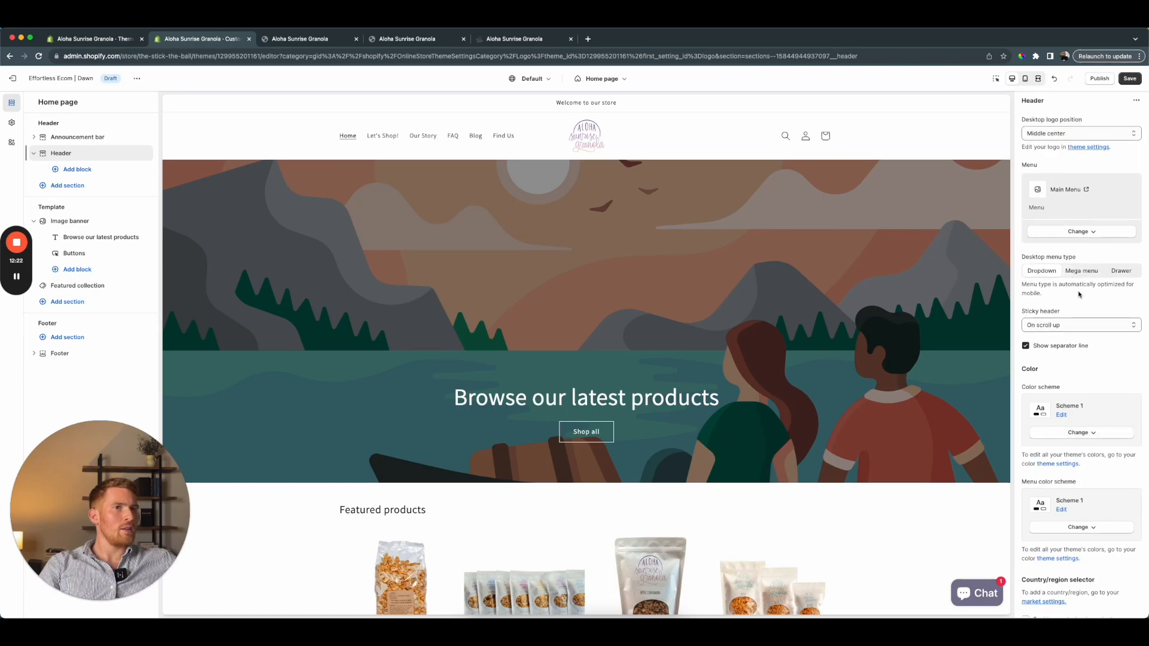
Turn off the Header section's separator line and save the header changes
{"action": "scroll", "coordinate": [1079, 294], "scroll_direction": "down", "scroll_amount": 2}
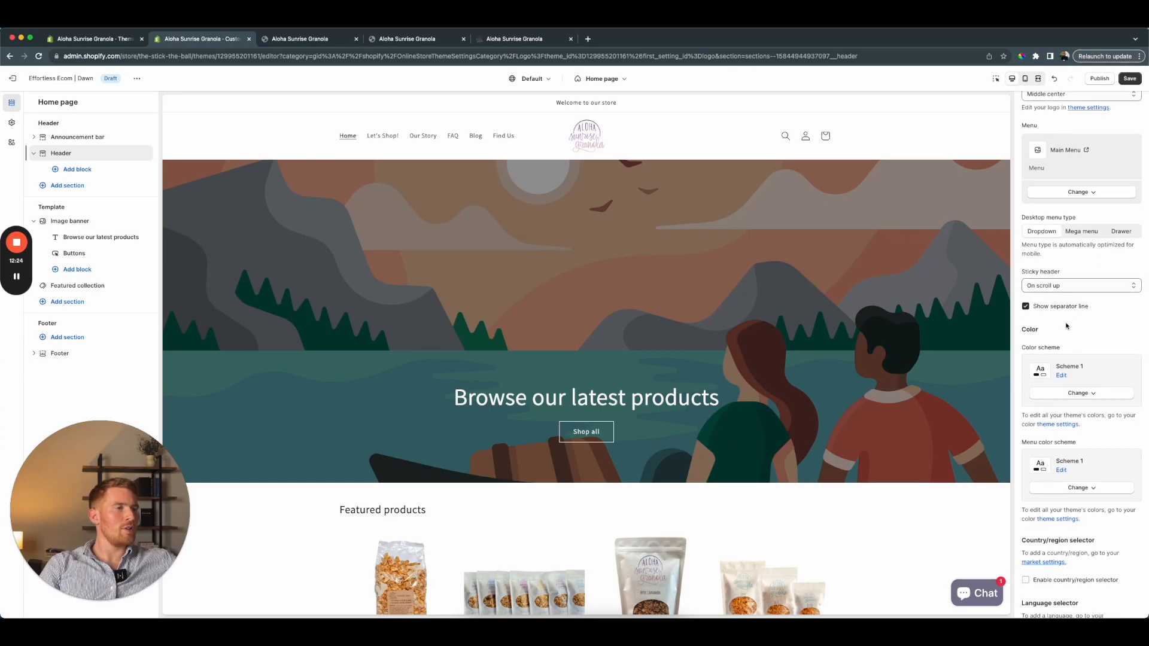
{"action": "scroll", "coordinate": [931, 307], "scroll_direction": "down", "scroll_amount": 4}
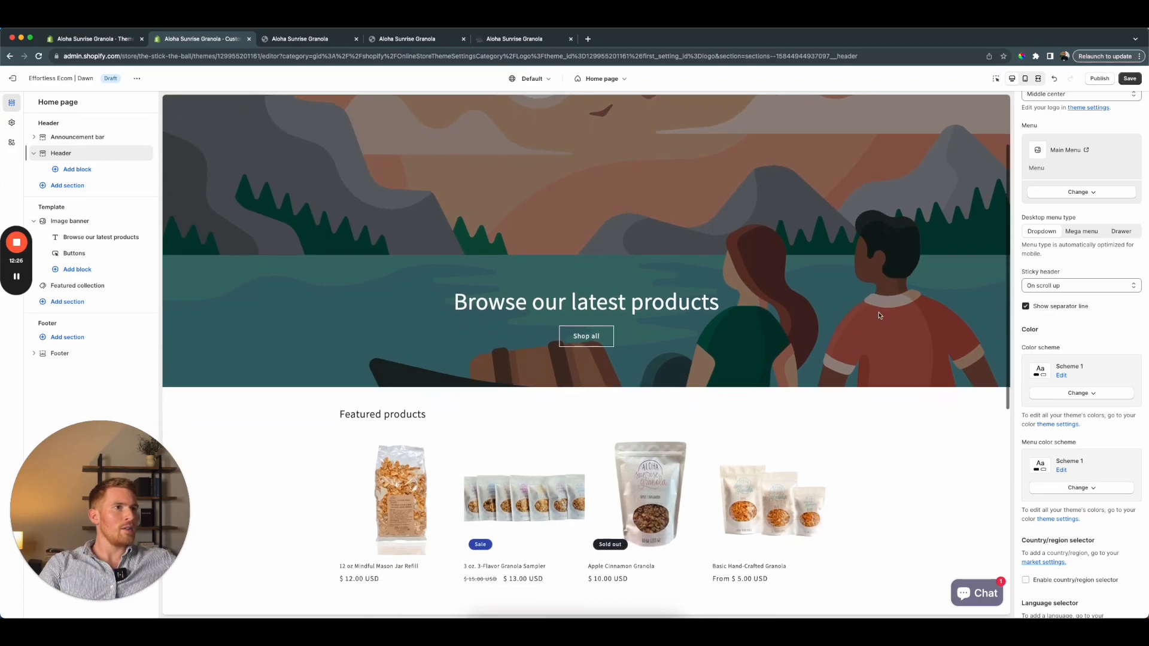
{"action": "scroll", "coordinate": [931, 308], "scroll_direction": "up", "scroll_amount": 4}
{"action": "left_click", "coordinate": [1026, 306]}
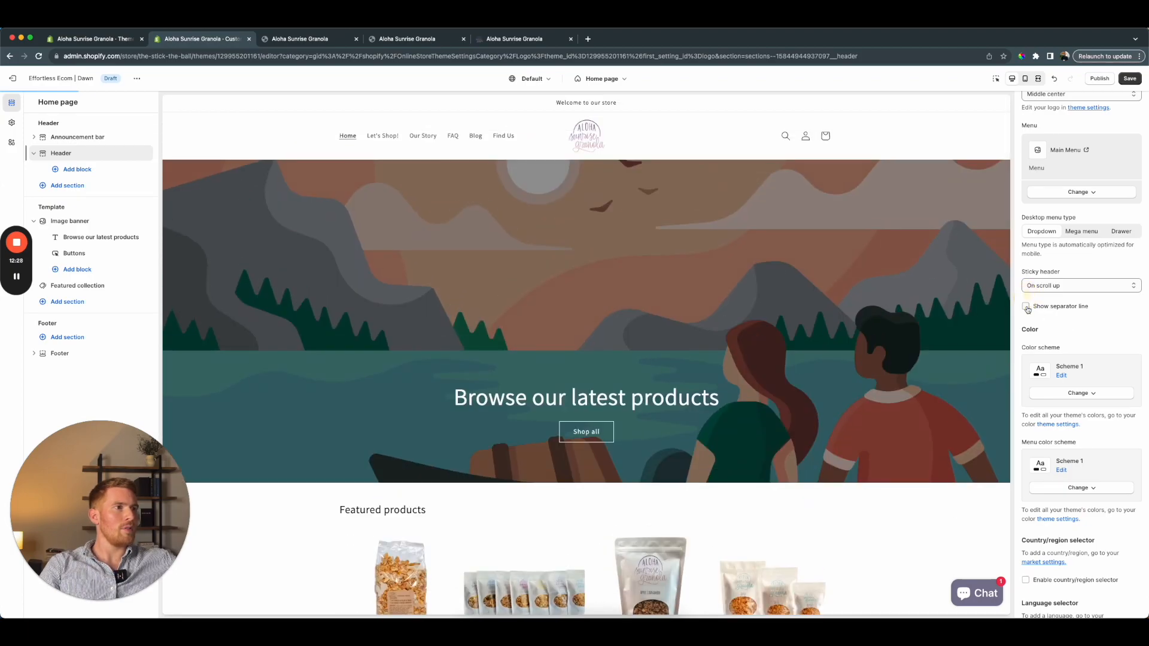
{"action": "scroll", "coordinate": [816, 324], "scroll_direction": "down", "scroll_amount": 5}
{"action": "scroll", "coordinate": [816, 324], "scroll_direction": "up", "scroll_amount": 5}
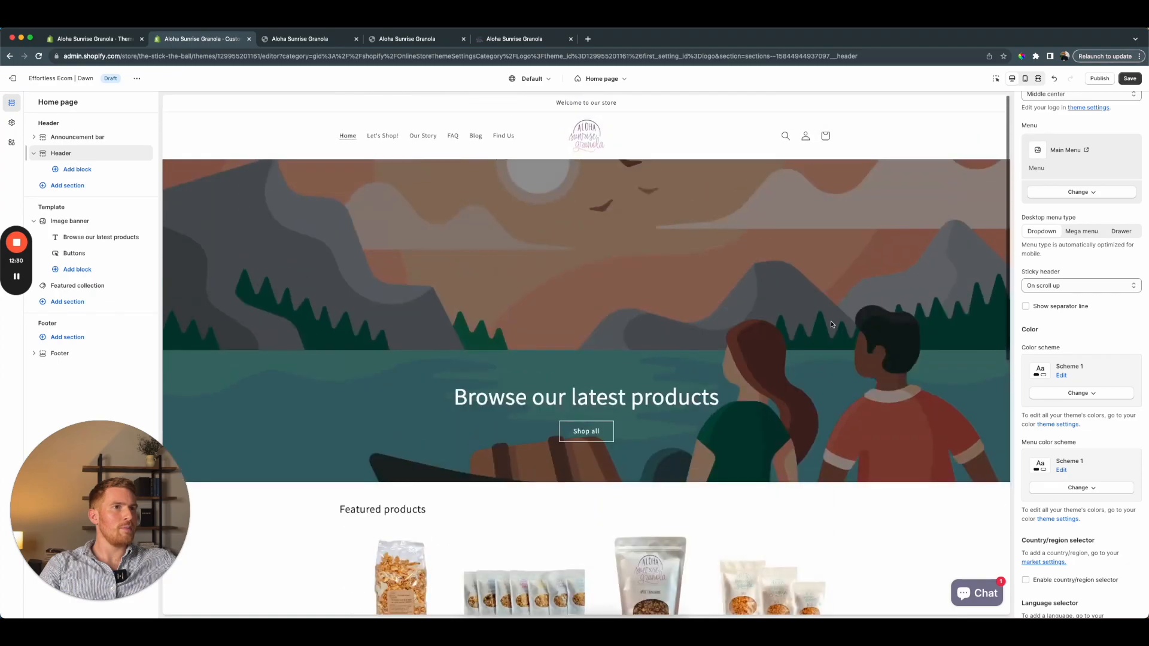
{"action": "scroll", "coordinate": [1091, 408], "scroll_direction": "down", "scroll_amount": 5}
{"action": "scroll", "coordinate": [1091, 409], "scroll_direction": "down", "scroll_amount": 3}
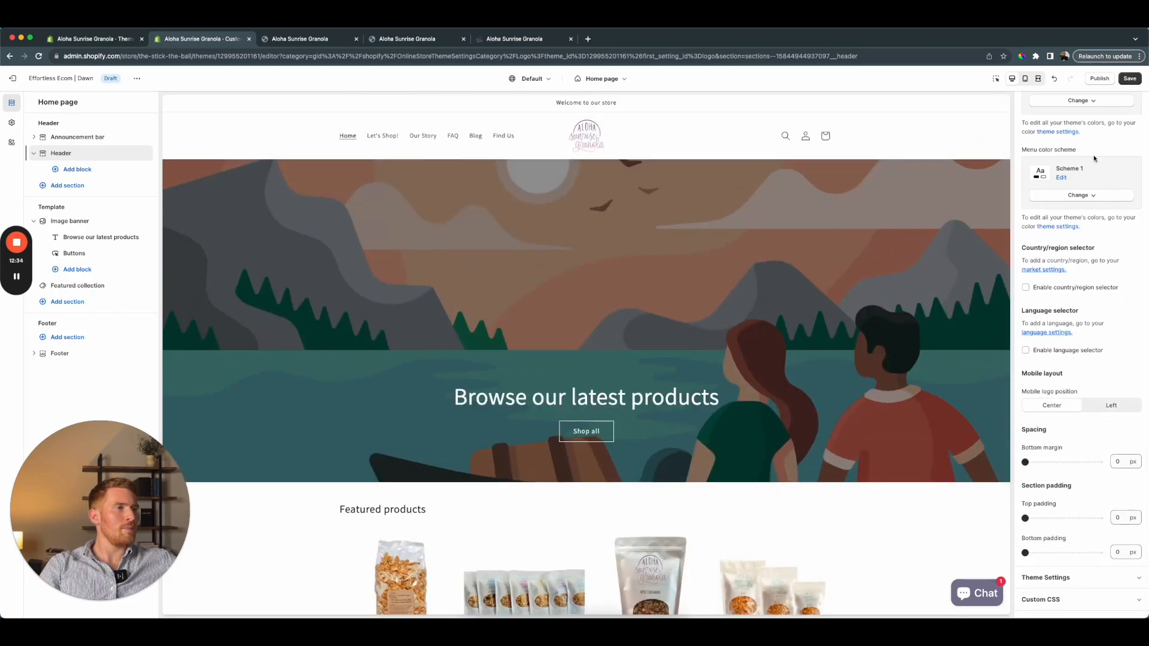
{"action": "left_click", "coordinate": [1129, 80]}
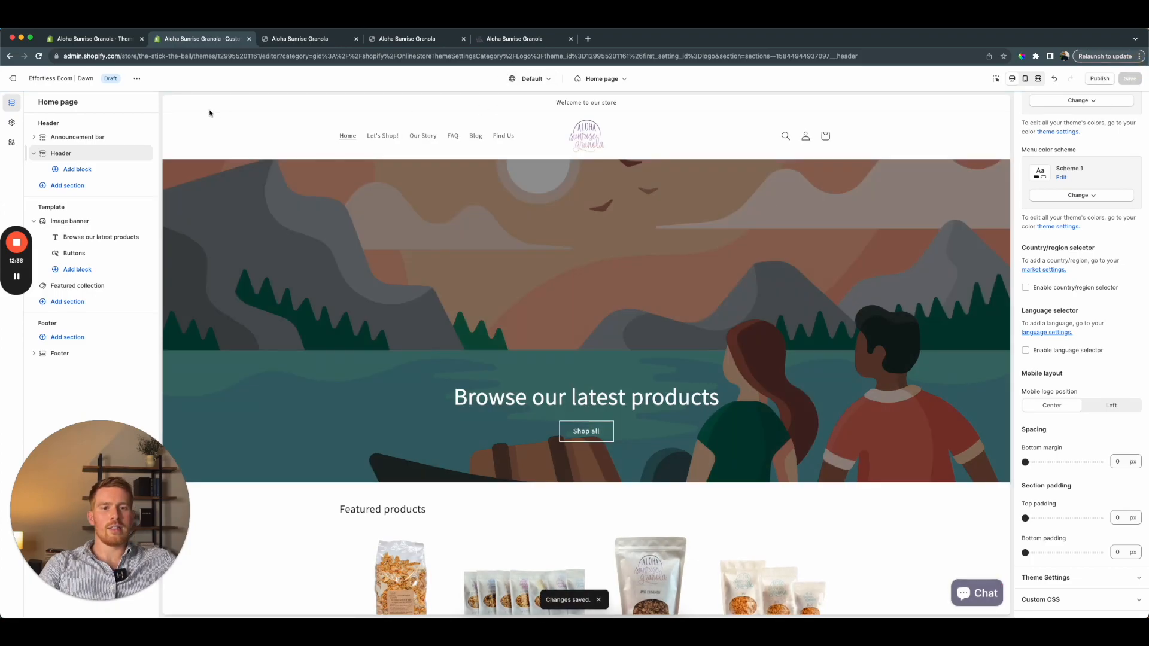
{"action": "scroll", "coordinate": [295, 152], "scroll_direction": "down", "scroll_amount": 1}
{"action": "scroll", "coordinate": [295, 152], "scroll_direction": "up", "scroll_amount": 1}
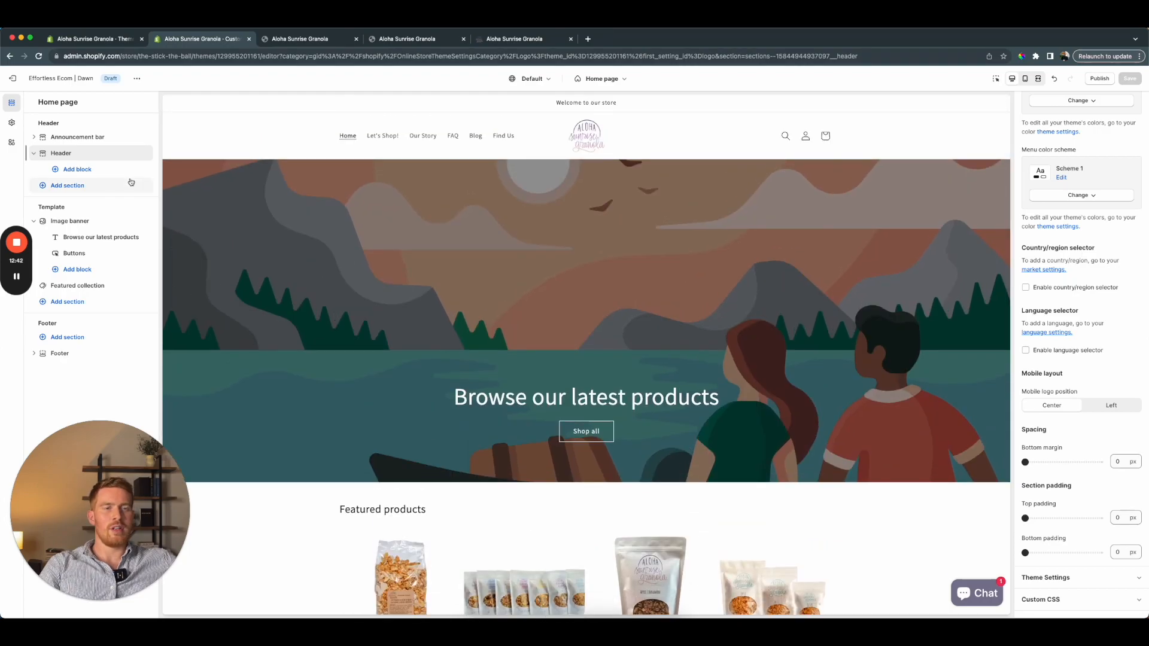
{"action": "scroll", "coordinate": [183, 198], "scroll_direction": "down", "scroll_amount": 2}
{"action": "scroll", "coordinate": [261, 225], "scroll_direction": "up", "scroll_amount": 2}
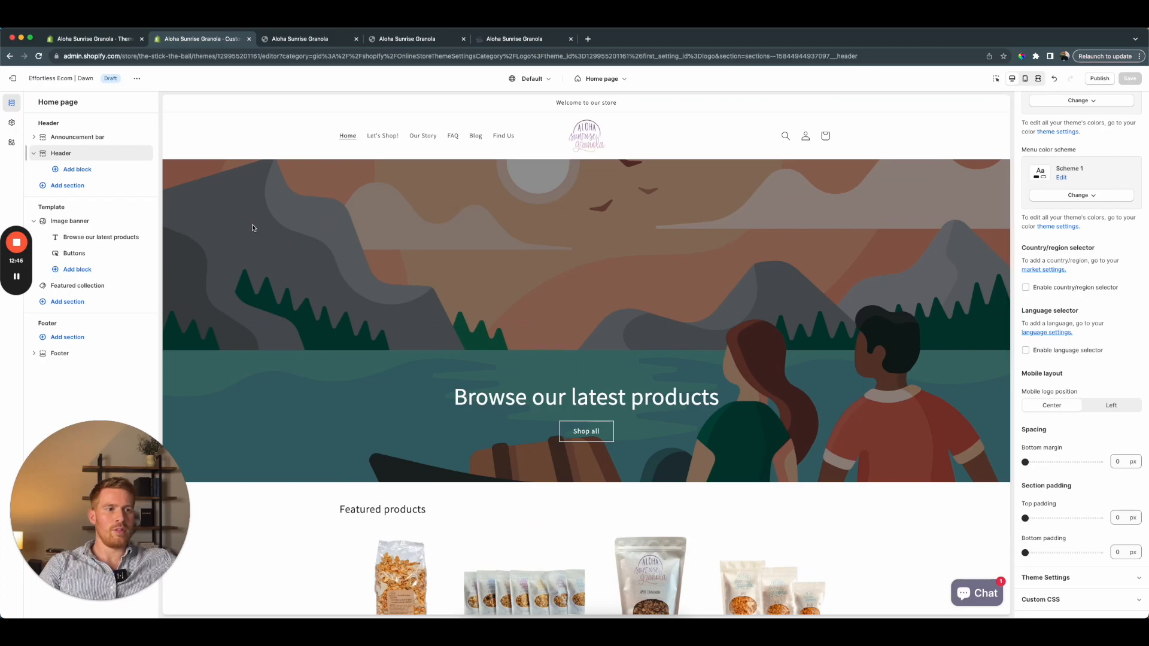
{"action": "scroll", "coordinate": [252, 228], "scroll_direction": "down", "scroll_amount": 6}
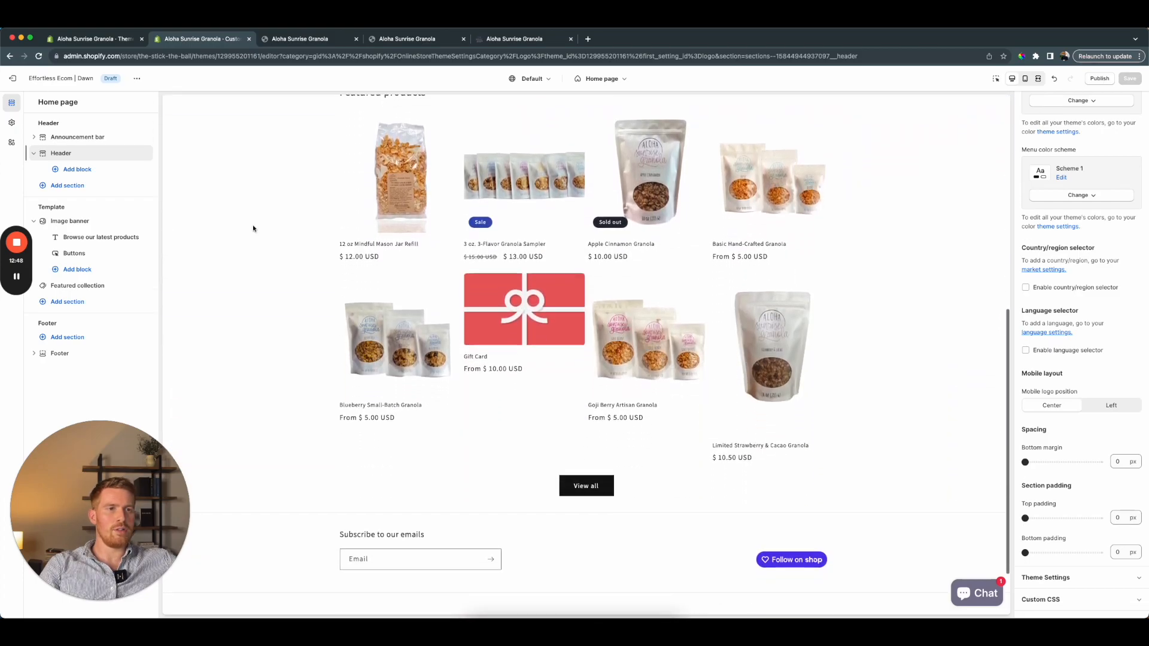
{"action": "scroll", "coordinate": [253, 226], "scroll_direction": "up", "scroll_amount": 6}
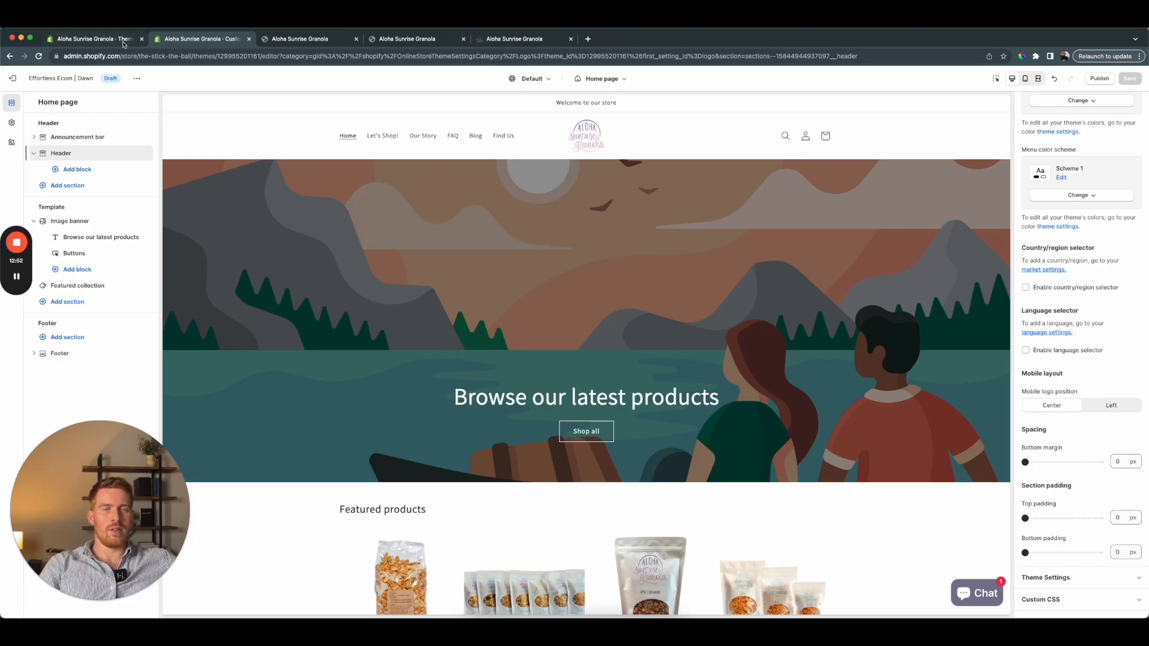
Exit the theme editor to the theme library and switch to the live Aloha Sunrise Granola storefront
{"action": "left_click", "coordinate": [16, 79]}
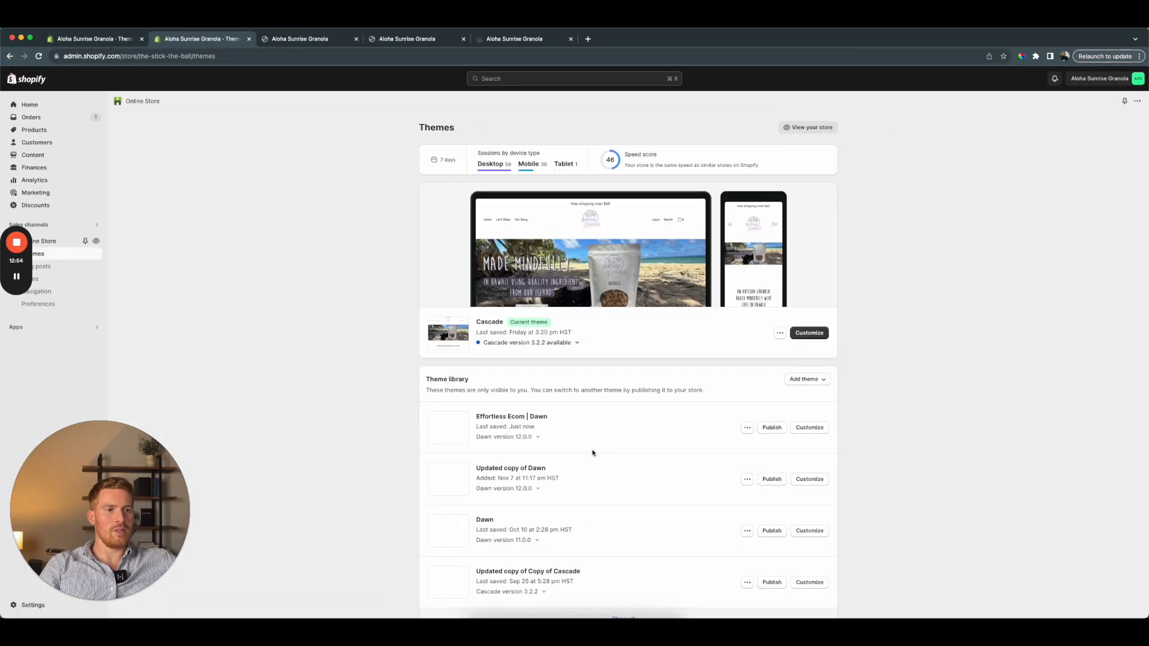
{"action": "scroll", "coordinate": [592, 452], "scroll_direction": "down", "scroll_amount": 5}
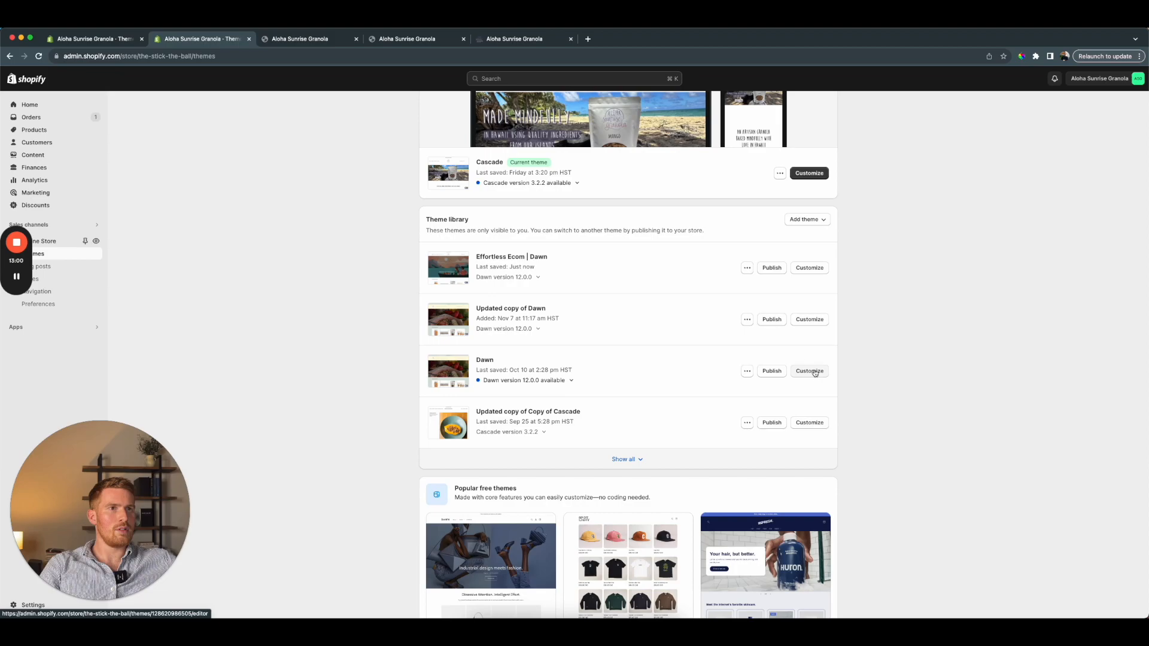
{"action": "left_click", "coordinate": [315, 38]}
{"action": "left_click", "coordinate": [502, 38]}
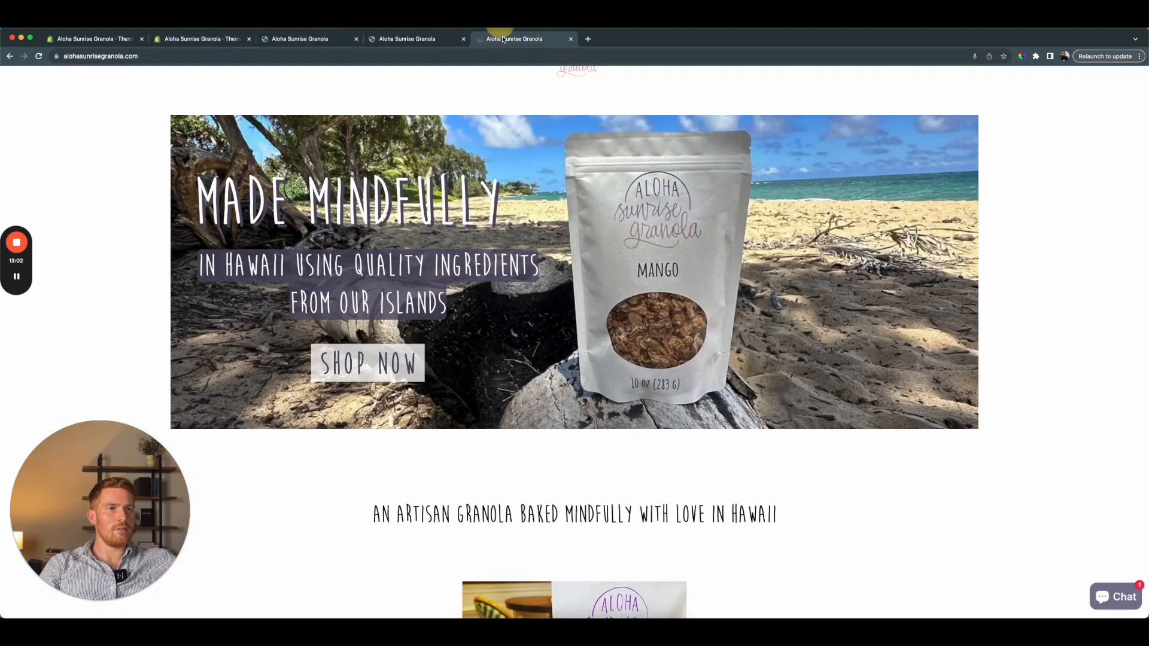
Sample the dark purple newsletter band's color on the live storefront with ColorPick Eyedropper and copy its hex code
{"action": "left_click", "coordinate": [1022, 55]}
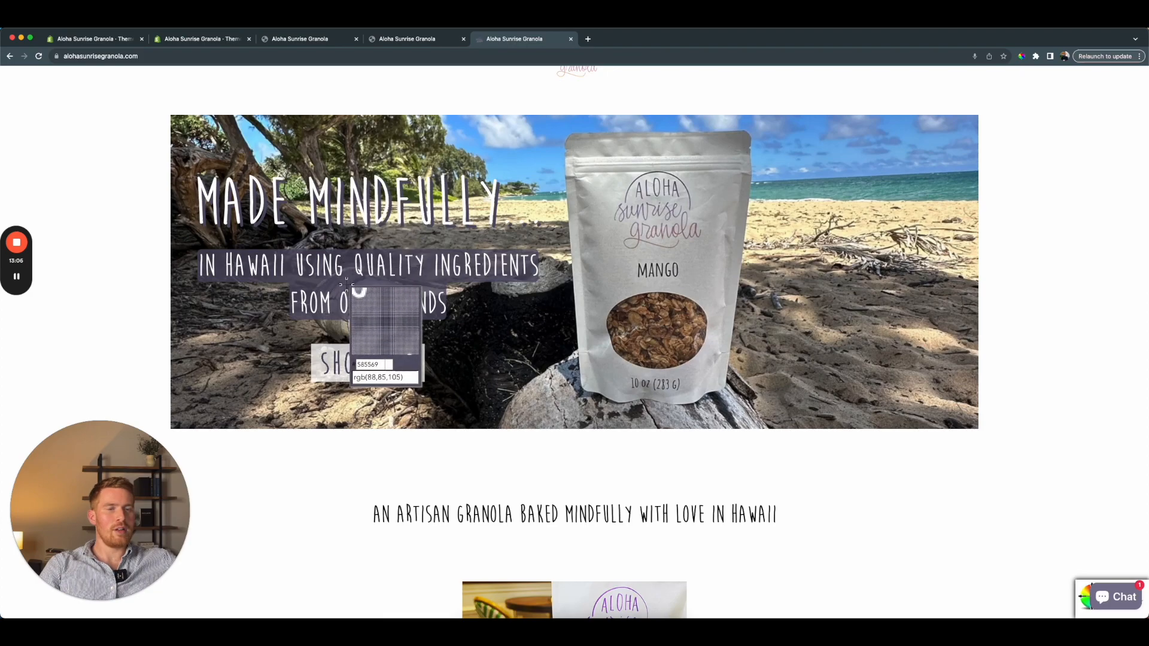
{"action": "scroll", "coordinate": [469, 391], "scroll_direction": "down", "scroll_amount": 5}
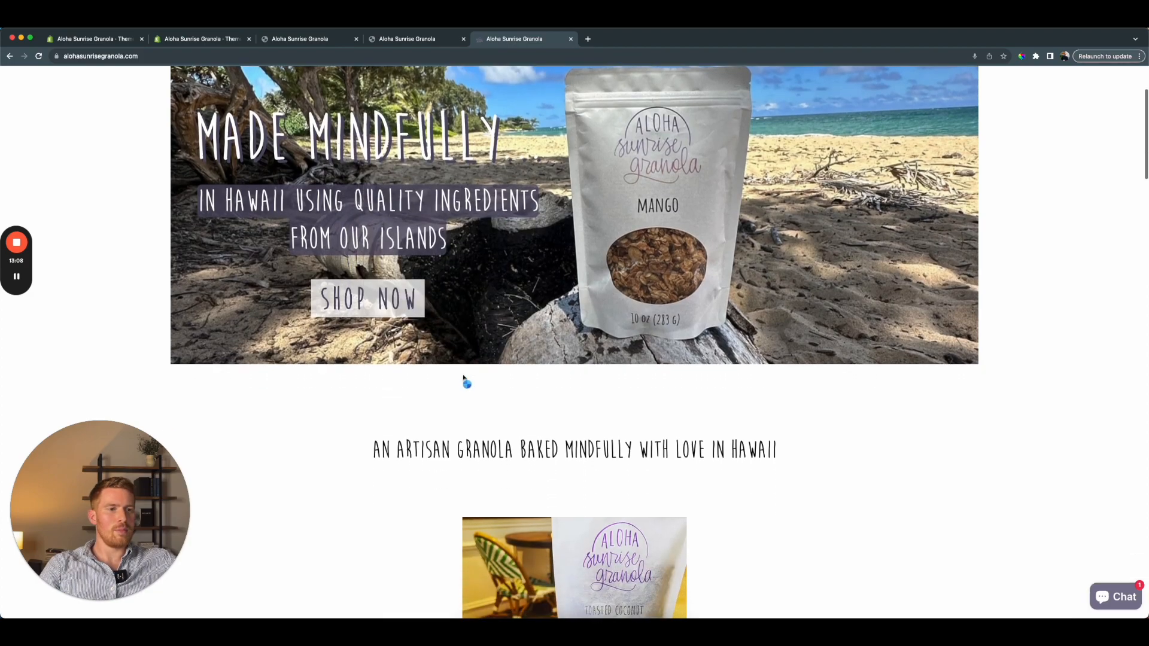
{"action": "scroll", "coordinate": [545, 386], "scroll_direction": "down", "scroll_amount": 20}
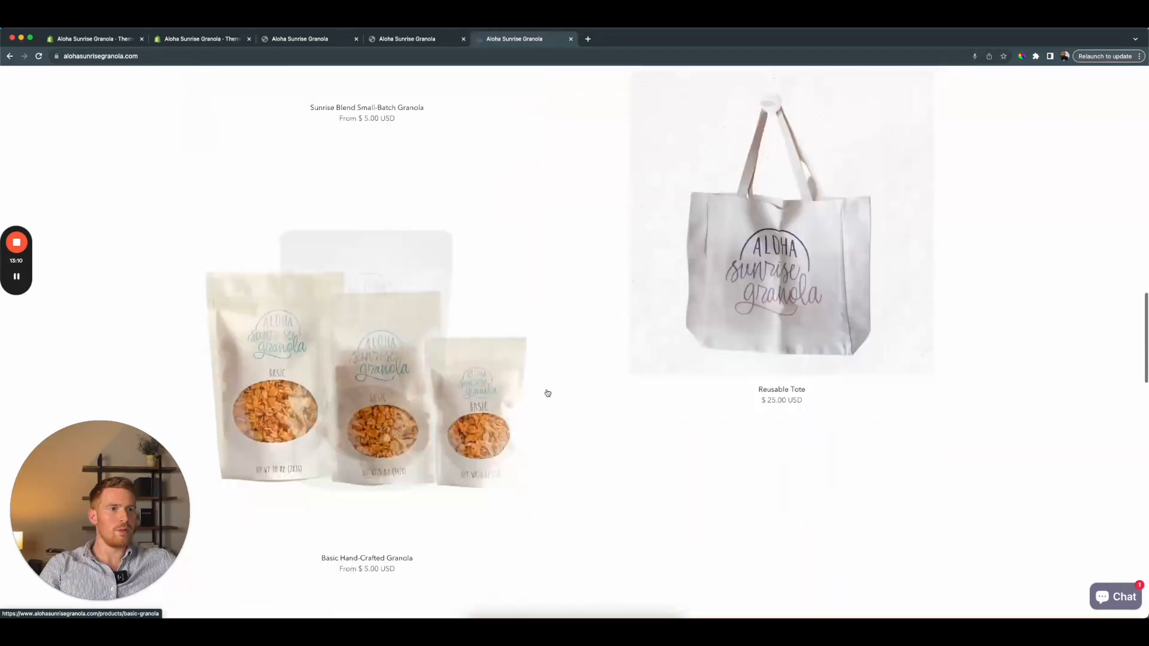
{"action": "scroll", "coordinate": [550, 396], "scroll_direction": "down", "scroll_amount": 2}
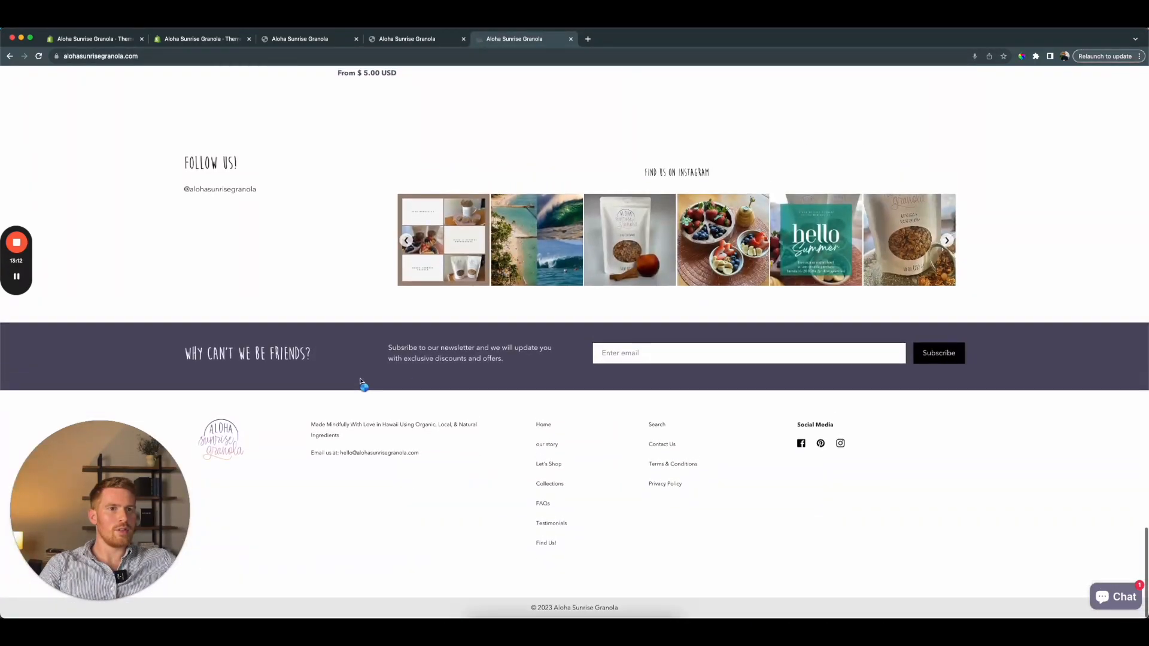
{"action": "left_click", "coordinate": [326, 359]}
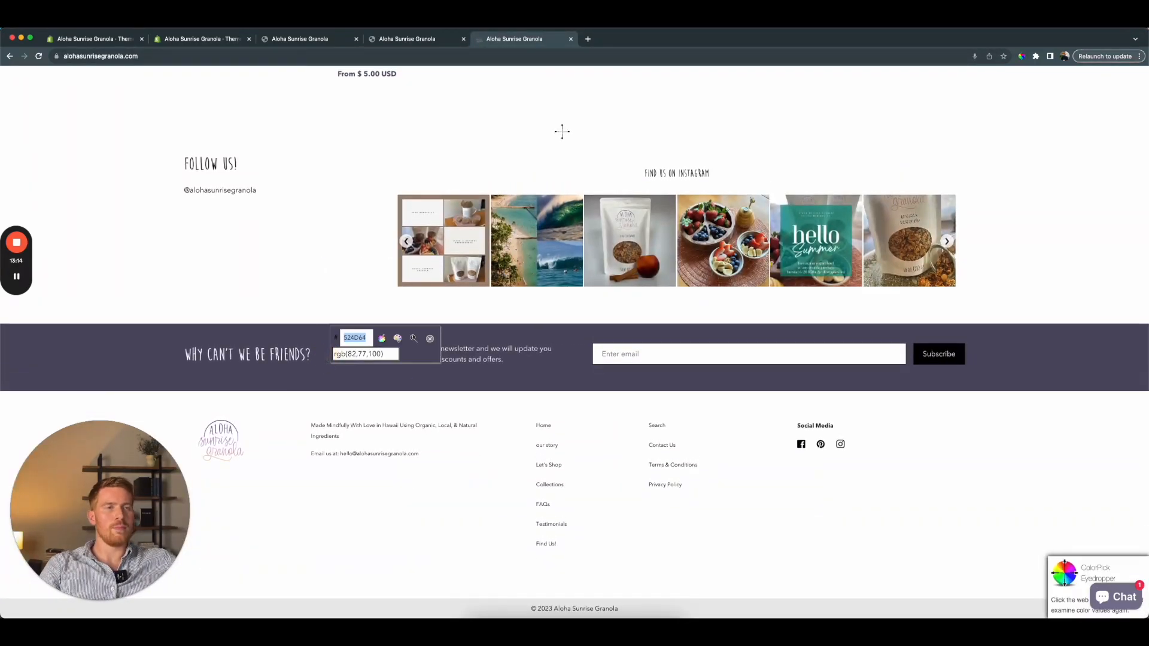
{"action": "left_click", "coordinate": [1020, 56]}
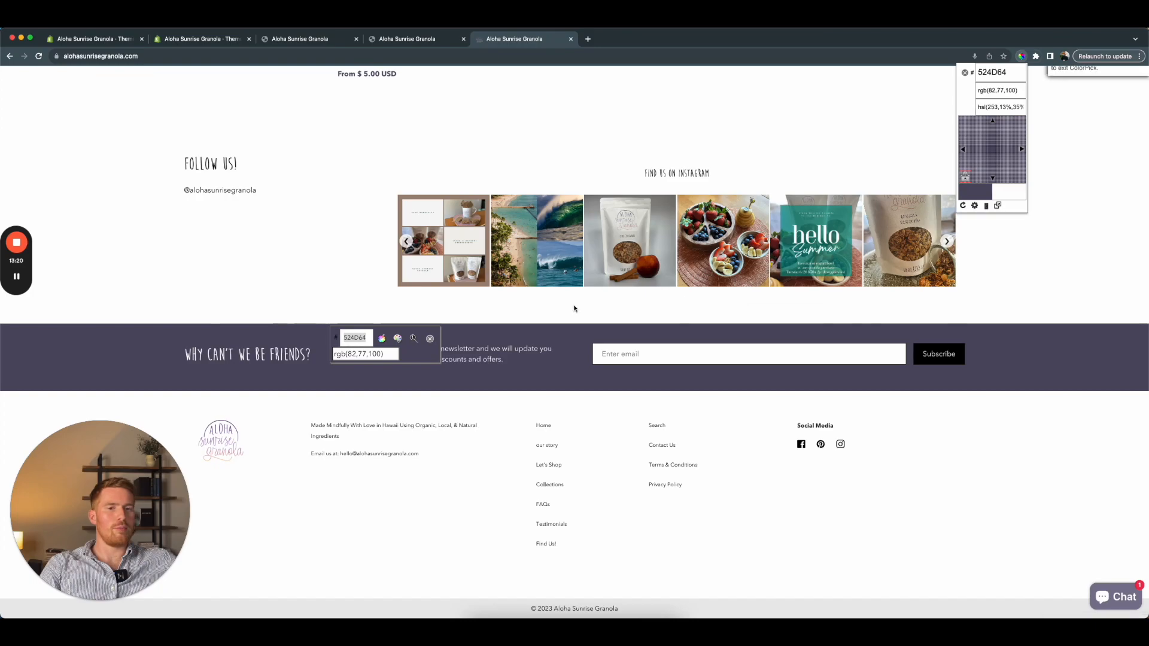
{"action": "left_click", "coordinate": [359, 343]}
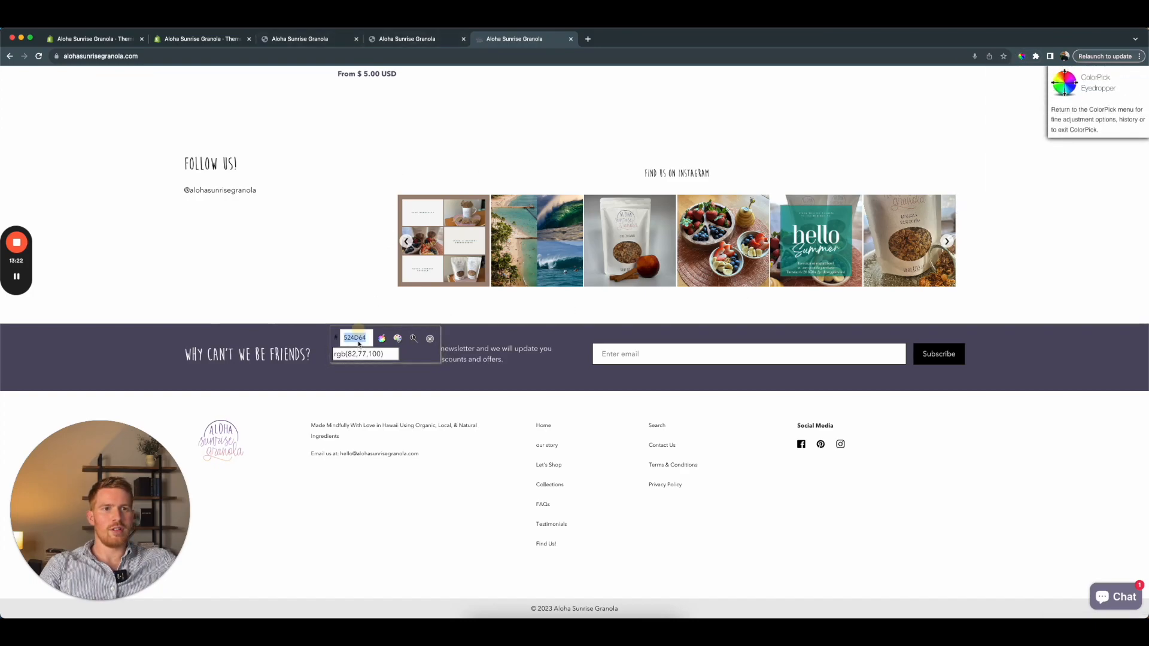
Close the two extra Aloha Sunrise Granola preview tabs, keeping the live storefront and Shopify admin tabs
{"action": "left_click", "coordinate": [405, 39]}
{"action": "left_click", "coordinate": [532, 40]}
{"action": "left_click", "coordinate": [381, 40]}
{"action": "key", "text": "super+w"}
{"action": "left_click", "coordinate": [320, 39]}
{"action": "key", "text": "super+w"}
Open the Effortless Ecom | Dawn theme for customizing and expand its Colors theme settings
{"action": "left_click", "coordinate": [210, 41]}
{"action": "left_click", "coordinate": [812, 268]}
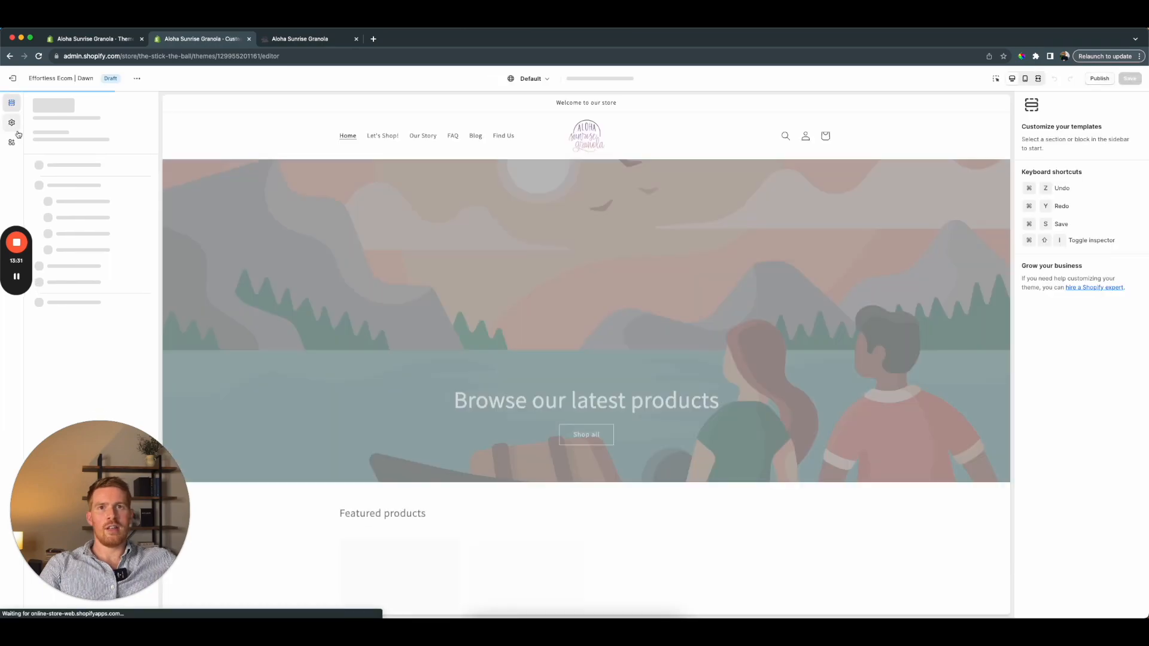
{"action": "left_click", "coordinate": [11, 122]}
{"action": "left_click", "coordinate": [68, 144]}
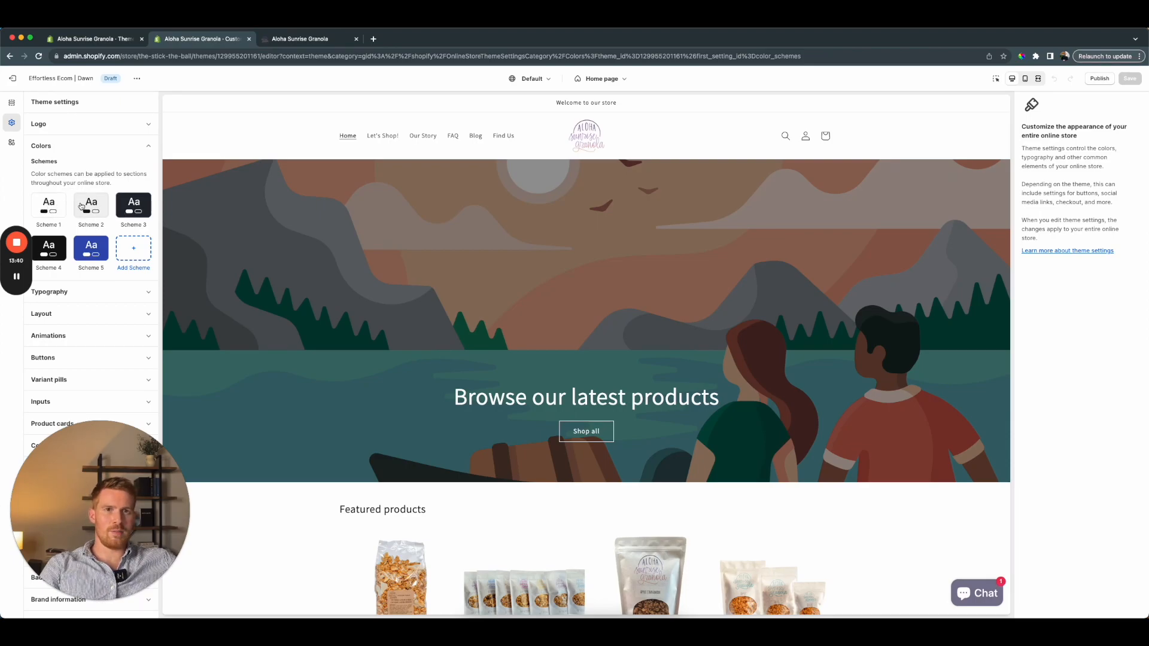
Examine the colors of Scheme 2 and the color scheme options of the Header section
{"action": "left_click", "coordinate": [82, 206]}
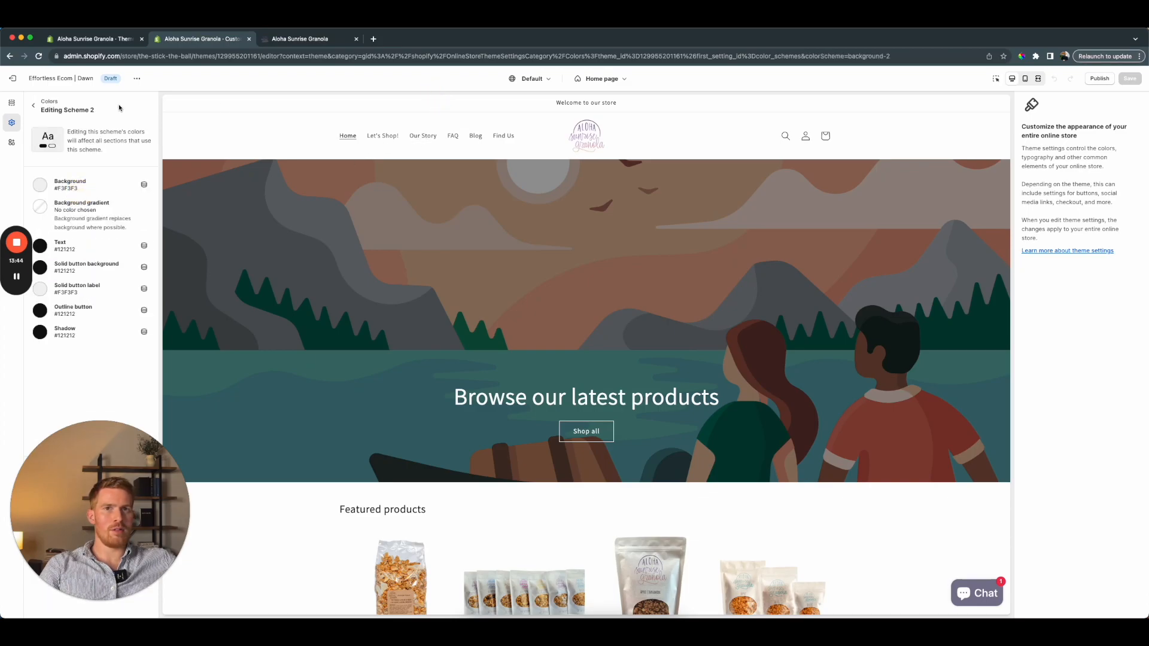
{"action": "left_click", "coordinate": [33, 107]}
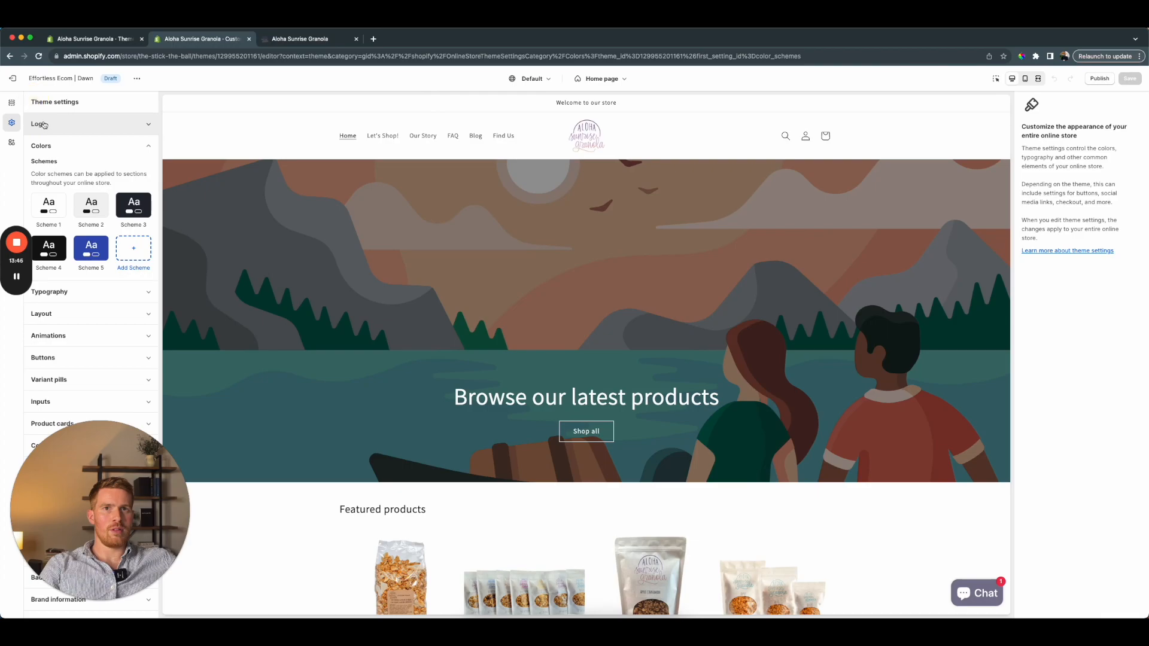
{"action": "left_click", "coordinate": [11, 106]}
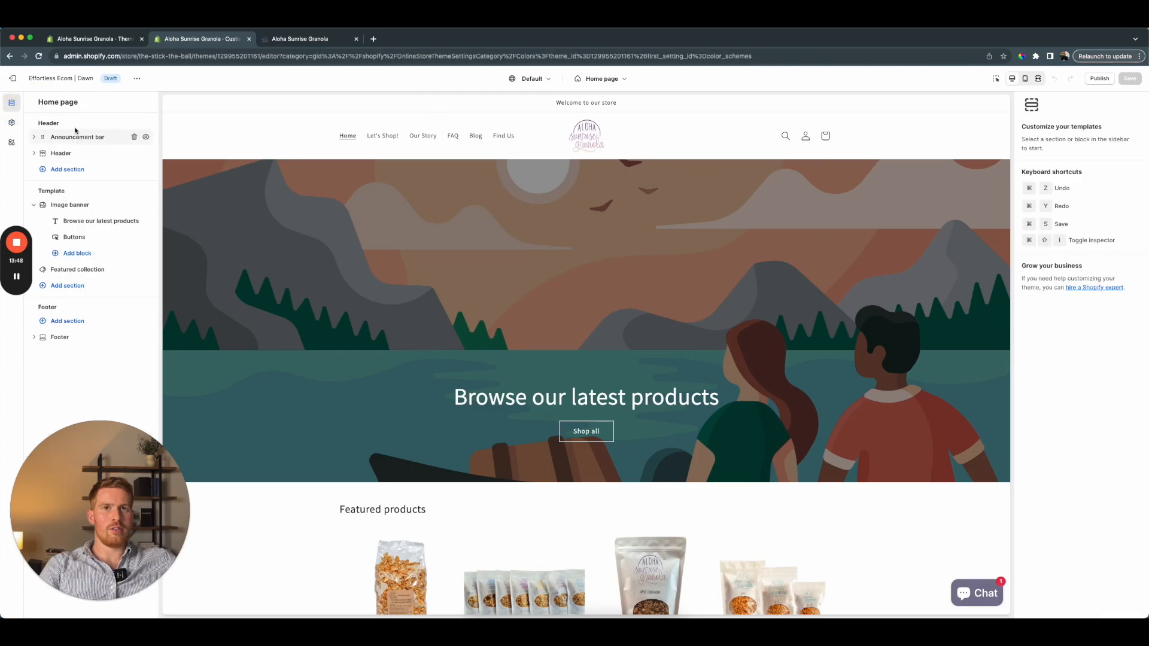
{"action": "left_click", "coordinate": [63, 153]}
{"action": "scroll", "coordinate": [1031, 321], "scroll_direction": "down", "scroll_amount": 5}
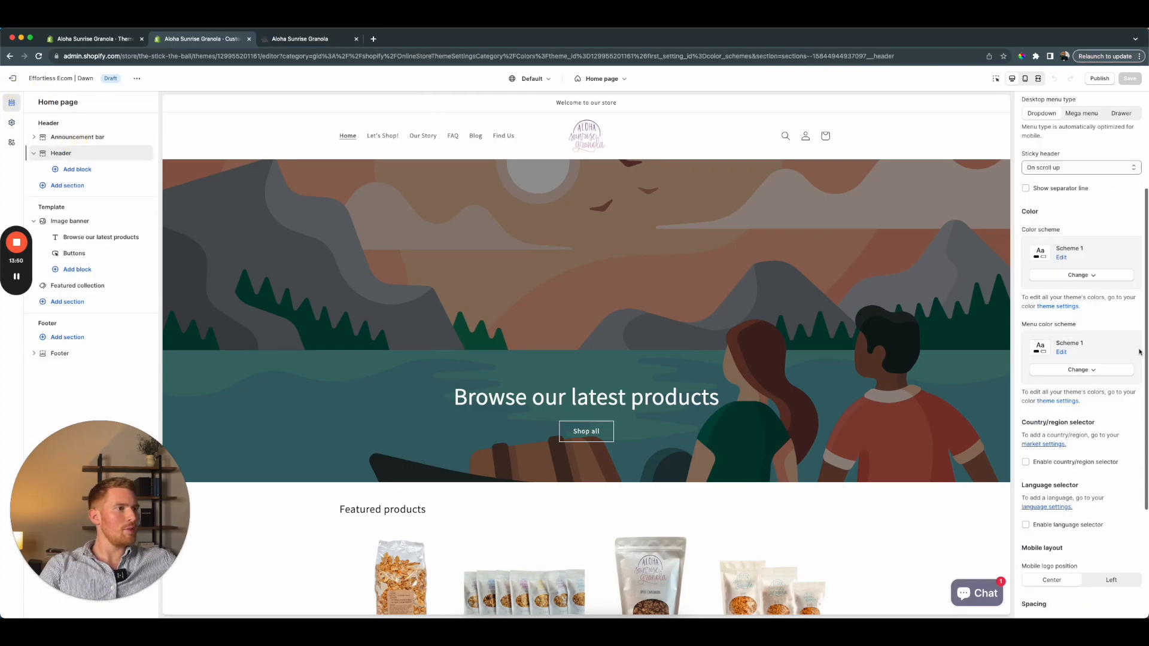
{"action": "scroll", "coordinate": [1032, 321], "scroll_direction": "up", "scroll_amount": 1}
Set the background color of color Scheme 3 to the sampled brand purple #524D64
{"action": "left_click", "coordinate": [14, 123]}
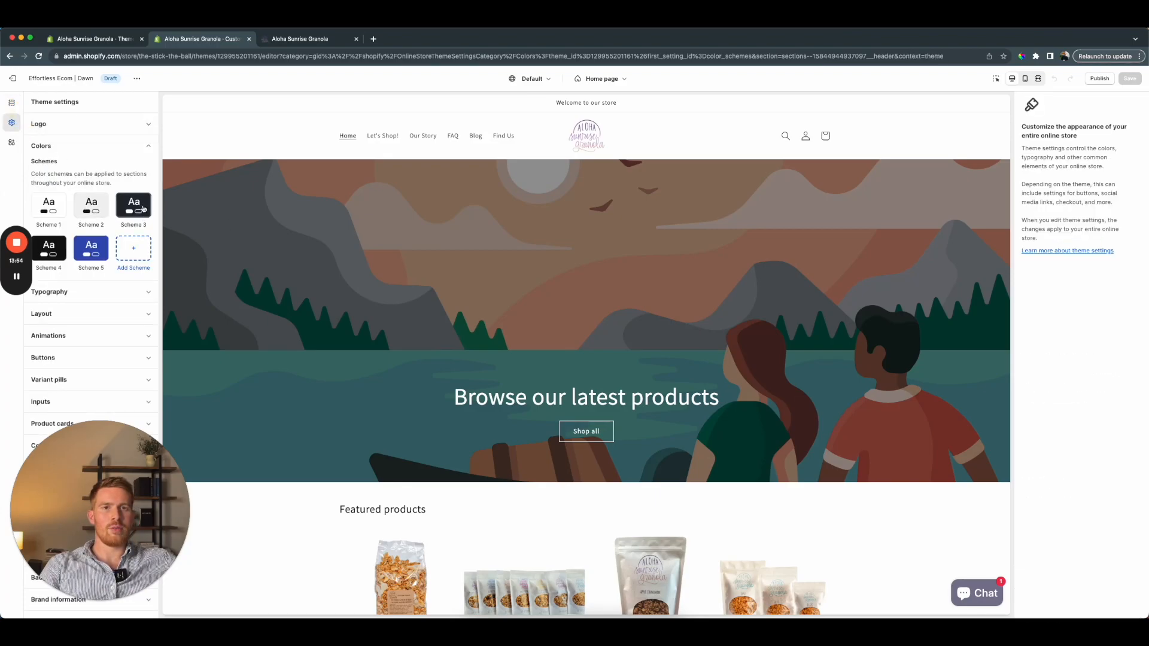
{"action": "left_click", "coordinate": [143, 208]}
{"action": "left_click", "coordinate": [71, 189]}
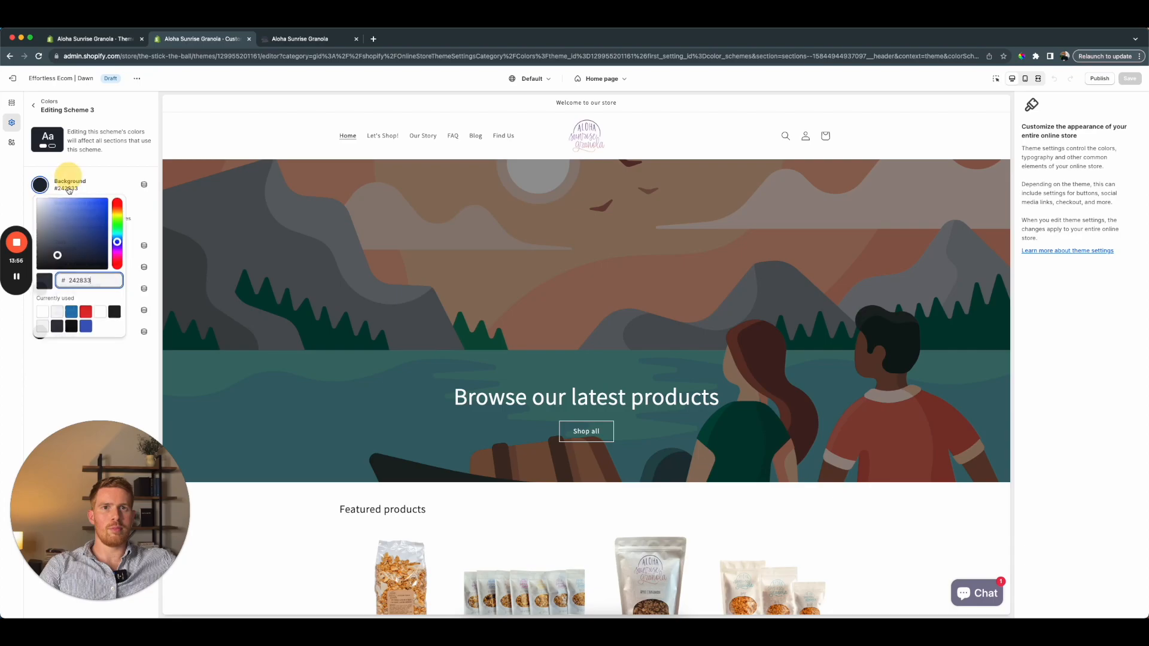
{"action": "double_click", "coordinate": [99, 278]}
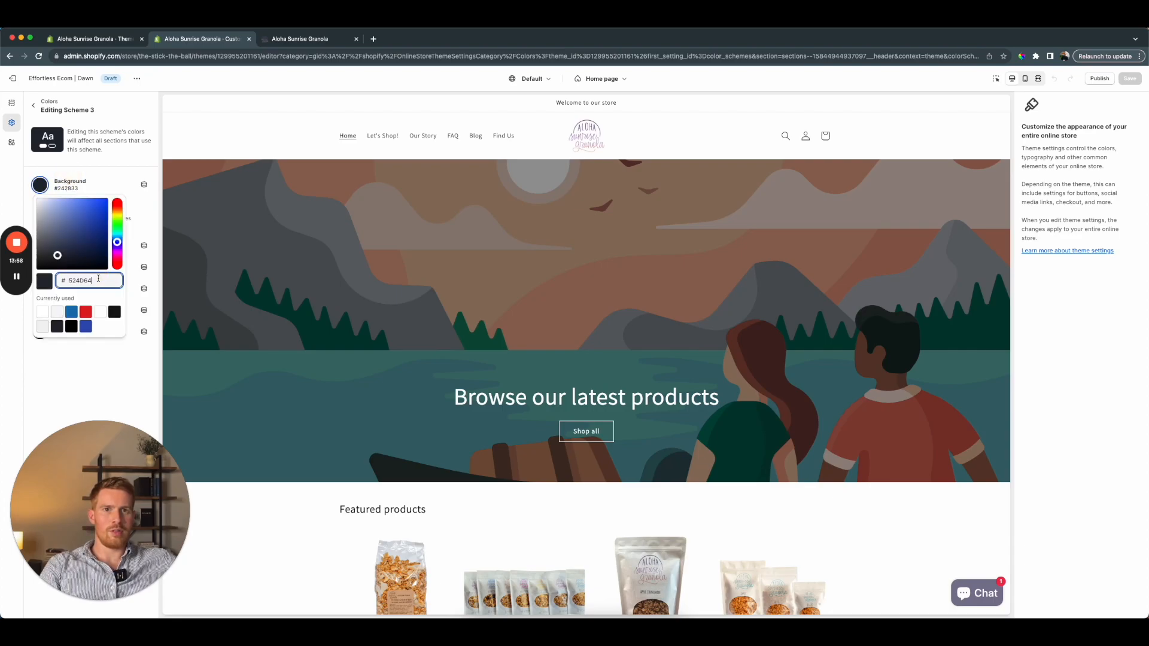
Set Scheme 3's solid button label and shadow colors to white #FFF, save, and return to the home page sections
{"action": "left_click", "coordinate": [69, 370]}
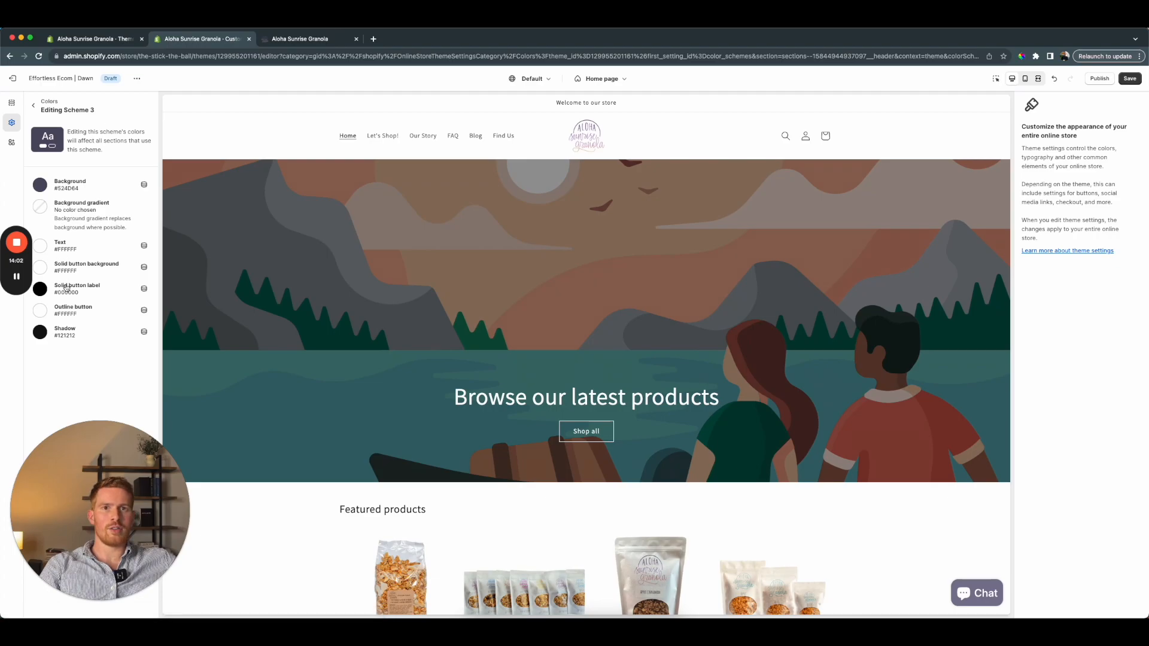
{"action": "left_click", "coordinate": [75, 294]}
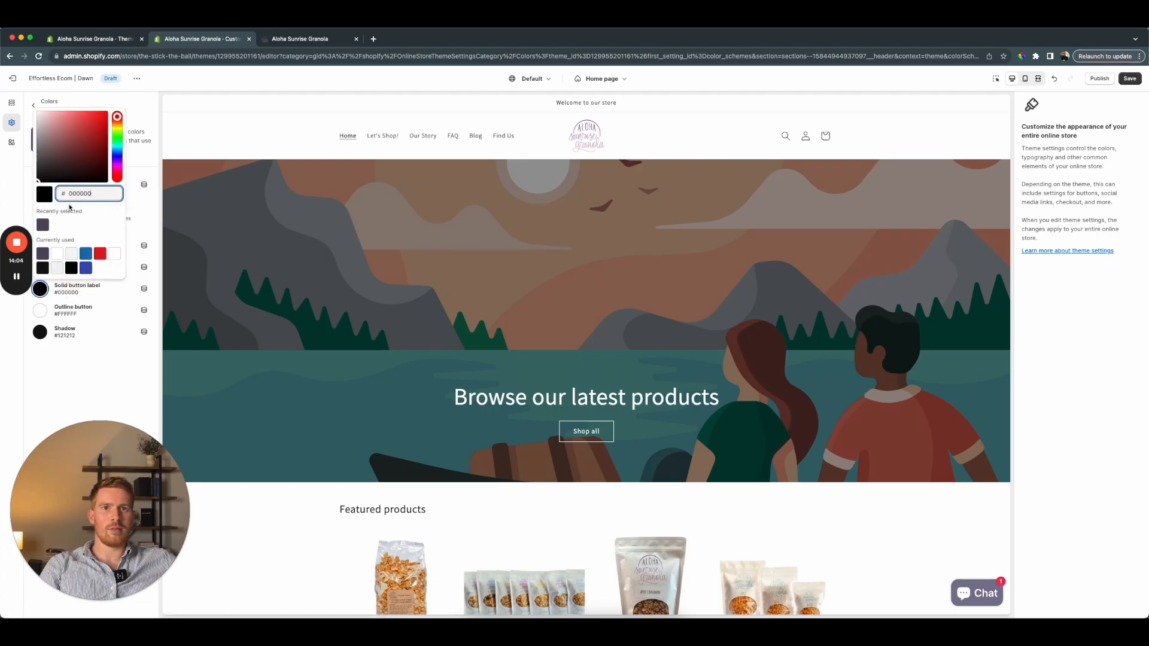
{"action": "left_click", "coordinate": [57, 264]}
{"action": "left_click", "coordinate": [69, 339]}
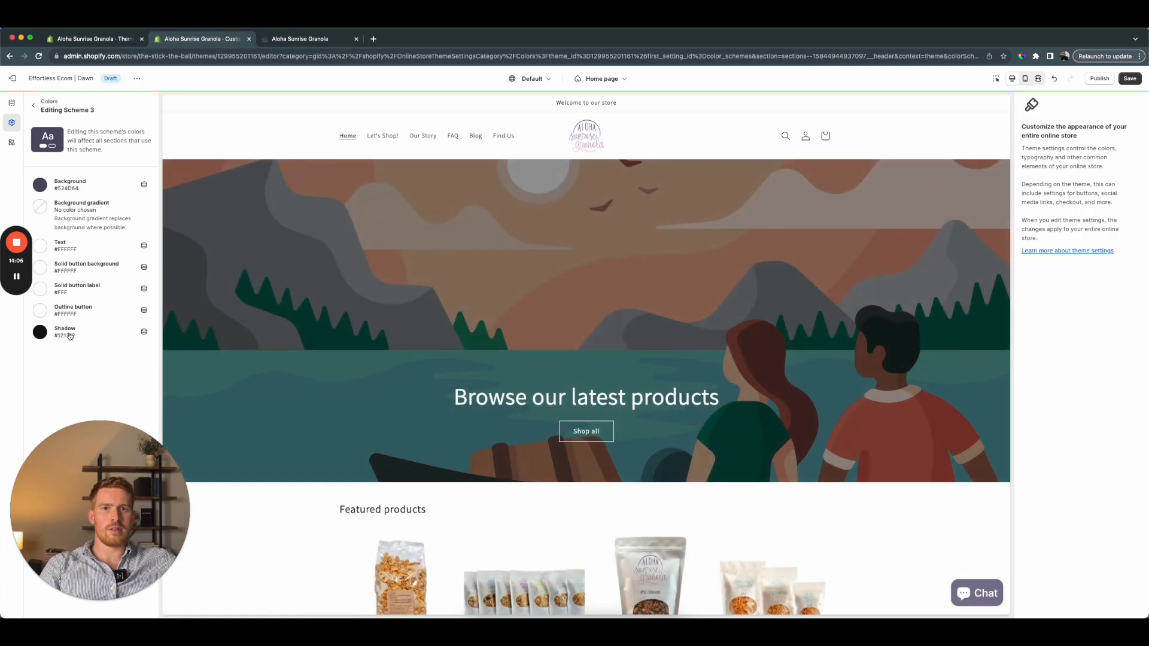
{"action": "left_click", "coordinate": [68, 338]}
{"action": "left_click", "coordinate": [42, 268]}
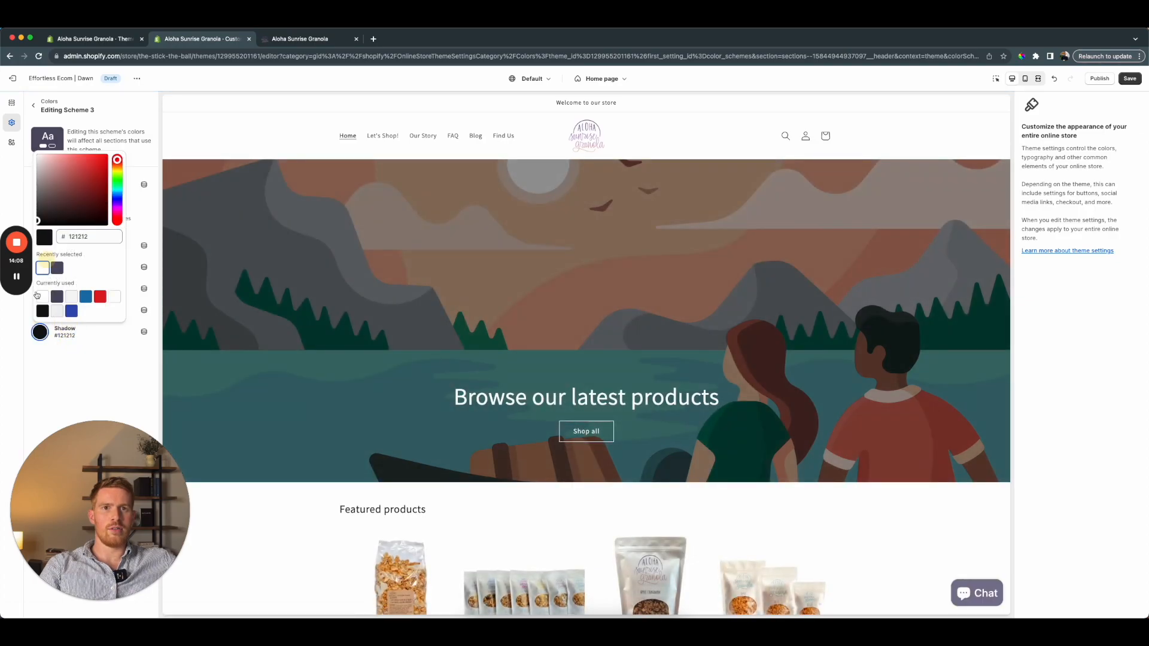
{"action": "left_click", "coordinate": [63, 368]}
{"action": "left_click", "coordinate": [1130, 78]}
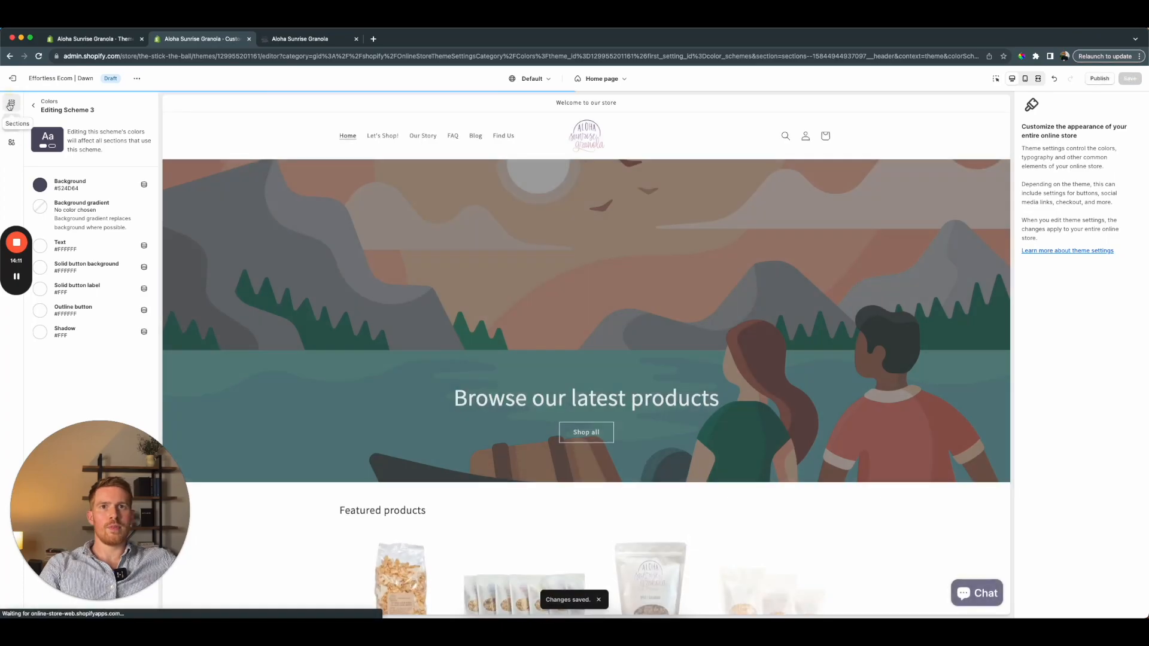
{"action": "left_click", "coordinate": [12, 103]}
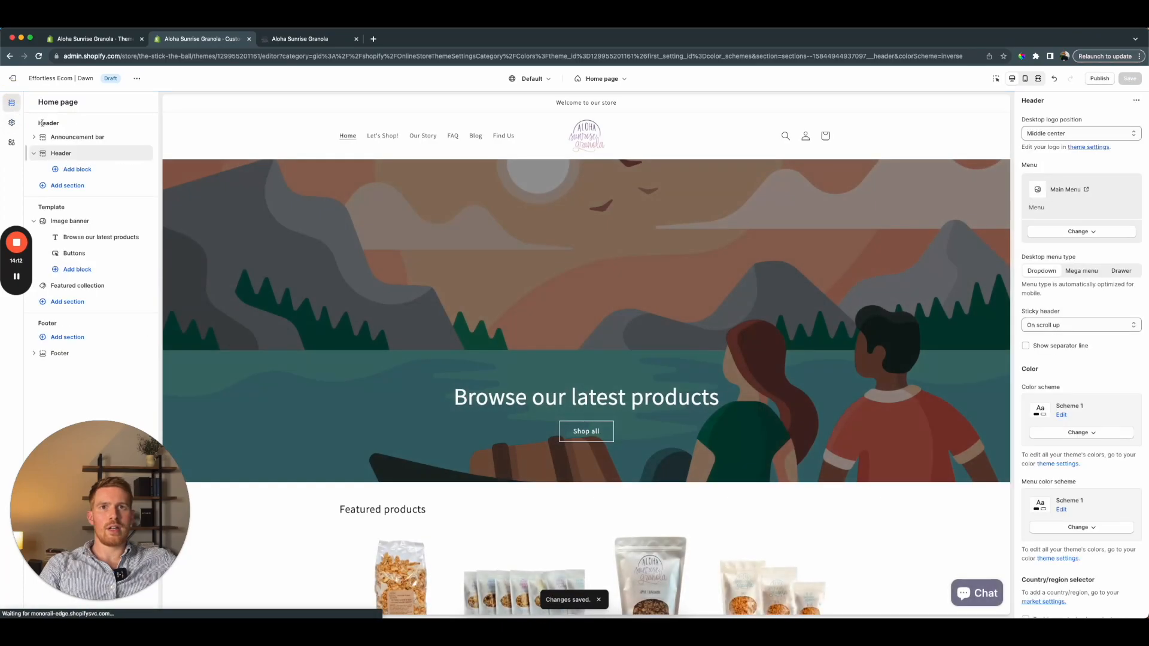
Try Scheme 3 as the Header section's color scheme, and return it to Scheme 1
{"action": "scroll", "coordinate": [1125, 347], "scroll_direction": "down", "scroll_amount": 1}
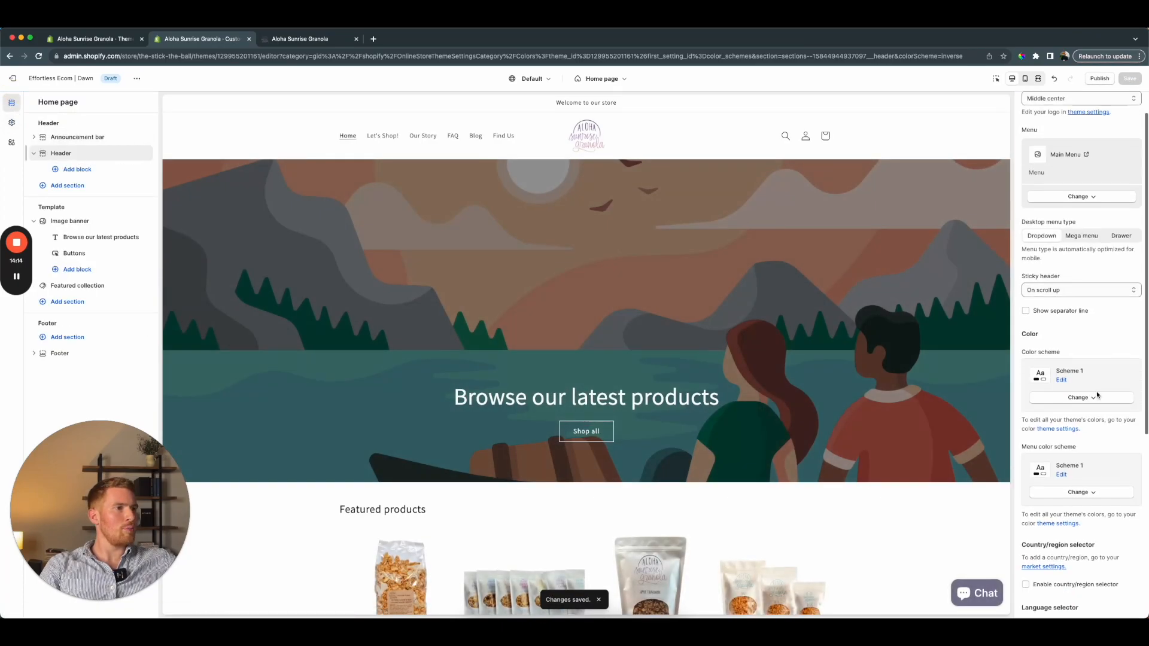
{"action": "left_click", "coordinate": [1077, 397]}
{"action": "left_click", "coordinate": [1071, 482]}
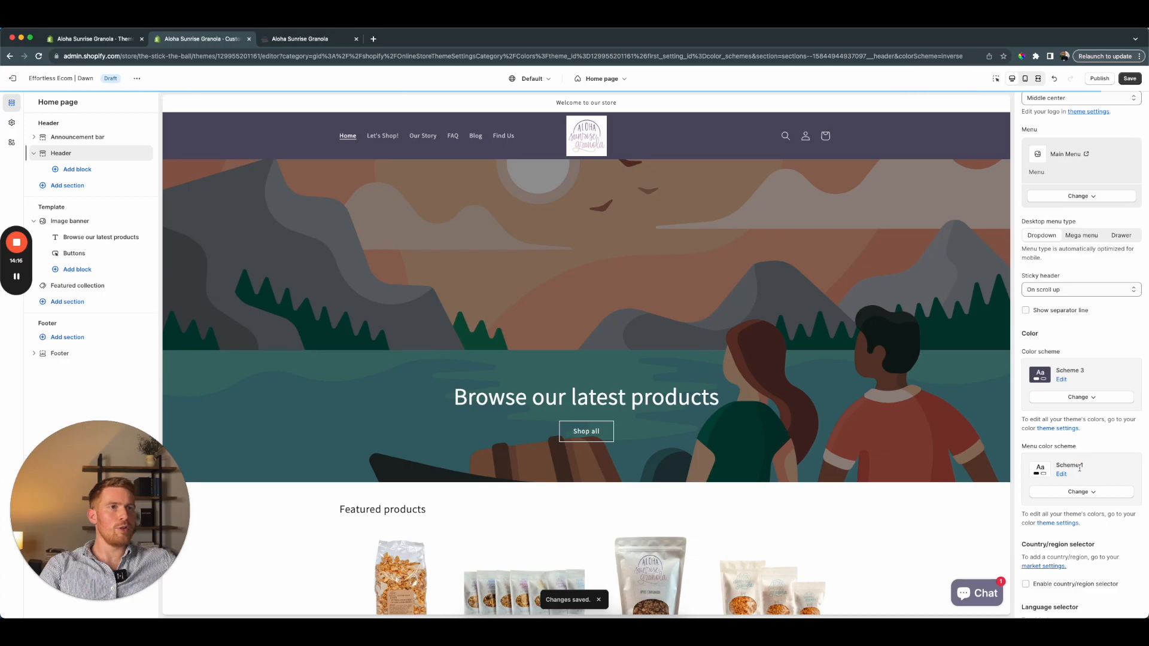
{"action": "left_click", "coordinate": [1077, 396]}
{"action": "left_click", "coordinate": [1084, 425]}
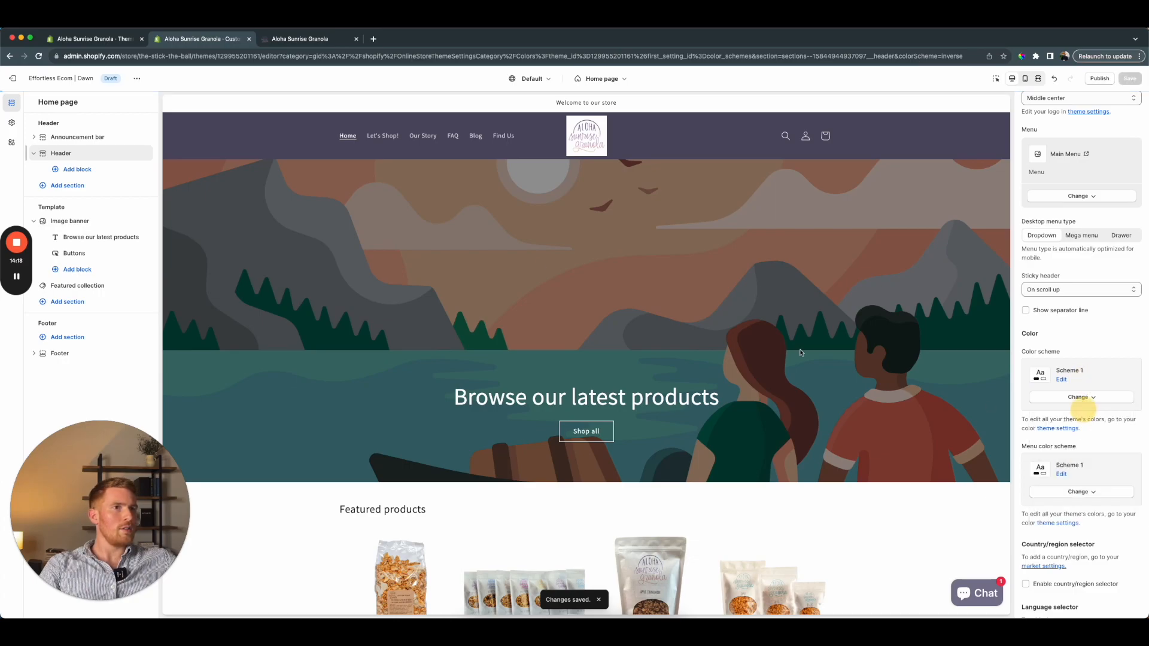
Set the Announcement bar's color scheme to Scheme 3 and save the theme
{"action": "left_click", "coordinate": [77, 137]}
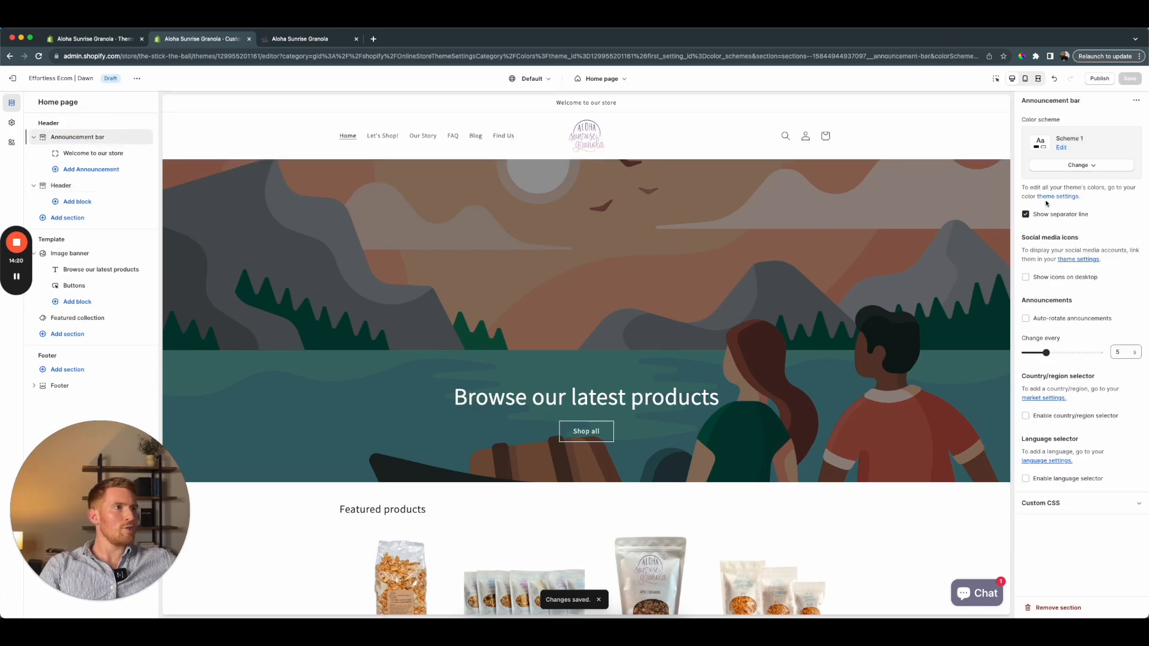
{"action": "left_click", "coordinate": [1077, 165]}
{"action": "left_click", "coordinate": [1074, 249]}
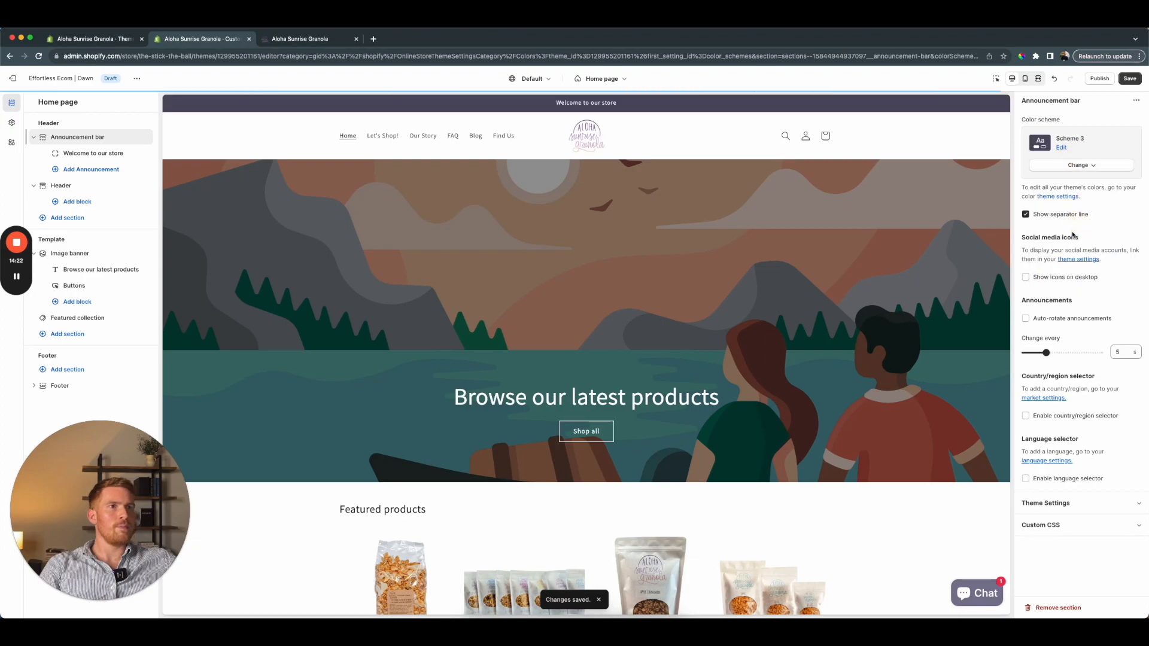
{"action": "left_click", "coordinate": [1131, 78]}
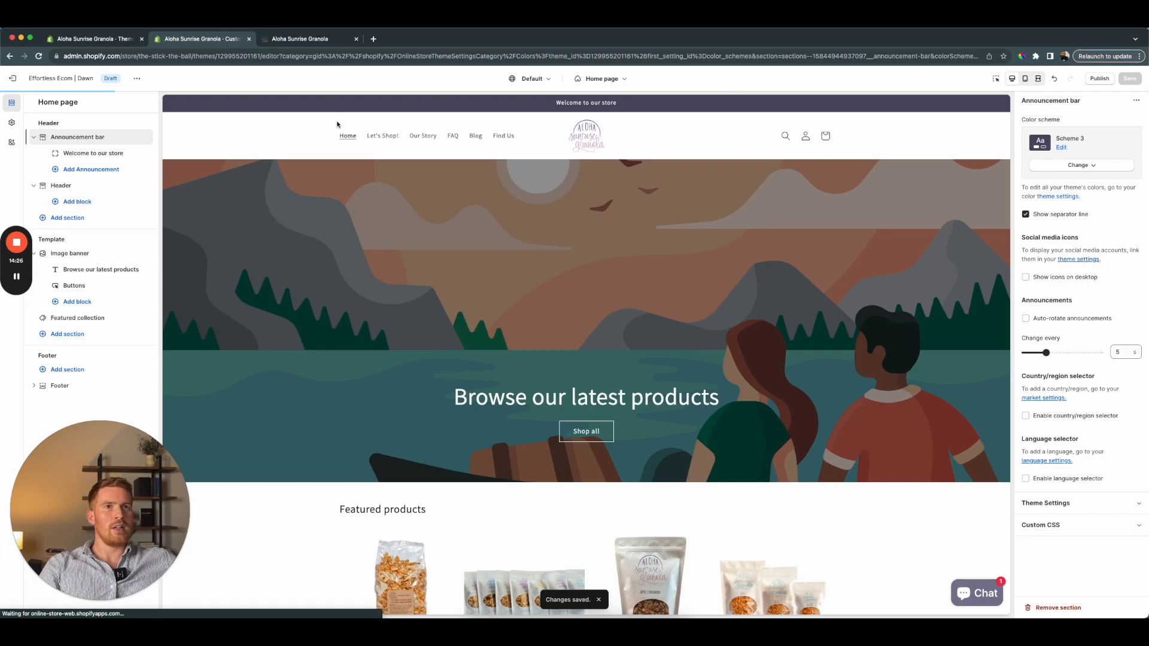
Review the home page preview from the announcement bar down to the featured products and email signup
{"action": "scroll", "coordinate": [278, 128], "scroll_direction": "down", "scroll_amount": 3}
{"action": "scroll", "coordinate": [278, 132], "scroll_direction": "down", "scroll_amount": 3}
{"action": "scroll", "coordinate": [279, 145], "scroll_direction": "down", "scroll_amount": 1}
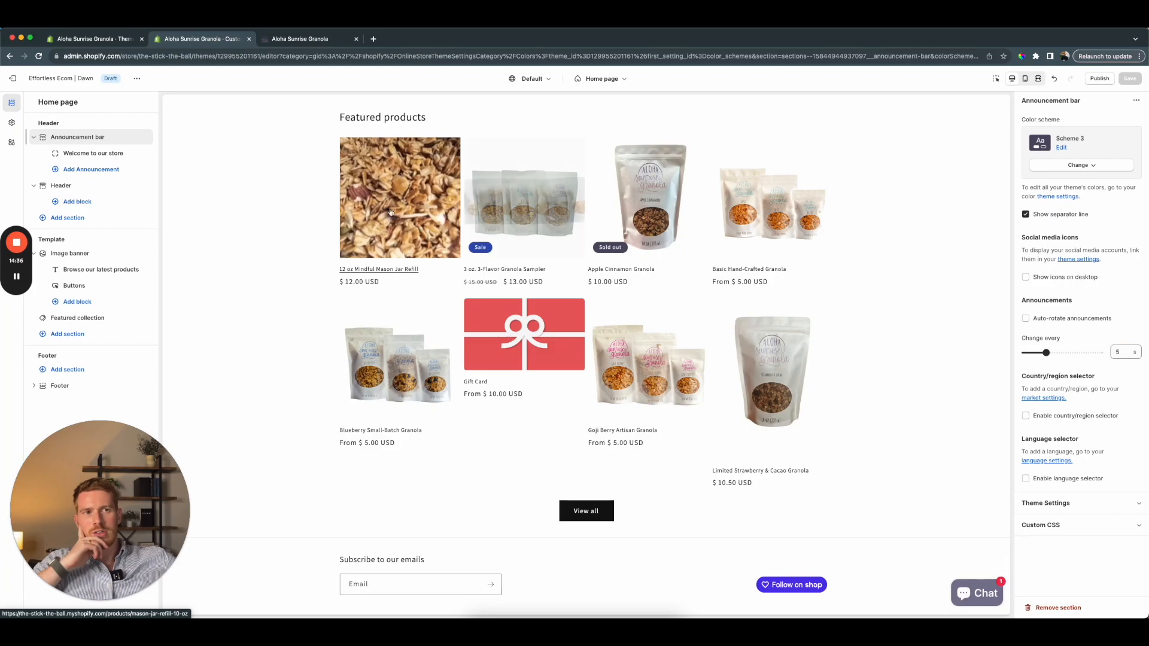
{"action": "scroll", "coordinate": [336, 226], "scroll_direction": "up", "scroll_amount": 5}
{"action": "scroll", "coordinate": [337, 230], "scroll_direction": "up", "scroll_amount": 2}
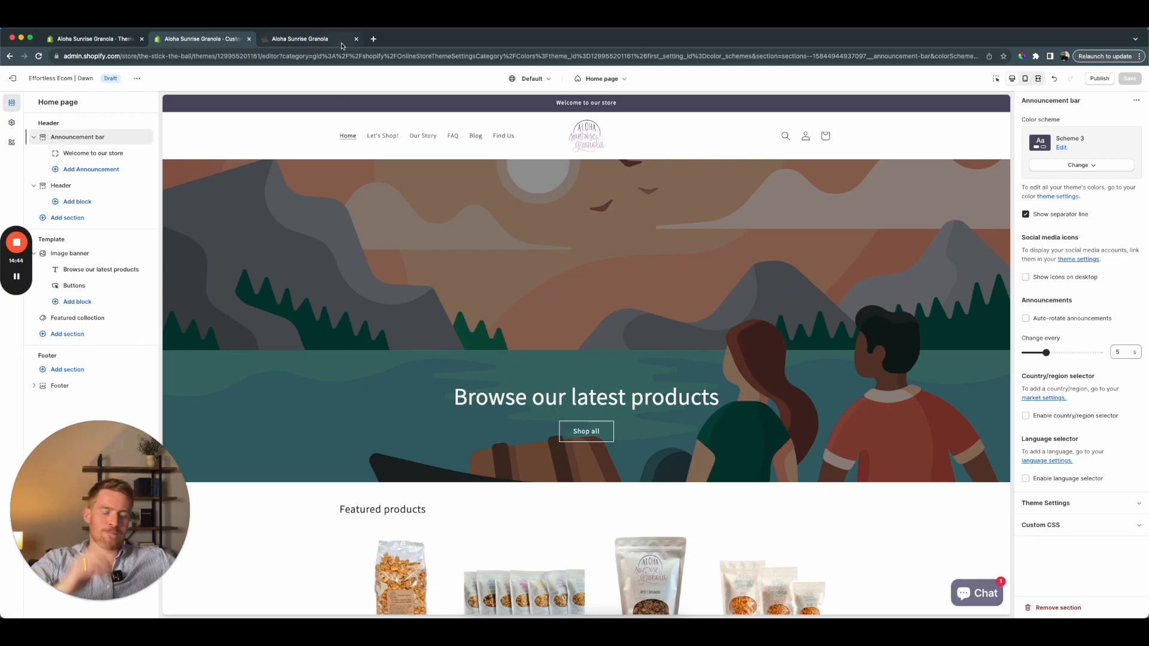
Open the Coolors website in a new tab and start its palette generator
{"action": "key", "text": "super+t"}
{"action": "type", "text": "coolors"}
{"action": "key", "text": "Return"}
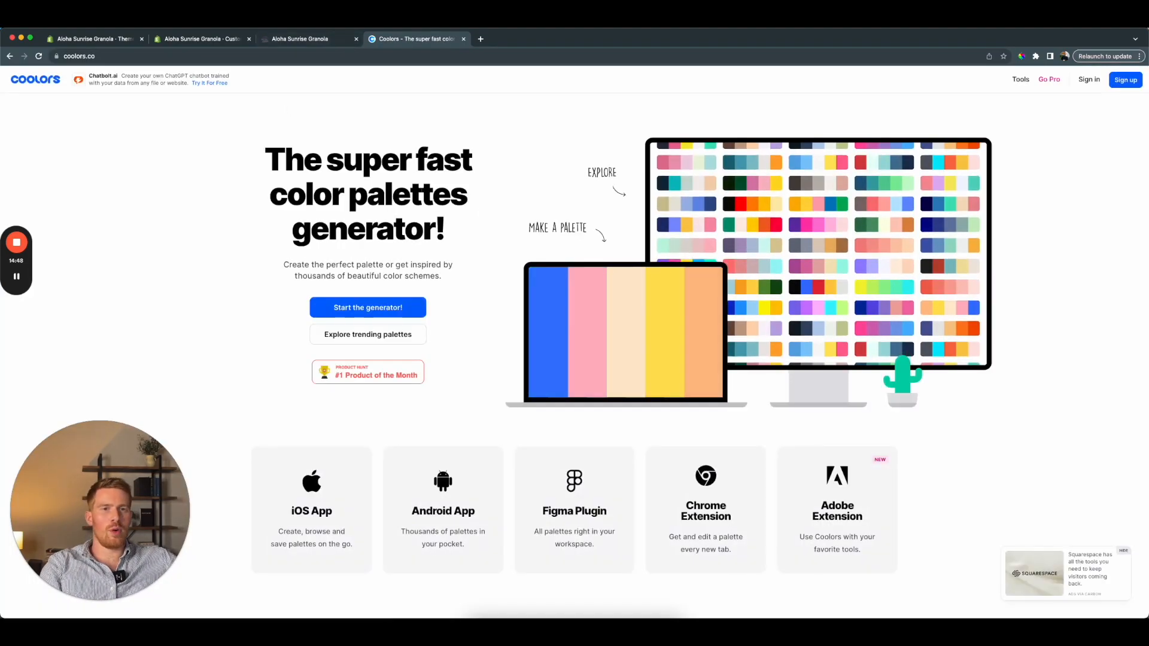
{"action": "left_click", "coordinate": [371, 307]}
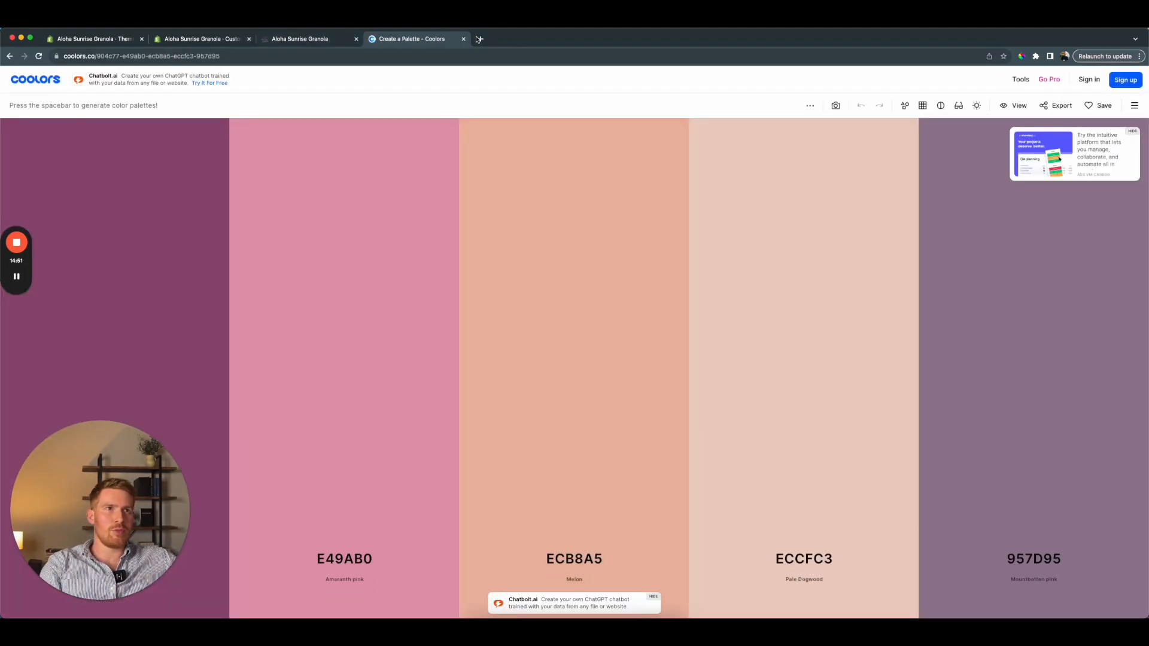
Search Google Images for "hawaii" in a new tab and open the Visit The USA ocean sunset photo
{"action": "left_click", "coordinate": [478, 39]}
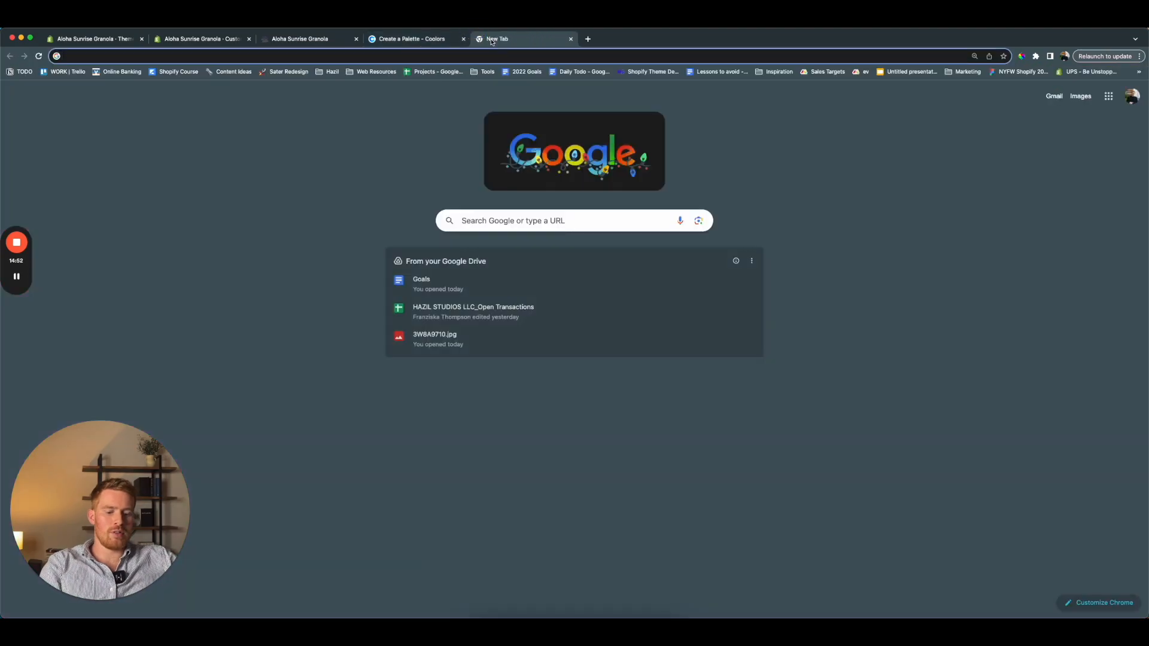
{"action": "type", "text": "images.google.com"}
{"action": "key", "text": "Return"}
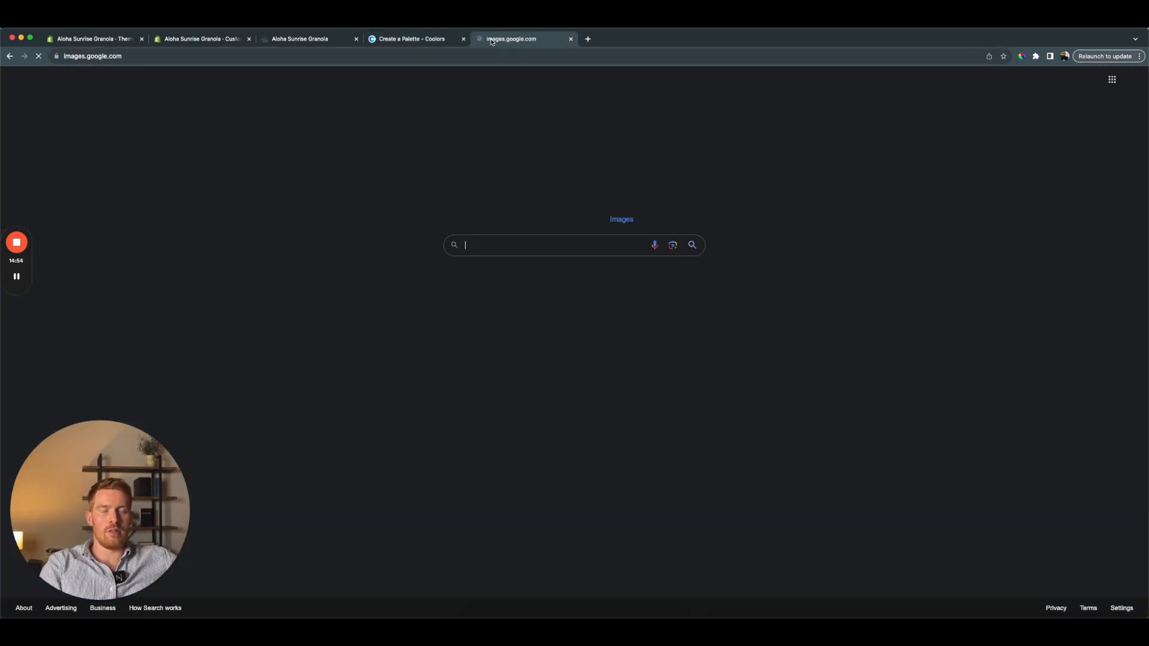
{"action": "type", "text": "hawaii"}
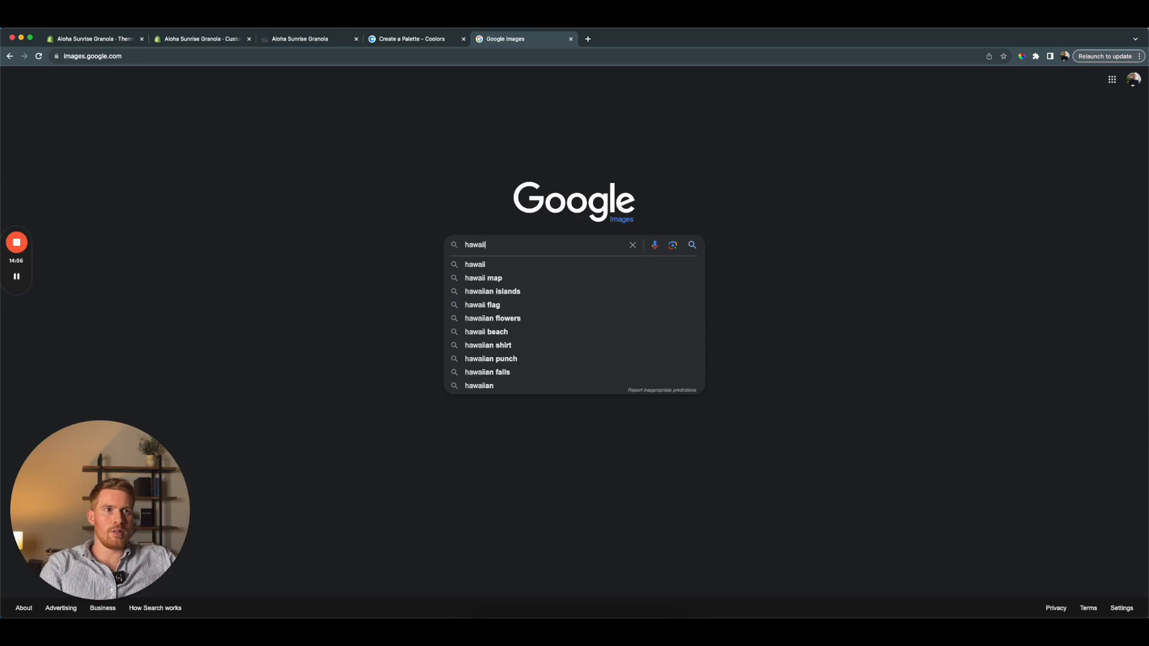
{"action": "key", "text": "Return"}
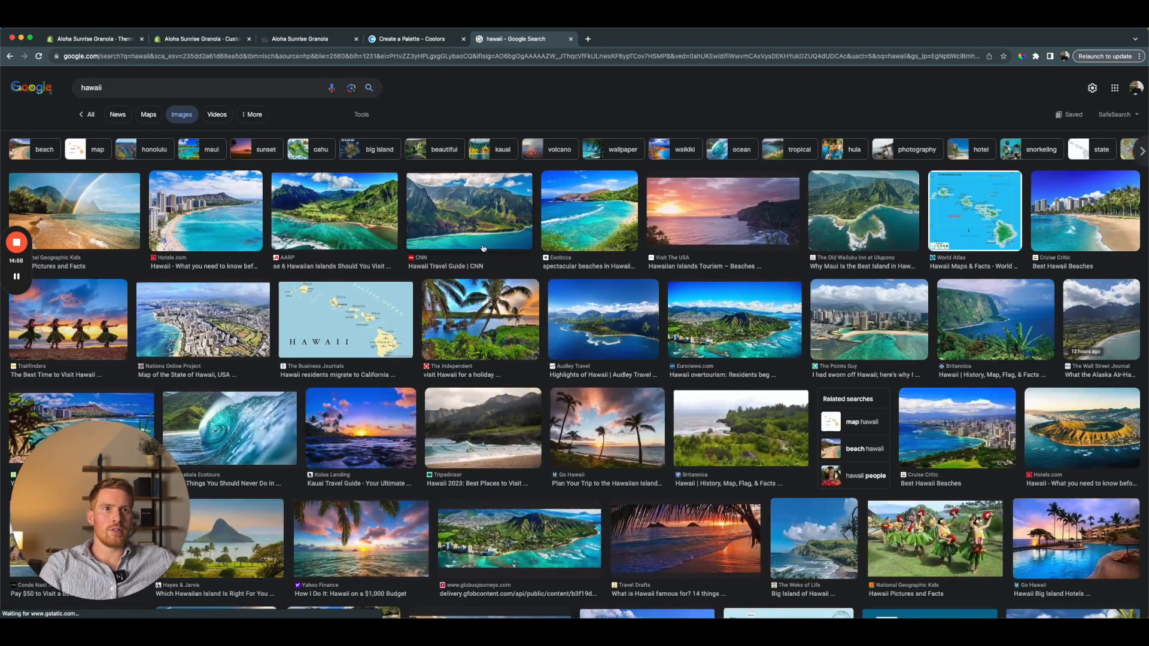
{"action": "left_click", "coordinate": [708, 211]}
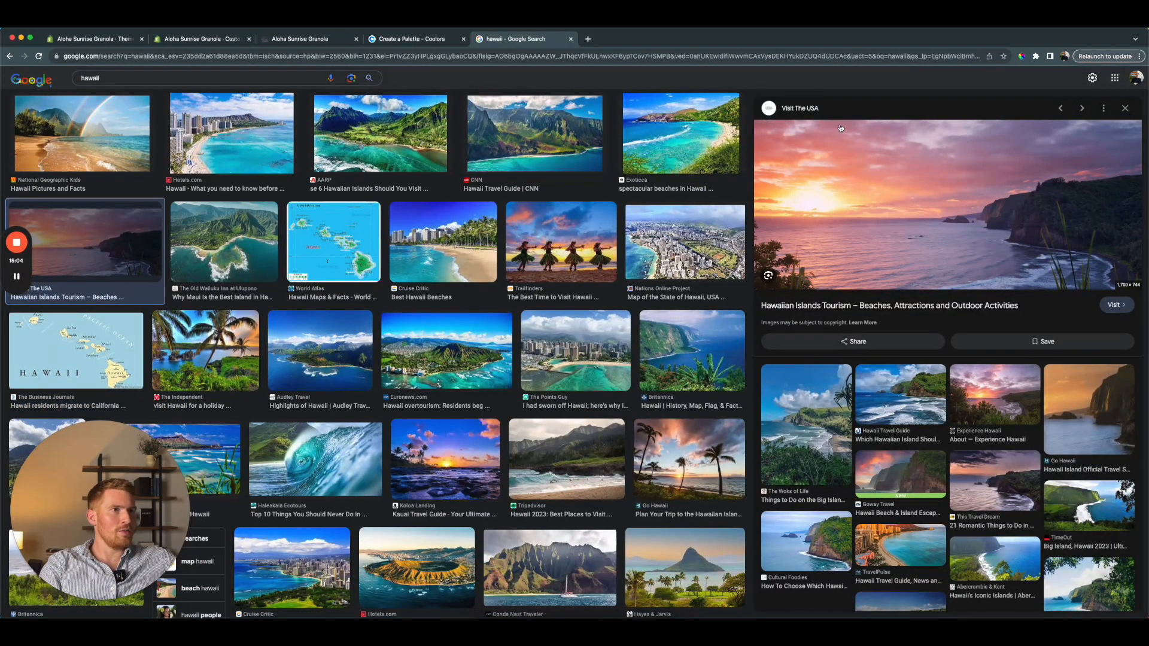
Sample the golden yellow FDDA96 from the sunset photo's sky, enter it as the fourth Coolors palette color, and lock it
{"action": "left_click", "coordinate": [1022, 56]}
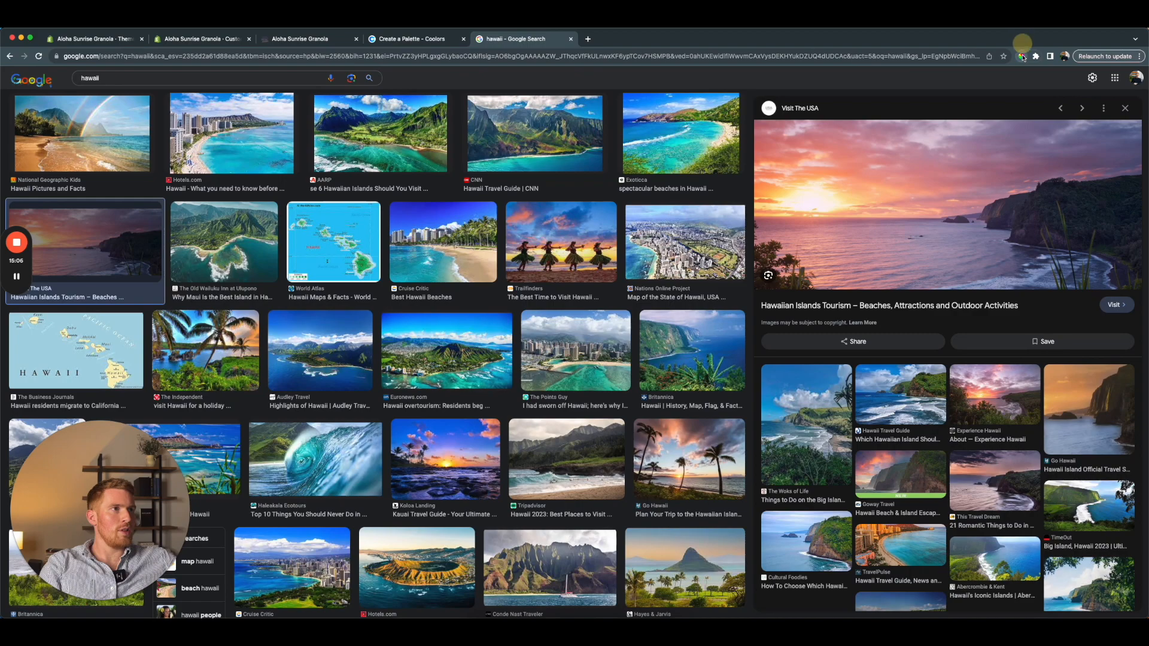
{"action": "left_click", "coordinate": [841, 194]}
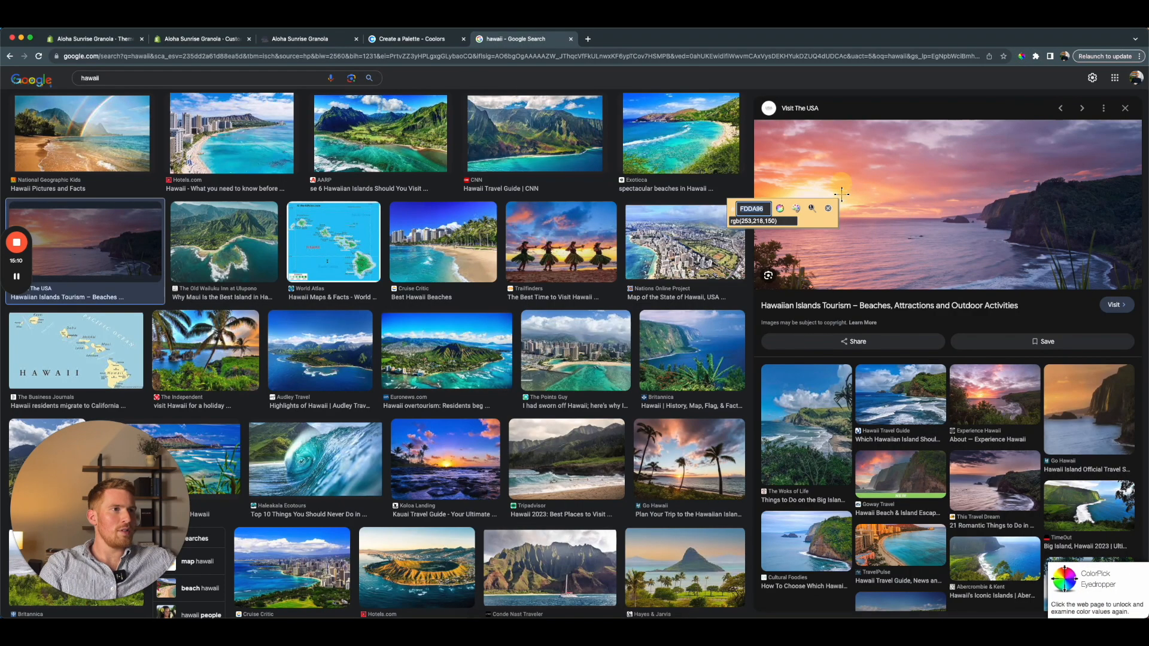
{"action": "left_click", "coordinate": [305, 41]}
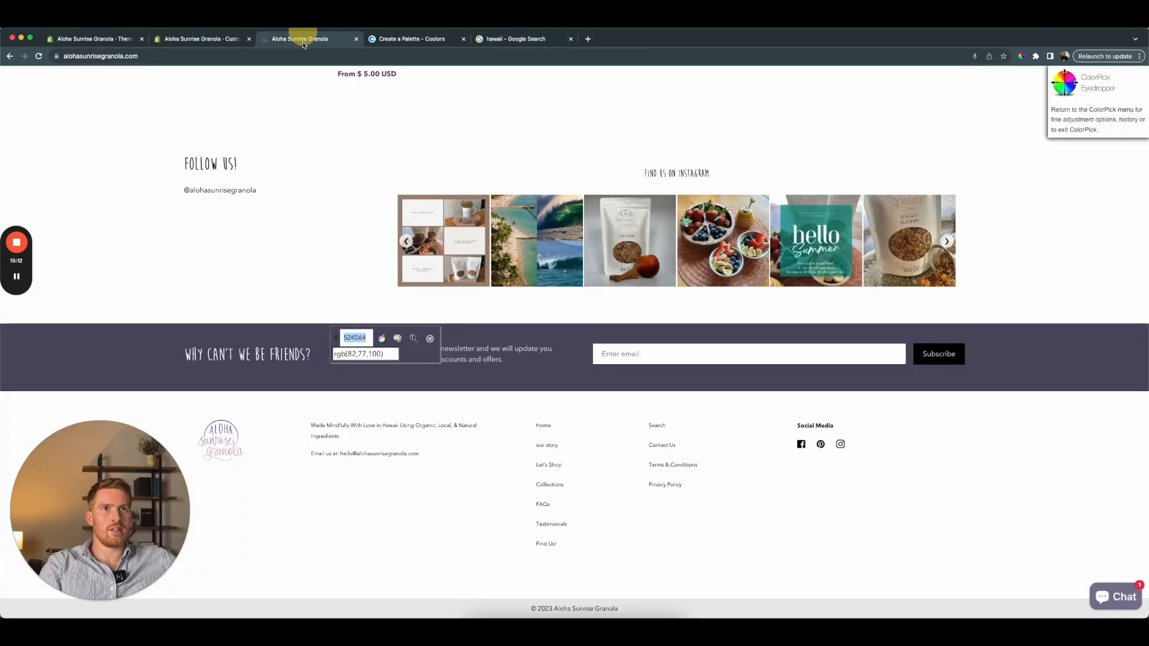
{"action": "left_click", "coordinate": [415, 39]}
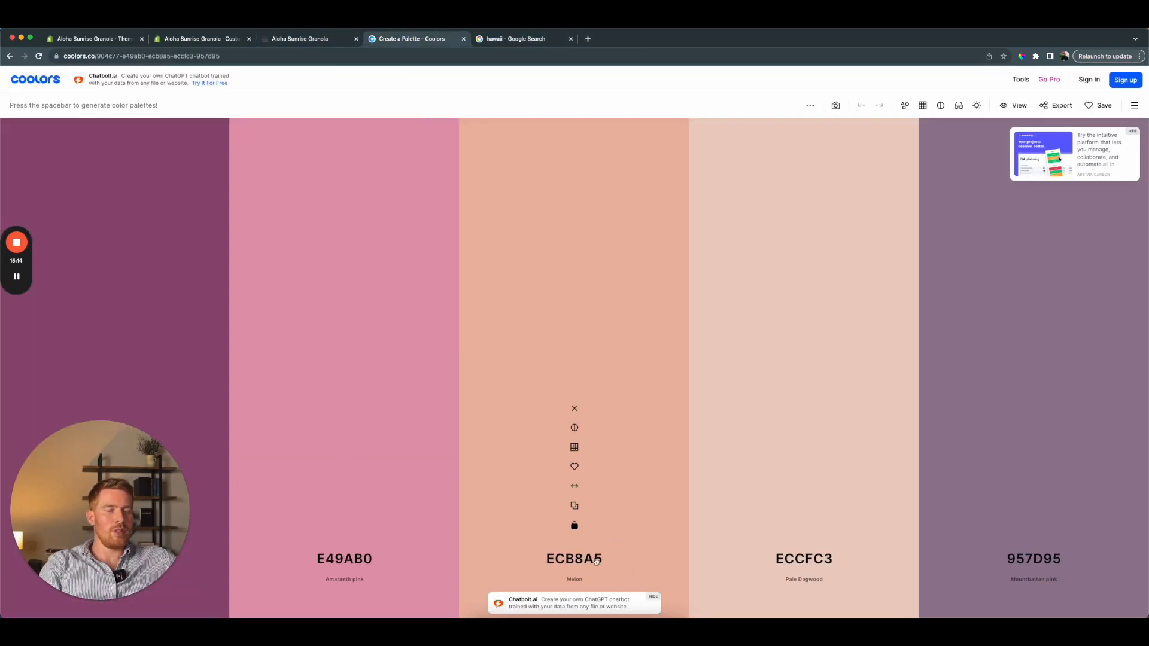
{"action": "left_click", "coordinate": [574, 558]}
{"action": "left_click", "coordinate": [803, 559]}
{"action": "type", "text": "FDDA96"}
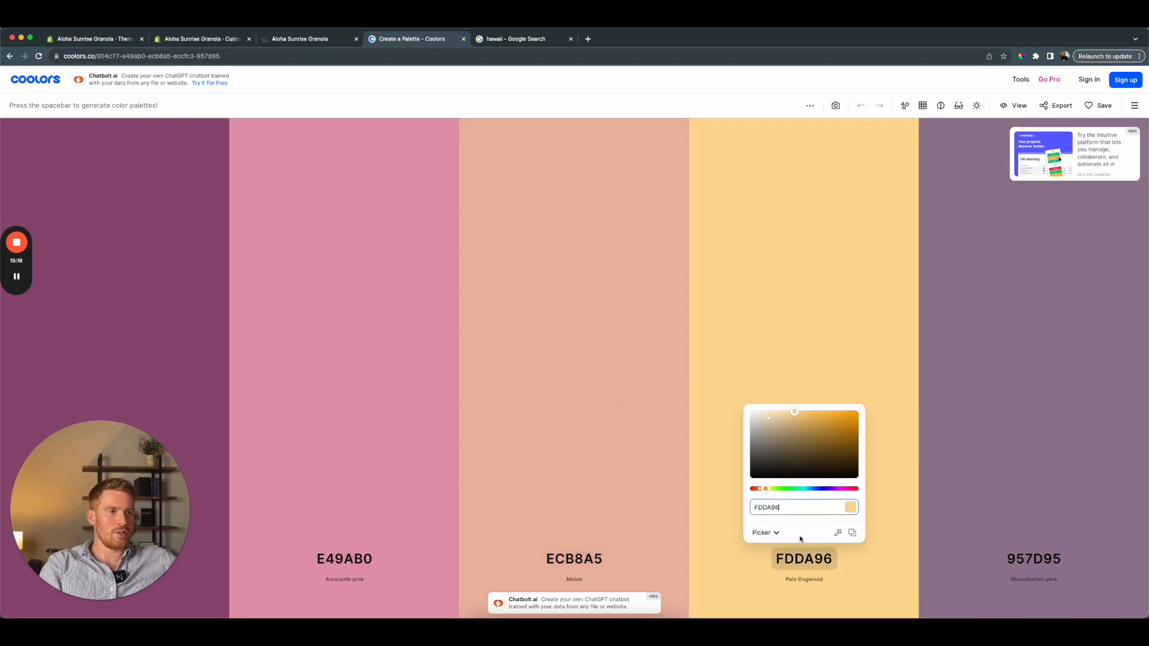
{"action": "left_click", "coordinate": [736, 577]}
{"action": "left_click", "coordinate": [736, 577]}
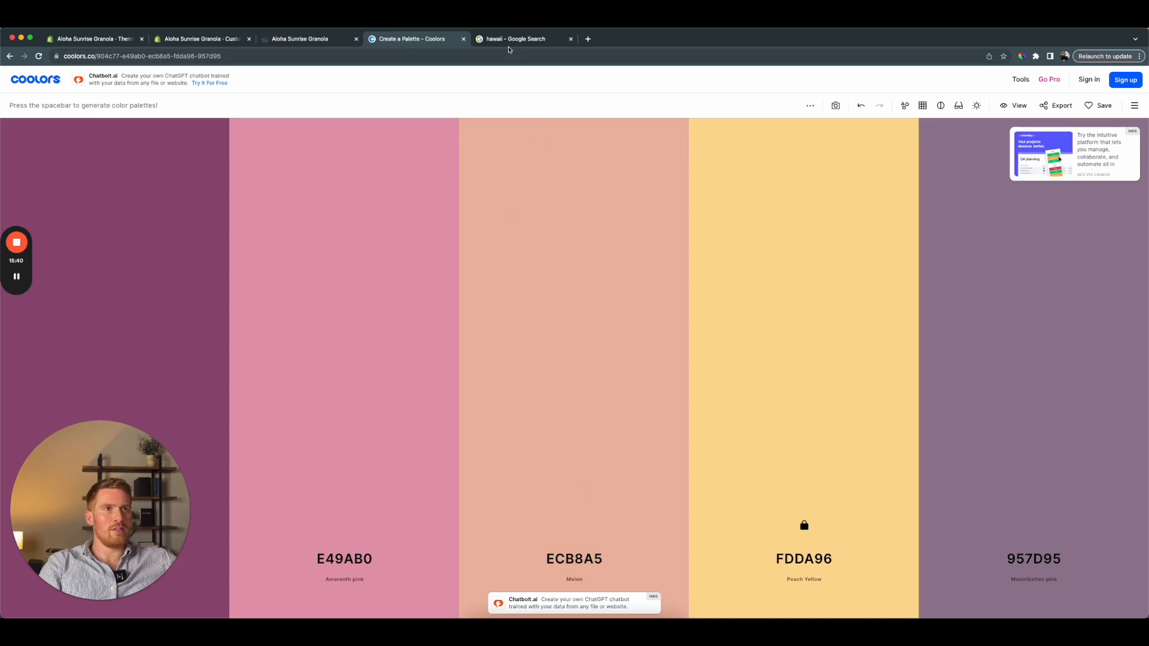
Search Google for "granola images" in a new tab, and open the Cookie and Kate Healthy Granola picture from the image results
{"action": "left_click", "coordinate": [510, 39]}
{"action": "left_click", "coordinate": [587, 38]}
{"action": "type", "text": "garnola"}
{"action": "key", "text": "super+BackSpace"}
{"action": "type", "text": "granola images"}
{"action": "key", "text": "Return"}
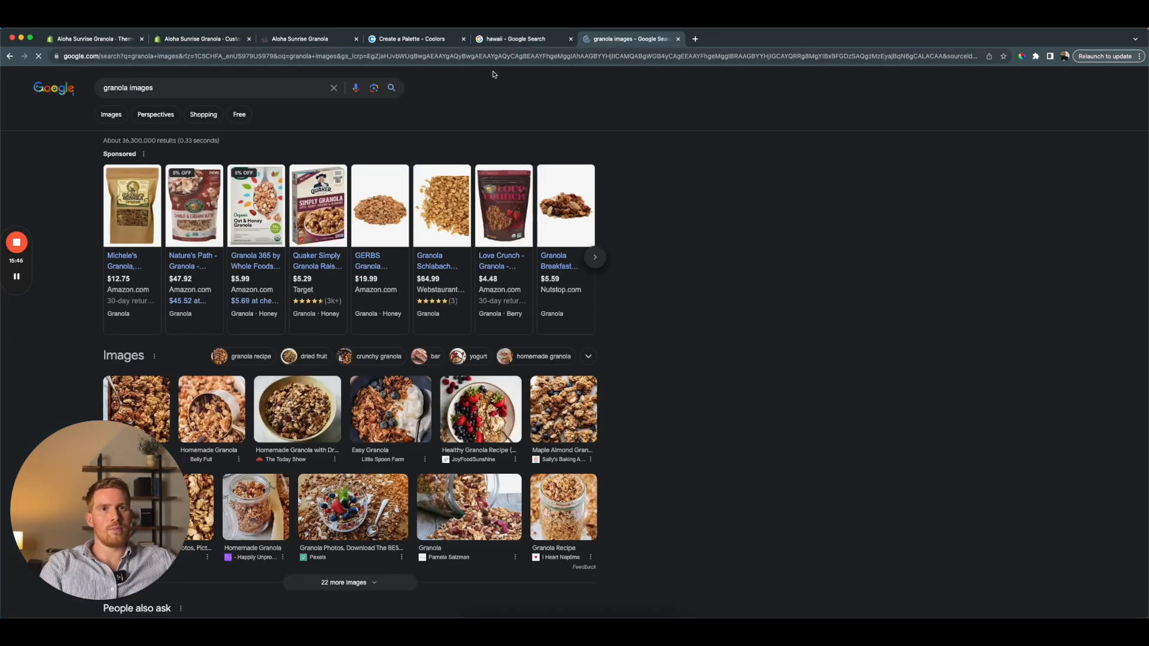
{"action": "left_click", "coordinate": [110, 114]}
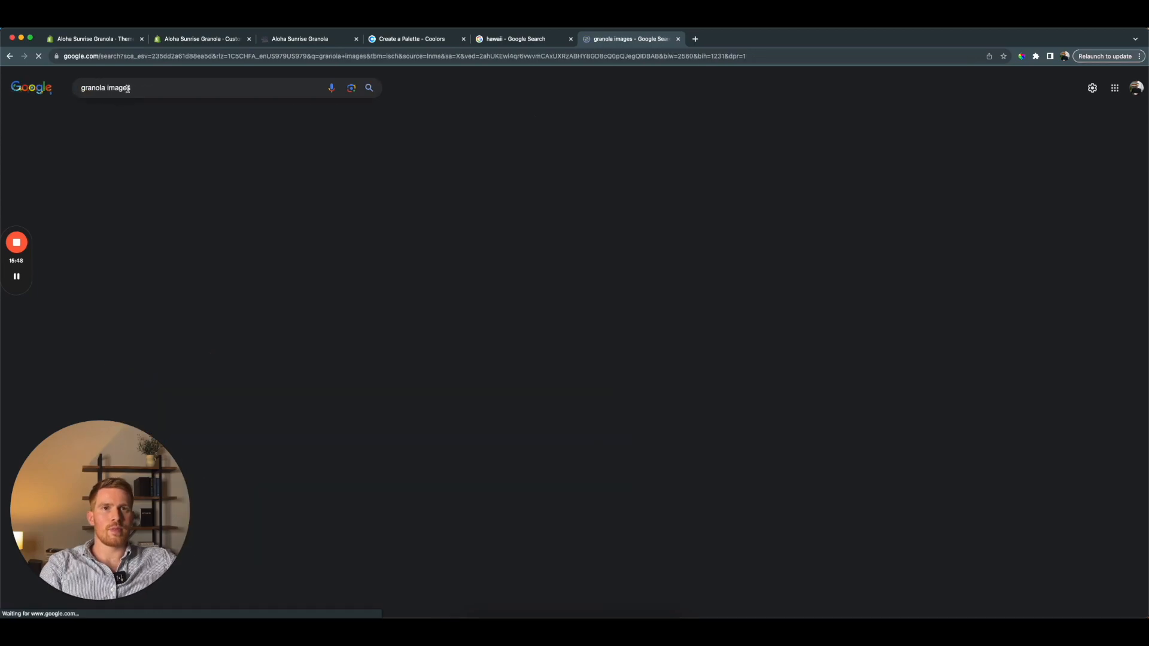
{"action": "double_click", "coordinate": [126, 88]}
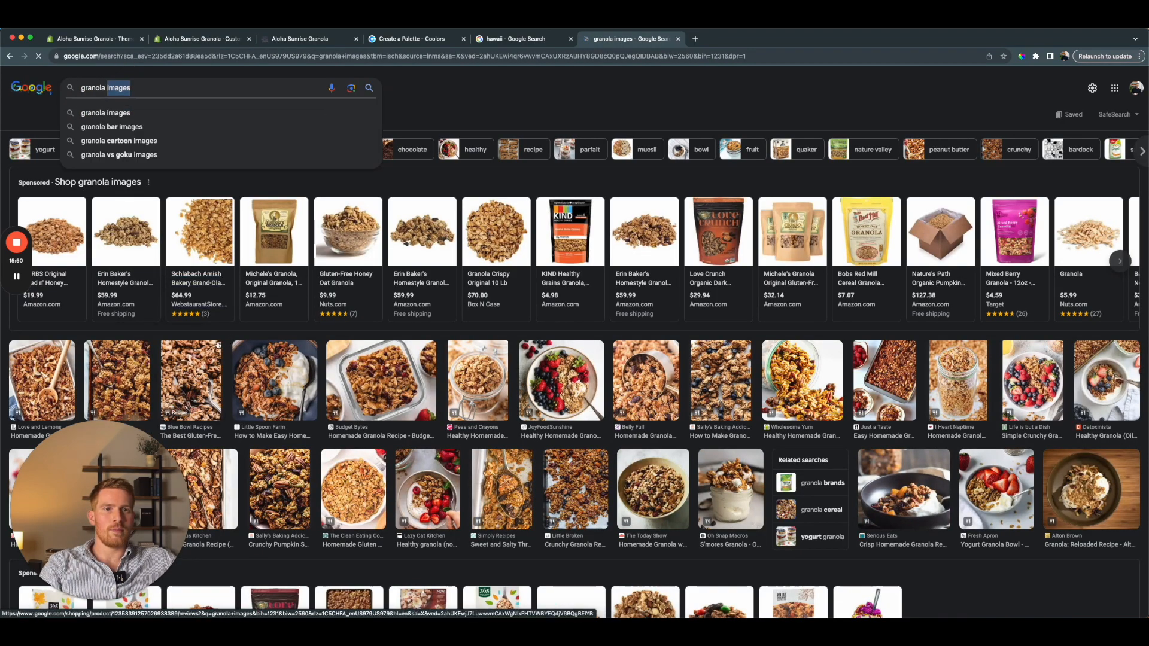
{"action": "scroll", "coordinate": [166, 361], "scroll_direction": "down", "scroll_amount": 1}
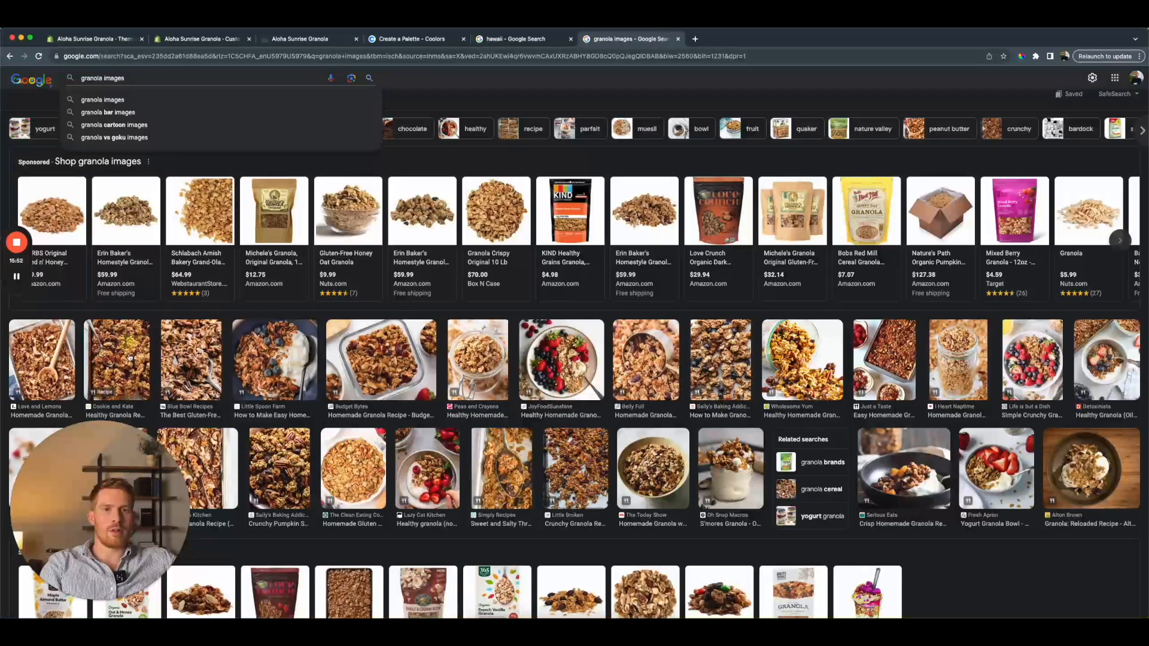
{"action": "left_click", "coordinate": [117, 359]}
Sample the color F0C069 from the granola picture and enter it as the second color of the Coolors palette
{"action": "left_click", "coordinate": [1021, 55]}
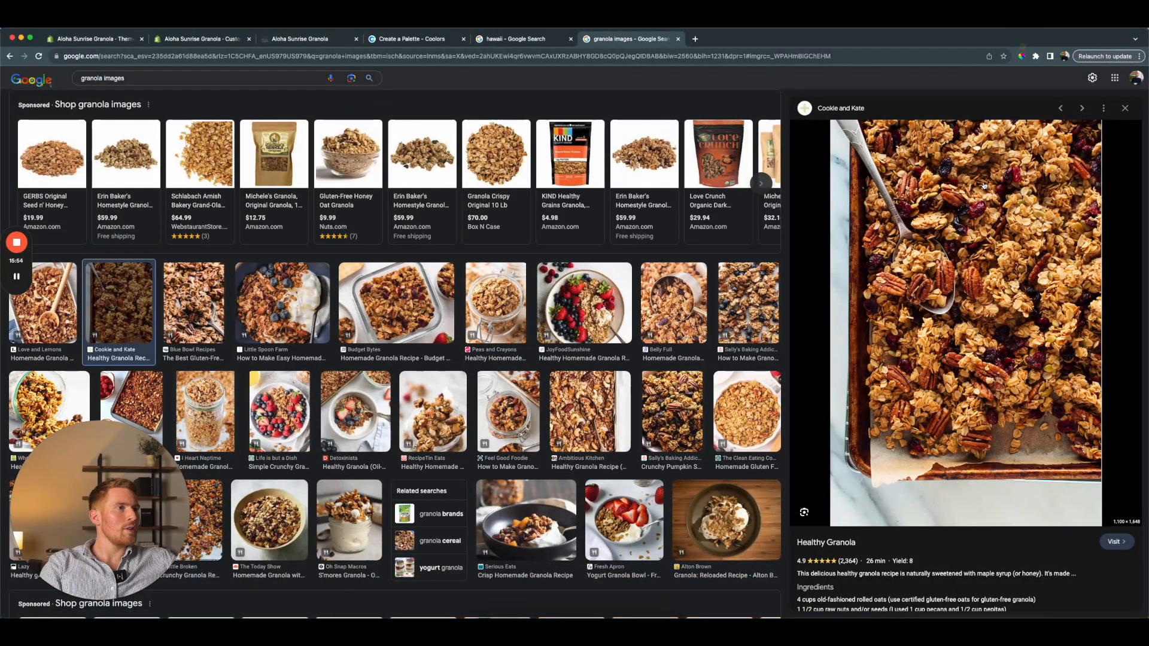
{"action": "left_click", "coordinate": [984, 147]}
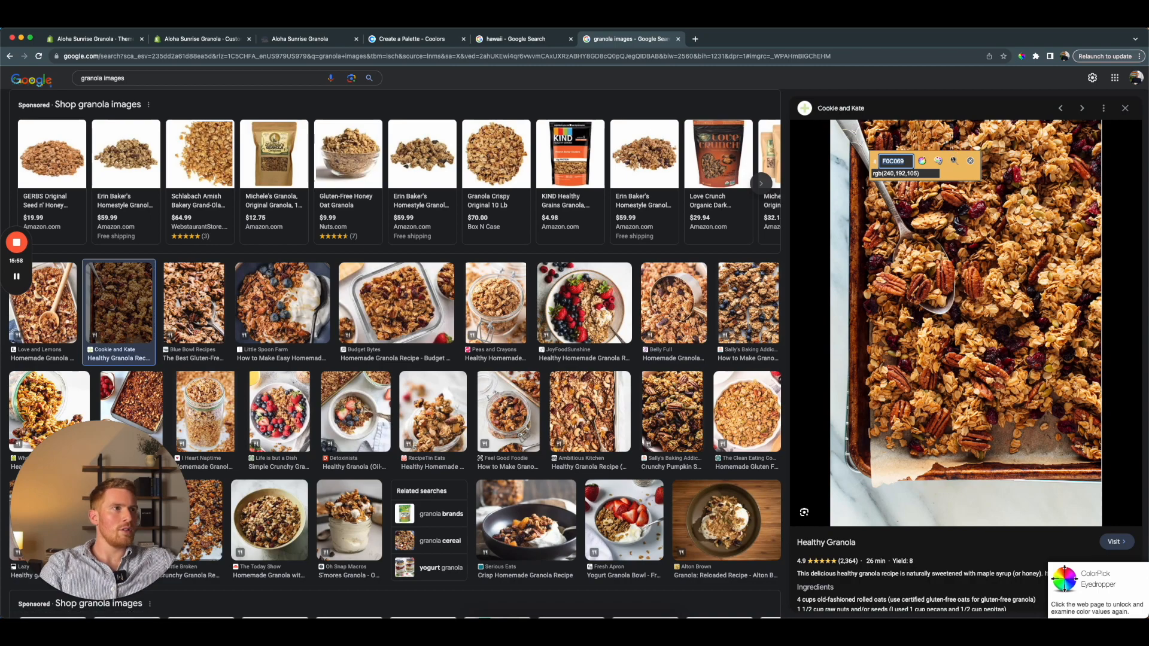
{"action": "left_click", "coordinate": [439, 40]}
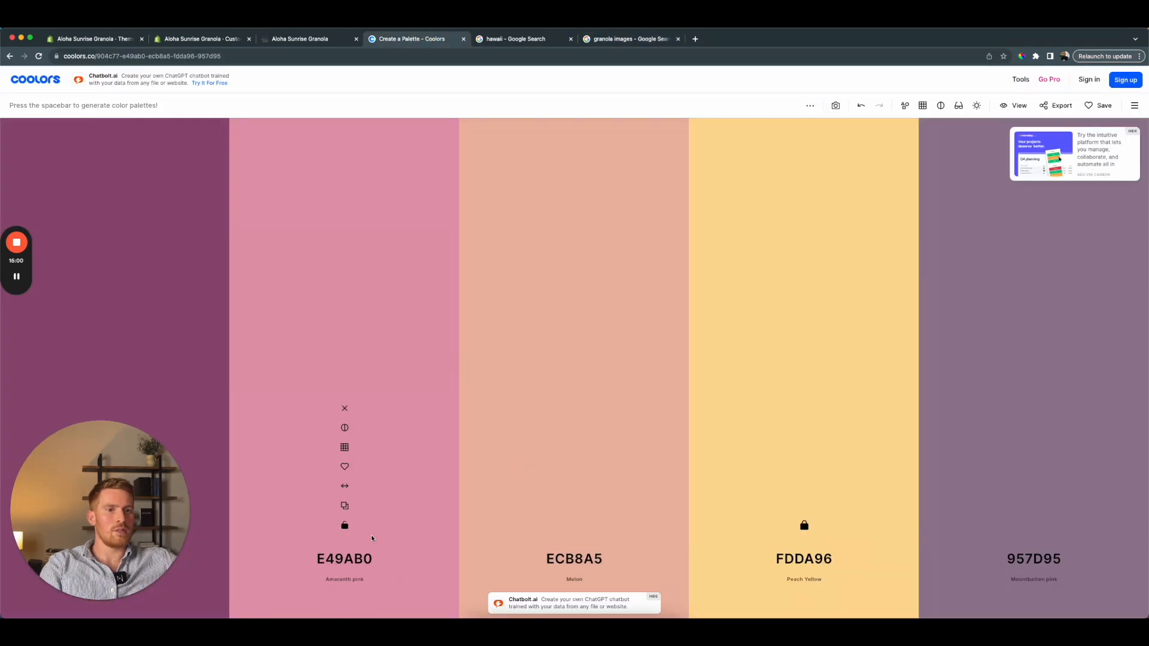
{"action": "left_click", "coordinate": [344, 558]}
{"action": "type", "text": "F0C069"}
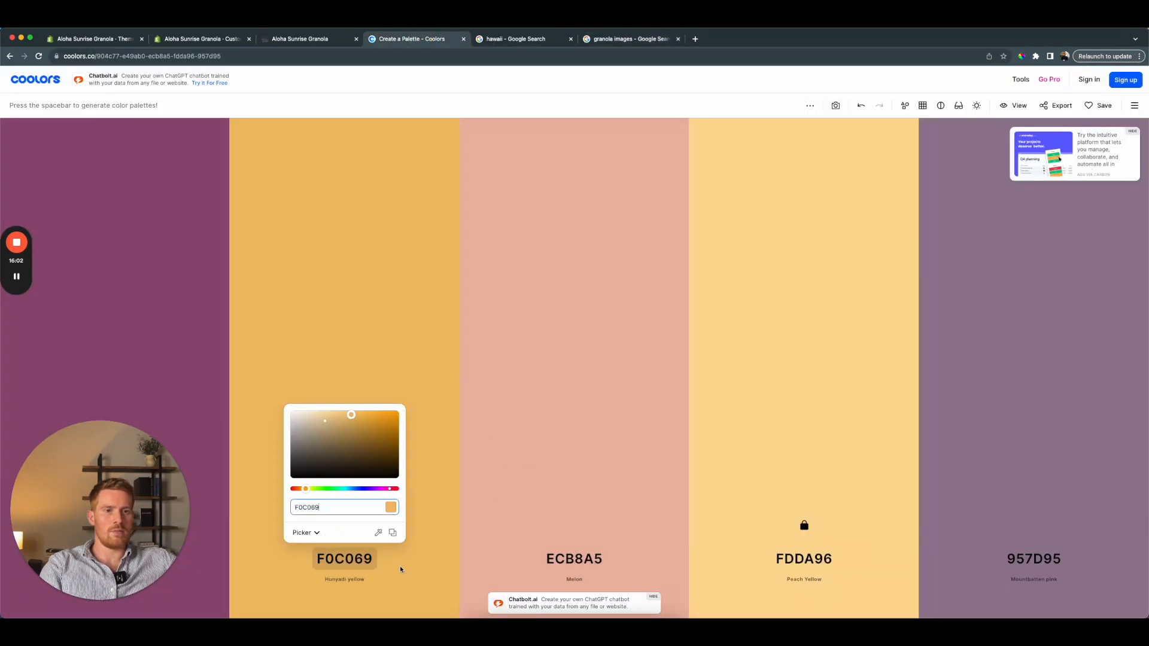
Replace the second Coolors palette color with its lighter shade FBF0DA, copy the code, and reopen that color's shades
{"action": "left_click", "coordinate": [418, 569]}
{"action": "left_click", "coordinate": [345, 447]}
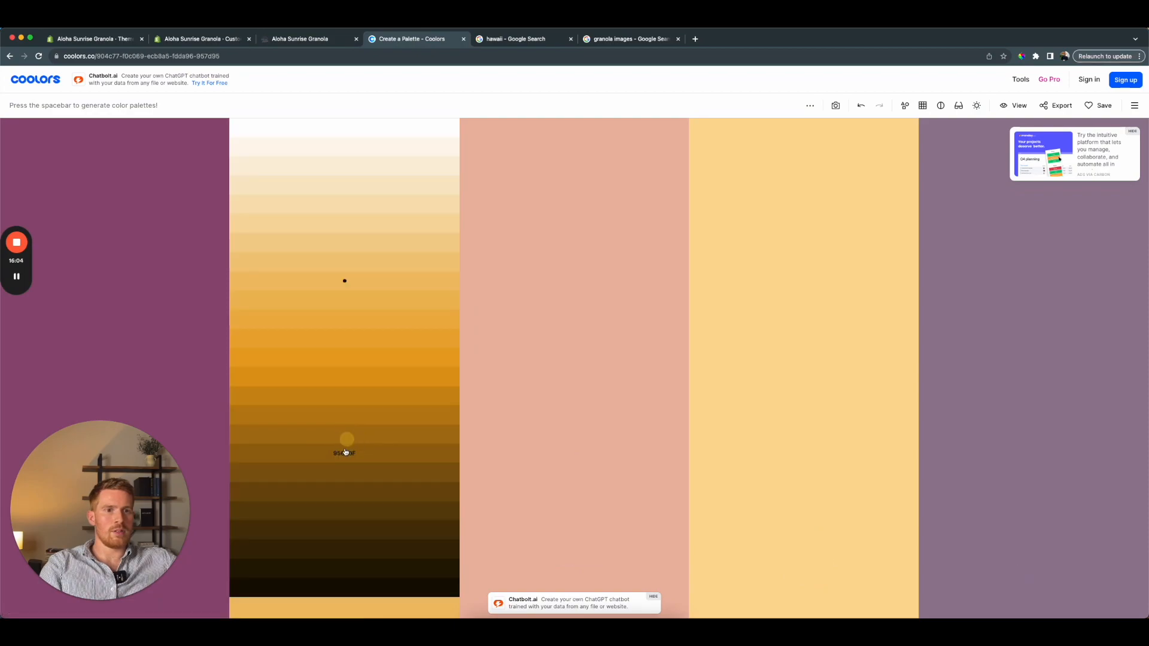
{"action": "left_click", "coordinate": [340, 172]}
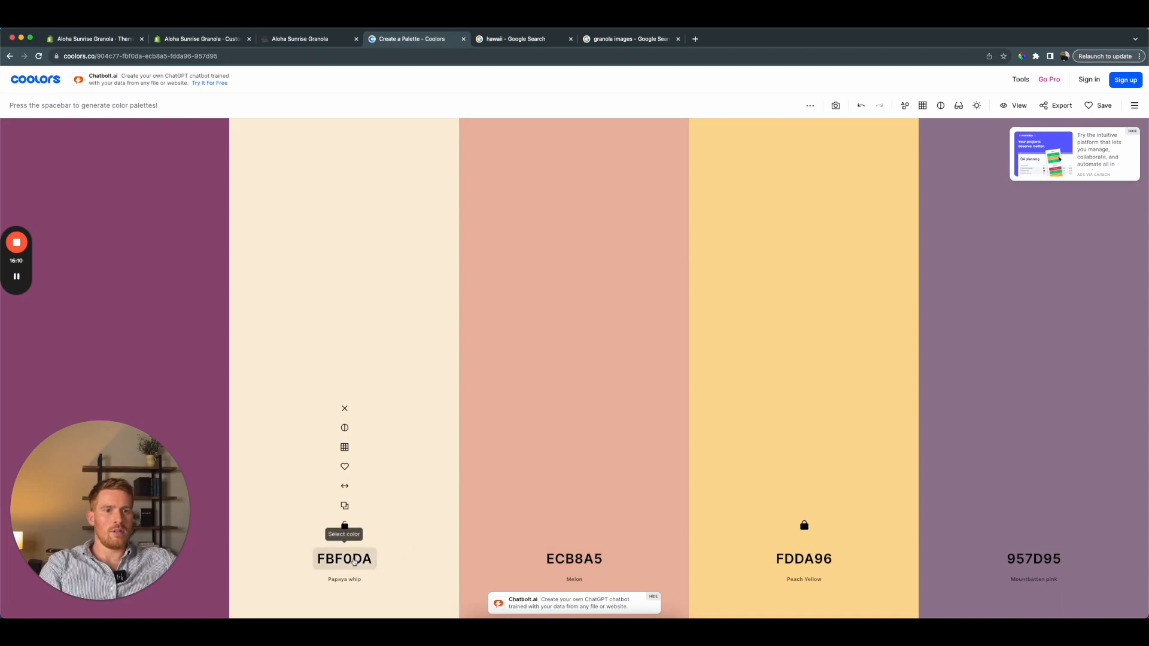
{"action": "left_click", "coordinate": [354, 560]}
{"action": "left_click", "coordinate": [414, 383]}
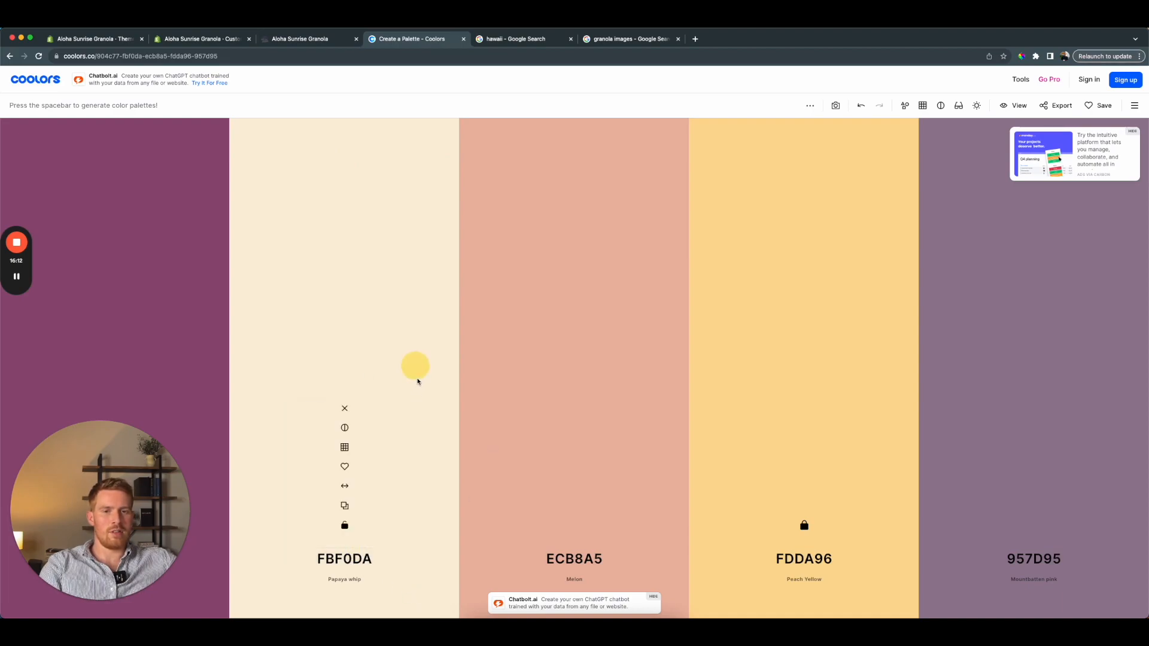
{"action": "left_click", "coordinate": [344, 448]}
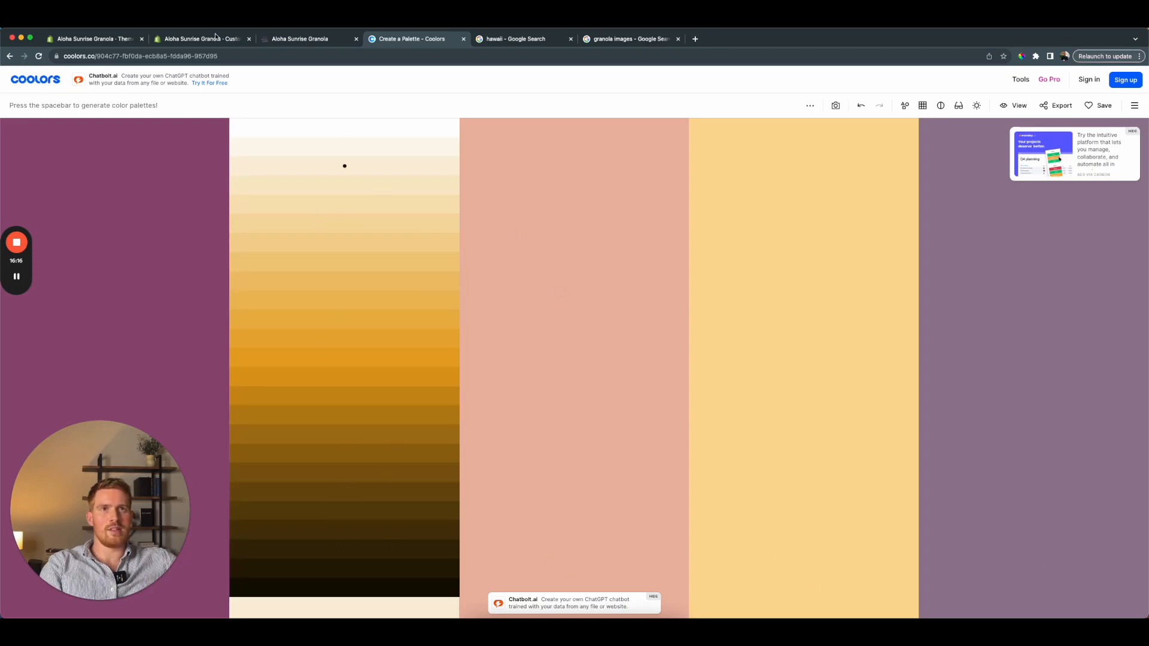
In the Shopify theme editor, open Scheme 1 in the theme's color settings and set its background to FBF0DA
{"action": "left_click", "coordinate": [308, 40]}
{"action": "left_click", "coordinate": [201, 39]}
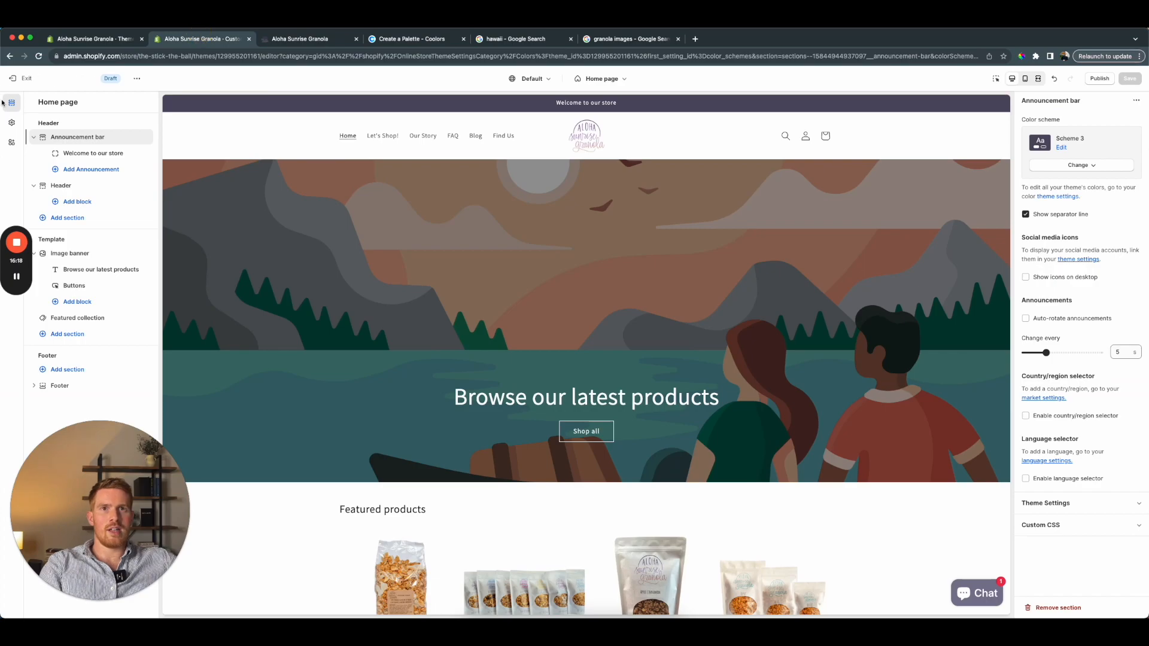
{"action": "left_click", "coordinate": [12, 125]}
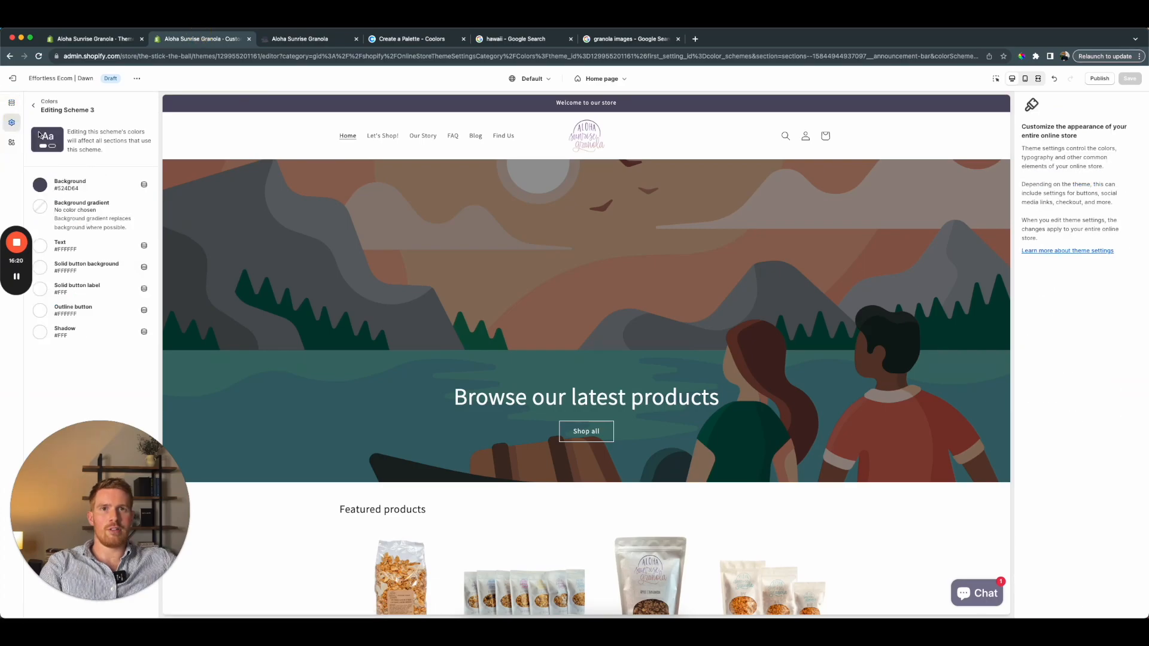
{"action": "left_click", "coordinate": [35, 106]}
{"action": "left_click", "coordinate": [48, 198]}
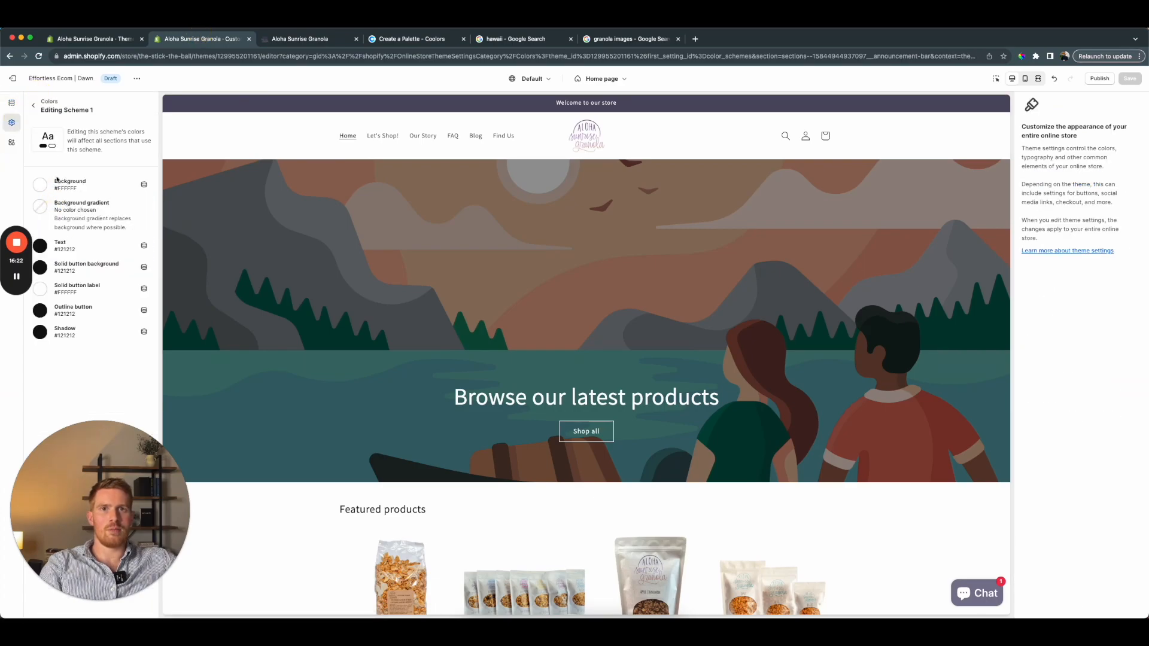
{"action": "left_click", "coordinate": [70, 186]}
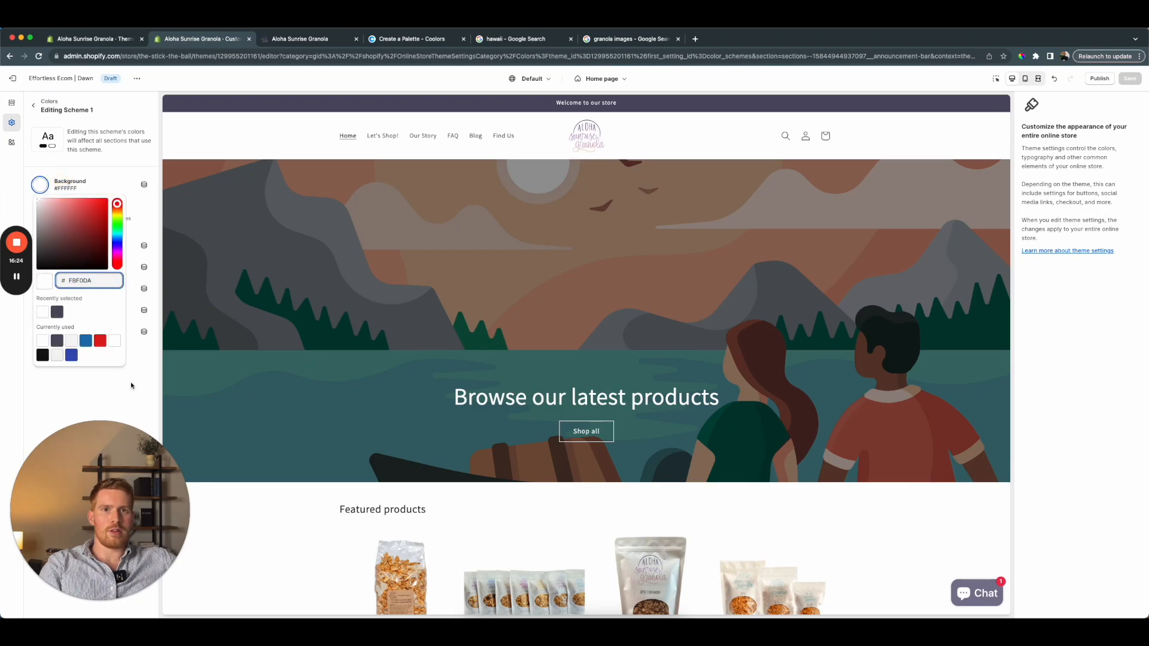
{"action": "left_click", "coordinate": [131, 385]}
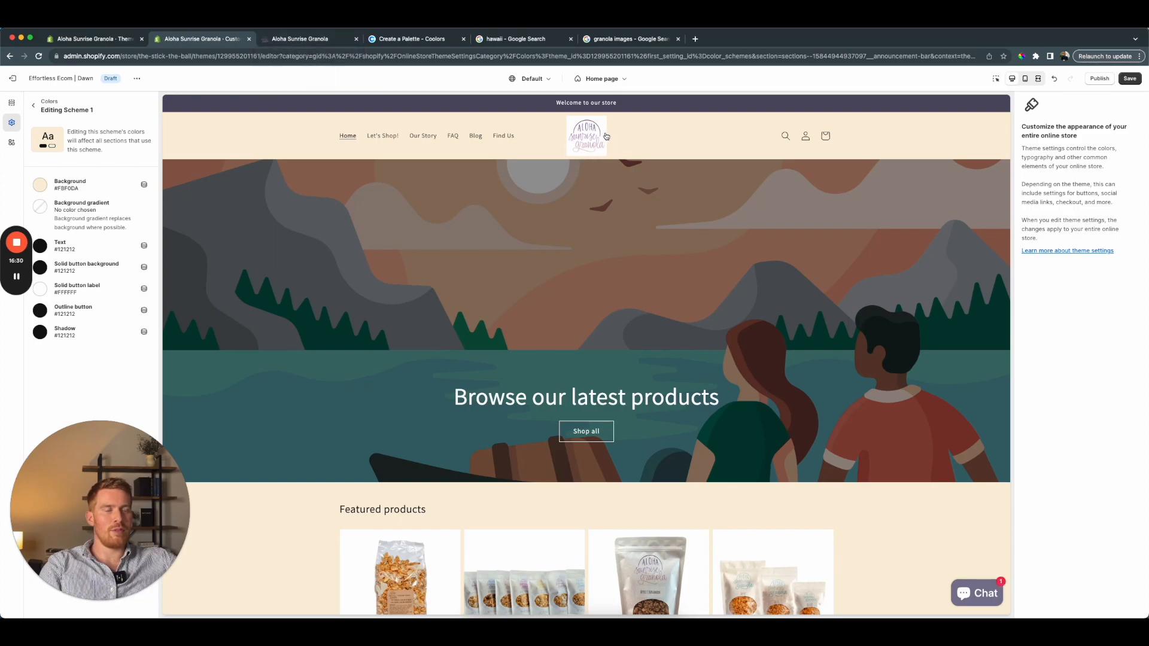
Back in Coolors, change the second palette color to the lighter shade FDF8ED and copy its code
{"action": "left_click", "coordinate": [305, 42]}
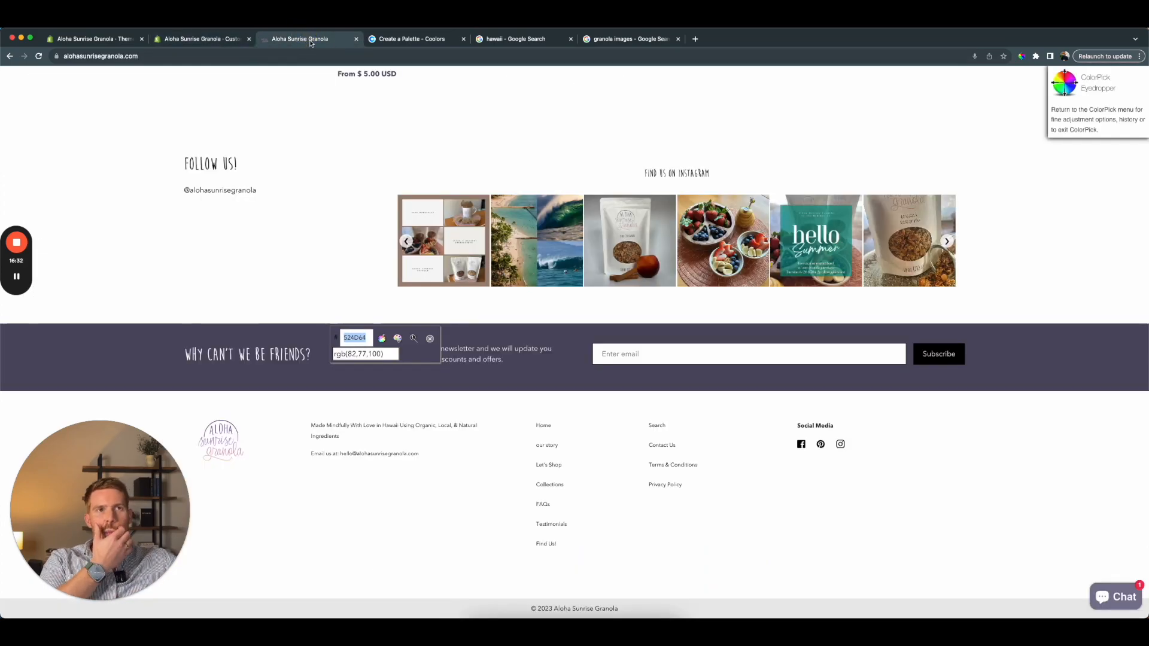
{"action": "left_click", "coordinate": [405, 40]}
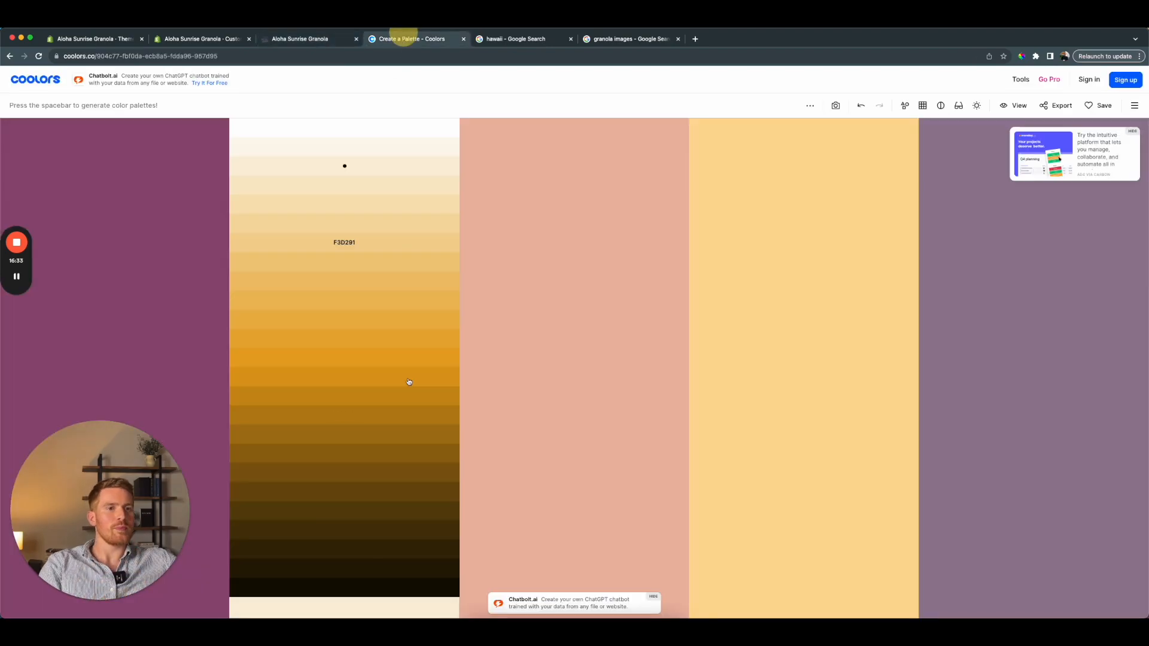
{"action": "left_click", "coordinate": [366, 149]}
{"action": "left_click", "coordinate": [356, 562]}
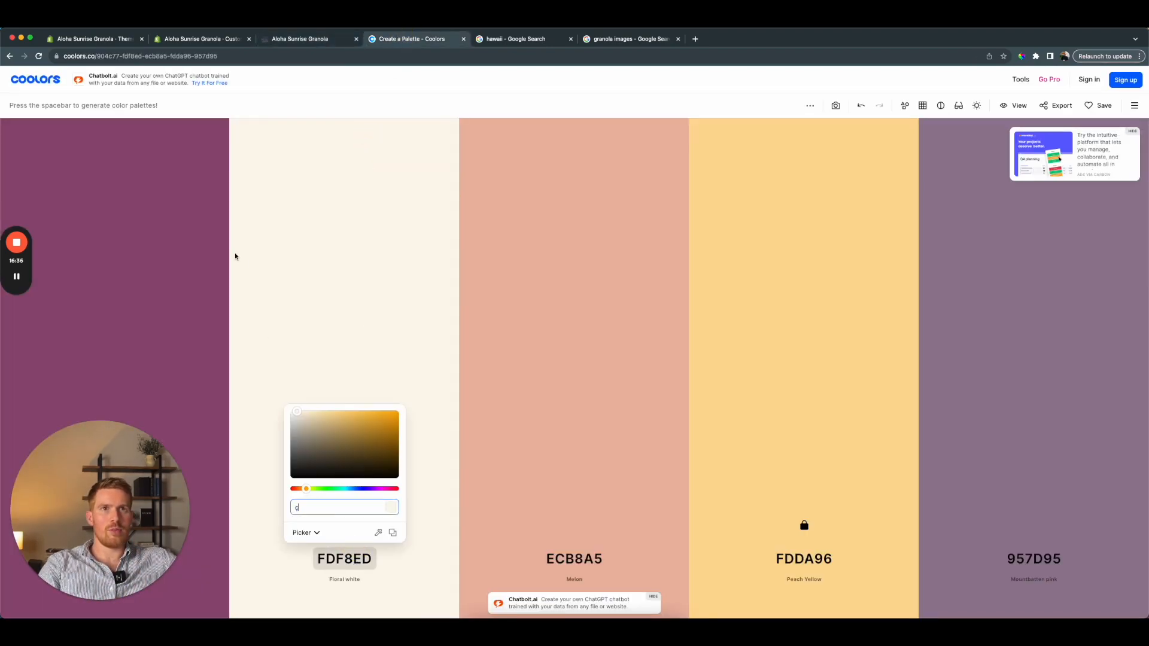
{"action": "left_click", "coordinate": [316, 574]}
{"action": "left_click", "coordinate": [333, 560]}
{"action": "key", "text": "ctrl+c"}
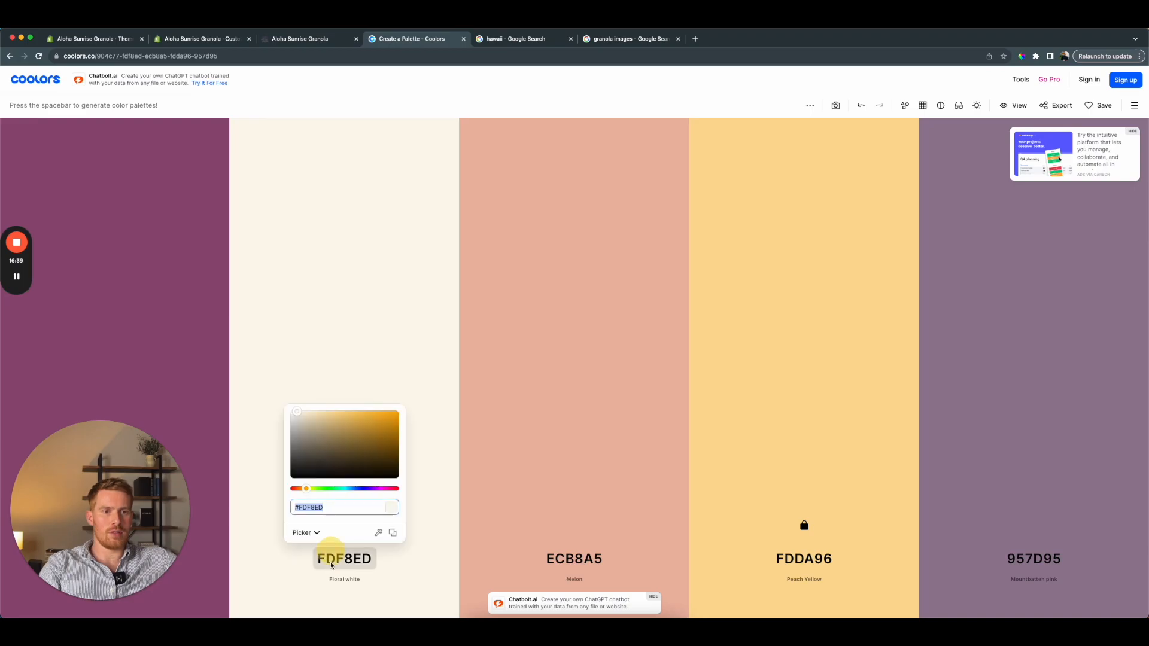
Set the Scheme 1 background to FDF8ED in the theme editor and check the home page preview down to the footer
{"action": "left_click", "coordinate": [193, 39]}
{"action": "left_click", "coordinate": [62, 190]}
{"action": "key", "text": "ctrl+v"}
{"action": "left_click", "coordinate": [98, 387]}
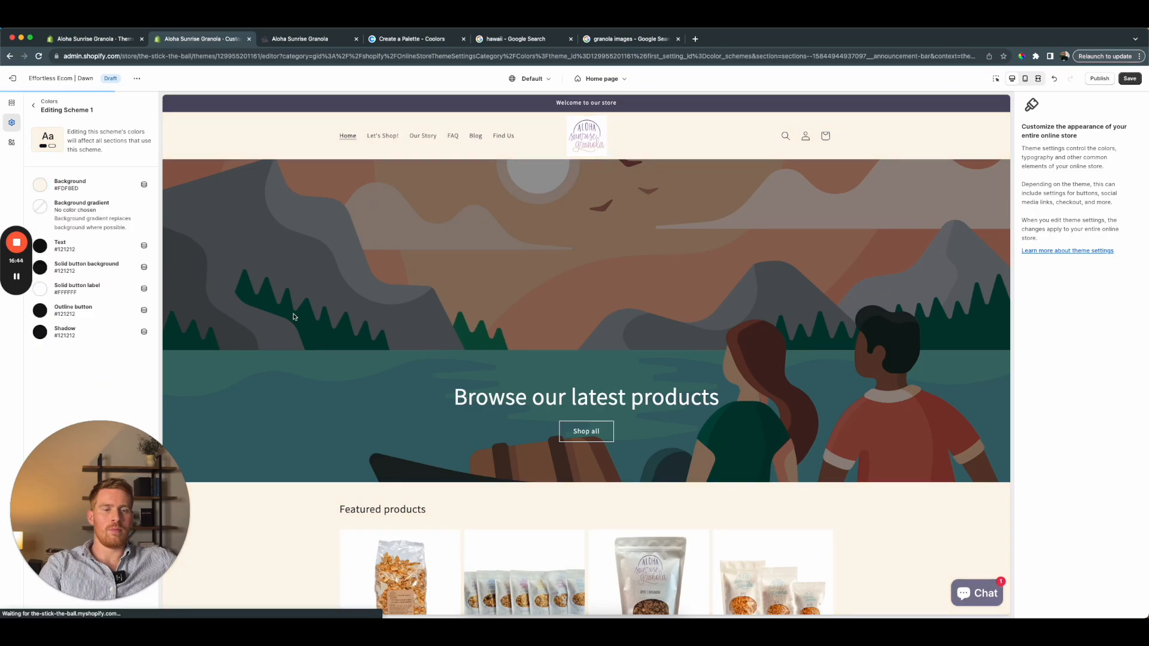
{"action": "scroll", "coordinate": [295, 312], "scroll_direction": "down", "scroll_amount": 5}
{"action": "scroll", "coordinate": [281, 283], "scroll_direction": "down", "scroll_amount": 3}
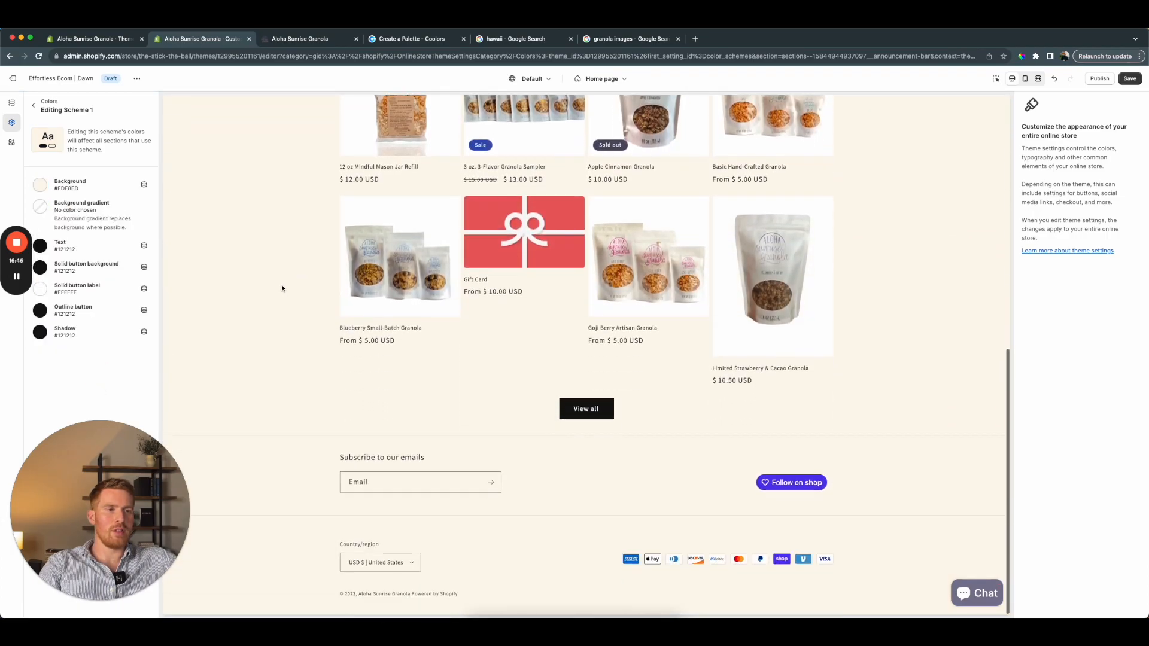
{"action": "scroll", "coordinate": [281, 288], "scroll_direction": "up", "scroll_amount": 5}
{"action": "scroll", "coordinate": [281, 290], "scroll_direction": "up", "scroll_amount": 2}
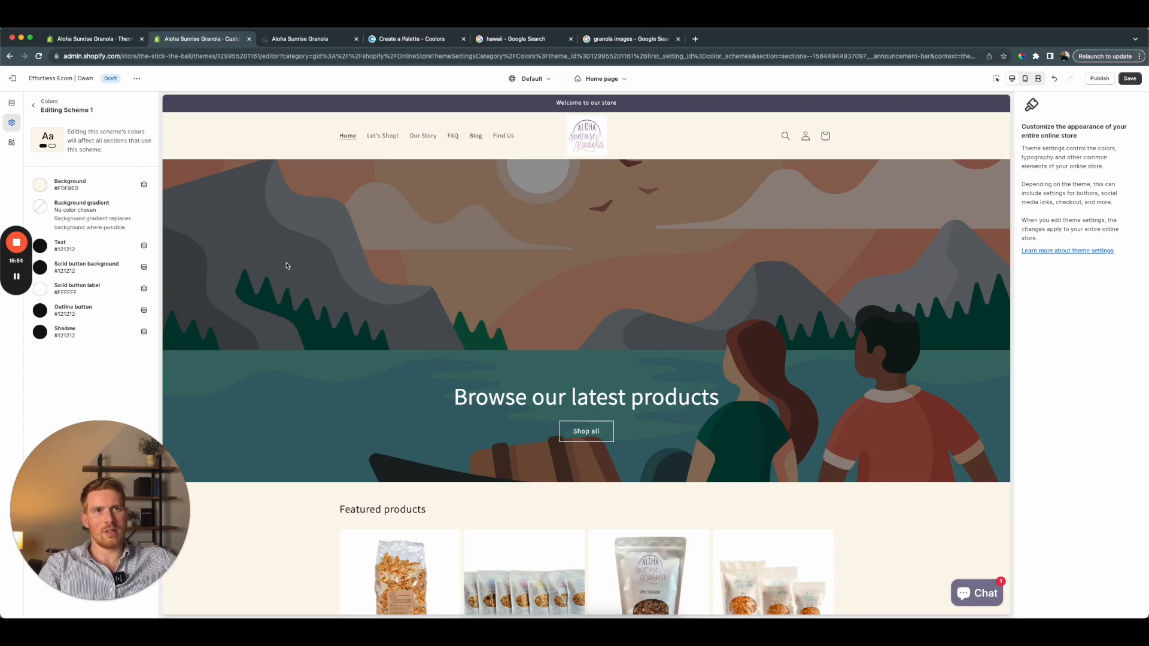
Return to Coolors and lock the second color FDF8ED and the fifth color 957D95
{"action": "left_click", "coordinate": [297, 38]}
{"action": "left_click", "coordinate": [426, 39]}
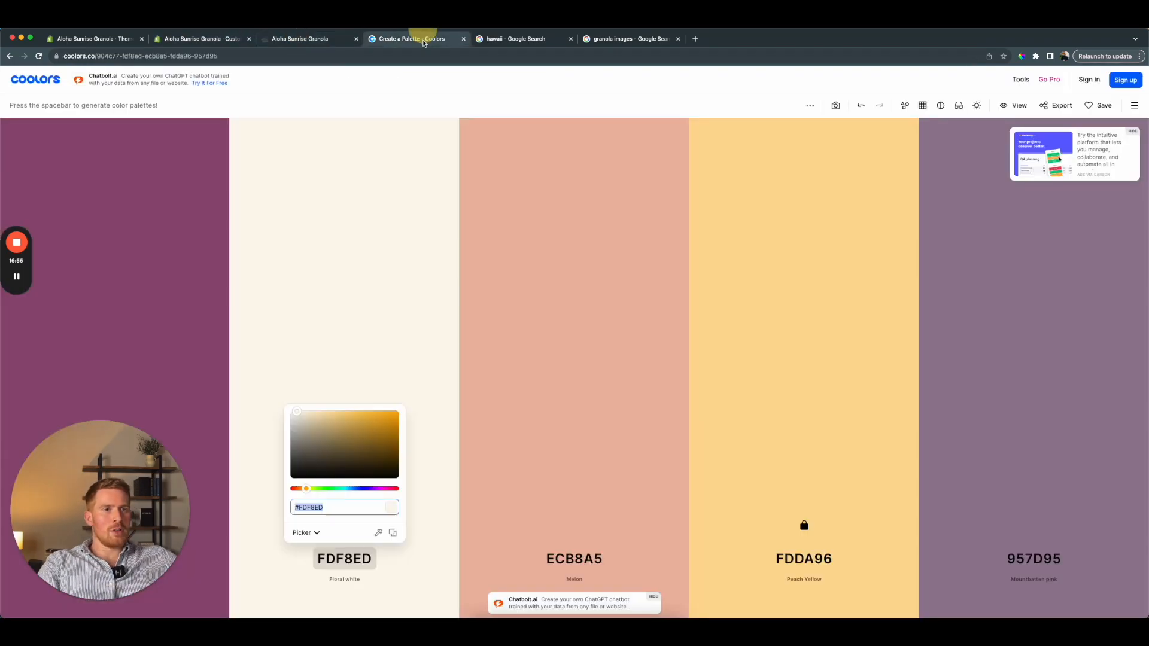
{"action": "left_click", "coordinate": [447, 486]}
{"action": "left_click", "coordinate": [346, 525]}
{"action": "left_click", "coordinate": [1033, 525]}
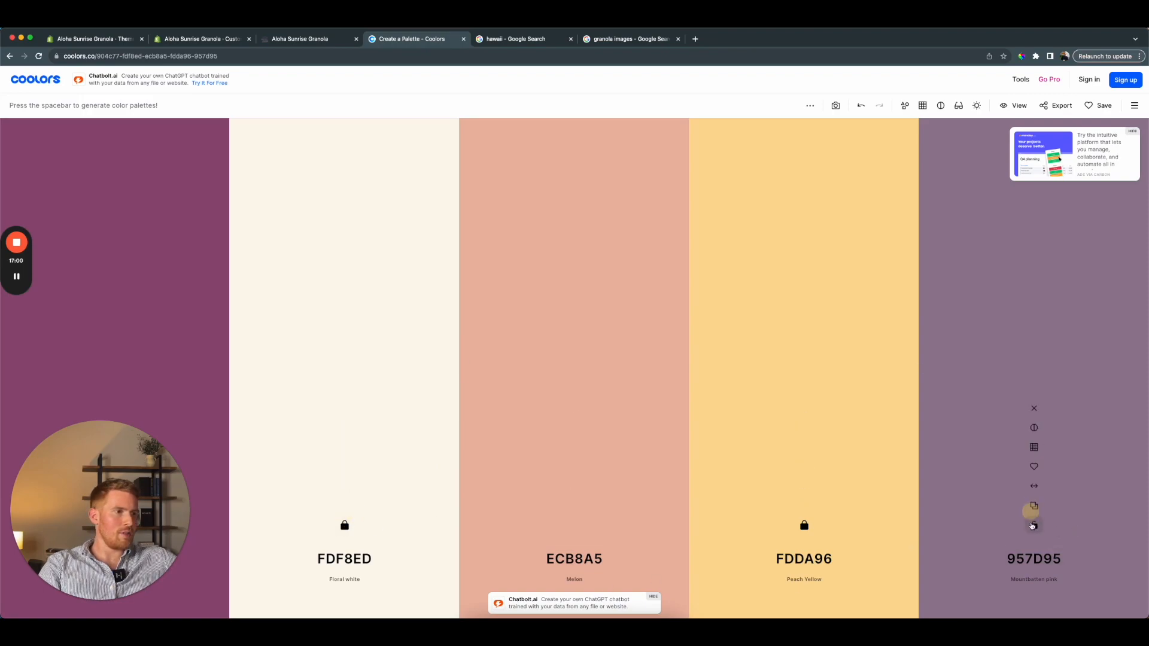
Generate several new variations for the unlocked first and third palette colors
{"action": "key", "text": "space"}
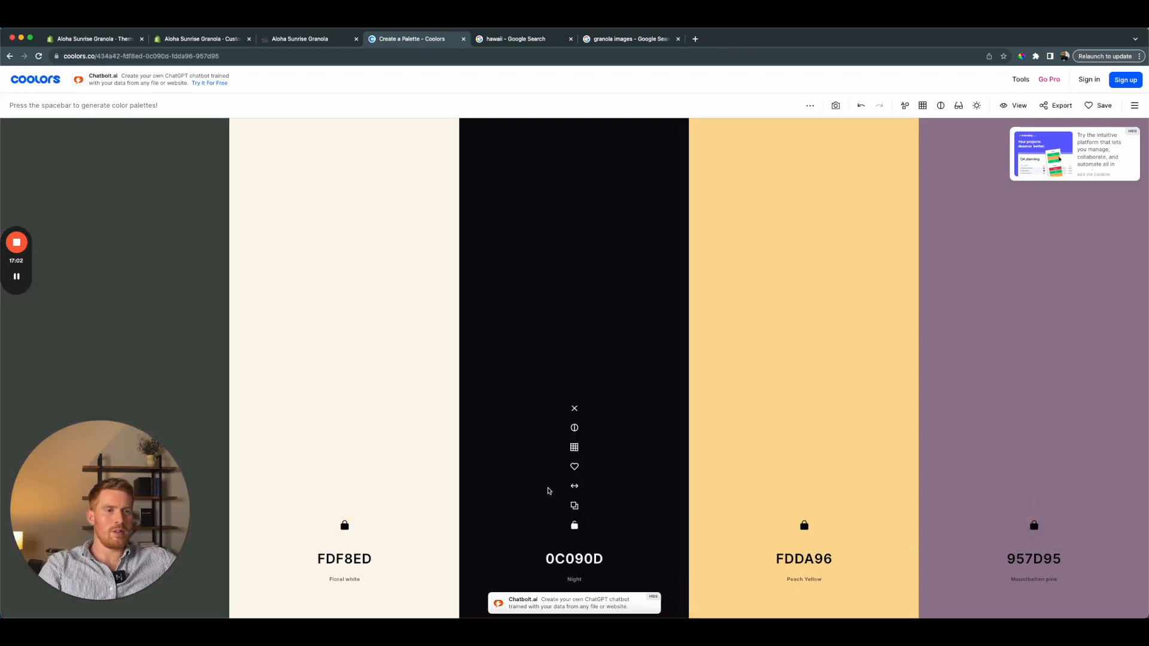
{"action": "key", "text": "space"}
{"action": "key", "text": "space"}
{"action": "key", "text": "space"}
{"action": "key", "text": "space"}
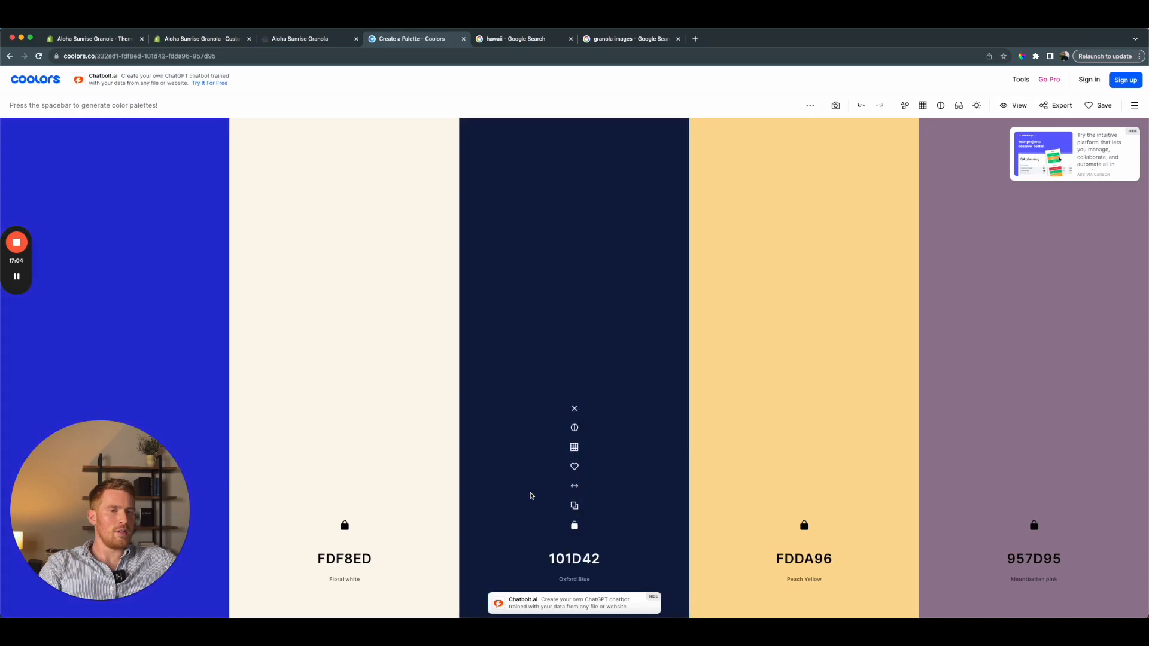
{"action": "key", "text": "space"}
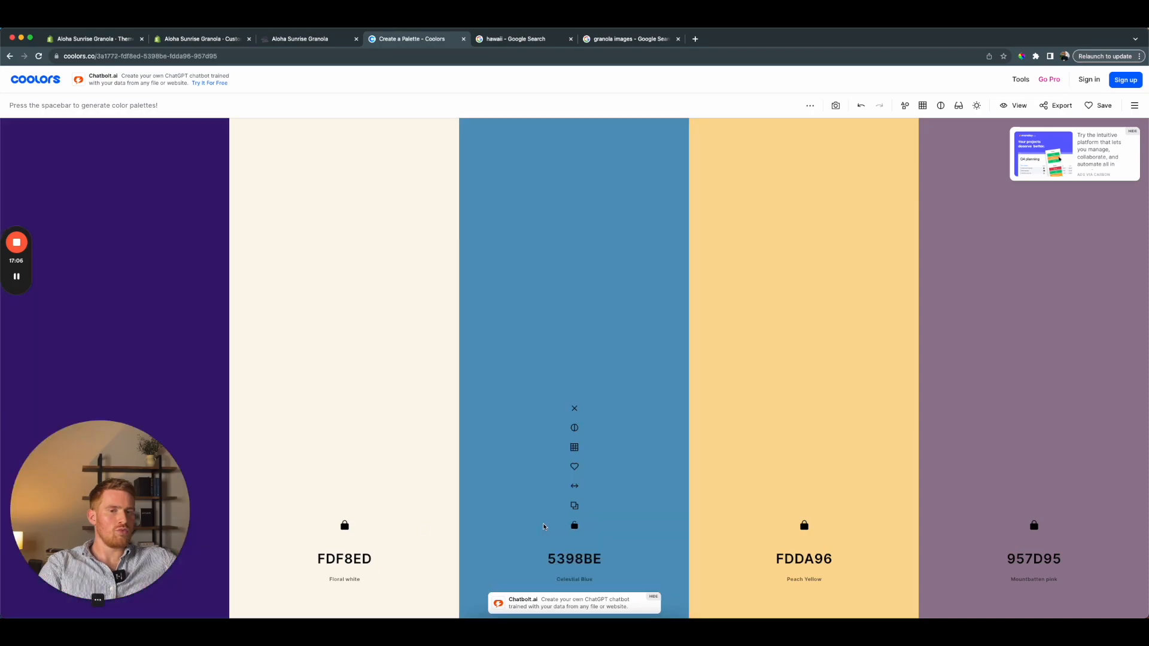
Change the fourth palette color to its pale shade FFF8EB and copy its code
{"action": "left_click", "coordinate": [804, 447]}
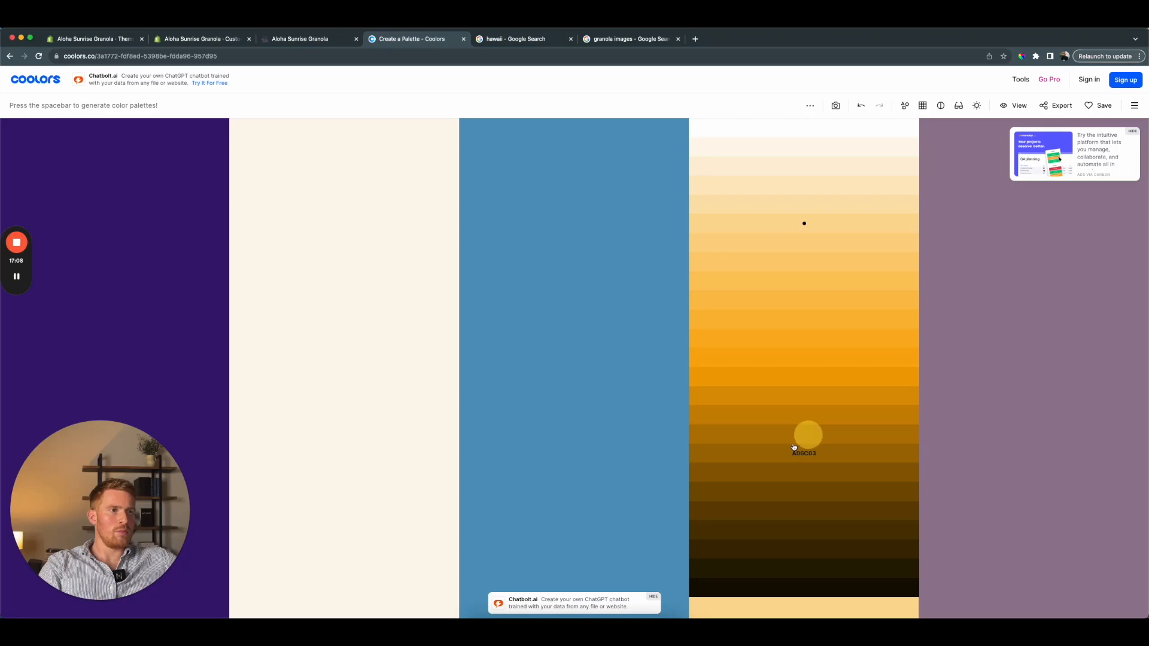
{"action": "left_click", "coordinate": [801, 147]}
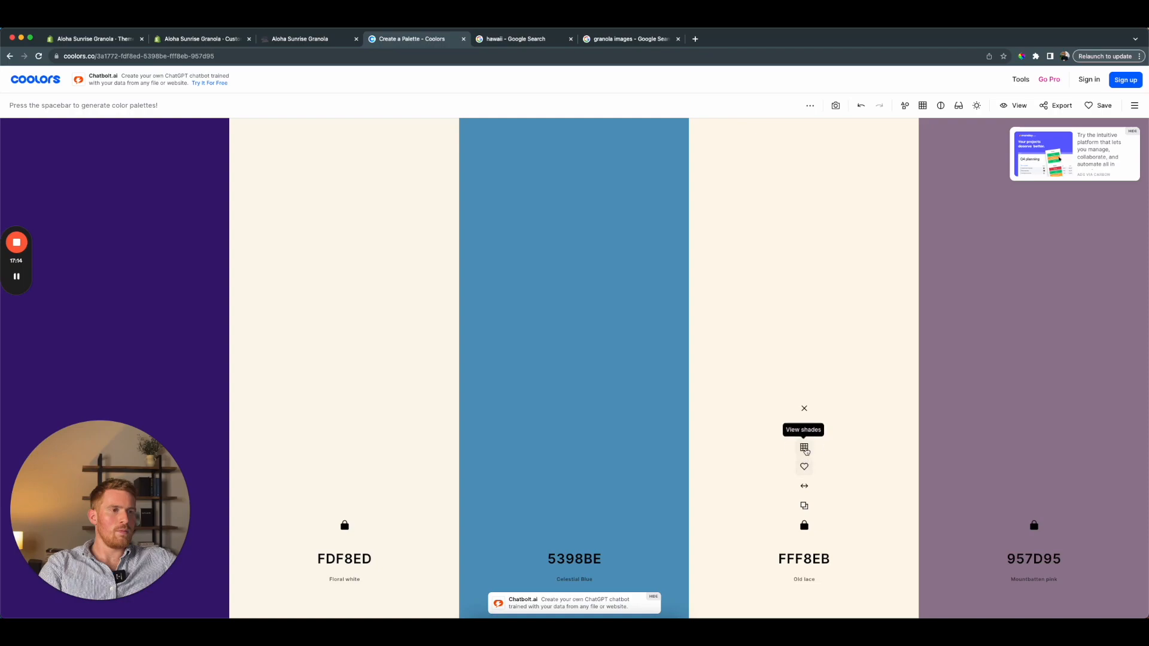
{"action": "left_click", "coordinate": [804, 447]}
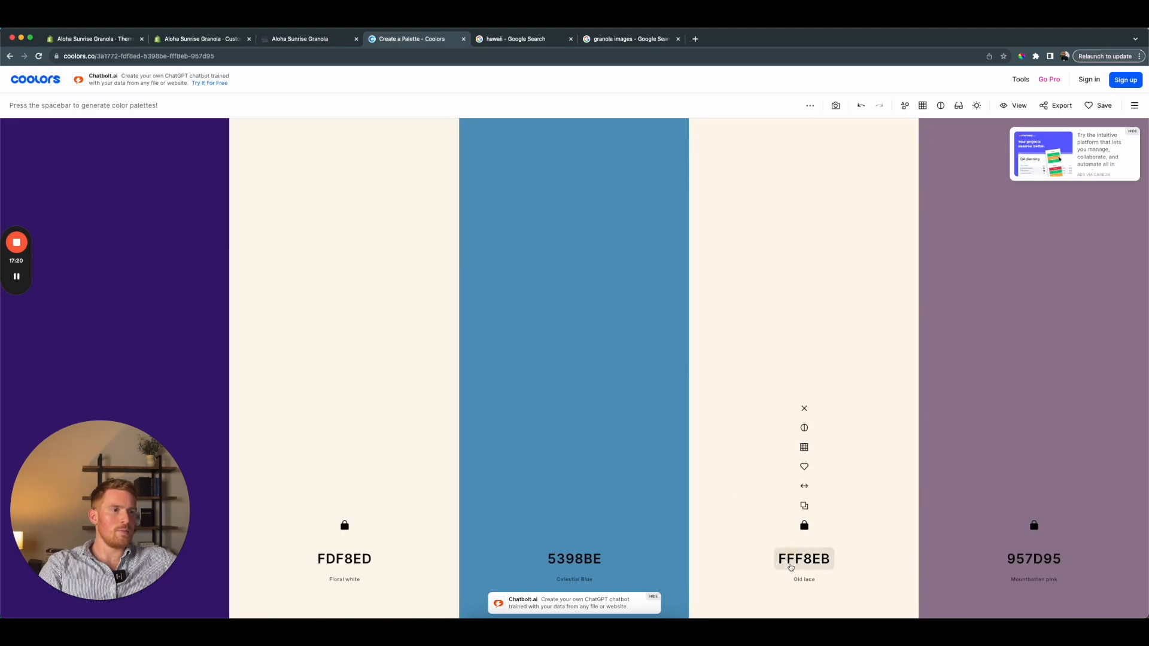
{"action": "left_click", "coordinate": [804, 558]}
{"action": "key", "text": "ctrl+c"}
Set the Scheme 1 background to FFF8EB in the Shopify theme editor
{"action": "left_click", "coordinate": [299, 39]}
{"action": "left_click", "coordinate": [198, 39]}
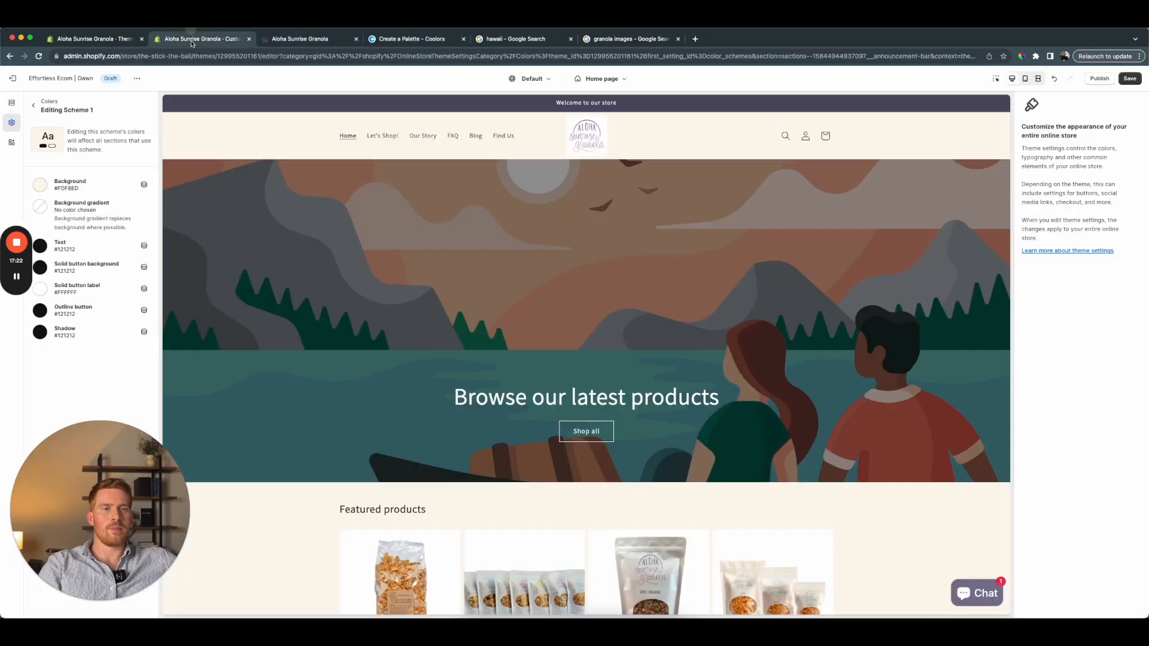
{"action": "left_click", "coordinate": [57, 188]}
{"action": "key", "text": "ctrl+v"}
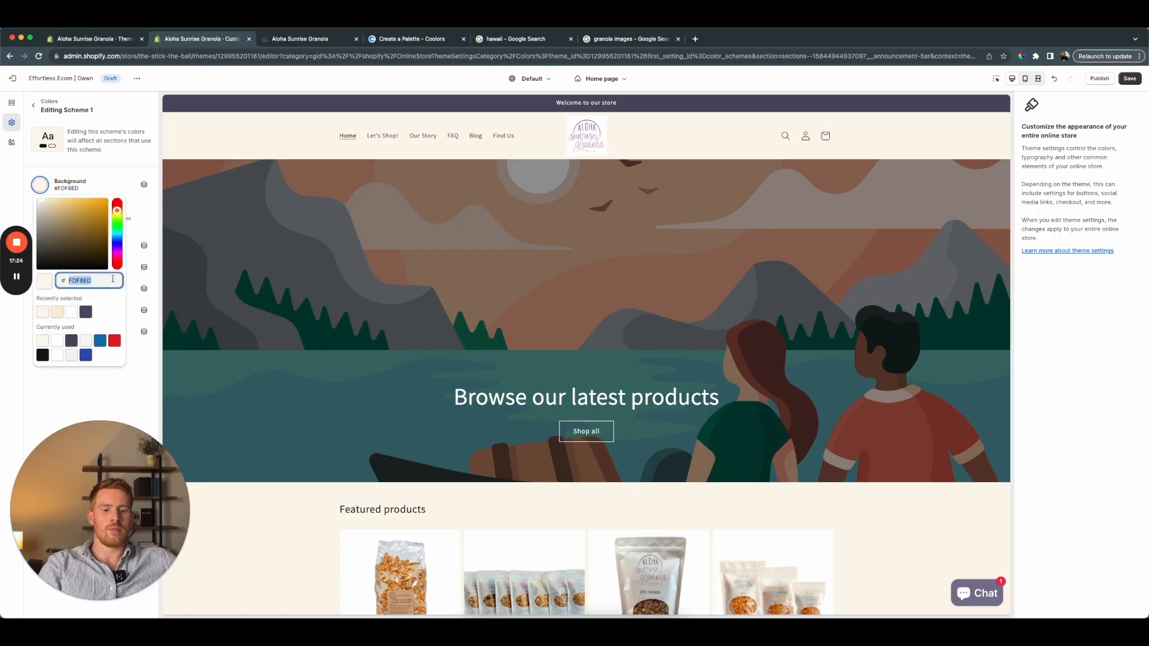
{"action": "left_click", "coordinate": [142, 381]}
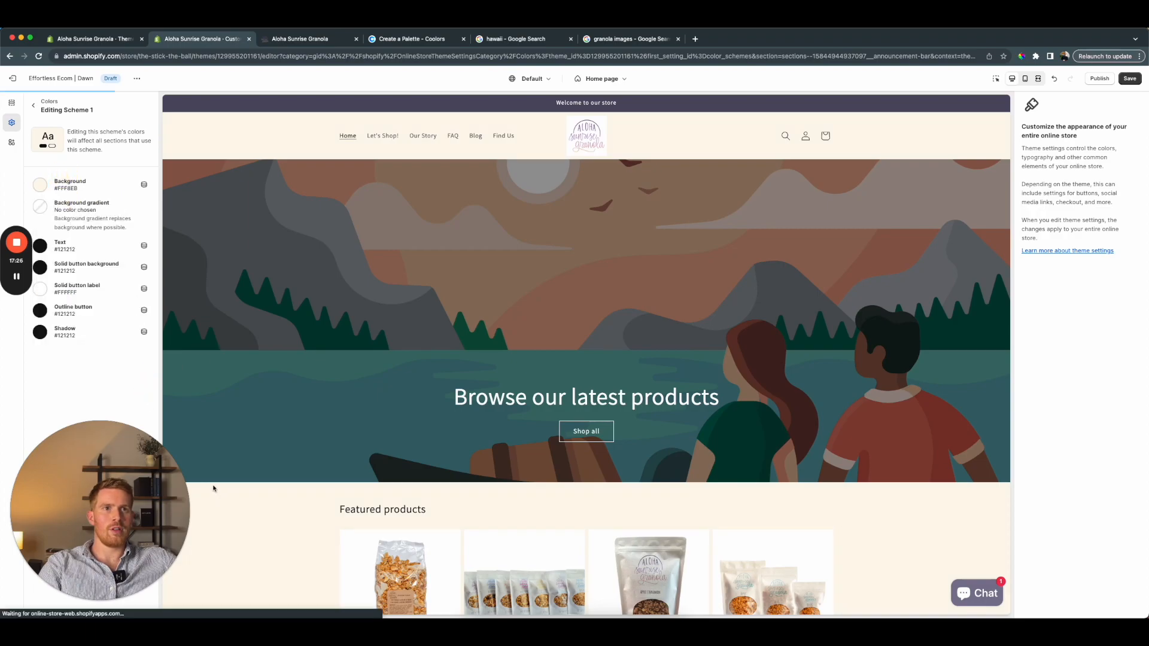
Examine how the new background looks behind the header, image banner and featured products in the home page preview
{"action": "scroll", "coordinate": [217, 455], "scroll_direction": "down", "scroll_amount": 5}
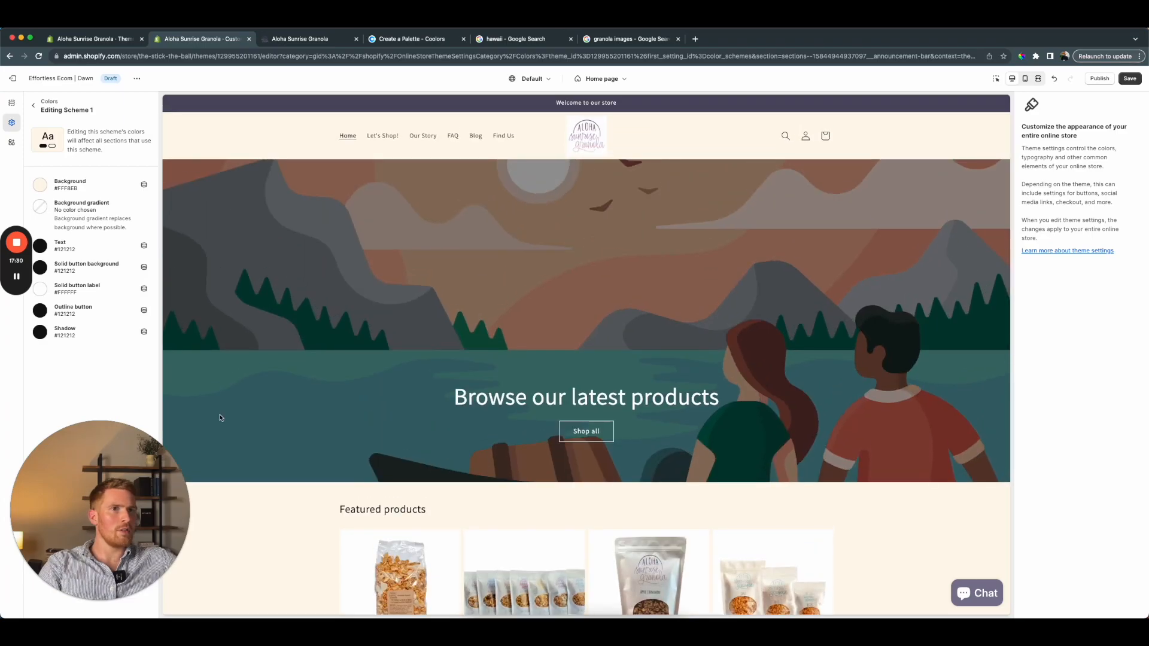
{"action": "scroll", "coordinate": [222, 418], "scroll_direction": "down", "scroll_amount": 5}
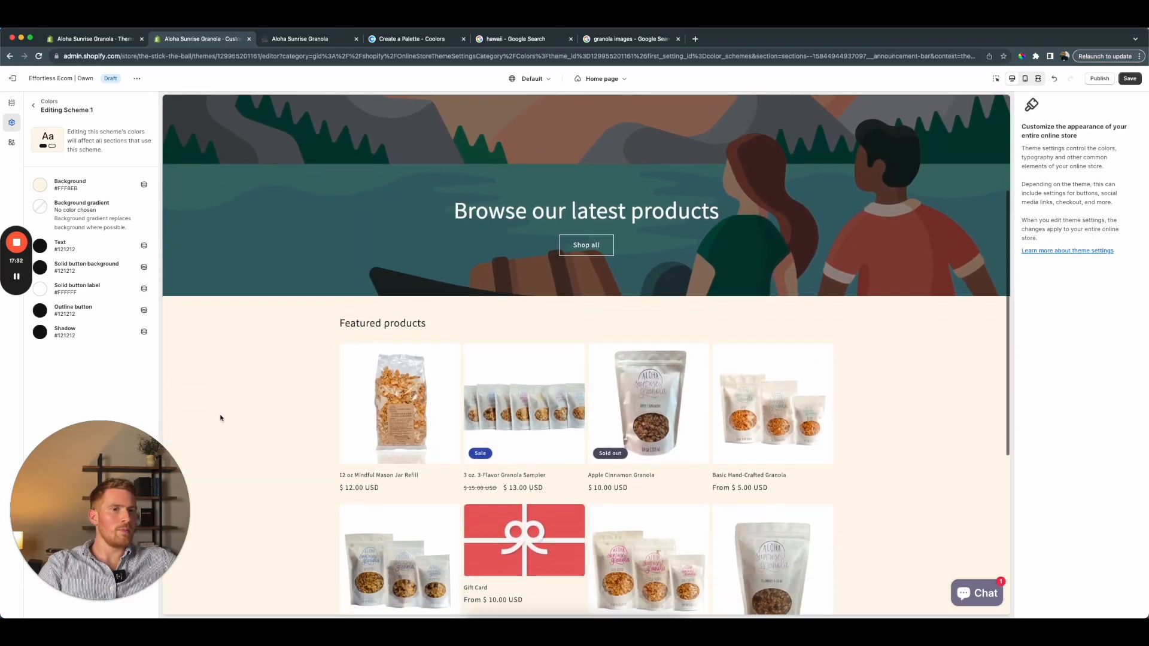
{"action": "scroll", "coordinate": [227, 419], "scroll_direction": "down", "scroll_amount": 2}
{"action": "scroll", "coordinate": [227, 418], "scroll_direction": "down", "scroll_amount": 1}
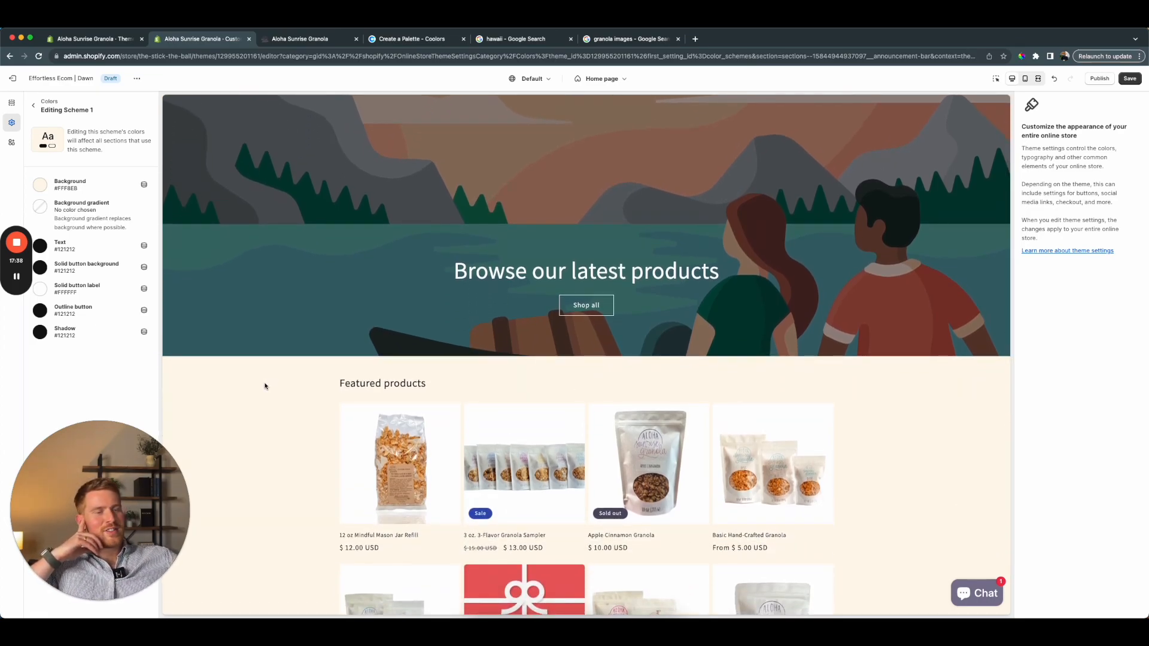
{"action": "scroll", "coordinate": [264, 386], "scroll_direction": "down", "scroll_amount": 4}
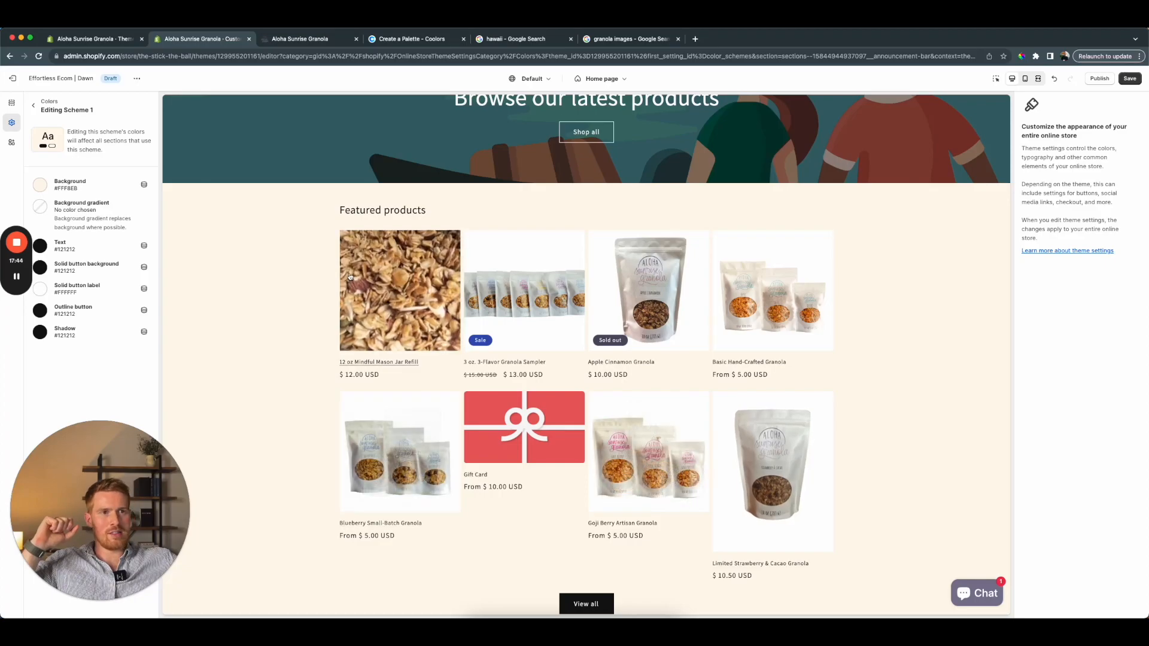
{"action": "scroll", "coordinate": [263, 282], "scroll_direction": "up", "scroll_amount": 1}
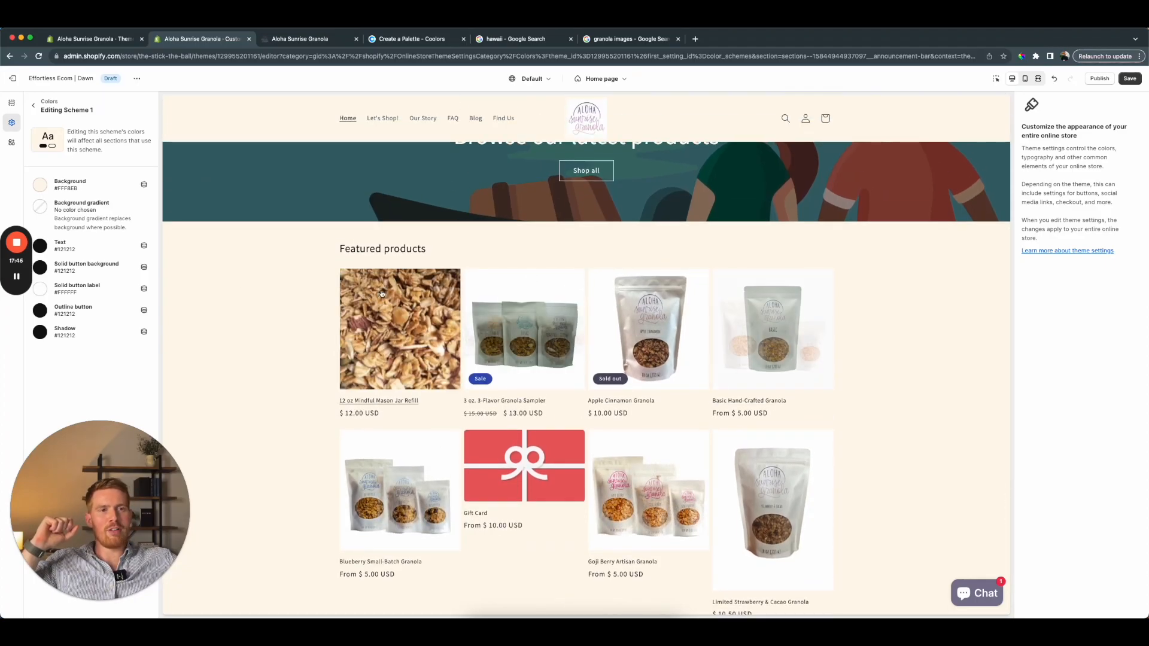
{"action": "scroll", "coordinate": [359, 300], "scroll_direction": "up", "scroll_amount": 2}
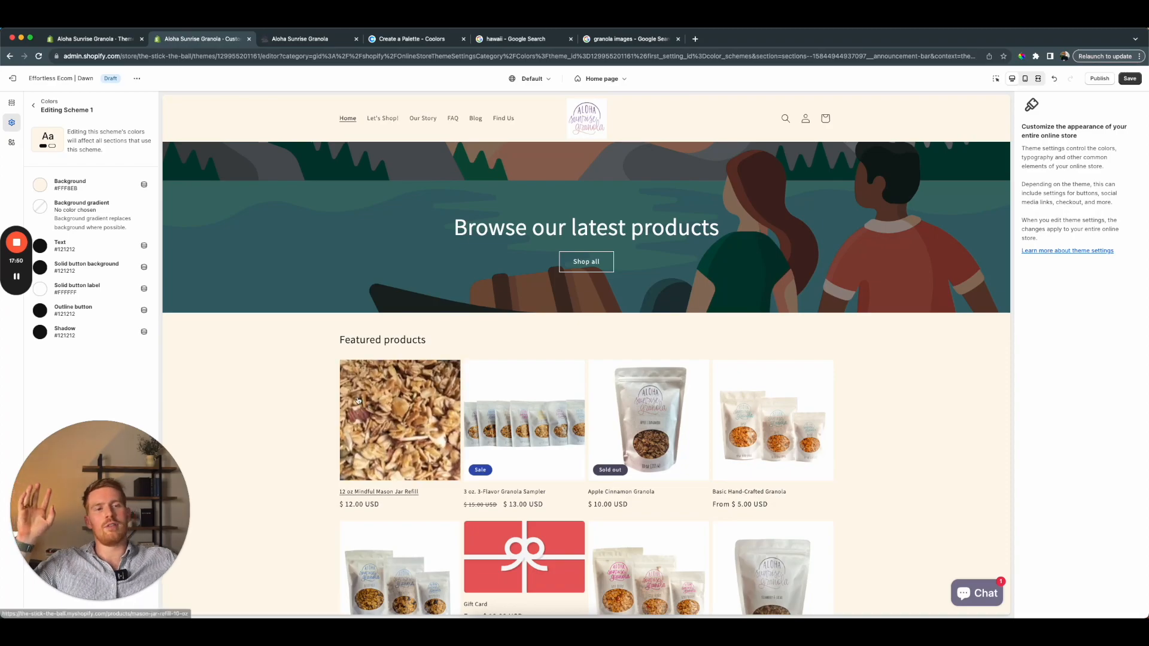
{"action": "scroll", "coordinate": [314, 418], "scroll_direction": "up", "scroll_amount": 3}
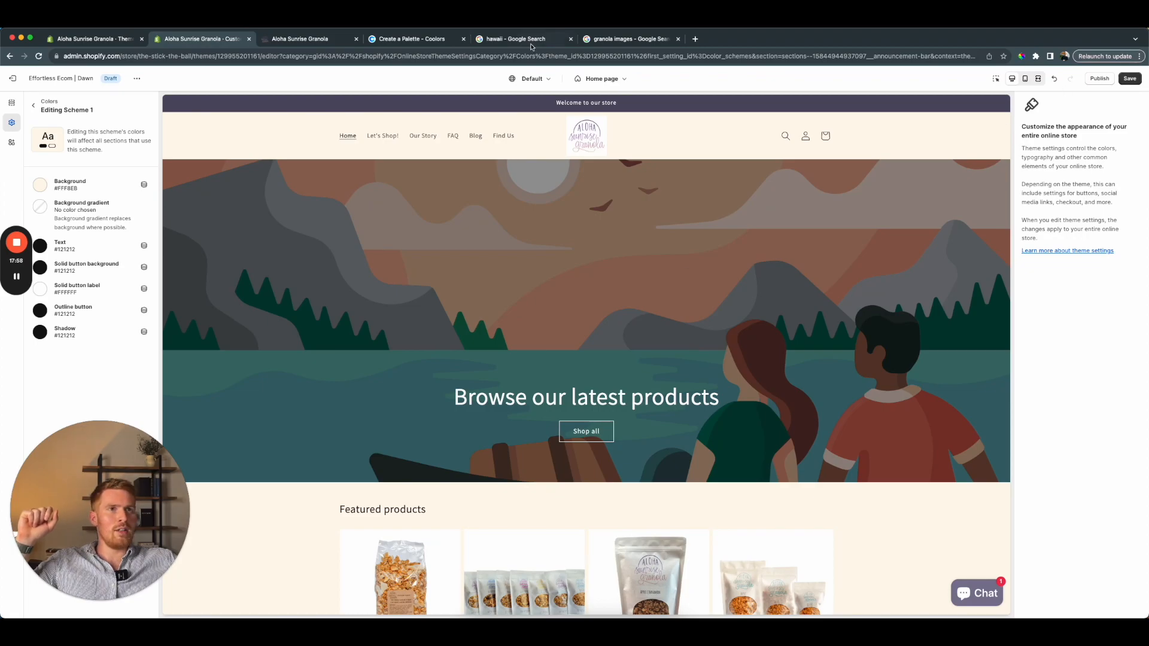
Review the header and banner of the live Aloha Sunrise Granola site, and save the color changes in the theme editor
{"action": "left_click", "coordinate": [329, 41]}
{"action": "scroll", "coordinate": [562, 205], "scroll_direction": "up", "scroll_amount": 15}
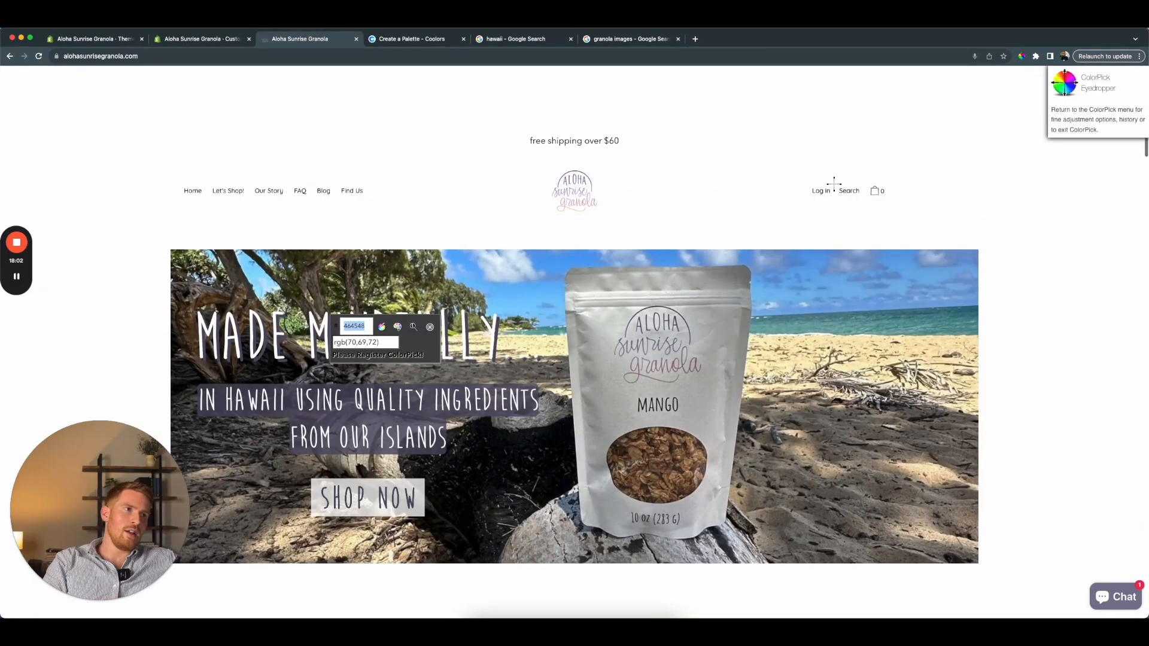
{"action": "scroll", "coordinate": [834, 185], "scroll_direction": "down", "scroll_amount": 2}
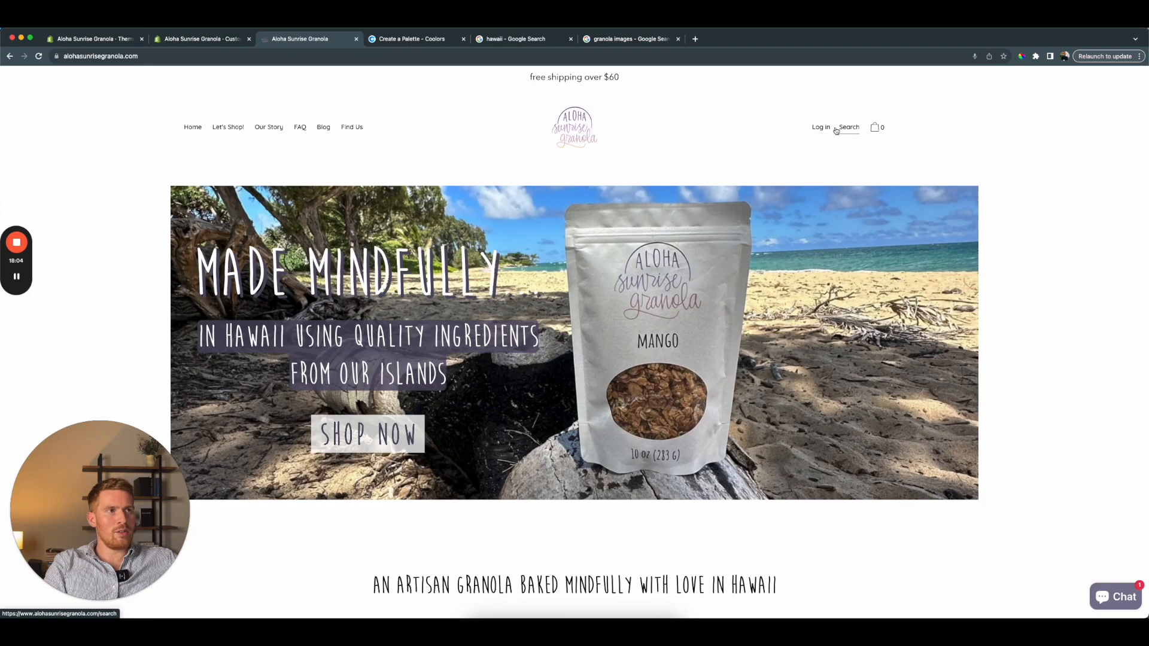
{"action": "left_click", "coordinate": [215, 38]}
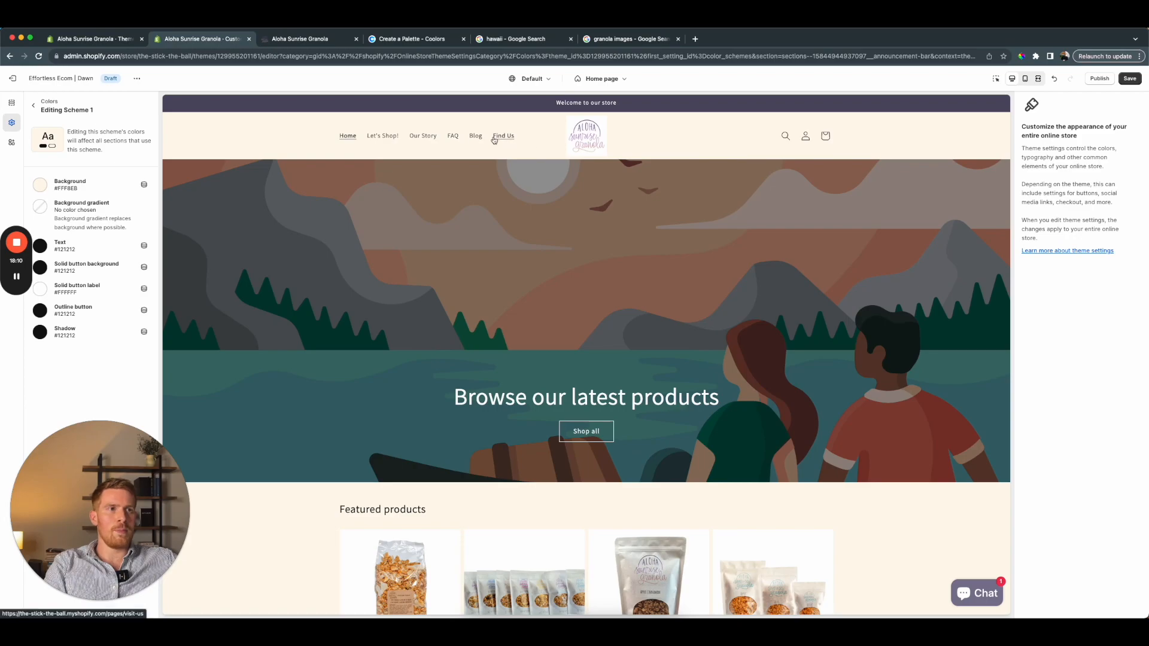
{"action": "left_click", "coordinate": [1124, 79]}
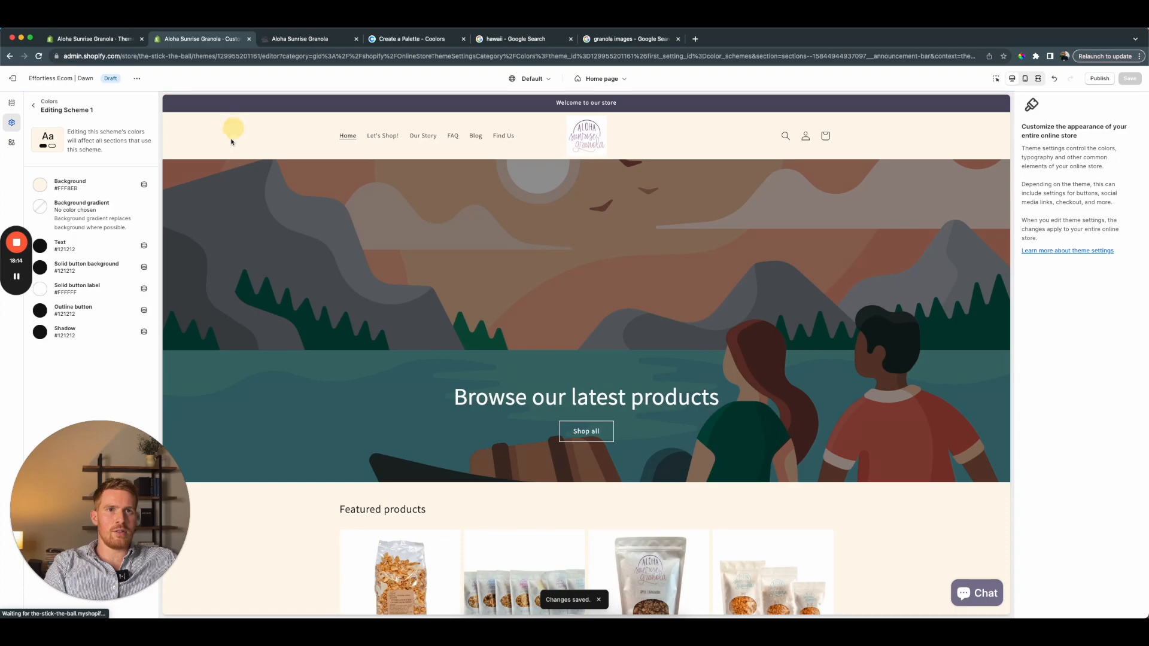
Replace the theme logo with the logo_68e989c1 PNG from the store library and set the desktop logo width to 80 px
{"action": "left_click", "coordinate": [11, 122]}
{"action": "left_click", "coordinate": [39, 123]}
{"action": "left_click", "coordinate": [91, 255]}
{"action": "left_click", "coordinate": [99, 280]}
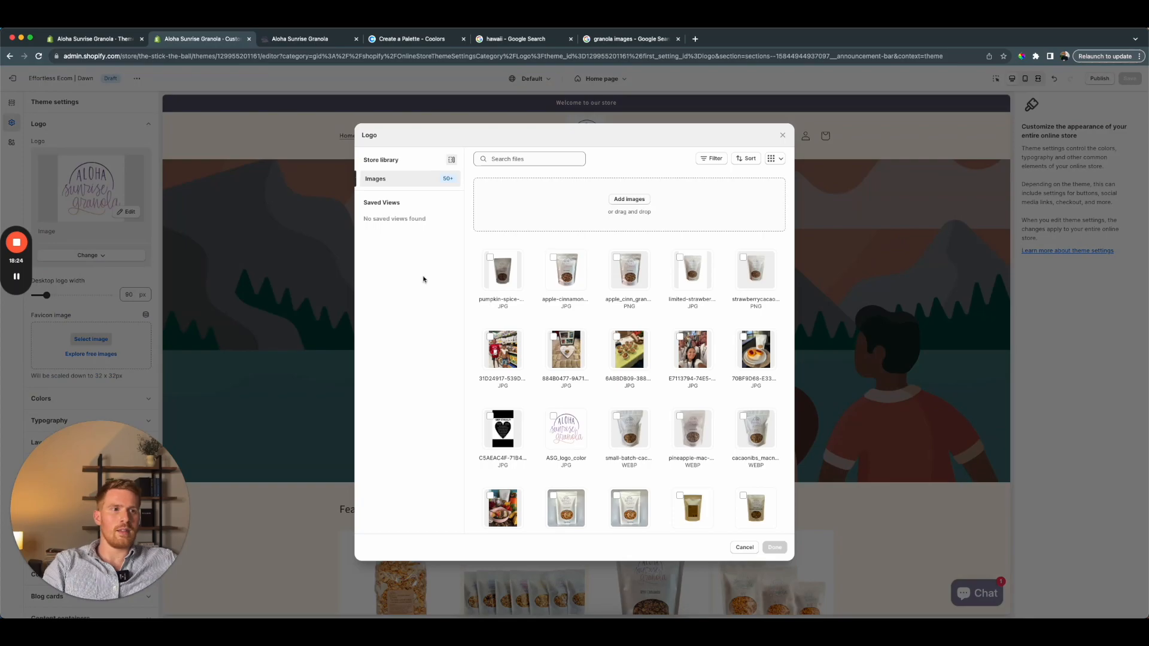
{"action": "scroll", "coordinate": [565, 317], "scroll_direction": "down", "scroll_amount": 5}
{"action": "scroll", "coordinate": [565, 317], "scroll_direction": "up", "scroll_amount": 5}
{"action": "left_click", "coordinate": [522, 159]}
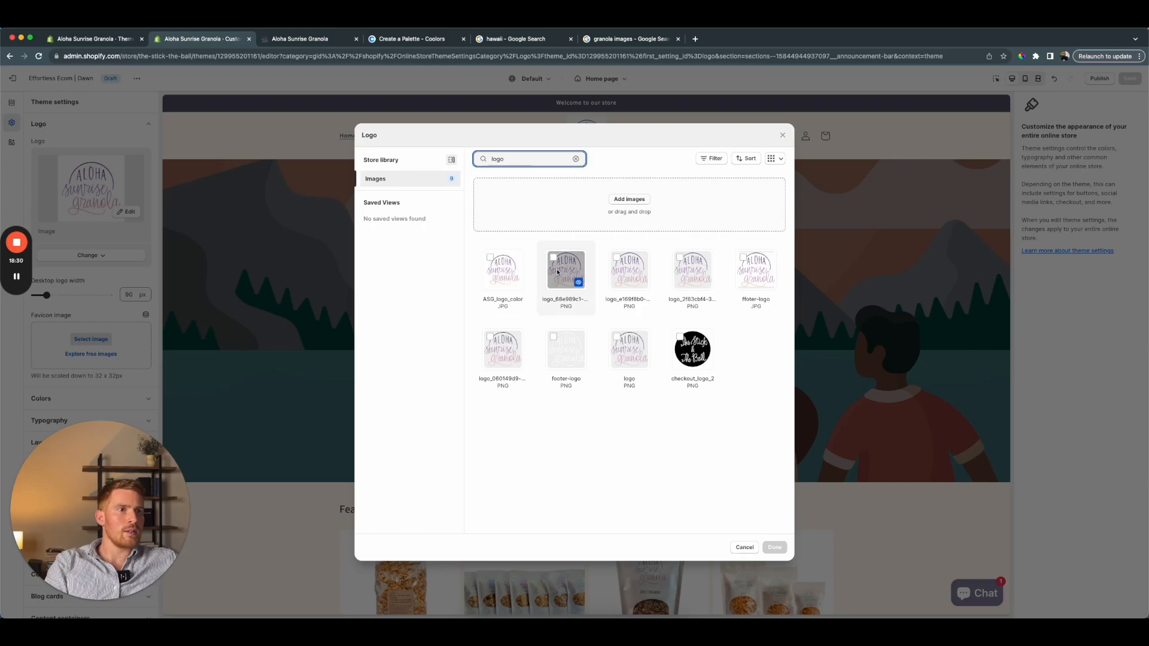
{"action": "left_click", "coordinate": [555, 262]}
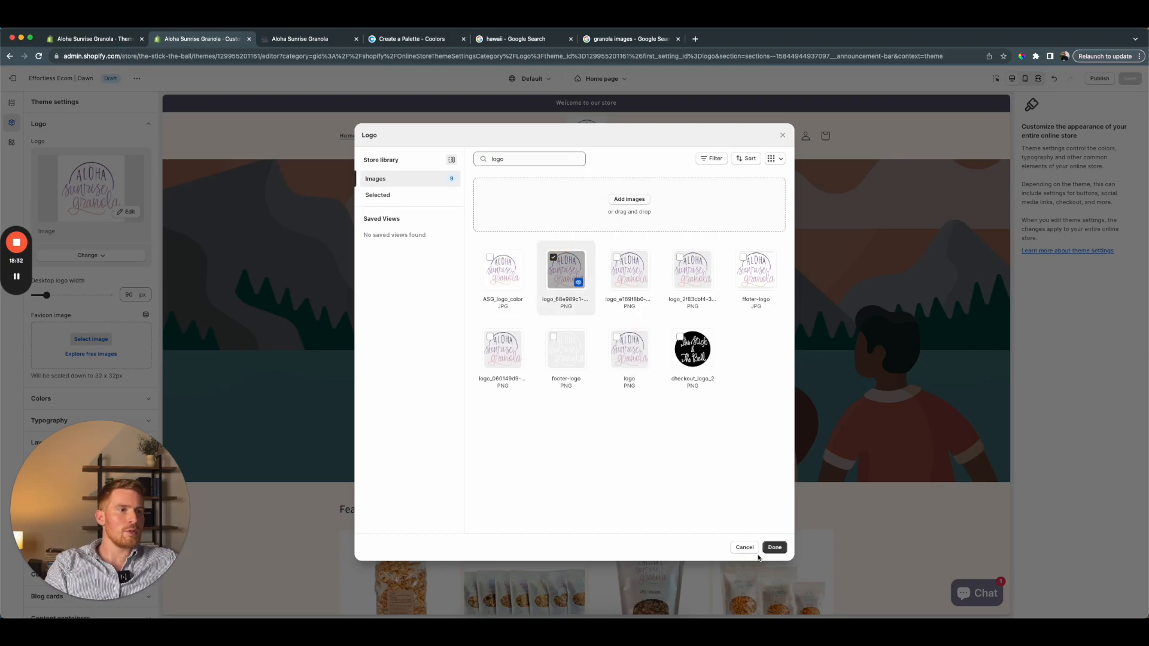
{"action": "left_click", "coordinate": [774, 547]}
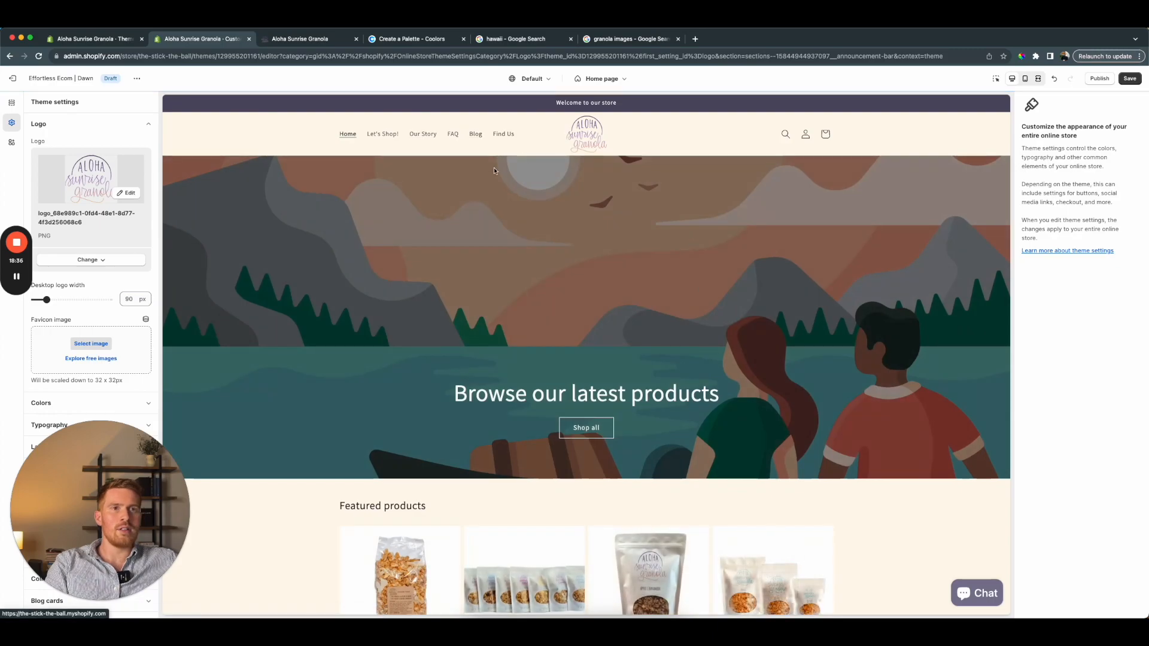
{"action": "left_click_drag", "start_coordinate": [45, 300], "coordinate": [43, 300]}
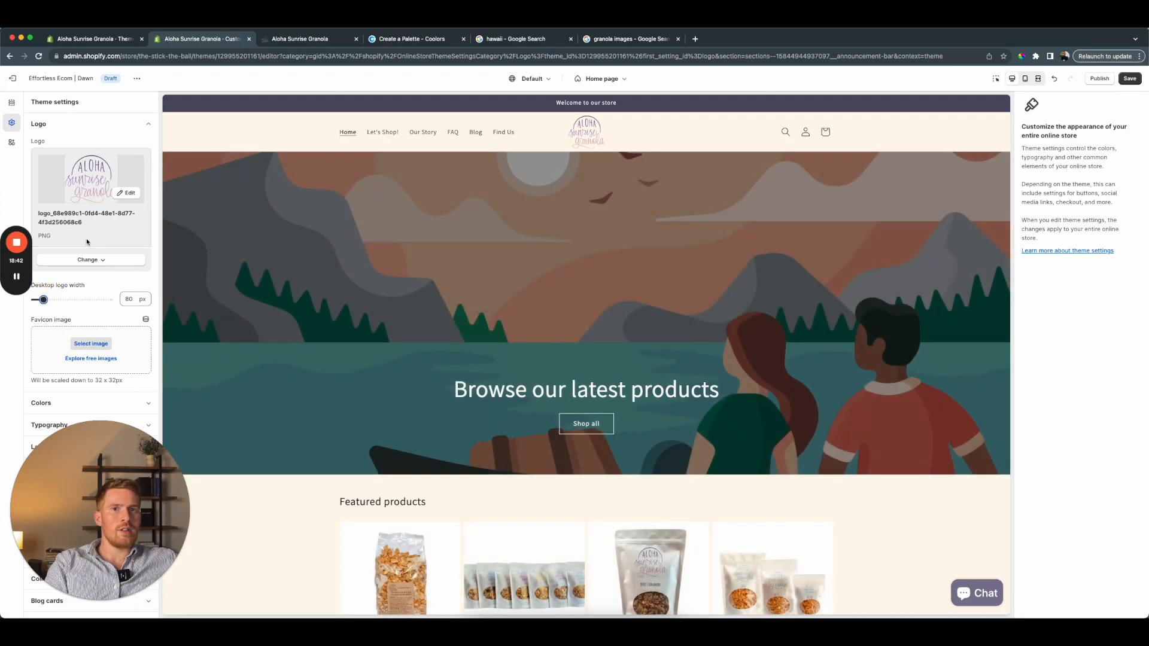
Set the Header section's top and bottom padding to 8 px each and check the header in the preview
{"action": "left_click", "coordinate": [221, 111]}
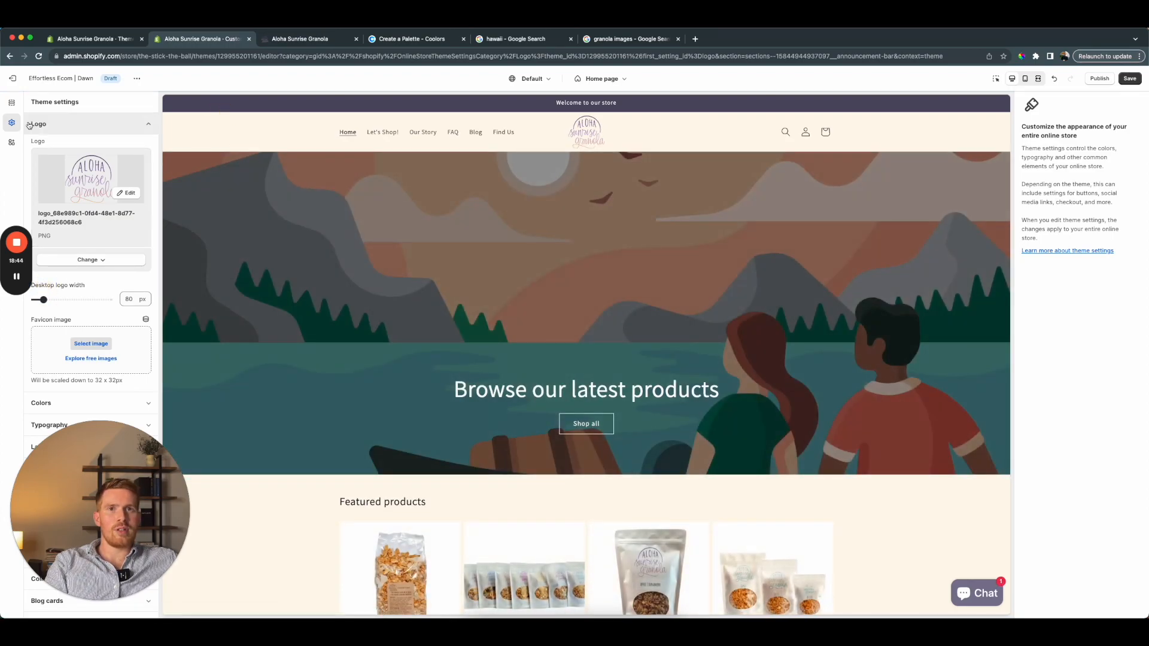
{"action": "left_click", "coordinate": [60, 186]}
{"action": "scroll", "coordinate": [1094, 431], "scroll_direction": "down", "scroll_amount": 3}
{"action": "scroll", "coordinate": [1095, 432], "scroll_direction": "down", "scroll_amount": 5}
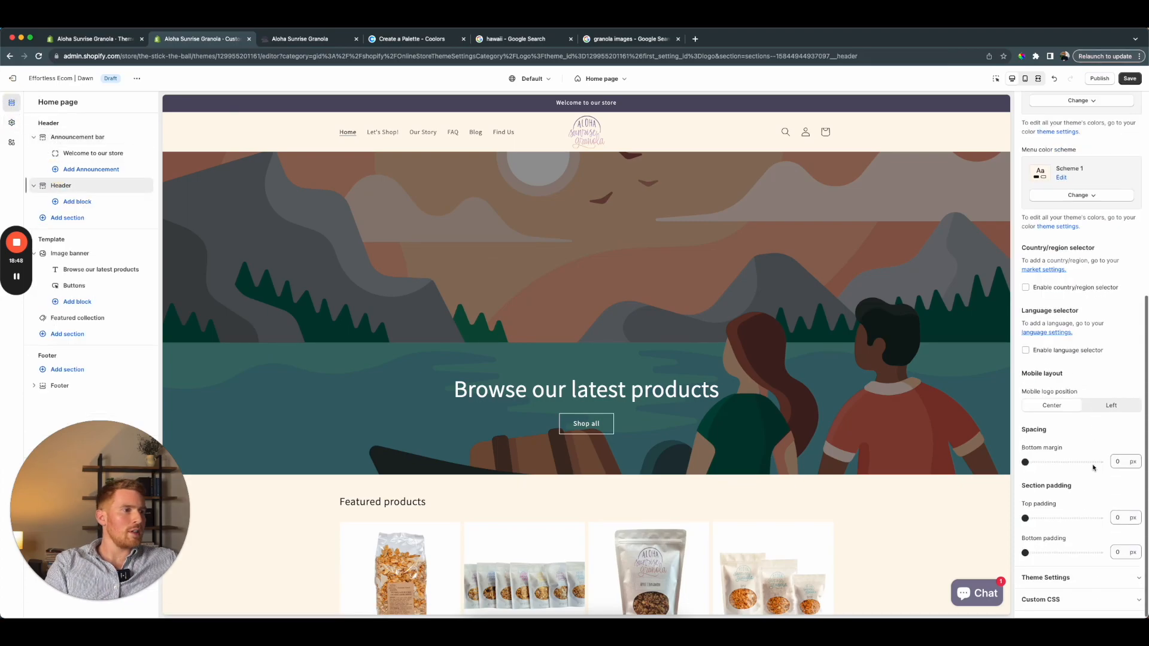
{"action": "left_click", "coordinate": [1128, 518]}
{"action": "type", "text": "8"}
{"action": "left_click", "coordinate": [1118, 552]}
{"action": "type", "text": "8"}
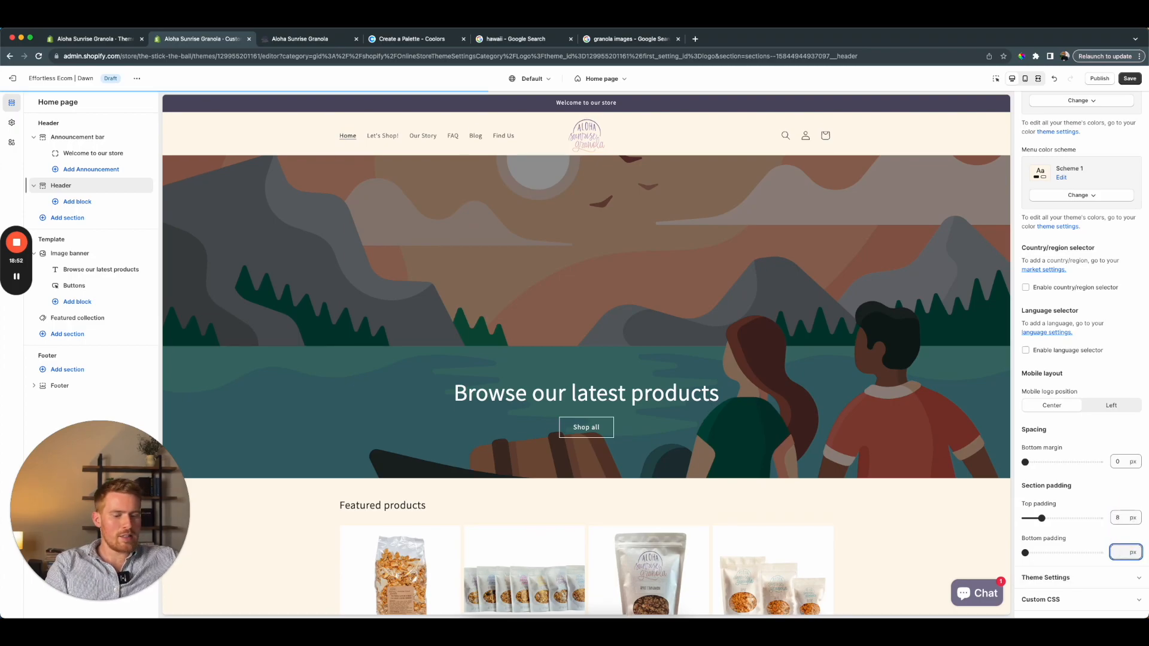
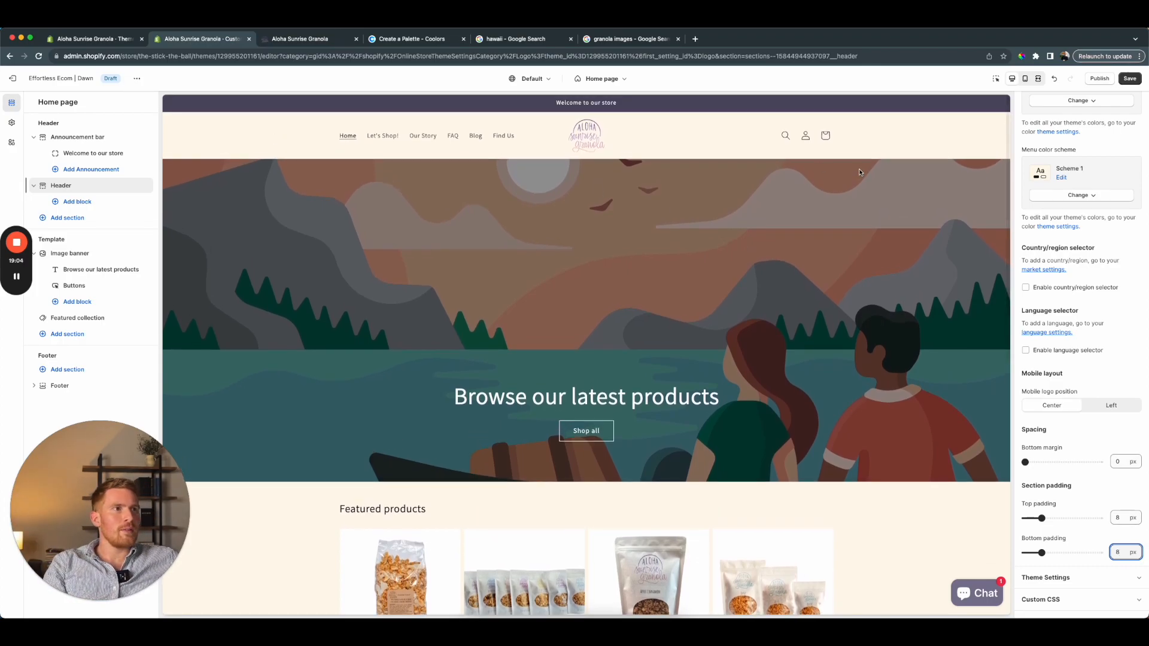
{"action": "scroll", "coordinate": [863, 145], "scroll_direction": "down", "scroll_amount": 3}
{"action": "scroll", "coordinate": [863, 150], "scroll_direction": "up", "scroll_amount": 3}
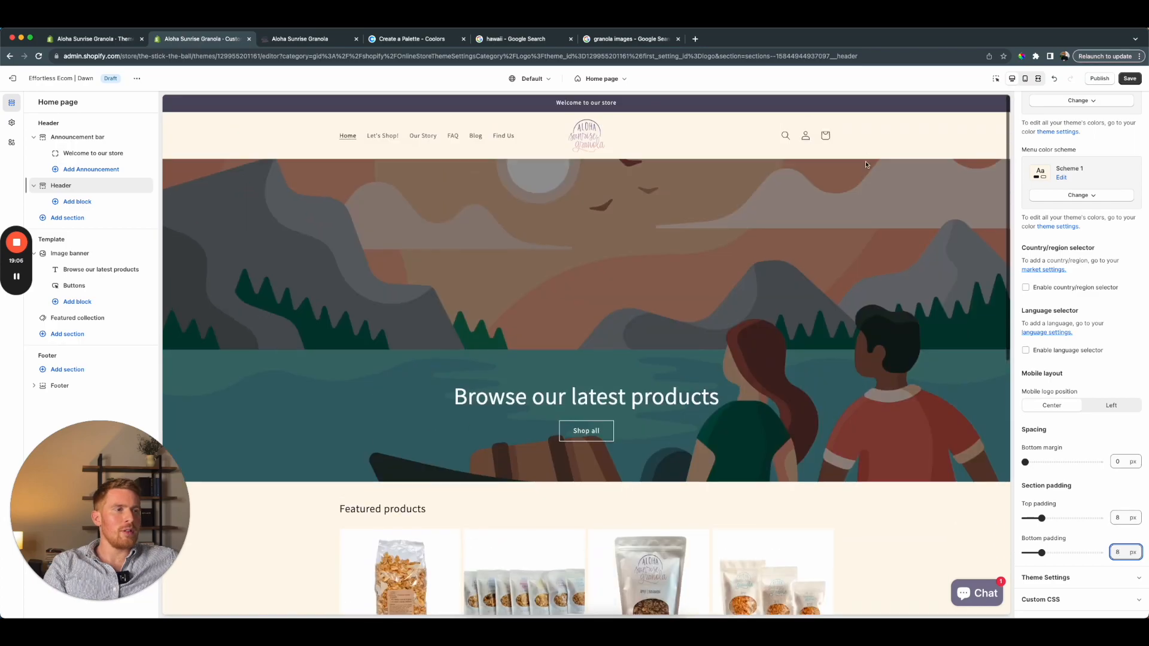
{"action": "scroll", "coordinate": [863, 150], "scroll_direction": "down", "scroll_amount": 3}
{"action": "scroll", "coordinate": [455, 176], "scroll_direction": "up", "scroll_amount": 3}
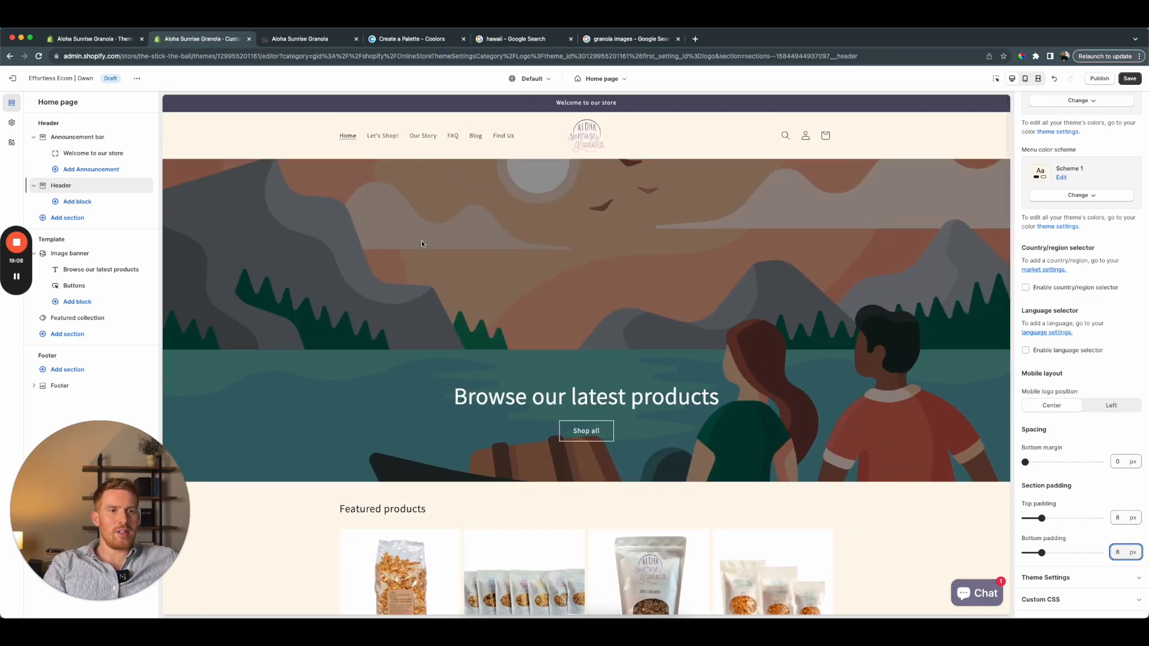
Compare the Portrait and Square image ratios for the Featured collection's product cards and set the ratio to Square
{"action": "scroll", "coordinate": [500, 280], "scroll_direction": "down", "scroll_amount": 2}
{"action": "scroll", "coordinate": [500, 280], "scroll_direction": "down", "scroll_amount": 3}
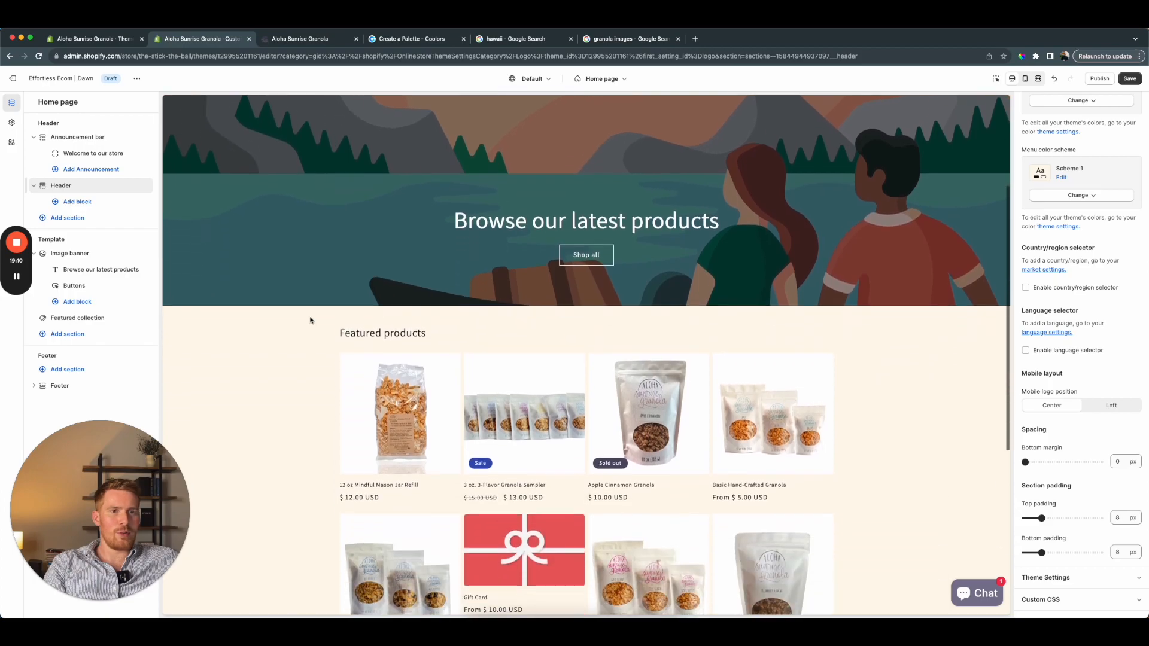
{"action": "left_click", "coordinate": [66, 319]}
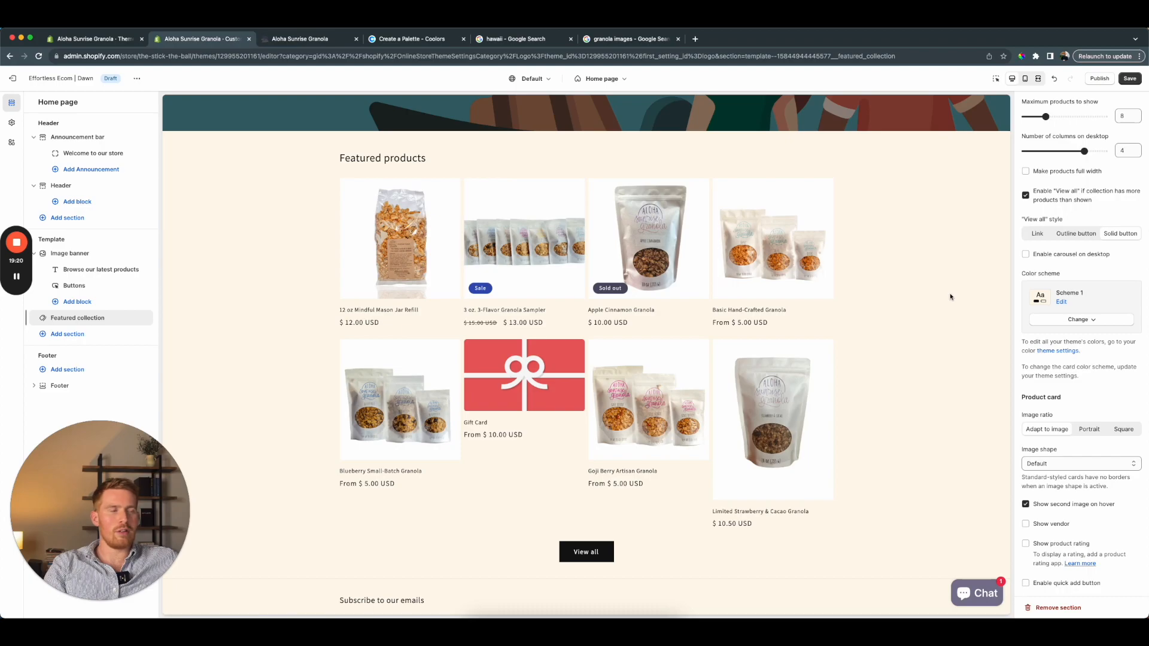
{"action": "scroll", "coordinate": [1078, 321], "scroll_direction": "up", "scroll_amount": 5}
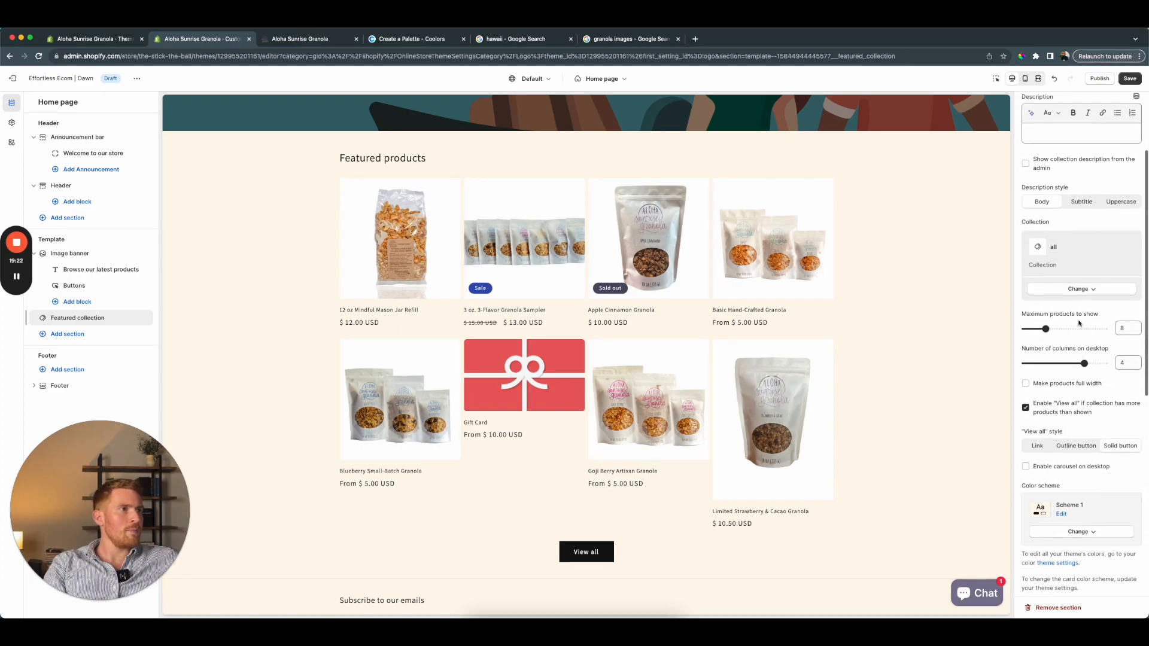
{"action": "scroll", "coordinate": [1078, 324], "scroll_direction": "down", "scroll_amount": 3}
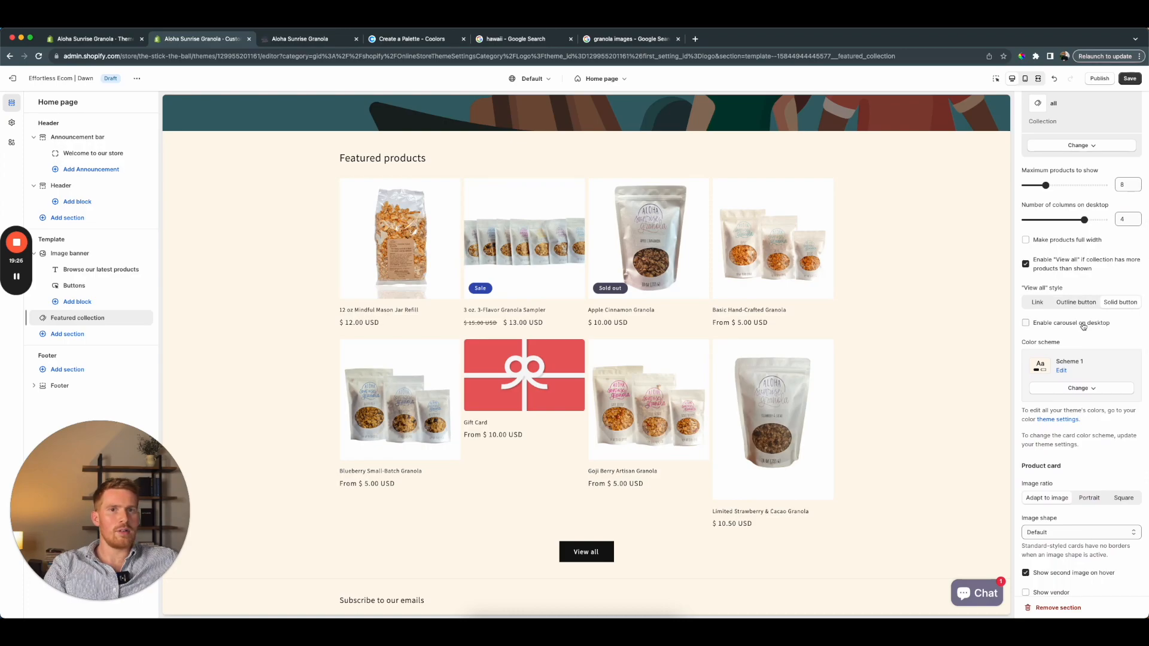
{"action": "scroll", "coordinate": [1083, 326], "scroll_direction": "down", "scroll_amount": 3}
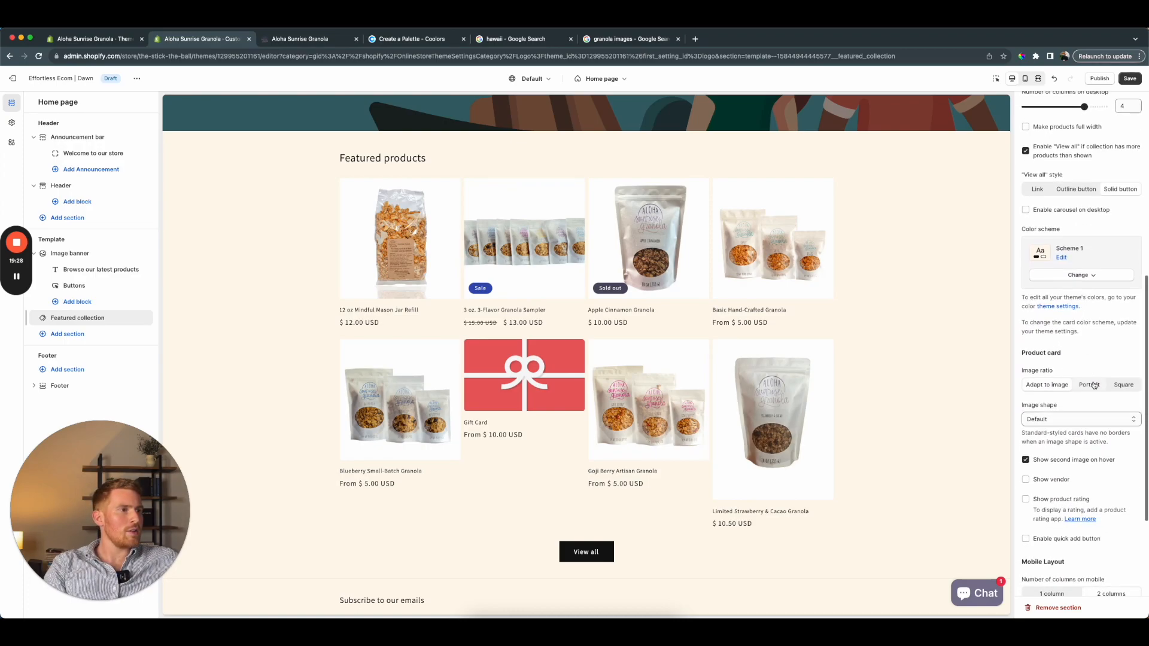
{"action": "left_click", "coordinate": [1129, 386]}
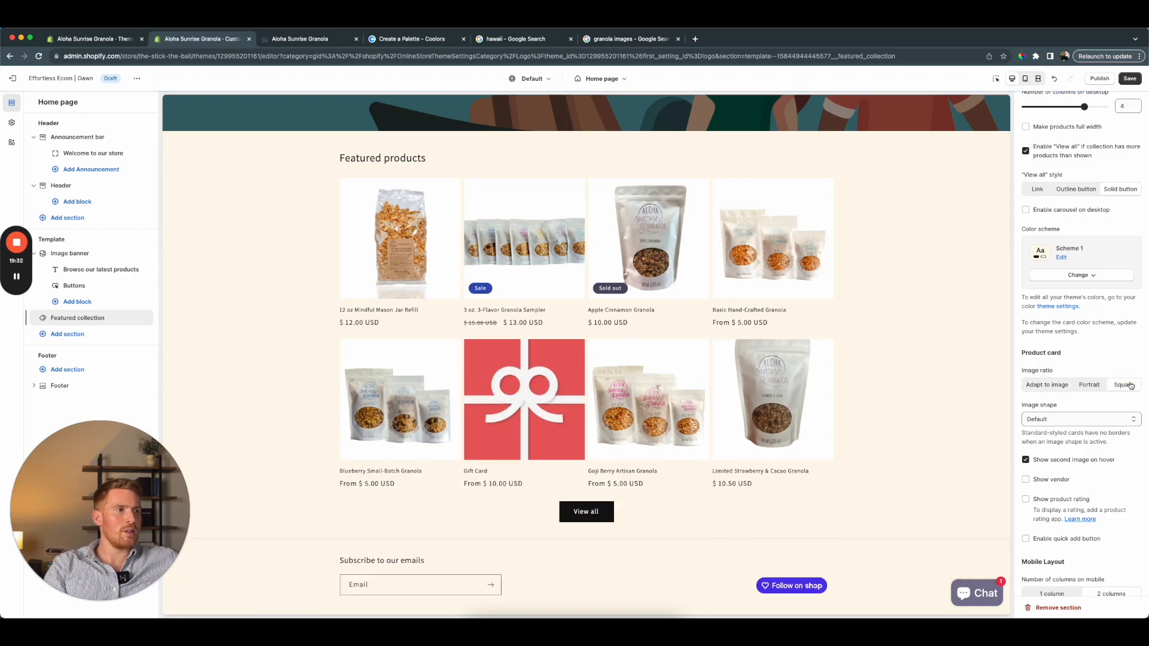
{"action": "left_click", "coordinate": [1097, 389]}
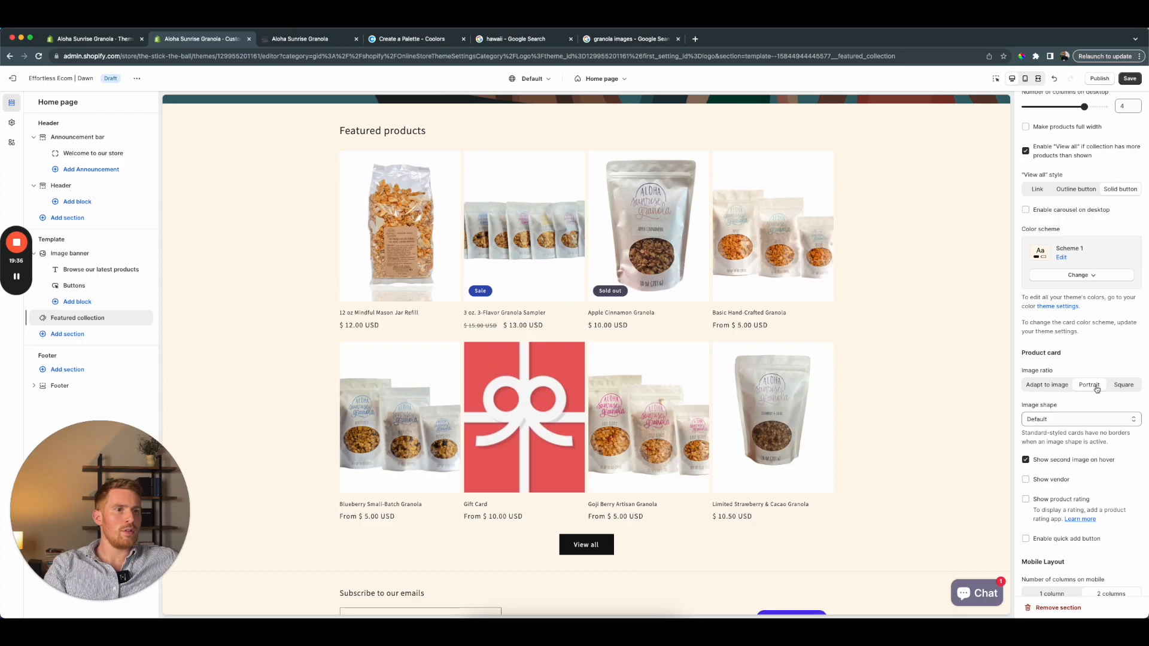
{"action": "left_click", "coordinate": [1124, 386]}
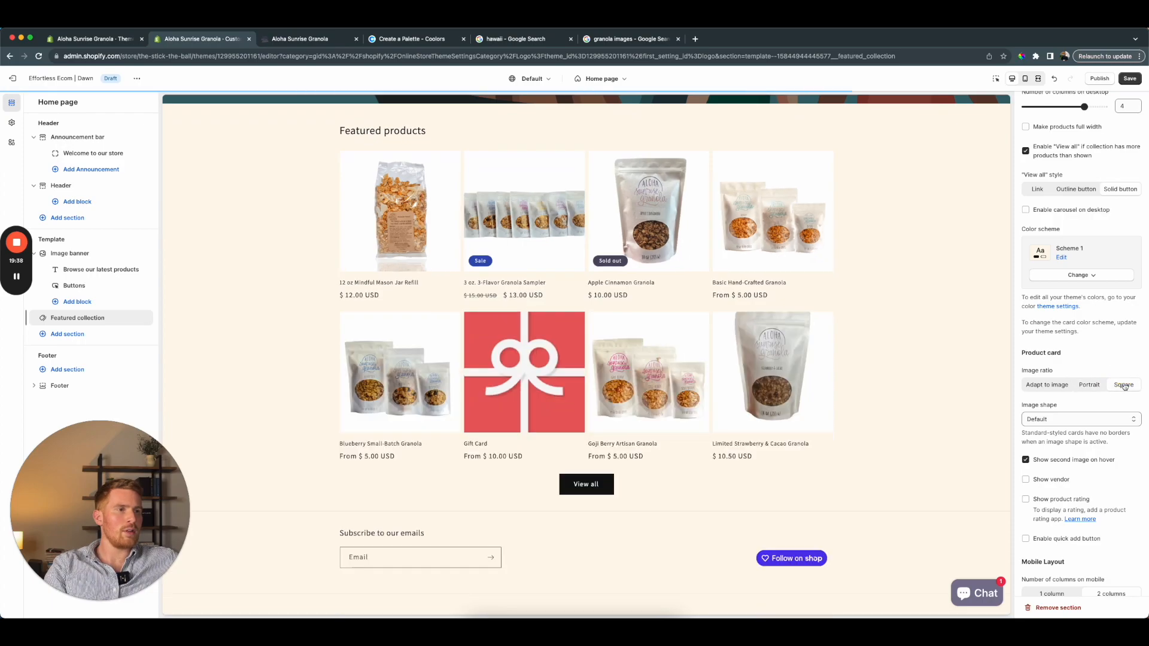
{"action": "left_click", "coordinate": [1094, 385]}
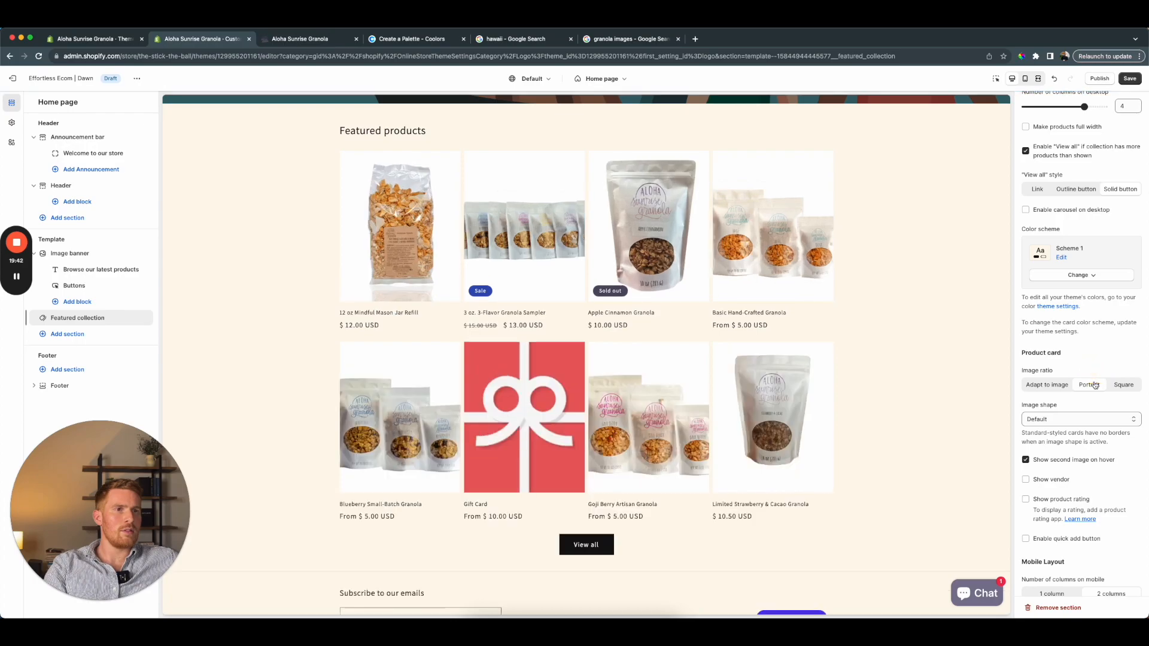
{"action": "left_click", "coordinate": [1125, 386]}
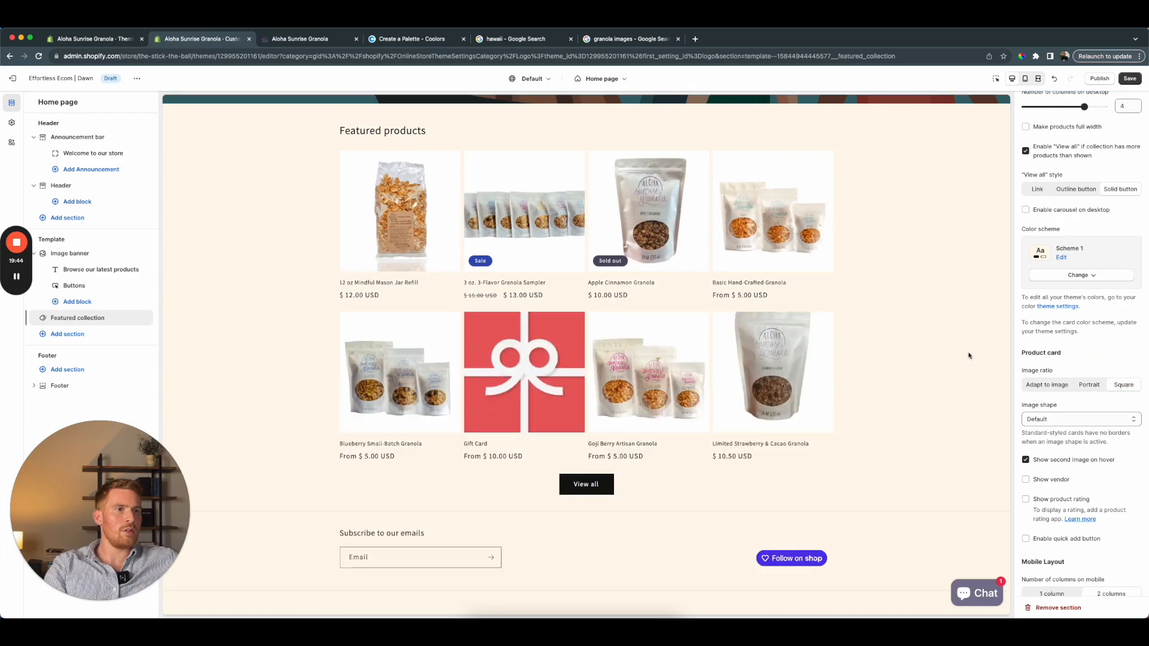
Add custom CSS to the Featured collection section that gives img elements "object-fit: contain;"
{"action": "scroll", "coordinate": [982, 358], "scroll_direction": "down", "scroll_amount": 1}
{"action": "scroll", "coordinate": [1069, 448], "scroll_direction": "down", "scroll_amount": 2}
{"action": "scroll", "coordinate": [1069, 448], "scroll_direction": "down", "scroll_amount": 3}
{"action": "left_click", "coordinate": [1057, 575]}
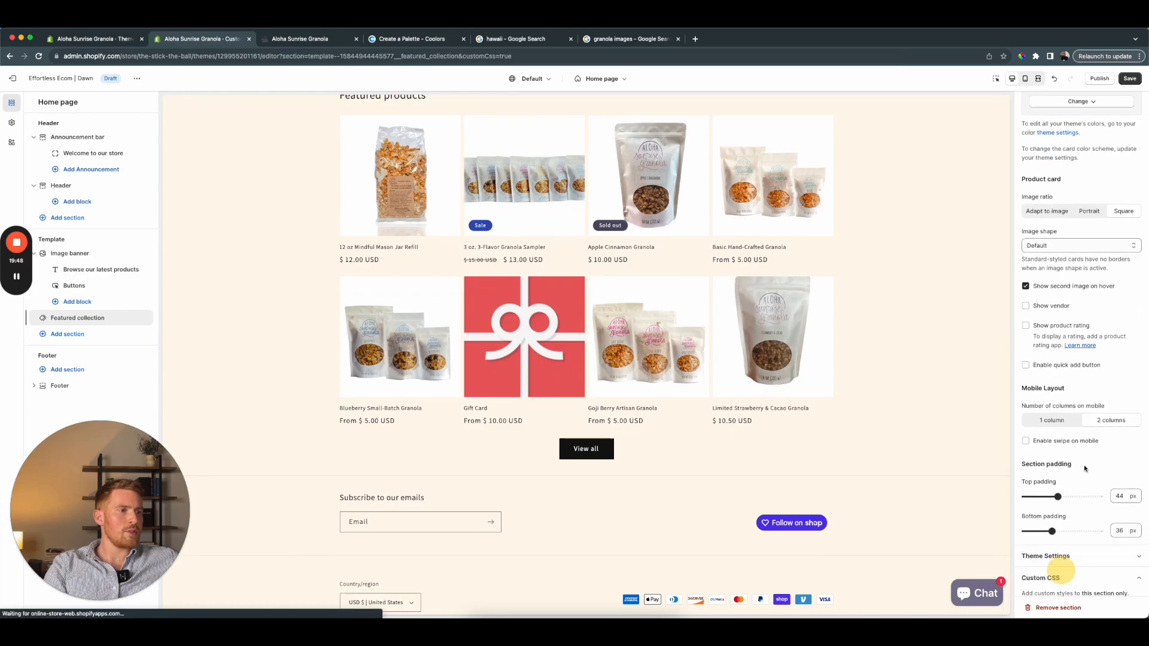
{"action": "scroll", "coordinate": [1086, 468], "scroll_direction": "down", "scroll_amount": 2}
{"action": "left_click", "coordinate": [1081, 530]}
{"action": "type", "text": "img {"}
{"action": "key", "text": "Return"}
{"action": "type", "text": "object-fot"}
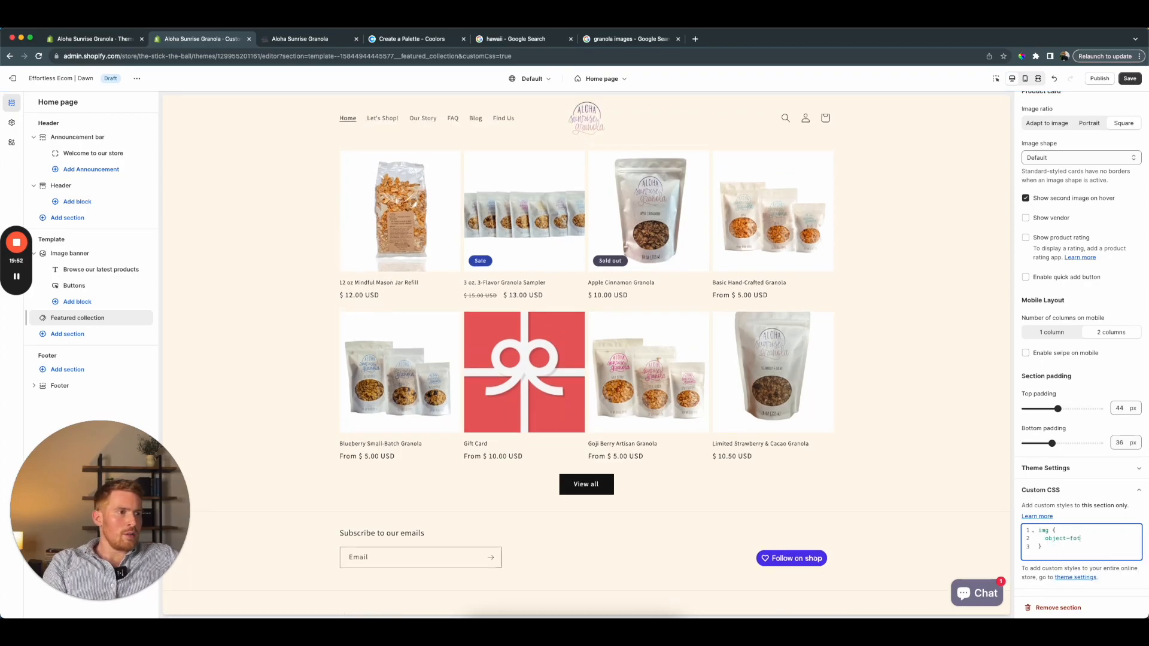
{"action": "key", "text": "BackSpace"}
{"action": "key", "text": "BackSpace"}
{"action": "type", "text": "it: contain"}
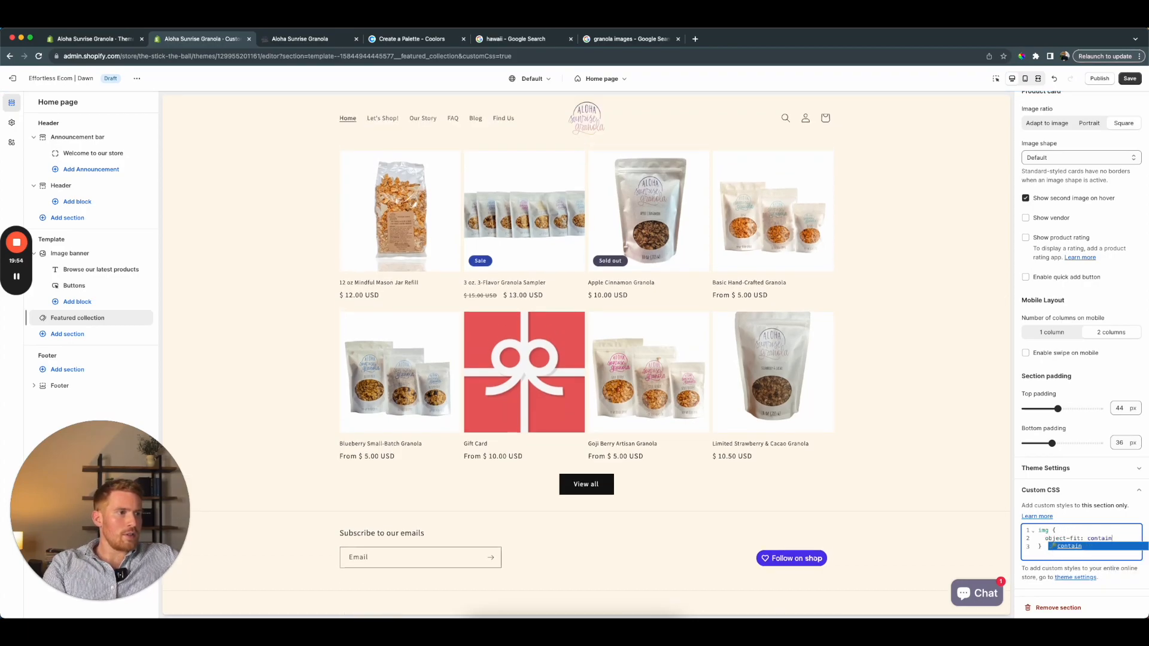
{"action": "type", "text": ";"}
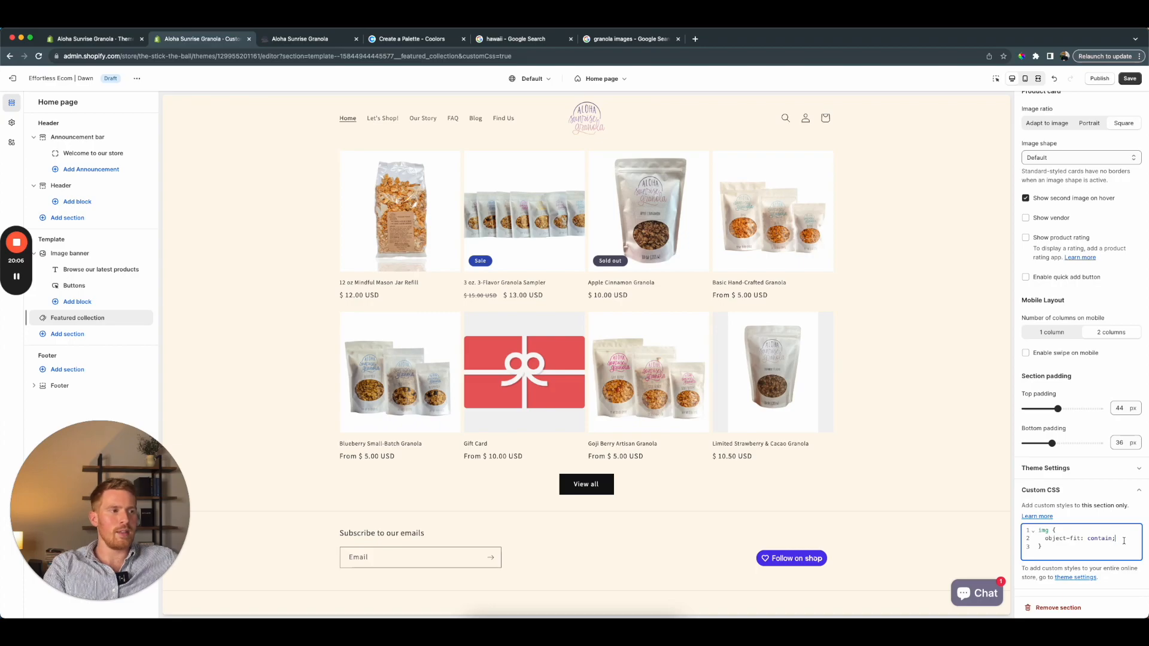
{"action": "key", "text": "Return"}
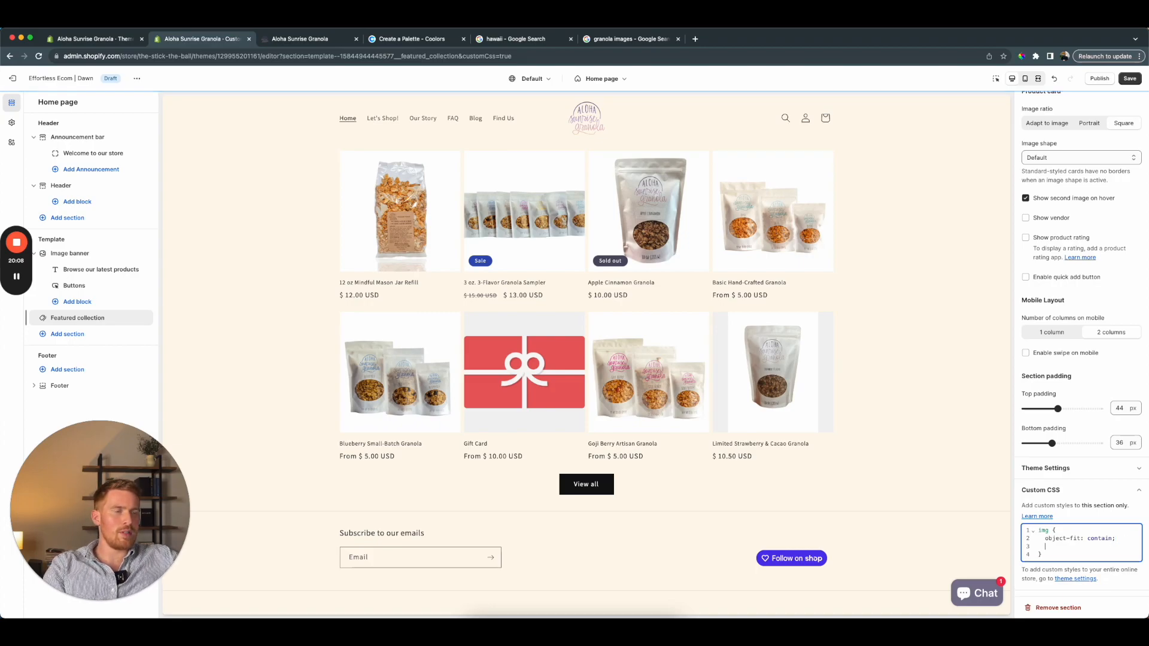
{"action": "type", "text": "vacj"}
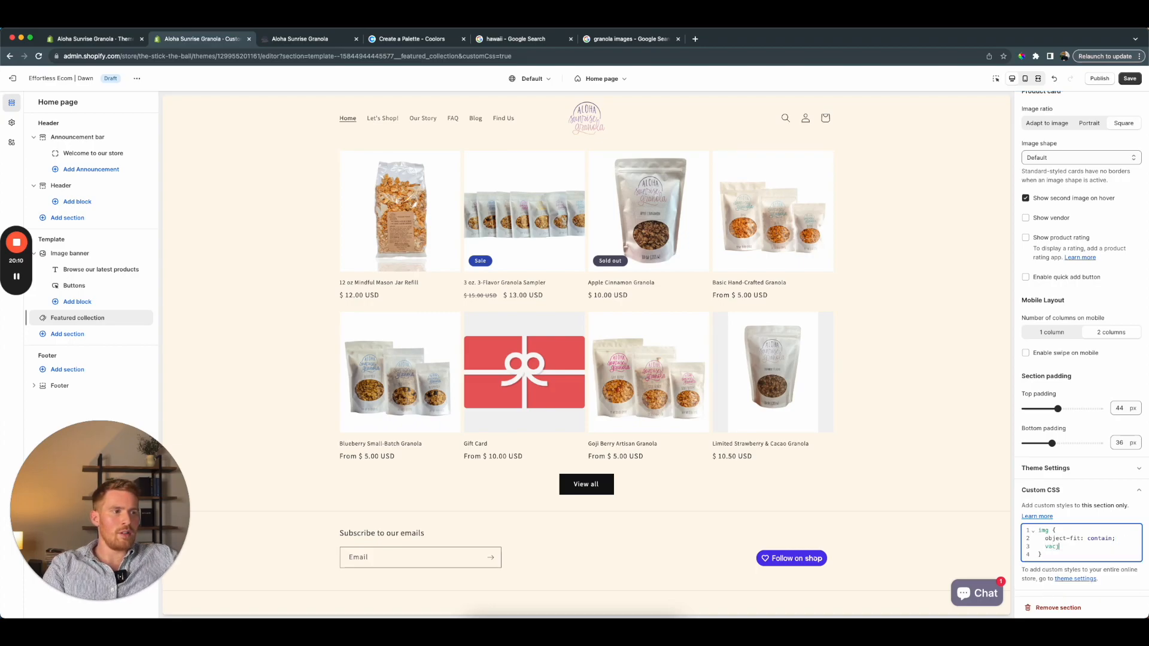
{"action": "key", "text": "BackSpace"}
{"action": "key", "text": "Return"}
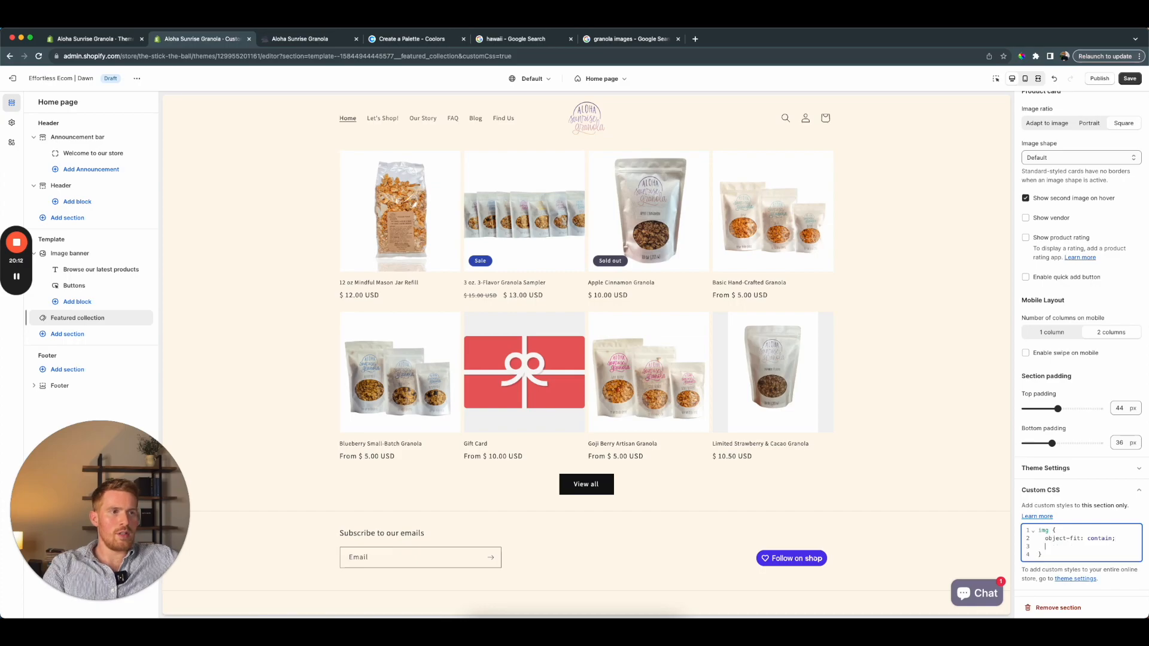
{"action": "key", "text": "BackSpace"}
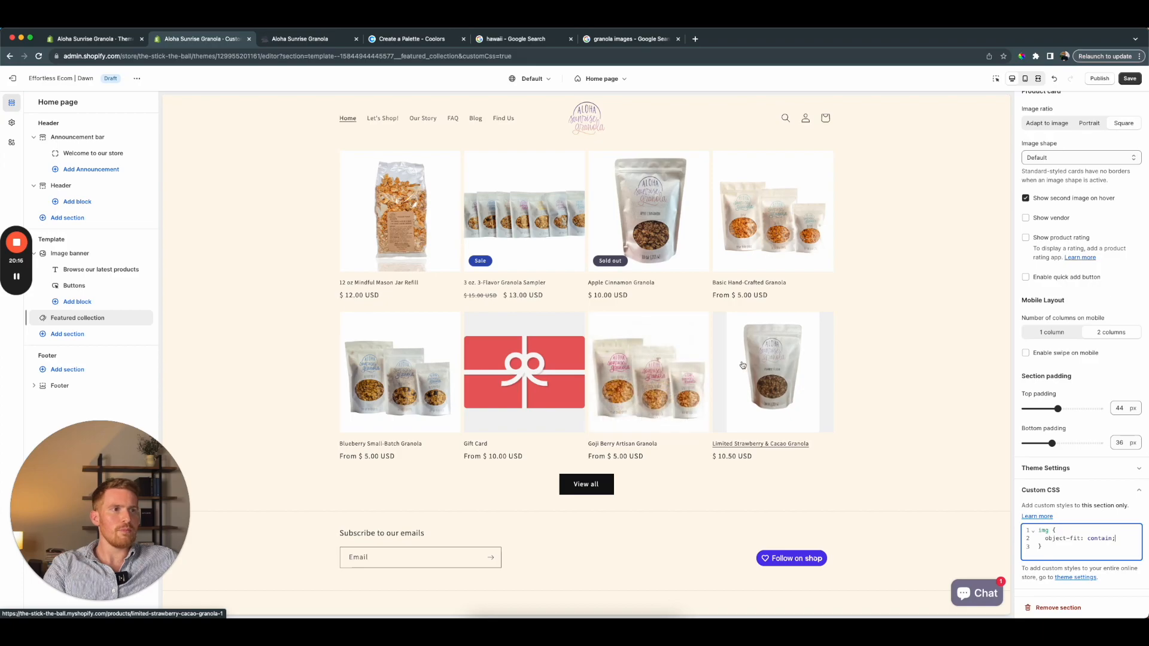
Save the theme changes and check the featured products grid in the preview
{"action": "left_click", "coordinate": [1130, 78]}
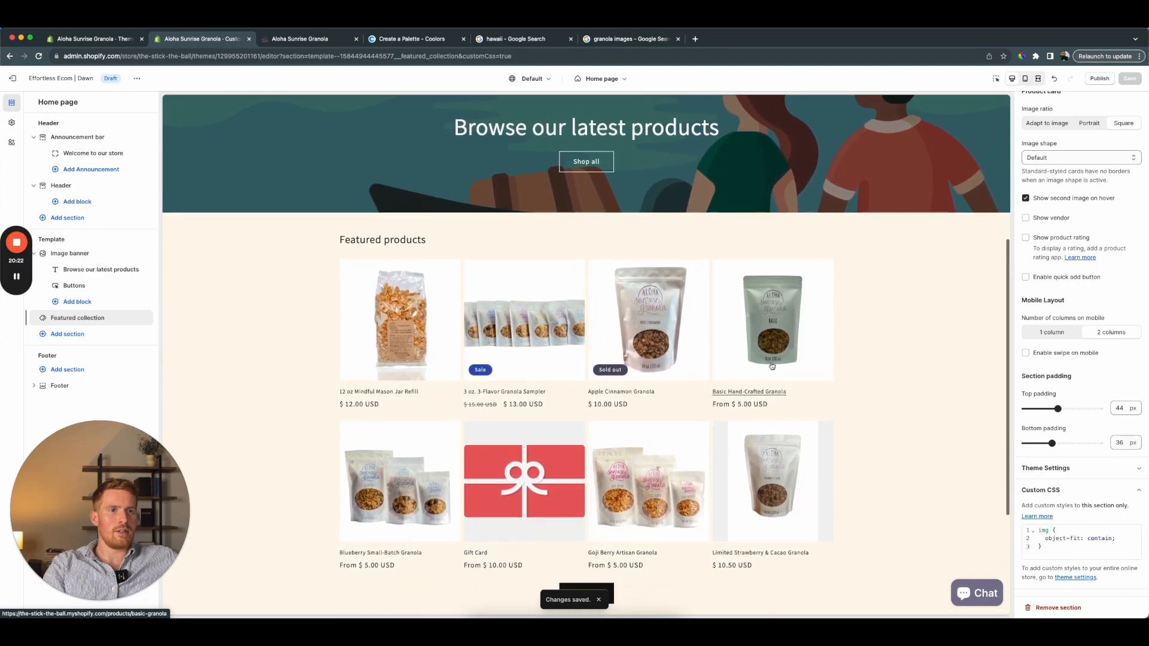
{"action": "scroll", "coordinate": [772, 365], "scroll_direction": "down", "scroll_amount": 3}
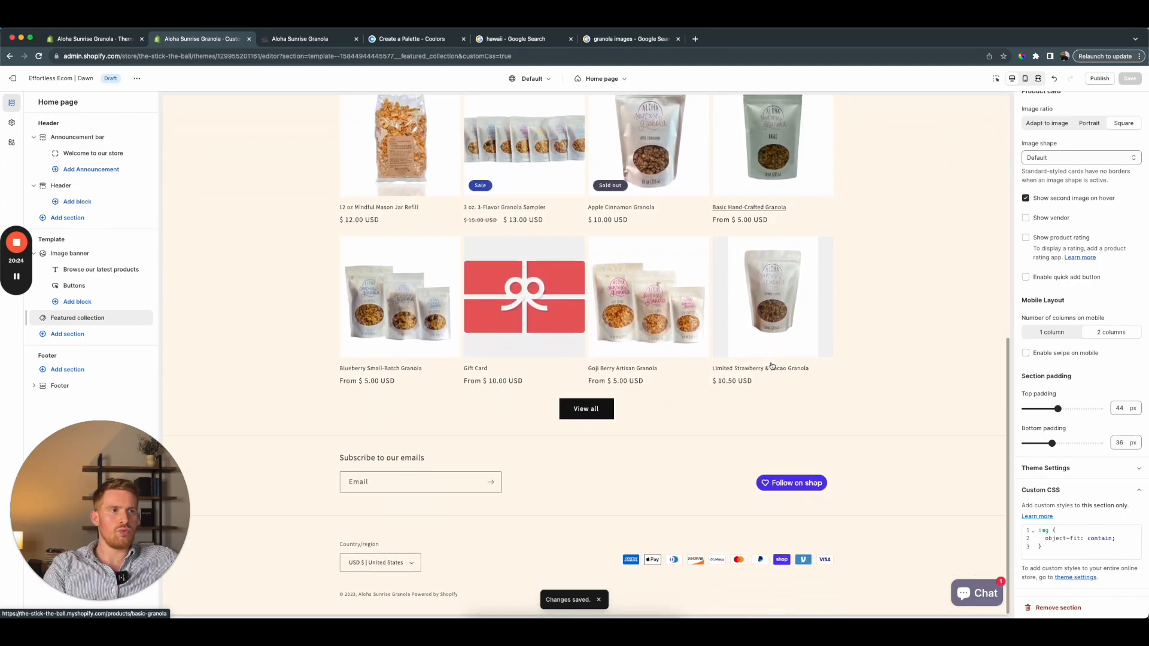
Look over the product images in the Featured products grid and the banner above it in the home page preview
{"action": "scroll", "coordinate": [818, 351], "scroll_direction": "up", "scroll_amount": 4}
{"action": "scroll", "coordinate": [818, 352], "scroll_direction": "down", "scroll_amount": 4}
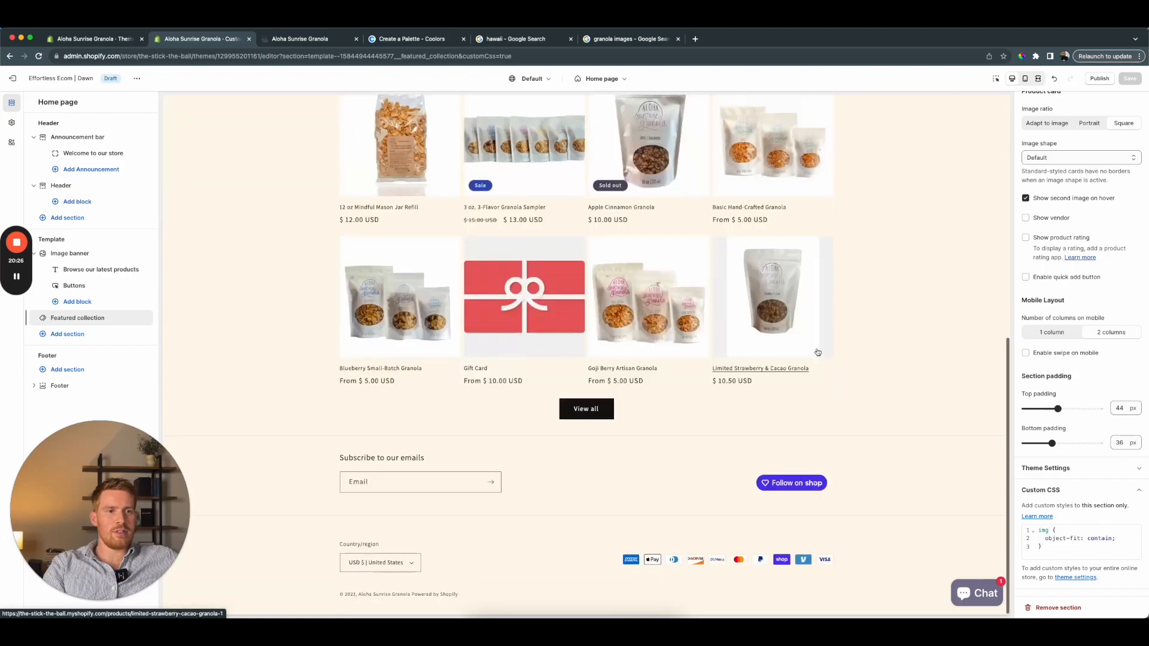
{"action": "scroll", "coordinate": [818, 352], "scroll_direction": "up", "scroll_amount": 2}
{"action": "scroll", "coordinate": [818, 352], "scroll_direction": "up", "scroll_amount": 1}
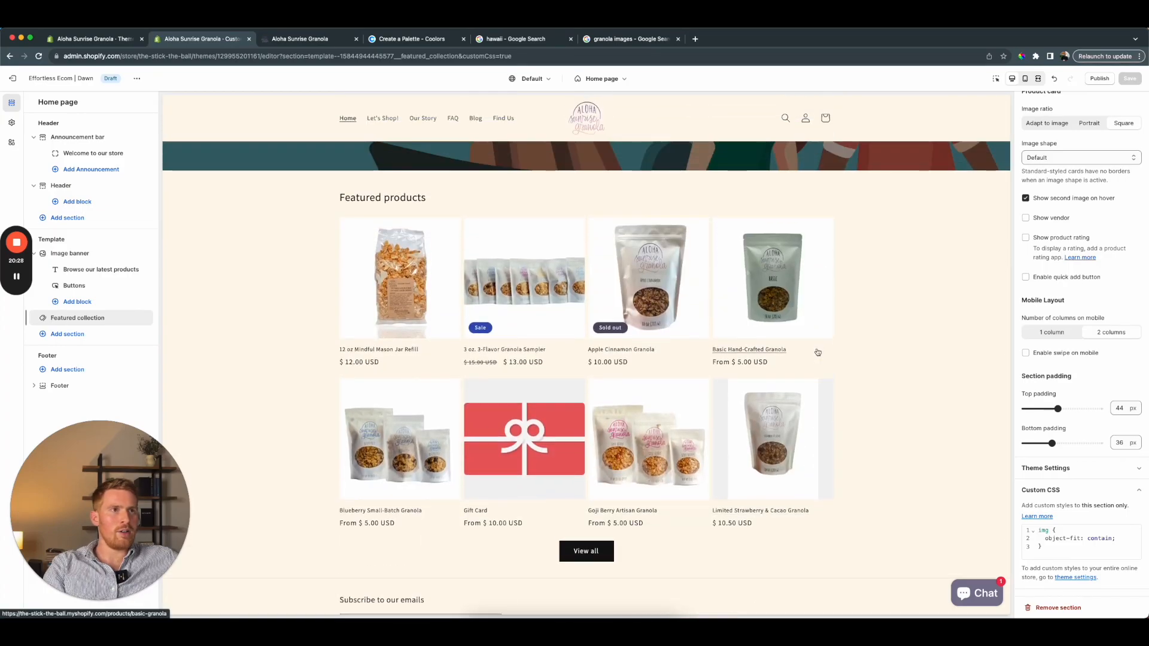
{"action": "scroll", "coordinate": [817, 352], "scroll_direction": "up", "scroll_amount": 5}
{"action": "scroll", "coordinate": [817, 352], "scroll_direction": "down", "scroll_amount": 4}
{"action": "scroll", "coordinate": [817, 352], "scroll_direction": "down", "scroll_amount": 1}
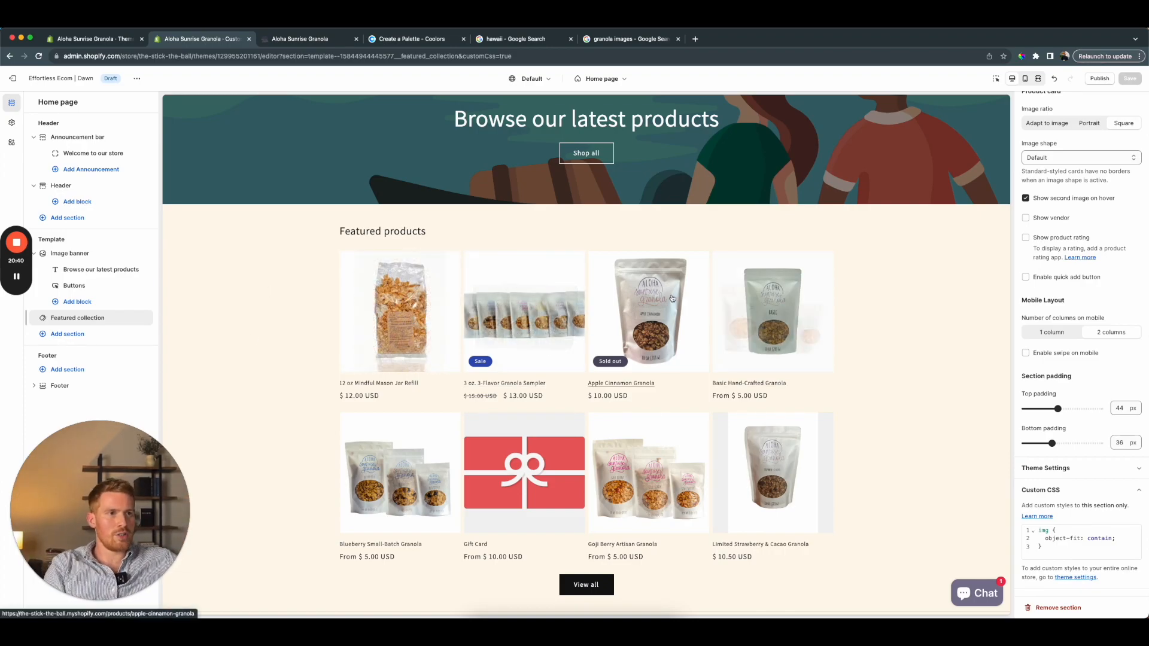
Try to save the main product image from the 3 oz. 3-Flavor Granola Sampler page in the theme preview
{"action": "left_click", "coordinate": [547, 288]}
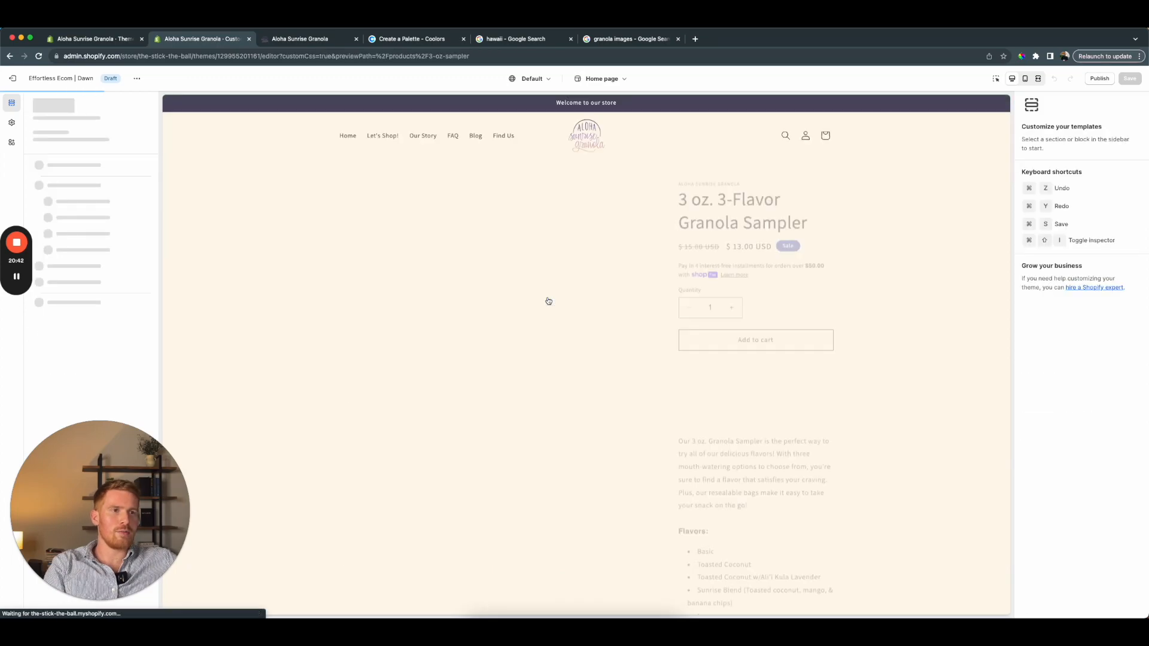
{"action": "right_click", "coordinate": [530, 291]}
{"action": "left_click", "coordinate": [492, 294]}
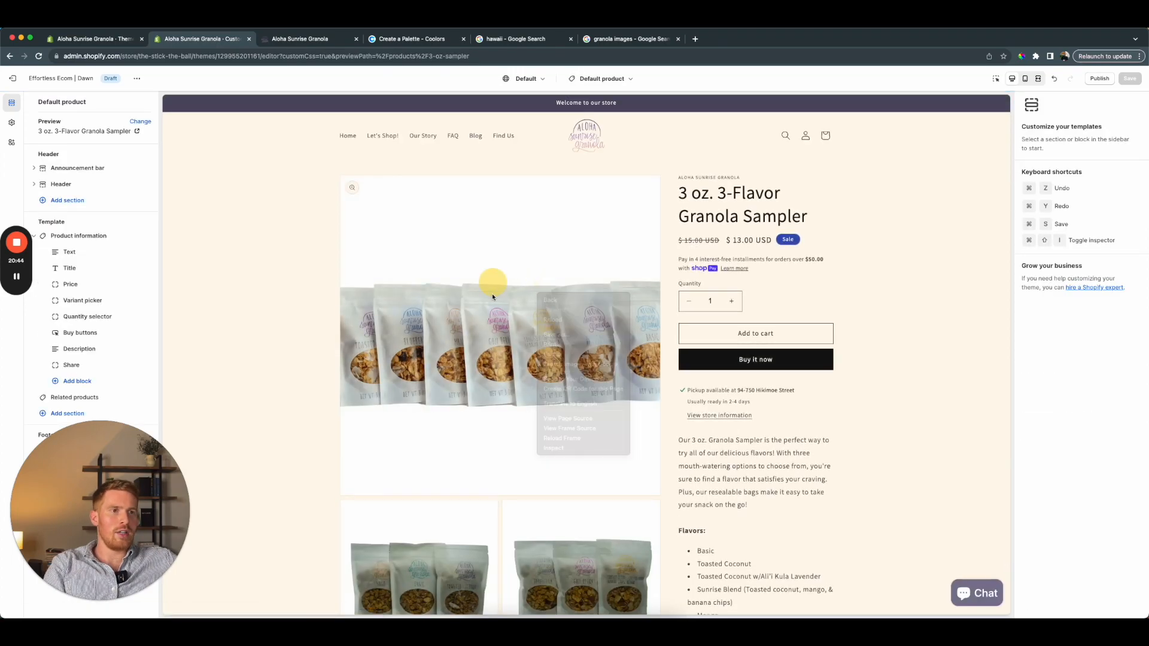
{"action": "right_click", "coordinate": [535, 296]}
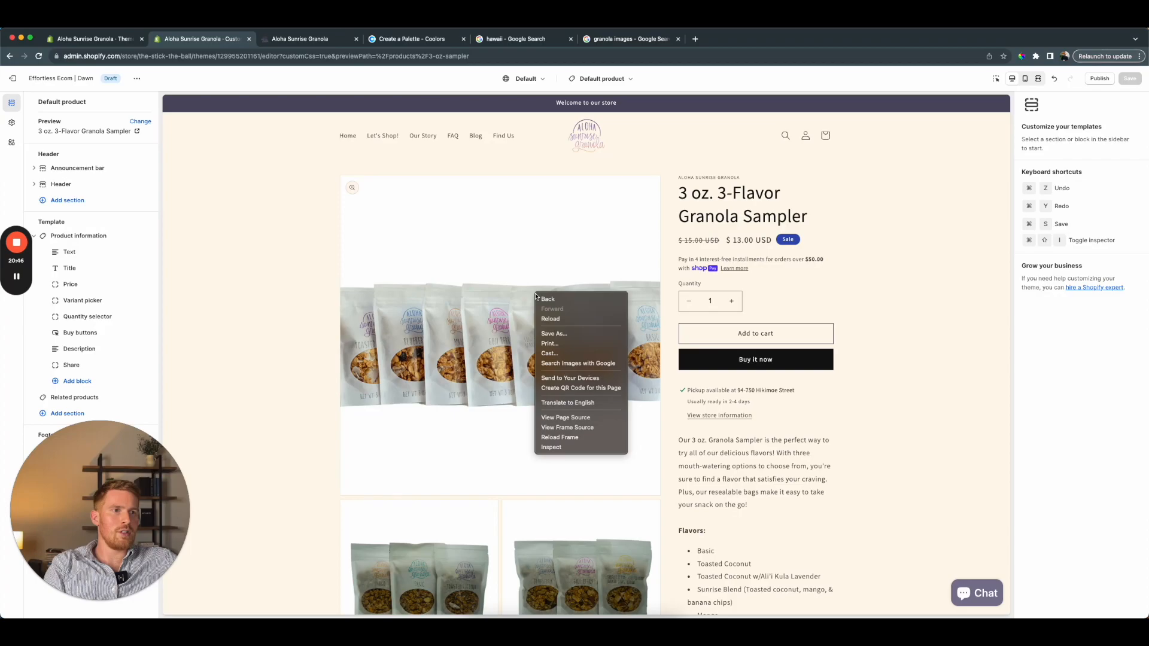
{"action": "left_click", "coordinate": [515, 294]}
Close the hawaii image search and open the Sunrise Blend Small-Batch Granola product page on alohasunrisegranola.com
{"action": "left_click", "coordinate": [516, 39]}
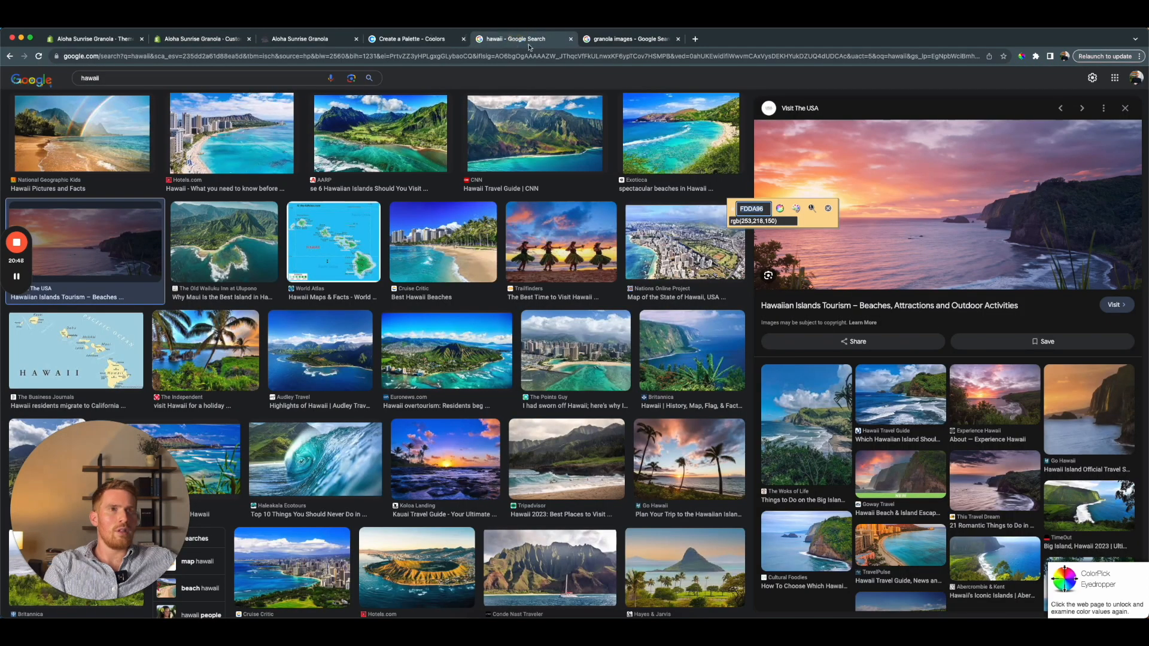
{"action": "key", "text": "super+w"}
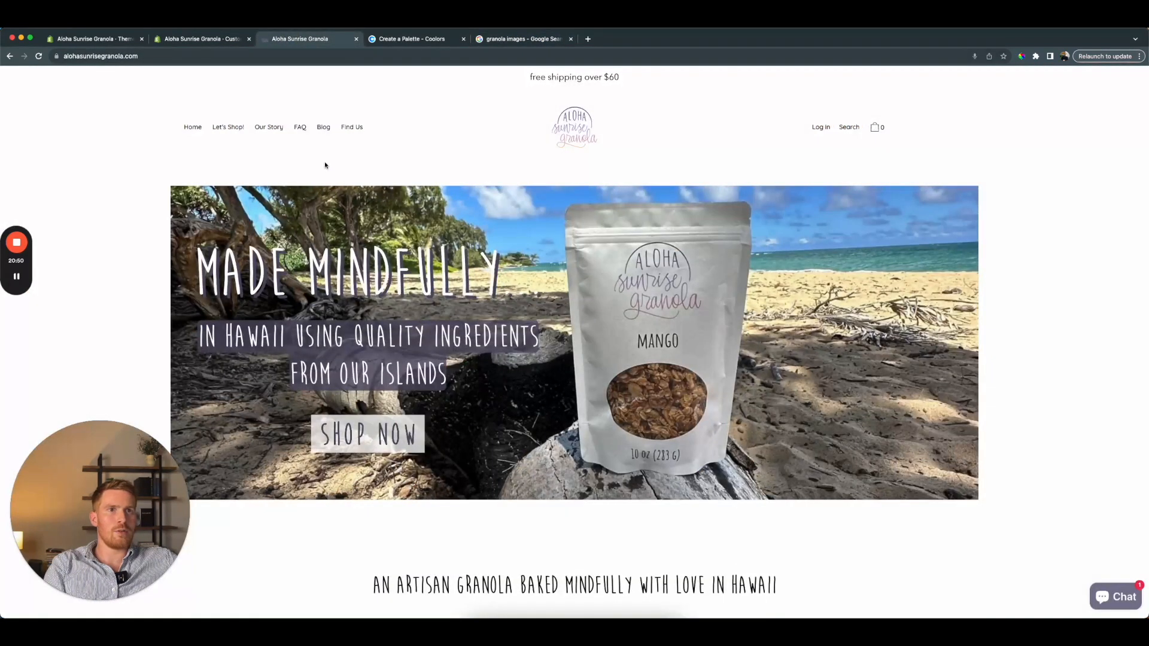
{"action": "scroll", "coordinate": [457, 354], "scroll_direction": "down", "scroll_amount": 5}
{"action": "scroll", "coordinate": [458, 353], "scroll_direction": "down", "scroll_amount": 10}
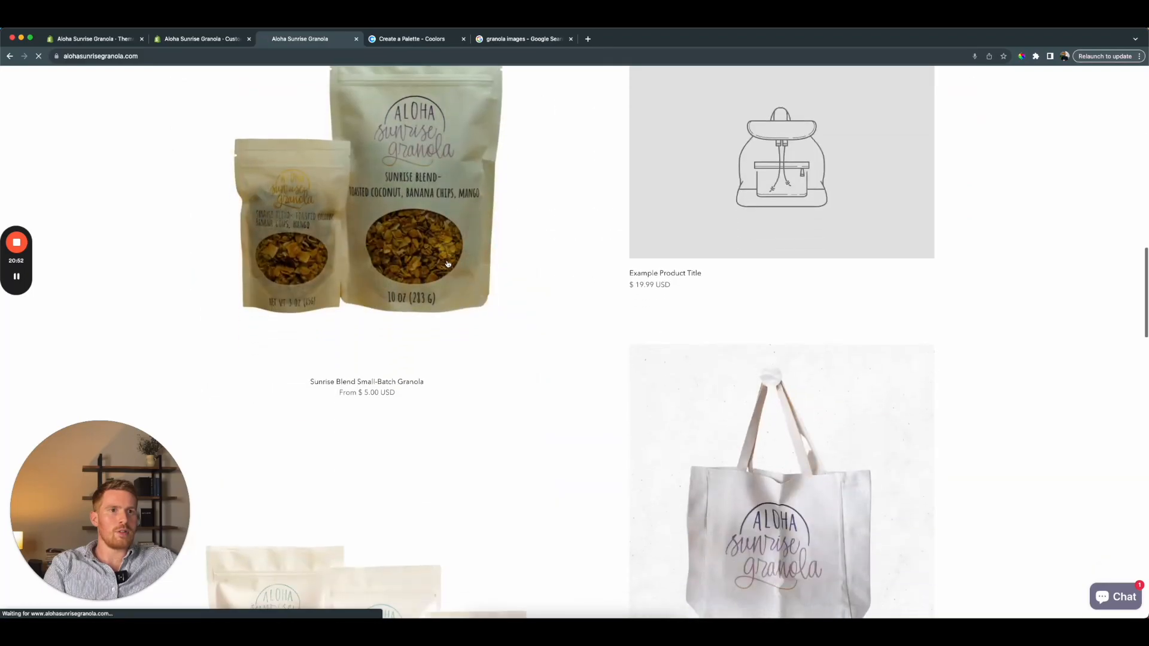
{"action": "left_click", "coordinate": [447, 264]}
{"action": "scroll", "coordinate": [448, 265], "scroll_direction": "down", "scroll_amount": 1}
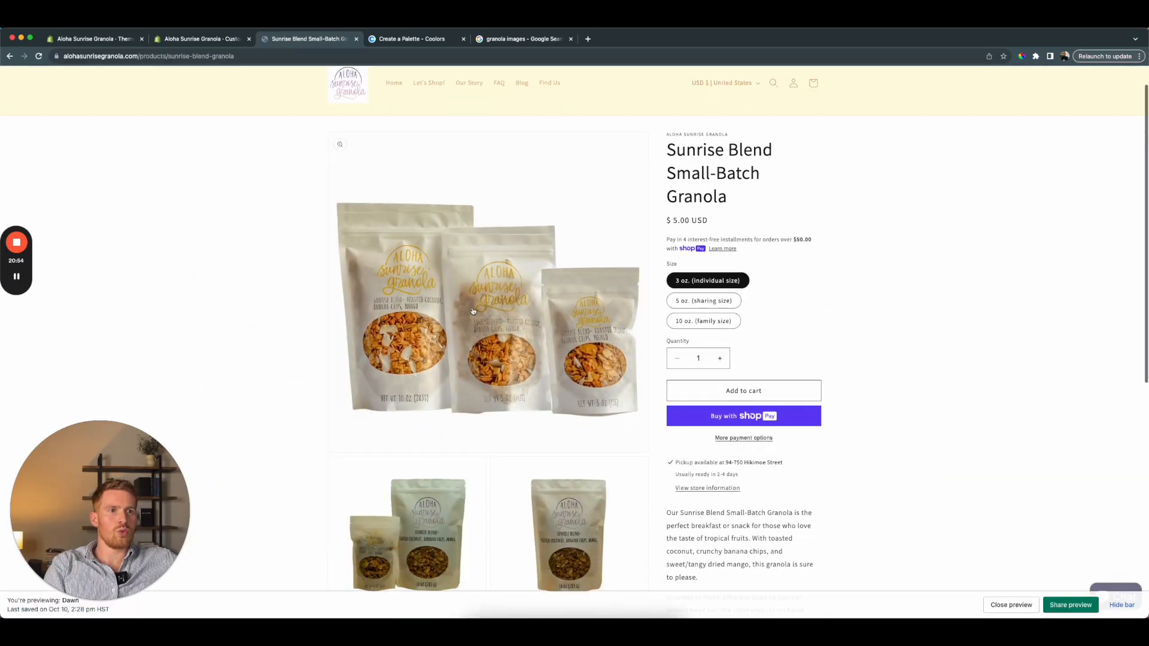
Inspect the main Sunrise Blend product image in the page's code and open its source file in a new tab
{"action": "right_click", "coordinate": [473, 308]}
{"action": "left_click", "coordinate": [442, 309]}
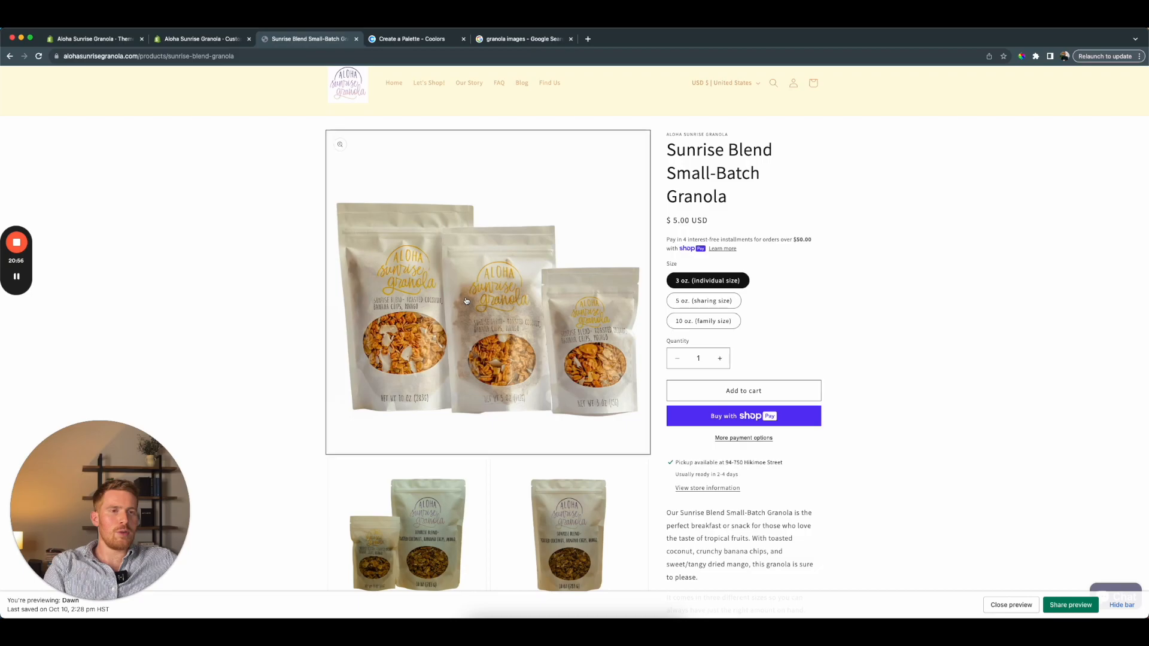
{"action": "key", "text": "super+alt+i"}
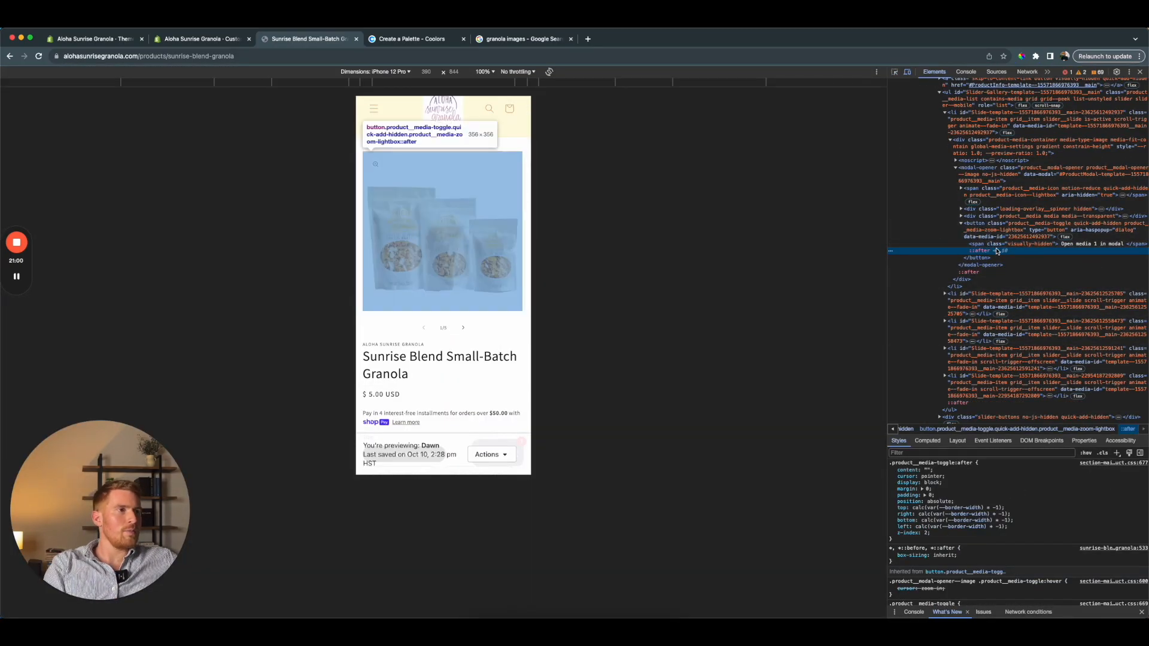
{"action": "left_click", "coordinate": [996, 216]}
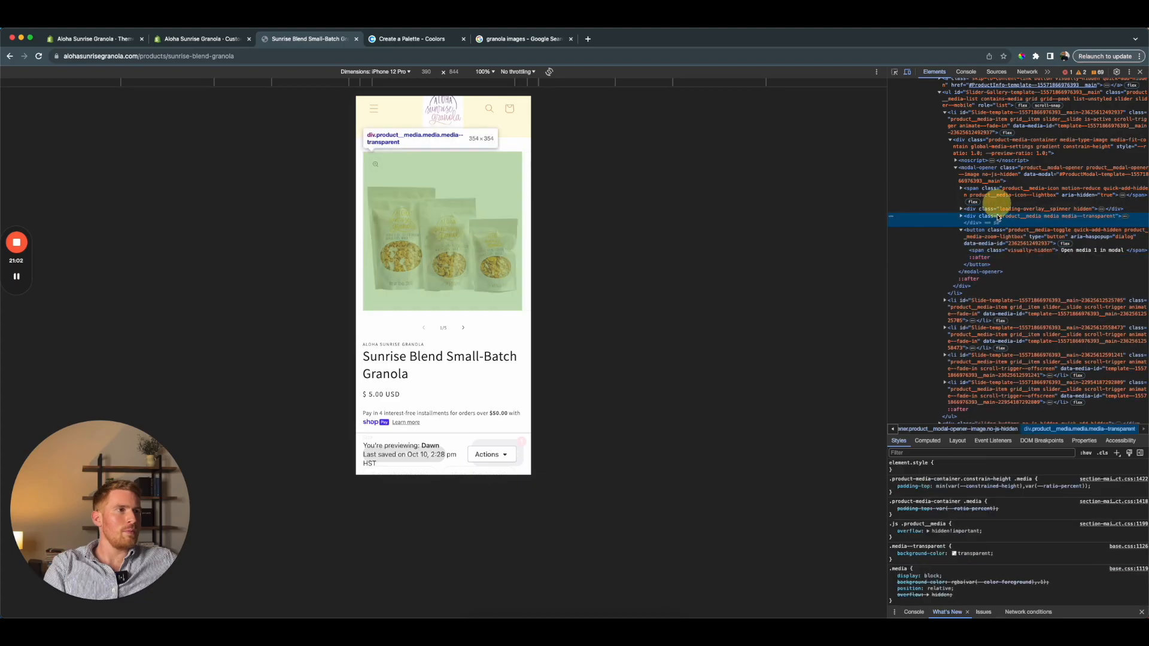
{"action": "left_click", "coordinate": [960, 208]}
{"action": "left_click", "coordinate": [982, 237]}
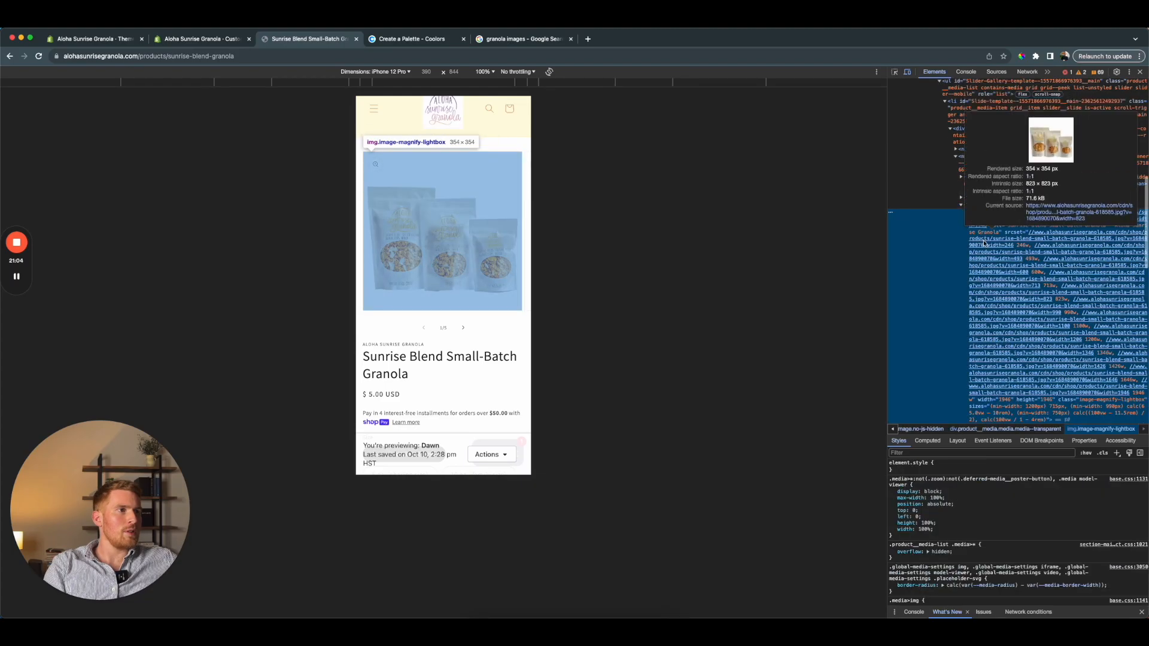
{"action": "left_click", "coordinate": [1042, 202]}
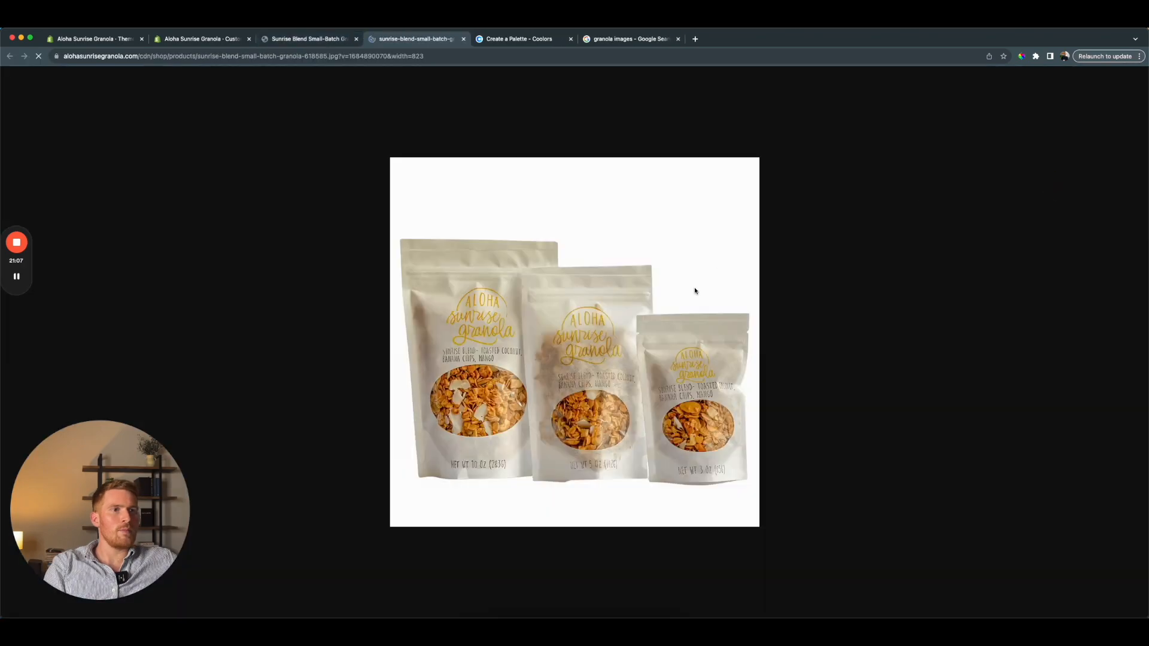
Save the product image to the Downloads folder under the name aloha
{"action": "right_click", "coordinate": [695, 290]}
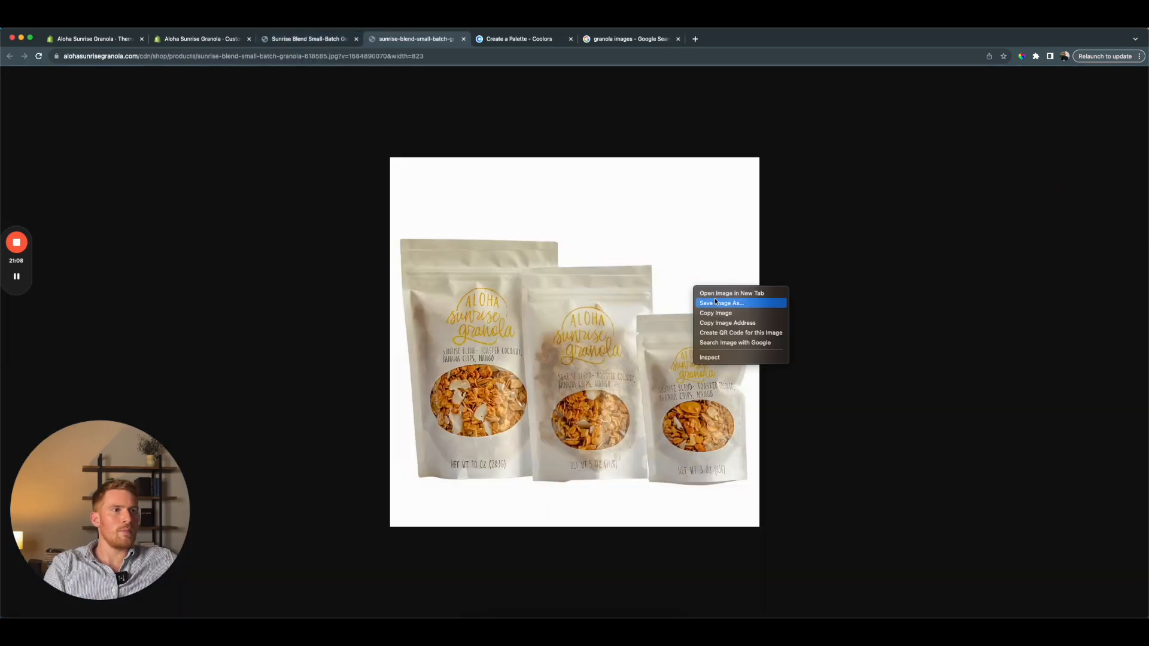
{"action": "left_click", "coordinate": [715, 303]}
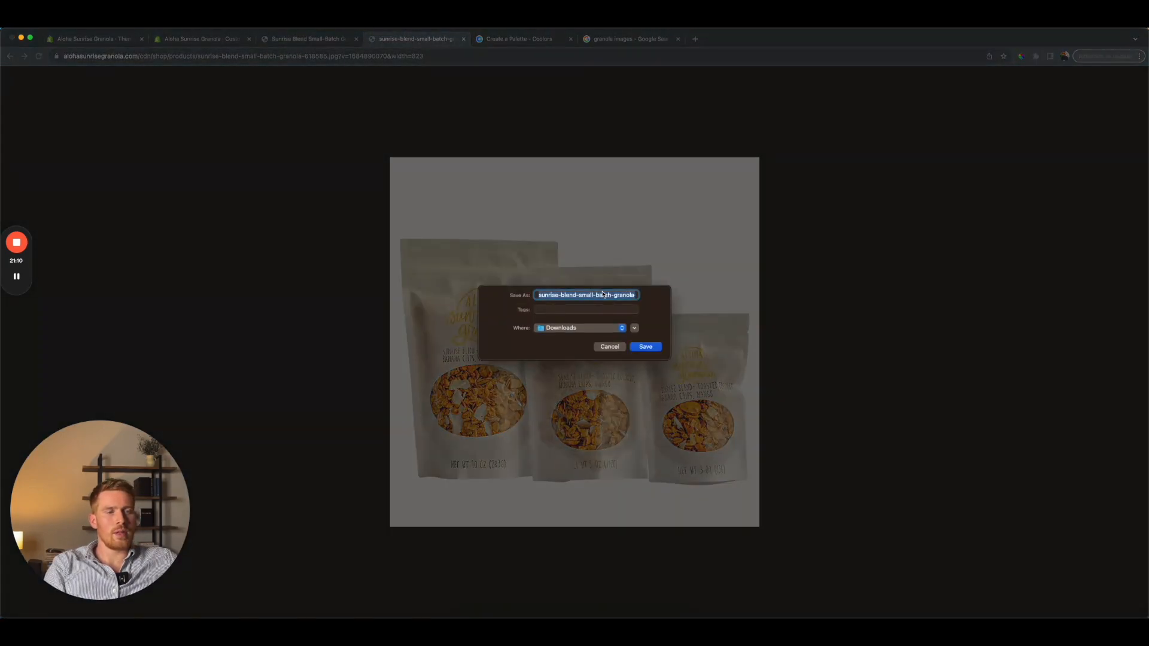
{"action": "type", "text": "aloha"}
{"action": "key", "text": "Return"}
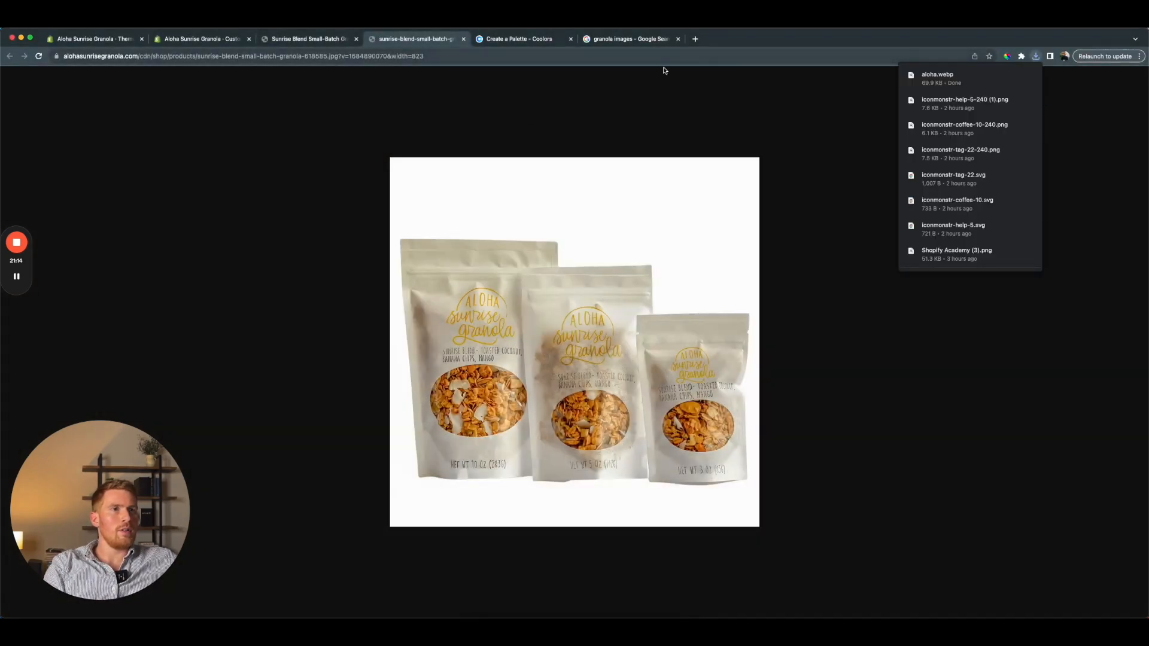
Close the image, go to canva.com in a new tab and create a blank Instagram Post (Square) design
{"action": "key", "text": "super+w"}
{"action": "key", "text": "super+t"}
{"action": "type", "text": "canva.com"}
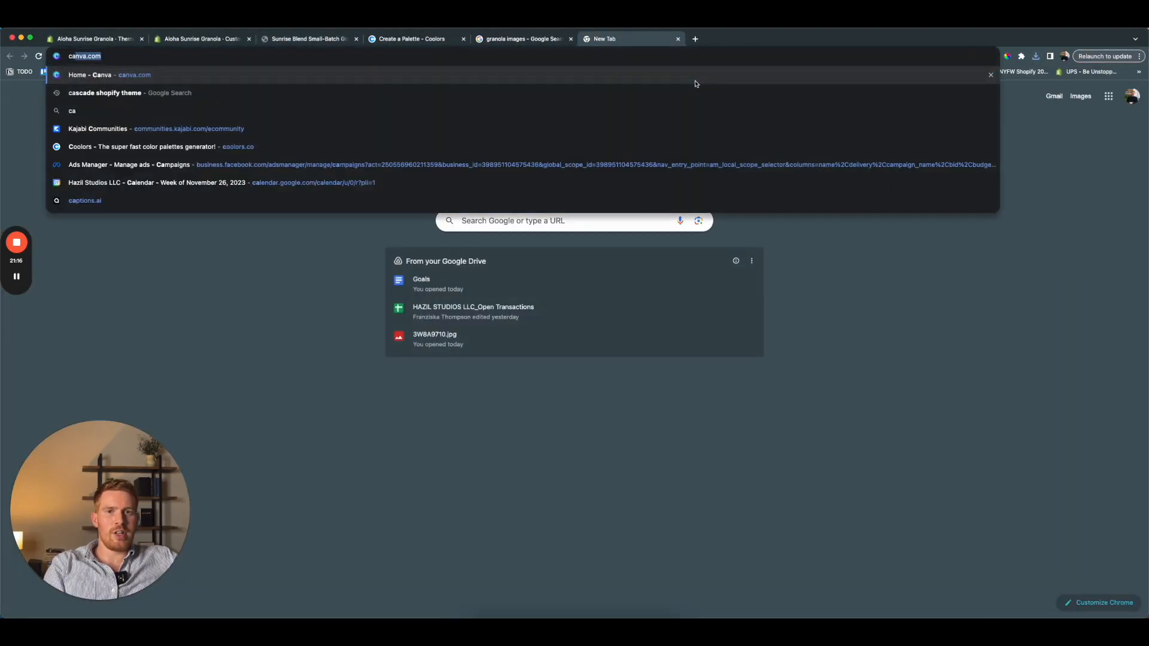
{"action": "key", "text": "Return"}
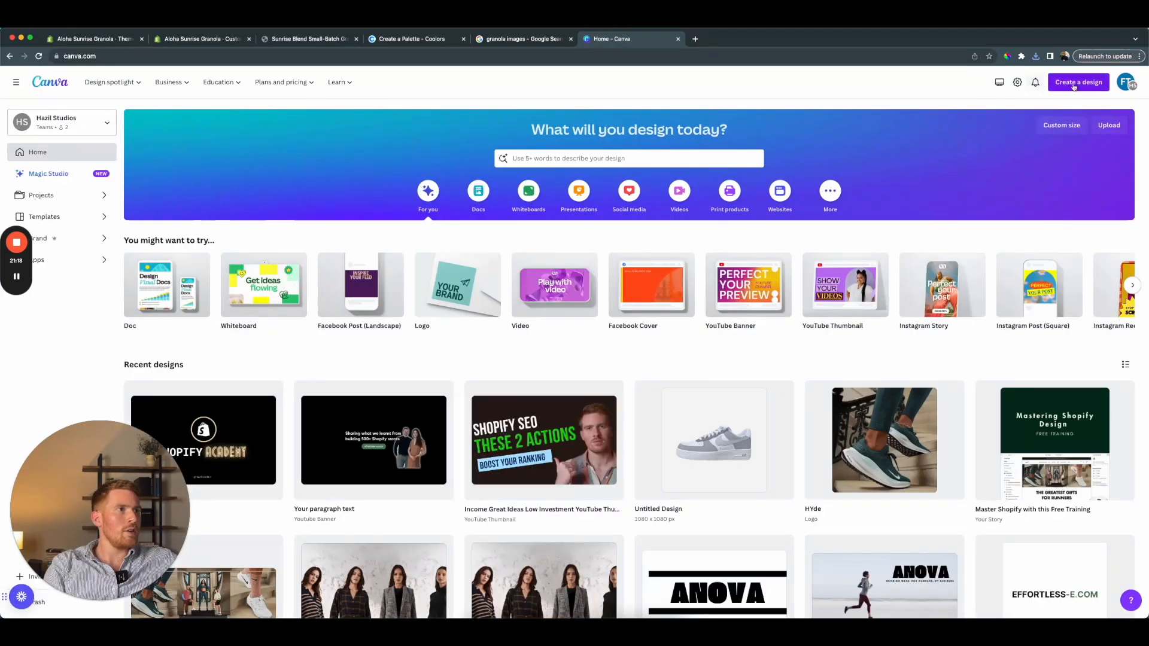
{"action": "left_click", "coordinate": [1078, 82]}
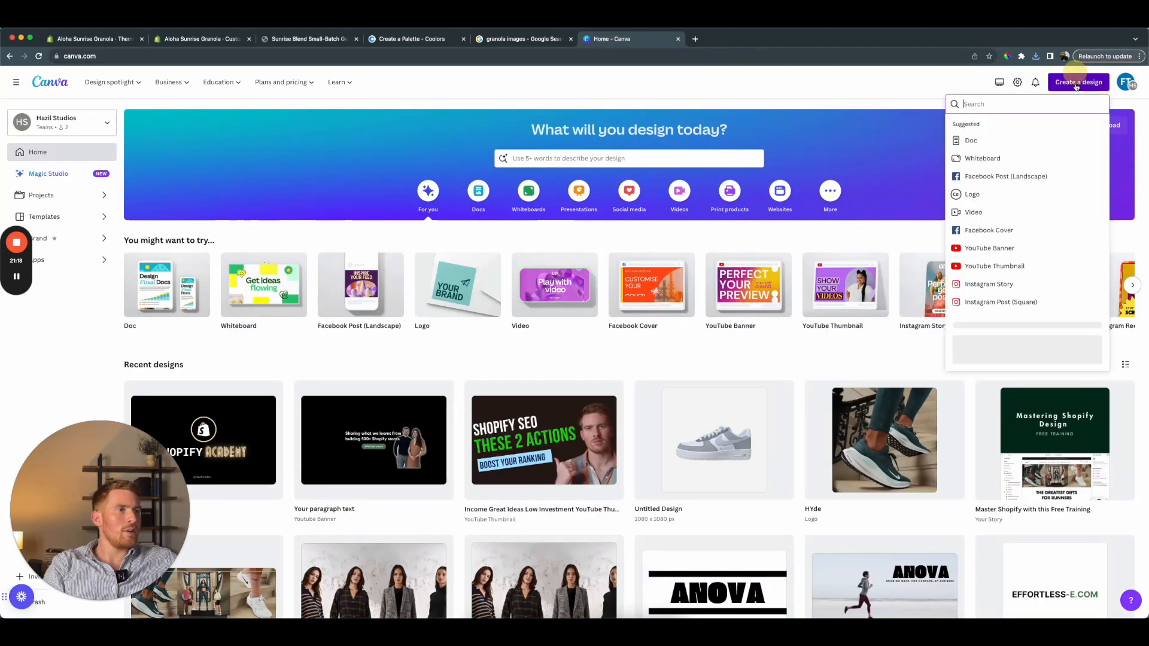
{"action": "left_click", "coordinate": [1000, 301]}
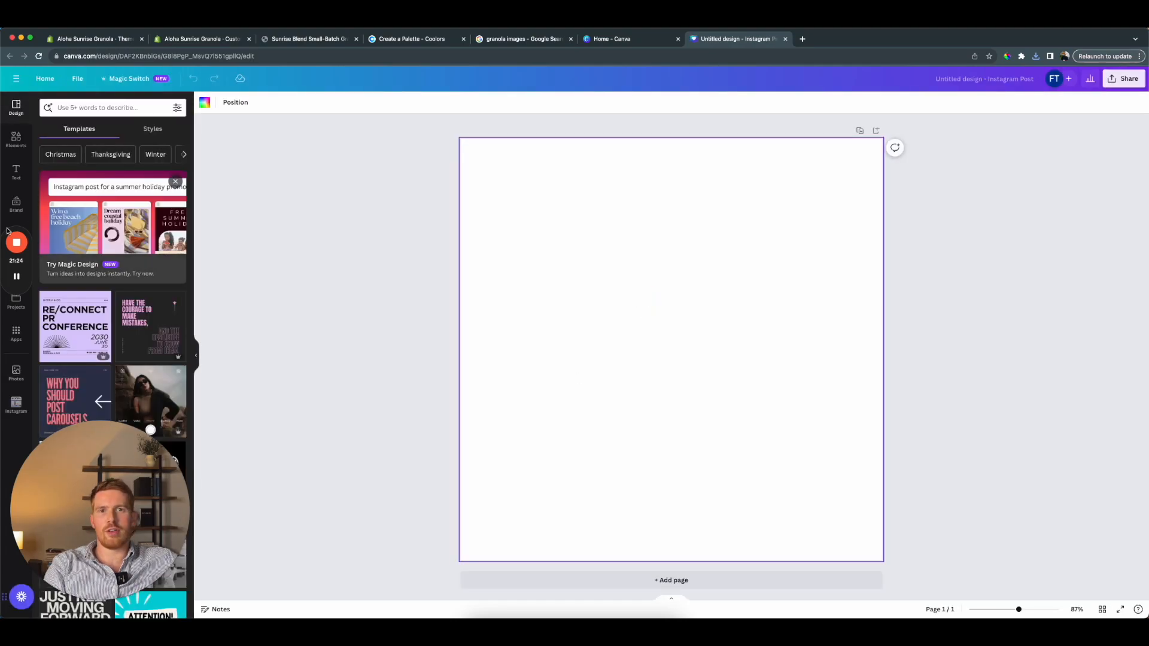
{"action": "left_click_drag", "start_coordinate": [1, 261], "coordinate": [1119, 303]}
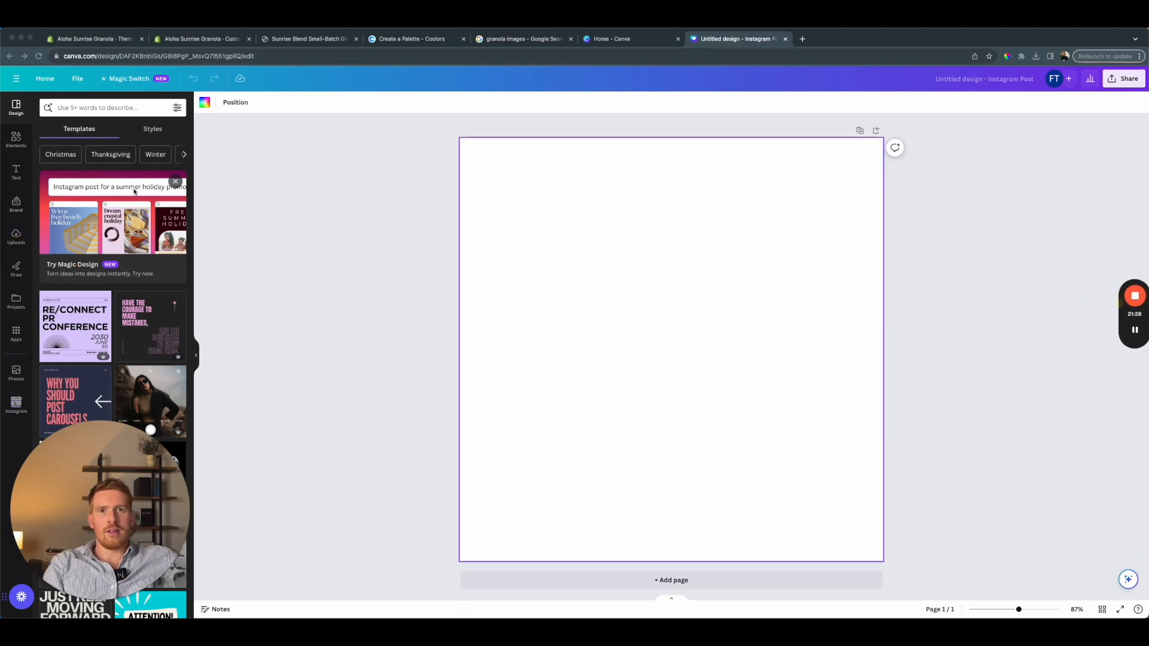
Upload the aloha.webp product image from the Downloads folder to the design's uploads
{"action": "left_click", "coordinate": [15, 236]}
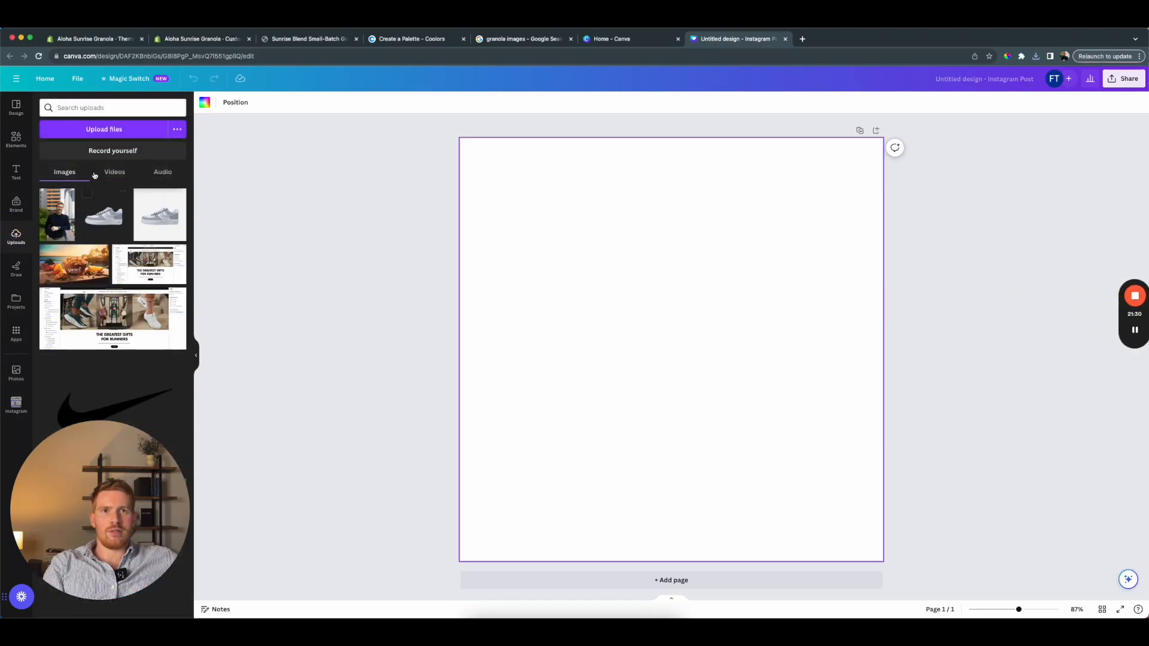
{"action": "right_click", "coordinate": [110, 130]}
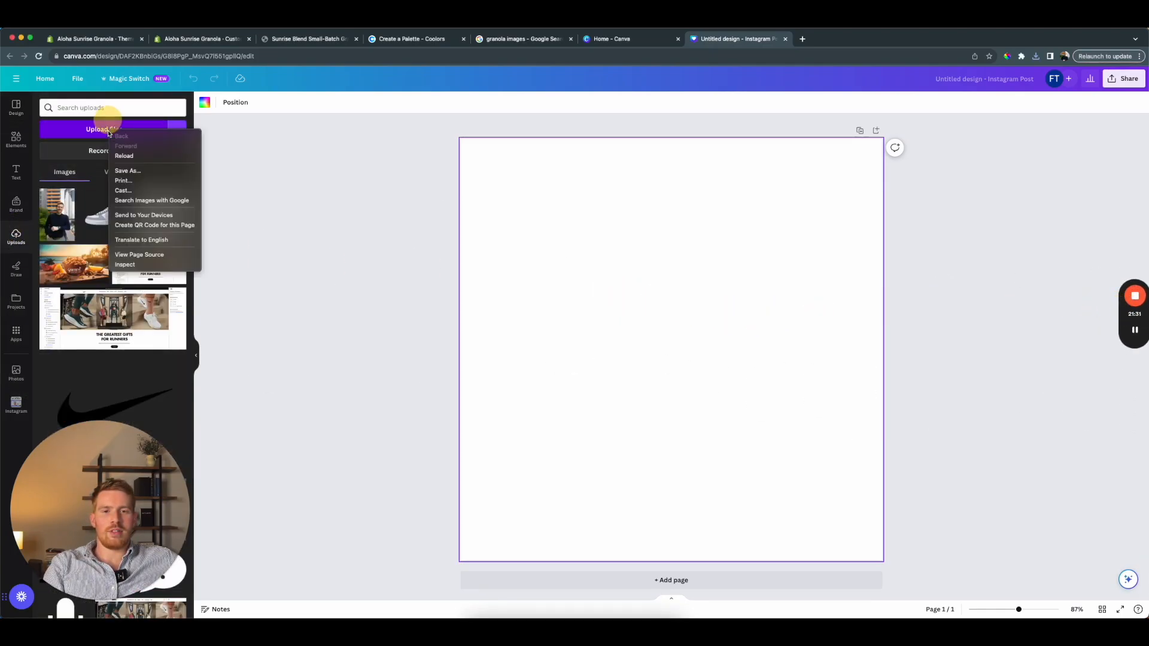
{"action": "left_click", "coordinate": [68, 142]}
{"action": "left_click", "coordinate": [89, 131]}
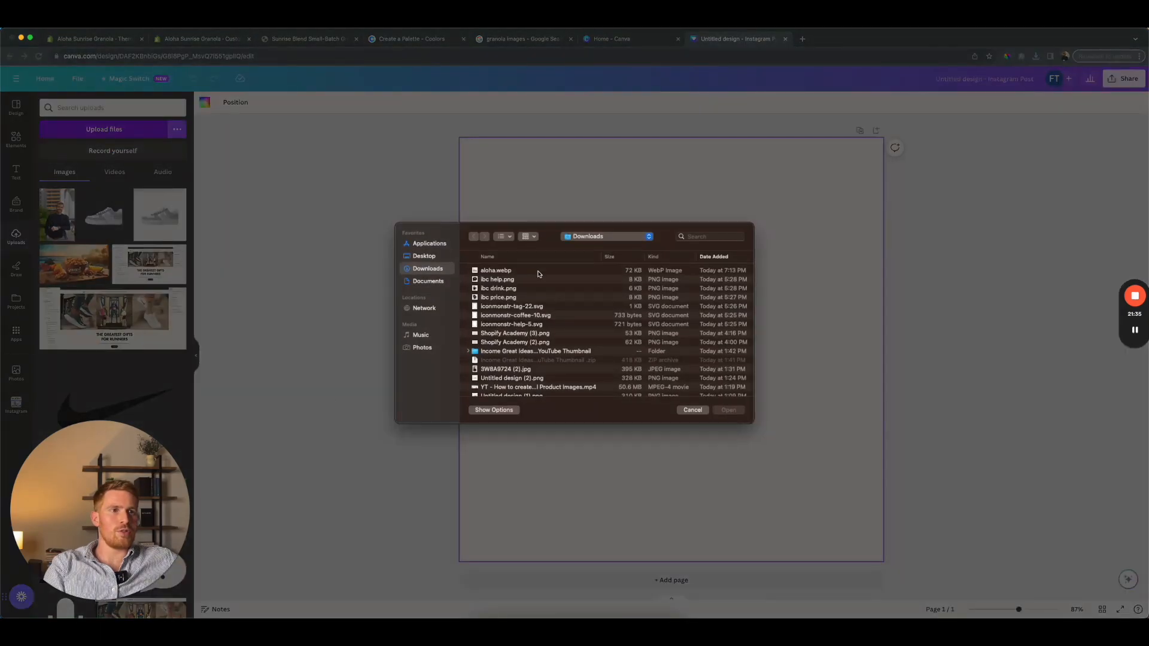
{"action": "double_click", "coordinate": [518, 271]}
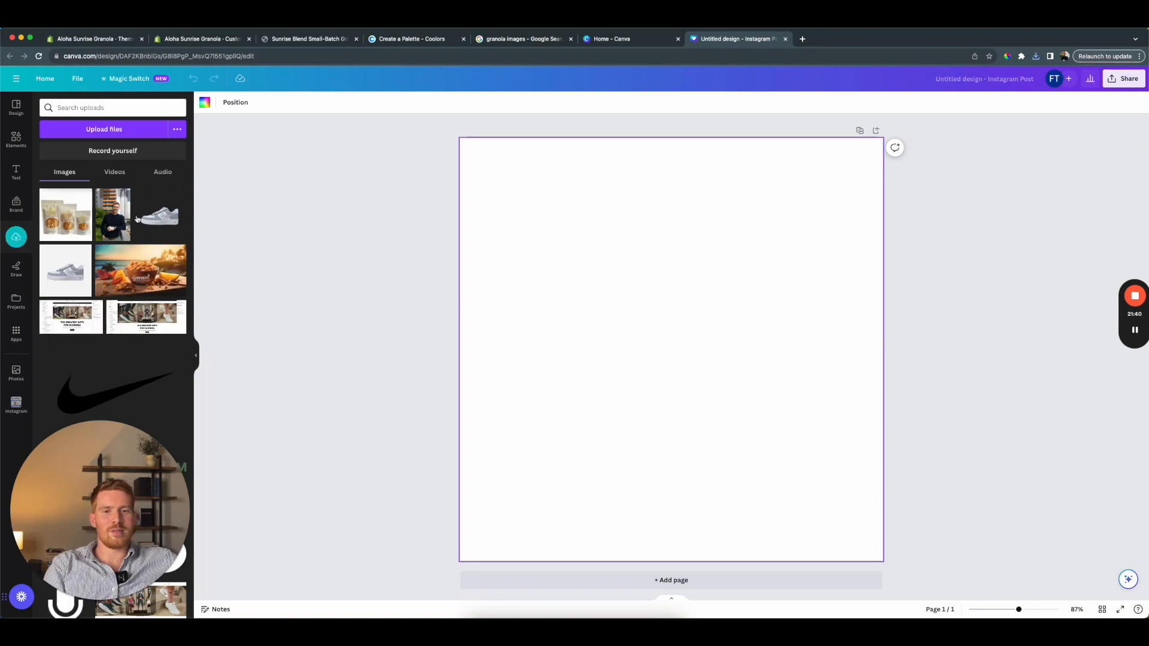
Place the uploaded granola pouches photo on the blank page and enlarge it to fill the whole page
{"action": "left_click", "coordinate": [71, 213]}
{"action": "left_click_drag", "start_coordinate": [679, 387], "coordinate": [599, 307]}
{"action": "left_click_drag", "start_coordinate": [724, 401], "coordinate": [874, 567]}
{"action": "left_click", "coordinate": [925, 524]}
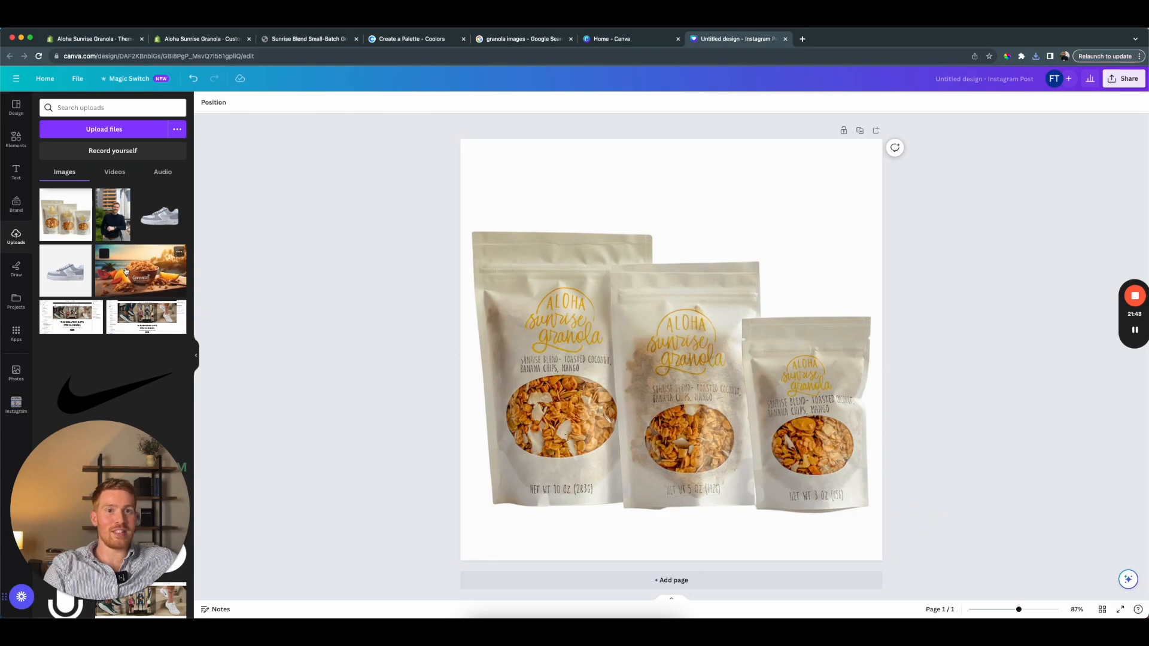
Set the page background to the light green of the Hazil Studios palette, and realign the photo to cover the page
{"action": "left_click", "coordinate": [576, 187]}
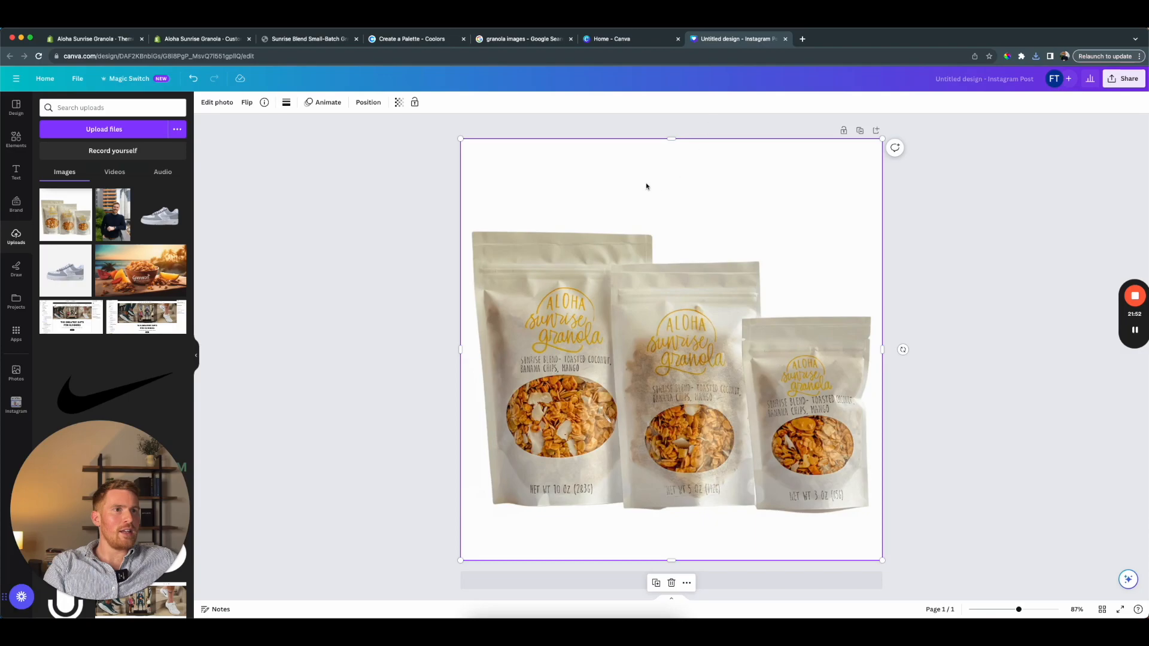
{"action": "left_click_drag", "start_coordinate": [652, 188], "coordinate": [664, 230]}
{"action": "left_click", "coordinate": [526, 143]}
{"action": "left_click", "coordinate": [205, 102]}
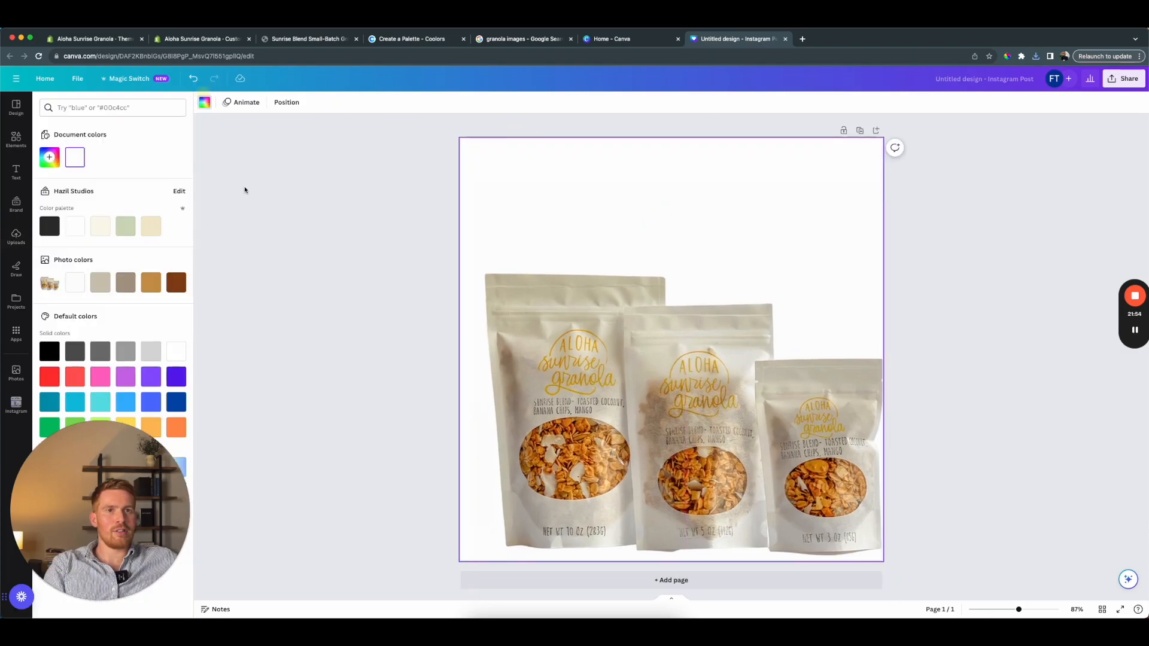
{"action": "left_click", "coordinate": [126, 226]}
{"action": "left_click", "coordinate": [646, 279]}
{"action": "left_click_drag", "start_coordinate": [647, 279], "coordinate": [687, 289]}
{"action": "left_click", "coordinate": [599, 262]}
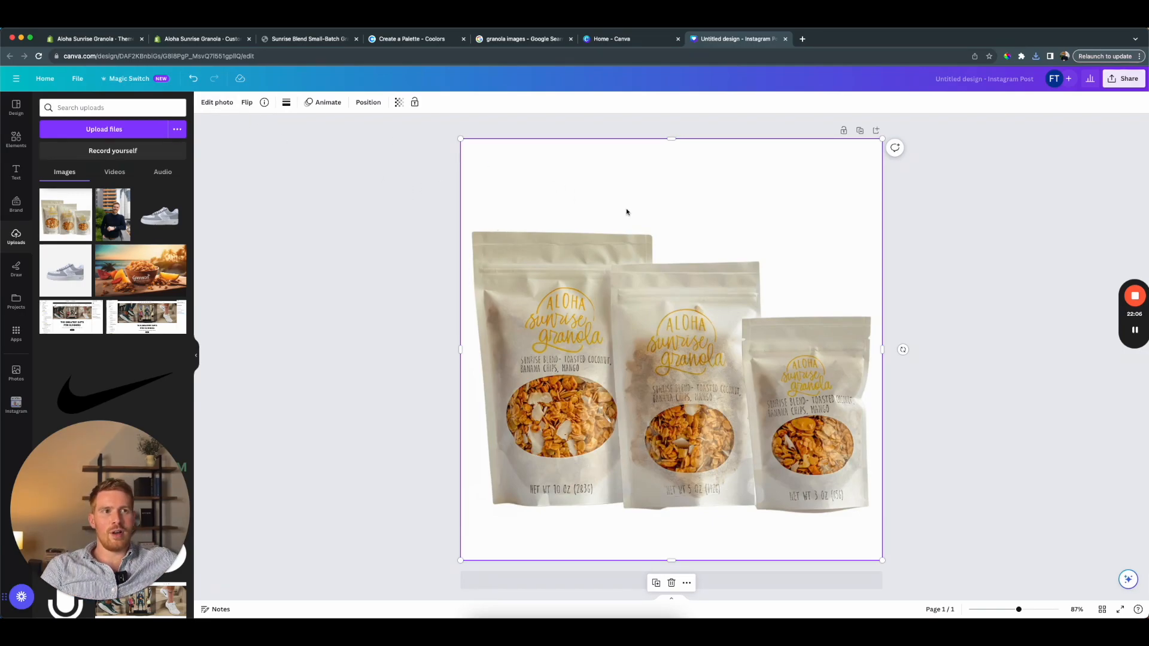
Remove the white background from the granola pouches photo with BG Remover
{"action": "left_click", "coordinate": [219, 103]}
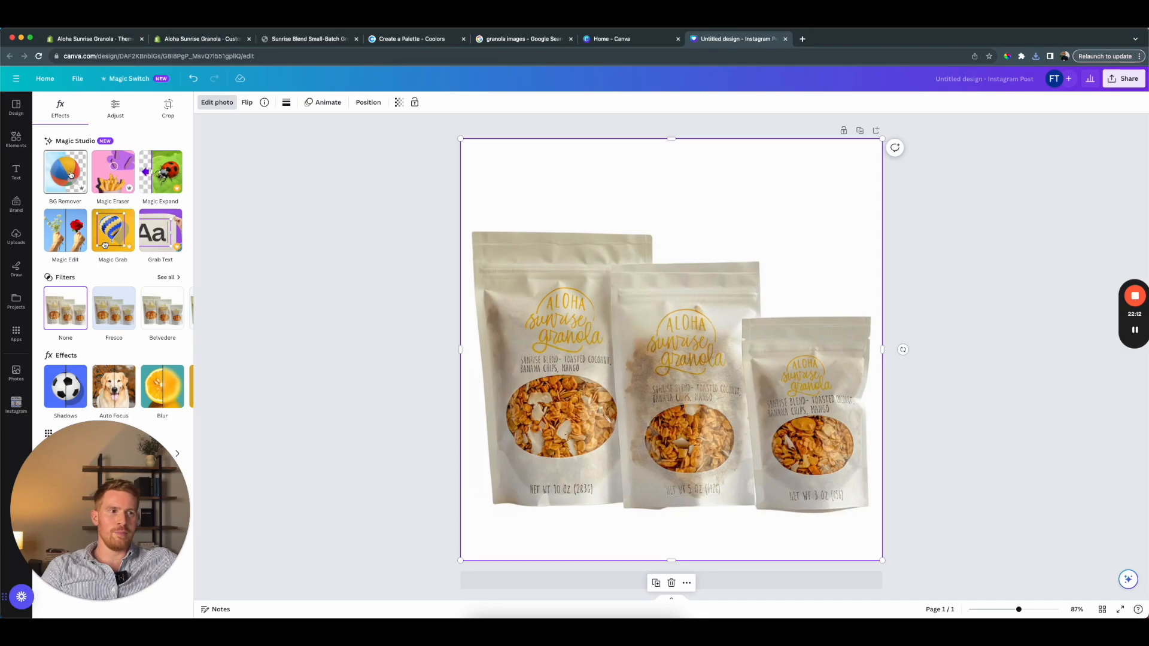
{"action": "left_click", "coordinate": [70, 174]}
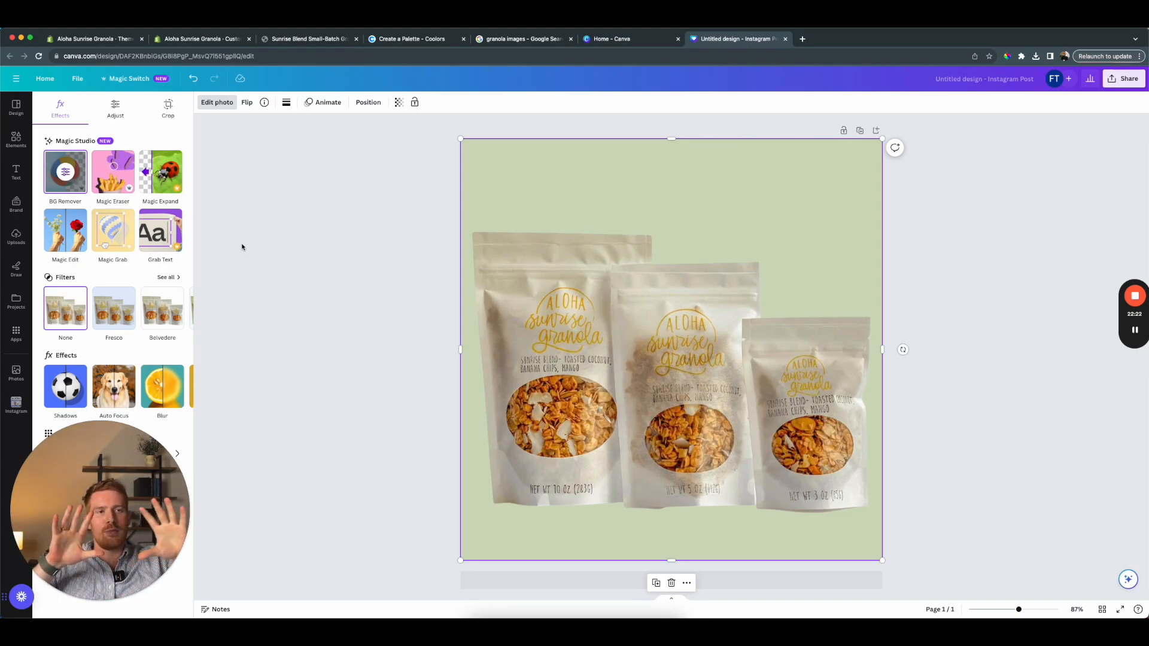
{"action": "left_click", "coordinate": [317, 252]}
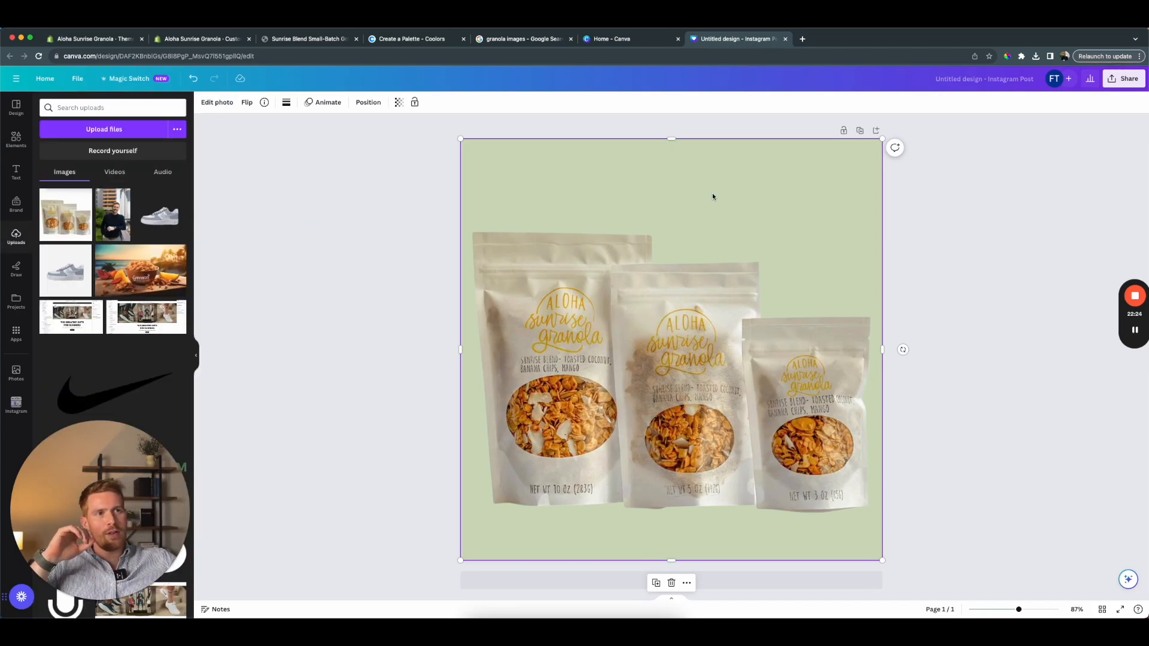
Shift the cut-out pouches photo down to check the green background, and move it back to fill the page
{"action": "left_click_drag", "start_coordinate": [715, 196], "coordinate": [725, 228]}
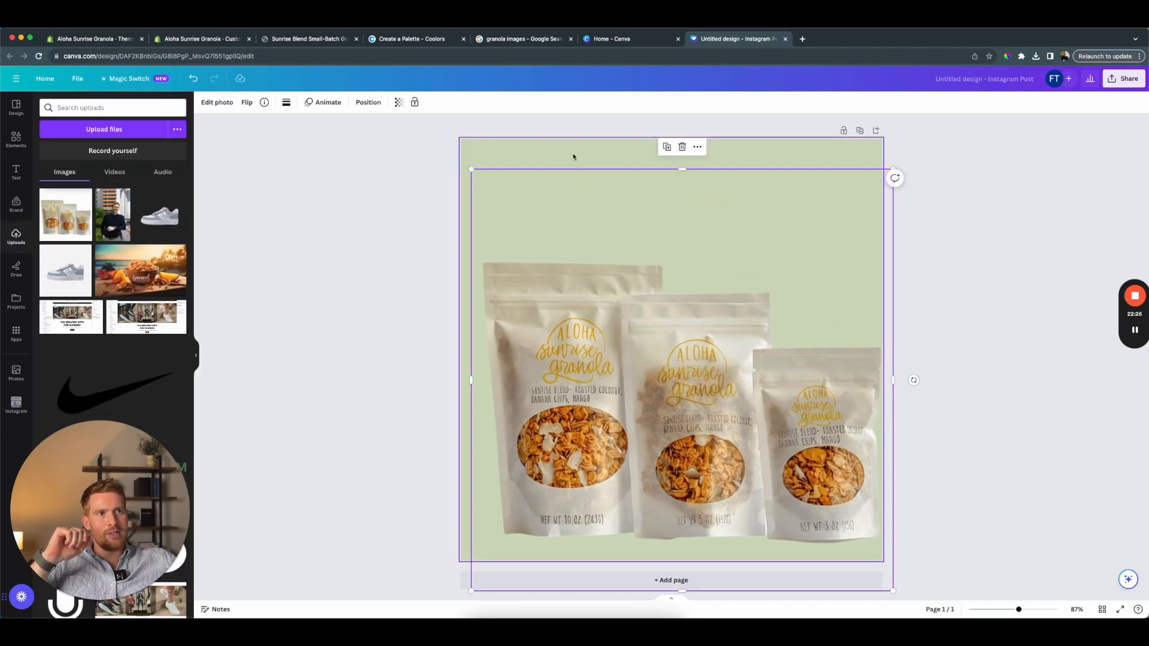
{"action": "left_click", "coordinate": [573, 145]}
{"action": "left_click_drag", "start_coordinate": [598, 241], "coordinate": [603, 214]}
{"action": "left_click", "coordinate": [398, 250]}
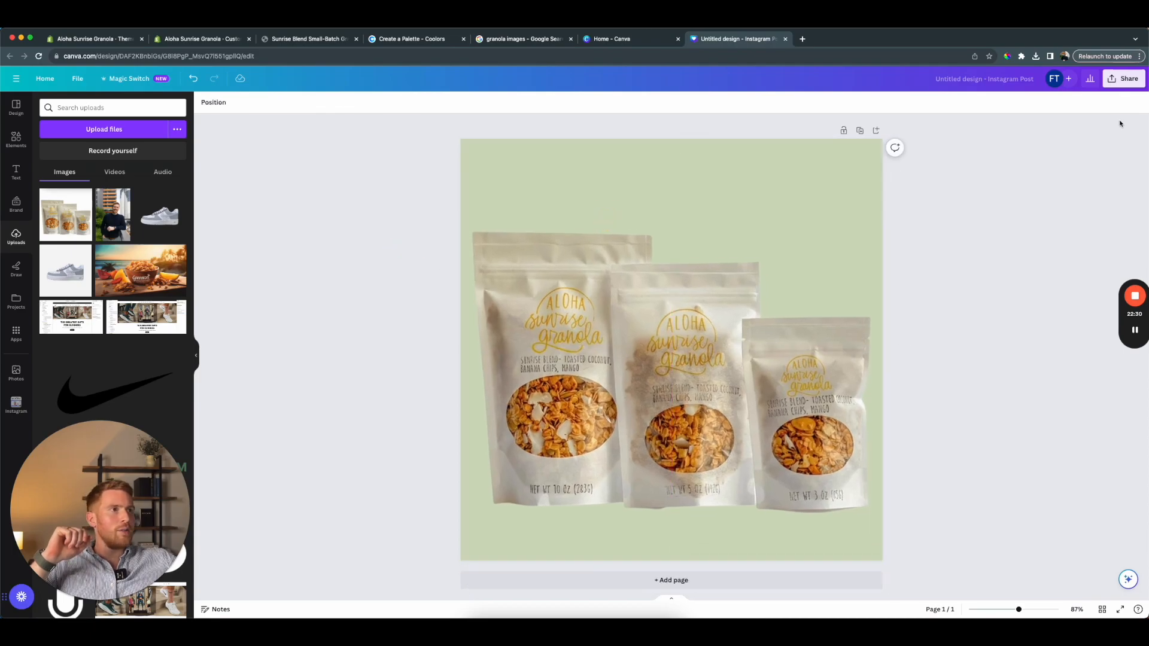
Download the finished design as a PNG at 1,080 × 1,080 px without a transparent background
{"action": "left_click", "coordinate": [822, 181]}
{"action": "left_click", "coordinate": [1124, 79]}
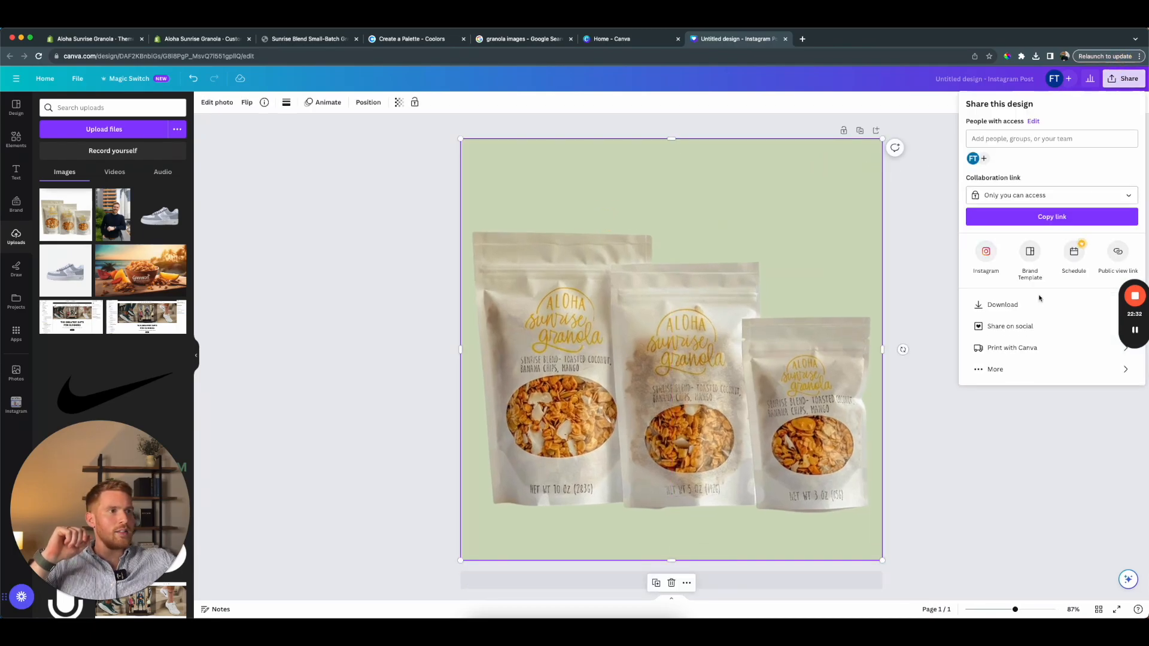
{"action": "left_click", "coordinate": [1003, 305]}
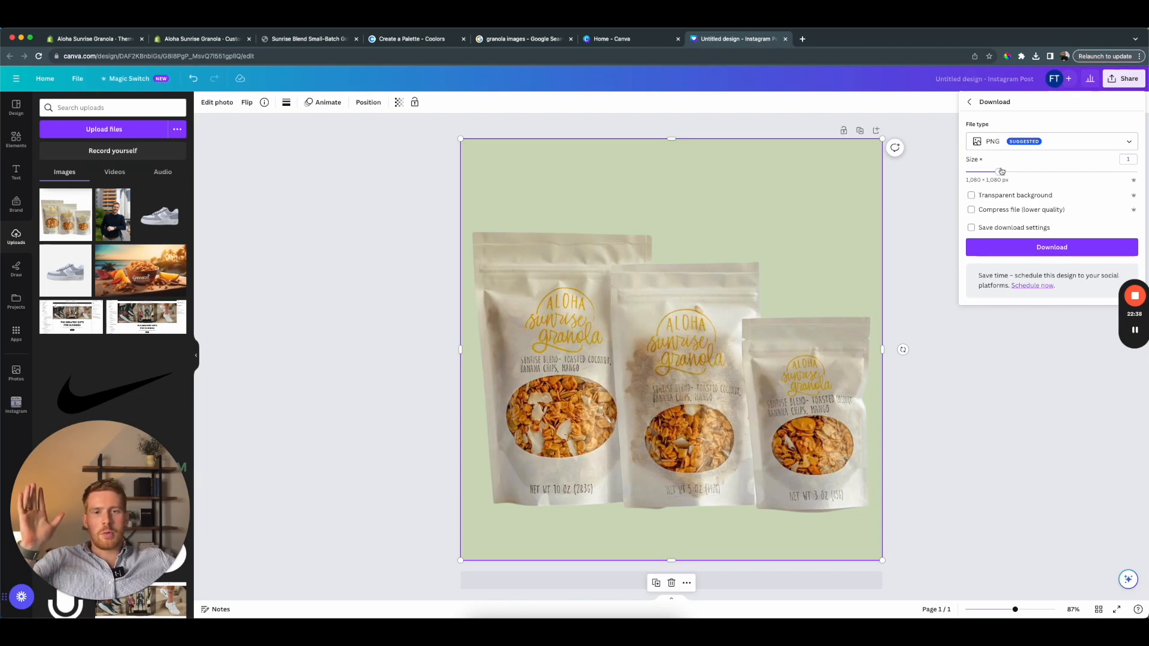
{"action": "left_click", "coordinate": [996, 147]}
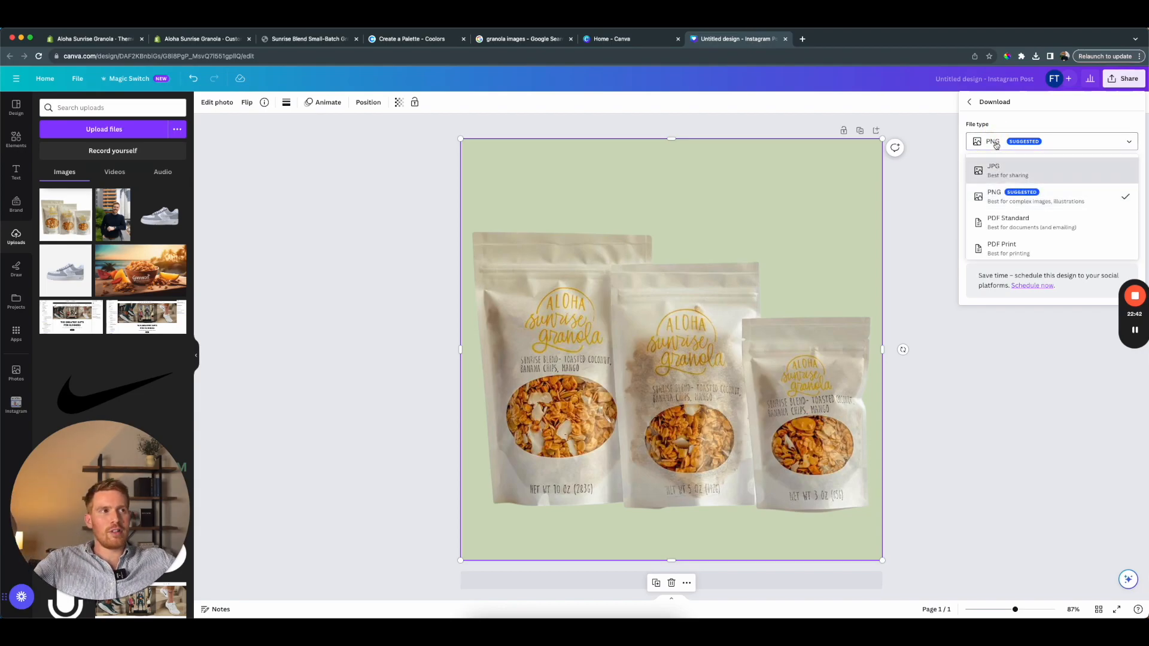
{"action": "left_click", "coordinate": [994, 196]}
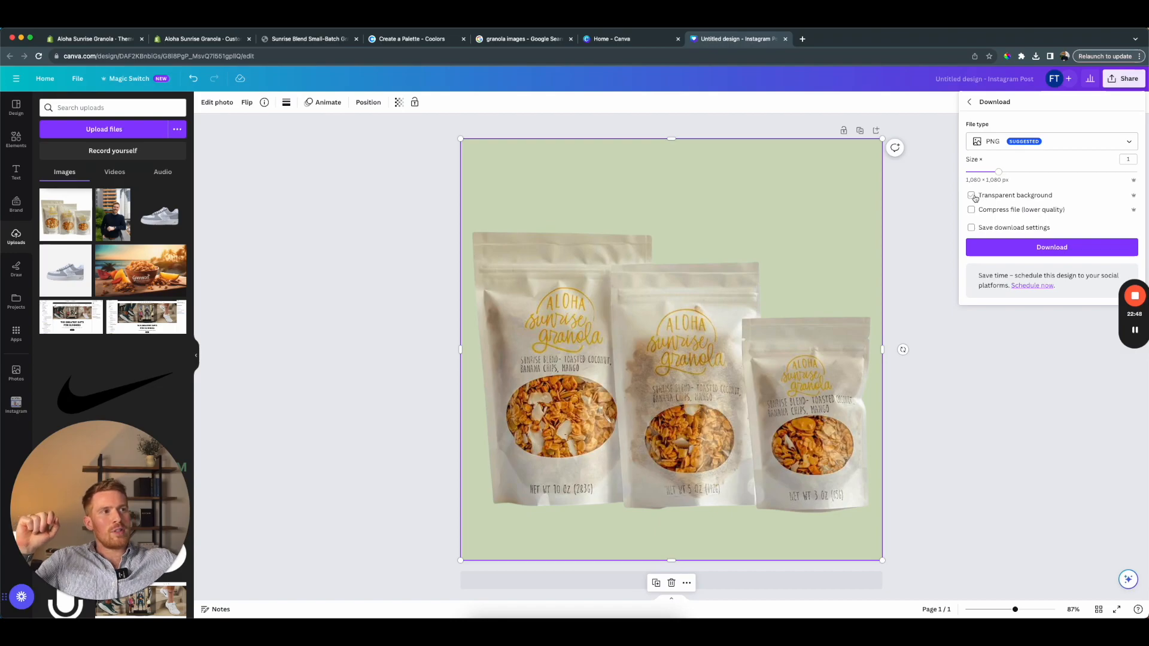
{"action": "left_click", "coordinate": [1048, 247]}
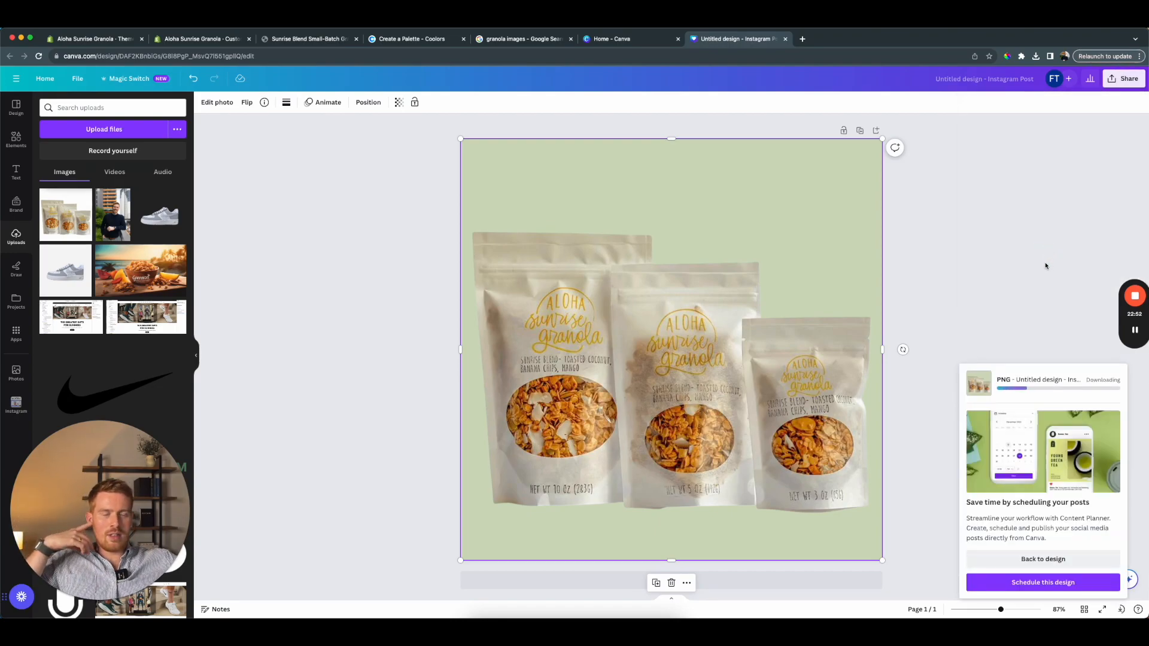
{"action": "left_click", "coordinate": [1091, 91]}
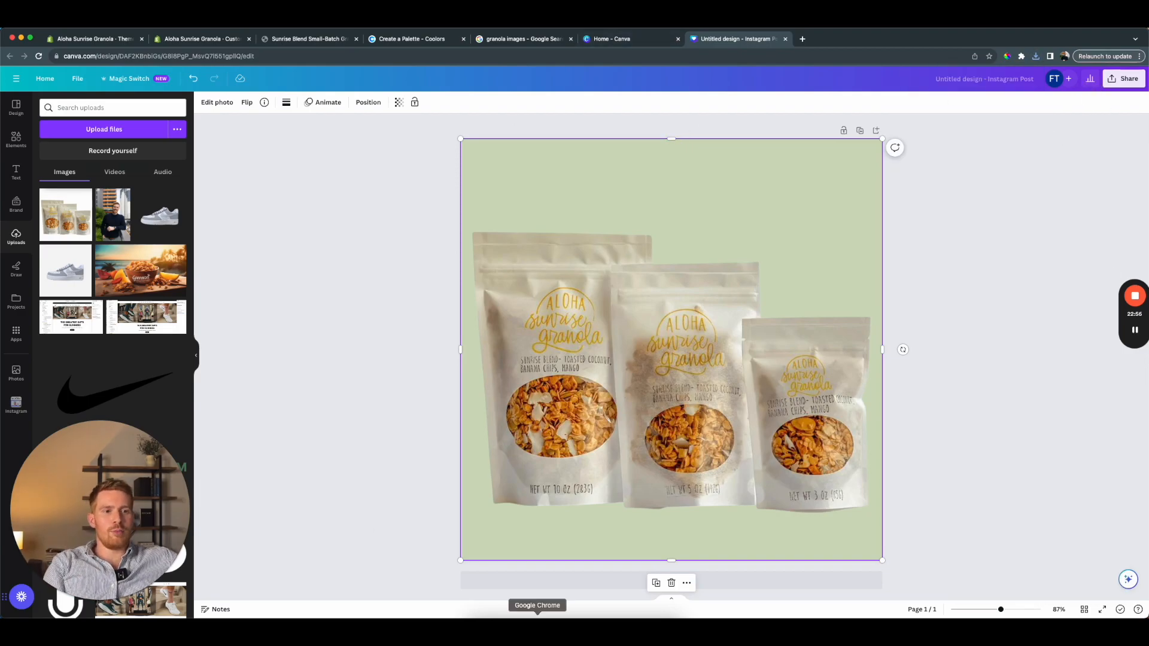
{"action": "left_click", "coordinate": [485, 625]}
{"action": "left_click", "coordinate": [391, 176]}
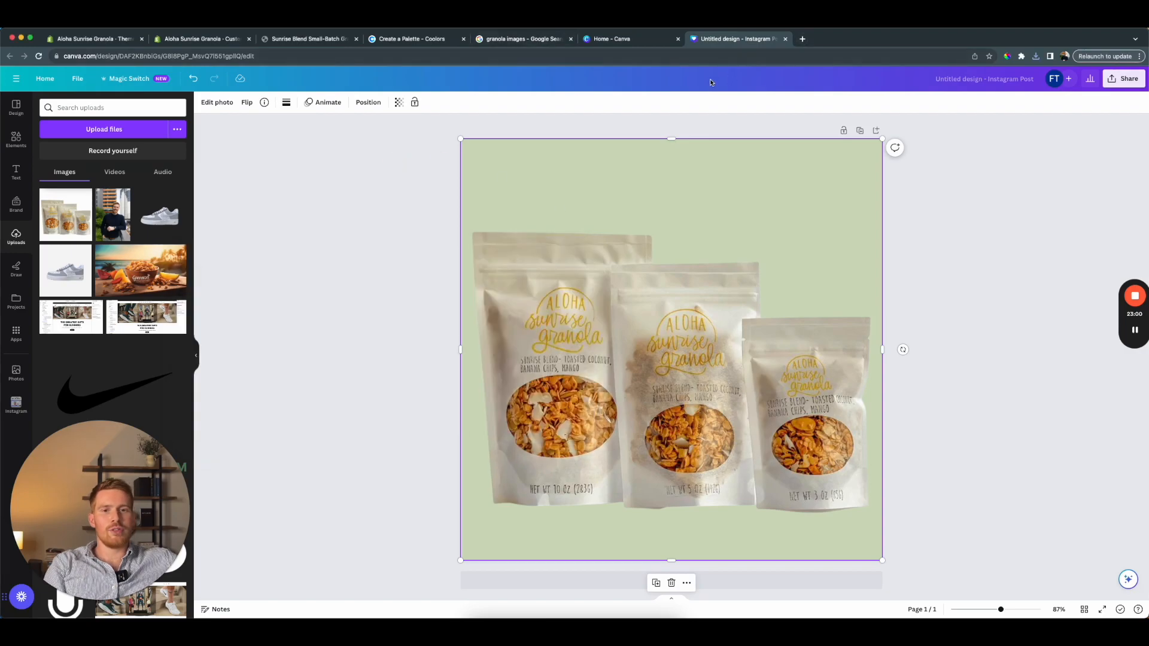
Close the granola images search page in the browser and return to the Shopify theme editor
{"action": "left_click", "coordinate": [215, 42]}
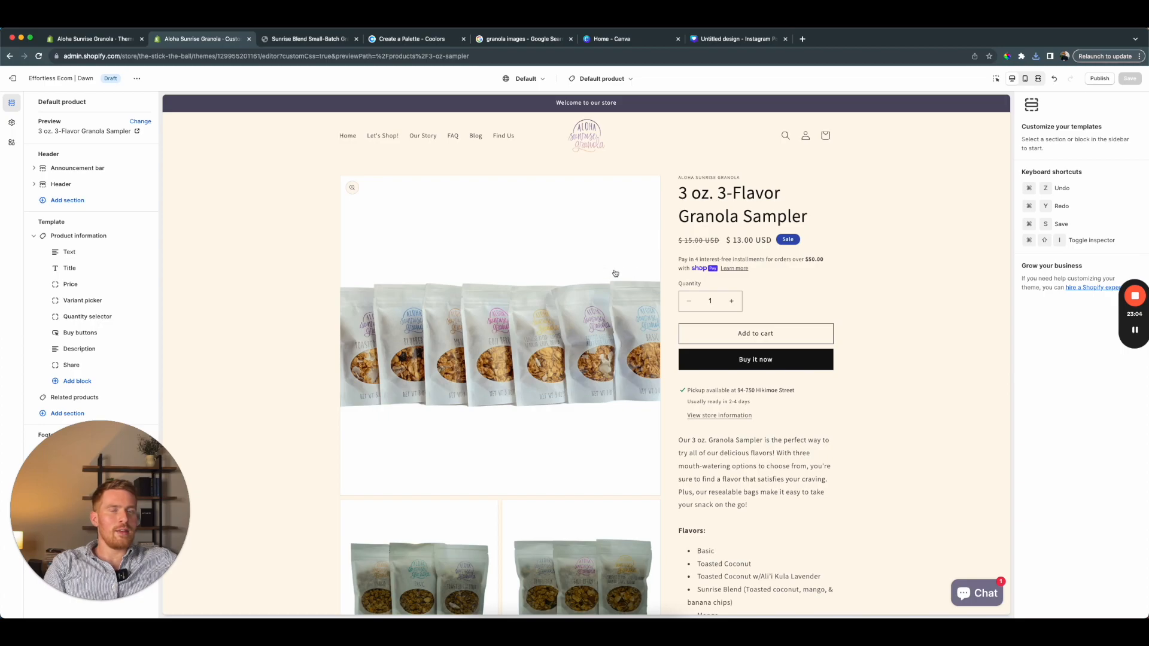
{"action": "left_click", "coordinate": [500, 41]}
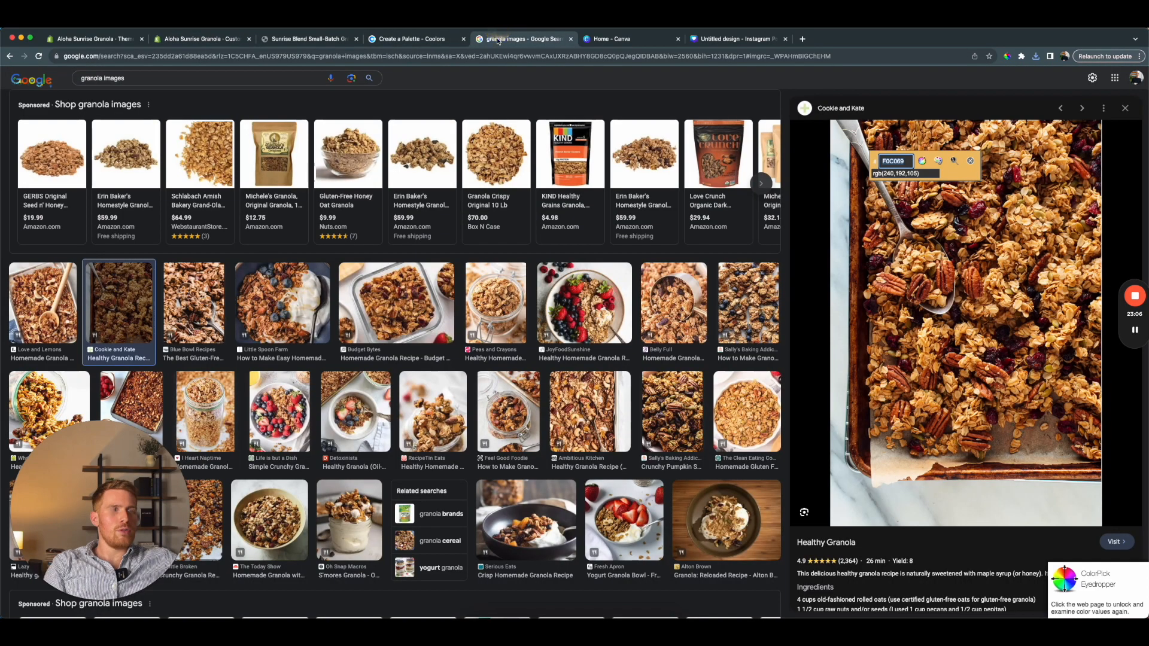
{"action": "key", "text": "super+w"}
{"action": "left_click", "coordinate": [298, 38]}
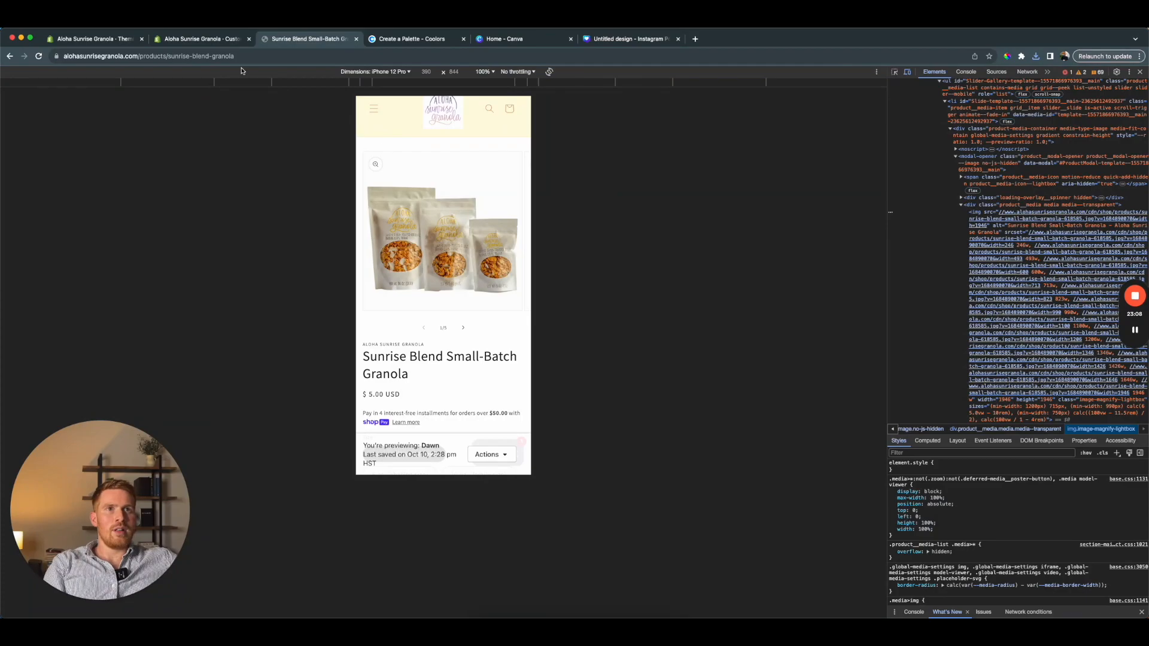
{"action": "left_click", "coordinate": [183, 42]}
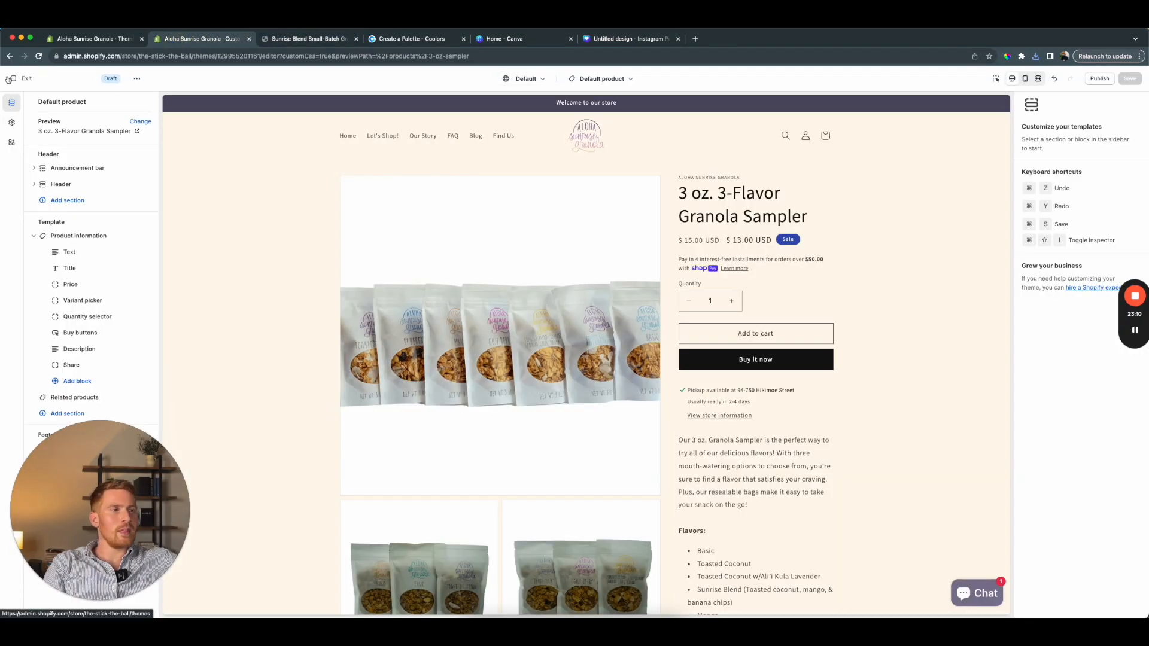
Search the Shopify admin's products for "sunrise ble" and open the Sunrise Blend Small-Batch Granola product
{"action": "left_click", "coordinate": [83, 40]}
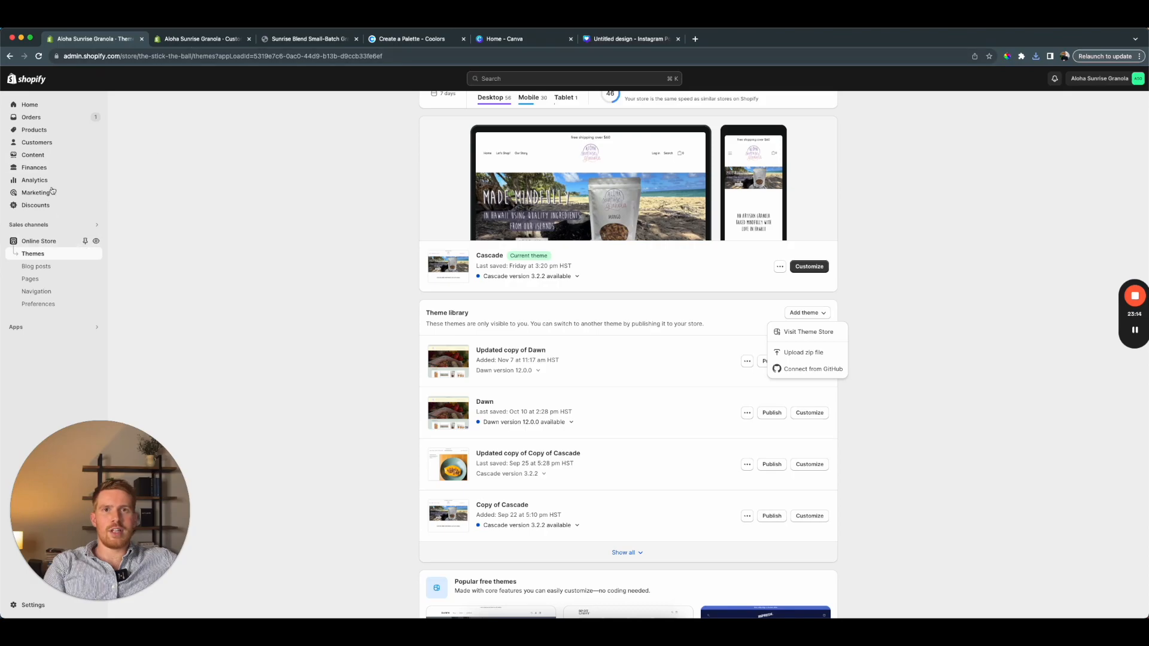
{"action": "left_click", "coordinate": [34, 131]}
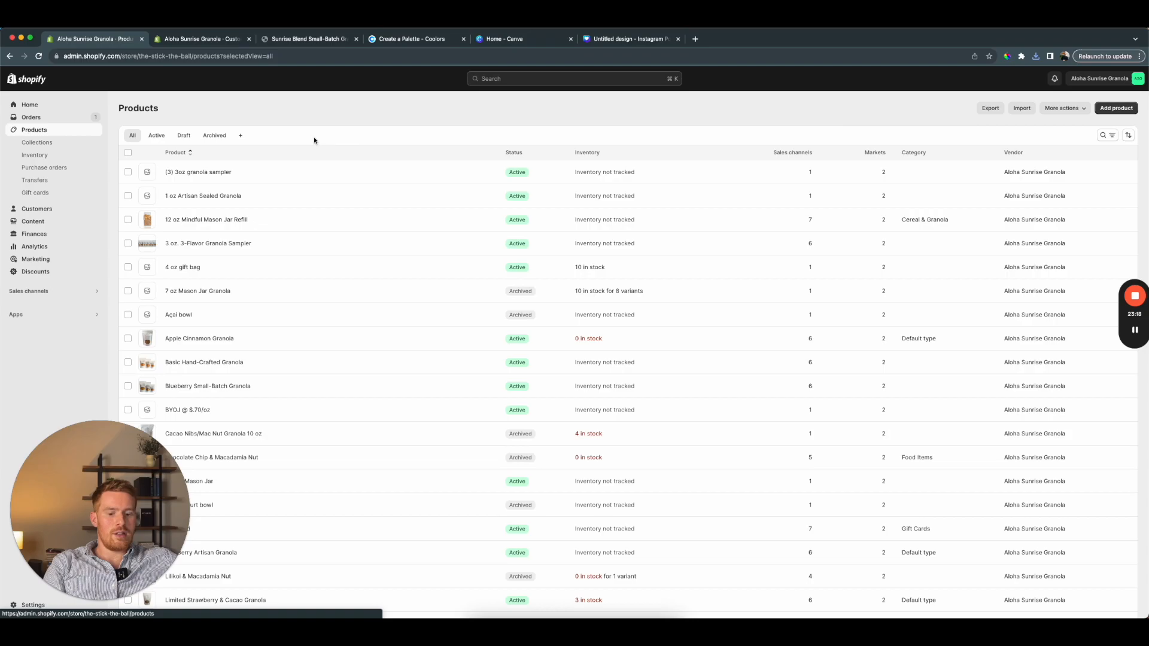
{"action": "type", "text": "fsunrise"}
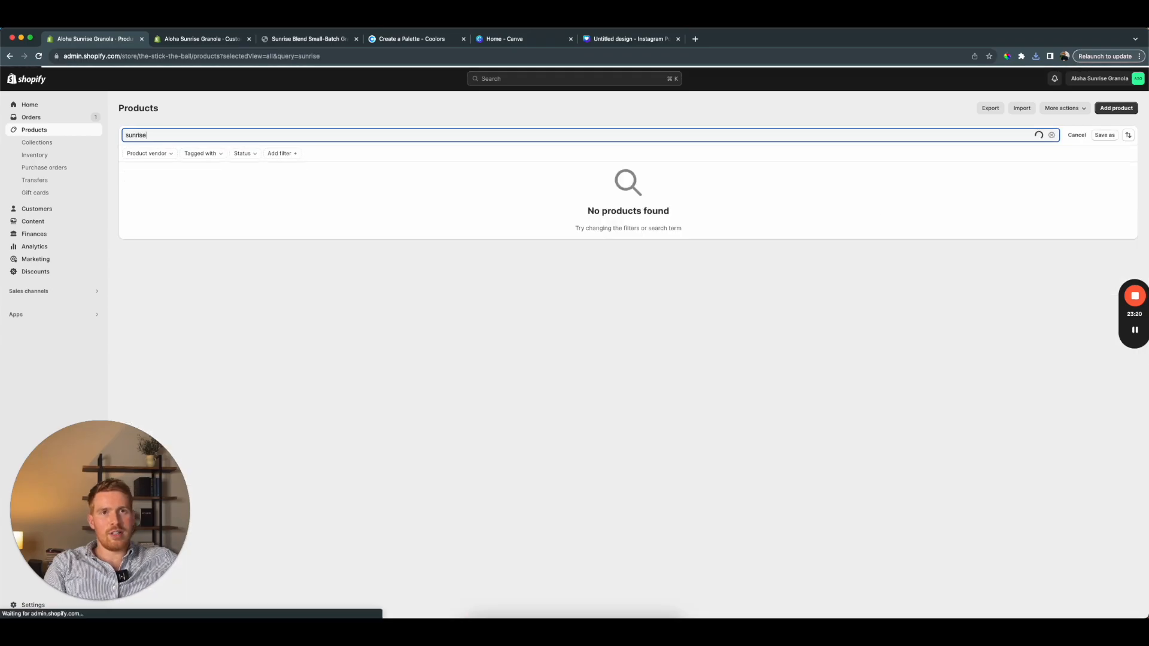
{"action": "type", "text": " ble"}
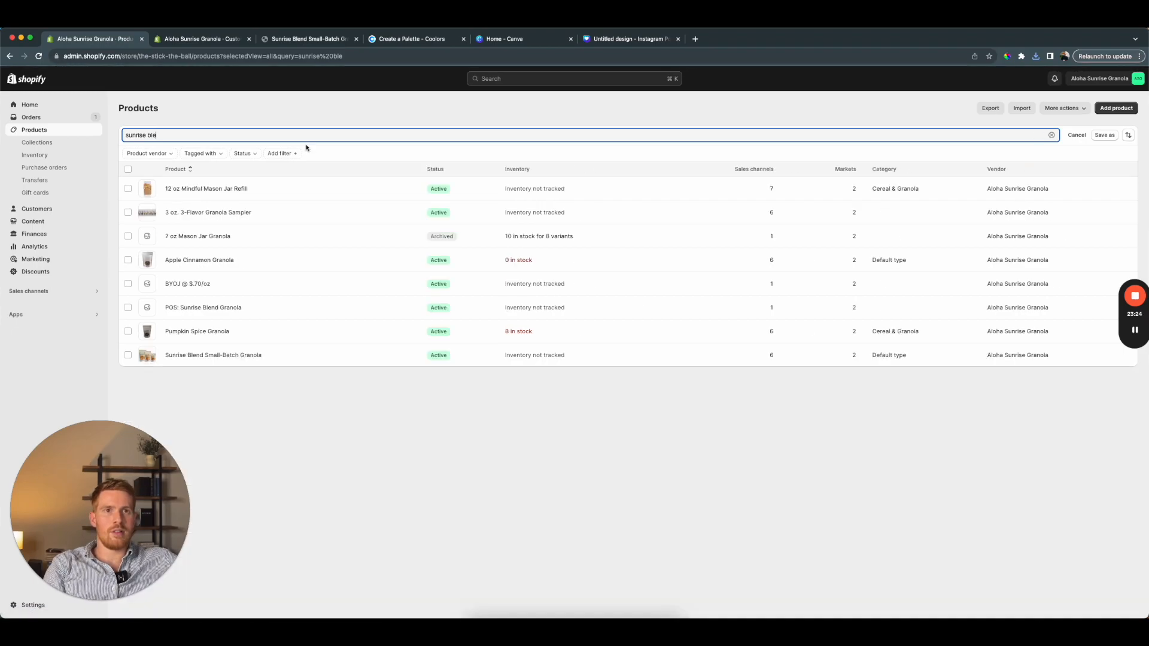
{"action": "left_click", "coordinate": [225, 355]}
{"action": "left_click", "coordinate": [326, 39]}
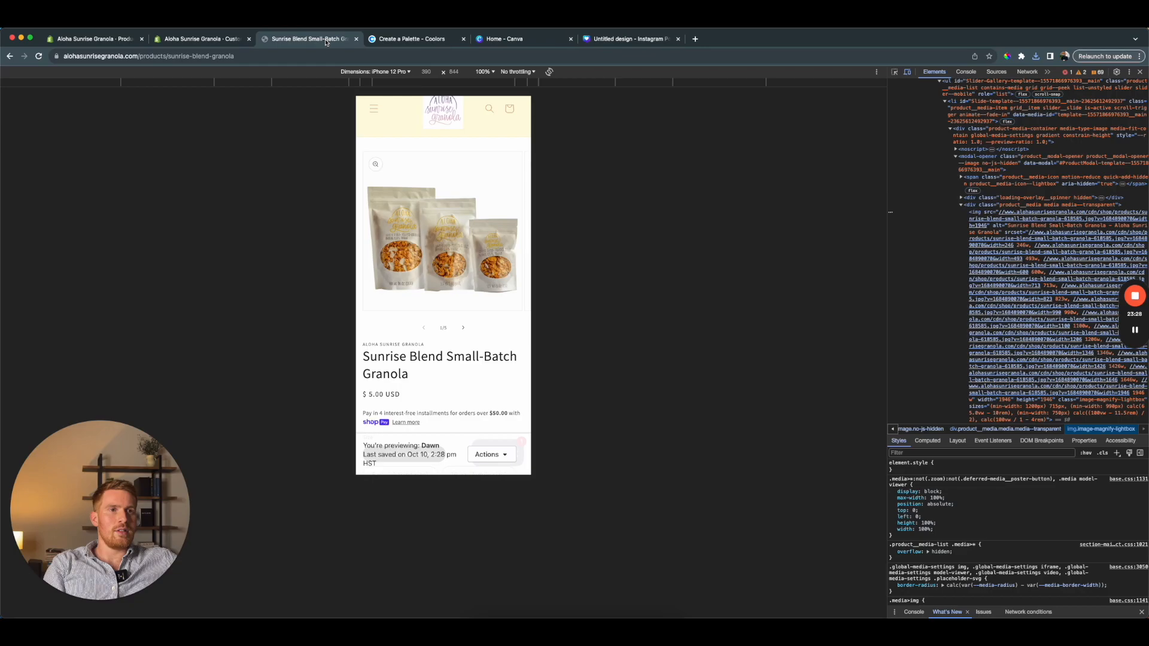
{"action": "left_click", "coordinate": [114, 40]}
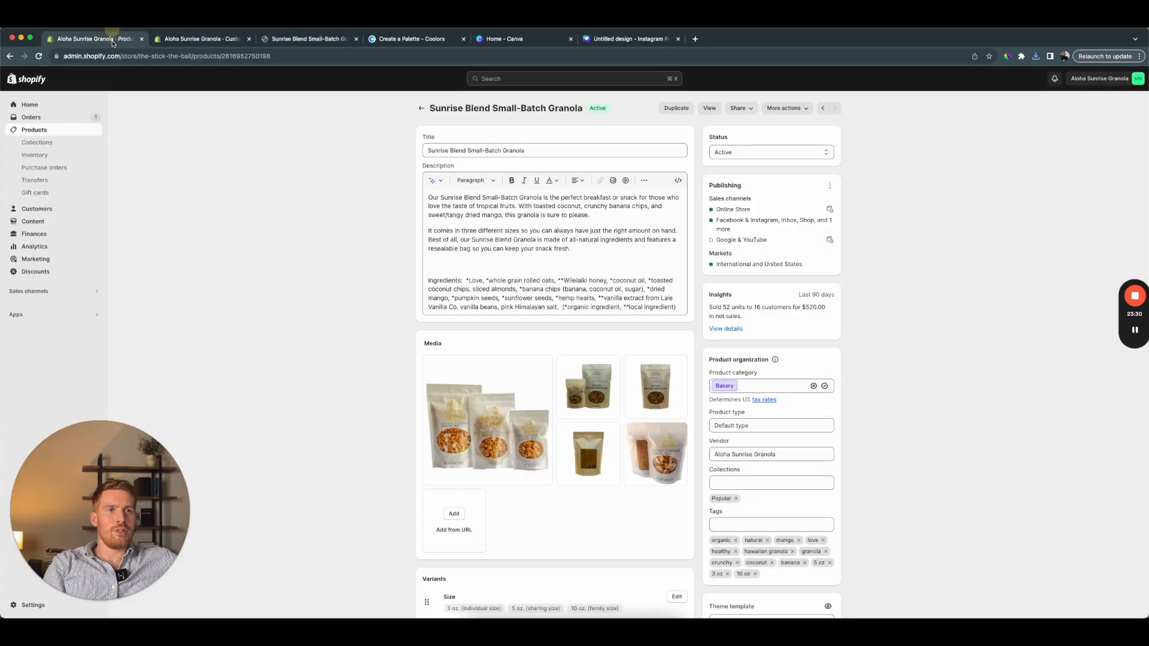
In Finder's Downloads folder, rename Untitled design (3).png to "aloha sunrise granola sunrise blend product image" and return to the Shopify product page
{"action": "left_click", "coordinate": [460, 517]}
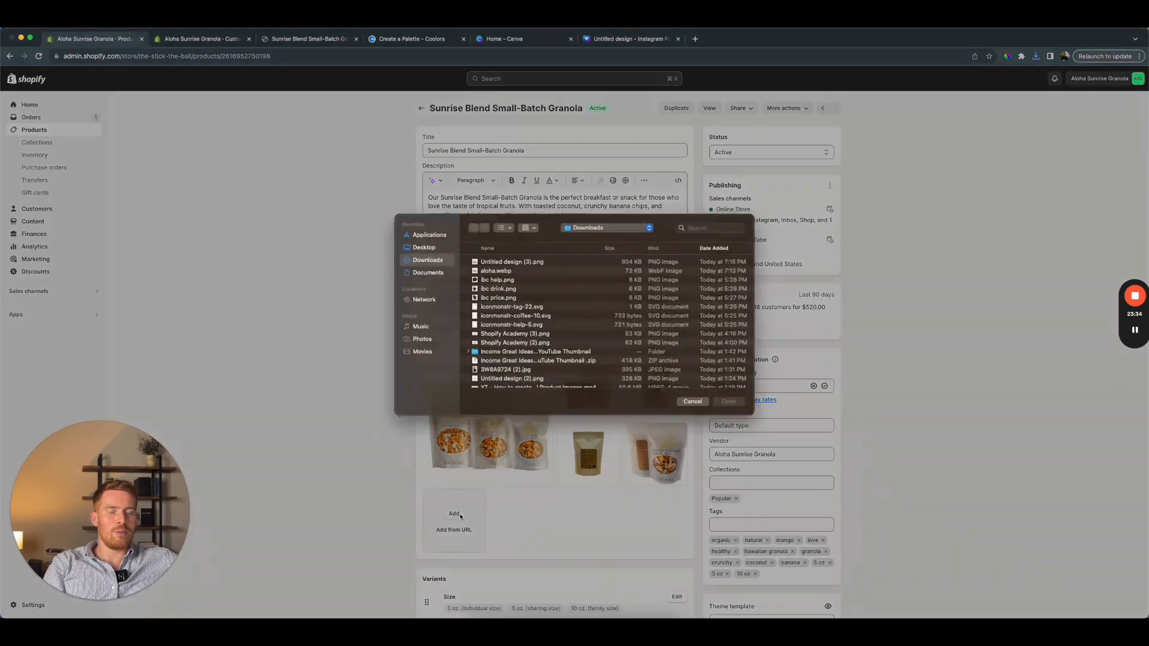
{"action": "left_click", "coordinate": [693, 411]}
{"action": "key", "text": "super+Tab"}
{"action": "left_click", "coordinate": [322, 288]}
{"action": "left_click", "coordinate": [321, 288]}
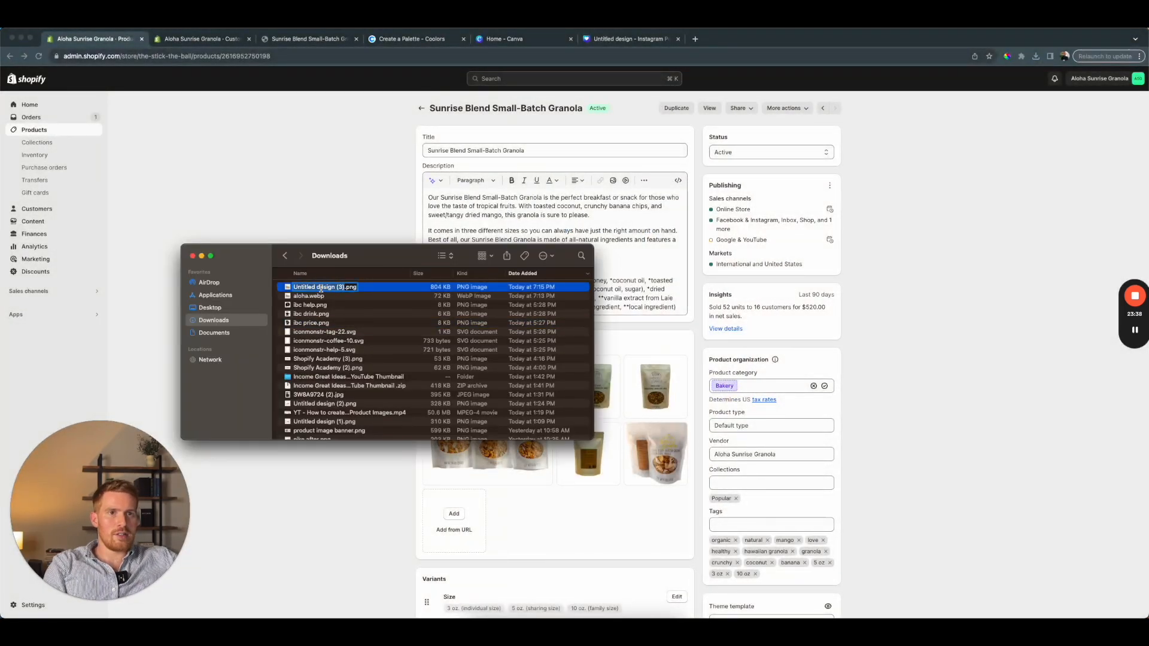
{"action": "type", "text": "aloh"}
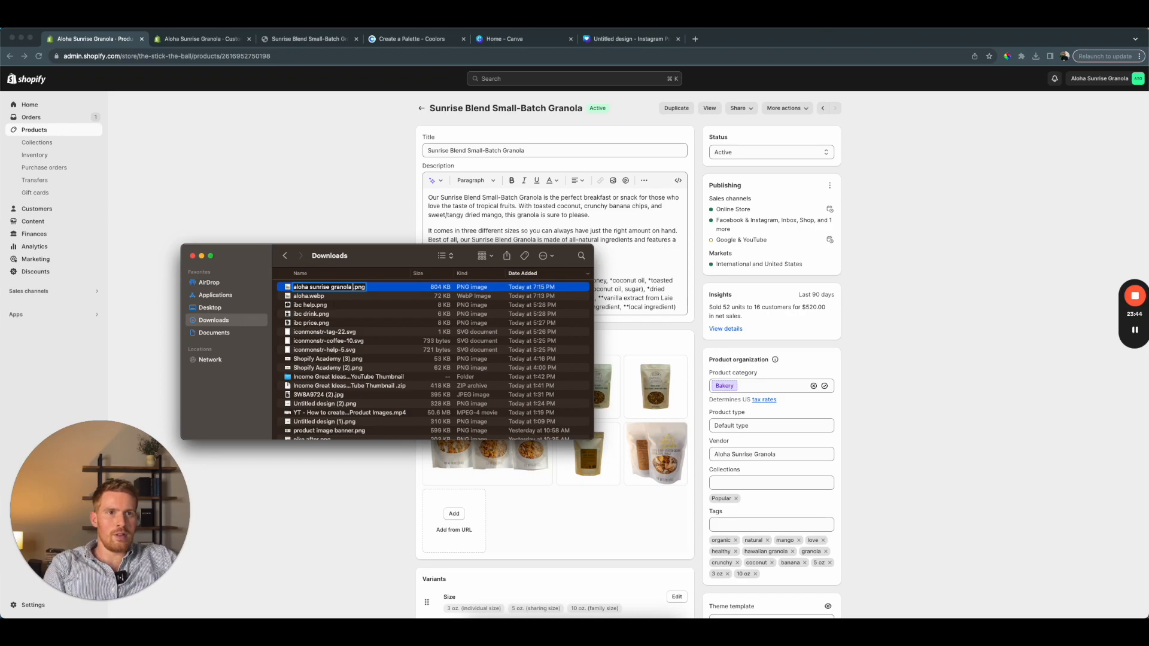
{"action": "type", "text": "a sunrise granola sunrise blend product image"}
{"action": "key", "text": "Return"}
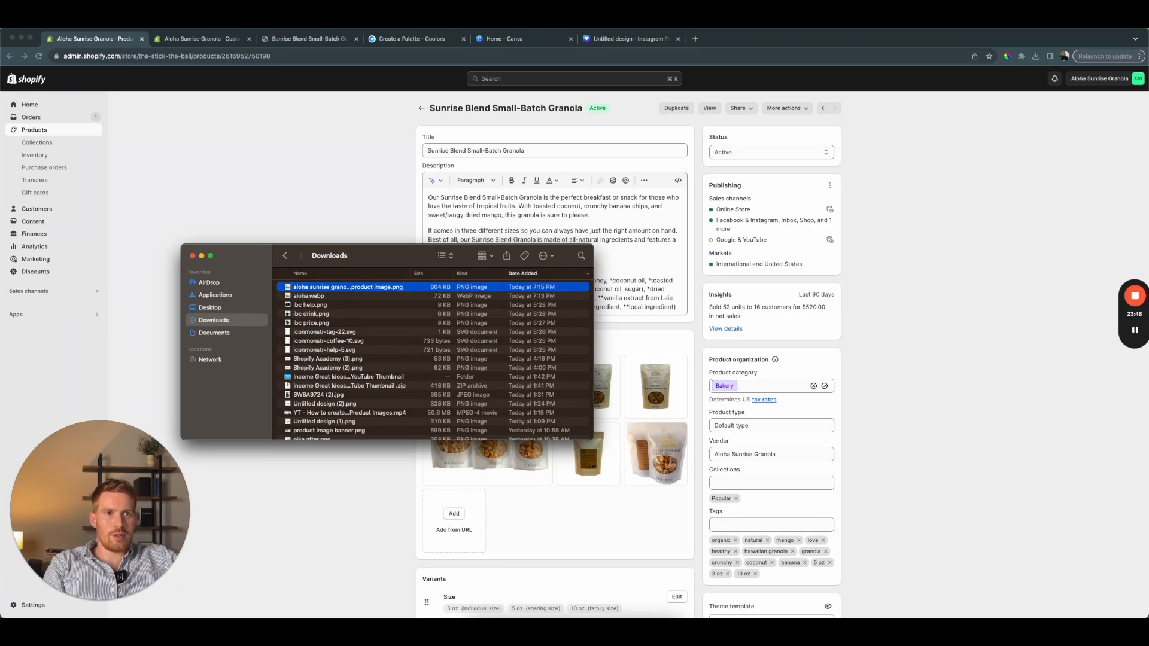
{"action": "left_click", "coordinate": [344, 501]}
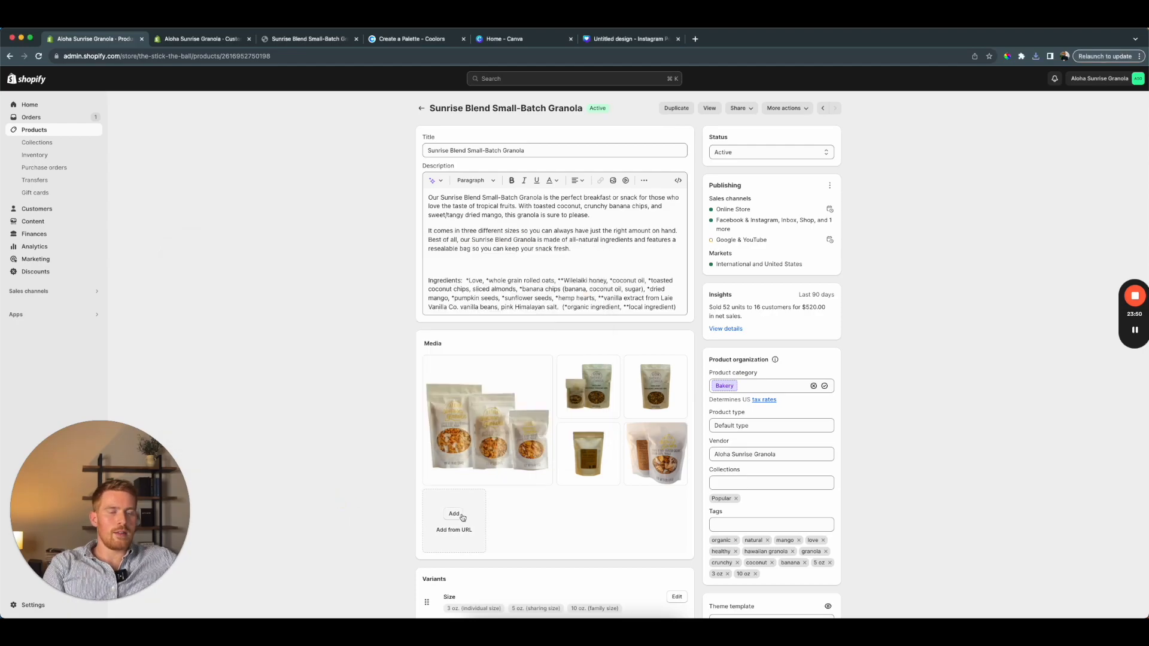
Upload the "aloha sunrise granola sunrise blend product image" file from Downloads to the Sunrise Blend product's media
{"action": "left_click", "coordinate": [459, 514]}
{"action": "left_click", "coordinate": [509, 270]}
{"action": "double_click", "coordinate": [509, 273]}
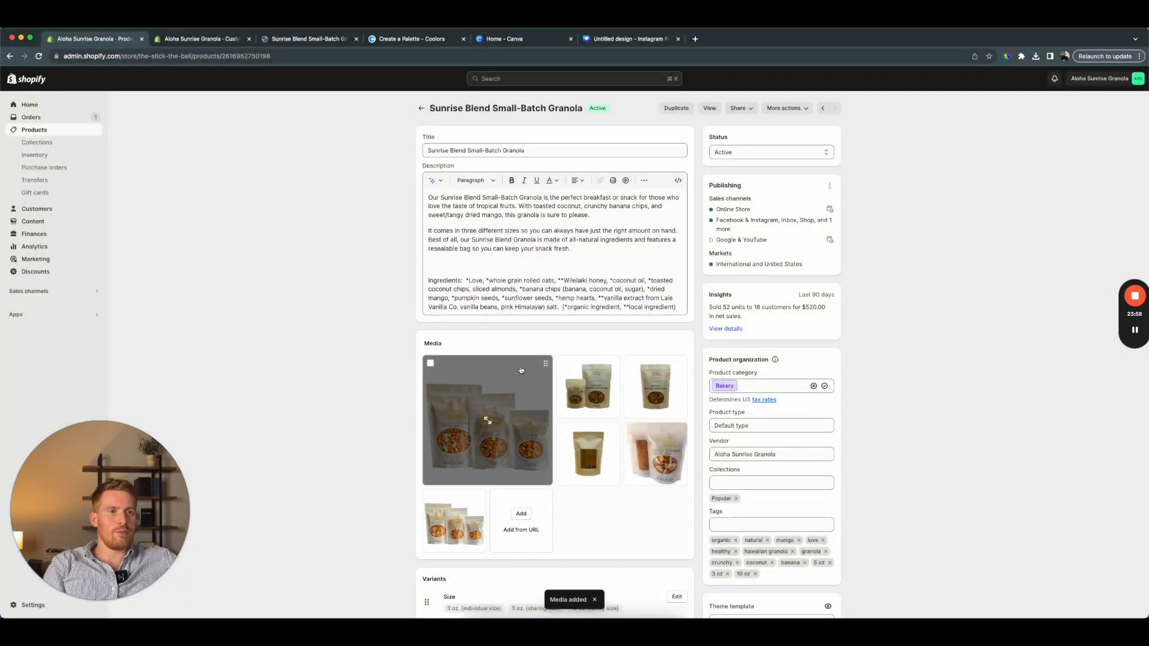
{"action": "left_click", "coordinate": [544, 366]}
{"action": "key", "text": "Escape"}
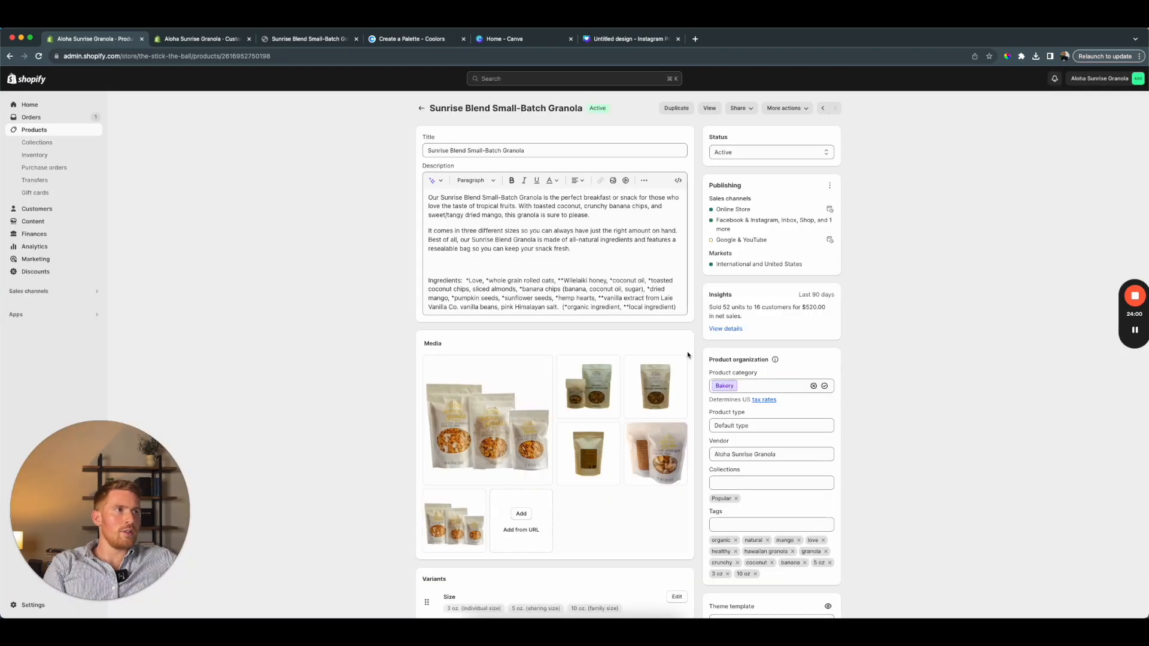
Delete the old main photo from the product's media and move the newly uploaded three-bag image to the first position
{"action": "left_click", "coordinate": [430, 364]}
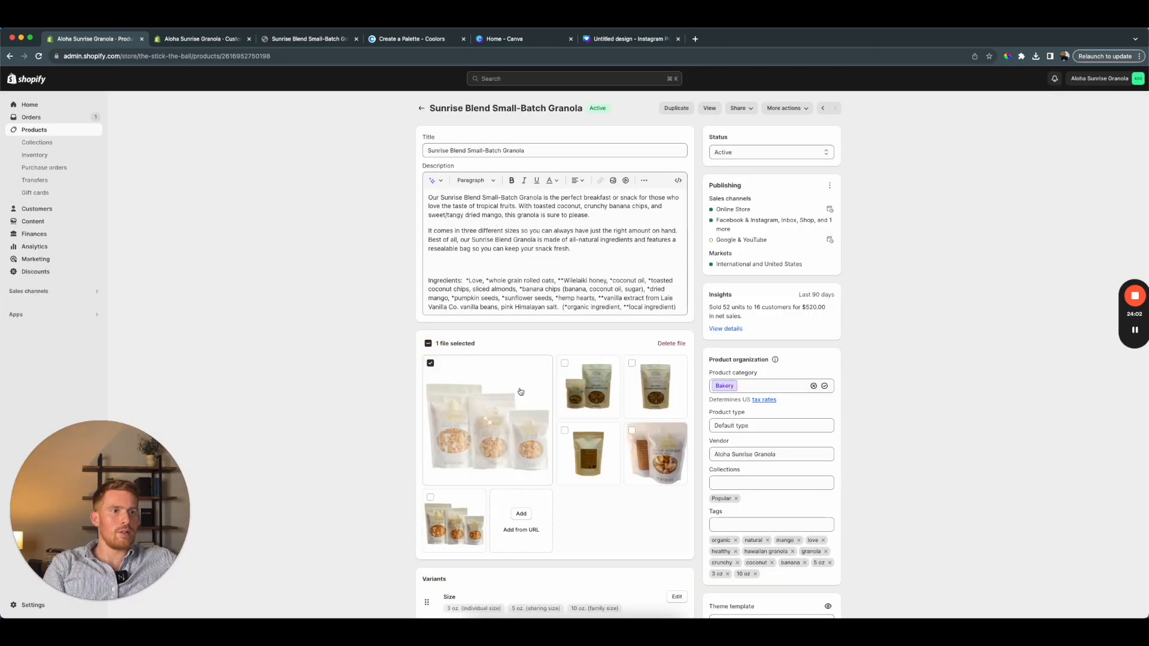
{"action": "left_click", "coordinate": [672, 344]}
{"action": "left_click", "coordinate": [691, 366]}
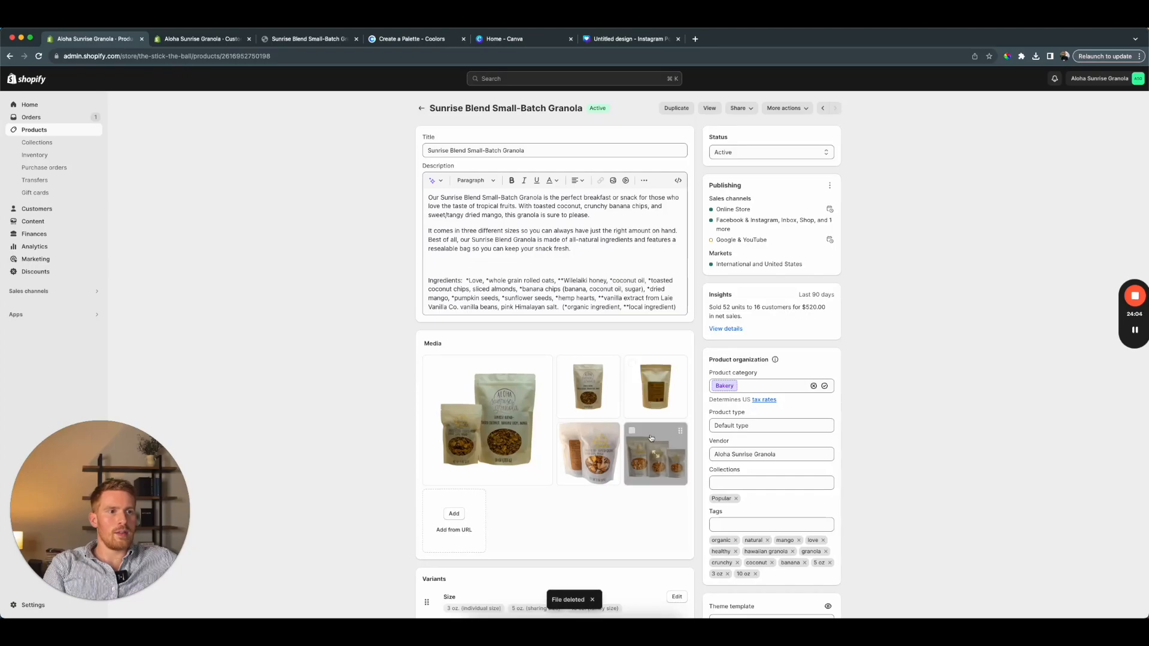
{"action": "left_click_drag", "start_coordinate": [672, 432], "coordinate": [515, 371]}
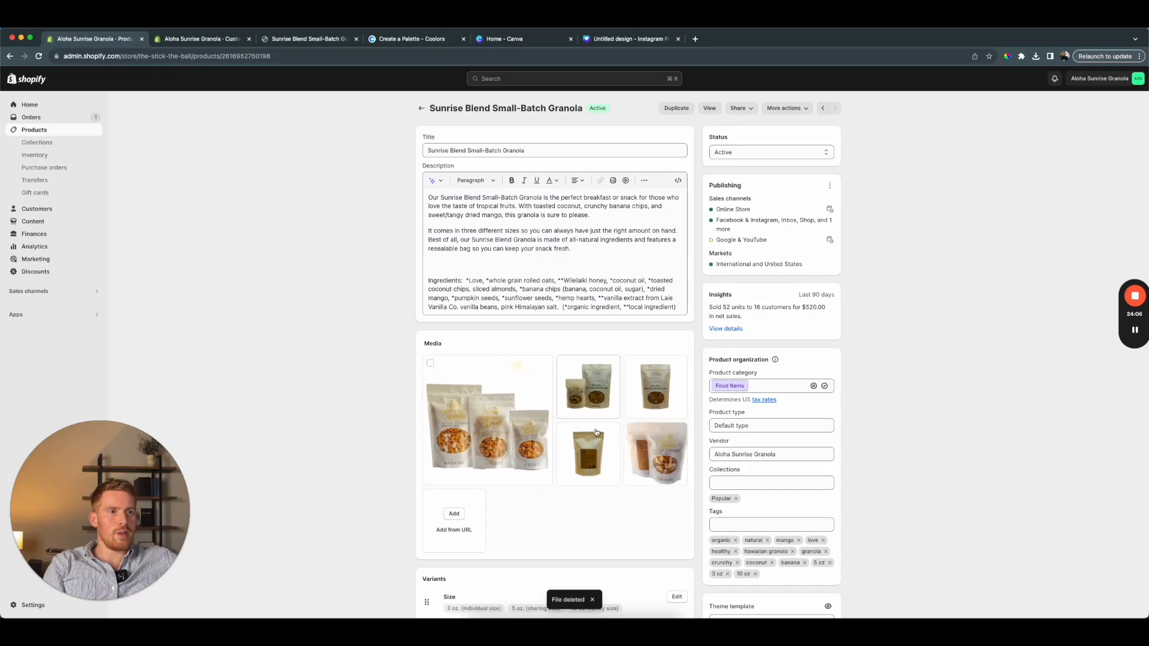
In the theme editor's store preview, search for "aloha sunrise blend" and open the Sunrise Blend Small-Batch Granola product page
{"action": "left_click", "coordinate": [305, 40]}
{"action": "left_click", "coordinate": [1141, 72]}
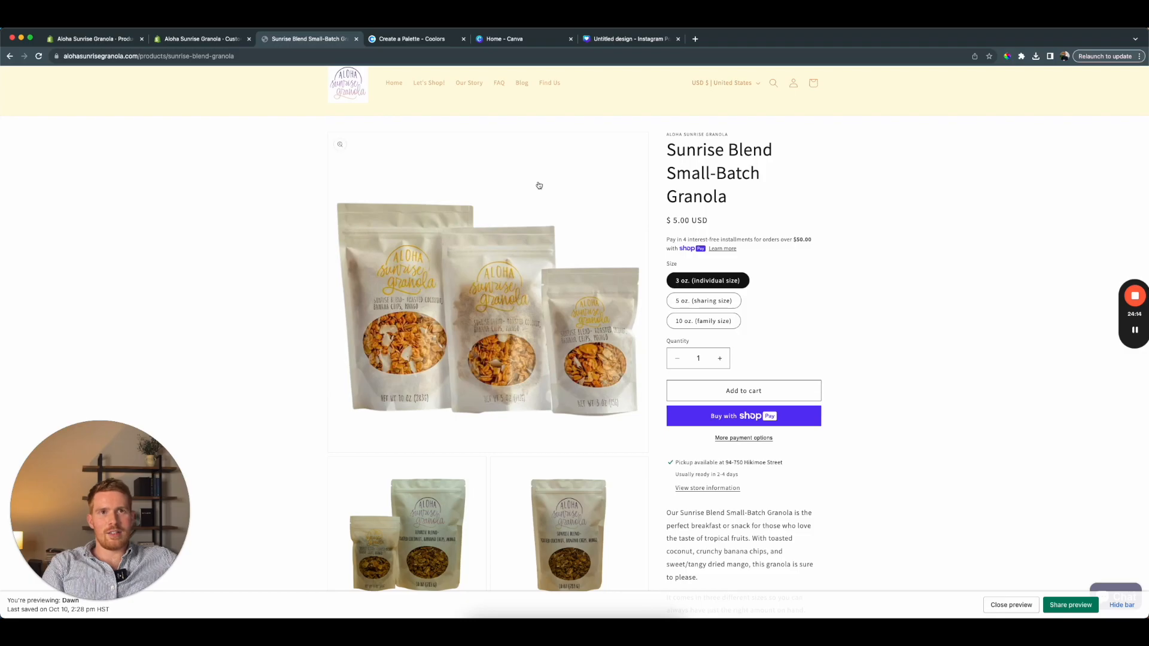
{"action": "left_click", "coordinate": [215, 40]}
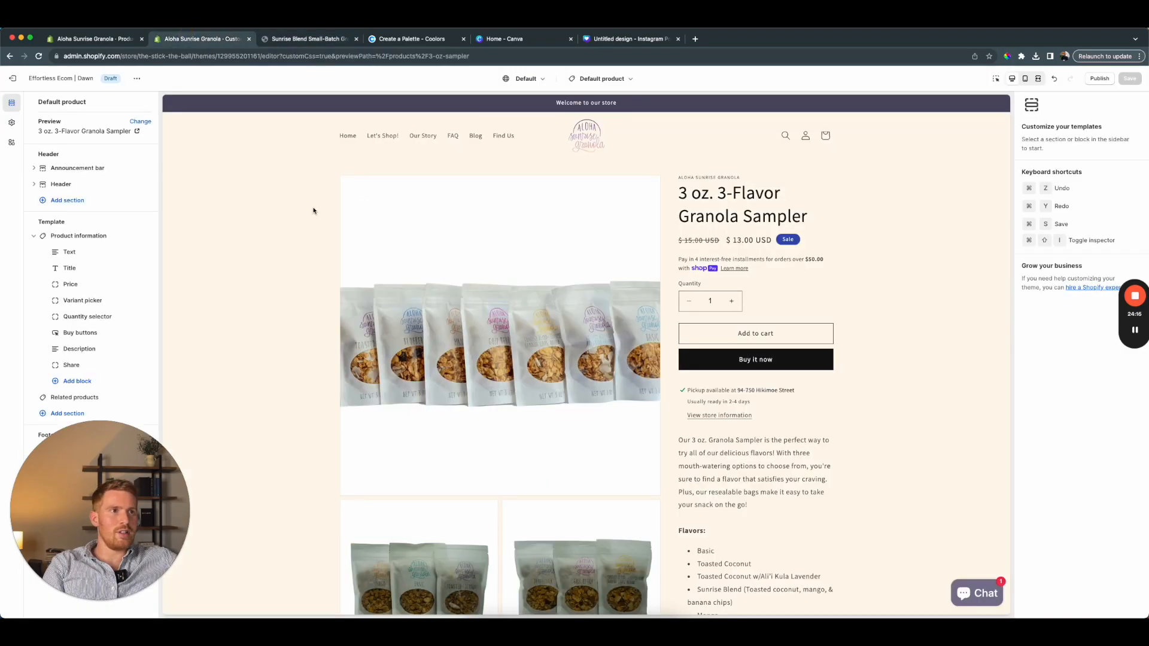
{"action": "left_click", "coordinate": [787, 135]}
{"action": "type", "text": "aloha sun"}
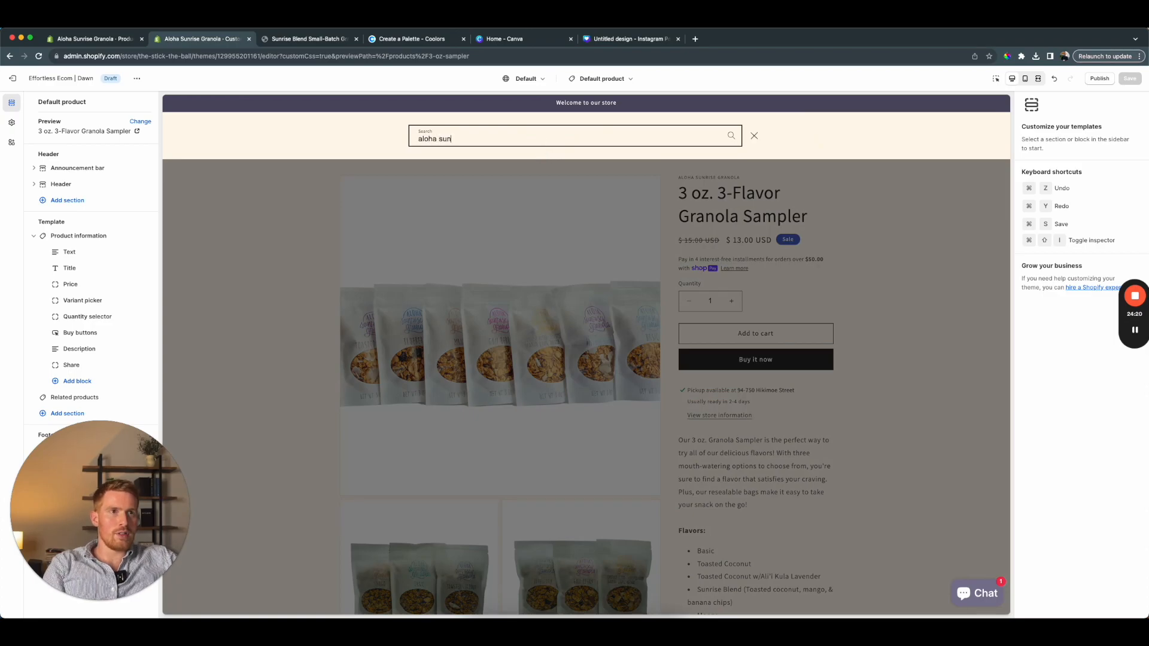
{"action": "type", "text": "rise blend"}
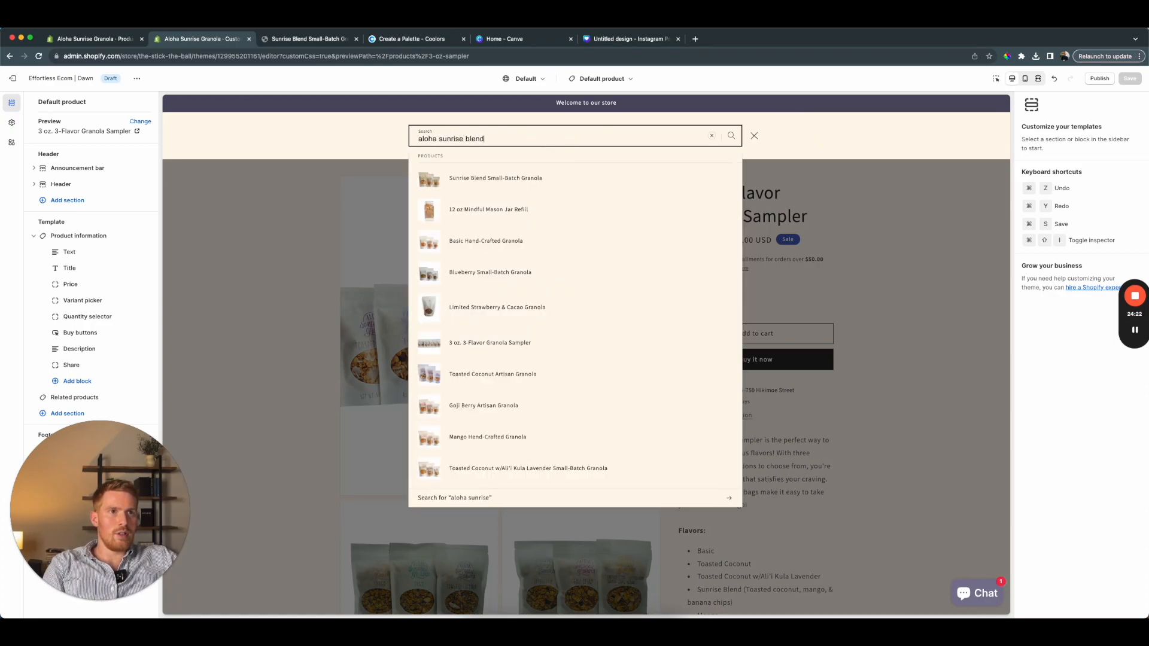
{"action": "left_click", "coordinate": [510, 178]}
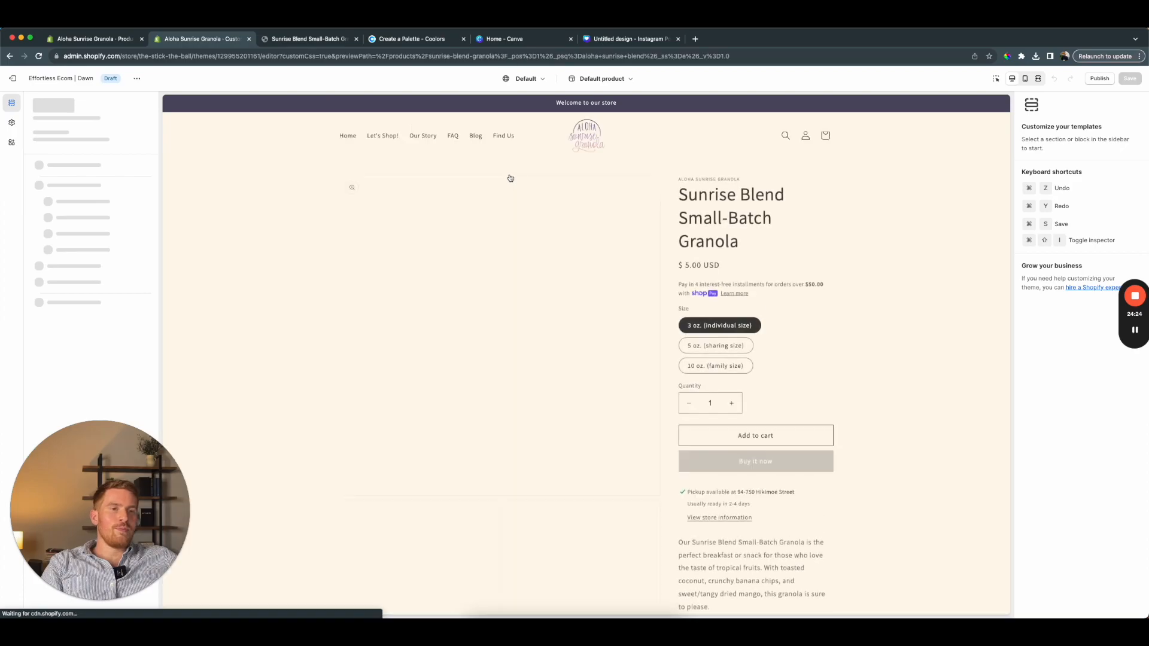
Examine how the new main image blends with the page background on the Sunrise Blend product page preview
{"action": "scroll", "coordinate": [353, 282], "scroll_direction": "down", "scroll_amount": 1}
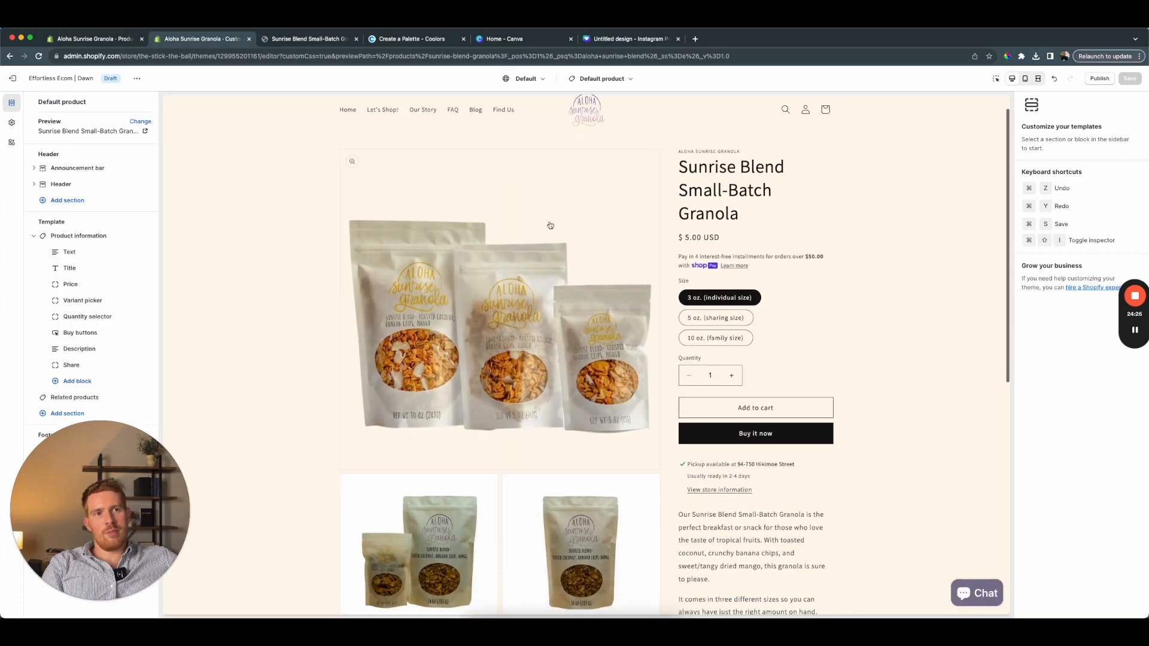
{"action": "scroll", "coordinate": [448, 257], "scroll_direction": "down", "scroll_amount": 2}
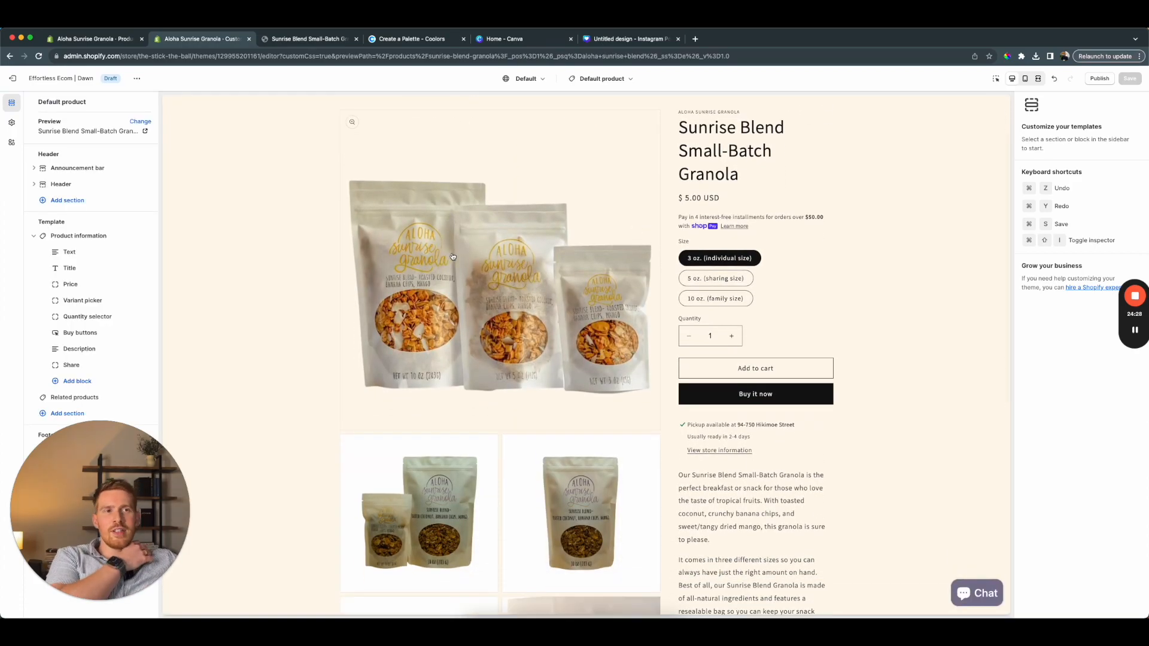
{"action": "scroll", "coordinate": [456, 253], "scroll_direction": "up", "scroll_amount": 2}
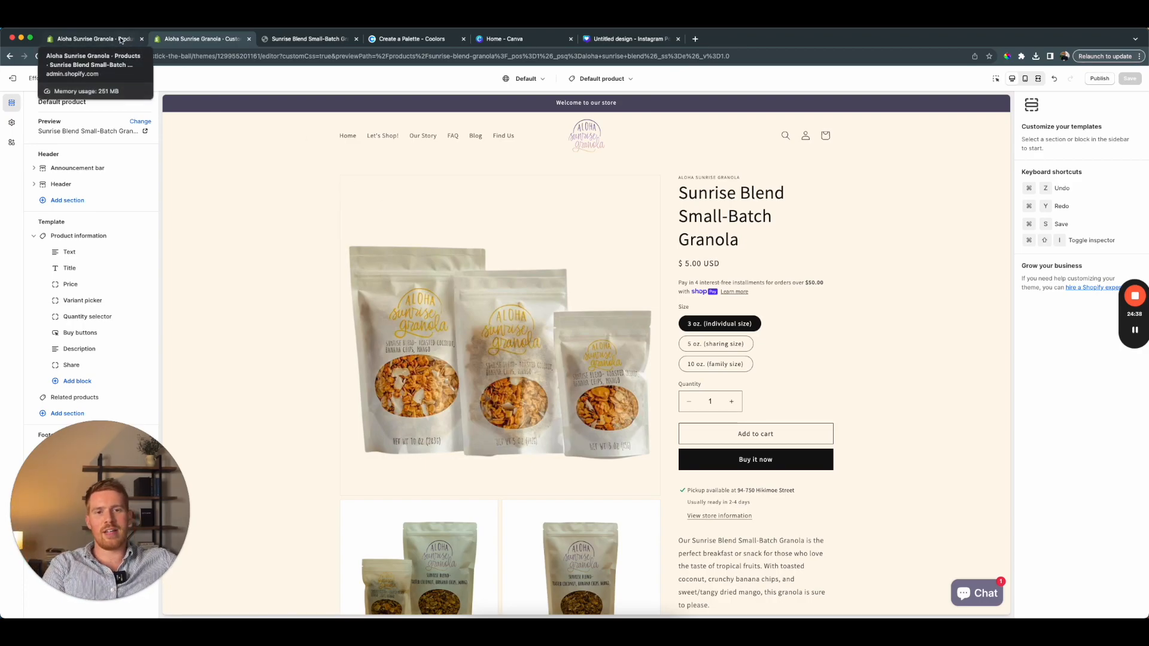
{"action": "left_click", "coordinate": [86, 39]}
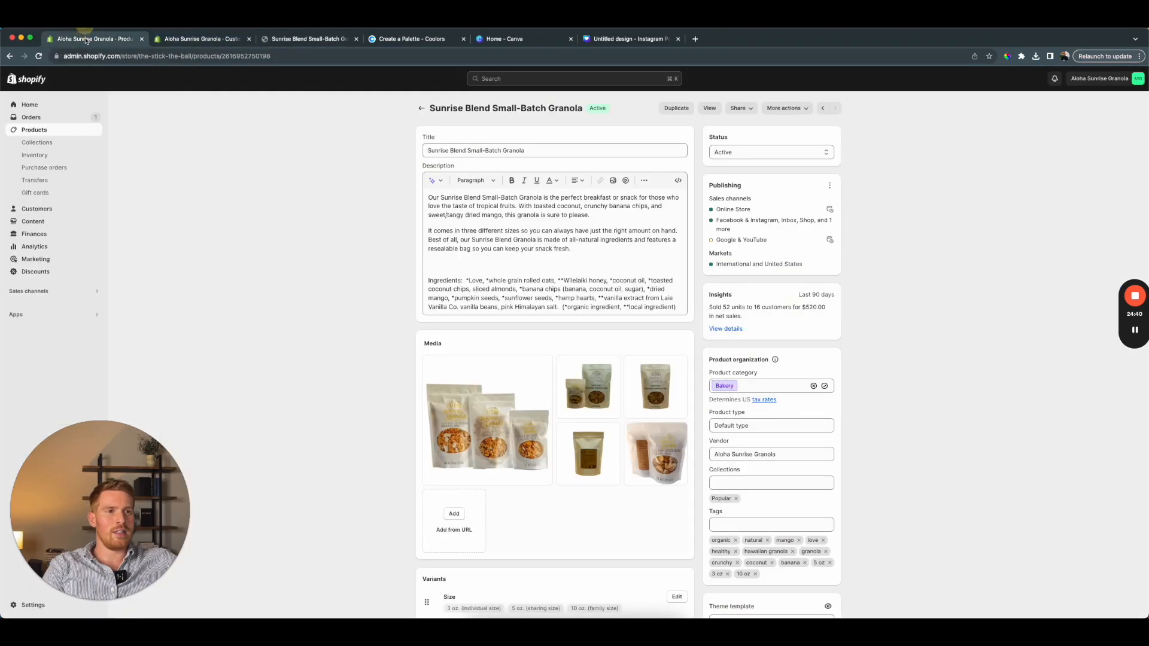
{"action": "left_click", "coordinate": [201, 40]}
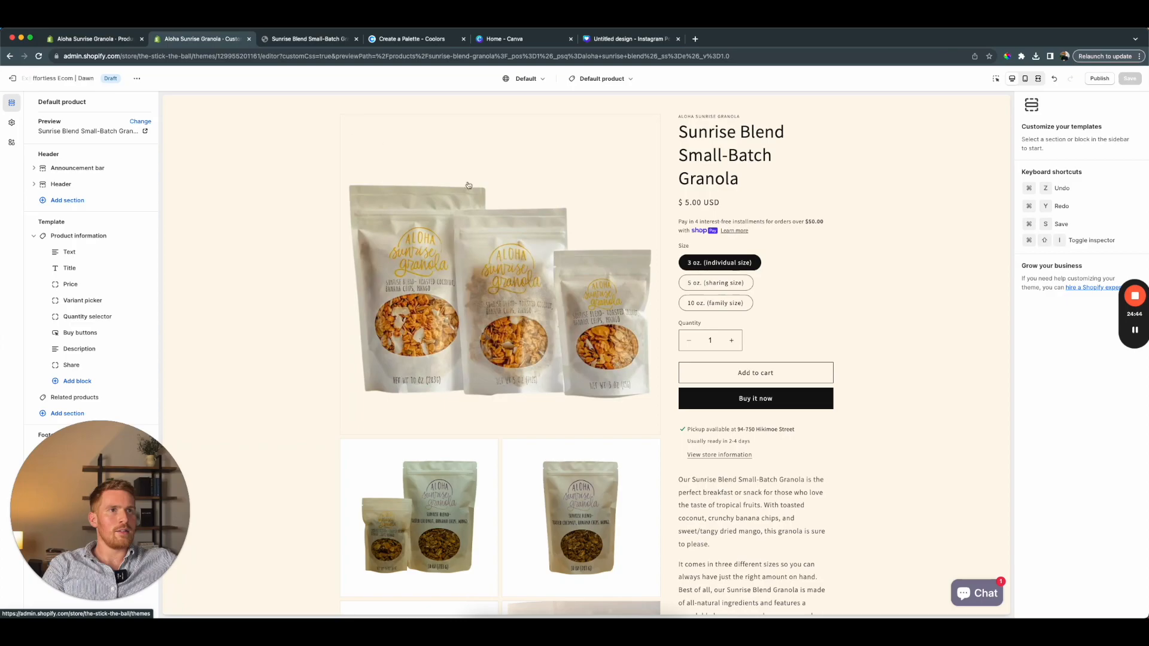
{"action": "scroll", "coordinate": [419, 139], "scroll_direction": "up", "scroll_amount": 2}
{"action": "scroll", "coordinate": [455, 137], "scroll_direction": "down", "scroll_amount": 3}
{"action": "scroll", "coordinate": [479, 132], "scroll_direction": "up", "scroll_amount": 3}
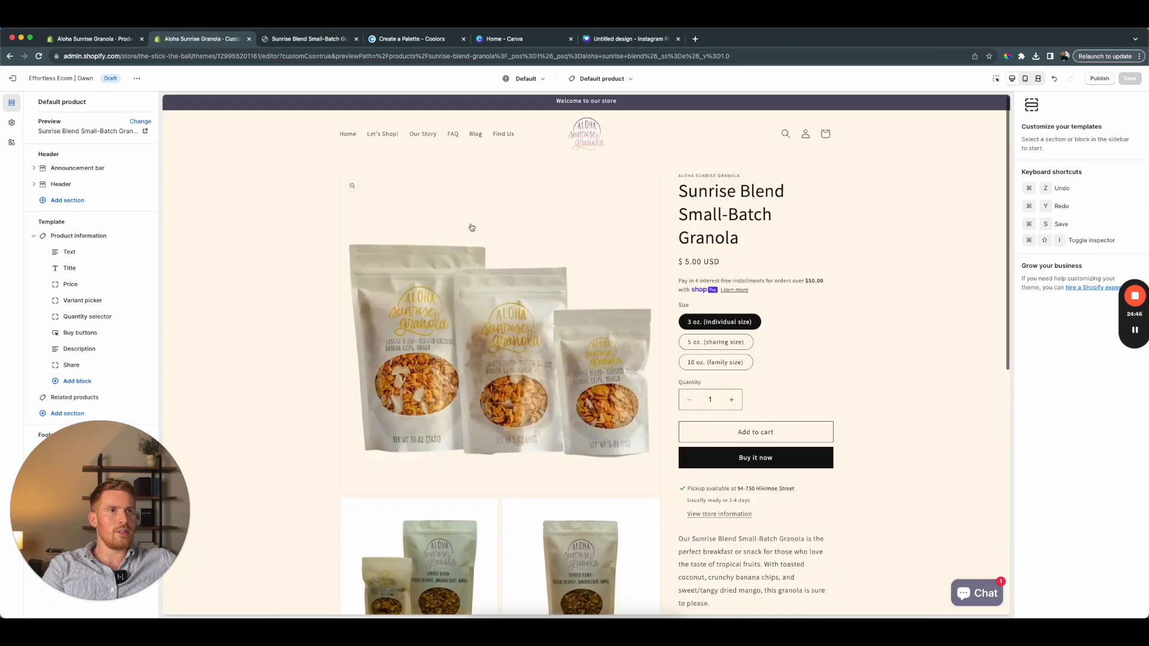
Bring the store's home page into the theme editor and open the Featured collection section's settings
{"action": "left_click", "coordinate": [596, 141]}
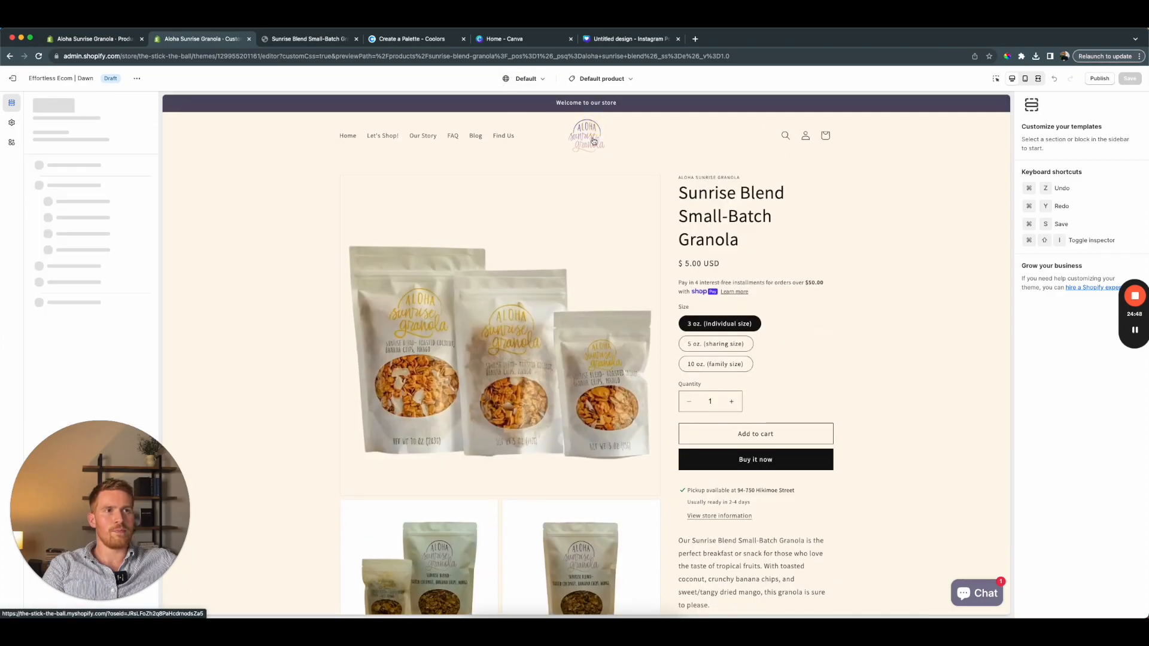
{"action": "scroll", "coordinate": [595, 329], "scroll_direction": "down", "scroll_amount": 5}
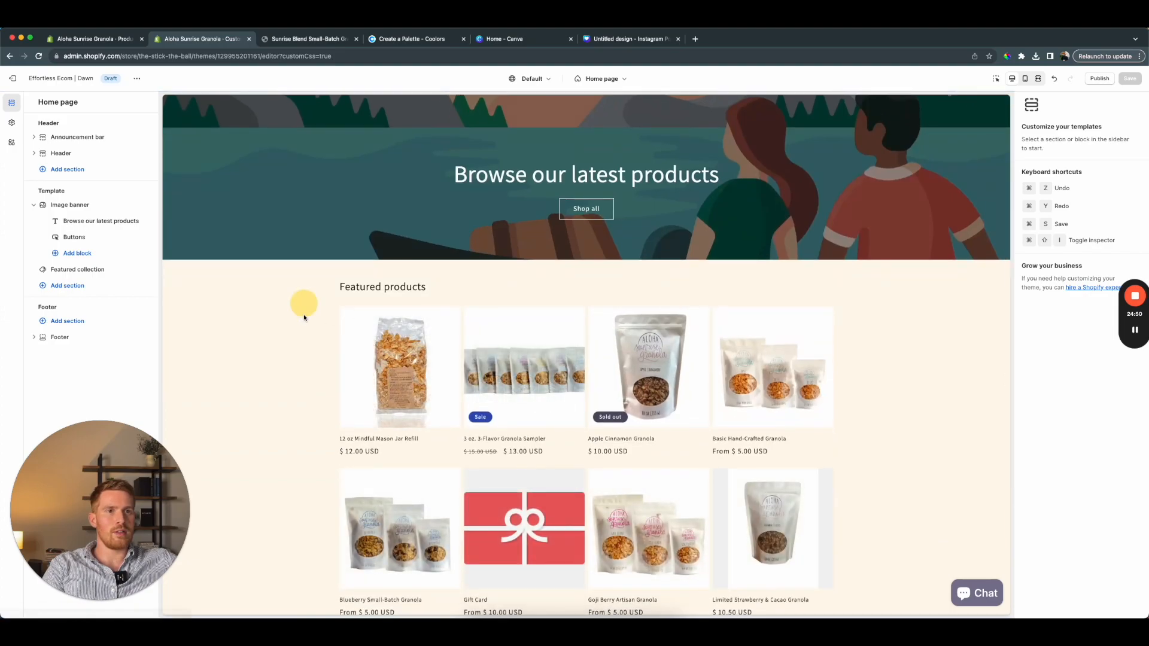
{"action": "left_click", "coordinate": [76, 269]}
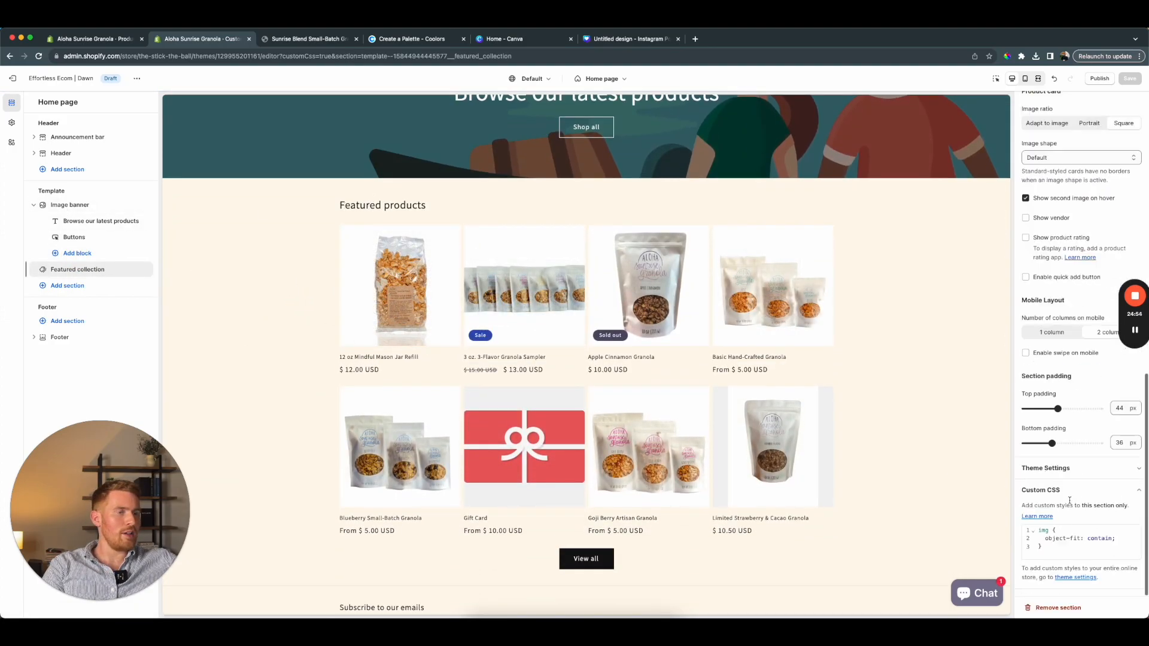
Add a mix-blend-mode property without a value below object-fit in the img rule of the Featured collection's custom CSS
{"action": "left_click", "coordinate": [1047, 542]}
{"action": "left_click", "coordinate": [1064, 535]}
{"action": "key", "text": "Return"}
{"action": "type", "text": "blend-"}
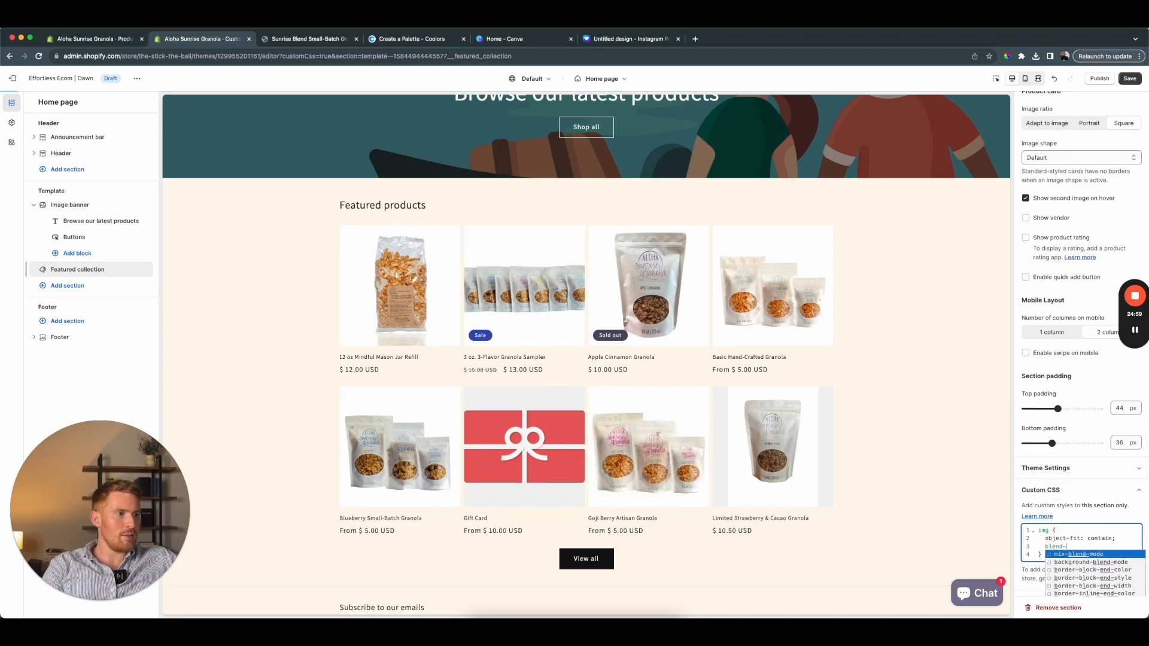
{"action": "key", "text": "Return"}
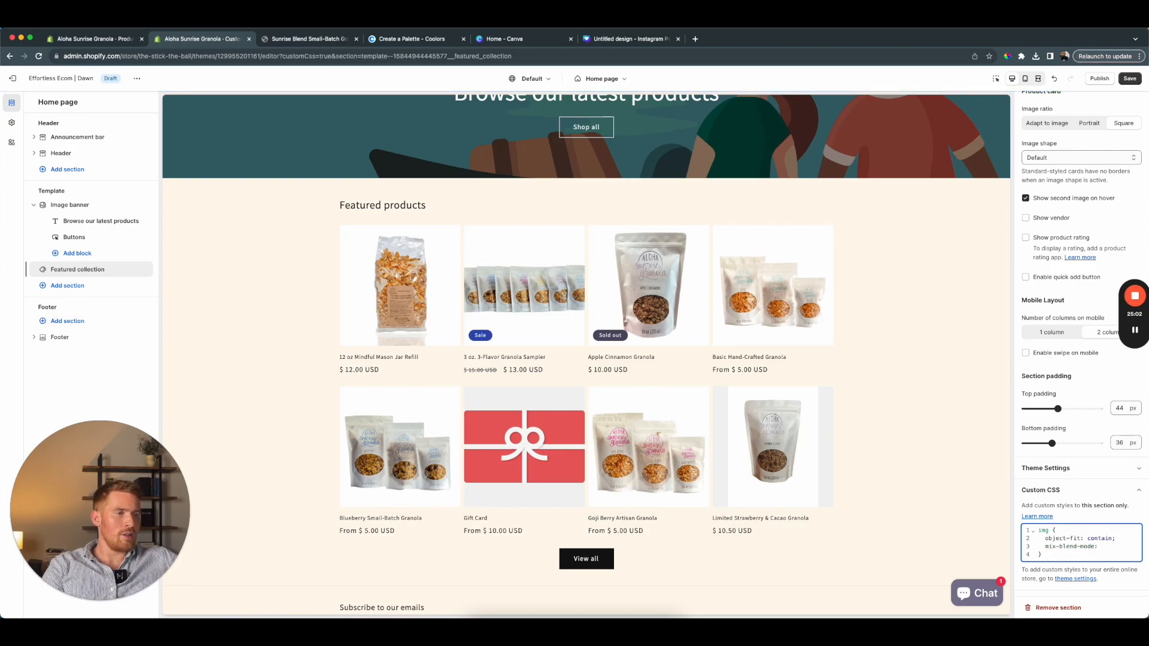
{"action": "type", "text": "b"}
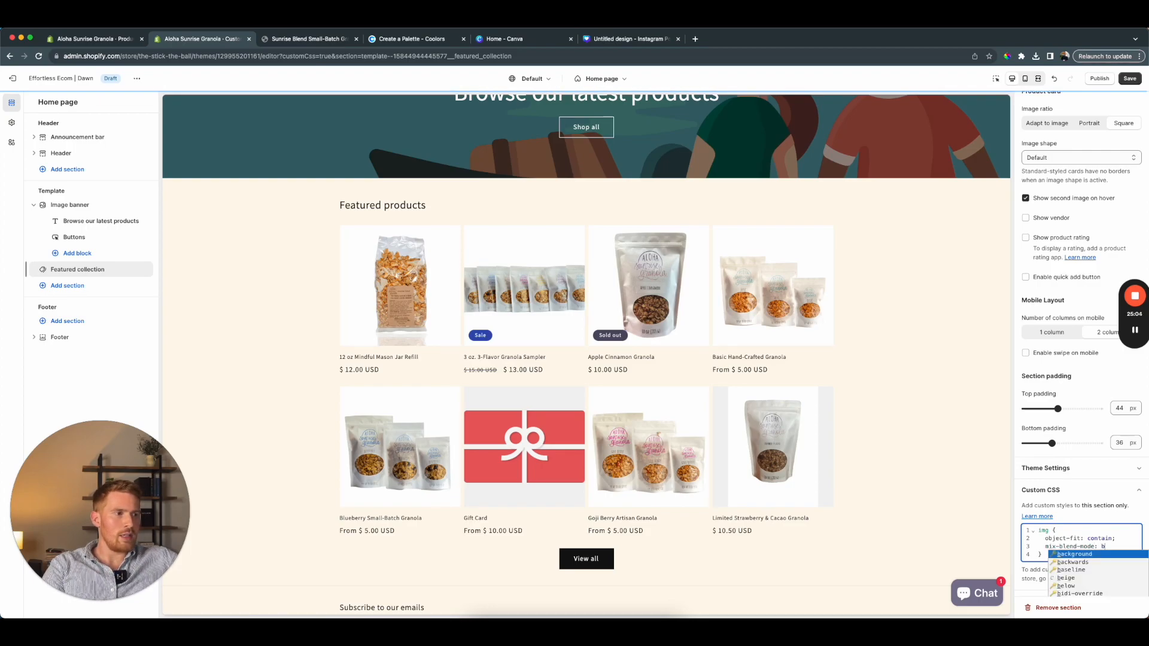
{"action": "key", "text": "BackSpace"}
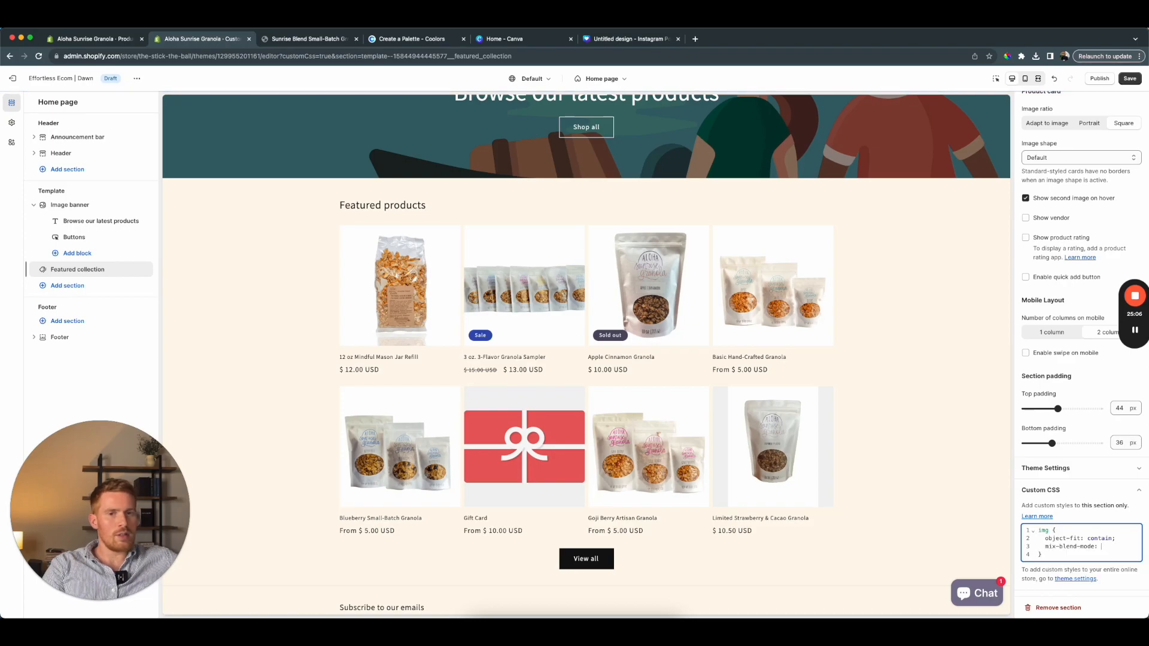
{"action": "type", "text": "m"}
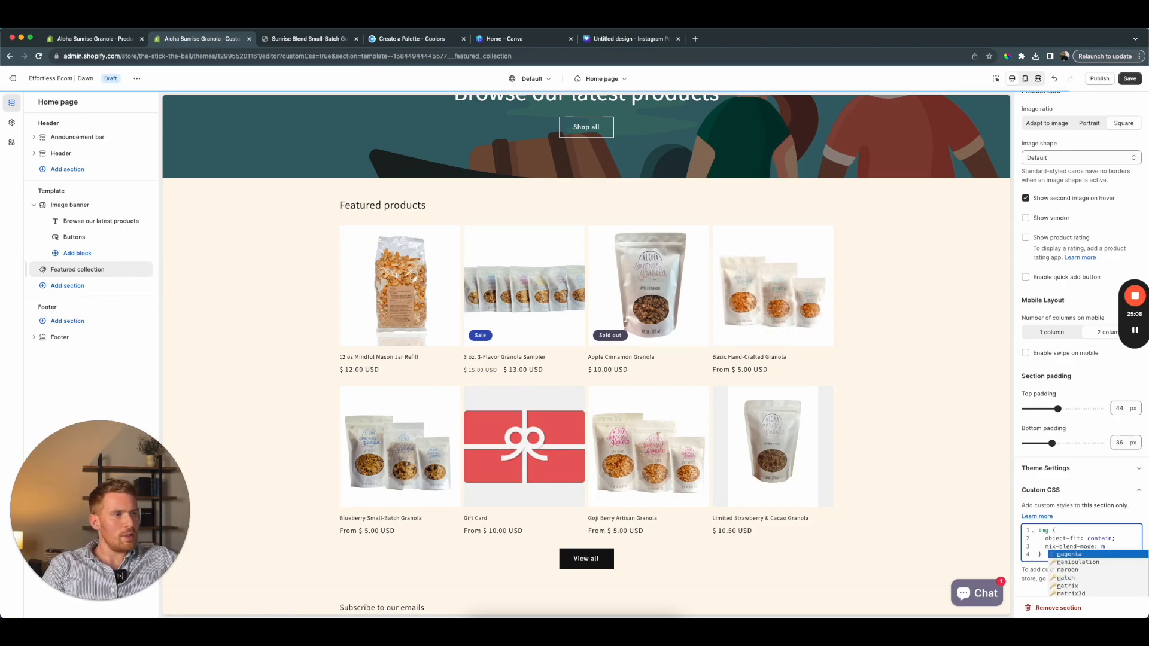
{"action": "key", "text": "BackSpace"}
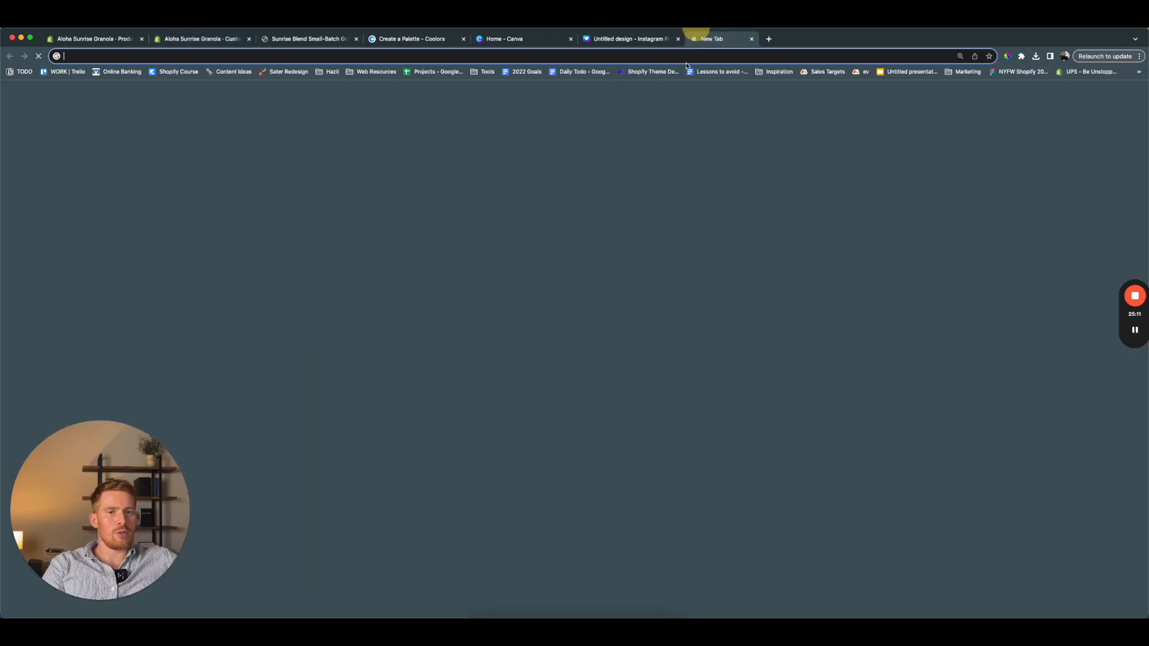
Search Google for "mix blend mode css" and look up the property's keyword values, including multiply, on the MDN reference page
{"action": "left_click", "coordinate": [695, 38]}
{"action": "type", "text": "mix"}
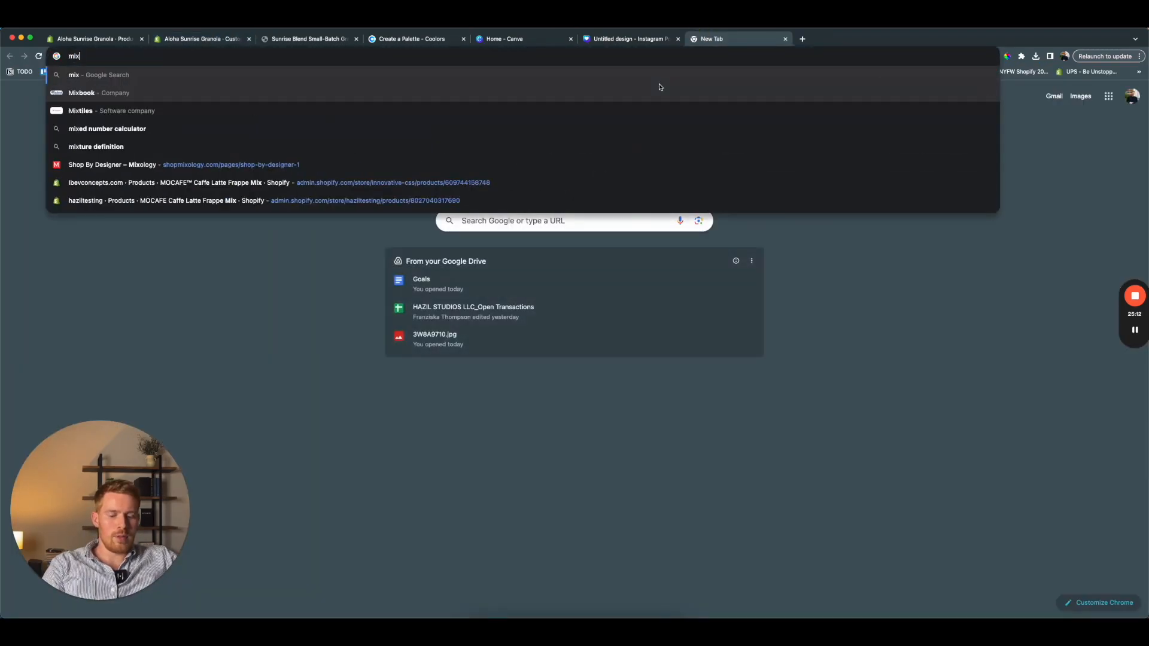
{"action": "type", "text": " blend mode"}
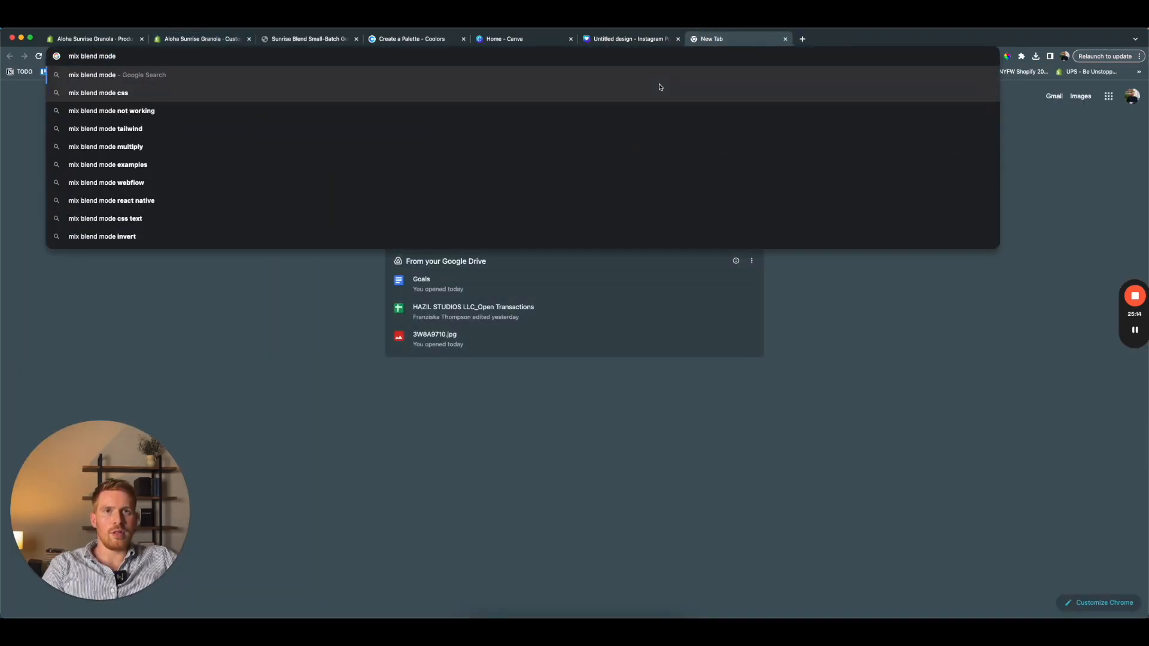
{"action": "key", "text": "Down"}
{"action": "key", "text": "Return"}
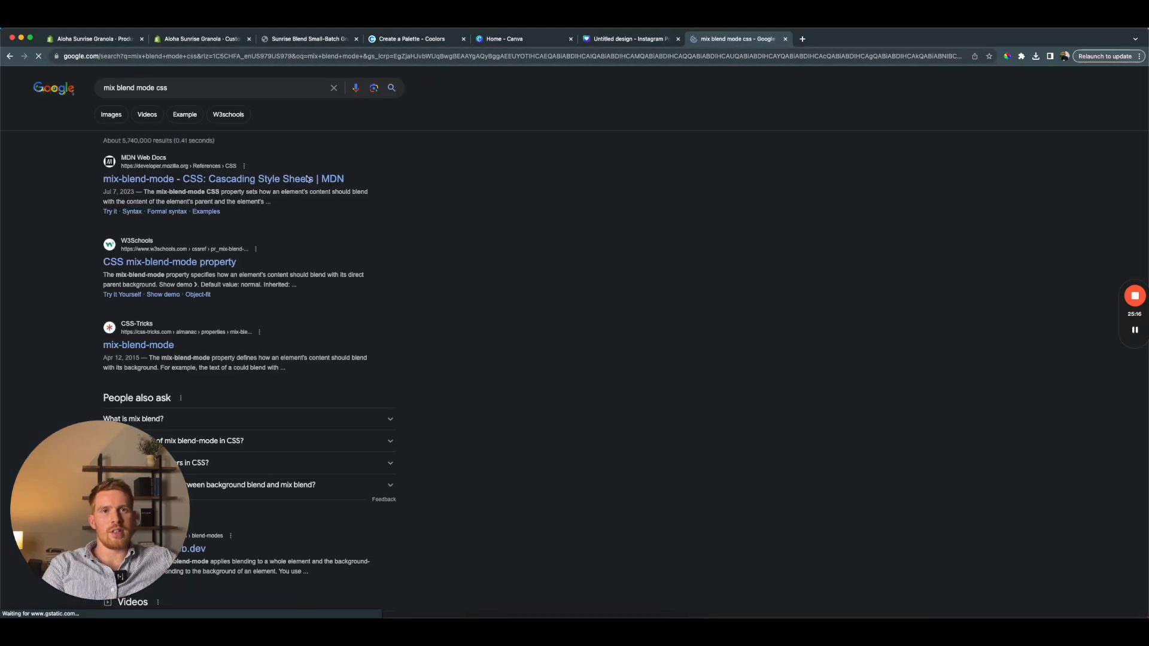
{"action": "left_click", "coordinate": [184, 179]}
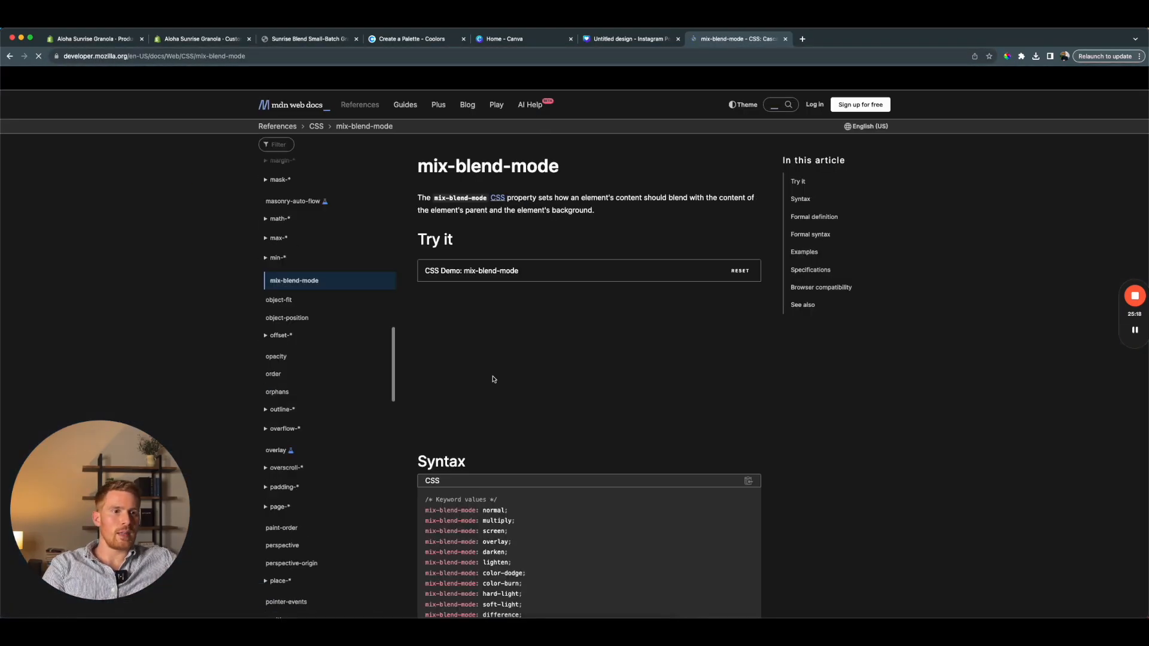
{"action": "left_click", "coordinate": [503, 443]}
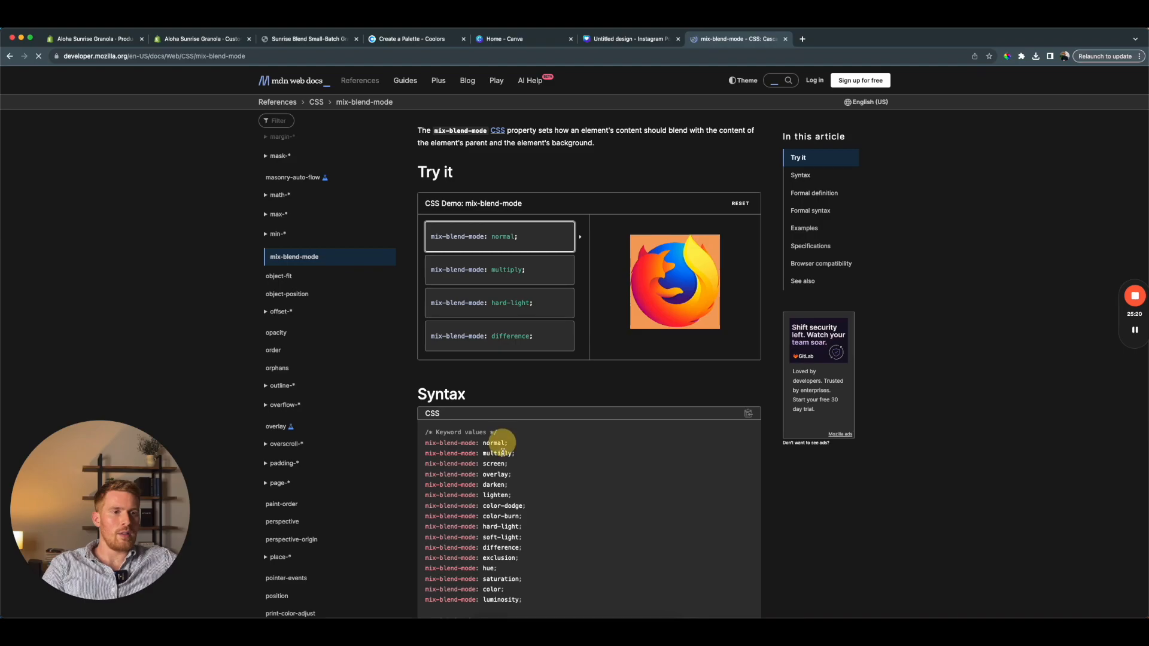
{"action": "double_click", "coordinate": [505, 453]}
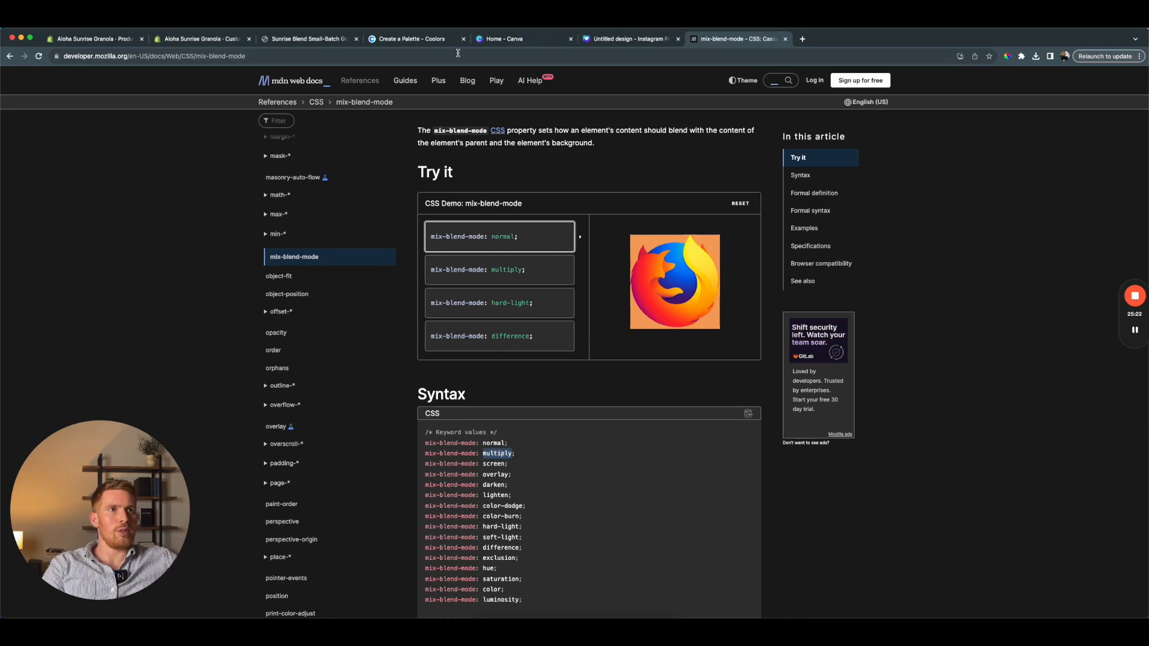
Return to the theme editor and set mix-blend-mode to multiply in the Featured collection's custom CSS
{"action": "left_click", "coordinate": [92, 39]}
{"action": "left_click", "coordinate": [191, 41]}
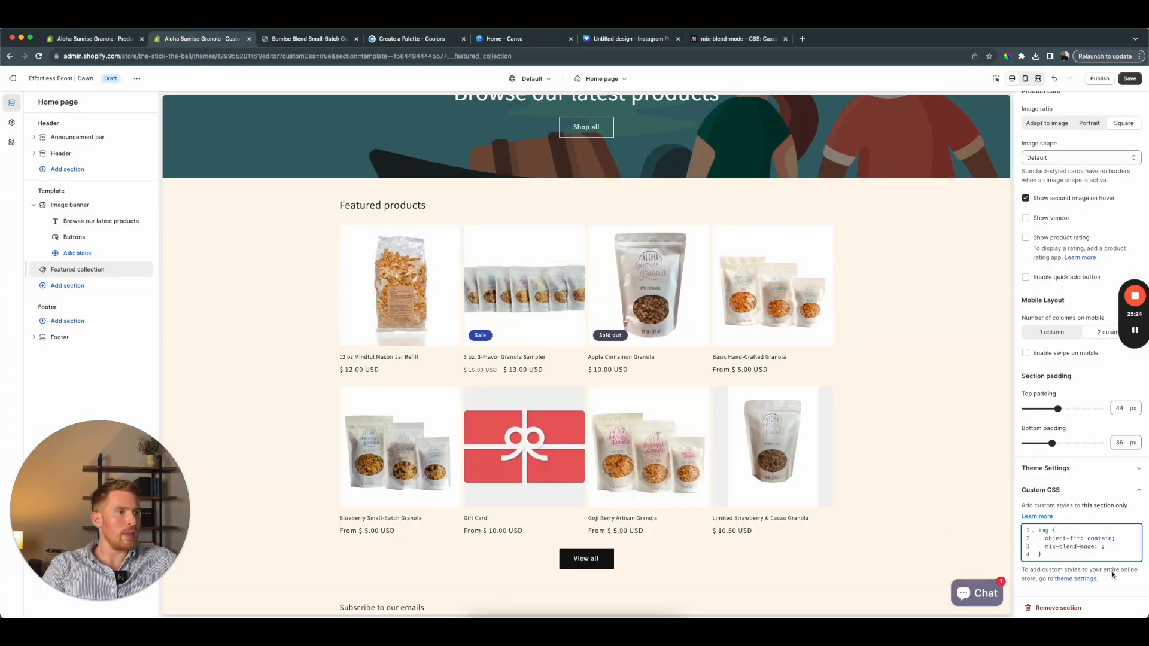
{"action": "left_click", "coordinate": [1101, 546]}
{"action": "type", "text": "multiply"}
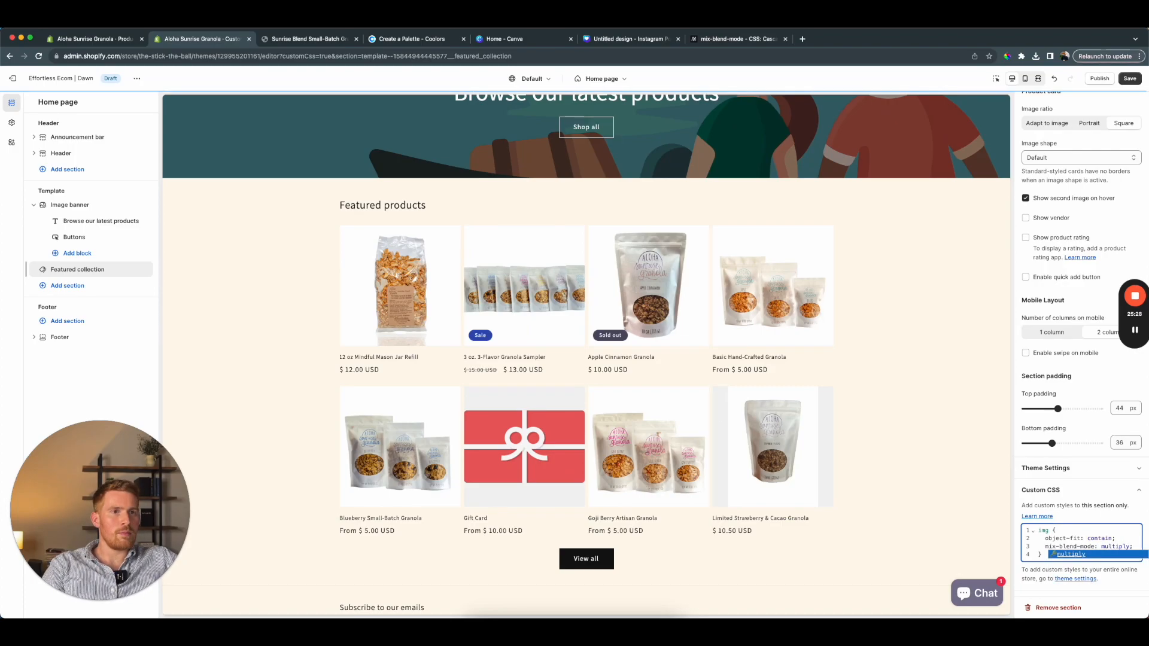
{"action": "left_click", "coordinate": [1100, 555]}
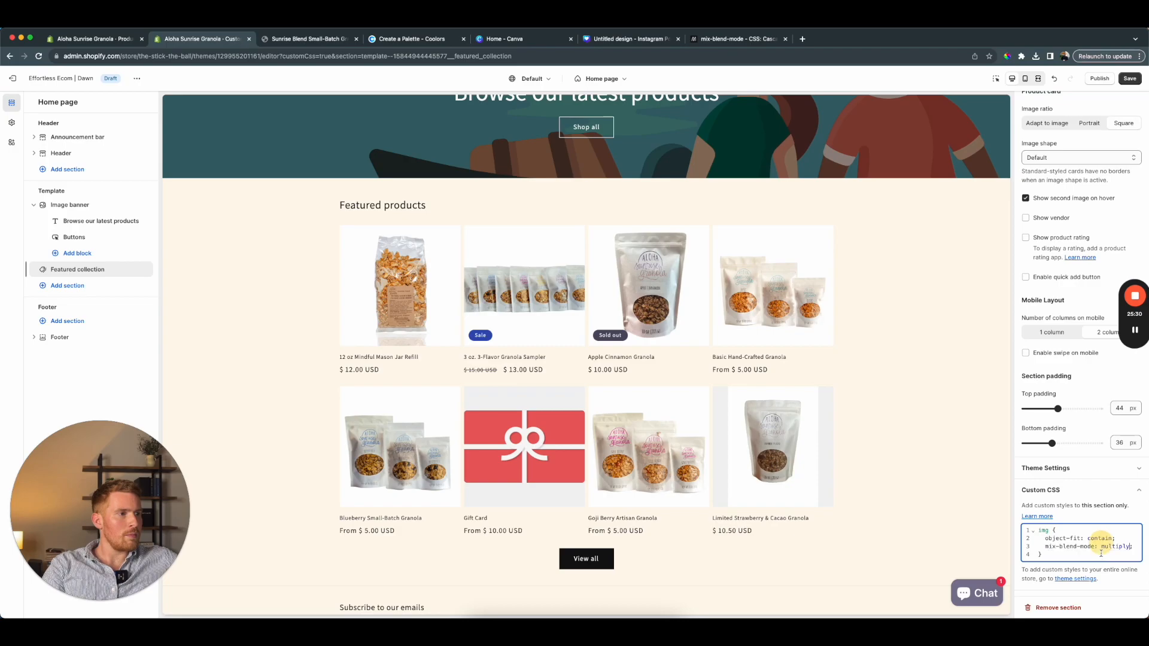
Replace the mix-blend-mode value in the Featured collection's custom CSS with darken
{"action": "left_click", "coordinate": [1113, 543]}
{"action": "double_click", "coordinate": [1112, 547]}
{"action": "type", "text": "darken"}
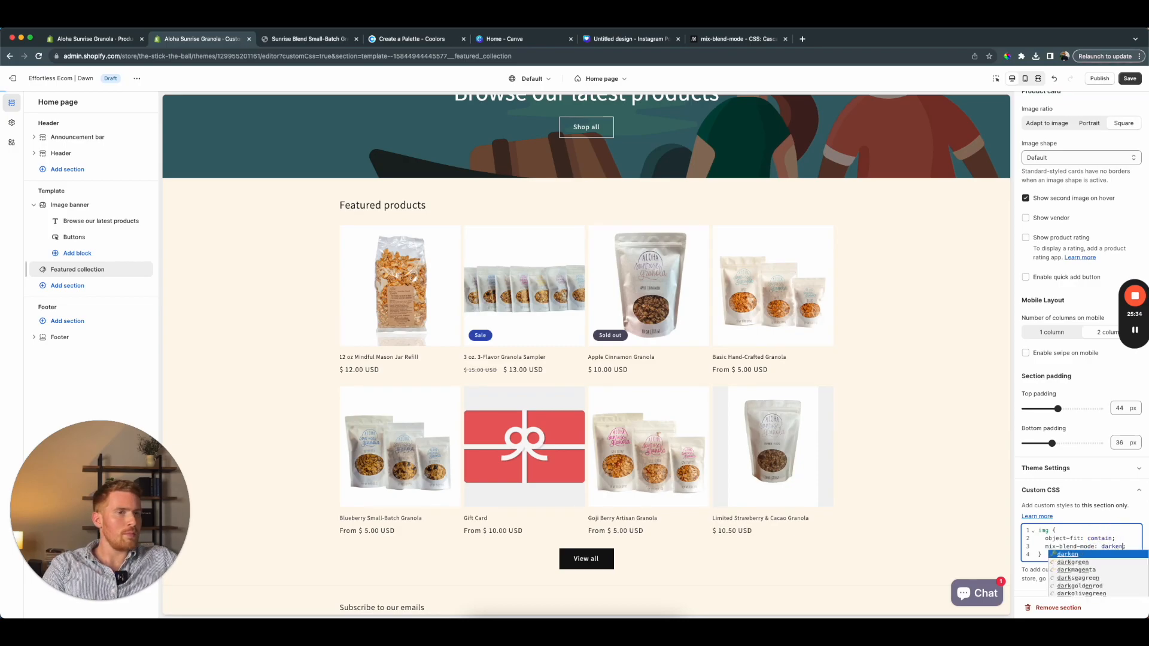
Clear the mix-blend-mode value in the Featured collection's custom CSS, and review the MDN reference and the Sunrise Blend product page
{"action": "key", "text": "alt+BackSpace"}
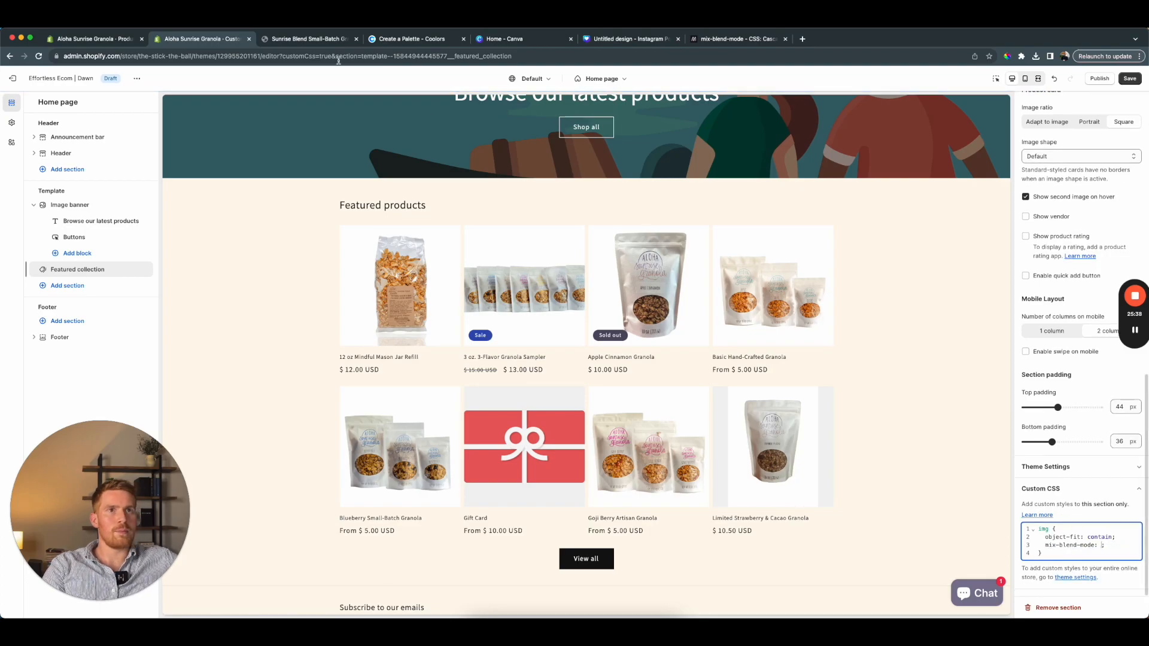
{"action": "left_click", "coordinate": [325, 42]}
{"action": "left_click", "coordinate": [710, 42]}
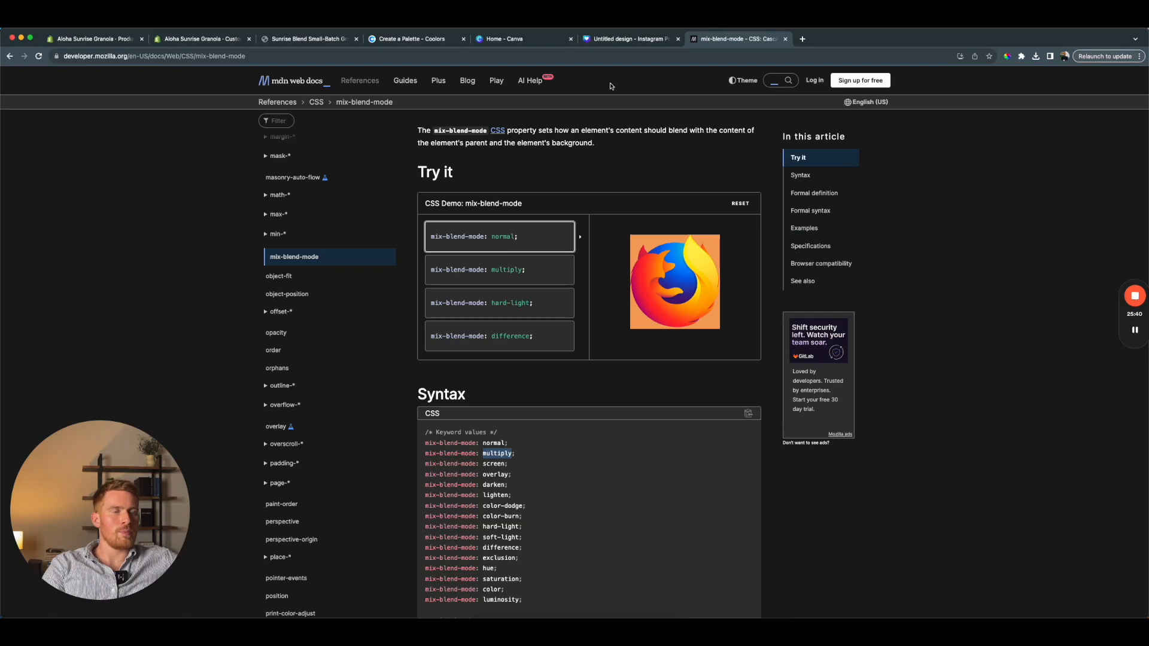
{"action": "left_click", "coordinate": [329, 40]}
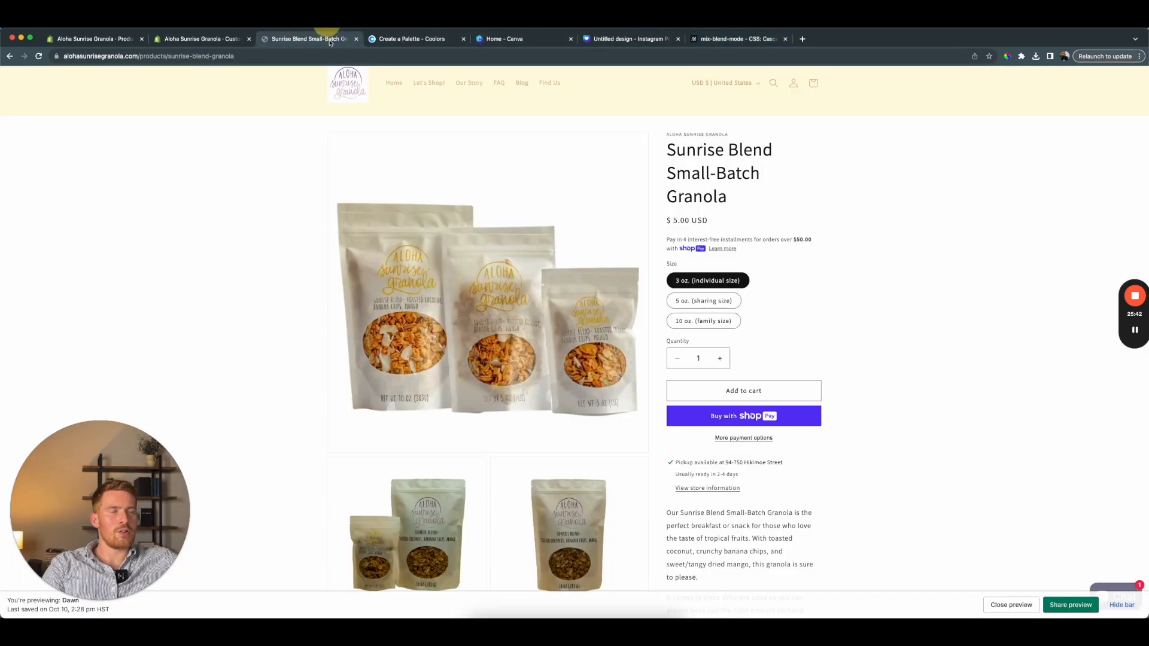
{"action": "left_click", "coordinate": [559, 394]}
{"action": "left_click", "coordinate": [402, 184]}
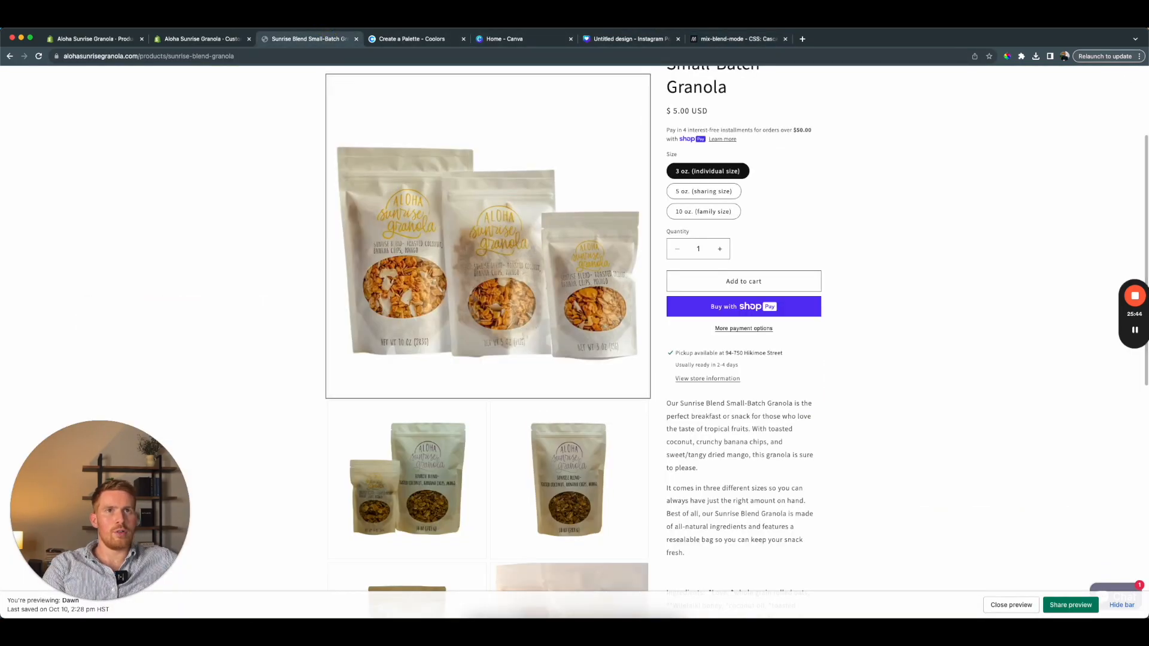
{"action": "left_click", "coordinate": [201, 38]}
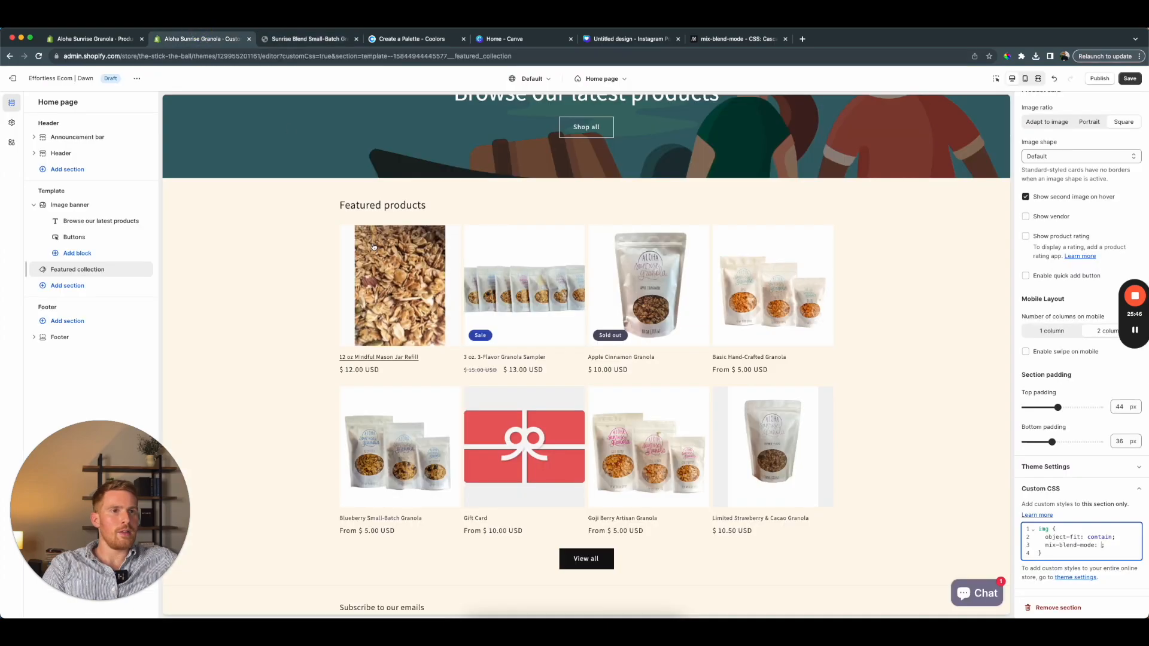
Open a preview of the draft theme and look at the home page's Featured products section
{"action": "left_click", "coordinate": [137, 78]}
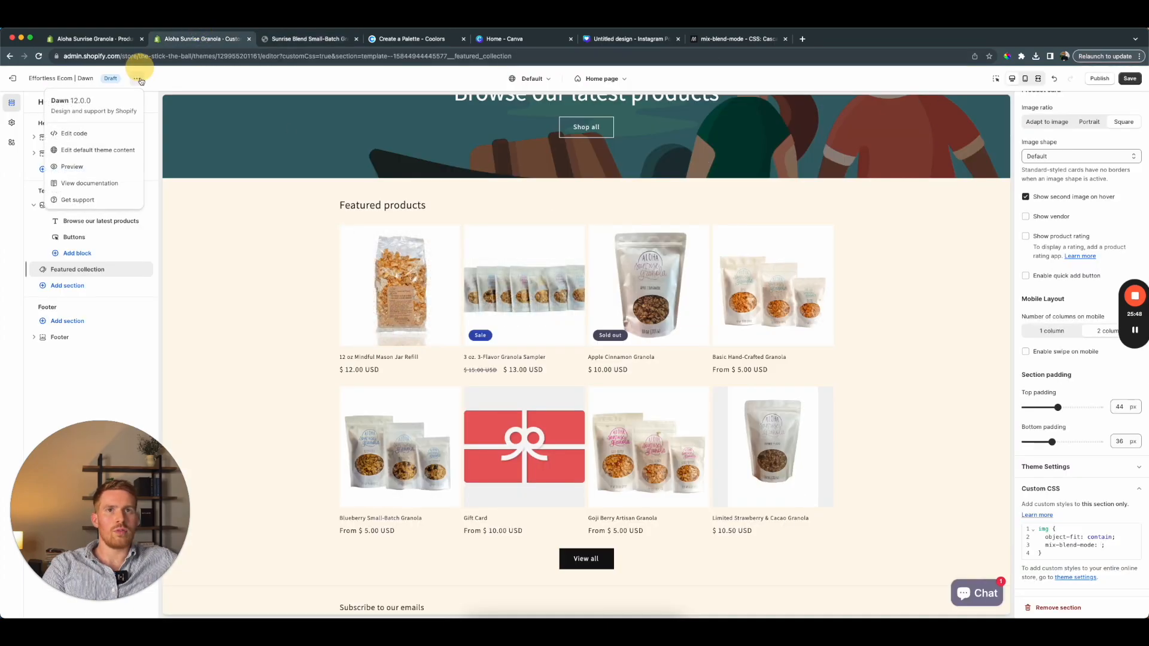
{"action": "left_click", "coordinate": [88, 163]}
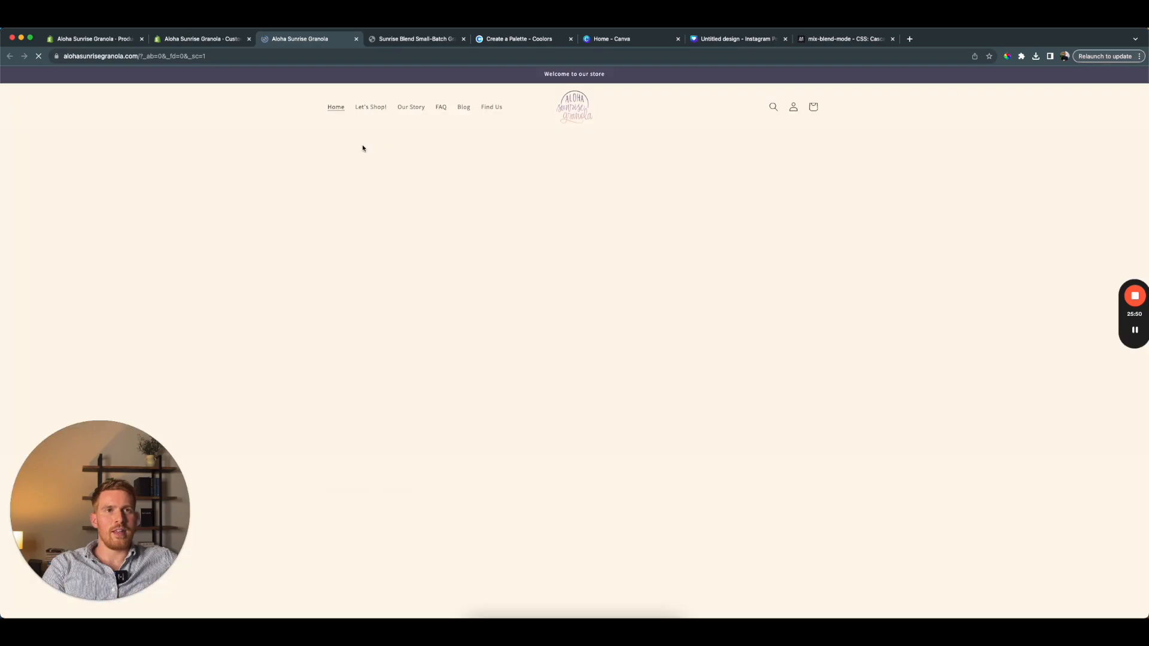
{"action": "scroll", "coordinate": [424, 329], "scroll_direction": "down", "scroll_amount": 5}
{"action": "scroll", "coordinate": [422, 323], "scroll_direction": "up", "scroll_amount": 3}
{"action": "scroll", "coordinate": [416, 309], "scroll_direction": "down", "scroll_amount": 3}
Inspect the 12 oz Mindful Mason Jar Refill card and drill down through its card__media div to the first product image element
{"action": "key", "text": "super+shift+c"}
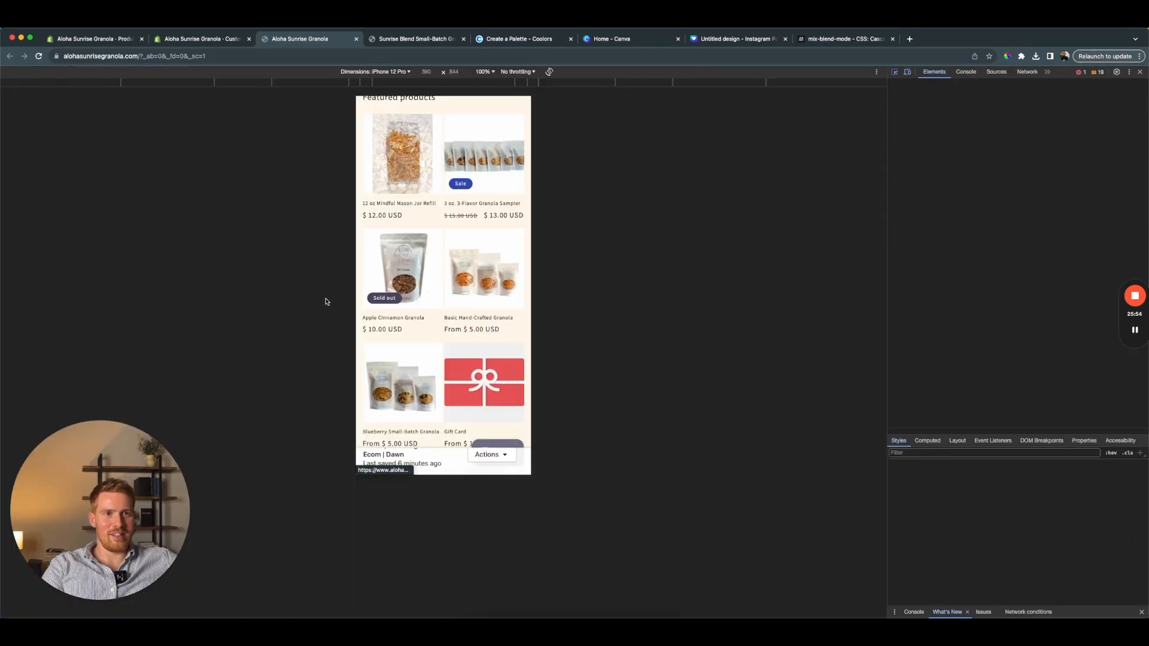
{"action": "left_click", "coordinate": [414, 224]}
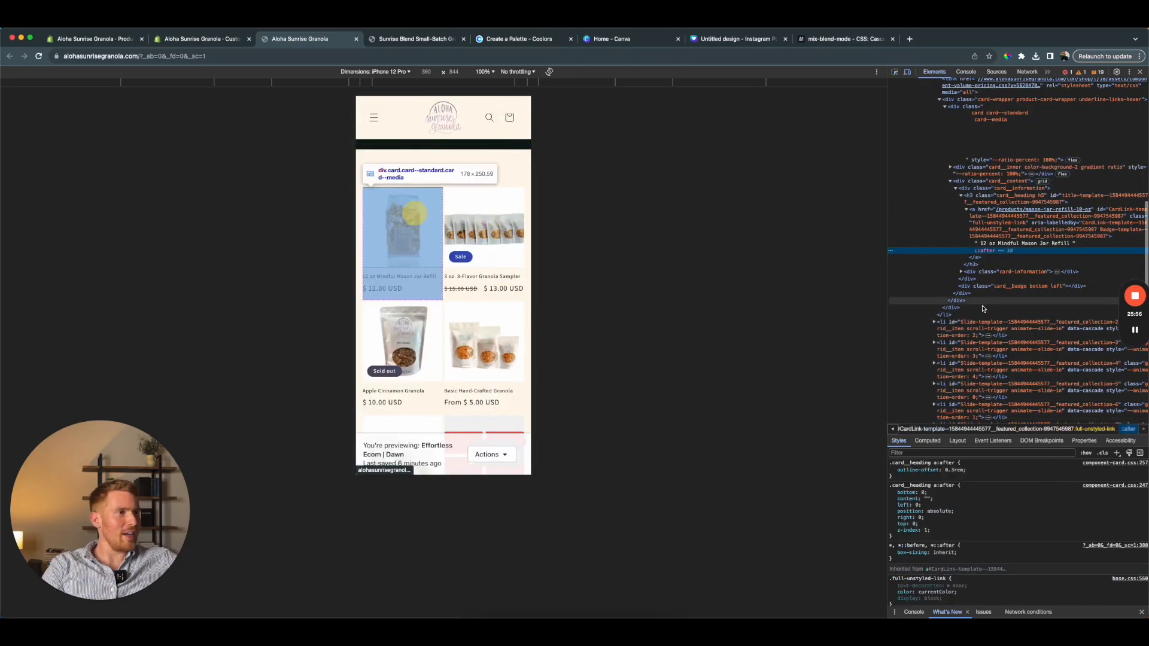
{"action": "left_click", "coordinate": [989, 168]}
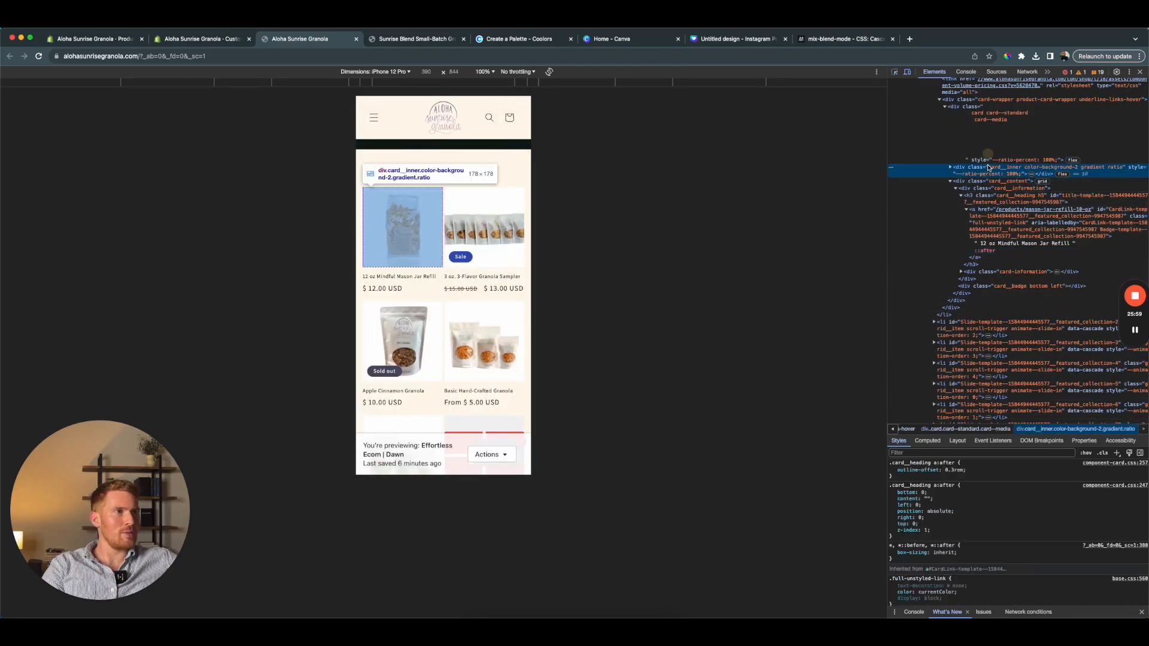
{"action": "left_click", "coordinate": [951, 168]}
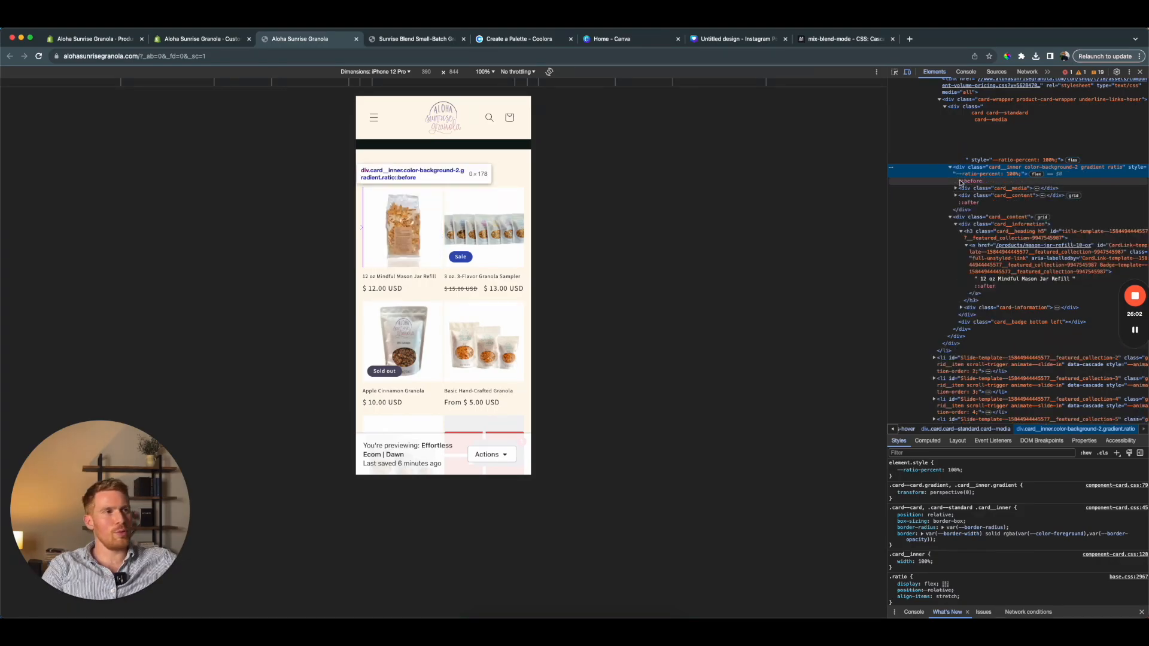
{"action": "left_click", "coordinate": [955, 188]}
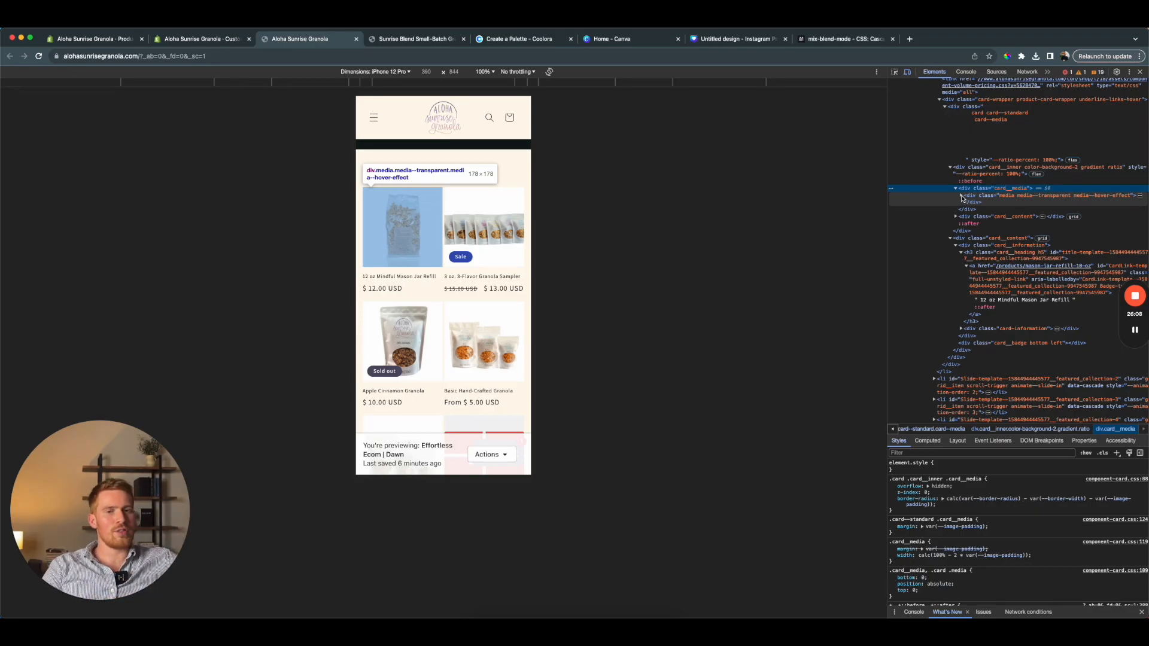
{"action": "left_click", "coordinate": [960, 207]}
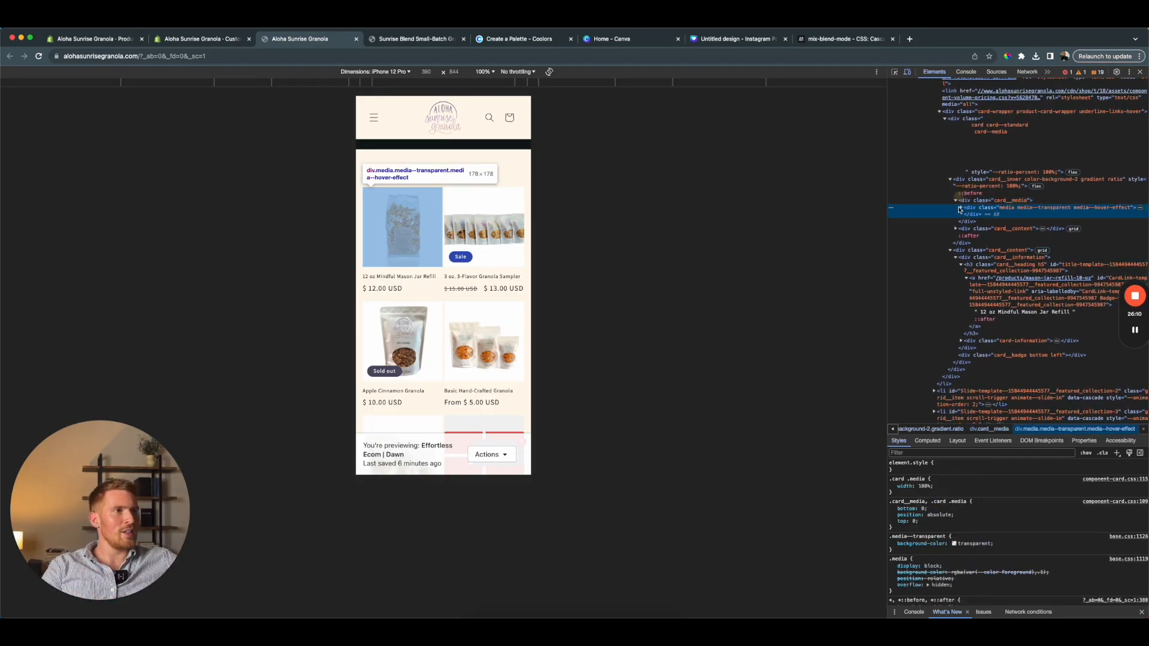
{"action": "left_click", "coordinate": [962, 209]}
{"action": "left_click", "coordinate": [1005, 222]}
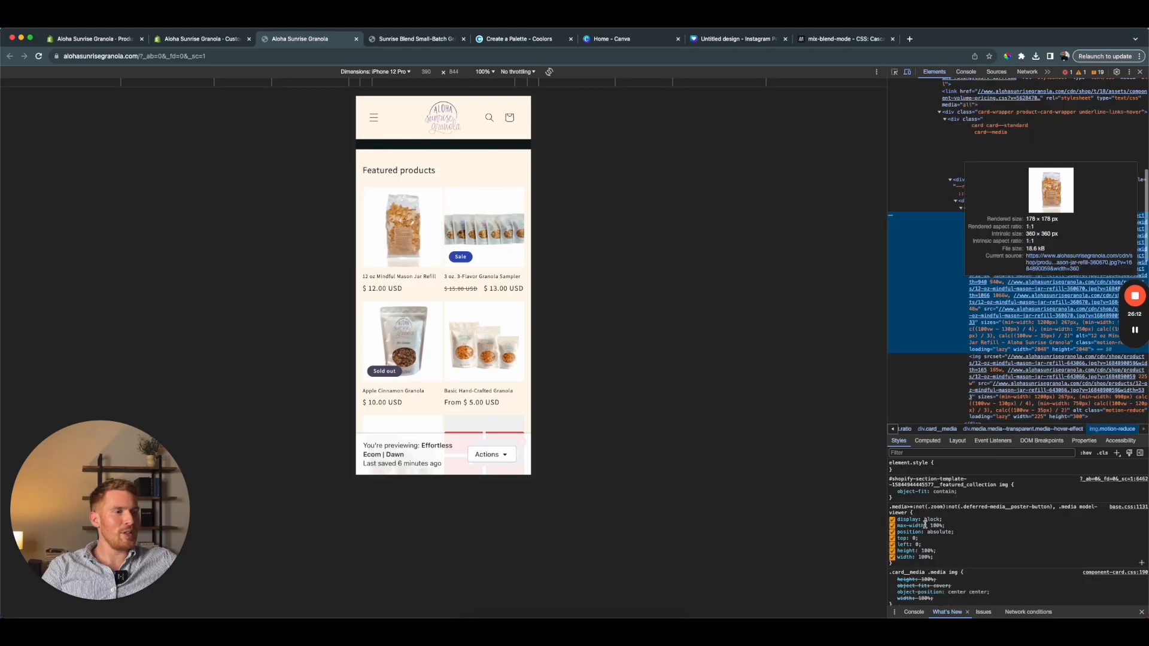
Try a mix-blend-mode property in the product image's element style, previewing keyword values from color through saturation
{"action": "left_click", "coordinate": [968, 467]}
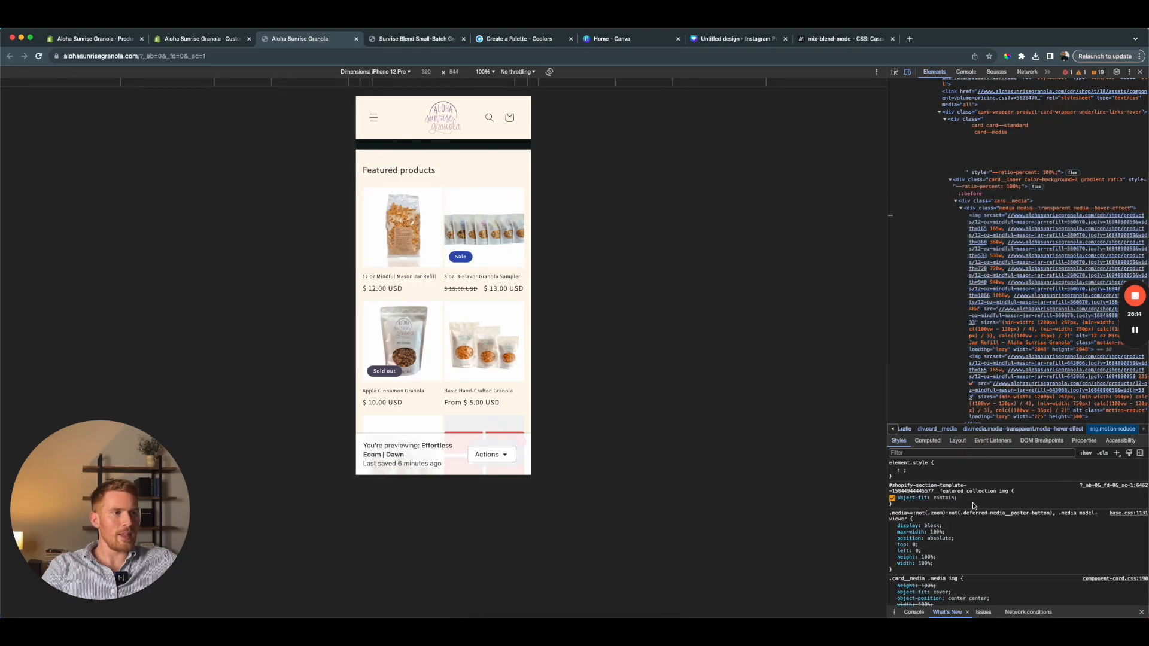
{"action": "type", "text": "mix-blend-mode"}
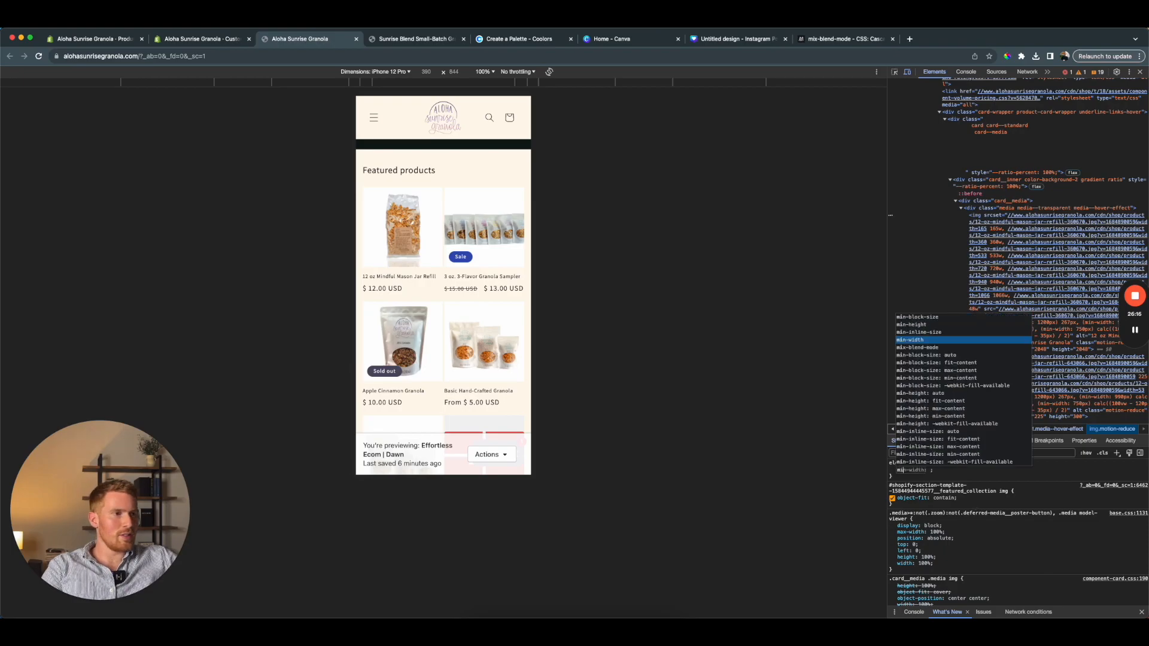
{"action": "key", "text": "Return"}
{"action": "key", "text": "Down"}
{"action": "key", "text": "Down"}
{"action": "key", "text": "Down"}
{"action": "key", "text": "Down"}
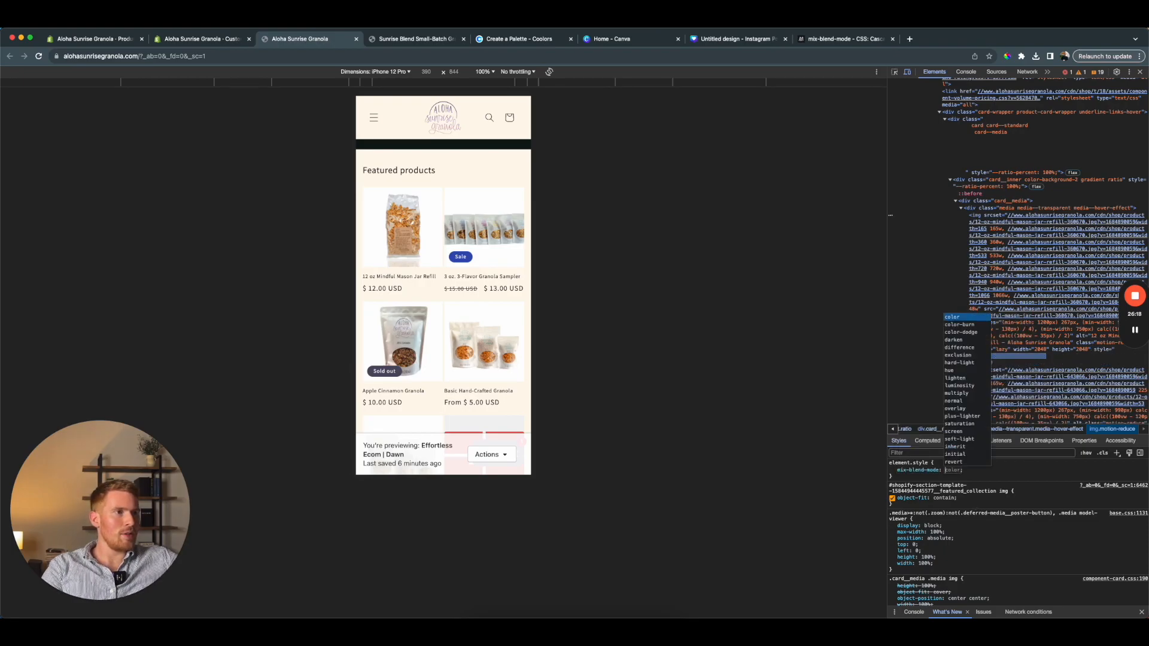
{"action": "key", "text": "Down"}
{"action": "key", "text": "Down"}
{"action": "key", "text": "Down"}
{"action": "key", "text": "Down"}
{"action": "key", "text": "Down"}
{"action": "key", "text": "Down"}
{"action": "key", "text": "Down"}
{"action": "key", "text": "Down"}
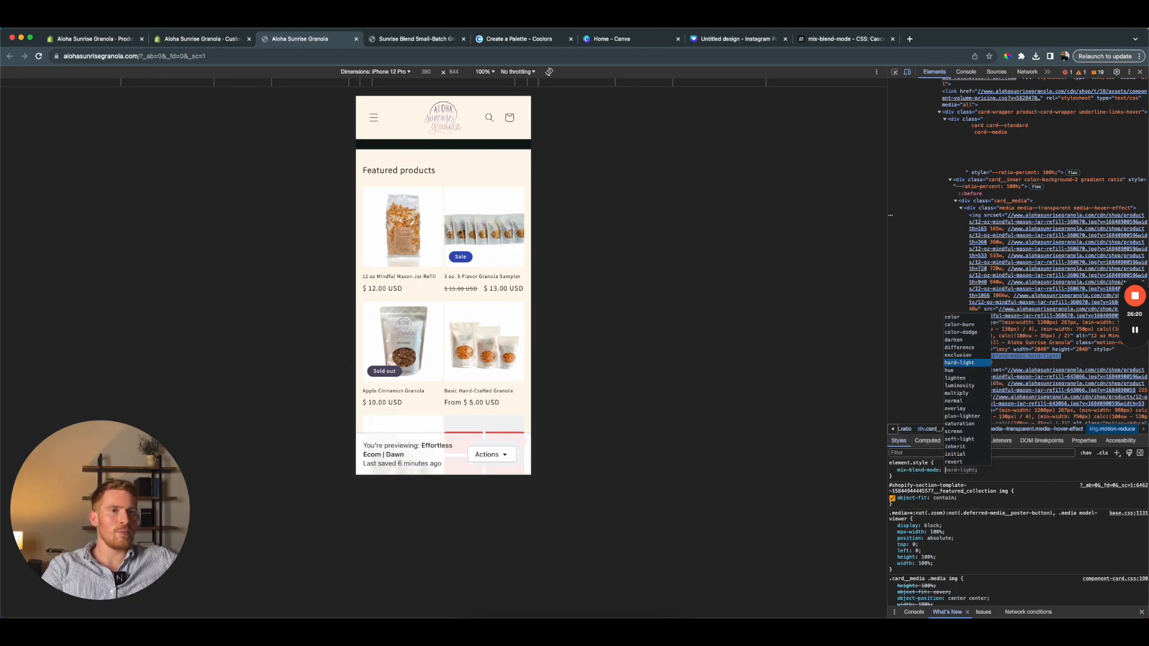
{"action": "key", "text": "Down"}
{"action": "key", "text": "Down"}
{"action": "key", "text": "Down"}
{"action": "key", "text": "Down"}
{"action": "key", "text": "Down"}
{"action": "key", "text": "Down"}
{"action": "key", "text": "Down"}
{"action": "key", "text": "Down"}
{"action": "key", "text": "Down"}
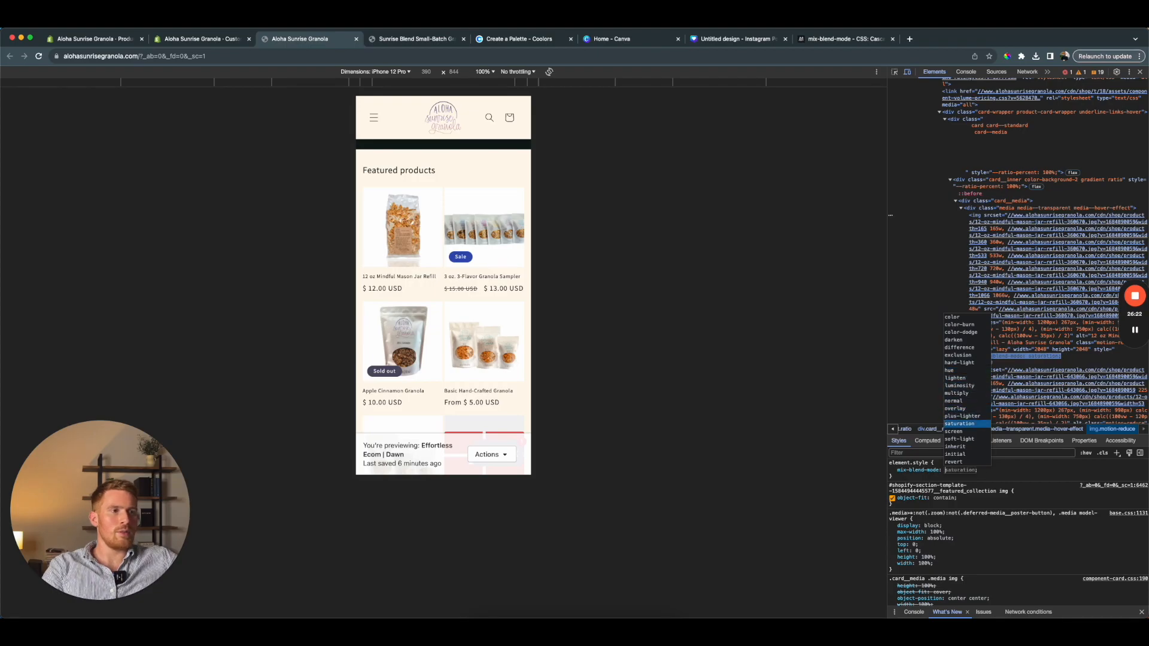
{"action": "key", "text": "Escape"}
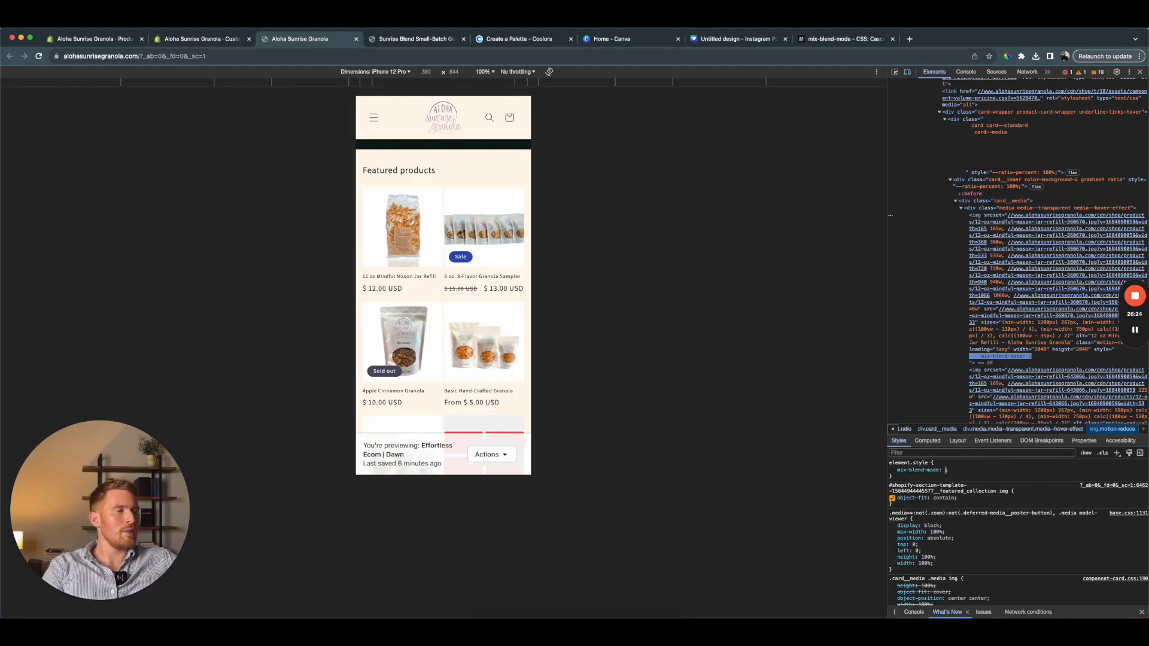
Add mix-blend-mode: multiply to the element style of the first product's card__media div
{"action": "left_click", "coordinate": [1012, 203]}
{"action": "left_click", "coordinate": [962, 467]}
{"action": "type", "text": "m"}
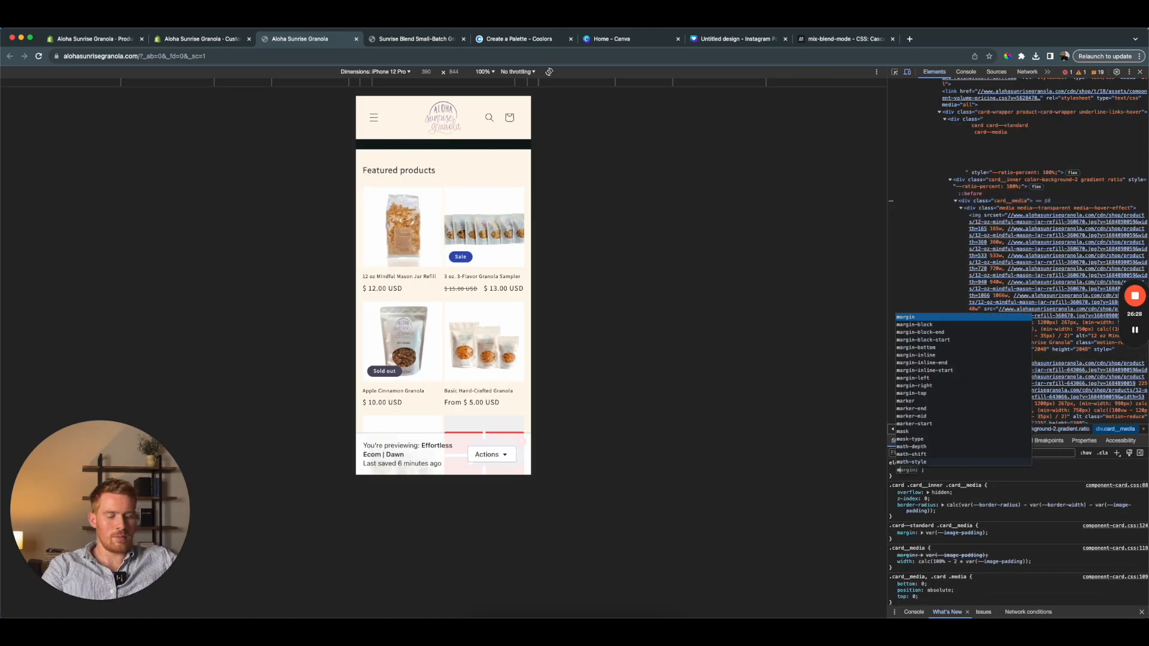
{"action": "type", "text": "ixb"}
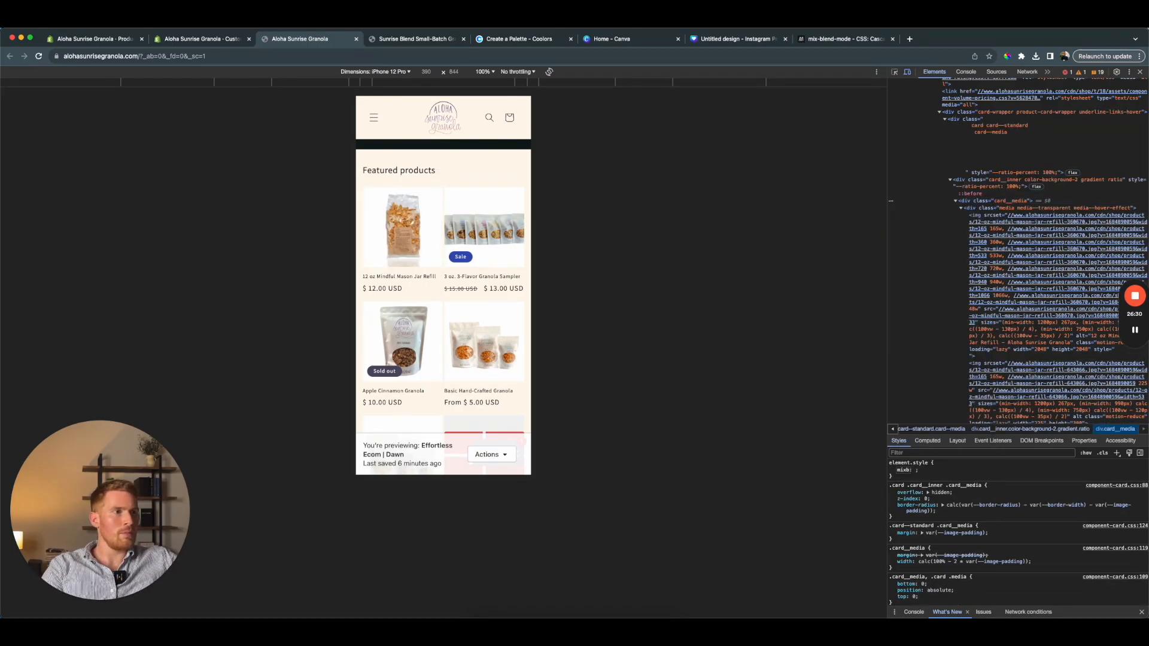
{"action": "key", "text": "BackSpace"}
{"action": "key", "text": "Tab"}
{"action": "type", "text": "mil"}
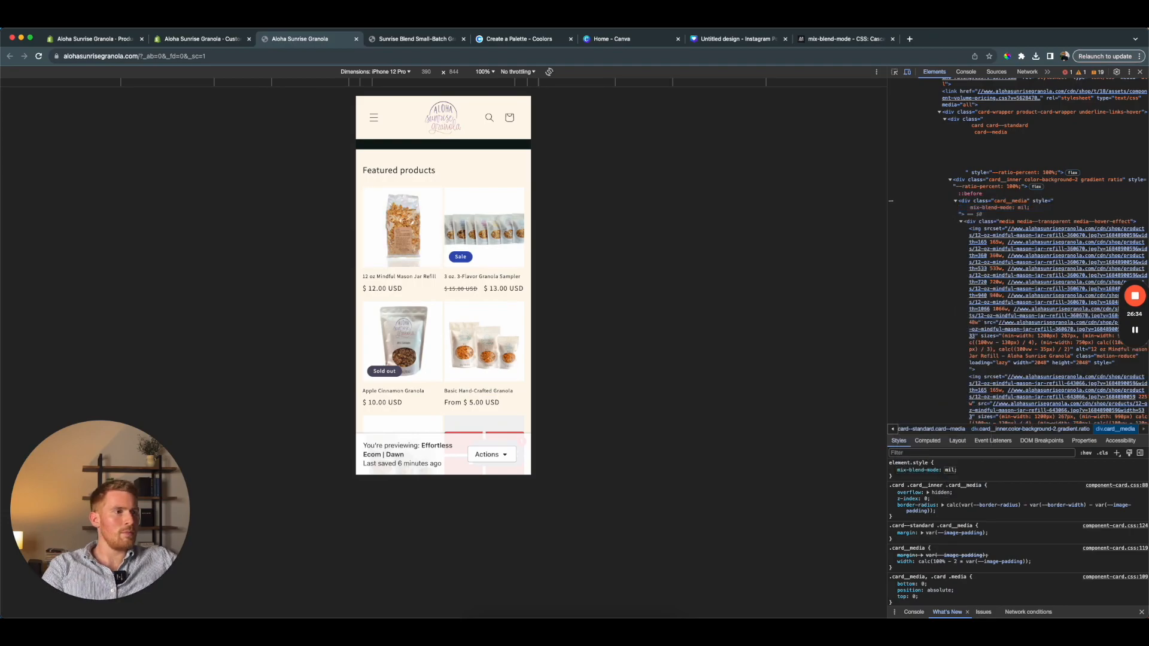
{"action": "key", "text": "BackSpace"}
{"action": "key", "text": "BackSpace"}
{"action": "type", "text": "ultiply"}
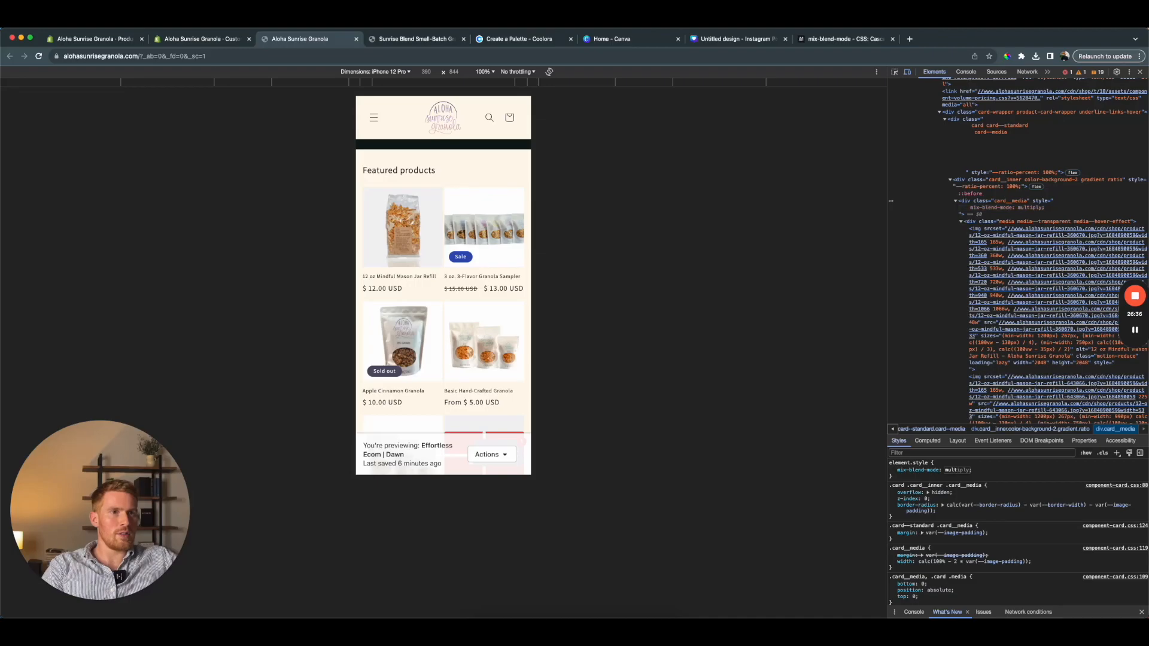
Try other mix-blend-mode keyword values on the card__media div and clear the value
{"action": "key", "text": "BackSpace"}
{"action": "key", "text": "BackSpace"}
{"action": "key", "text": "BackSpace"}
{"action": "key", "text": "BackSpace"}
{"action": "key", "text": "Down"}
{"action": "key", "text": "Down"}
{"action": "key", "text": "Down"}
{"action": "key", "text": "Down"}
{"action": "key", "text": "Down"}
{"action": "key", "text": "Down"}
{"action": "key", "text": "Down"}
{"action": "key", "text": "Down"}
{"action": "key", "text": "Down"}
{"action": "key", "text": "Down"}
{"action": "key", "text": "Down"}
{"action": "key", "text": "Down"}
{"action": "key", "text": "Down"}
{"action": "key", "text": "Down"}
{"action": "key", "text": "Down"}
{"action": "key", "text": "Down"}
{"action": "key", "text": "Down"}
{"action": "key", "text": "Down"}
{"action": "key", "text": "BackSpace"}
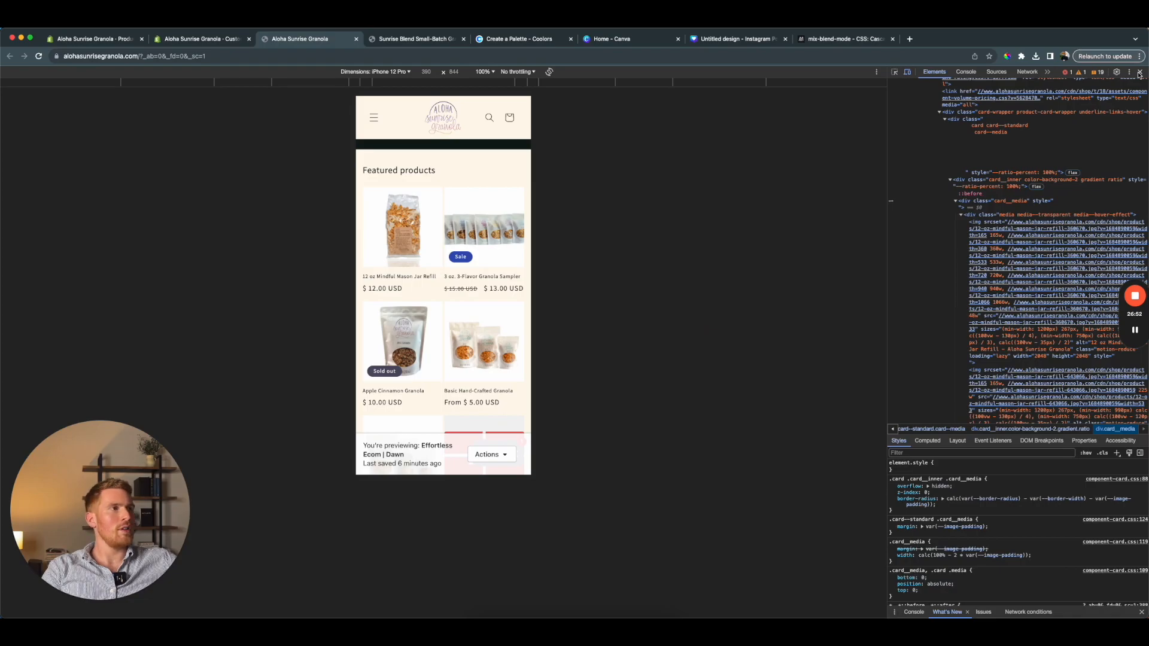
Close the developer tools and review the featured product images against the page background in the home page preview
{"action": "left_click", "coordinate": [1139, 72]}
{"action": "scroll", "coordinate": [749, 330], "scroll_direction": "down", "scroll_amount": 3}
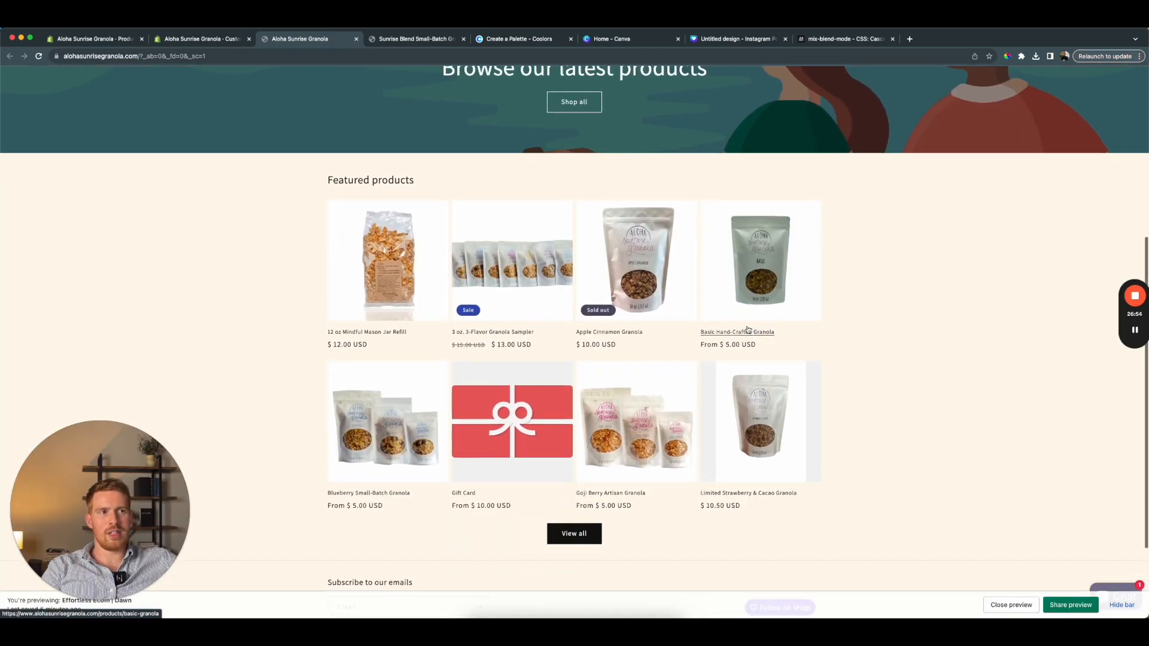
{"action": "scroll", "coordinate": [366, 299], "scroll_direction": "down", "scroll_amount": 2}
{"action": "scroll", "coordinate": [353, 294], "scroll_direction": "up", "scroll_amount": 5}
{"action": "scroll", "coordinate": [352, 302], "scroll_direction": "down", "scroll_amount": 4}
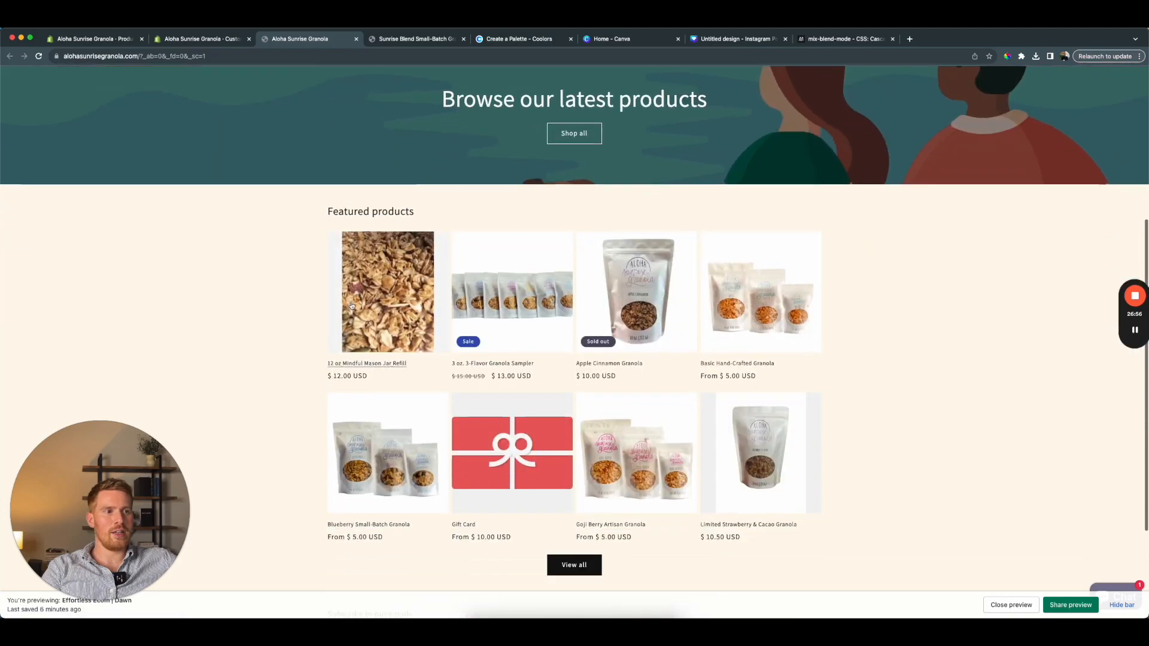
{"action": "scroll", "coordinate": [352, 305], "scroll_direction": "down", "scroll_amount": 3}
{"action": "scroll", "coordinate": [318, 287], "scroll_direction": "up", "scroll_amount": 8}
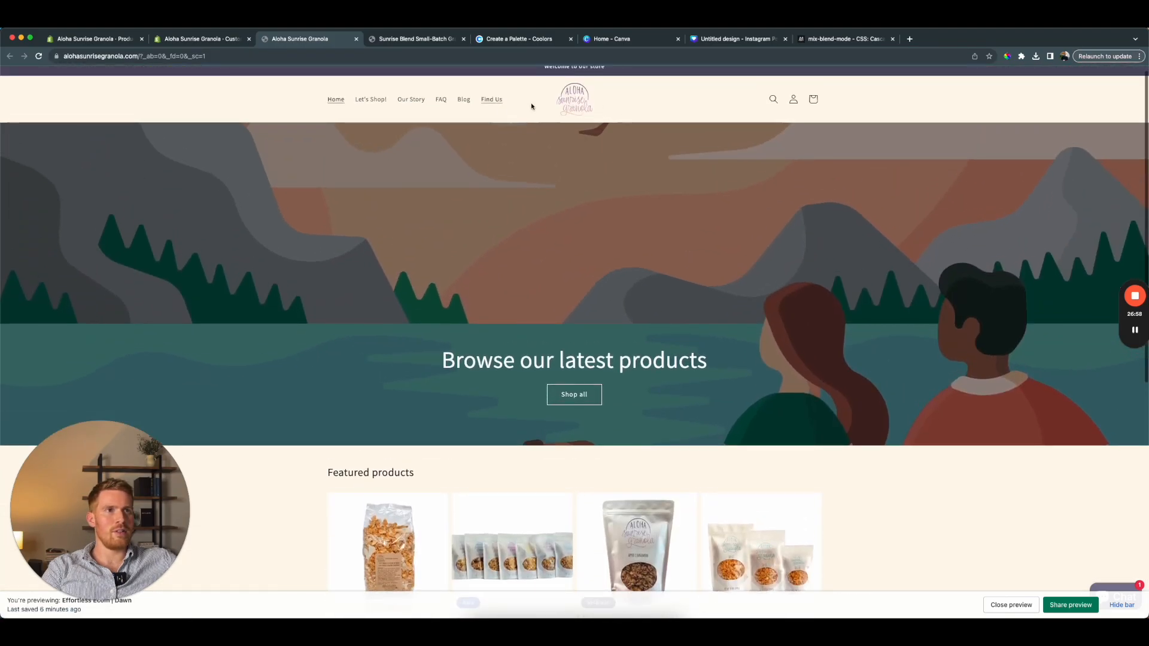
Search the store preview for "granola sunrise blend" and dismiss the search
{"action": "left_click", "coordinate": [773, 98]}
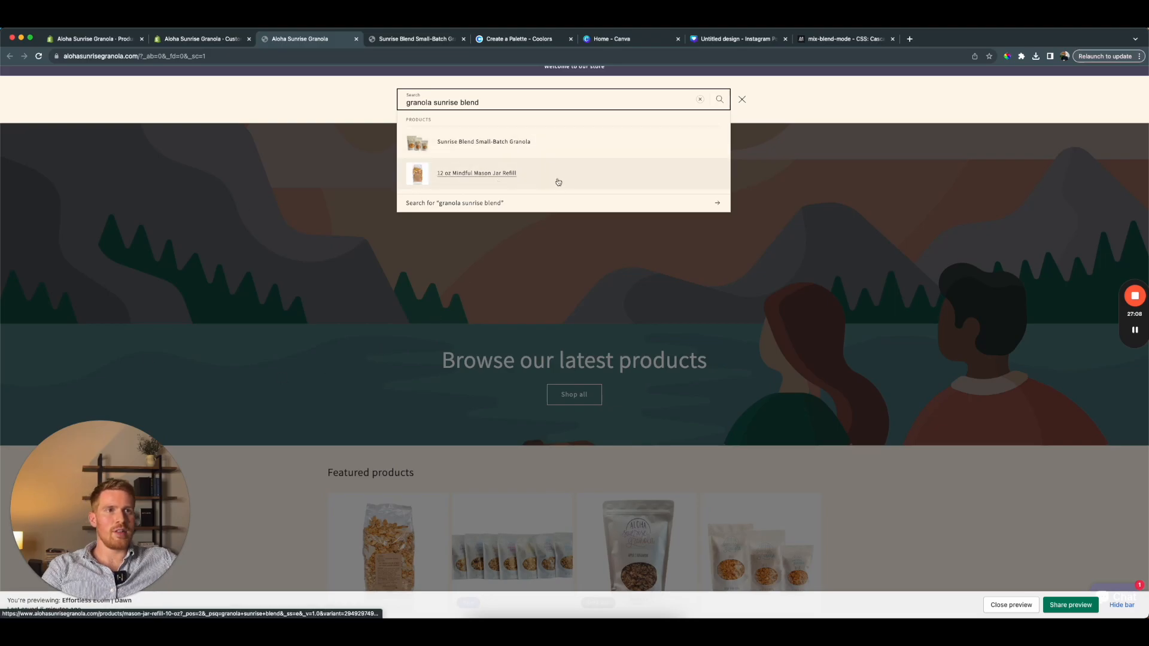
{"action": "left_click", "coordinate": [301, 102]}
{"action": "left_click", "coordinate": [367, 266]}
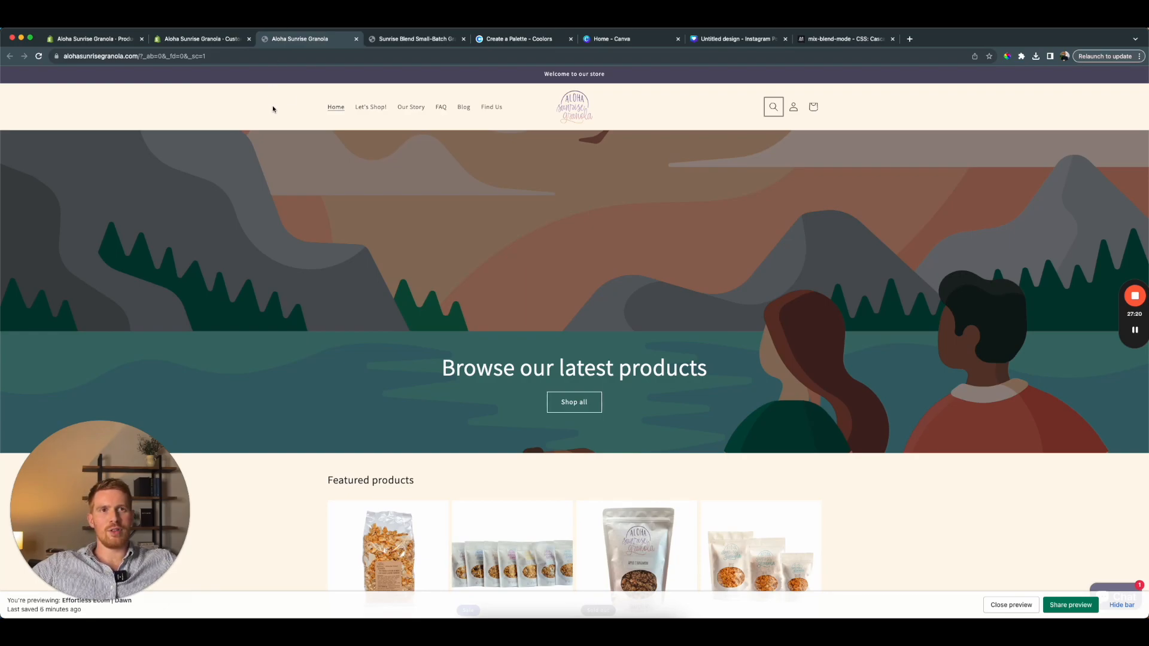
Return to the theme editor and change the background of color Scheme 1 to #FCF8F1 in the theme's color settings
{"action": "left_click", "coordinate": [206, 38]}
{"action": "left_click", "coordinate": [282, 38]}
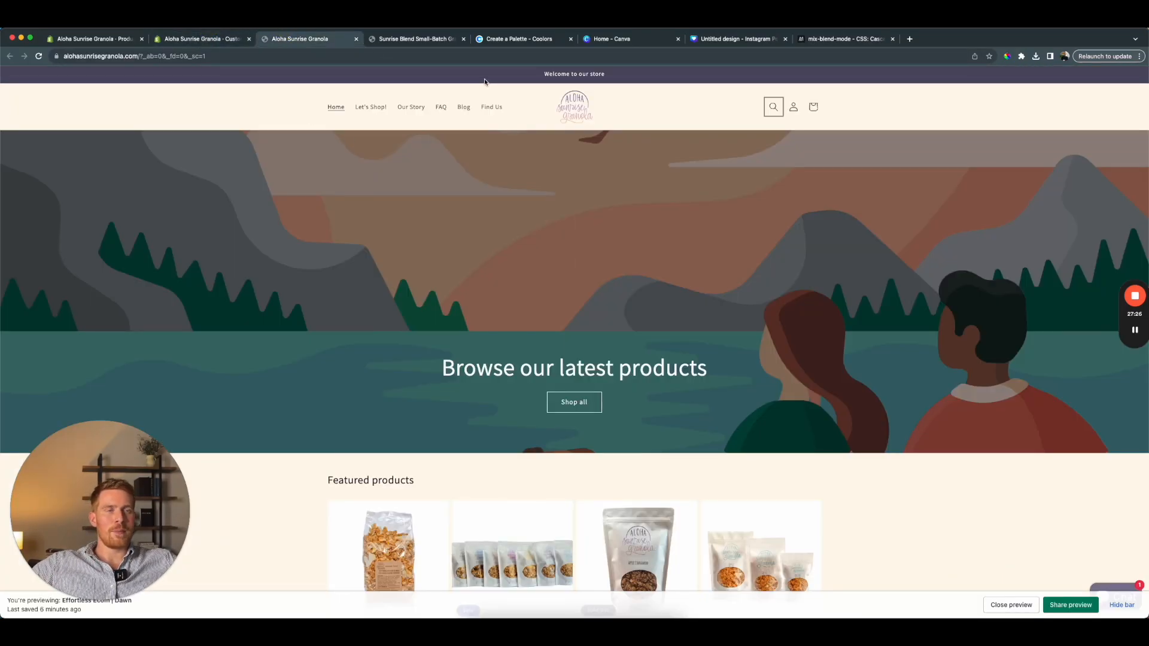
{"action": "left_click", "coordinate": [193, 40]}
{"action": "left_click", "coordinate": [11, 122]}
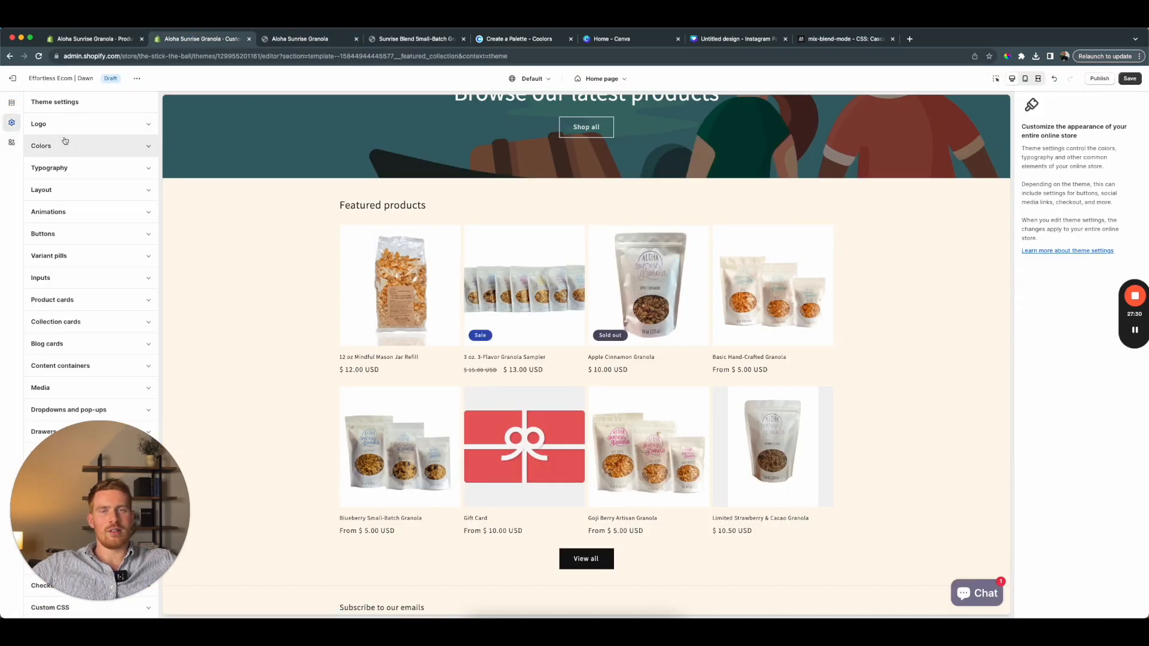
{"action": "left_click", "coordinate": [50, 148]}
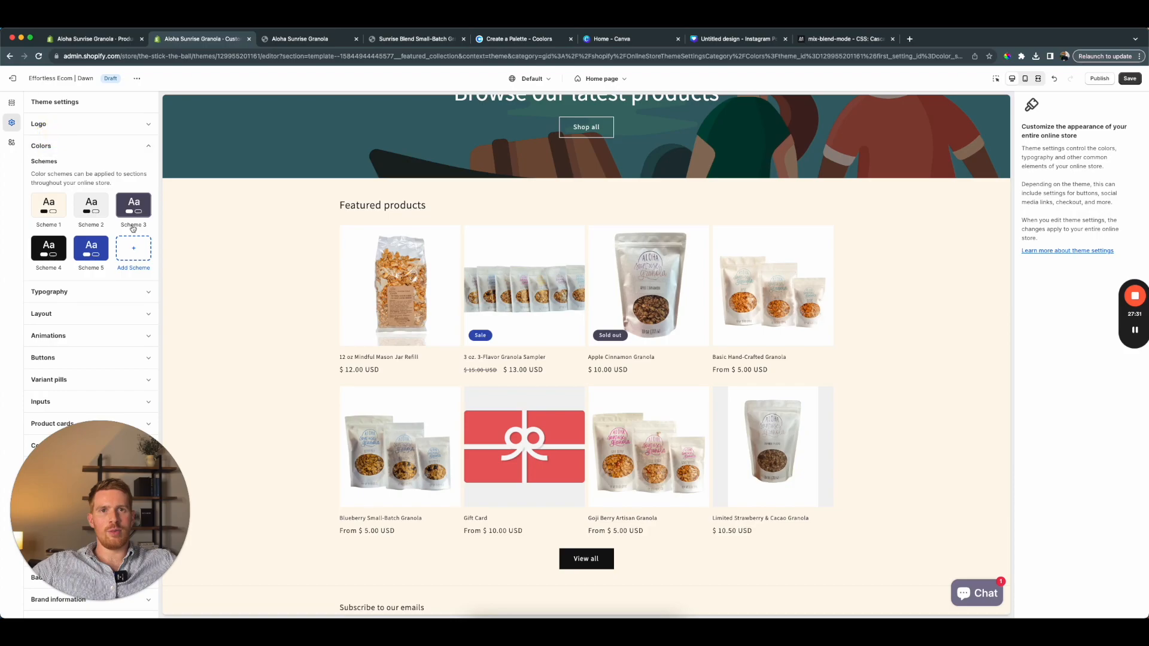
{"action": "left_click", "coordinate": [52, 211]}
{"action": "left_click", "coordinate": [65, 190]}
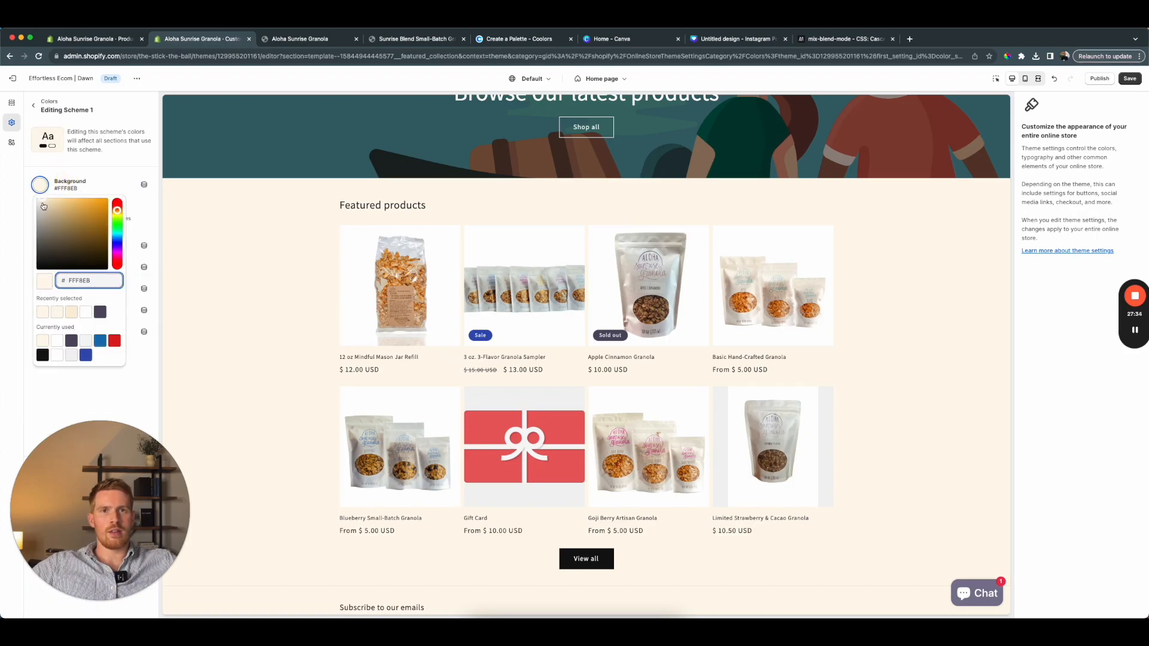
{"action": "left_click_drag", "start_coordinate": [40, 201], "coordinate": [40, 202]}
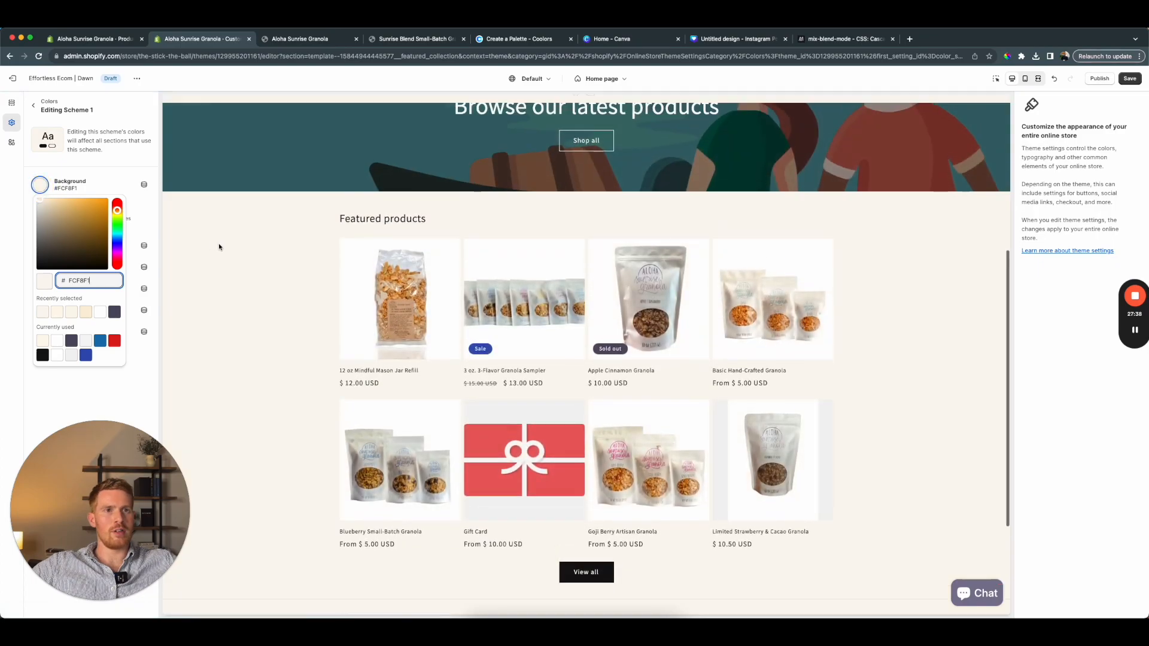
Set the background of color Scheme 1 to the light off-white #FAF9F7 and save the theme
{"action": "scroll", "coordinate": [233, 245], "scroll_direction": "down", "scroll_amount": 5}
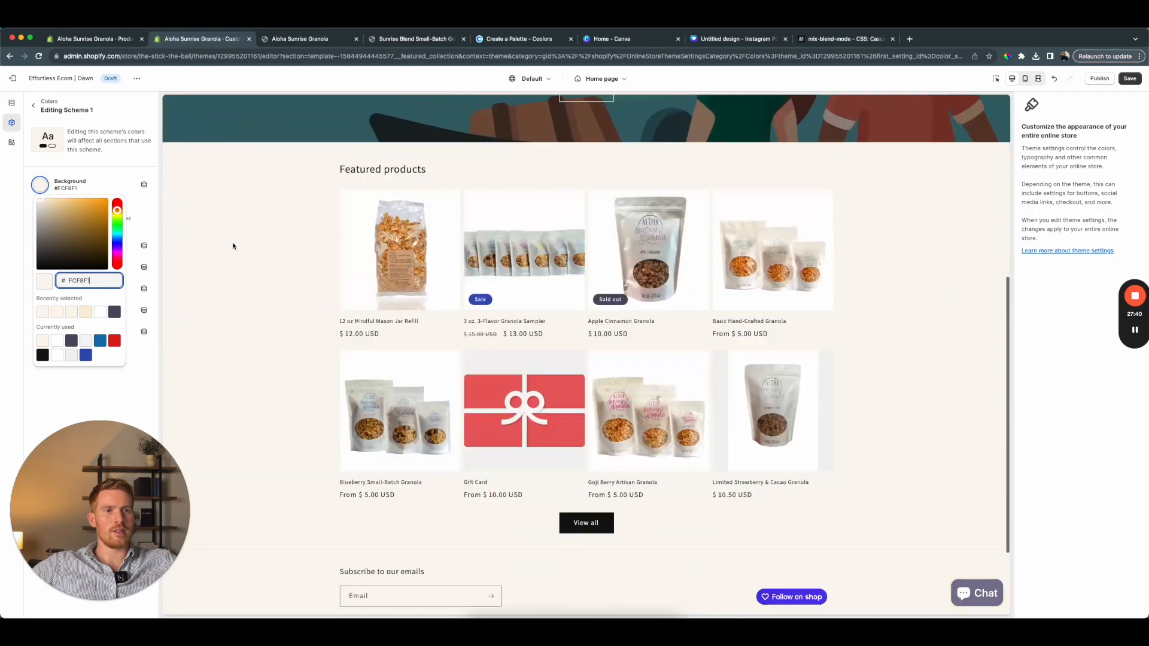
{"action": "left_click", "coordinate": [40, 203]}
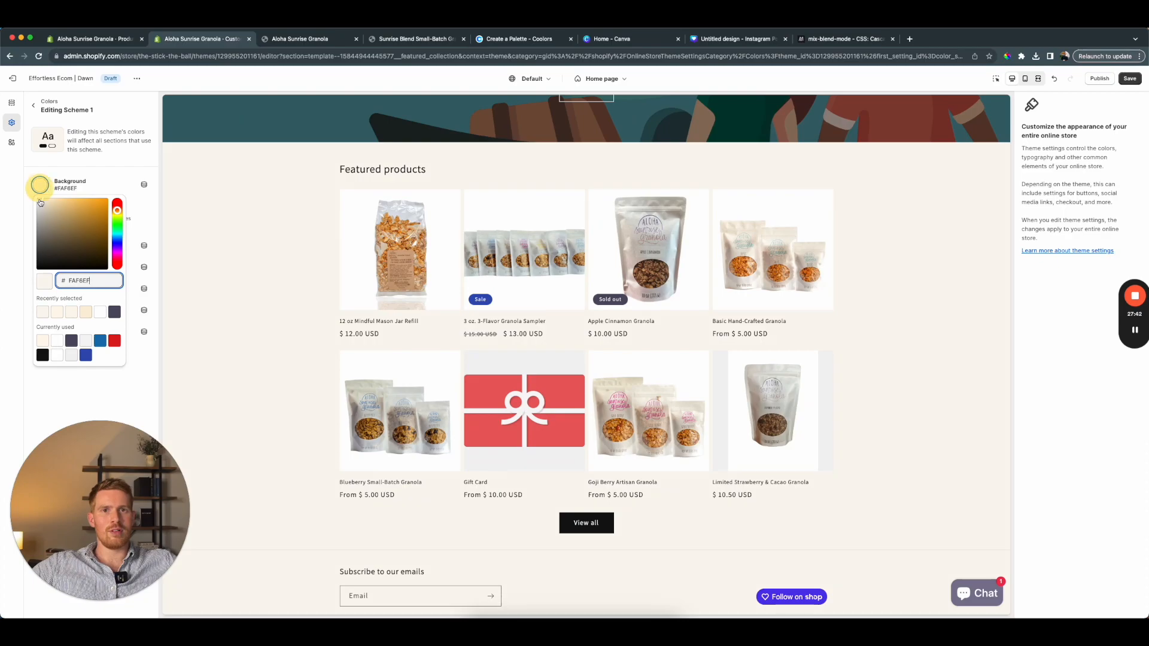
{"action": "left_click", "coordinate": [38, 202]}
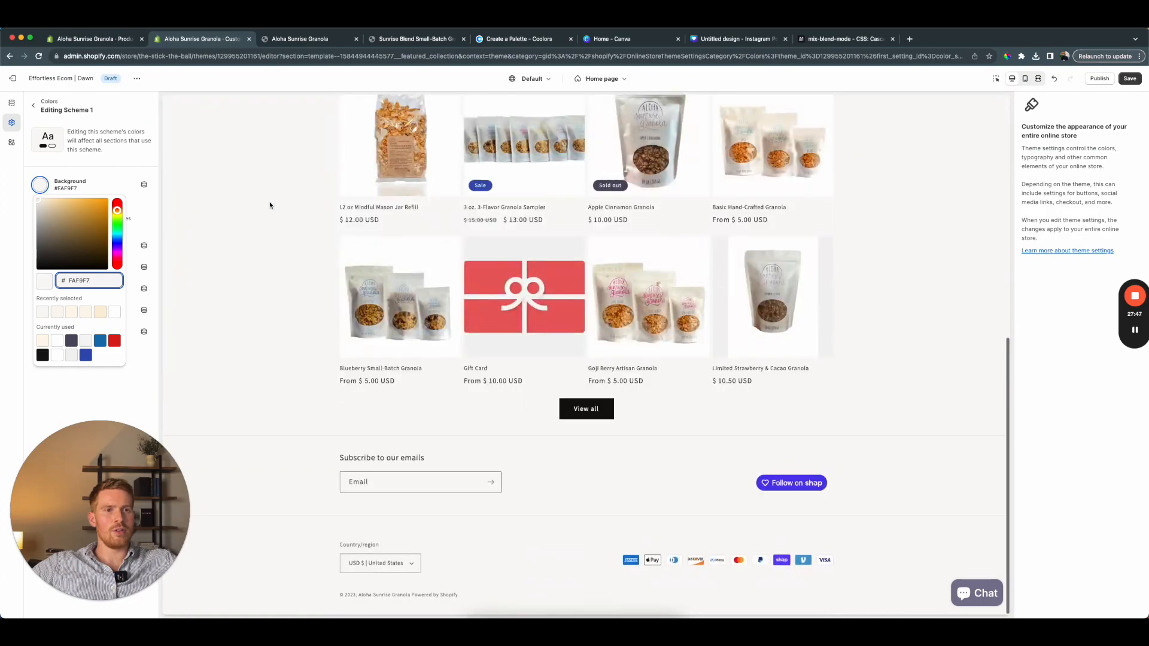
{"action": "left_click", "coordinate": [1130, 79]}
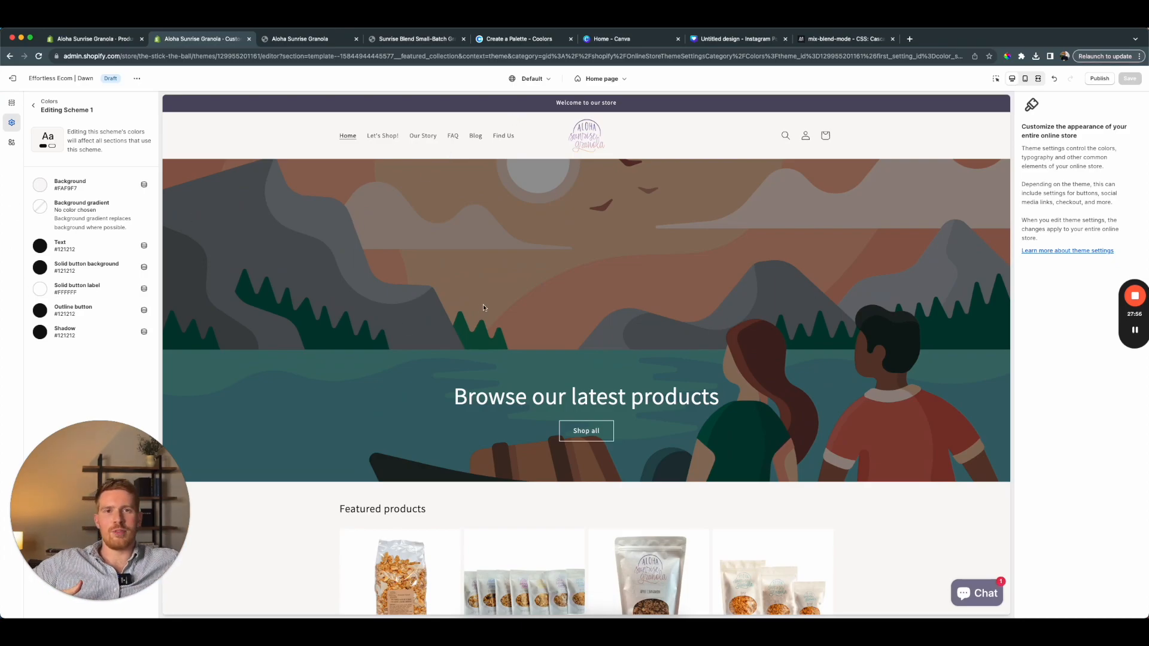
Change the text color of Scheme 1 to #111111
{"action": "scroll", "coordinate": [375, 421], "scroll_direction": "down", "scroll_amount": 2}
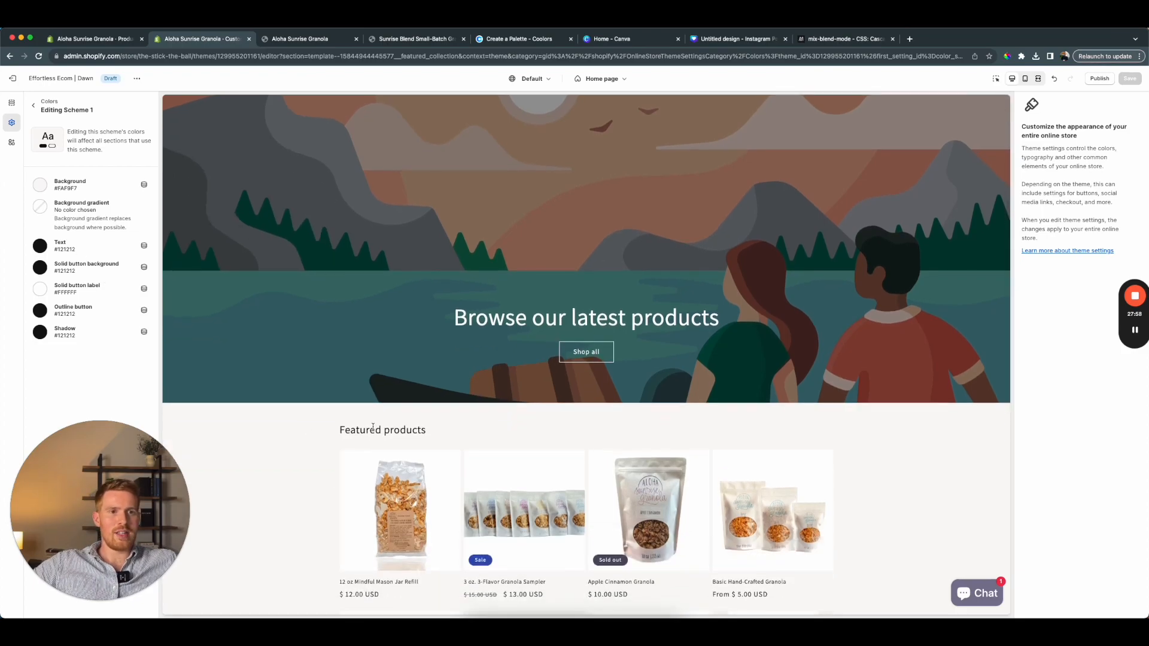
{"action": "scroll", "coordinate": [365, 432], "scroll_direction": "down", "scroll_amount": 1}
{"action": "left_click", "coordinate": [77, 251]}
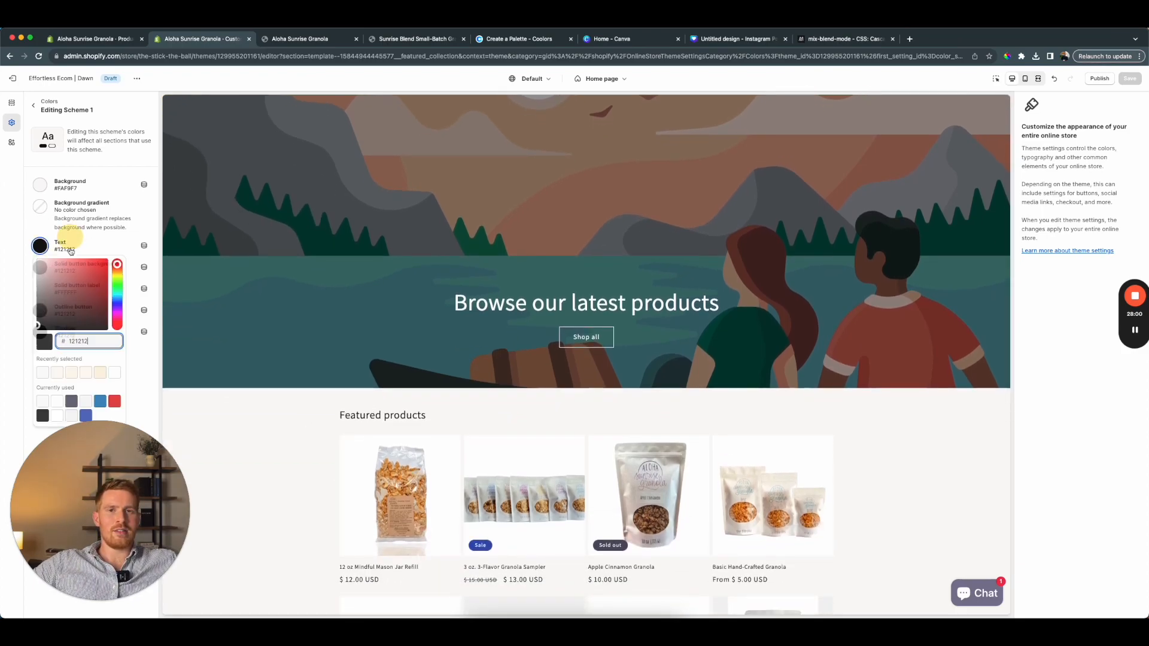
{"action": "left_click", "coordinate": [69, 342]}
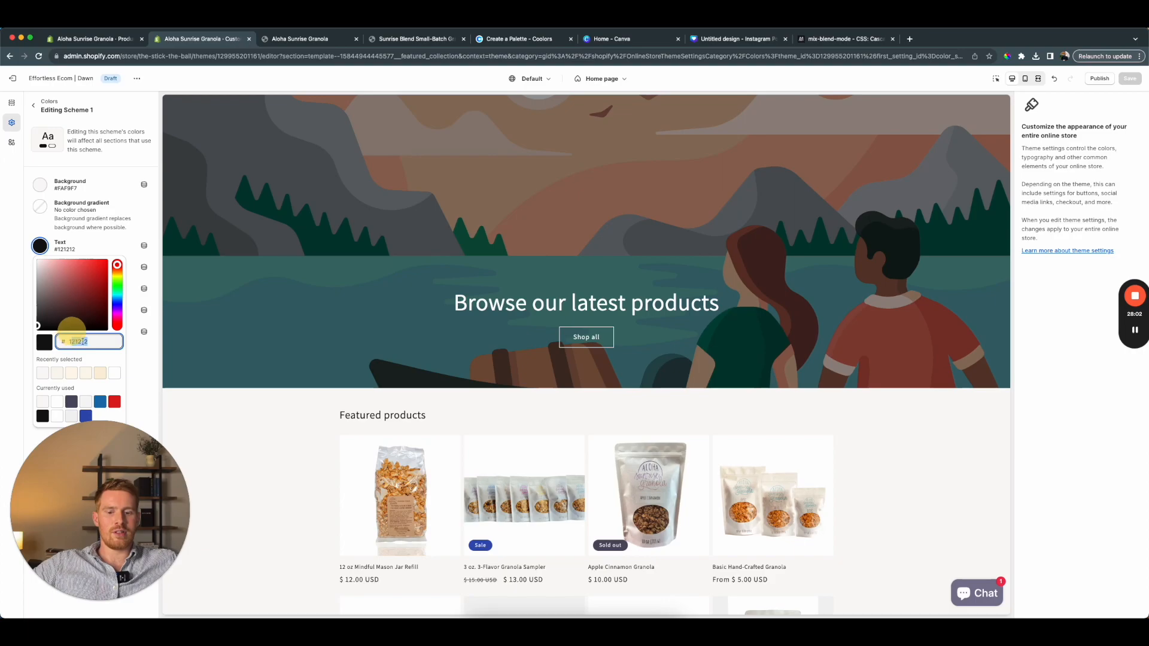
{"action": "left_click", "coordinate": [151, 395]}
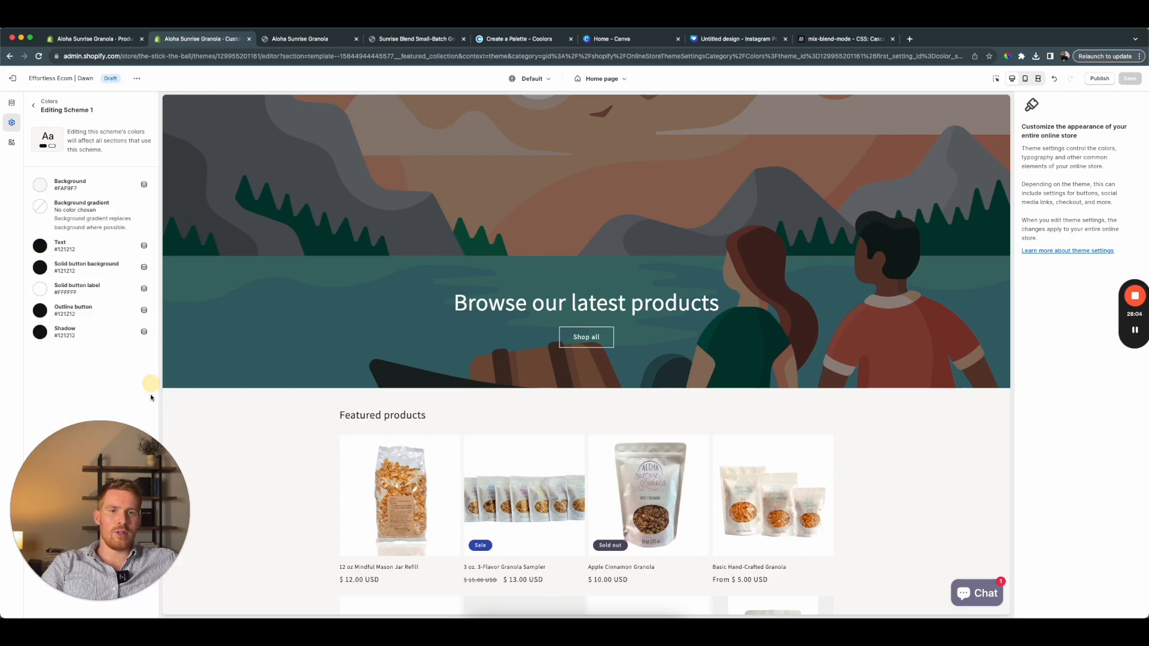
{"action": "left_click", "coordinate": [67, 243]}
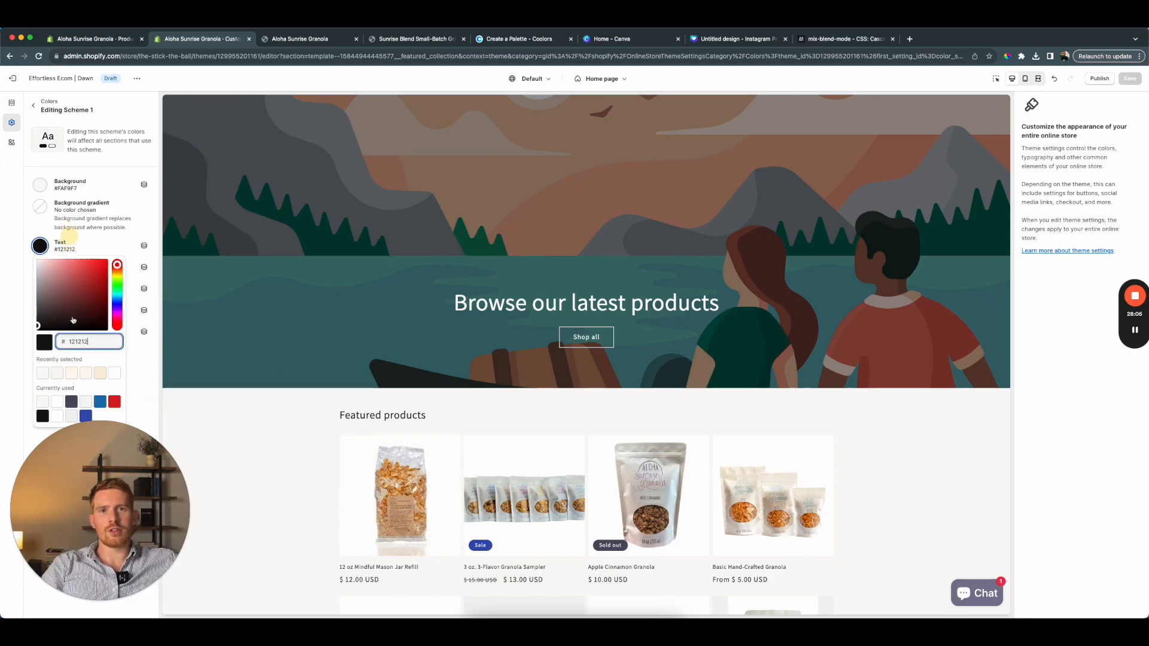
{"action": "left_click", "coordinate": [110, 343]}
{"action": "type", "text": "111111"}
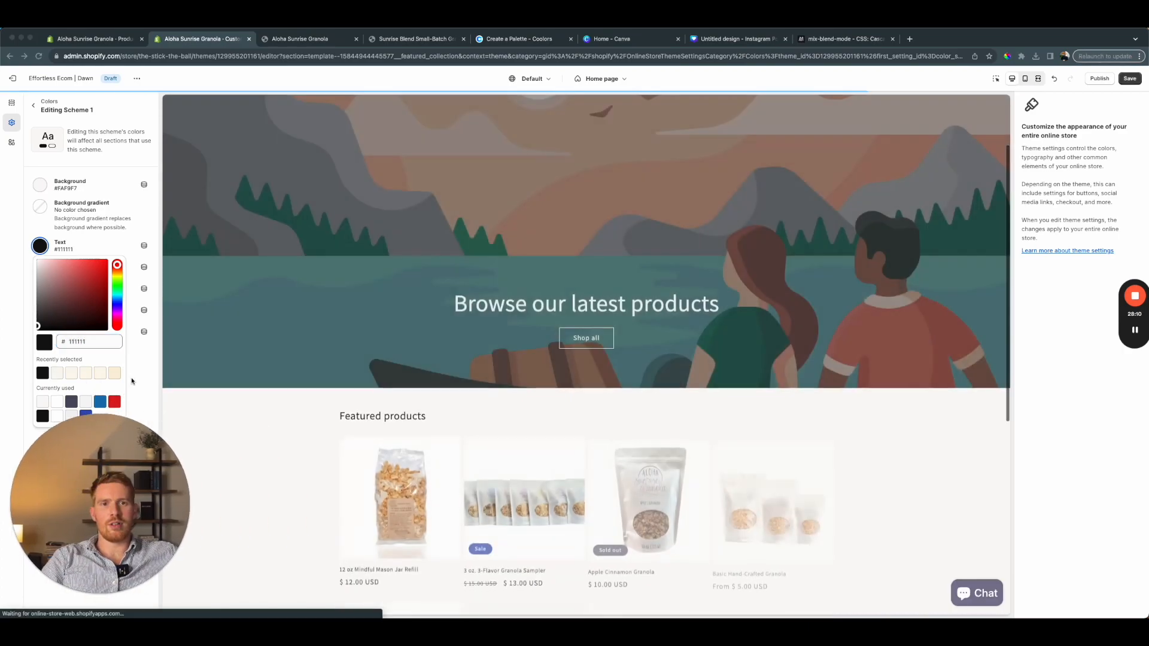
{"action": "left_click", "coordinate": [139, 361]}
{"action": "left_click", "coordinate": [2, 275]}
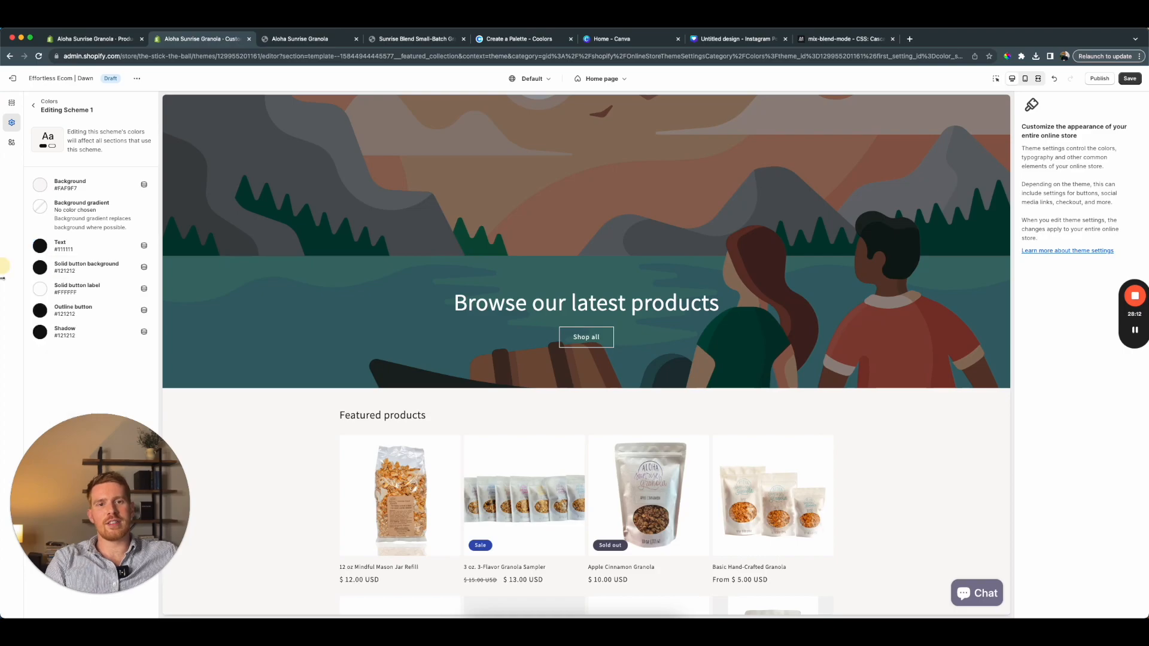
Set the solid button background of Scheme 1 to #111111 and save the theme changes
{"action": "left_click", "coordinate": [78, 267]}
{"action": "left_click", "coordinate": [83, 172]}
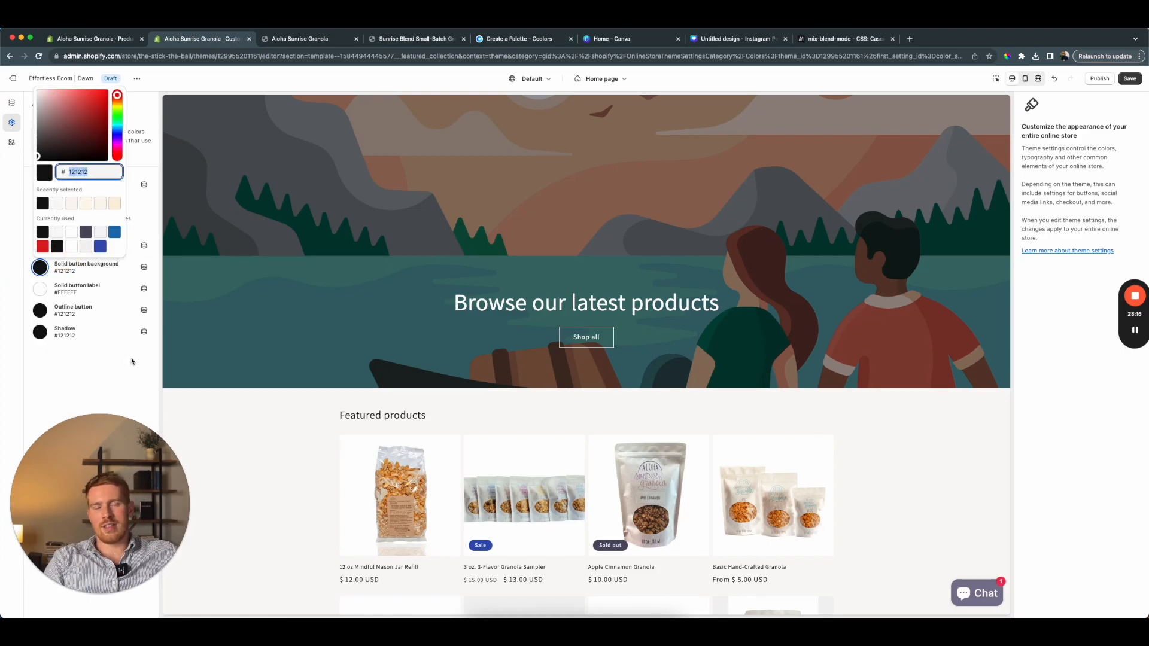
{"action": "type", "text": "111111"}
{"action": "left_click", "coordinate": [95, 359]}
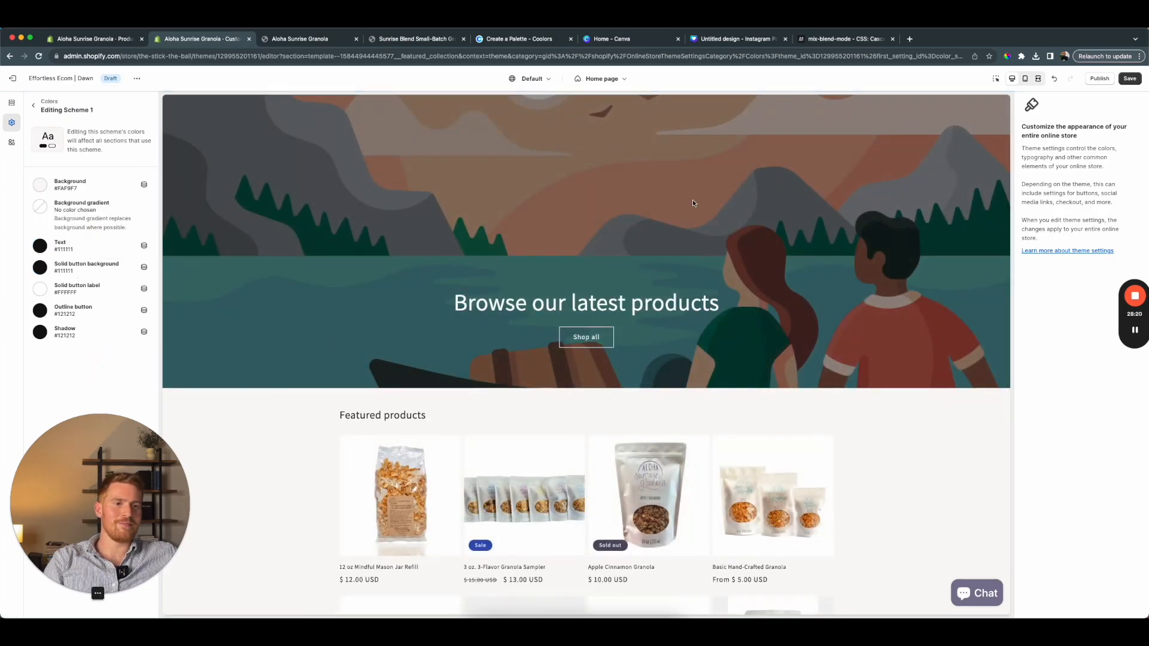
{"action": "left_click", "coordinate": [1130, 79]}
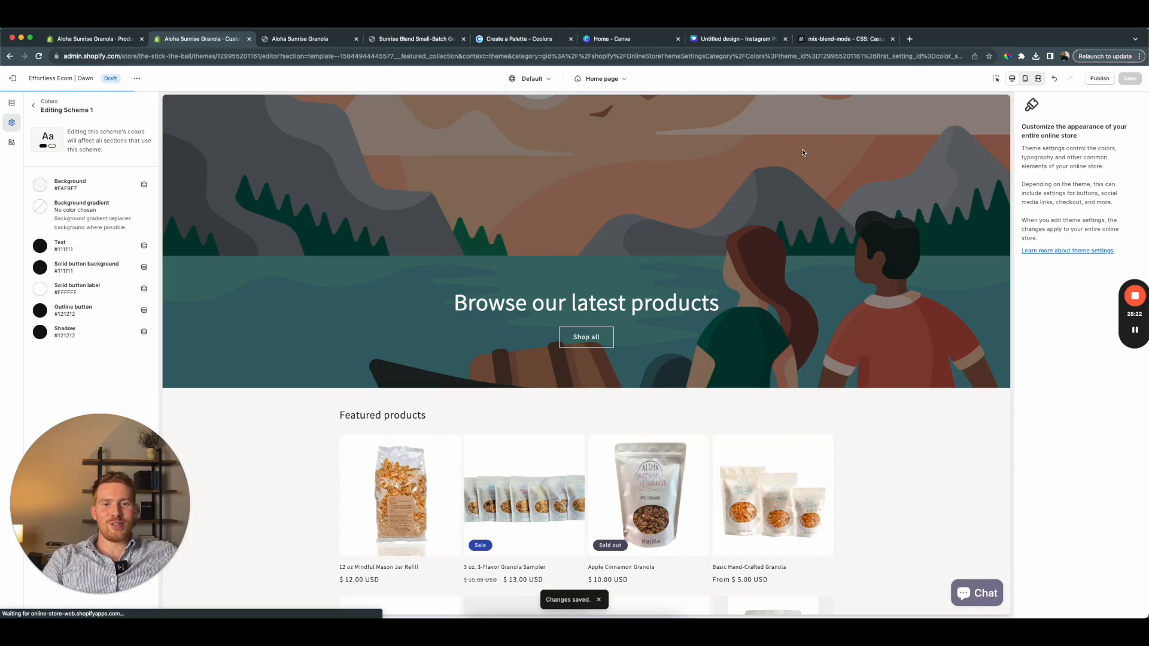
Open color Scheme 3 from the color schemes and copy its background hex code, #524D64
{"action": "scroll", "coordinate": [778, 300], "scroll_direction": "down", "scroll_amount": 1}
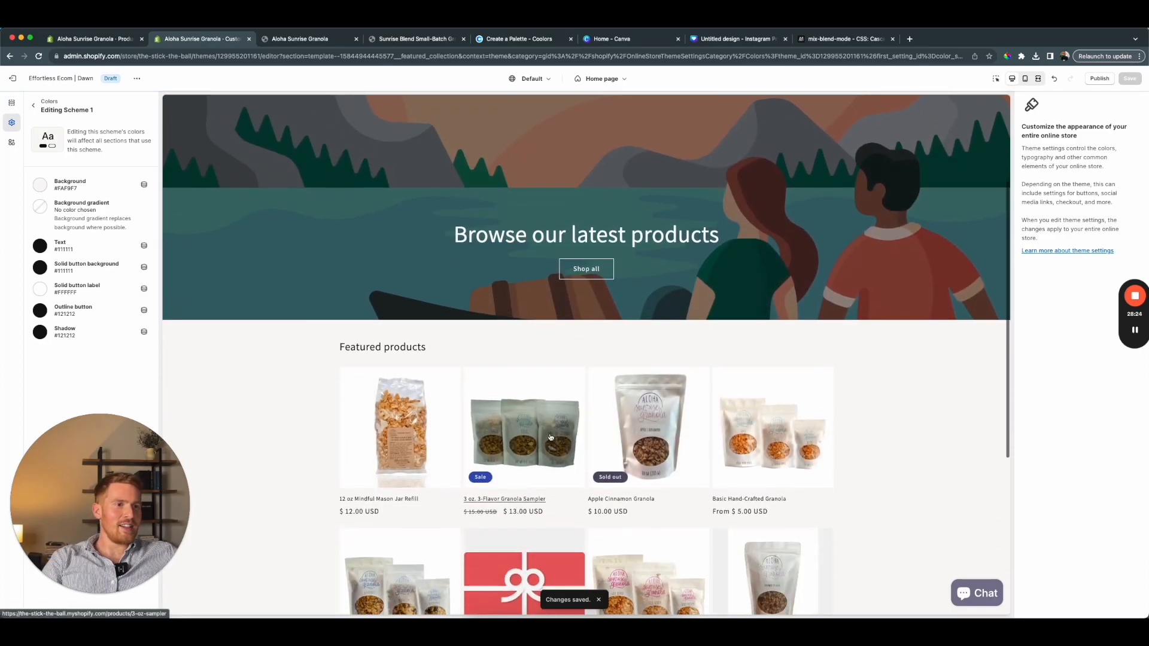
{"action": "scroll", "coordinate": [882, 431], "scroll_direction": "down", "scroll_amount": 1}
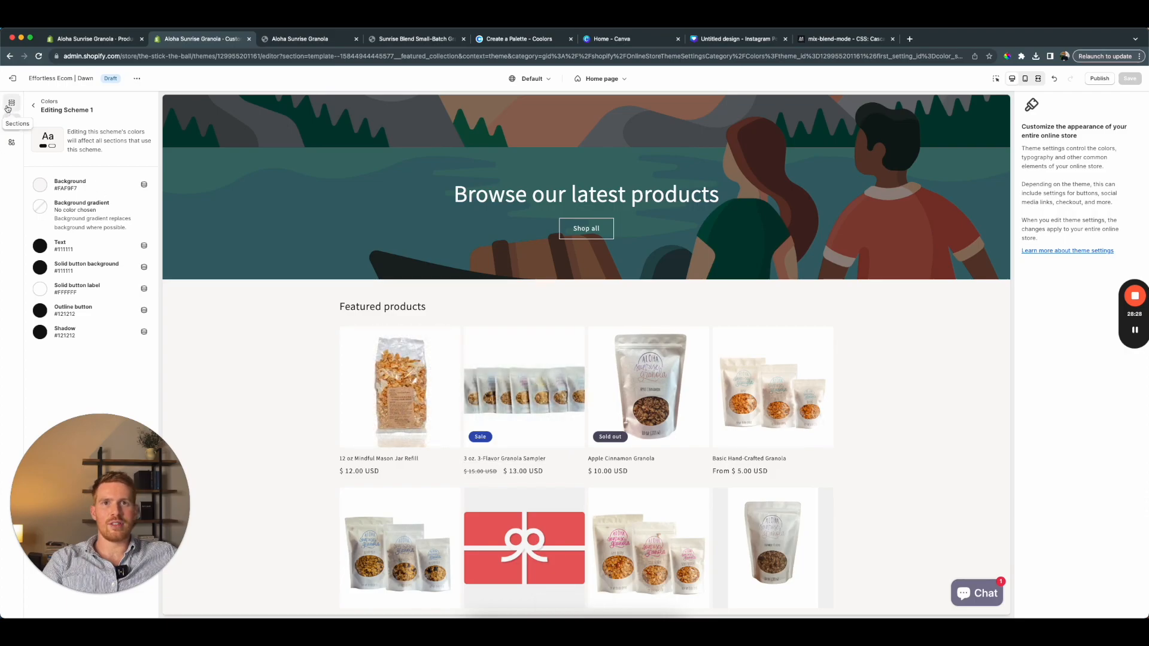
{"action": "left_click", "coordinate": [34, 112]}
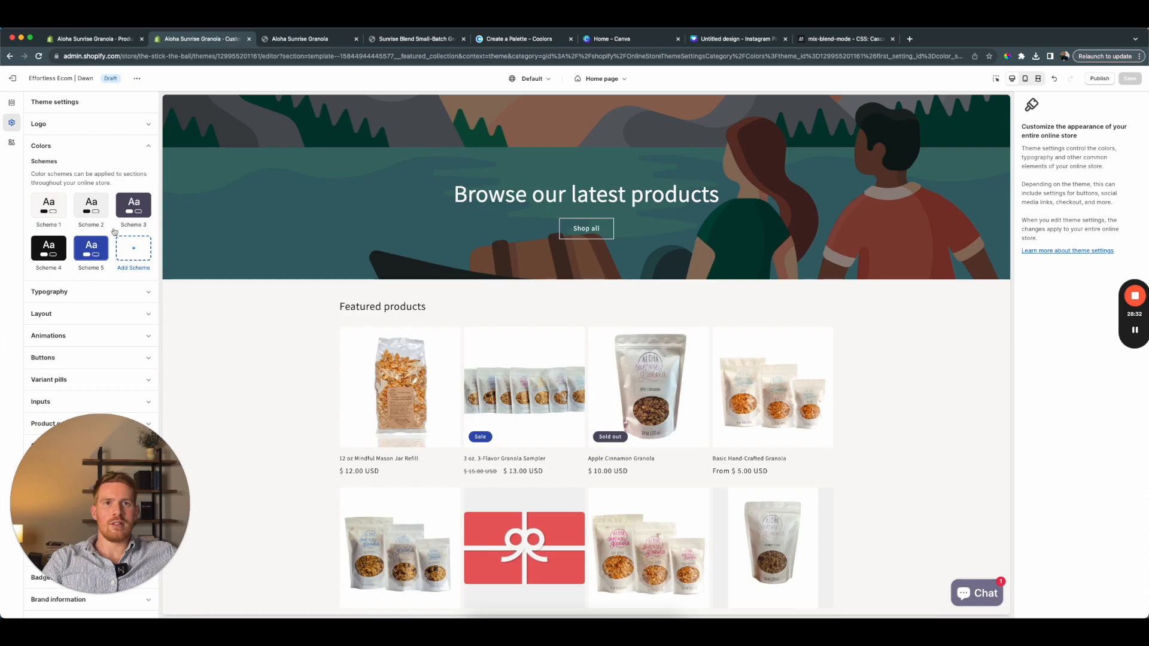
{"action": "left_click", "coordinate": [133, 206]}
{"action": "left_click", "coordinate": [40, 184]}
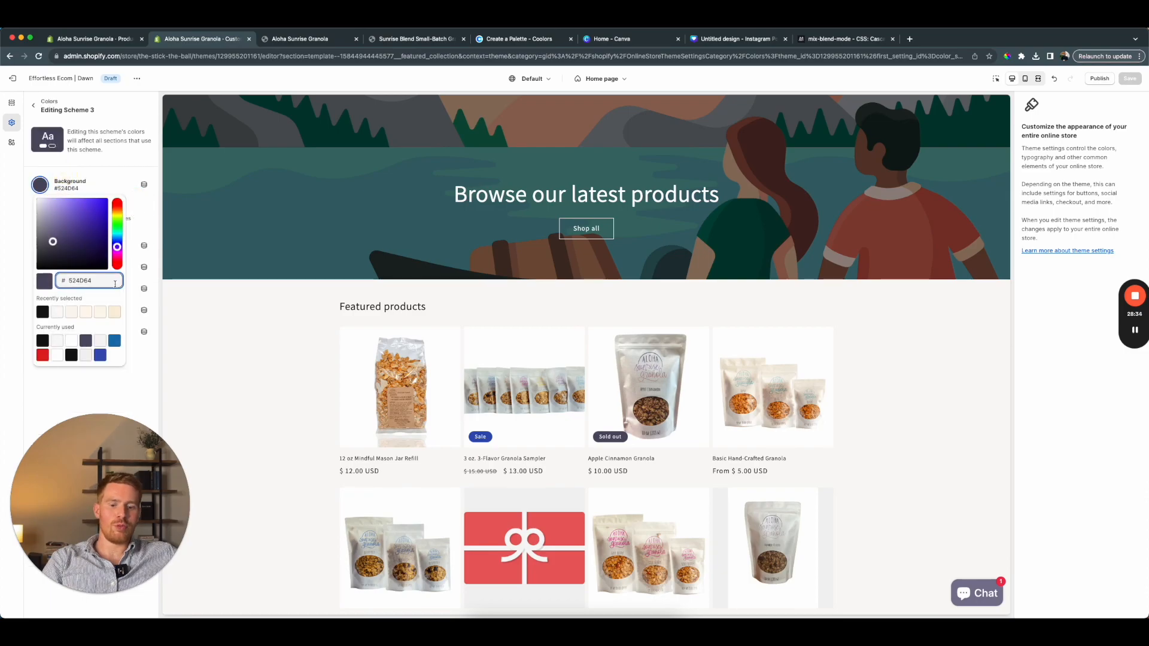
{"action": "left_click", "coordinate": [2, 318]}
Open color Scheme 5 and set its solid button label color to #524D64
{"action": "left_click", "coordinate": [33, 102]}
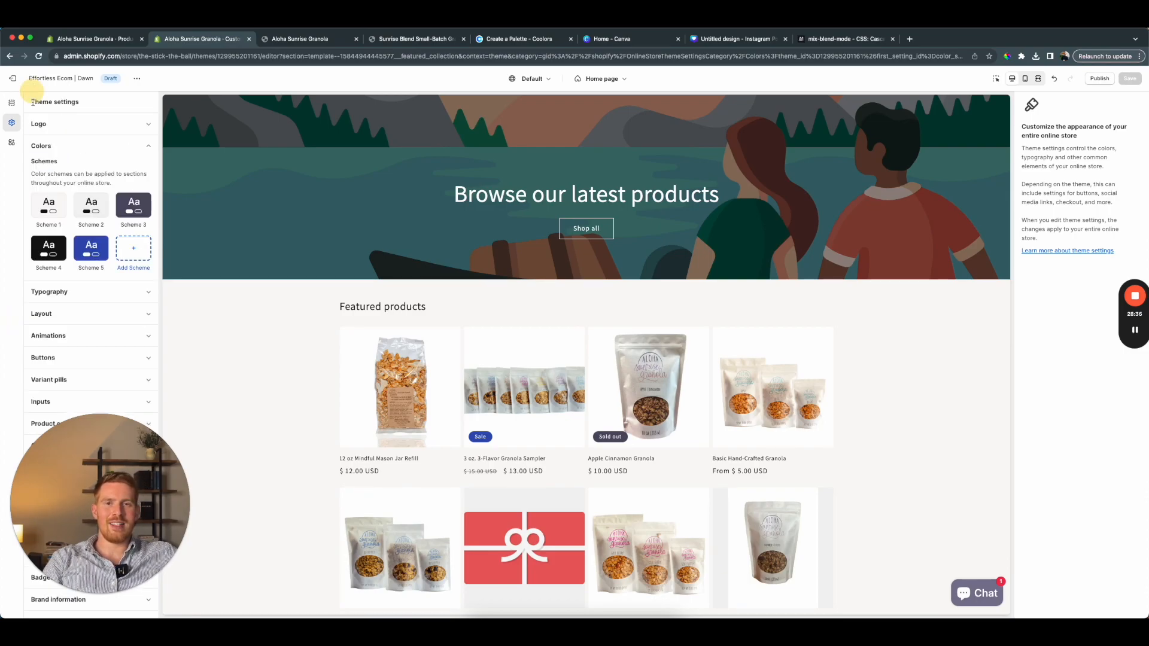
{"action": "left_click", "coordinate": [93, 248]}
{"action": "left_click", "coordinate": [67, 288]}
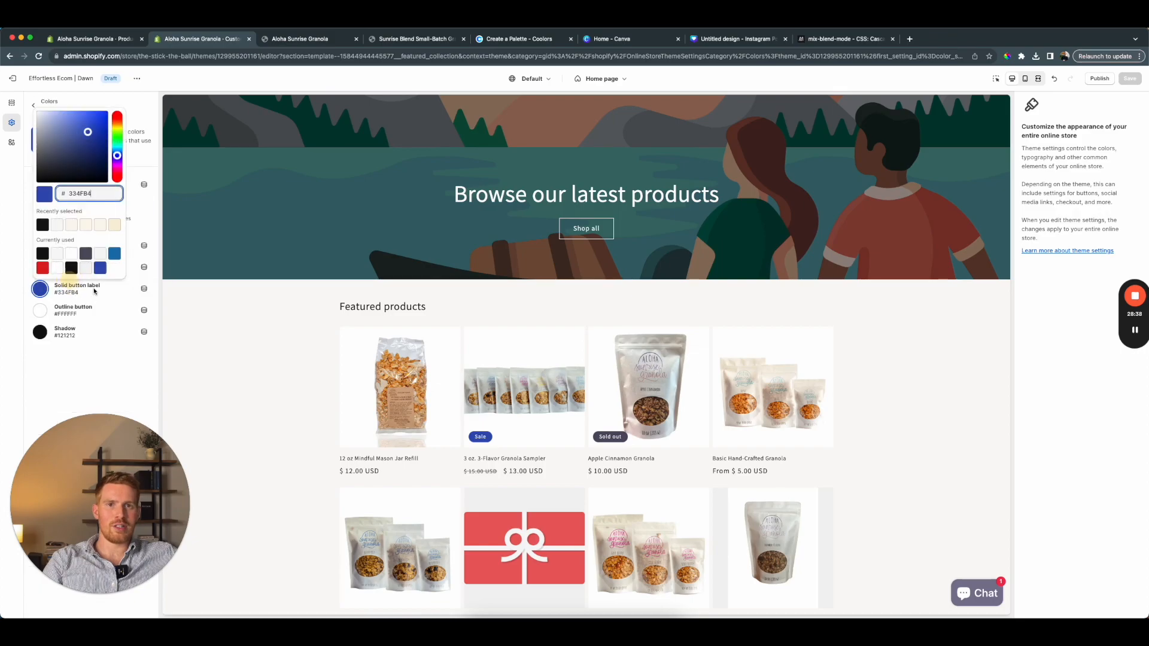
{"action": "left_click", "coordinate": [125, 381]}
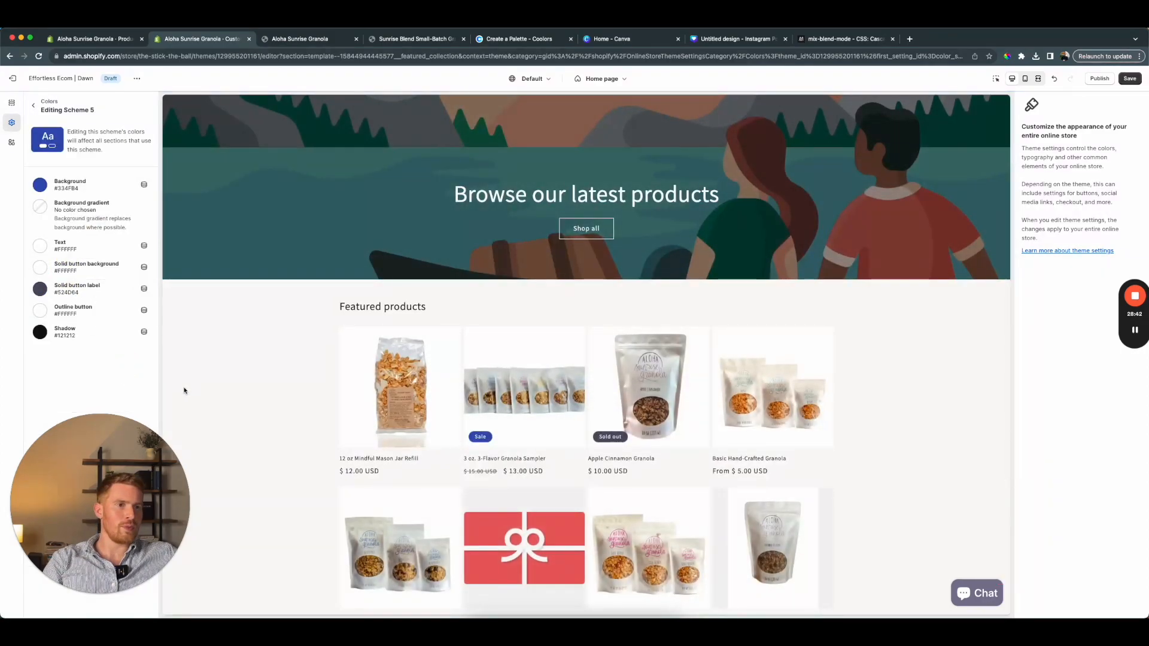
Set the background of Scheme 5 to #524D64, check the sale badge on the home page, and save the theme
{"action": "left_click", "coordinate": [66, 190]}
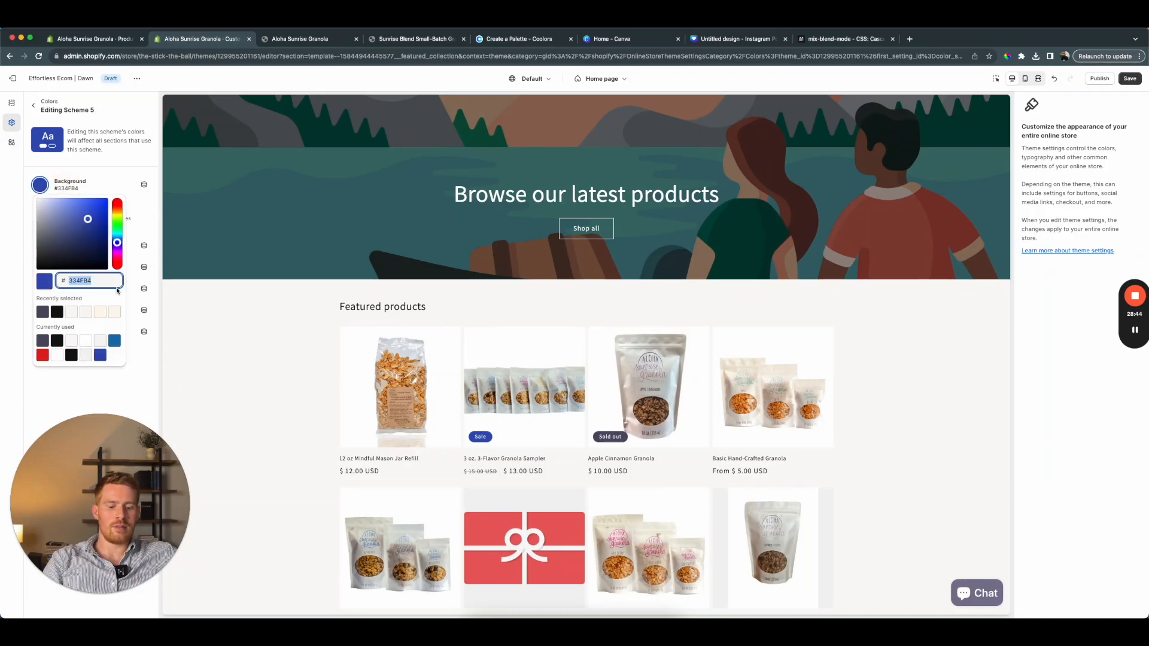
{"action": "left_click", "coordinate": [149, 368]}
{"action": "scroll", "coordinate": [439, 444], "scroll_direction": "down", "scroll_amount": 2}
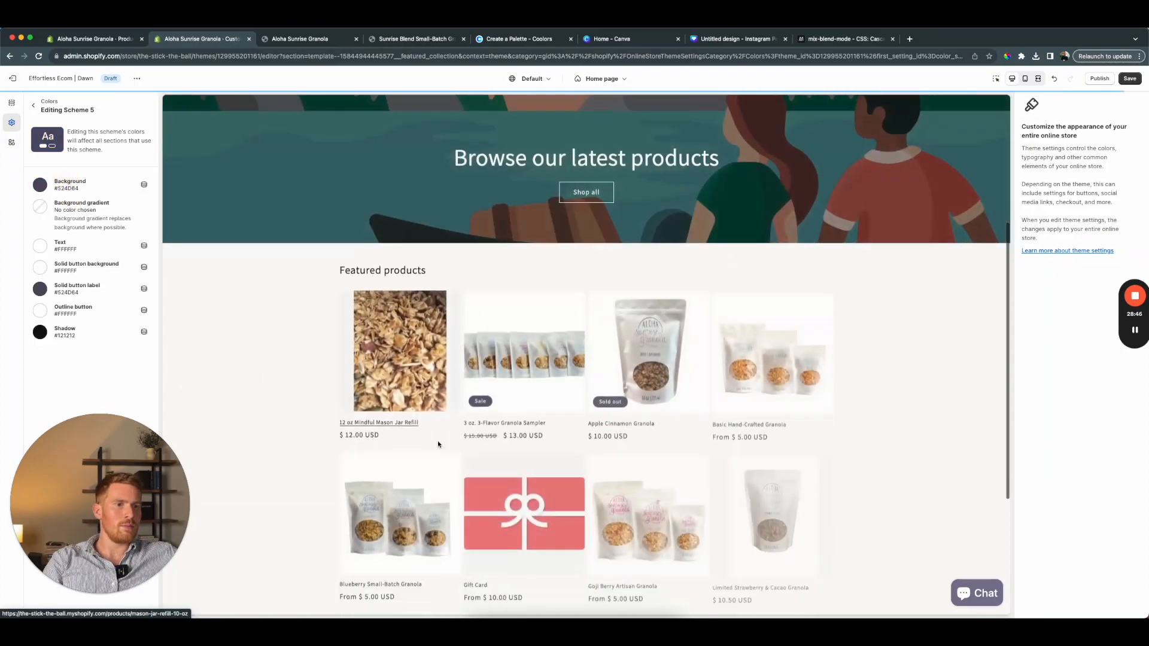
{"action": "scroll", "coordinate": [414, 392], "scroll_direction": "down", "scroll_amount": 3}
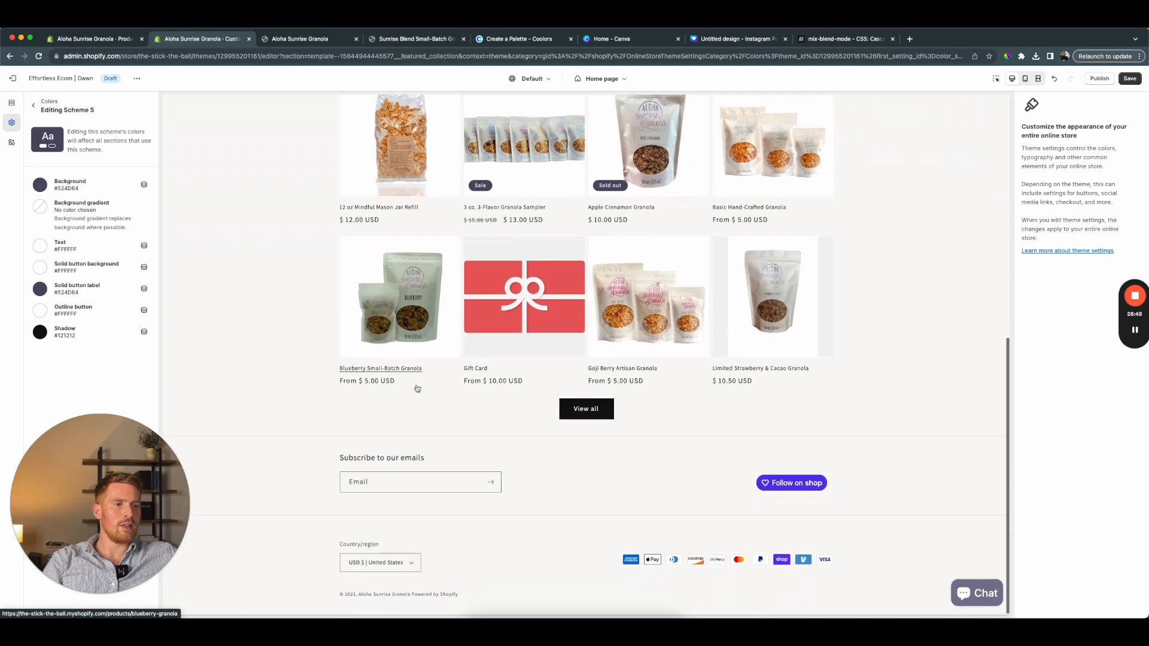
{"action": "scroll", "coordinate": [417, 389], "scroll_direction": "up", "scroll_amount": 1}
{"action": "scroll", "coordinate": [419, 389], "scroll_direction": "down", "scroll_amount": 2}
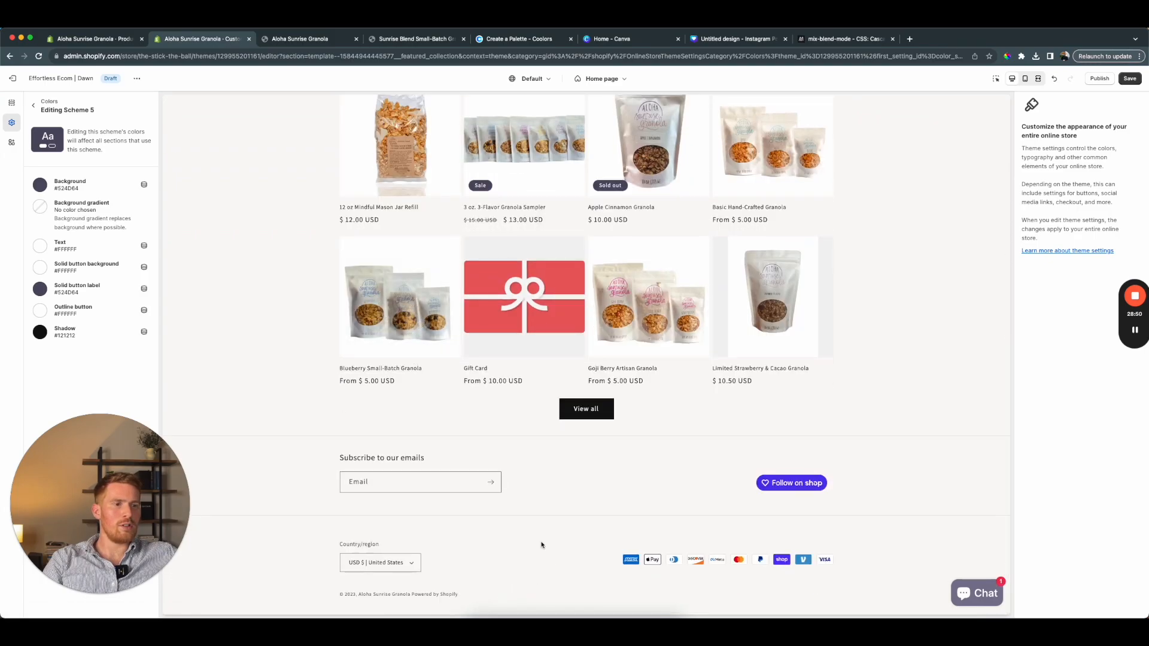
{"action": "key", "text": "super+s"}
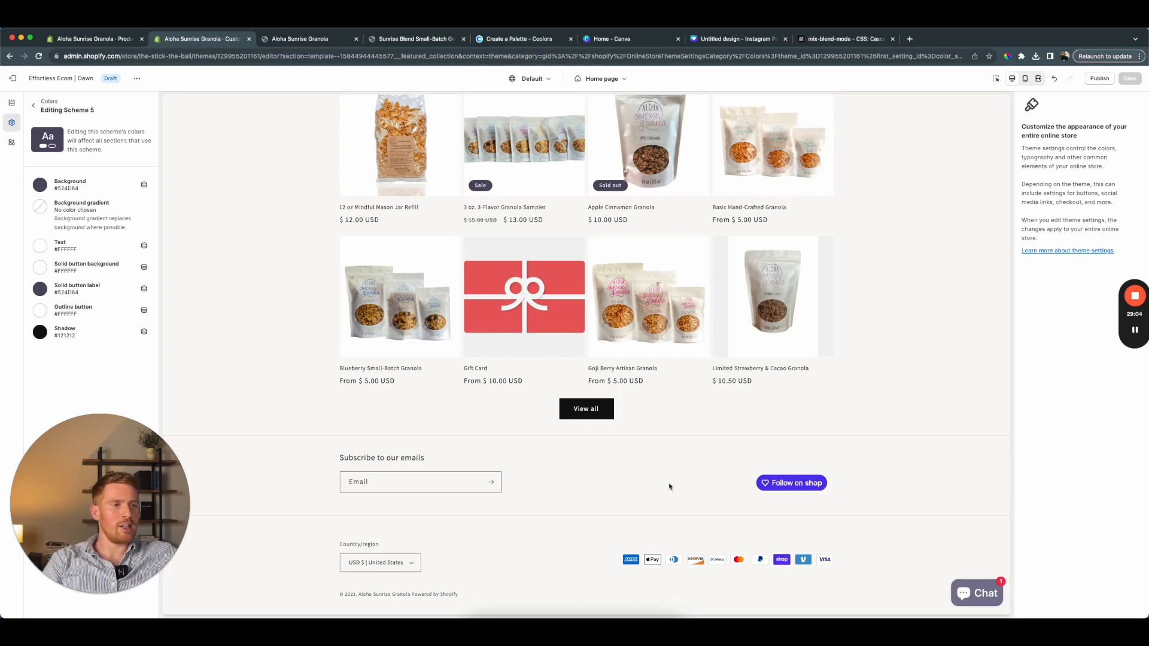
{"action": "scroll", "coordinate": [700, 490], "scroll_direction": "up", "scroll_amount": 3}
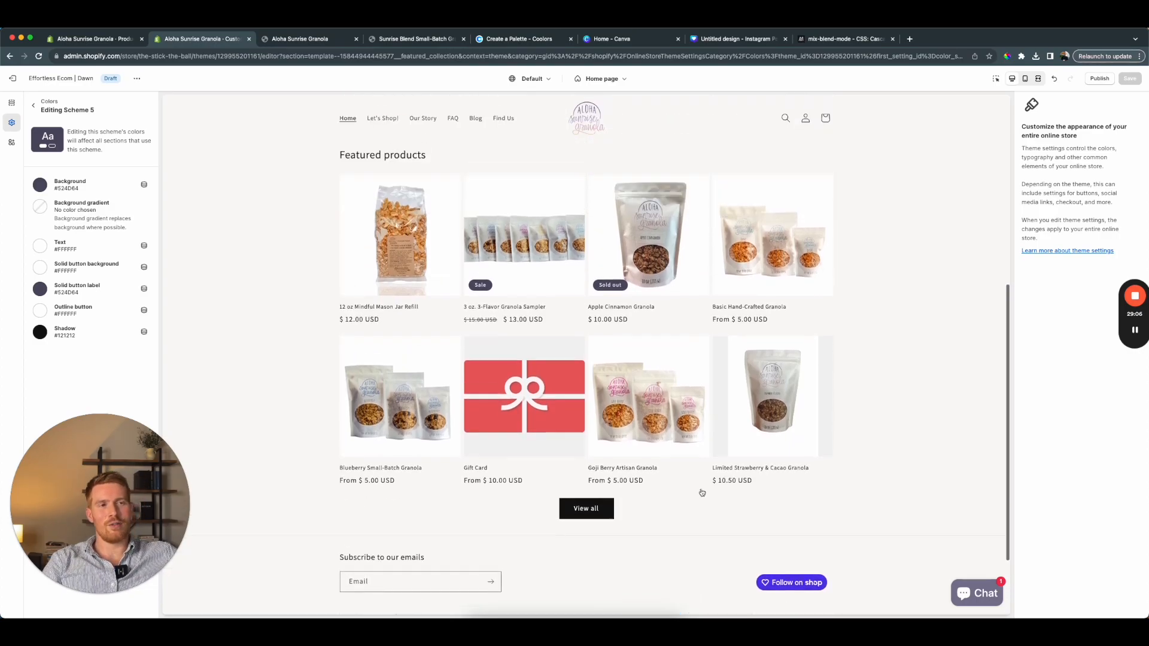
{"action": "scroll", "coordinate": [701, 494], "scroll_direction": "down", "scroll_amount": 3}
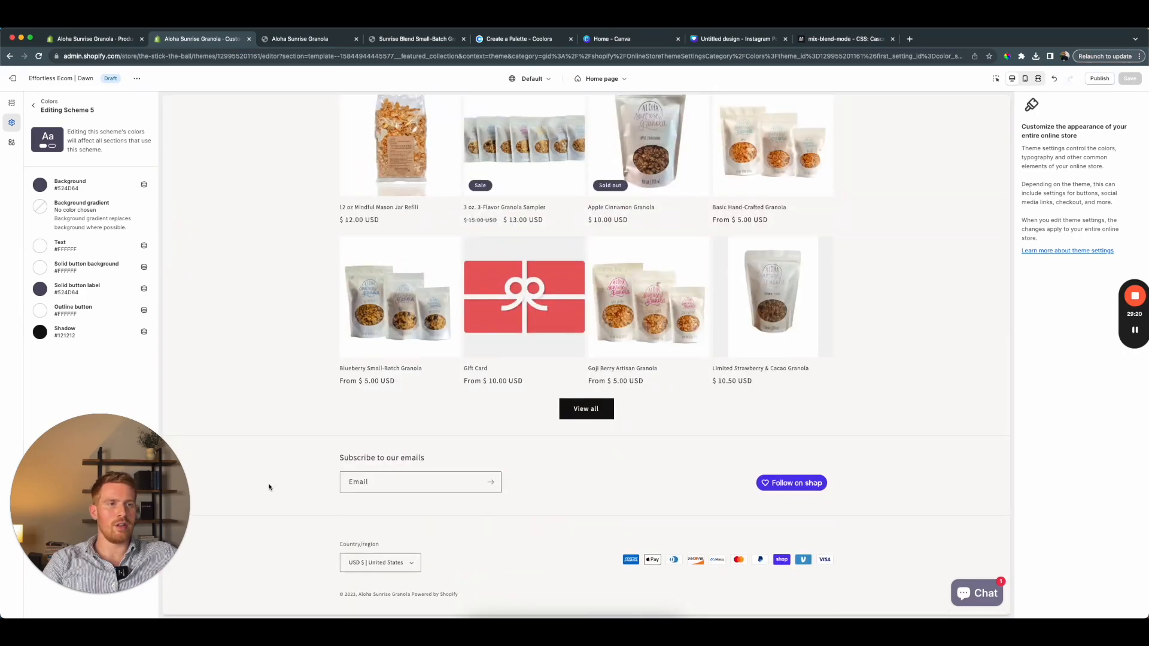
{"action": "scroll", "coordinate": [269, 487], "scroll_direction": "up", "scroll_amount": 8}
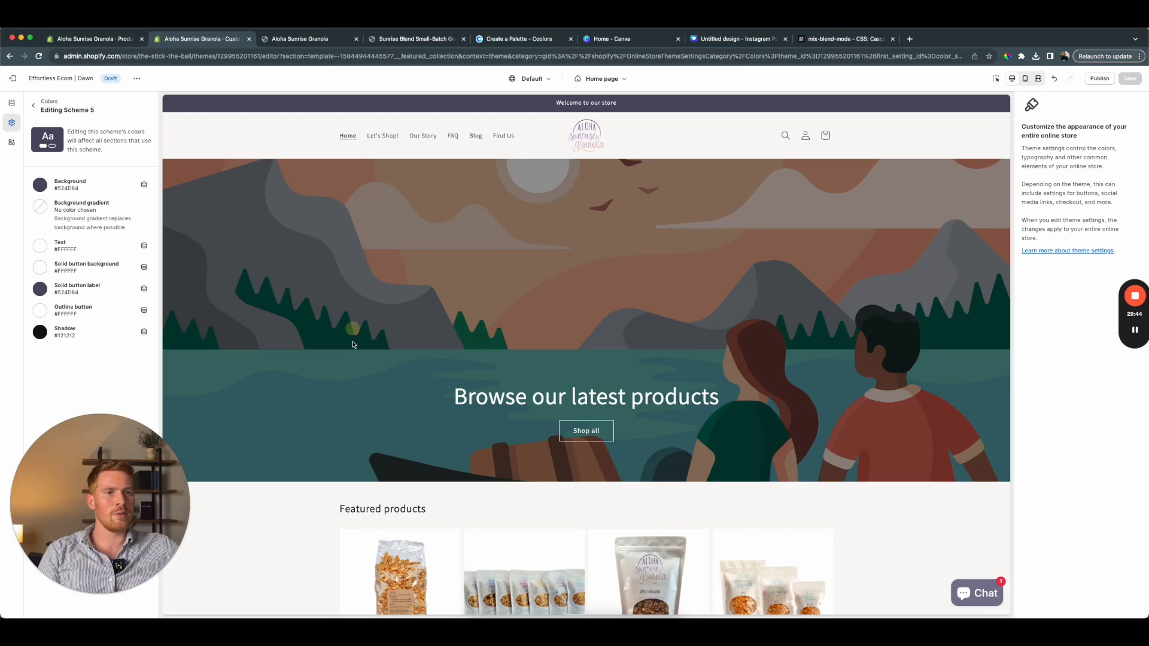
Look through the store's image library for a first image for the home page's image banner, and leave without choosing one
{"action": "left_click", "coordinate": [12, 103]}
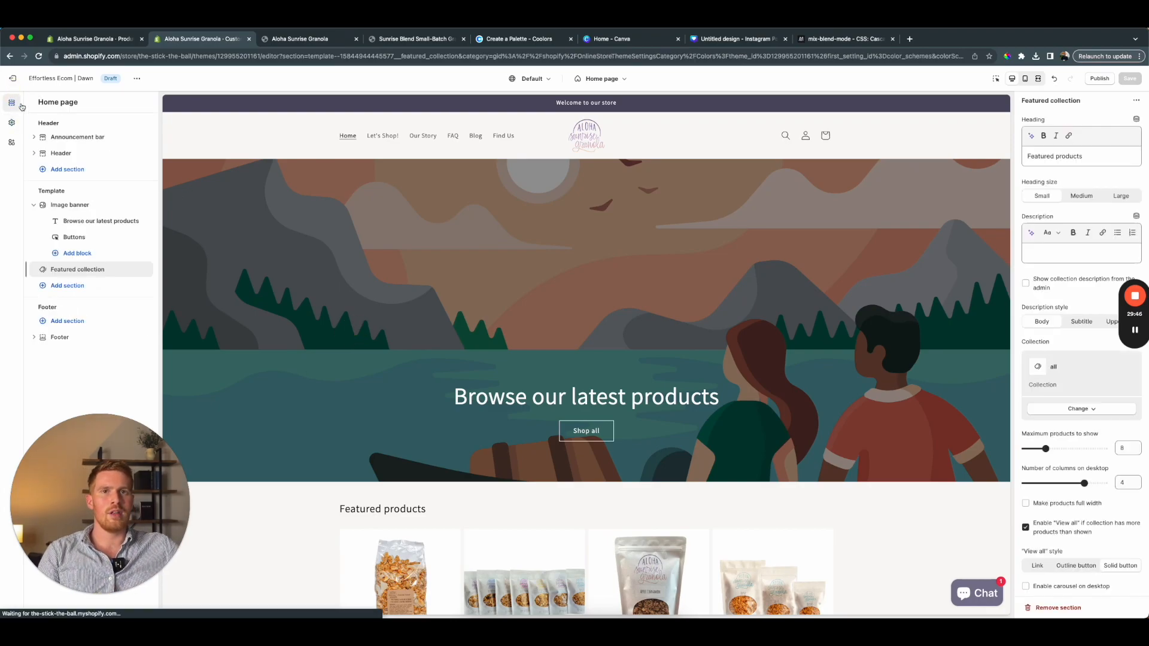
{"action": "left_click", "coordinate": [70, 206]}
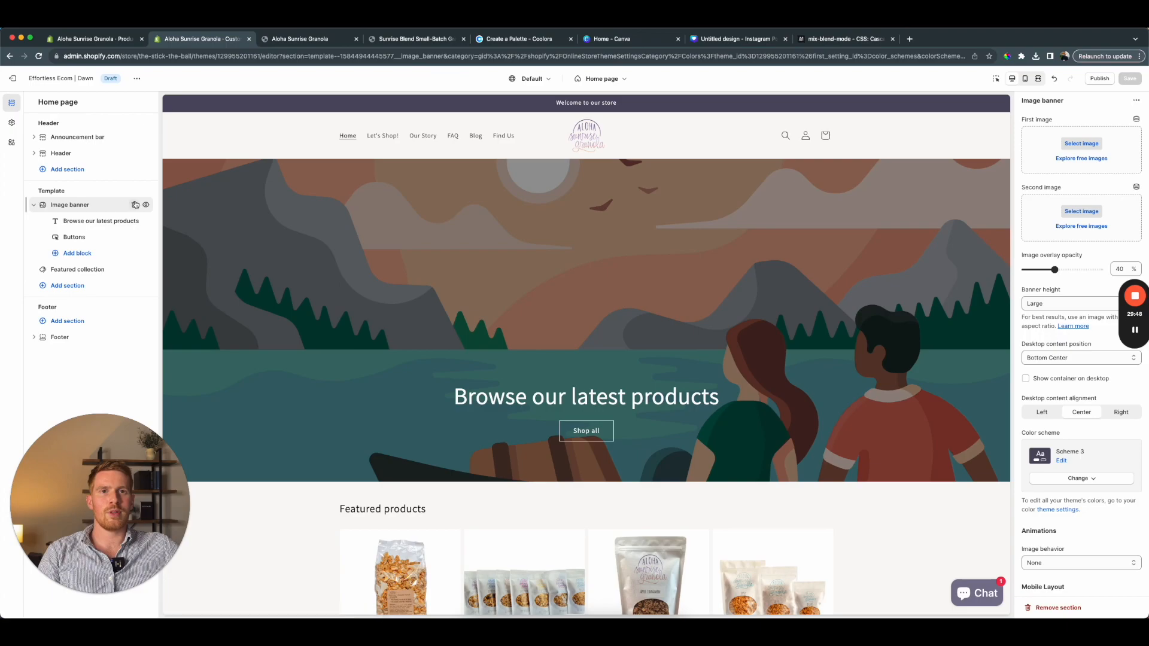
{"action": "left_click", "coordinate": [1088, 149]}
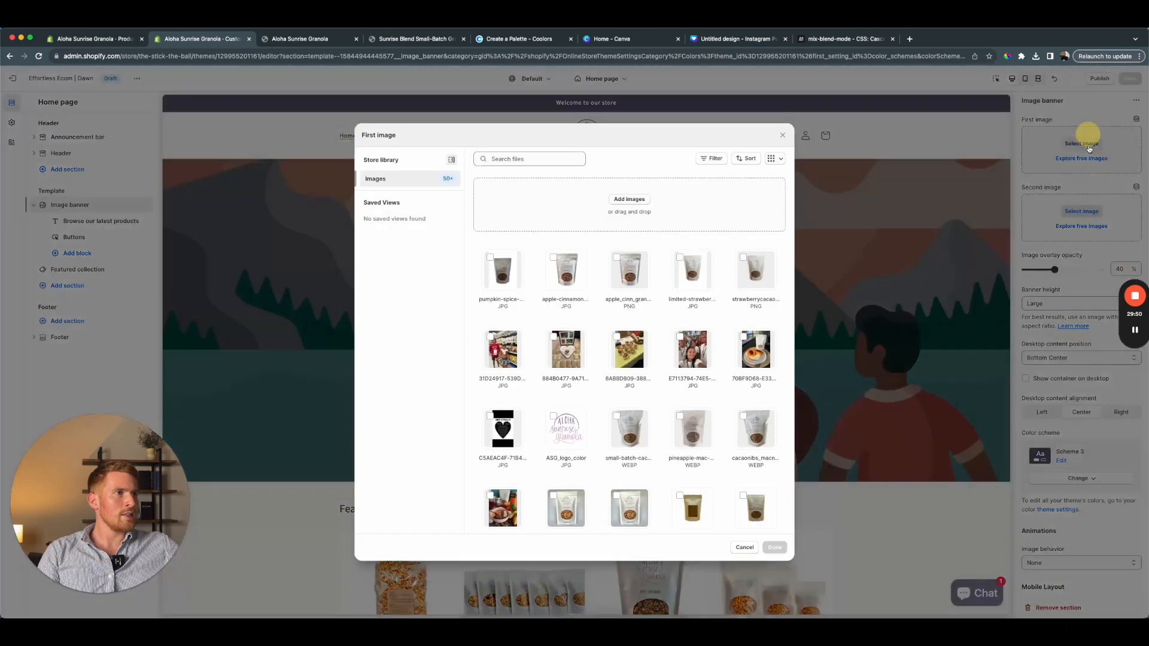
{"action": "scroll", "coordinate": [699, 329], "scroll_direction": "down", "scroll_amount": 1}
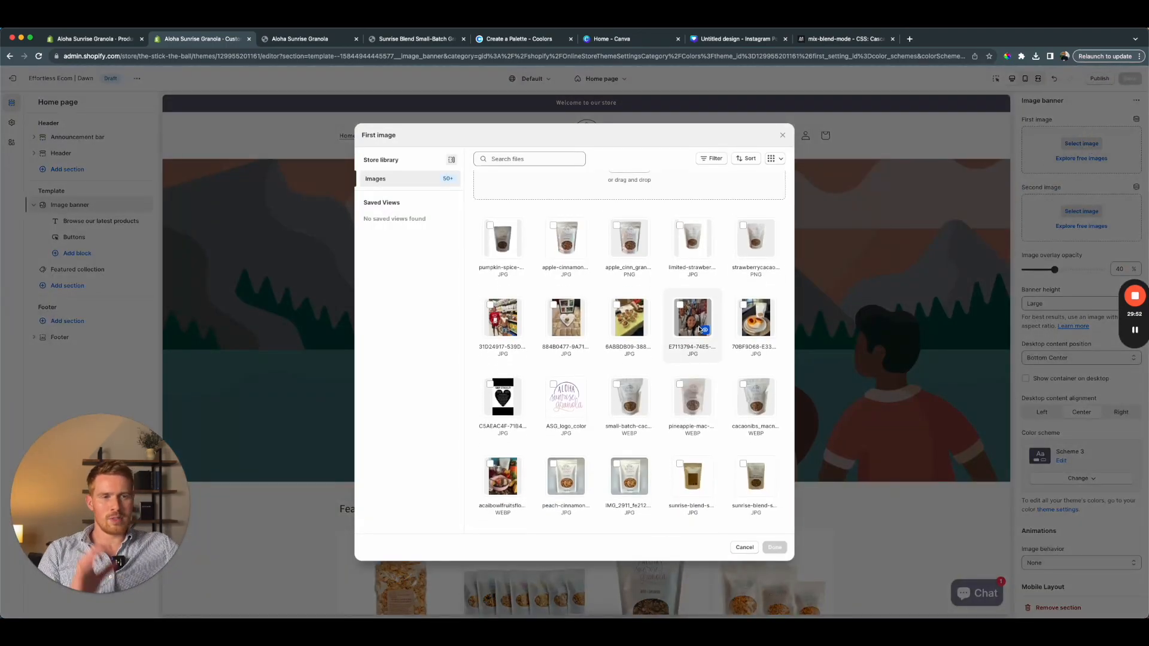
{"action": "scroll", "coordinate": [700, 328], "scroll_direction": "down", "scroll_amount": 5}
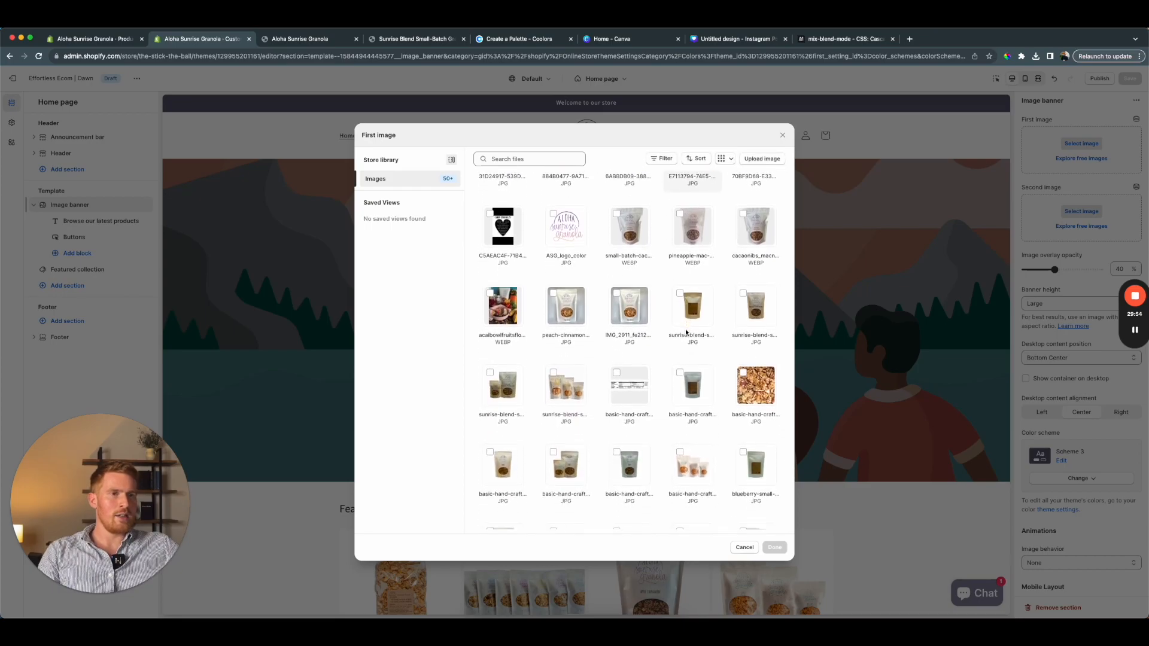
{"action": "left_click", "coordinate": [496, 308]}
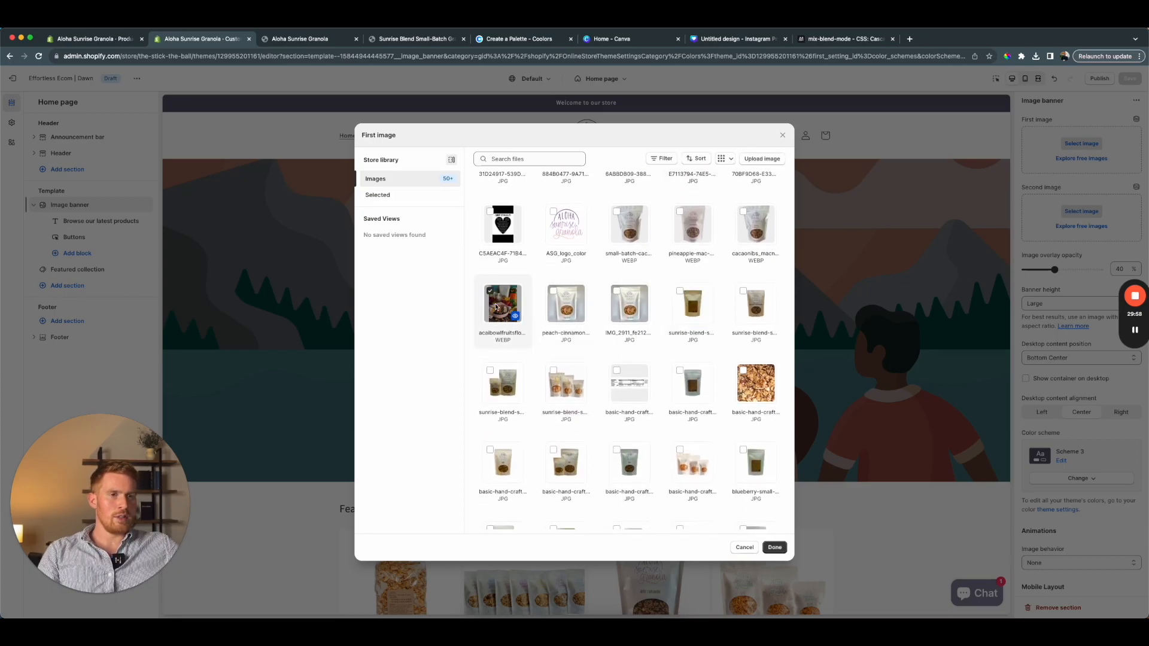
{"action": "left_click", "coordinate": [495, 304]}
{"action": "scroll", "coordinate": [567, 359], "scroll_direction": "down", "scroll_amount": 9}
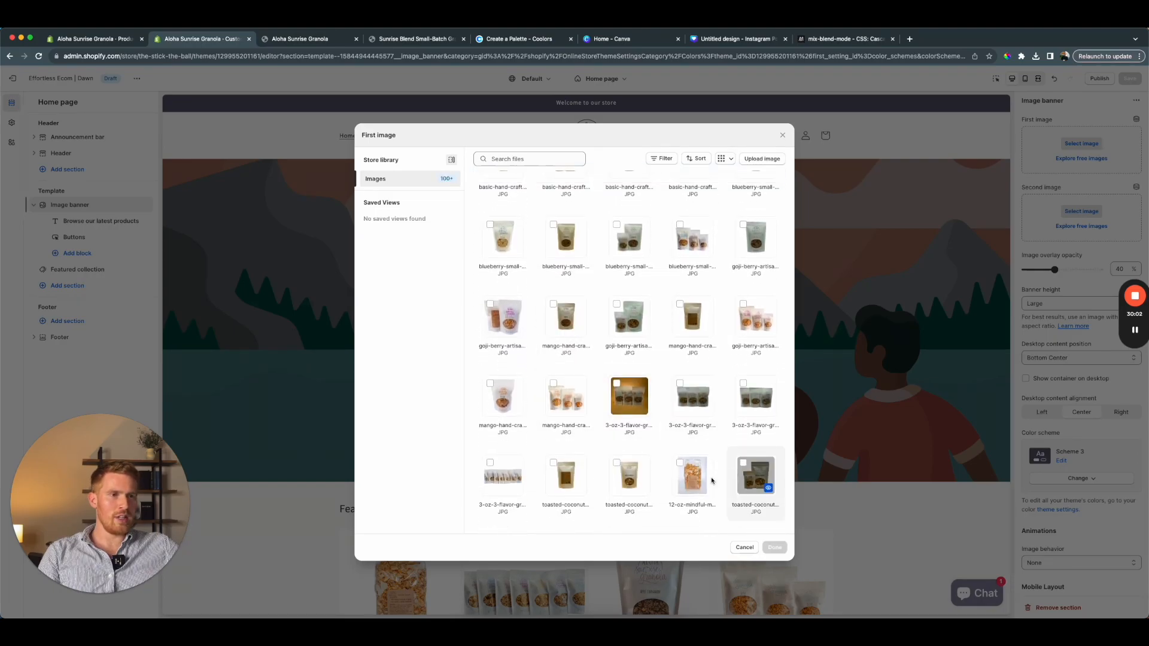
{"action": "left_click", "coordinate": [783, 136]}
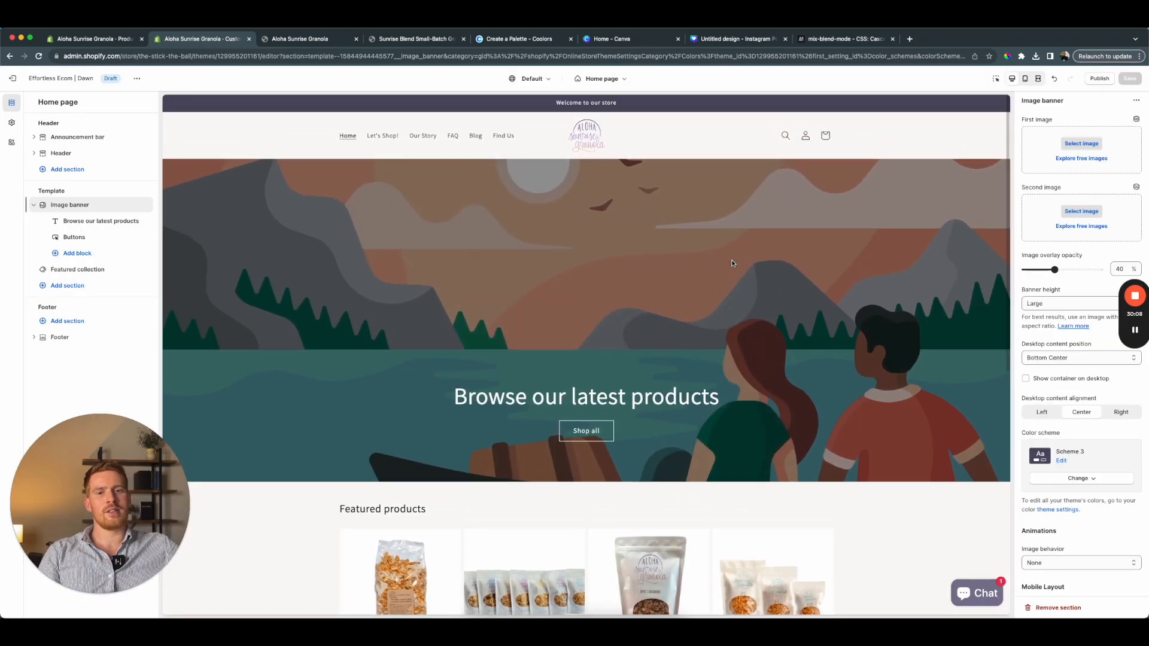
{"action": "scroll", "coordinate": [732, 264], "scroll_direction": "down", "scroll_amount": 4}
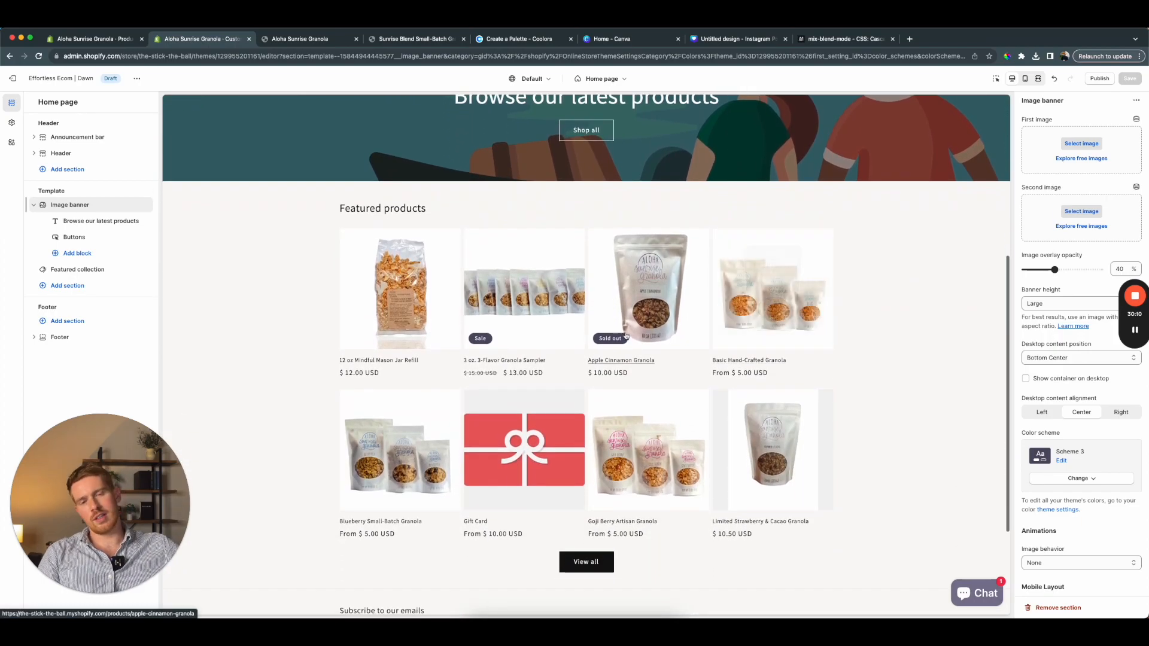
{"action": "scroll", "coordinate": [732, 264], "scroll_direction": "up", "scroll_amount": 5}
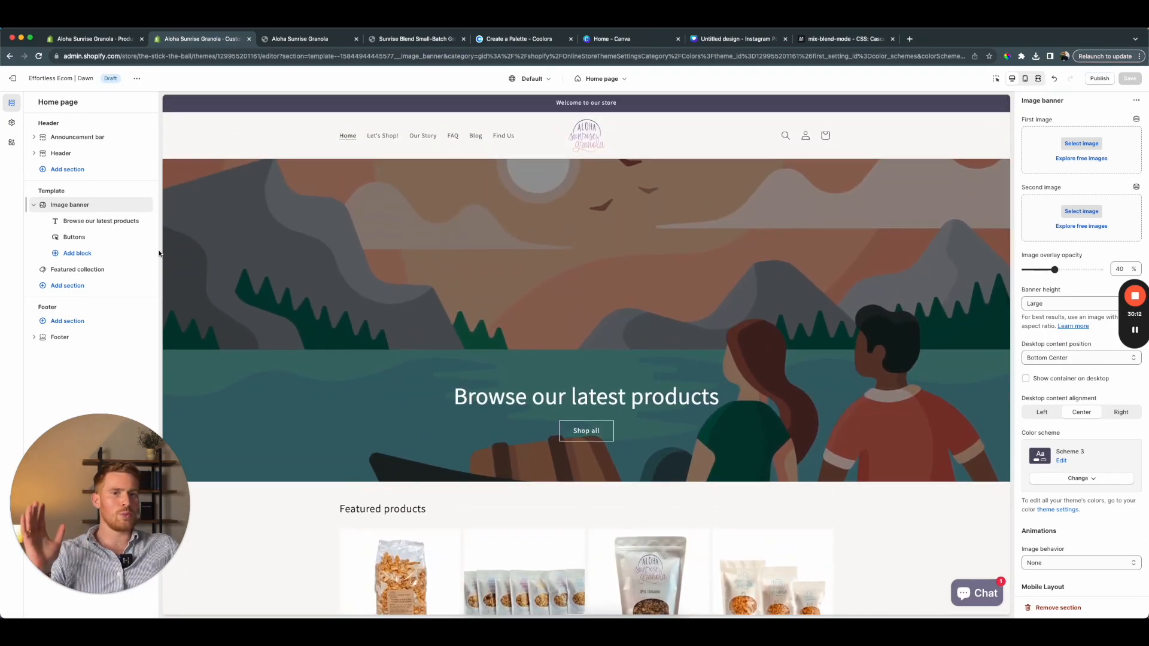
{"action": "scroll", "coordinate": [565, 338], "scroll_direction": "down", "scroll_amount": 4}
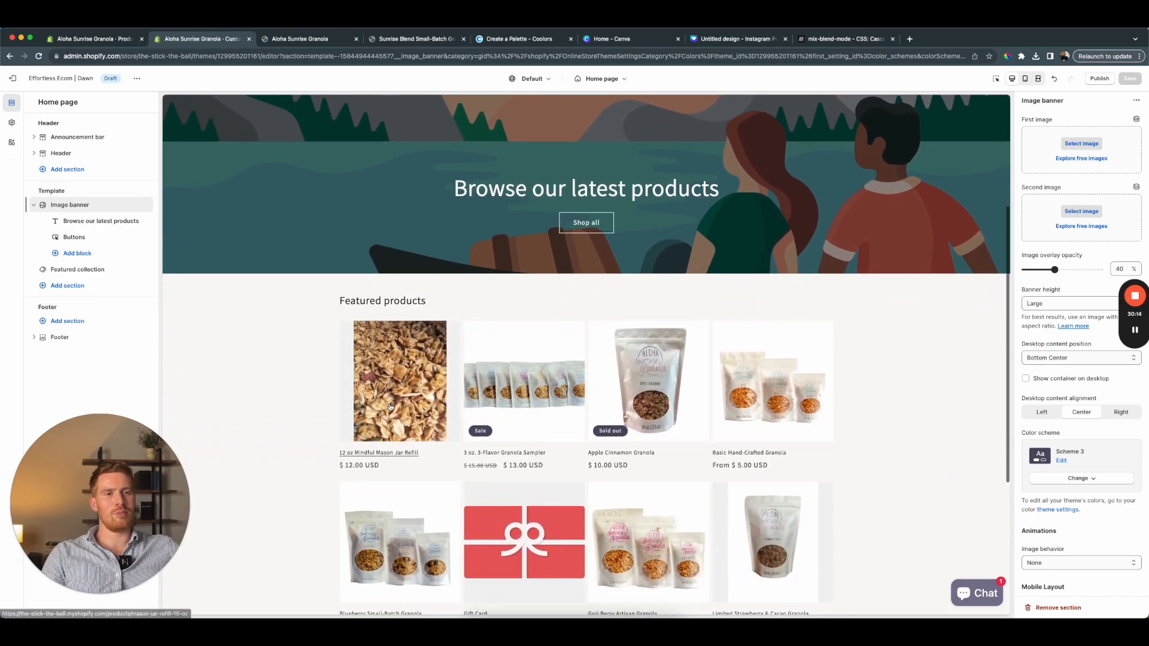
{"action": "scroll", "coordinate": [672, 304], "scroll_direction": "up", "scroll_amount": 5}
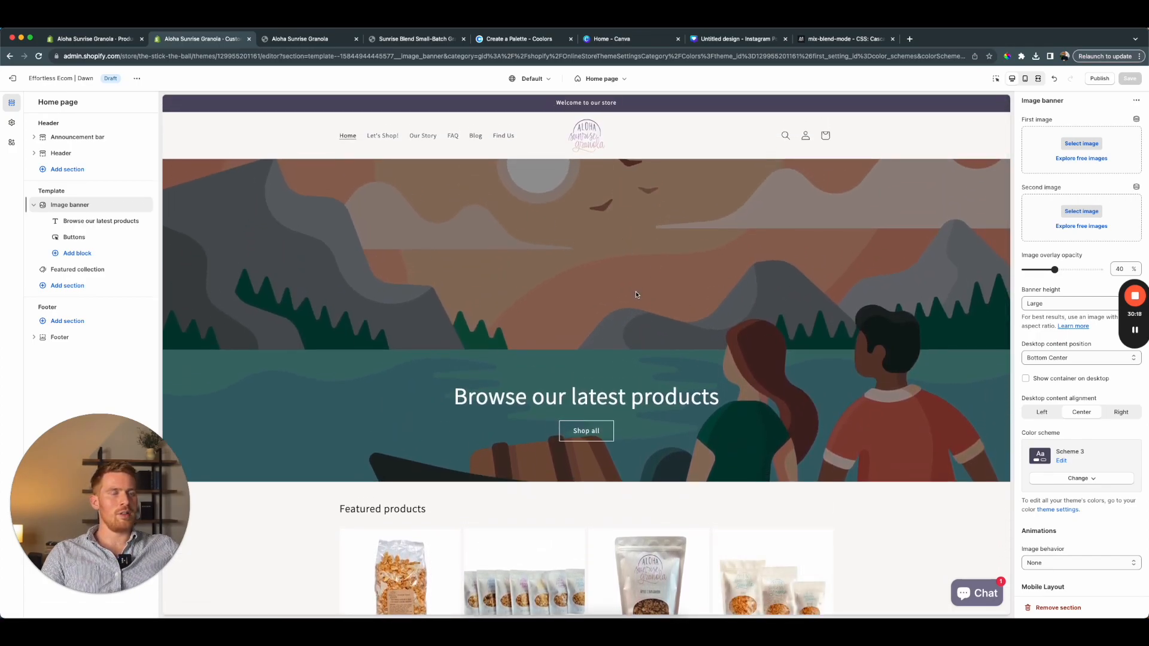
Open pexels.com in place of the mix-blend-mode reference page and search its free photos for "hawaii"
{"action": "left_click", "coordinate": [847, 46]}
{"action": "left_click", "coordinate": [841, 57]}
{"action": "type", "text": "pexels.com"}
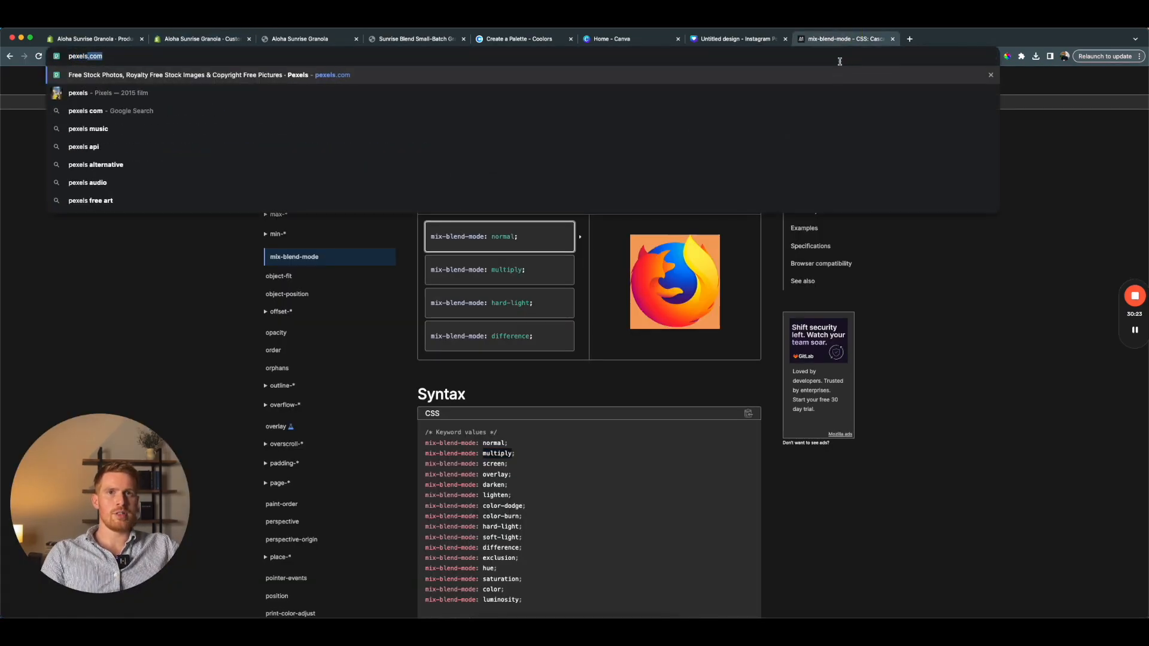
{"action": "key", "text": "Return"}
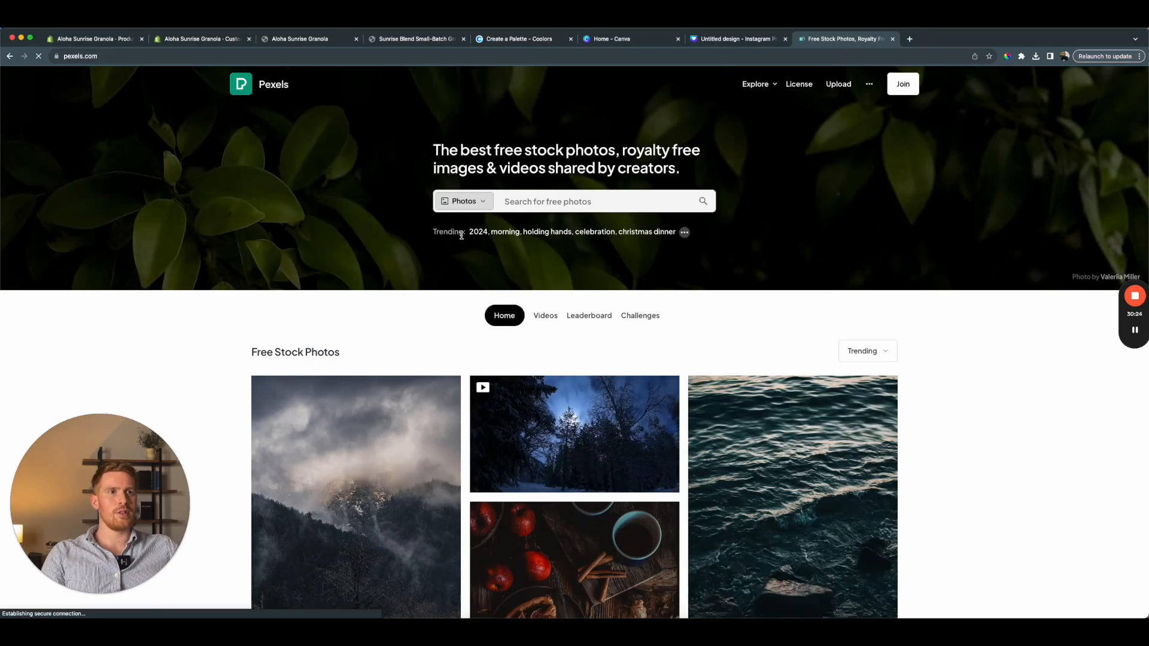
{"action": "left_click", "coordinate": [535, 202]}
{"action": "left_click", "coordinate": [535, 197]}
{"action": "type", "text": "hawaii"}
{"action": "key", "text": "Return"}
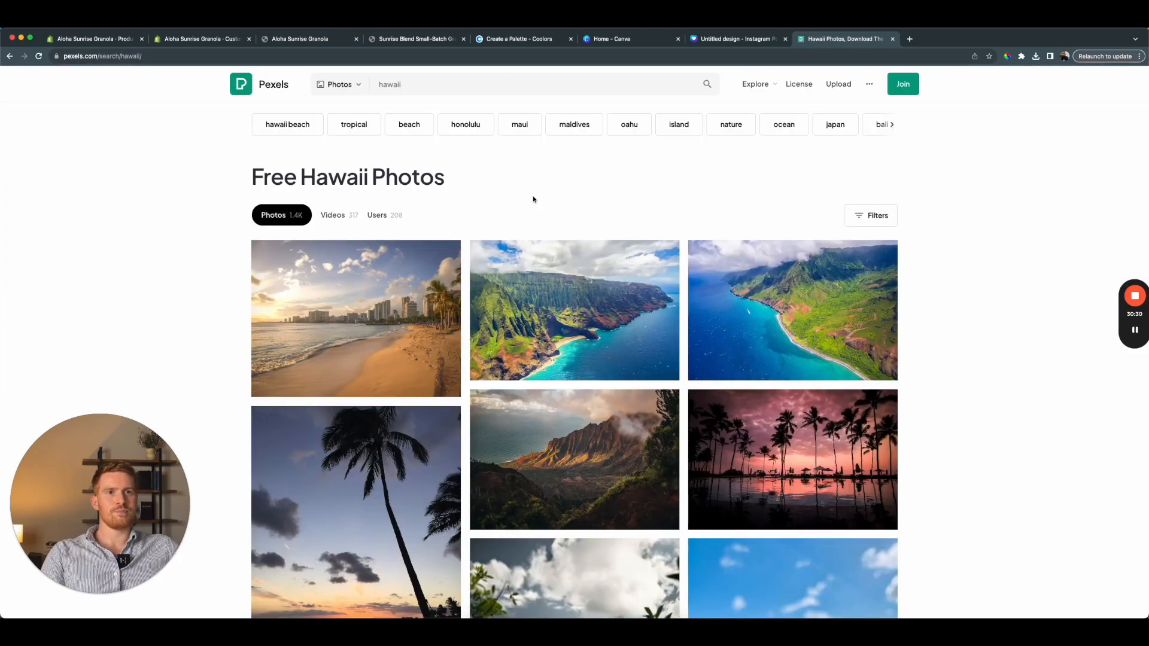
Look through the Hawaii photo results for a picture that suits the store's banner
{"action": "scroll", "coordinate": [535, 239], "scroll_direction": "down", "scroll_amount": 3}
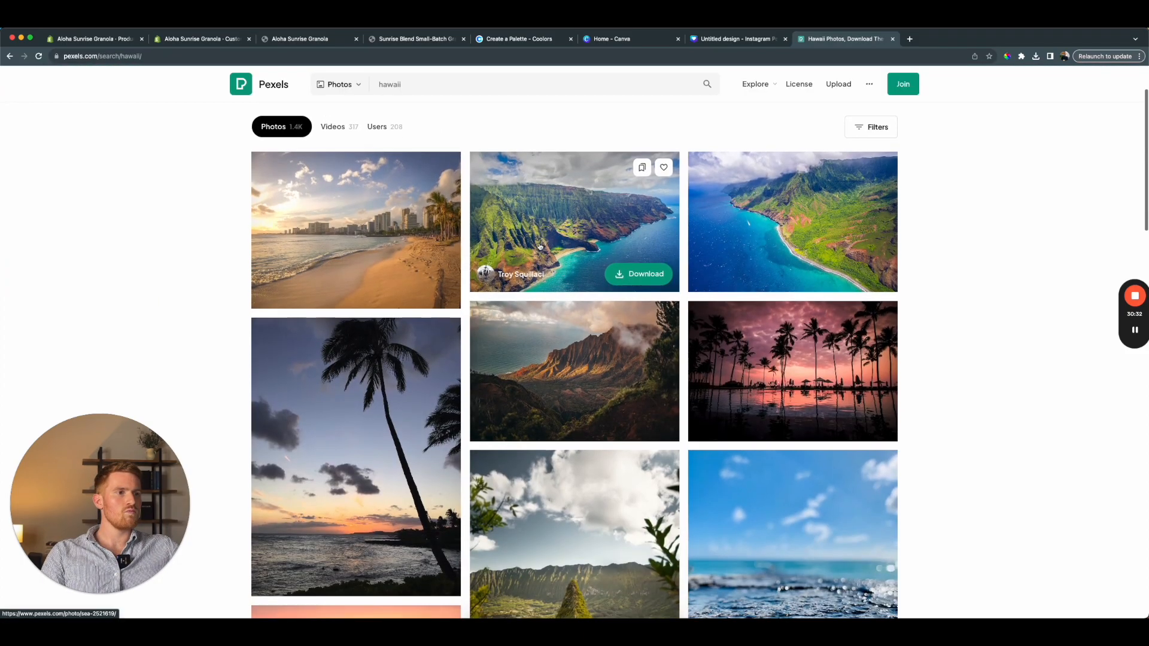
{"action": "scroll", "coordinate": [539, 247], "scroll_direction": "down", "scroll_amount": 5}
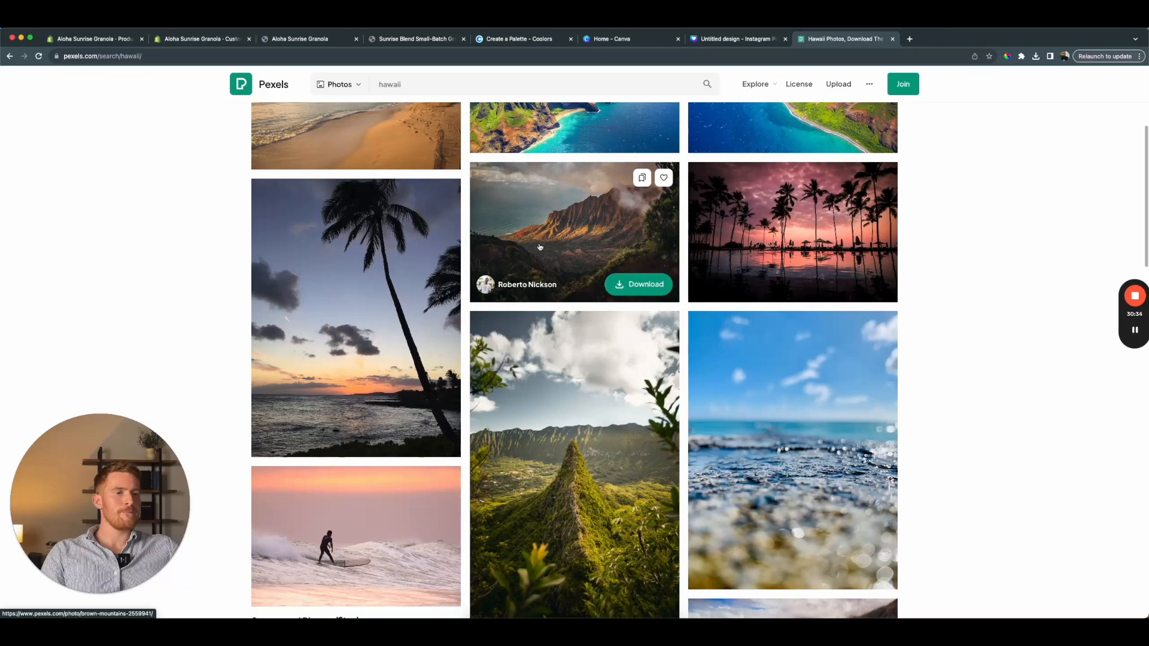
{"action": "scroll", "coordinate": [541, 248], "scroll_direction": "down", "scroll_amount": 2}
{"action": "scroll", "coordinate": [540, 248], "scroll_direction": "down", "scroll_amount": 13}
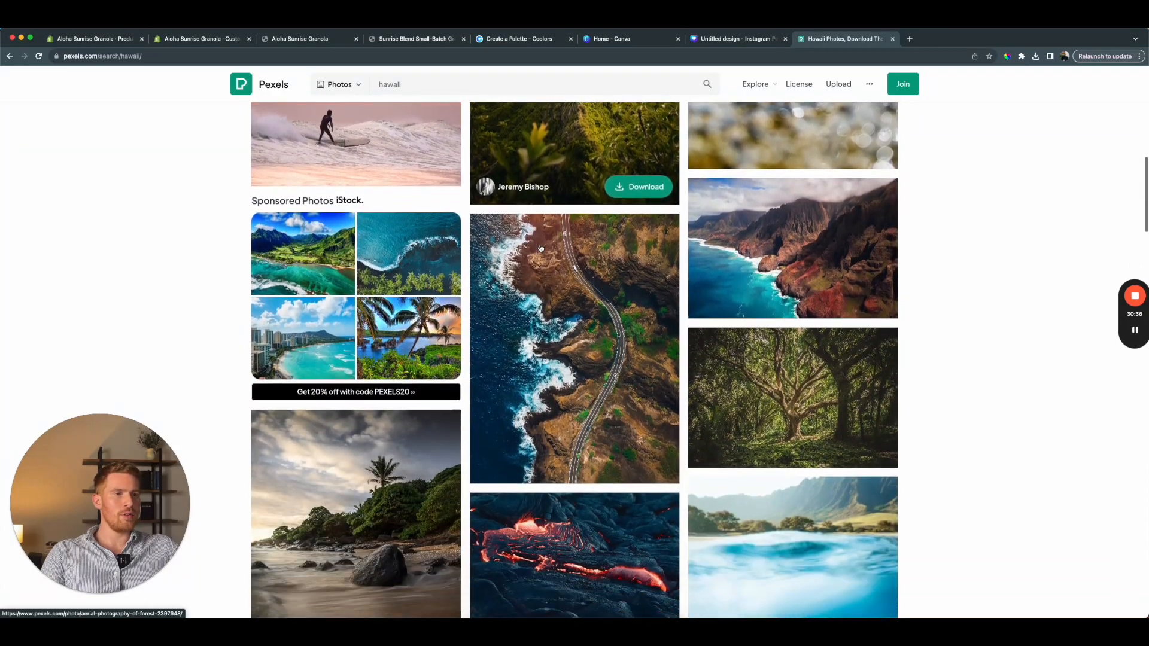
{"action": "scroll", "coordinate": [541, 248], "scroll_direction": "down", "scroll_amount": 8}
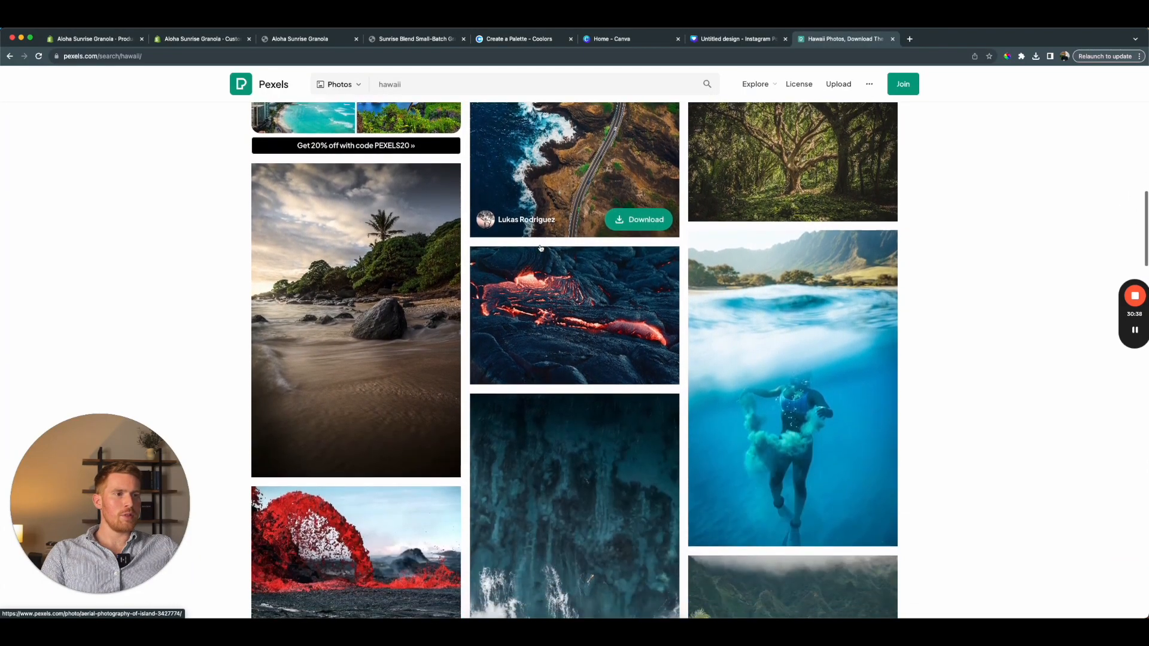
{"action": "scroll", "coordinate": [541, 247], "scroll_direction": "down", "scroll_amount": 11}
{"action": "scroll", "coordinate": [542, 240], "scroll_direction": "up", "scroll_amount": 20}
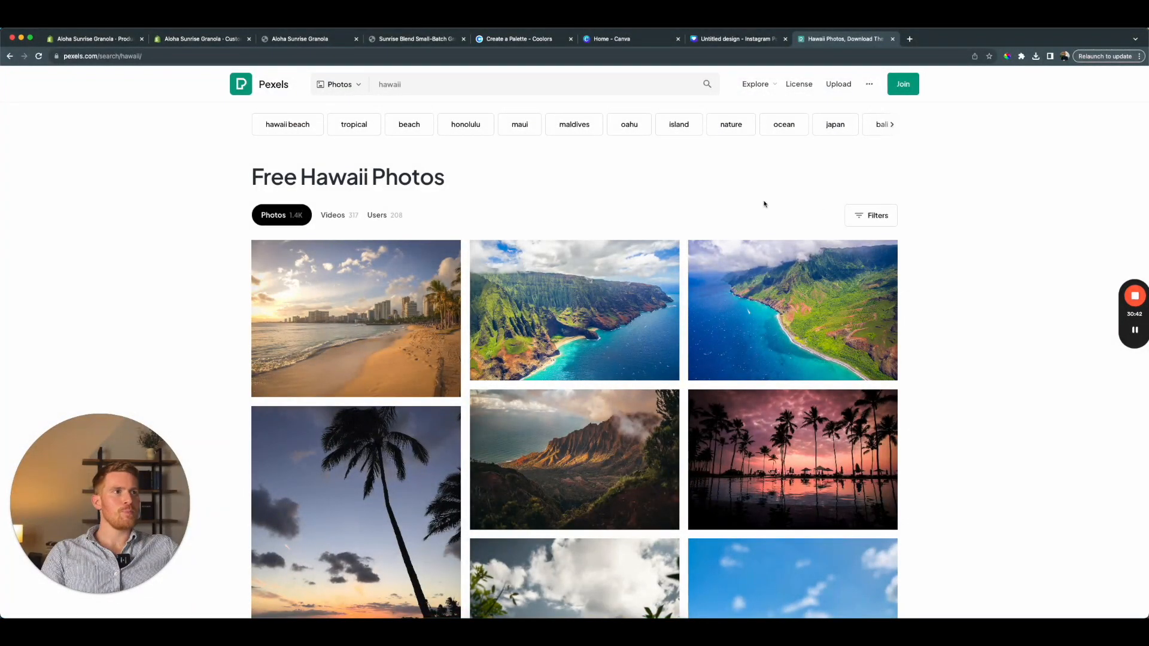
Filter the Hawaii photo results to horizontal orientation
{"action": "left_click", "coordinate": [878, 215]}
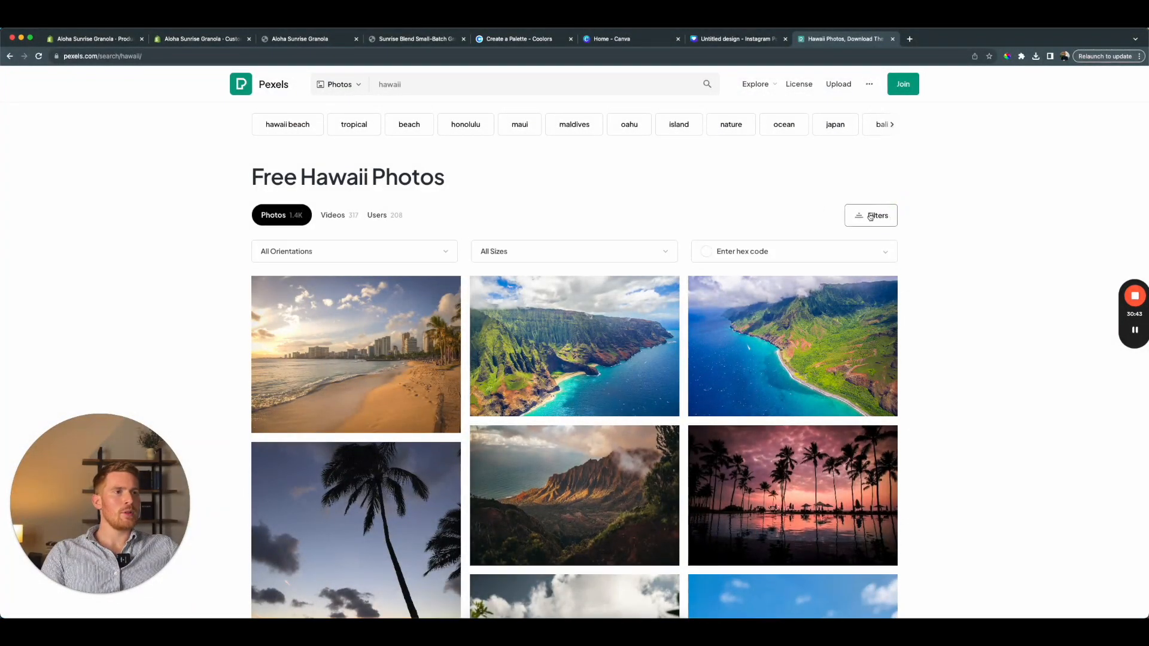
{"action": "left_click", "coordinate": [395, 259]}
{"action": "left_click", "coordinate": [340, 300]}
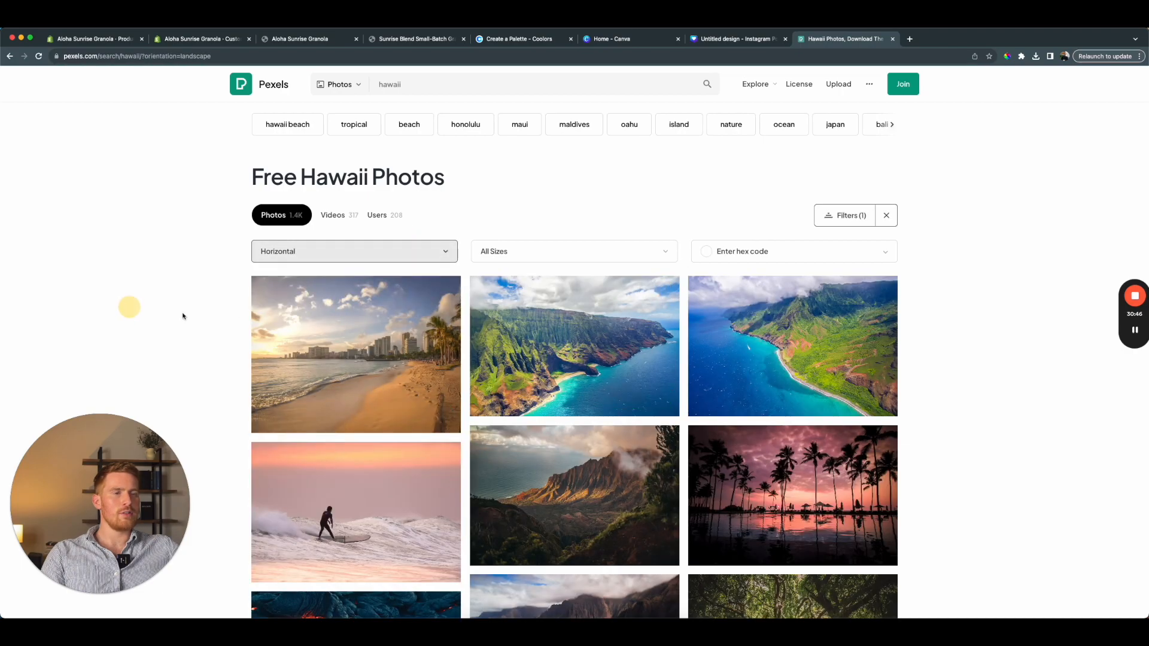
Examine the horizontal Hawaii photos for a beach, sea or sunset image that matches the brand's colors
{"action": "scroll", "coordinate": [270, 318], "scroll_direction": "down", "scroll_amount": 4}
{"action": "scroll", "coordinate": [270, 318], "scroll_direction": "up", "scroll_amount": 1}
{"action": "scroll", "coordinate": [269, 320], "scroll_direction": "down", "scroll_amount": 1}
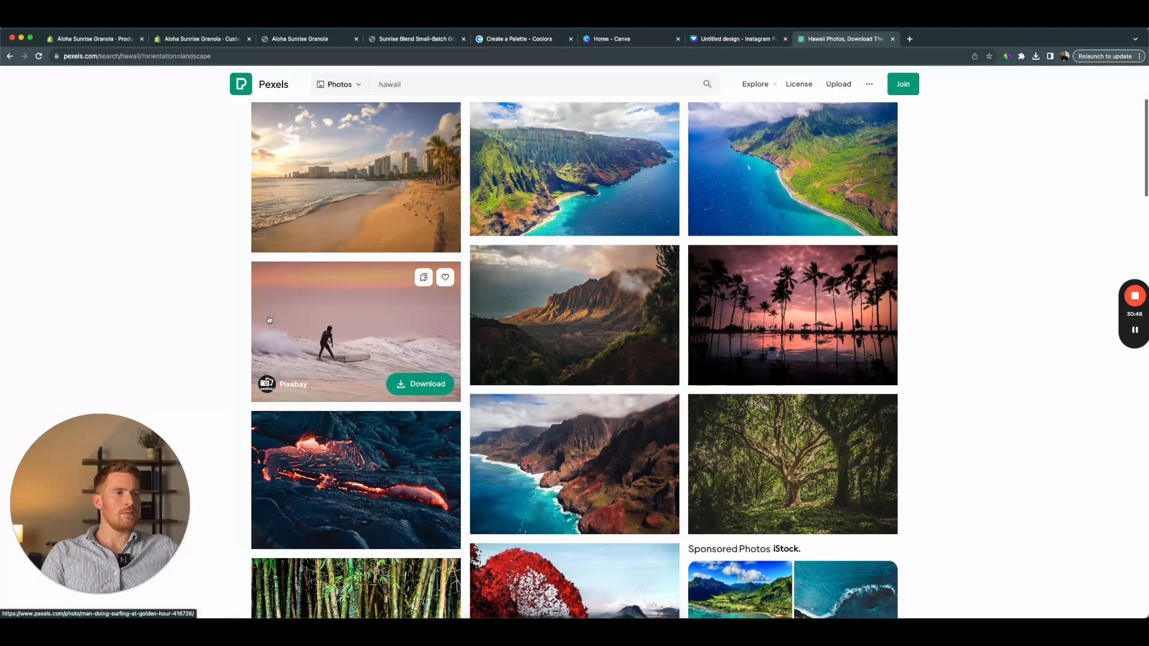
{"action": "scroll", "coordinate": [268, 320], "scroll_direction": "down", "scroll_amount": 3}
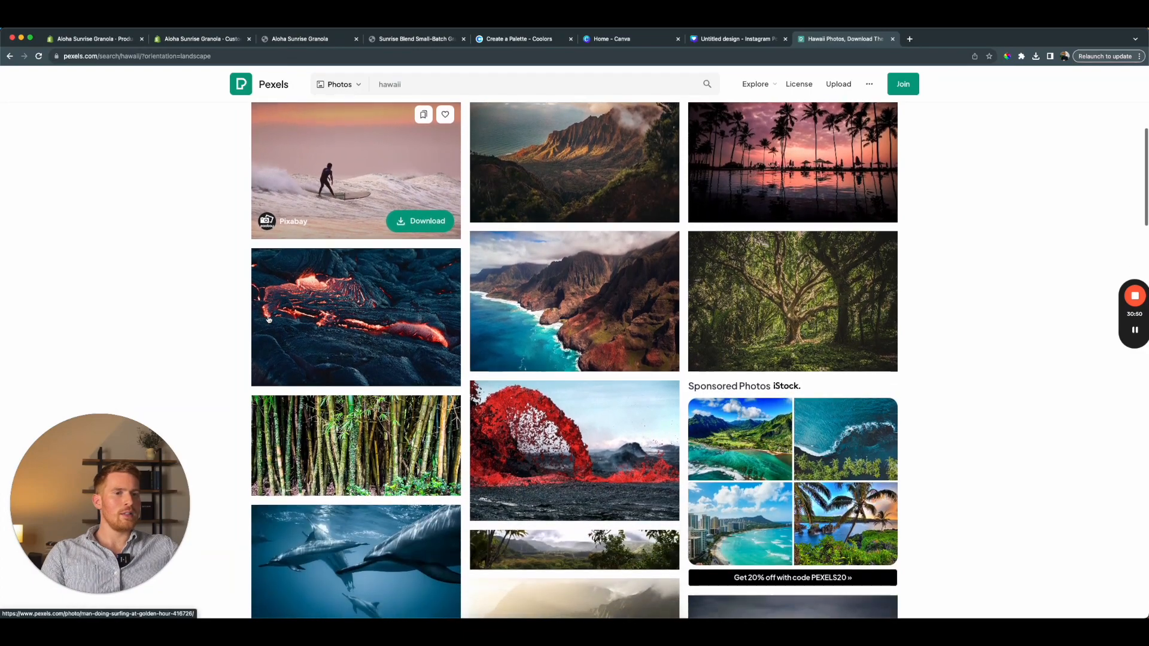
{"action": "scroll", "coordinate": [268, 321], "scroll_direction": "up", "scroll_amount": 3}
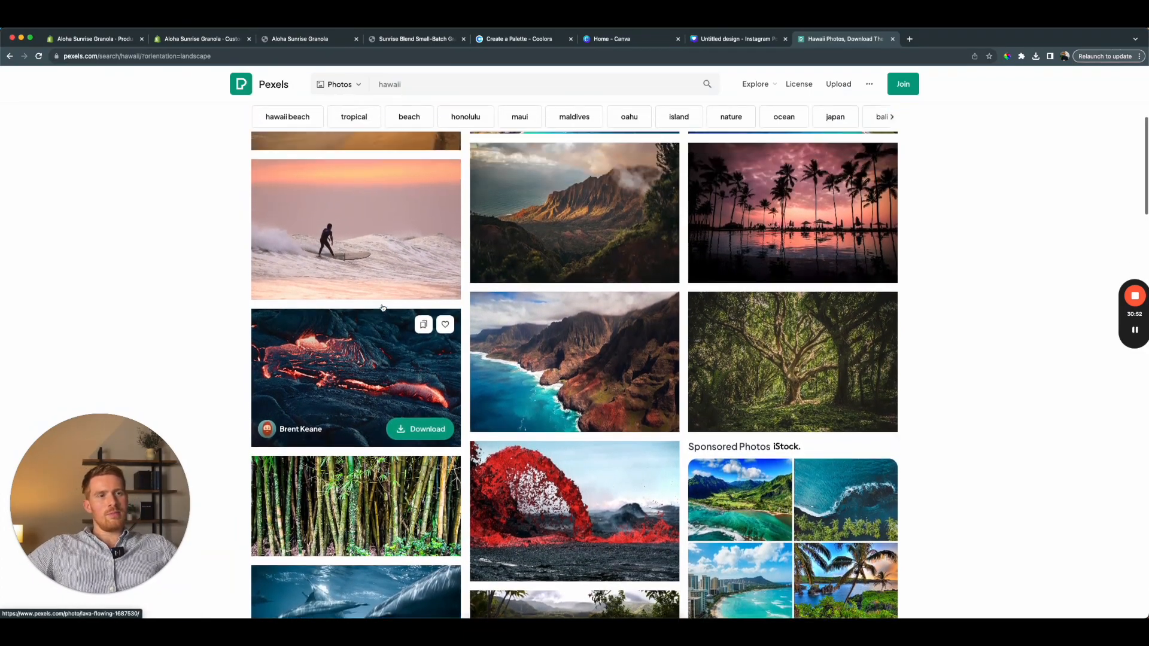
{"action": "scroll", "coordinate": [838, 269], "scroll_direction": "down", "scroll_amount": 3}
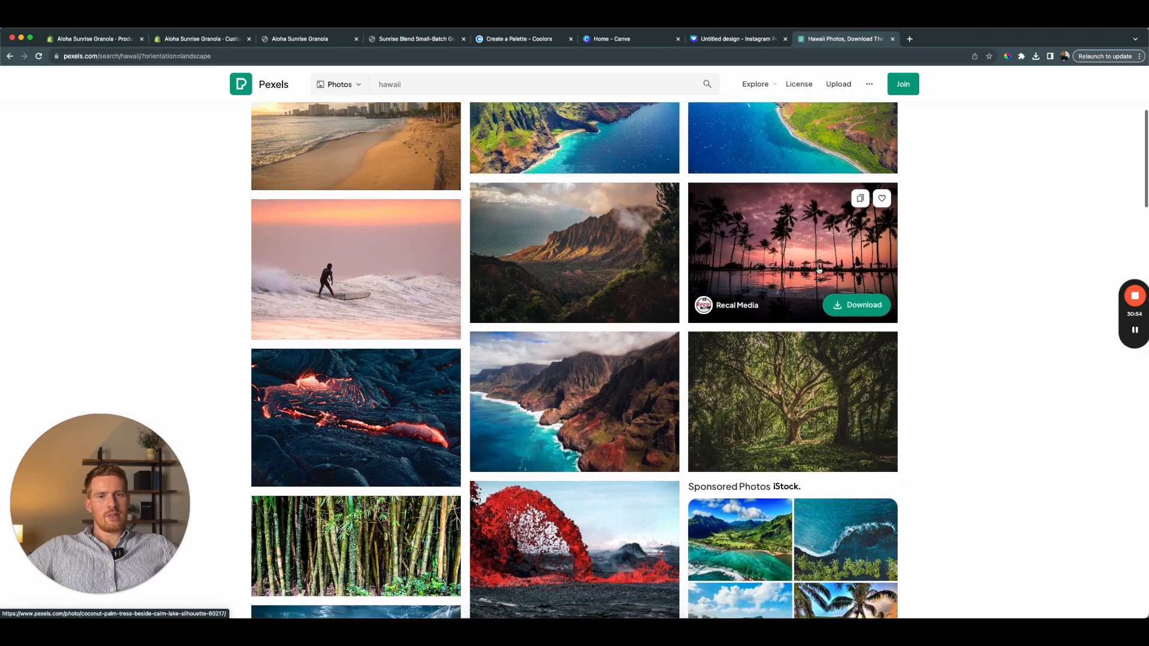
{"action": "scroll", "coordinate": [816, 272], "scroll_direction": "down", "scroll_amount": 6}
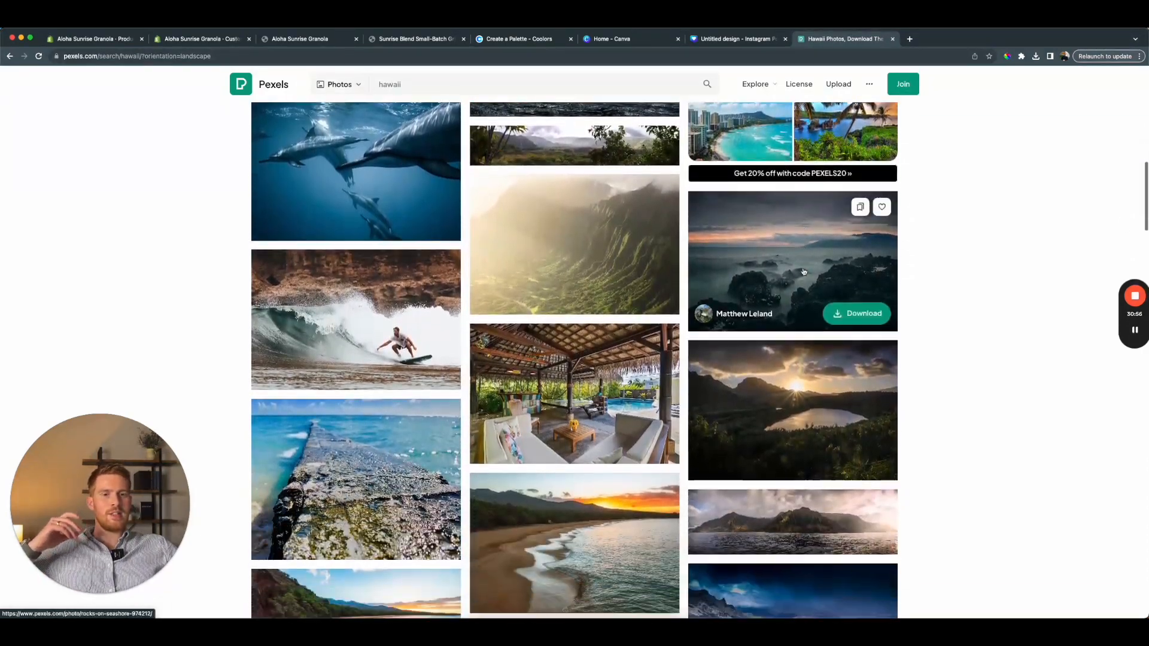
{"action": "scroll", "coordinate": [773, 284], "scroll_direction": "down", "scroll_amount": 6}
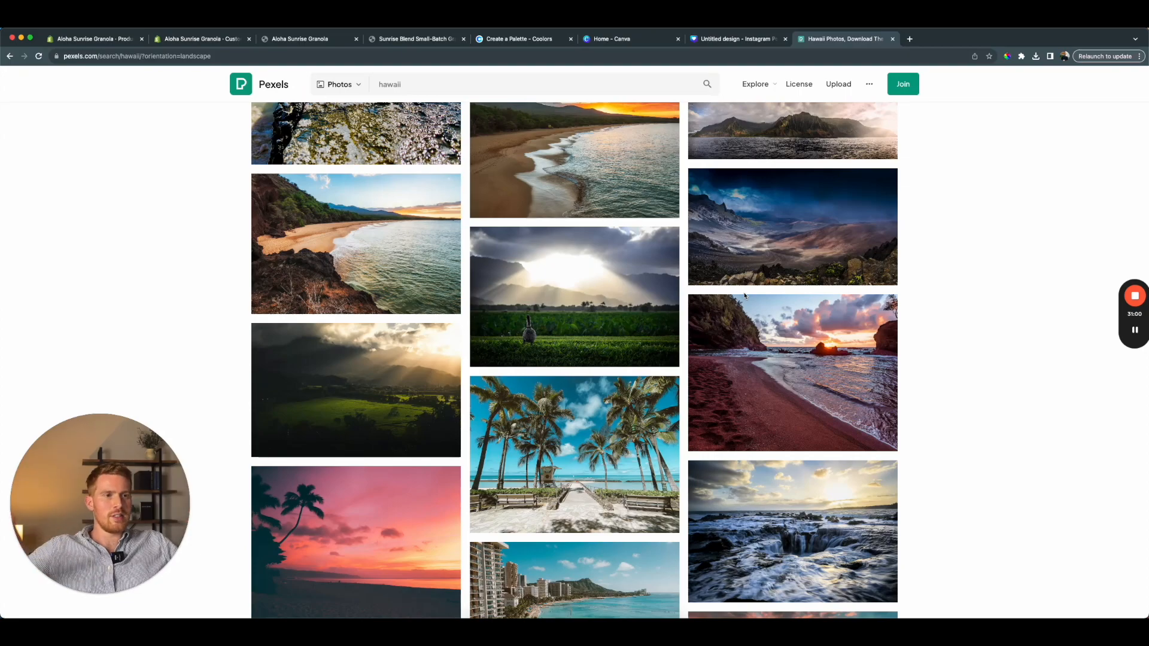
{"action": "scroll", "coordinate": [745, 295], "scroll_direction": "down", "scroll_amount": 8}
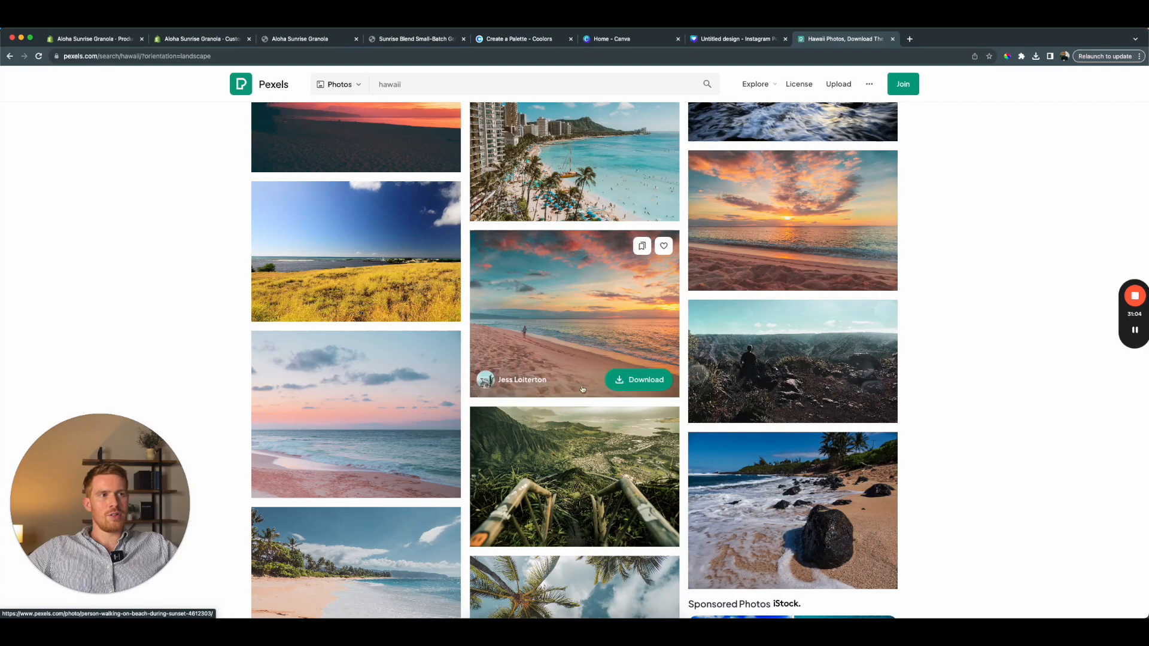
{"action": "scroll", "coordinate": [581, 393], "scroll_direction": "down", "scroll_amount": 2}
{"action": "scroll", "coordinate": [581, 394], "scroll_direction": "down", "scroll_amount": 3}
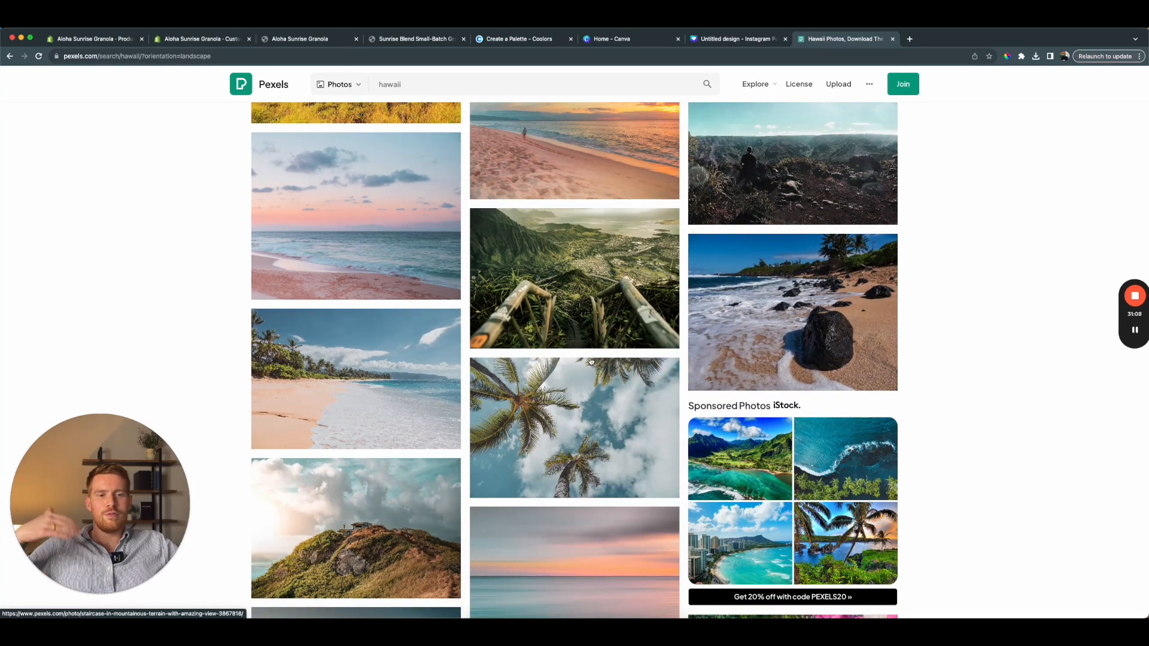
{"action": "scroll", "coordinate": [589, 360], "scroll_direction": "down", "scroll_amount": 4}
{"action": "scroll", "coordinate": [598, 374], "scroll_direction": "down", "scroll_amount": 1}
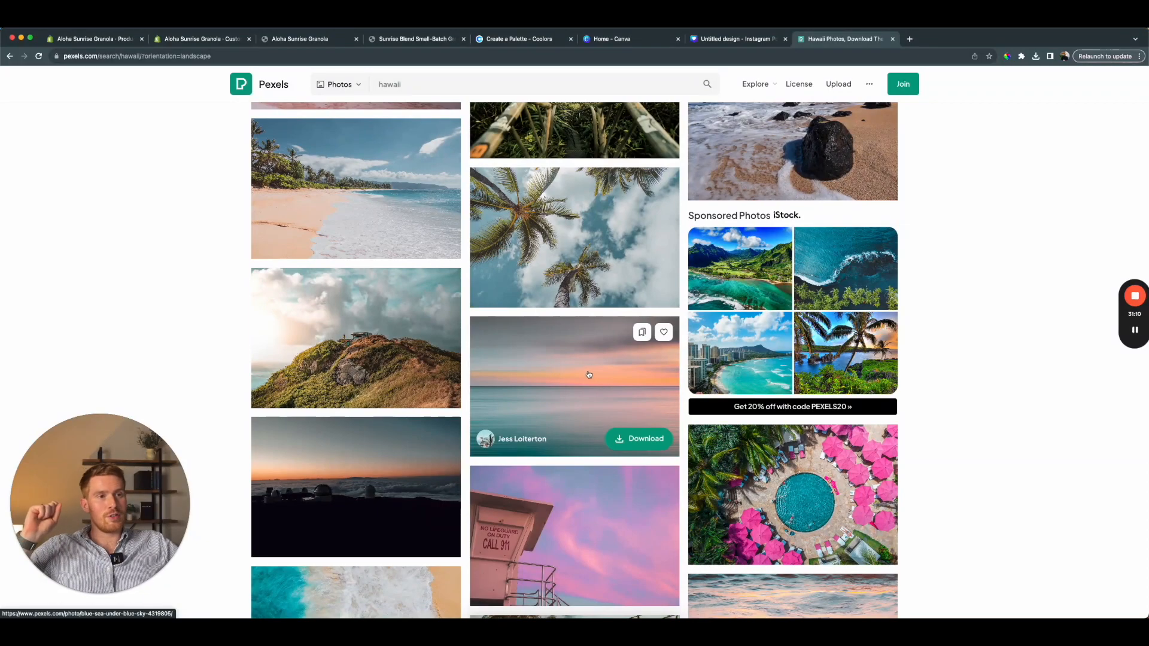
{"action": "scroll", "coordinate": [589, 376], "scroll_direction": "down", "scroll_amount": 5}
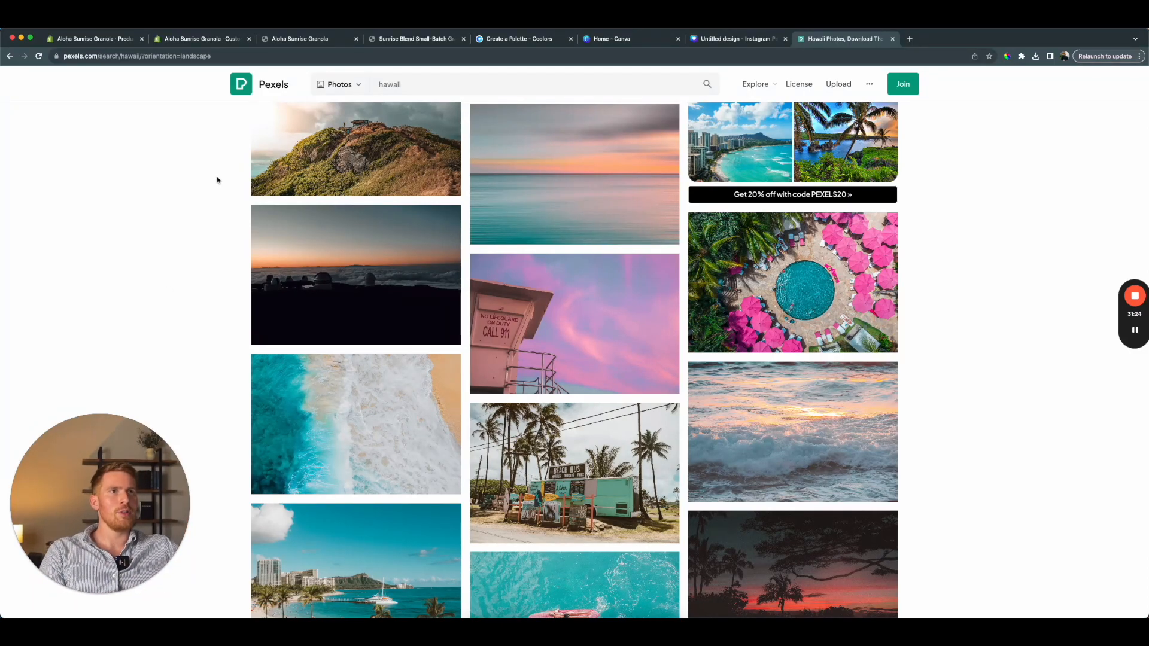
Leave the Hawaii photo results and switch to Canva's home page to look for a suitable new-design format
{"action": "scroll", "coordinate": [186, 213], "scroll_direction": "up", "scroll_amount": 7}
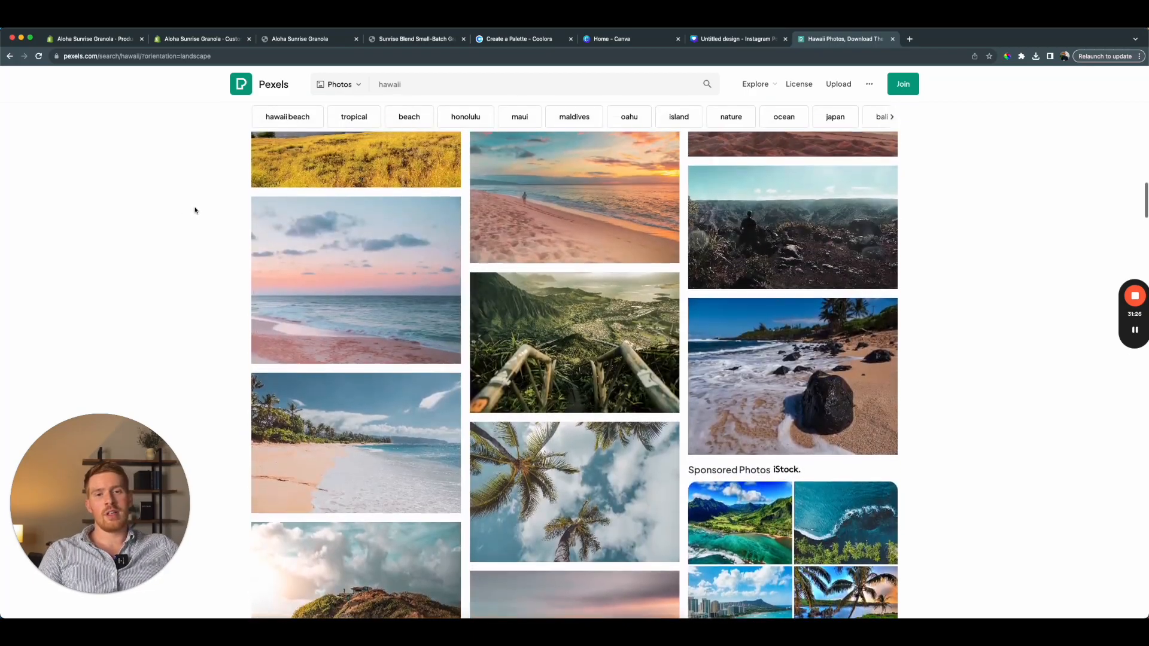
{"action": "scroll", "coordinate": [194, 210], "scroll_direction": "up", "scroll_amount": 10}
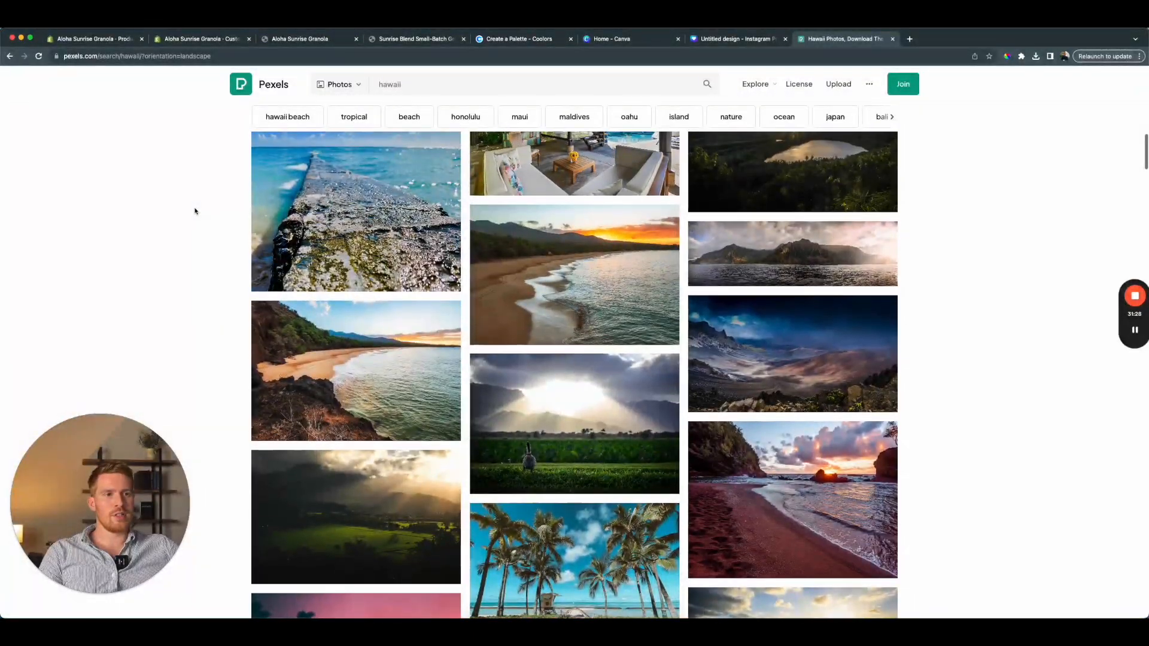
{"action": "scroll", "coordinate": [194, 211], "scroll_direction": "up", "scroll_amount": 10}
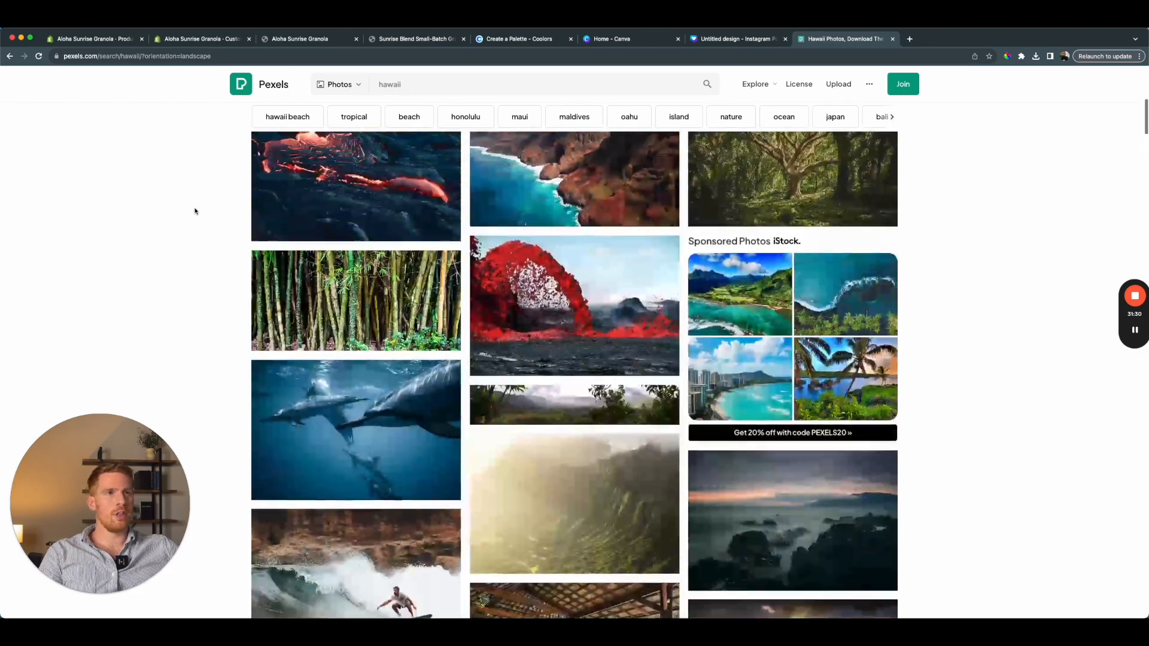
{"action": "left_click", "coordinate": [613, 42]}
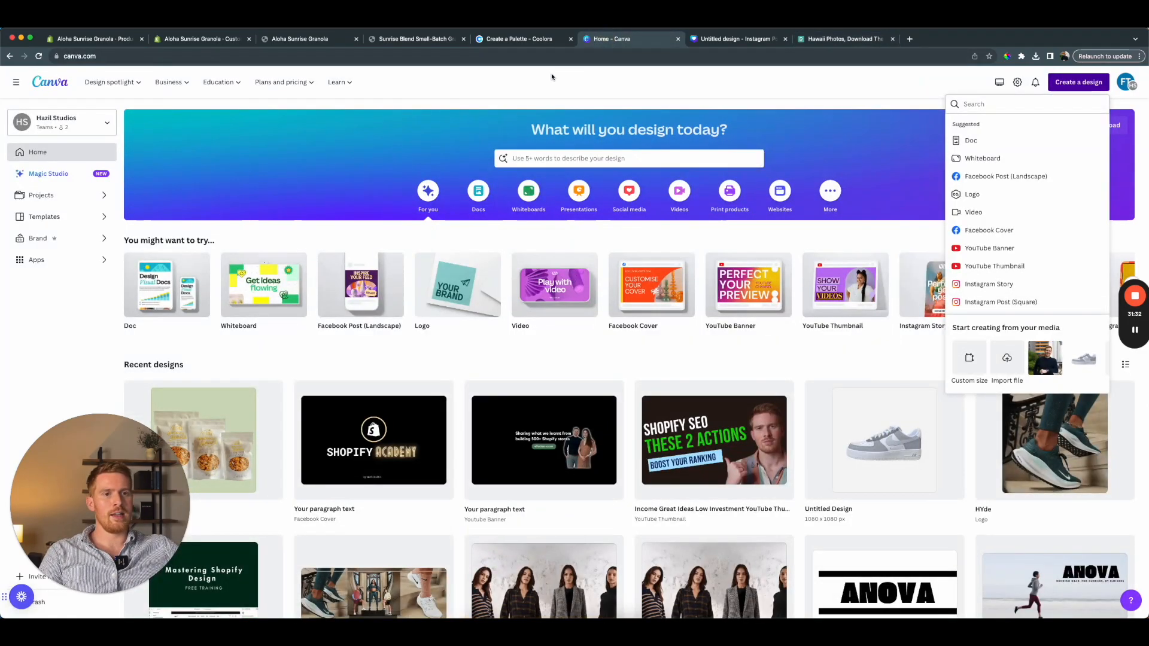
{"action": "left_click", "coordinate": [728, 41]}
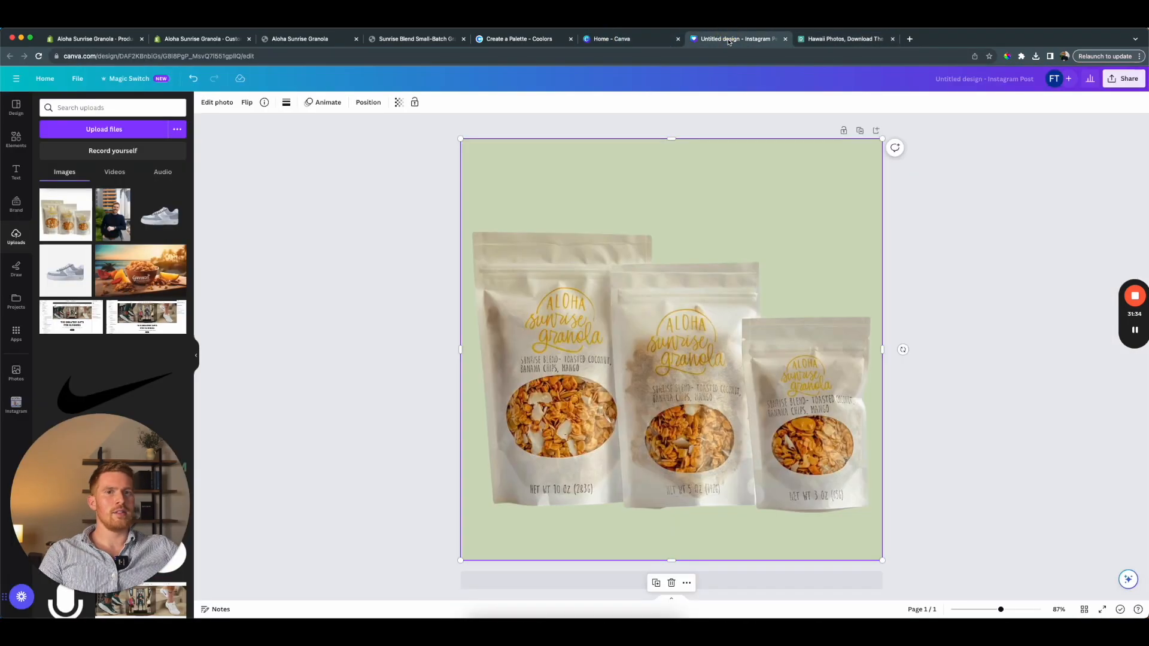
{"action": "left_click", "coordinate": [641, 41]}
{"action": "scroll", "coordinate": [584, 320], "scroll_direction": "down", "scroll_amount": 3}
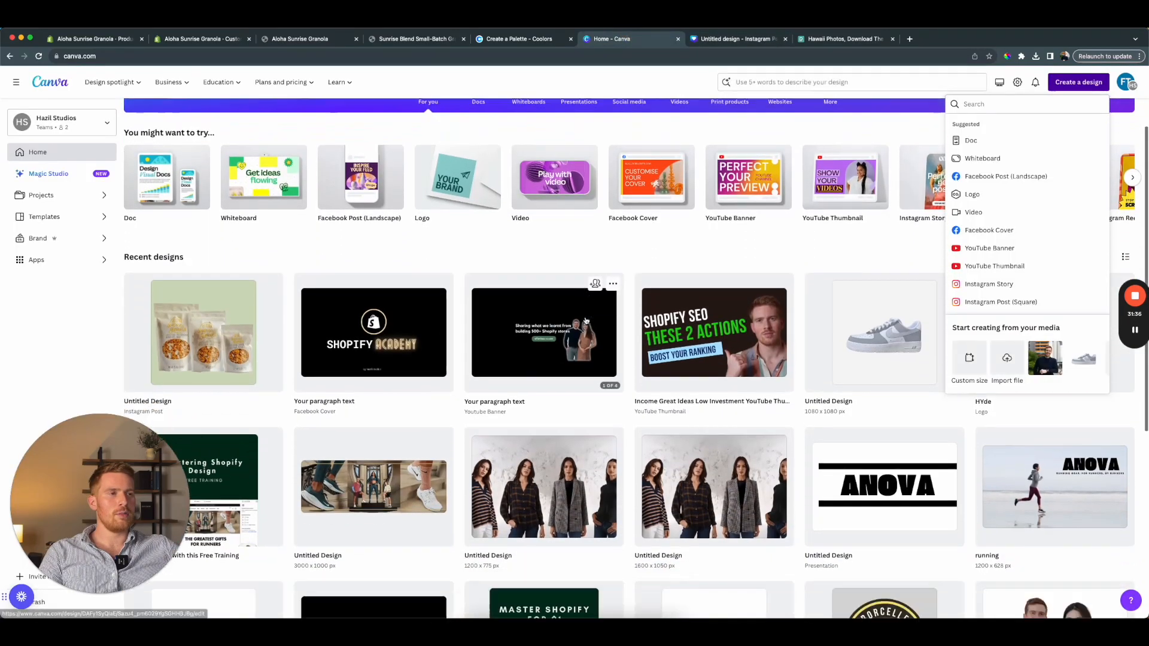
{"action": "scroll", "coordinate": [583, 319], "scroll_direction": "up", "scroll_amount": 4}
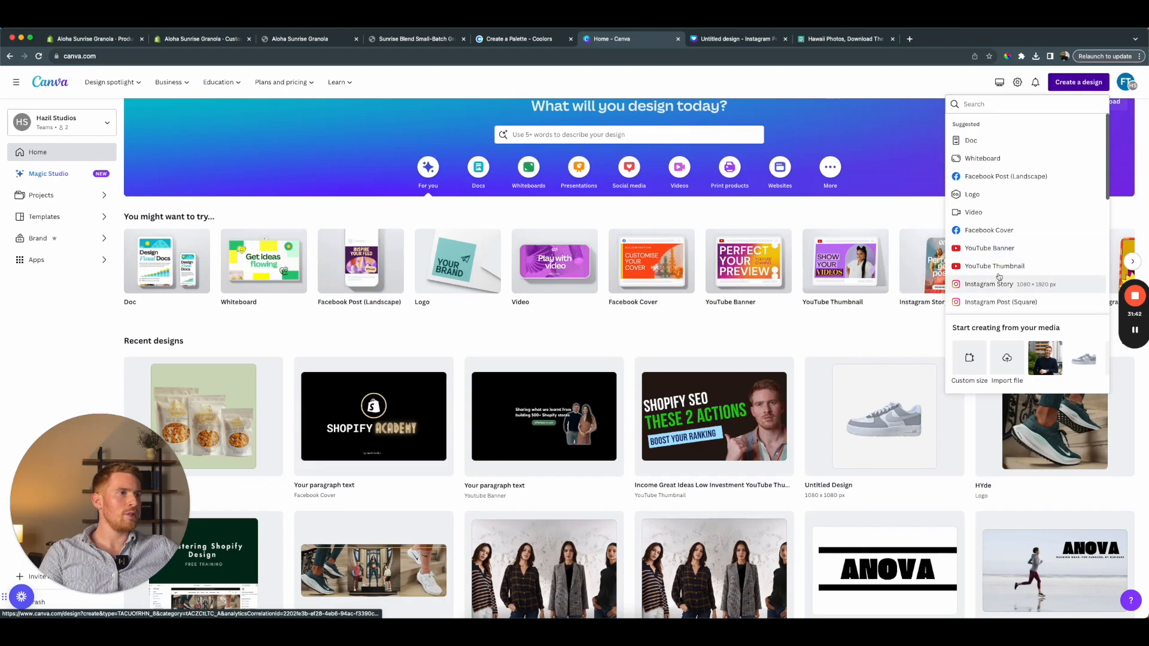
Search the new-design types for "banner" and clear the search
{"action": "left_click", "coordinate": [1000, 104]}
{"action": "type", "text": "banner"}
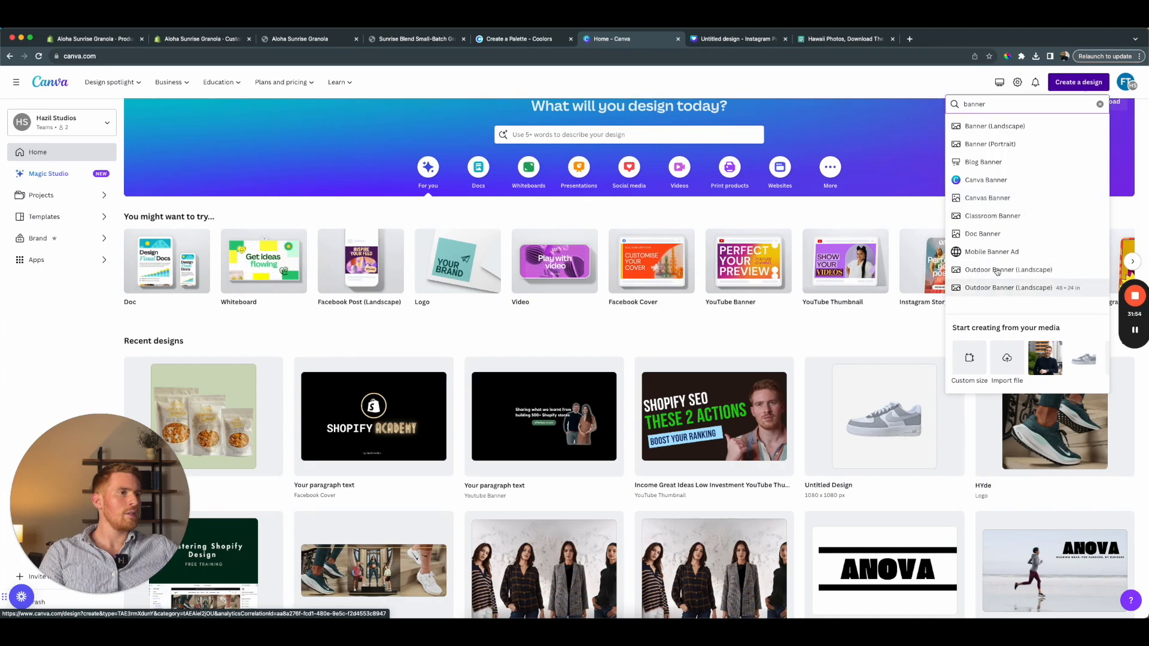
{"action": "scroll", "coordinate": [999, 271], "scroll_direction": "down", "scroll_amount": 1}
{"action": "scroll", "coordinate": [999, 269], "scroll_direction": "up", "scroll_amount": 1}
{"action": "key", "text": "BackSpace"}
{"action": "key", "text": "BackSpace"}
{"action": "key", "text": "BackSpace"}
{"action": "key", "text": "BackSpace"}
{"action": "key", "text": "BackSpace"}
{"action": "key", "text": "BackSpace"}
{"action": "type", "text": "1"}
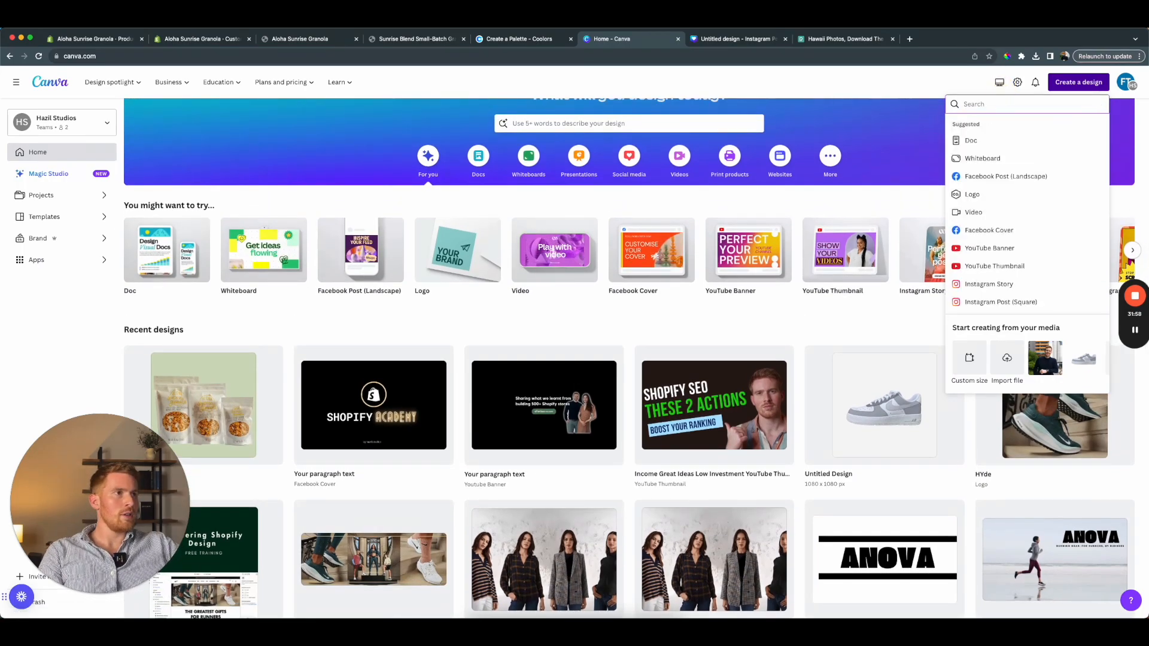
Create a blank 1200 × 775 px design from the recent custom sizes
{"action": "left_click", "coordinate": [1017, 194]}
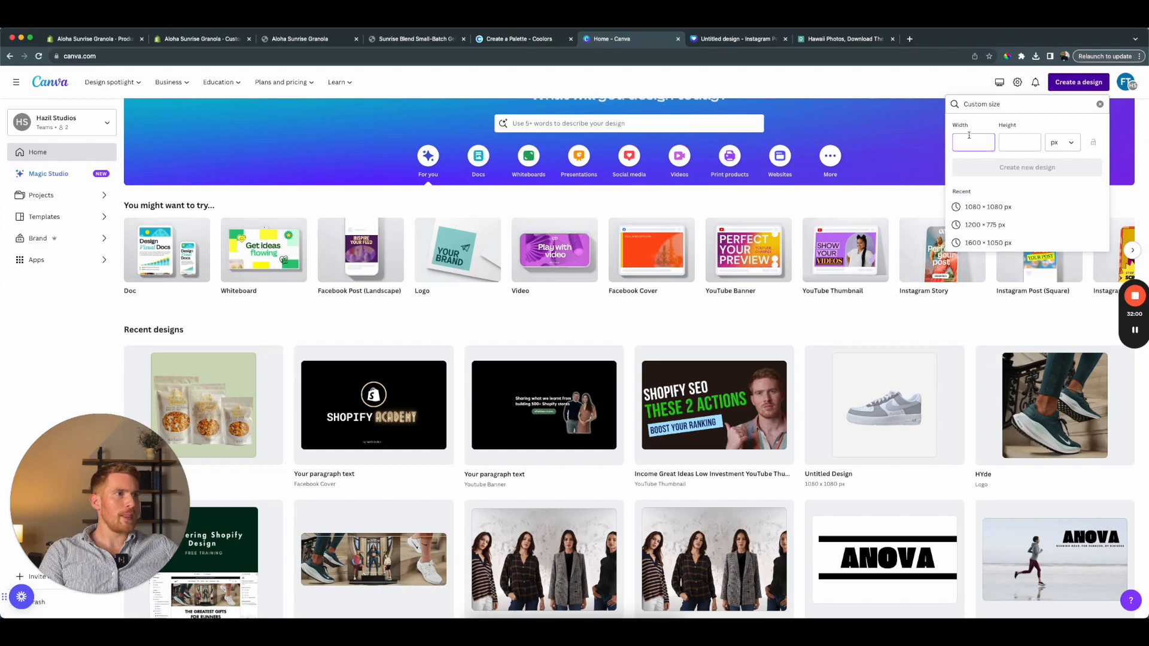
{"action": "left_click", "coordinate": [988, 226]}
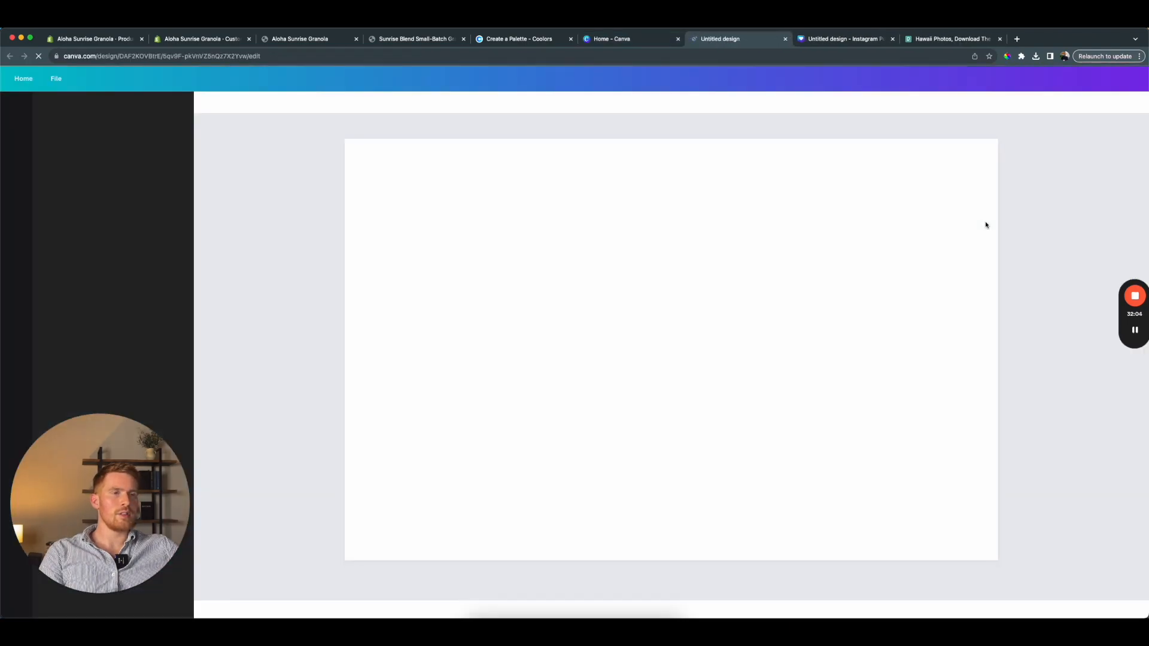
{"action": "left_click", "coordinate": [543, 280]}
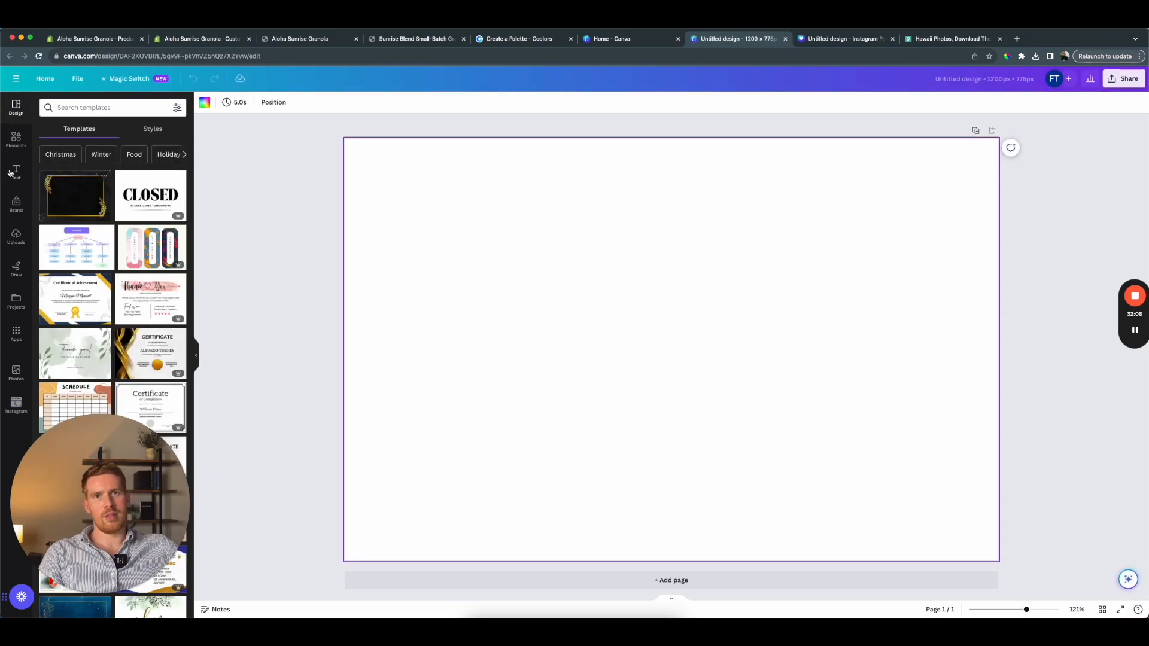
Place the uploaded beach granola bowl image in the page's upper-left corner and scale it to the full page width
{"action": "left_click", "coordinate": [17, 237]}
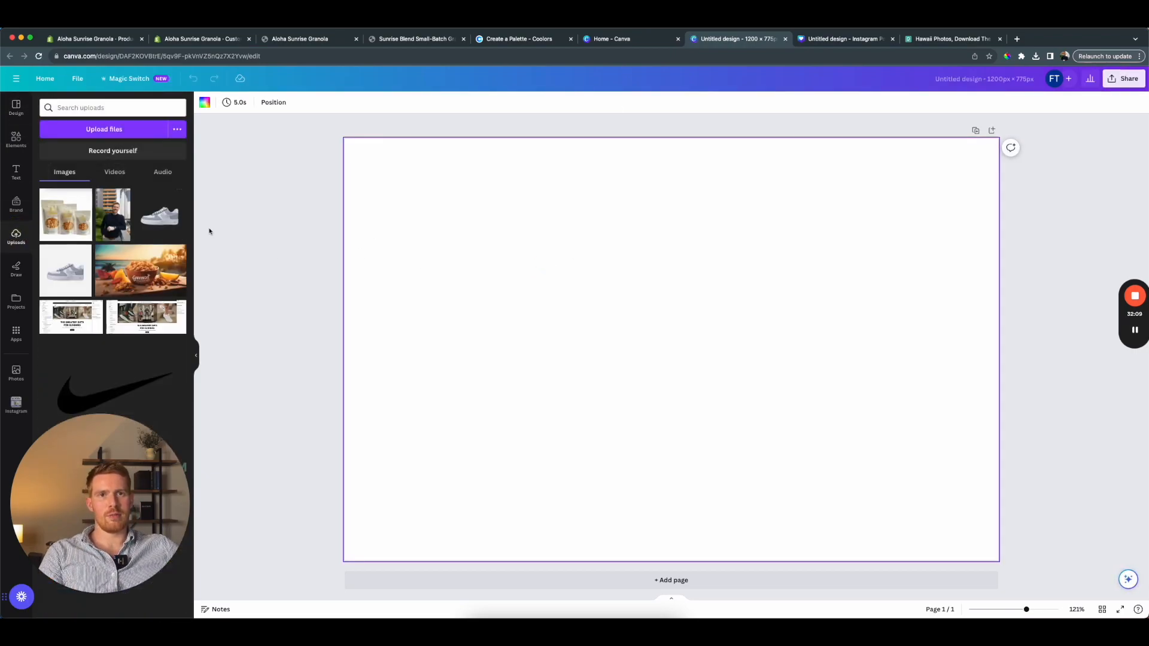
{"action": "left_click", "coordinate": [121, 265]}
{"action": "left_click_drag", "start_coordinate": [534, 328], "coordinate": [438, 249]}
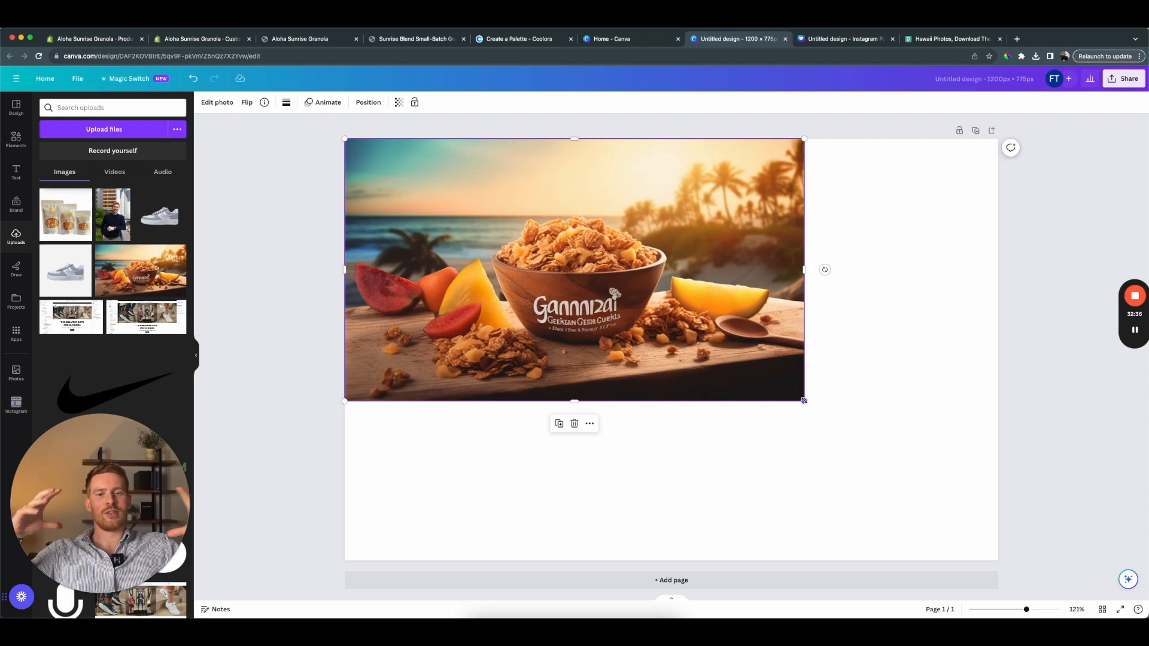
{"action": "left_click_drag", "start_coordinate": [804, 400], "coordinate": [997, 512]}
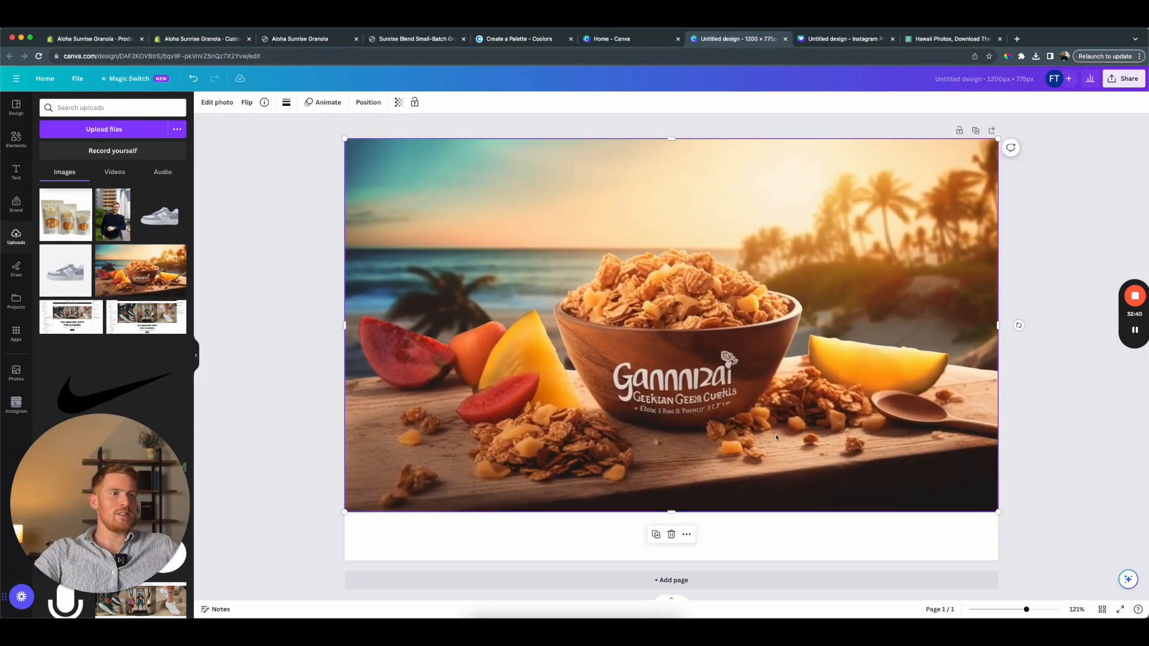
{"action": "left_click_drag", "start_coordinate": [781, 431], "coordinate": [793, 395]}
{"action": "left_click", "coordinate": [286, 192]}
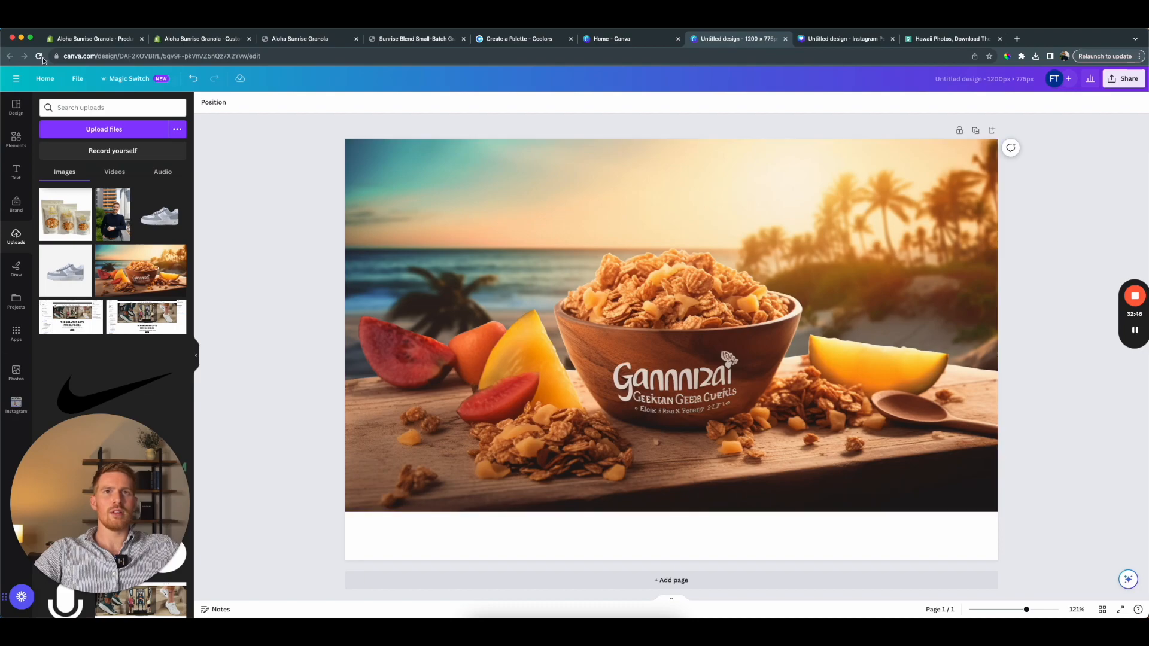
Close this design and create a blank 1600 × 1050 px one from the recent custom sizes
{"action": "key", "text": "super+w"}
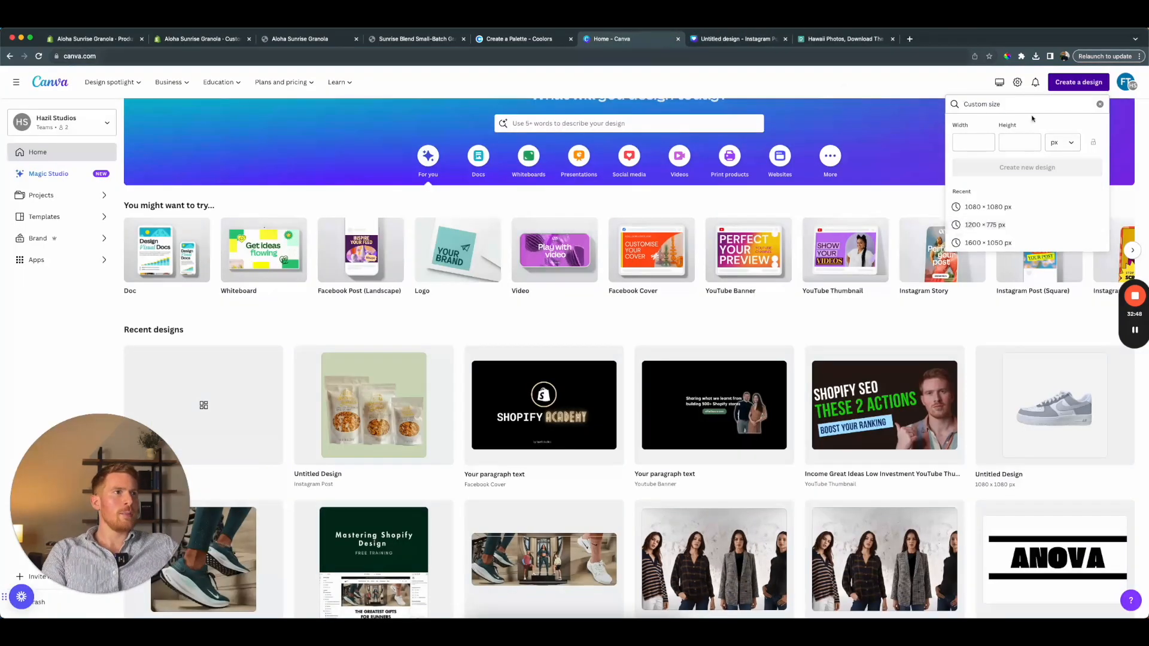
{"action": "left_click", "coordinate": [1010, 246]}
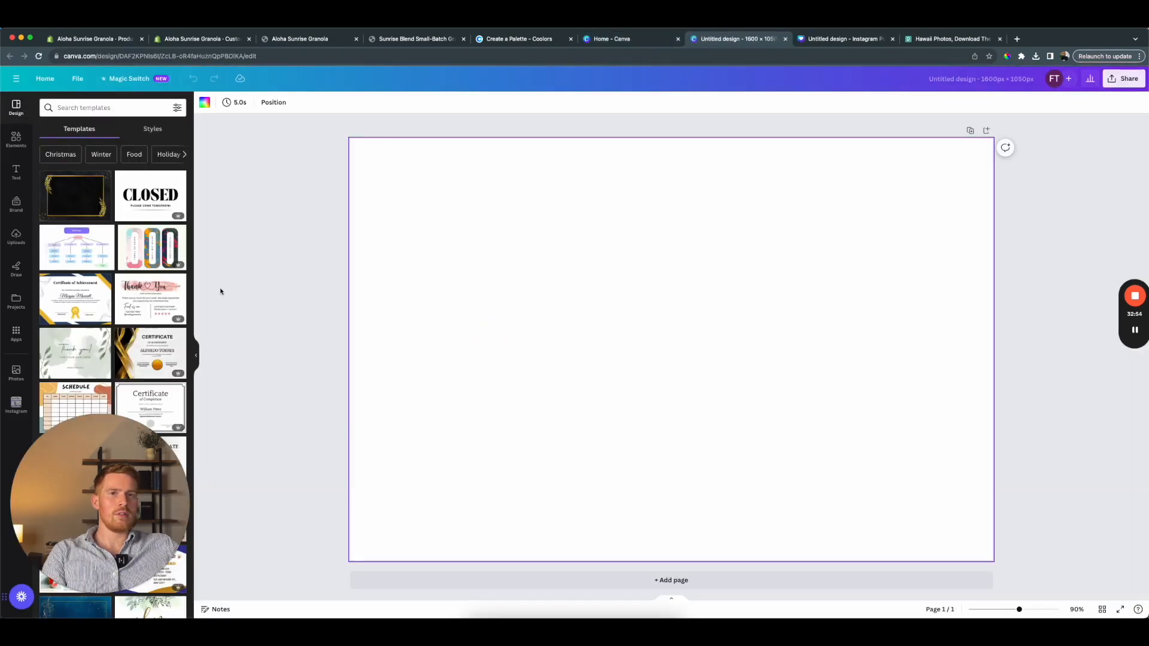
{"action": "key", "text": "super+Tab"}
{"action": "left_click_drag", "start_coordinate": [342, 291], "coordinate": [526, 209]}
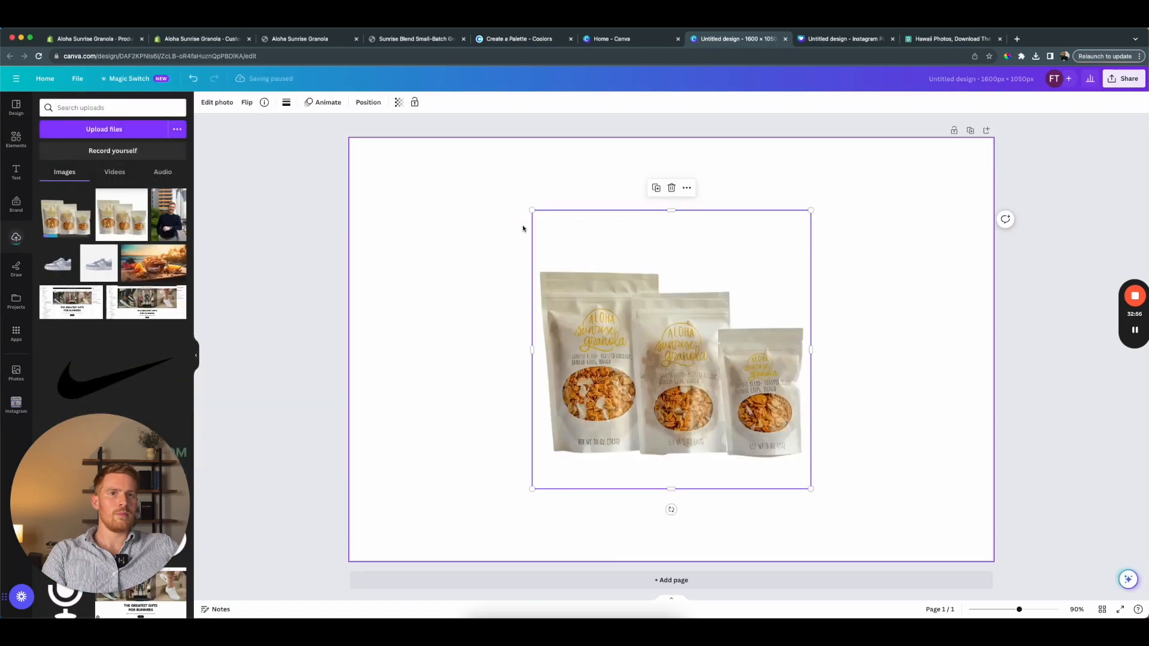
{"action": "key", "text": "Delete"}
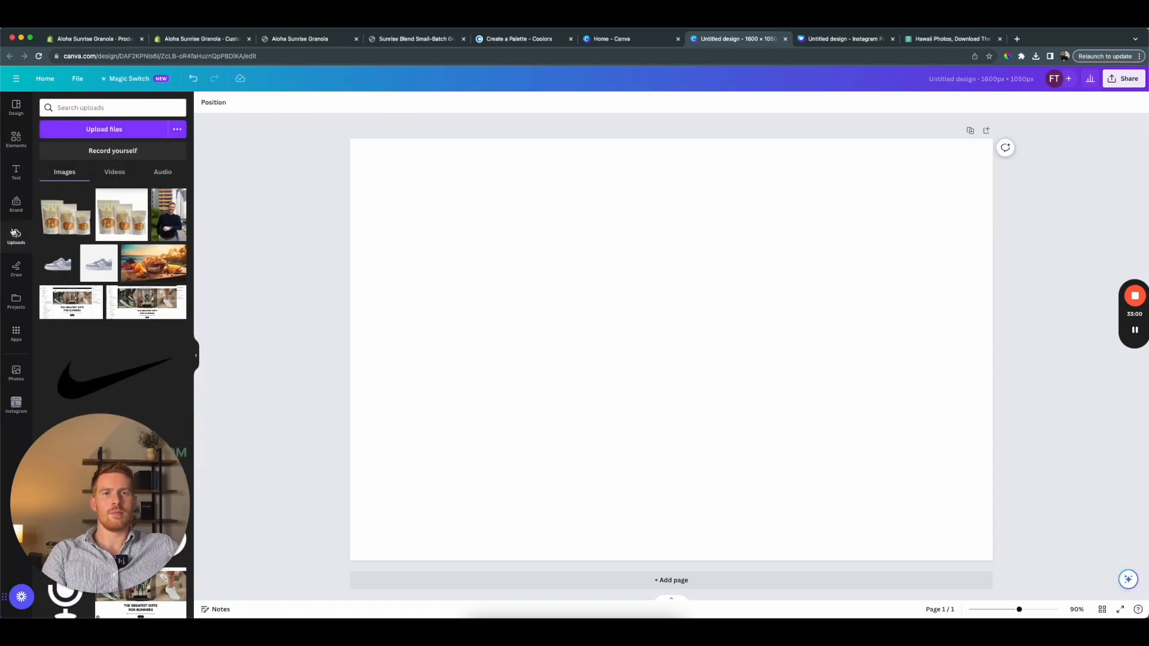
Place the uploaded beach granola bowl image on the page and enlarge it to cover the whole page
{"action": "left_click", "coordinate": [171, 261]}
{"action": "left_click_drag", "start_coordinate": [526, 315], "coordinate": [429, 234]}
{"action": "left_click_drag", "start_coordinate": [803, 397], "coordinate": [992, 506]}
{"action": "left_click_drag", "start_coordinate": [676, 505], "coordinate": [672, 557]}
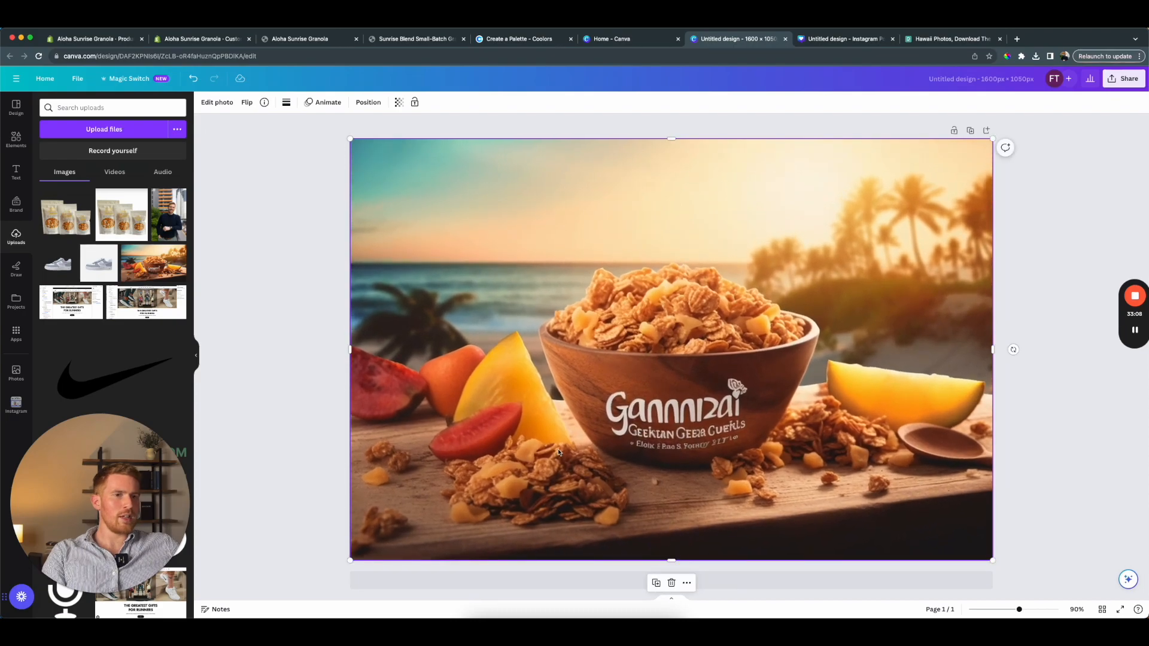
{"action": "left_click", "coordinate": [275, 323]}
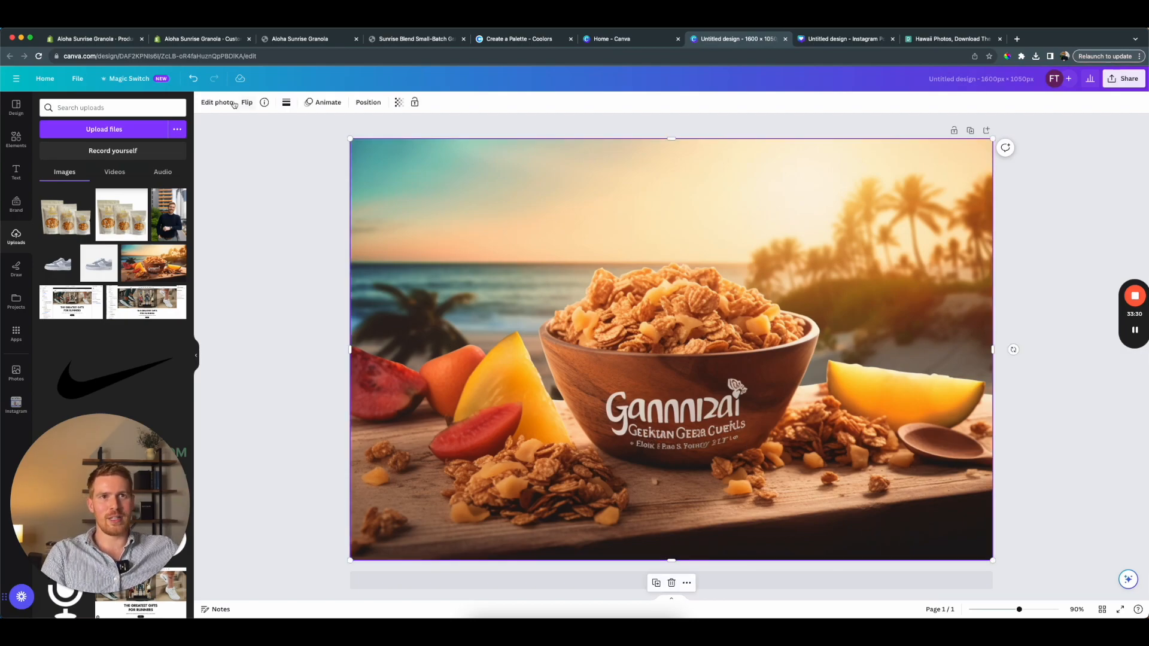
Remove all the lettering from the front of the wooden bowl with Magic Eraser
{"action": "left_click", "coordinate": [218, 102]}
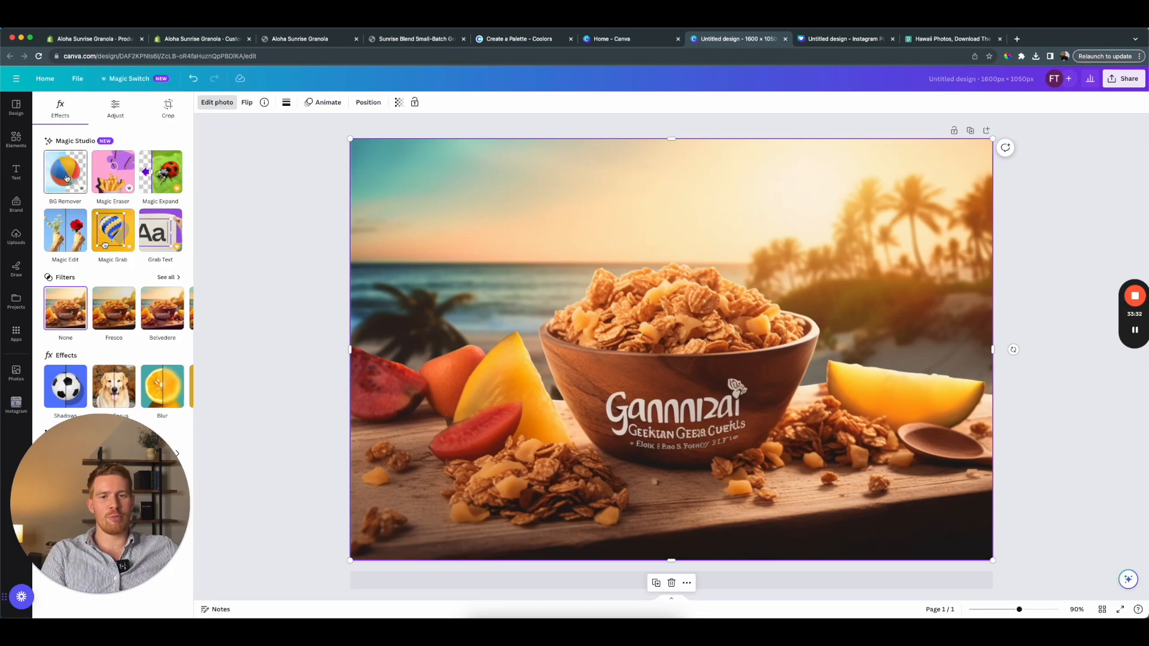
{"action": "left_click", "coordinate": [108, 178]}
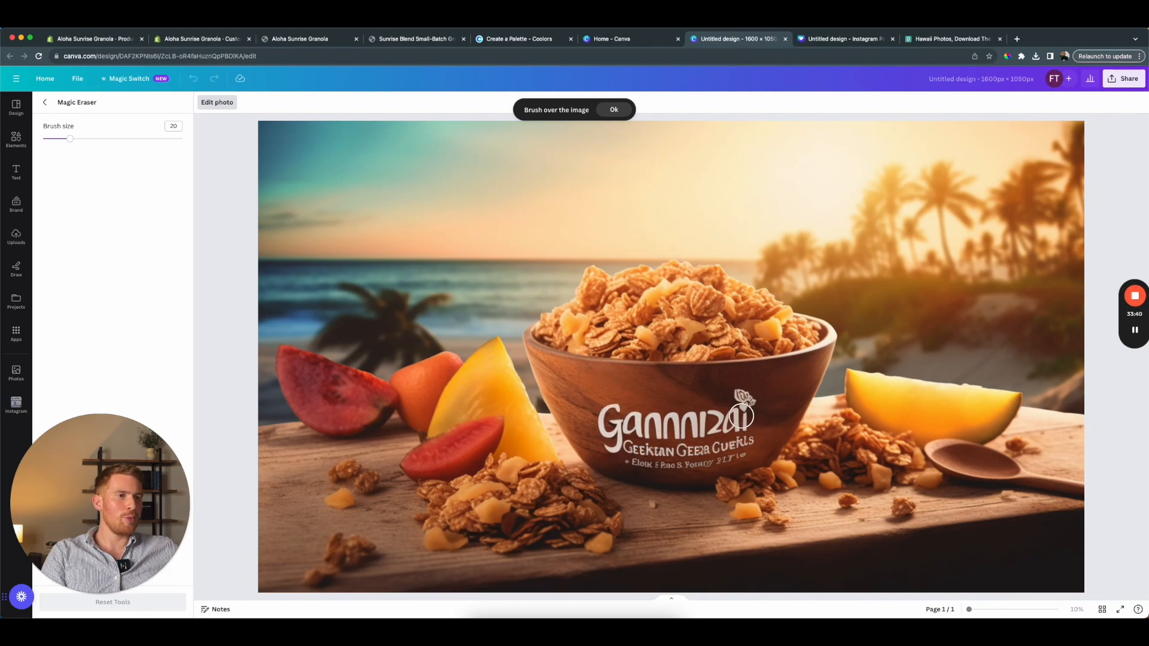
{"action": "mouse_move", "coordinate": [740, 392]}
{"action": "left_mouse_down"}
{"action": "mouse_move", "coordinate": [751, 403]}
{"action": "mouse_move", "coordinate": [733, 421]}
{"action": "mouse_move", "coordinate": [608, 437]}
{"action": "mouse_move", "coordinate": [615, 403]}
{"action": "left_mouse_up"}
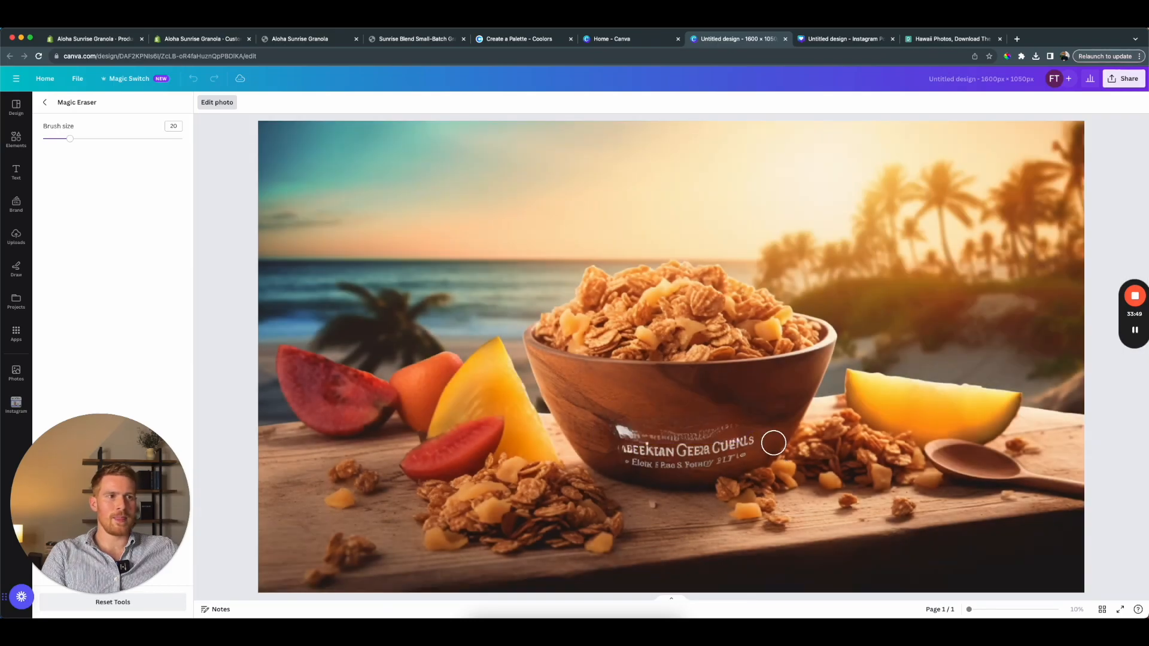
{"action": "mouse_move", "coordinate": [746, 444]}
{"action": "left_mouse_down"}
{"action": "mouse_move", "coordinate": [630, 456]}
{"action": "mouse_move", "coordinate": [613, 424]}
{"action": "mouse_move", "coordinate": [730, 432]}
{"action": "mouse_move", "coordinate": [738, 448]}
{"action": "mouse_move", "coordinate": [673, 455]}
{"action": "left_mouse_up"}
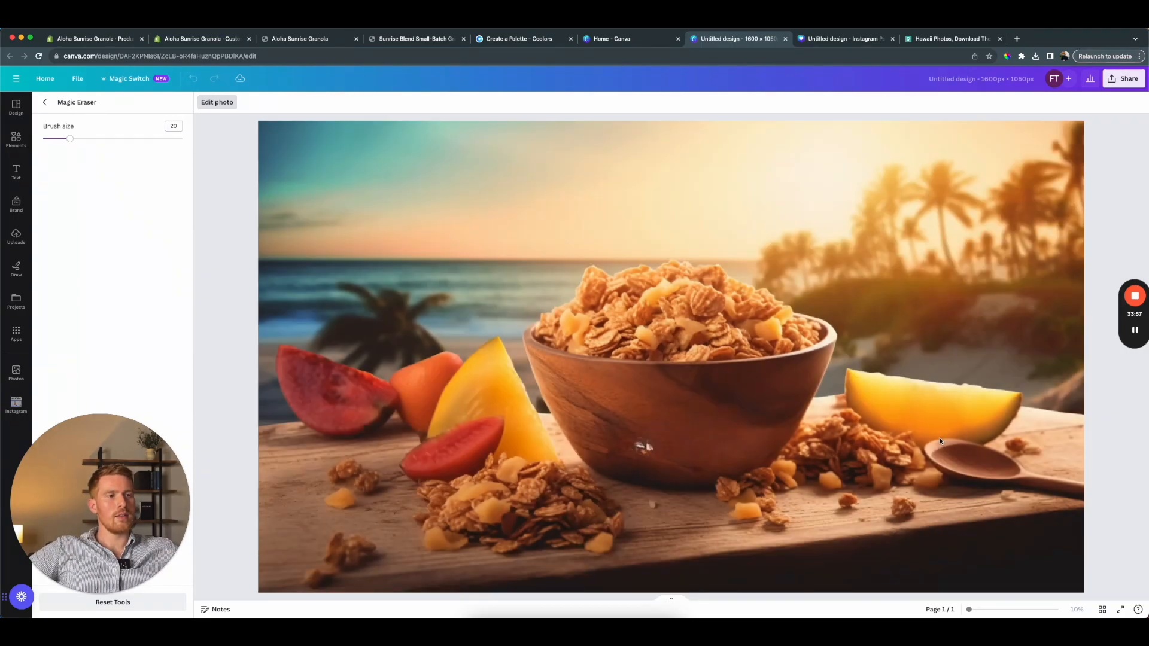
{"action": "left_click_drag", "start_coordinate": [661, 450], "coordinate": [616, 448]}
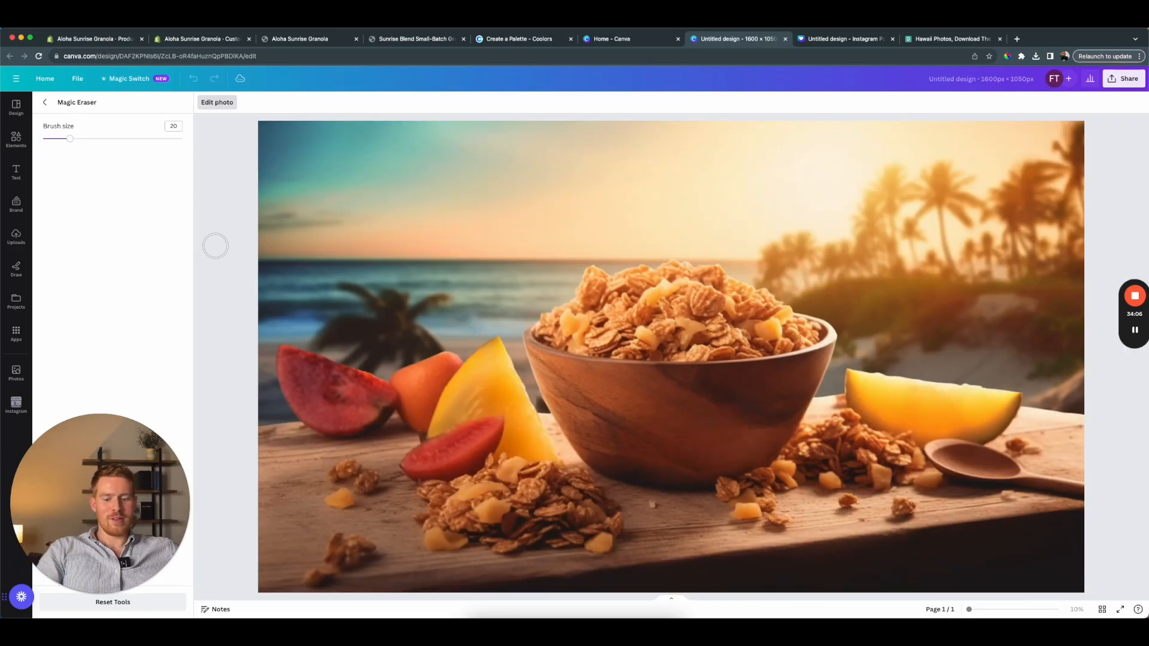
{"action": "left_click", "coordinate": [258, 206]}
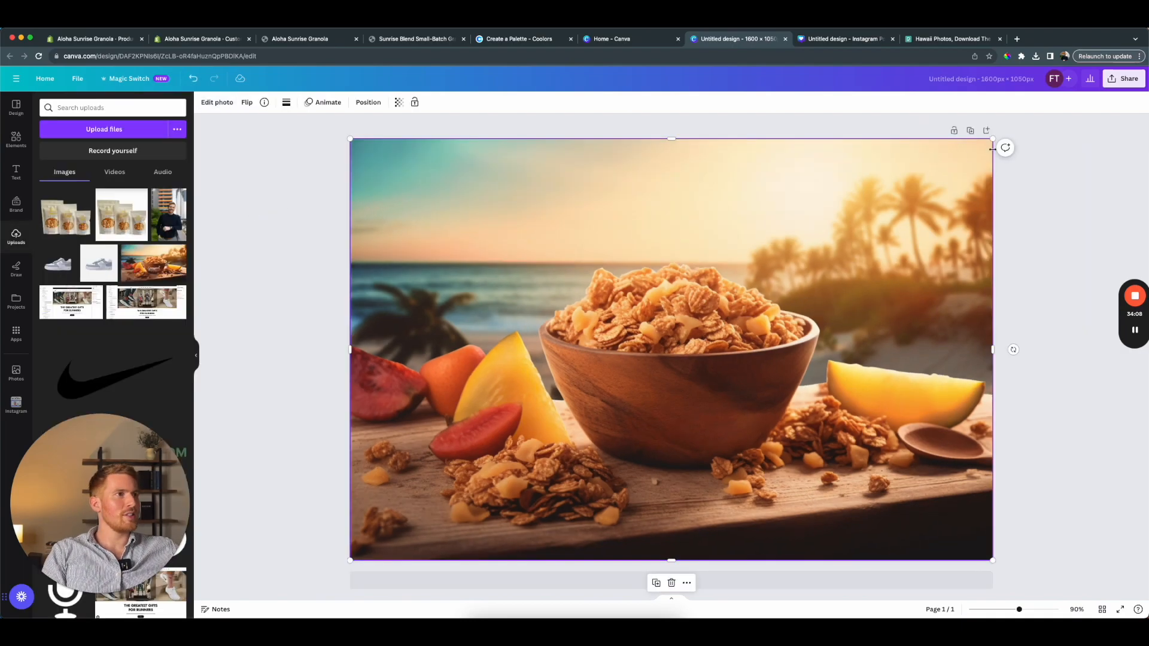
Download the finished banner design as a JPG at 1600 × 1050 px with quality 80
{"action": "left_click", "coordinate": [1124, 78]}
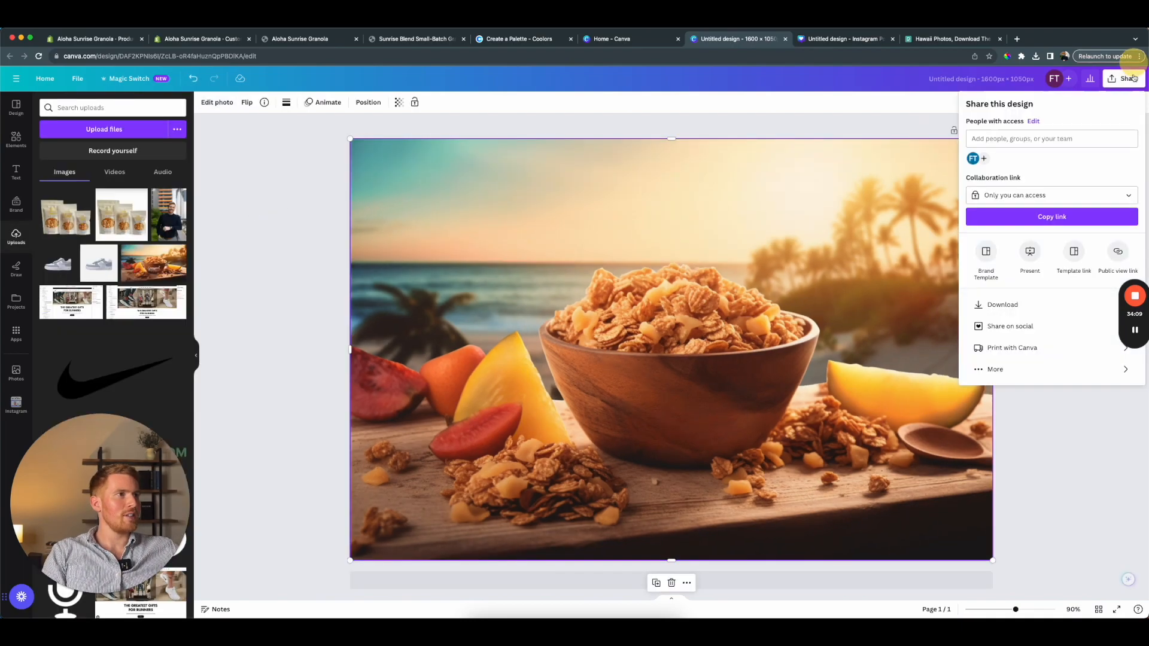
{"action": "left_click", "coordinate": [1008, 304]}
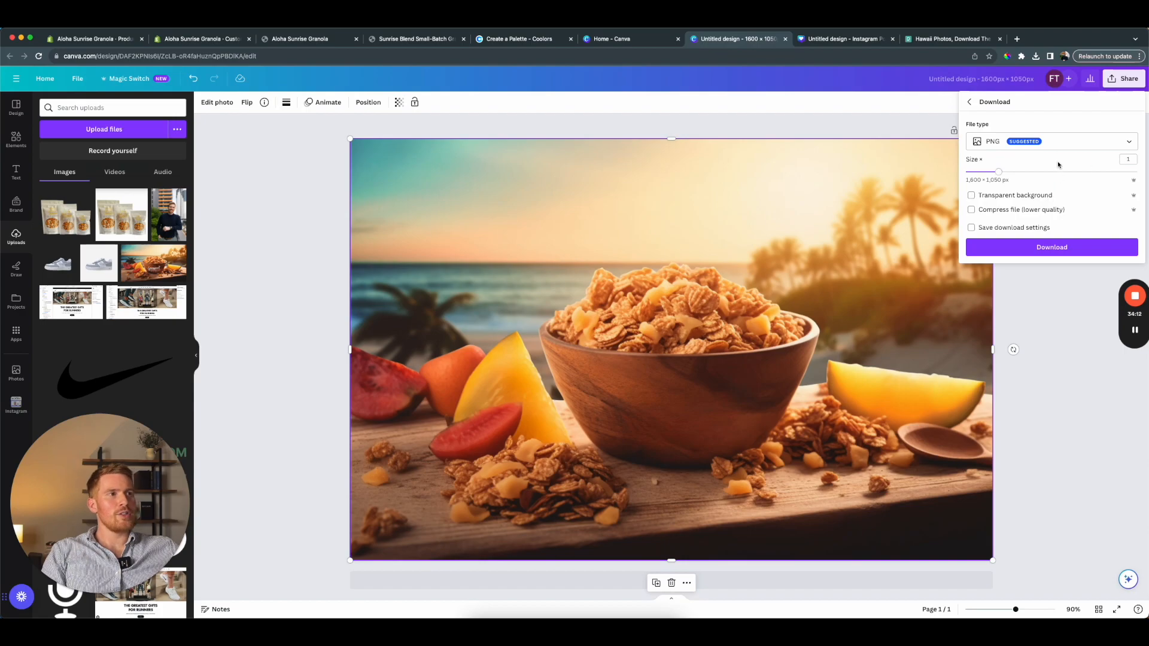
{"action": "left_click", "coordinate": [1057, 141]}
{"action": "left_click", "coordinate": [1017, 172]}
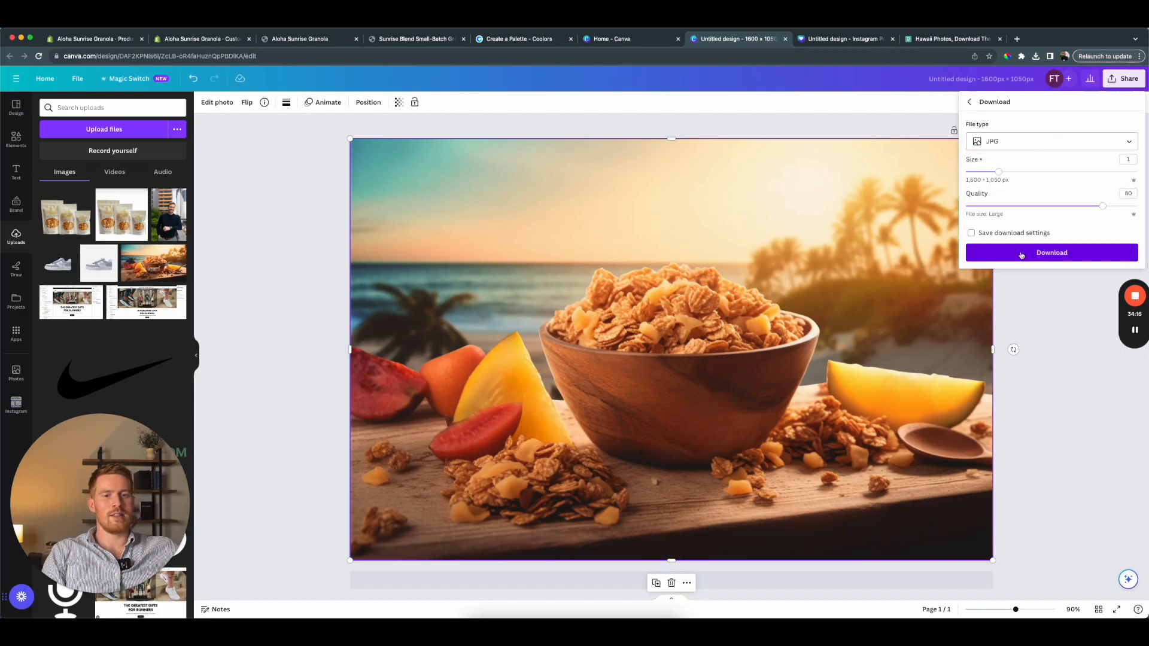
{"action": "left_click", "coordinate": [1028, 255]}
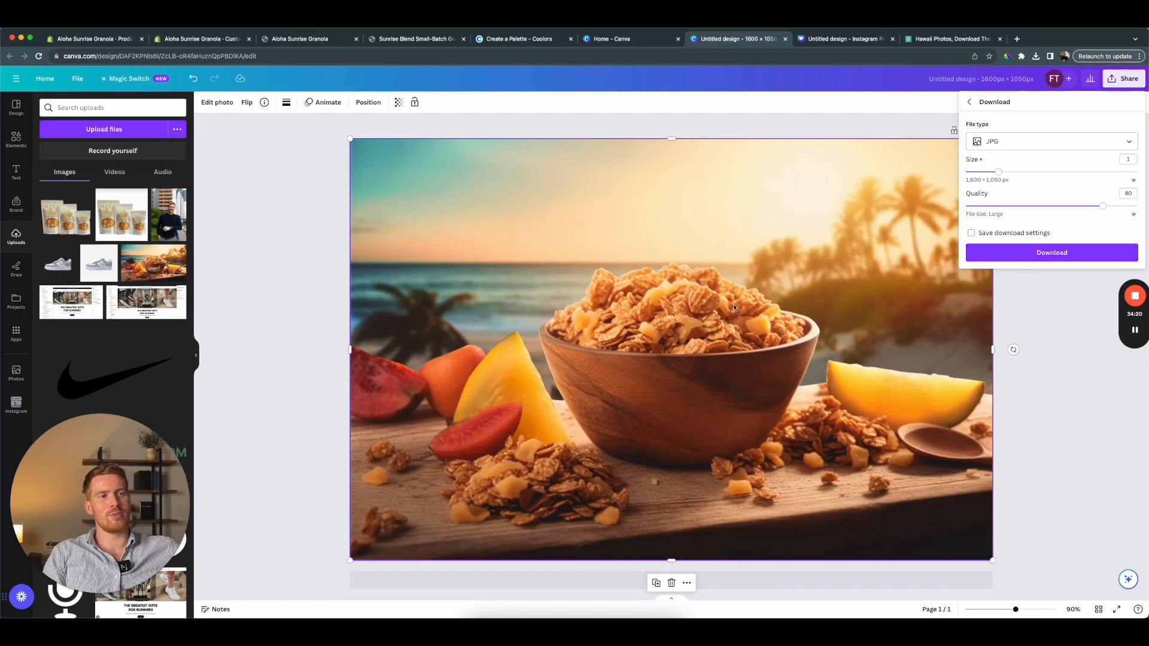
{"action": "left_click", "coordinate": [998, 256]}
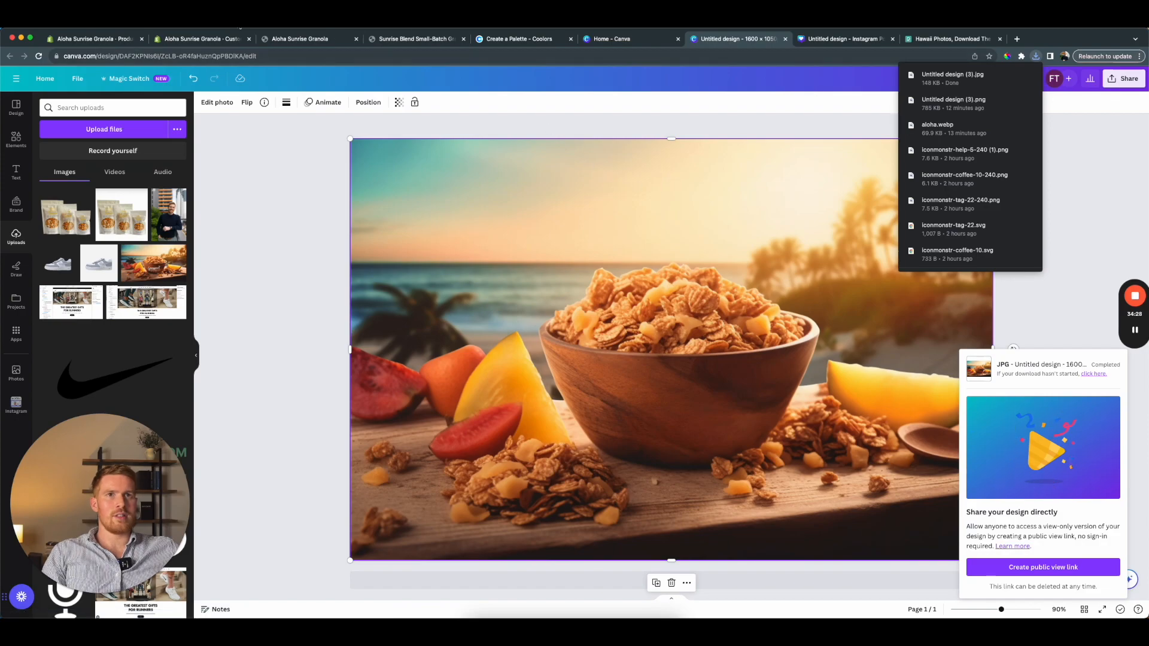
In the Downloads folder in Finder, rename the newly downloaded banner JPG as "aloha sunrise granola hero image"
{"action": "left_click", "coordinate": [484, 626]}
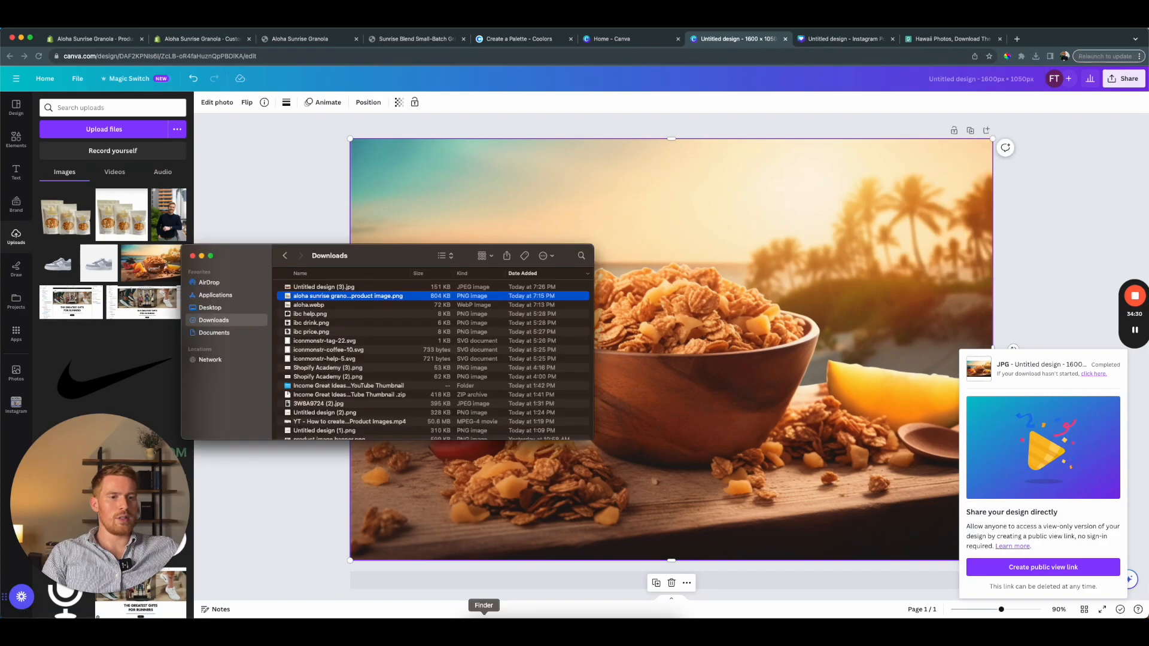
{"action": "key", "text": "Return"}
{"action": "key", "text": "super+c"}
{"action": "key", "text": "Escape"}
{"action": "left_click", "coordinate": [333, 288]}
{"action": "key", "text": "Return"}
{"action": "key", "text": "super+v"}
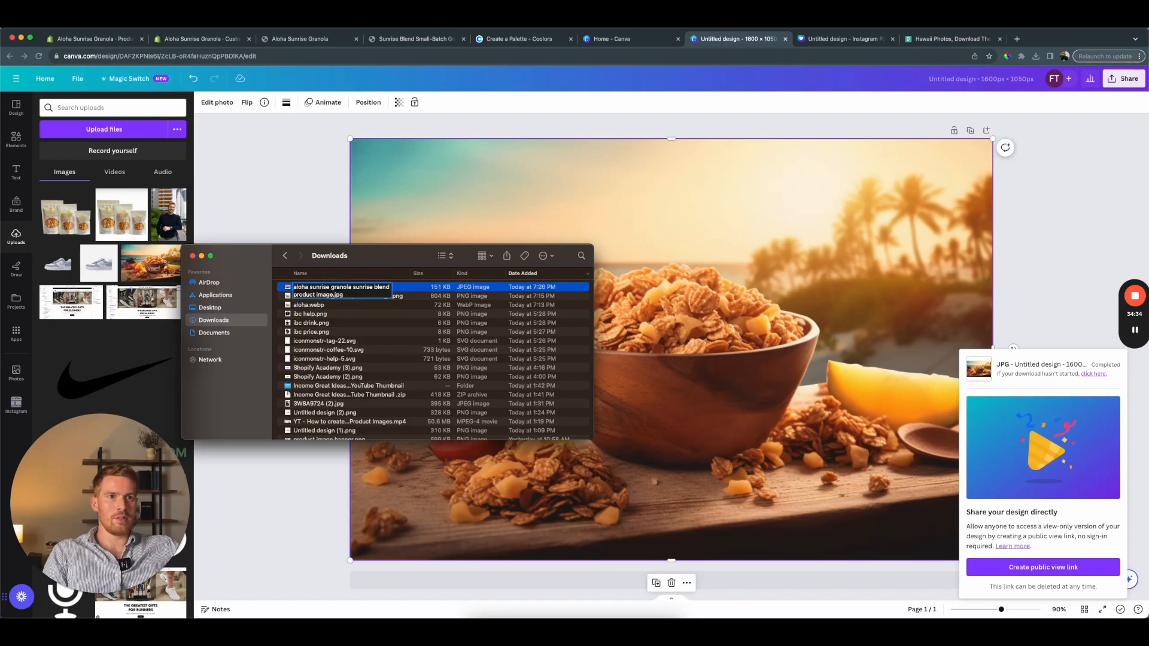
{"action": "key", "text": "alt+BackSpace"}
{"action": "key", "text": "alt+BackSpace"}
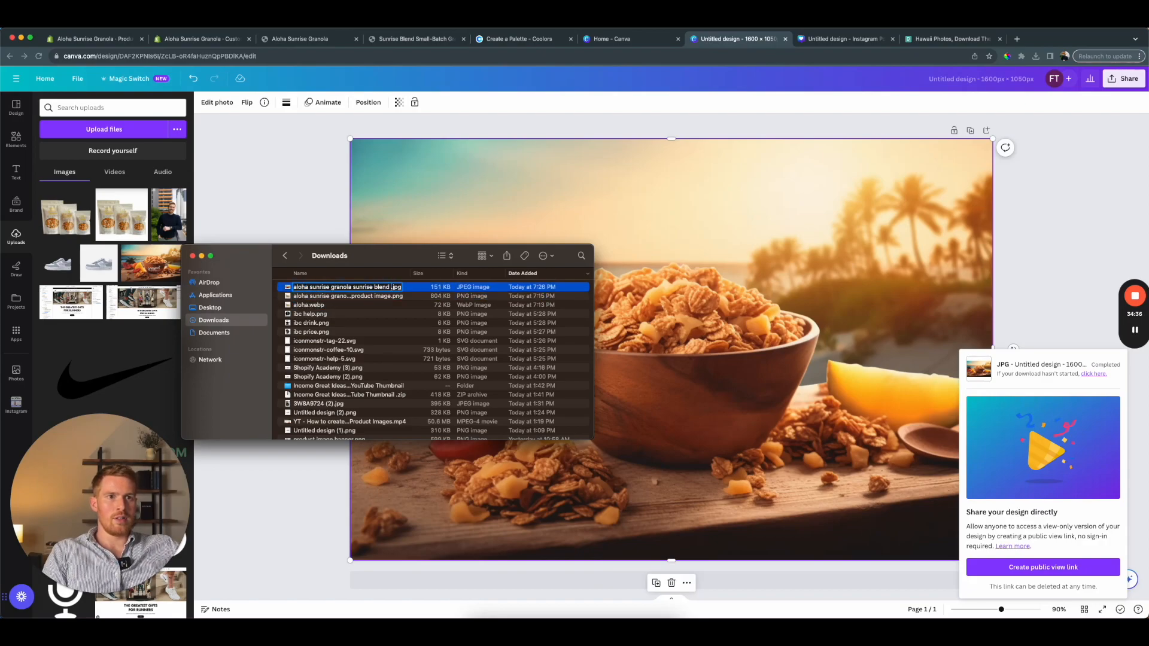
{"action": "key", "text": "alt+BackSpace"}
{"action": "key", "text": "alt+BackSpace"}
{"action": "type", "text": "hero image"}
{"action": "key", "text": "Return"}
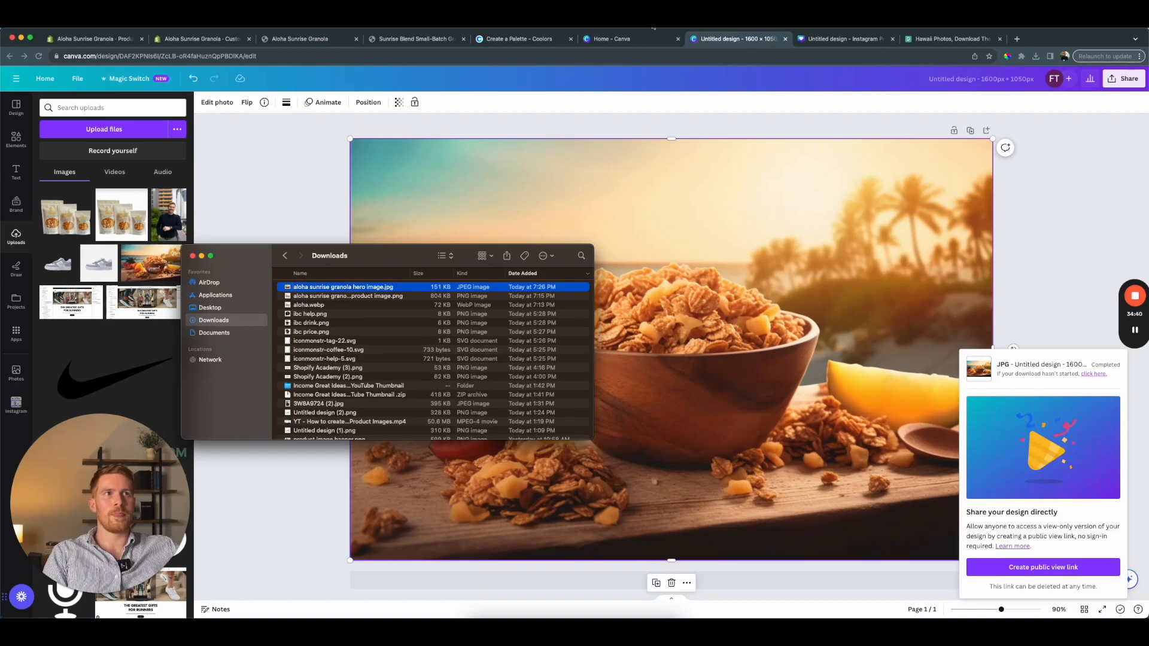
Switch to the Shopify theme editor and upload "aloha sunrise granola hero image.jpg" as the first image of the image banner
{"action": "left_click", "coordinate": [208, 41]}
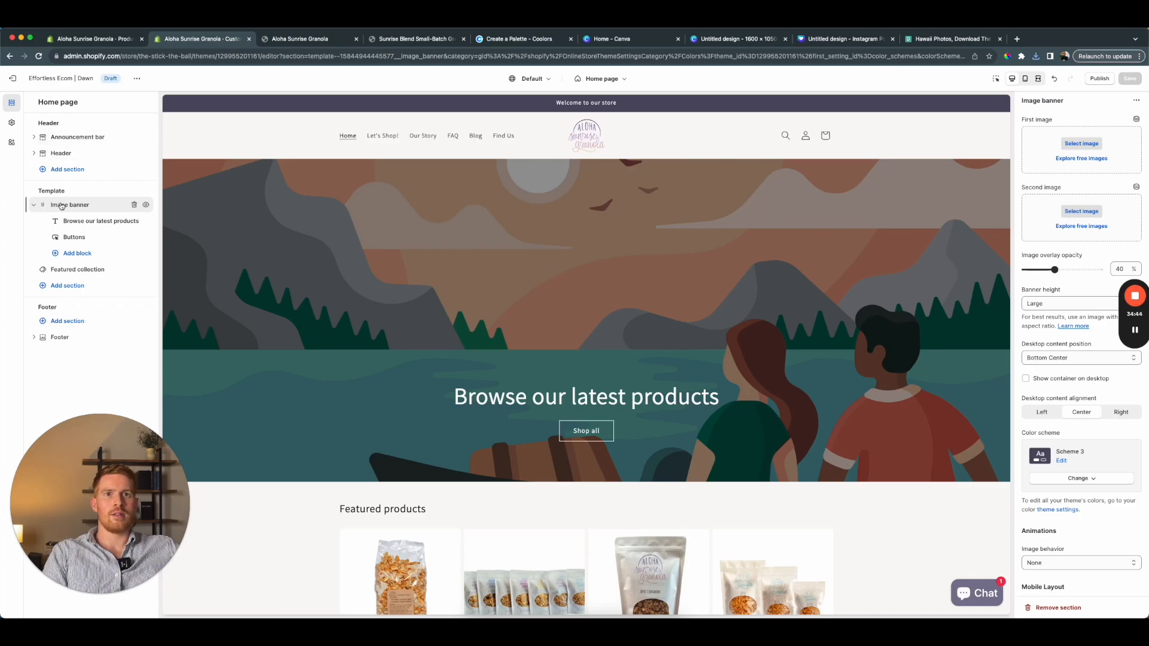
{"action": "left_click", "coordinate": [1079, 144]}
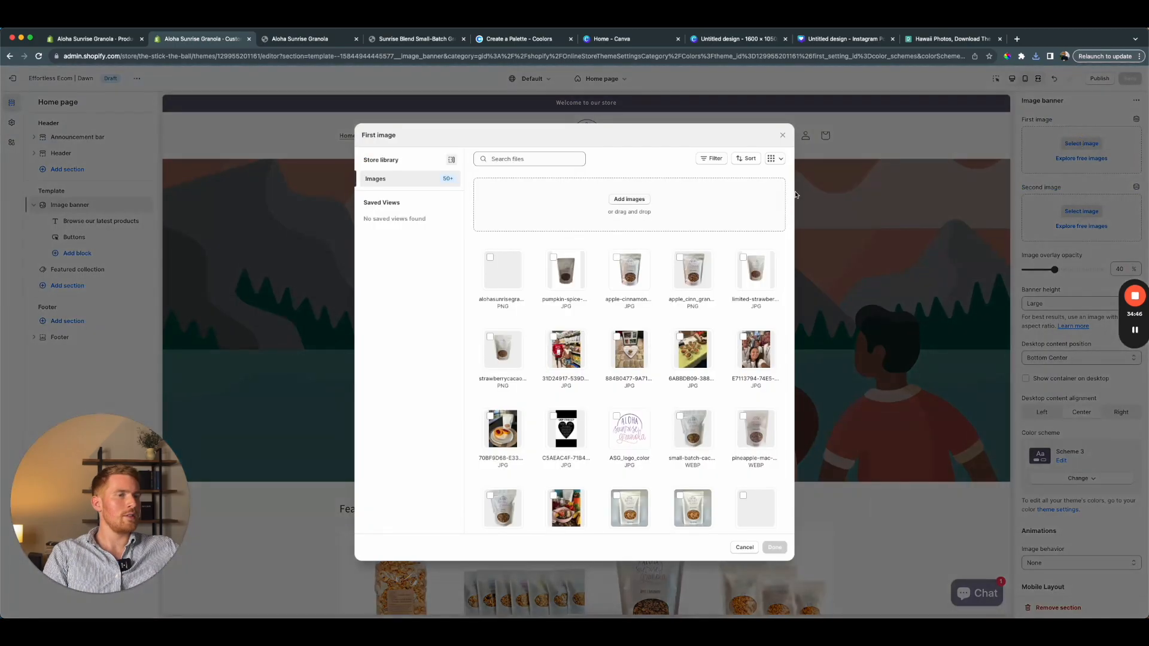
{"action": "left_click", "coordinate": [627, 201]}
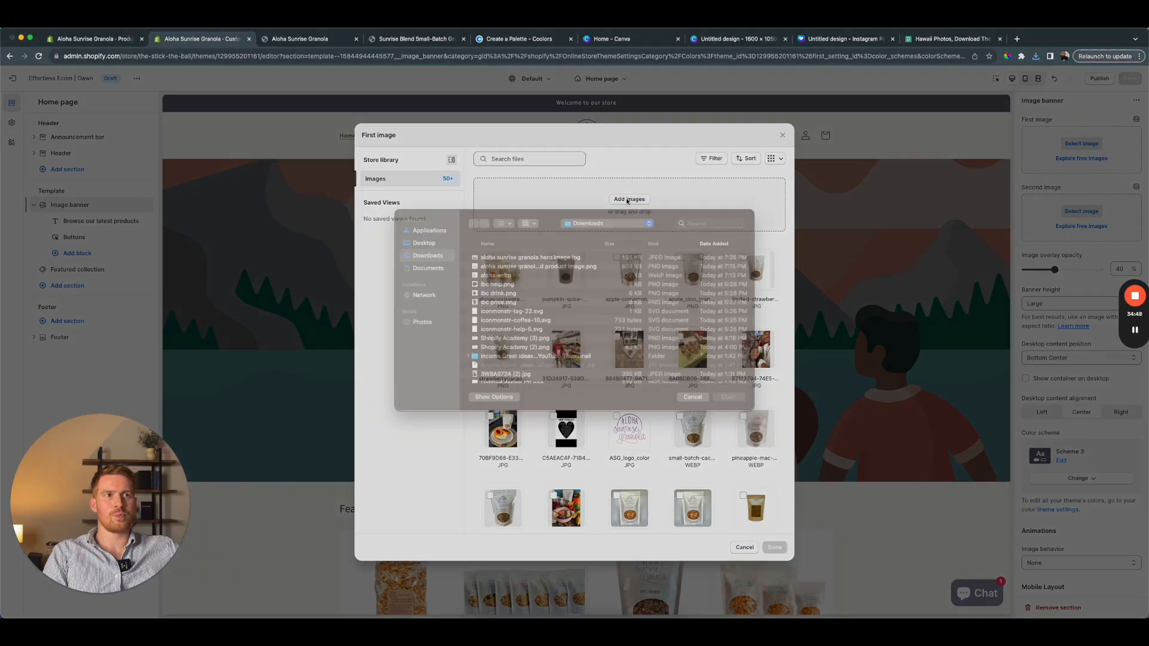
{"action": "left_click", "coordinate": [528, 268]}
{"action": "key", "text": "space"}
{"action": "key", "text": "space"}
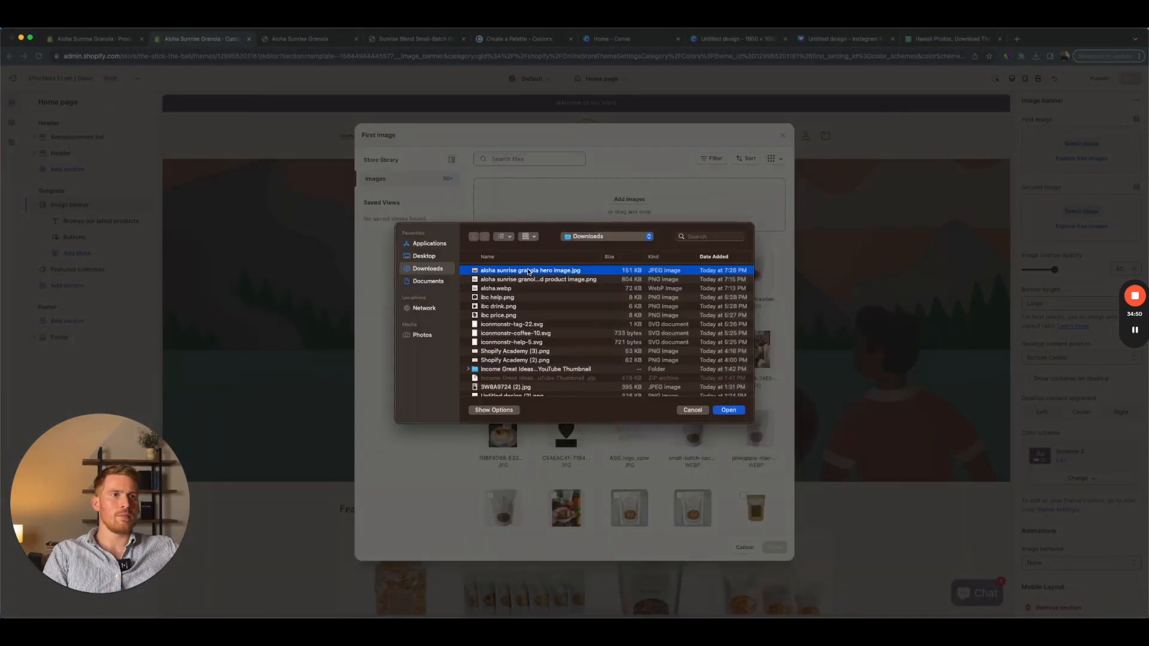
{"action": "double_click", "coordinate": [528, 271]}
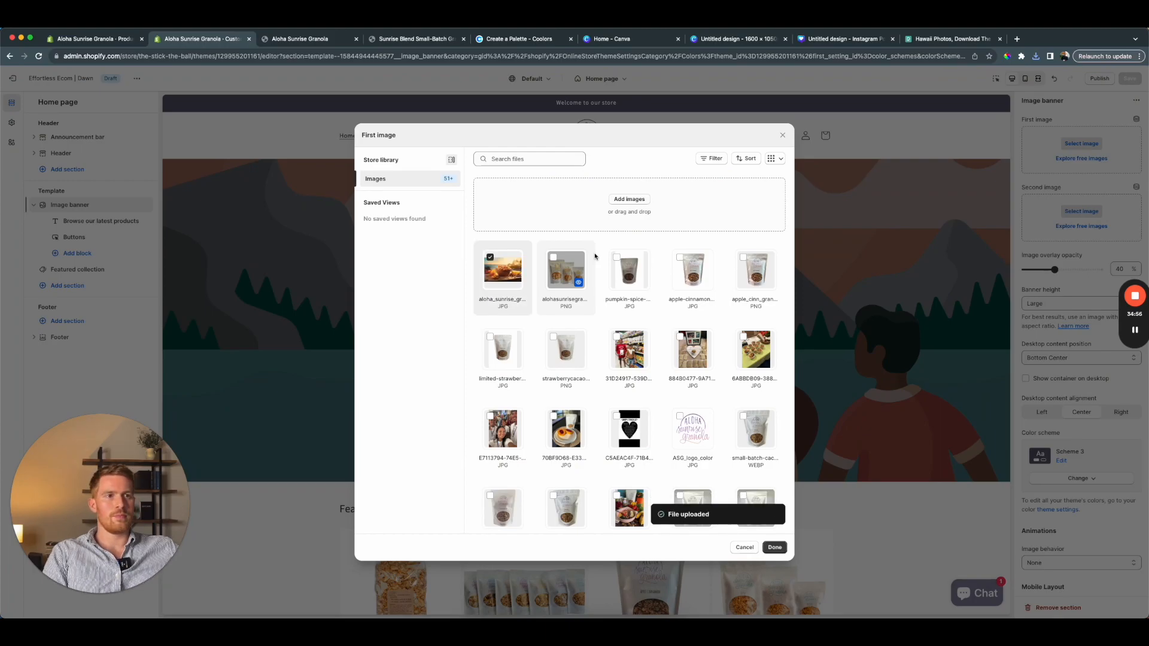
{"action": "left_click", "coordinate": [775, 547]}
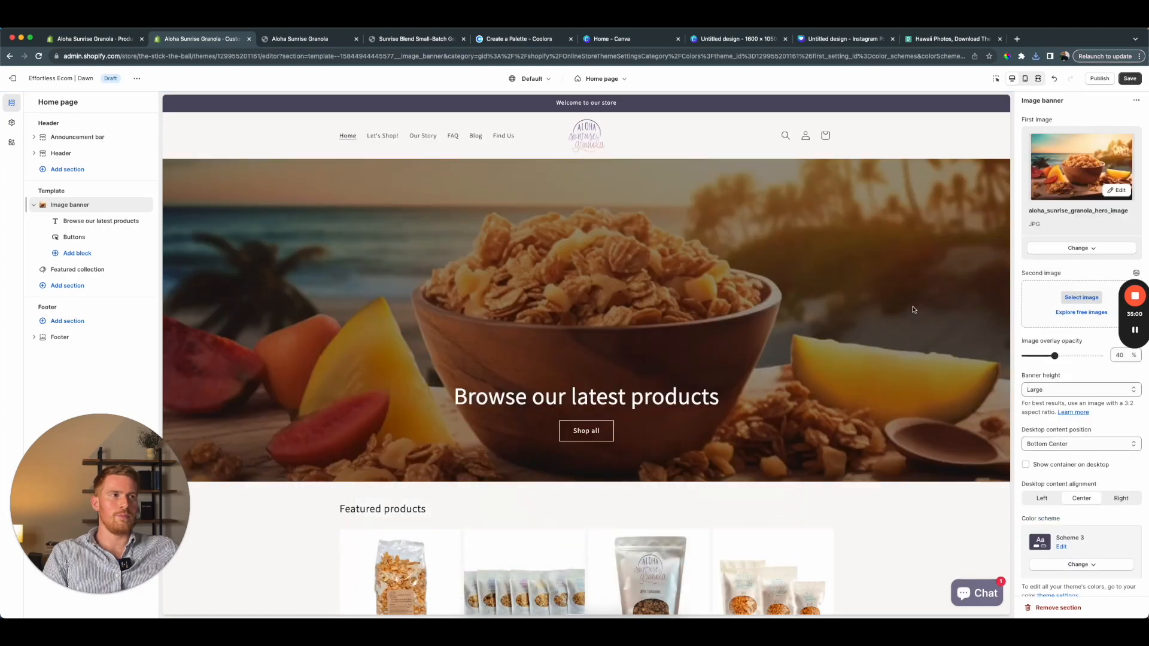
Try the banner heights Adapt to first image, Small and Medium, and set the height back to Large
{"action": "scroll", "coordinate": [1058, 325], "scroll_direction": "down", "scroll_amount": 2}
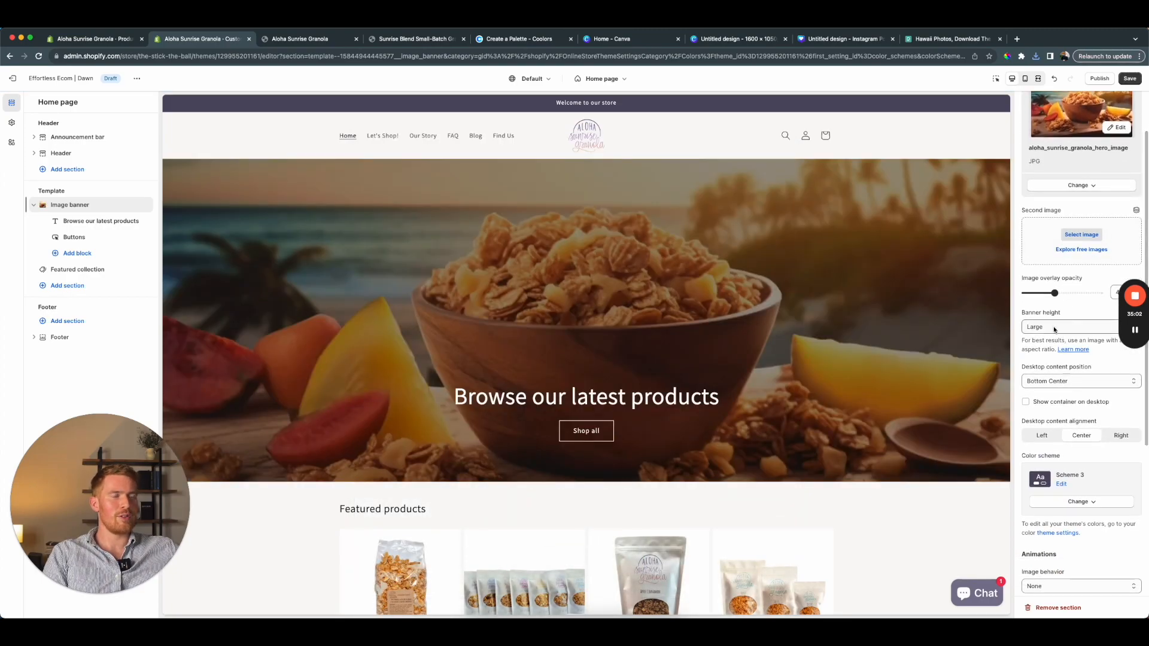
{"action": "scroll", "coordinate": [1054, 323], "scroll_direction": "up", "scroll_amount": 1}
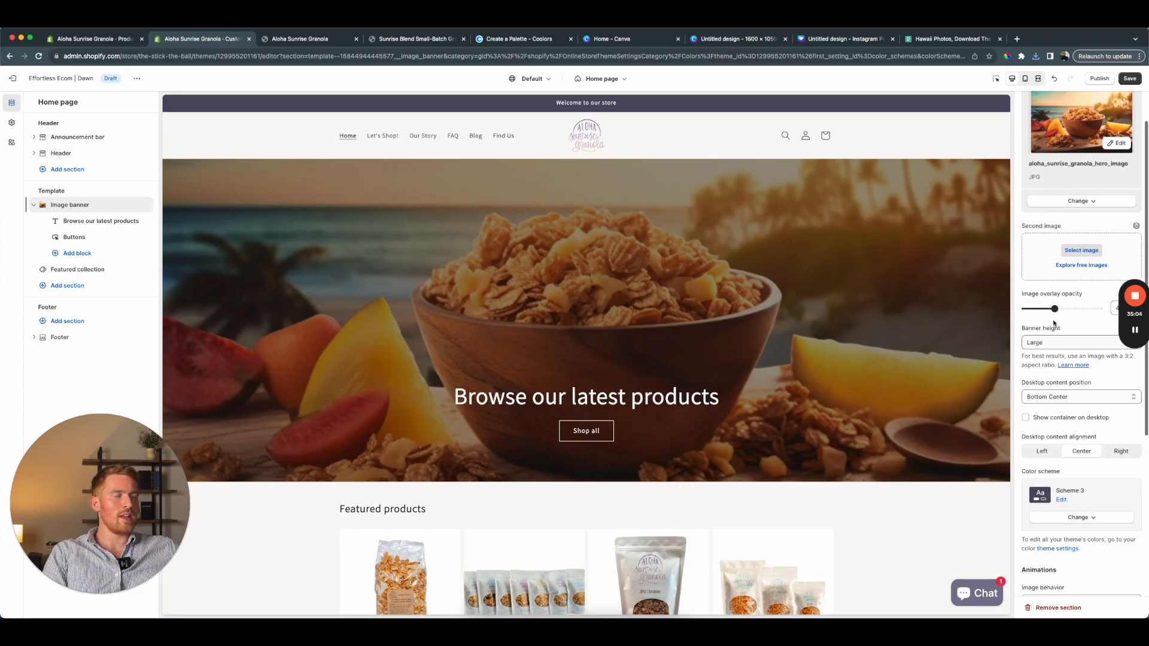
{"action": "scroll", "coordinate": [1055, 323], "scroll_direction": "down", "scroll_amount": 1}
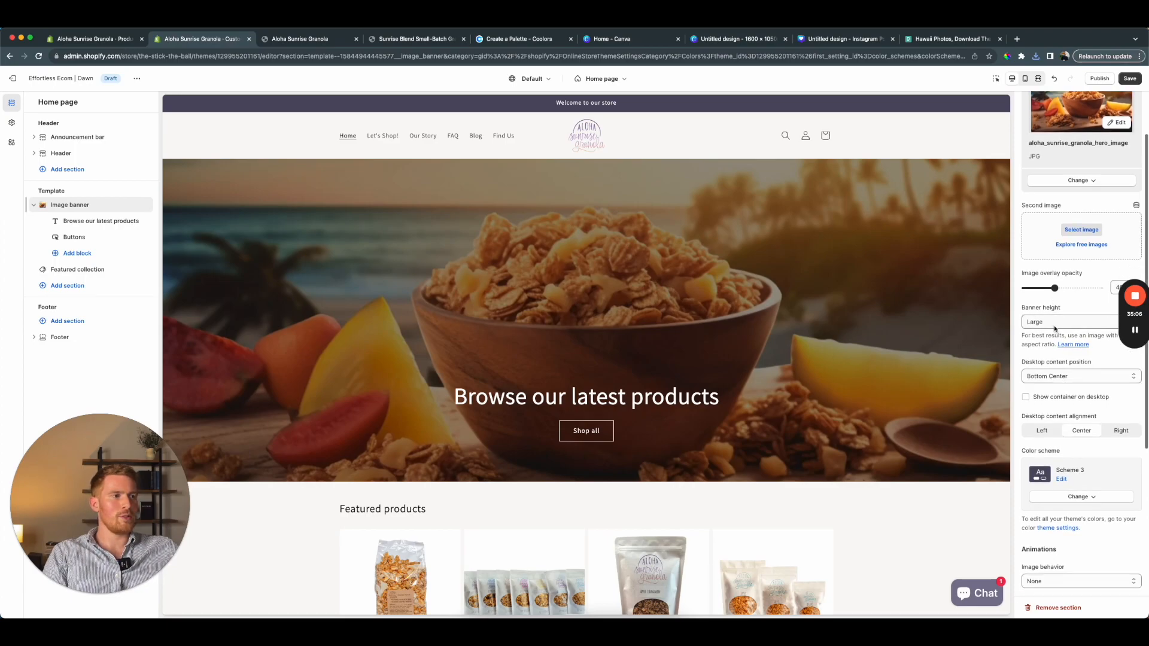
{"action": "left_click", "coordinate": [1054, 324]}
{"action": "left_click", "coordinate": [1055, 292]}
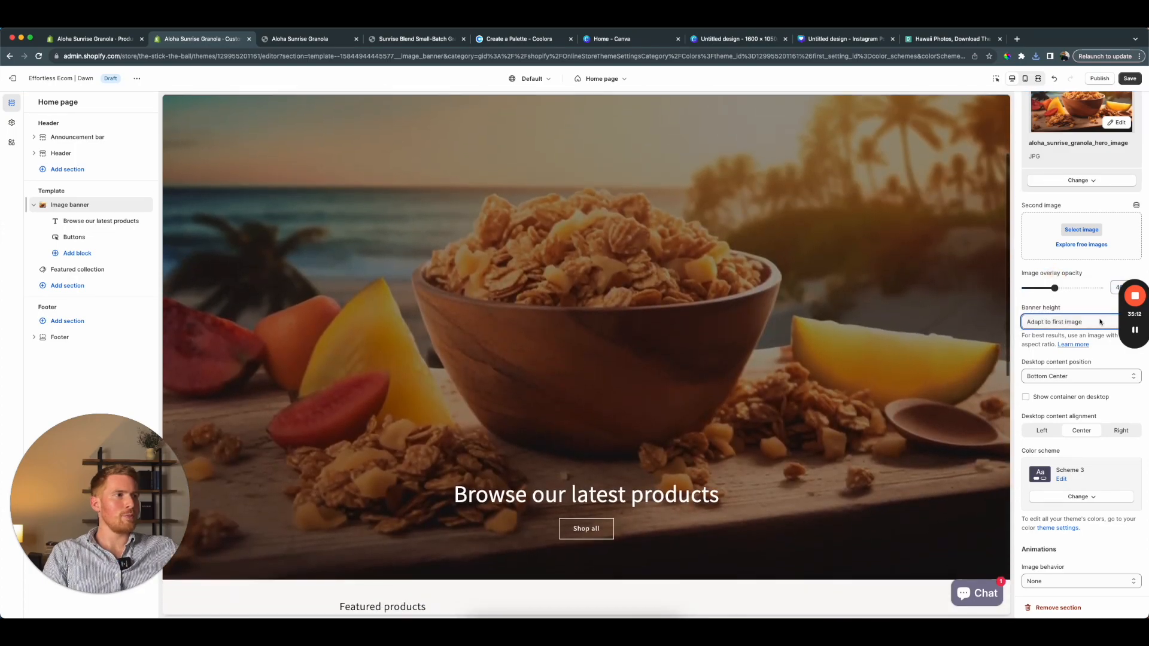
{"action": "left_click", "coordinate": [1100, 322]}
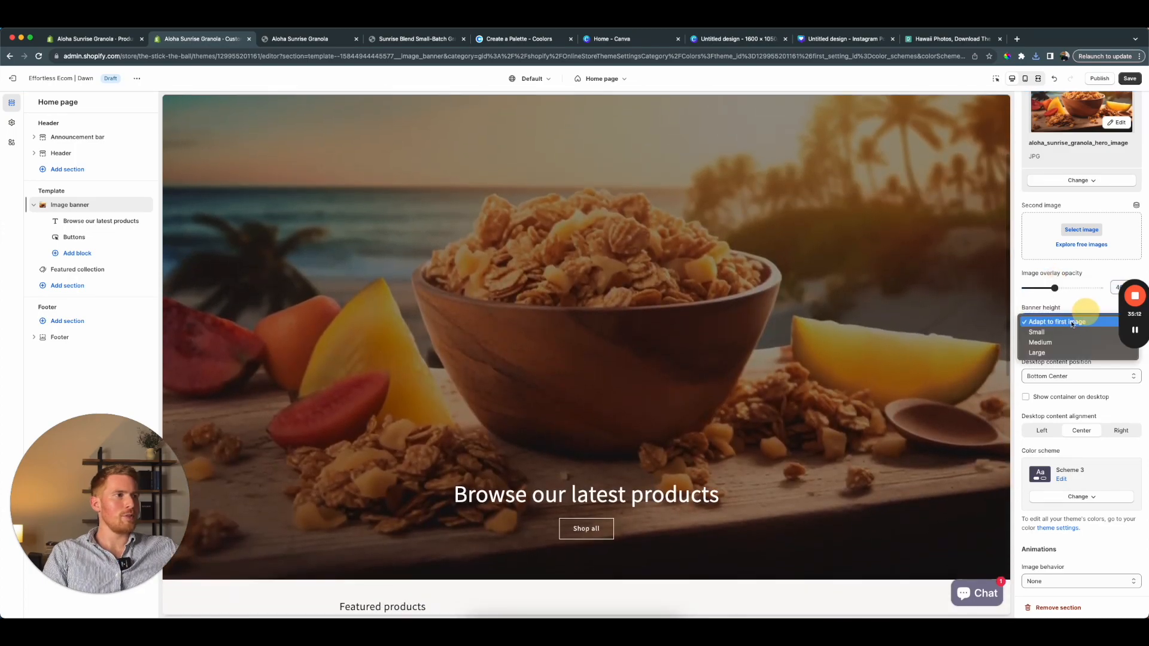
{"action": "left_click", "coordinate": [1054, 333]}
{"action": "left_click", "coordinate": [1057, 323]}
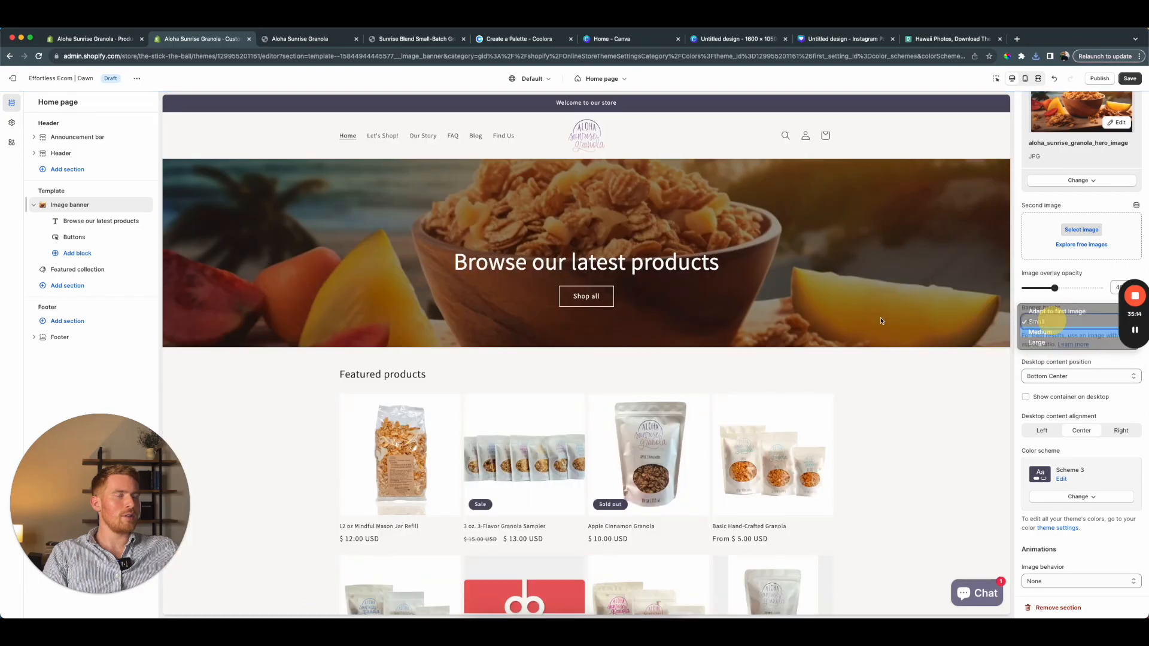
{"action": "left_click", "coordinate": [1053, 333]}
{"action": "left_click", "coordinate": [1058, 327]}
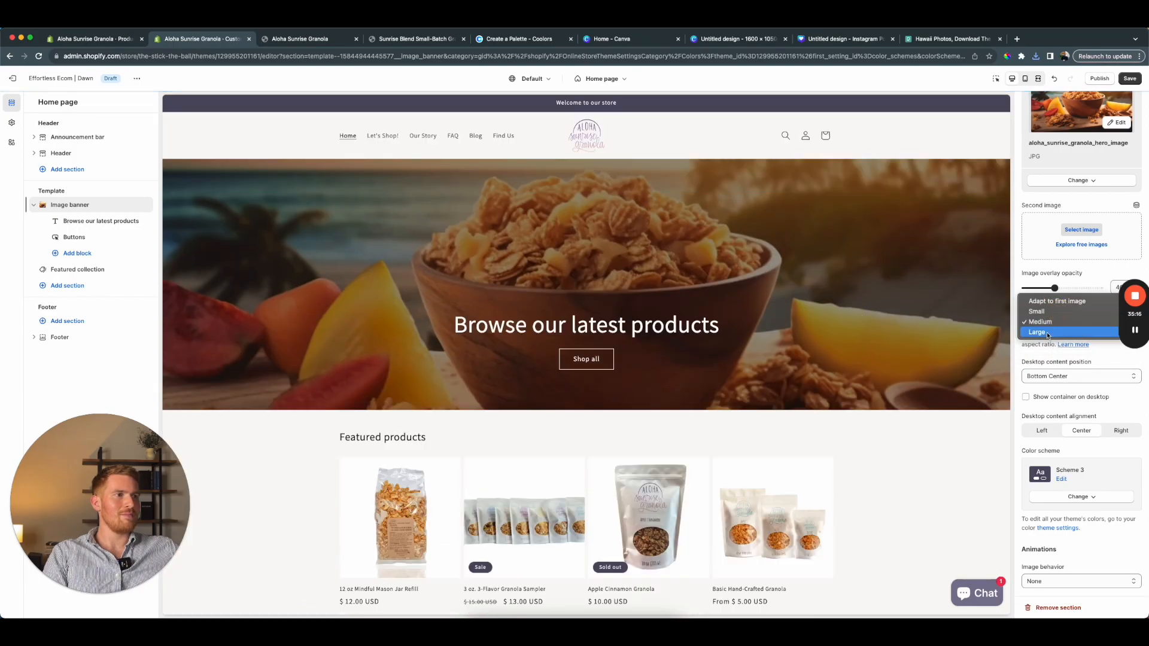
{"action": "left_click", "coordinate": [1056, 332]}
Try the Middle Center desktop content position for the banner and set it back to Bottom Center
{"action": "left_click", "coordinate": [1053, 377]}
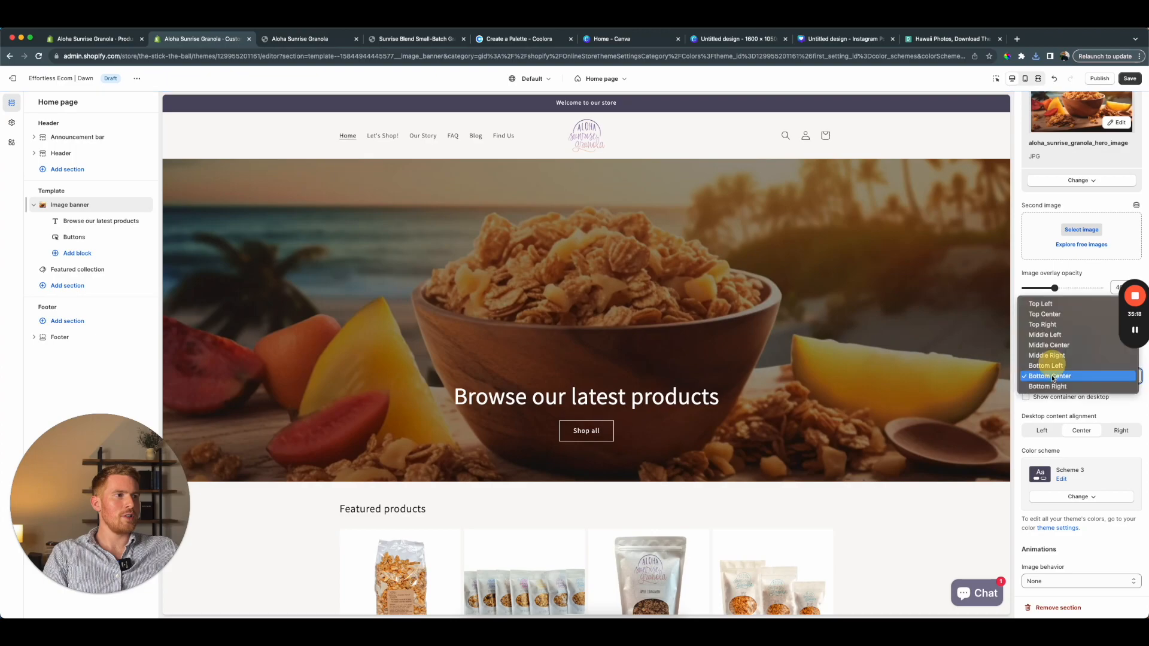
{"action": "left_click", "coordinate": [1051, 344]}
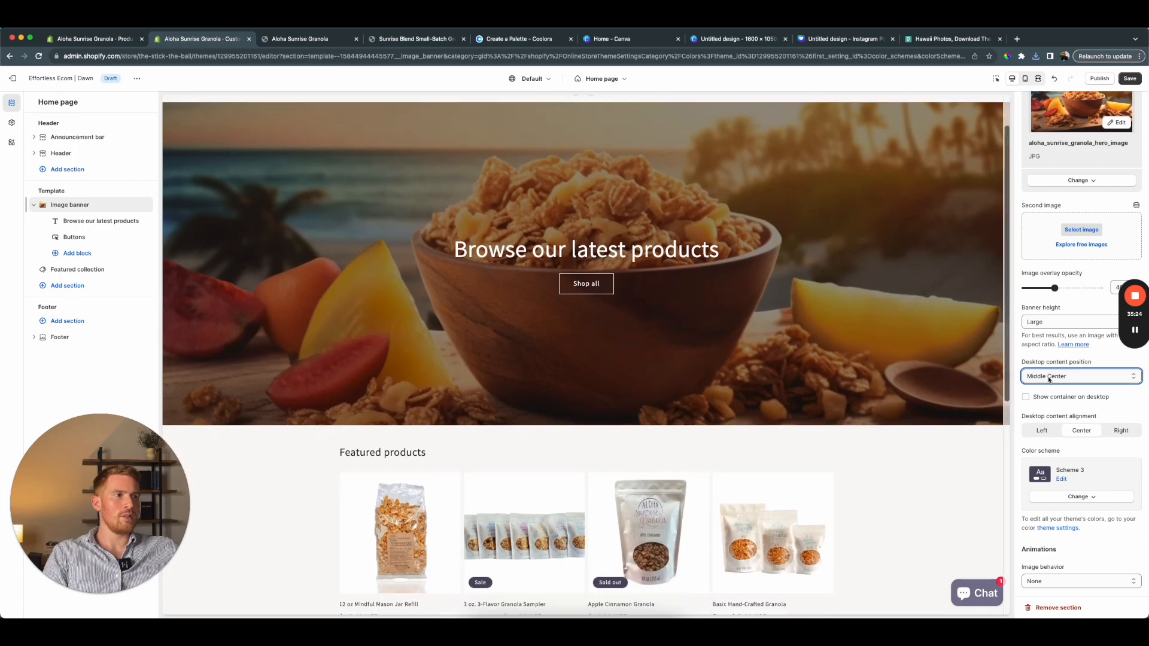
{"action": "left_click", "coordinate": [1053, 377]}
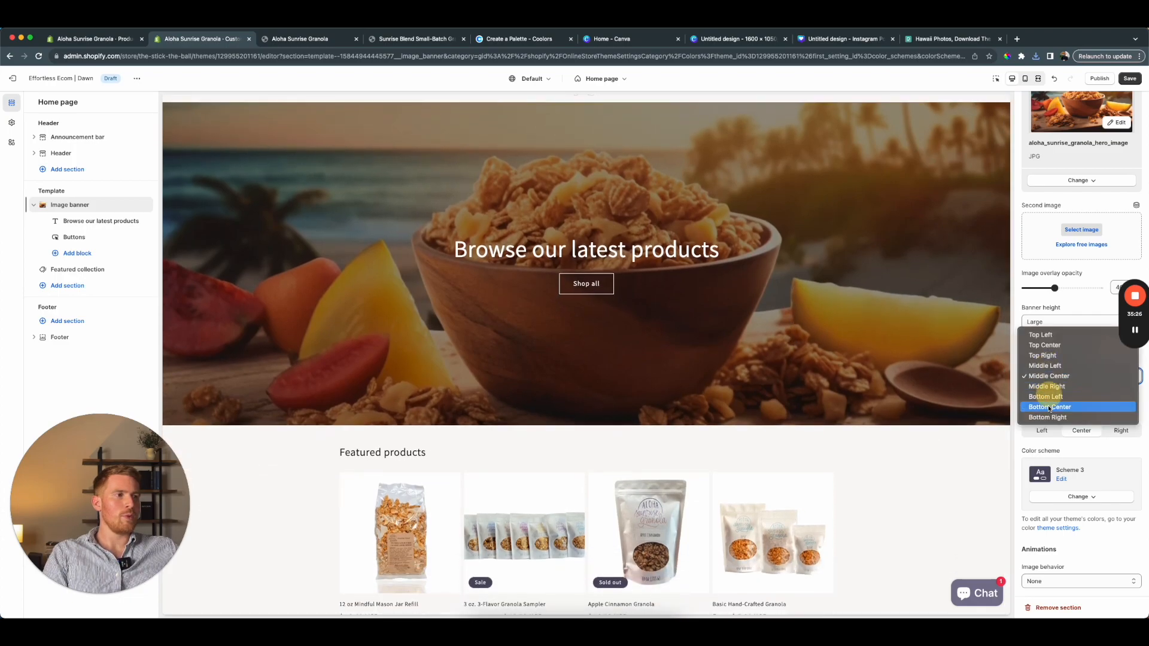
{"action": "left_click", "coordinate": [1049, 407]}
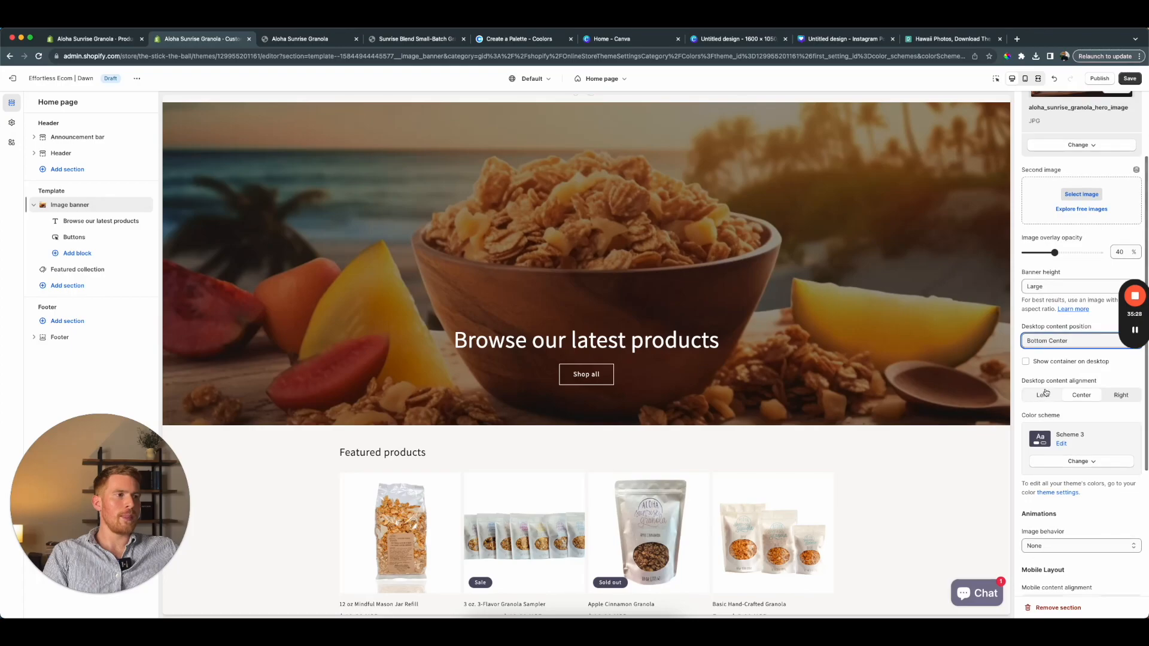
{"action": "scroll", "coordinate": [1046, 393], "scroll_direction": "down", "scroll_amount": 1}
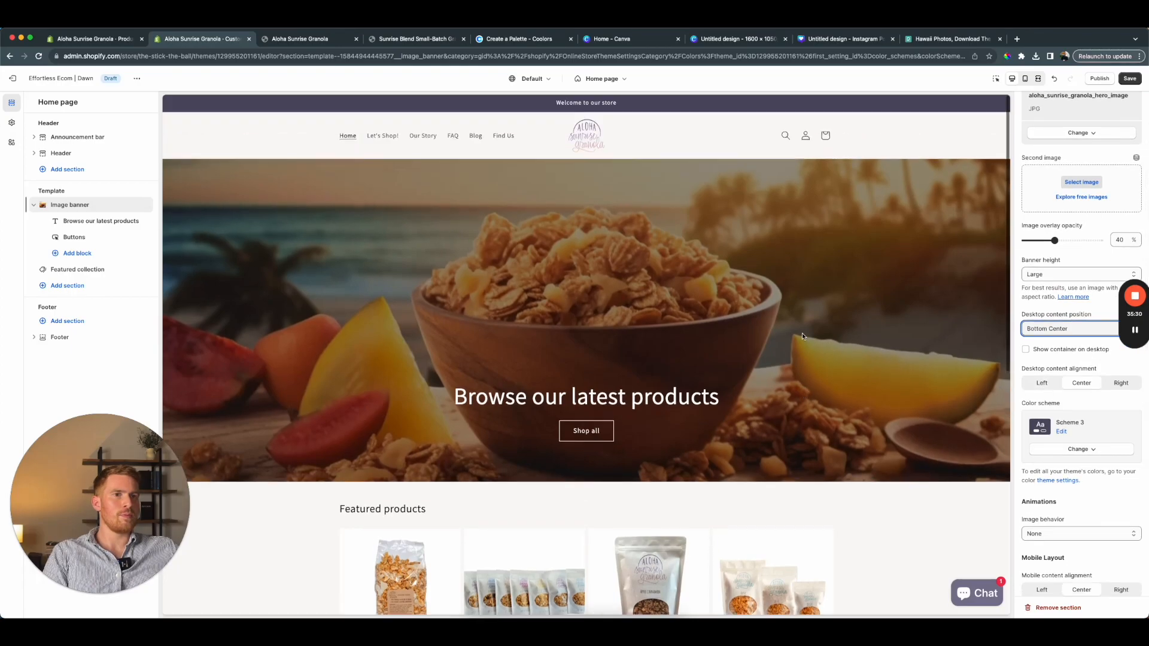
{"action": "scroll", "coordinate": [1065, 423], "scroll_direction": "down", "scroll_amount": 5}
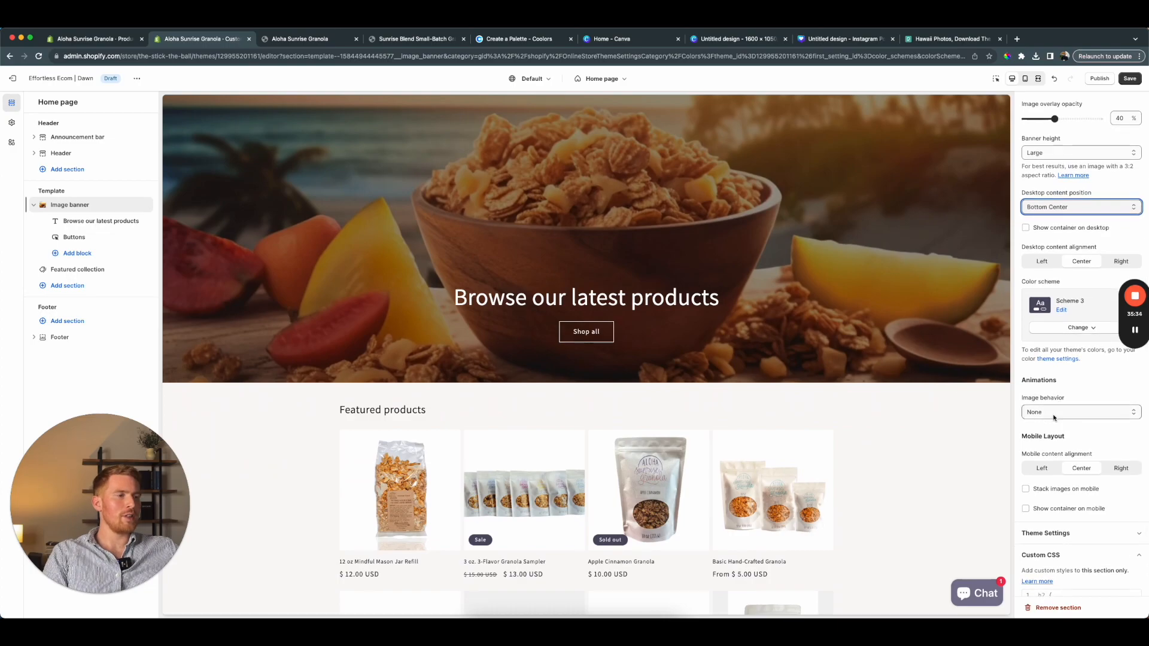
{"action": "scroll", "coordinate": [1066, 455], "scroll_direction": "down", "scroll_amount": 1}
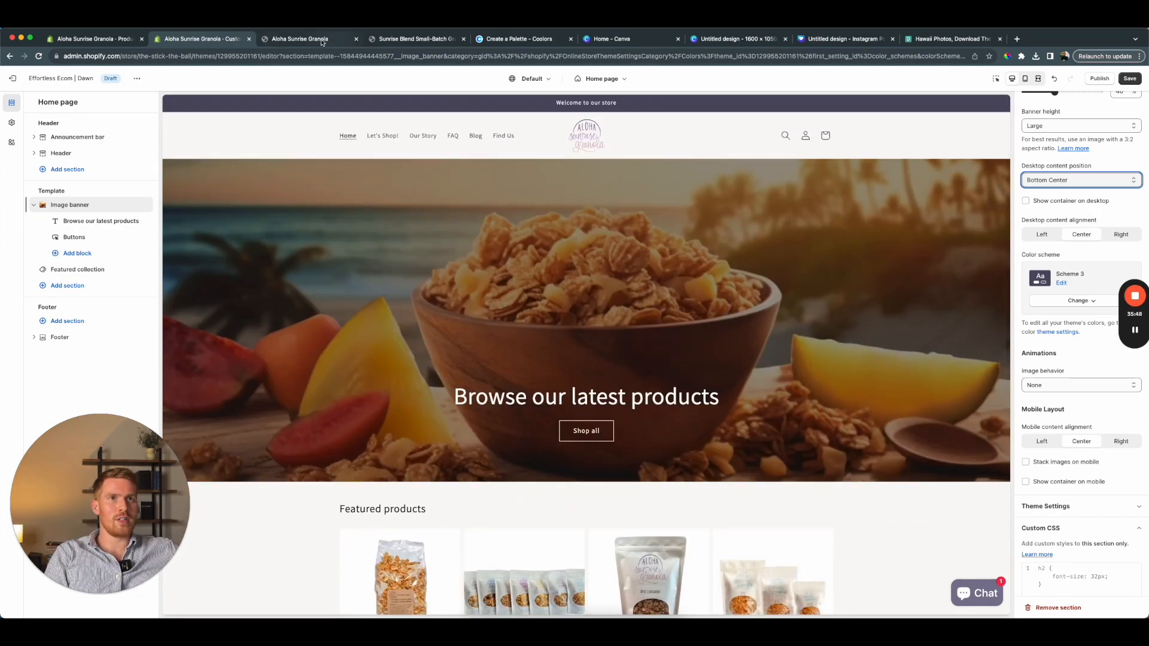
Open the storefront's home page at alohasunrisegranola.com in place of the Sunrise Blend product page
{"action": "left_click", "coordinate": [321, 39]}
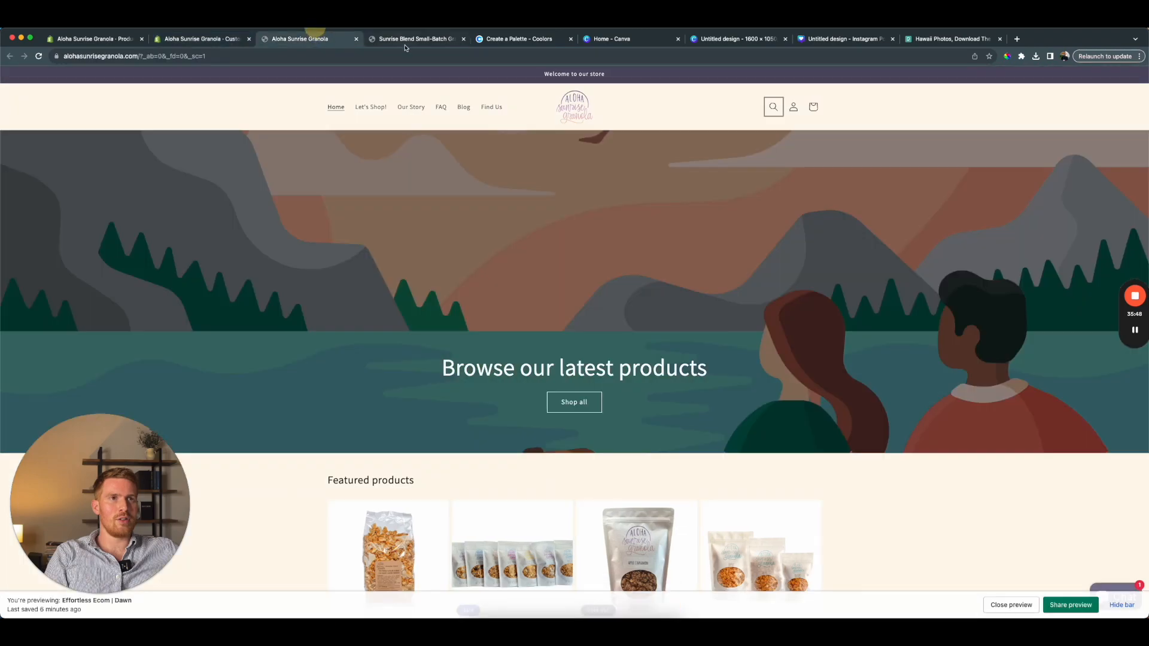
{"action": "left_click", "coordinate": [407, 39]}
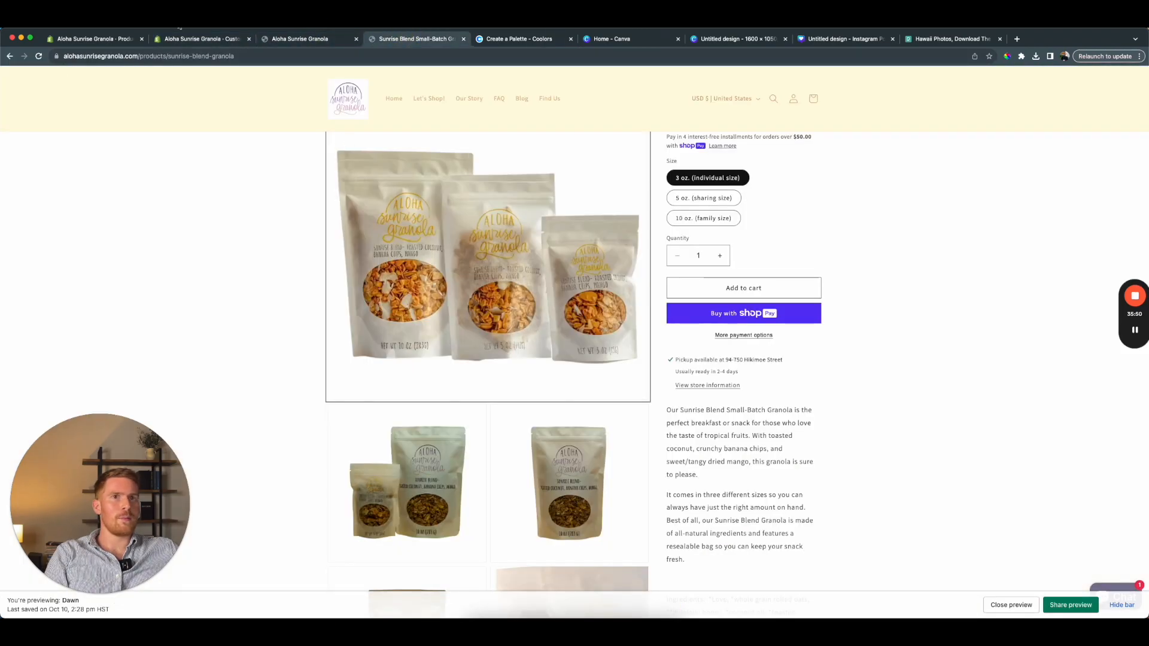
{"action": "left_click", "coordinate": [239, 57]}
{"action": "left_click", "coordinate": [256, 60]}
{"action": "key", "text": "alt+shift+Left"}
{"action": "key", "text": "alt+shift+Left"}
{"action": "key", "text": "alt+shift+Left"}
{"action": "key", "text": "alt+shift+Left"}
{"action": "key", "text": "alt+shift+Left"}
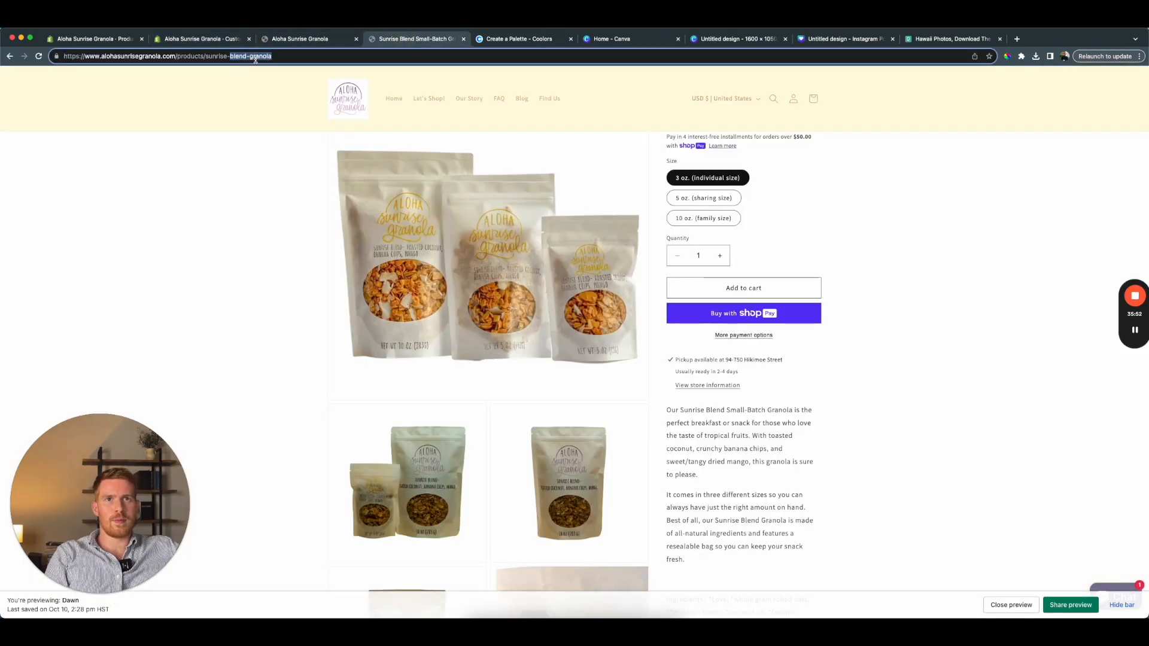
{"action": "key", "text": "BackSpace"}
{"action": "key", "text": "Return"}
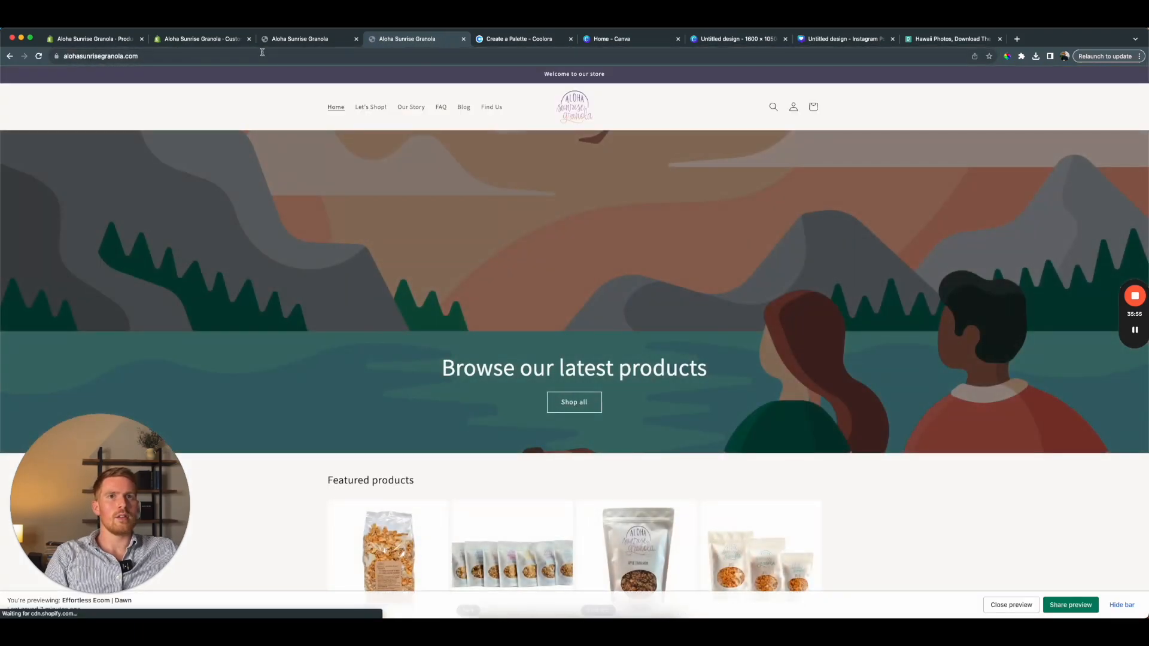
Close the leftover Canva pages, the Hawaii photos page and the duplicate storefront page in the browser
{"action": "left_click", "coordinate": [558, 41]}
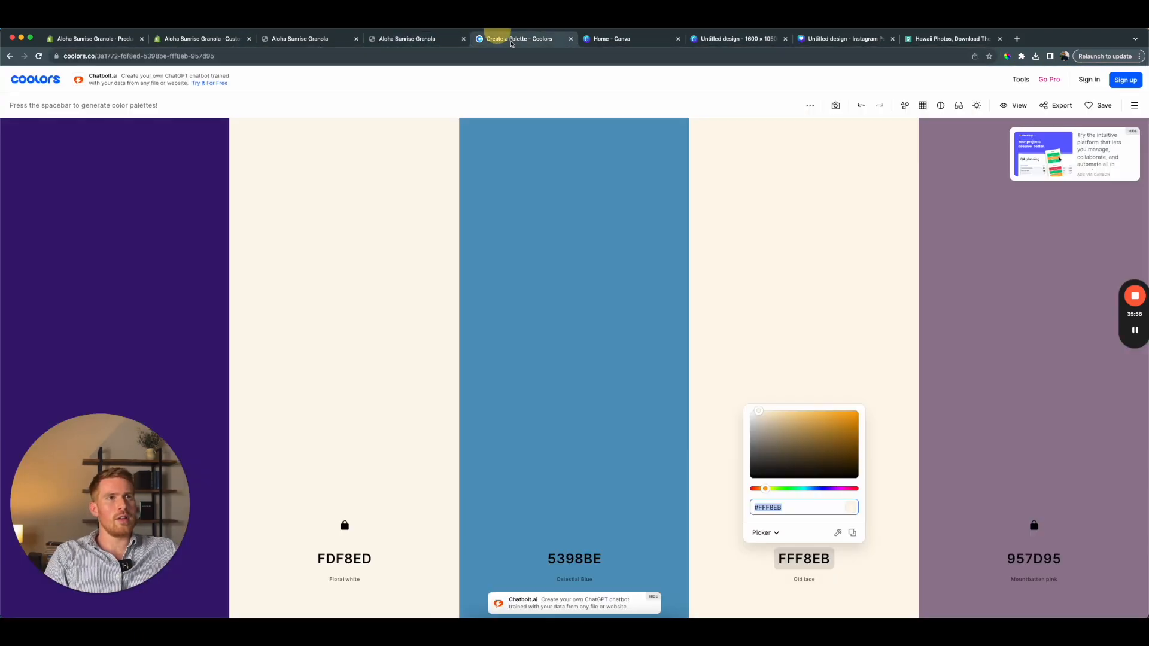
{"action": "left_click", "coordinate": [632, 41]}
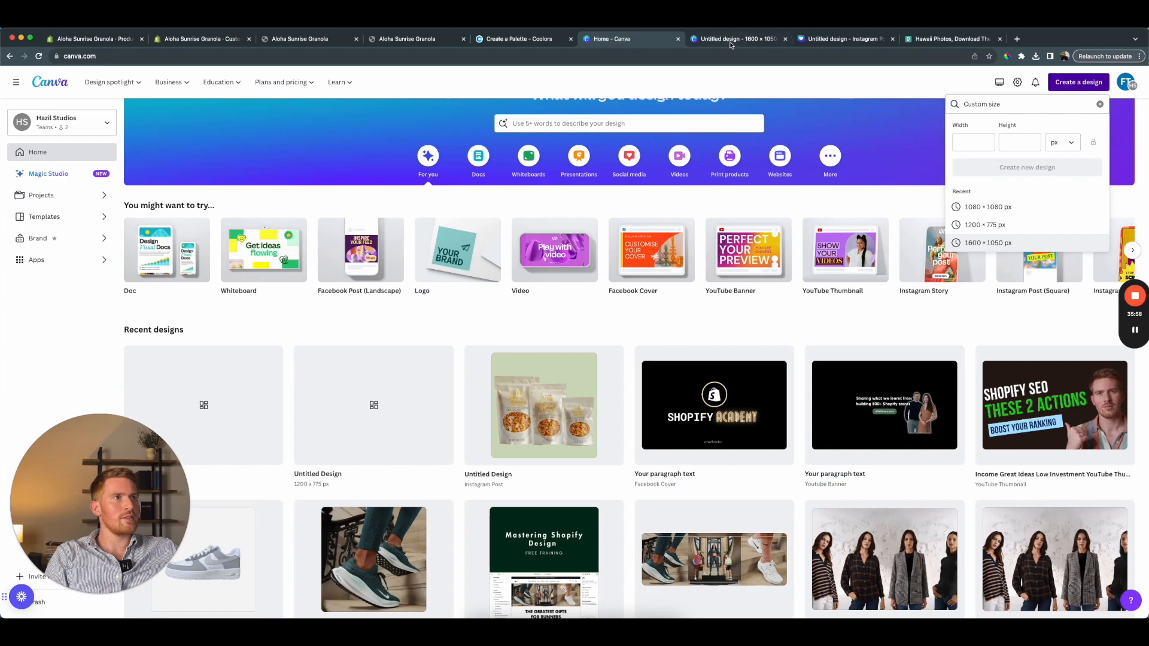
{"action": "key", "text": "super+w"}
{"action": "key", "text": "super+w"}
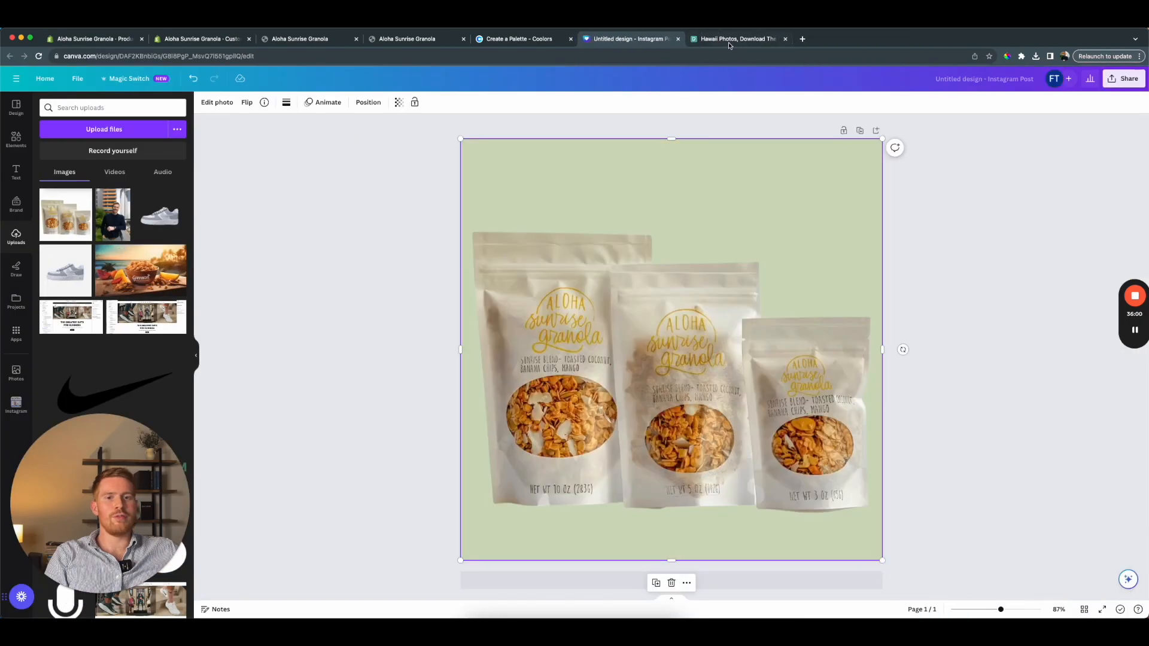
{"action": "left_click", "coordinate": [727, 42]}
{"action": "key", "text": "super+w"}
{"action": "key", "text": "super+w"}
{"action": "left_click", "coordinate": [403, 41]}
{"action": "left_click", "coordinate": [322, 38]}
{"action": "left_click", "coordinate": [413, 40]}
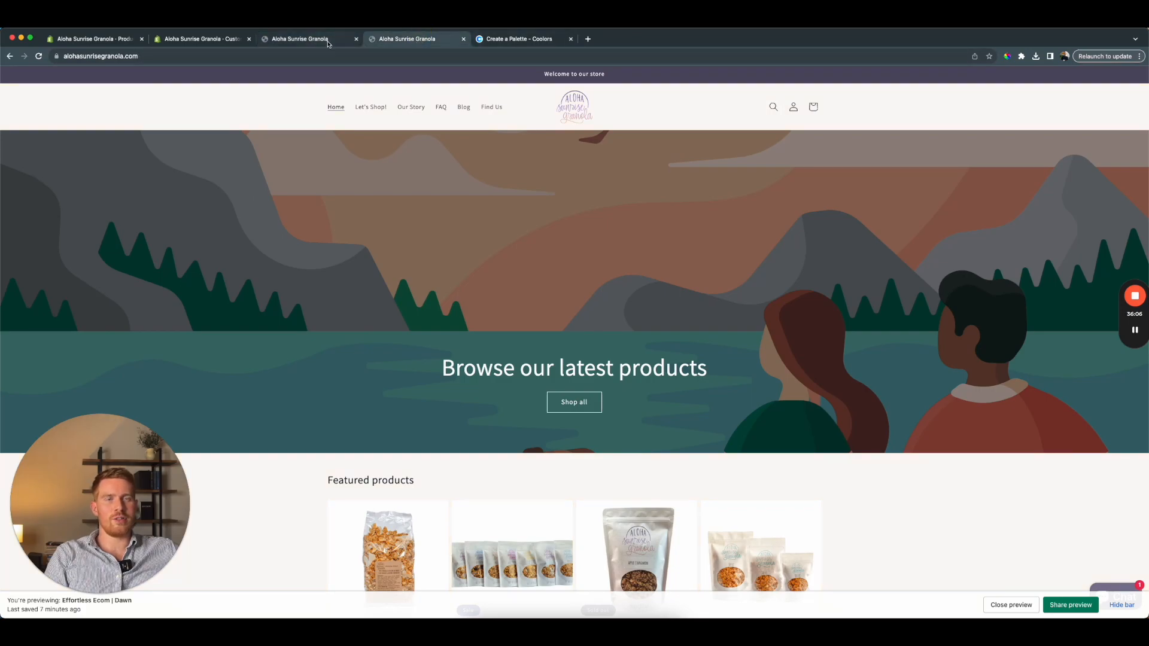
{"action": "key", "text": "super+w"}
Save the home page changes in the theme editor and open a new incognito browser window
{"action": "key", "text": "super+2"}
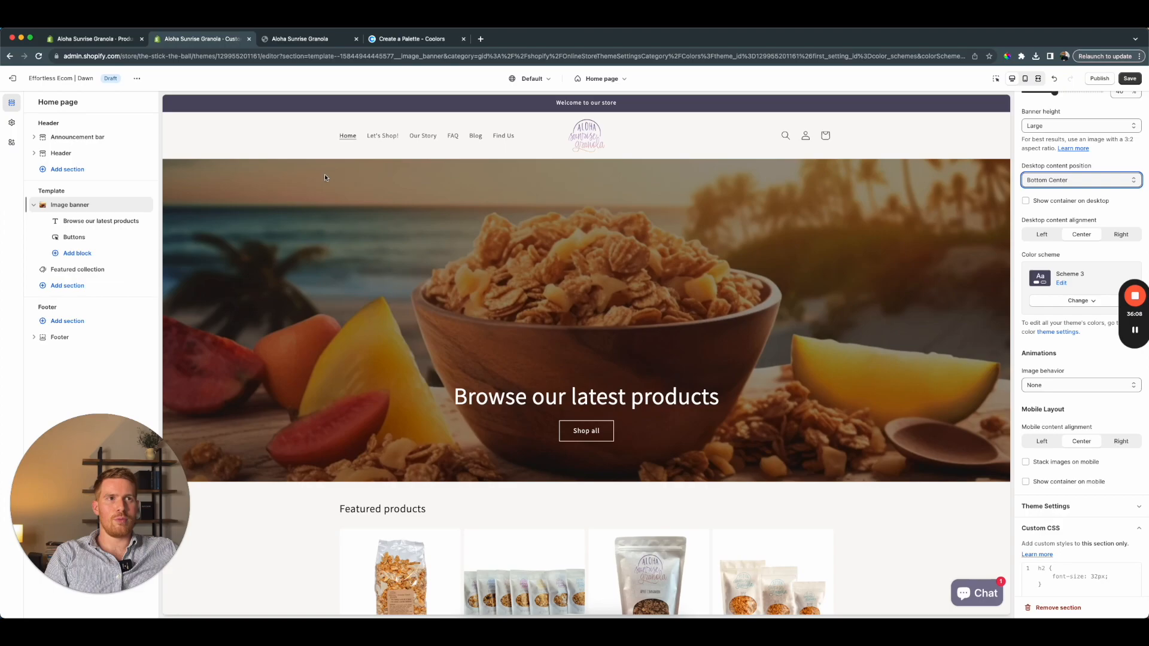
{"action": "left_click", "coordinate": [1125, 80]}
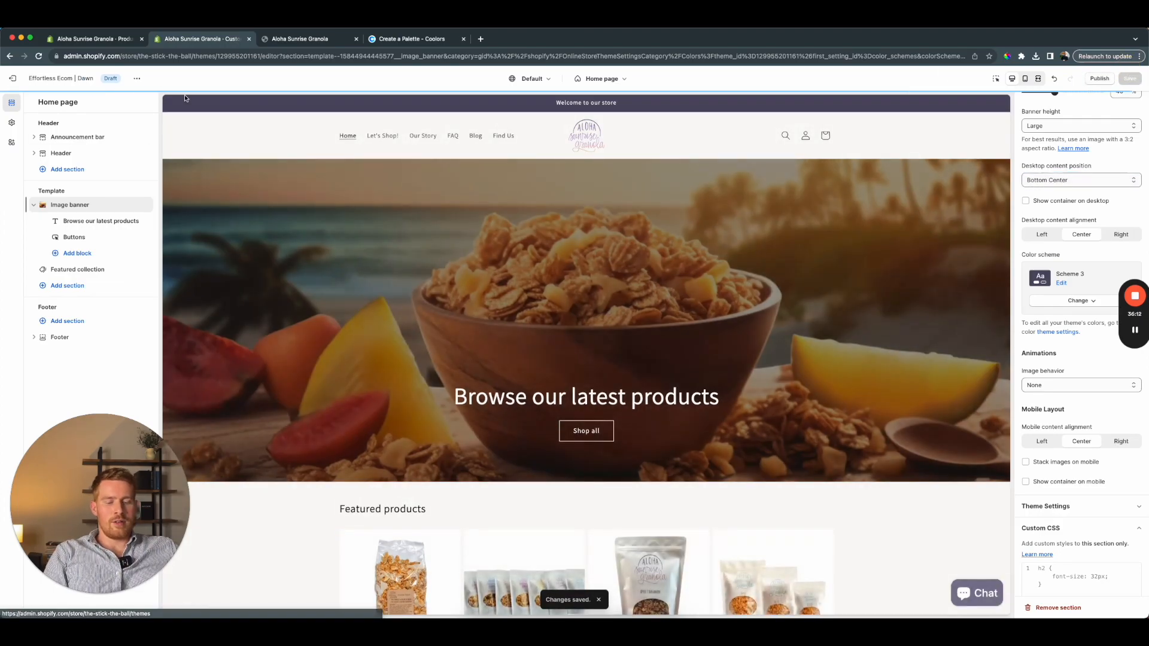
{"action": "key", "text": "super+shift+n"}
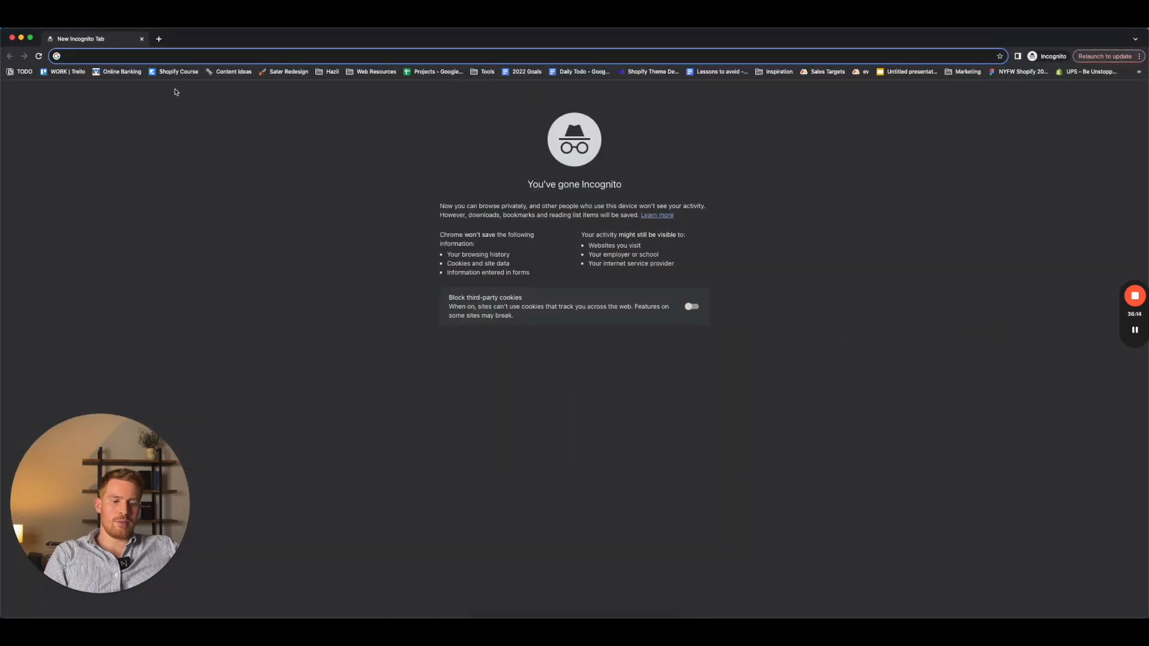
Open alohasunrisegranola.com in the incognito window and review the hero banner on the current live home page
{"action": "type", "text": "aloha"}
{"action": "key", "text": "Return"}
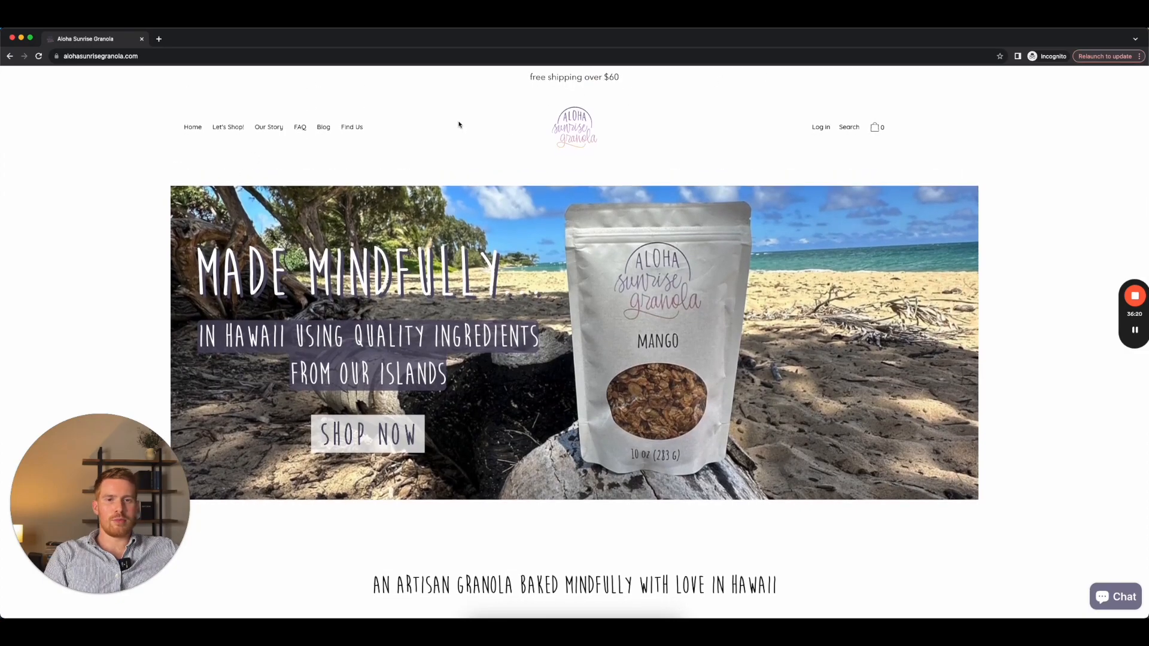
{"action": "scroll", "coordinate": [211, 135], "scroll_direction": "down", "scroll_amount": 1}
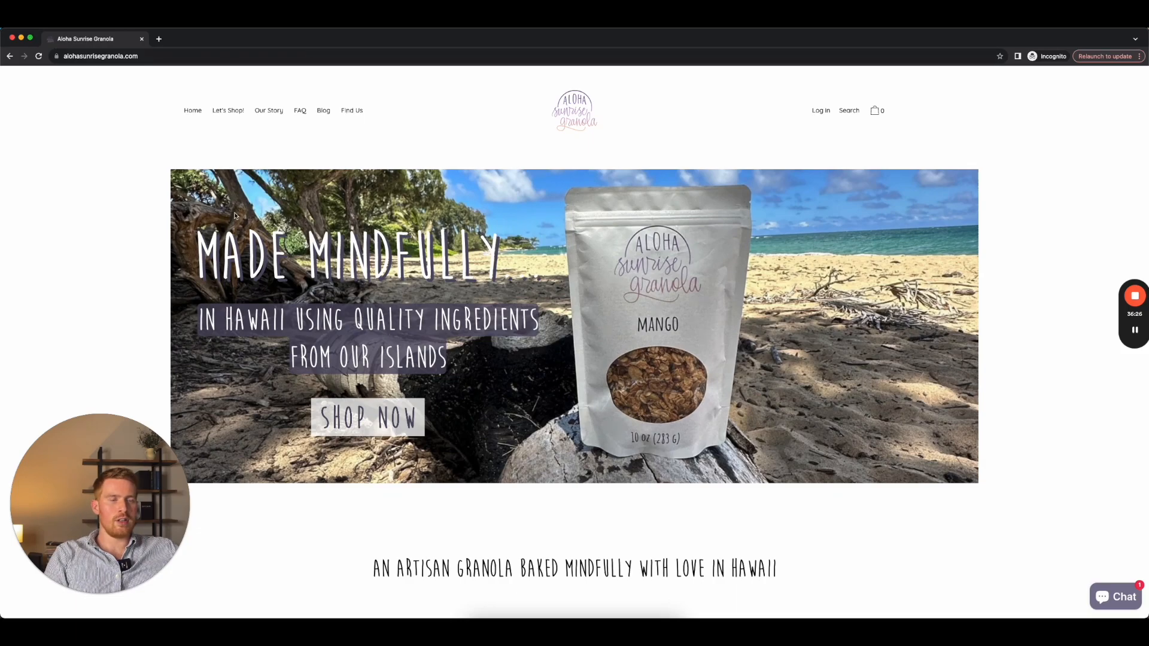
{"action": "scroll", "coordinate": [235, 216], "scroll_direction": "down", "scroll_amount": 2}
{"action": "scroll", "coordinate": [193, 272], "scroll_direction": "up", "scroll_amount": 3}
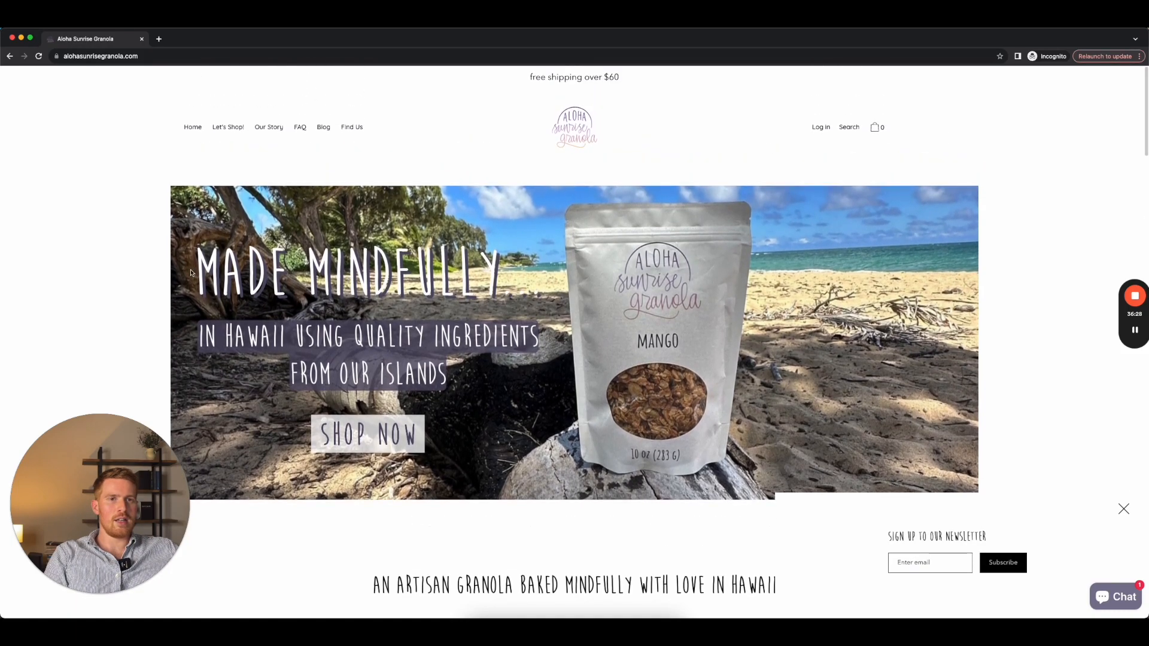
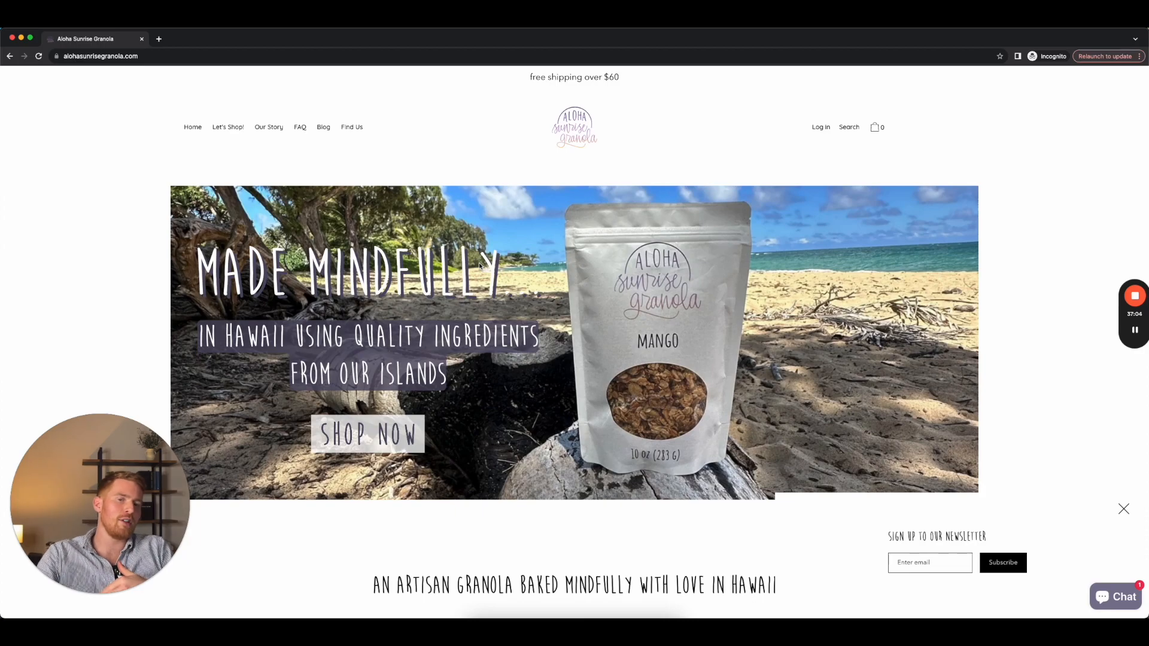
{"action": "scroll", "coordinate": [474, 333], "scroll_direction": "down", "scroll_amount": 1}
{"action": "scroll", "coordinate": [473, 334], "scroll_direction": "down", "scroll_amount": 1}
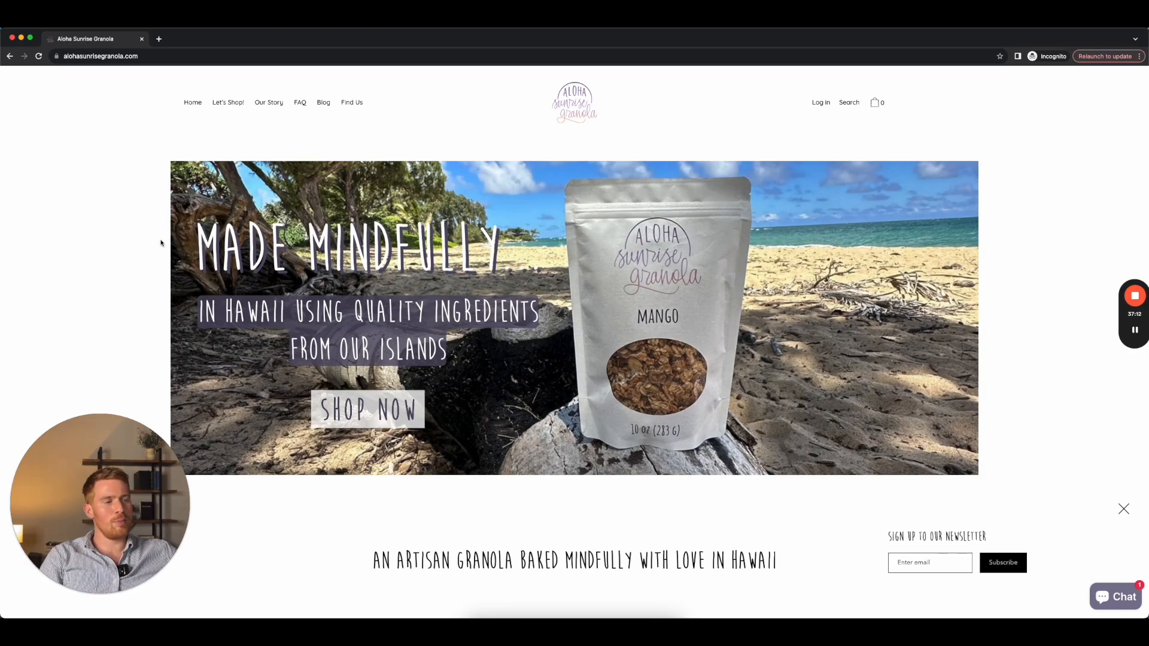
Inspect the live site's hero banner image in the iPhone 12 Pro mobile view and close the developer tools
{"action": "key", "text": "super+shift+c"}
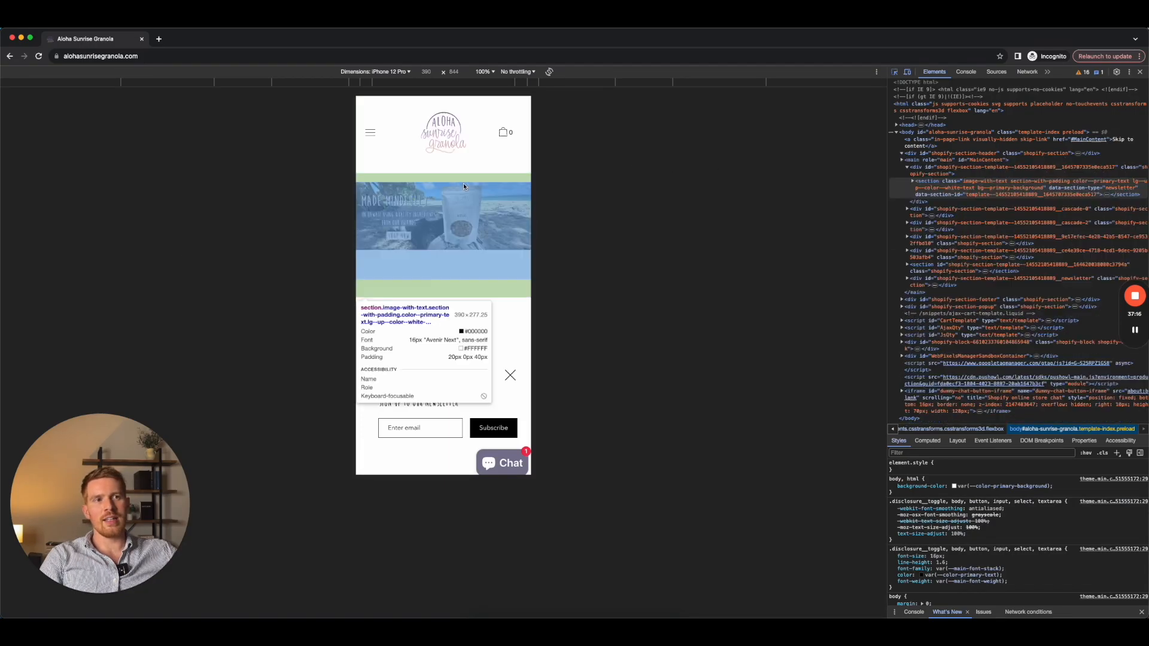
{"action": "left_click", "coordinate": [525, 185]}
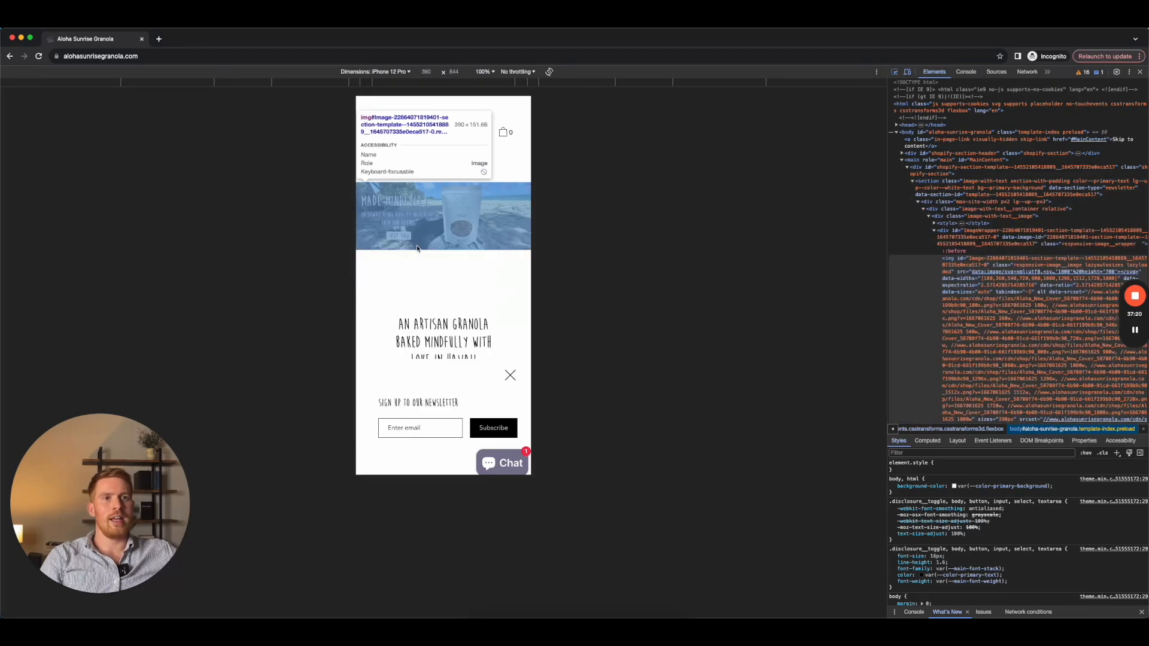
{"action": "left_click", "coordinate": [405, 238]}
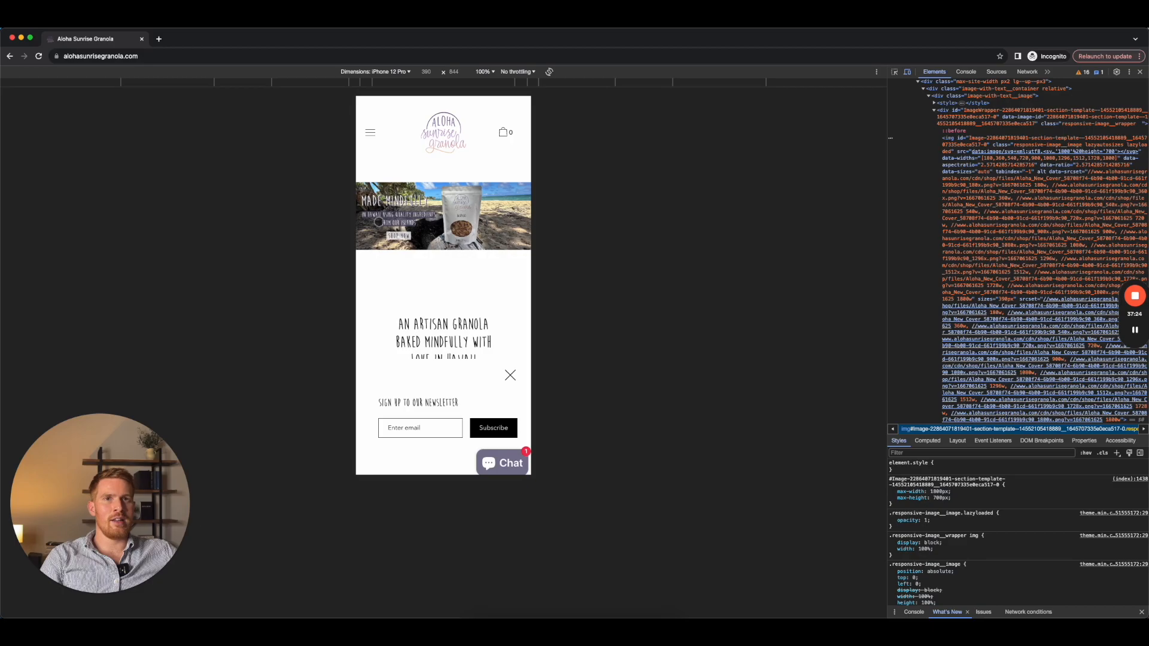
{"action": "left_click", "coordinate": [1140, 73]}
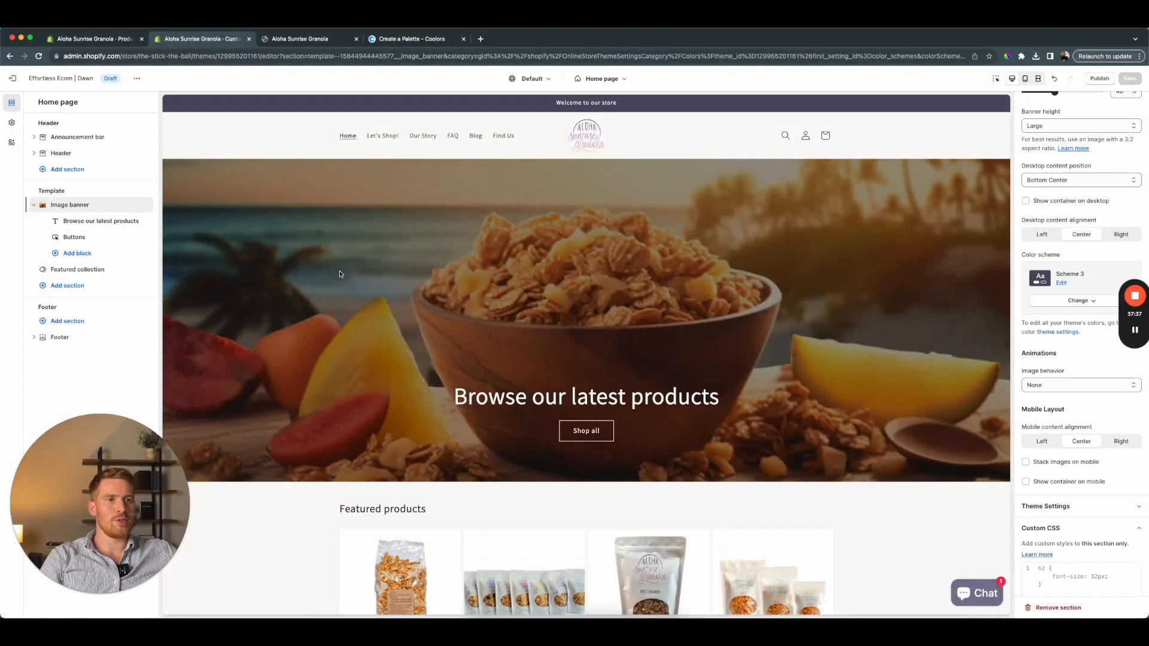
Back in the theme editor, replace the image banner's heading text with "Aloha in every bite"
{"action": "left_click", "coordinate": [518, 386]}
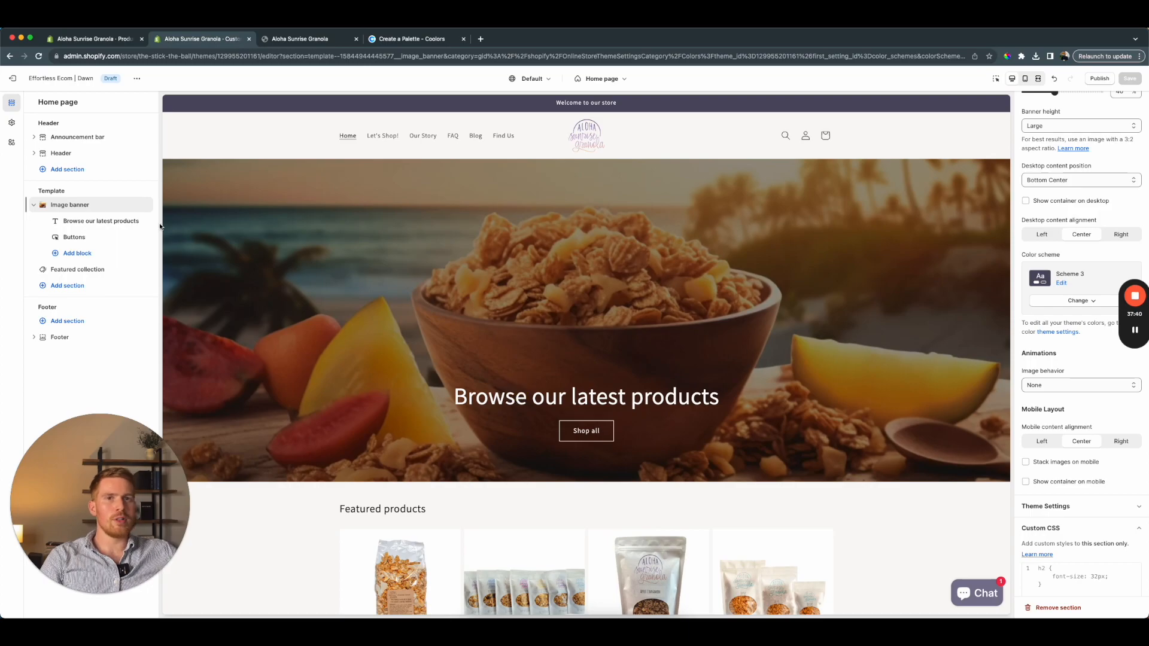
{"action": "left_click", "coordinate": [91, 221]}
{"action": "triple_click", "coordinate": [1122, 157]}
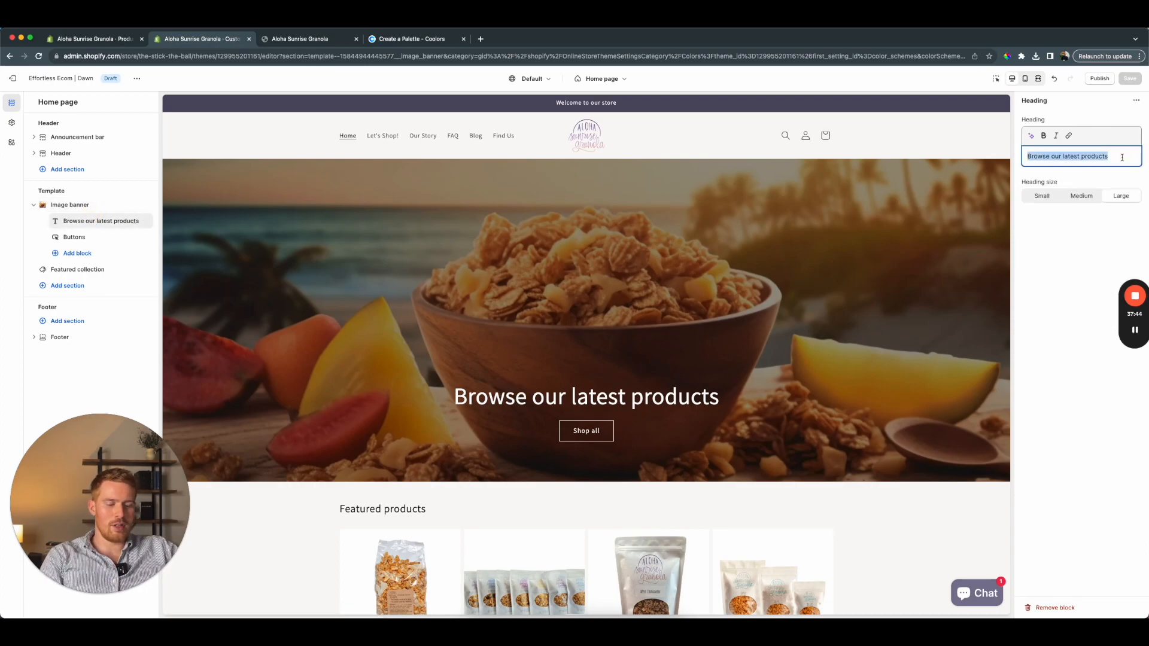
{"action": "type", "text": "Aloha in ev"}
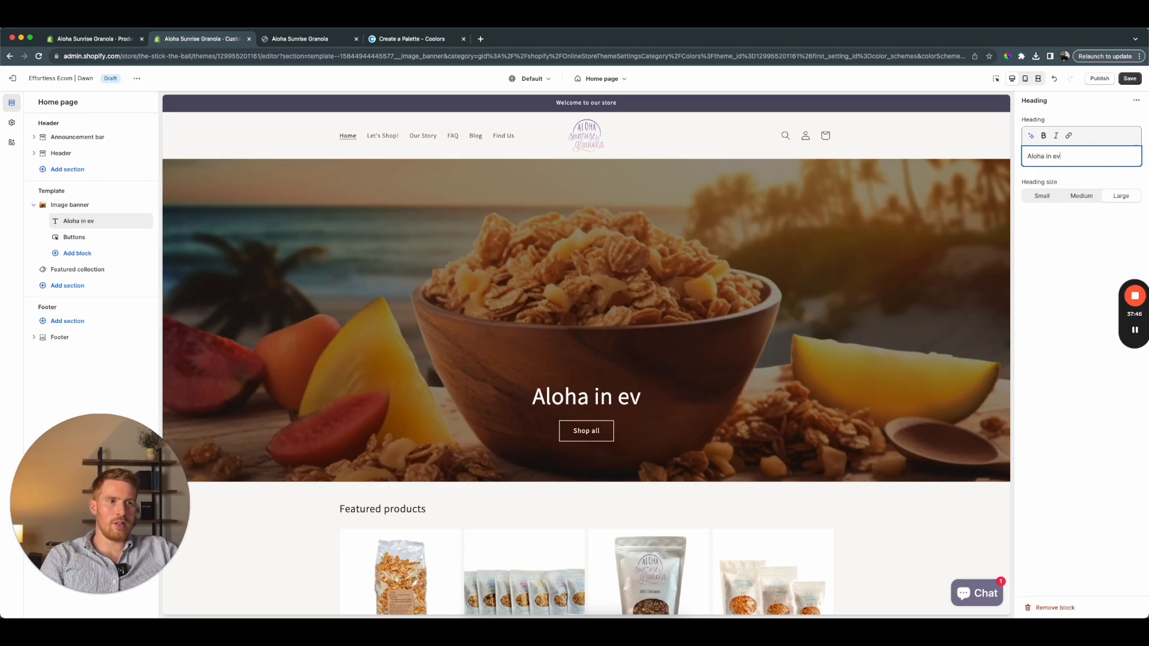
{"action": "type", "text": "ery Bite"}
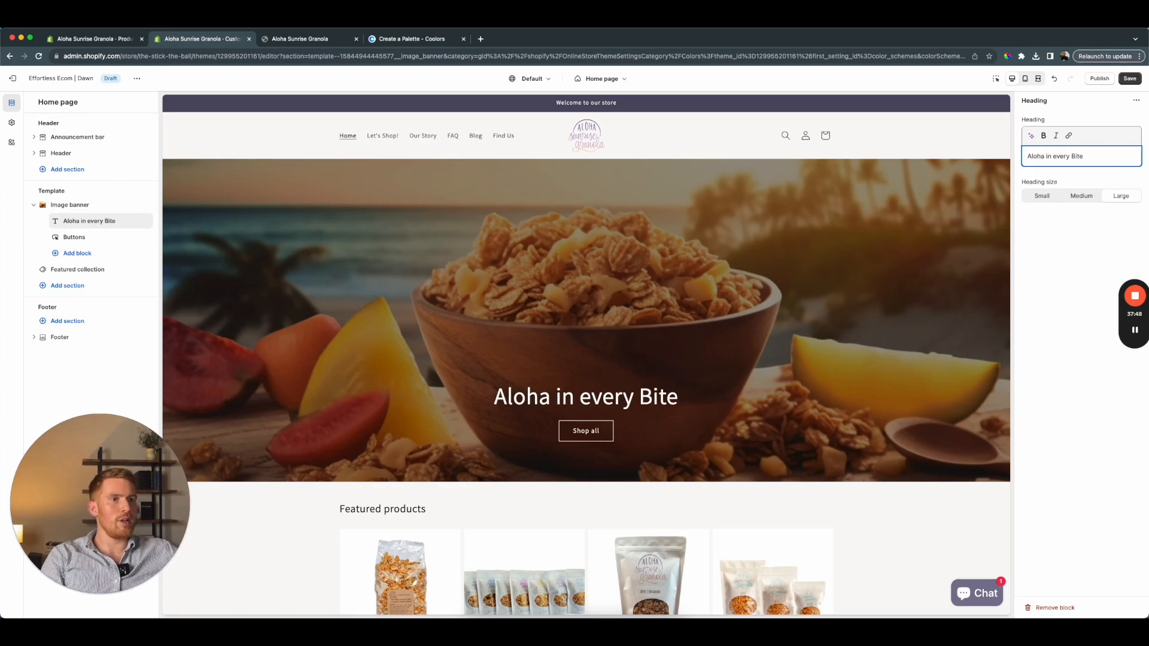
{"action": "key", "text": "BackSpace"}
{"action": "key", "text": "BackSpace"}
{"action": "key", "text": "BackSpace"}
{"action": "key", "text": "BackSpace"}
{"action": "type", "text": "bite"}
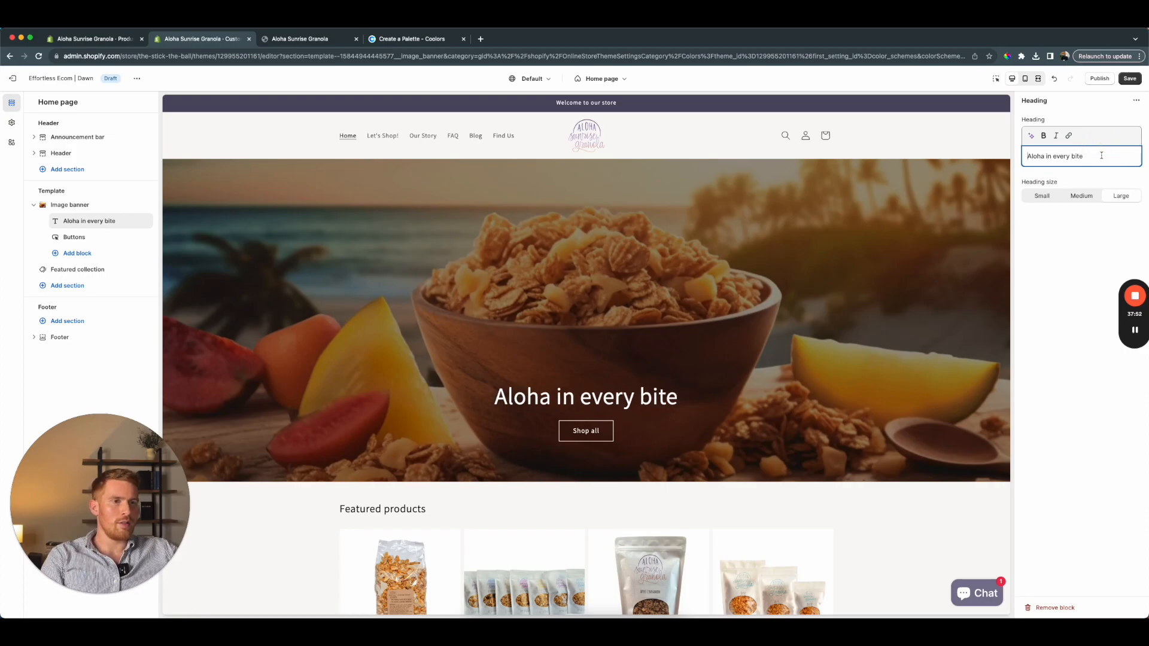
Extend the banner heading to read "A taste of aloha in every bite", with aloha in lowercase
{"action": "left_click", "coordinate": [1027, 156]}
{"action": "type", "text": "A taste of"}
{"action": "left_click", "coordinate": [1059, 157]}
{"action": "key", "text": "BackSpace"}
{"action": "type", "text": "a"}
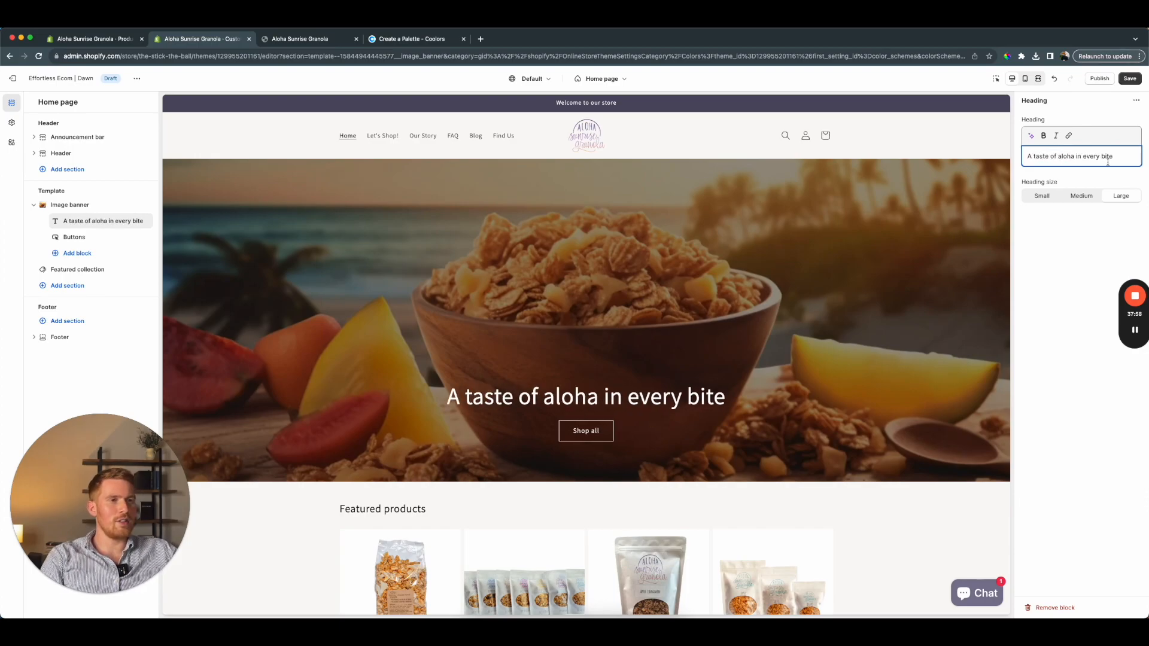
{"action": "left_click", "coordinate": [1123, 156]}
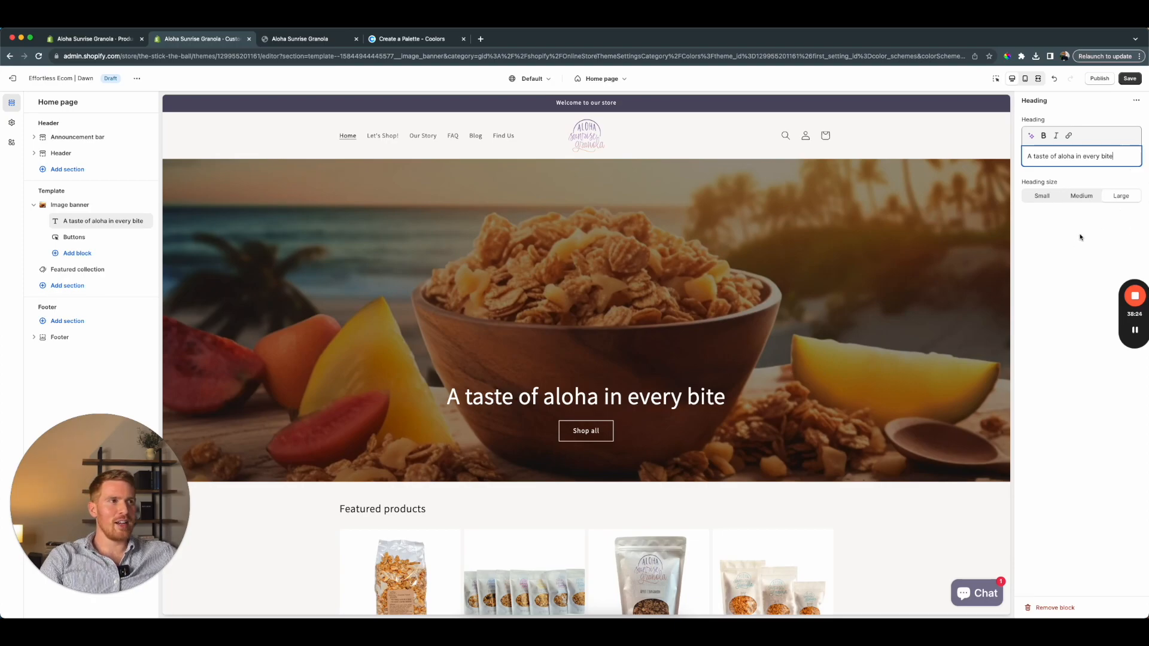
Try "Shop granolas" and "Shop granola" as the banner's first button label and restore it to "Shop all"
{"action": "left_click", "coordinate": [85, 240]}
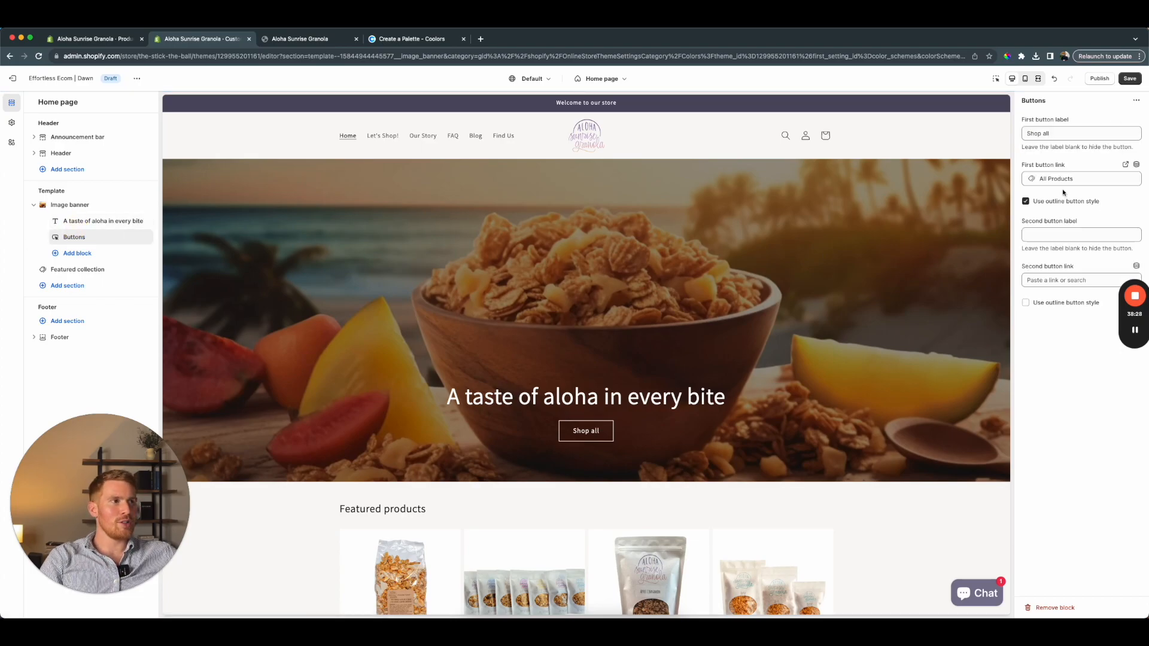
{"action": "left_click", "coordinate": [1071, 133]}
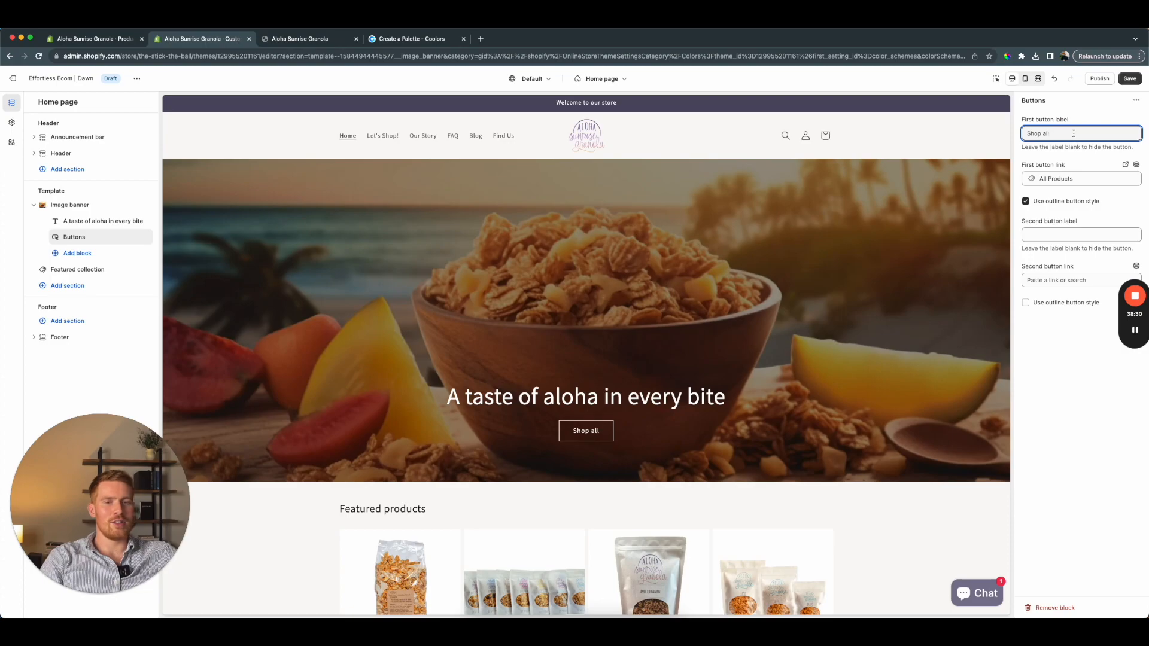
{"action": "key", "text": "alt+shift+Left"}
{"action": "type", "text": "Granolas"}
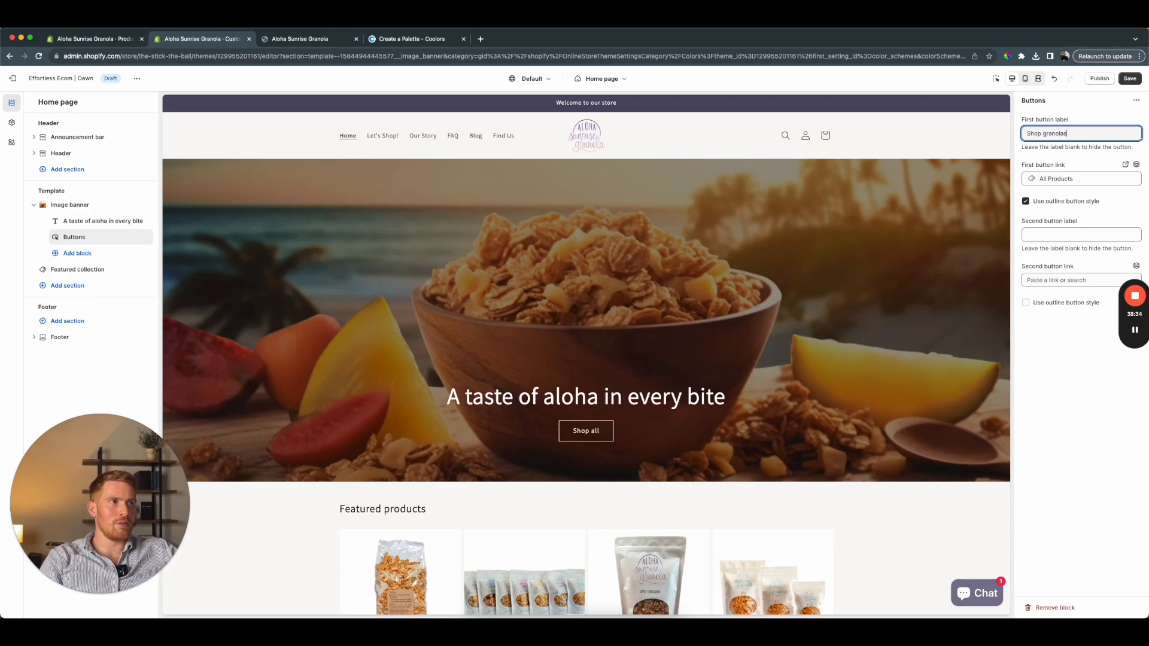
{"action": "left_click", "coordinate": [1048, 132]}
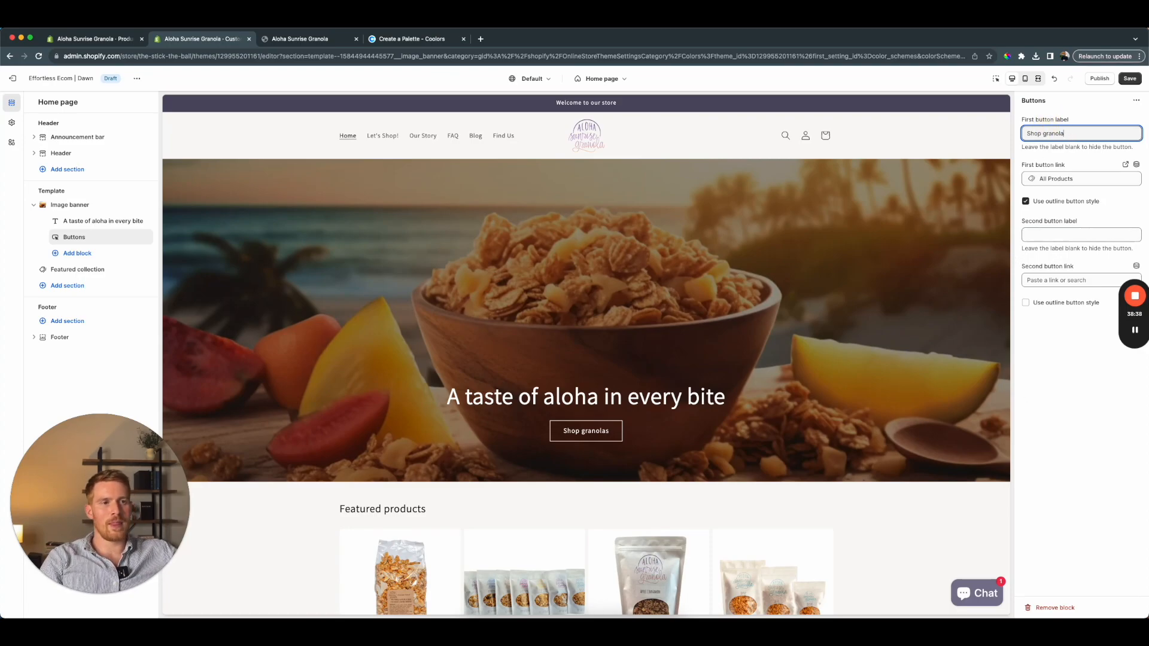
{"action": "key", "text": "alt+BackSpace"}
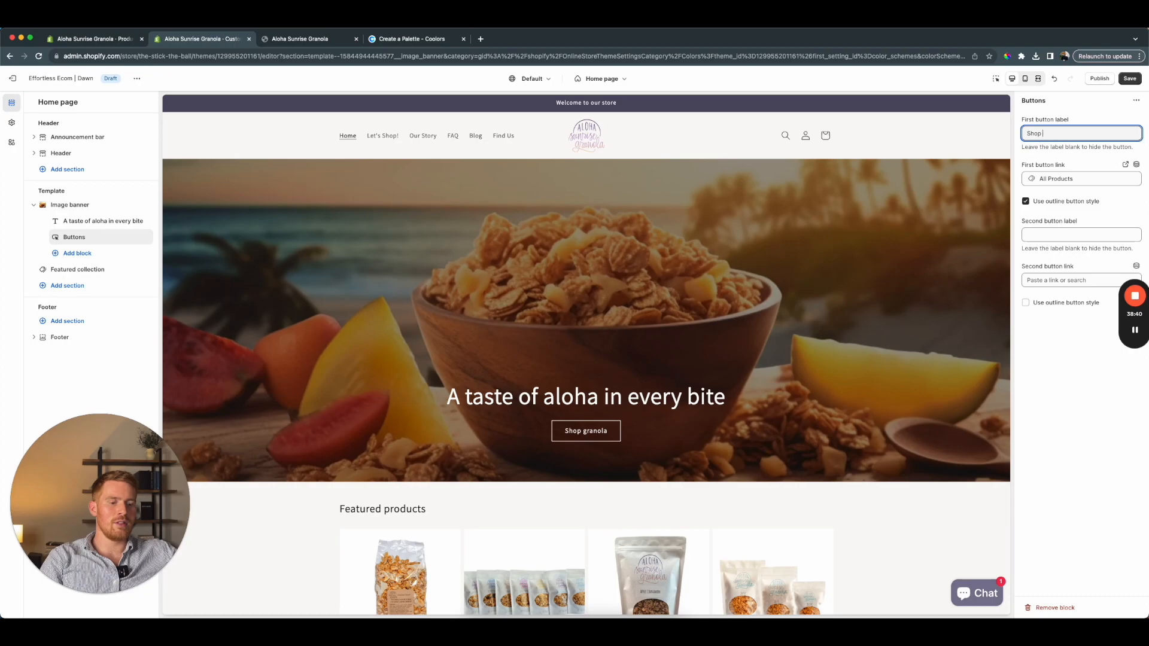
{"action": "left_click", "coordinate": [1057, 385]}
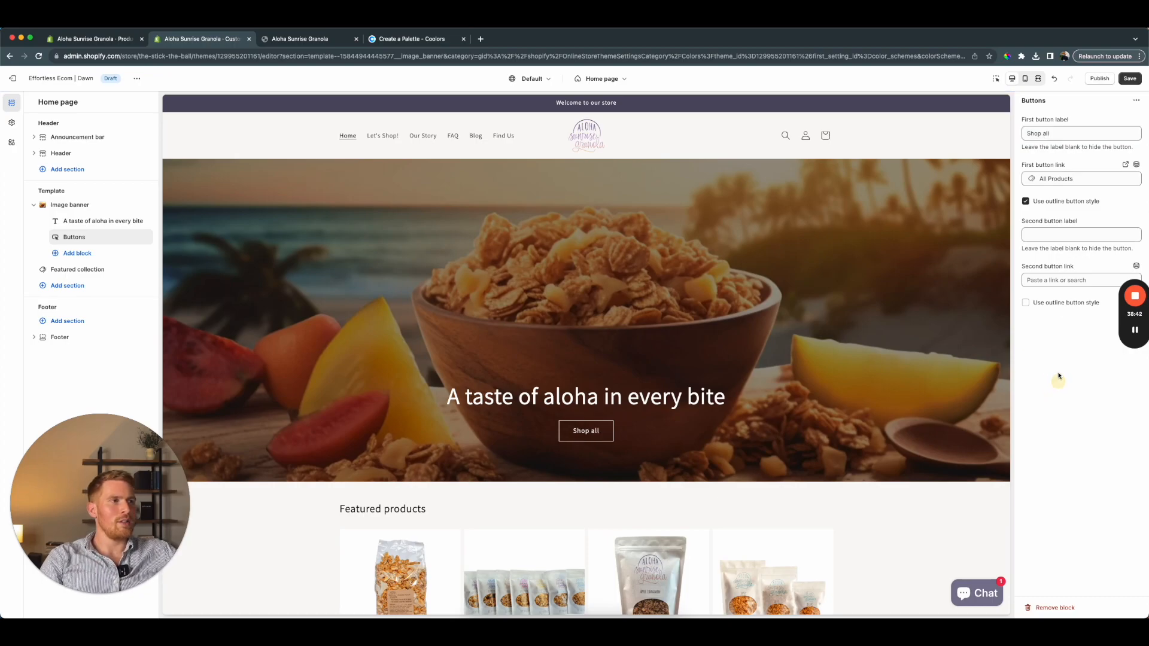
Try the banner's first button without the outline style and turn the outline style back on
{"action": "left_click", "coordinate": [1028, 203]}
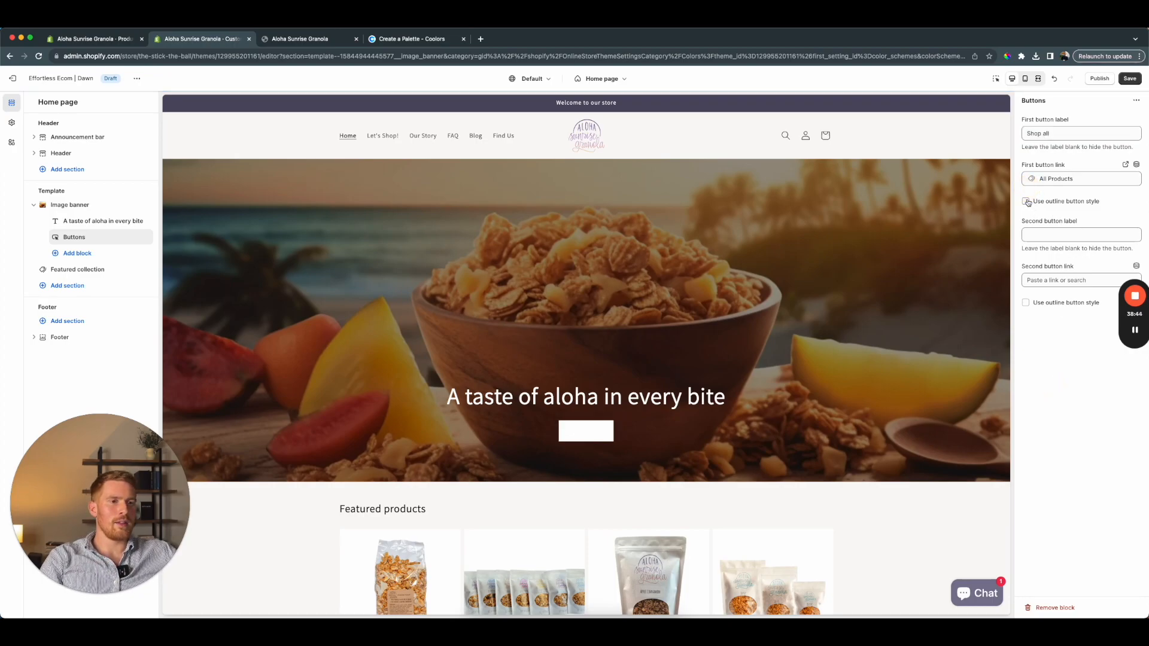
{"action": "left_click", "coordinate": [1027, 202]}
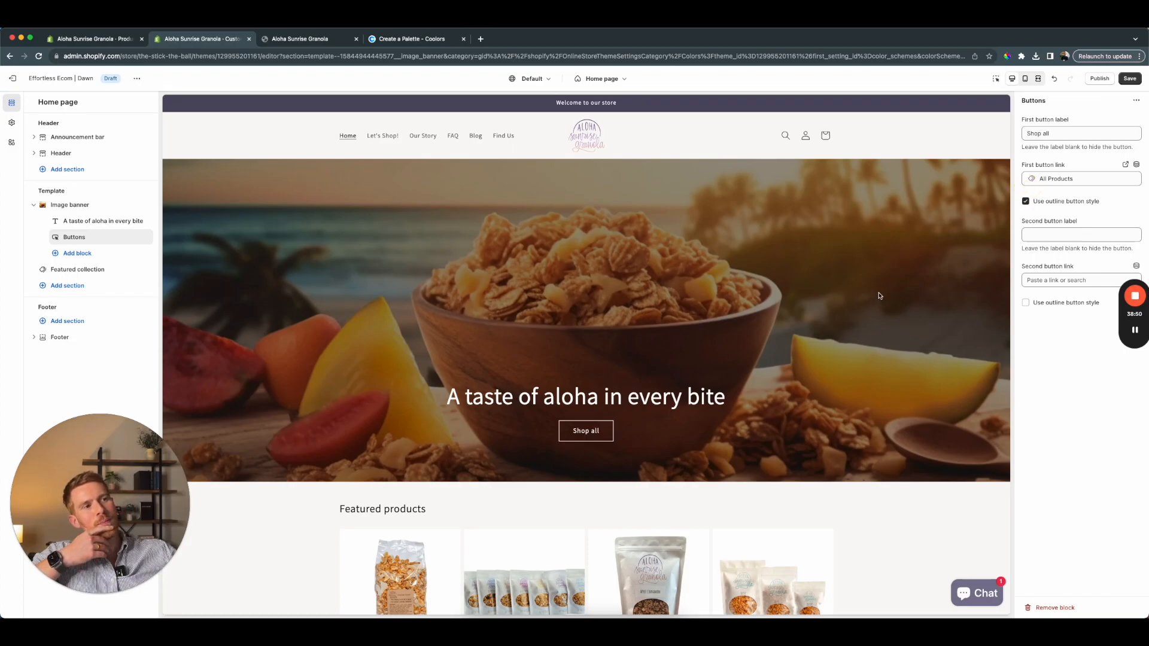
{"action": "left_click", "coordinate": [1043, 235]}
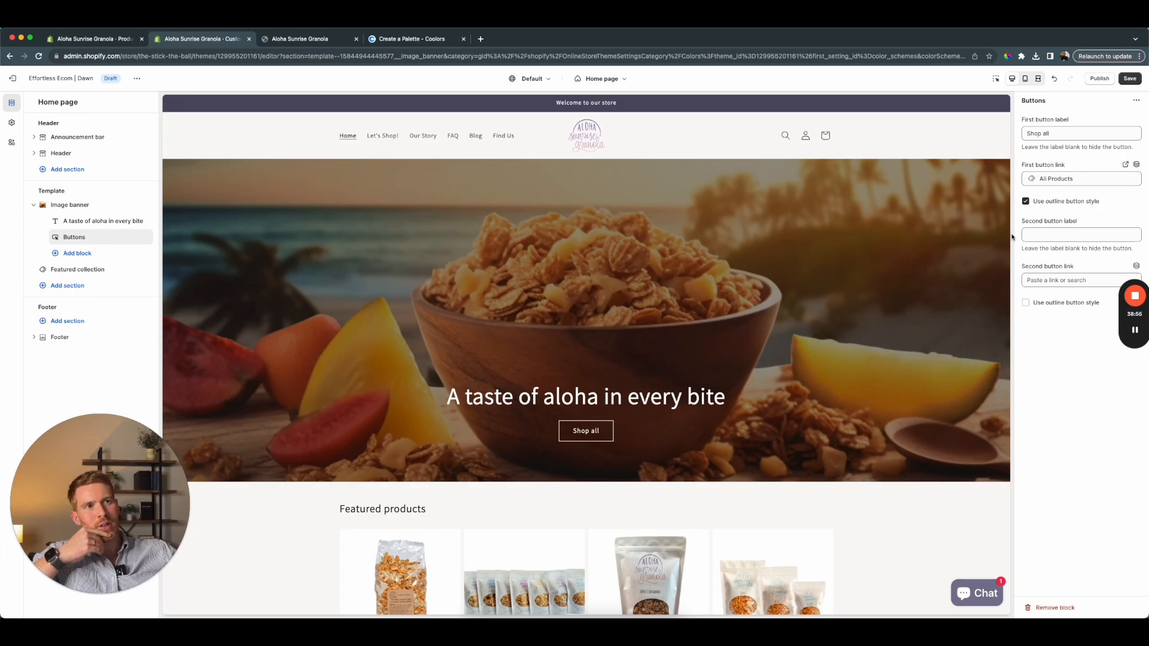
{"action": "scroll", "coordinate": [700, 313], "scroll_direction": "down", "scroll_amount": 1}
{"action": "scroll", "coordinate": [699, 313], "scroll_direction": "up", "scroll_amount": 1}
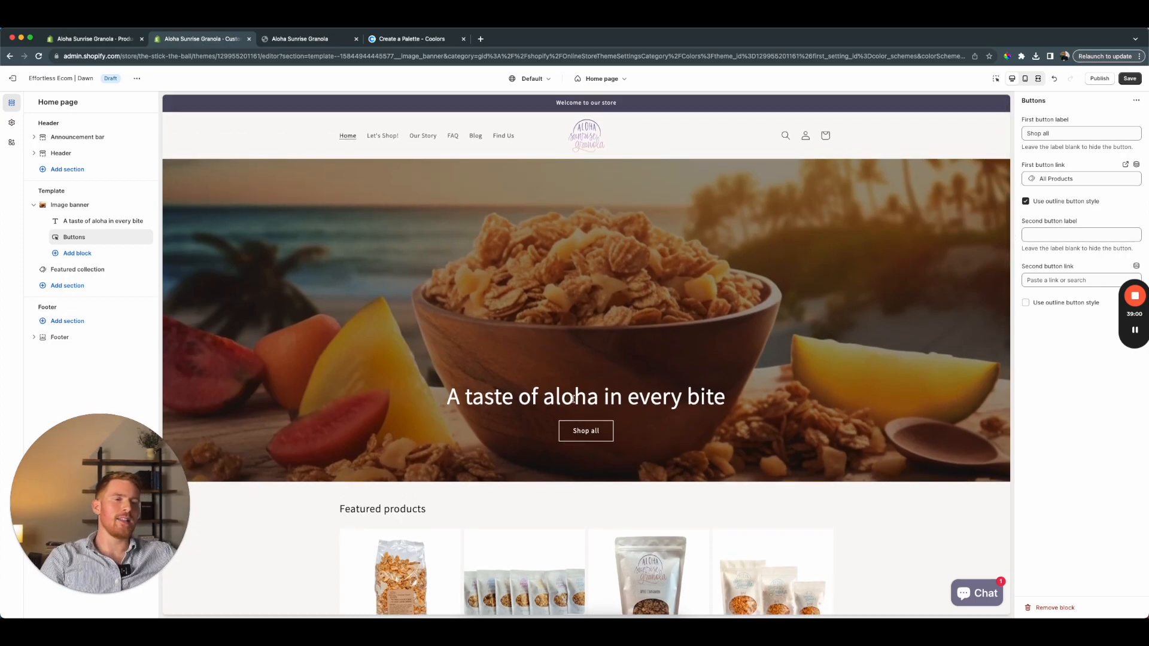
Add a text block to the image banner and place it between the heading and the buttons
{"action": "left_click", "coordinate": [76, 252]}
{"action": "left_click", "coordinate": [180, 272]}
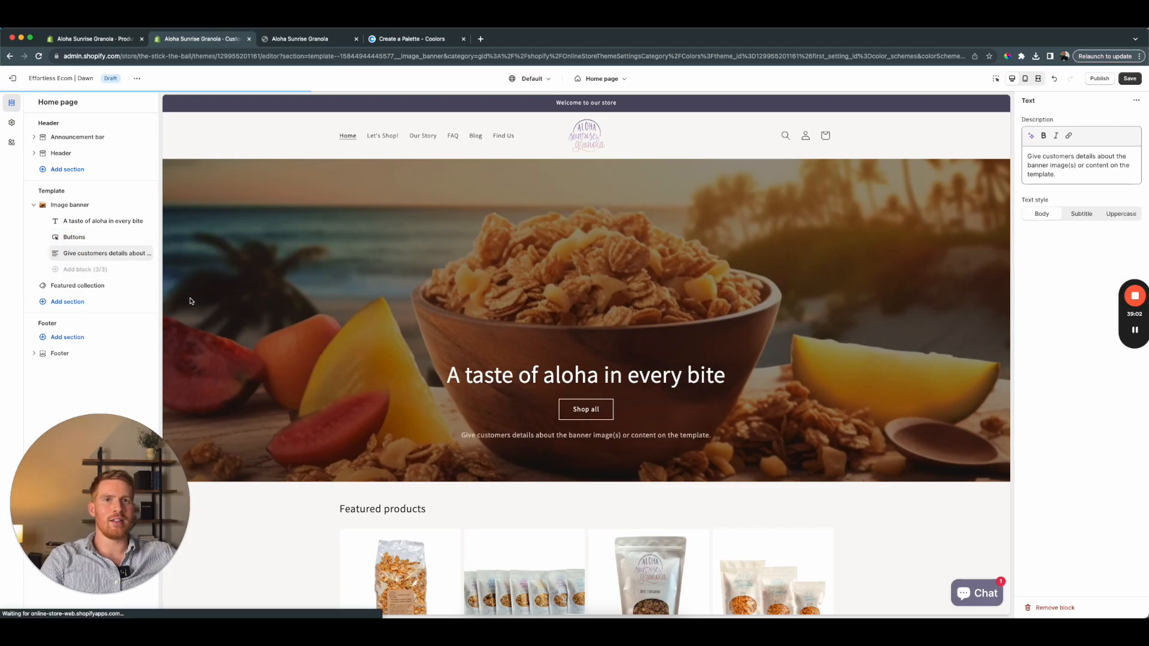
{"action": "left_click_drag", "start_coordinate": [55, 253], "coordinate": [56, 236]}
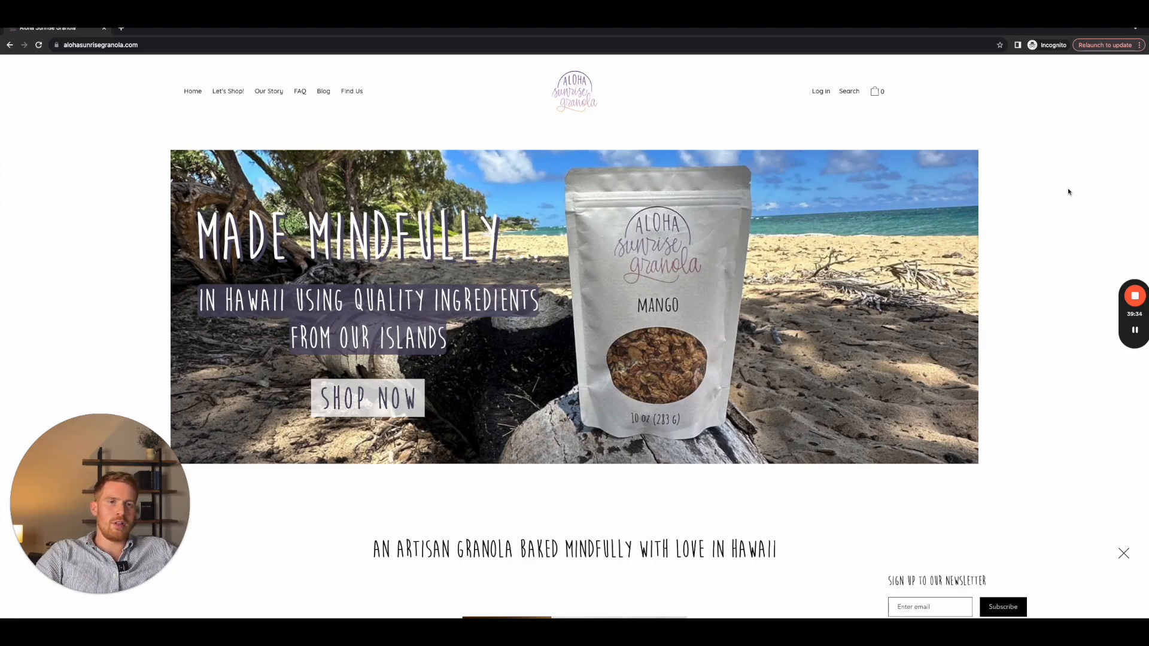
Replace the new text block's placeholder description with "The best of our islands in every bowl", without a full stop
{"action": "key", "text": "ctrl+Left"}
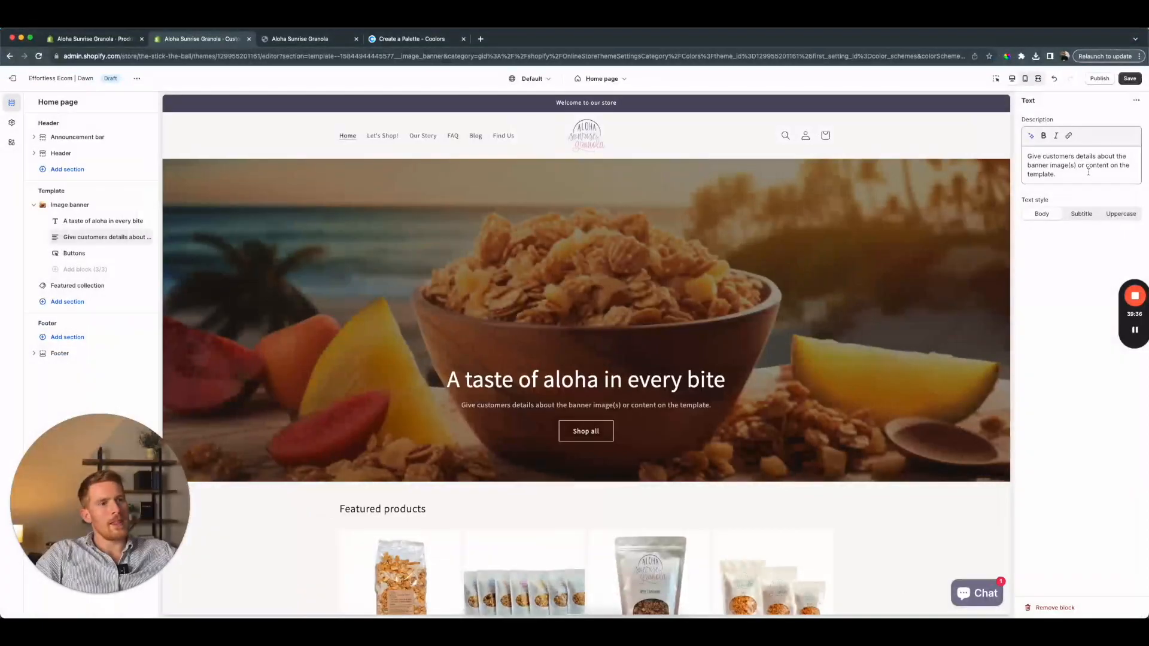
{"action": "left_click_drag", "start_coordinate": [1070, 175], "coordinate": [1005, 137]}
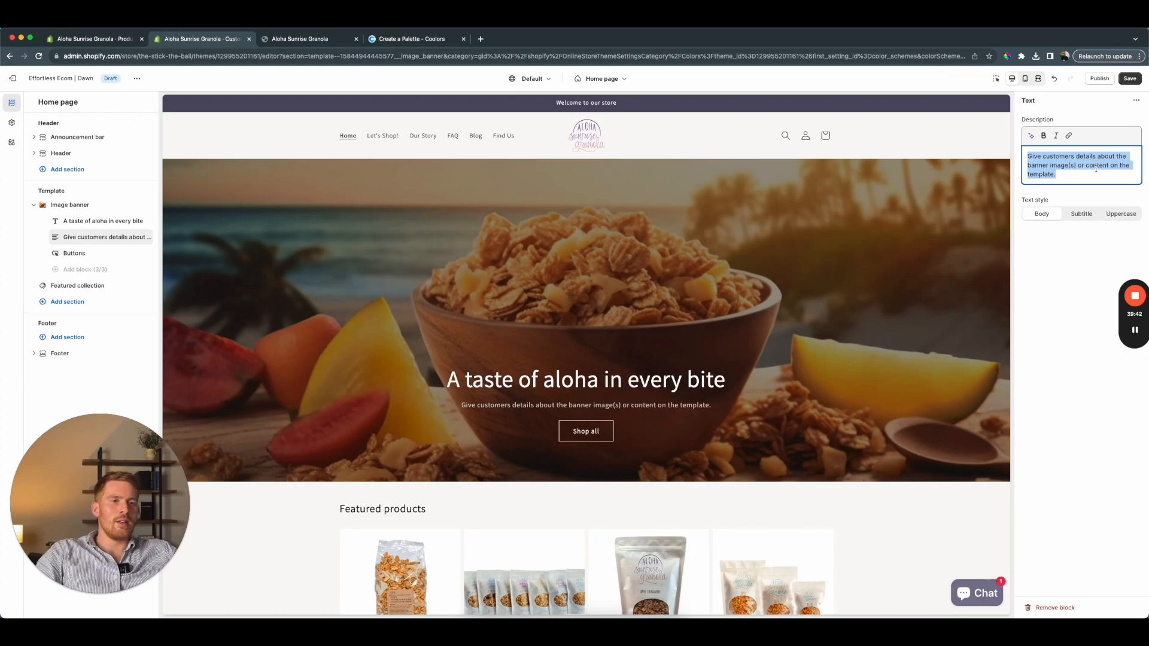
{"action": "type", "text": "The best "}
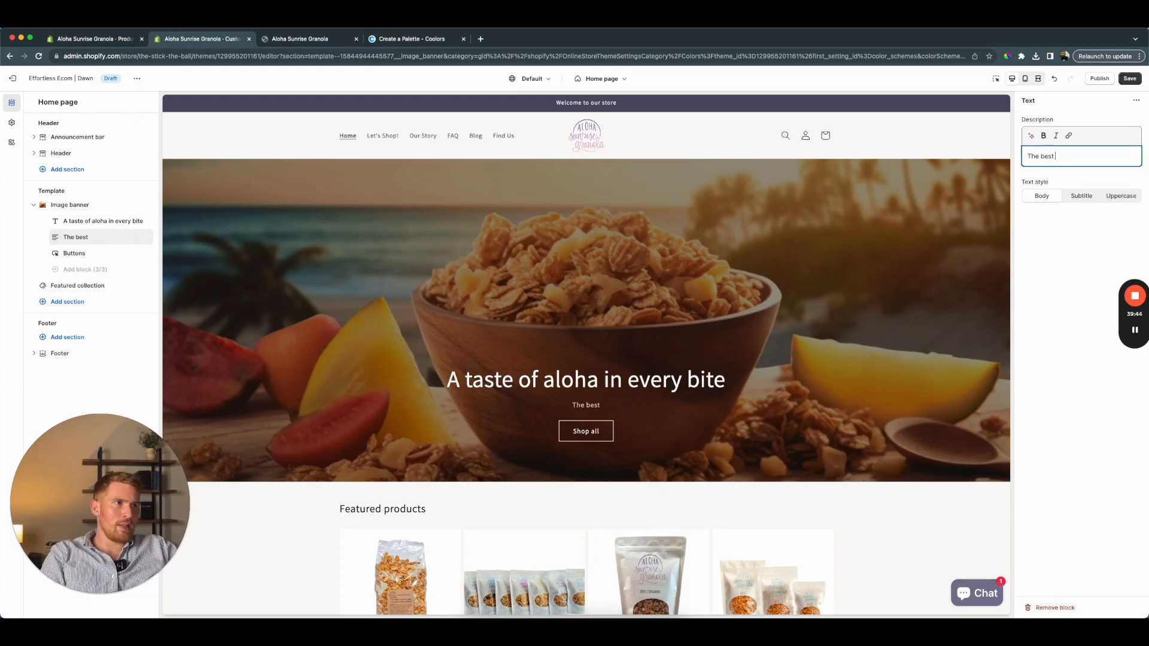
{"action": "type", "text": "of "}
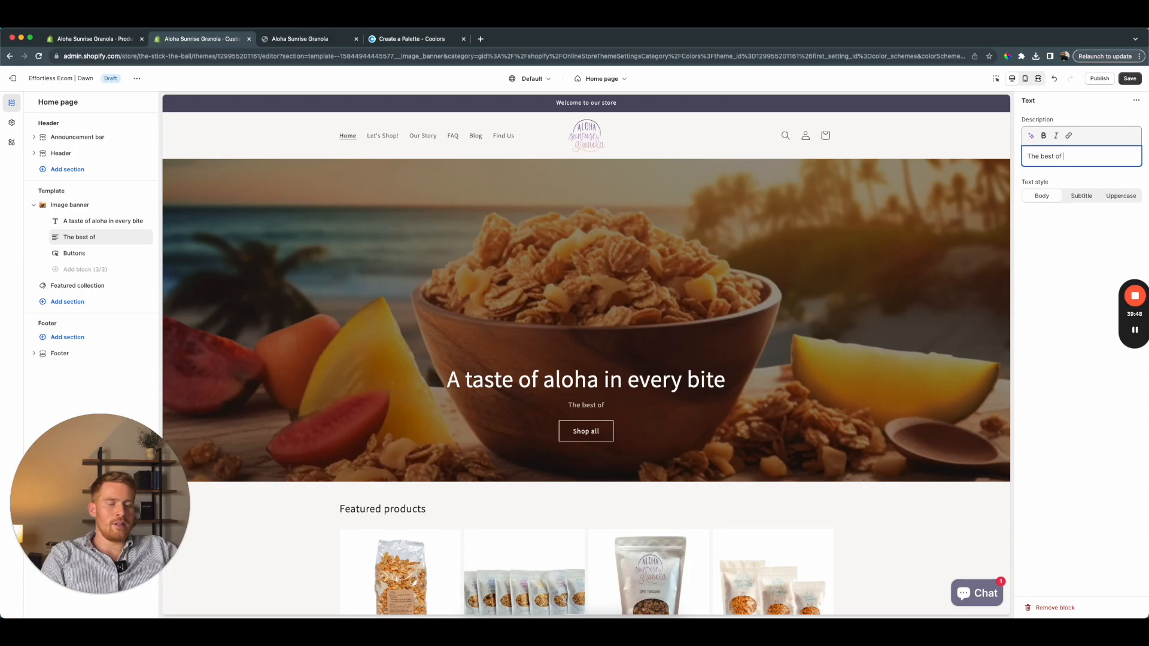
{"action": "type", "text": "our islands "}
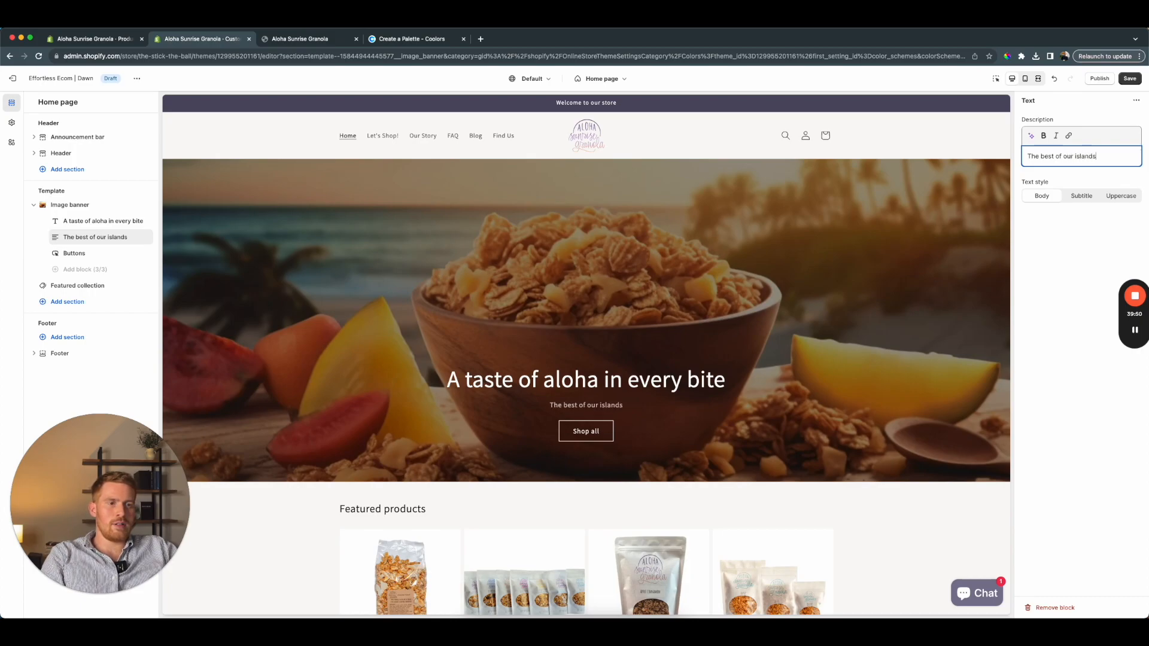
{"action": "type", "text": "in every bowl."}
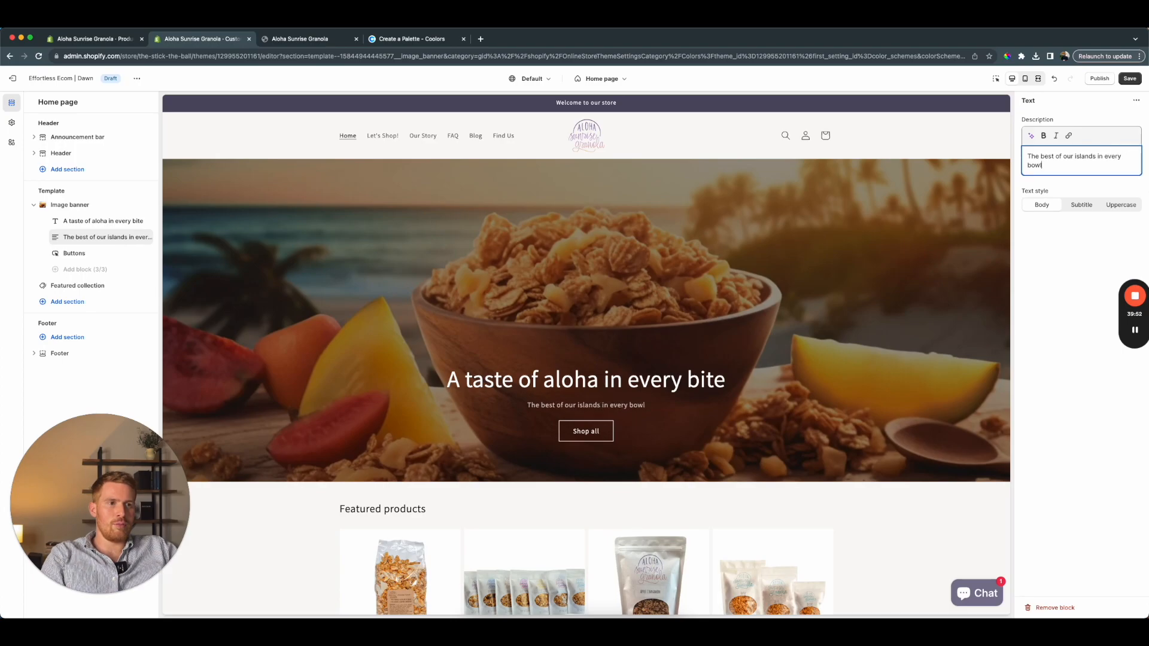
{"action": "key", "text": "BackSpace"}
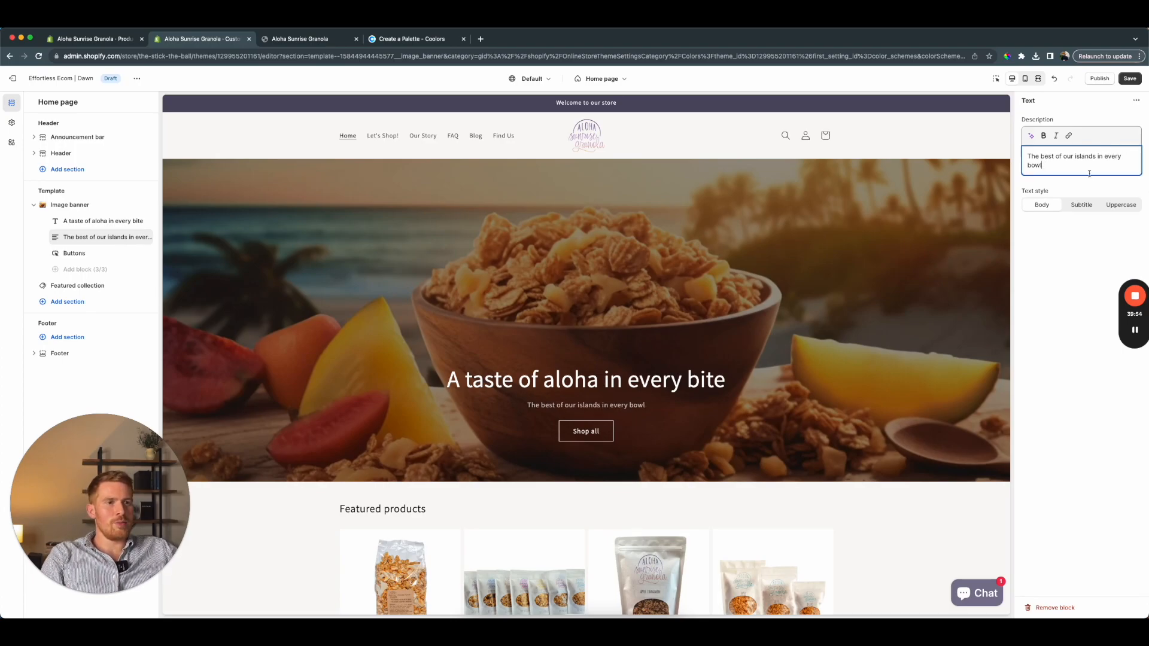
Compare the Body, Subtitle and Uppercase text styles for the banner's description and keep Subtitle
{"action": "left_click", "coordinate": [1081, 205]}
{"action": "left_click", "coordinate": [1043, 206]}
{"action": "left_click", "coordinate": [1070, 207]}
{"action": "left_click", "coordinate": [1113, 209]}
{"action": "left_click", "coordinate": [1076, 209]}
{"action": "left_click", "coordinate": [1121, 206]}
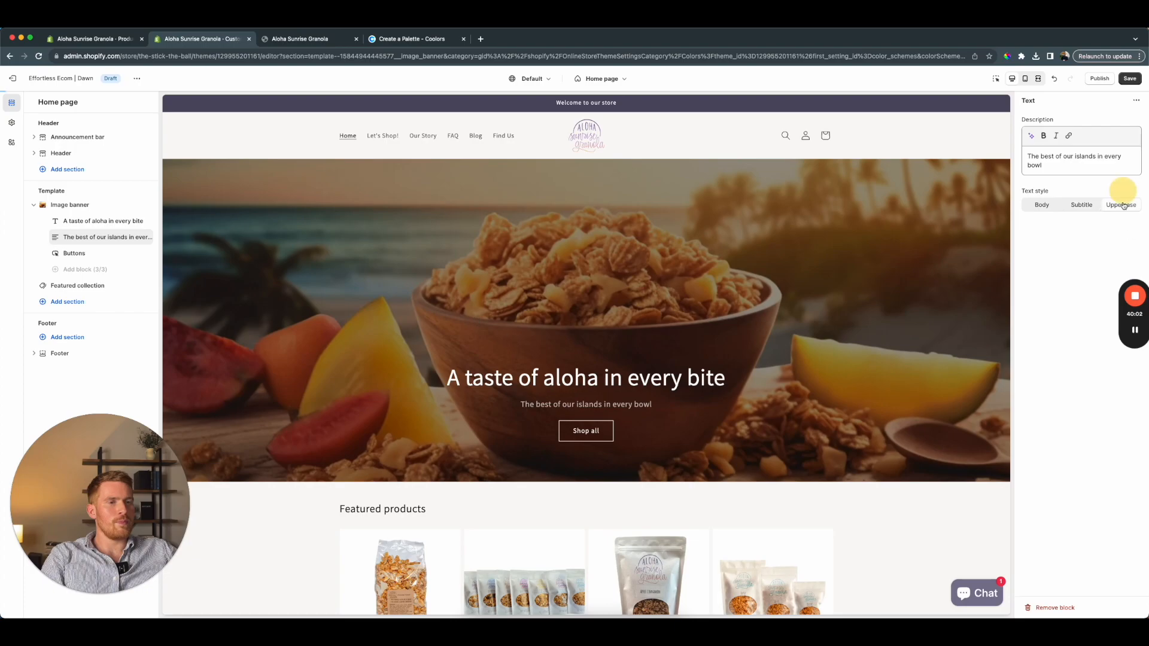
{"action": "left_click", "coordinate": [1086, 205]}
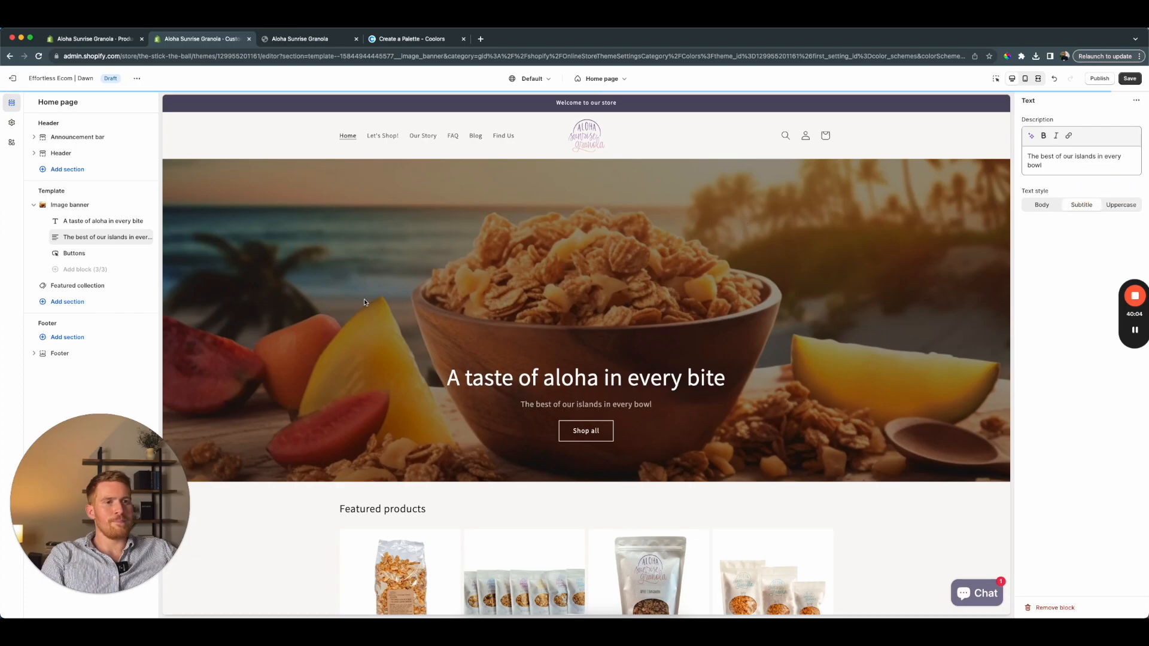
Lower the image banner's overlay opacity to 10%
{"action": "scroll", "coordinate": [497, 340], "scroll_direction": "down", "scroll_amount": 2}
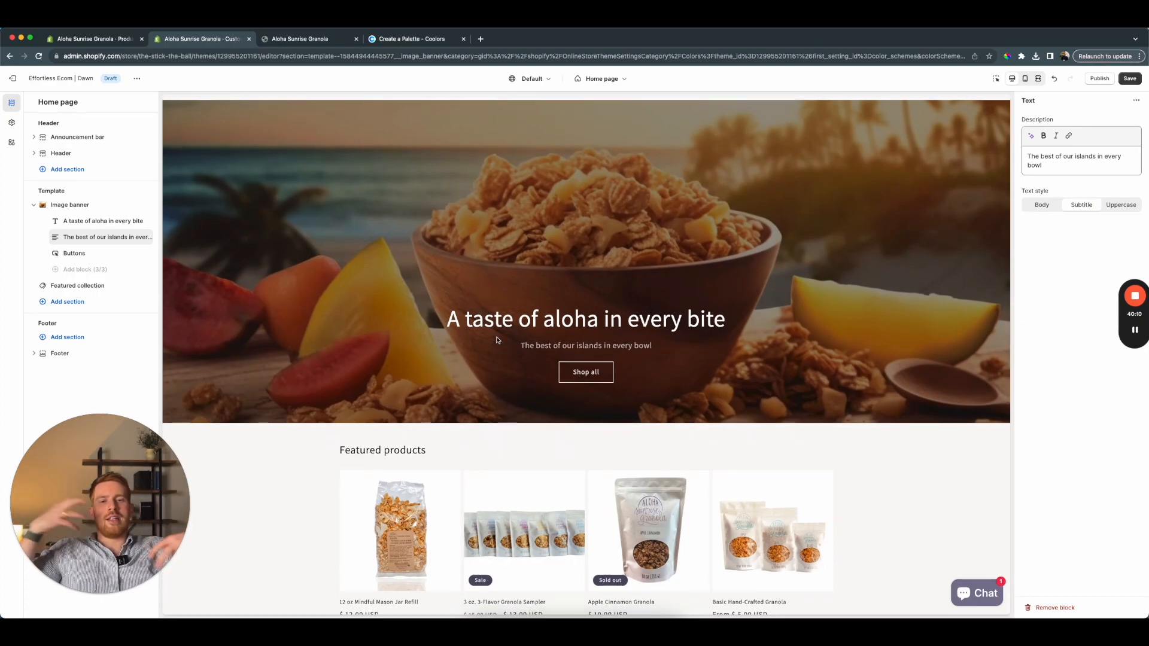
{"action": "scroll", "coordinate": [462, 305], "scroll_direction": "up", "scroll_amount": 2}
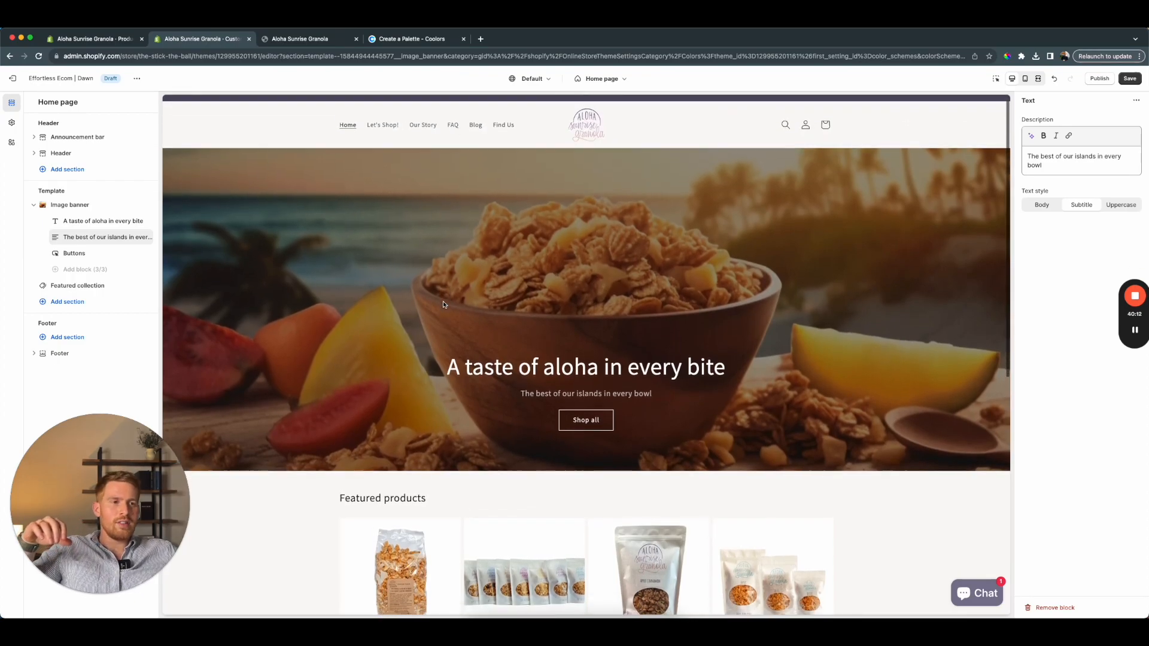
{"action": "scroll", "coordinate": [437, 305], "scroll_direction": "up", "scroll_amount": 1}
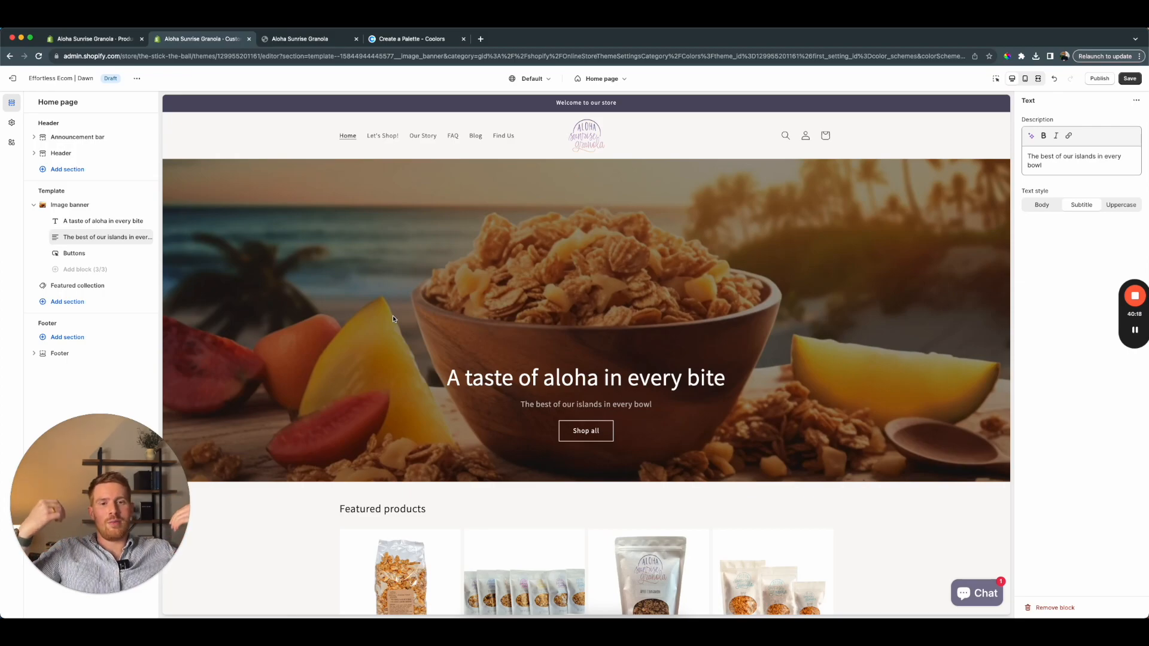
{"action": "scroll", "coordinate": [386, 314], "scroll_direction": "down", "scroll_amount": 2}
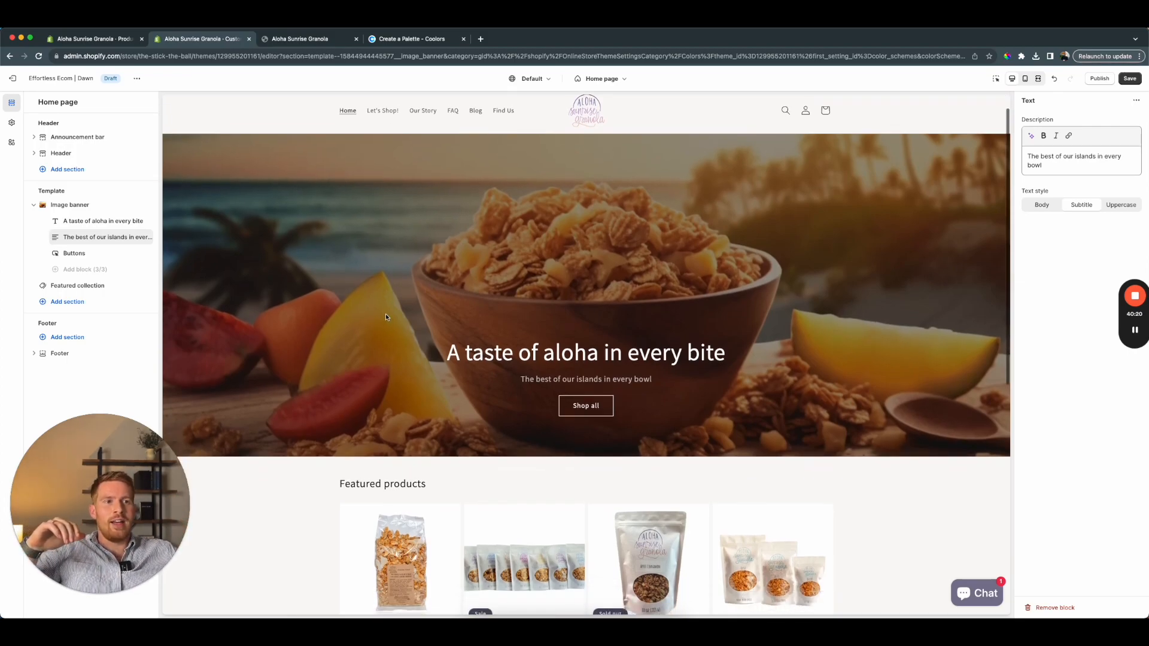
{"action": "left_click", "coordinate": [70, 204]}
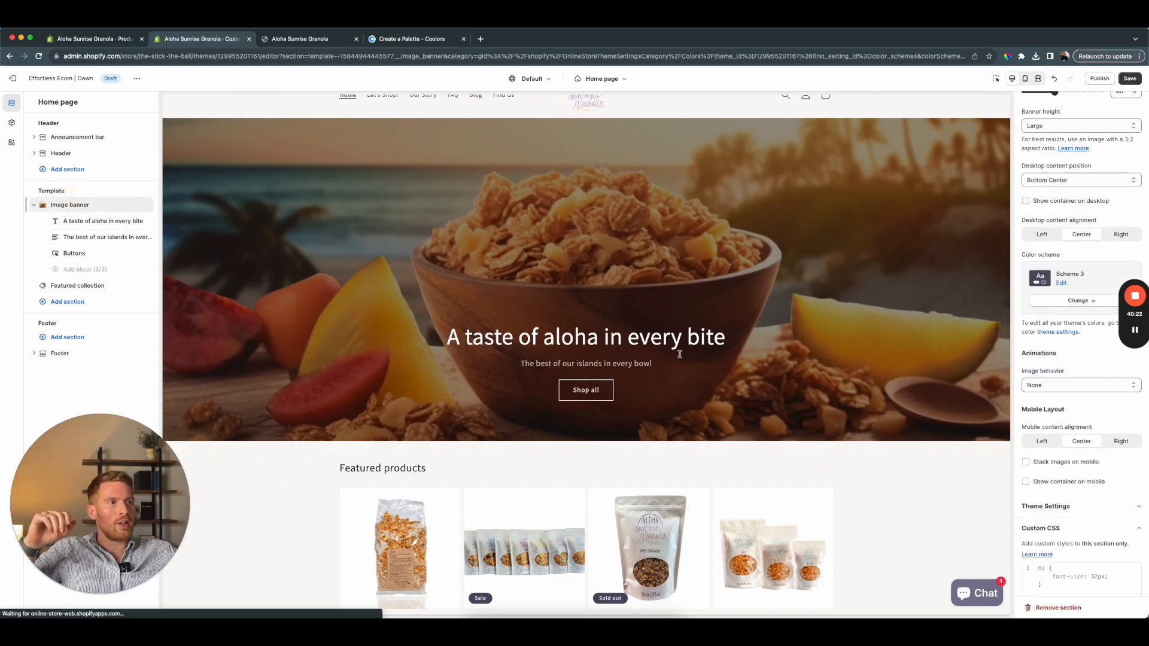
{"action": "scroll", "coordinate": [1053, 445], "scroll_direction": "down", "scroll_amount": 1}
{"action": "scroll", "coordinate": [1054, 450], "scroll_direction": "up", "scroll_amount": 4}
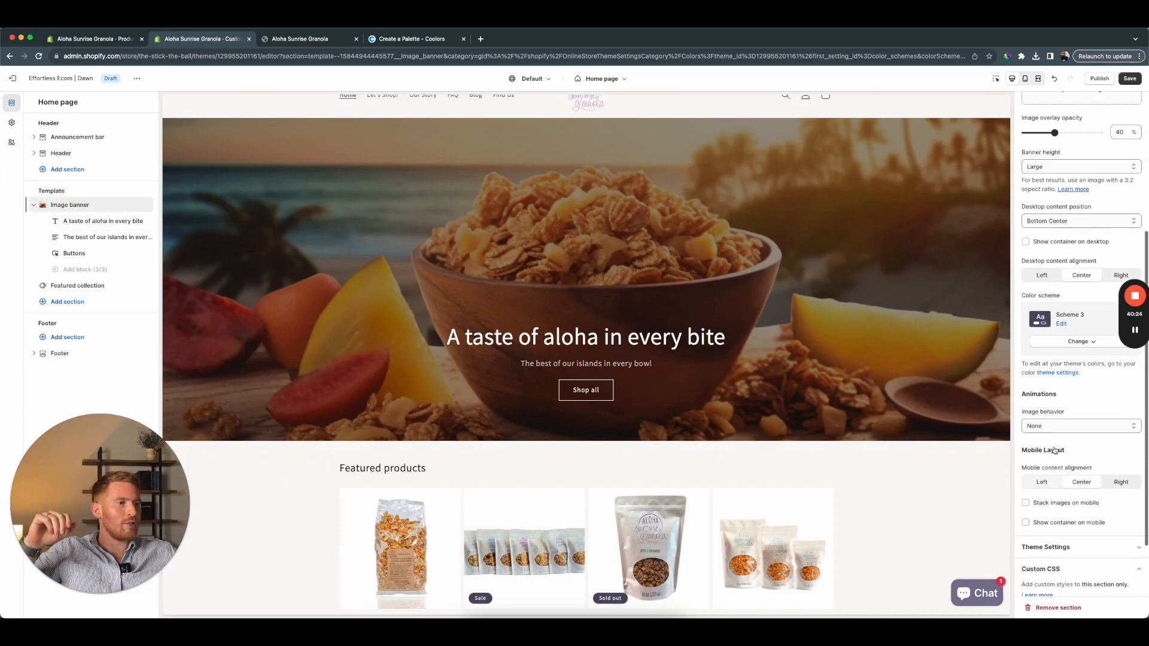
{"action": "scroll", "coordinate": [1055, 448], "scroll_direction": "up", "scroll_amount": 5}
{"action": "left_click_drag", "start_coordinate": [1055, 317], "coordinate": [1032, 318]}
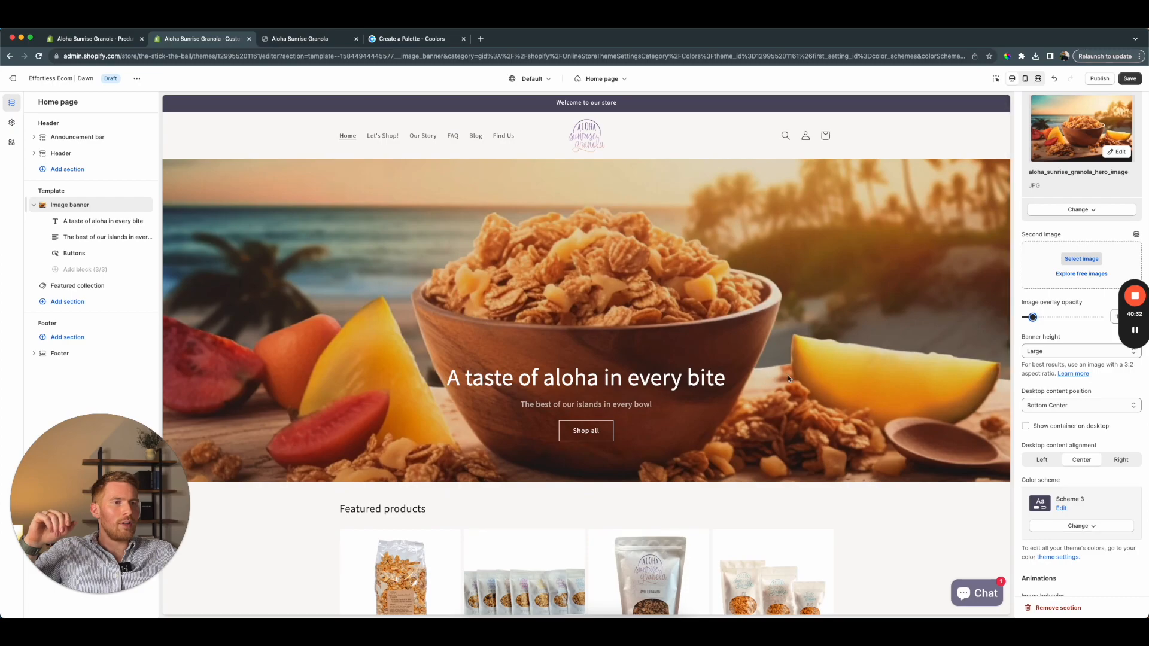
Preview the home page in the mobile layout and compare its banner with the live store's mobile view
{"action": "left_click", "coordinate": [1025, 81]}
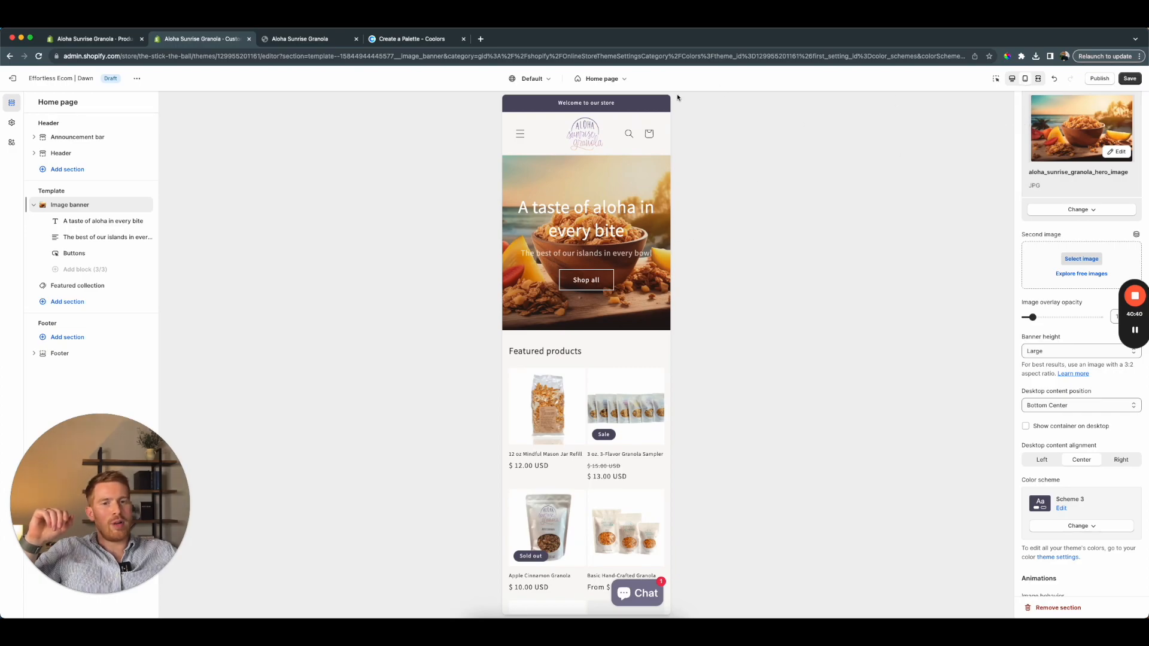
{"action": "key", "text": "ctrl+Right"}
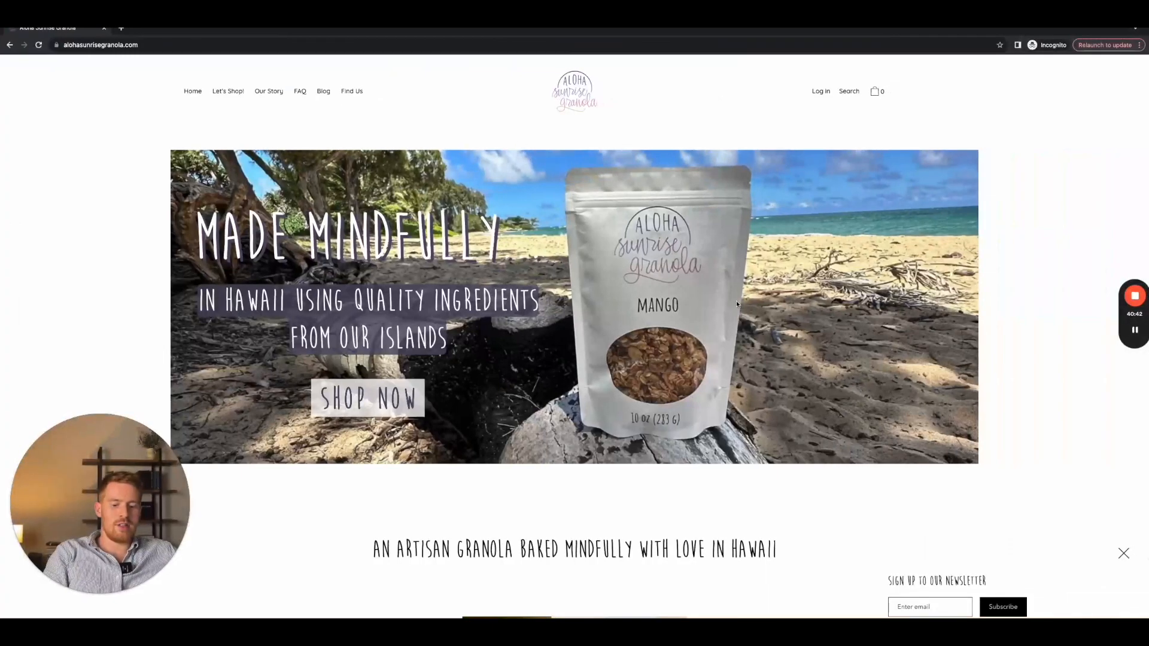
{"action": "key", "text": "super+alt+i"}
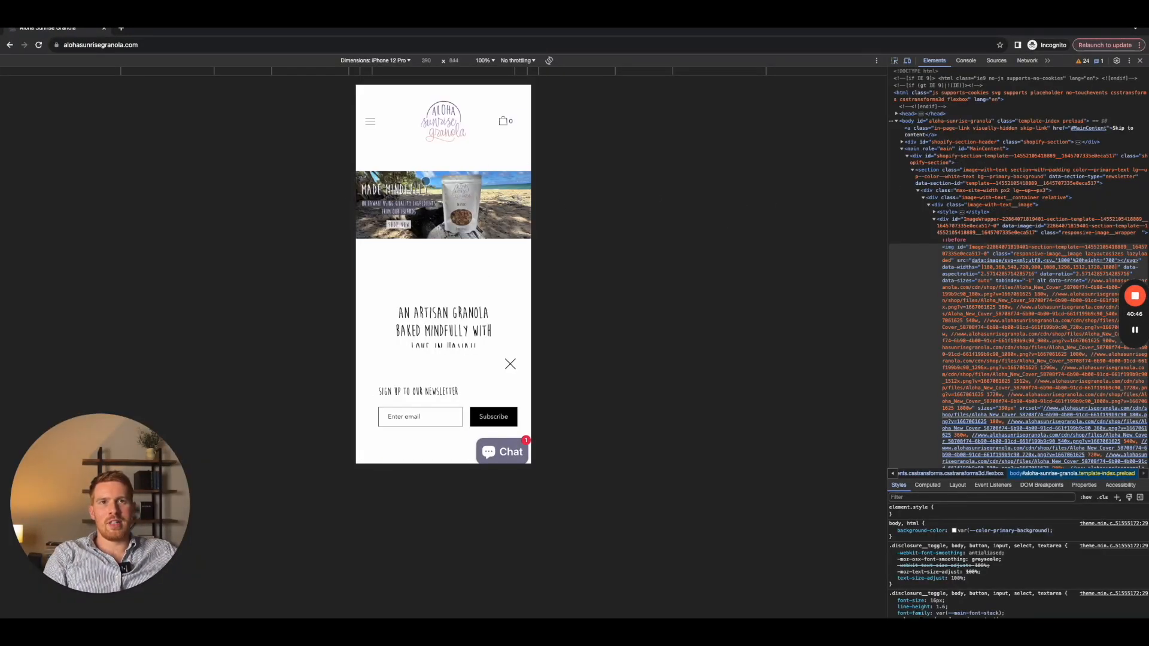
{"action": "key", "text": "ctrl+Left"}
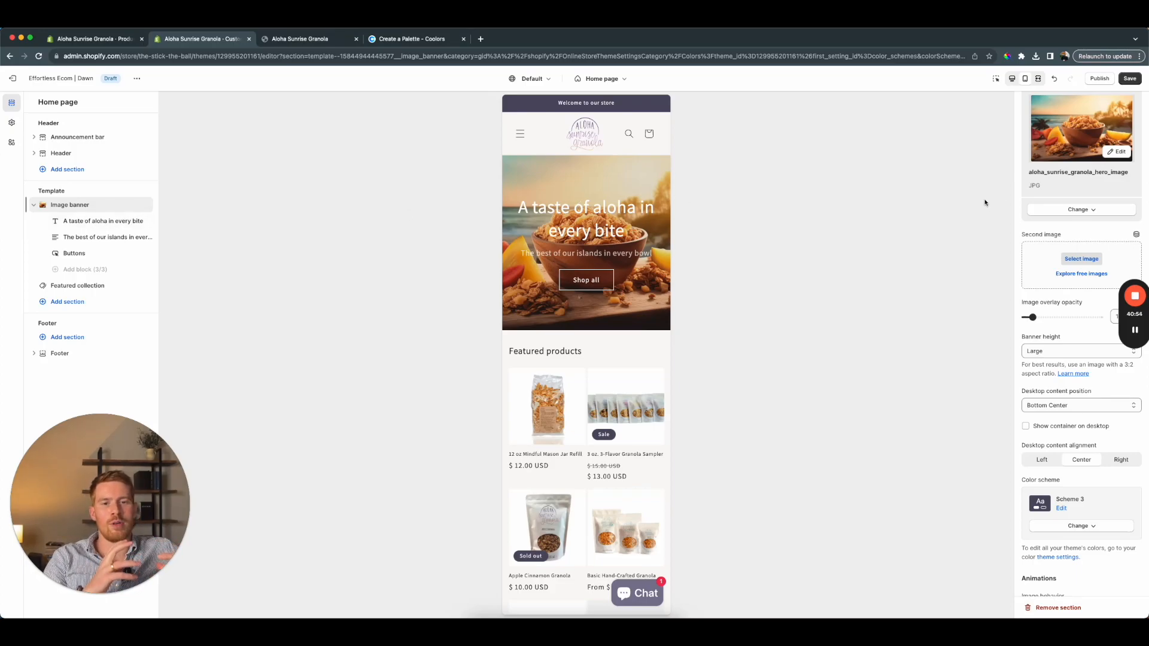
{"action": "scroll", "coordinate": [653, 231], "scroll_direction": "down", "scroll_amount": 1}
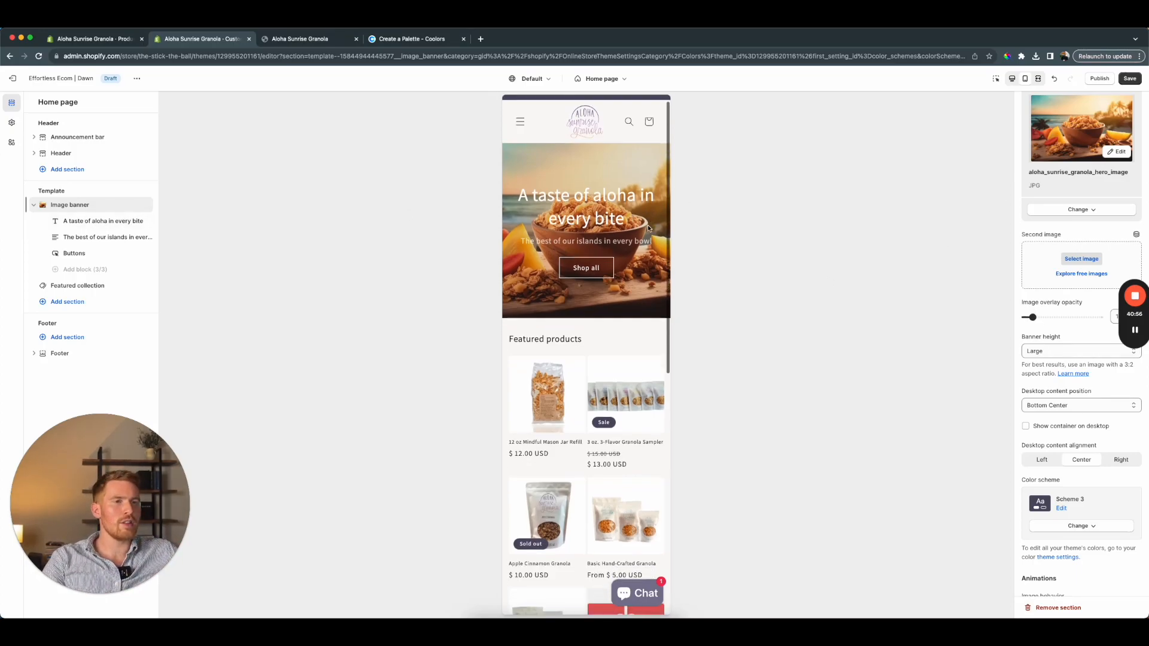
{"action": "scroll", "coordinate": [654, 231], "scroll_direction": "up", "scroll_amount": 1}
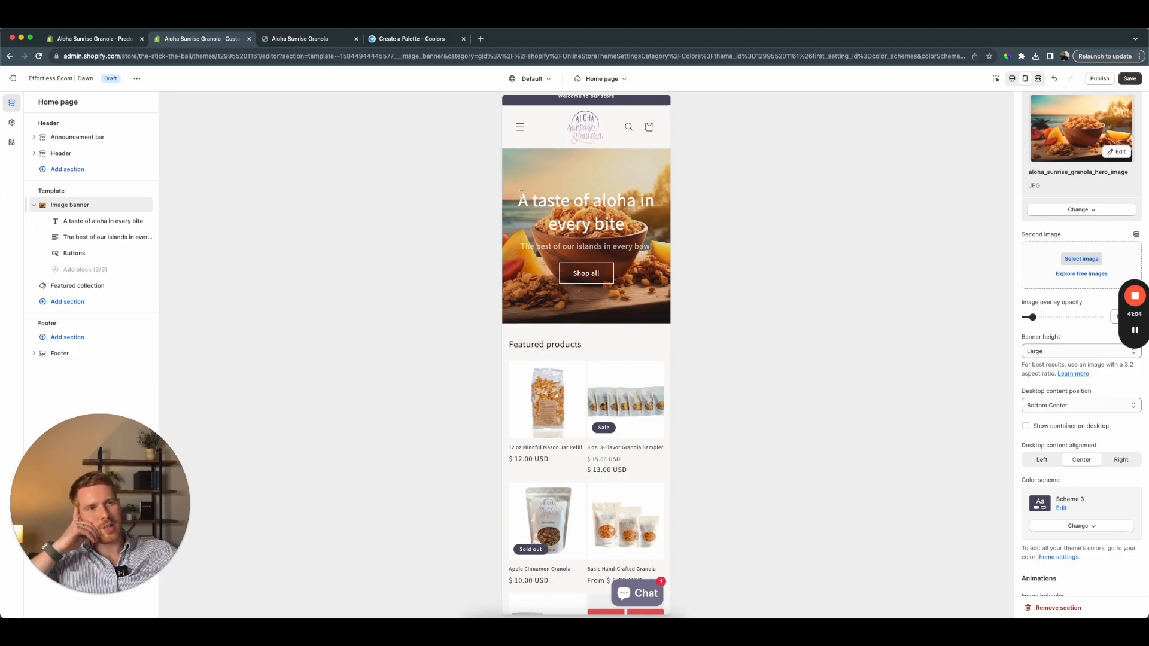
Try the banner's heading in all capitals and rewrite it in title case as "A Taste Of Aloha In Every Bite"
{"action": "left_click", "coordinate": [95, 221]}
{"action": "left_click", "coordinate": [1061, 151]}
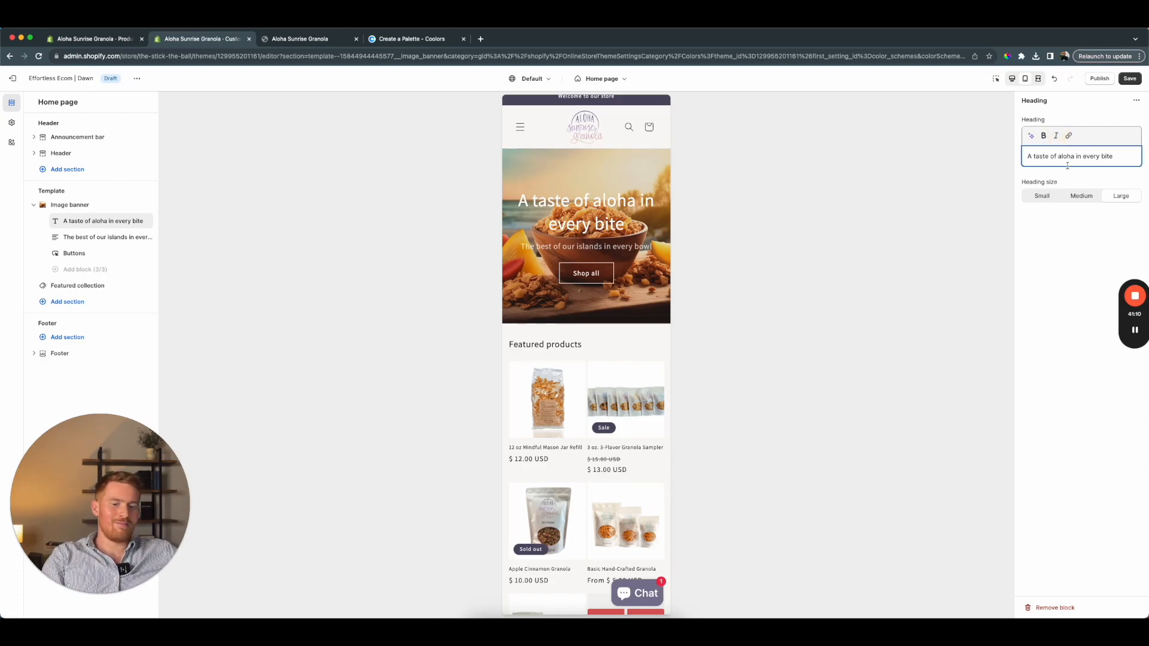
{"action": "key", "text": "super+a"}
{"action": "type", "text": "A"}
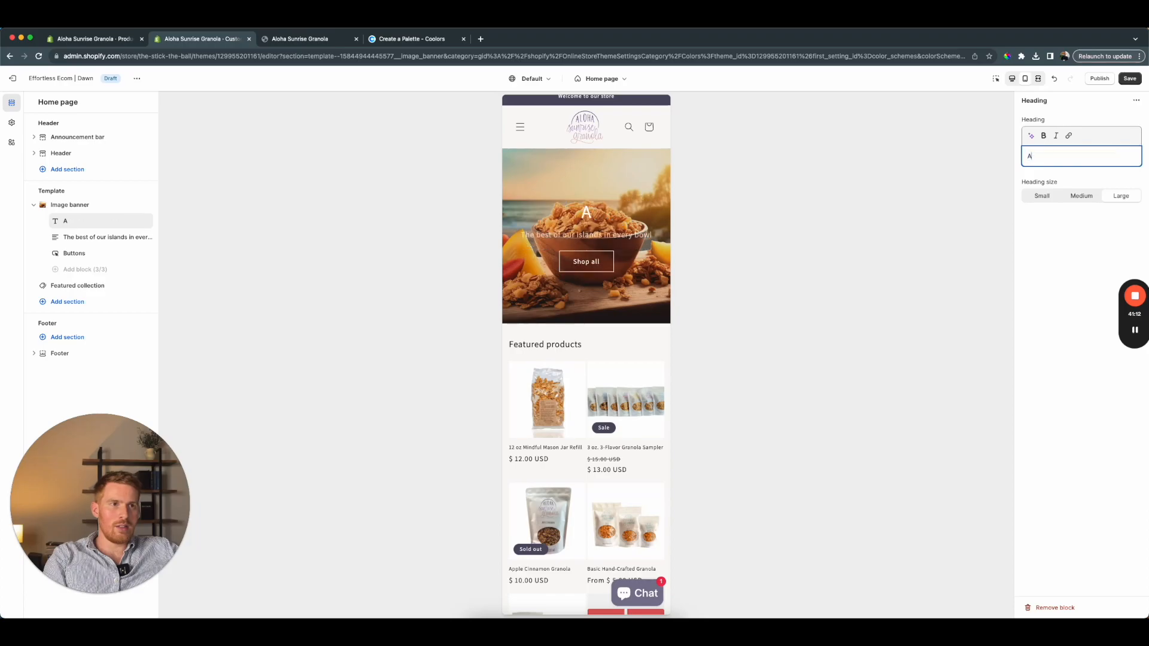
{"action": "type", "text": " TASTE OF ALOHA IN EVERY"}
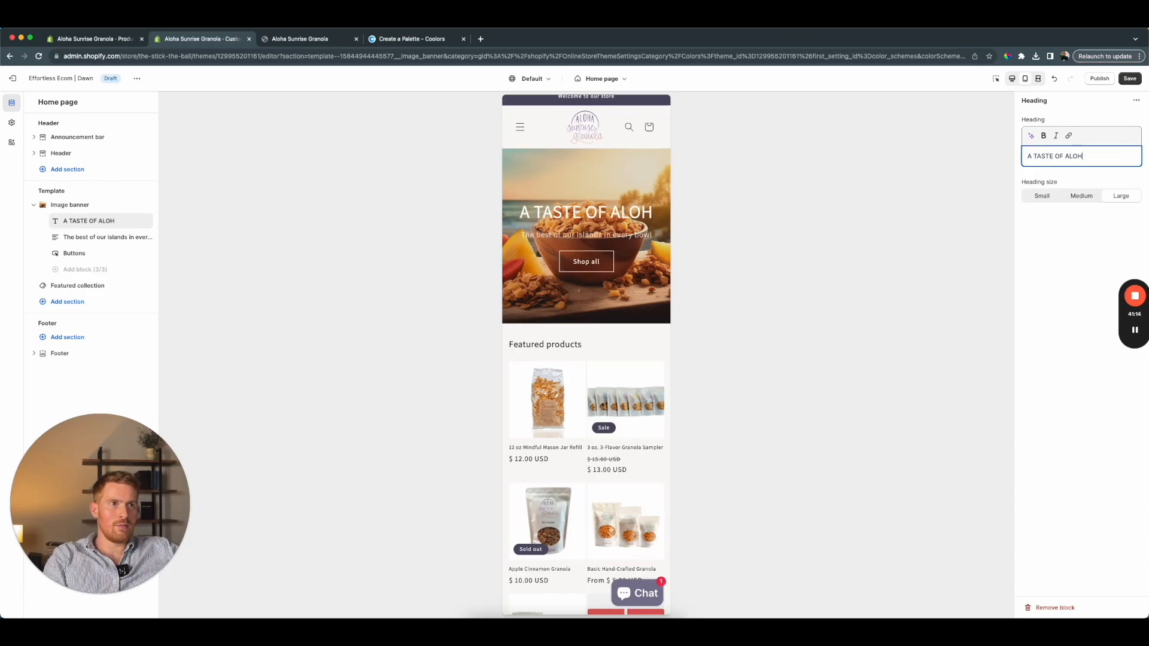
{"action": "key", "text": "alt+BackSpace"}
{"action": "key", "text": "alt+BackSpace"}
{"action": "key", "text": "alt+BackSpace"}
{"action": "key", "text": "alt+BackSpace"}
{"action": "key", "text": "alt+BackSpace"}
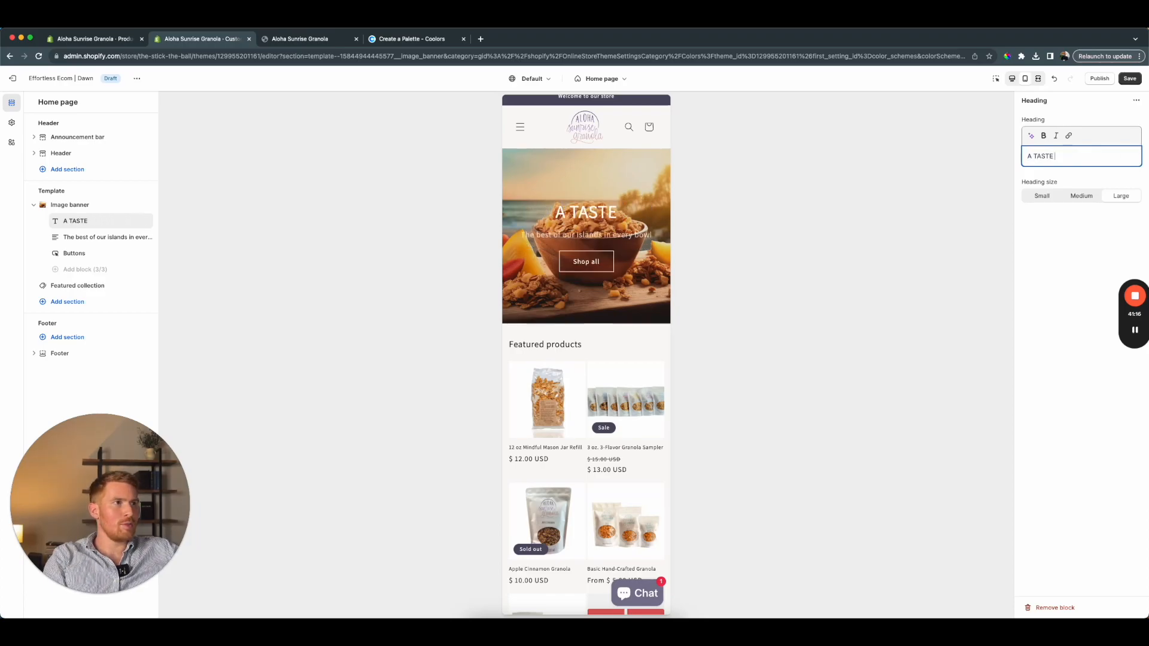
{"action": "type", "text": "Tase"}
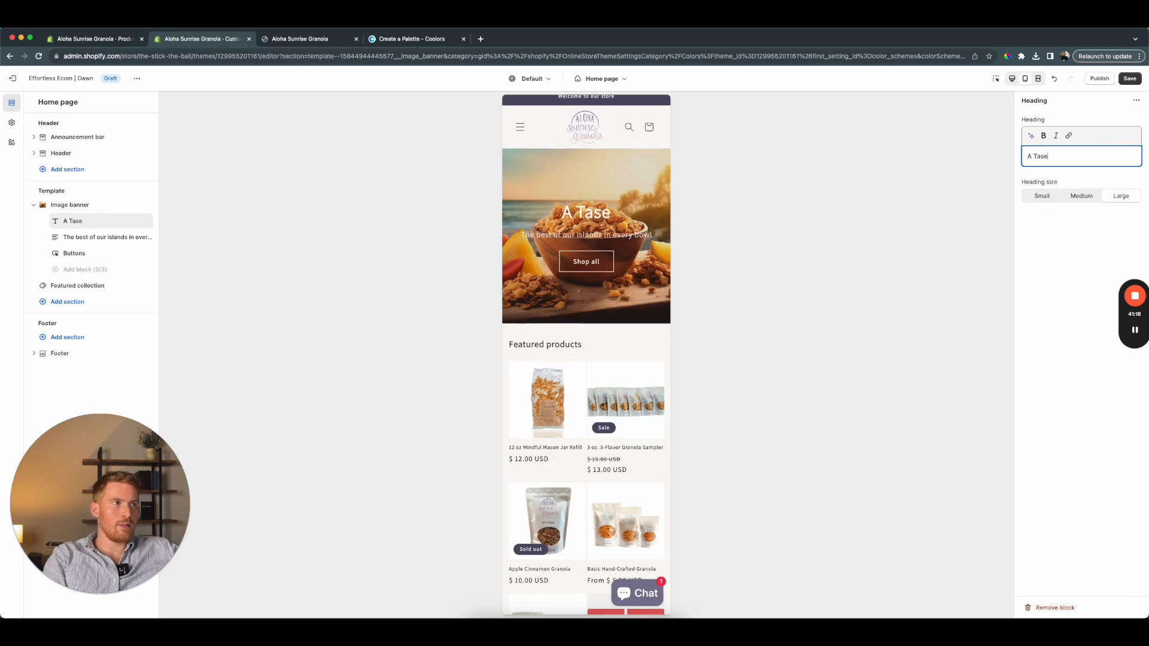
{"action": "key", "text": "BackSpace"}
{"action": "type", "text": "te Of"}
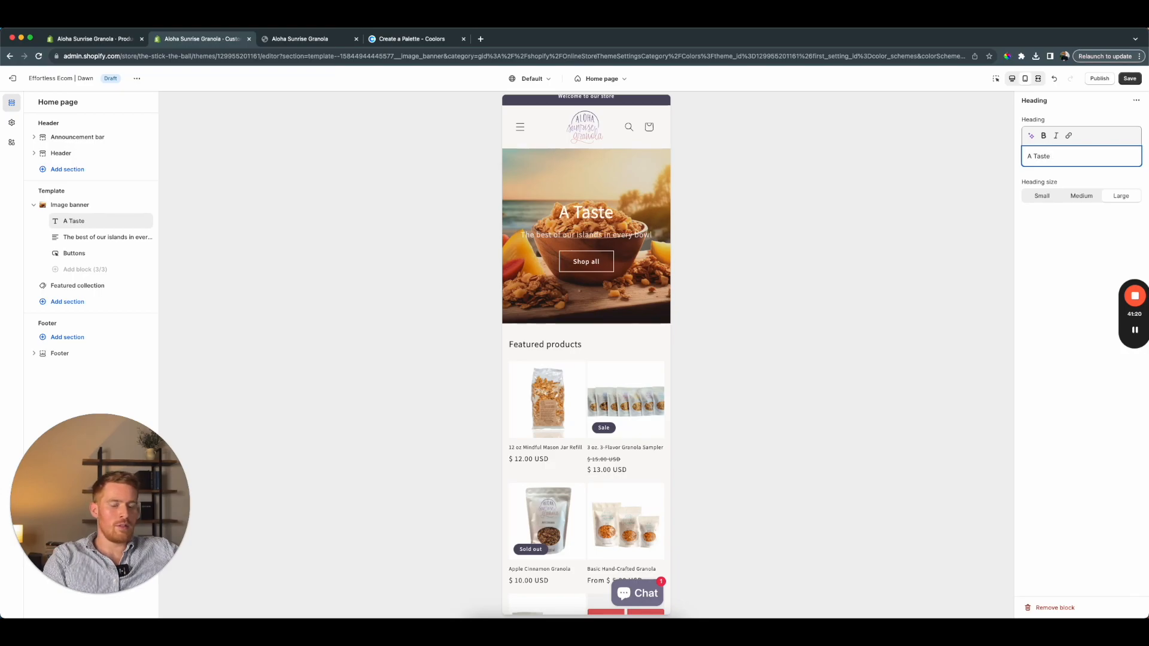
{"action": "type", "text": " Aloha In E"}
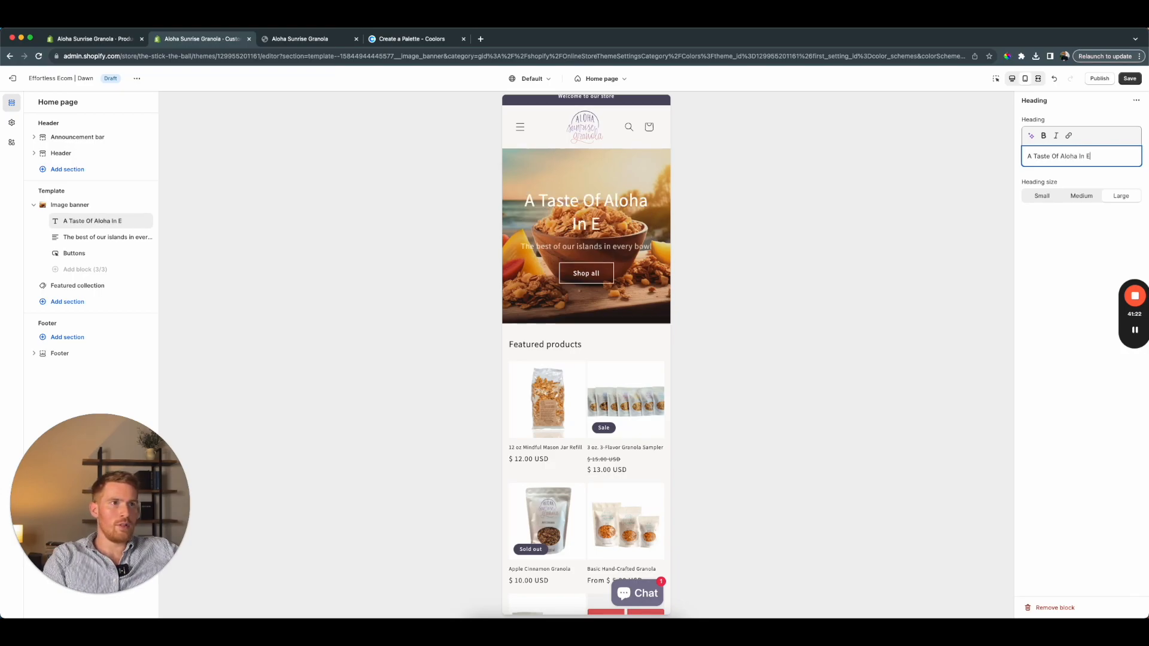
{"action": "type", "text": "very Bite"}
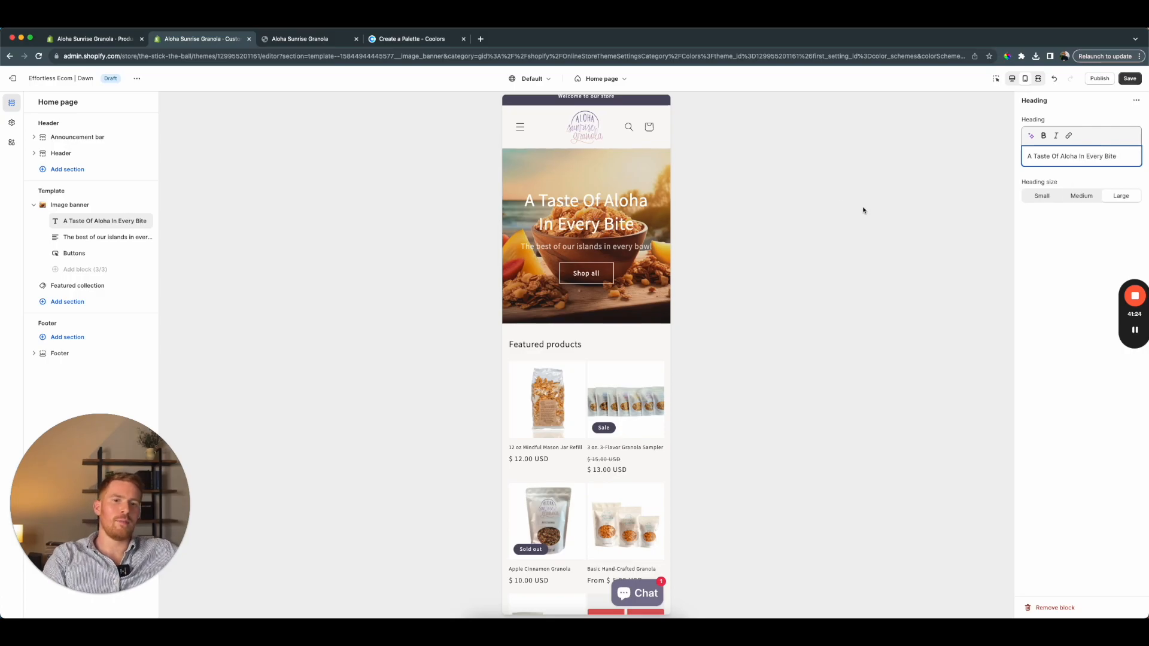
{"action": "left_click", "coordinate": [1104, 242]}
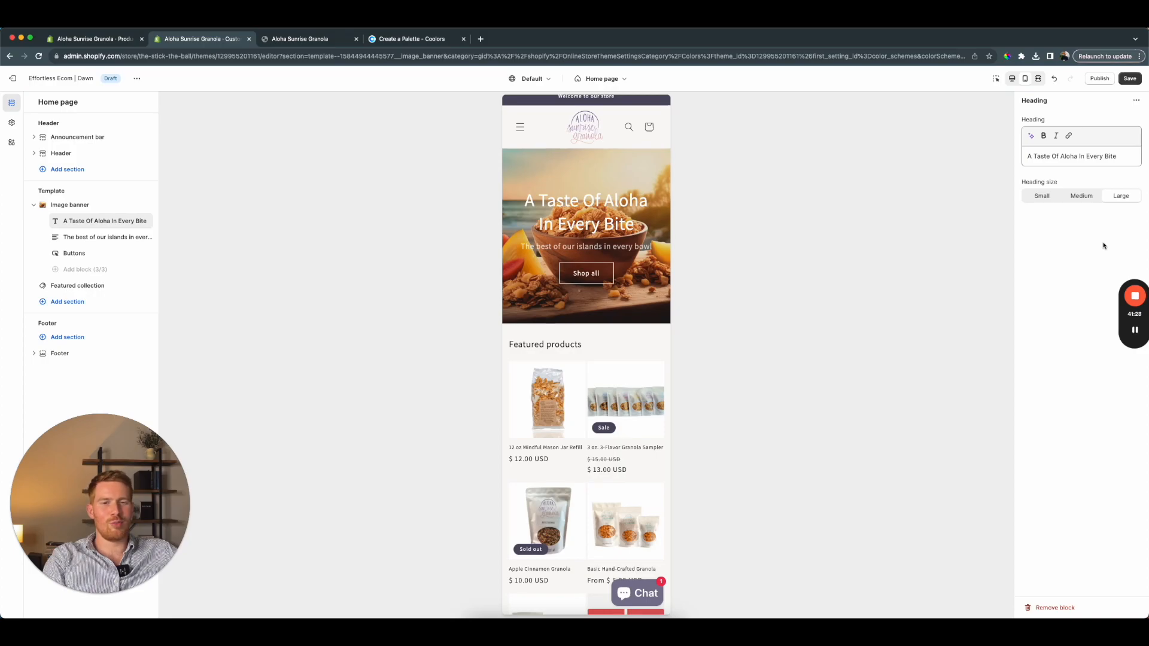
Make the banner's whole heading bold
{"action": "left_click", "coordinate": [1123, 150]}
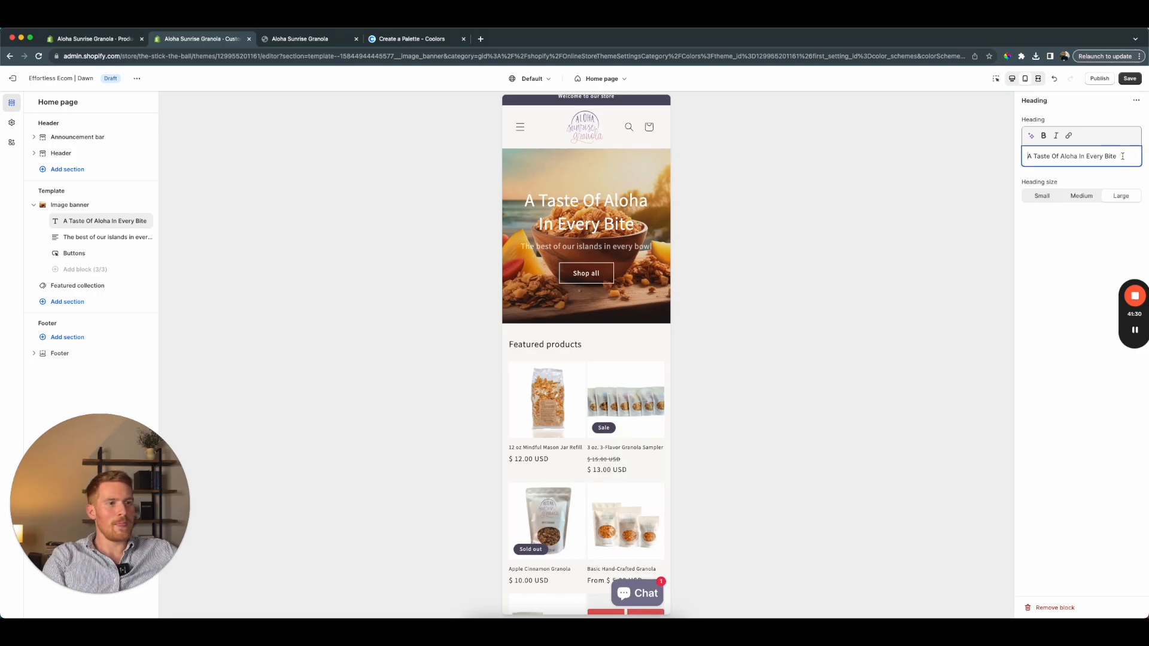
{"action": "key", "text": "super+a"}
{"action": "key", "text": "super+b"}
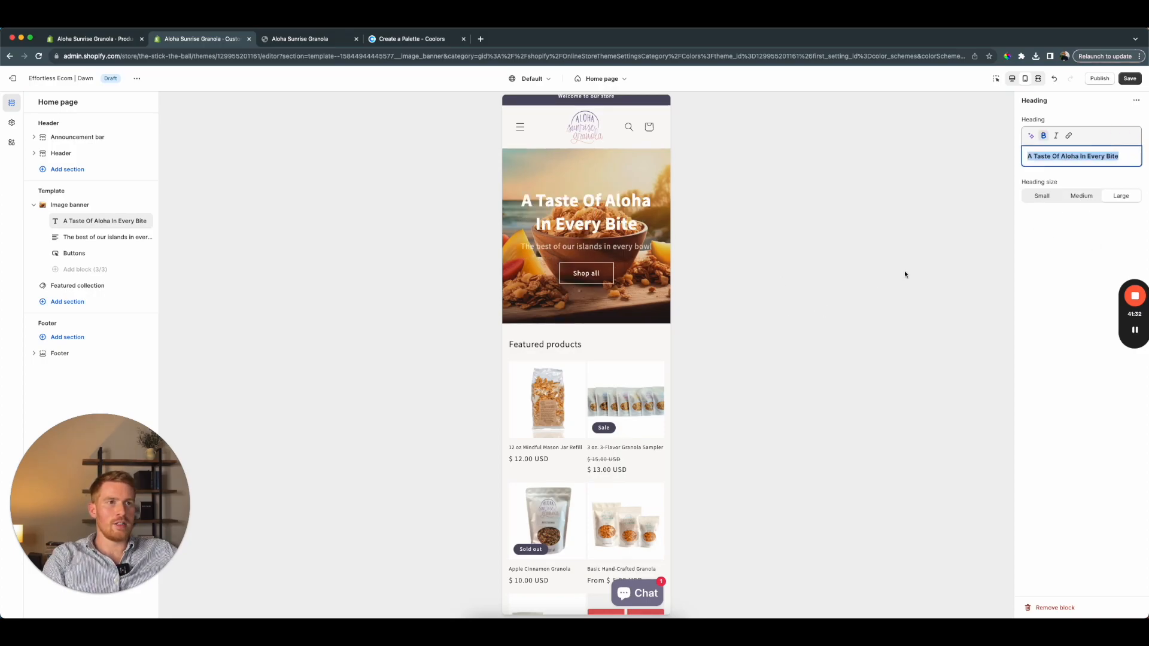
{"action": "left_click", "coordinate": [1058, 244]}
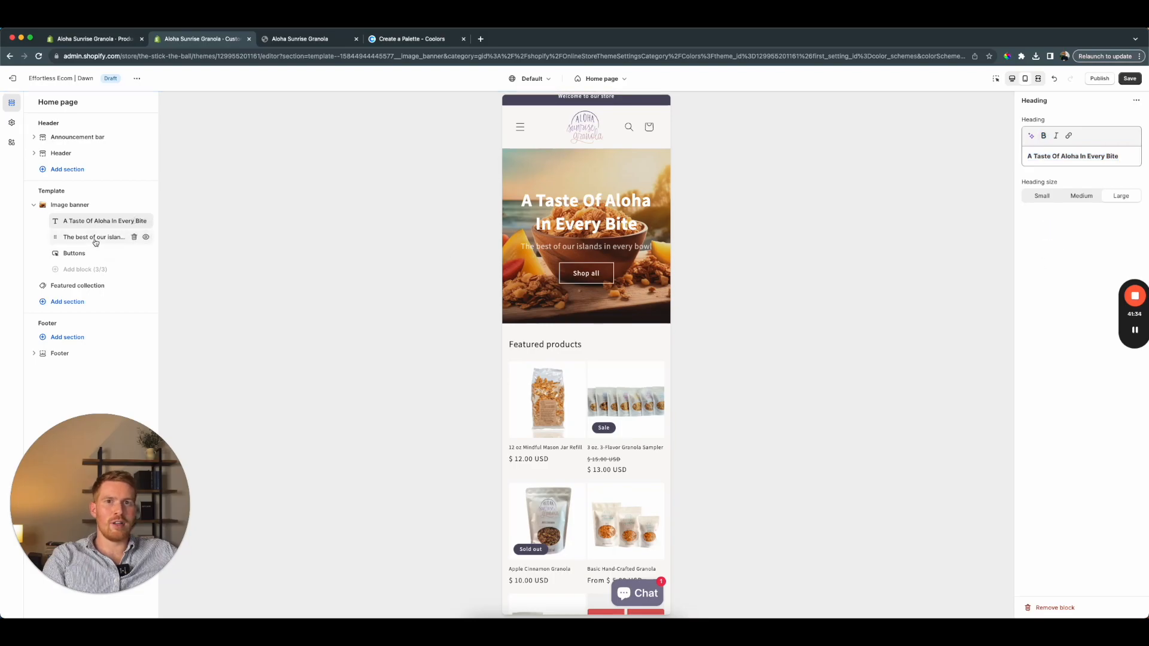
Make the banner's whole description bold and save the theme changes
{"action": "left_click", "coordinate": [123, 237]}
{"action": "left_click", "coordinate": [1053, 166]}
{"action": "key", "text": "super+a"}
{"action": "key", "text": "super+b"}
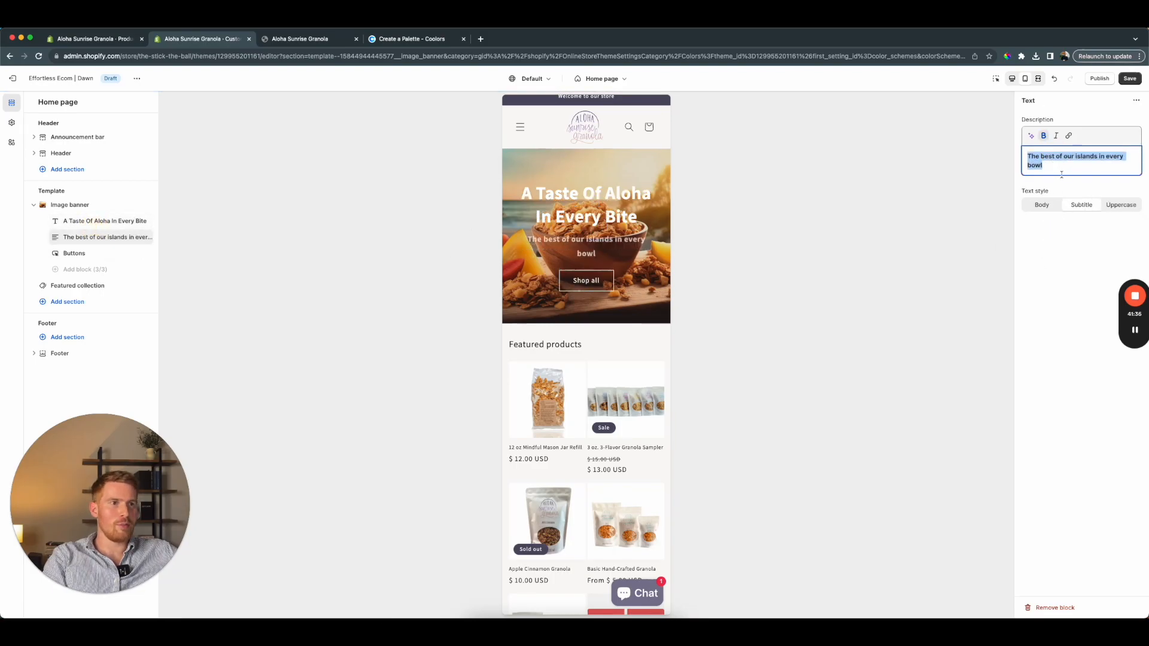
{"action": "left_click", "coordinate": [1064, 243]}
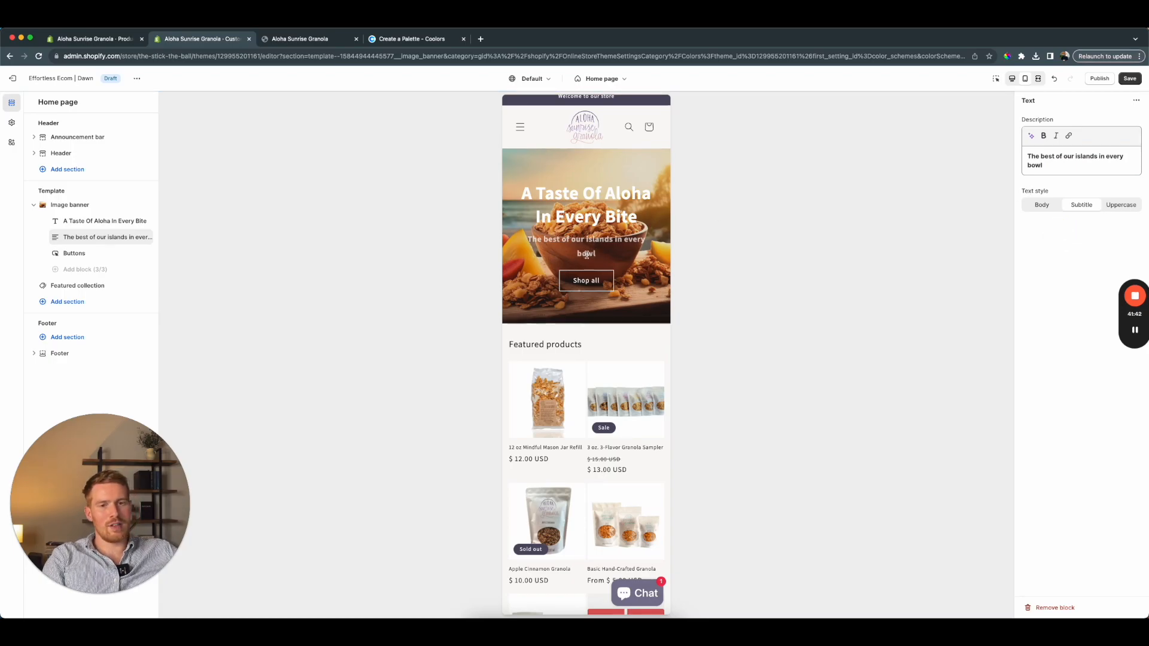
{"action": "left_click", "coordinate": [1129, 77]}
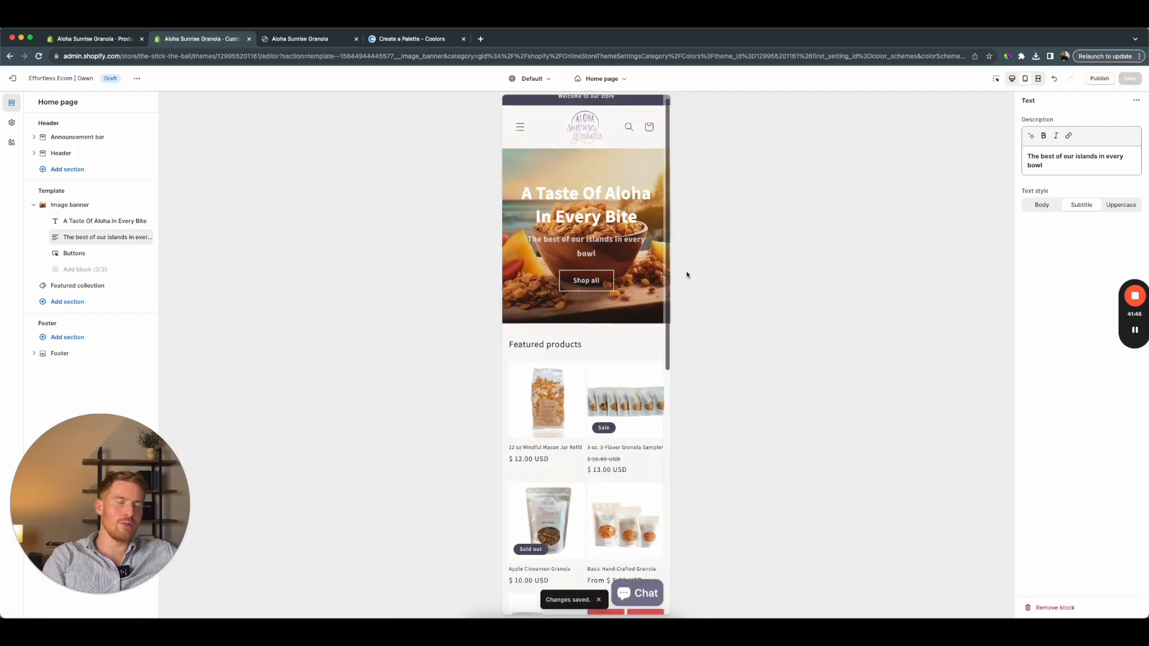
Inspect the banner description in the store preview's mobile layout and filter its style rules by color
{"action": "scroll", "coordinate": [565, 312], "scroll_direction": "down", "scroll_amount": 1}
{"action": "scroll", "coordinate": [565, 311], "scroll_direction": "up", "scroll_amount": 1}
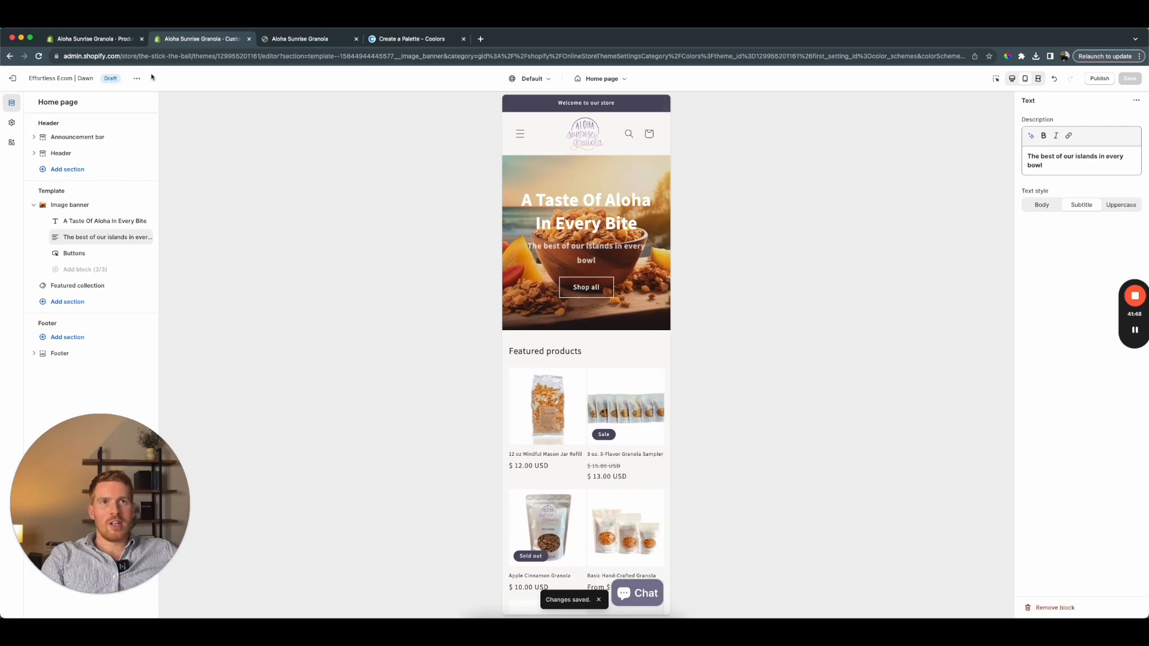
{"action": "left_click", "coordinate": [314, 39]}
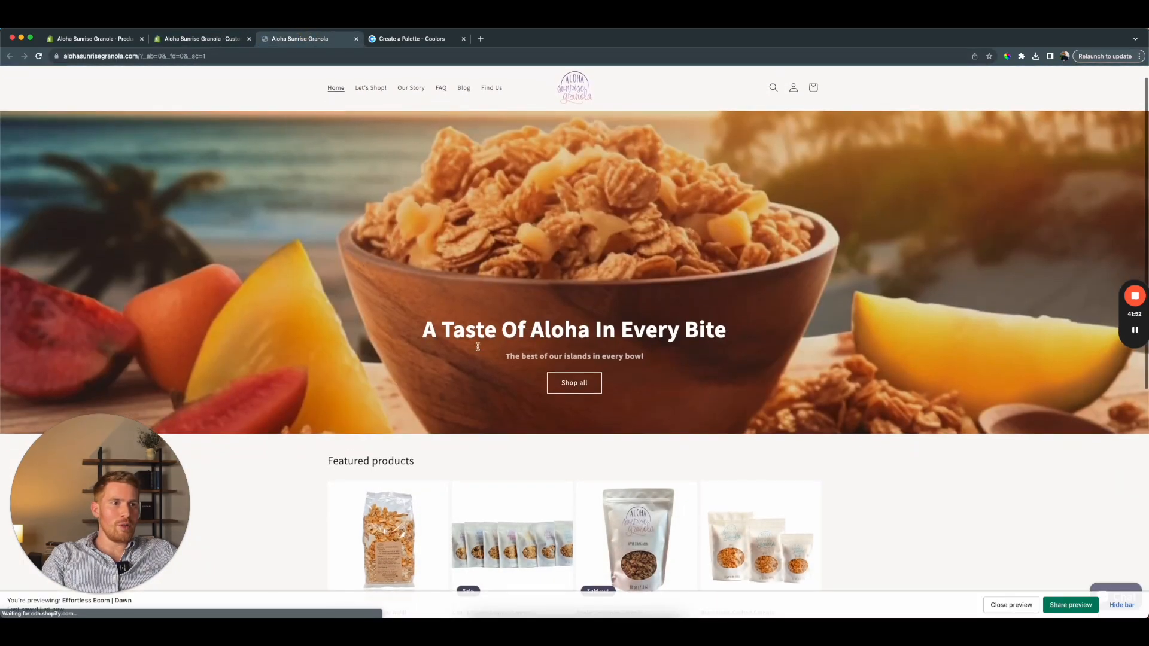
{"action": "key", "text": "shift+super+c"}
{"action": "left_click", "coordinate": [443, 231]}
{"action": "left_click", "coordinate": [941, 452]}
{"action": "type", "text": "colo"}
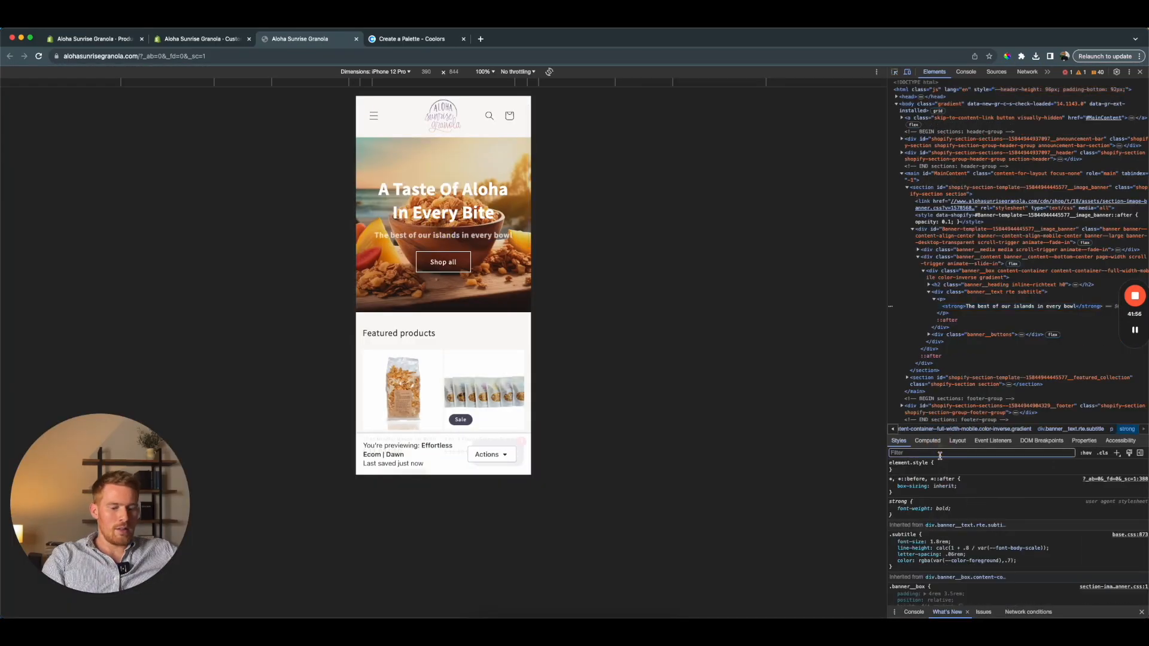
Filter the inspected subtitle's styles for color, and save image banner custom CSS that sets .subtitle to color: white
{"action": "type", "text": "r"}
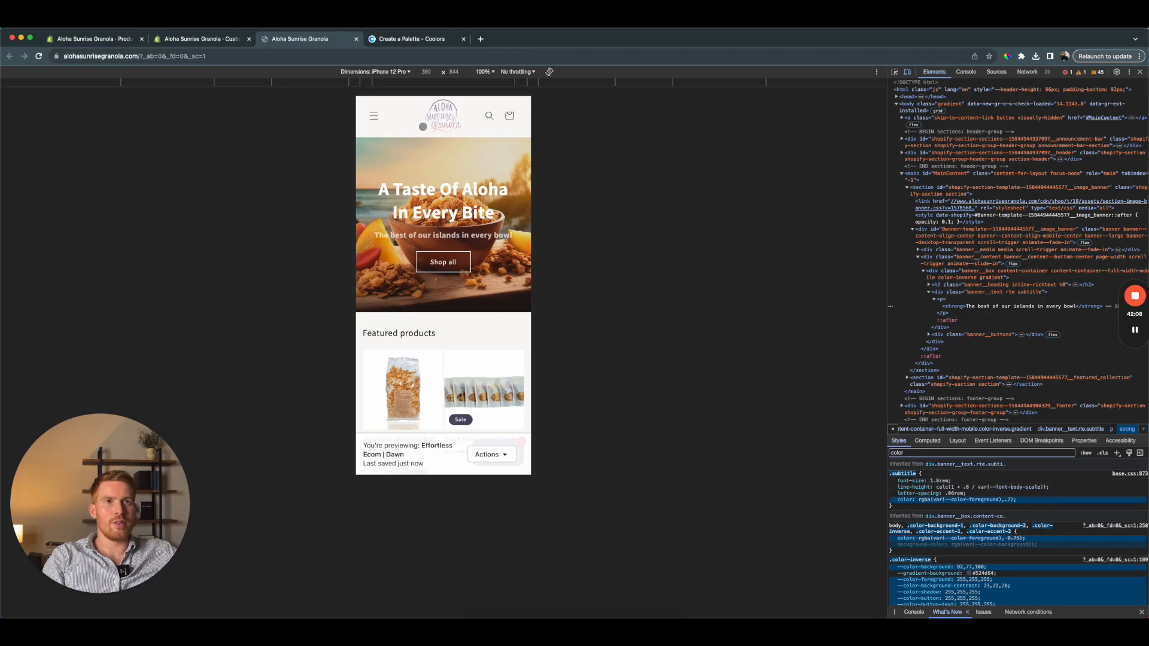
{"action": "left_click", "coordinate": [201, 42]}
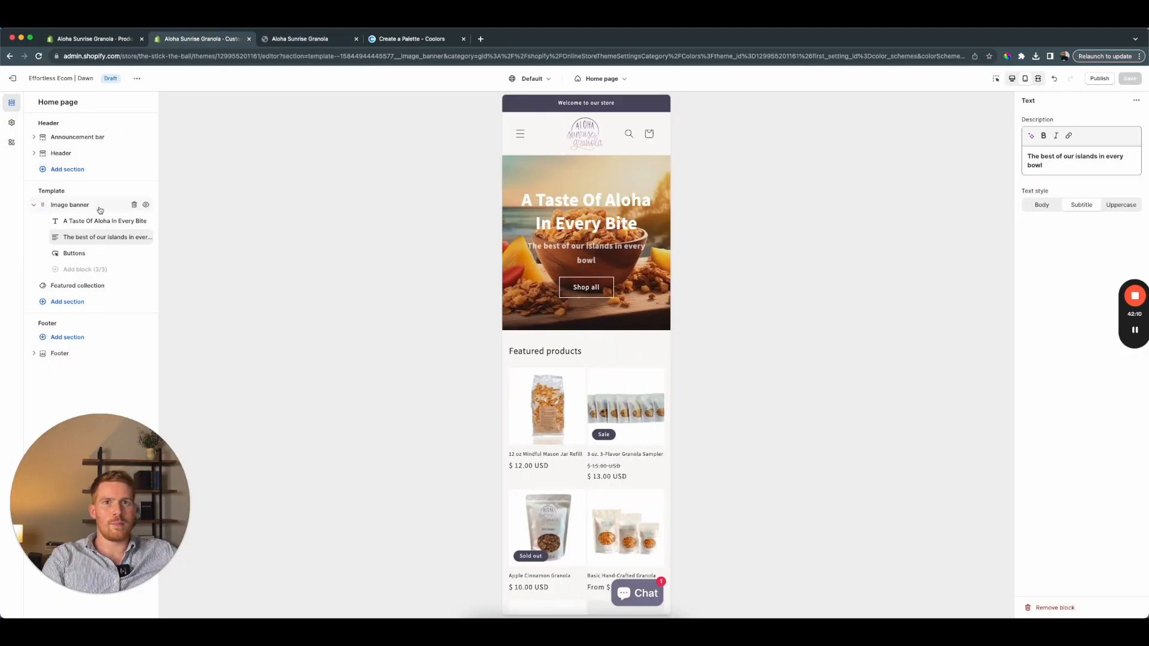
{"action": "left_click", "coordinate": [77, 203]}
{"action": "scroll", "coordinate": [1077, 359], "scroll_direction": "down", "scroll_amount": 5}
{"action": "left_click", "coordinate": [1042, 541]}
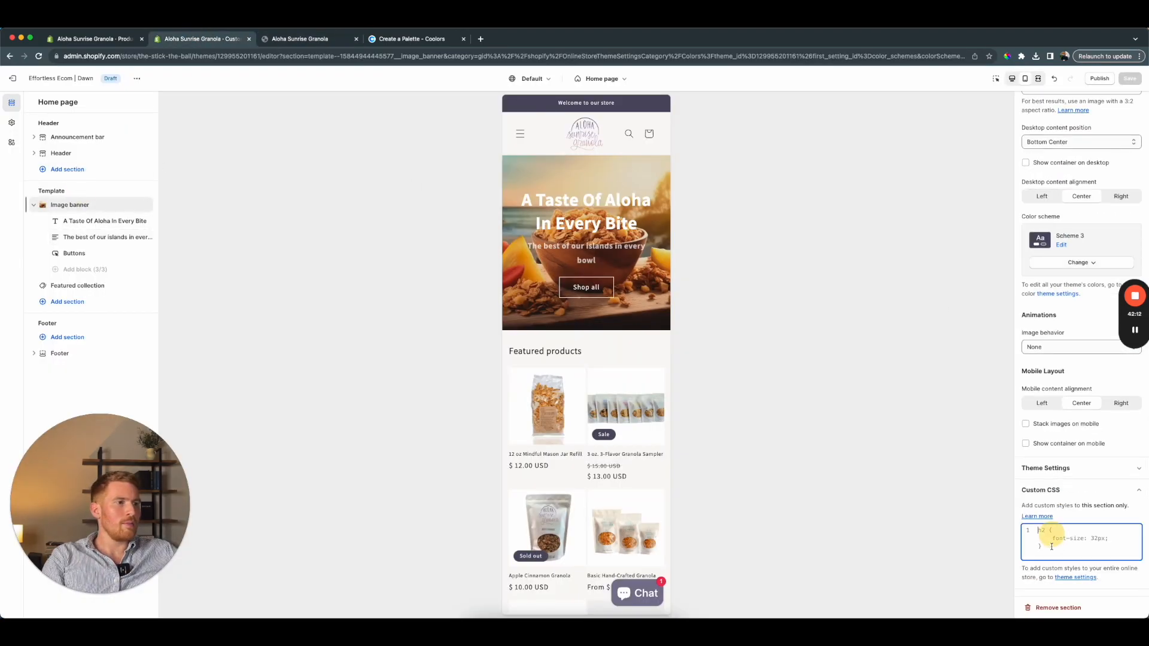
{"action": "key", "text": "super+a"}
{"action": "type", "text": ".subtitle"}
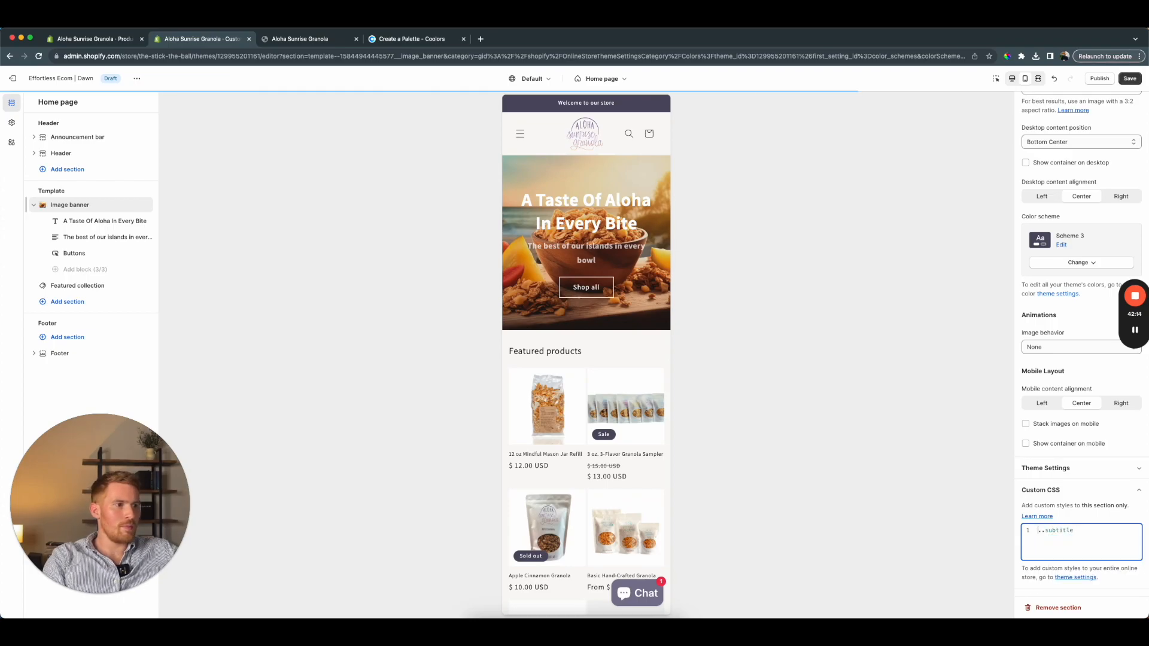
{"action": "type", "text": " {"}
{"action": "key", "text": "Return"}
{"action": "type", "text": "col"}
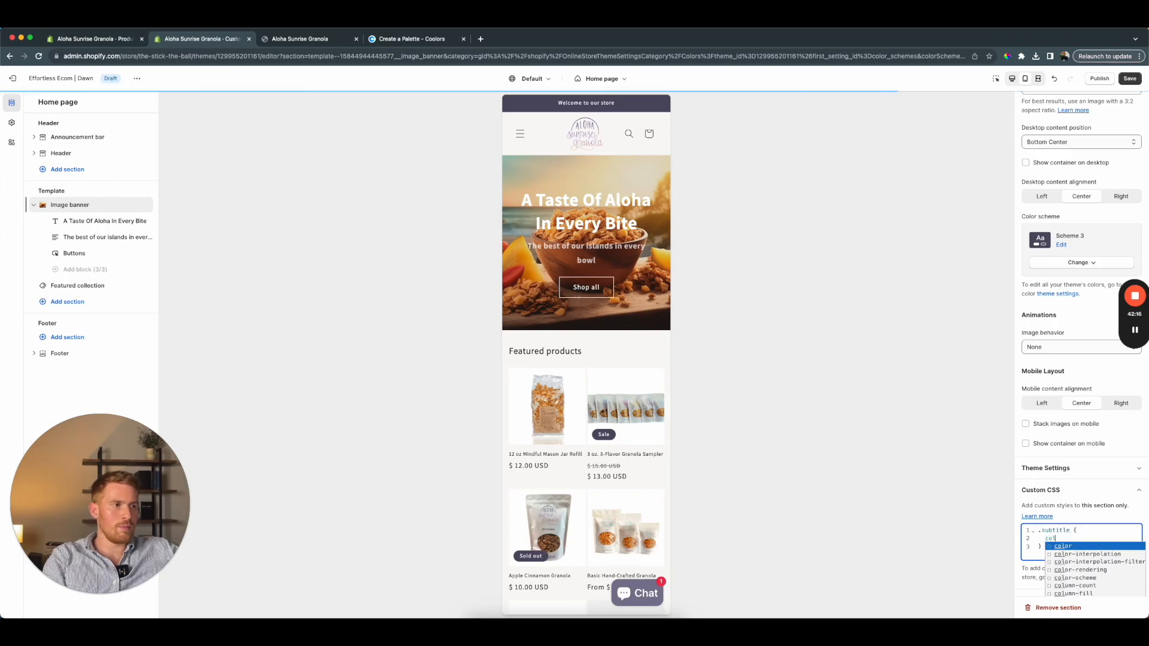
{"action": "type", "text": "or: whote"}
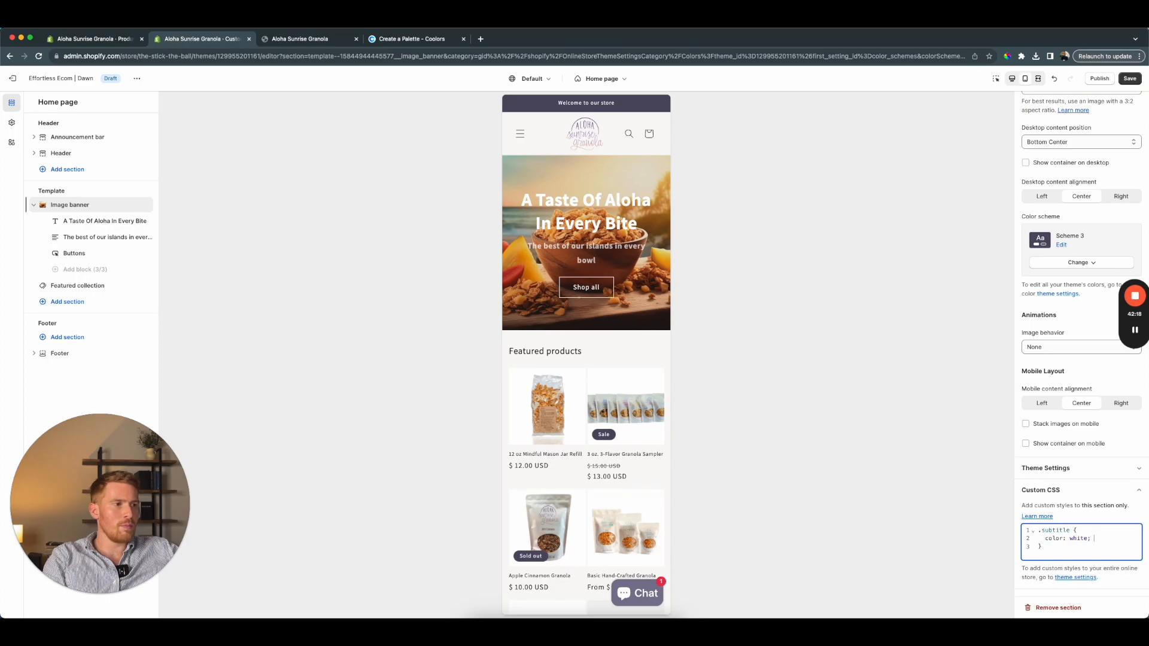
{"action": "left_click", "coordinate": [1128, 78]}
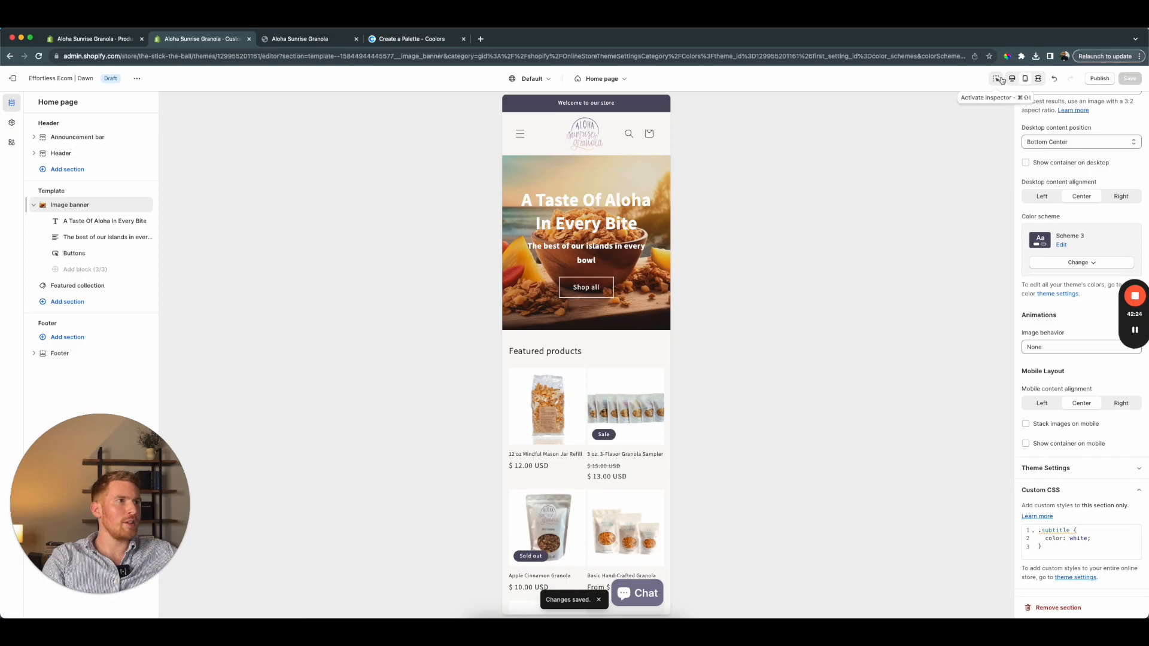
In the desktop preview, apply Scheme 2 to the image banner and turn off the outline style of its first button
{"action": "left_click", "coordinate": [1011, 80]}
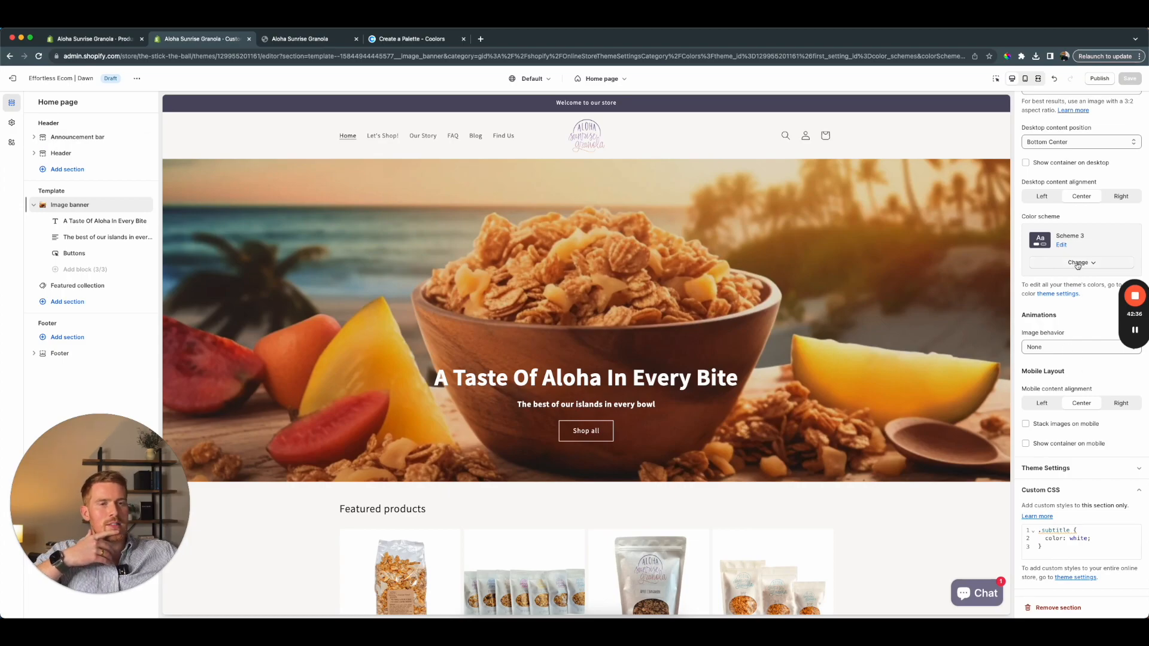
{"action": "left_click", "coordinate": [1104, 265]}
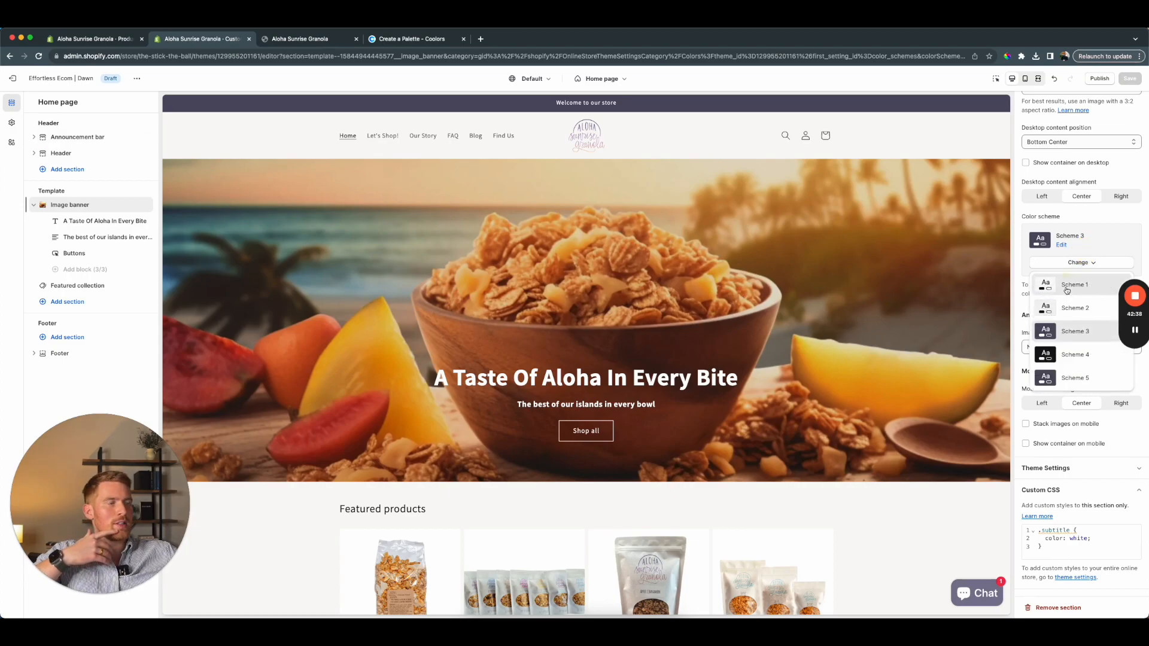
{"action": "left_click", "coordinate": [1069, 286]}
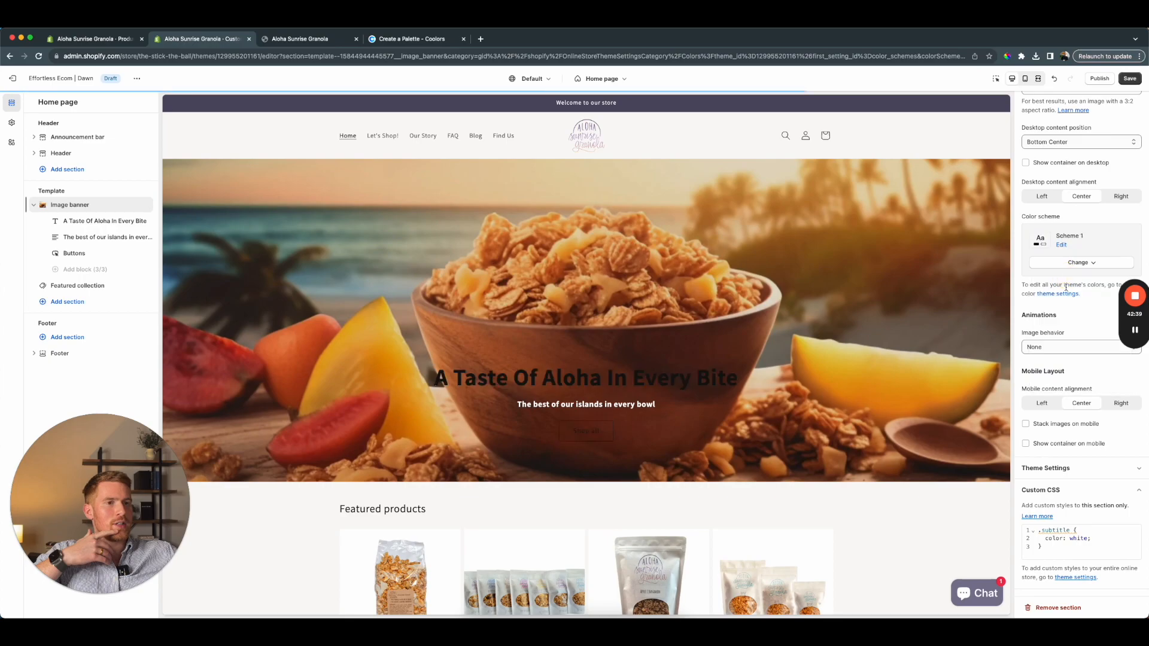
{"action": "left_click", "coordinate": [1094, 263]}
{"action": "left_click", "coordinate": [1078, 308]}
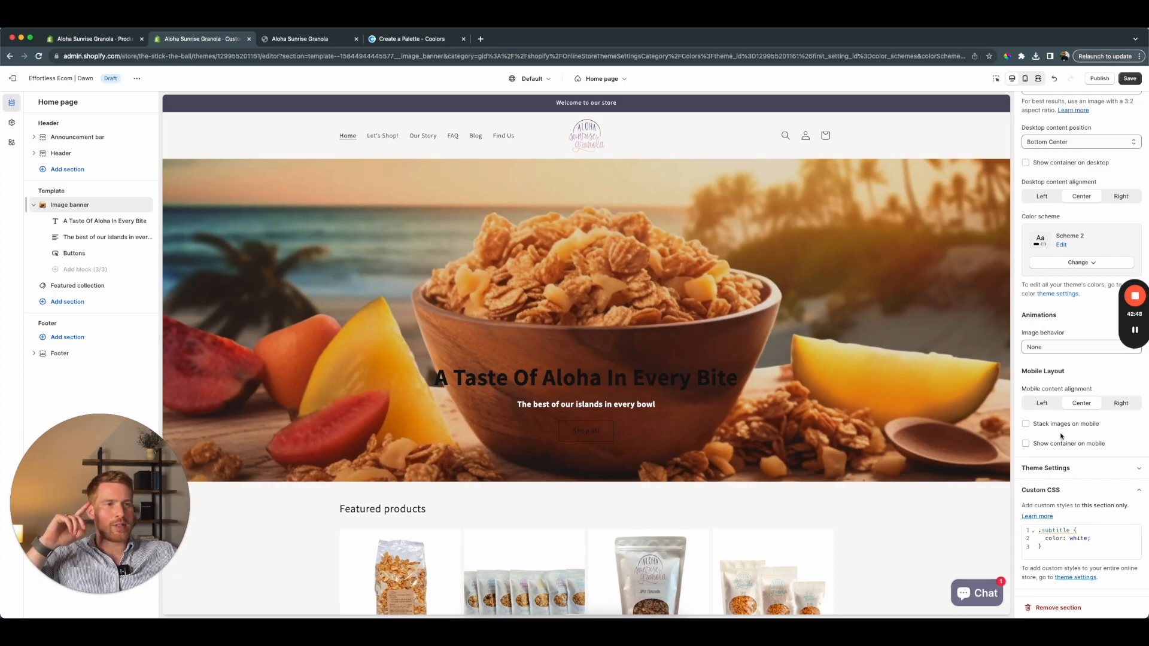
{"action": "left_click", "coordinate": [75, 253]}
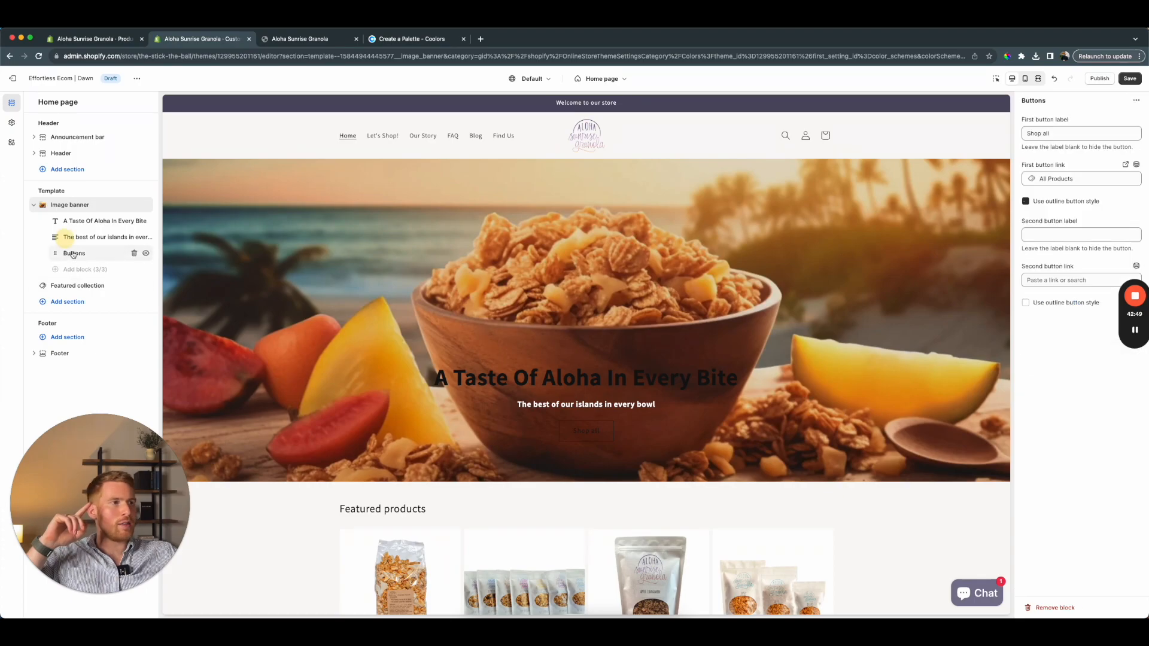
{"action": "left_click", "coordinate": [1027, 201]}
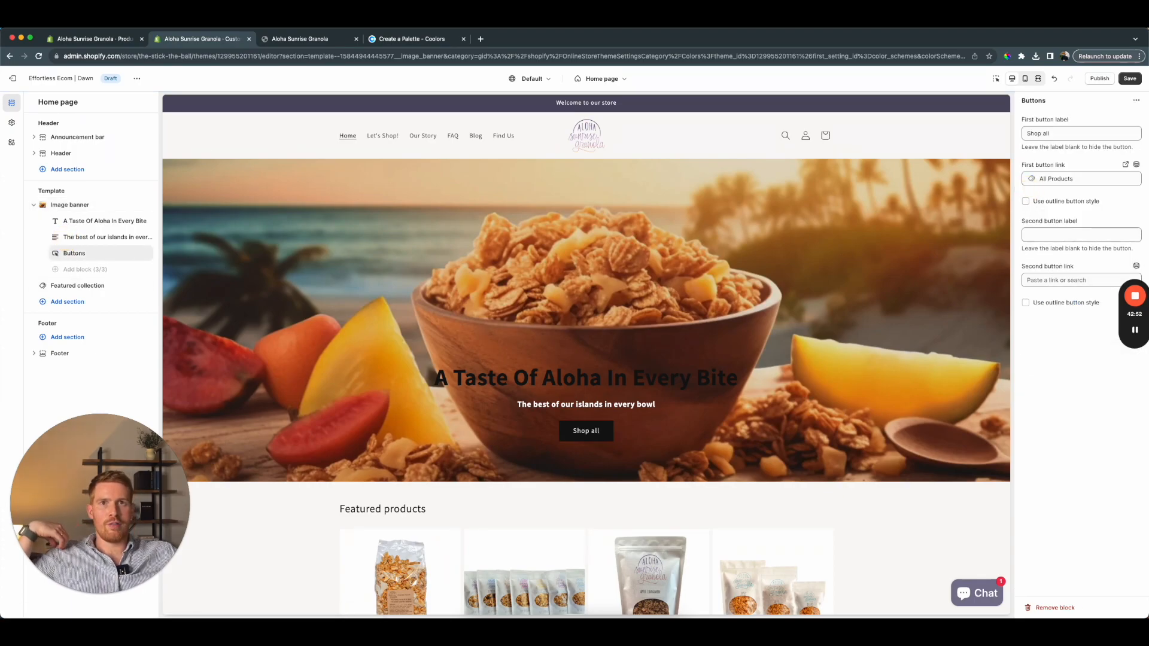
Look up the background color of Scheme 1 in the theme's color settings
{"action": "left_click", "coordinate": [9, 124]}
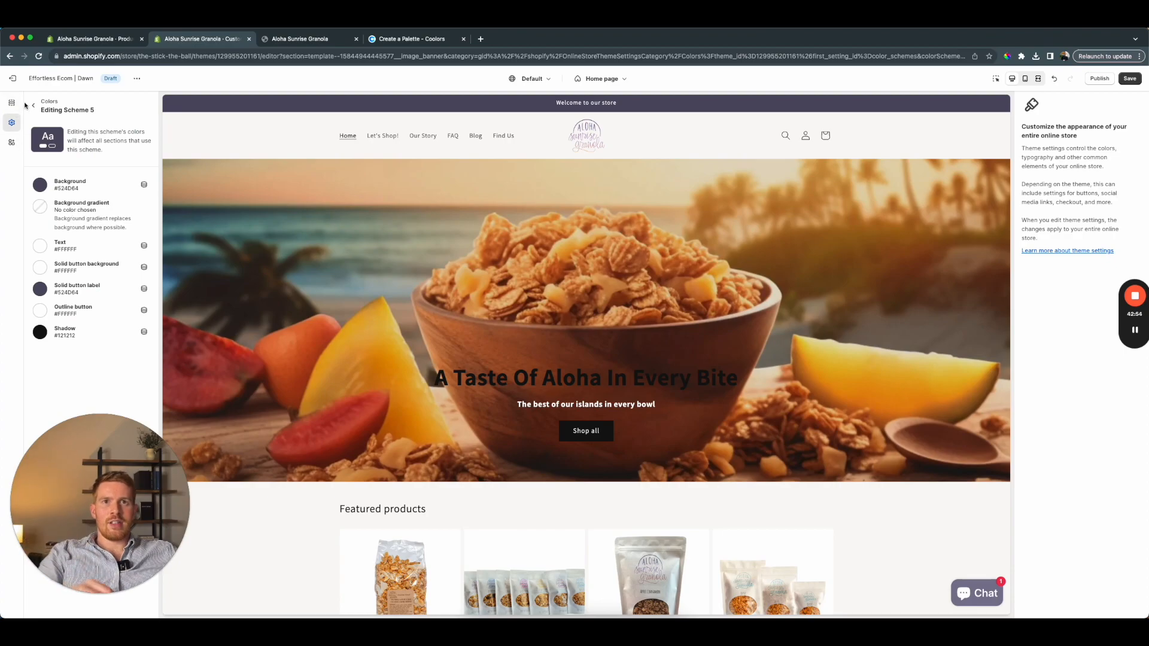
{"action": "left_click", "coordinate": [50, 208]}
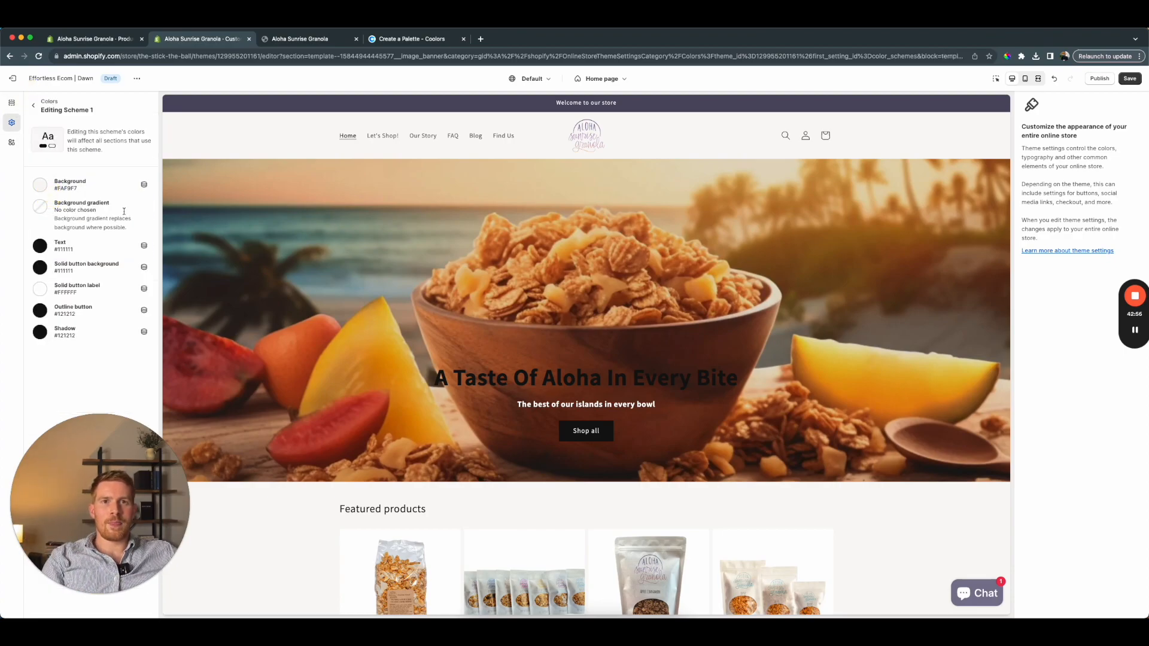
{"action": "left_click", "coordinate": [71, 191]}
{"action": "left_click", "coordinate": [141, 382]}
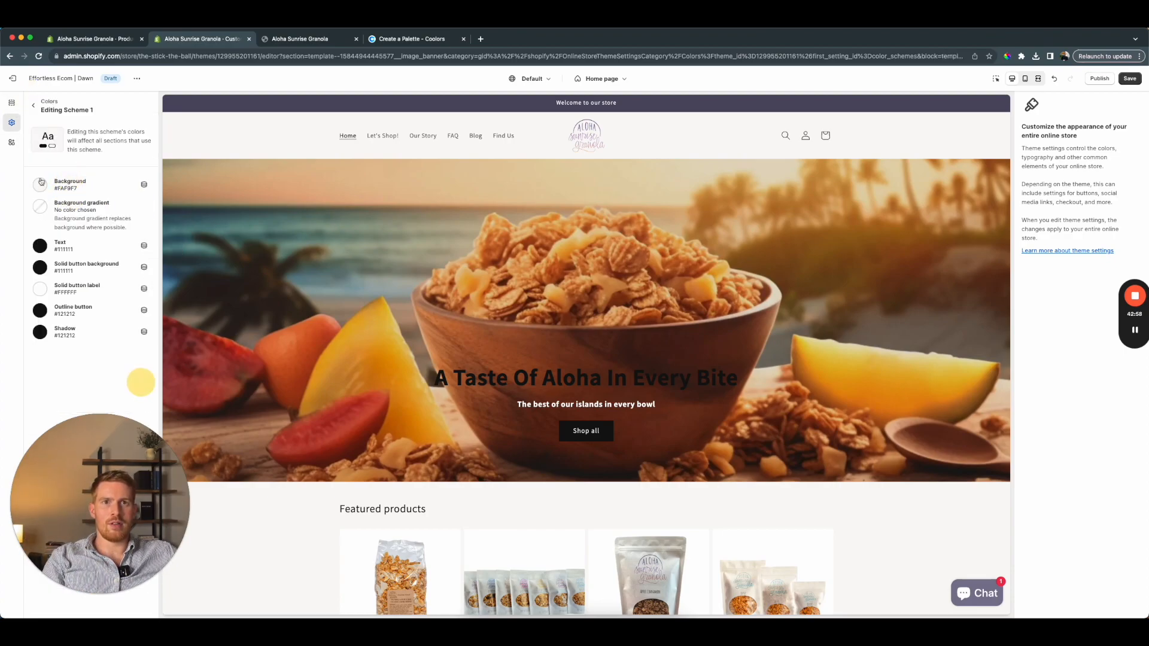
Set the solid button background color of Scheme 2 to #FAF9F7
{"action": "left_click", "coordinate": [33, 105]}
{"action": "left_click", "coordinate": [78, 193]}
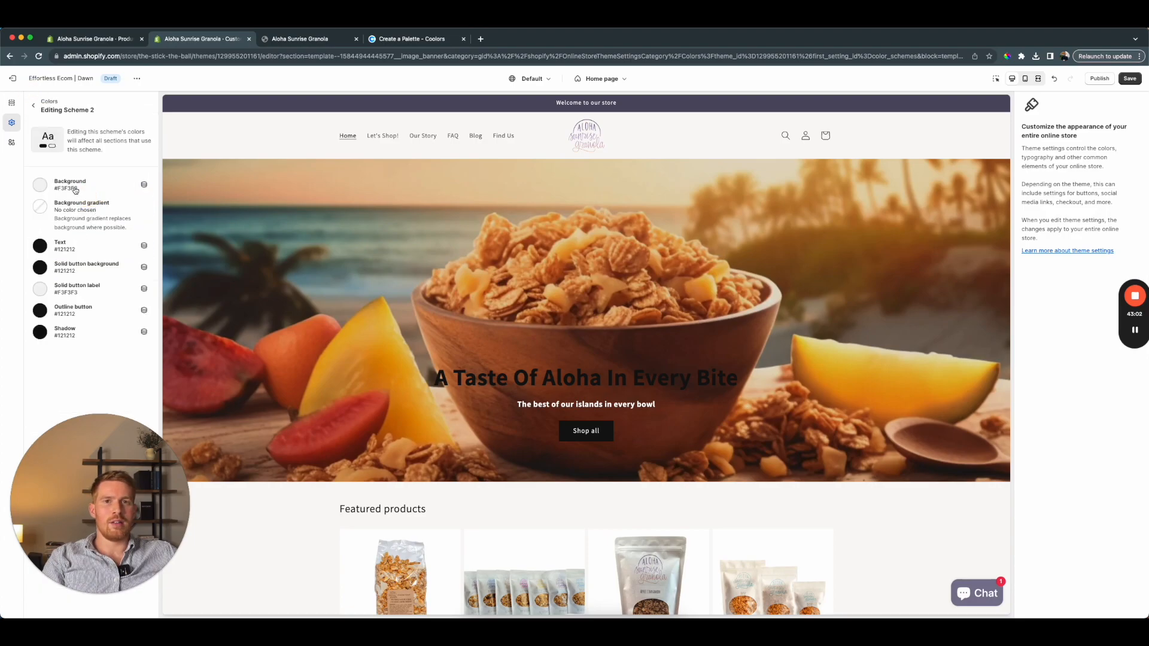
{"action": "left_click", "coordinate": [74, 275]}
{"action": "type", "text": "FAF9F7"}
{"action": "left_click", "coordinate": [122, 372]}
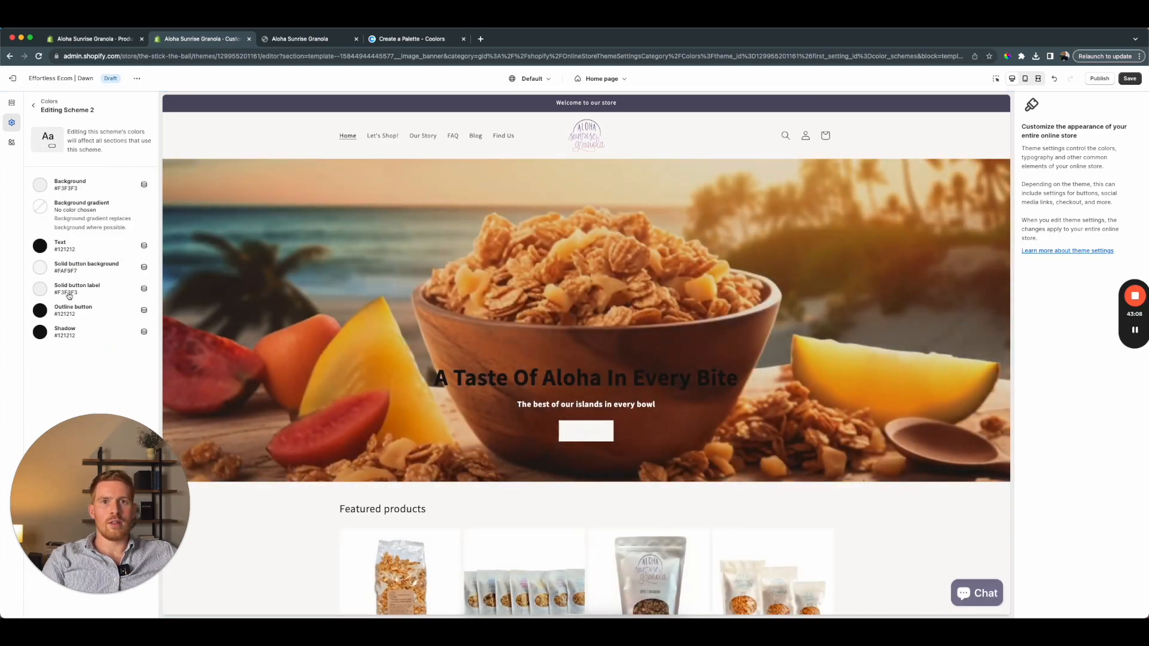
Set the solid button label color of Scheme 2 to #111111
{"action": "left_click", "coordinate": [69, 293]}
{"action": "double_click", "coordinate": [97, 194]}
{"action": "type", "text": "111111"}
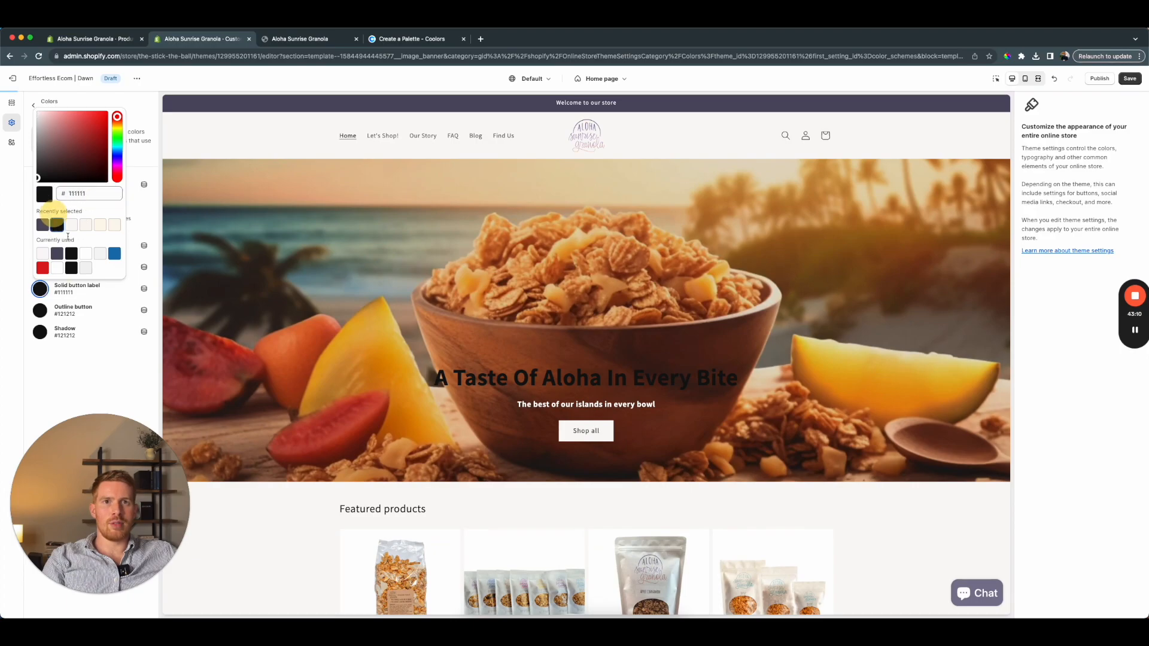
{"action": "left_click", "coordinate": [129, 374]}
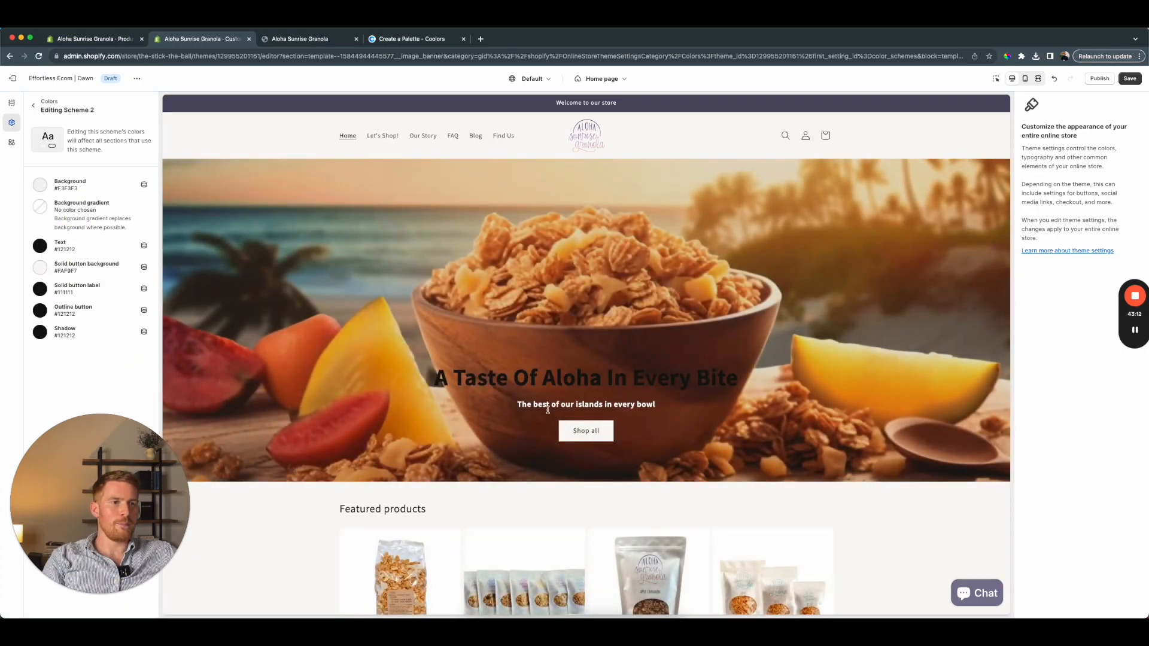
Set the text color of Scheme 2 to #FAF9F7, reusing the recently selected off-white
{"action": "left_click", "coordinate": [64, 252]}
{"action": "left_click", "coordinate": [71, 373]}
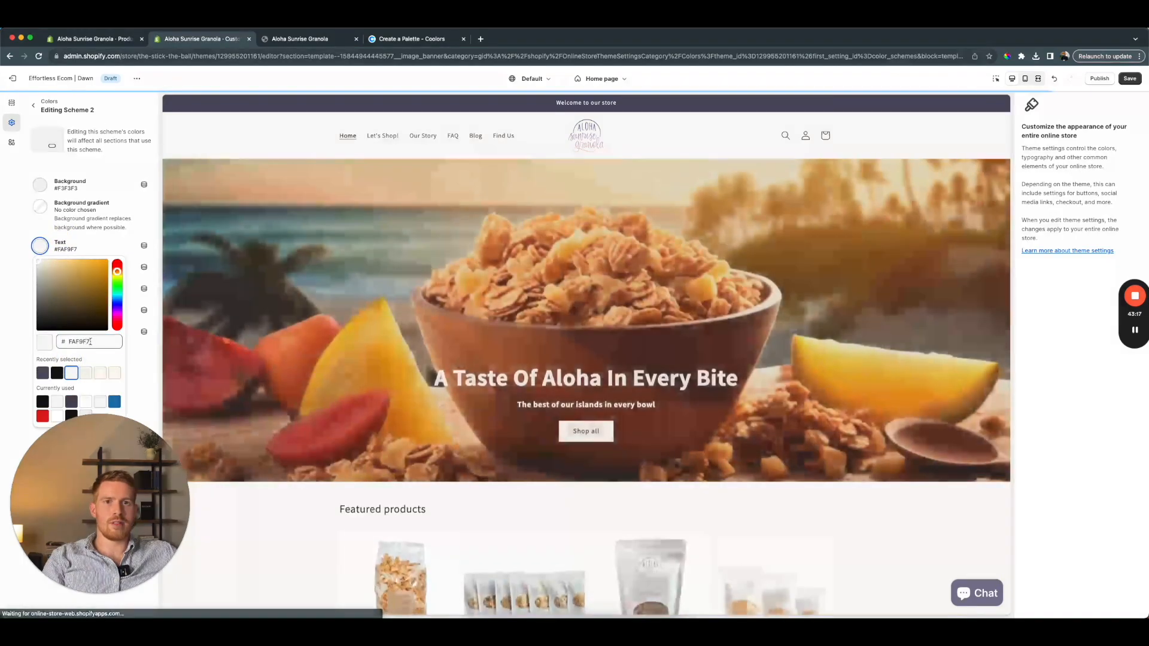
{"action": "double_click", "coordinate": [92, 342]}
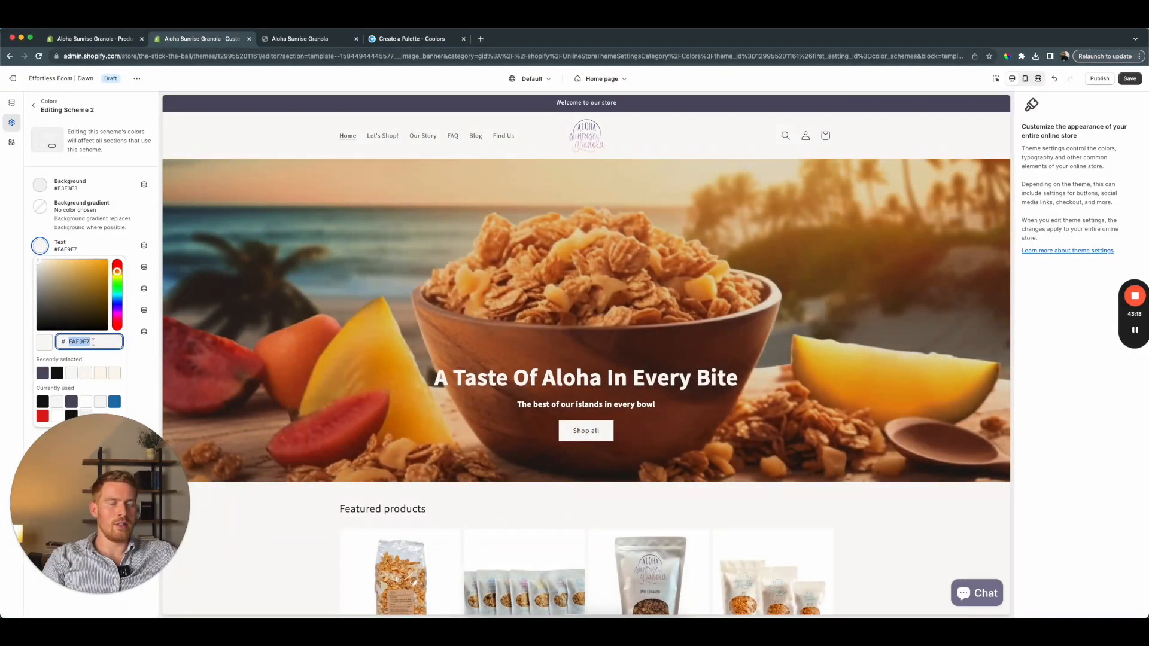
{"action": "scroll", "coordinate": [383, 420], "scroll_direction": "down", "scroll_amount": 1}
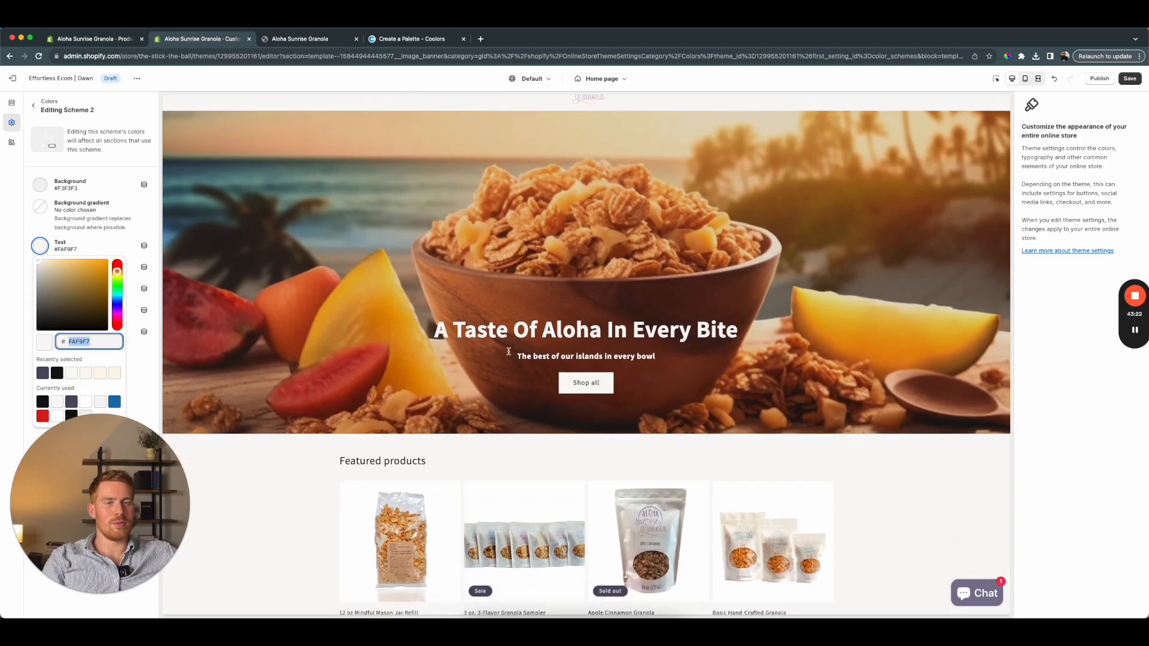
{"action": "left_click", "coordinate": [153, 385]}
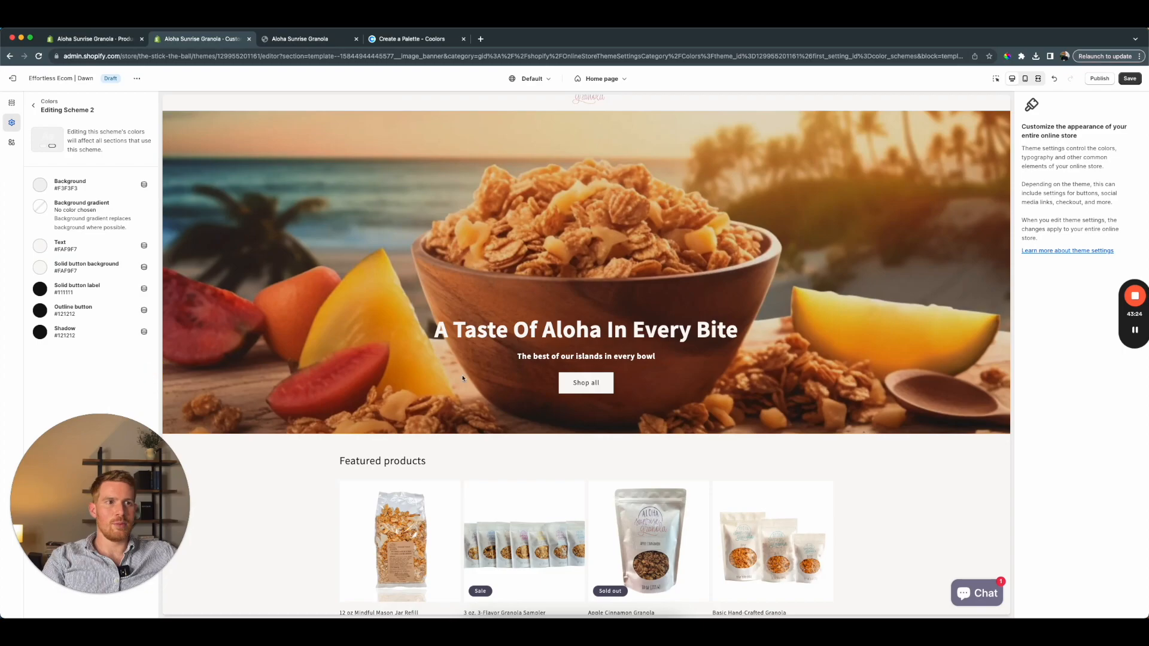
Change the .subtitle color in the image banner's custom CSS to #FAF9F7 and save the theme
{"action": "left_click", "coordinate": [11, 102]}
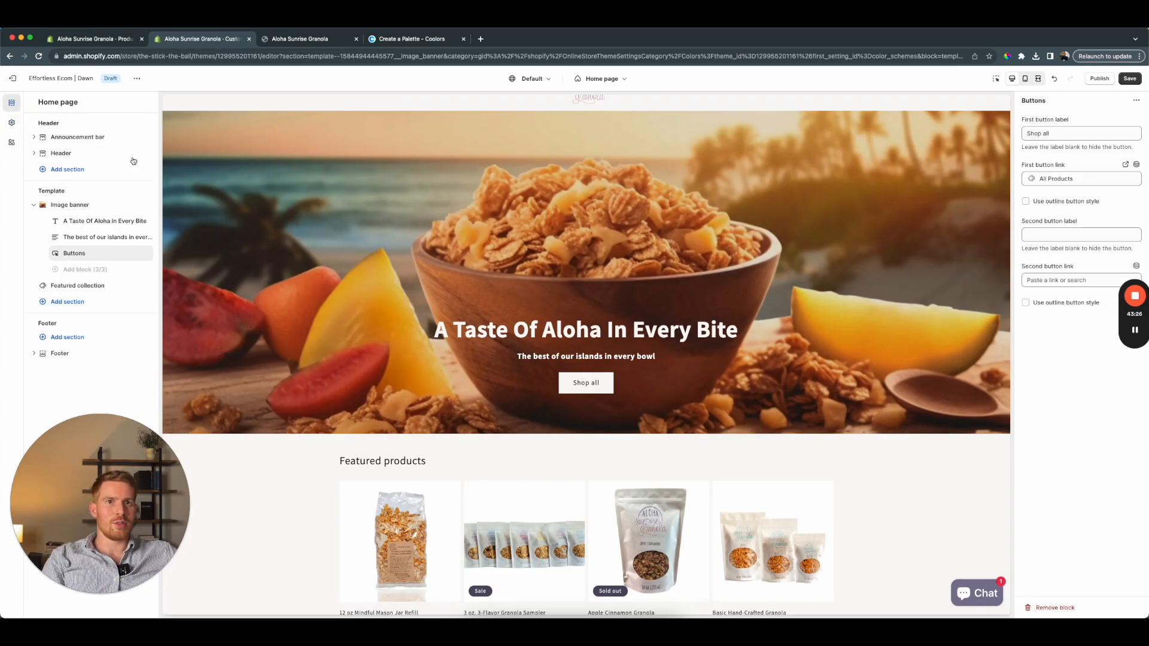
{"action": "left_click", "coordinate": [70, 205]}
{"action": "scroll", "coordinate": [1072, 359], "scroll_direction": "down", "scroll_amount": 10}
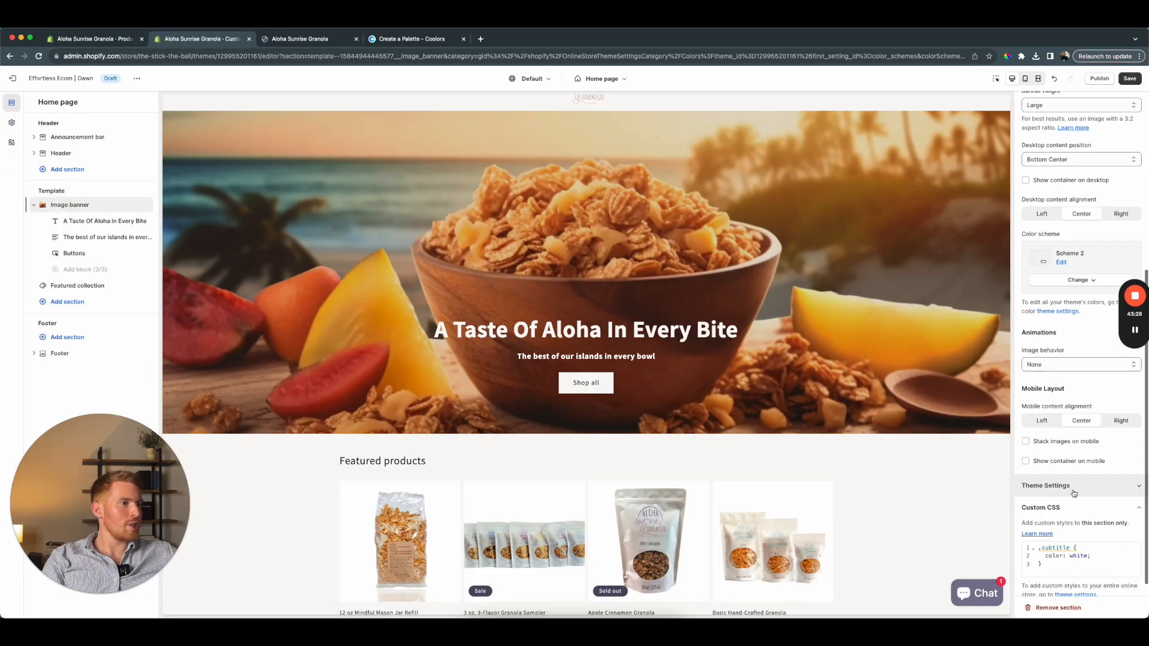
{"action": "left_click", "coordinate": [1075, 537]}
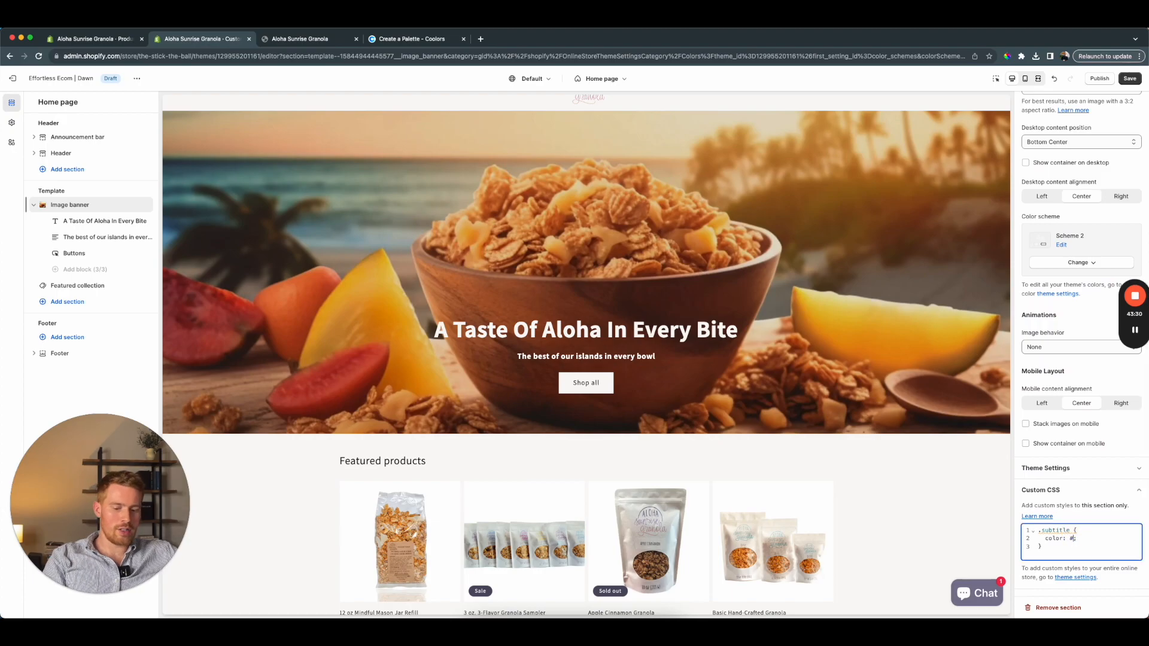
{"action": "type", "text": ";"}
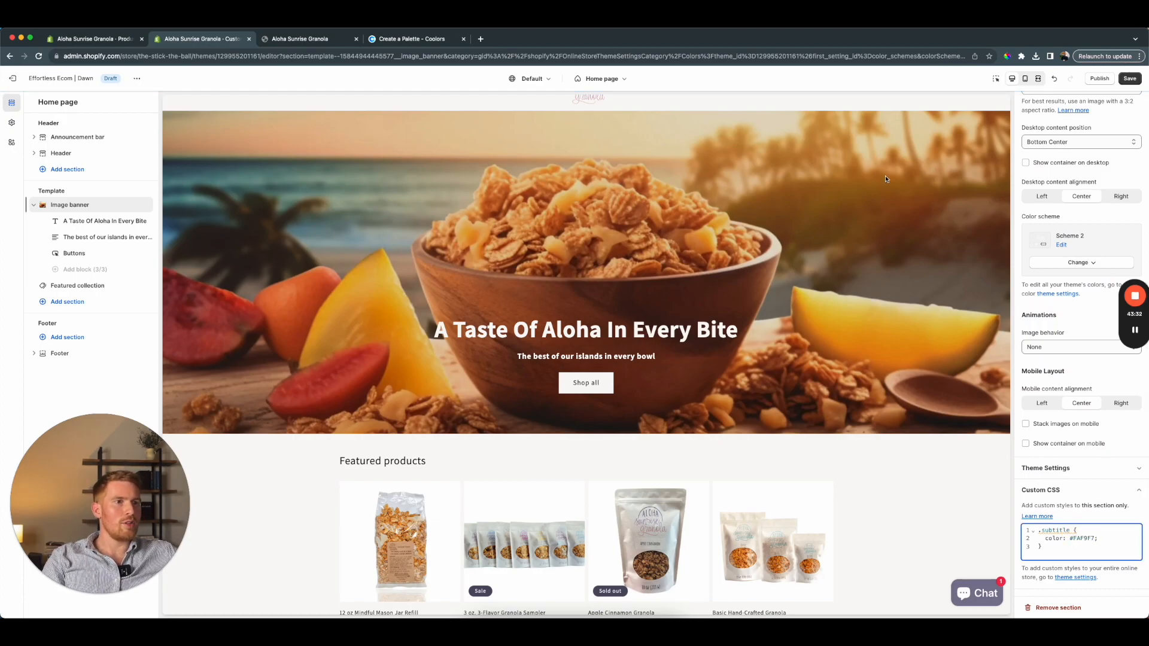
{"action": "left_click", "coordinate": [1129, 79]}
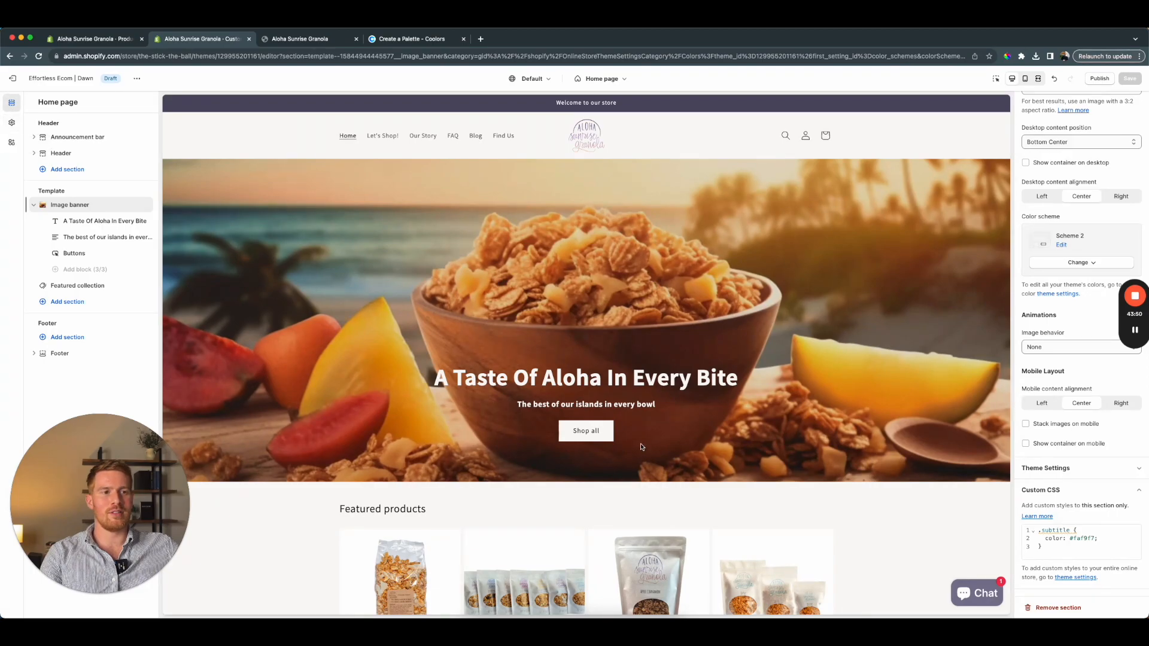
Return to the theme settings overview and look over the color schemes and remaining setting categories
{"action": "left_click", "coordinate": [11, 125]}
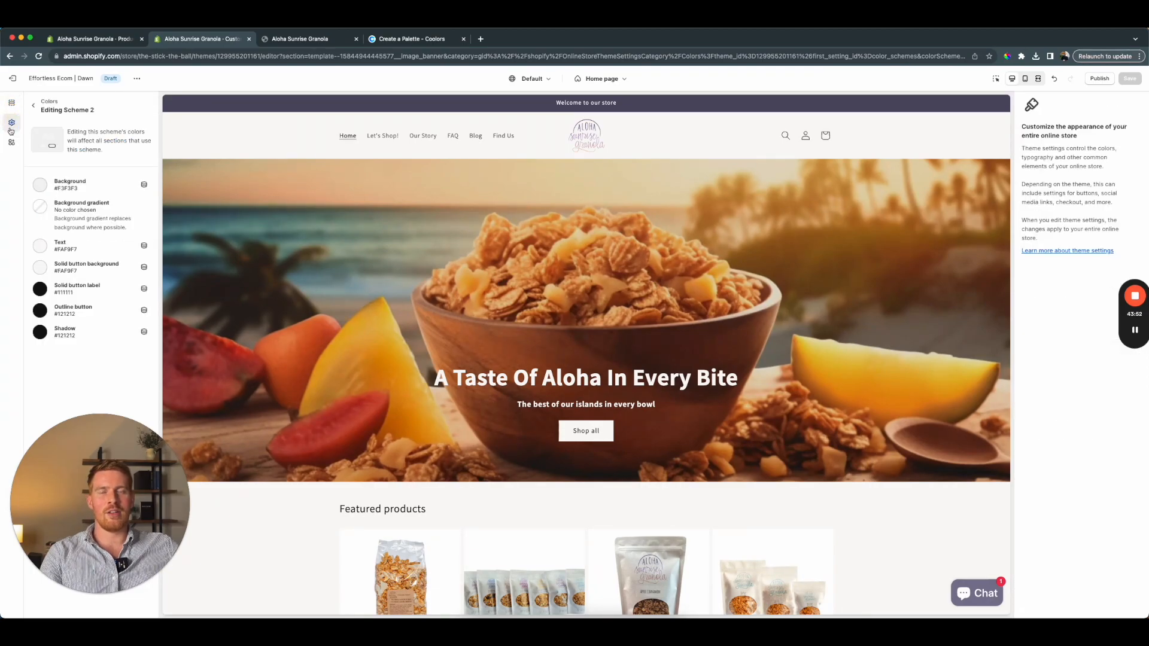
{"action": "left_click", "coordinate": [34, 106]}
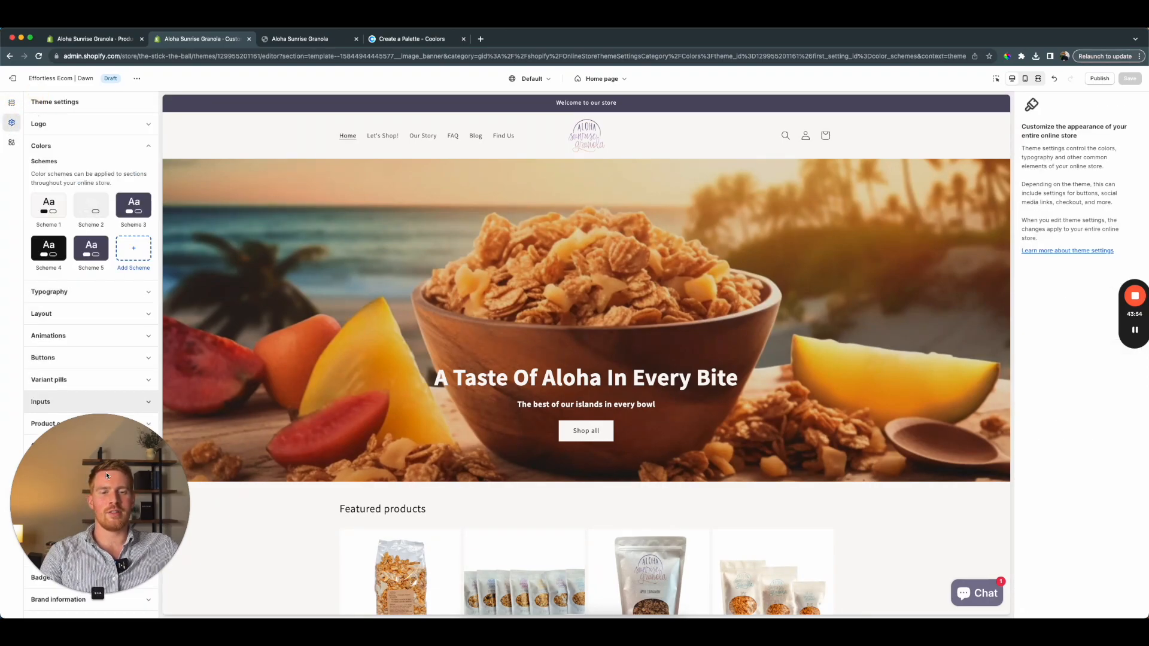
{"action": "left_click", "coordinate": [90, 261]}
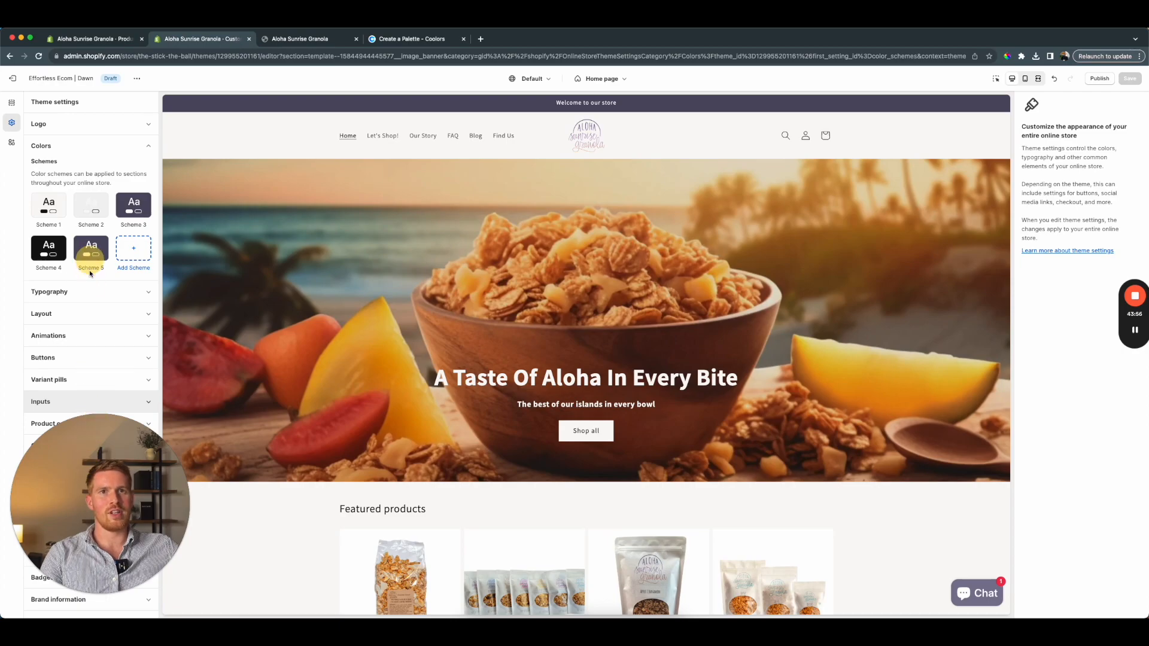
{"action": "left_click_drag", "start_coordinate": [105, 559], "coordinate": [205, 166]}
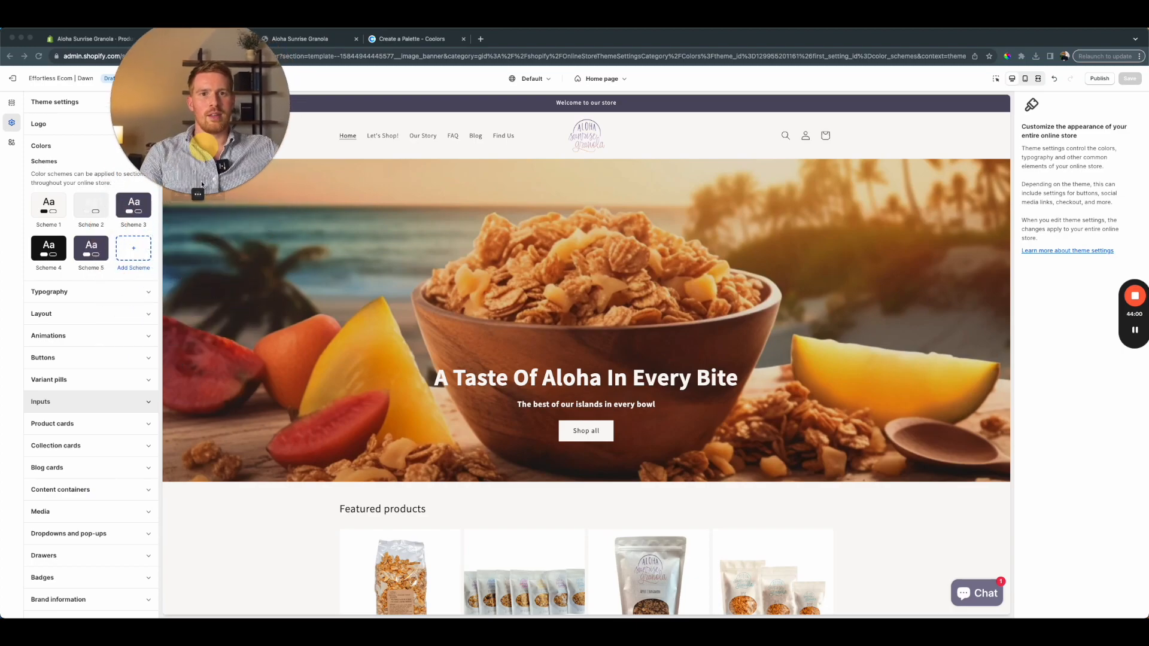
{"action": "scroll", "coordinate": [91, 426], "scroll_direction": "down", "scroll_amount": 1}
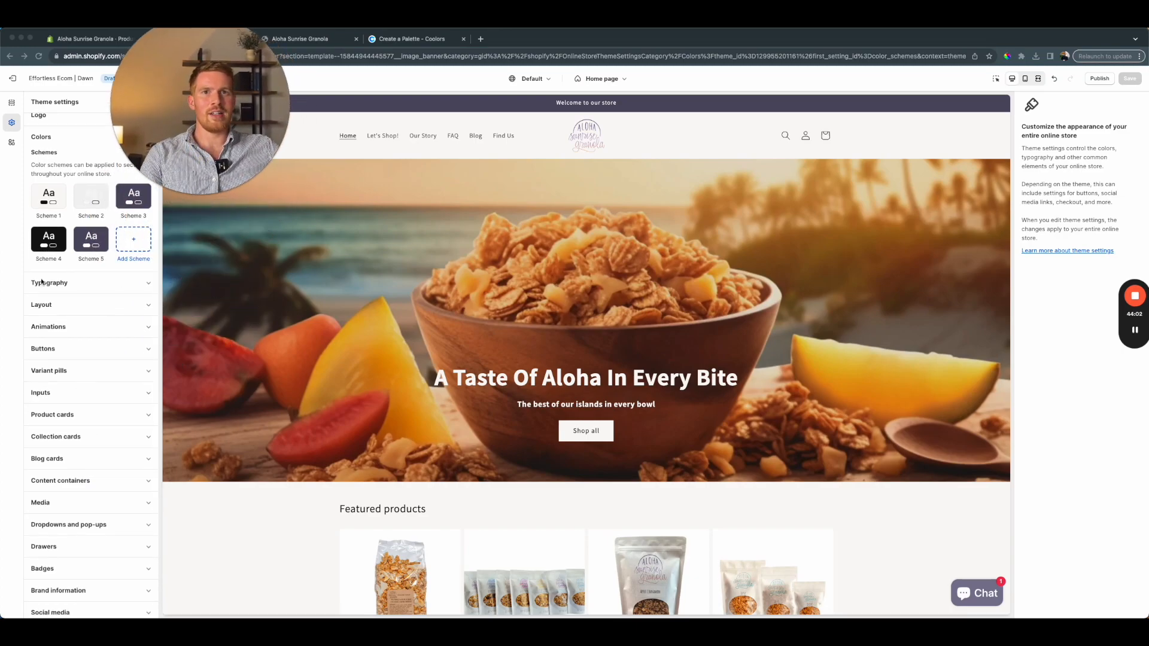
{"action": "left_click", "coordinate": [2, 373]}
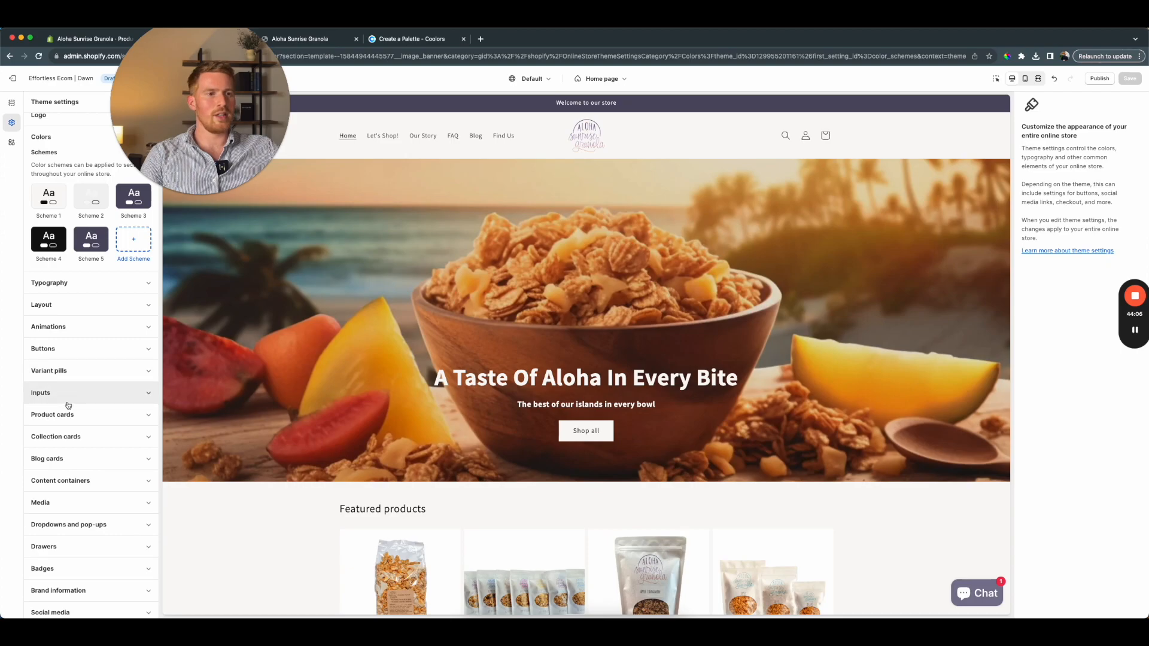
Set the corner radius of the theme's buttons to 6 px in the theme settings, trying a few values from 7 to 12 px
{"action": "left_click", "coordinate": [75, 349]}
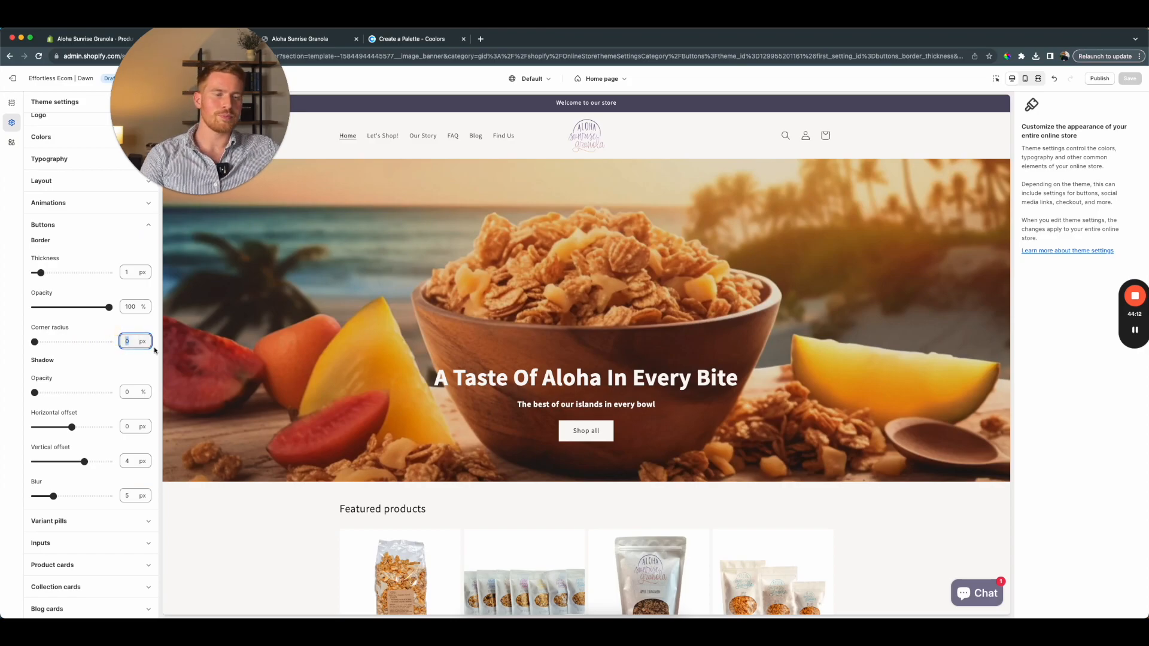
{"action": "type", "text": "7"}
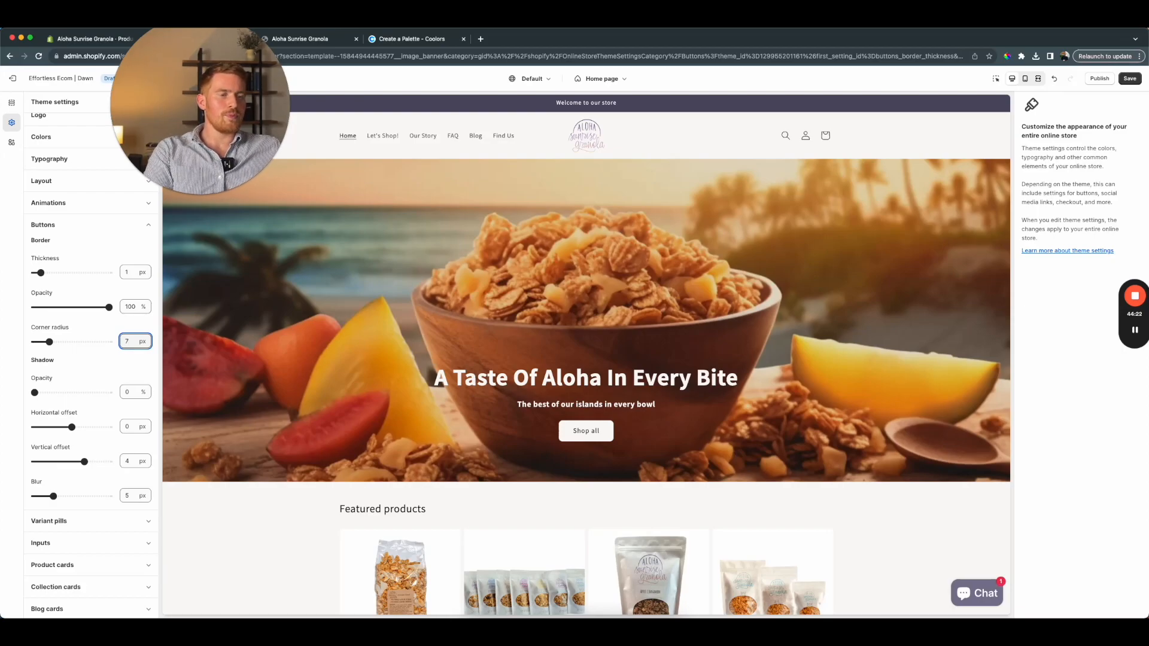
{"action": "left_click", "coordinate": [151, 367]}
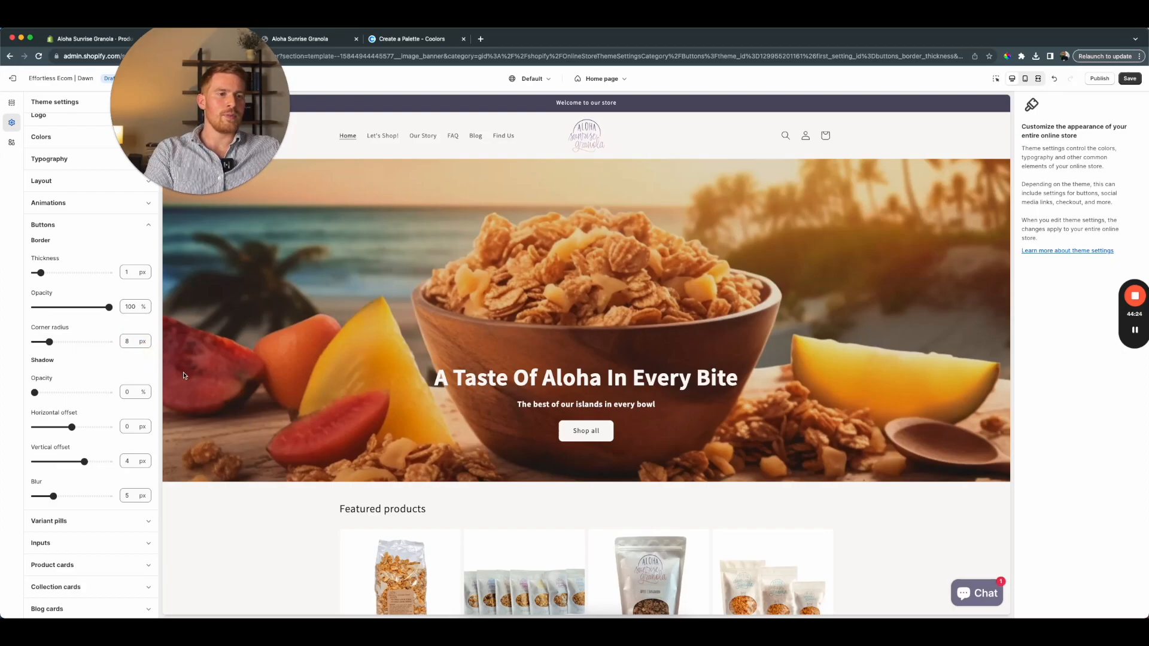
{"action": "left_click", "coordinate": [130, 342]}
{"action": "left_click", "coordinate": [49, 341]}
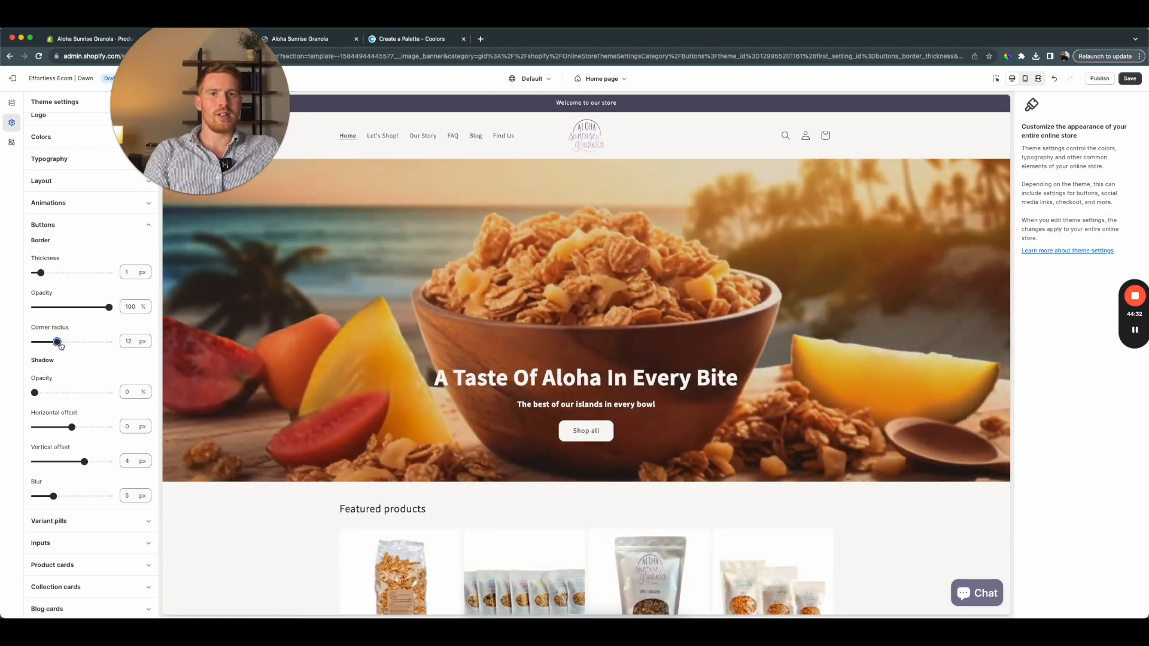
{"action": "left_click", "coordinate": [56, 342]}
{"action": "left_click_drag", "start_coordinate": [53, 341], "coordinate": [49, 342]}
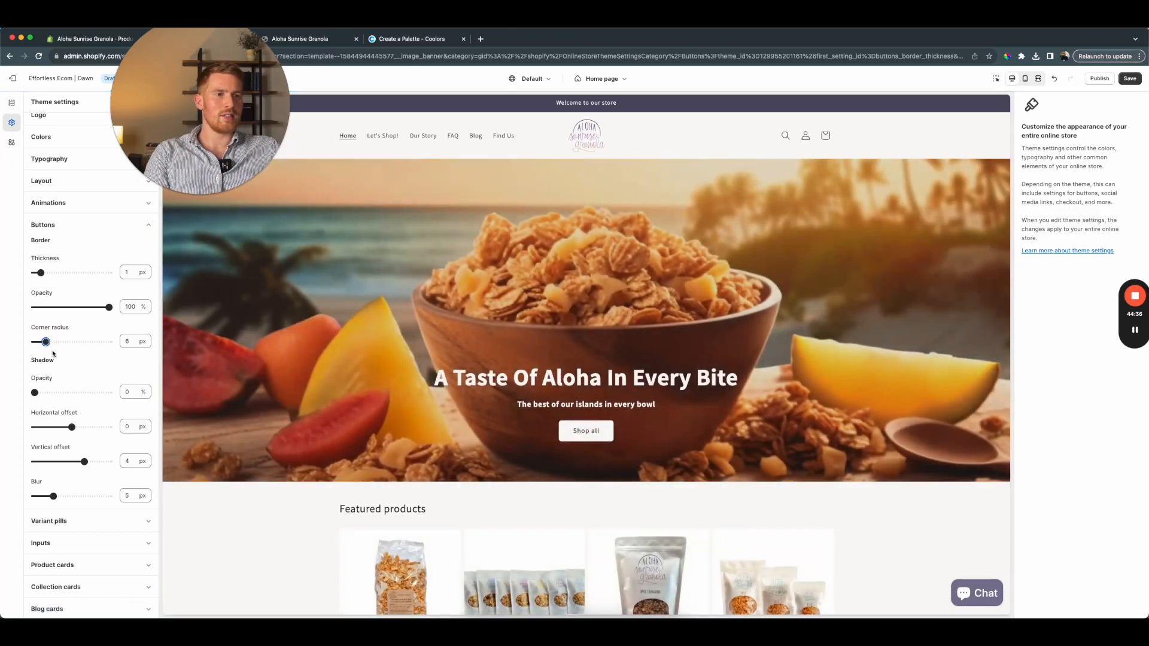
Try a 40 px button corner radius for a pill shape, and bring it back to 6 px
{"action": "scroll", "coordinate": [579, 449], "scroll_direction": "down", "scroll_amount": 1}
{"action": "scroll", "coordinate": [579, 448], "scroll_direction": "up", "scroll_amount": 1}
{"action": "left_click_drag", "start_coordinate": [54, 345], "coordinate": [159, 336]}
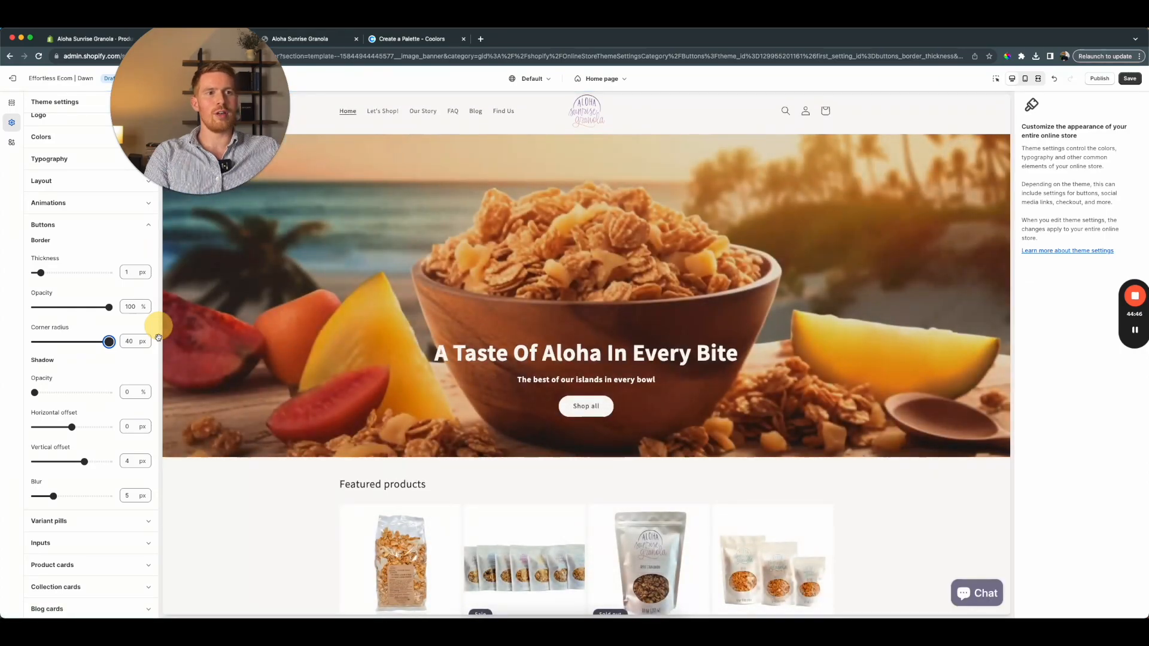
{"action": "left_click_drag", "start_coordinate": [157, 337], "coordinate": [46, 342]}
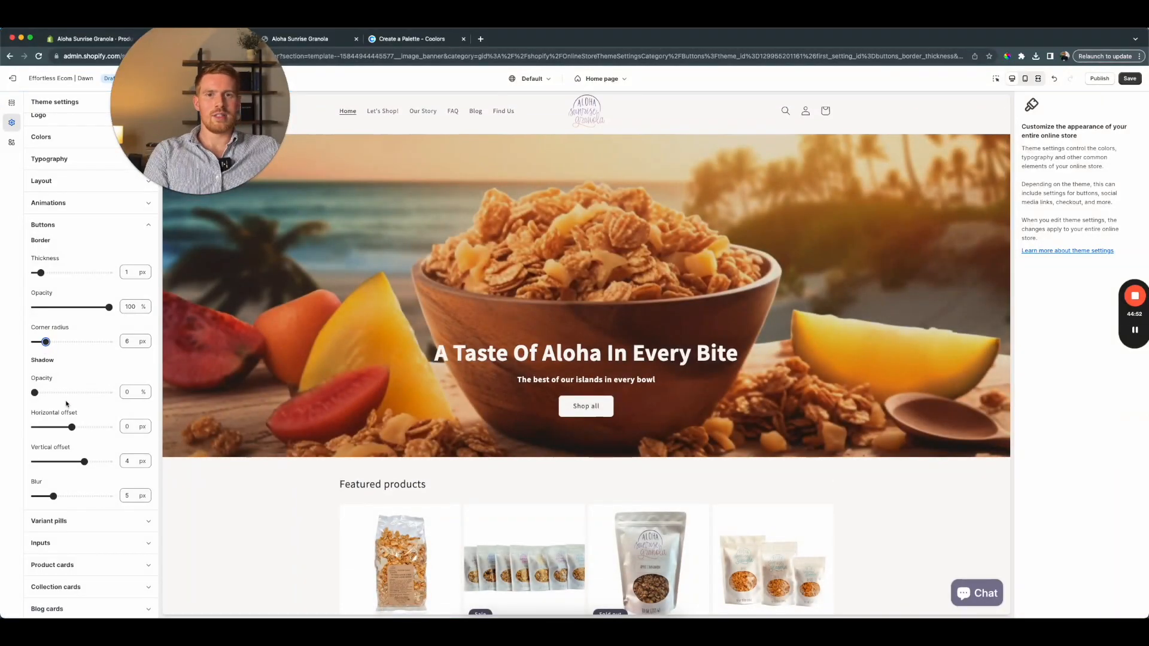
Save the button settings and check the home page in the mobile preview before returning to the desktop view
{"action": "scroll", "coordinate": [68, 401], "scroll_direction": "down", "scroll_amount": 3}
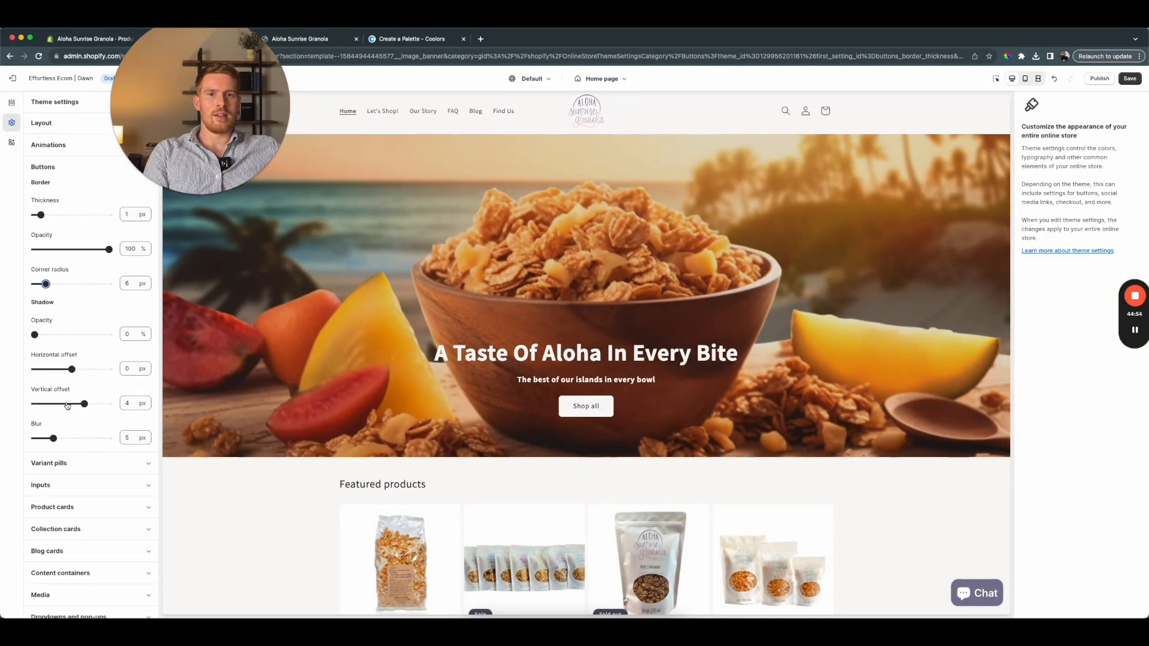
{"action": "scroll", "coordinate": [68, 406], "scroll_direction": "up", "scroll_amount": 3}
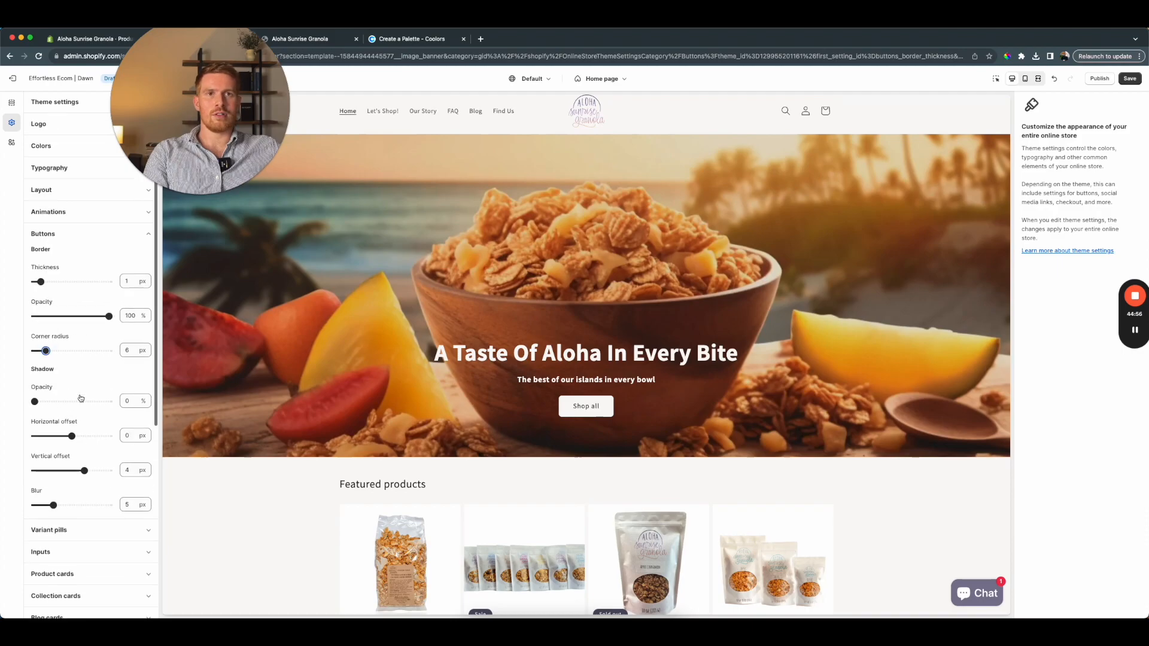
{"action": "right_click", "coordinate": [1133, 79]}
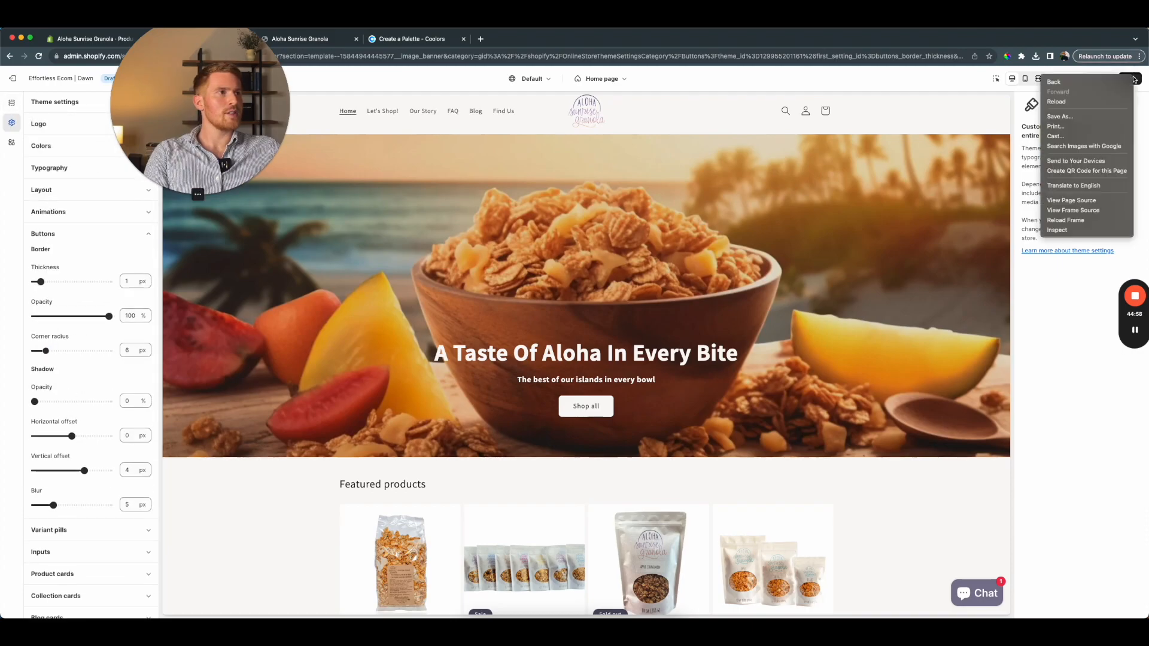
{"action": "left_click", "coordinate": [1134, 80]}
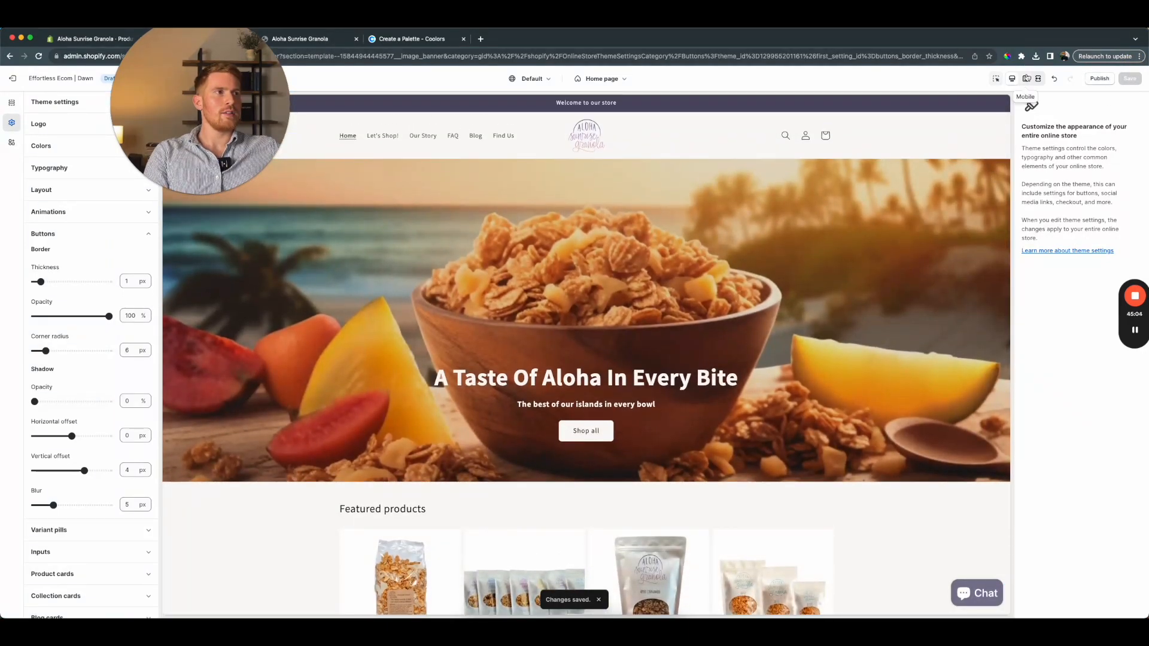
{"action": "left_click", "coordinate": [1026, 79]}
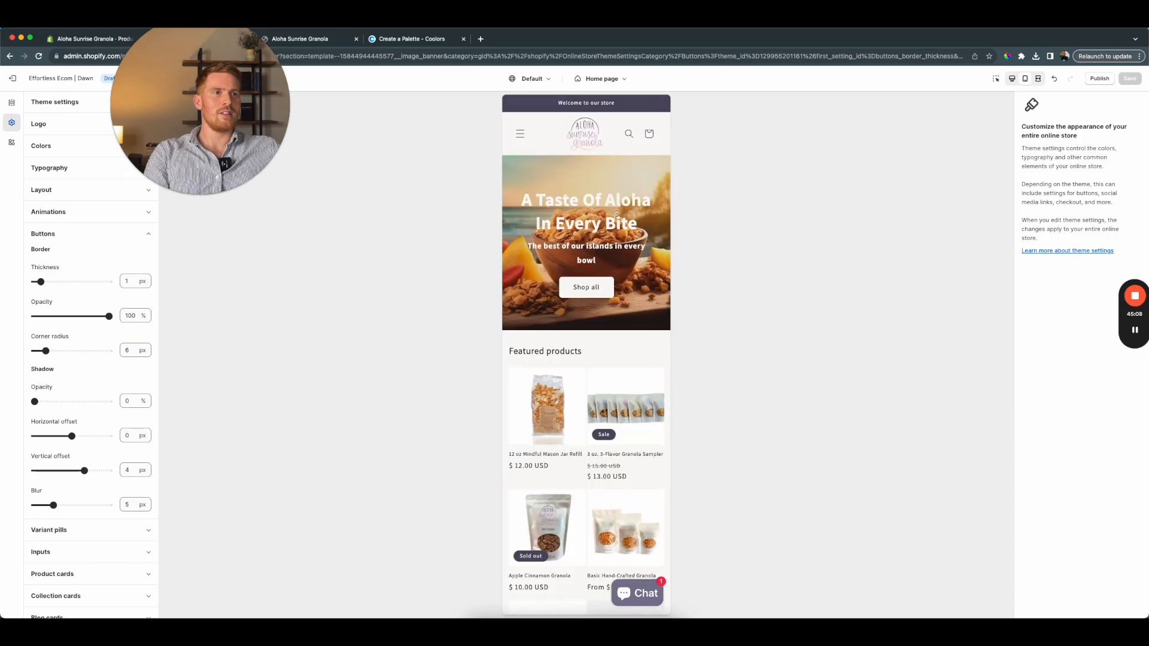
{"action": "left_click", "coordinate": [1016, 79]}
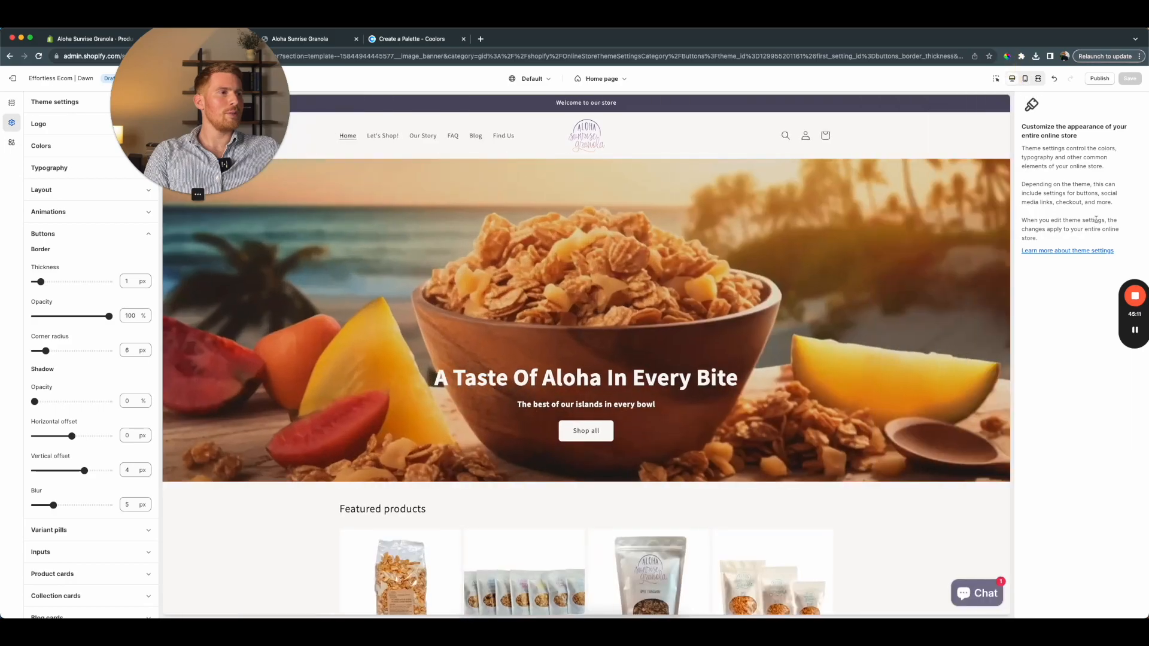
Set the image banner's overlay opacity to 20%, check it in the mobile preview, and save the theme
{"action": "left_click", "coordinate": [12, 103]}
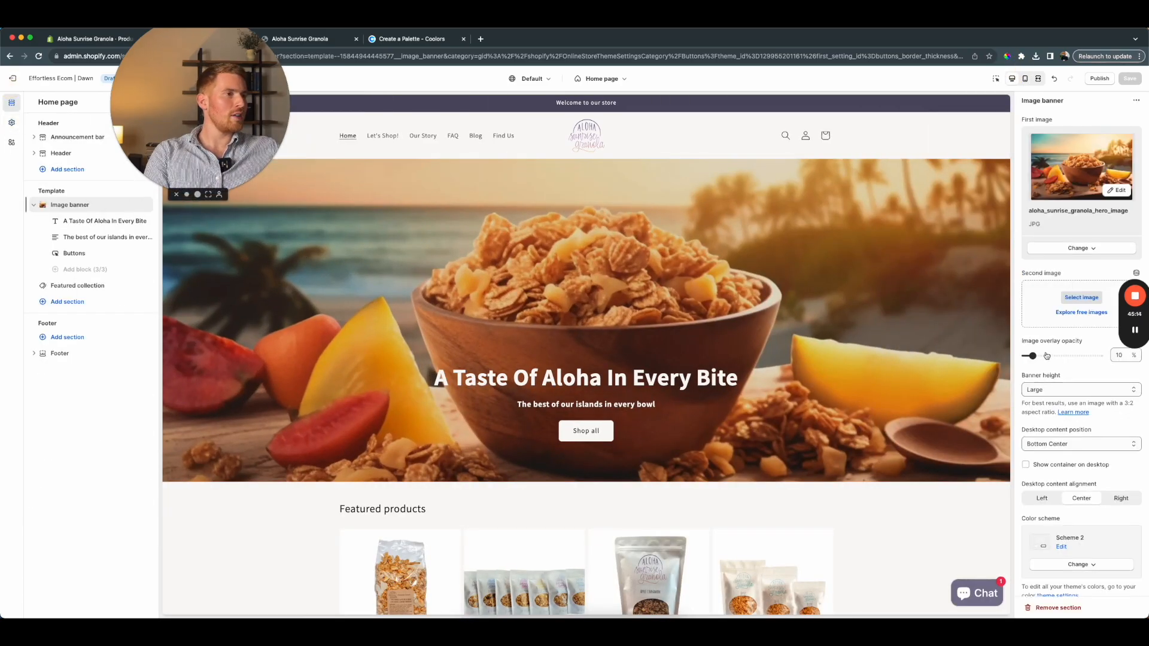
{"action": "left_click_drag", "start_coordinate": [1035, 355], "coordinate": [1040, 356]}
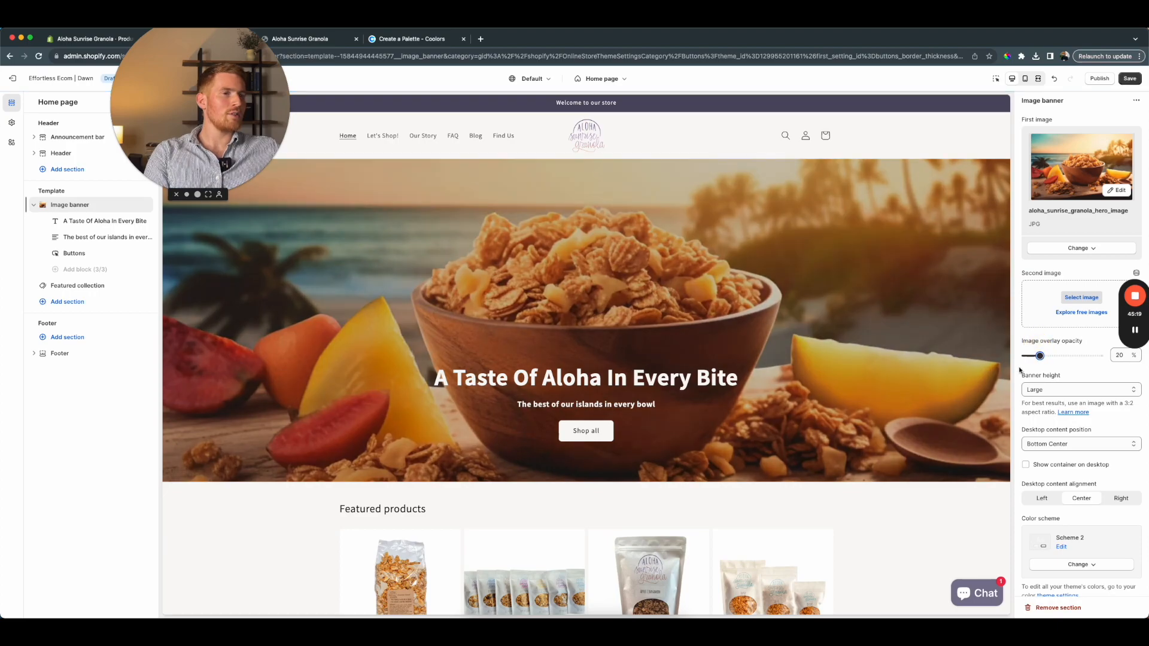
{"action": "left_click", "coordinate": [1025, 79]}
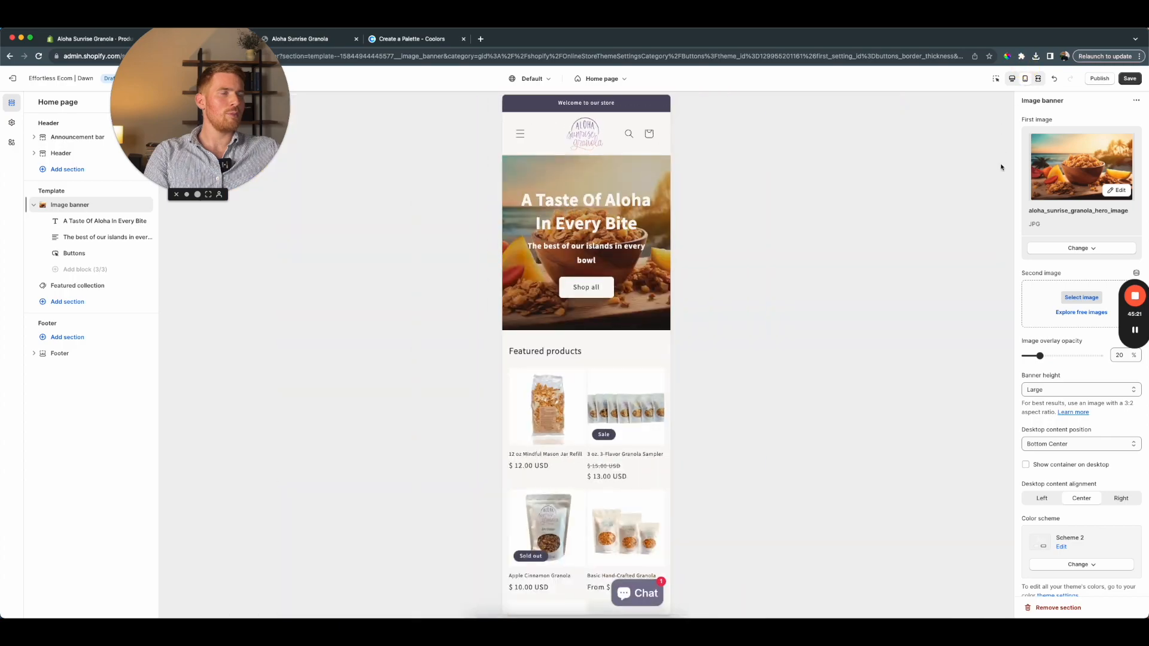
{"action": "left_click", "coordinate": [1012, 78]}
{"action": "left_click", "coordinate": [1132, 82]}
{"action": "left_click_drag", "start_coordinate": [189, 101], "coordinate": [89, 462]}
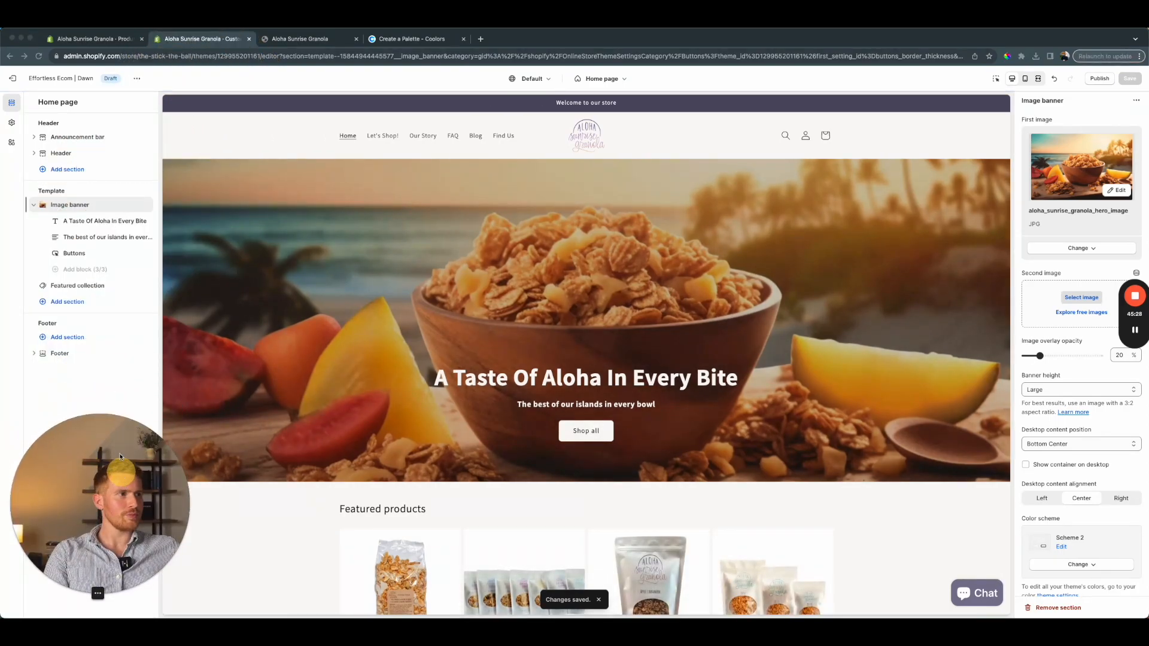
Remove the object-fit: contain line from the Featured collection section's custom CSS and save the theme
{"action": "scroll", "coordinate": [552, 354], "scroll_direction": "down", "scroll_amount": 1}
{"action": "scroll", "coordinate": [553, 353], "scroll_direction": "up", "scroll_amount": 1}
{"action": "scroll", "coordinate": [553, 352], "scroll_direction": "down", "scroll_amount": 2}
{"action": "scroll", "coordinate": [552, 352], "scroll_direction": "down", "scroll_amount": 3}
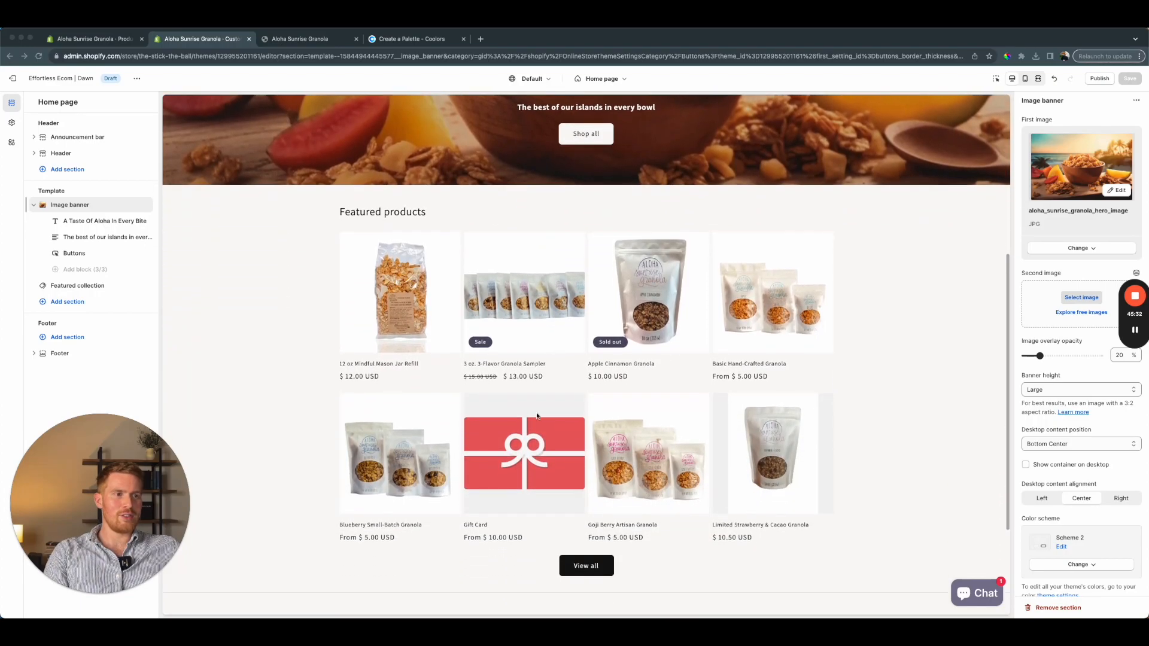
{"action": "scroll", "coordinate": [808, 359], "scroll_direction": "down", "scroll_amount": 1}
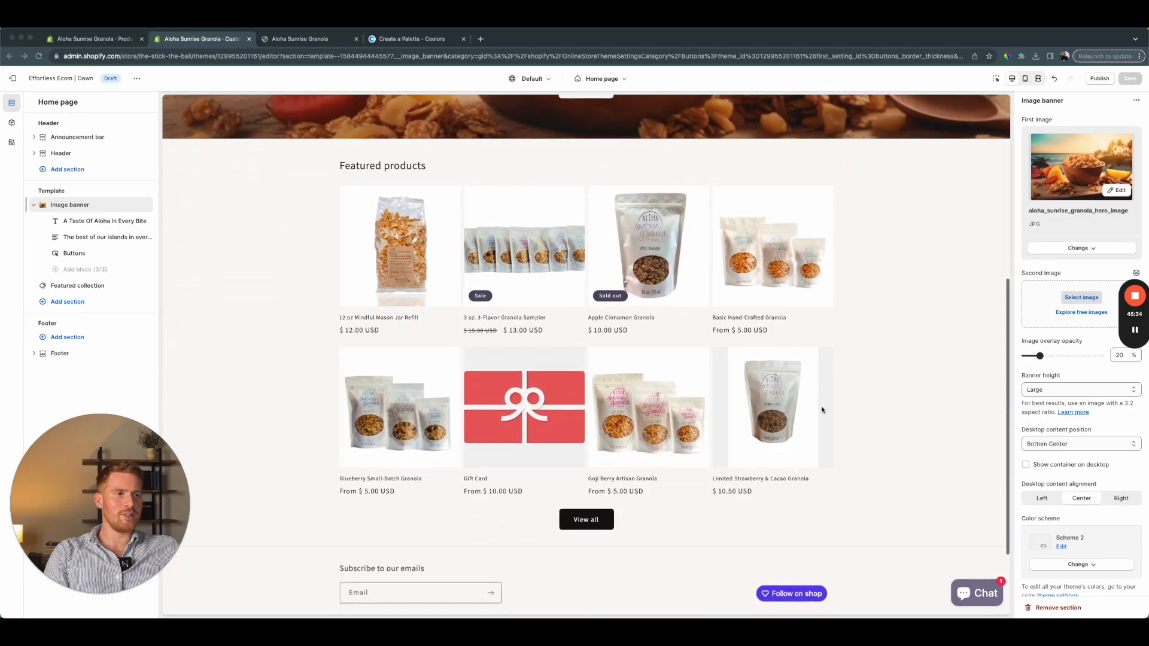
{"action": "left_click", "coordinate": [70, 287]}
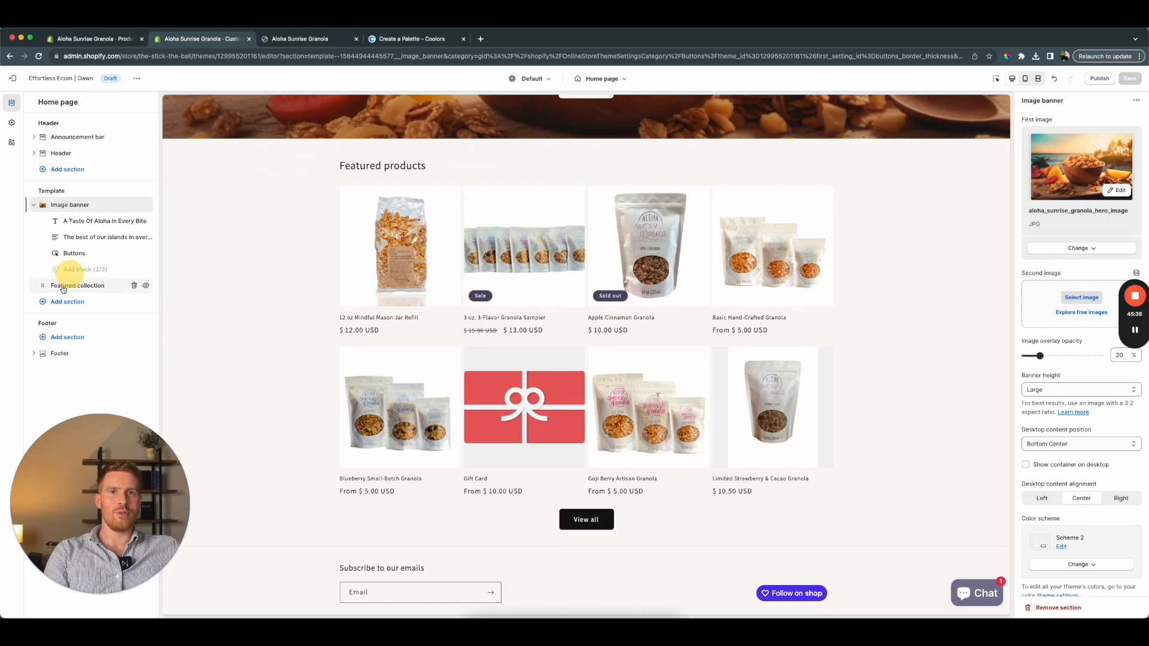
{"action": "scroll", "coordinate": [1081, 493], "scroll_direction": "down", "scroll_amount": 8}
{"action": "scroll", "coordinate": [1080, 494], "scroll_direction": "down", "scroll_amount": 2}
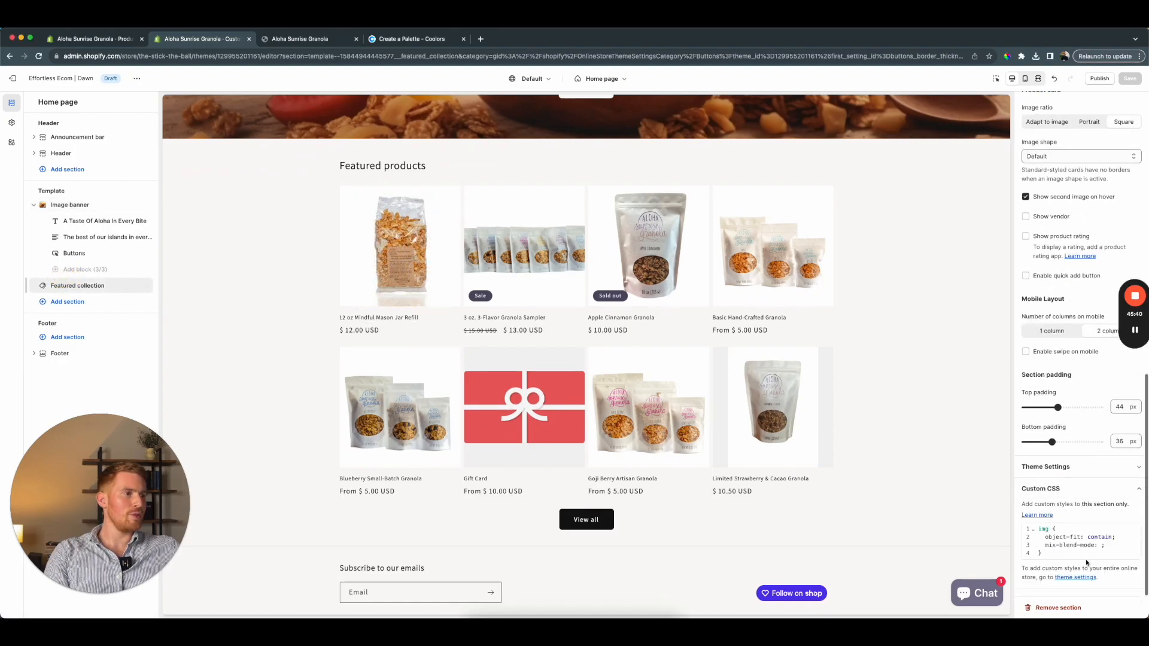
{"action": "left_click", "coordinate": [1060, 539]}
{"action": "key", "text": "BackSpace"}
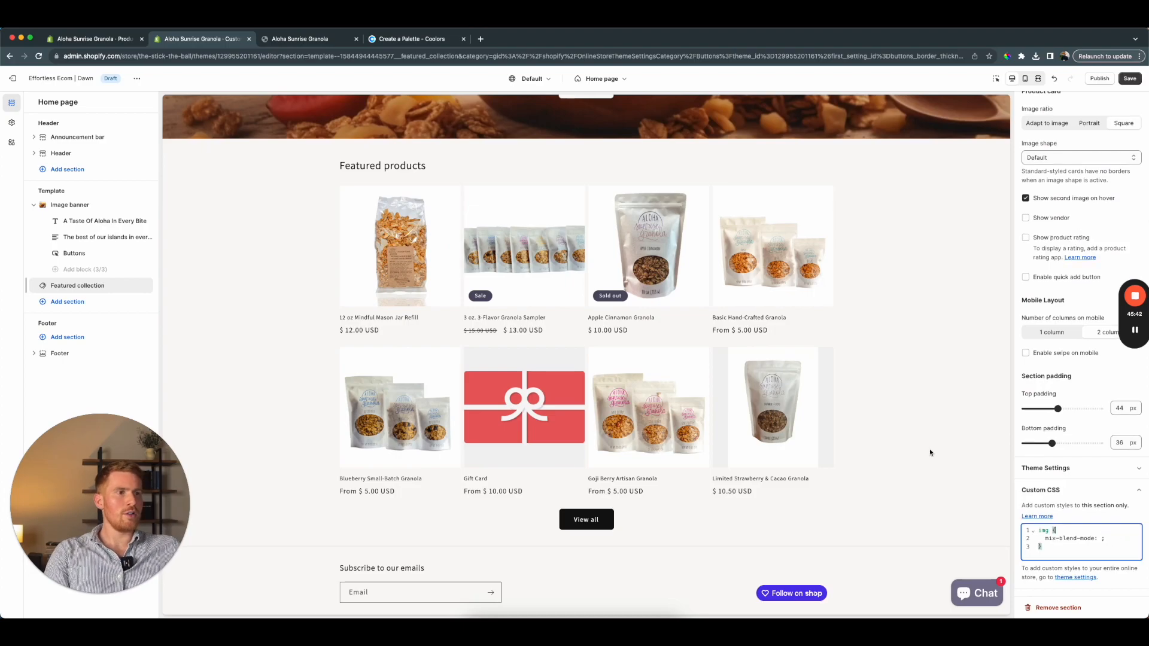
{"action": "left_click", "coordinate": [1130, 78]}
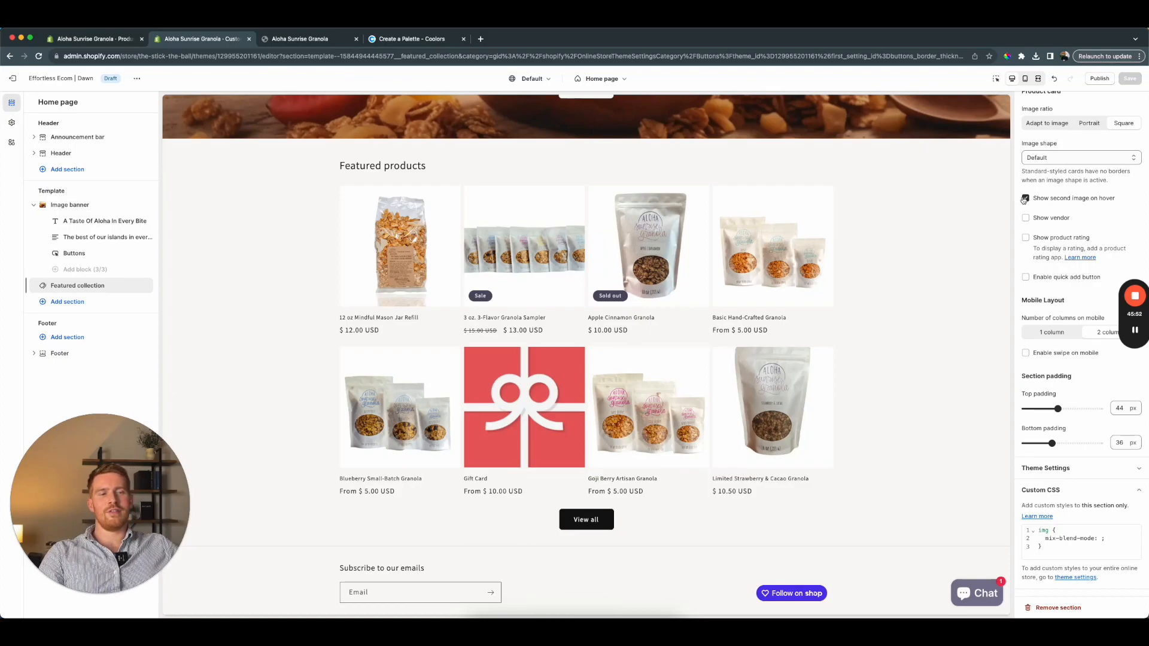
Preview the second image on a featured product, turn off showing the second image on hover for the Featured collection, and save
{"action": "mouse_move", "coordinate": [424, 239]}
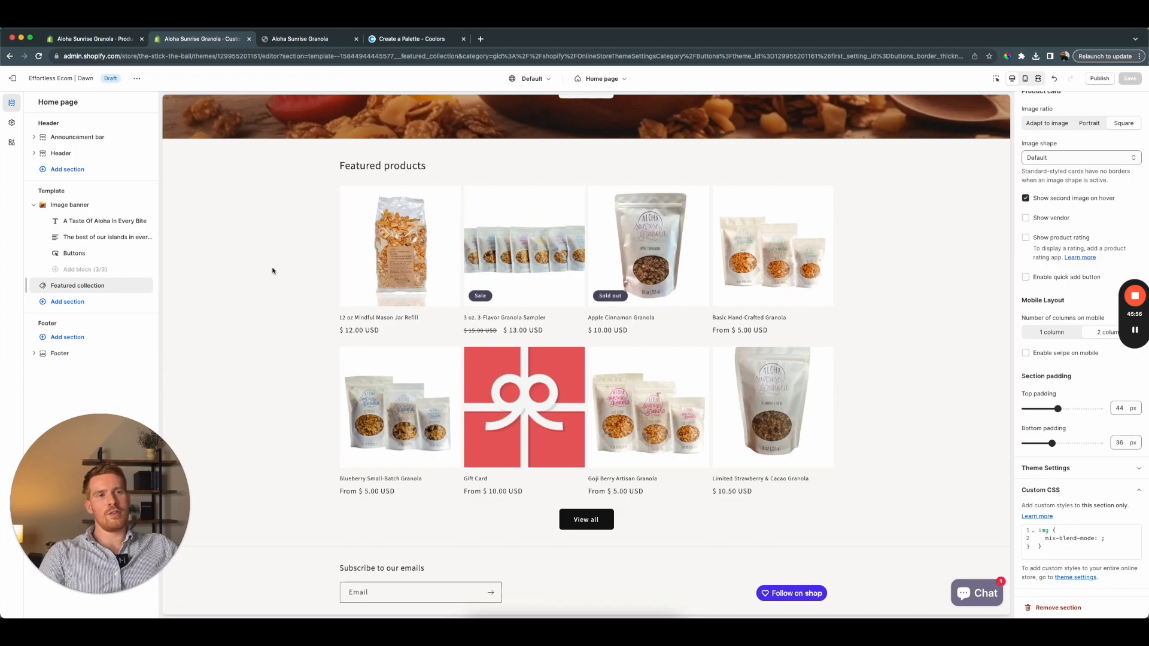
{"action": "mouse_move", "coordinate": [385, 264]}
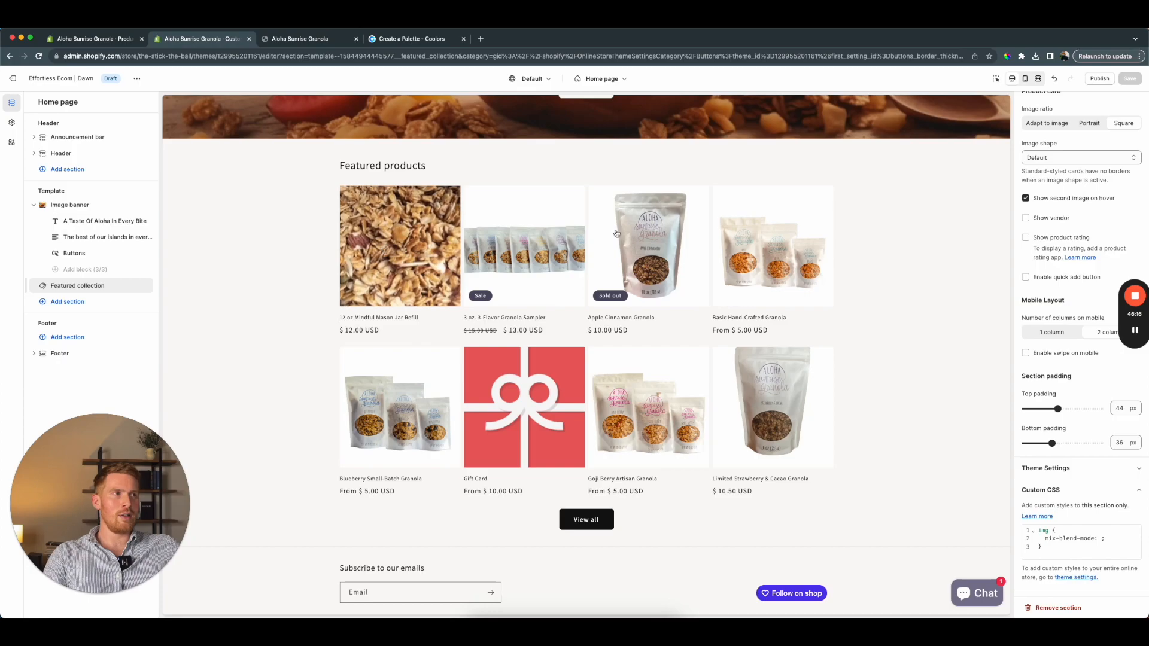
{"action": "left_click", "coordinate": [1027, 199]}
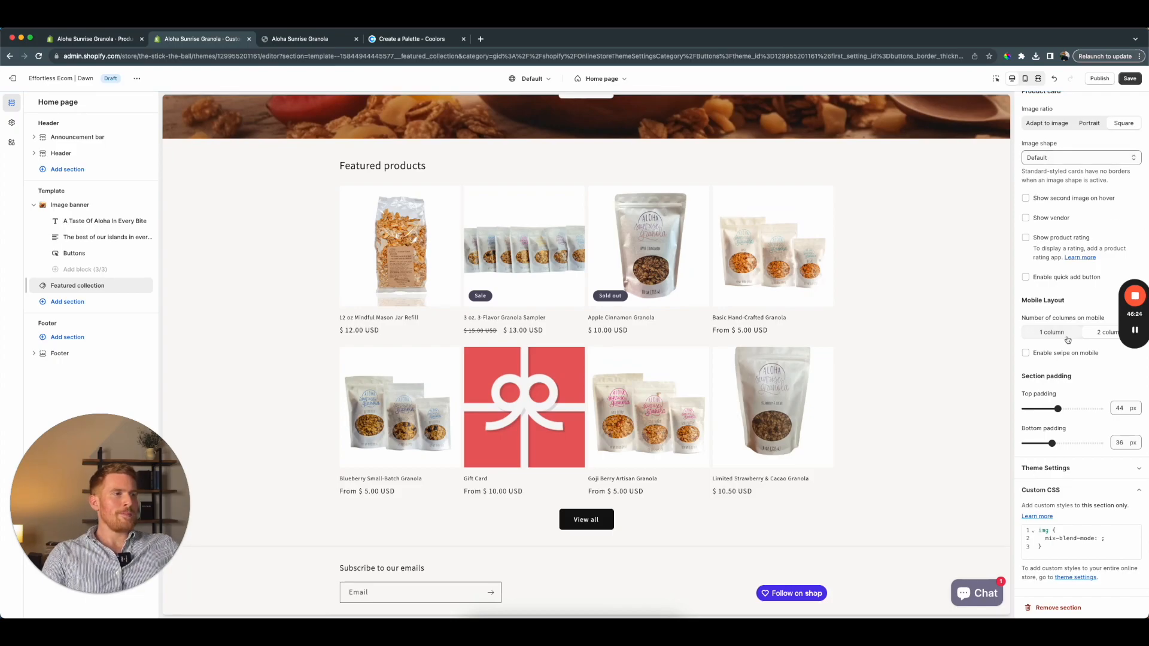
{"action": "left_click", "coordinate": [1131, 80]}
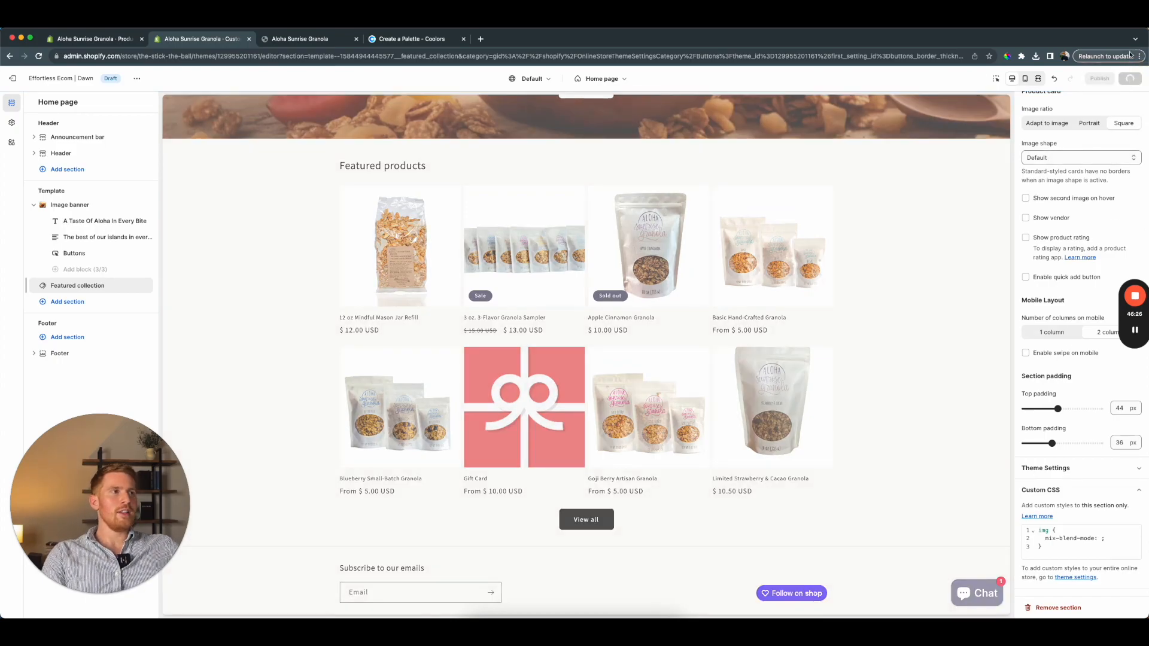
Open the draft theme's storefront preview and look over the home page from the banner to the footer
{"action": "left_click", "coordinate": [137, 78]}
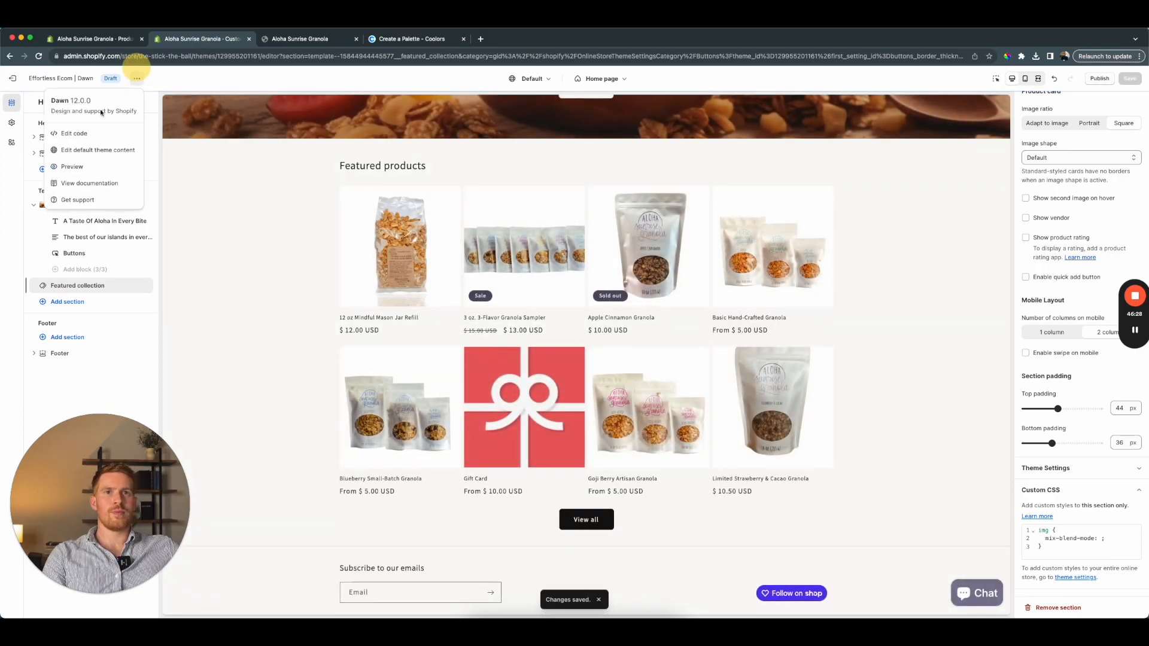
{"action": "left_click", "coordinate": [70, 167]}
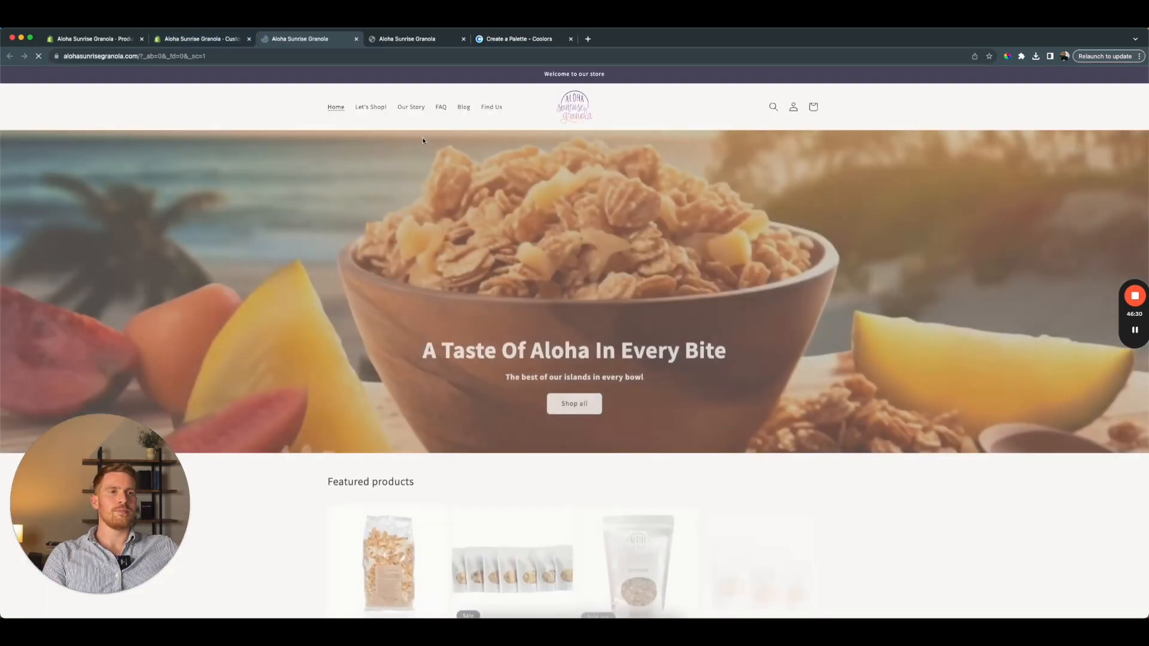
{"action": "scroll", "coordinate": [432, 206], "scroll_direction": "down", "scroll_amount": 1}
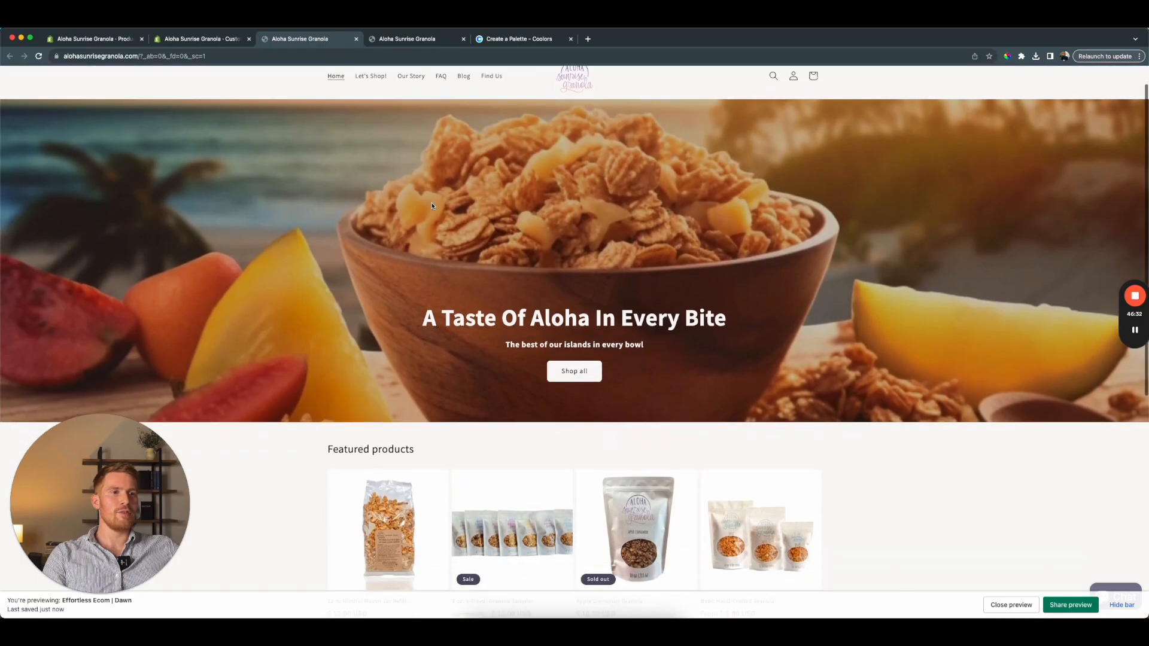
{"action": "scroll", "coordinate": [605, 349], "scroll_direction": "down", "scroll_amount": 2}
{"action": "scroll", "coordinate": [607, 349], "scroll_direction": "down", "scroll_amount": 4}
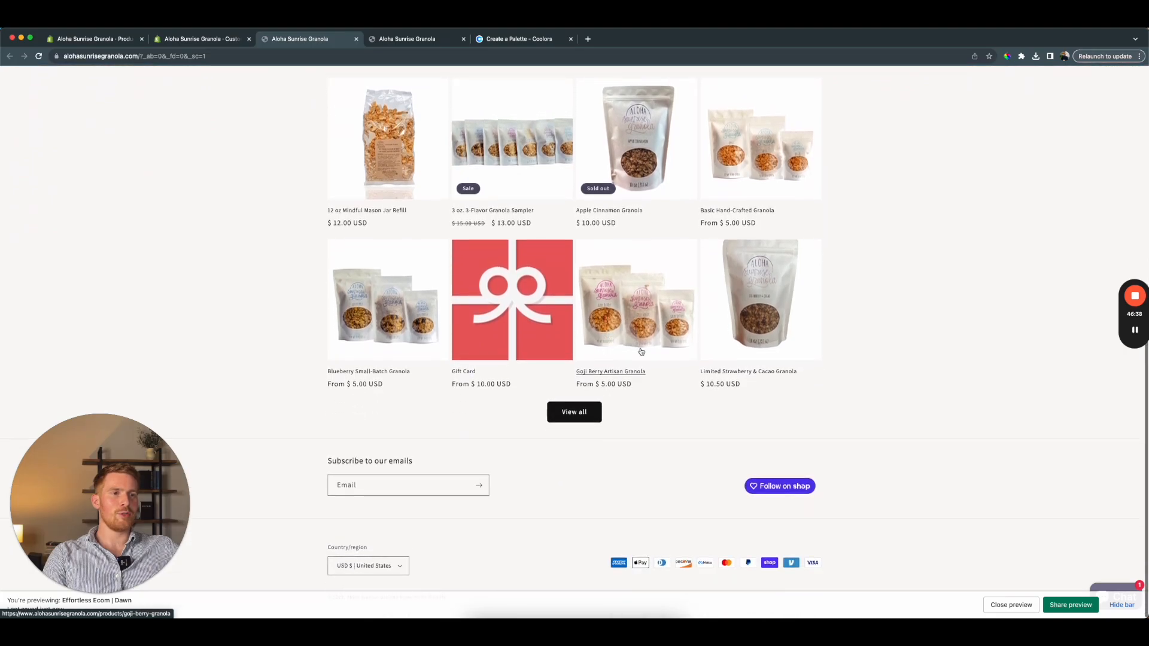
{"action": "scroll", "coordinate": [795, 379], "scroll_direction": "up", "scroll_amount": 7}
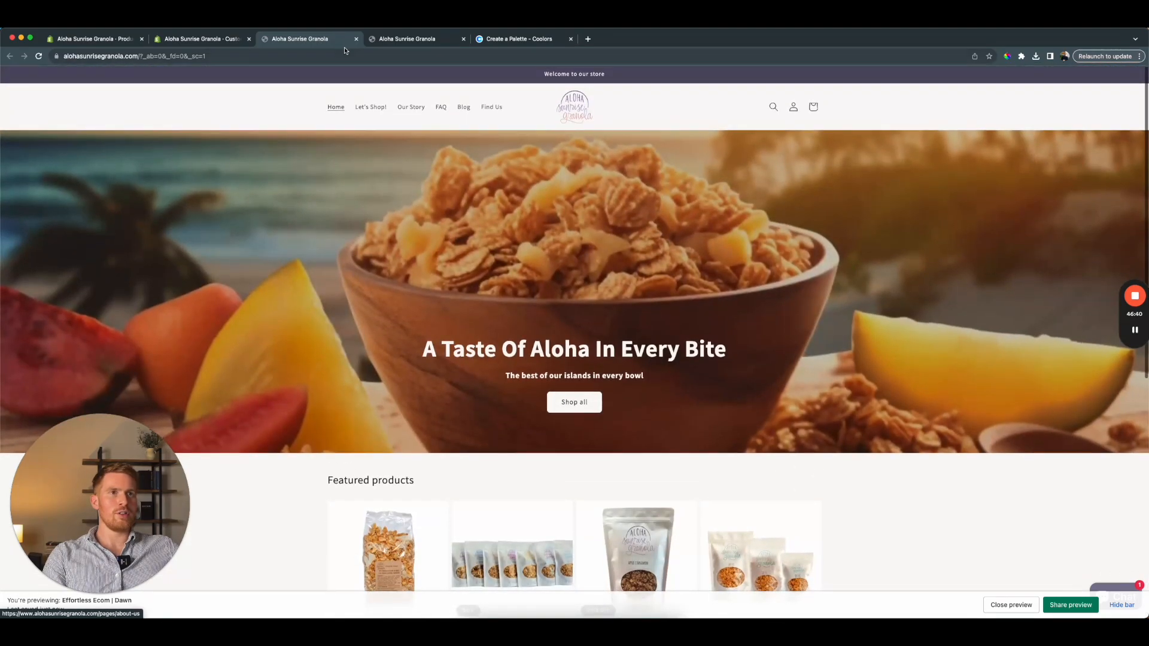
Return to the theme editor and switch the Featured collection section's collection to Popular
{"action": "left_click", "coordinate": [197, 39]}
{"action": "scroll", "coordinate": [270, 289], "scroll_direction": "down", "scroll_amount": 1}
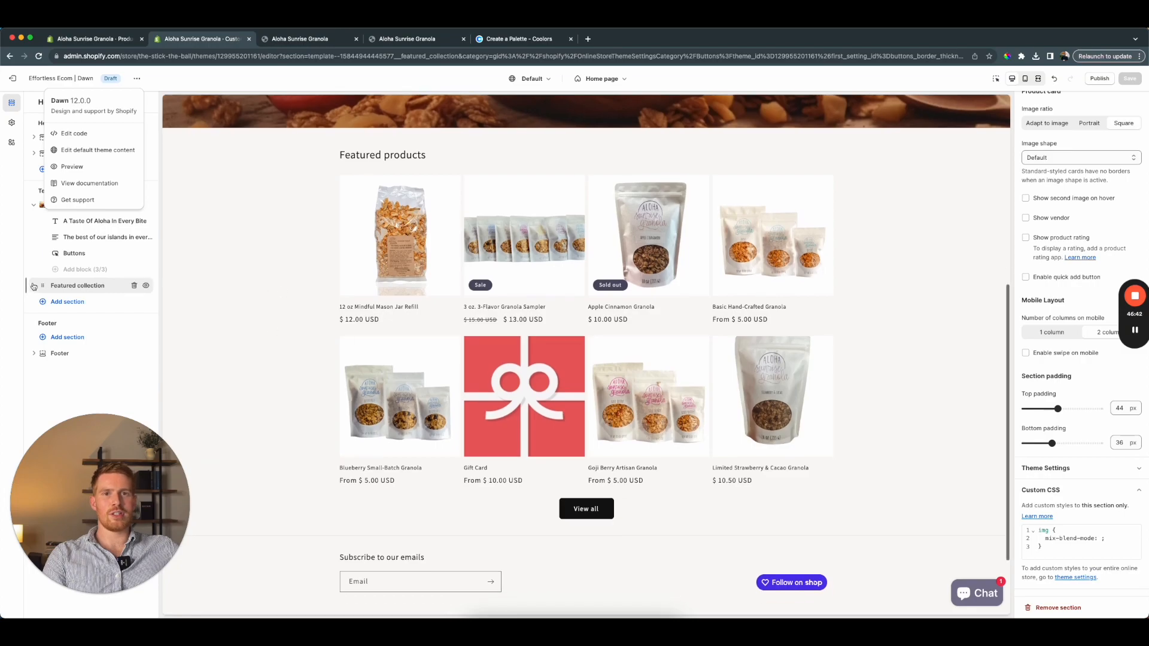
{"action": "scroll", "coordinate": [1074, 214], "scroll_direction": "up", "scroll_amount": 10}
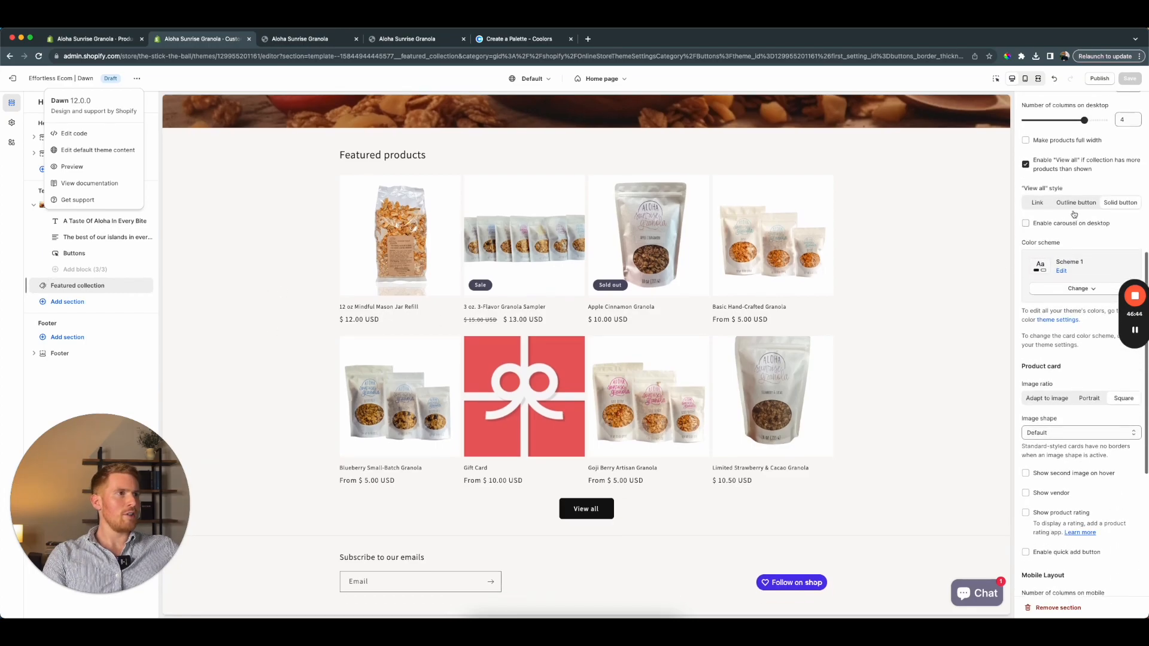
{"action": "scroll", "coordinate": [1074, 214], "scroll_direction": "down", "scroll_amount": 3}
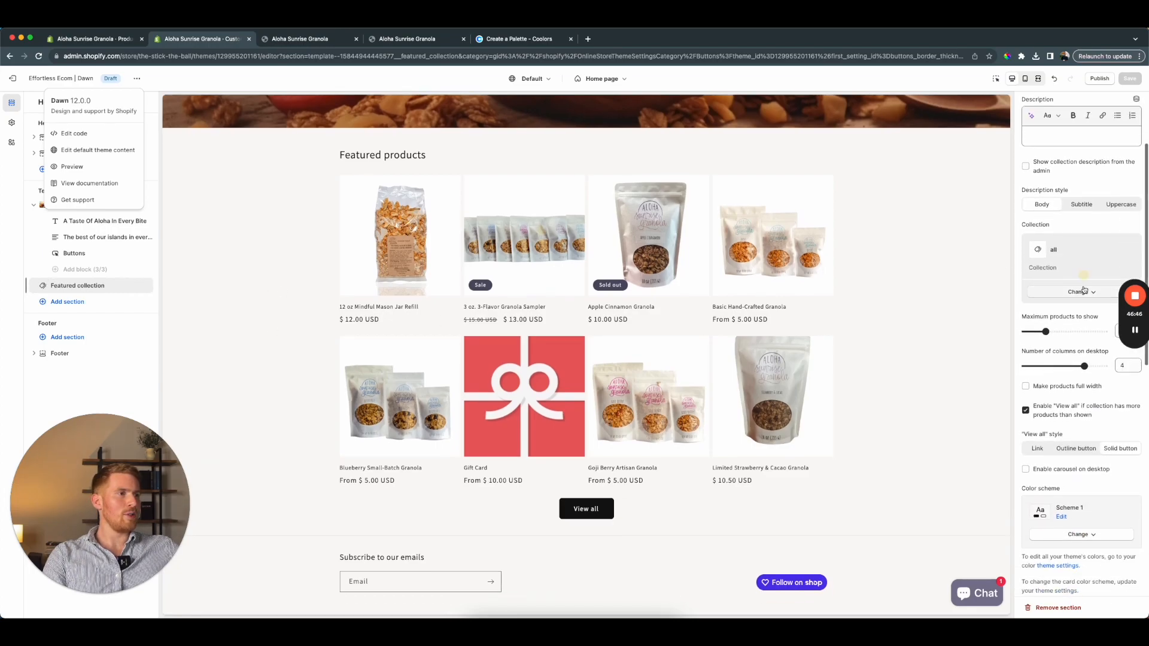
{"action": "left_click", "coordinate": [1078, 292]}
{"action": "left_click", "coordinate": [1074, 311]}
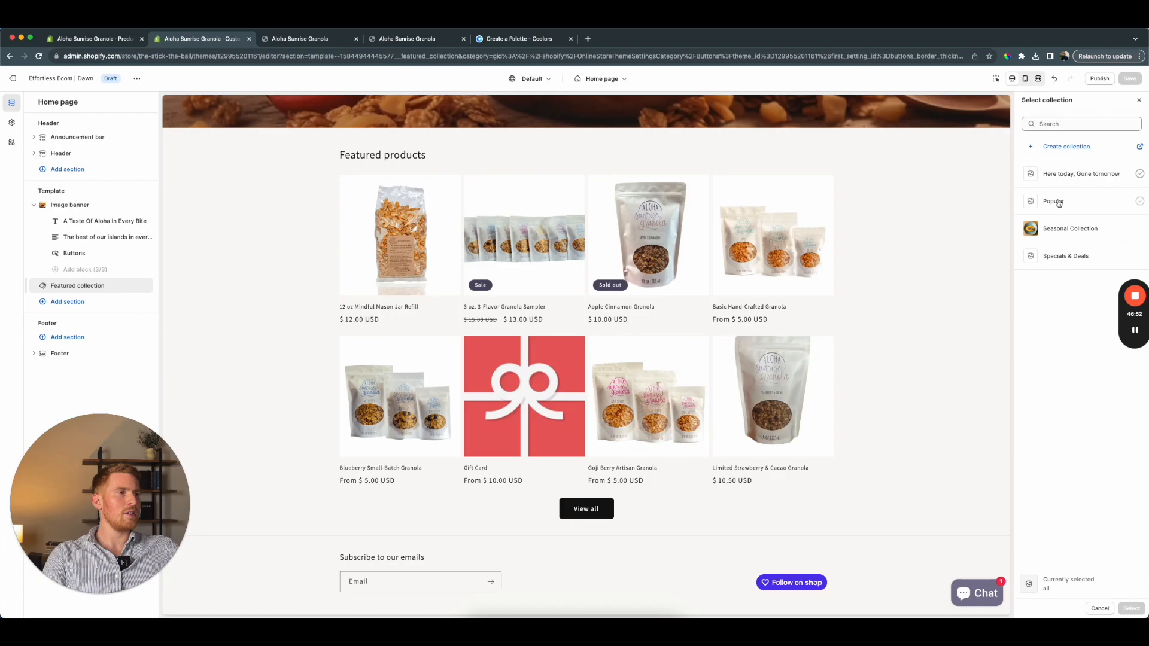
{"action": "left_click", "coordinate": [1057, 202]}
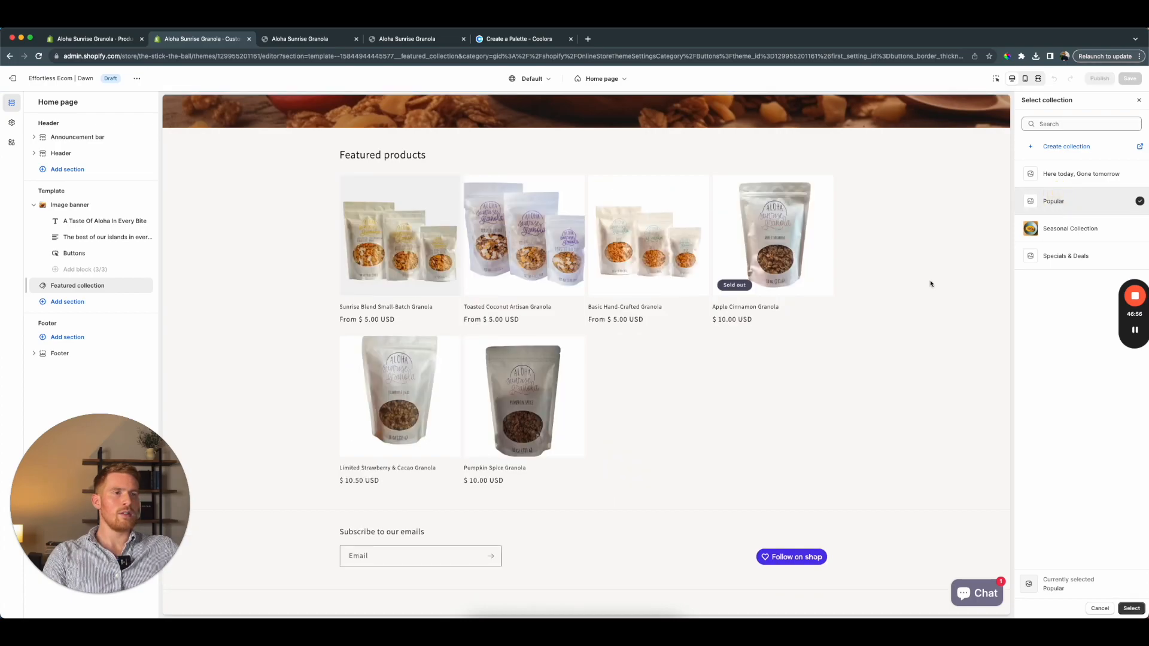
{"action": "scroll", "coordinate": [930, 284], "scroll_direction": "up", "scroll_amount": 1}
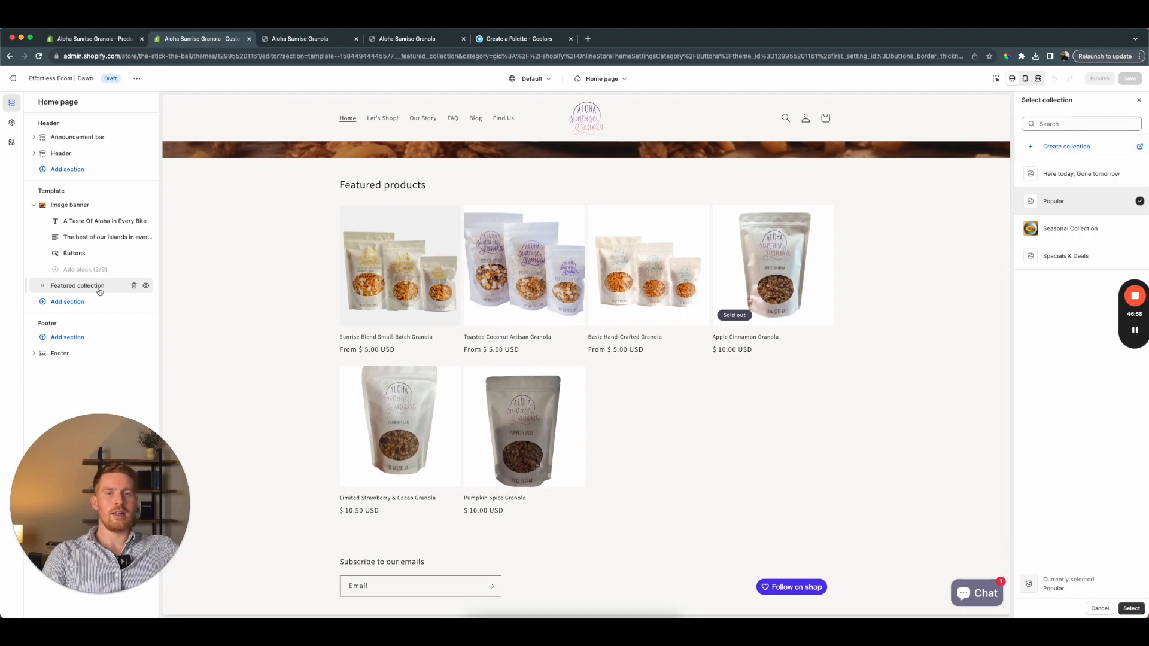
{"action": "left_click", "coordinate": [1142, 612]}
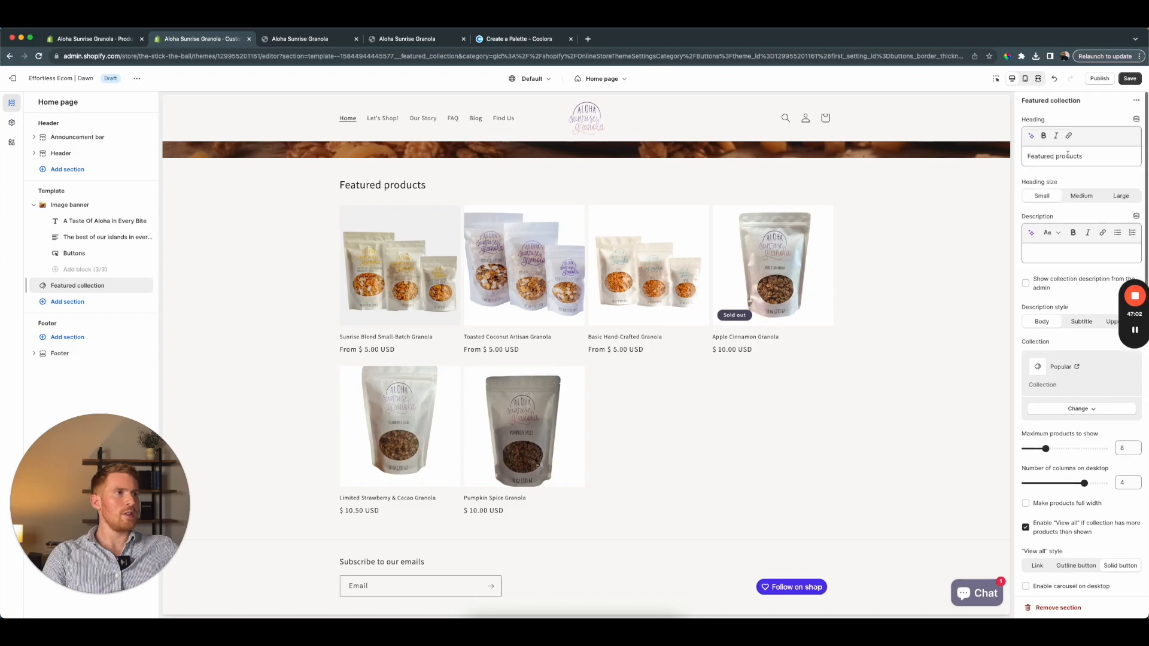
Change the Featured collection heading to "Our Bestsellers"
{"action": "left_click", "coordinate": [1099, 159]}
{"action": "key", "text": "ctrl+a"}
{"action": "type", "text": "our Bes"}
{"action": "key", "text": "ctrl+a"}
{"action": "key", "text": "BackSpace"}
{"action": "type", "text": "Our Bestsellers"}
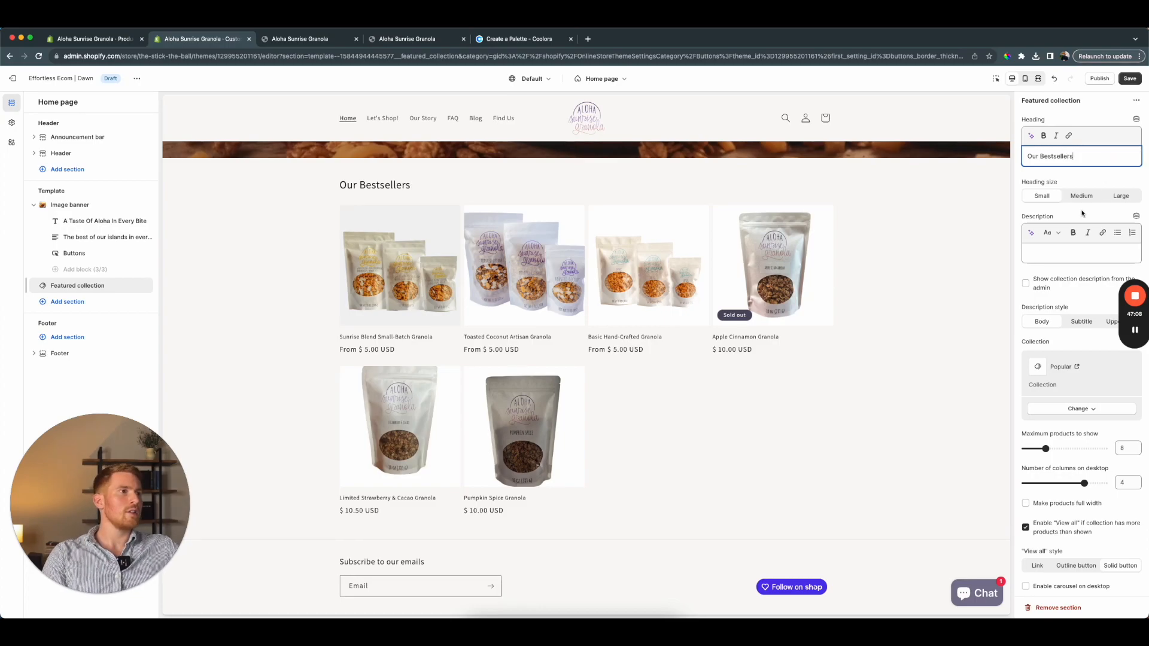
Try the Large and Medium heading sizes for the Featured collection section and return to Small
{"action": "left_click", "coordinate": [1116, 198]}
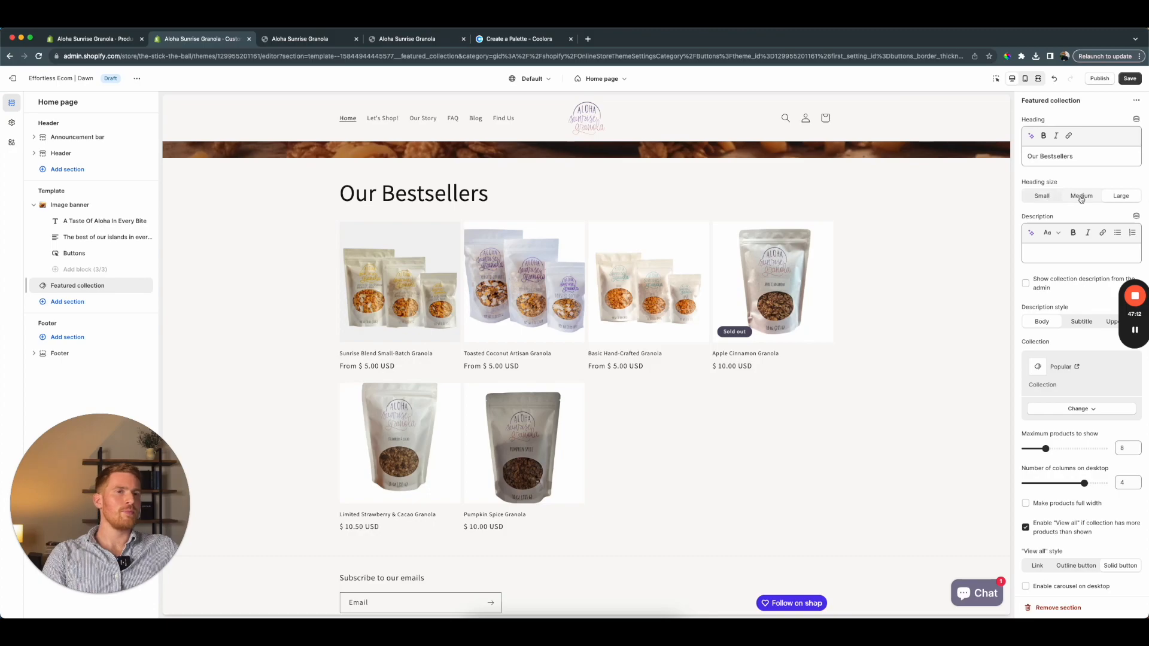
{"action": "left_click", "coordinate": [1081, 197]}
{"action": "left_click", "coordinate": [1040, 202]}
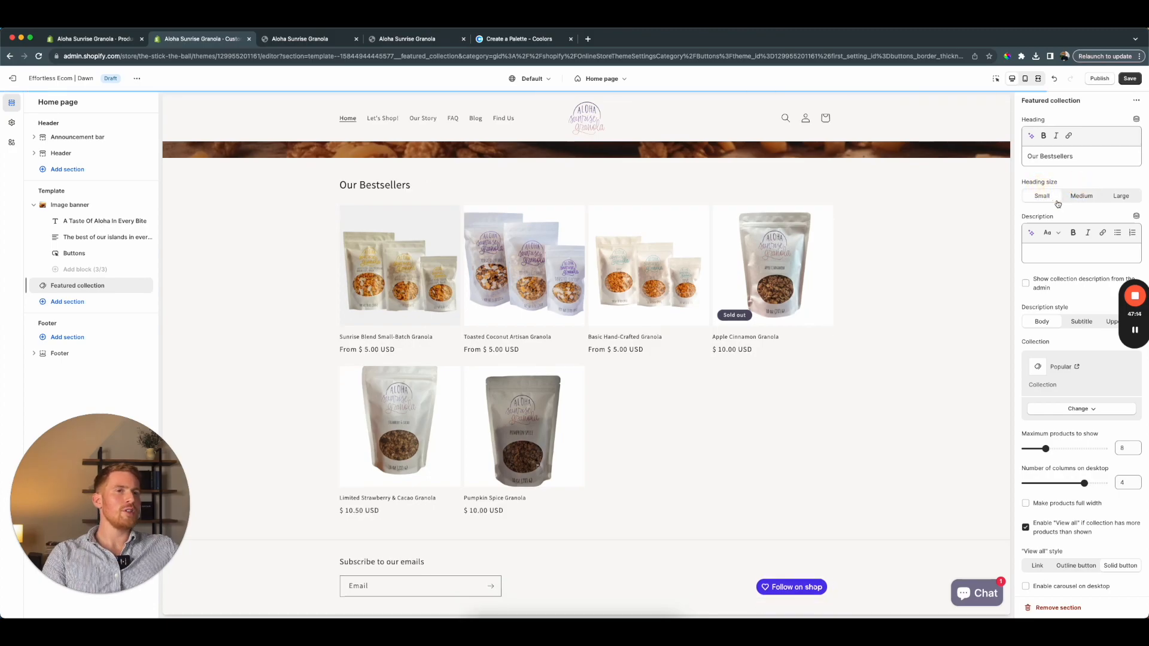
Make the "Our Bestsellers" heading bold, look over the home page with it, and save the theme
{"action": "triple_click", "coordinate": [1079, 156]}
{"action": "key", "text": "super+b"}
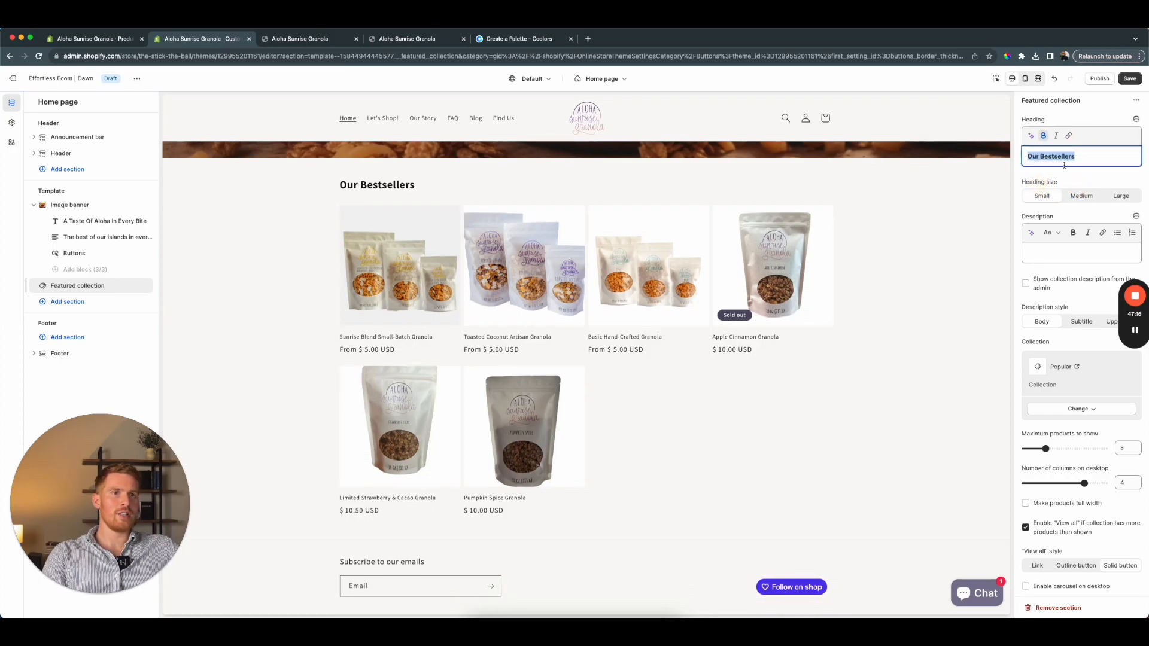
{"action": "scroll", "coordinate": [856, 240], "scroll_direction": "up", "scroll_amount": 5}
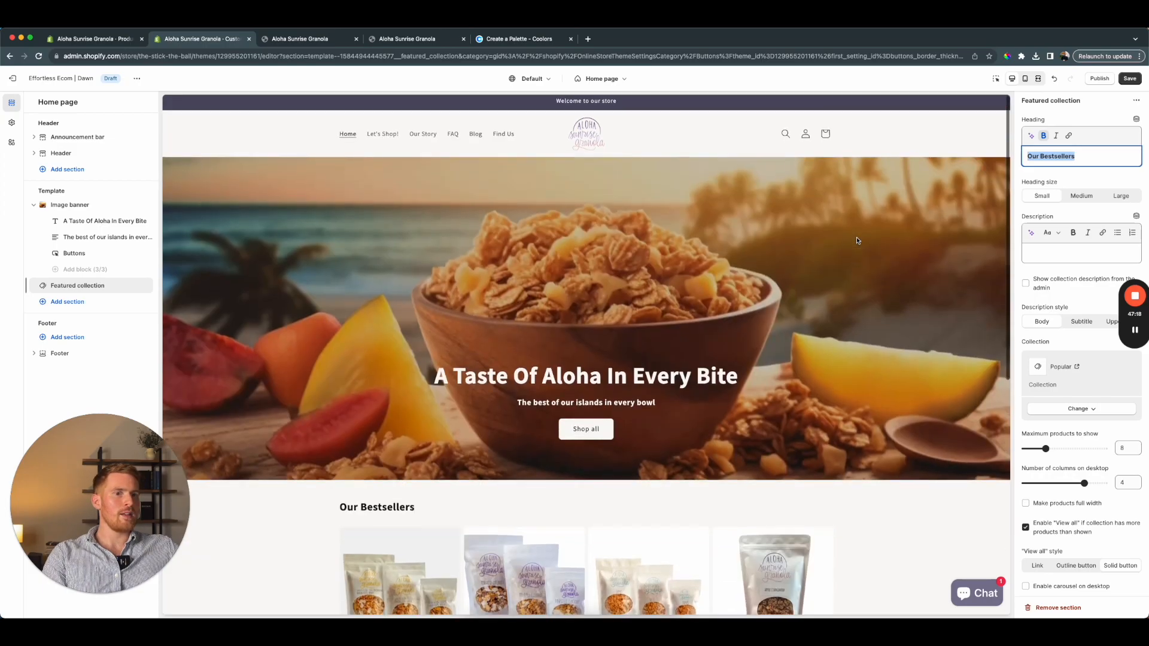
{"action": "scroll", "coordinate": [857, 240], "scroll_direction": "down", "scroll_amount": 4}
{"action": "scroll", "coordinate": [856, 240], "scroll_direction": "down", "scroll_amount": 3}
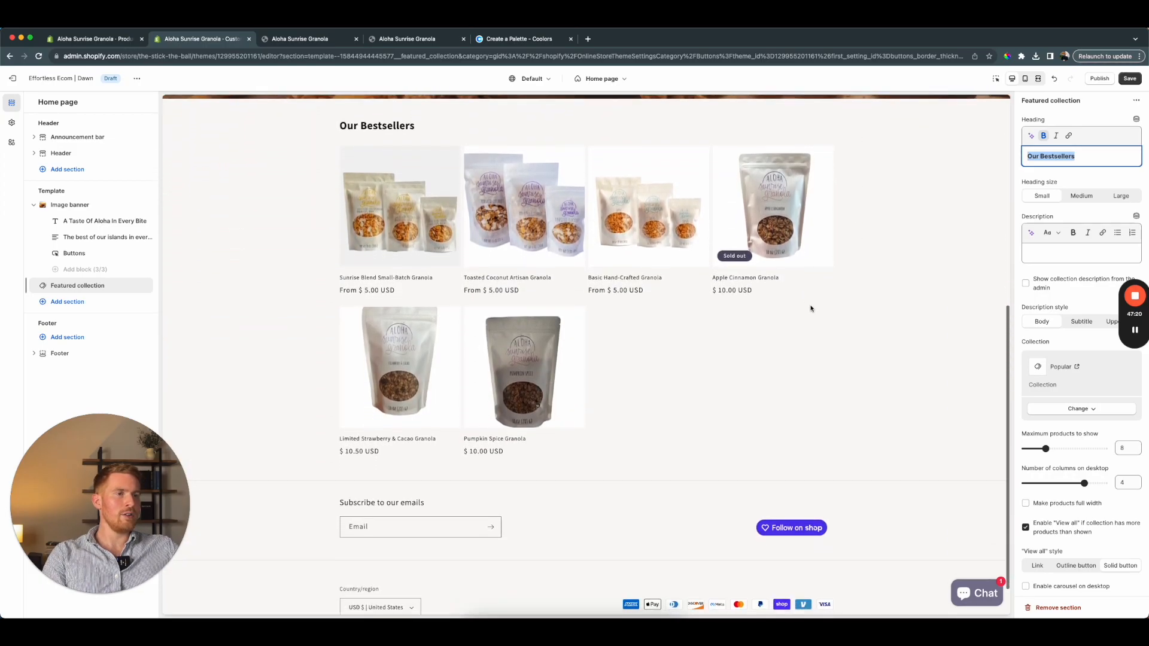
{"action": "scroll", "coordinate": [631, 395], "scroll_direction": "down", "scroll_amount": 1}
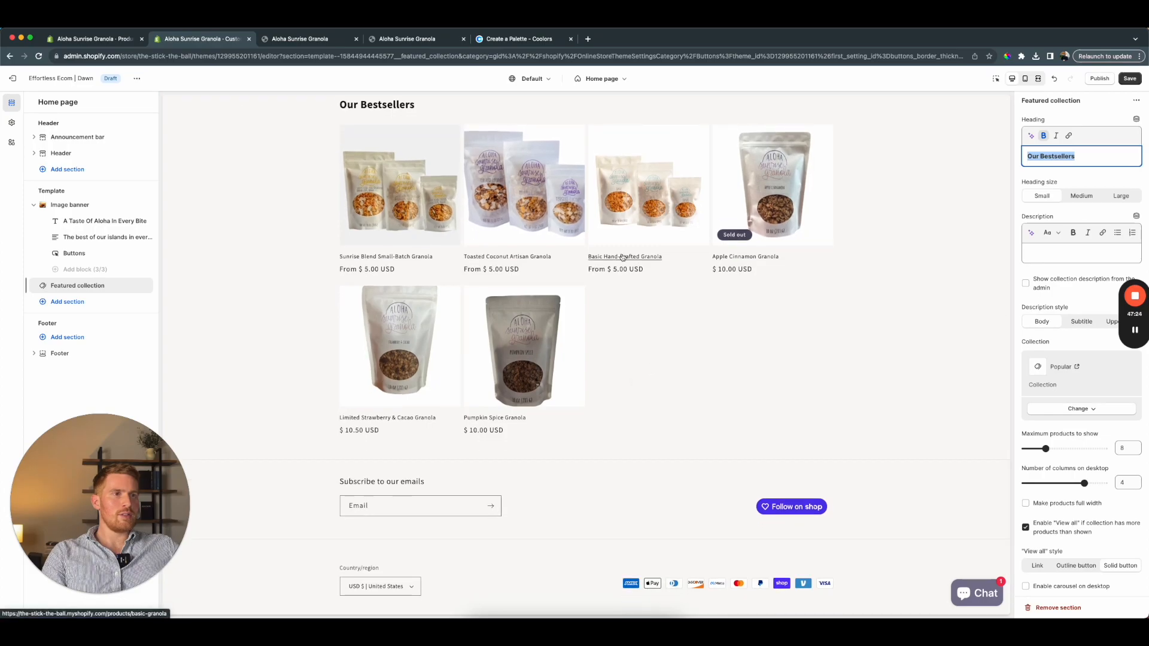
{"action": "scroll", "coordinate": [661, 364], "scroll_direction": "down", "scroll_amount": 1}
{"action": "left_click", "coordinate": [1130, 78]}
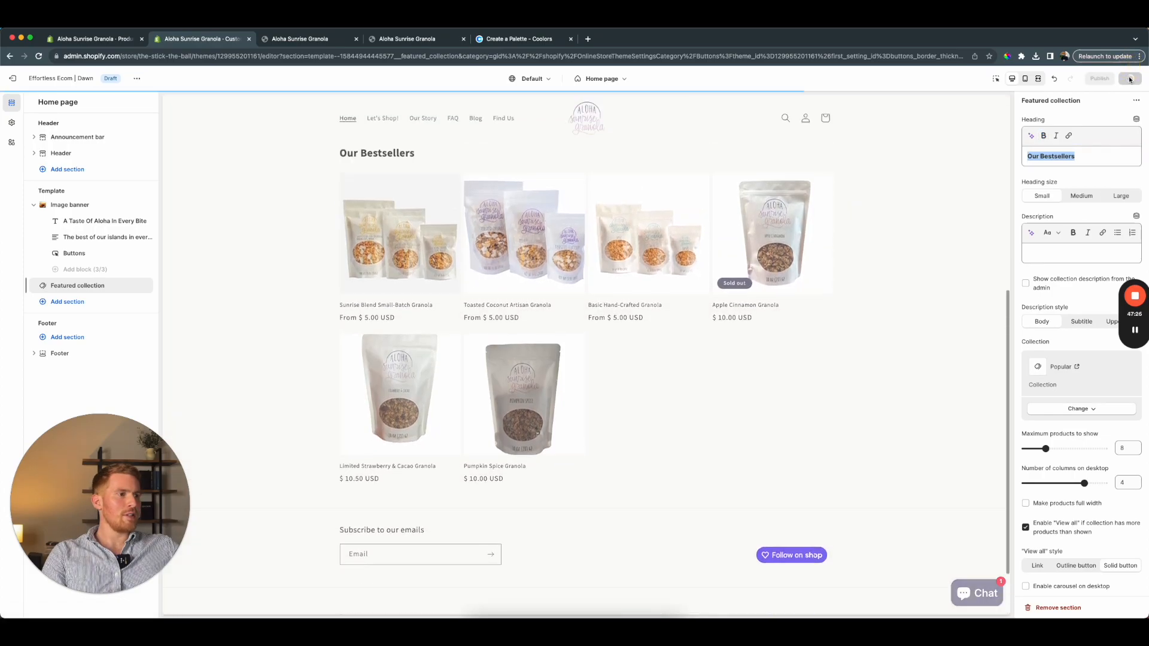
Set the Featured collection's maximum products to show to 4
{"action": "scroll", "coordinate": [516, 235], "scroll_direction": "up", "scroll_amount": 6}
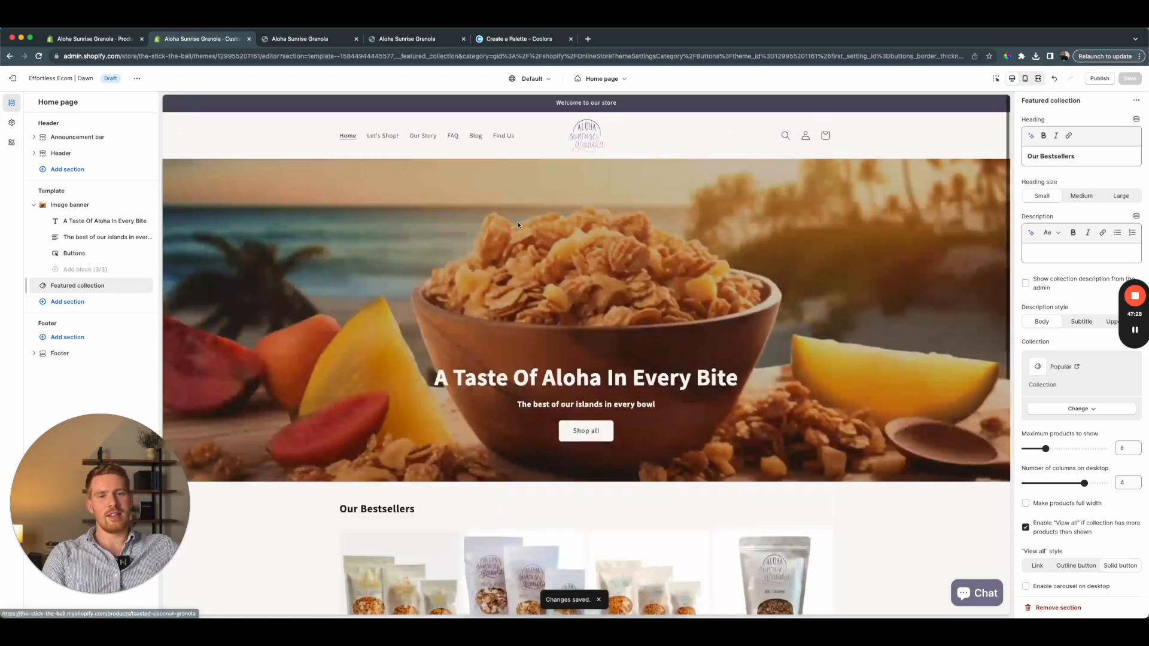
{"action": "scroll", "coordinate": [515, 234], "scroll_direction": "down", "scroll_amount": 1}
{"action": "scroll", "coordinate": [516, 234], "scroll_direction": "down", "scroll_amount": 5}
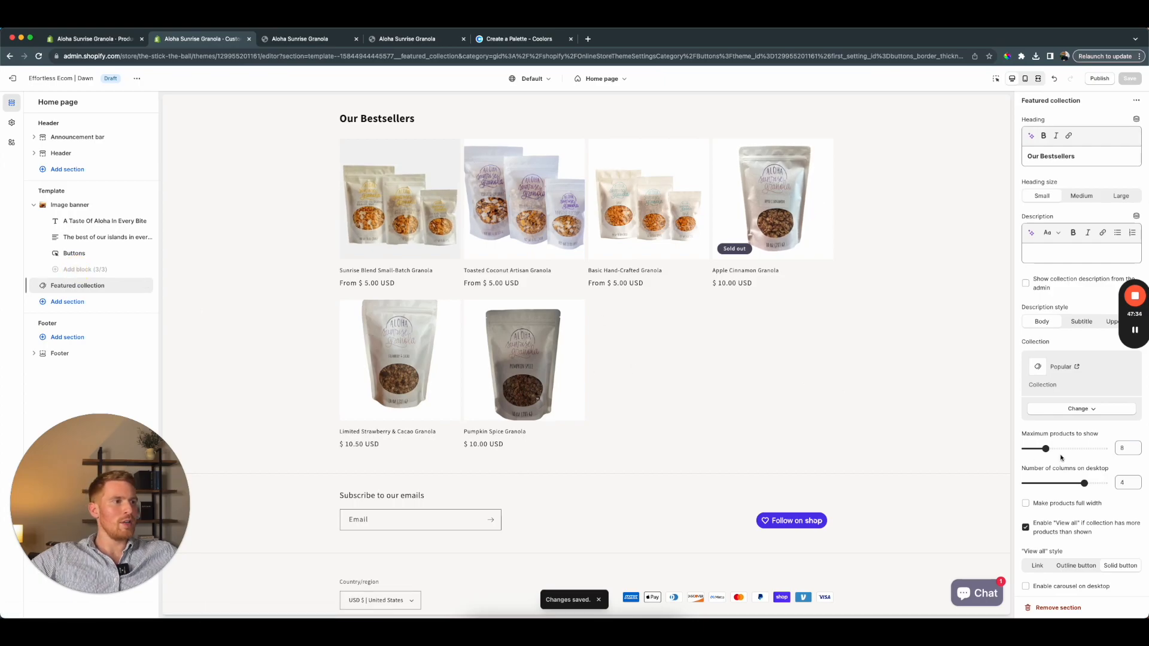
{"action": "left_click_drag", "start_coordinate": [1044, 449], "coordinate": [1032, 449]}
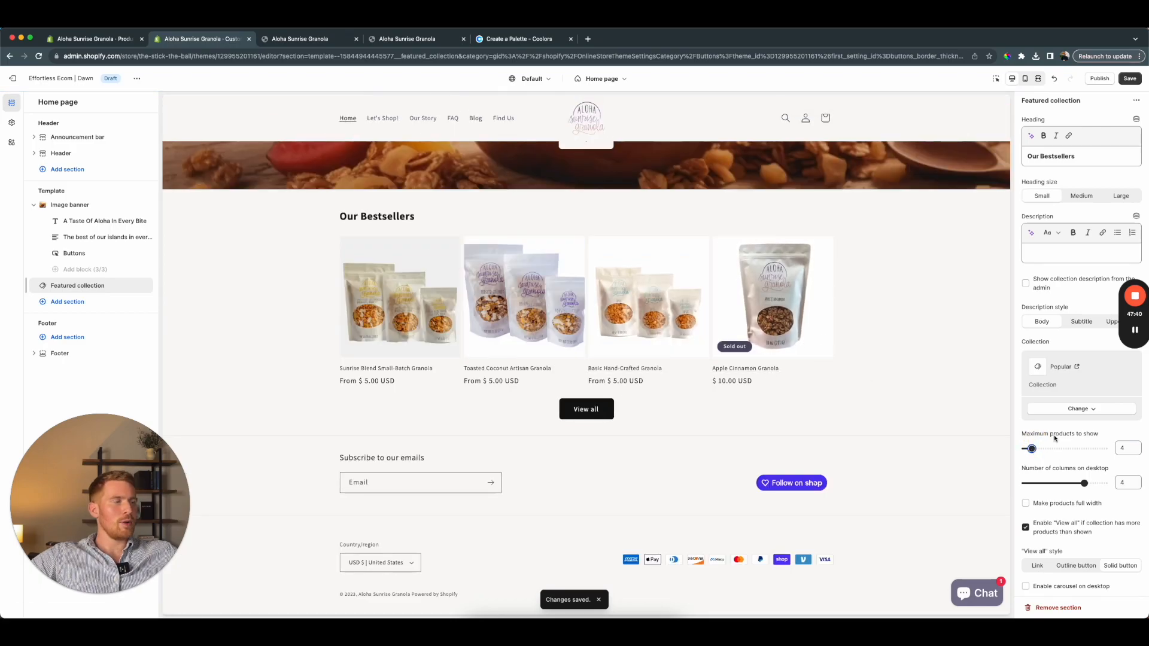
Try Scheme 2 as the Featured collection's color scheme and switch back to Scheme 1
{"action": "scroll", "coordinate": [1065, 428], "scroll_direction": "down", "scroll_amount": 6}
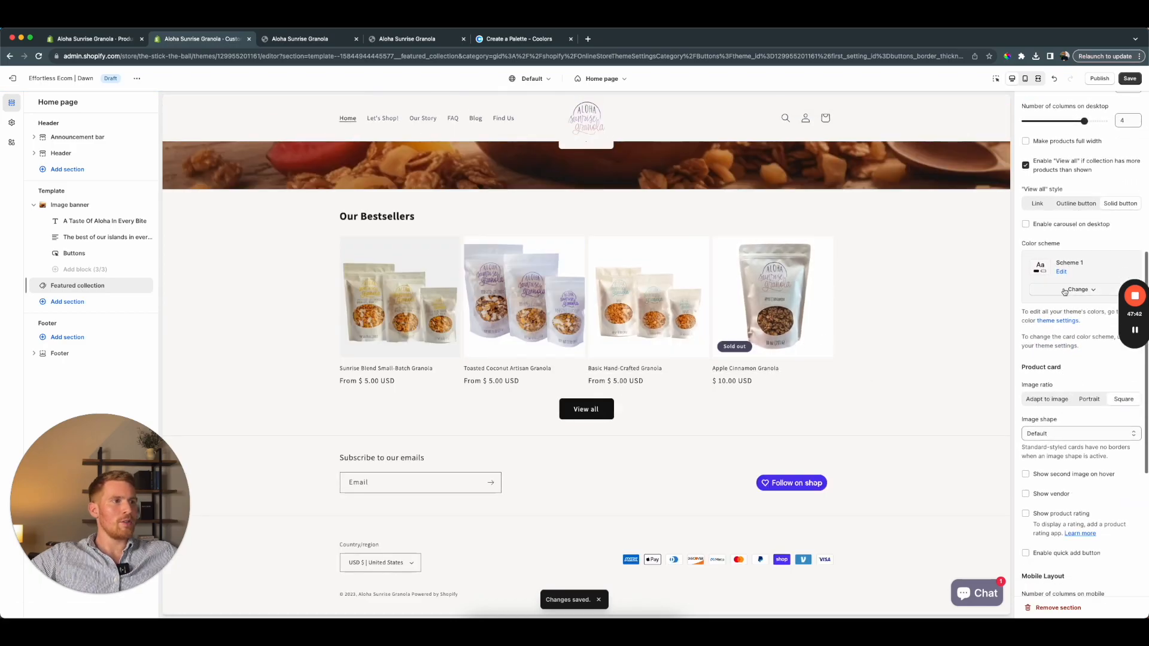
{"action": "left_click", "coordinate": [1077, 289]}
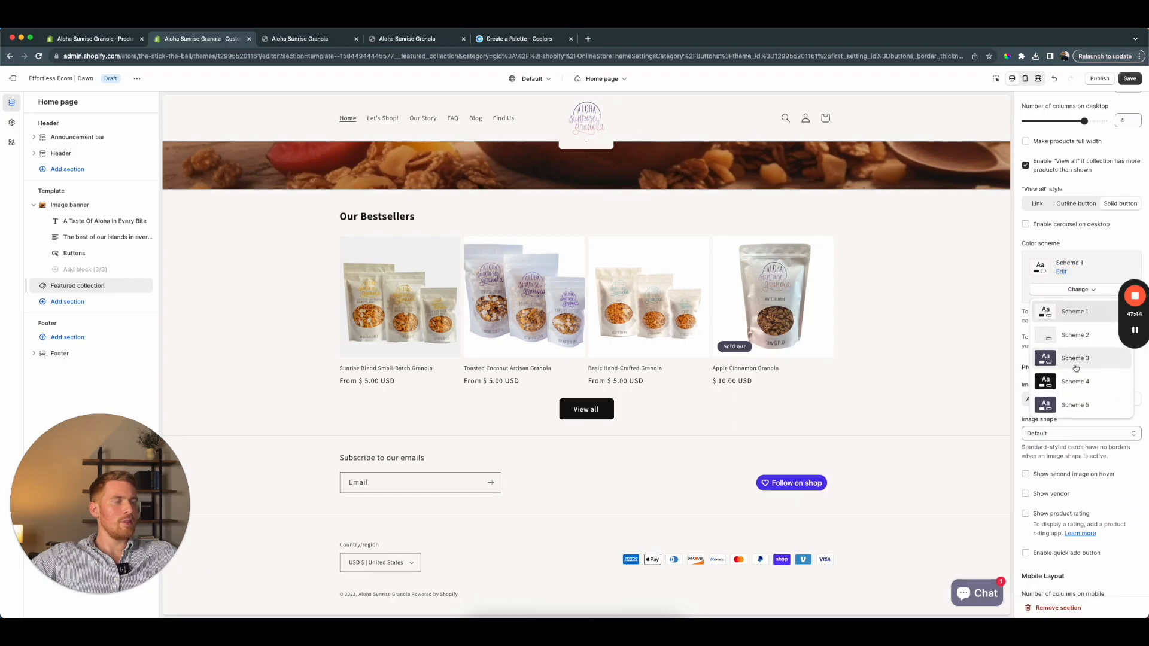
{"action": "left_click", "coordinate": [1075, 336]}
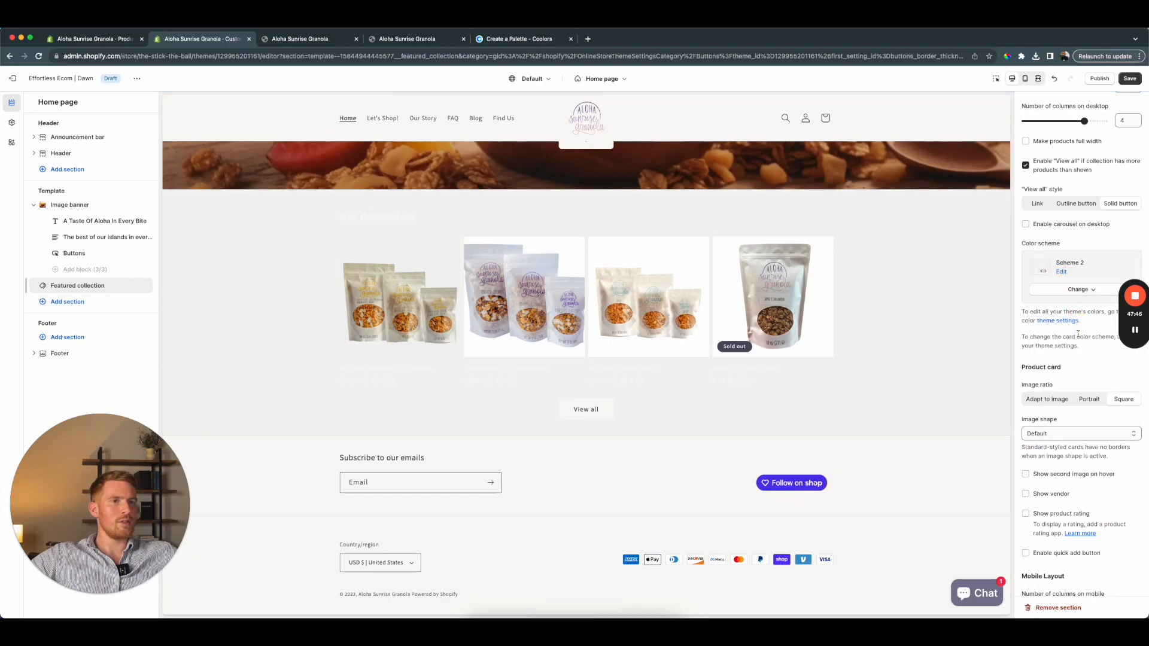
{"action": "left_click", "coordinate": [1070, 291]}
{"action": "left_click", "coordinate": [1074, 315]}
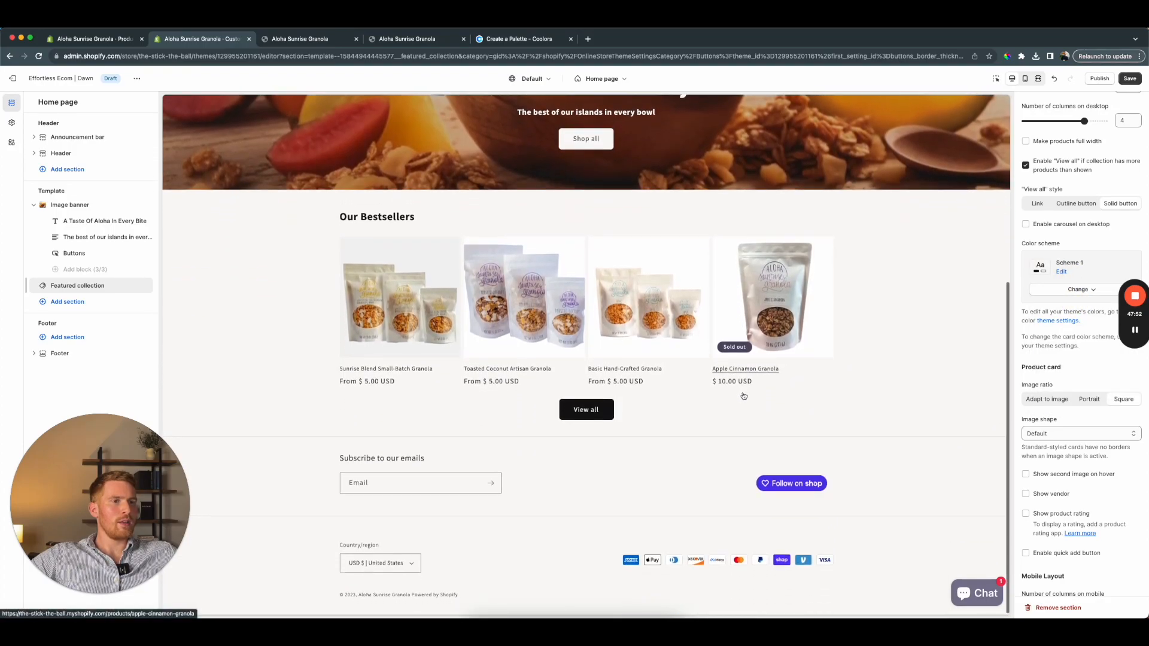
Check the banner together with the bestsellers row in the preview and save the theme
{"action": "scroll", "coordinate": [740, 392], "scroll_direction": "down", "scroll_amount": 2}
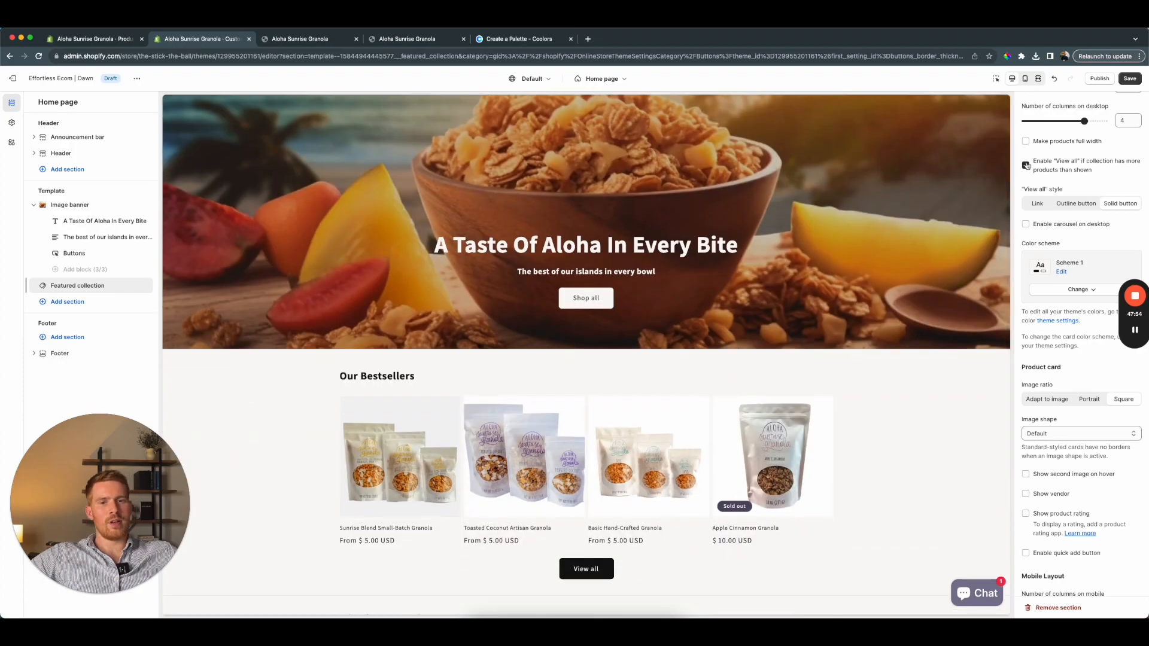
{"action": "right_click", "coordinate": [1143, 82]}
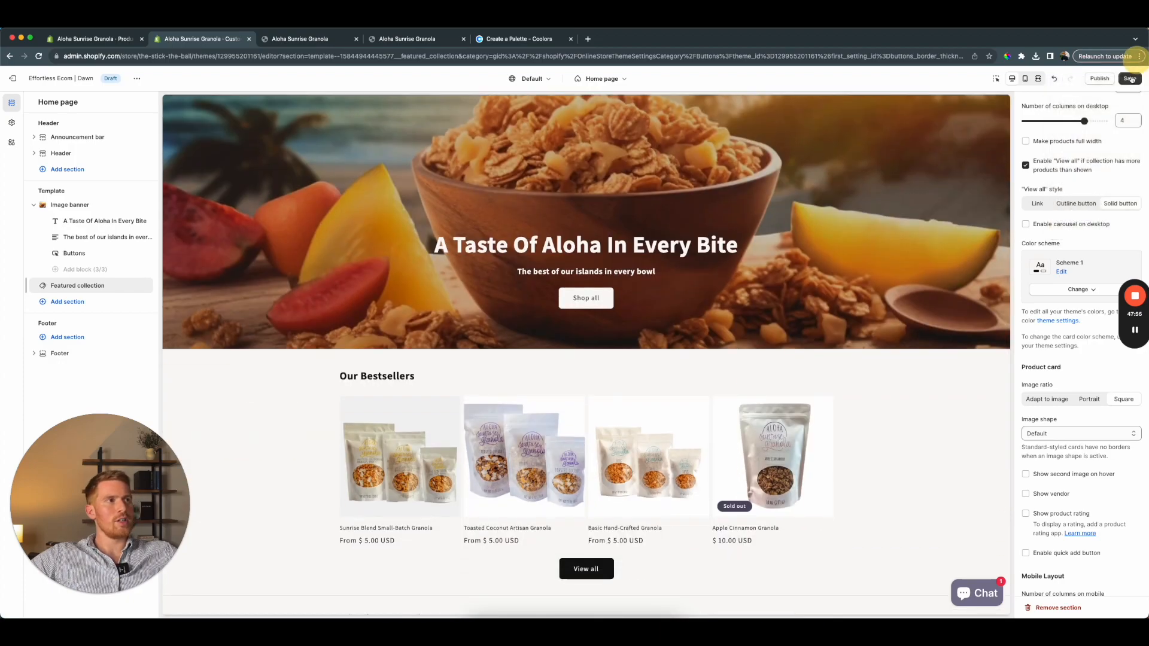
{"action": "left_click", "coordinate": [1130, 79]}
Set the solid button background of color Scheme 1 to #524D64, review the home page, and save the theme
{"action": "left_click", "coordinate": [11, 122]}
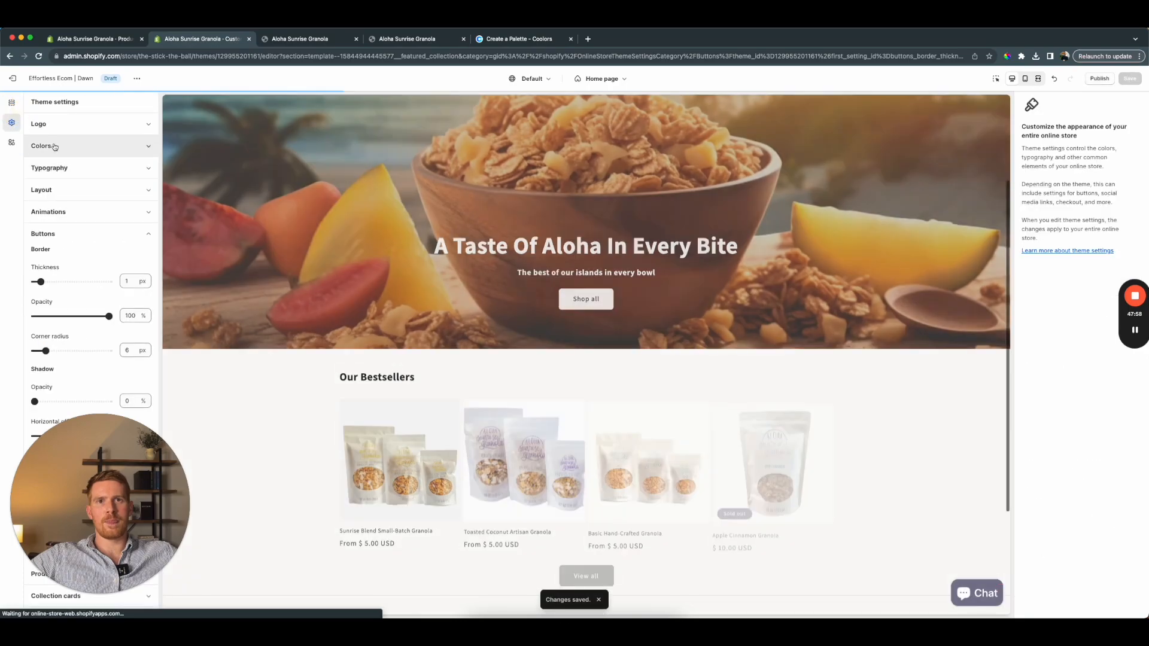
{"action": "left_click", "coordinate": [41, 145]}
{"action": "left_click", "coordinate": [63, 210]}
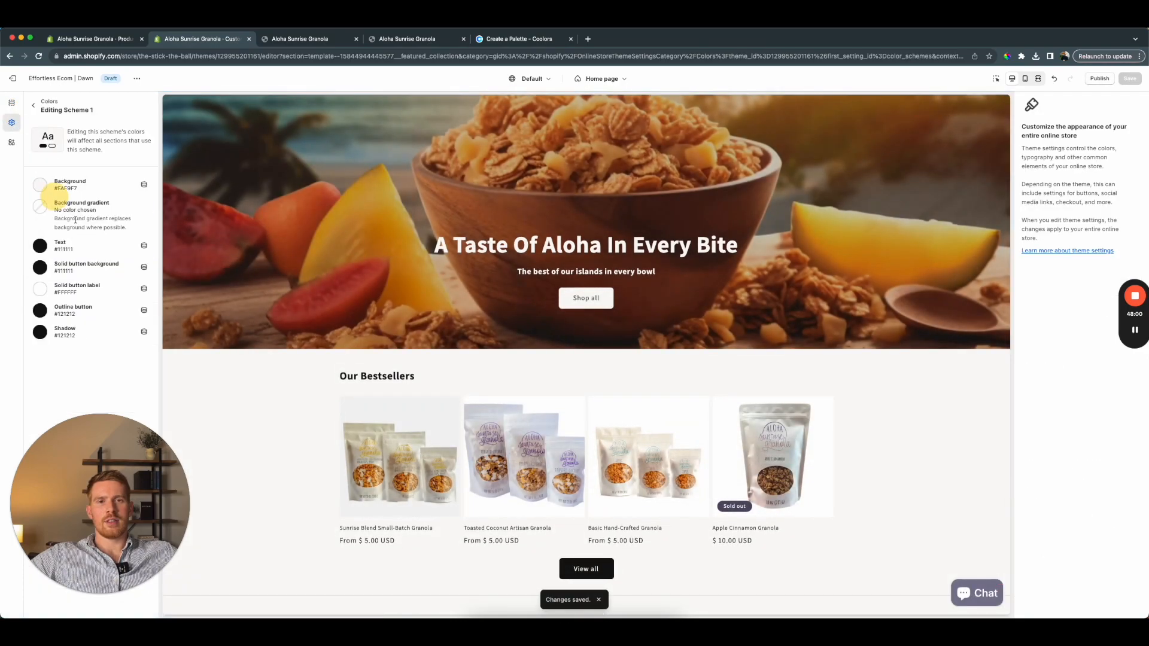
{"action": "left_click", "coordinate": [69, 275]}
{"action": "left_click", "coordinate": [43, 205]}
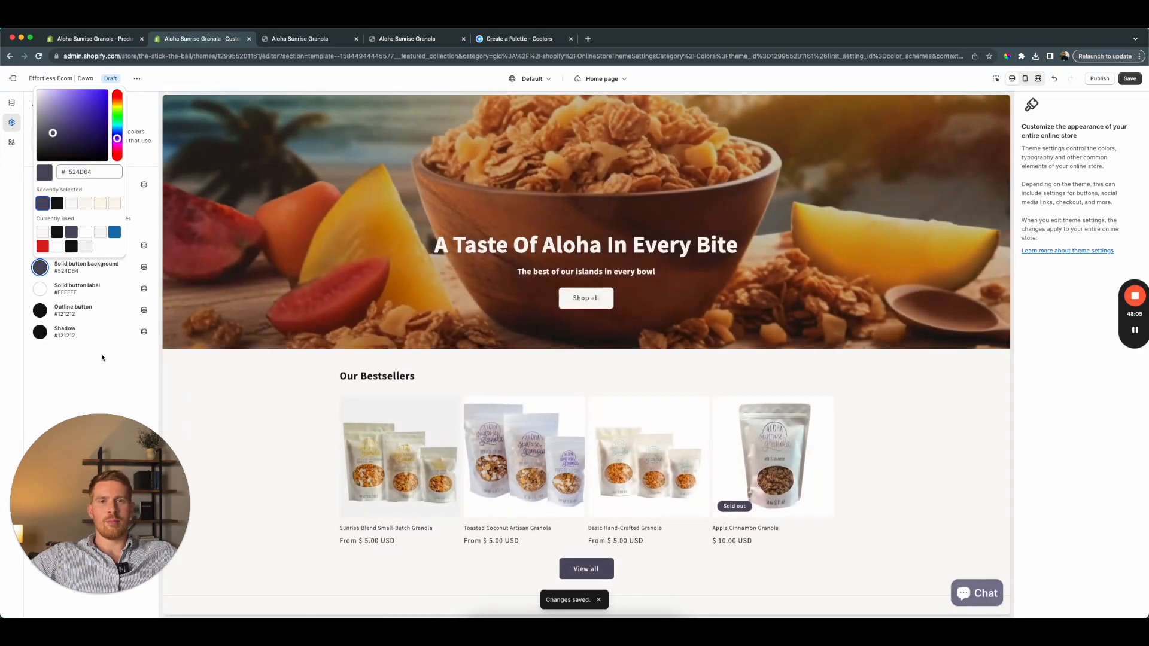
{"action": "left_click", "coordinate": [102, 357]}
{"action": "scroll", "coordinate": [359, 383], "scroll_direction": "down", "scroll_amount": 3}
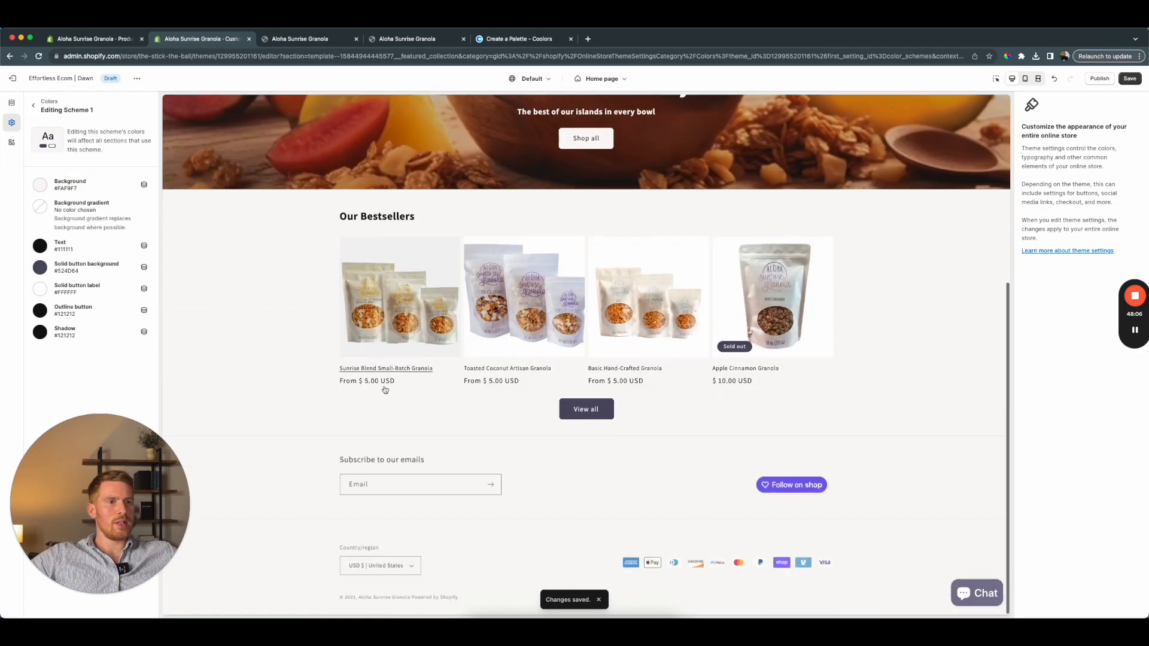
{"action": "scroll", "coordinate": [210, 320], "scroll_direction": "up", "scroll_amount": 5}
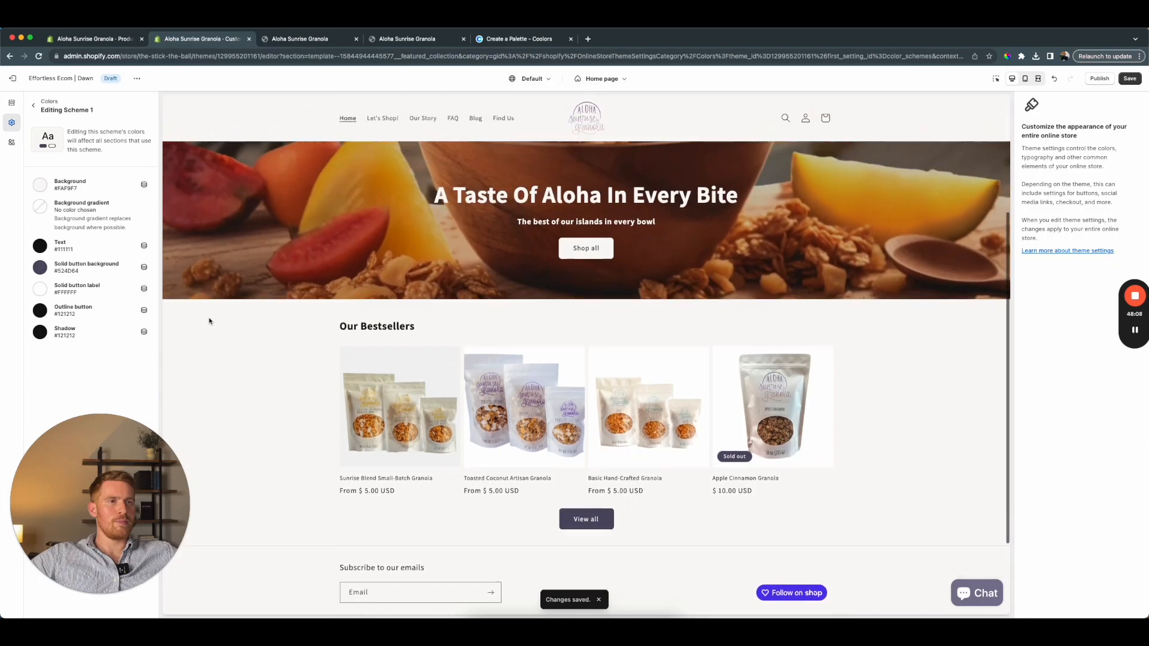
{"action": "scroll", "coordinate": [209, 321], "scroll_direction": "down", "scroll_amount": 3}
{"action": "scroll", "coordinate": [210, 322], "scroll_direction": "down", "scroll_amount": 3}
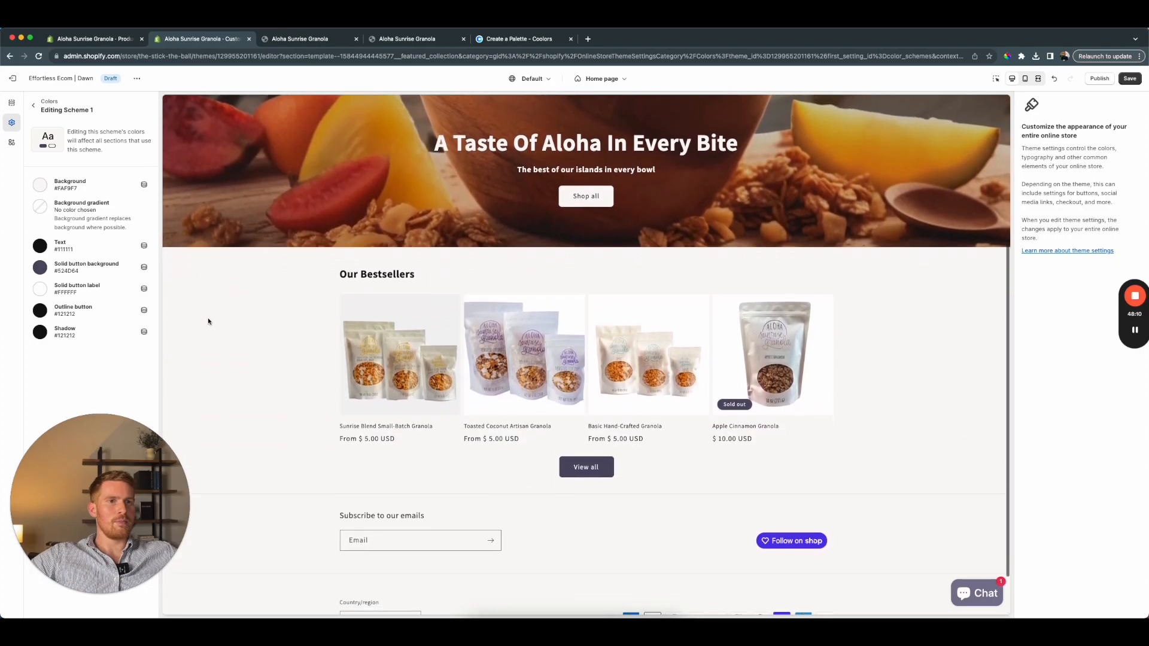
{"action": "left_click", "coordinate": [1130, 78]}
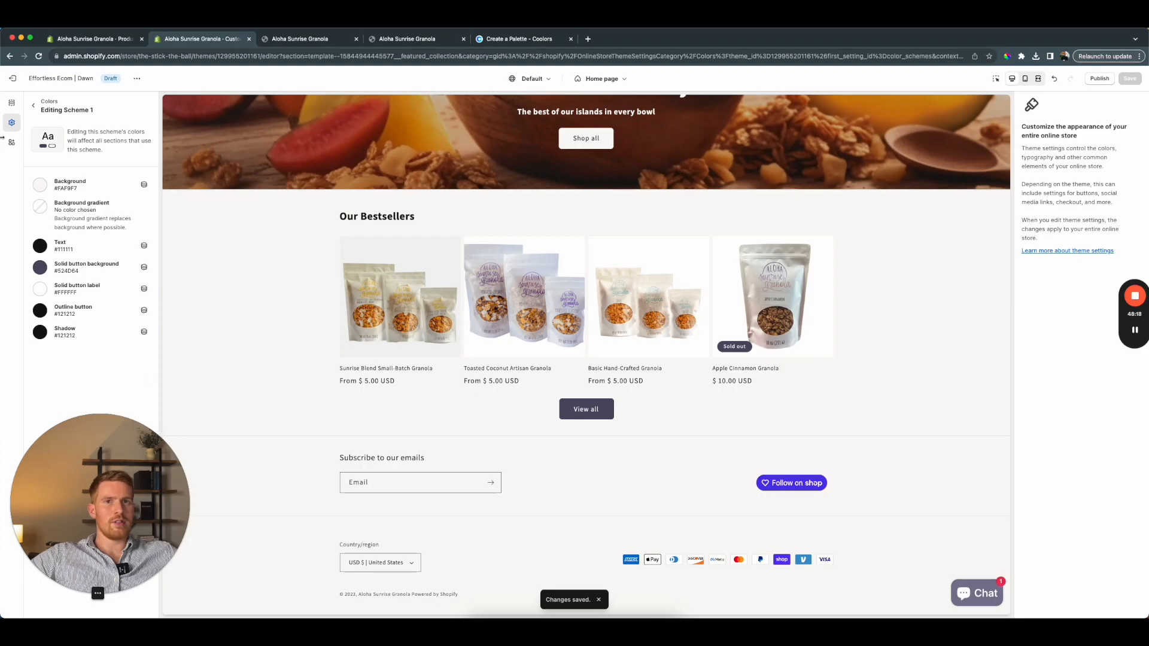
Turn off the social media icons and the country/region selector in the Footer section
{"action": "left_click", "coordinate": [11, 103]}
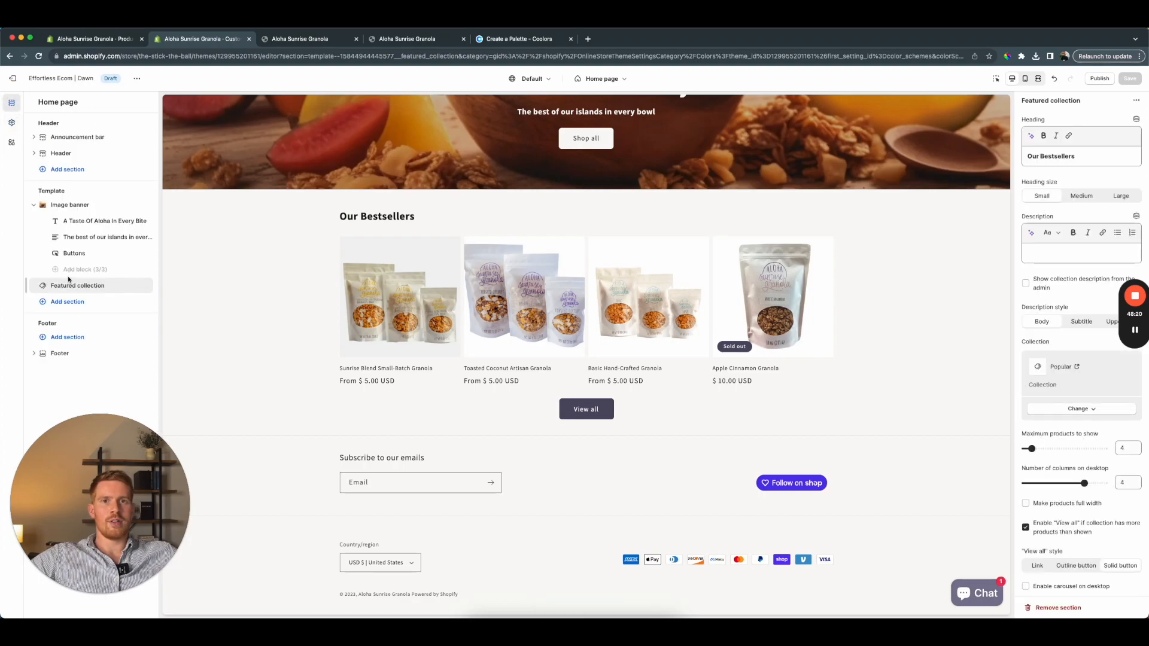
{"action": "left_click", "coordinate": [69, 352]}
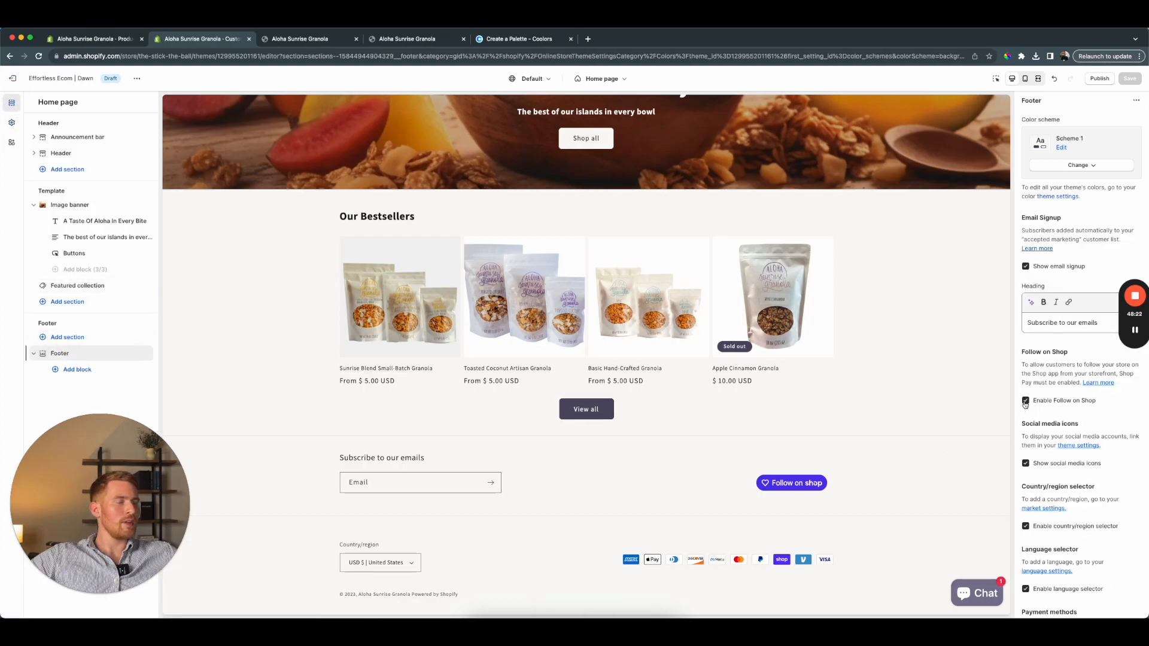
{"action": "scroll", "coordinate": [1041, 413], "scroll_direction": "down", "scroll_amount": 2}
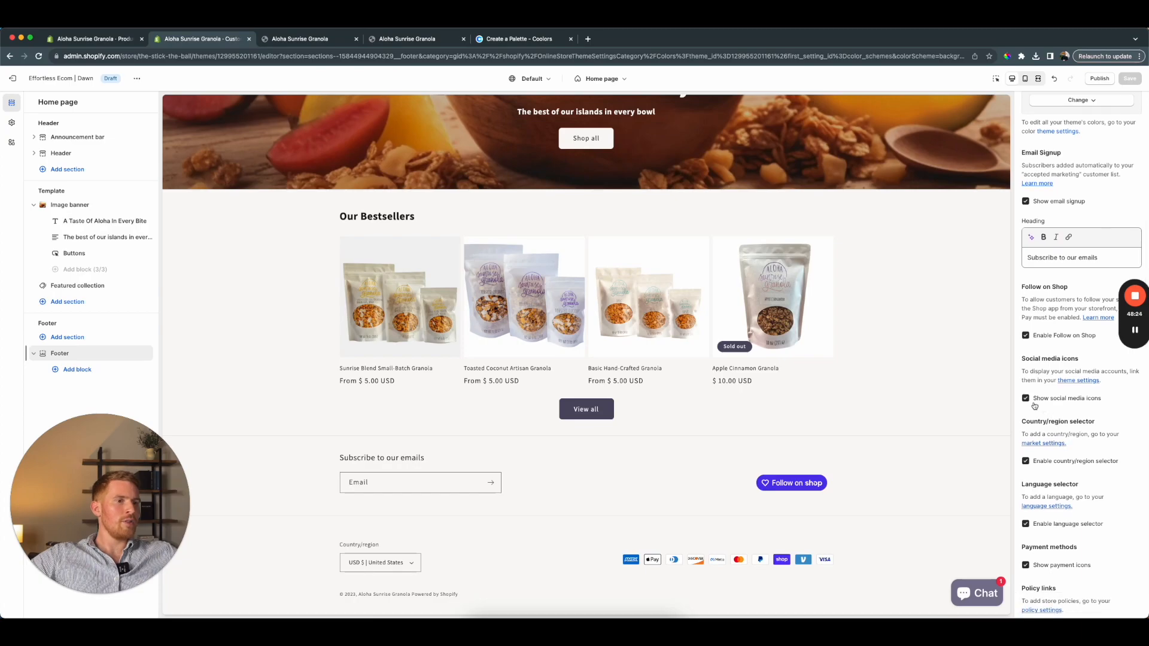
{"action": "left_click", "coordinate": [1026, 399]}
{"action": "left_click", "coordinate": [1027, 461]}
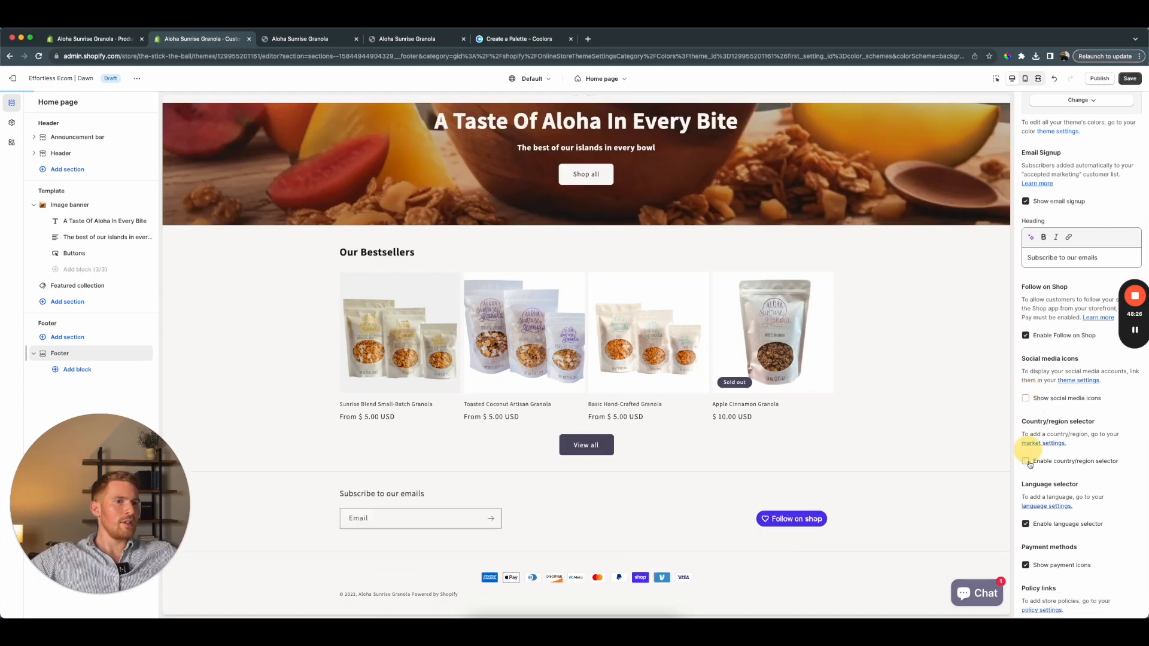
Turn off the payment icons and the language selector in the Footer section
{"action": "scroll", "coordinate": [1030, 467], "scroll_direction": "down", "scroll_amount": 1}
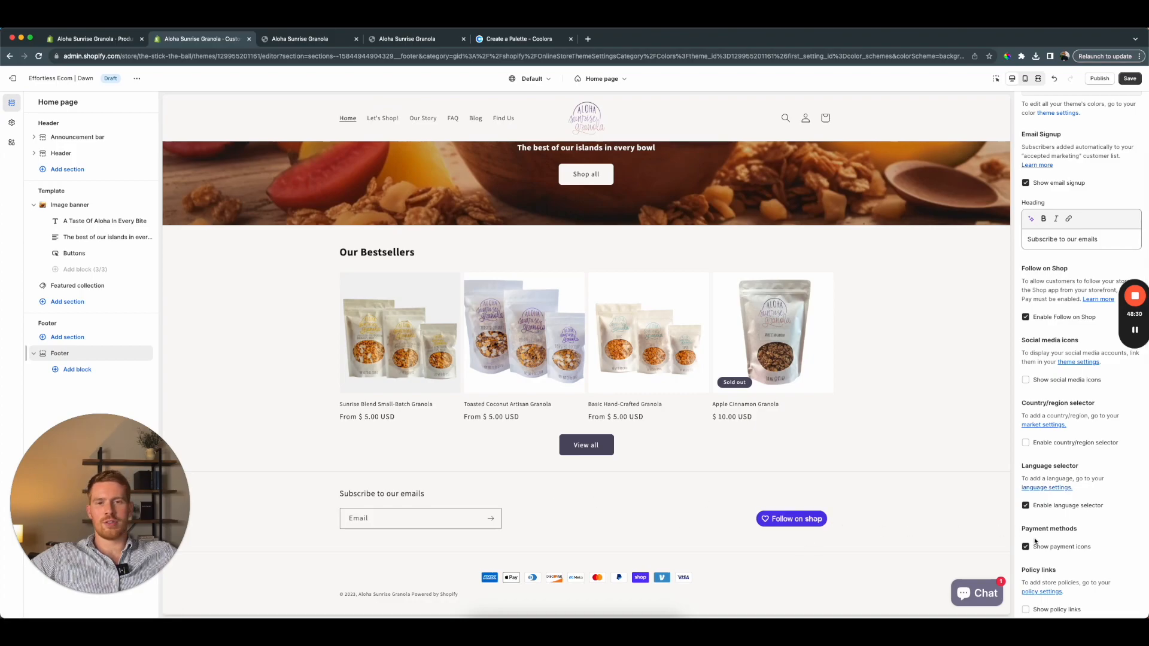
{"action": "scroll", "coordinate": [1037, 538], "scroll_direction": "down", "scroll_amount": 4}
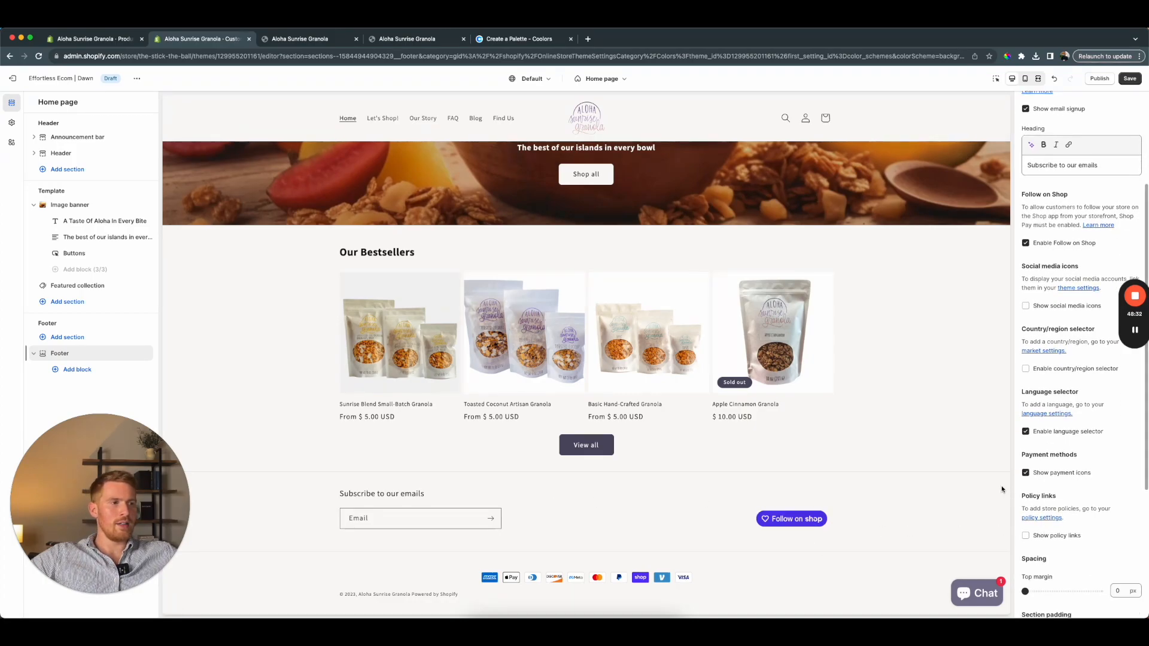
{"action": "left_click", "coordinate": [1026, 473]}
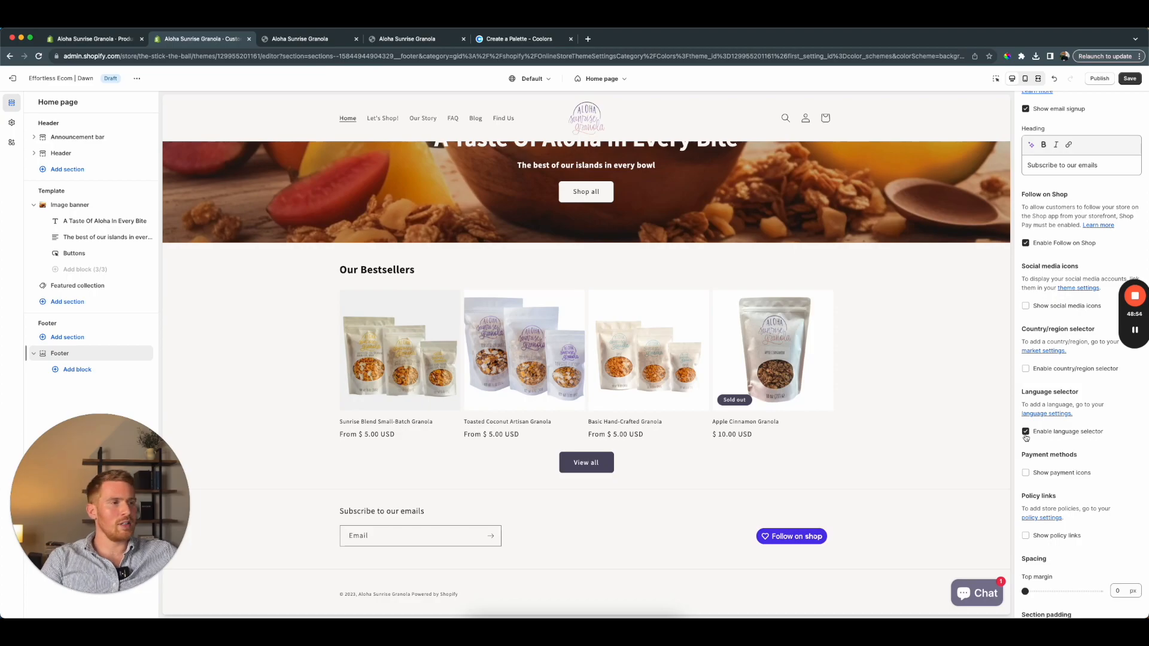
{"action": "scroll", "coordinate": [1066, 435], "scroll_direction": "up", "scroll_amount": 1}
{"action": "left_click", "coordinate": [1026, 449]}
Turn off Follow on Shop in the Footer section
{"action": "scroll", "coordinate": [1039, 390], "scroll_direction": "up", "scroll_amount": 2}
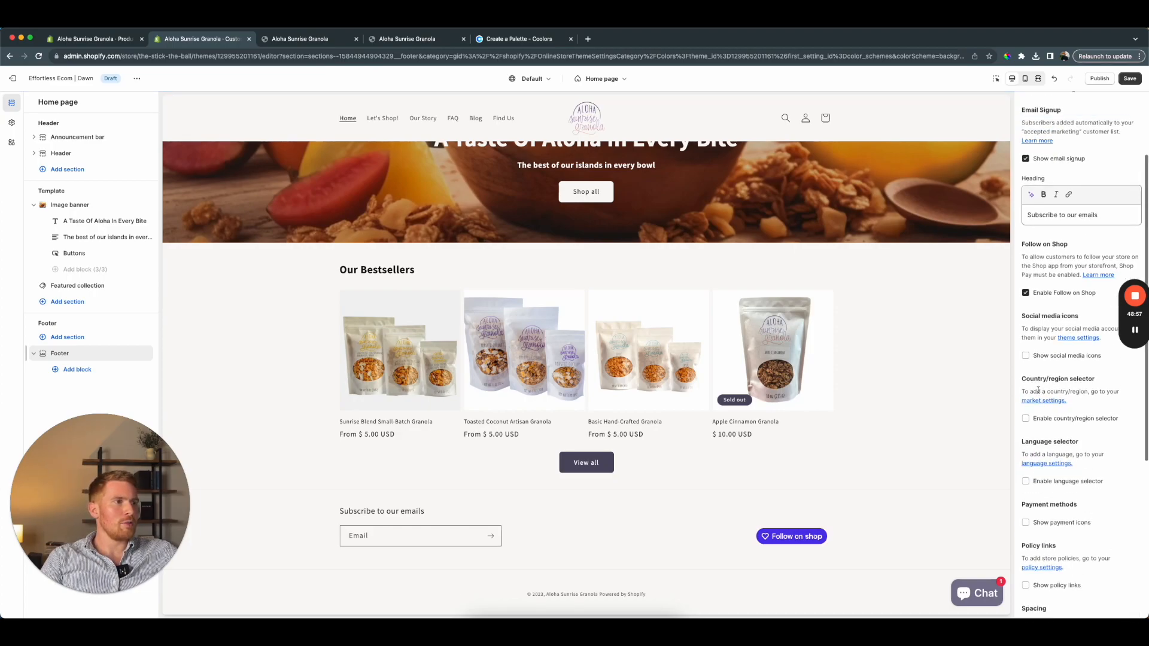
{"action": "left_click", "coordinate": [1027, 294]}
{"action": "left_click", "coordinate": [1027, 293]}
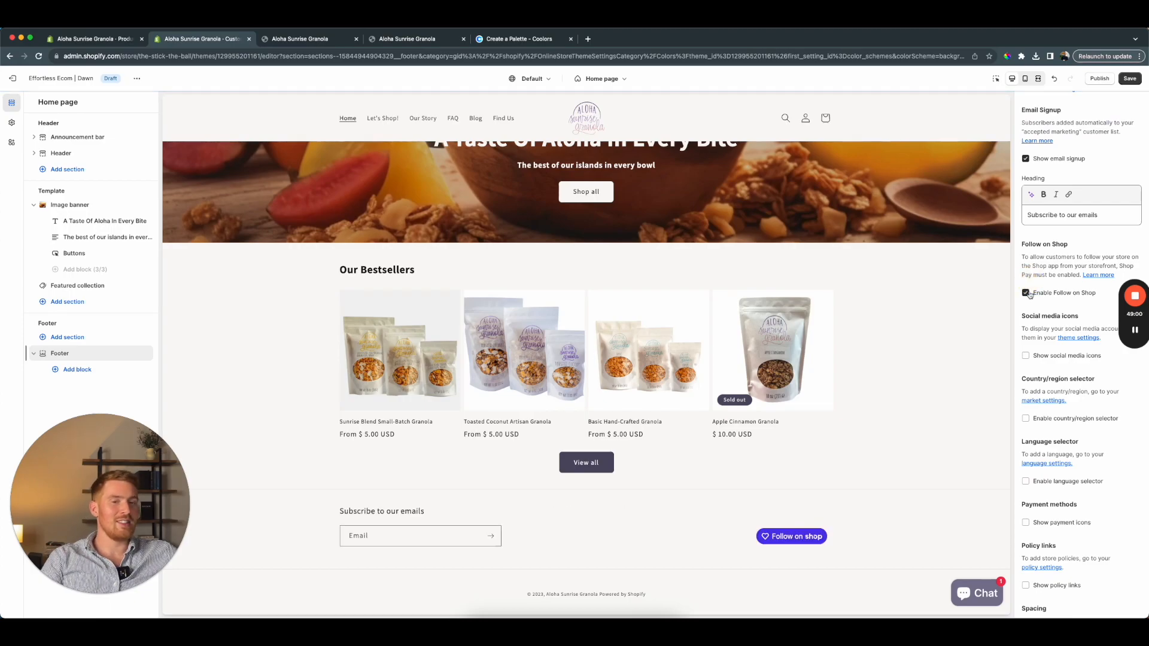
{"action": "left_click", "coordinate": [1026, 293]}
{"action": "scroll", "coordinate": [1063, 327], "scroll_direction": "up", "scroll_amount": 2}
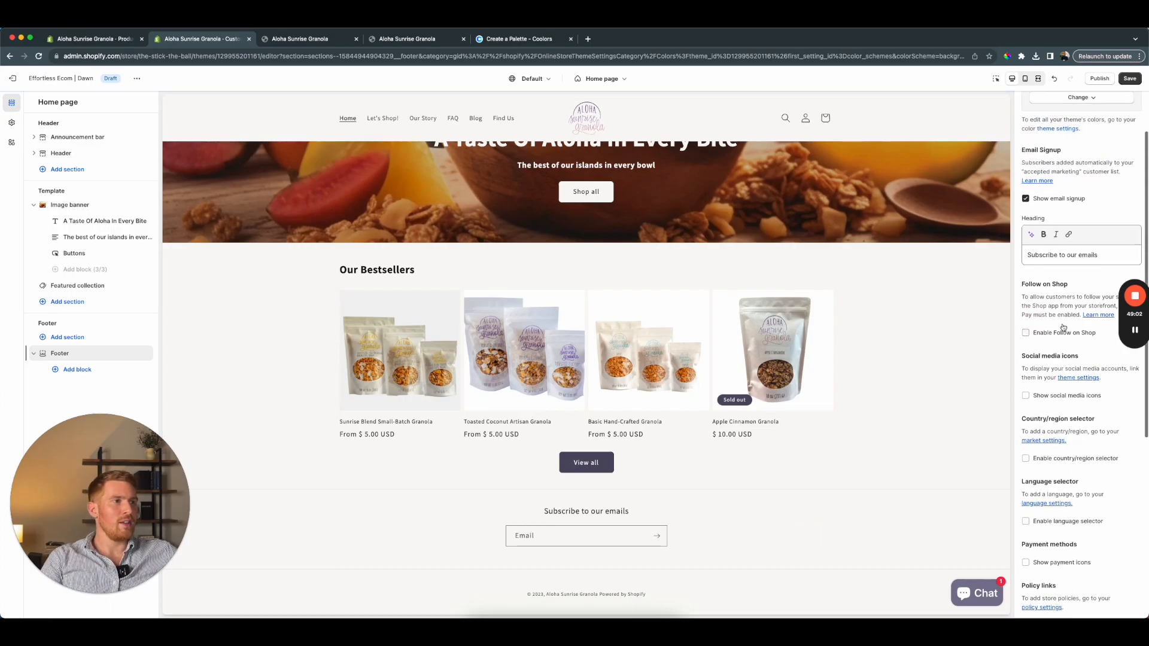
{"action": "scroll", "coordinate": [1061, 319], "scroll_direction": "up", "scroll_amount": 3}
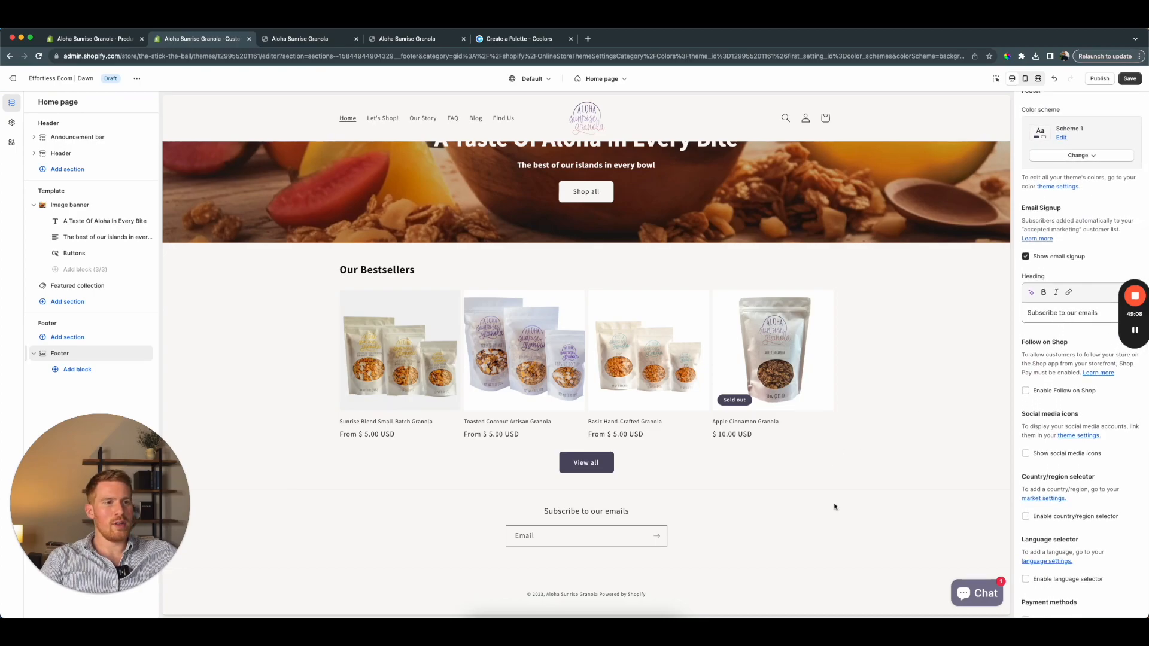
Toggle the footer's email signup off and on to compare the preview, and leave it turned off
{"action": "left_click", "coordinate": [1057, 313]}
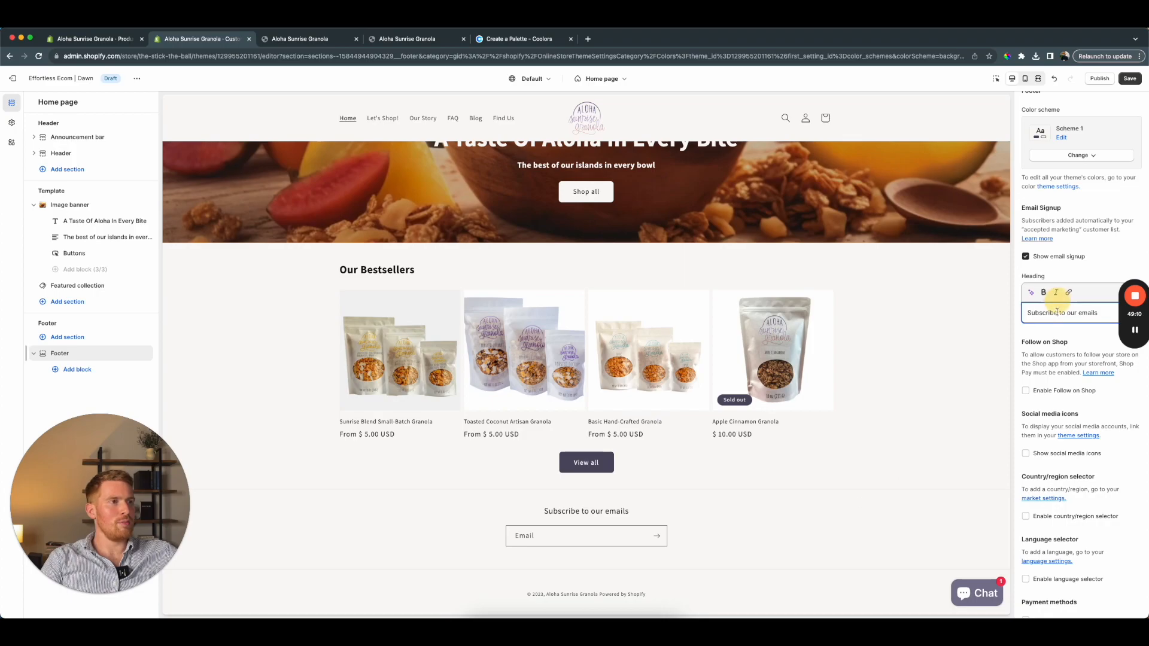
{"action": "left_click", "coordinate": [1026, 256]}
{"action": "left_click", "coordinate": [1026, 256]}
{"action": "left_click", "coordinate": [1026, 256]}
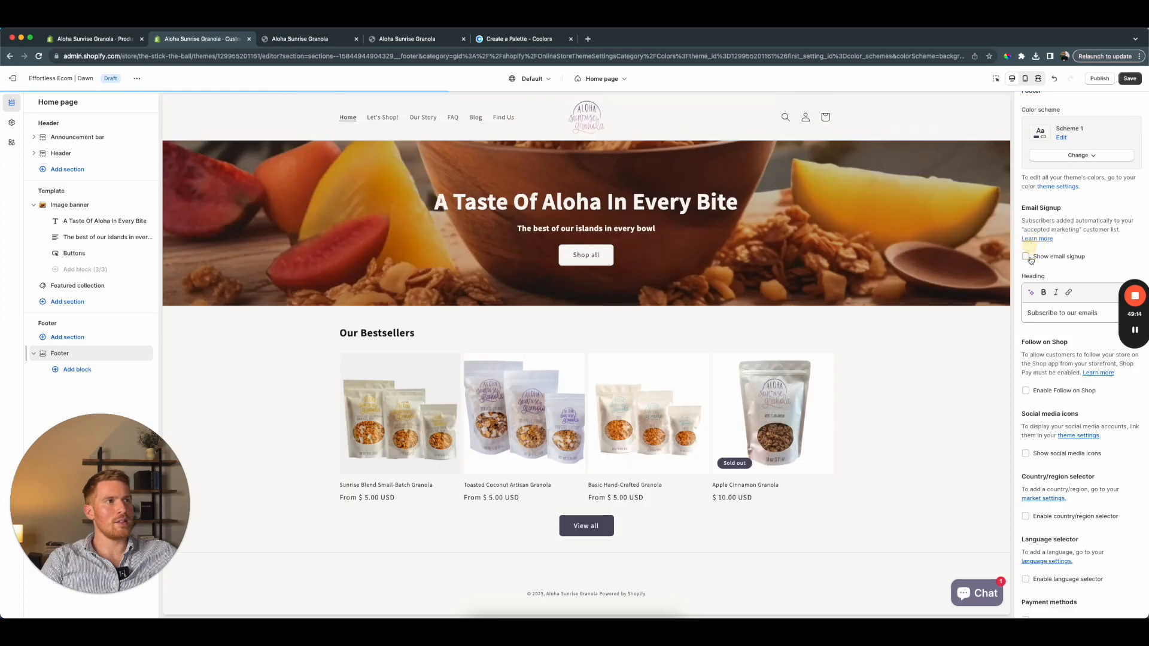
{"action": "left_click", "coordinate": [1026, 257]}
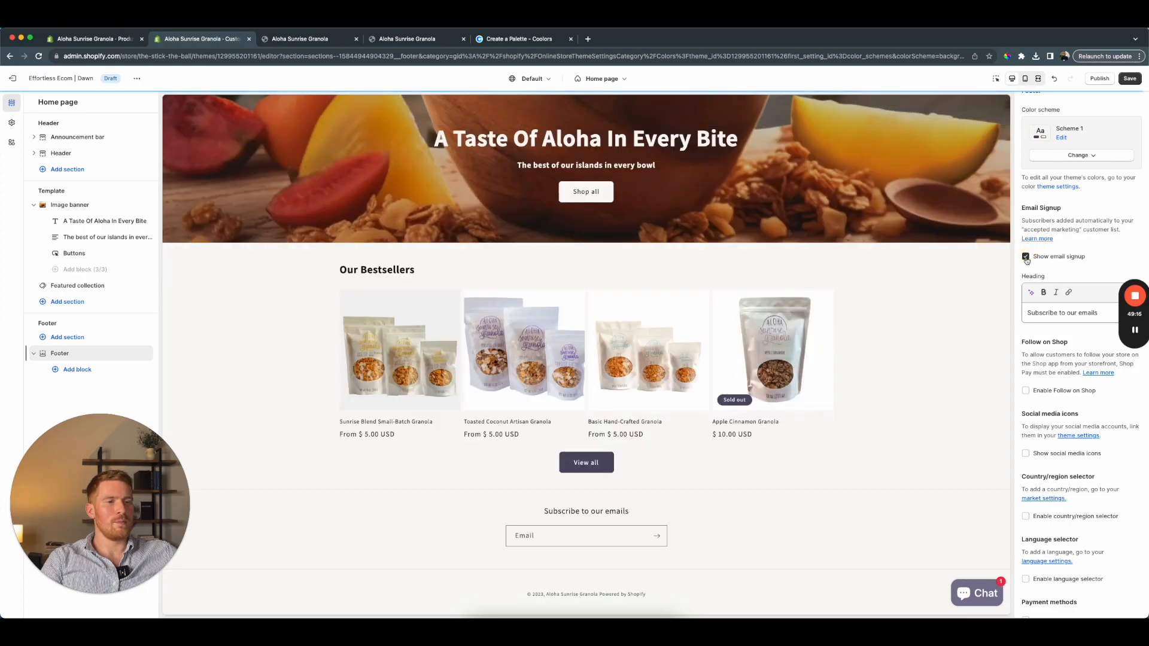
{"action": "left_click", "coordinate": [1095, 313]}
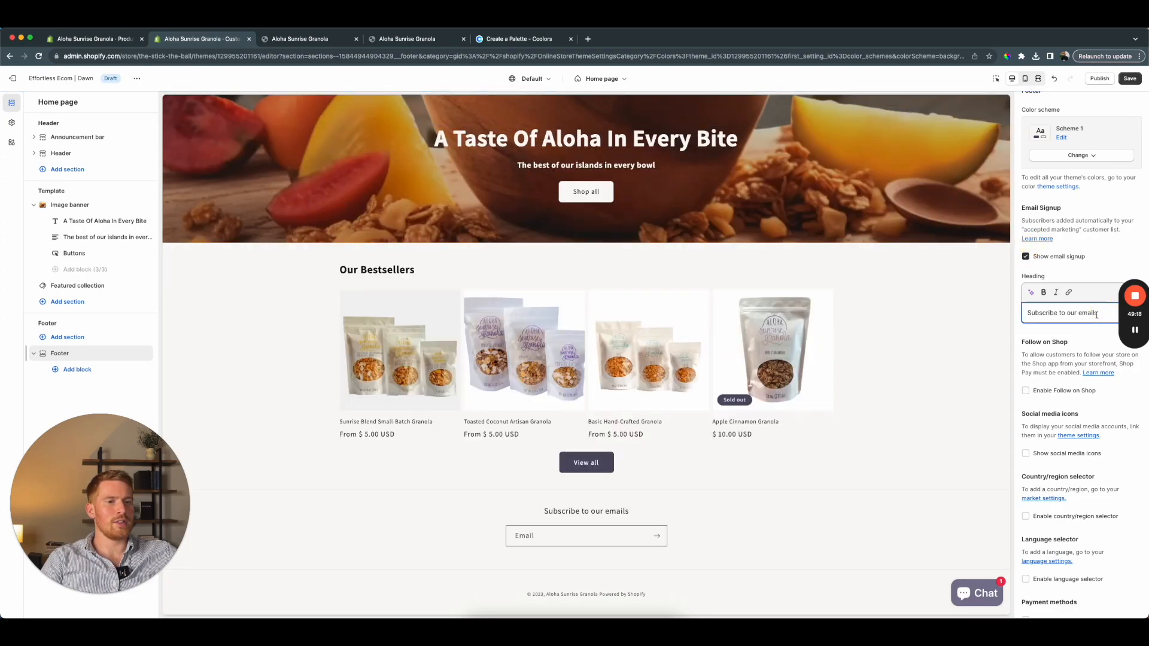
{"action": "left_click", "coordinate": [1025, 256]}
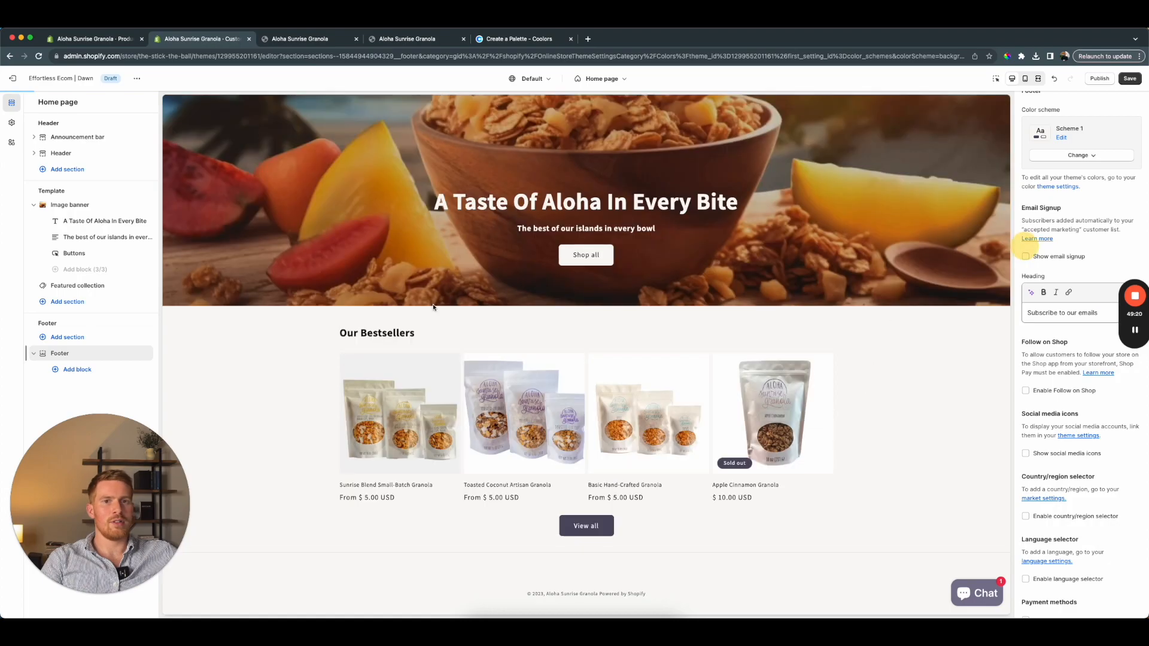
Look over the block types available for the footer, turn on its policy links, and save the theme
{"action": "left_click", "coordinate": [77, 370]}
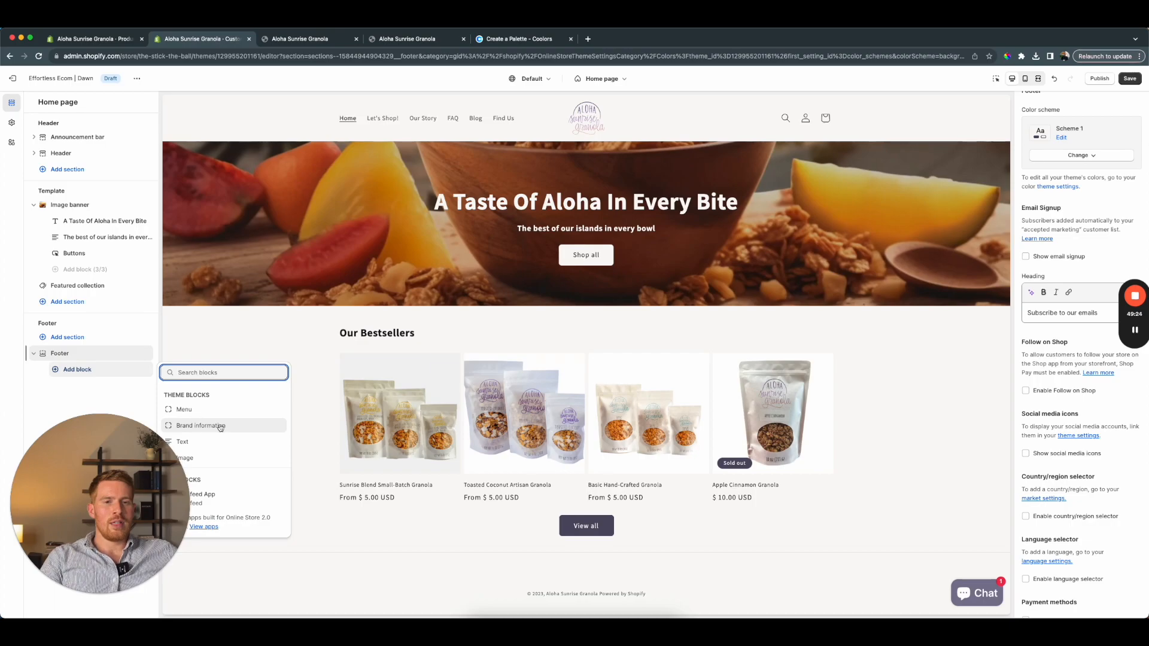
{"action": "left_click", "coordinate": [77, 389]}
{"action": "scroll", "coordinate": [1082, 483], "scroll_direction": "down", "scroll_amount": 5}
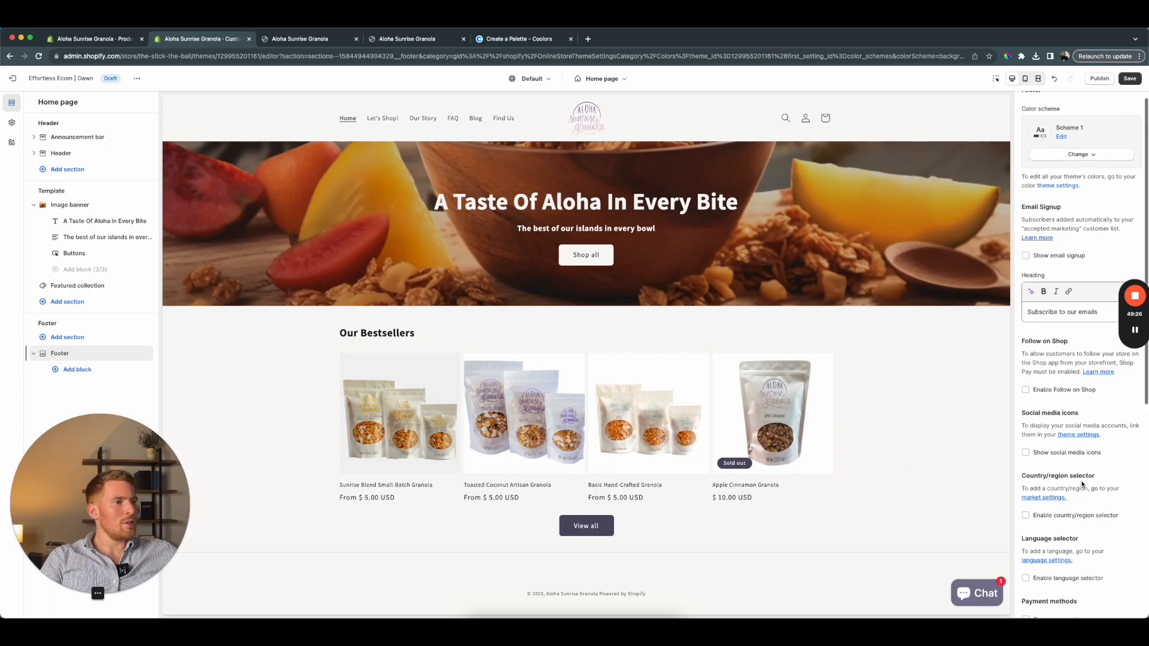
{"action": "scroll", "coordinate": [1081, 483], "scroll_direction": "down", "scroll_amount": 2}
{"action": "left_click", "coordinate": [1032, 407]}
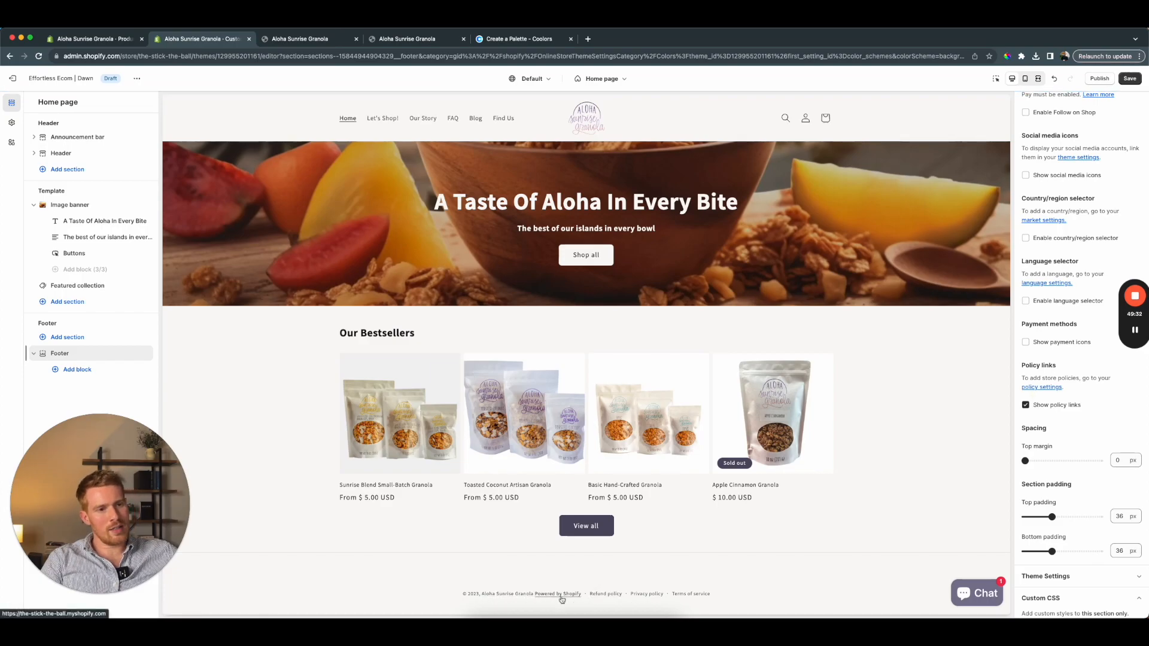
{"action": "key", "text": "super+s"}
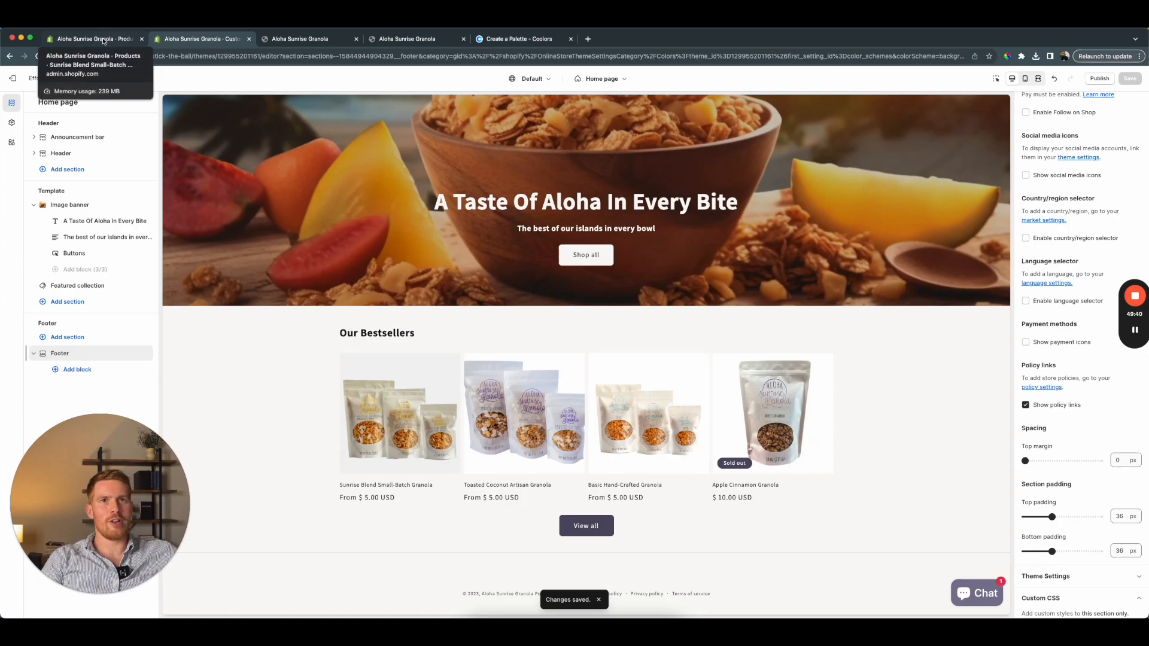
Go to the store admin's online store themes and open the default theme content of Effortless Ecom | Dawn for editing
{"action": "left_click", "coordinate": [104, 41]}
{"action": "left_click", "coordinate": [207, 41]}
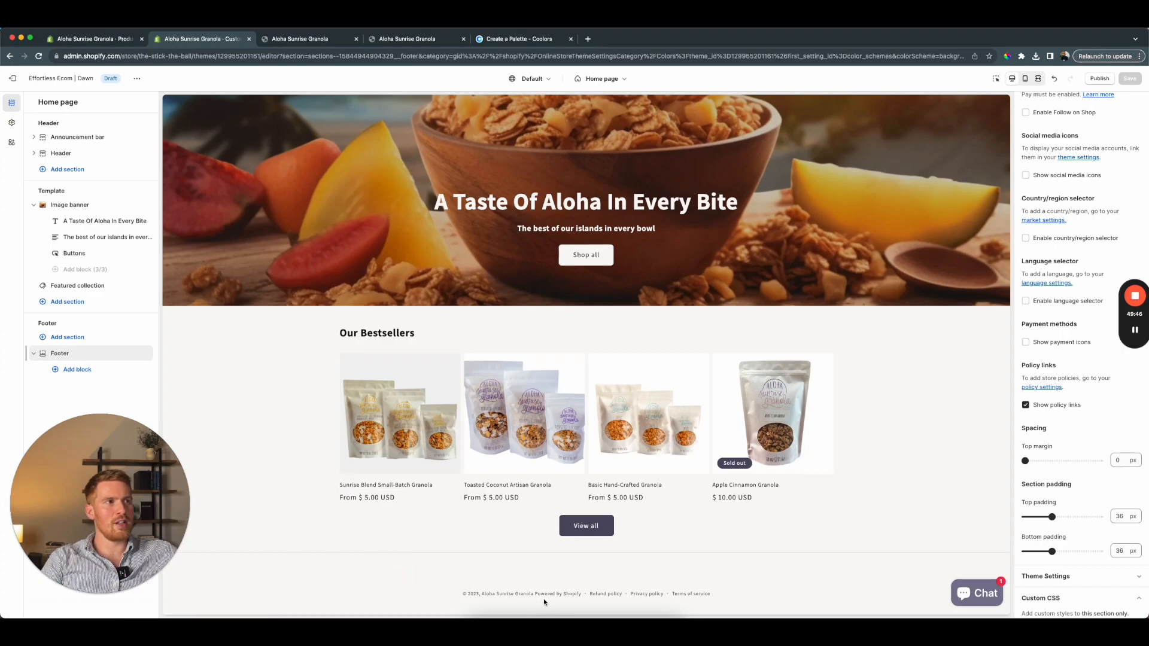
{"action": "left_click", "coordinate": [106, 41]}
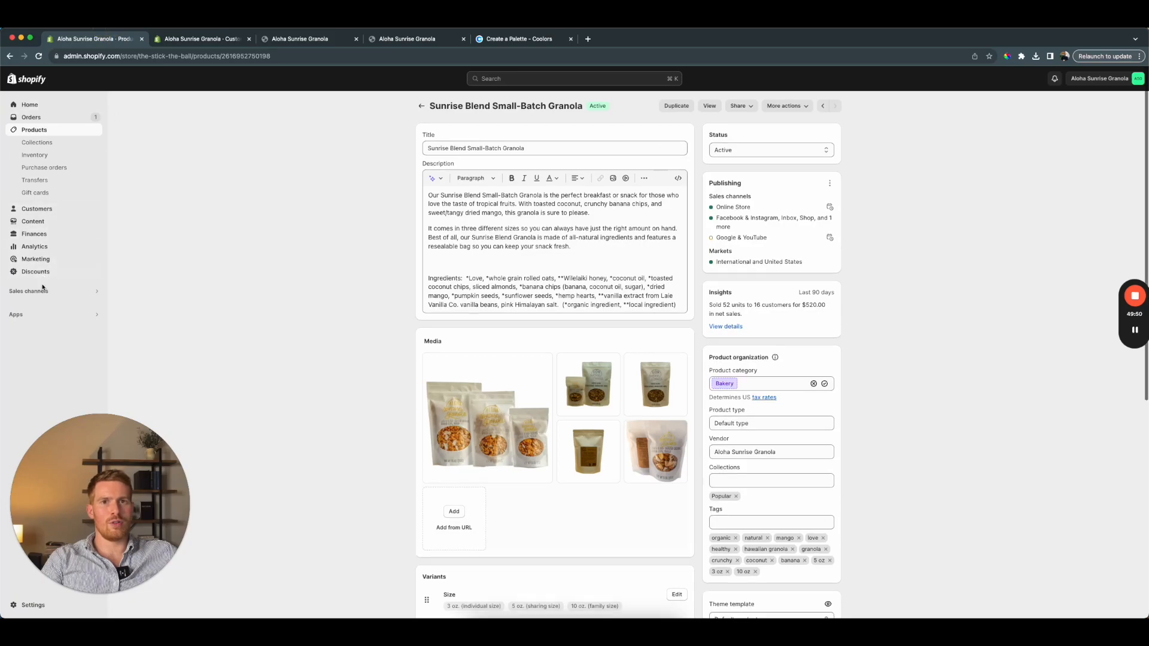
{"action": "left_click", "coordinate": [36, 291]}
{"action": "left_click", "coordinate": [473, 111]}
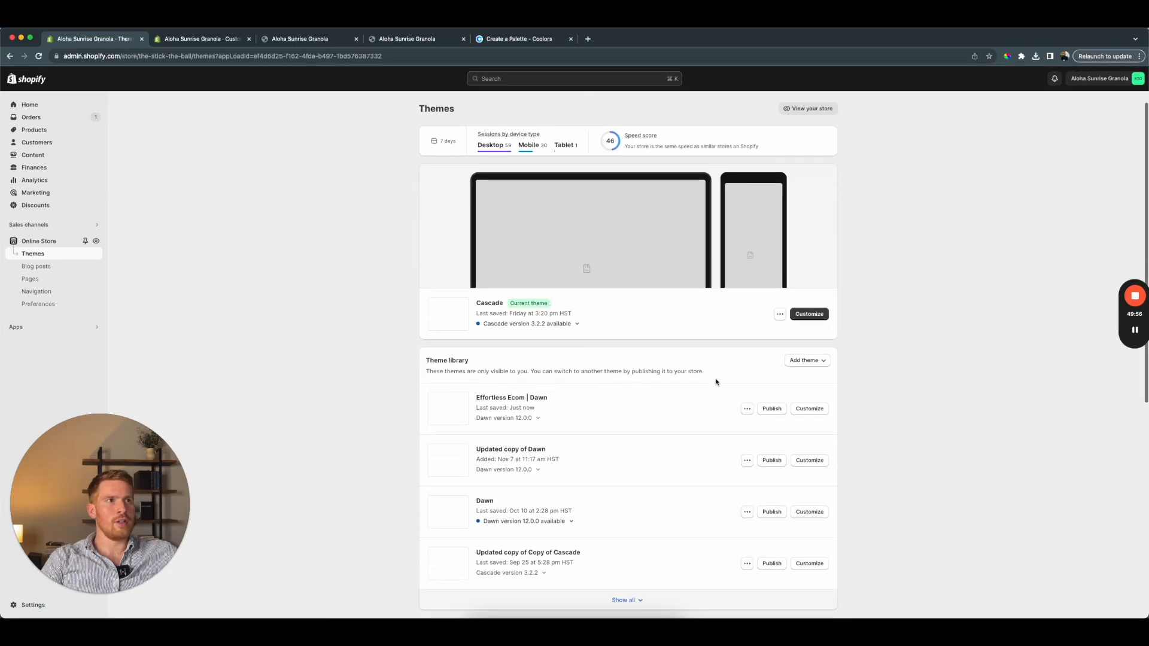
{"action": "left_click", "coordinate": [747, 410]}
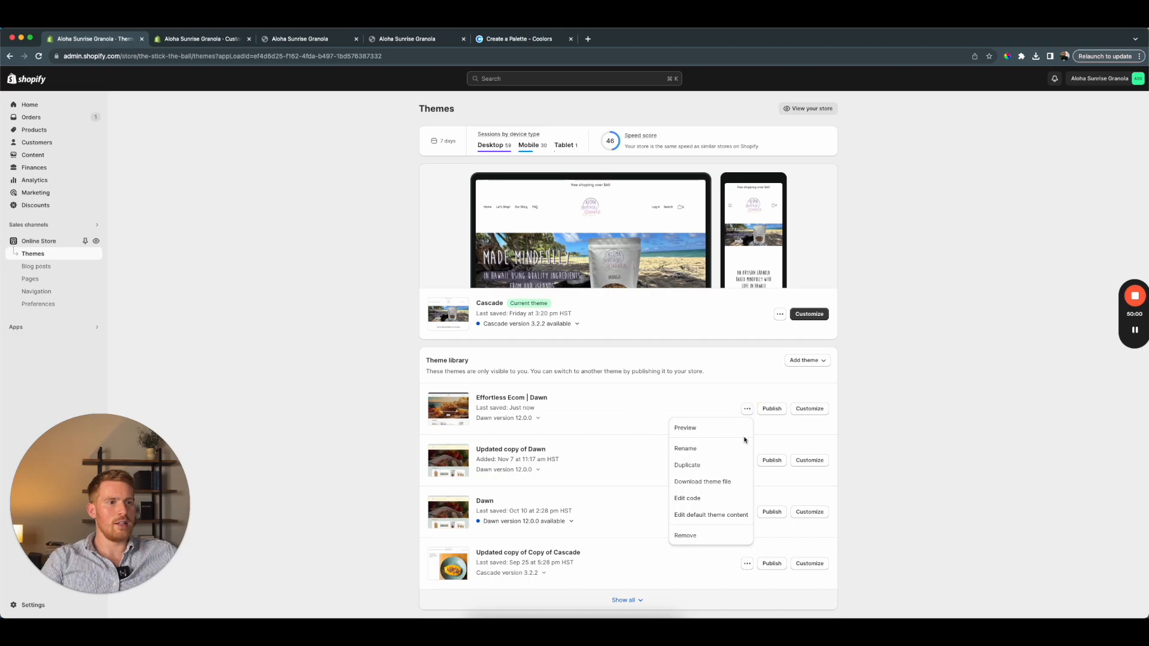
{"action": "left_click", "coordinate": [715, 517]}
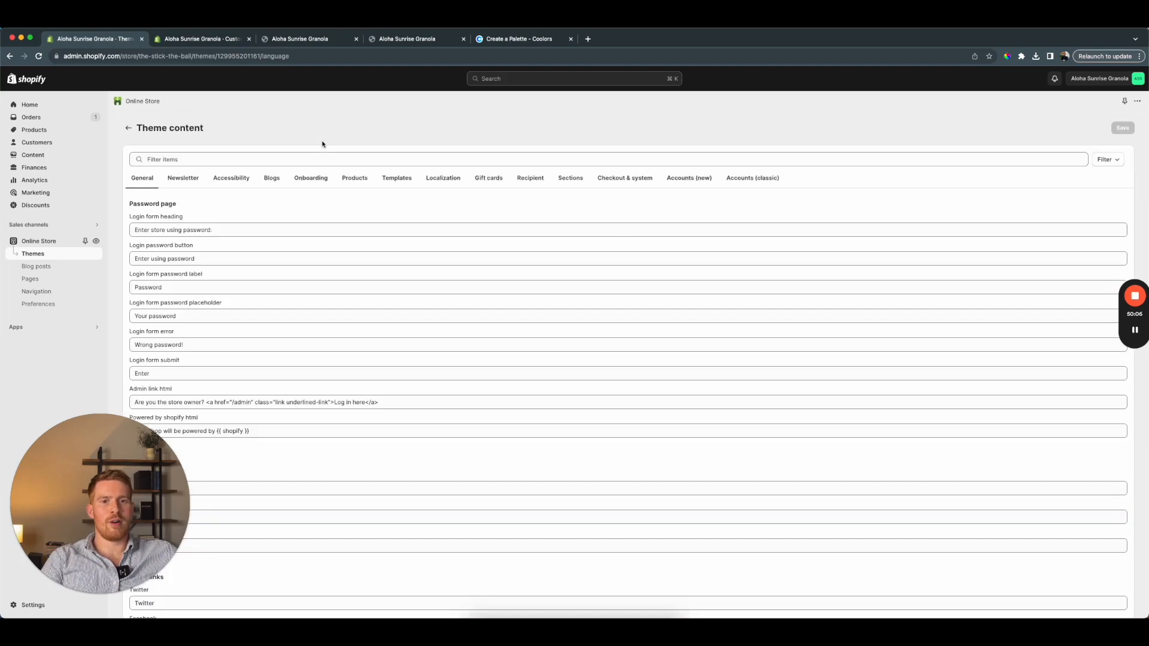
Filter the theme content by "powere", replace the Powered by shopify text under Links with a blank space, and save
{"action": "left_click", "coordinate": [307, 154]}
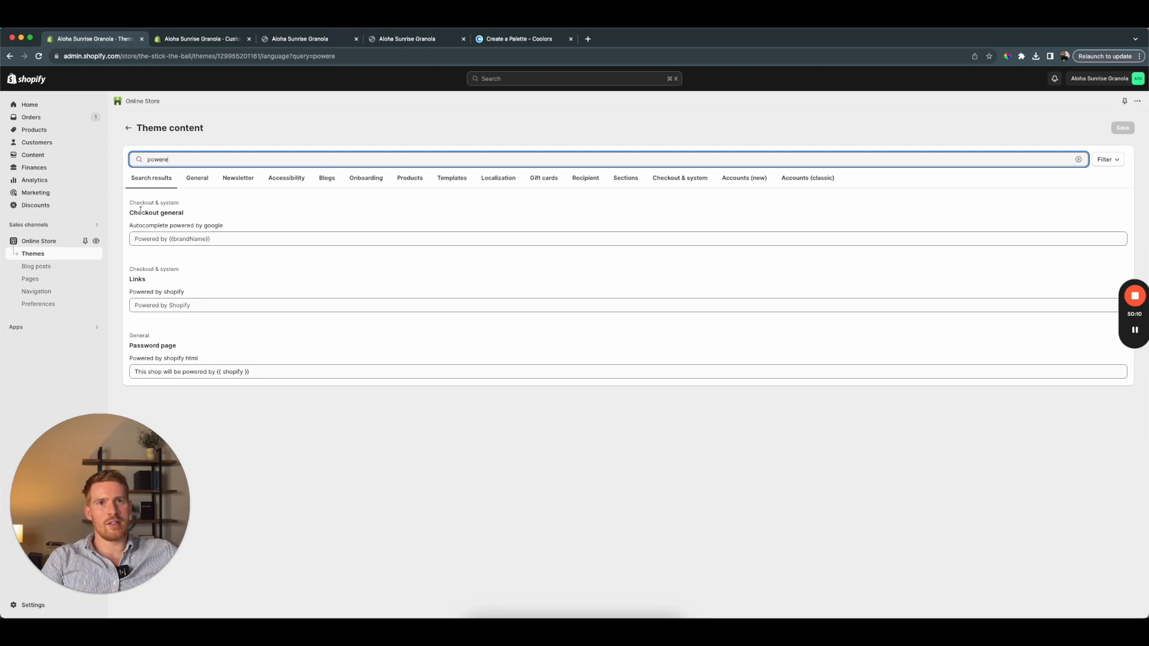
{"action": "left_click", "coordinate": [153, 306]}
{"action": "key", "text": "super+a"}
{"action": "key", "text": "BackSpace"}
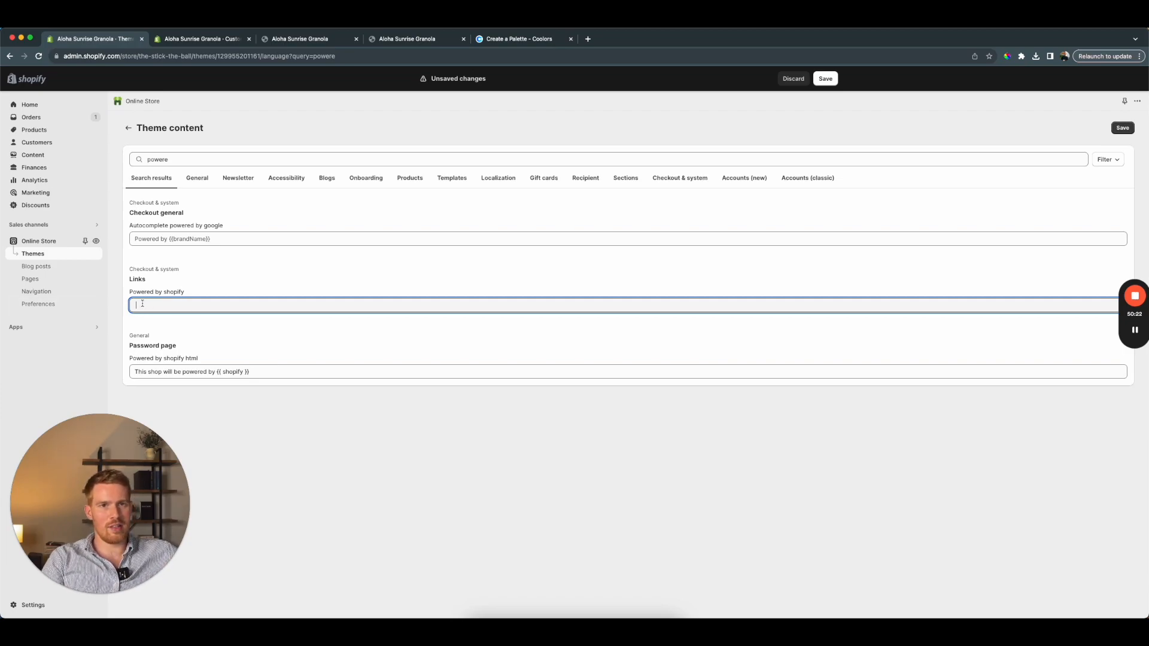
{"action": "key", "text": "super+z"}
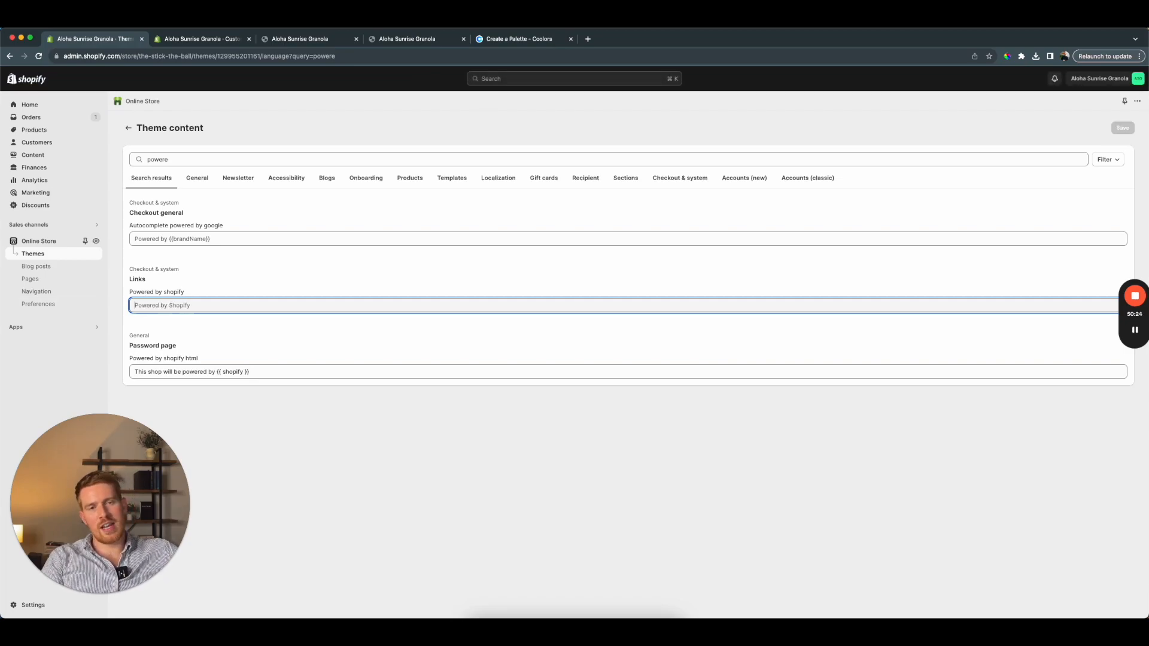
{"action": "key", "text": "super+a"}
{"action": "key", "text": "BackSpace"}
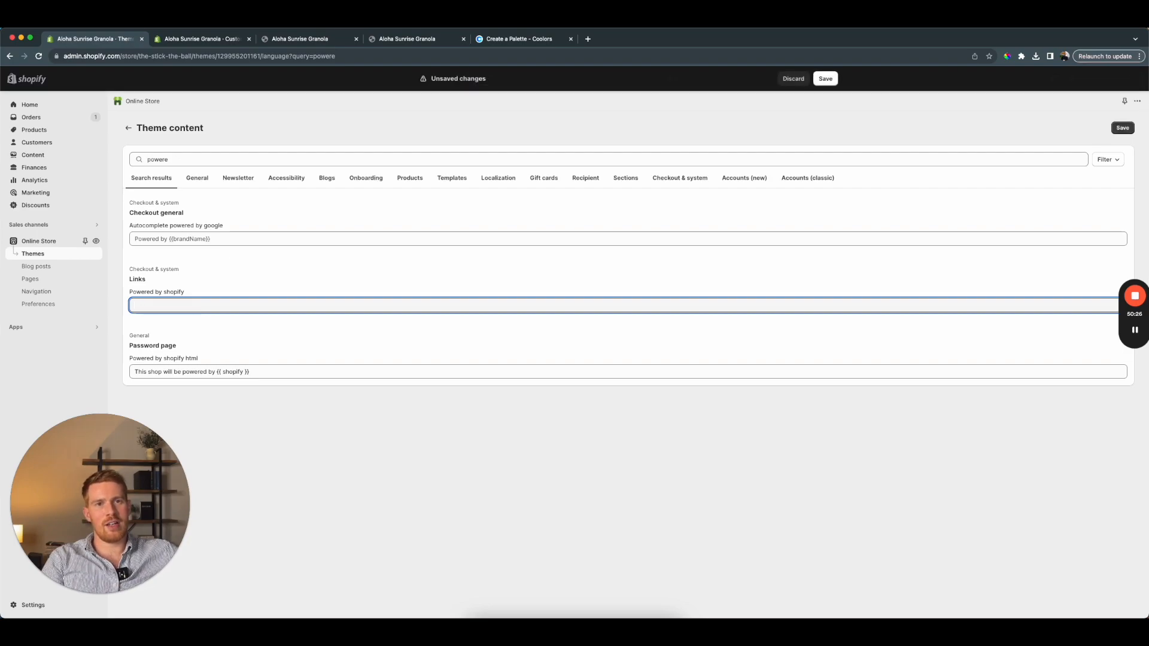
{"action": "left_click", "coordinate": [155, 240]}
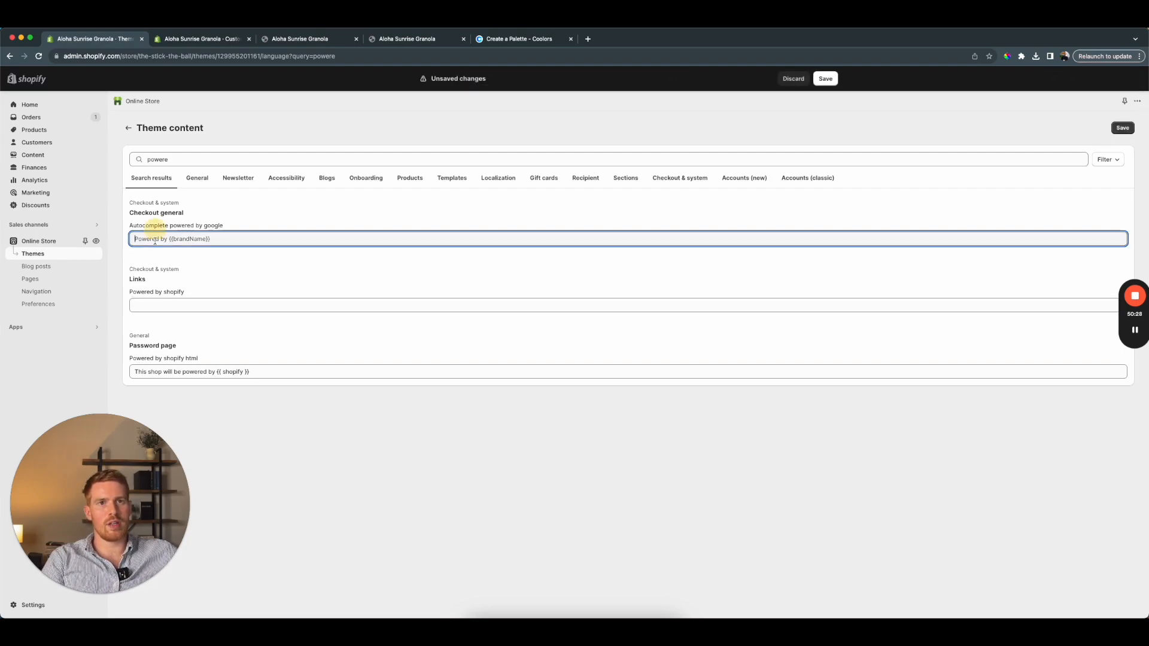
{"action": "left_click", "coordinate": [826, 79]}
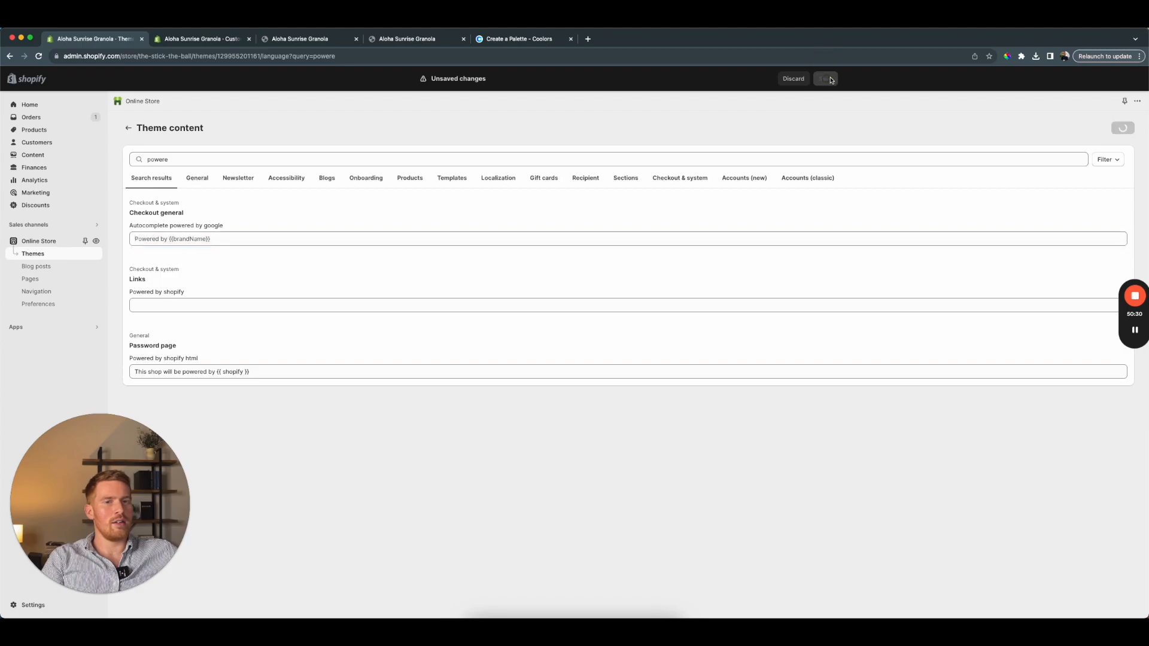
Return to the theme editor, reload it, and check the footer text and the rest of the home page in the preview
{"action": "left_click", "coordinate": [283, 42]}
{"action": "left_click", "coordinate": [223, 43]}
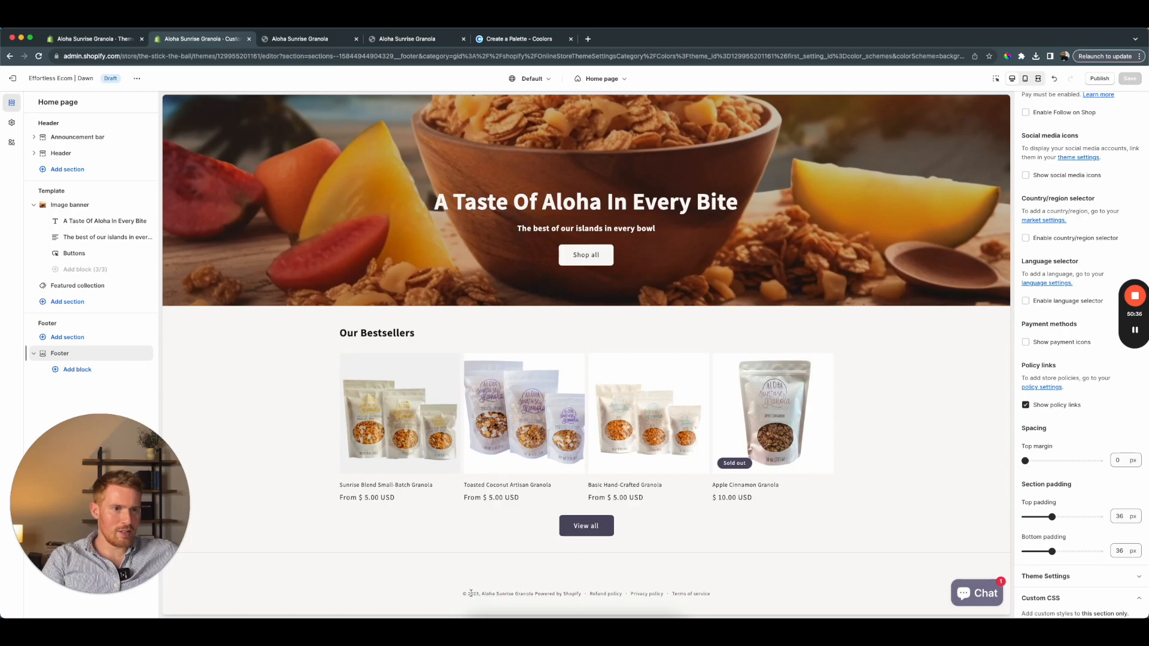
{"action": "key", "text": "super+r"}
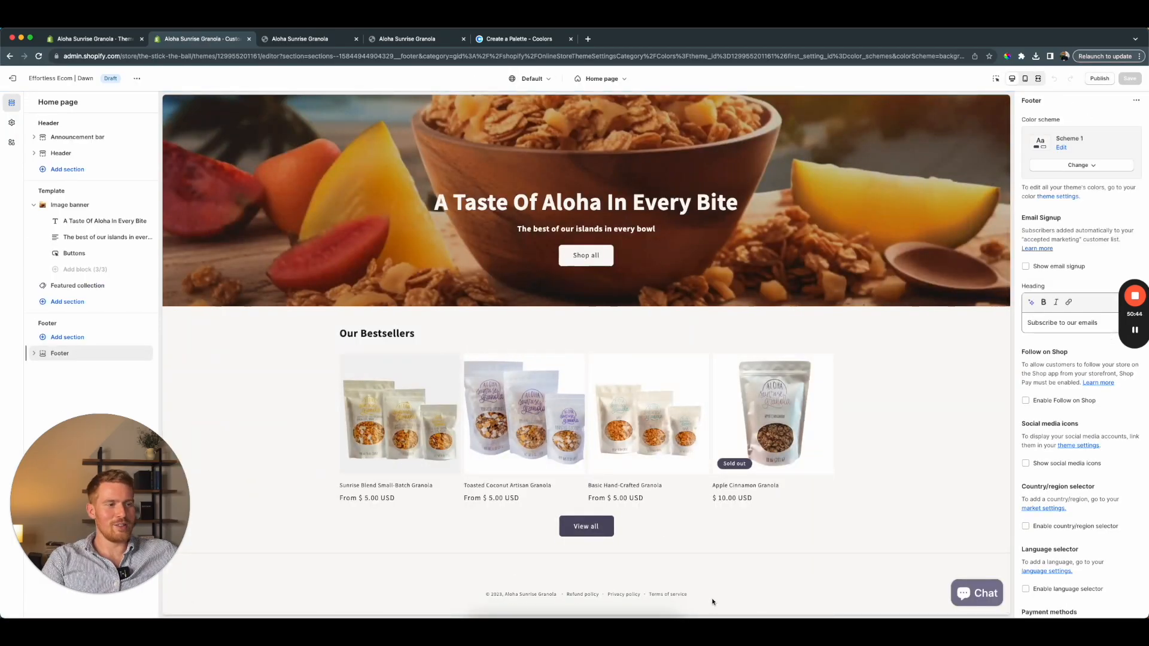
{"action": "scroll", "coordinate": [573, 327], "scroll_direction": "up", "scroll_amount": 3}
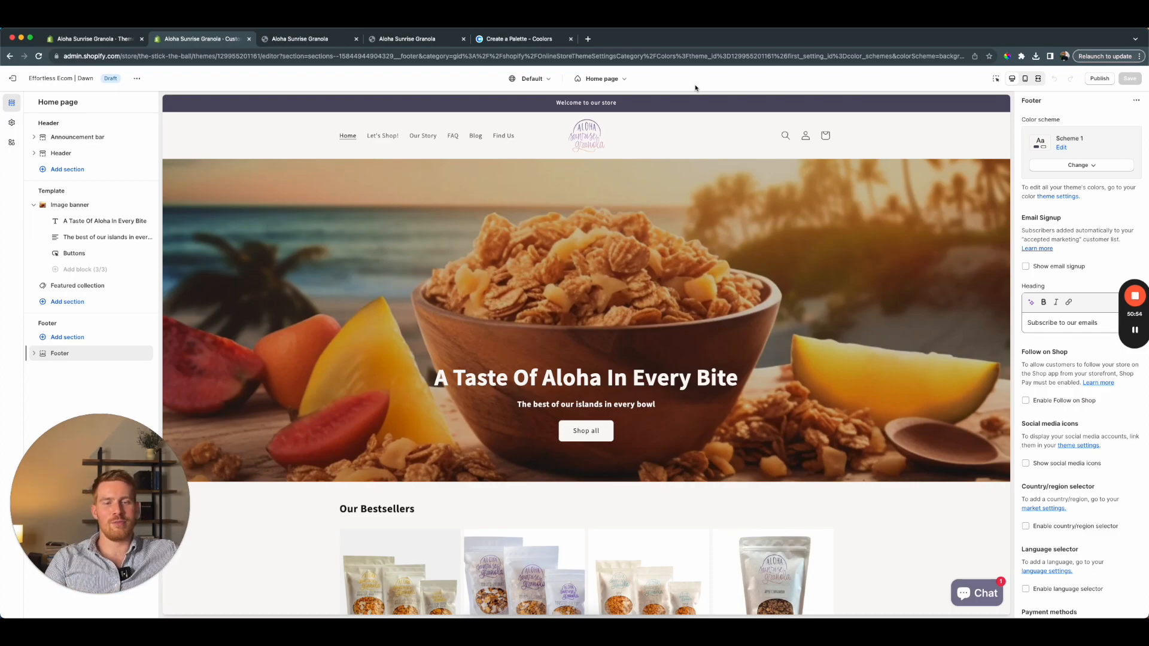
{"action": "scroll", "coordinate": [682, 120], "scroll_direction": "down", "scroll_amount": 3}
{"action": "scroll", "coordinate": [678, 133], "scroll_direction": "up", "scroll_amount": 3}
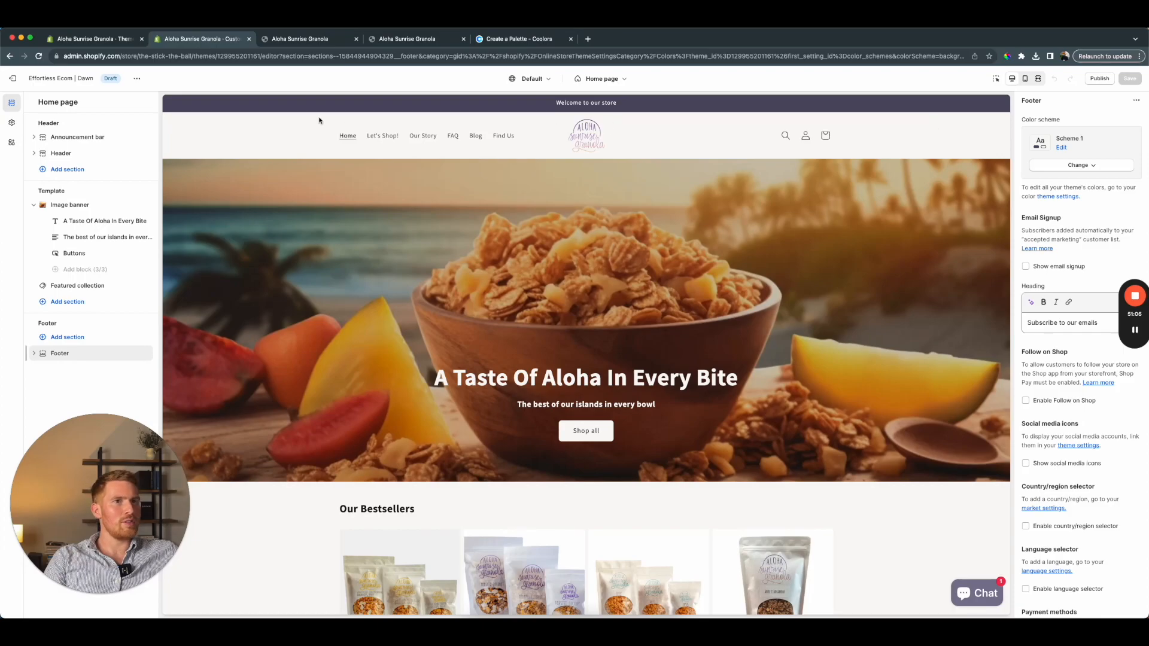
Add custom CSS to the header section that makes its links bold: a { font-weight: bold; }
{"action": "left_click", "coordinate": [58, 154]}
{"action": "scroll", "coordinate": [1077, 454], "scroll_direction": "down", "scroll_amount": 3}
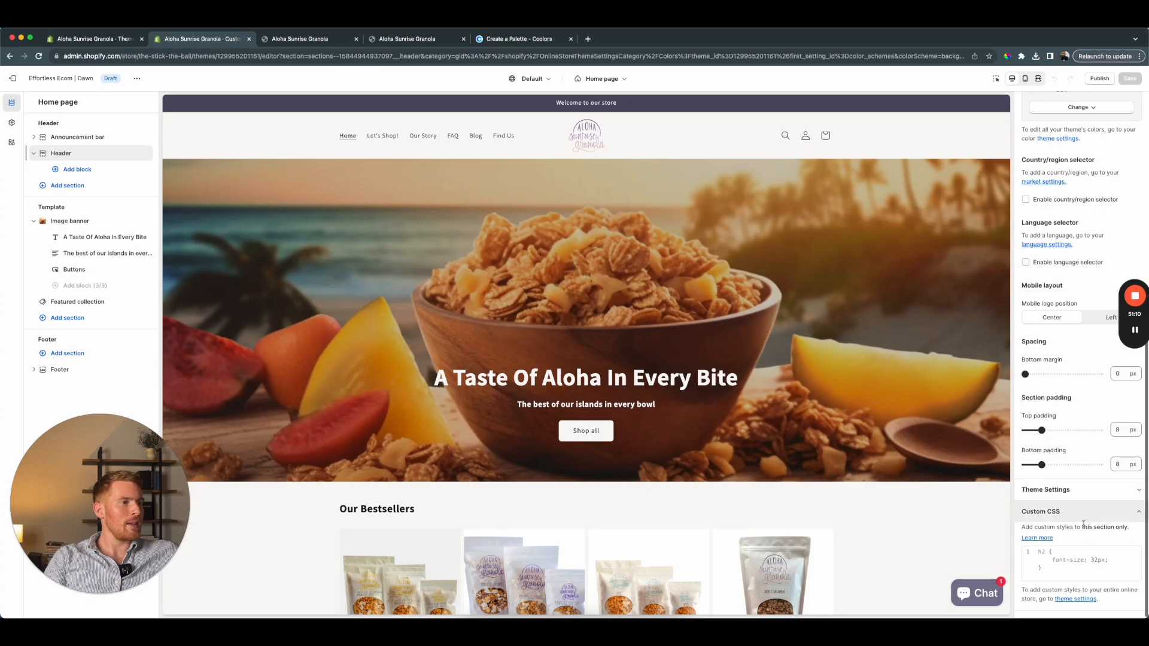
{"action": "left_click", "coordinate": [1076, 554]}
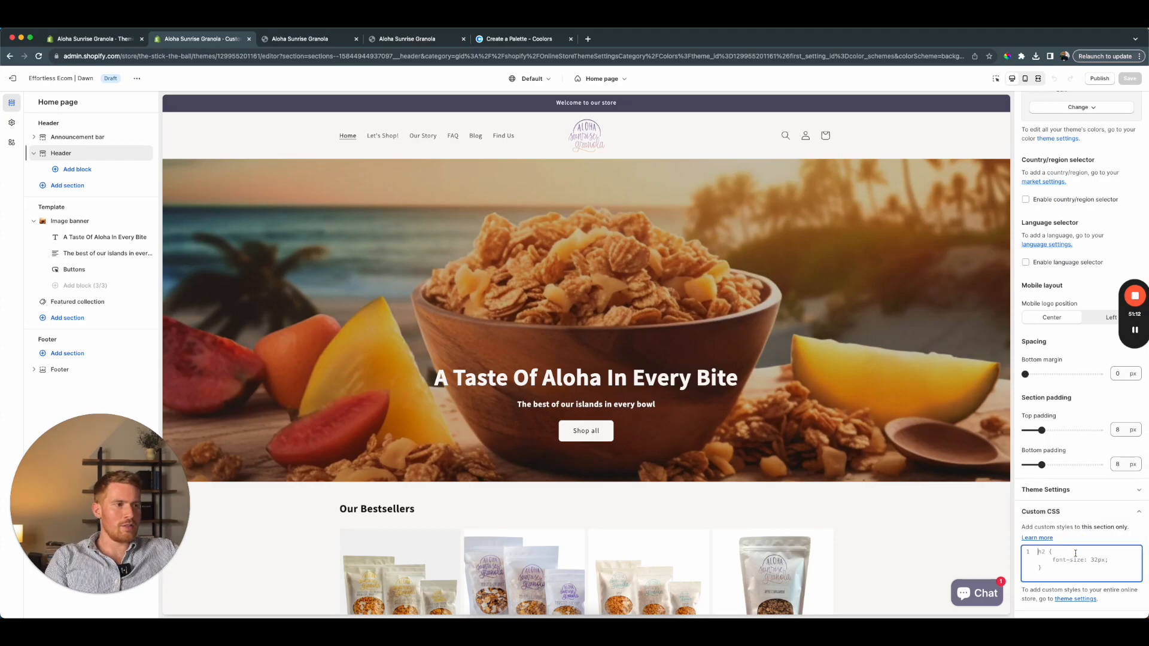
{"action": "left_click", "coordinate": [308, 38]}
{"action": "left_click", "coordinate": [202, 38]}
{"action": "type", "text": "a {"}
{"action": "key", "text": "Return"}
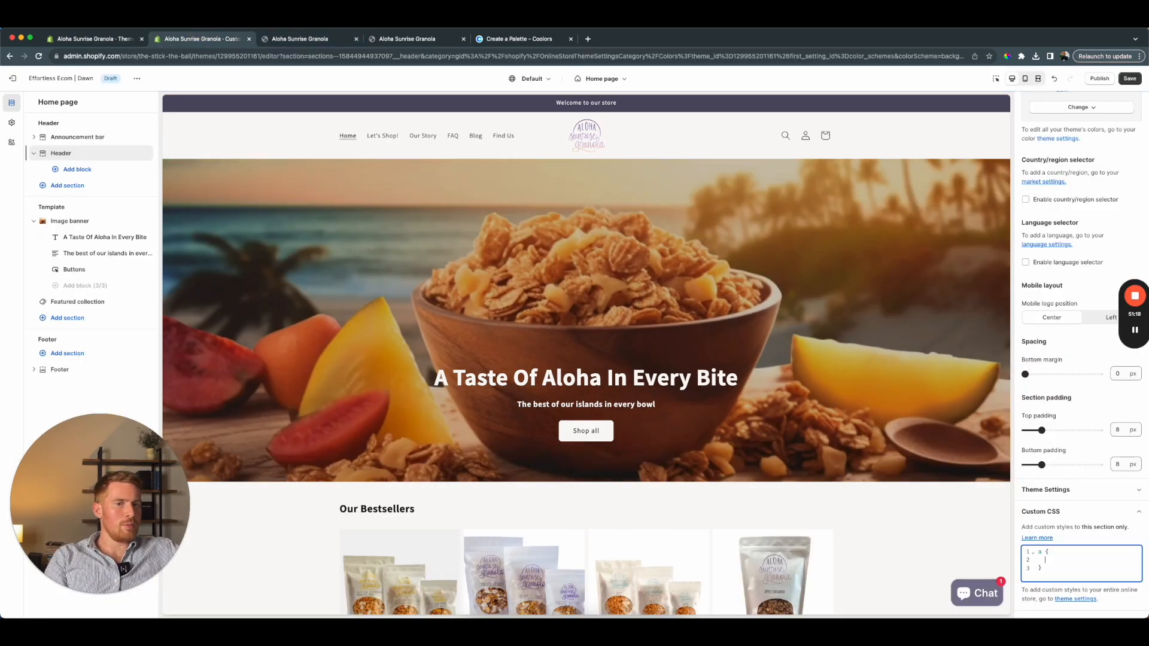
{"action": "type", "text": "font-weight"}
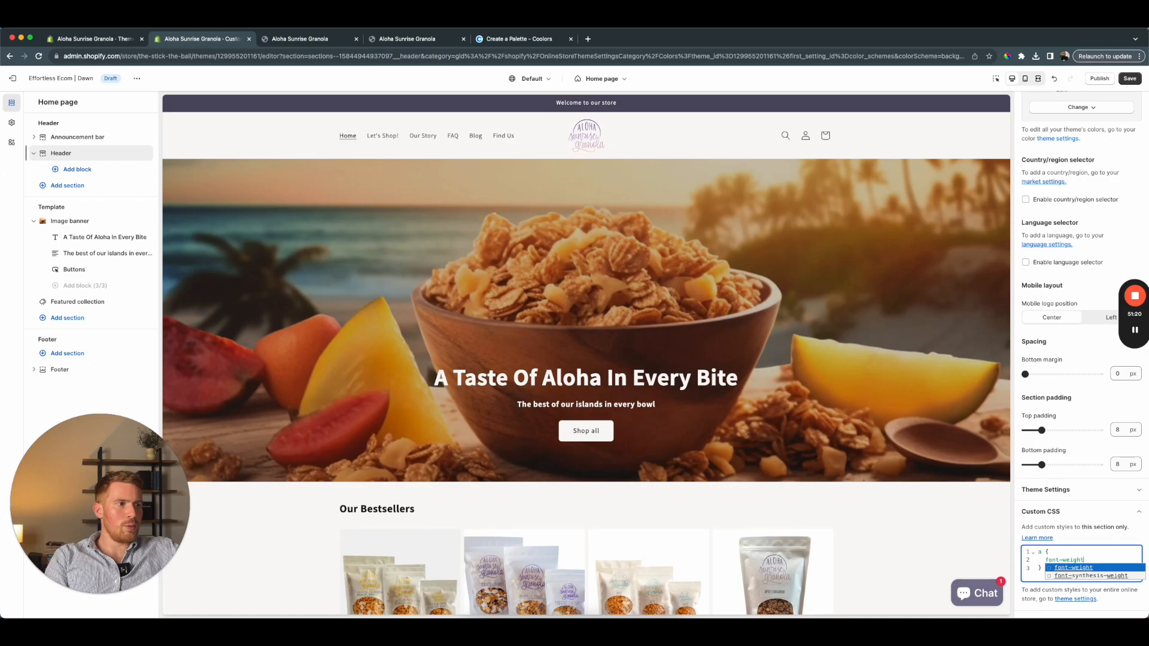
{"action": "type", "text": ": bold;"}
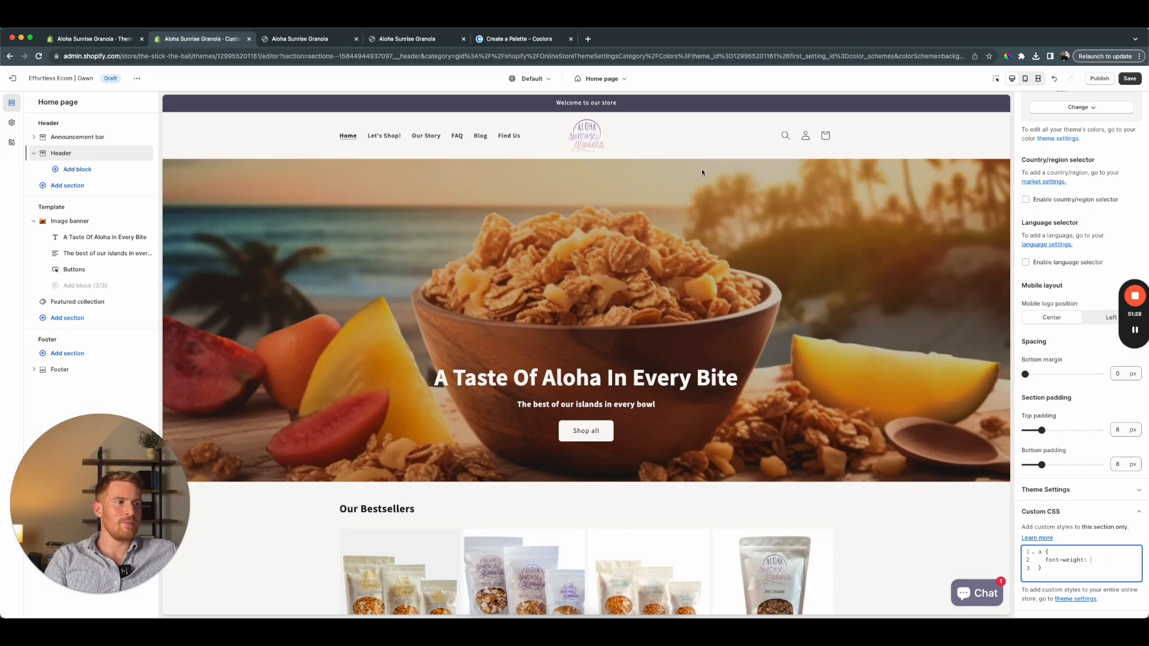
Remove the bold value from the header's font-weight rule and restore it to compare the link weights
{"action": "key", "text": "BackSpace"}
{"action": "key", "text": "BackSpace"}
{"action": "key", "text": "BackSpace"}
{"action": "key", "text": "BackSpace"}
{"action": "key", "text": "BackSpace"}
{"action": "key", "text": "BackSpace"}
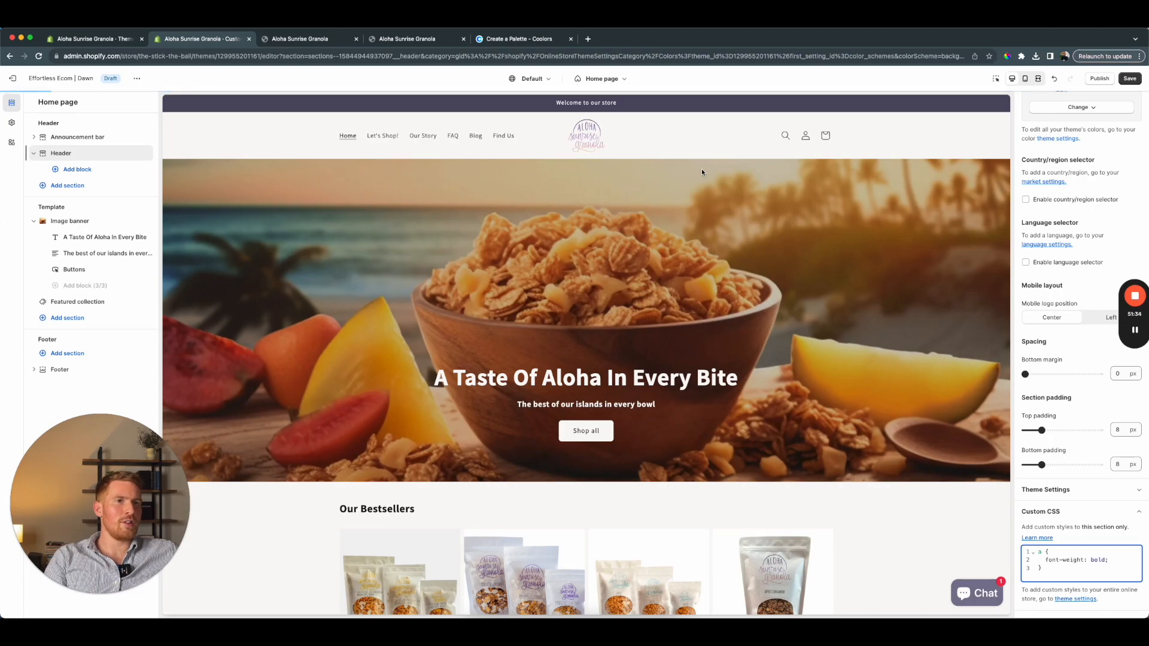
Compare the header links on the two open store preview pages and return to the theme editor
{"action": "left_click", "coordinate": [300, 41]}
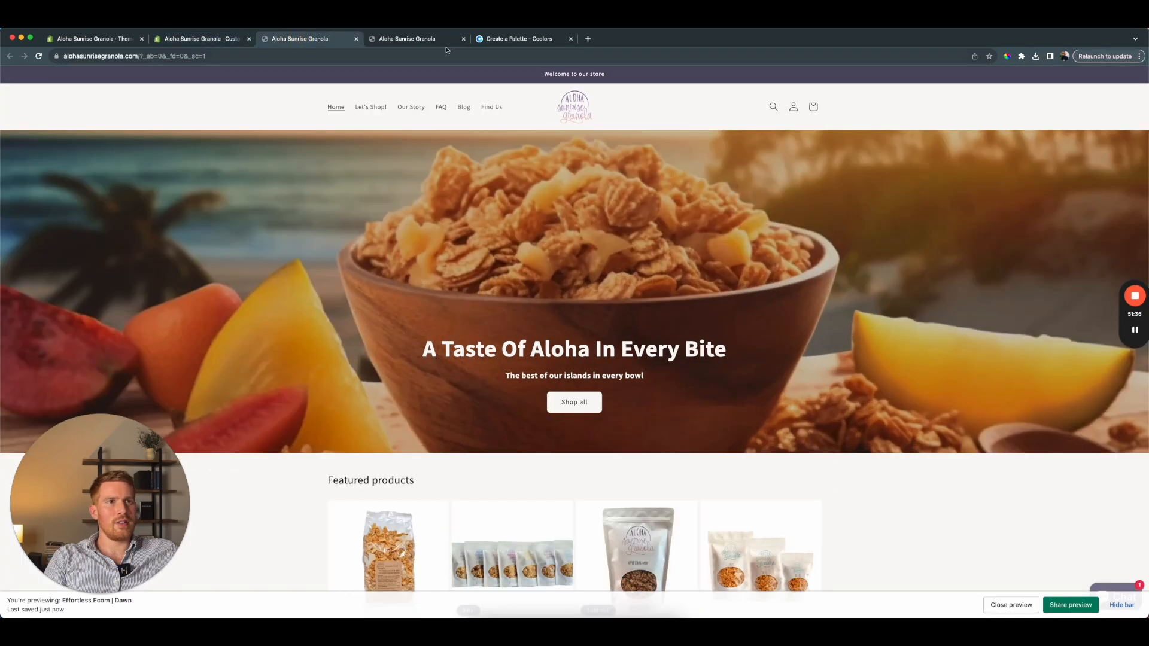
{"action": "left_click", "coordinate": [411, 41]}
{"action": "left_click", "coordinate": [190, 39]}
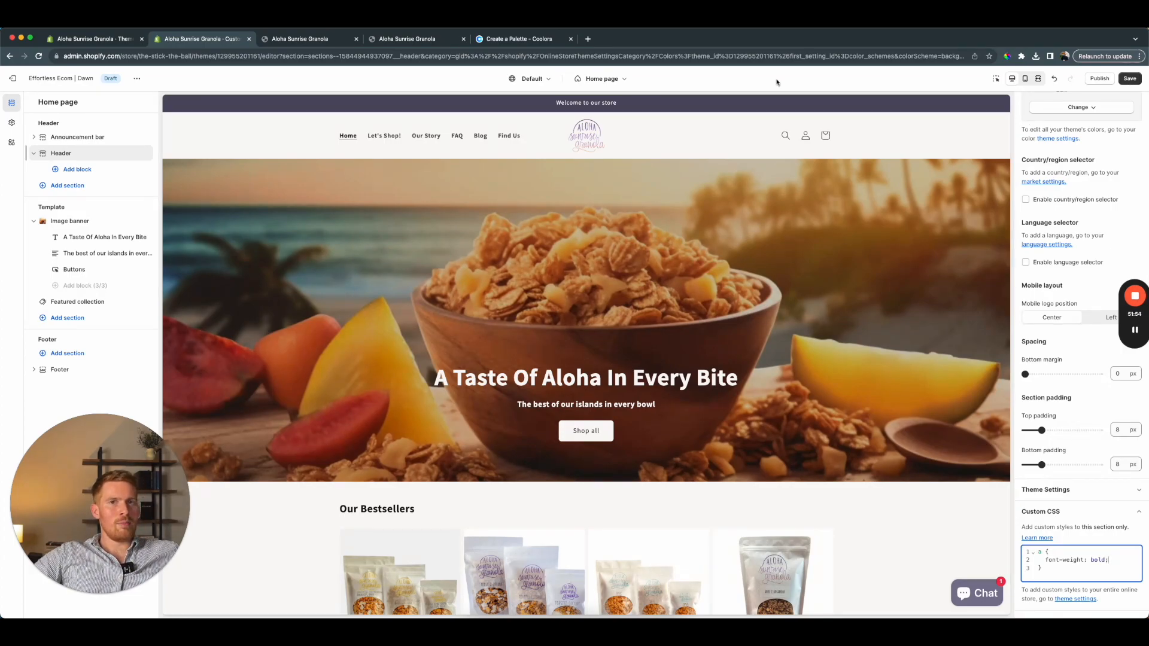
Open the theme's typography settings and bring up the font choices for the body text
{"action": "left_click", "coordinate": [12, 122]}
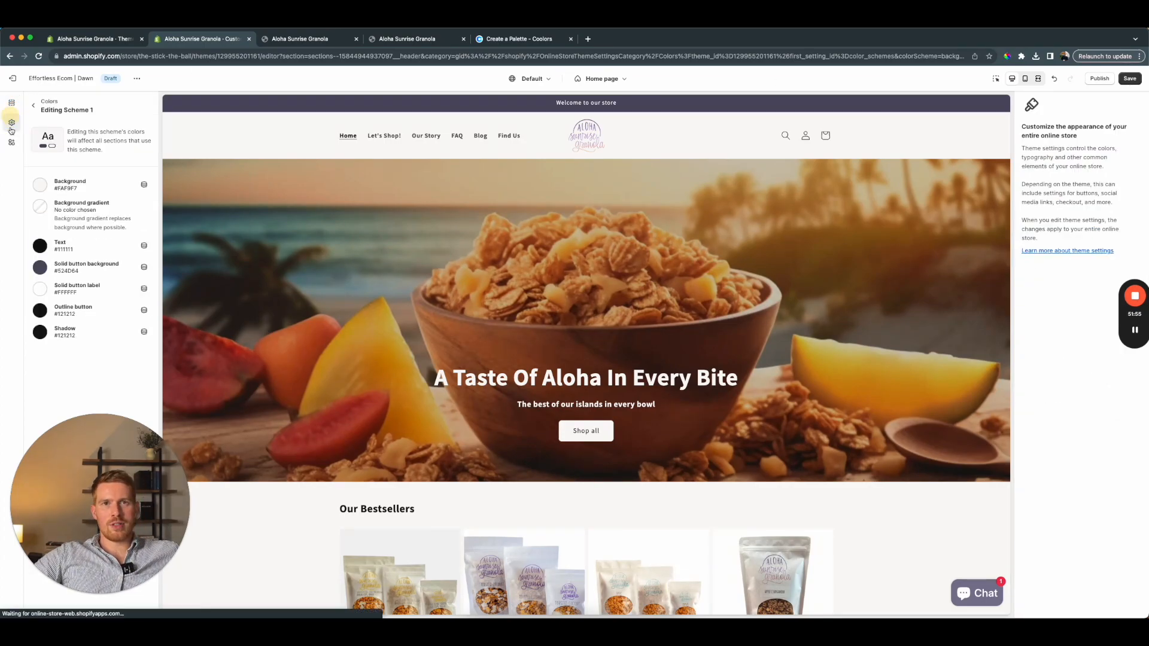
{"action": "left_click", "coordinate": [33, 106]}
{"action": "left_click", "coordinate": [74, 145]}
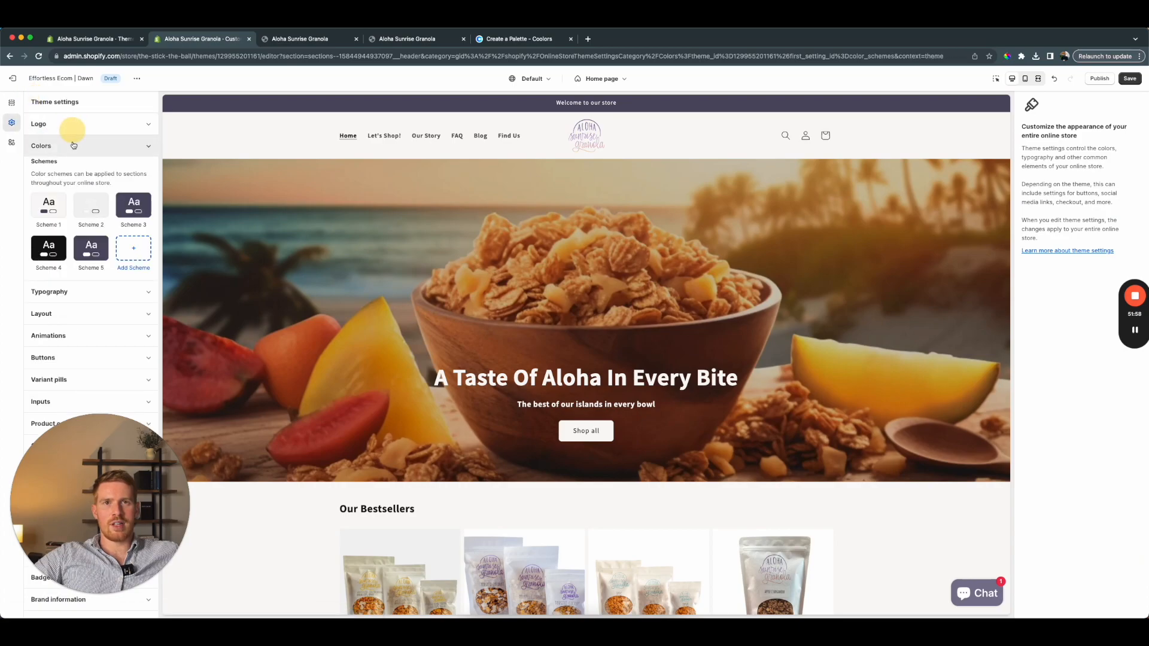
{"action": "left_click", "coordinate": [79, 169]}
{"action": "scroll", "coordinate": [106, 182], "scroll_direction": "down", "scroll_amount": 3}
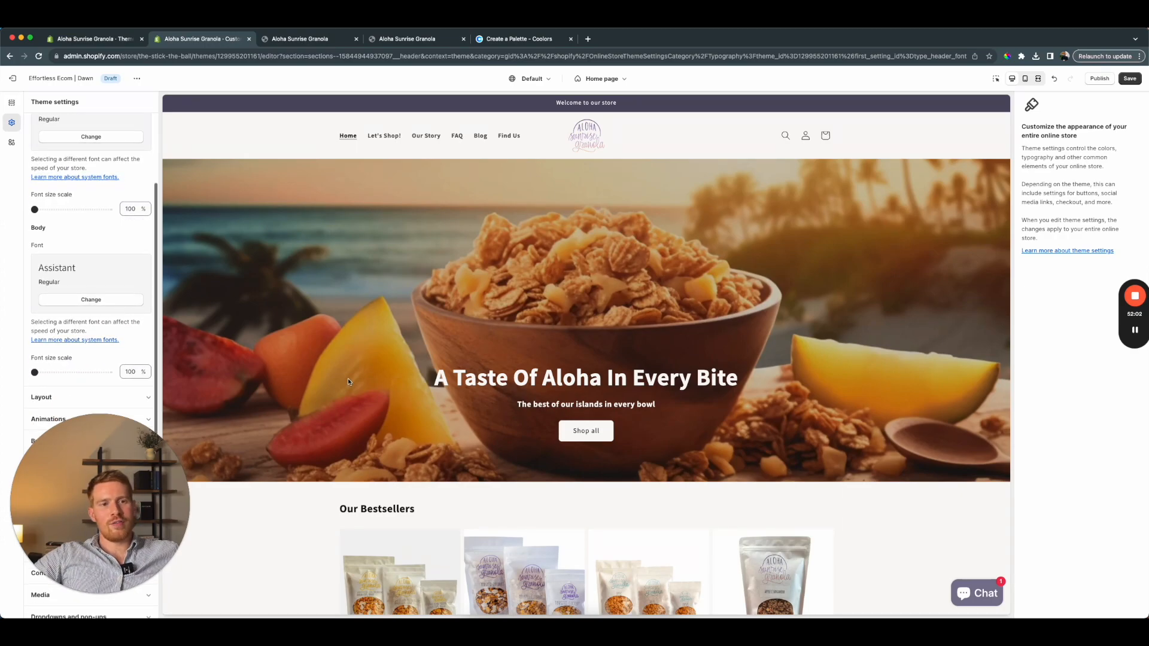
{"action": "scroll", "coordinate": [328, 374], "scroll_direction": "down", "scroll_amount": 5}
{"action": "scroll", "coordinate": [279, 329], "scroll_direction": "up", "scroll_amount": 1}
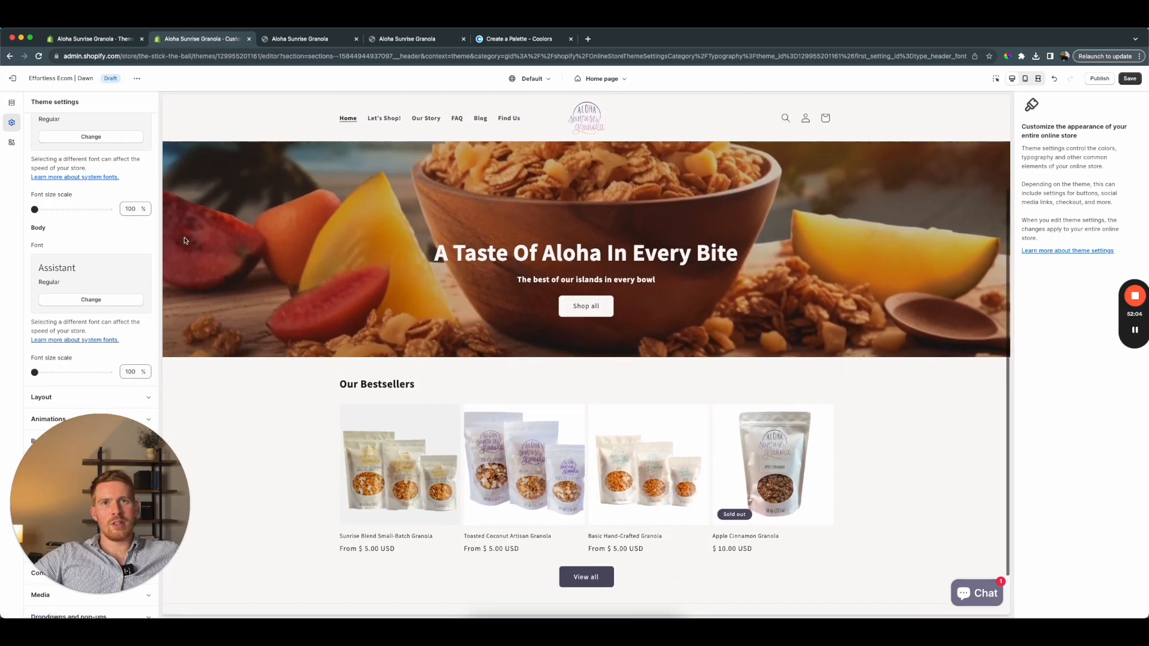
{"action": "left_click", "coordinate": [84, 300]}
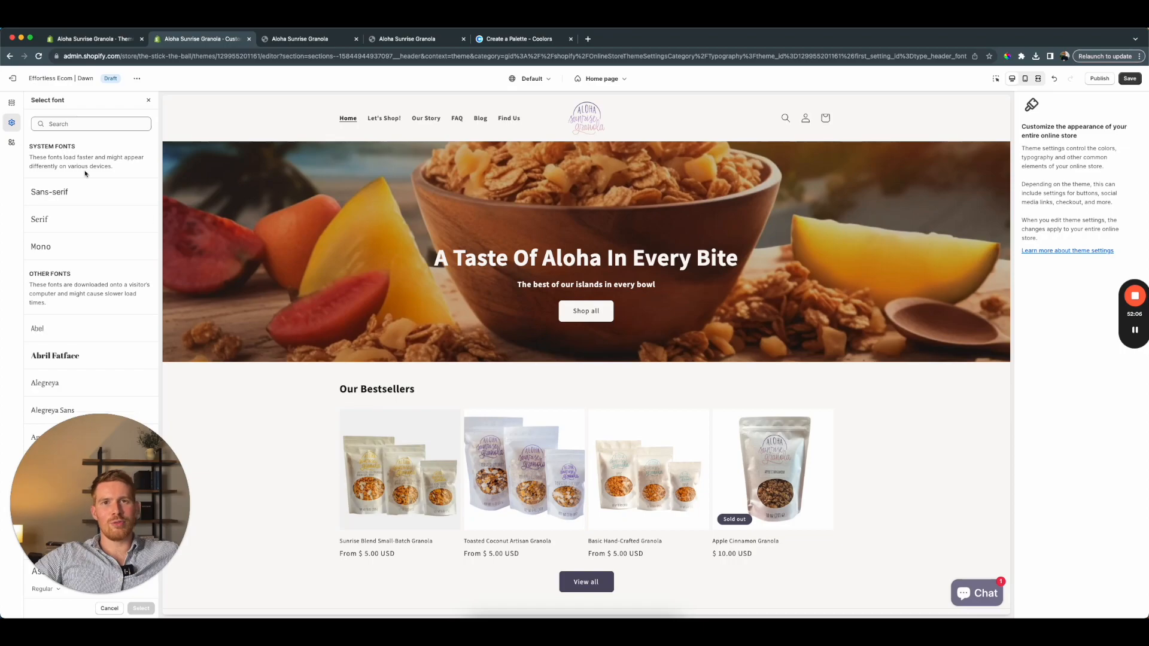
Try out Sans-serif and several other listed fonts as the body font in the home page preview
{"action": "left_click", "coordinate": [91, 123]}
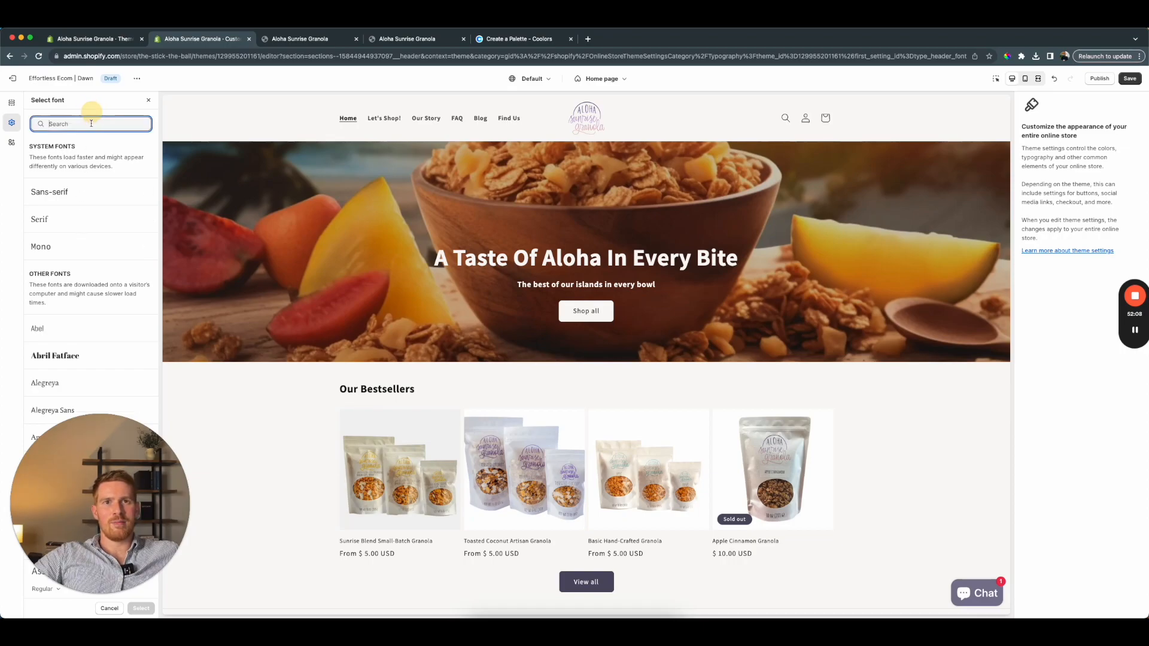
{"action": "left_click", "coordinate": [96, 191]}
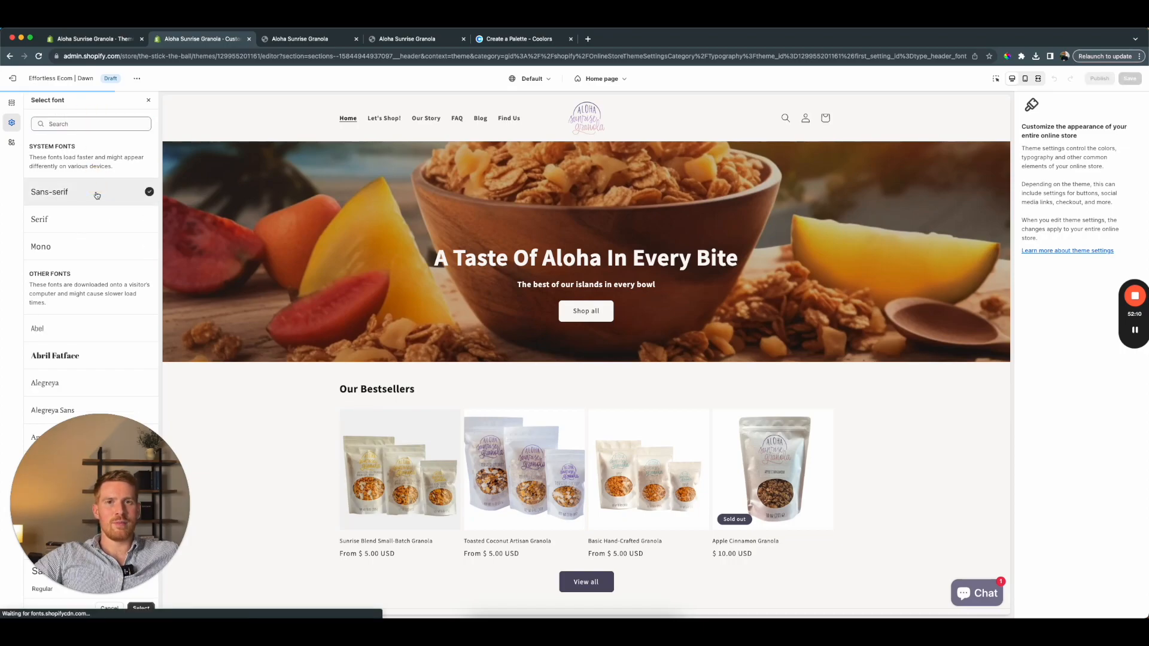
{"action": "scroll", "coordinate": [96, 275], "scroll_direction": "down", "scroll_amount": 3}
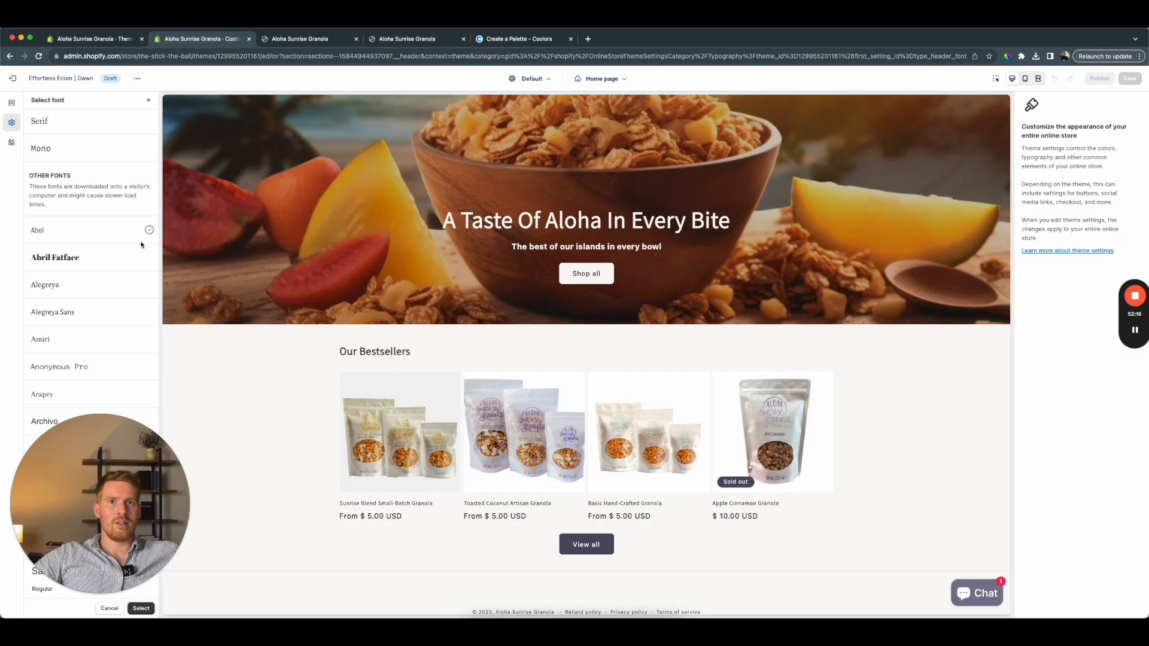
{"action": "scroll", "coordinate": [96, 249], "scroll_direction": "down", "scroll_amount": 1}
{"action": "left_click", "coordinate": [86, 409]}
{"action": "left_click_drag", "start_coordinate": [84, 453], "coordinate": [286, 433]}
{"action": "left_click", "coordinate": [78, 543]}
{"action": "left_click", "coordinate": [81, 545]}
{"action": "scroll", "coordinate": [114, 165], "scroll_direction": "up", "scroll_amount": 2}
Filter the body fonts by "Robot" and choose Roboto
{"action": "left_click", "coordinate": [78, 124]}
{"action": "type", "text": "Robot"}
{"action": "left_click", "coordinate": [67, 202]}
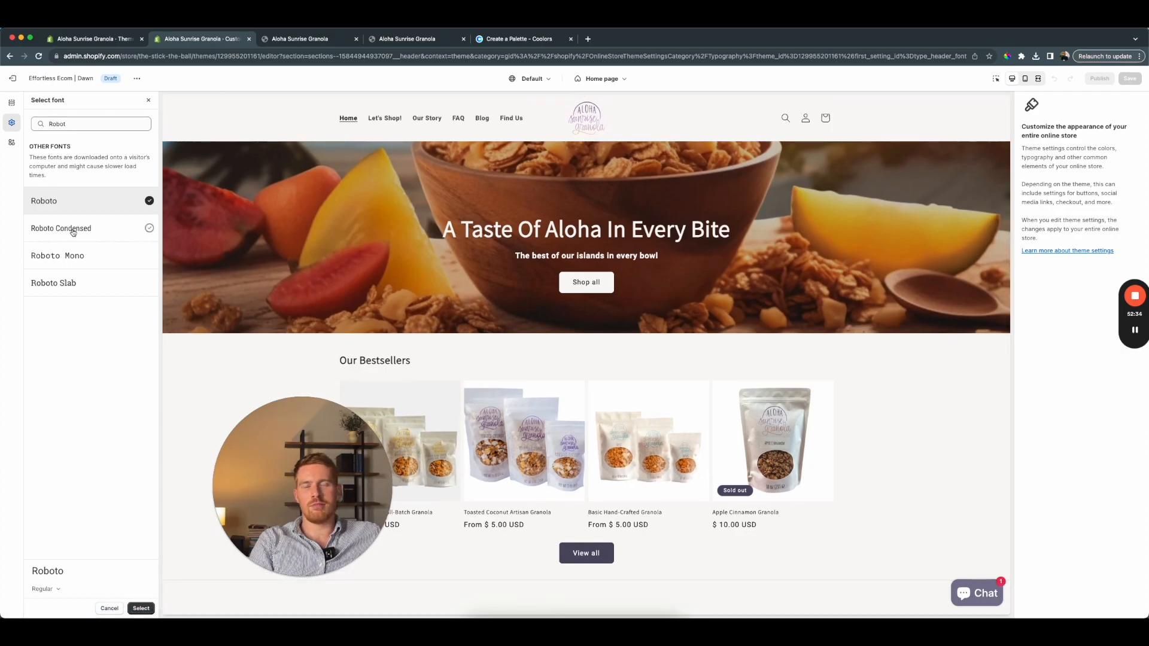
Compare Roboto Slab with Roboto in the home page preview and apply Roboto as the body font
{"action": "left_click", "coordinate": [106, 282]}
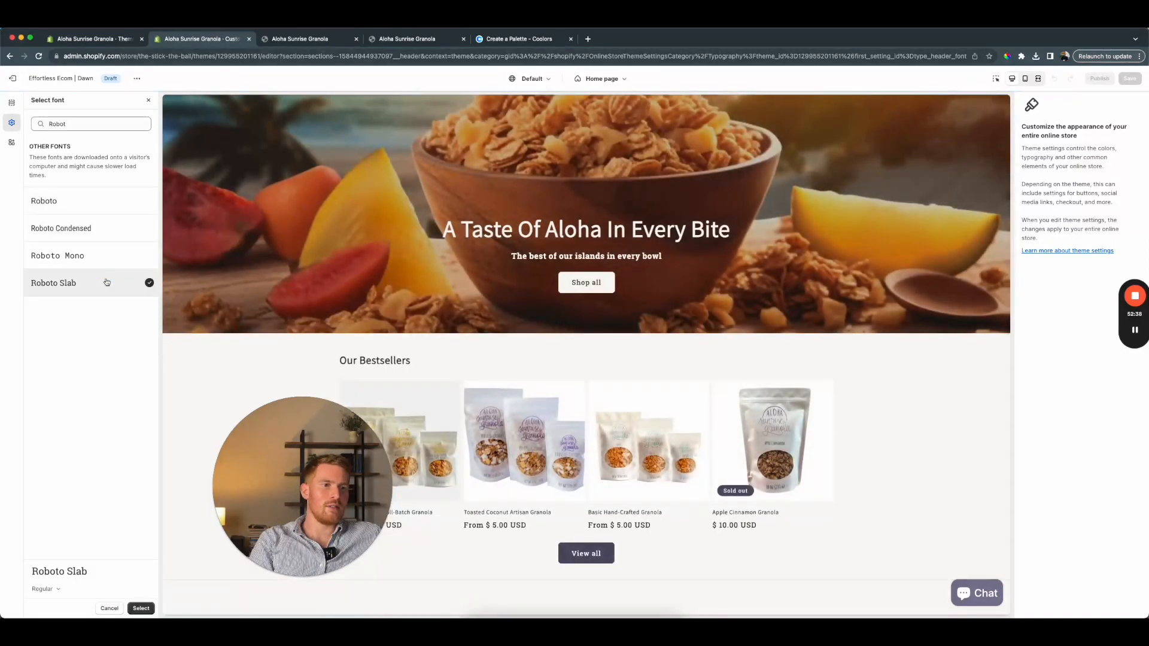
{"action": "scroll", "coordinate": [246, 313], "scroll_direction": "down", "scroll_amount": 2}
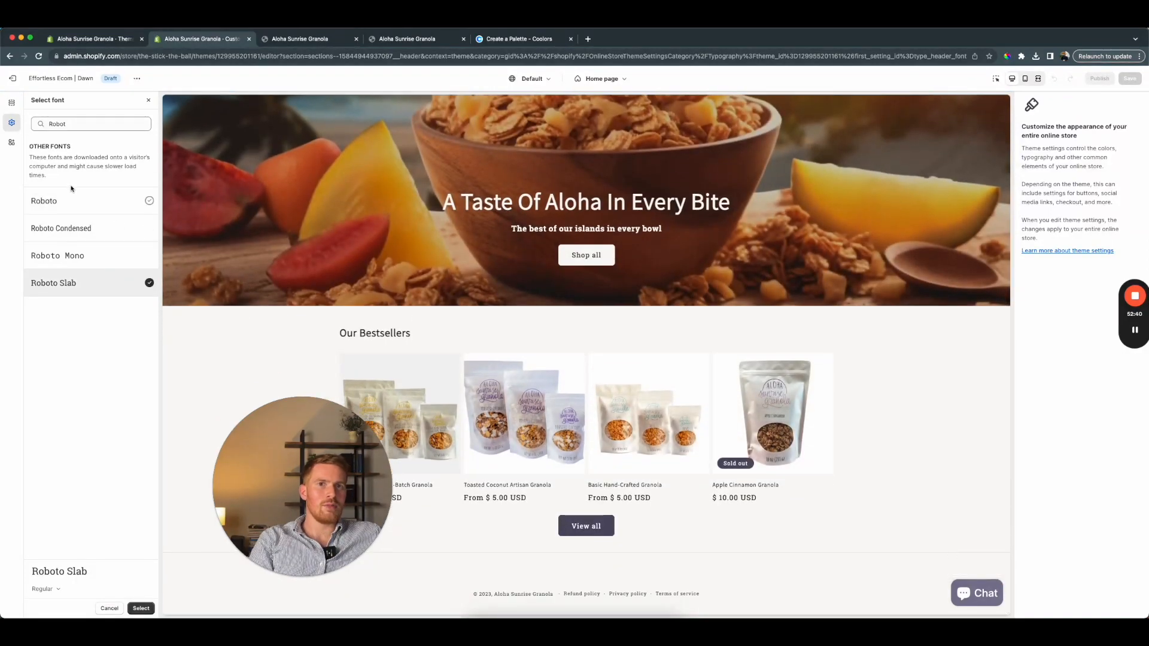
{"action": "left_click", "coordinate": [76, 200]}
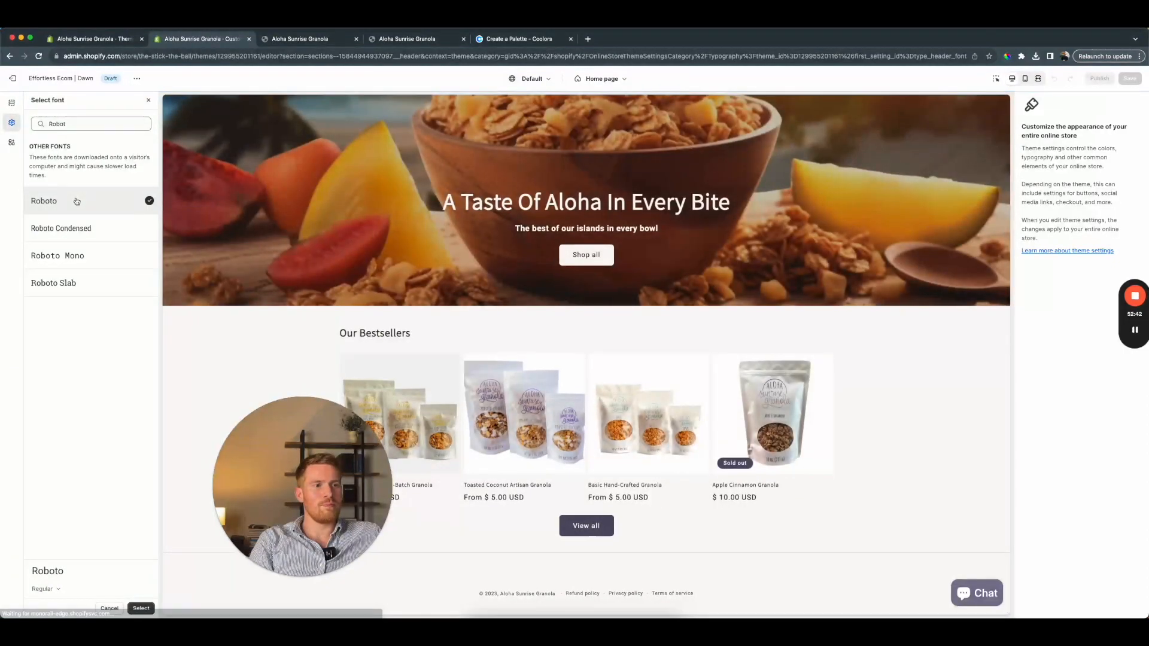
{"action": "left_click", "coordinate": [96, 288]}
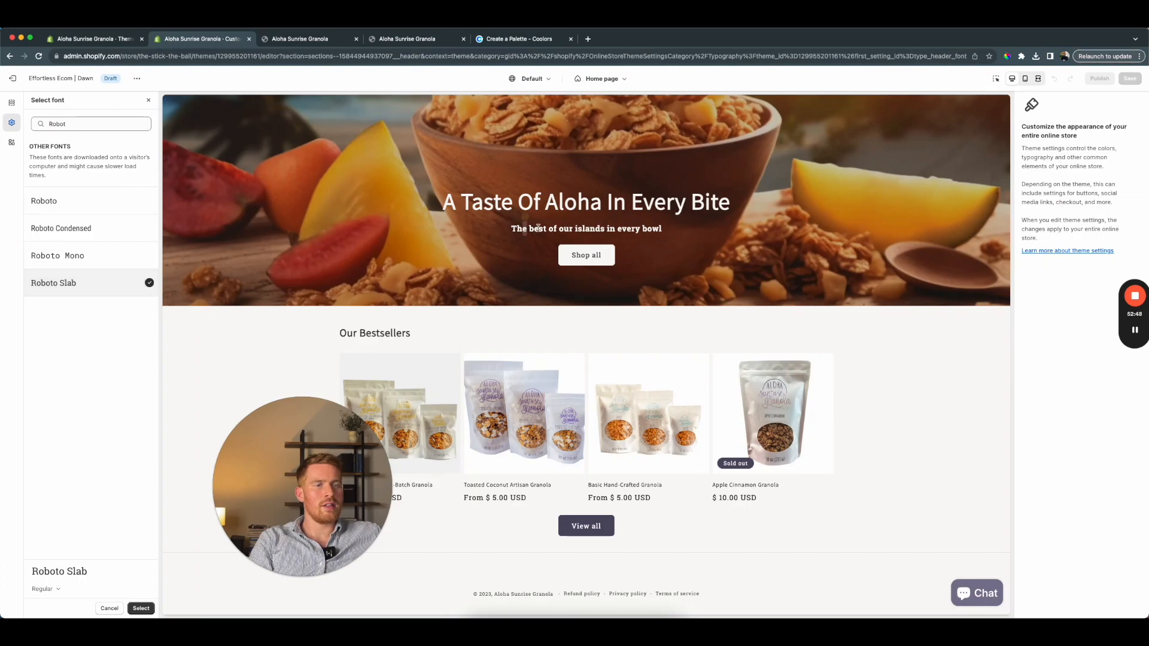
{"action": "left_click", "coordinate": [88, 201]}
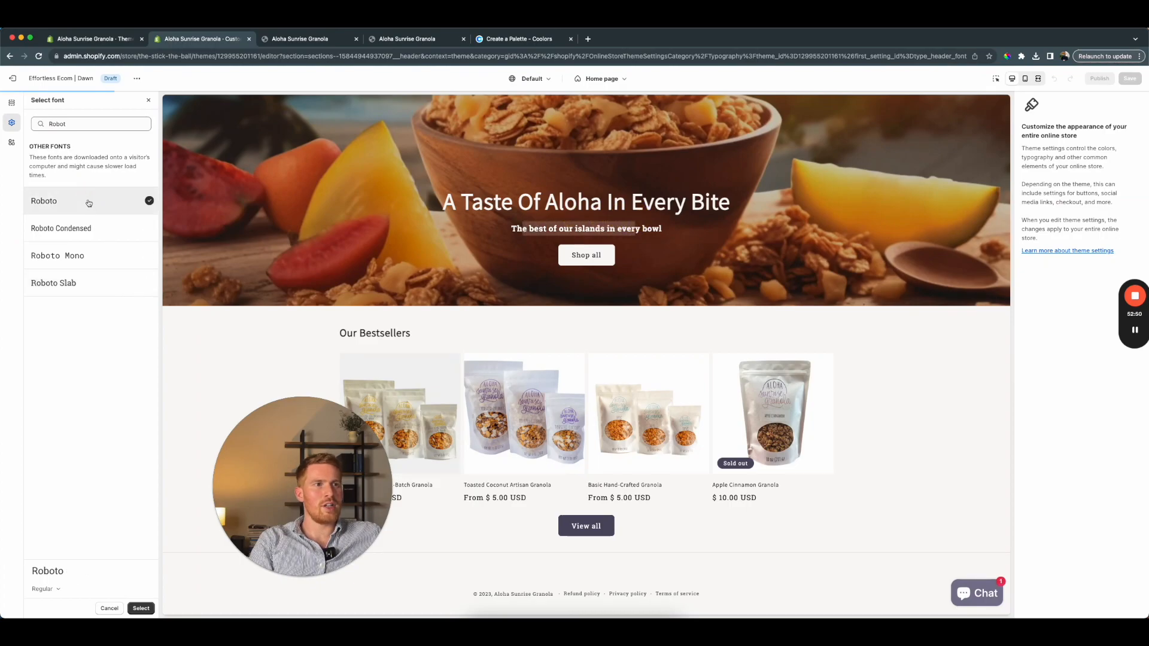
{"action": "left_click", "coordinate": [91, 289]}
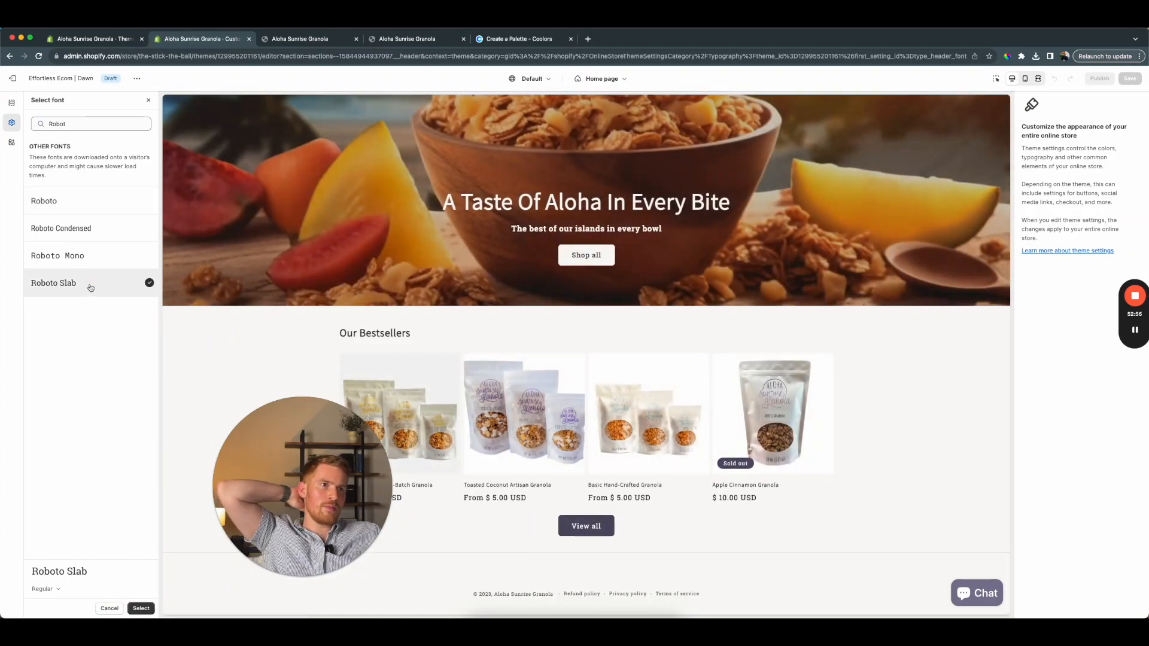
{"action": "left_click", "coordinate": [94, 201]}
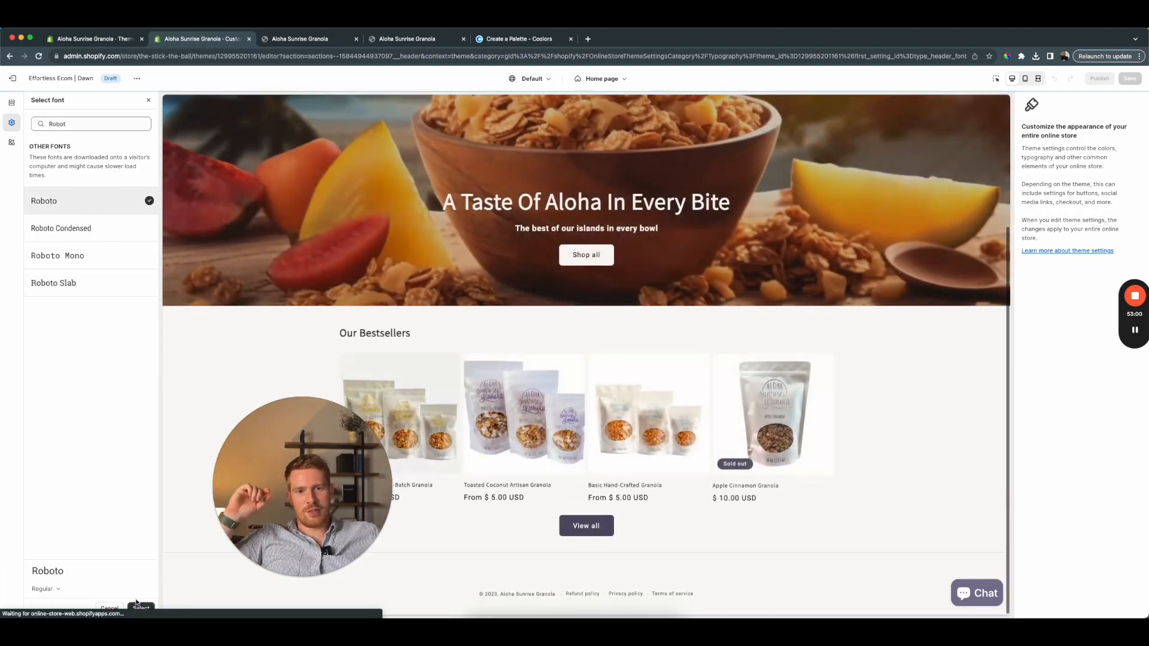
{"action": "left_click", "coordinate": [142, 608]}
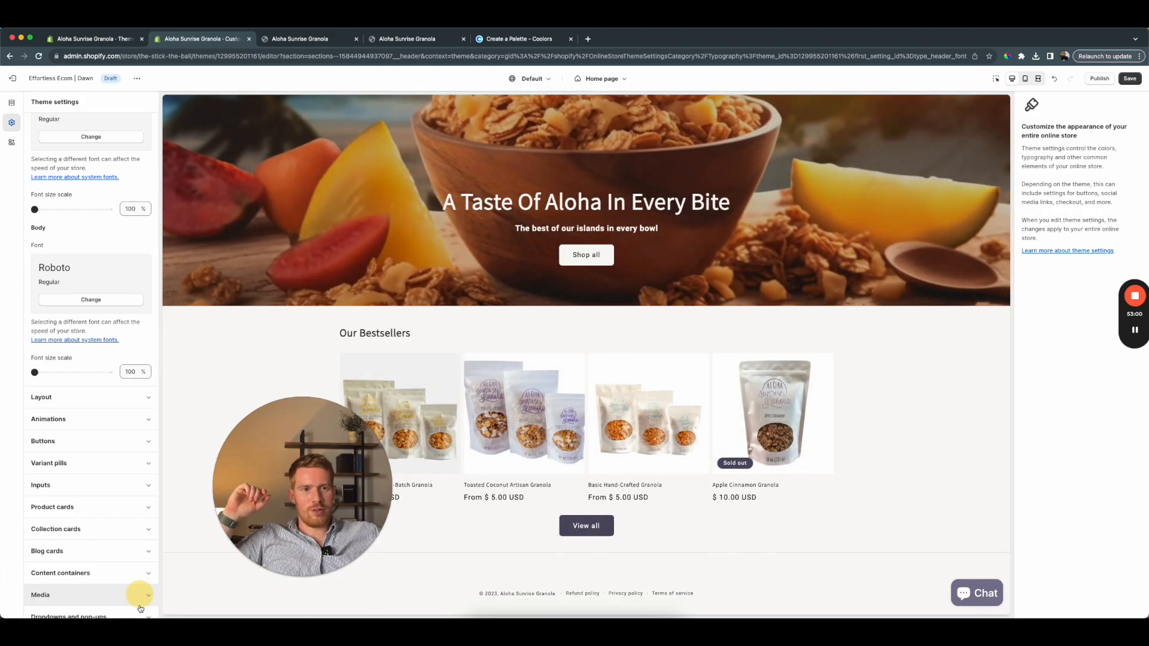
Filter the headings font choices by "Robot", choose Roboto Slab, and check the headings in the home page preview
{"action": "scroll", "coordinate": [258, 398], "scroll_direction": "up", "scroll_amount": 3}
{"action": "scroll", "coordinate": [103, 297], "scroll_direction": "down", "scroll_amount": 1}
{"action": "scroll", "coordinate": [102, 297], "scroll_direction": "up", "scroll_amount": 3}
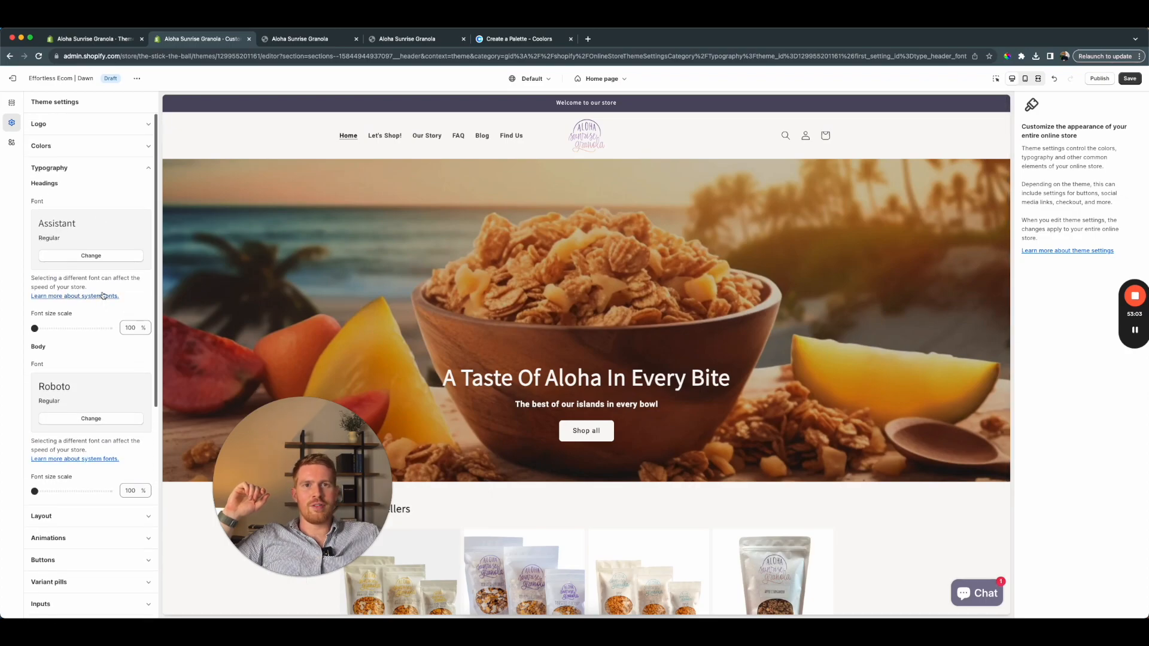
{"action": "left_click", "coordinate": [89, 256]}
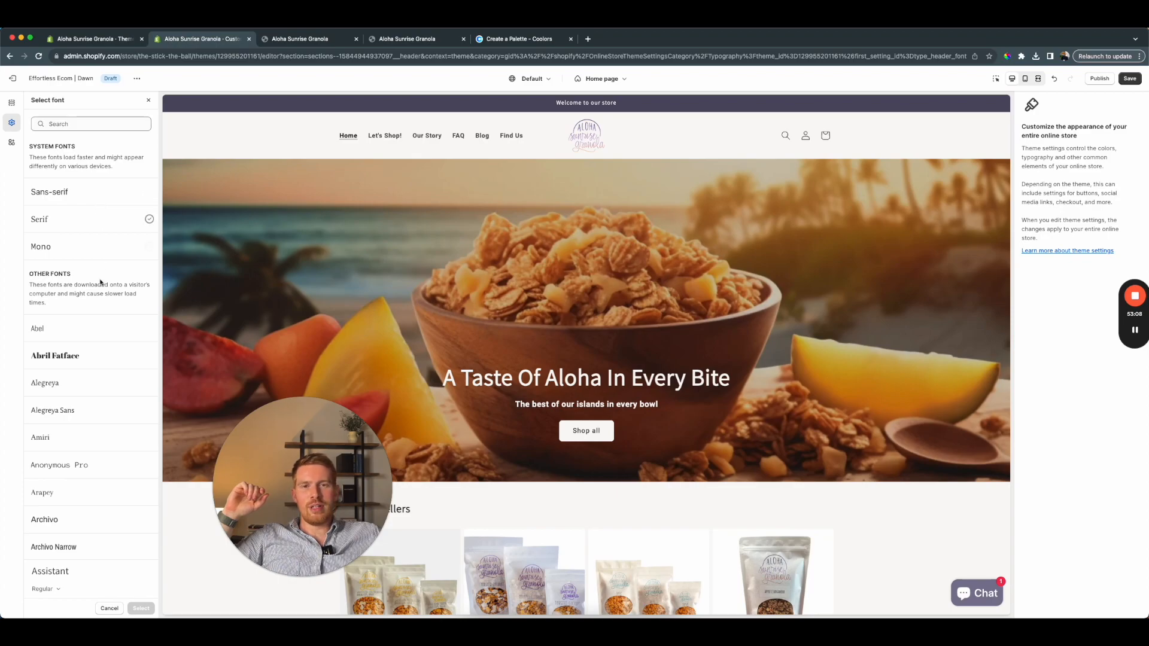
{"action": "scroll", "coordinate": [89, 327], "scroll_direction": "down", "scroll_amount": 1}
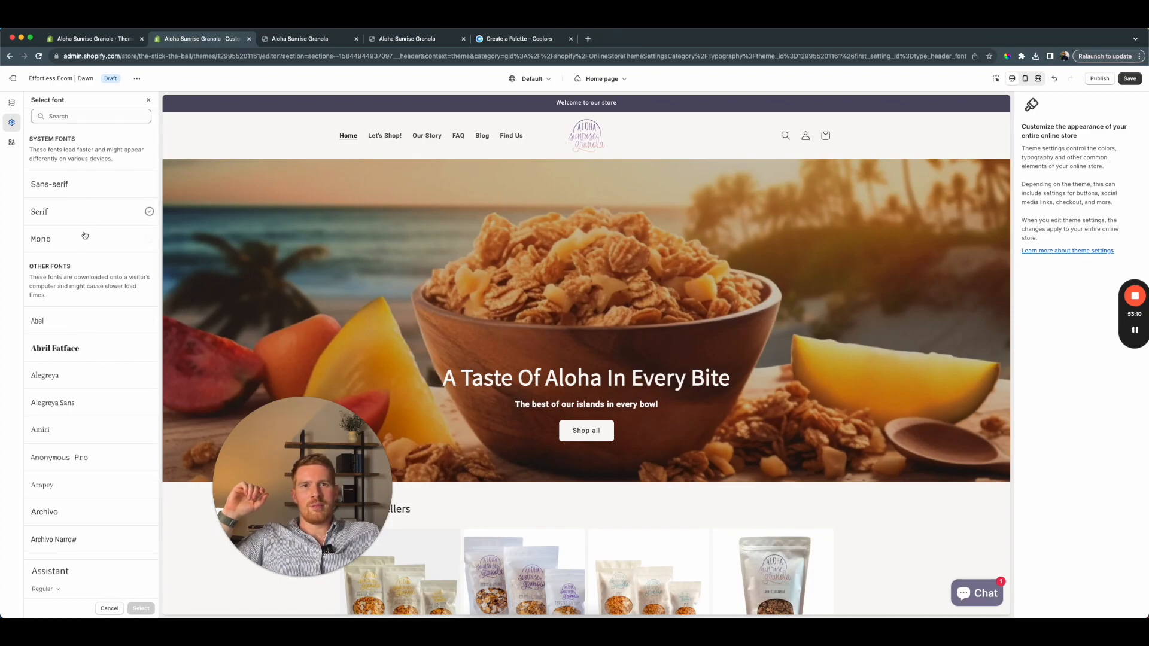
{"action": "left_click", "coordinate": [76, 117]}
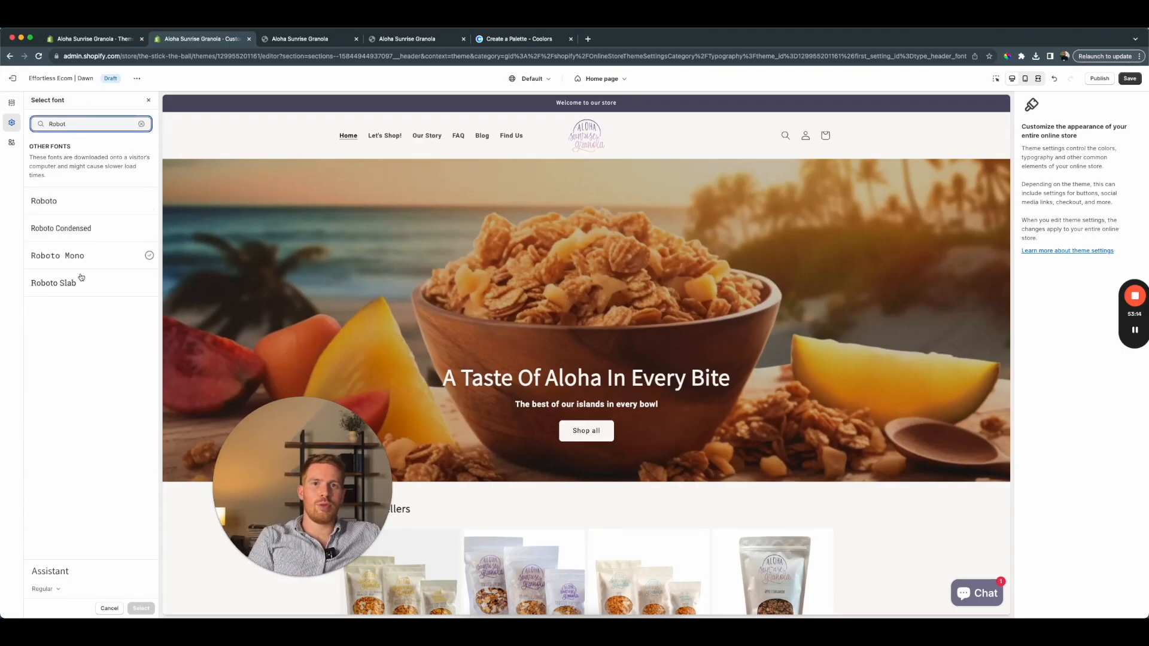
{"action": "left_click", "coordinate": [80, 289]}
{"action": "scroll", "coordinate": [332, 324], "scroll_direction": "down", "scroll_amount": 3}
{"action": "scroll", "coordinate": [333, 329], "scroll_direction": "down", "scroll_amount": 2}
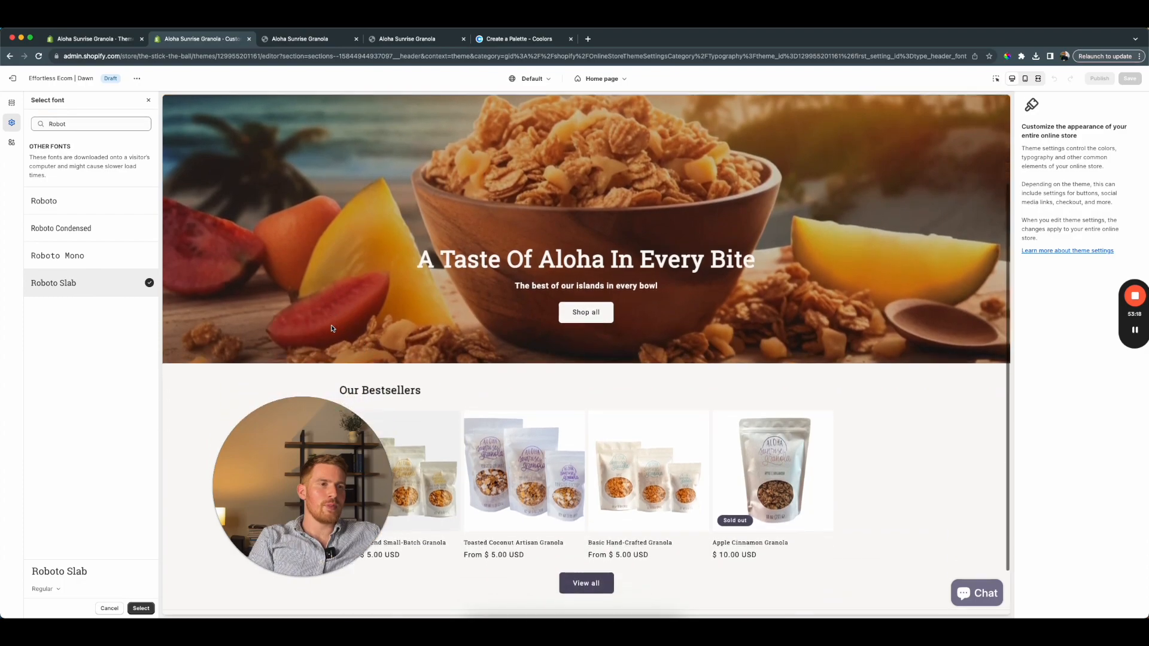
{"action": "scroll", "coordinate": [333, 329], "scroll_direction": "up", "scroll_amount": 5}
Clear the headings font search and review the lettering style on the live alohasunrisegranola.com home page
{"action": "triple_click", "coordinate": [97, 123]}
{"action": "key", "text": "BackSpace"}
{"action": "key", "text": "ctrl+Right"}
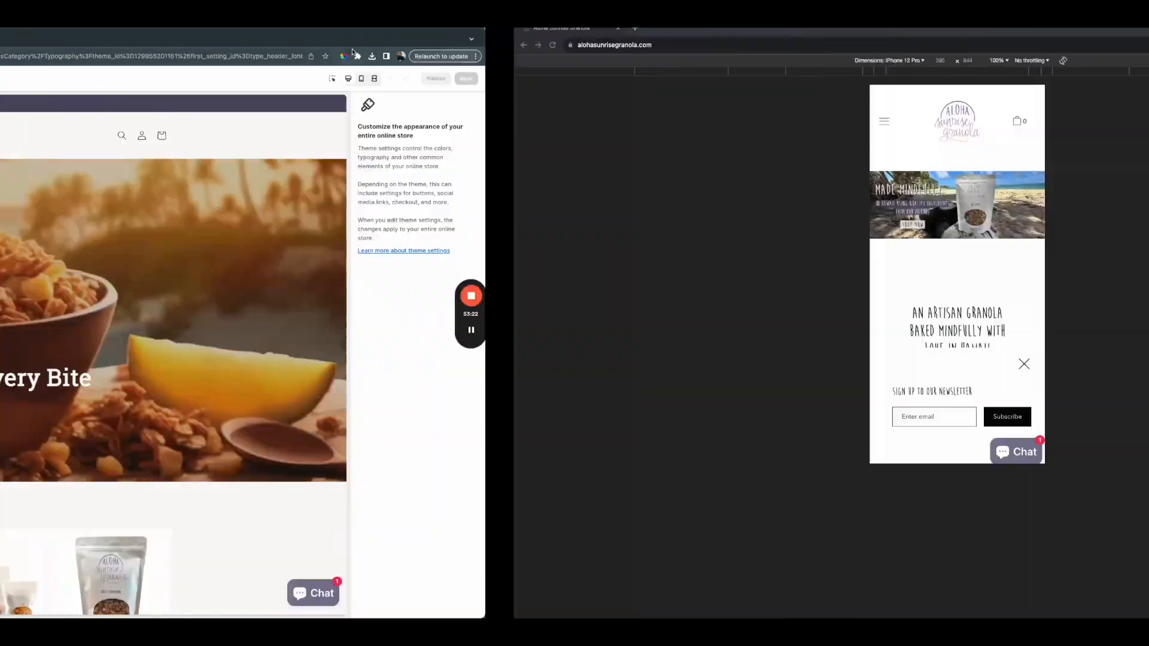
{"action": "left_click", "coordinate": [1143, 61]}
{"action": "scroll", "coordinate": [511, 441], "scroll_direction": "down", "scroll_amount": 3}
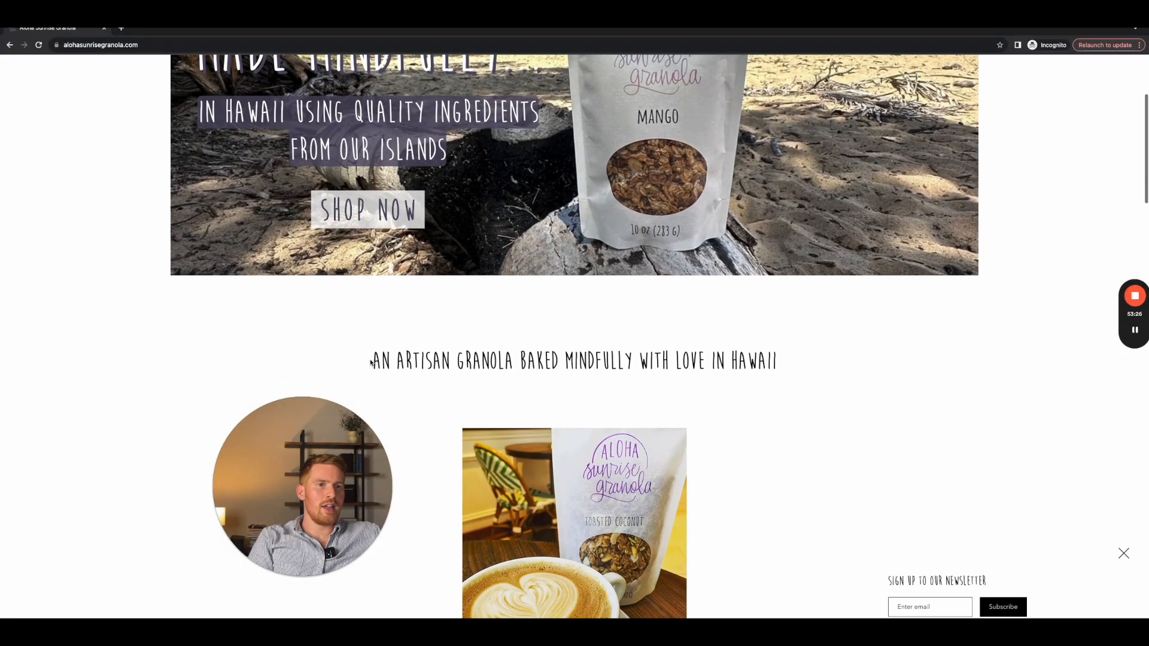
{"action": "key", "text": "ctrl+Left"}
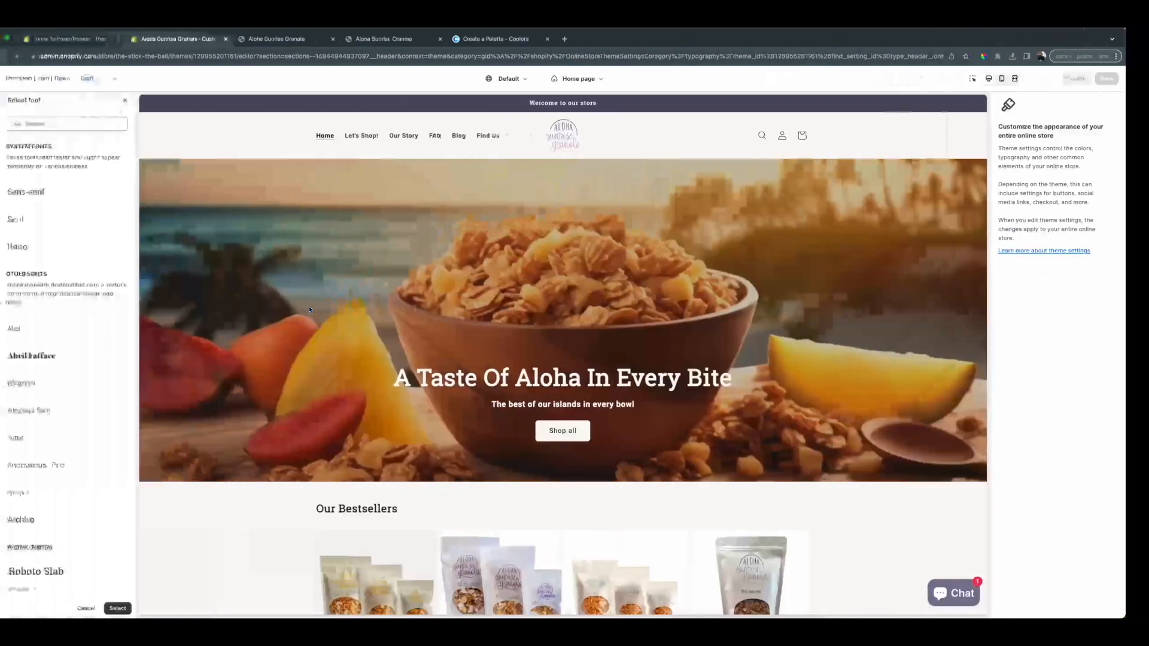
Browse the full headings font list, load more fonts, and try Kalam in the home page preview
{"action": "scroll", "coordinate": [99, 299], "scroll_direction": "down", "scroll_amount": 5}
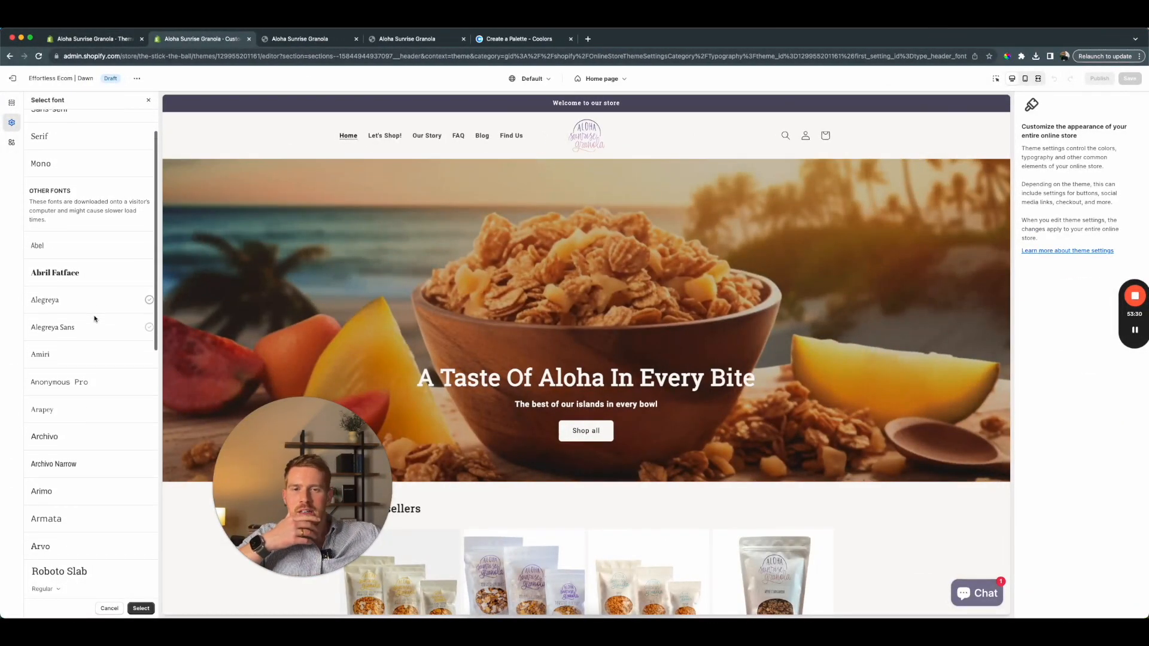
{"action": "scroll", "coordinate": [99, 346], "scroll_direction": "down", "scroll_amount": 4}
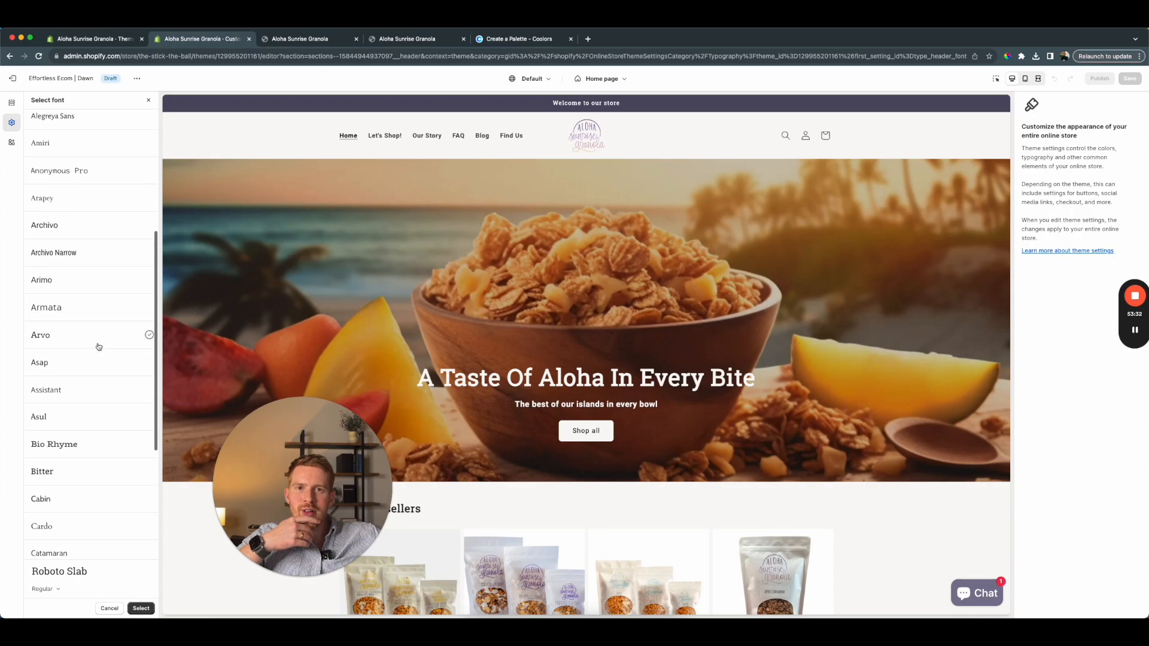
{"action": "scroll", "coordinate": [104, 397], "scroll_direction": "down", "scroll_amount": 2}
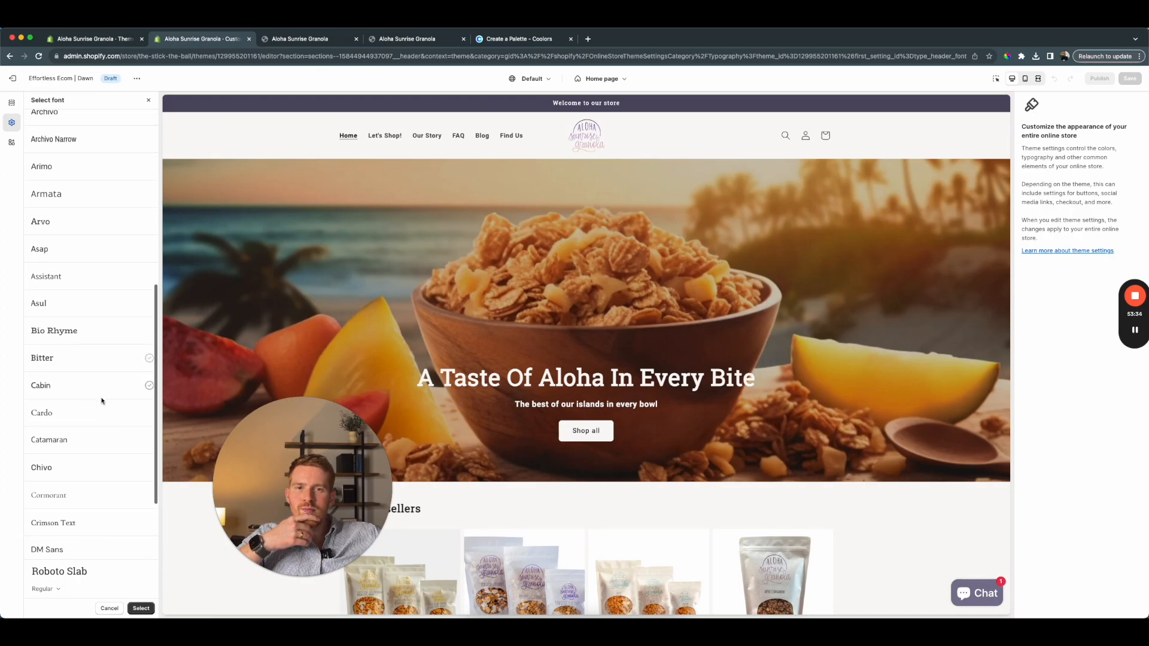
{"action": "scroll", "coordinate": [101, 448], "scroll_direction": "down", "scroll_amount": 3}
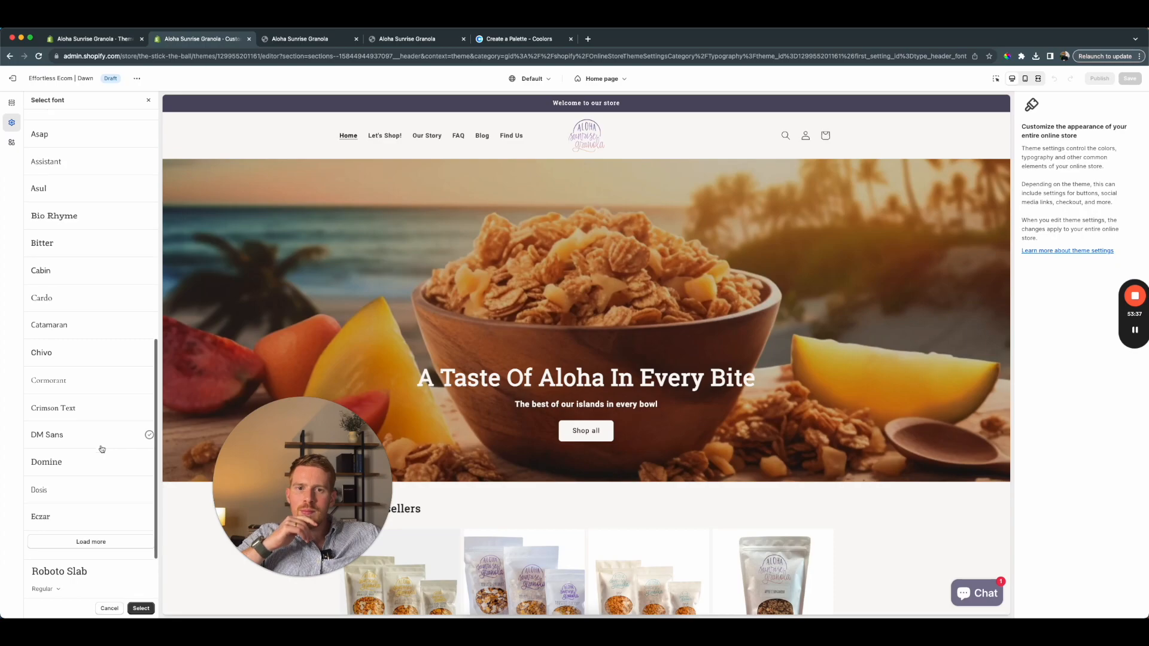
{"action": "left_click", "coordinate": [94, 542]}
{"action": "scroll", "coordinate": [100, 513], "scroll_direction": "down", "scroll_amount": 5}
{"action": "scroll", "coordinate": [100, 512], "scroll_direction": "down", "scroll_amount": 1}
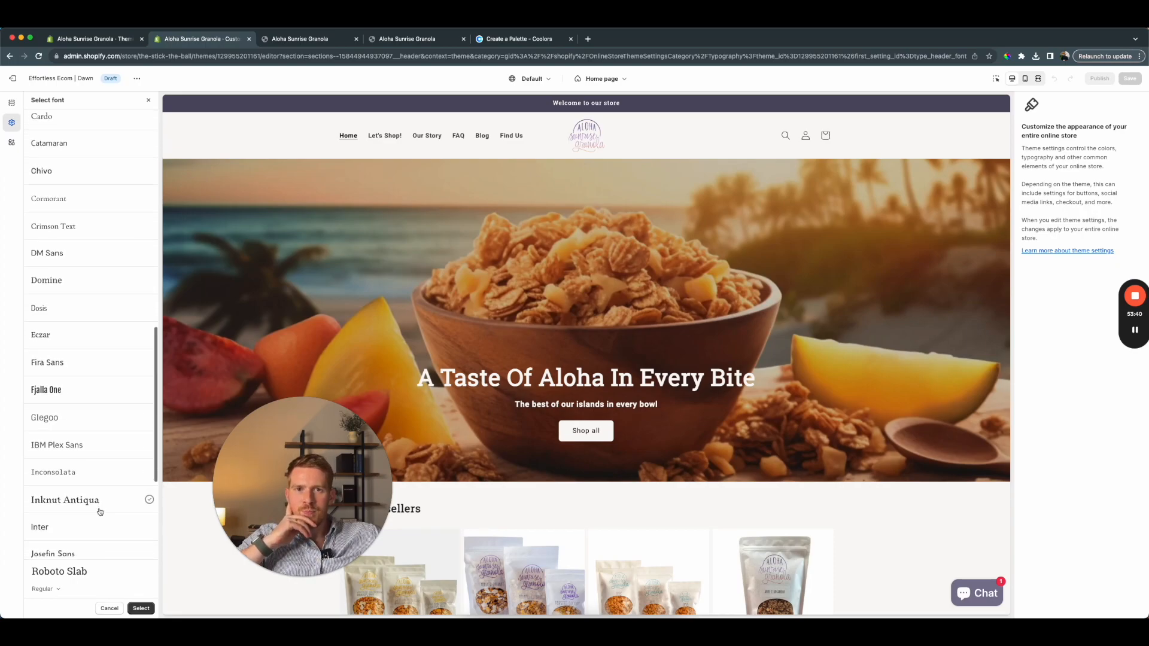
{"action": "scroll", "coordinate": [94, 467], "scroll_direction": "down", "scroll_amount": 4}
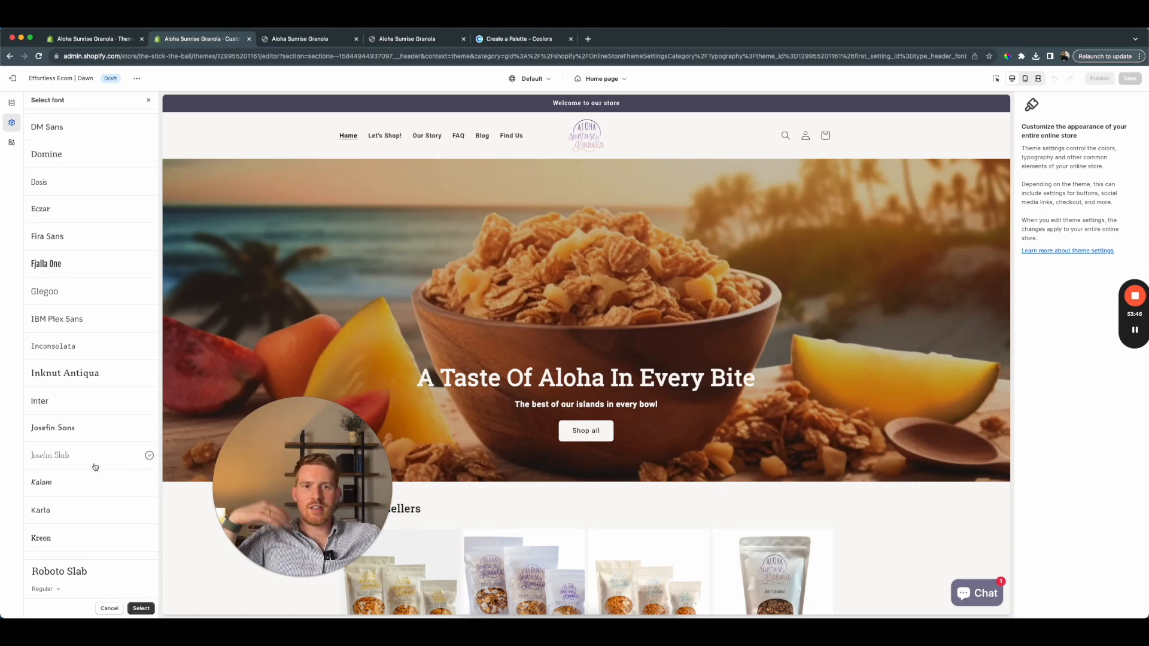
{"action": "scroll", "coordinate": [94, 466], "scroll_direction": "down", "scroll_amount": 3}
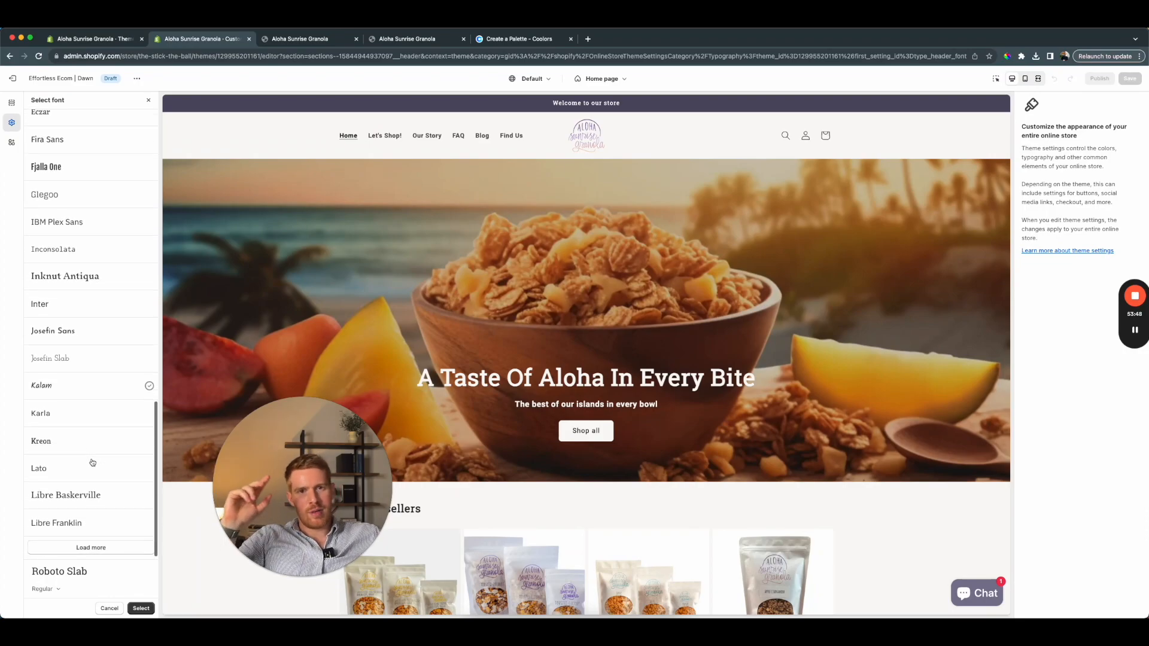
{"action": "left_click", "coordinate": [62, 386]}
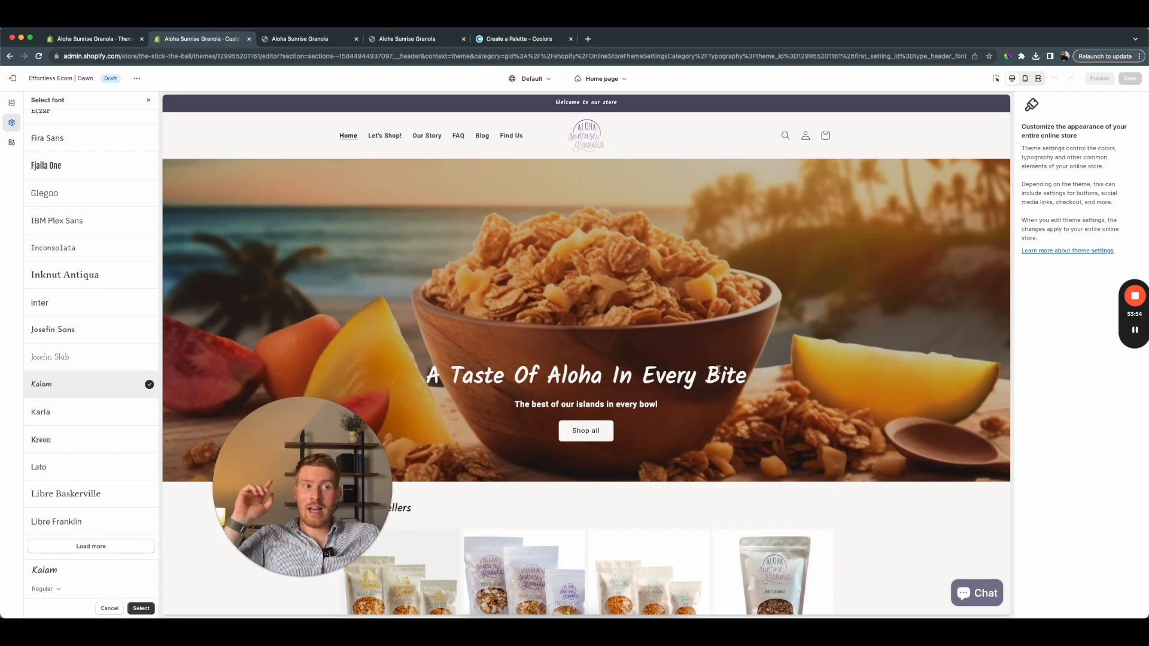
Load more fonts, compare Lobster with Lobster Two, and apply Lobster Two as the headings font
{"action": "scroll", "coordinate": [92, 402], "scroll_direction": "down", "scroll_amount": 1}
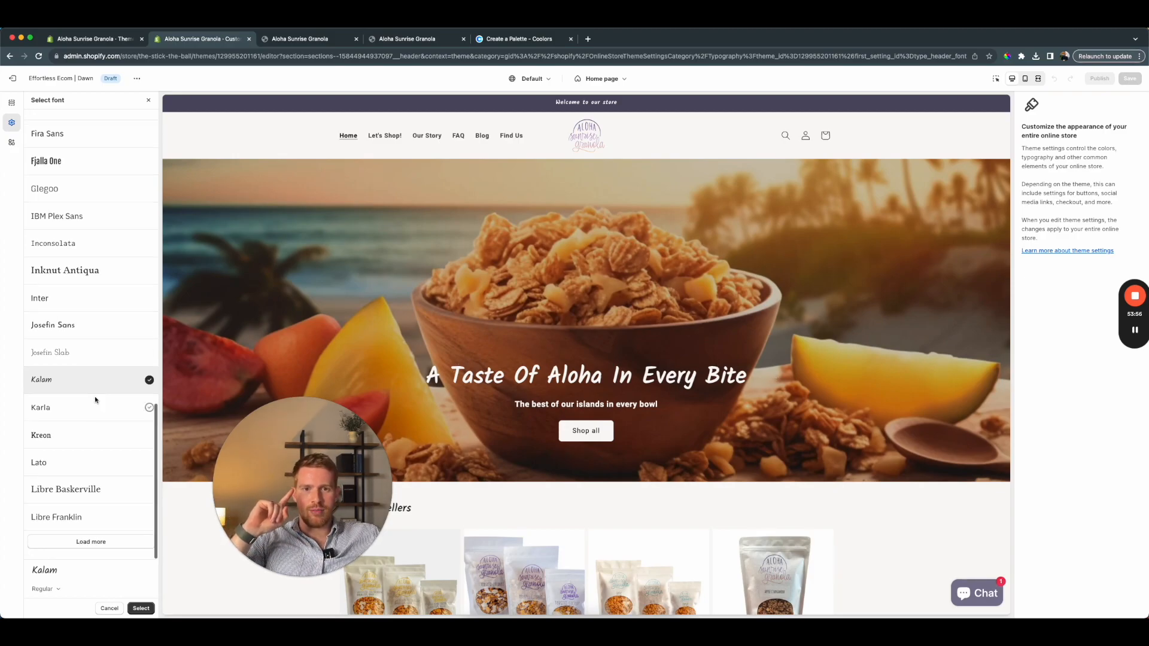
{"action": "left_click", "coordinate": [82, 542]}
{"action": "scroll", "coordinate": [80, 479], "scroll_direction": "down", "scroll_amount": 4}
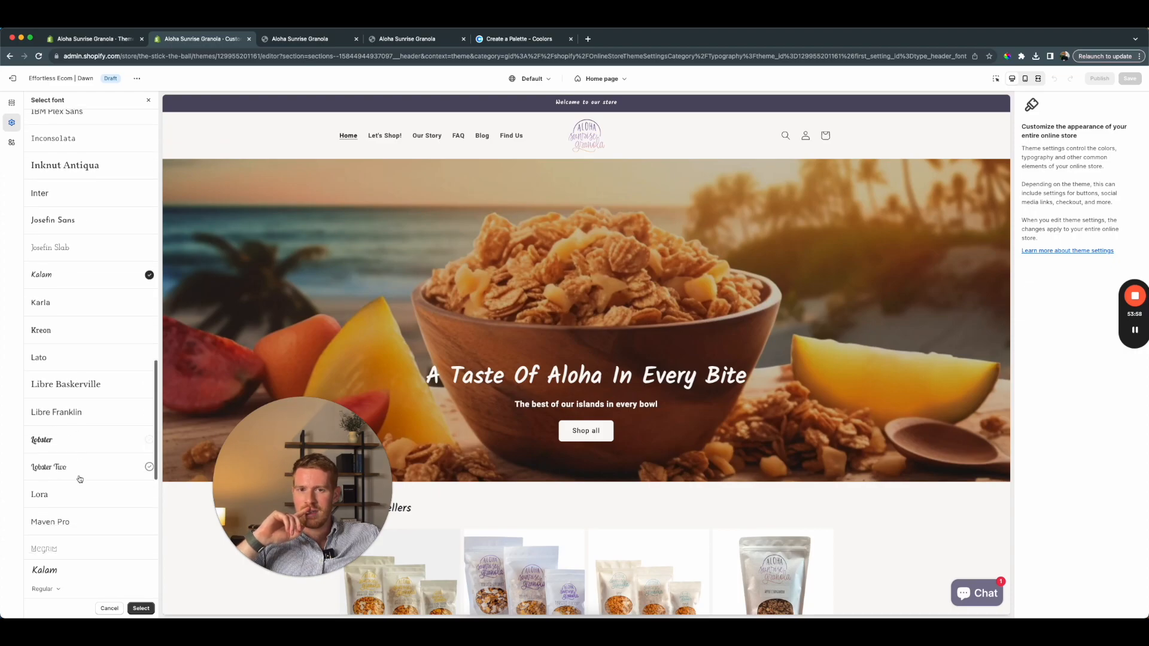
{"action": "scroll", "coordinate": [77, 476], "scroll_direction": "down", "scroll_amount": 1}
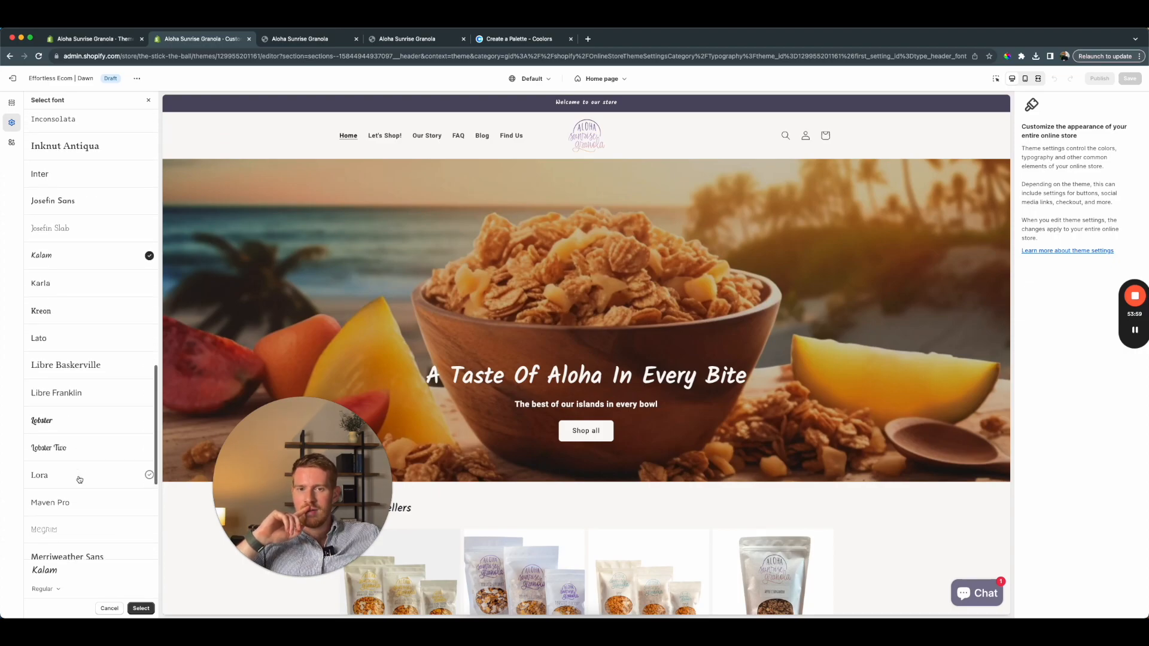
{"action": "left_click", "coordinate": [76, 431]}
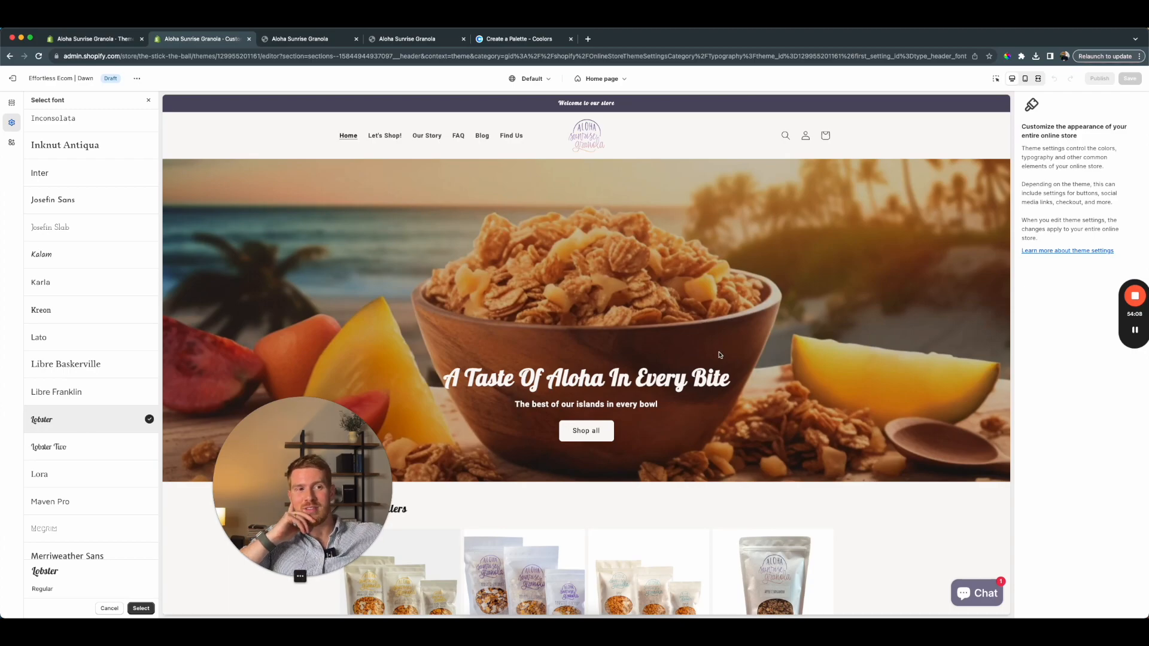
{"action": "left_click", "coordinate": [151, 450]}
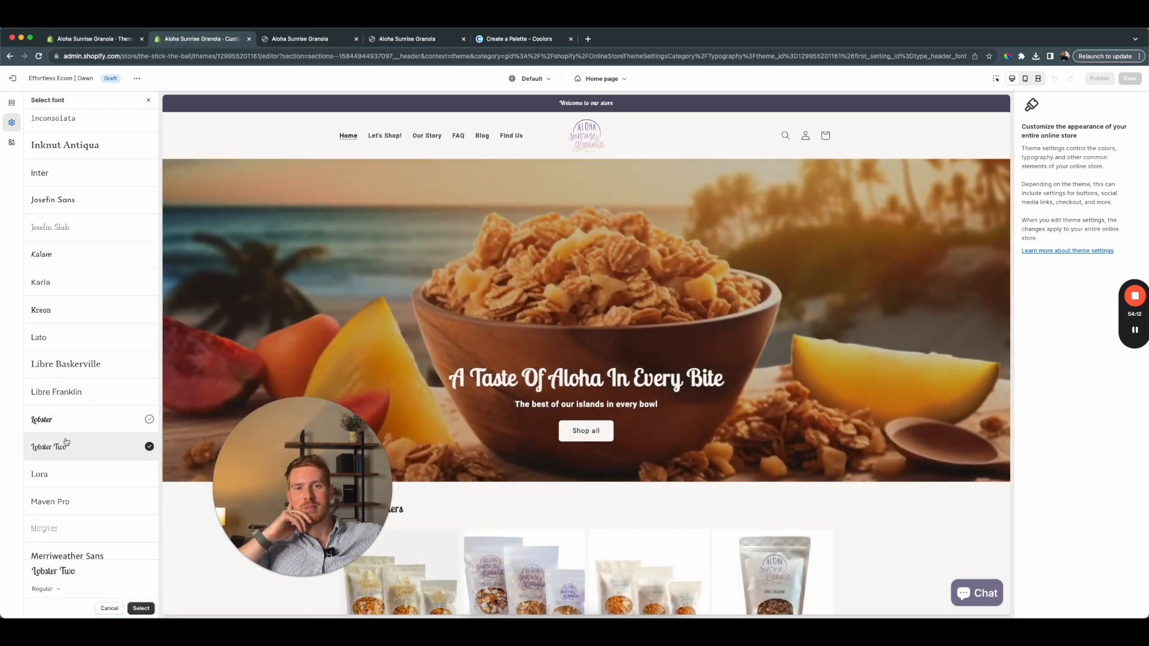
{"action": "scroll", "coordinate": [66, 448], "scroll_direction": "down", "scroll_amount": 3}
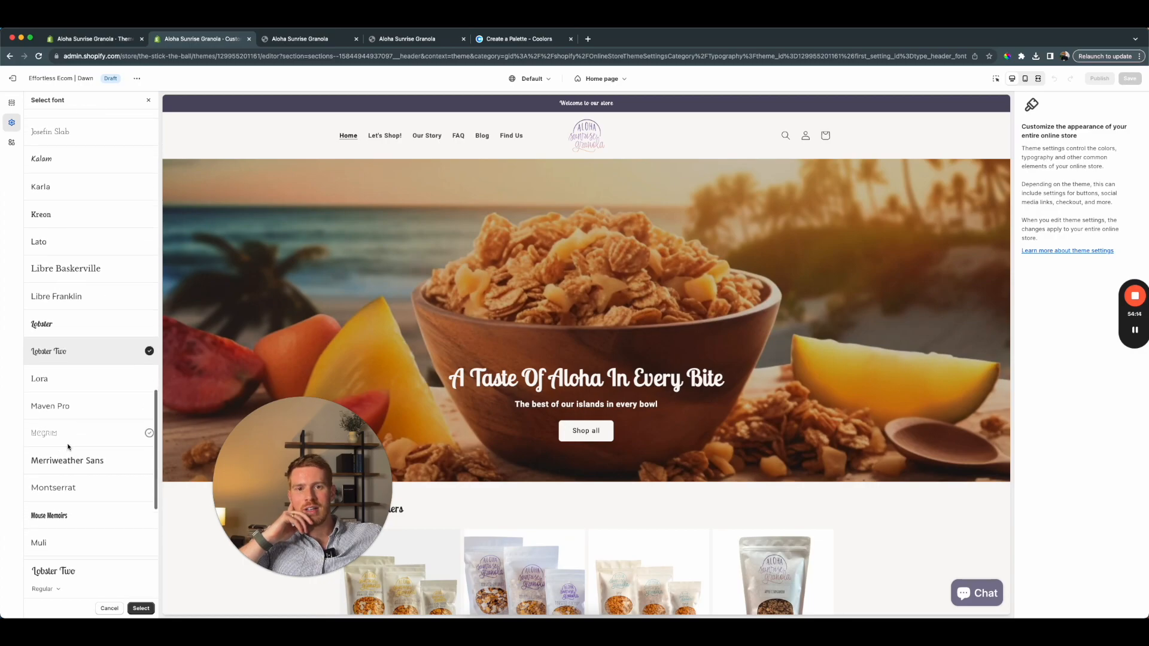
{"action": "left_click", "coordinate": [141, 609]}
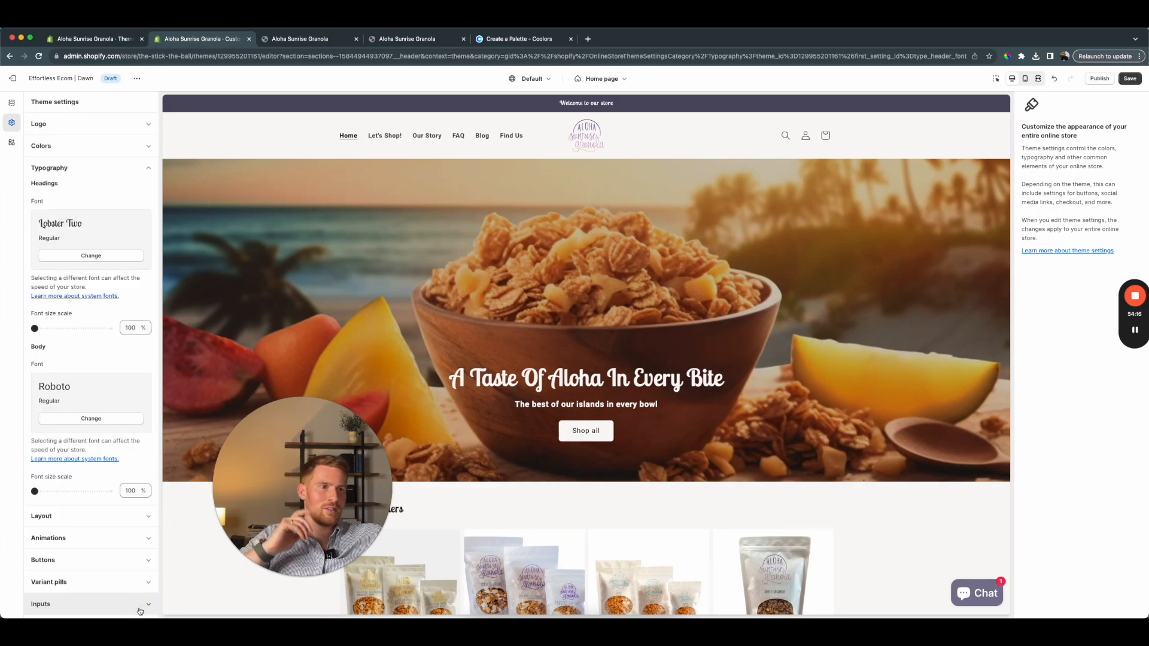
Examine the banner heading, section heading and product titles in the home page preview with the Lobster Two font
{"action": "scroll", "coordinate": [540, 335], "scroll_direction": "down", "scroll_amount": 5}
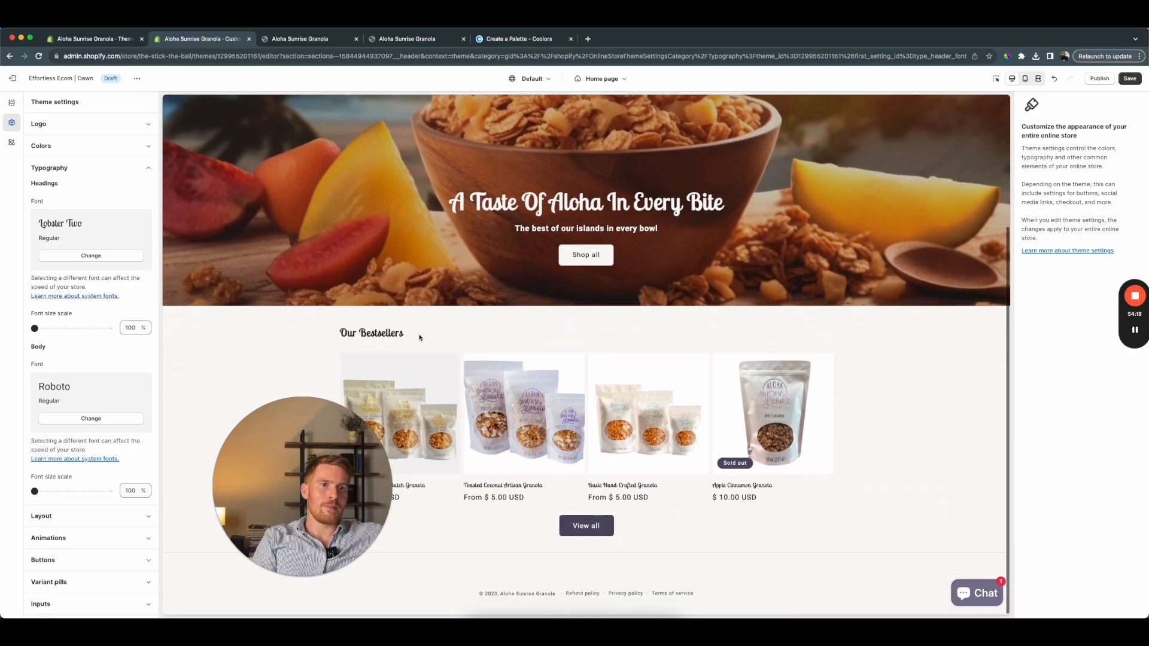
{"action": "scroll", "coordinate": [435, 331], "scroll_direction": "up", "scroll_amount": 5}
{"action": "scroll", "coordinate": [596, 250], "scroll_direction": "down", "scroll_amount": 3}
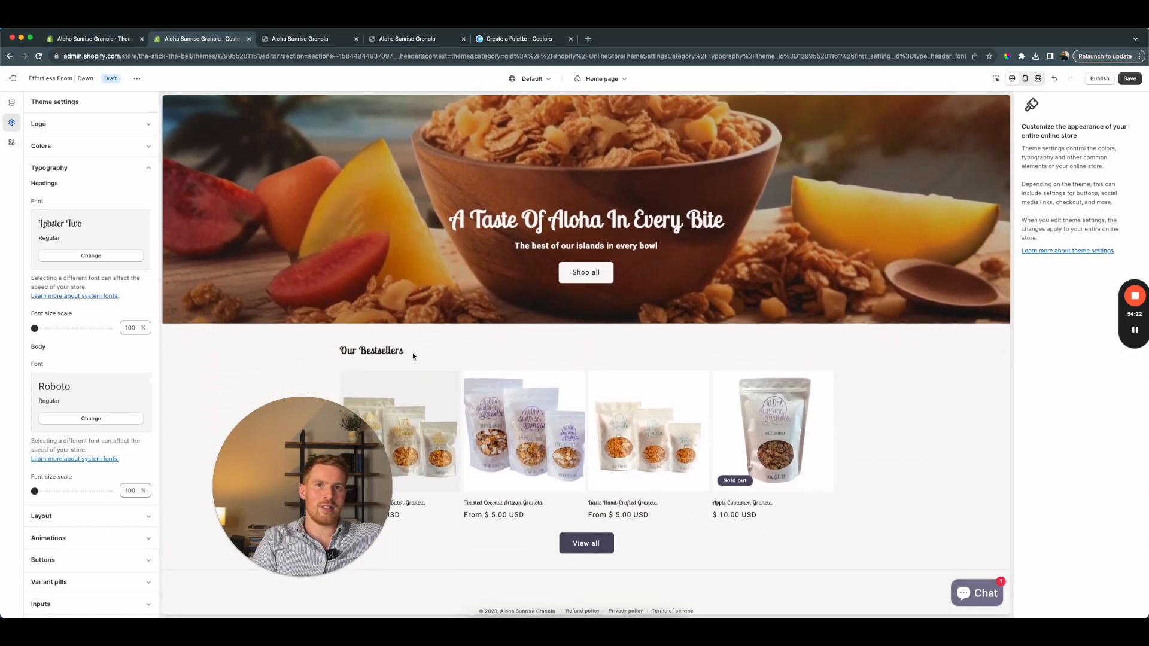
{"action": "scroll", "coordinate": [562, 425], "scroll_direction": "up", "scroll_amount": 3}
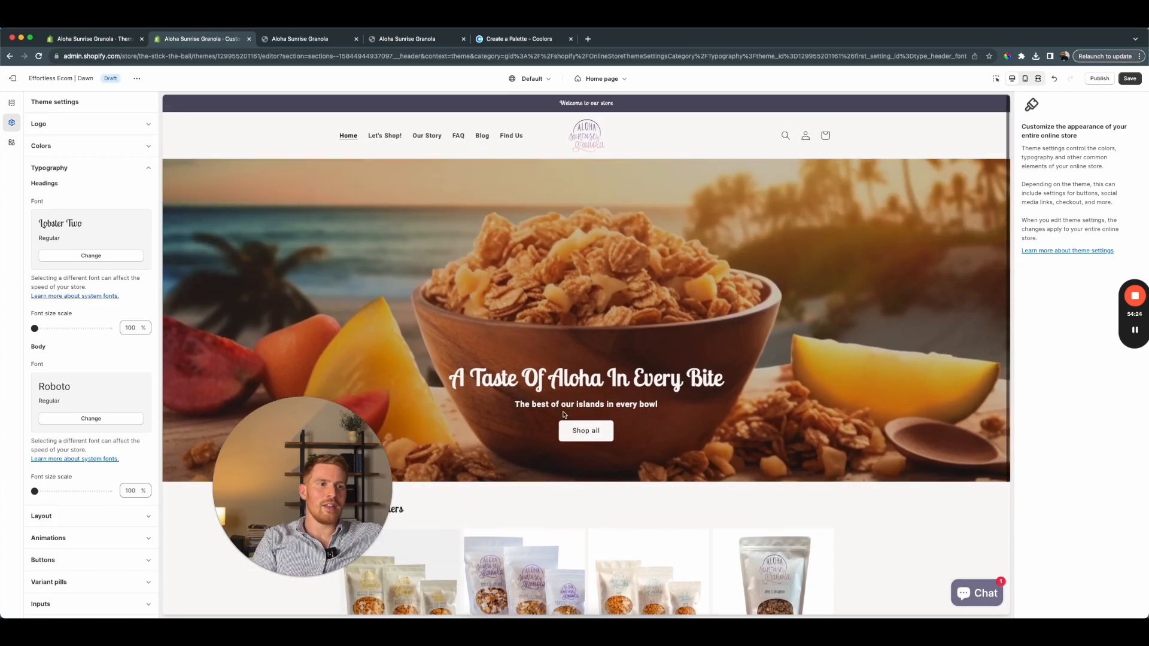
{"action": "scroll", "coordinate": [735, 374], "scroll_direction": "down", "scroll_amount": 1}
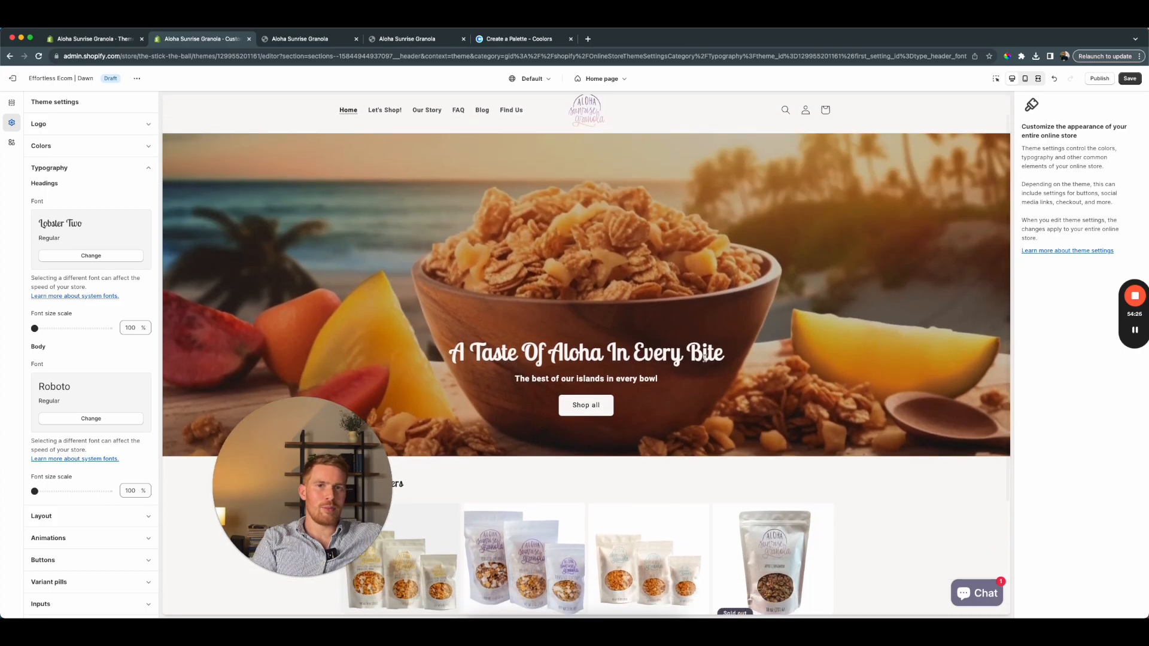
{"action": "scroll", "coordinate": [490, 330], "scroll_direction": "down", "scroll_amount": 3}
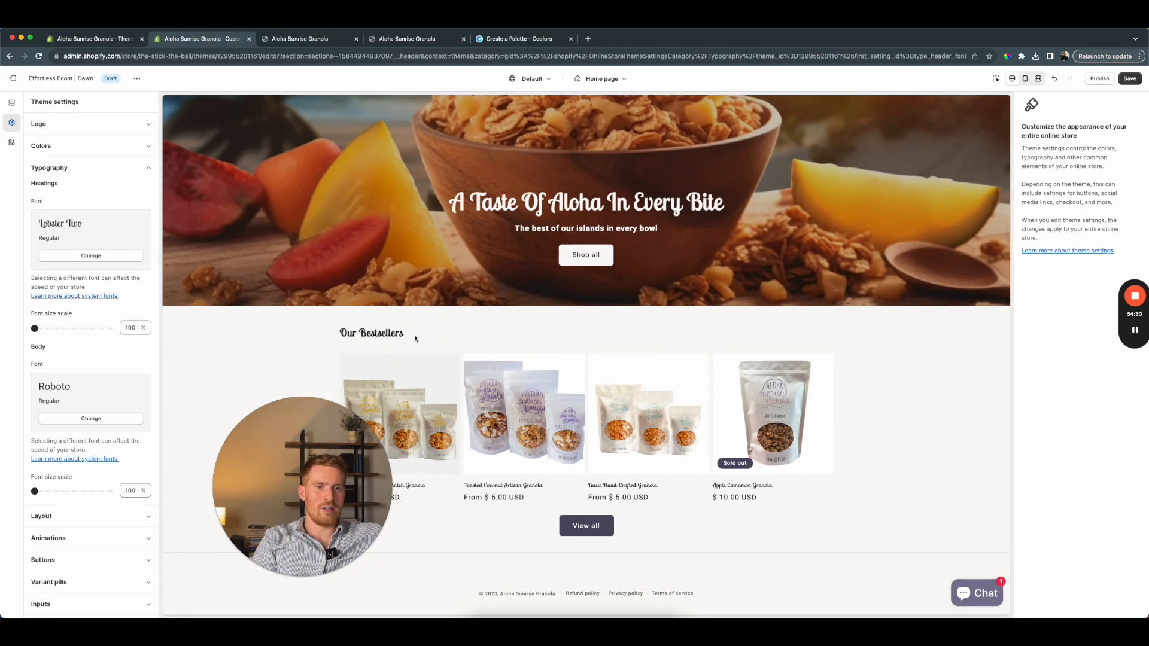
{"action": "scroll", "coordinate": [414, 338], "scroll_direction": "up", "scroll_amount": 4}
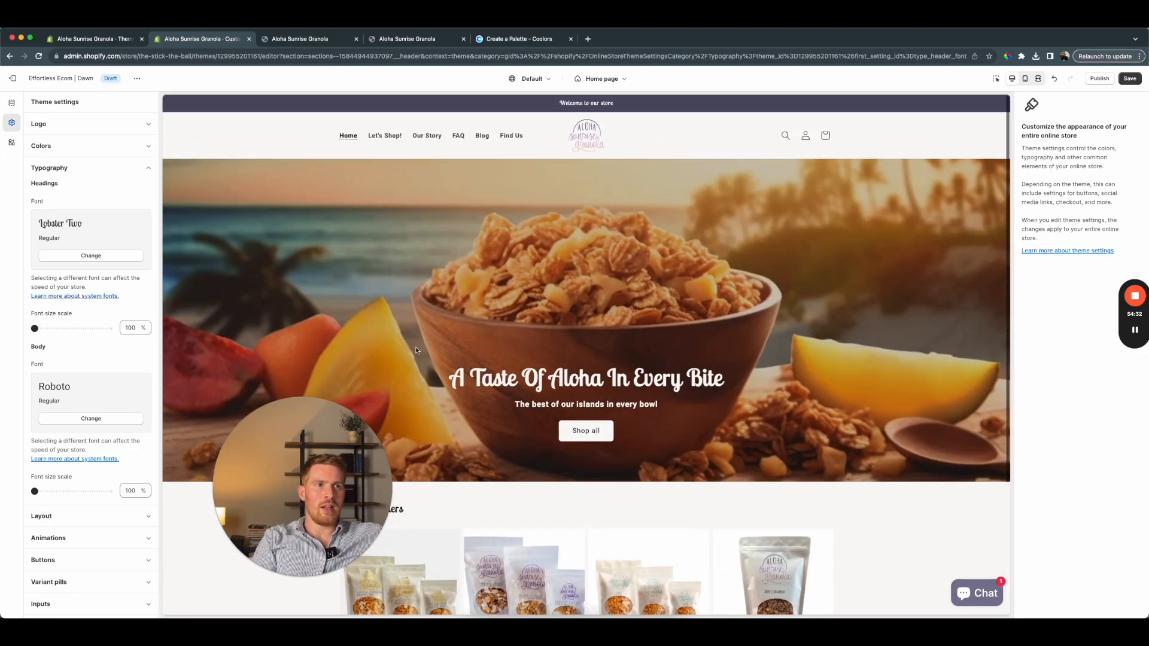
Filter the headings fonts by "ka", preview Kalam on the home page, and cancel the font change
{"action": "left_click", "coordinate": [71, 256]}
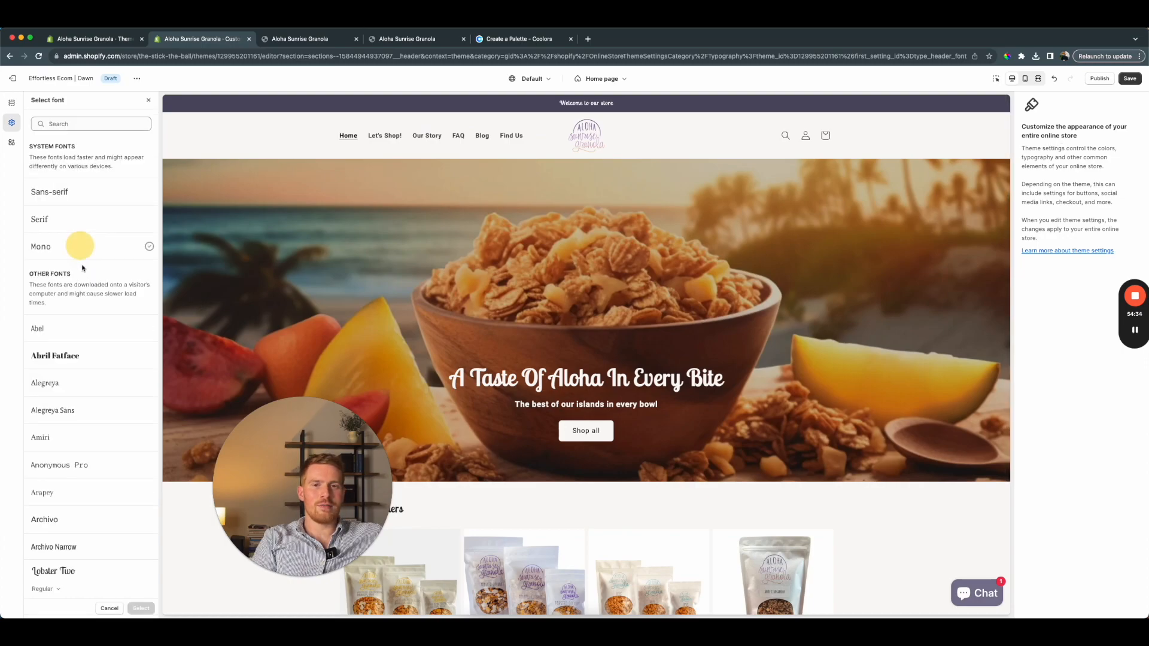
{"action": "left_click", "coordinate": [71, 126]}
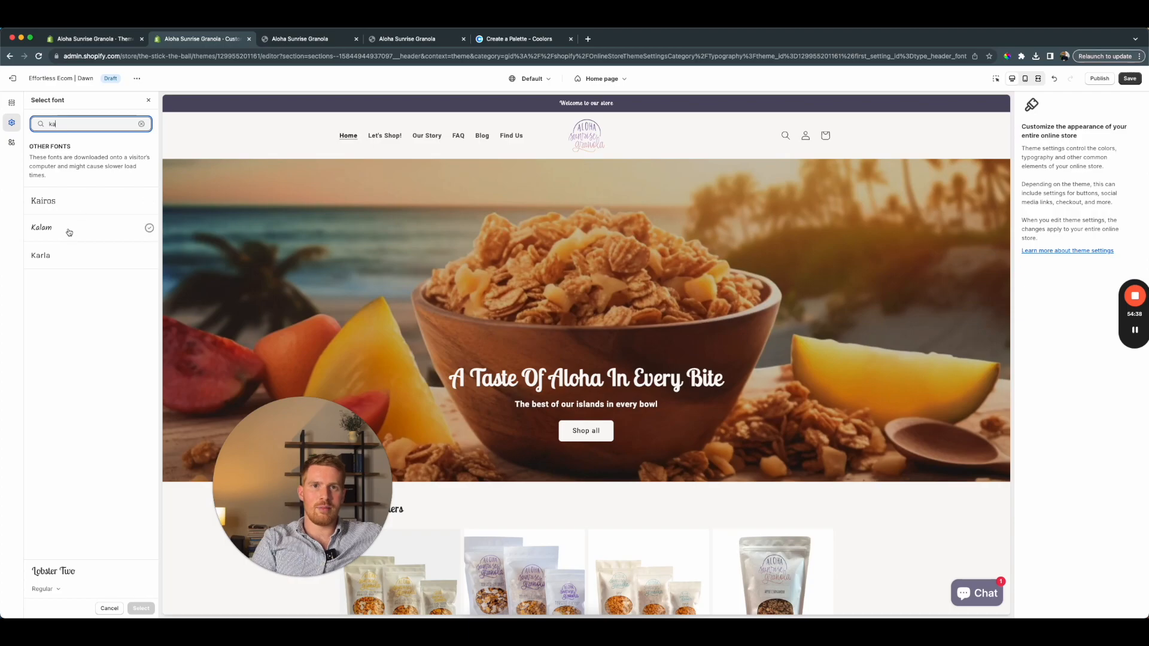
{"action": "left_click", "coordinate": [69, 232]}
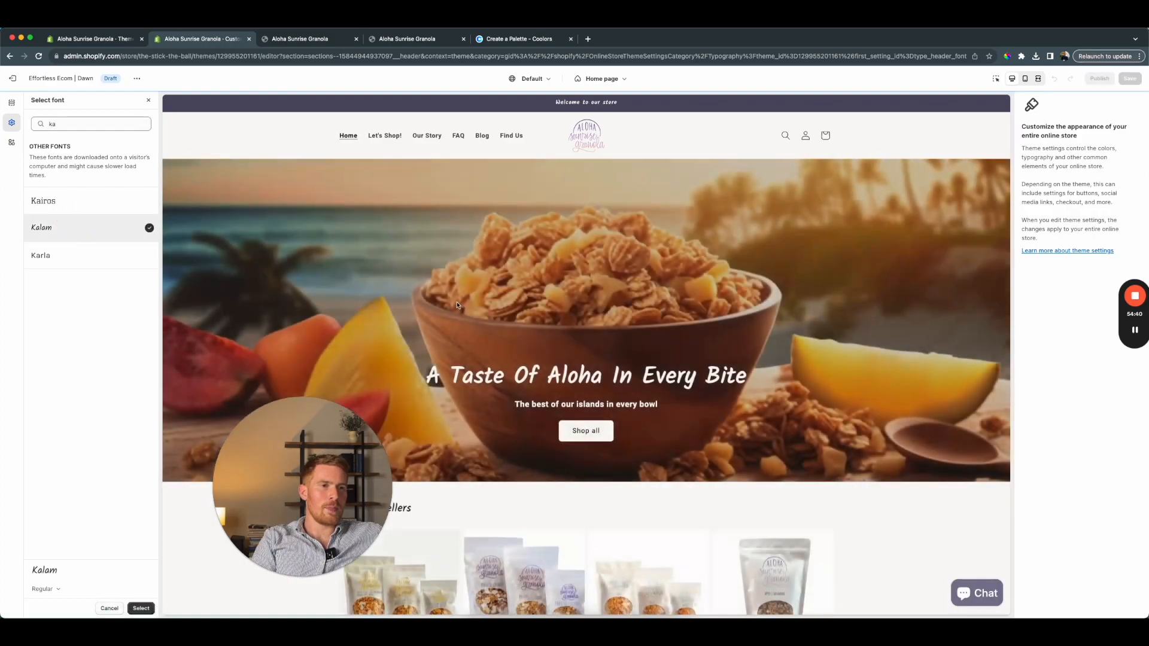
{"action": "scroll", "coordinate": [460, 309], "scroll_direction": "down", "scroll_amount": 5}
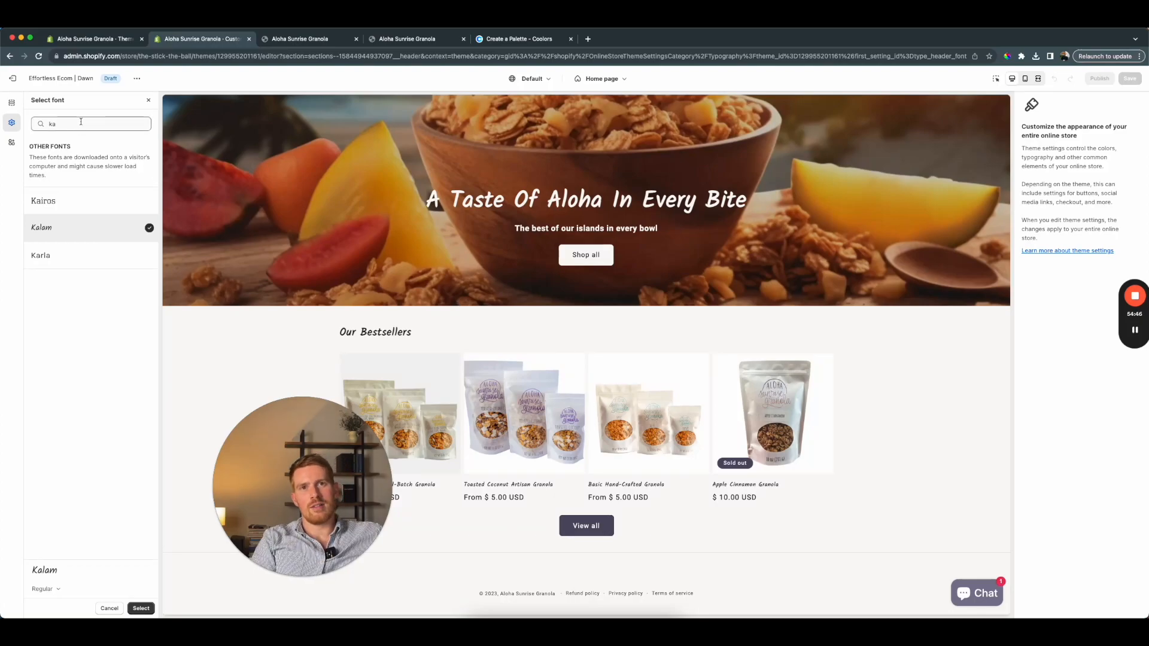
{"action": "left_click", "coordinate": [144, 123]}
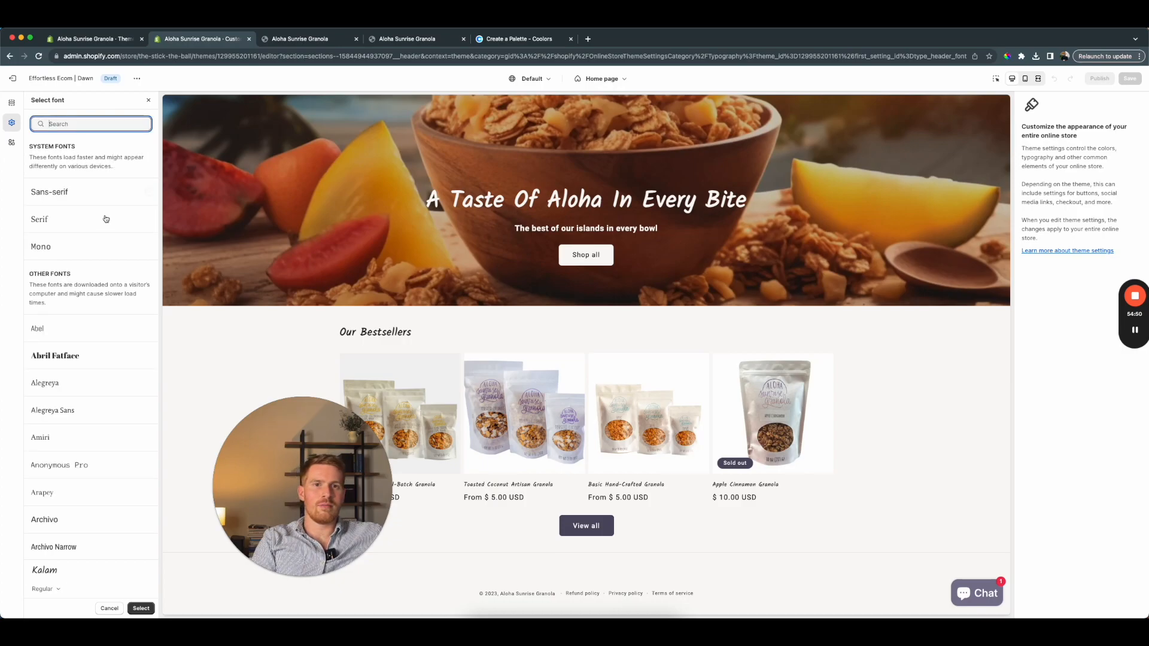
{"action": "scroll", "coordinate": [91, 308], "scroll_direction": "down", "scroll_amount": 1}
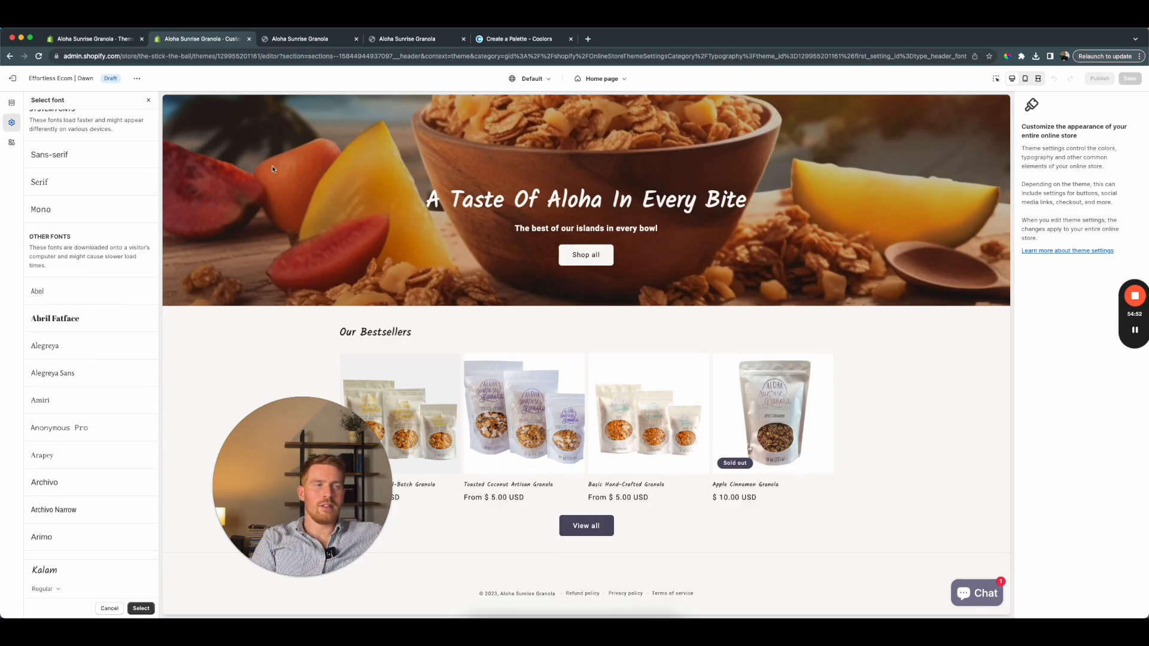
{"action": "left_click", "coordinate": [110, 608]}
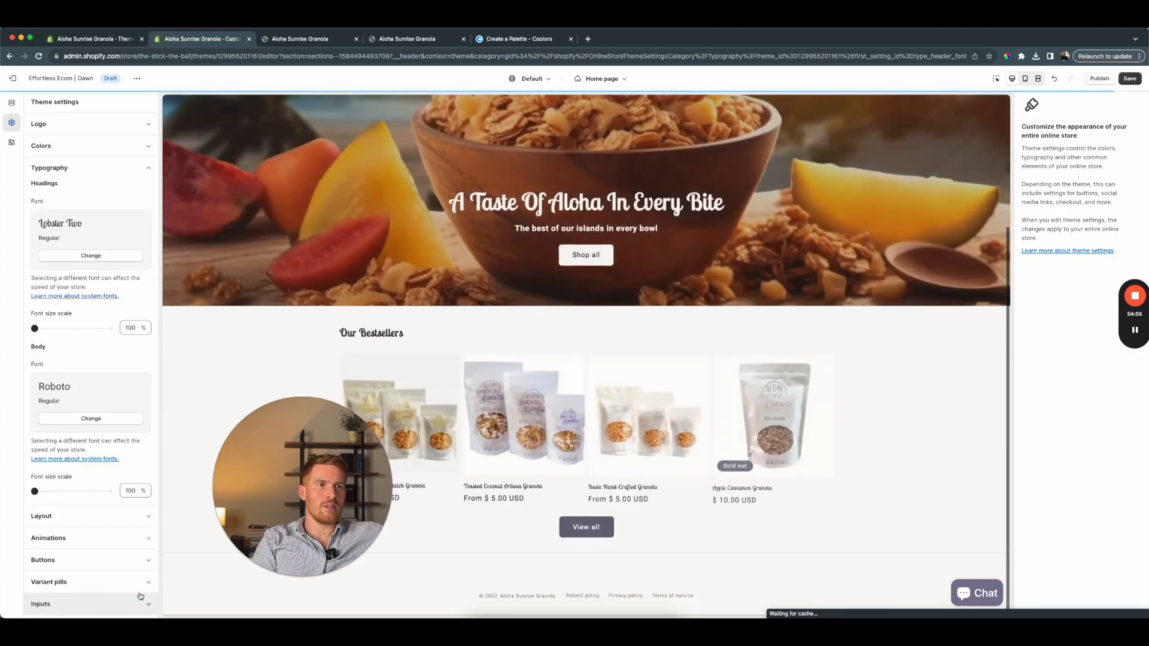
Save the theme with Lobster Two headings and Roboto body text
{"action": "left_click", "coordinate": [1137, 80]}
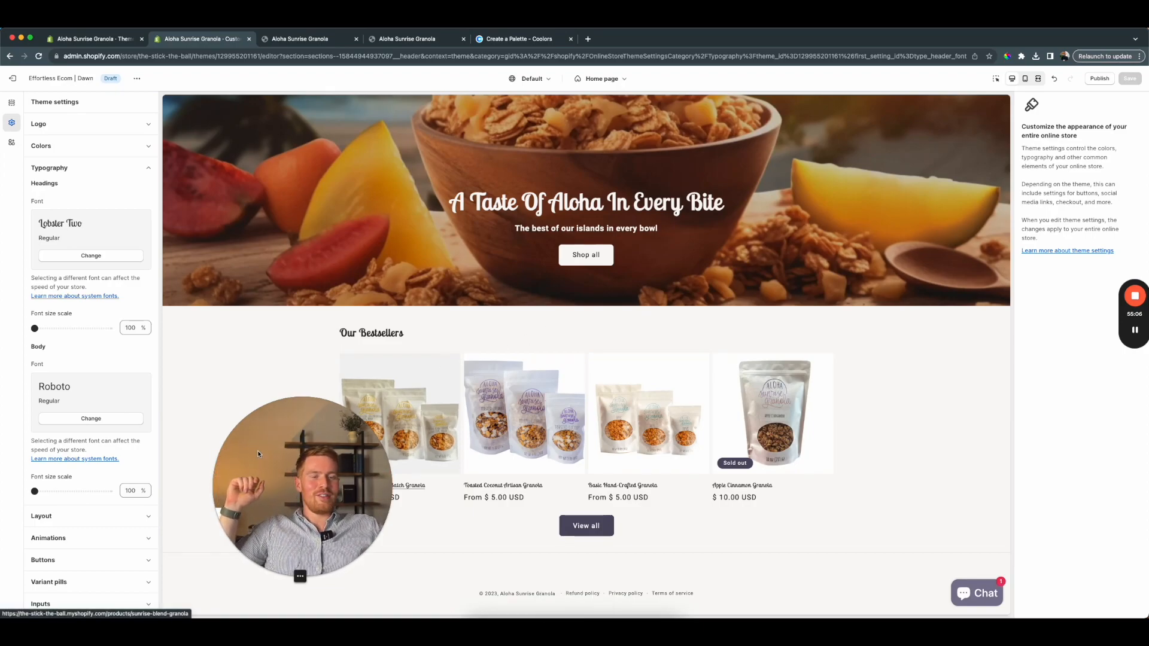
{"action": "left_click_drag", "start_coordinate": [255, 453], "coordinate": [92, 475]}
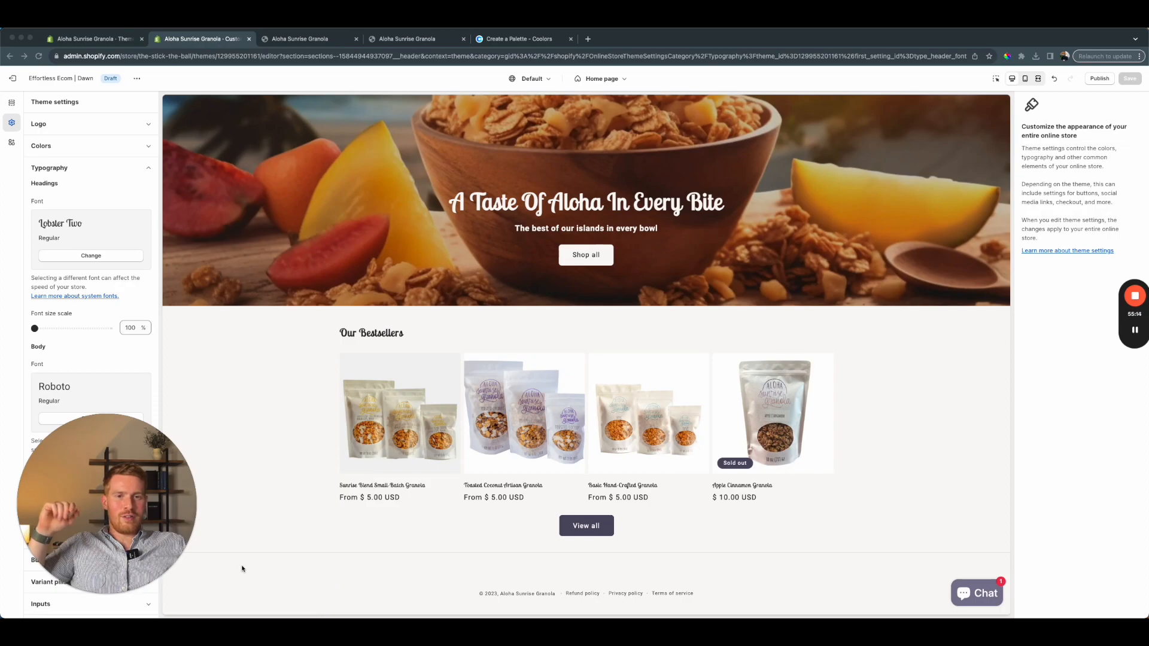
Open the Footer section of the home page and set its top padding to 0 px
{"action": "left_click", "coordinate": [11, 102]}
{"action": "left_click_drag", "start_coordinate": [82, 464], "coordinate": [76, 283]}
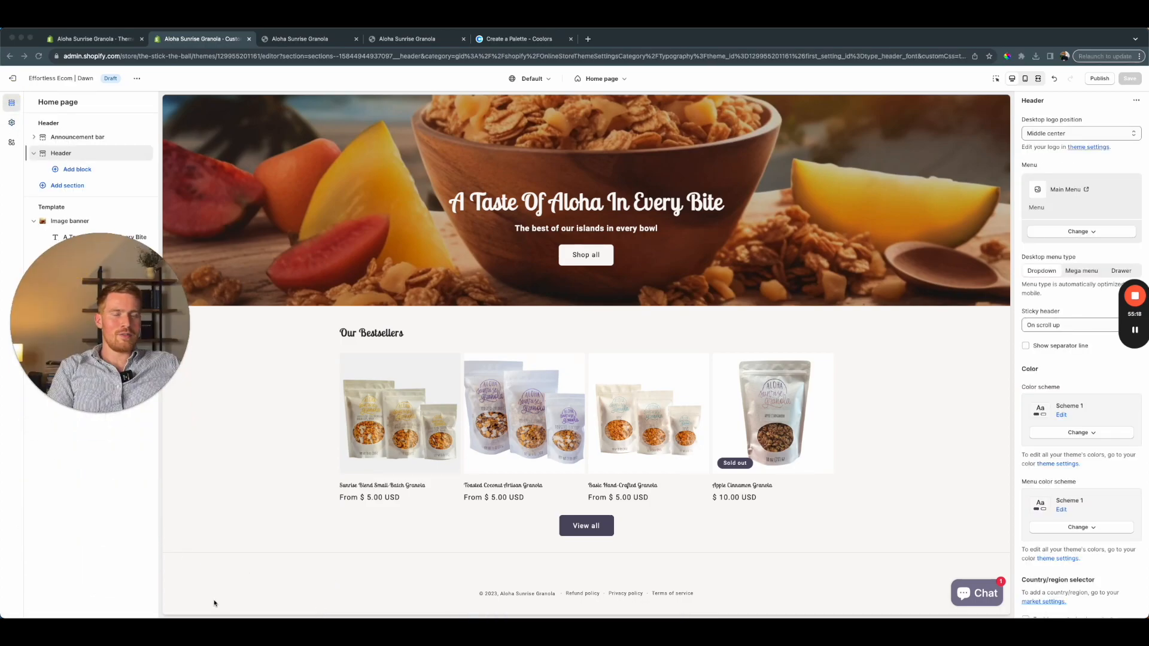
{"action": "left_click_drag", "start_coordinate": [96, 333], "coordinate": [96, 512]}
{"action": "left_click", "coordinate": [64, 367]}
{"action": "scroll", "coordinate": [1129, 510], "scroll_direction": "down", "scroll_amount": 6}
{"action": "left_click_drag", "start_coordinate": [1046, 430], "coordinate": [1004, 431]}
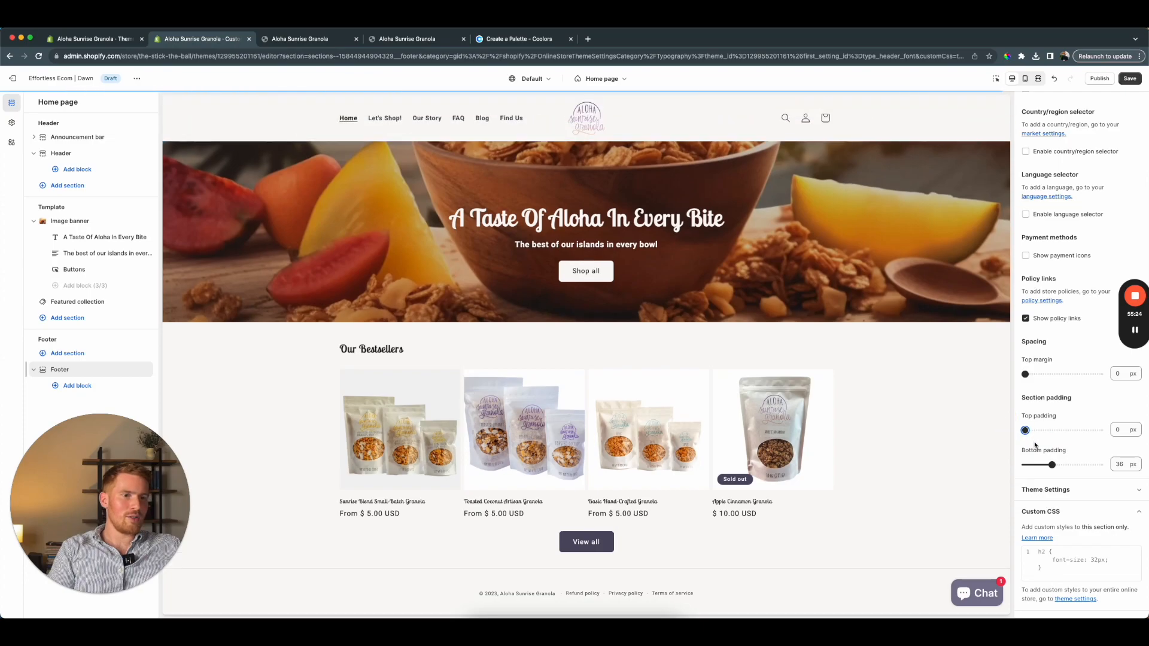
Set the footer section's bottom padding to 8 px
{"action": "left_click_drag", "start_coordinate": [1051, 465], "coordinate": [1003, 463]}
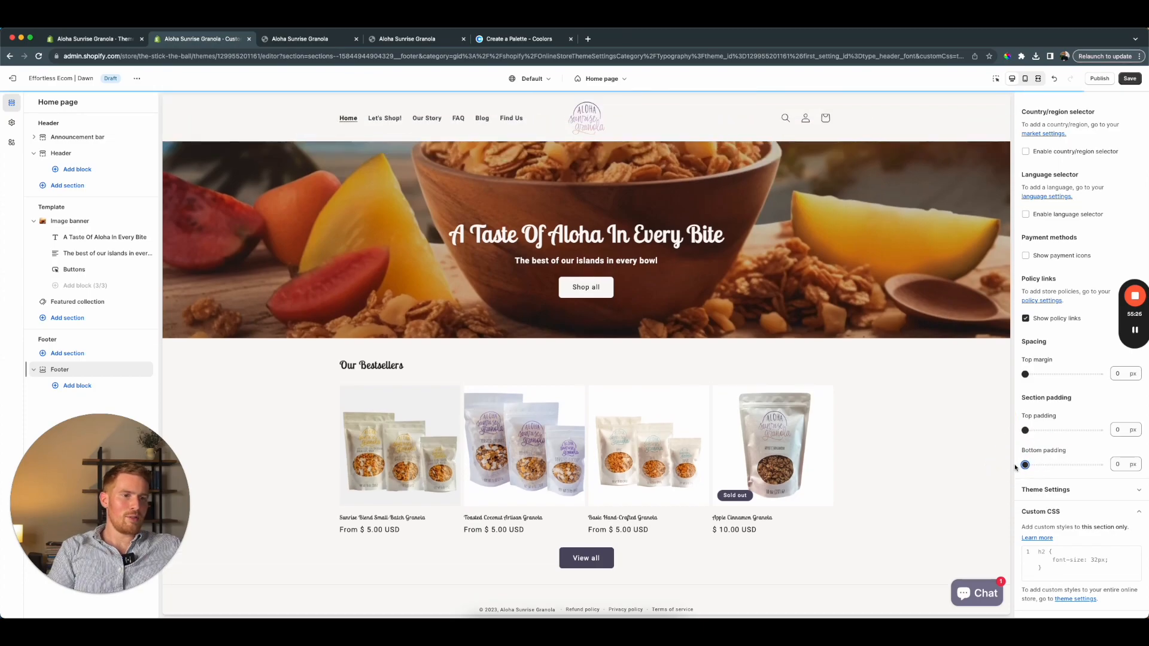
{"action": "left_click", "coordinate": [1042, 464]}
{"action": "left_click", "coordinate": [1036, 464]}
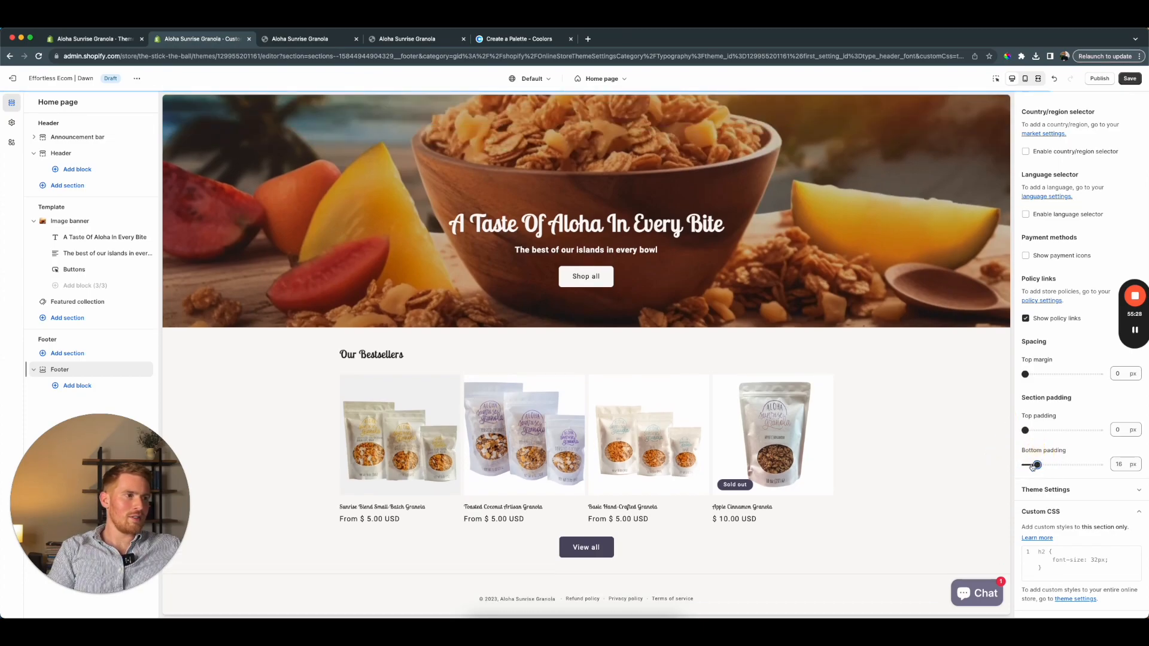
{"action": "left_click", "coordinate": [1120, 464]}
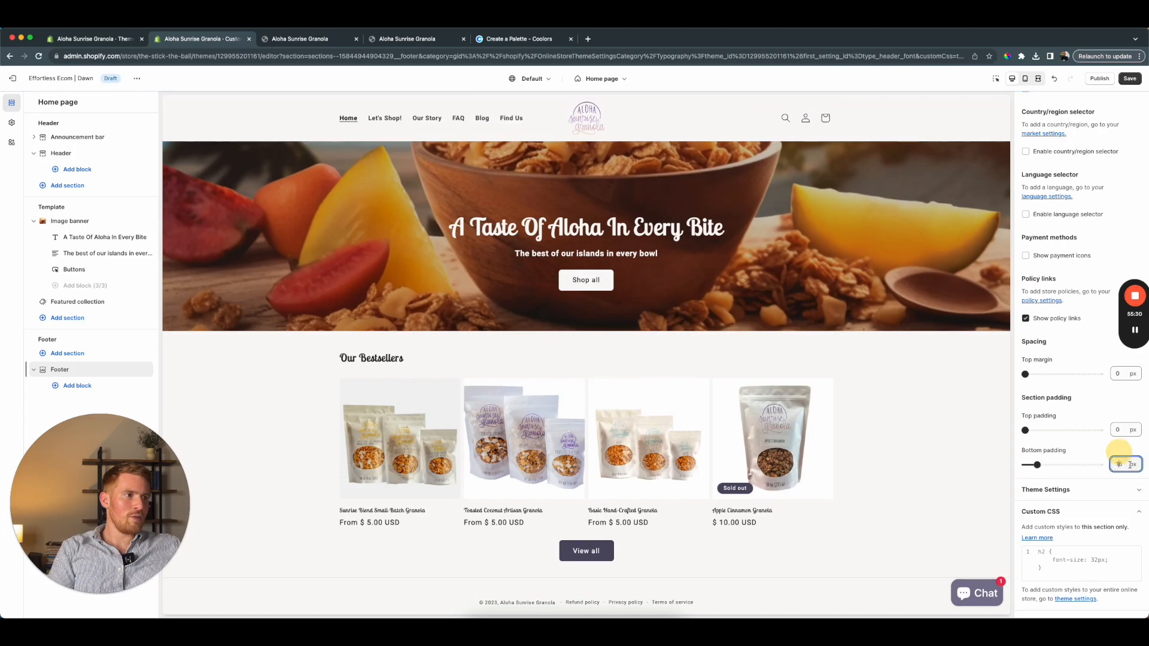
{"action": "key", "text": "BackSpace"}
{"action": "key", "text": "BackSpace"}
{"action": "type", "text": "8"}
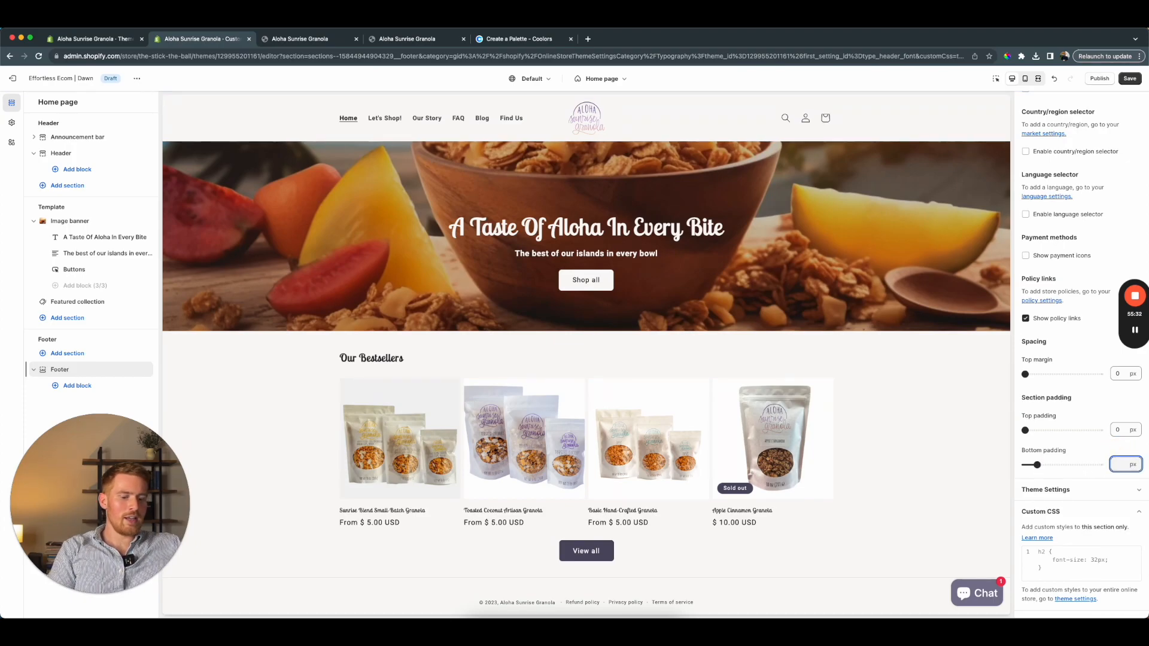
Try a top padding of 8 px on the footer section, and return it to 0 px
{"action": "left_click", "coordinate": [1121, 429]}
{"action": "type", "text": "8"}
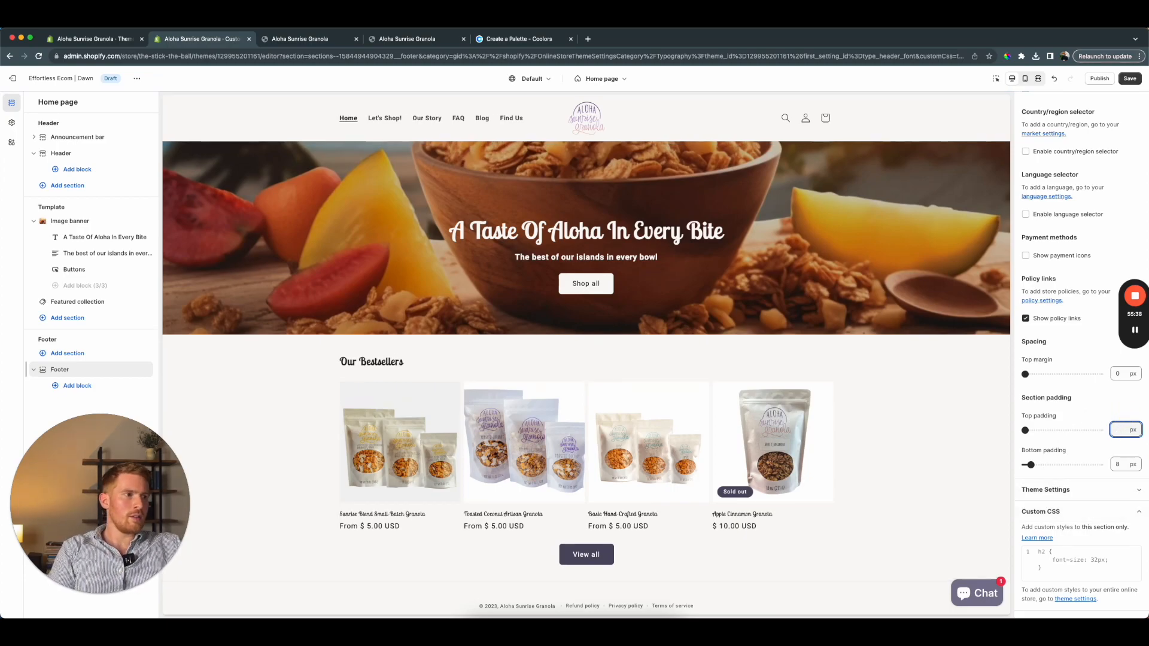
{"action": "left_click", "coordinate": [1090, 398]}
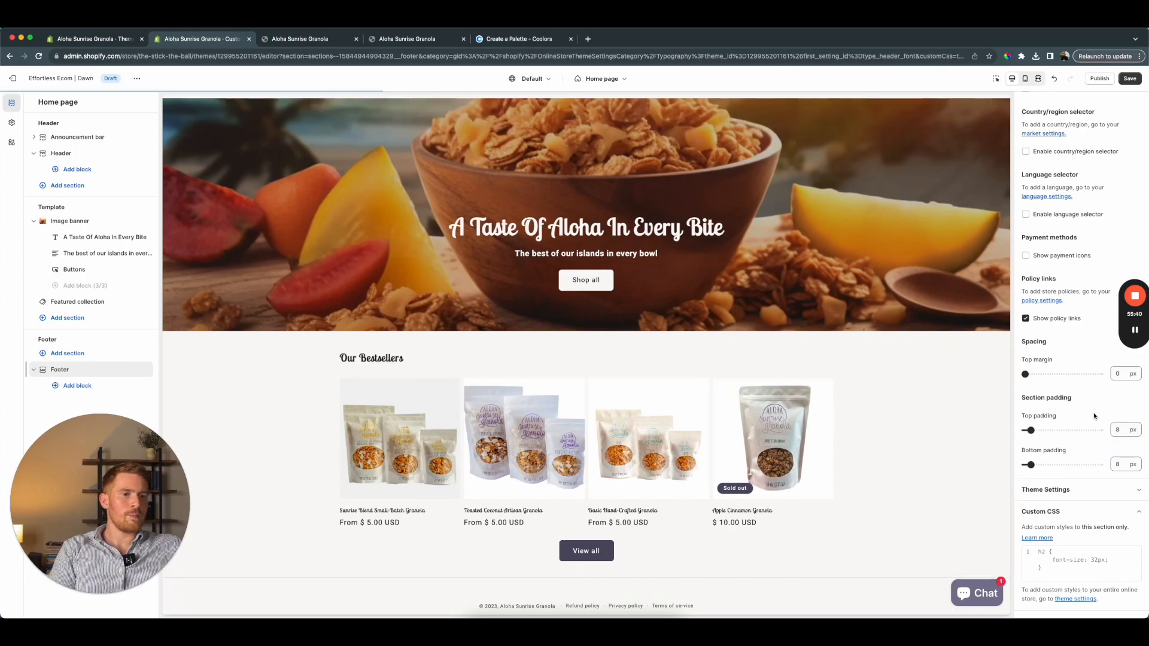
{"action": "left_click_drag", "start_coordinate": [1028, 428], "coordinate": [1025, 430]}
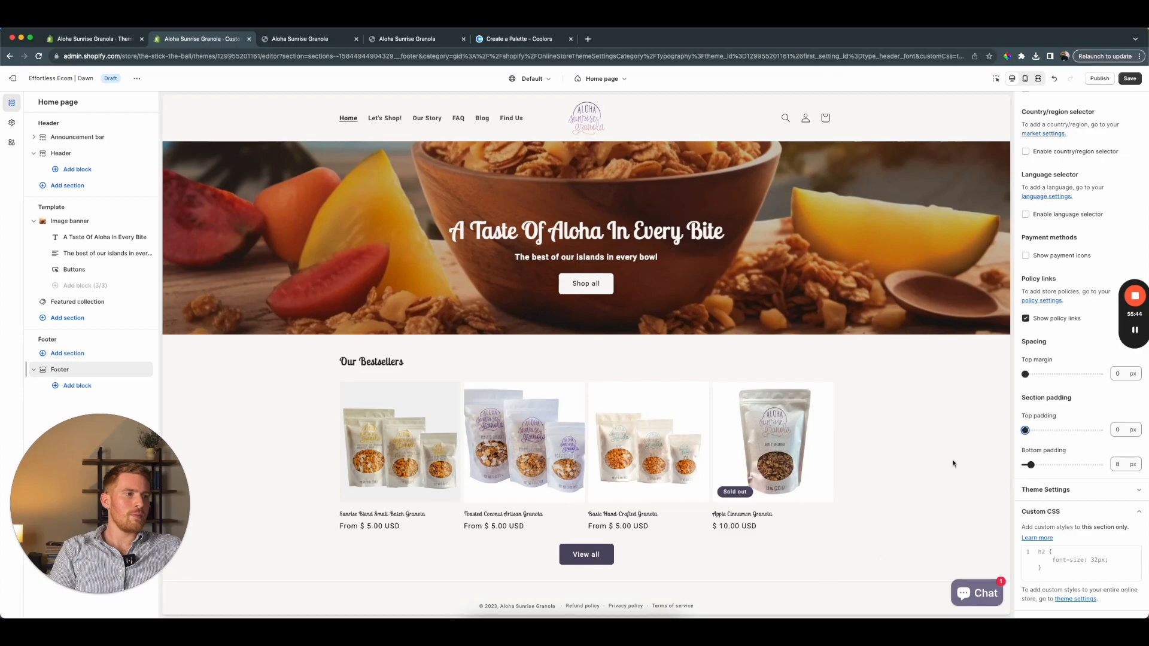
Look through the Footer section's remaining settings and save the theme changes
{"action": "scroll", "coordinate": [1075, 440], "scroll_direction": "up", "scroll_amount": 5}
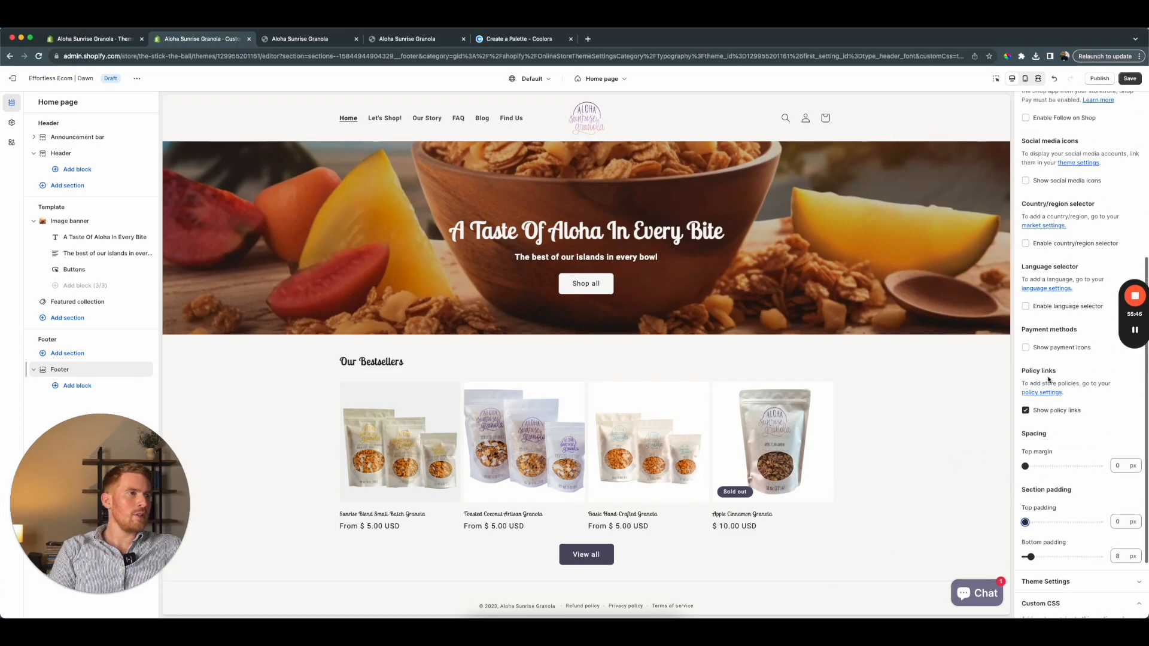
{"action": "scroll", "coordinate": [1050, 378], "scroll_direction": "up", "scroll_amount": 5}
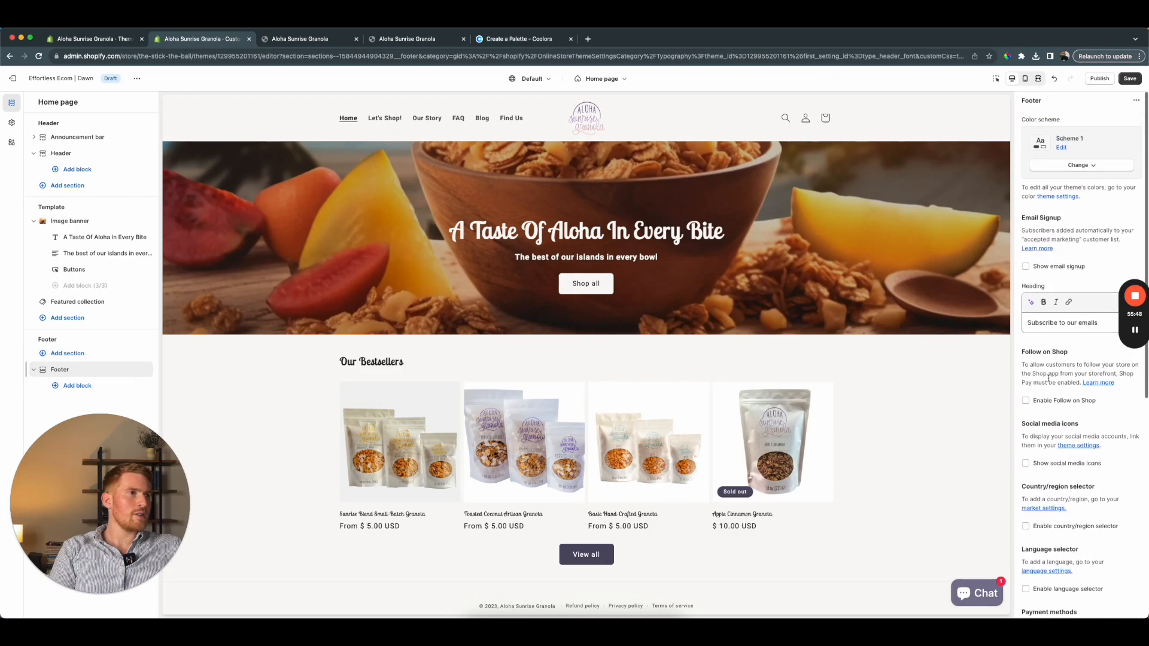
{"action": "scroll", "coordinate": [1056, 389], "scroll_direction": "down", "scroll_amount": 10}
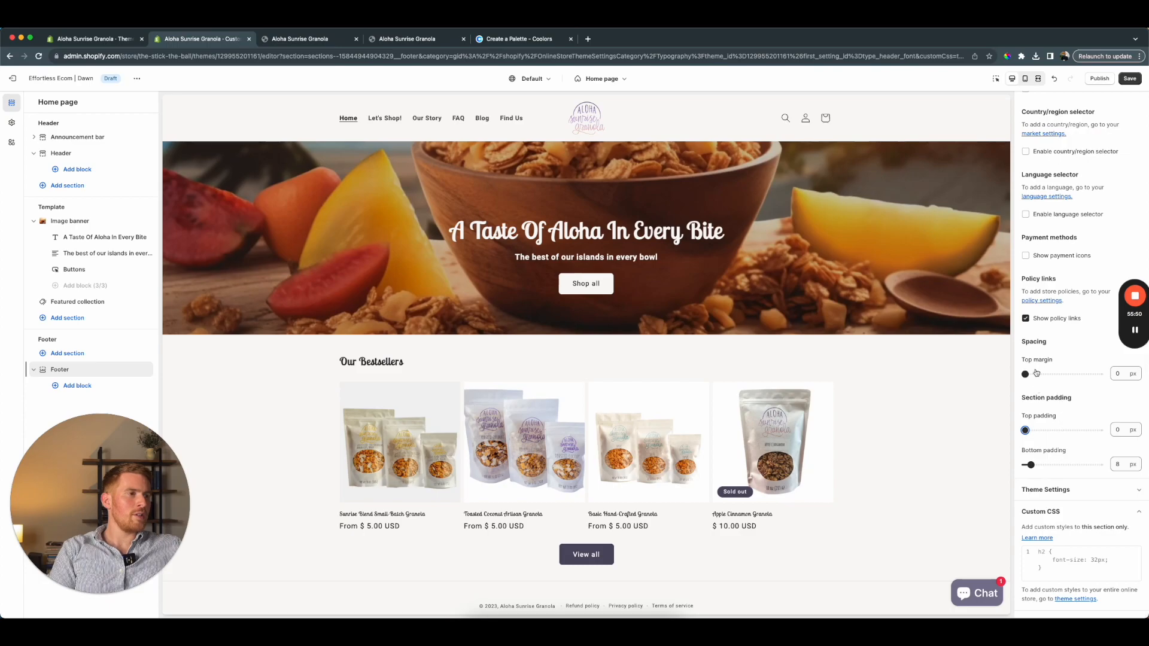
{"action": "scroll", "coordinate": [1040, 326], "scroll_direction": "up", "scroll_amount": 3}
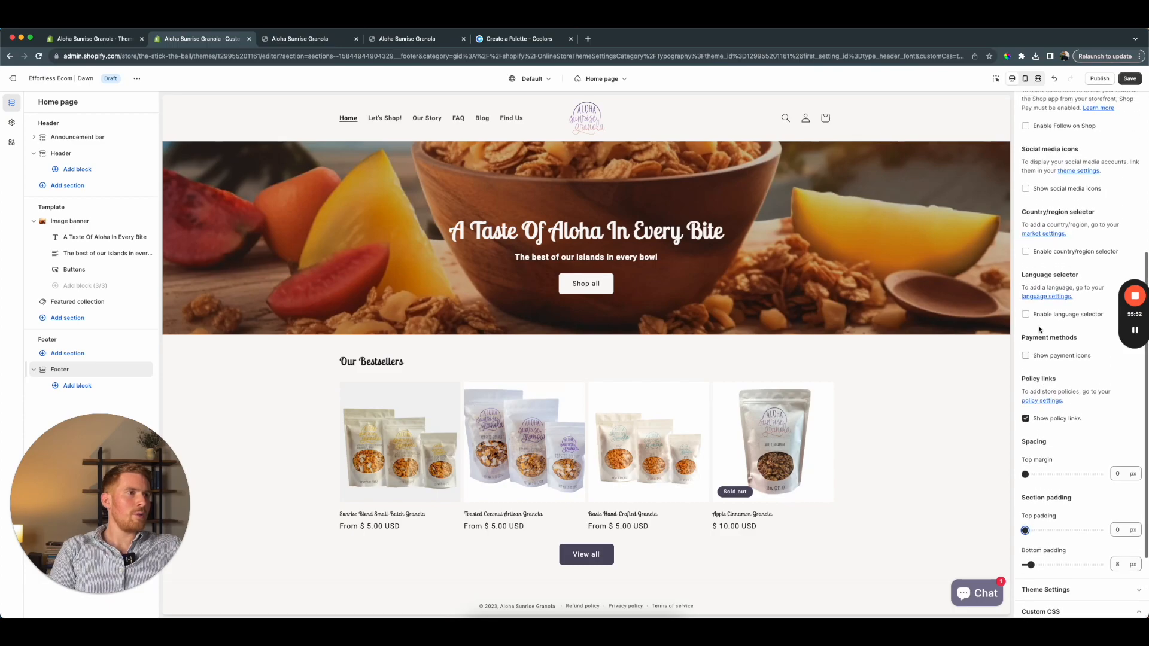
{"action": "left_click", "coordinate": [1129, 78]}
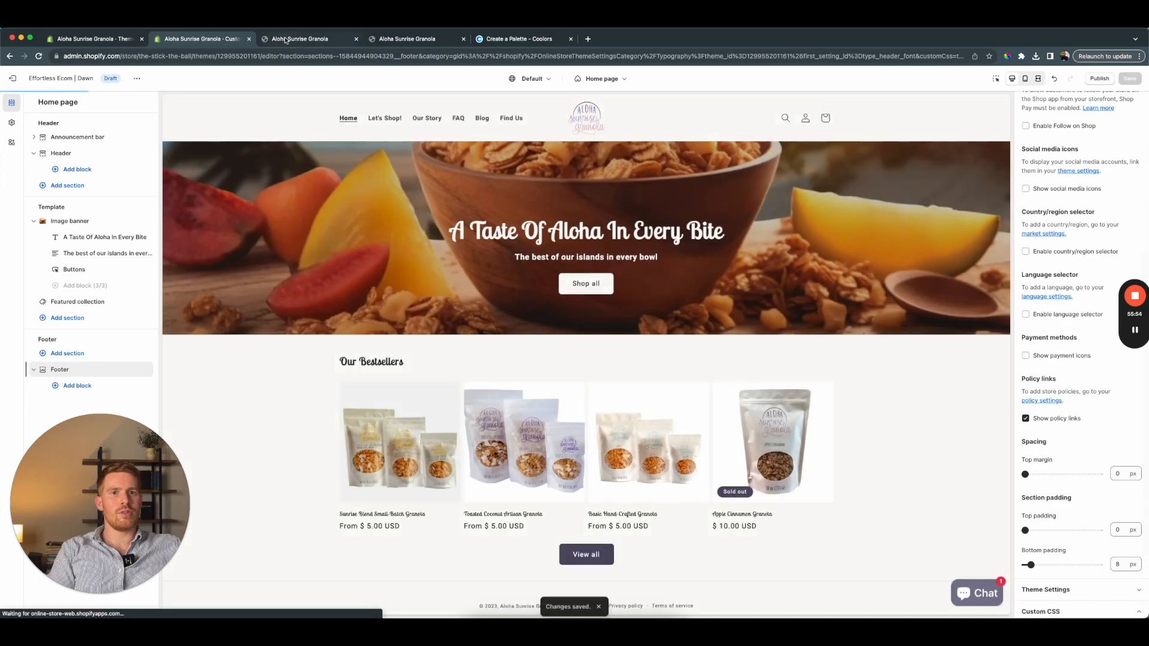
Switch to the storefront preview tab, reload it and examine the footer at the end of the home page
{"action": "left_click", "coordinate": [286, 39]}
{"action": "key", "text": "super+r"}
{"action": "scroll", "coordinate": [389, 323], "scroll_direction": "down", "scroll_amount": 3}
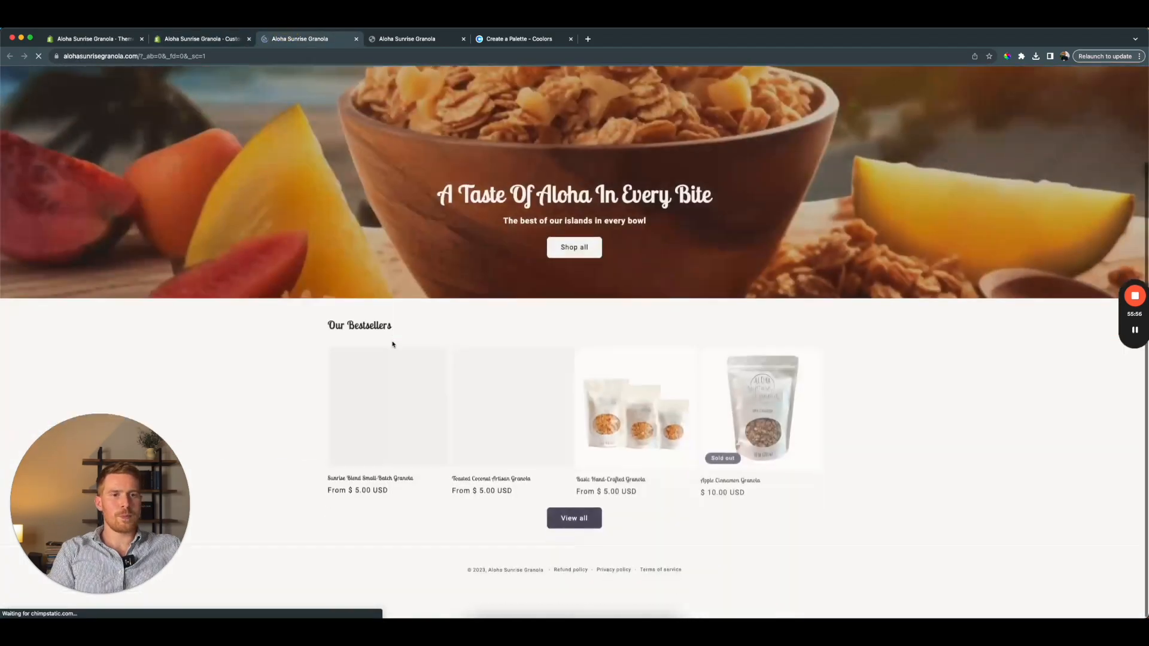
{"action": "scroll", "coordinate": [391, 344], "scroll_direction": "up", "scroll_amount": 1}
{"action": "left_click", "coordinate": [1121, 604]}
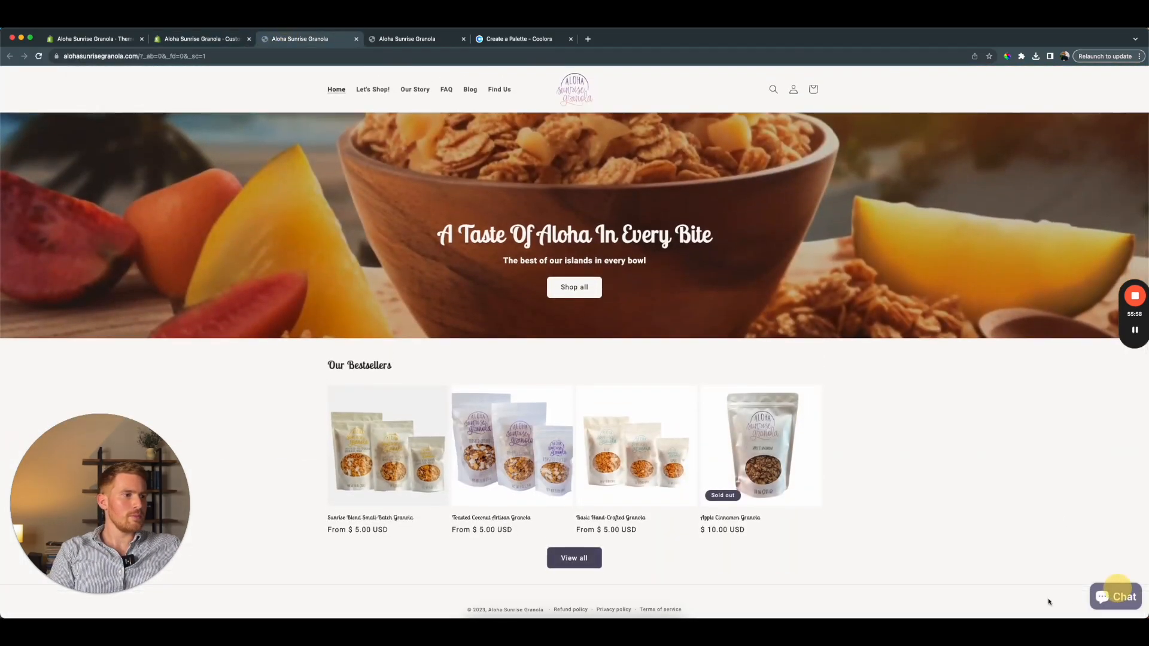
Inspect the storefront footer in the developer tools, selecting its first footer__content-bottom-wrapper page-width div
{"action": "key", "text": "super+alt+i"}
{"action": "scroll", "coordinate": [483, 414], "scroll_direction": "down", "scroll_amount": 2}
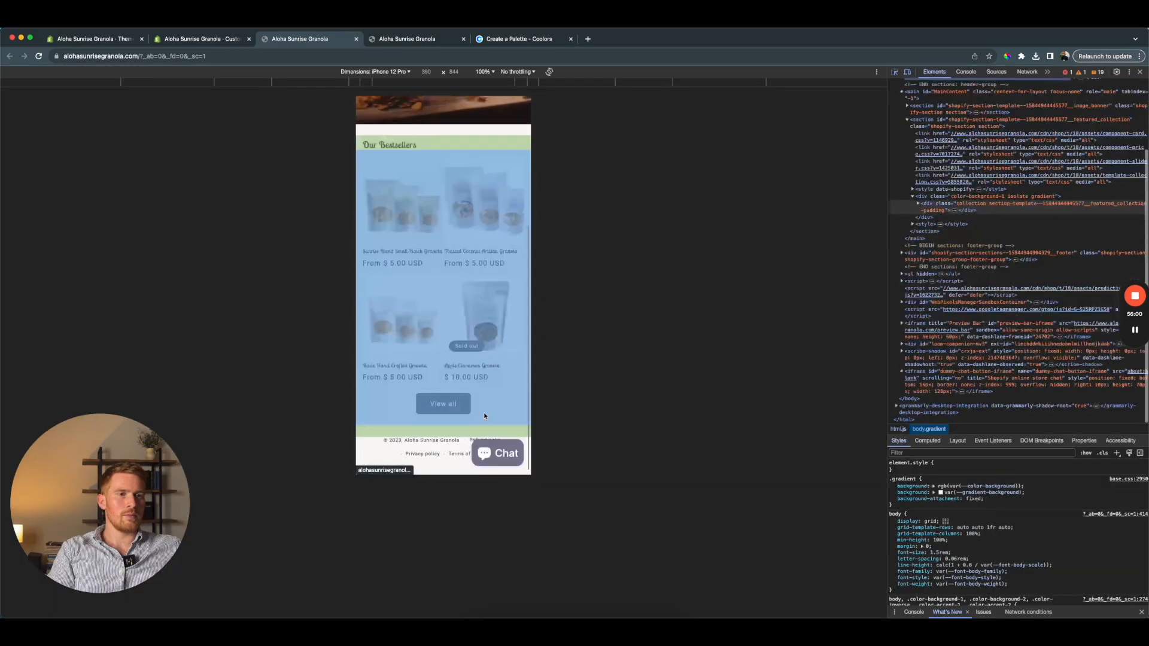
{"action": "left_click", "coordinate": [438, 442]}
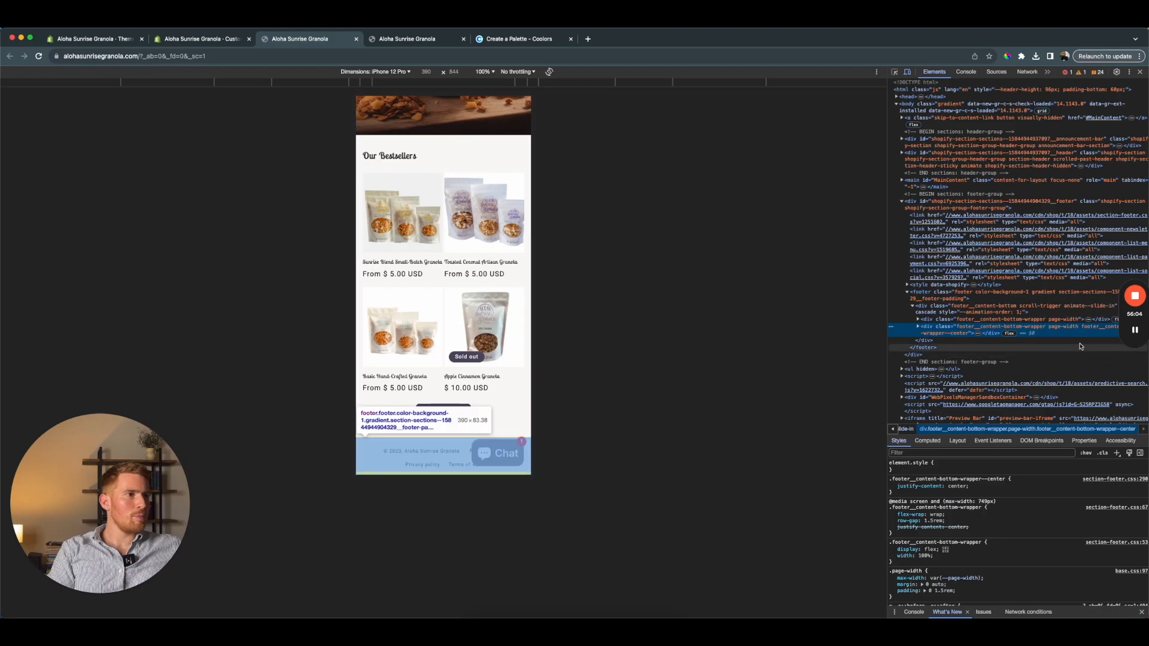
{"action": "left_click", "coordinate": [978, 322]}
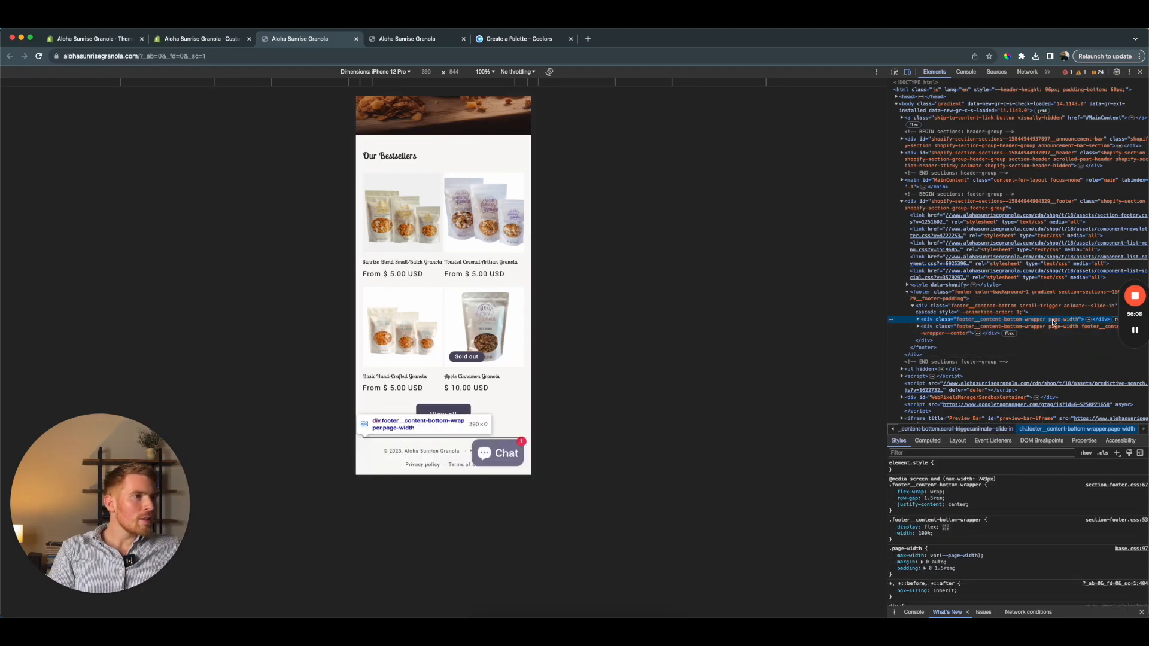
Switch the storefront's device emulation to Responsive dimensions
{"action": "left_click", "coordinate": [955, 468]}
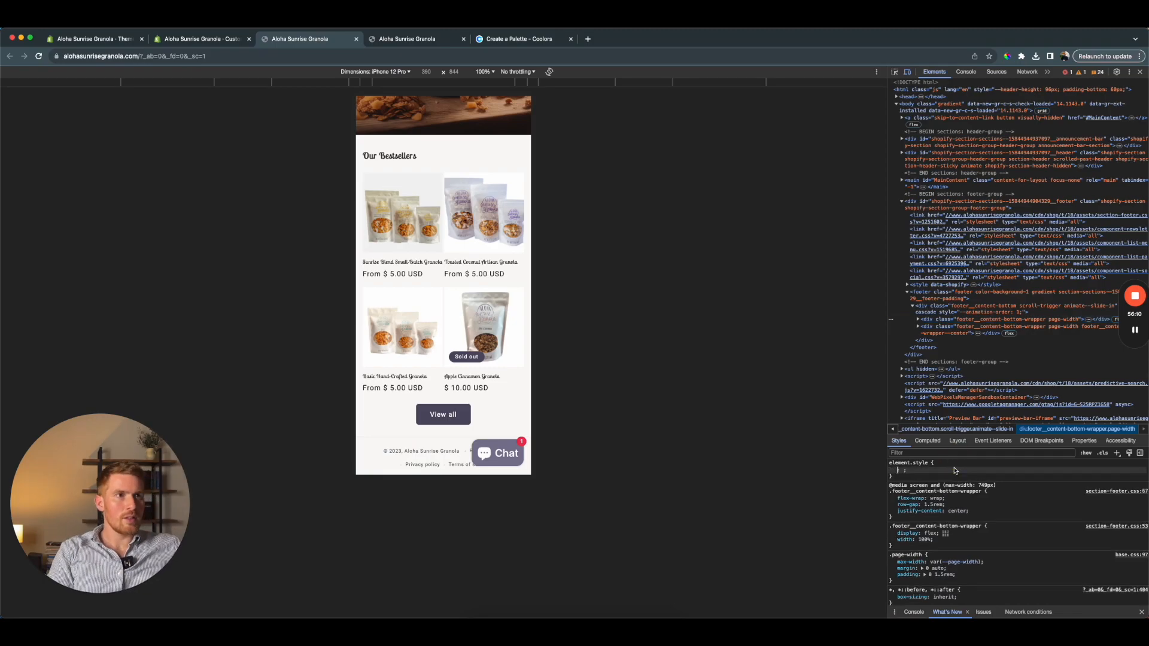
{"action": "left_click", "coordinate": [377, 73]}
{"action": "left_click", "coordinate": [377, 79]}
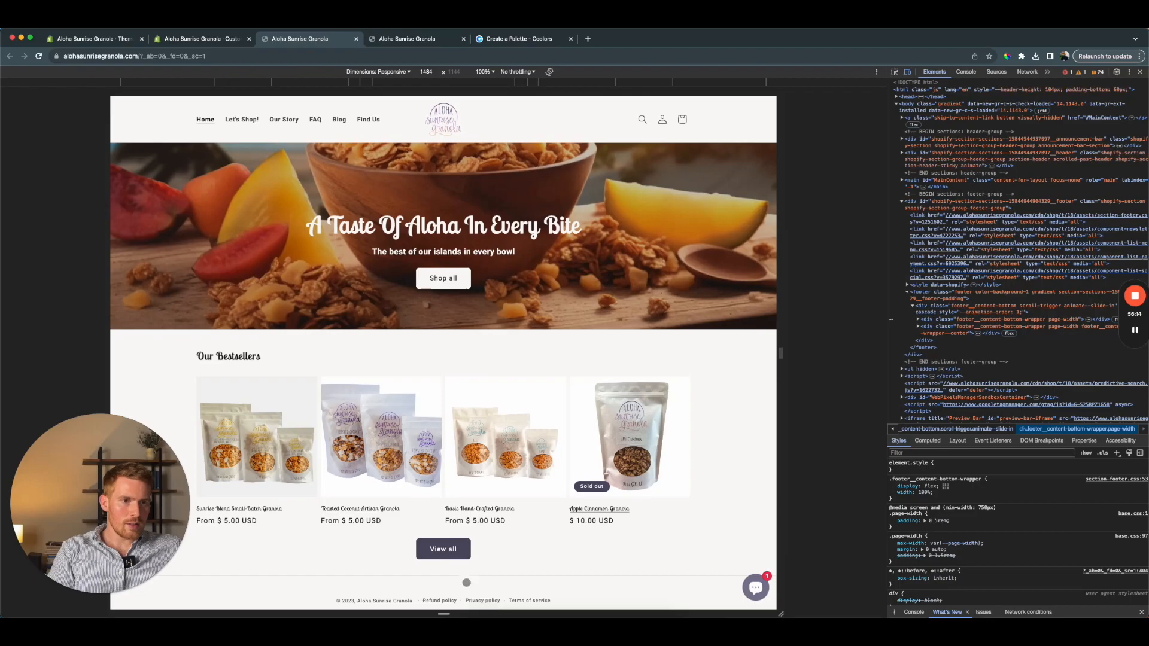
Try a display: none declaration on the footer's first content-bottom-wrapper div
{"action": "left_click", "coordinate": [943, 466]}
{"action": "type", "text": "dipls"}
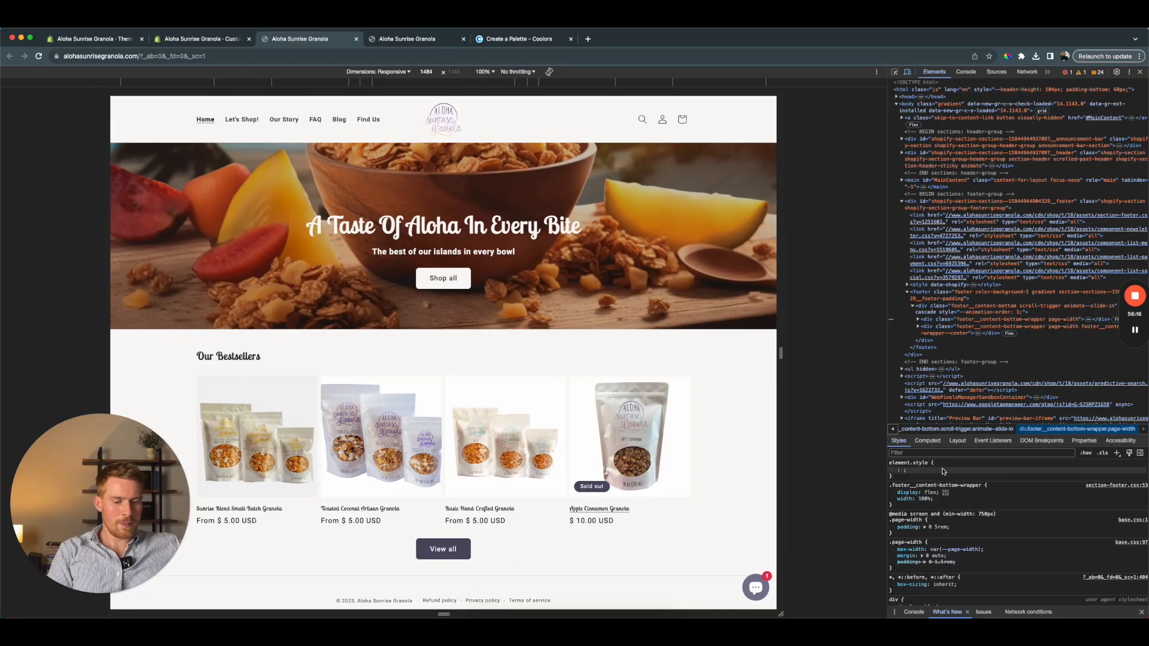
{"action": "key", "text": "BackSpace"}
{"action": "key", "text": "BackSpace"}
{"action": "key", "text": "BackSpace"}
{"action": "type", "text": "splay"}
{"action": "key", "text": "Tab"}
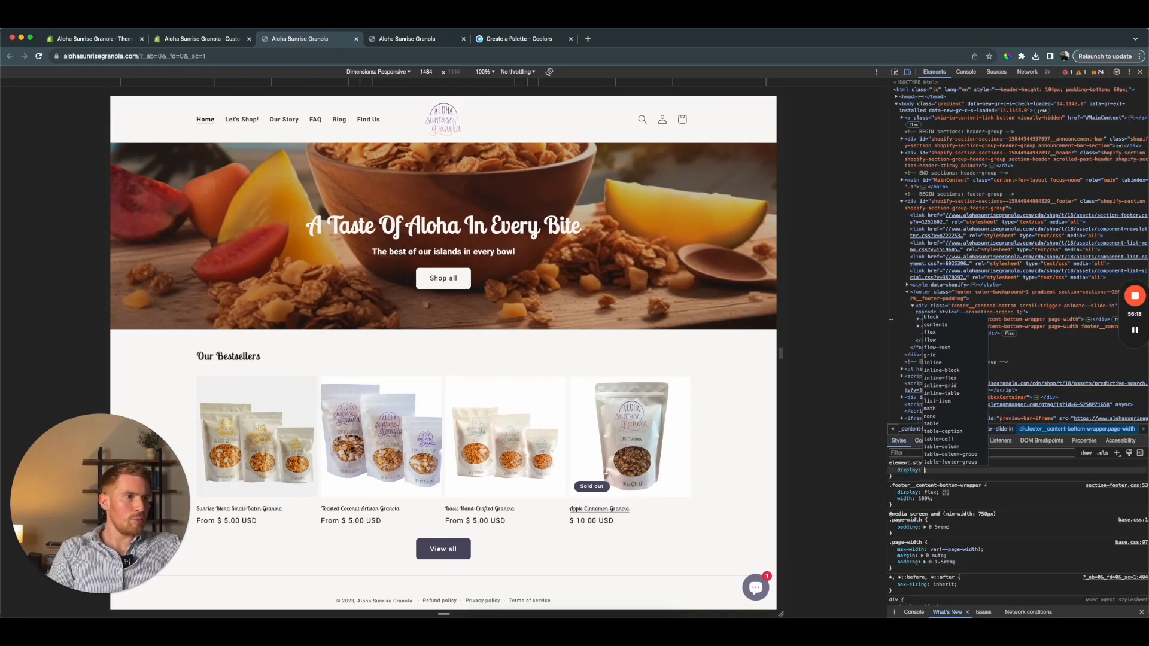
{"action": "type", "text": "none"}
{"action": "key", "text": "Escape"}
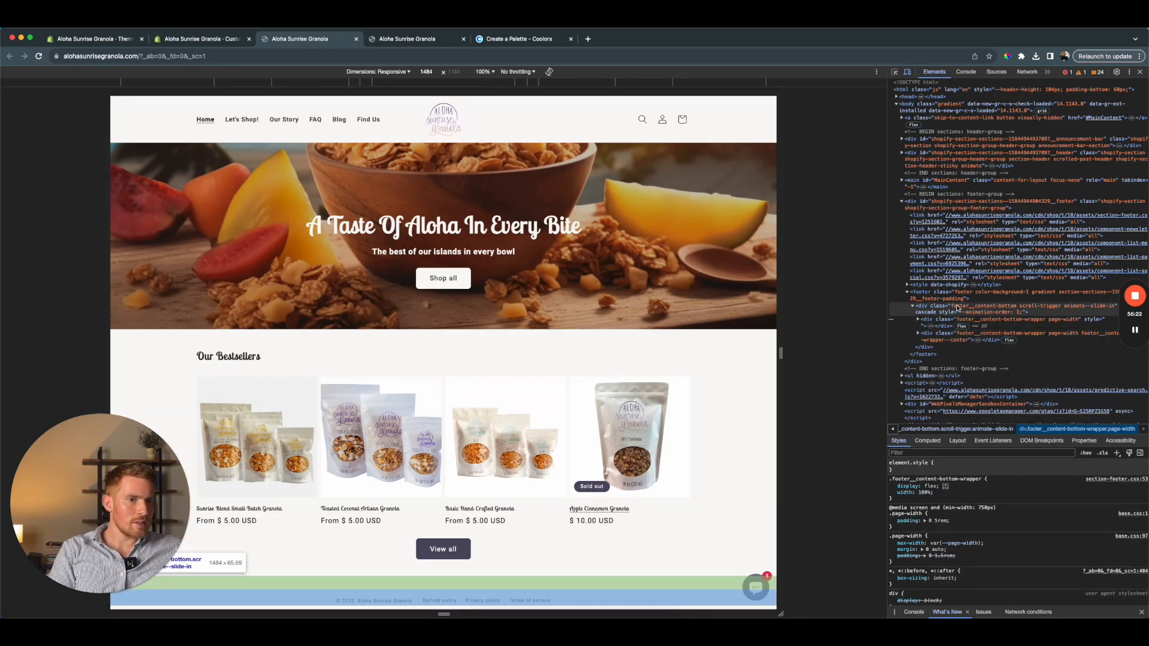
Select the footer element in the page's HTML and filter its styles by "border"
{"action": "left_click", "coordinate": [956, 271]}
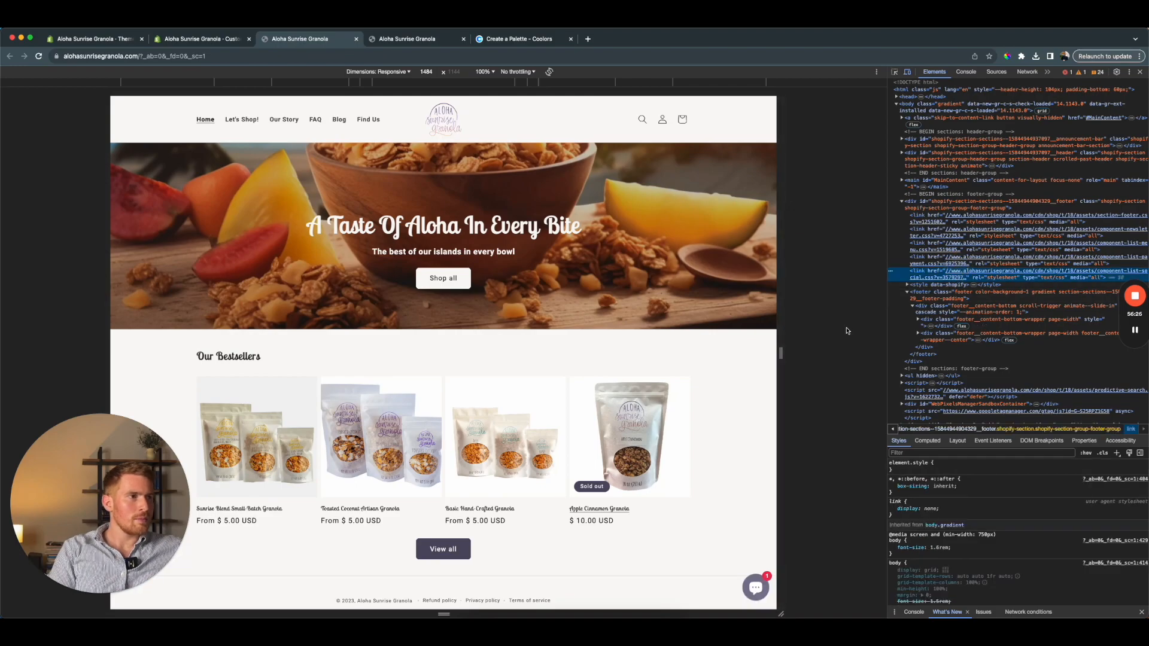
{"action": "left_click", "coordinate": [974, 292]}
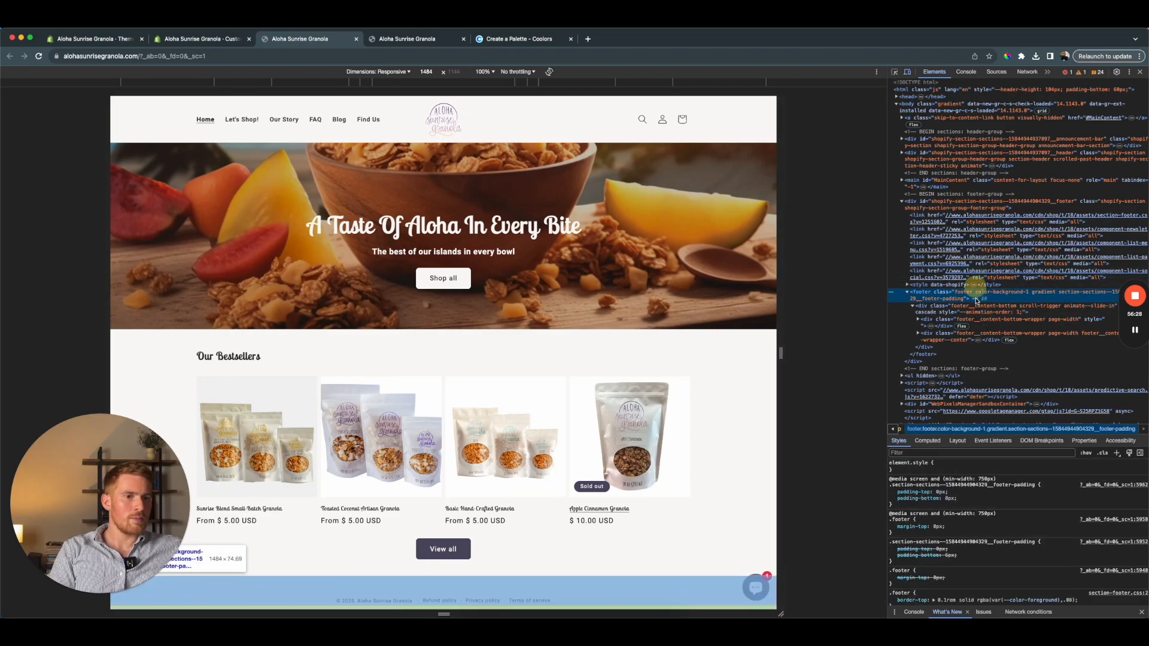
{"action": "left_click", "coordinate": [943, 453]}
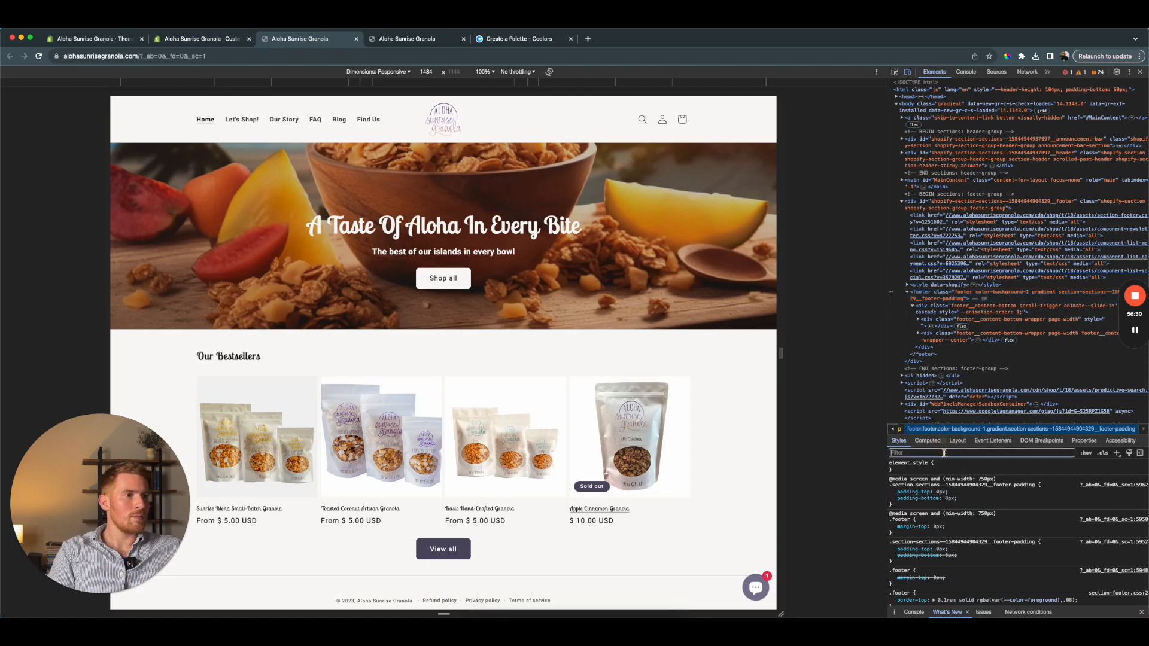
{"action": "type", "text": "border"}
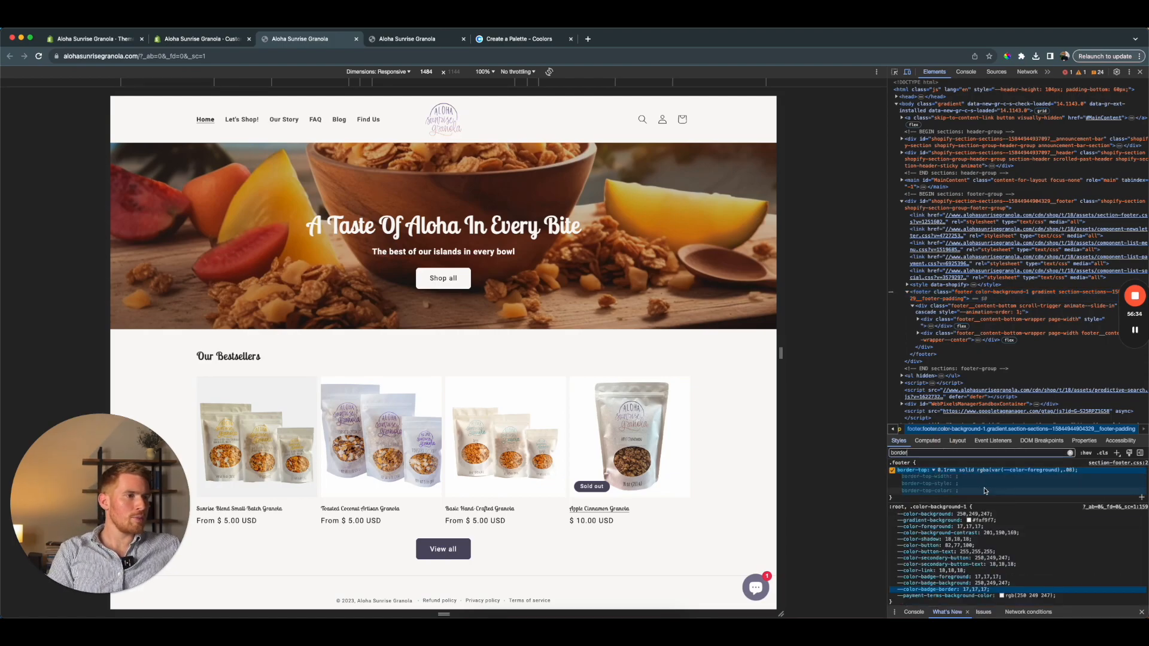
Toggle the .footer rule's border-top declaration to compare the result, and set its value to unset
{"action": "left_click", "coordinate": [893, 471]}
{"action": "left_click", "coordinate": [893, 470]}
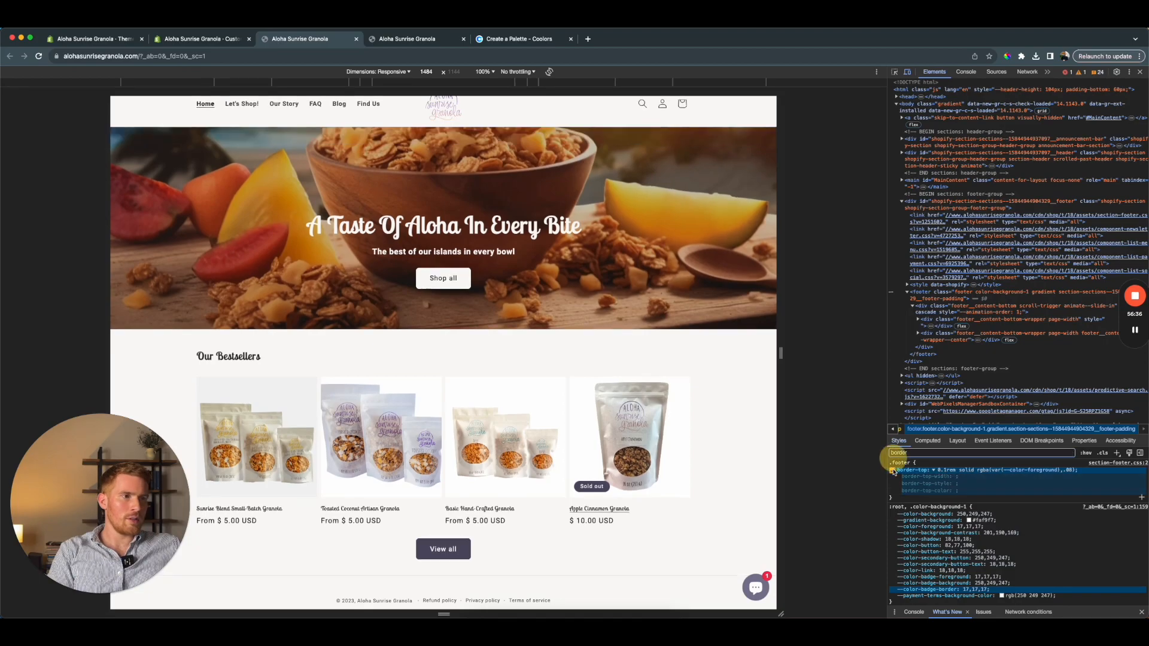
{"action": "left_click", "coordinate": [894, 472]}
{"action": "left_click", "coordinate": [893, 471]}
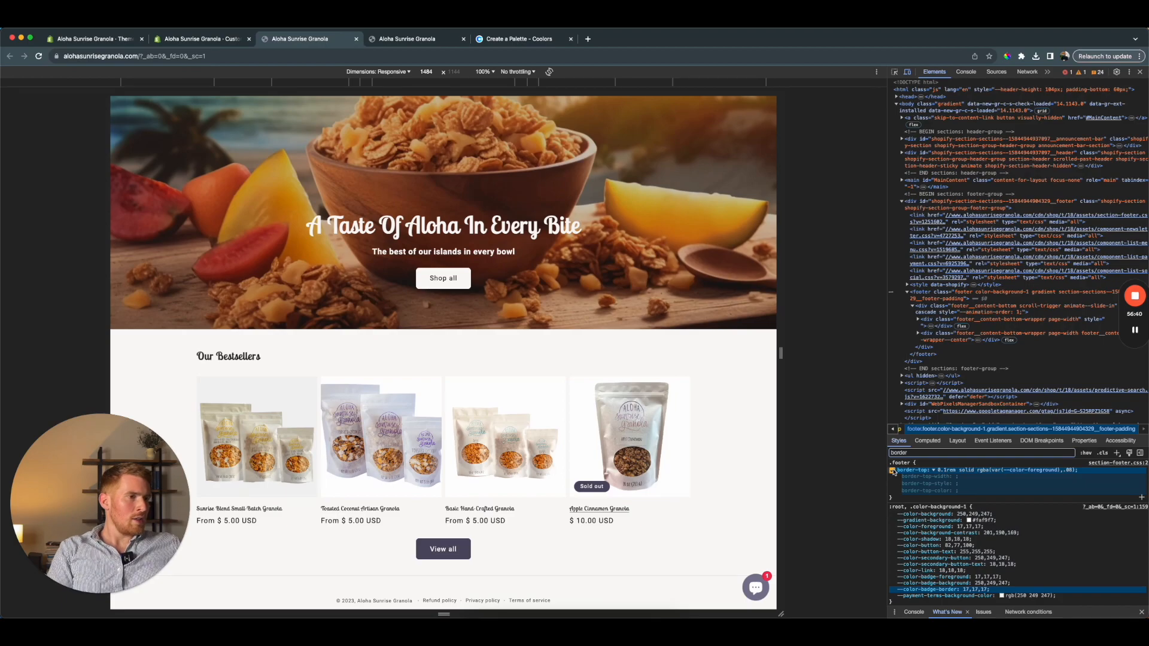
{"action": "left_click", "coordinate": [947, 471]}
{"action": "type", "text": "unset"}
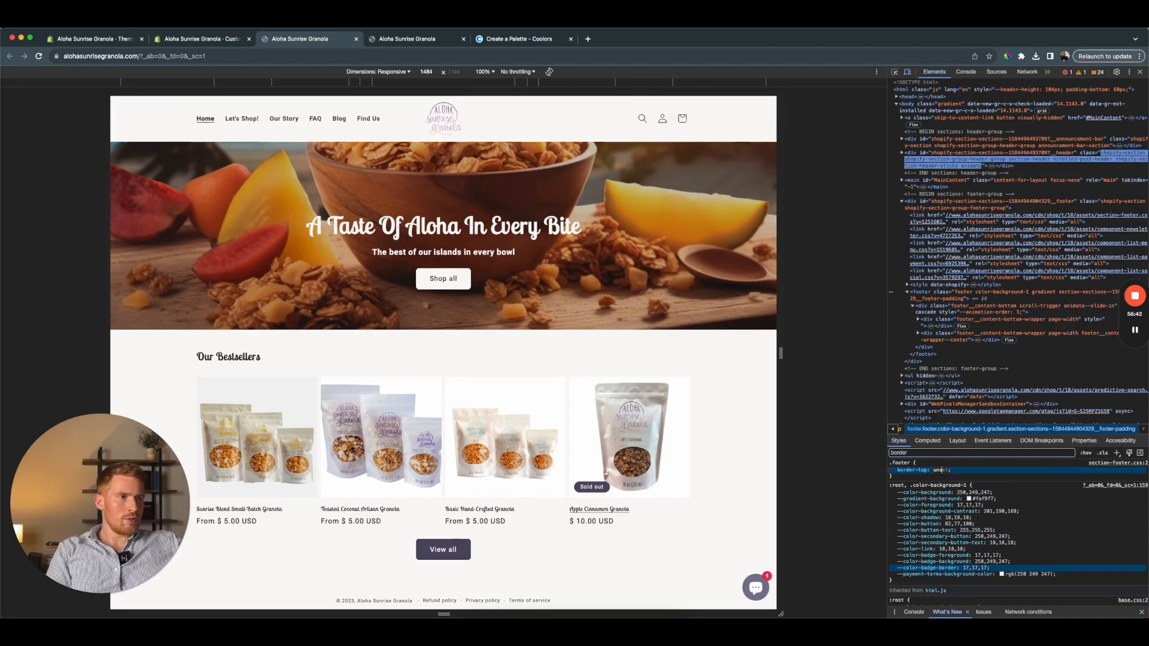
{"action": "key", "text": "Return"}
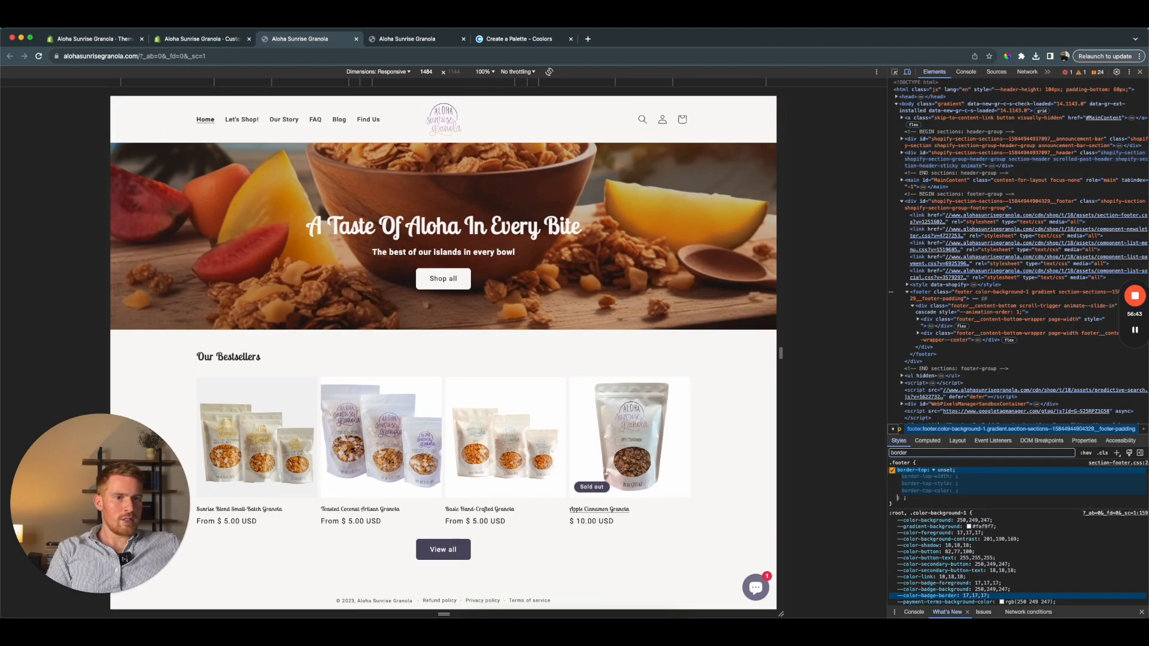
Back in the theme editor, add a custom CSS rule to the Footer section containing border-top: unset;
{"action": "left_click", "coordinate": [214, 39]}
{"action": "scroll", "coordinate": [1077, 478], "scroll_direction": "down", "scroll_amount": 3}
{"action": "left_click", "coordinate": [1061, 550]}
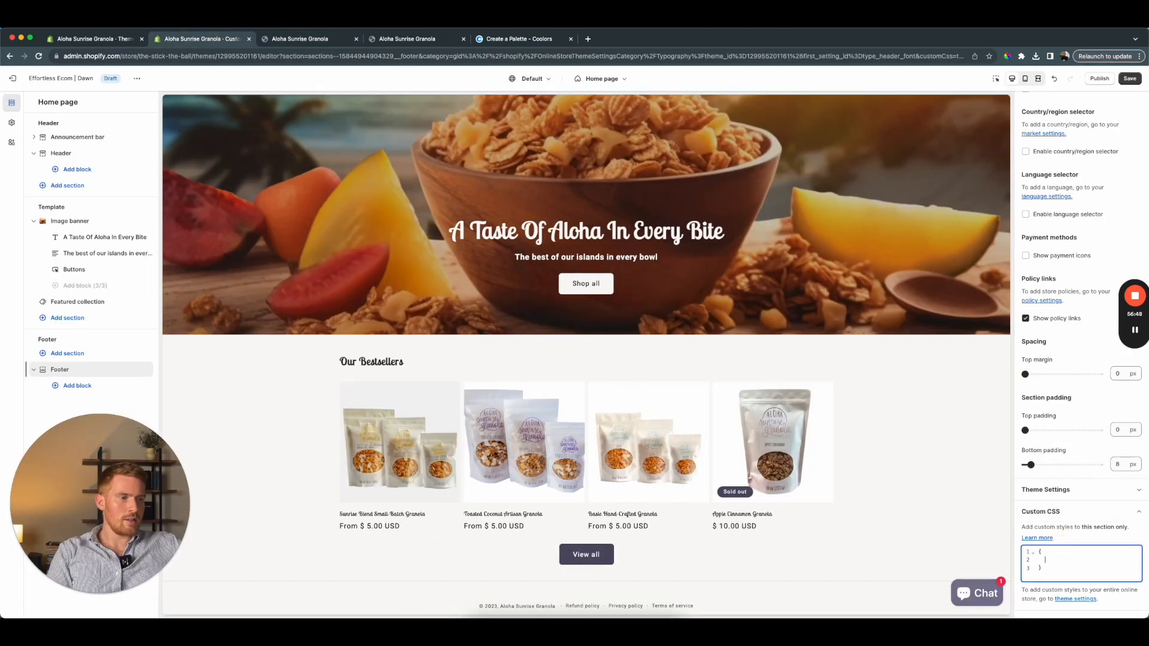
{"action": "type", "text": "border-top"}
{"action": "type", "text": ": unset;"}
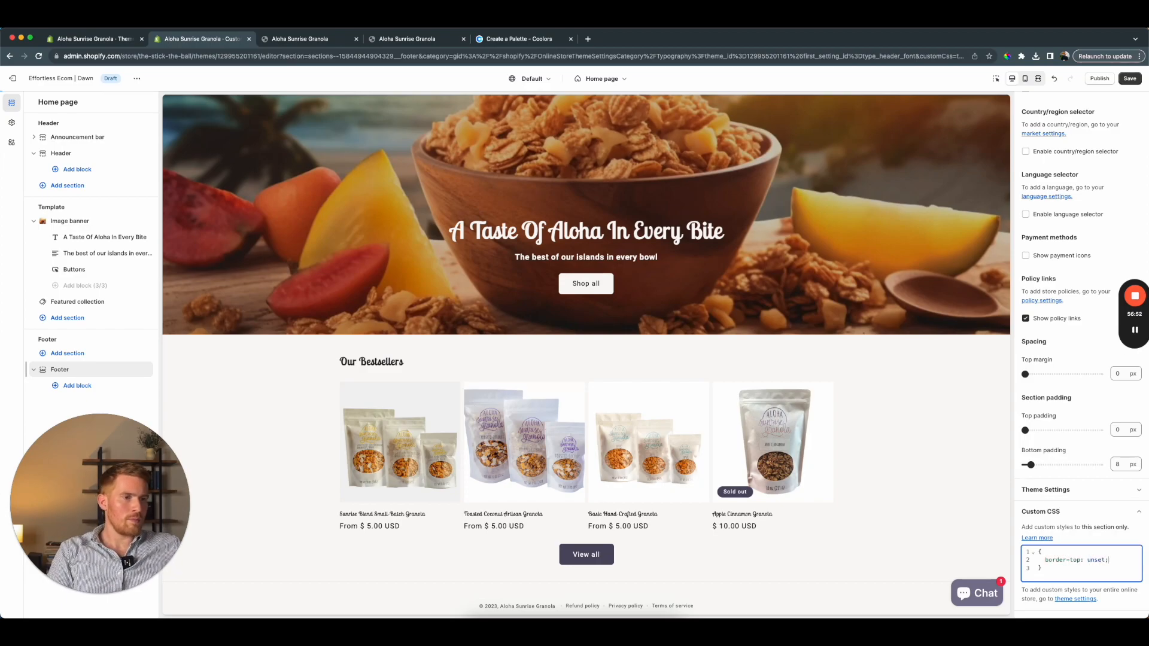
Check the footer's class in the storefront inspector, give the custom CSS rule the .footer selector, and save the theme
{"action": "left_click", "coordinate": [315, 42]}
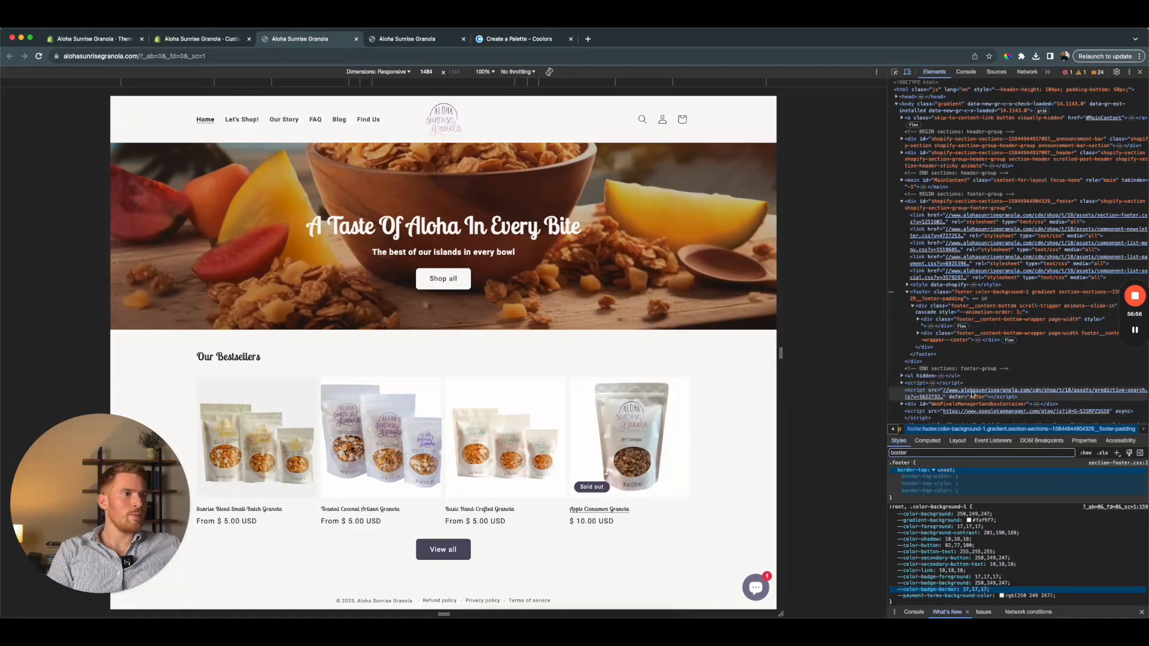
{"action": "left_click", "coordinate": [227, 39]}
{"action": "left_click", "coordinate": [1064, 551]}
{"action": "type", "text": ".footer {"}
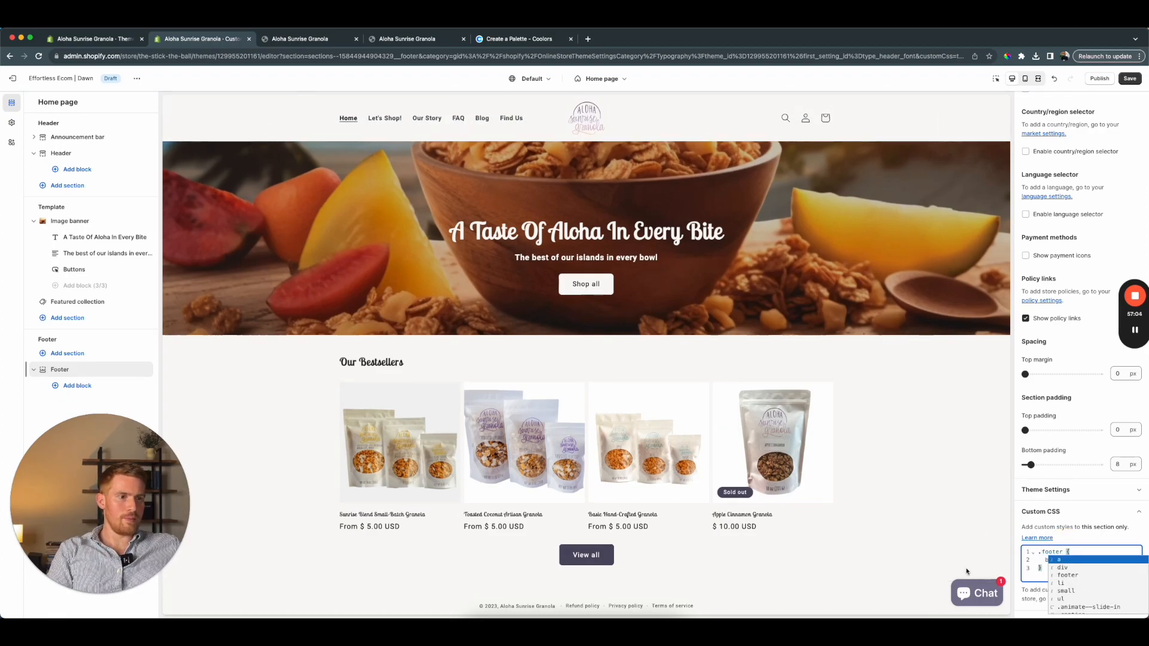
{"action": "left_click", "coordinate": [1130, 78]}
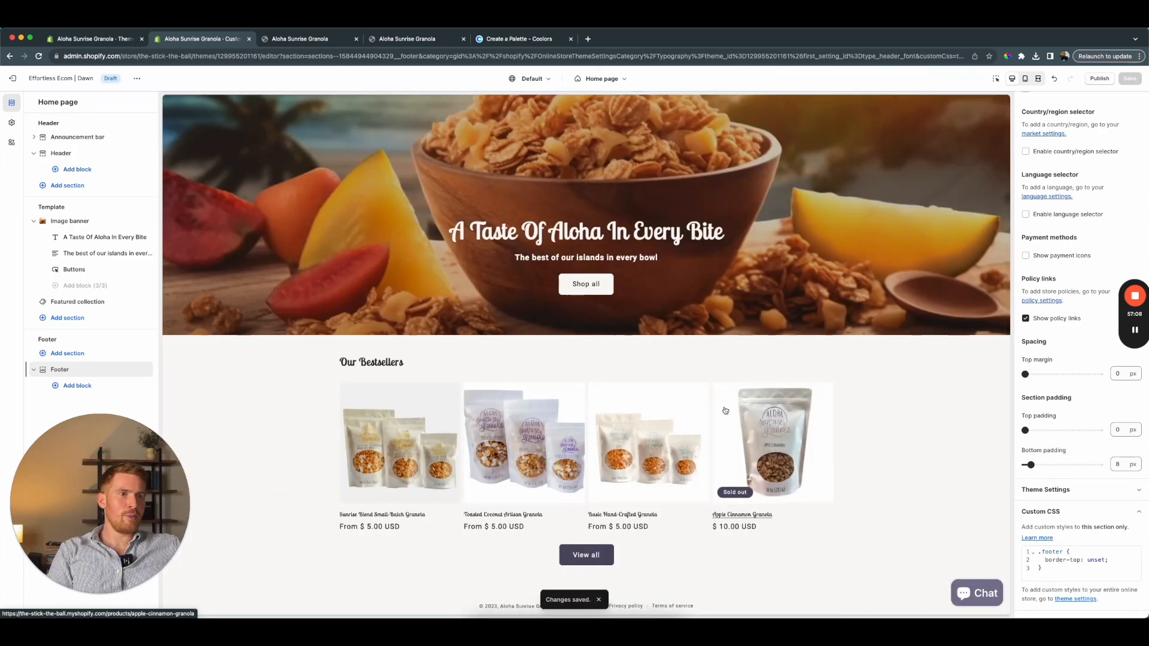
Switch to the live Aloha Sunrise Granola store and examine the header and hero banner on its home page
{"action": "key", "text": "ctrl+Right"}
{"action": "scroll", "coordinate": [510, 341], "scroll_direction": "up", "scroll_amount": 4}
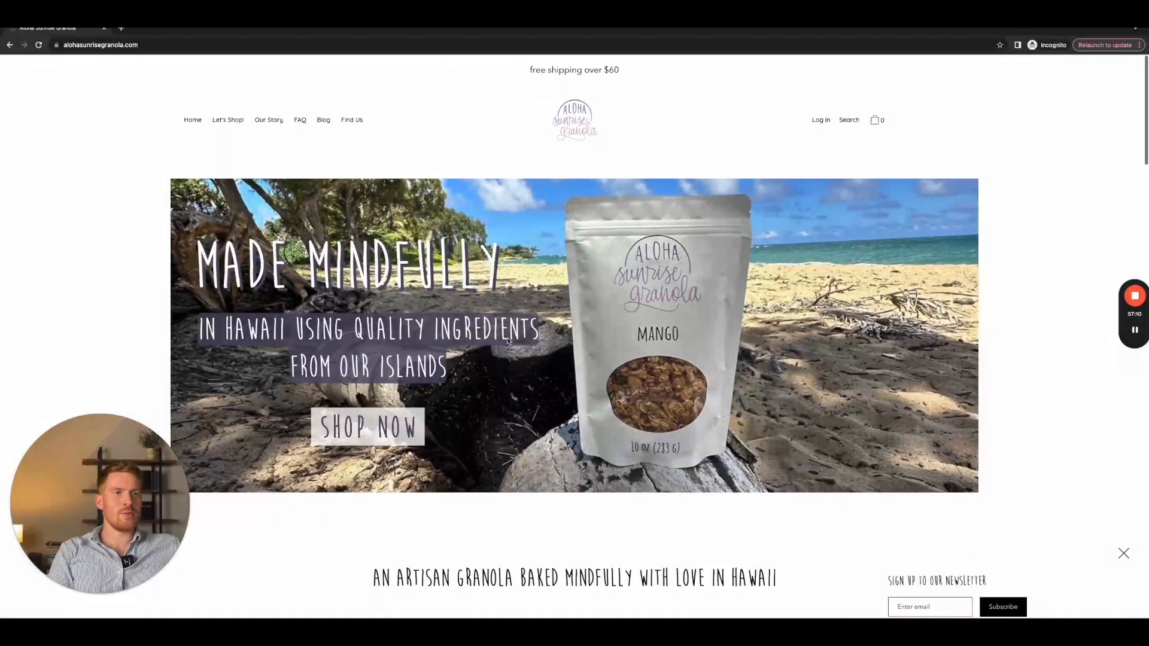
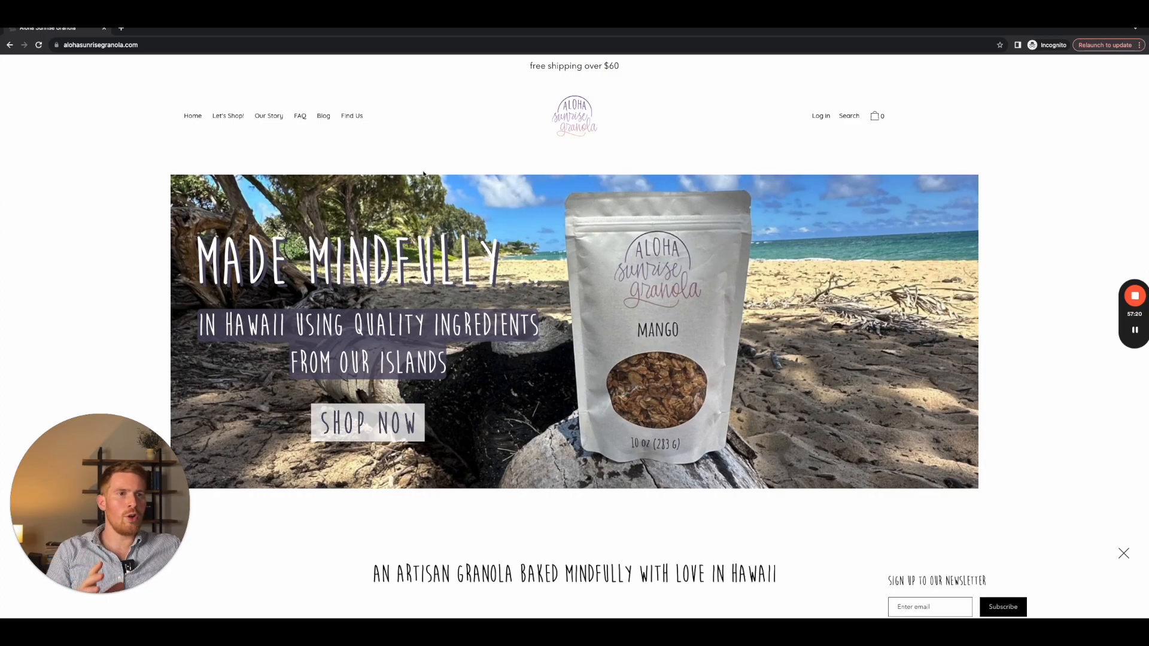
{"action": "scroll", "coordinate": [419, 186], "scroll_direction": "down", "scroll_amount": 1}
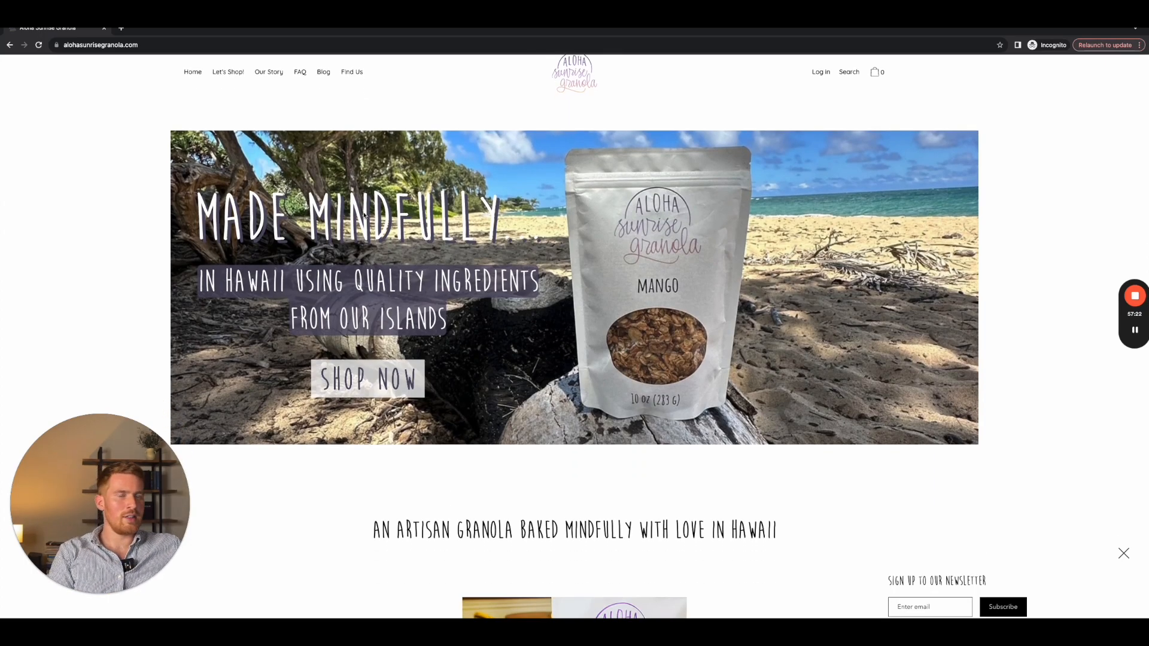
{"action": "double_click", "coordinate": [377, 385]}
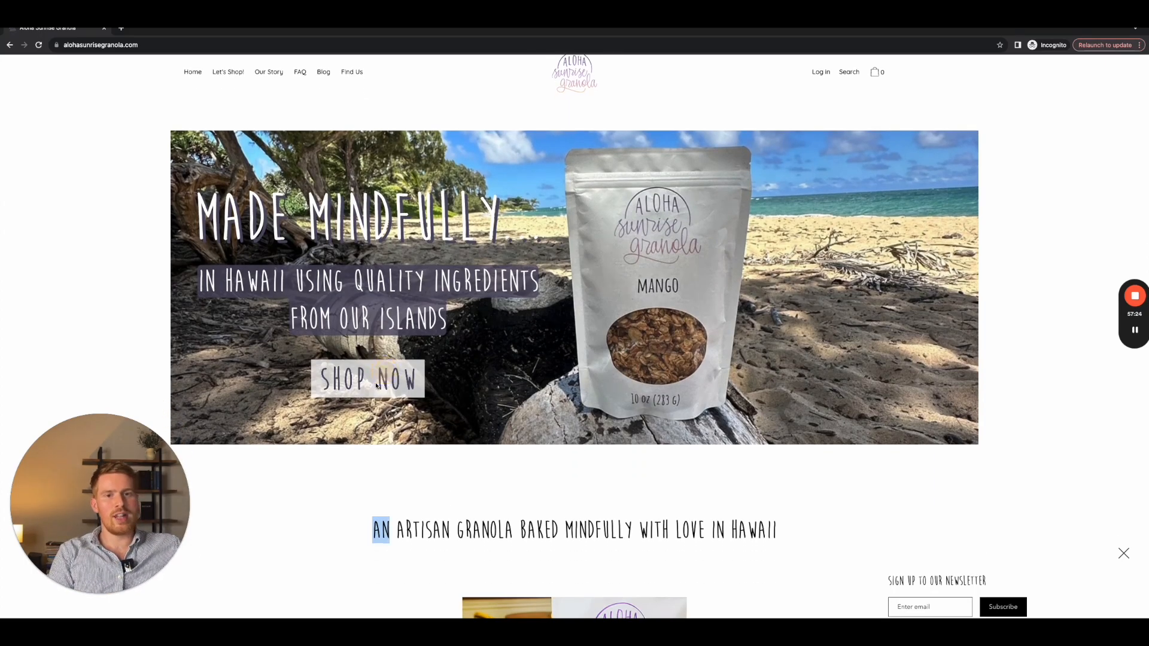
{"action": "left_click", "coordinate": [378, 384]}
{"action": "scroll", "coordinate": [378, 386], "scroll_direction": "down", "scroll_amount": 1}
{"action": "scroll", "coordinate": [460, 290], "scroll_direction": "up", "scroll_amount": 1}
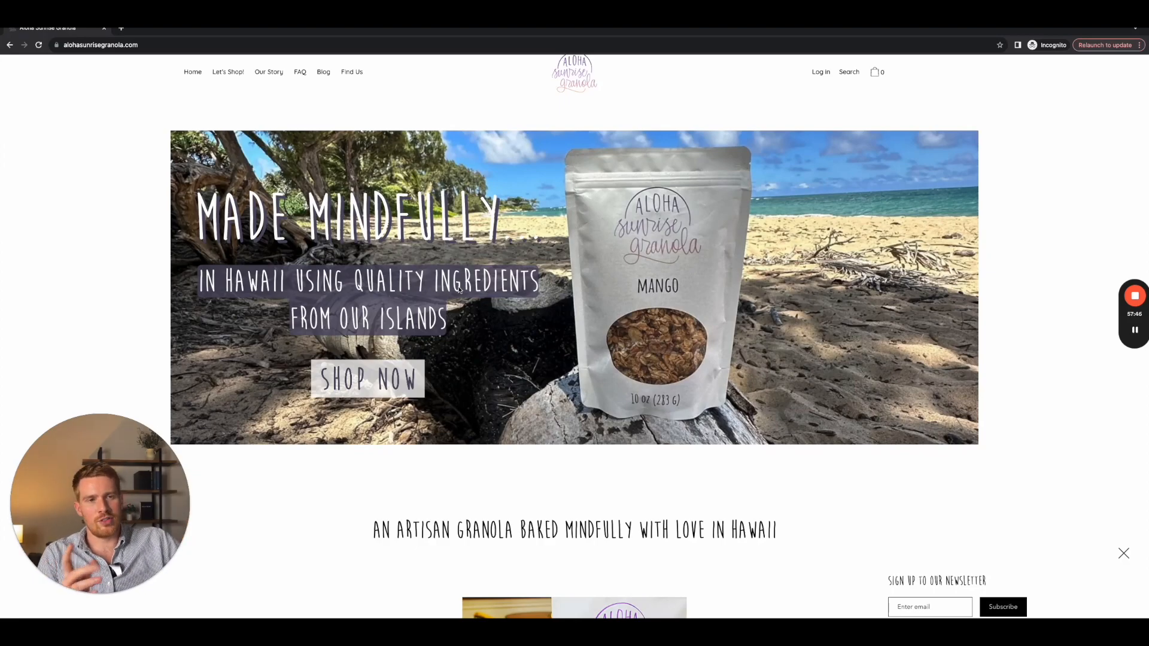
{"action": "scroll", "coordinate": [459, 289], "scroll_direction": "down", "scroll_amount": 1}
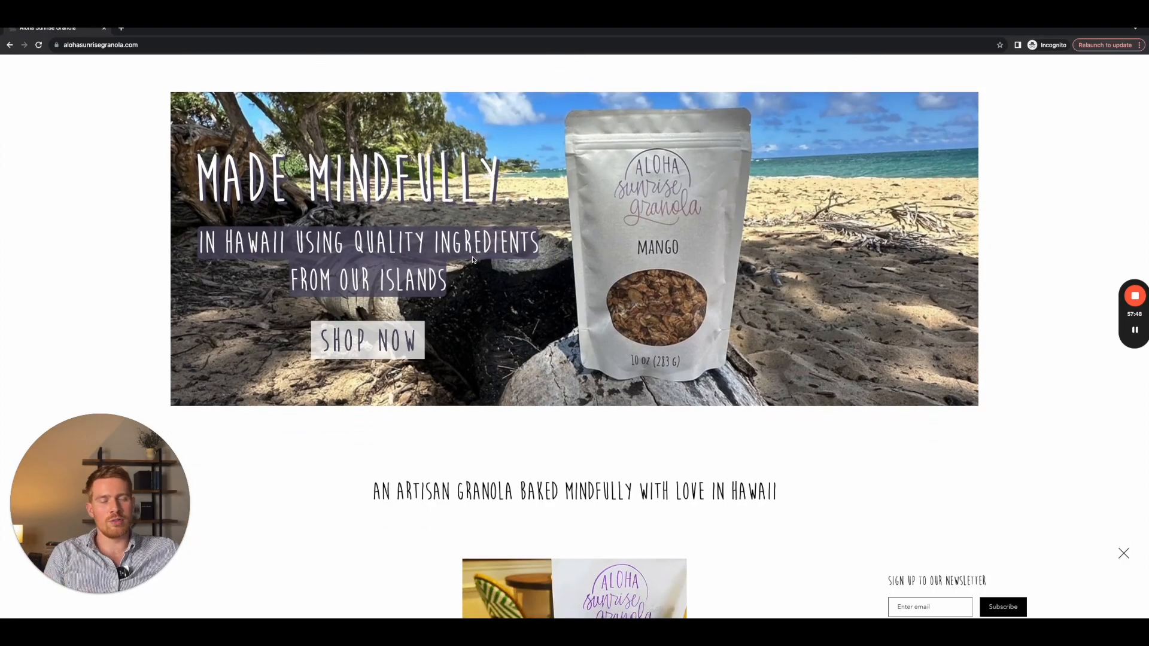
{"action": "scroll", "coordinate": [473, 259], "scroll_direction": "up", "scroll_amount": 2}
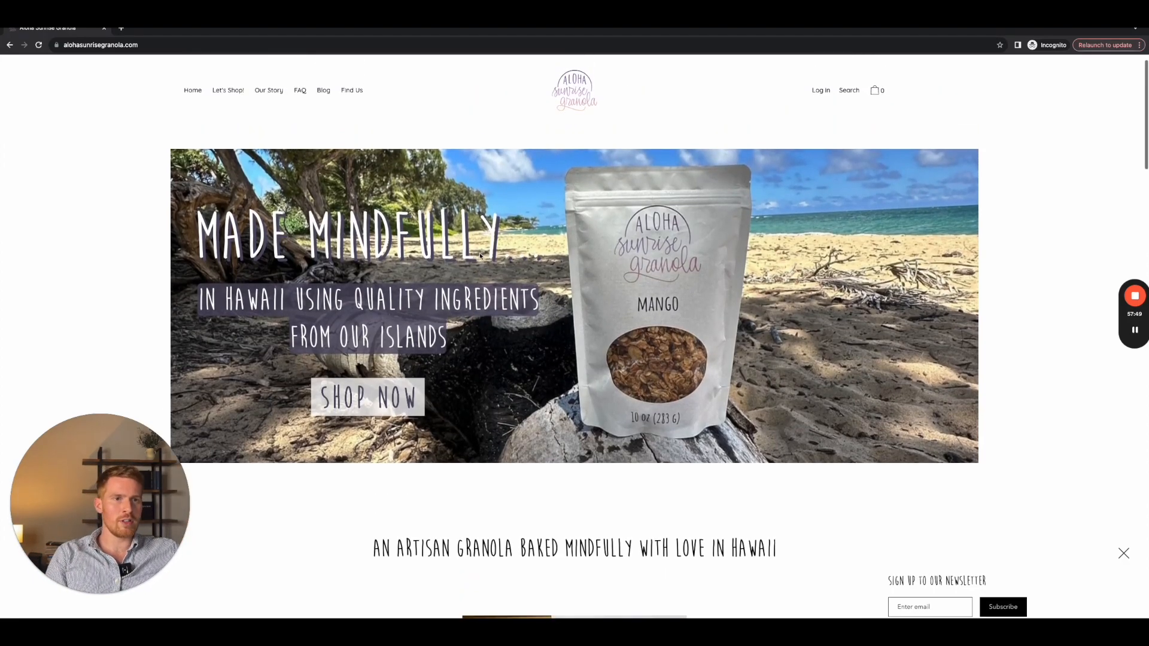
Check whether the banner's Shop Now graphic is a real button, and inspect the tagline and image section beneath the banner
{"action": "left_click", "coordinate": [398, 394]}
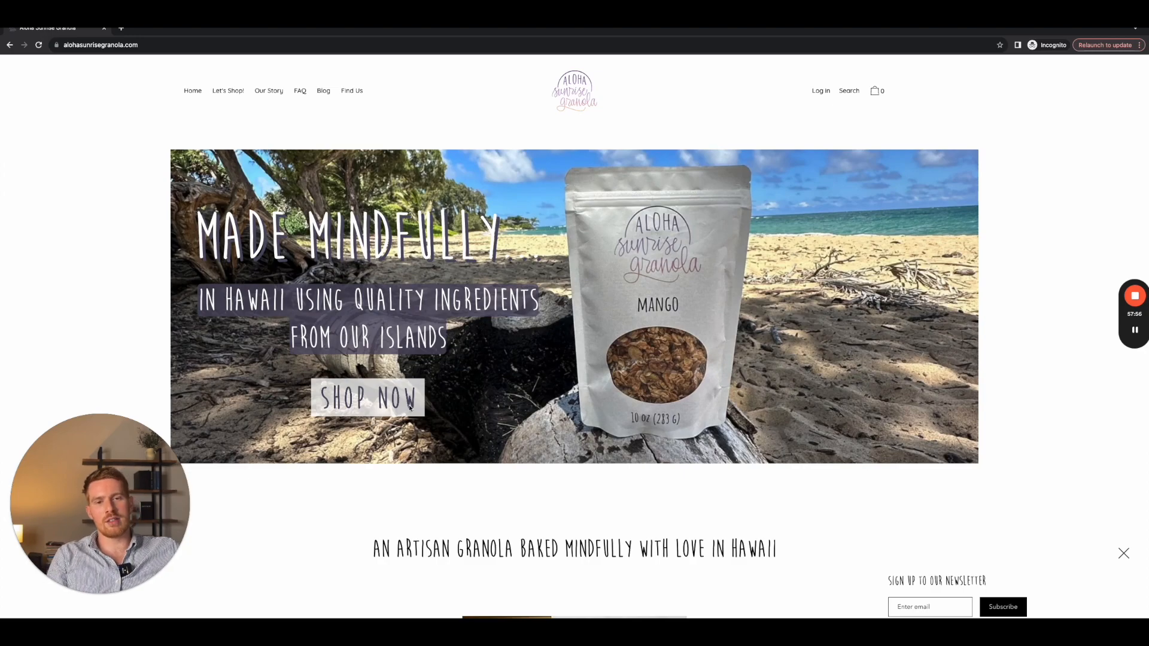
{"action": "scroll", "coordinate": [381, 405], "scroll_direction": "down", "scroll_amount": 2}
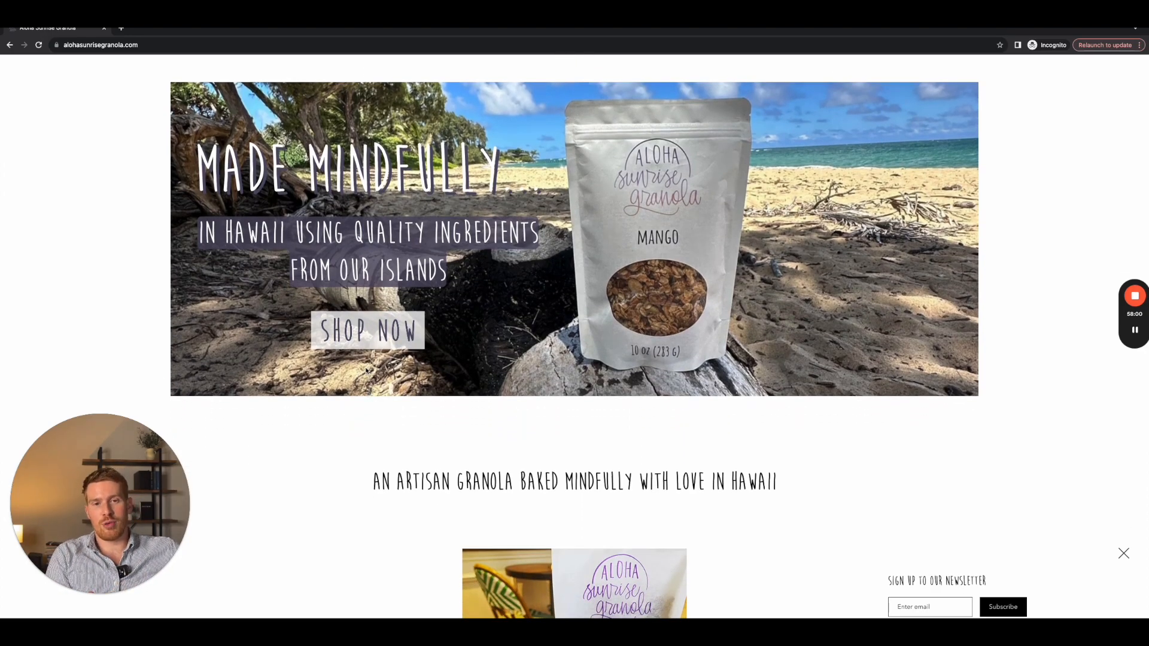
{"action": "double_click", "coordinate": [385, 330]}
{"action": "scroll", "coordinate": [311, 294], "scroll_direction": "down", "scroll_amount": 1}
{"action": "left_click", "coordinate": [313, 368]}
{"action": "scroll", "coordinate": [314, 370], "scroll_direction": "down", "scroll_amount": 1}
{"action": "scroll", "coordinate": [316, 374], "scroll_direction": "down", "scroll_amount": 3}
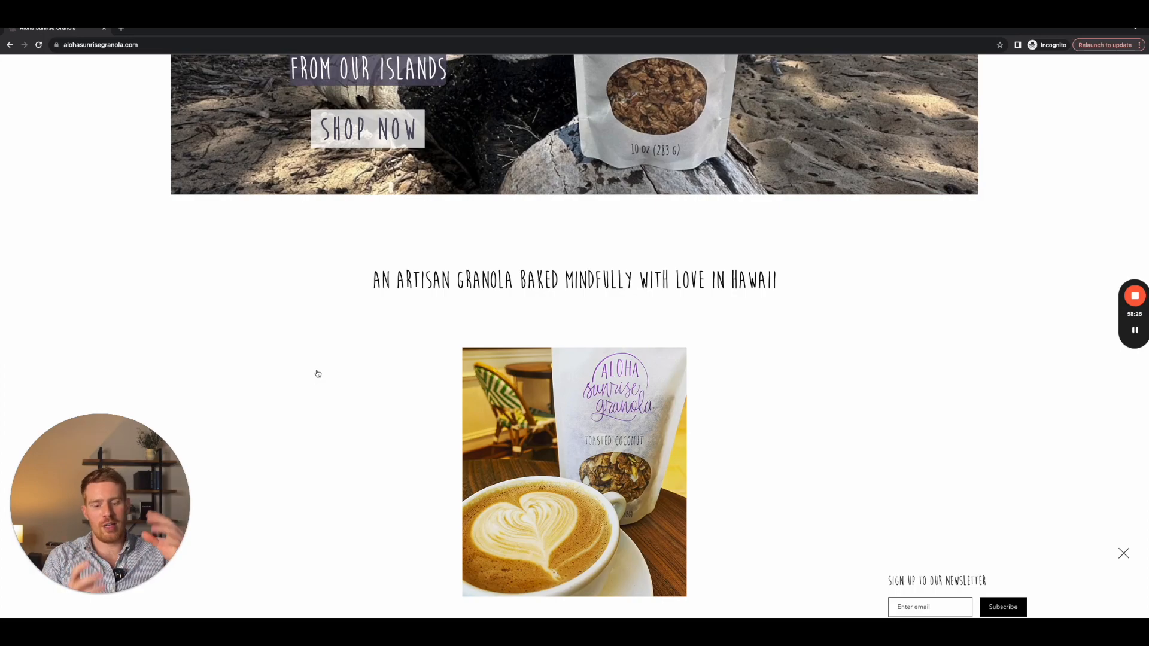
Return to the theme editor's browser window, open nike.com in a new tab, and review its homepage down to Trending Gifts
{"action": "key", "text": "ctrl+Left"}
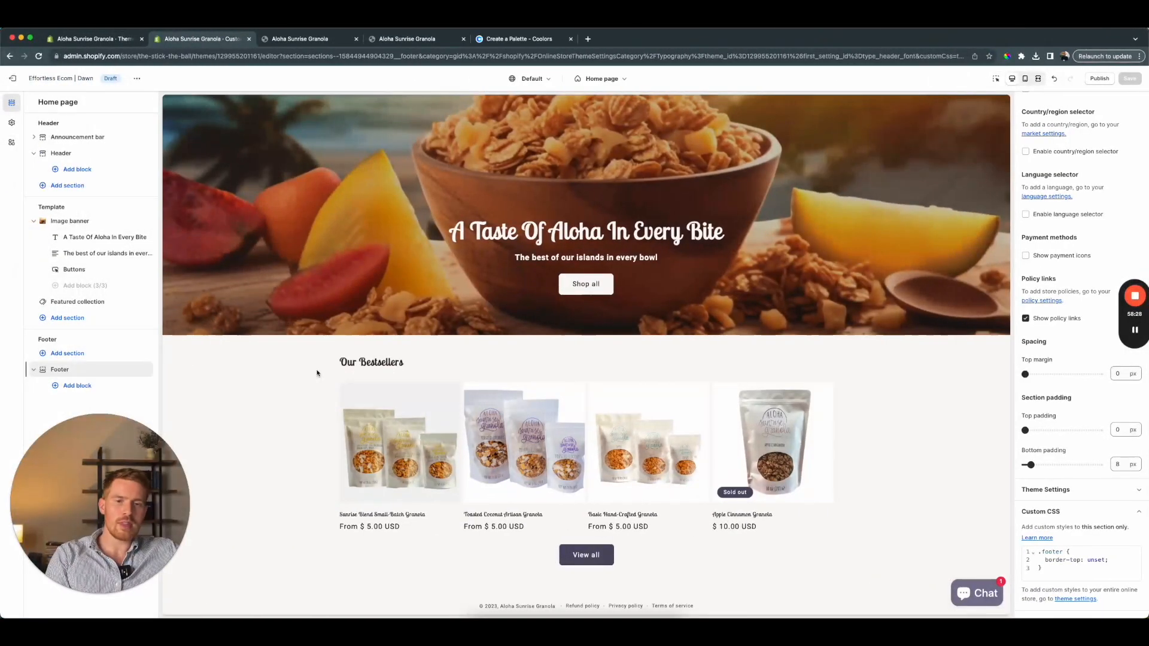
{"action": "key", "text": "super+t"}
{"action": "type", "text": "nike.com"}
{"action": "key", "text": "Return"}
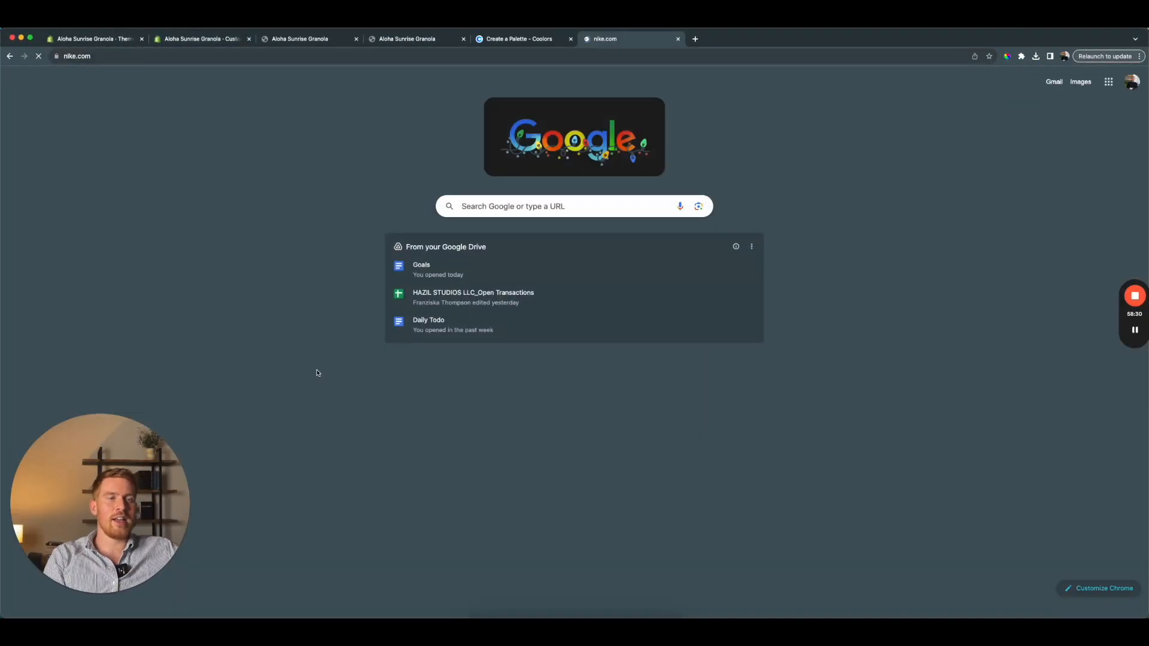
{"action": "scroll", "coordinate": [317, 373], "scroll_direction": "down", "scroll_amount": 3}
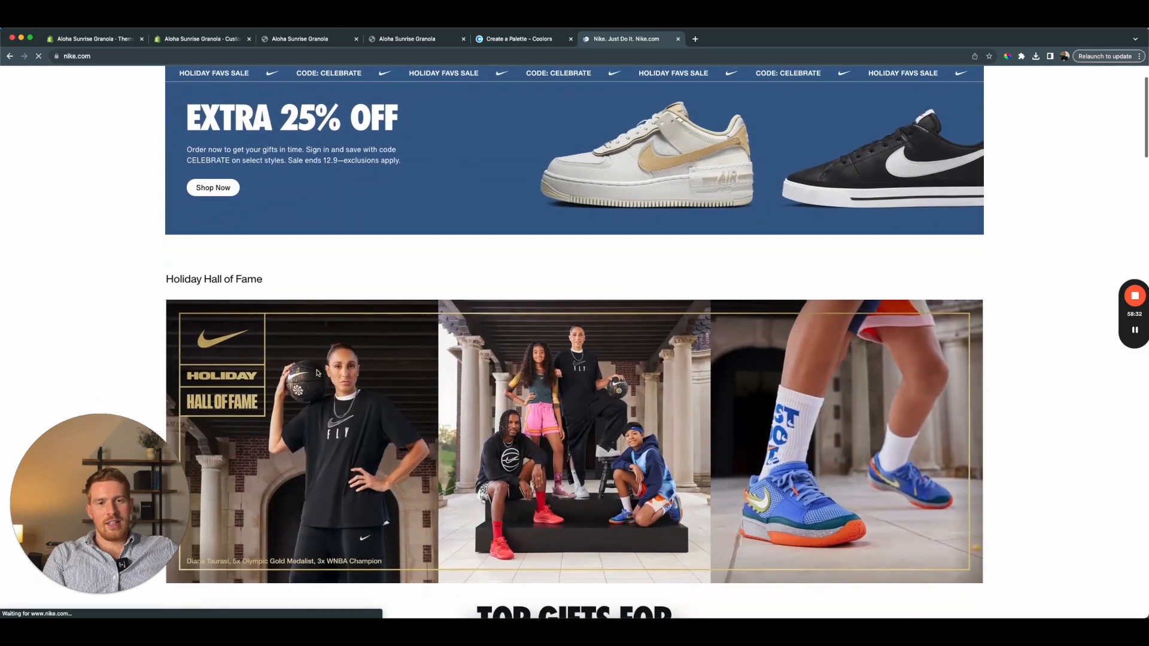
{"action": "scroll", "coordinate": [317, 373], "scroll_direction": "down", "scroll_amount": 10}
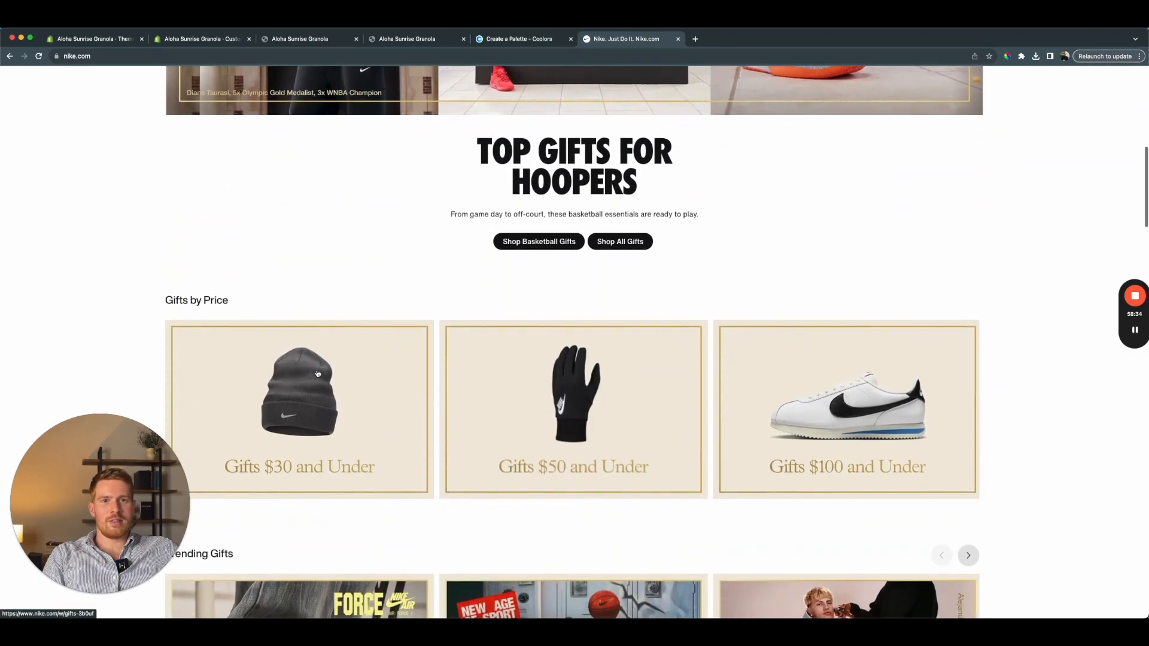
{"action": "scroll", "coordinate": [319, 373], "scroll_direction": "down", "scroll_amount": 1}
{"action": "scroll", "coordinate": [476, 378], "scroll_direction": "down", "scroll_amount": 4}
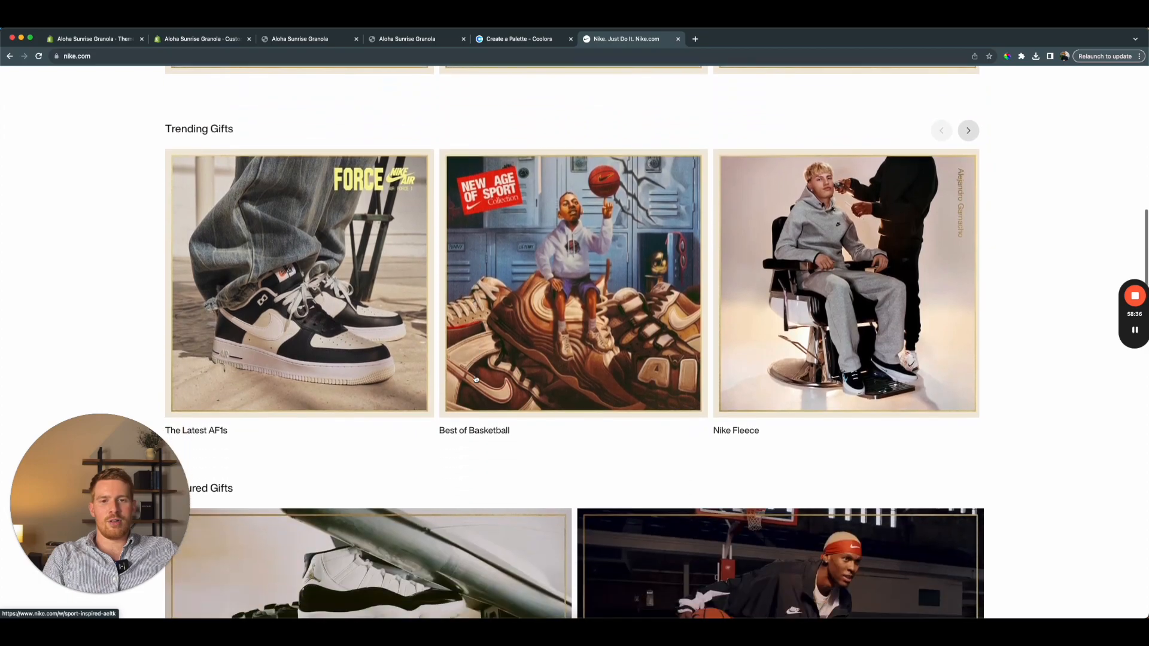
Examine the alignment and spacing of Nike's gift sections, sale banner and Holiday Hall of Fame section
{"action": "scroll", "coordinate": [382, 292], "scroll_direction": "up", "scroll_amount": 6}
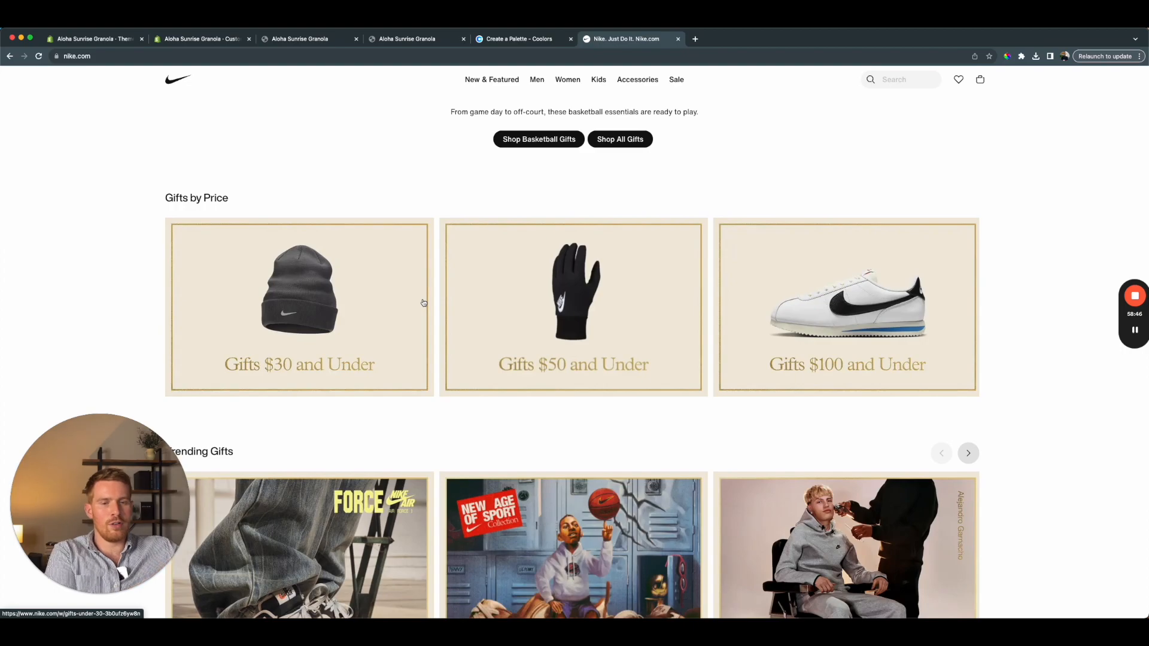
{"action": "scroll", "coordinate": [423, 302], "scroll_direction": "down", "scroll_amount": 3}
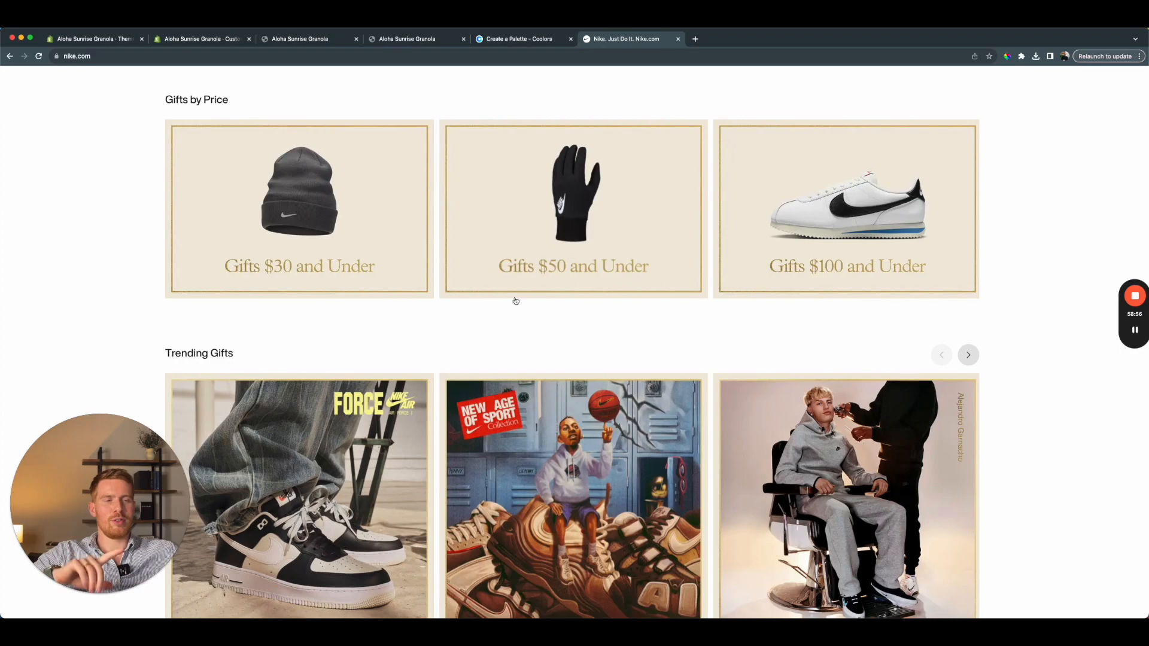
{"action": "scroll", "coordinate": [516, 301], "scroll_direction": "down", "scroll_amount": 5}
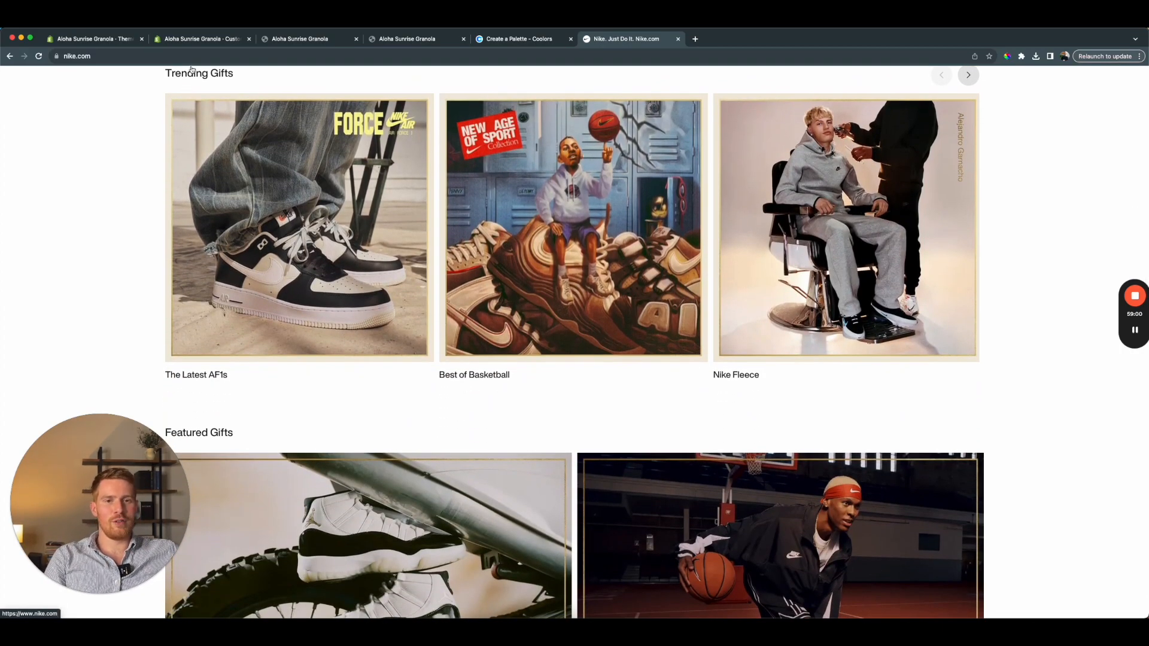
{"action": "scroll", "coordinate": [332, 202], "scroll_direction": "down", "scroll_amount": 3}
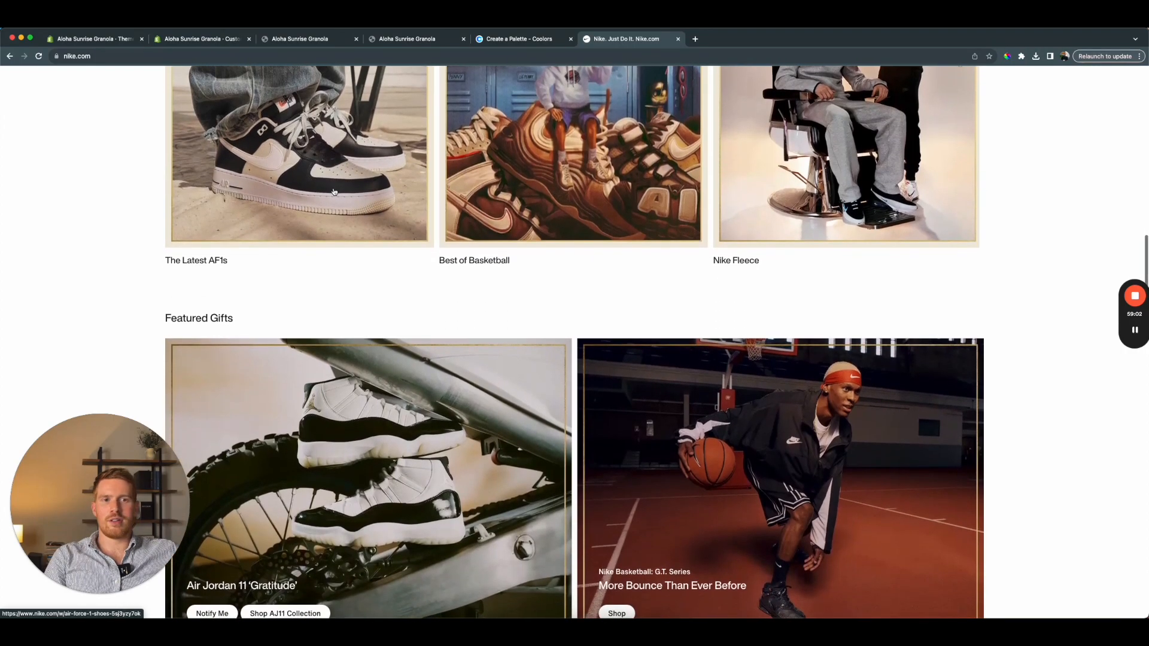
{"action": "scroll", "coordinate": [332, 202], "scroll_direction": "down", "scroll_amount": 1}
{"action": "scroll", "coordinate": [351, 231], "scroll_direction": "up", "scroll_amount": 5}
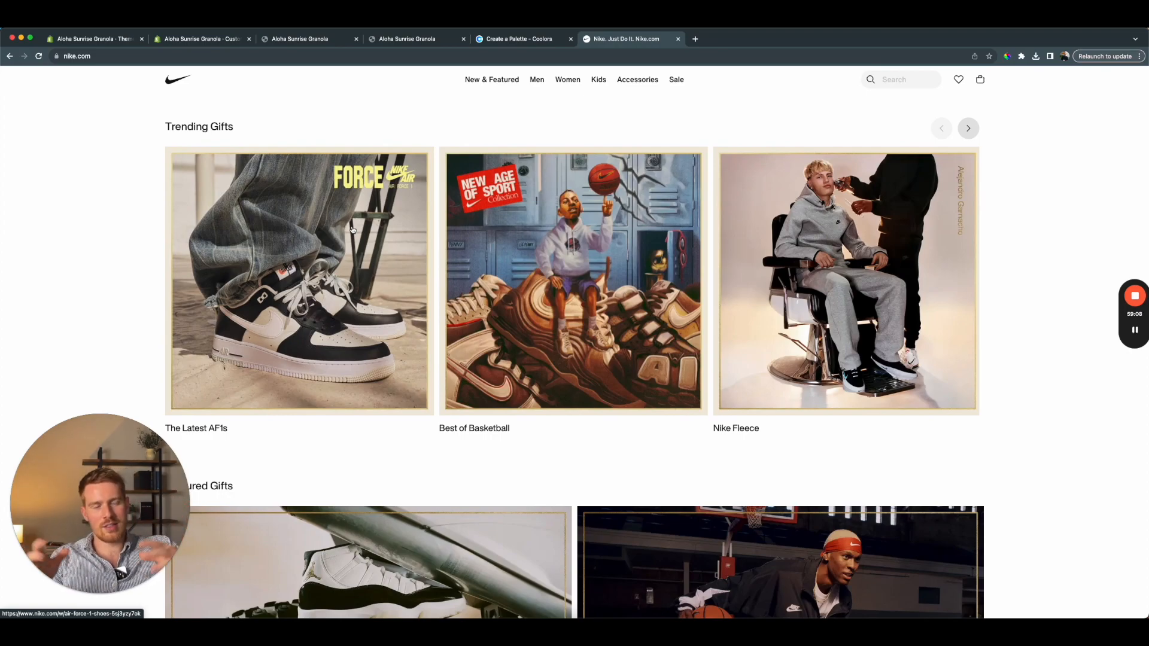
{"action": "scroll", "coordinate": [353, 229], "scroll_direction": "up", "scroll_amount": 10}
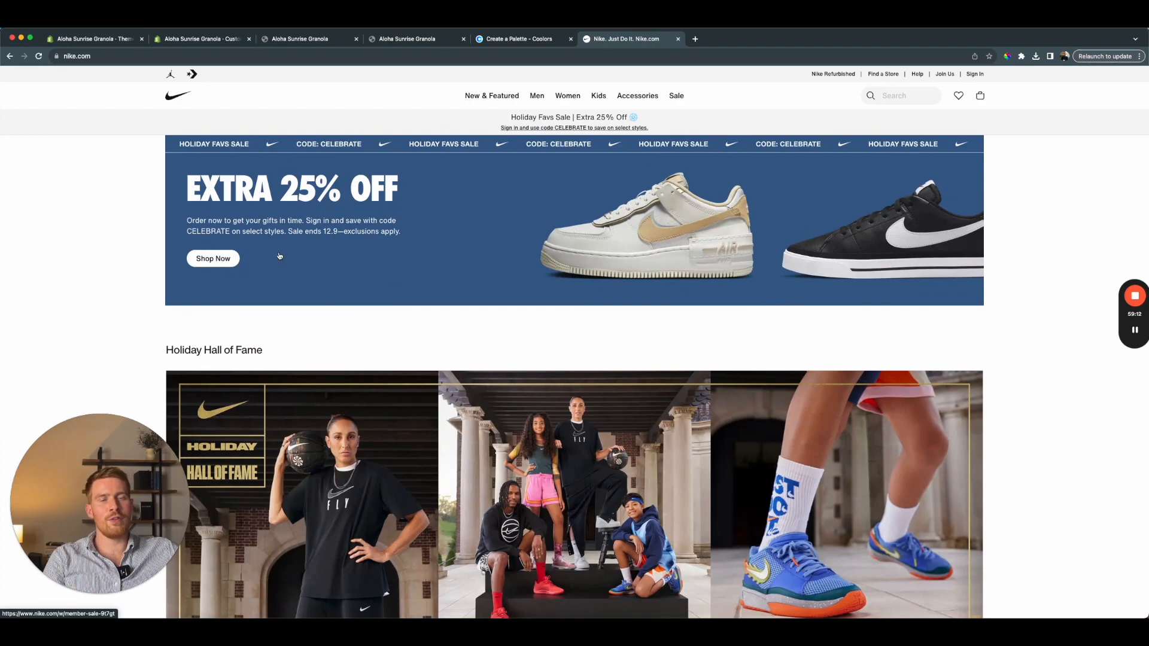
{"action": "scroll", "coordinate": [280, 256], "scroll_direction": "down", "scroll_amount": 2}
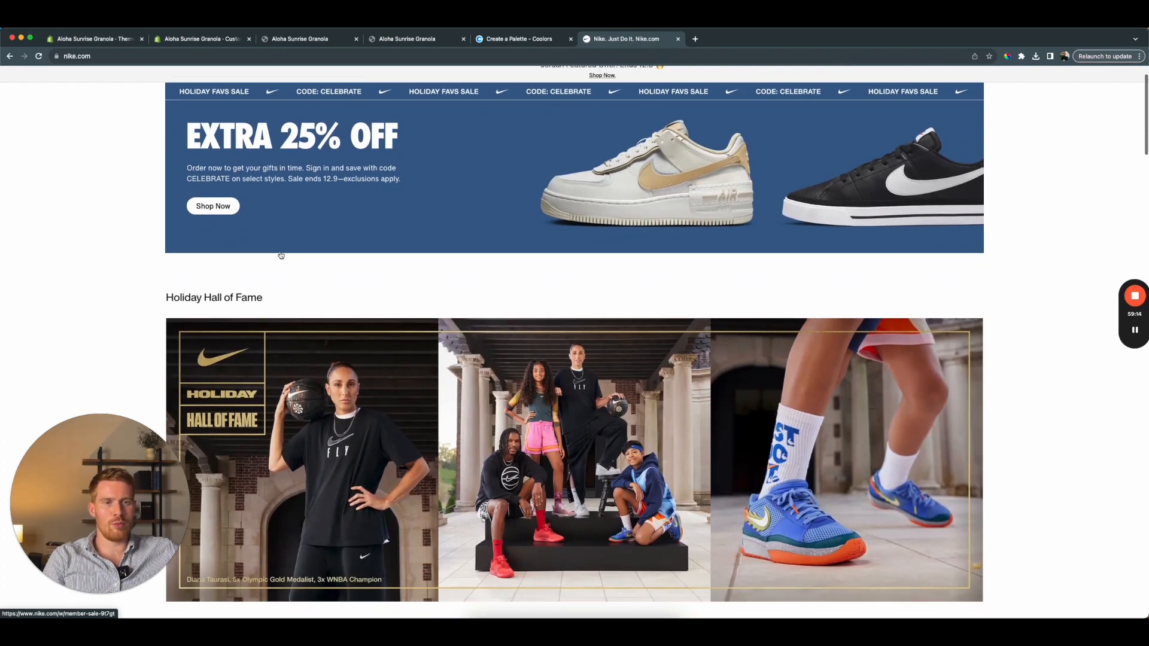
{"action": "scroll", "coordinate": [282, 254], "scroll_direction": "down", "scroll_amount": 2}
{"action": "scroll", "coordinate": [282, 254], "scroll_direction": "down", "scroll_amount": 1}
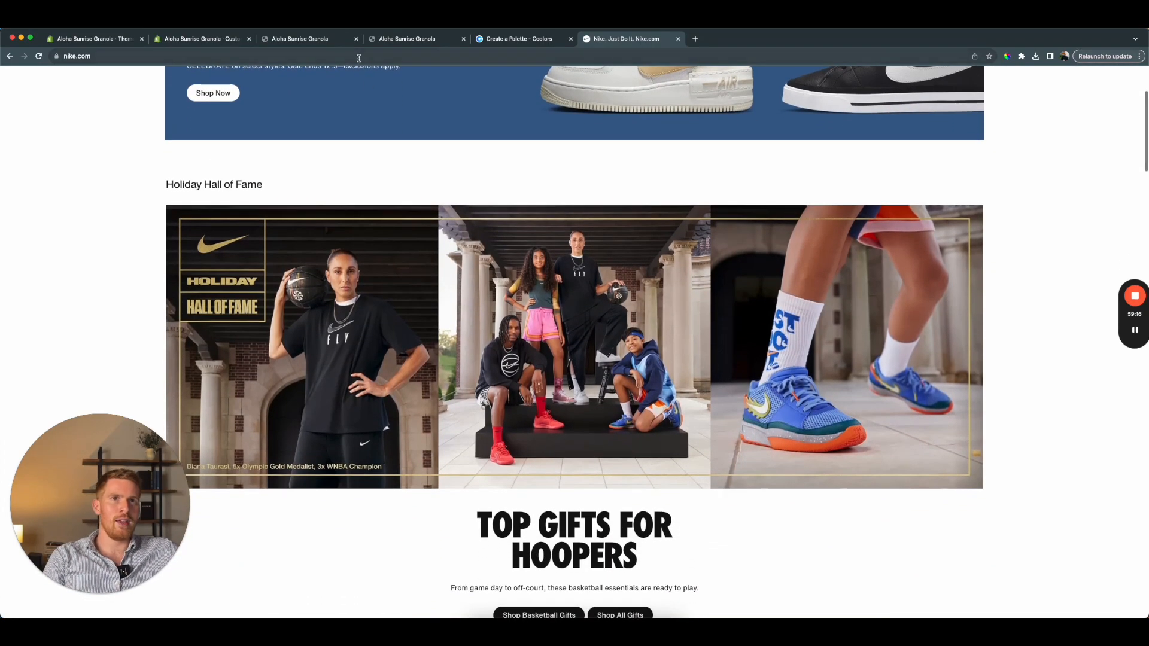
Open the Shopify Theme Store preview of the Cascade theme's Classic style in a new tab
{"action": "left_click", "coordinate": [695, 39]}
{"action": "type", "text": "cascad"}
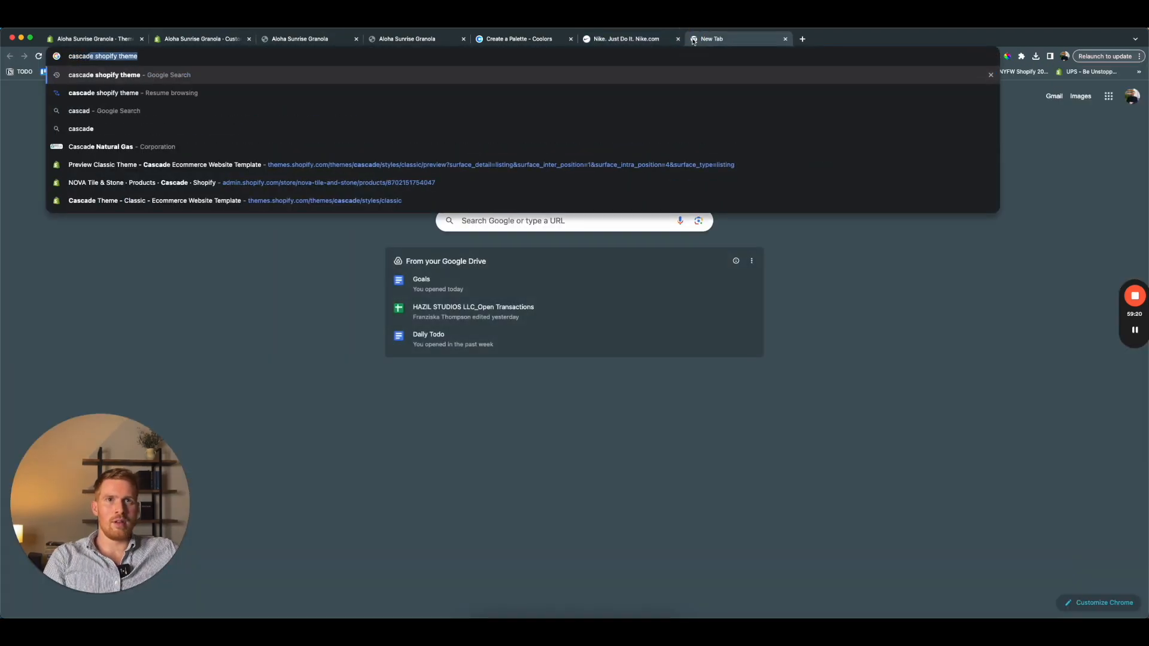
{"action": "key", "text": "Down"}
{"action": "key", "text": "Down"}
{"action": "key", "text": "Down"}
{"action": "key", "text": "Down"}
{"action": "key", "text": "Down"}
{"action": "key", "text": "Return"}
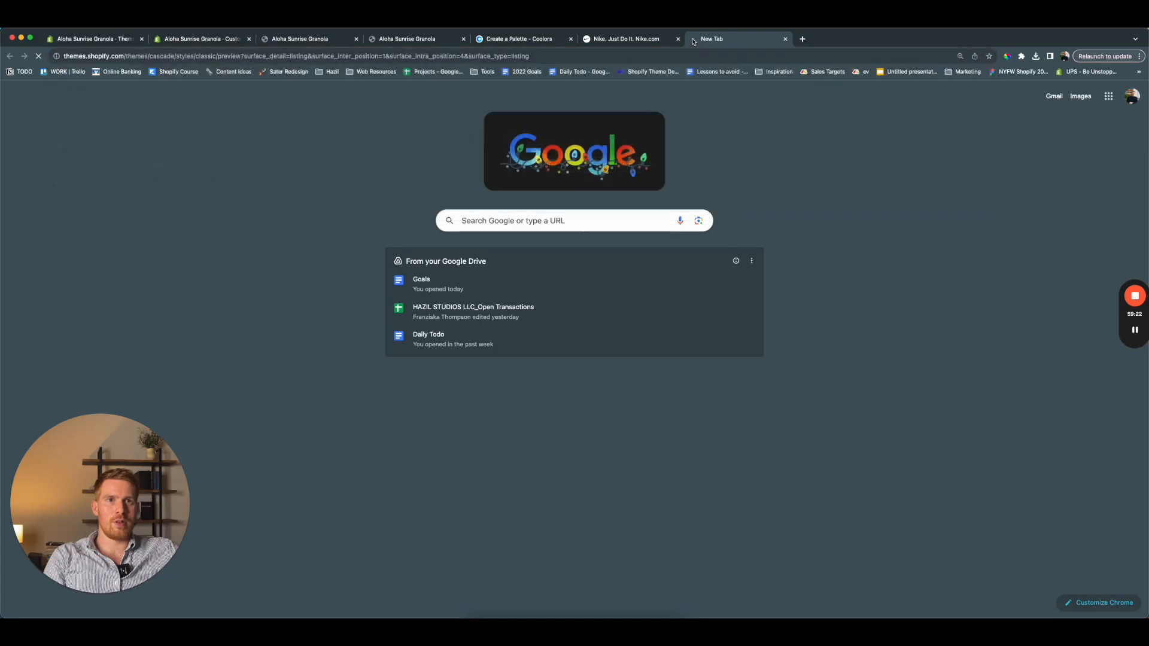
Examine the Cascade demo's homepage layout, including the Favourites and Stakes sections and the hero banner
{"action": "scroll", "coordinate": [611, 172], "scroll_direction": "down", "scroll_amount": 10}
{"action": "scroll", "coordinate": [610, 181], "scroll_direction": "down", "scroll_amount": 10}
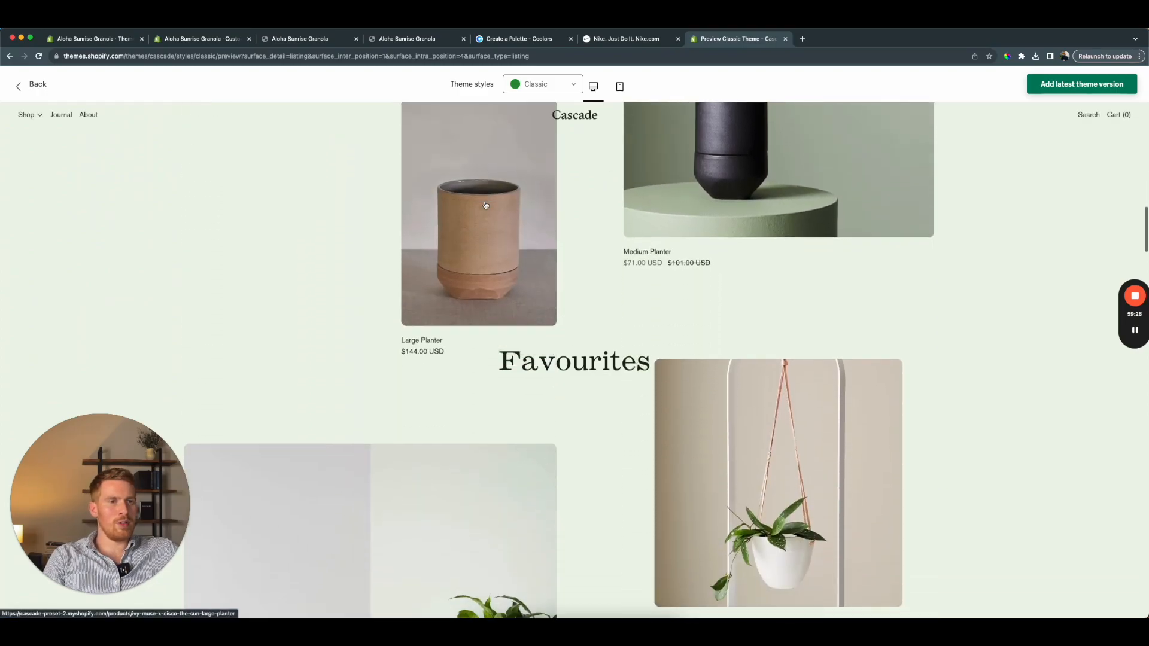
{"action": "scroll", "coordinate": [485, 205], "scroll_direction": "down", "scroll_amount": 8}
{"action": "scroll", "coordinate": [419, 323], "scroll_direction": "down", "scroll_amount": 10}
{"action": "scroll", "coordinate": [419, 326], "scroll_direction": "down", "scroll_amount": 10}
{"action": "scroll", "coordinate": [434, 326], "scroll_direction": "down", "scroll_amount": 5}
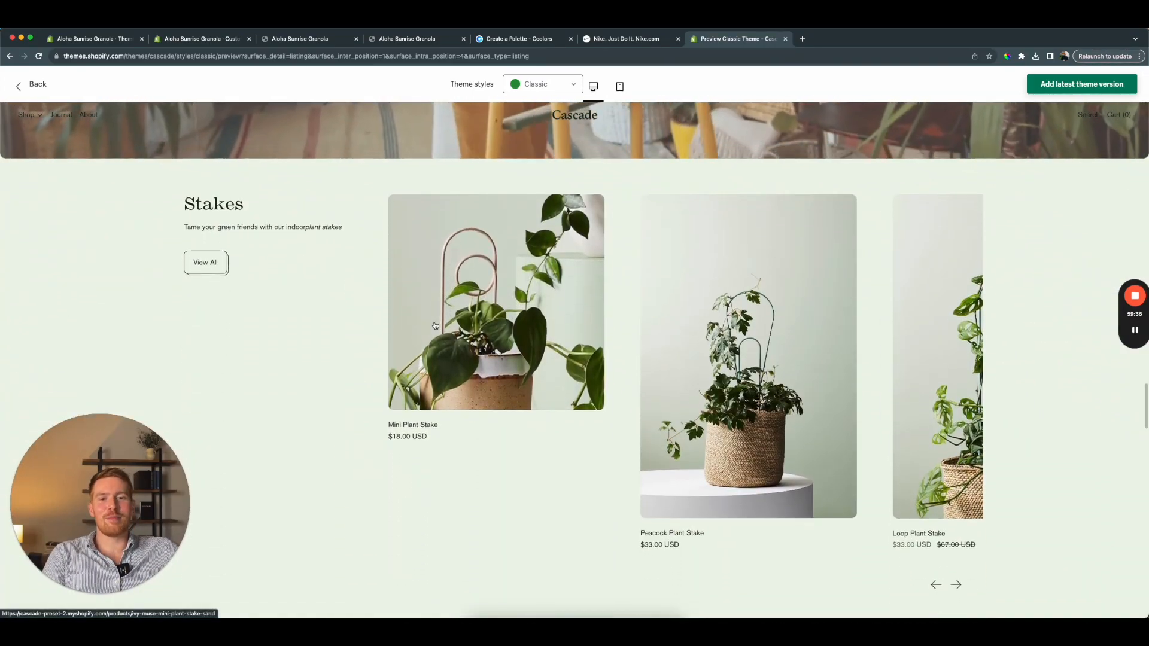
{"action": "scroll", "coordinate": [435, 327], "scroll_direction": "down", "scroll_amount": 5}
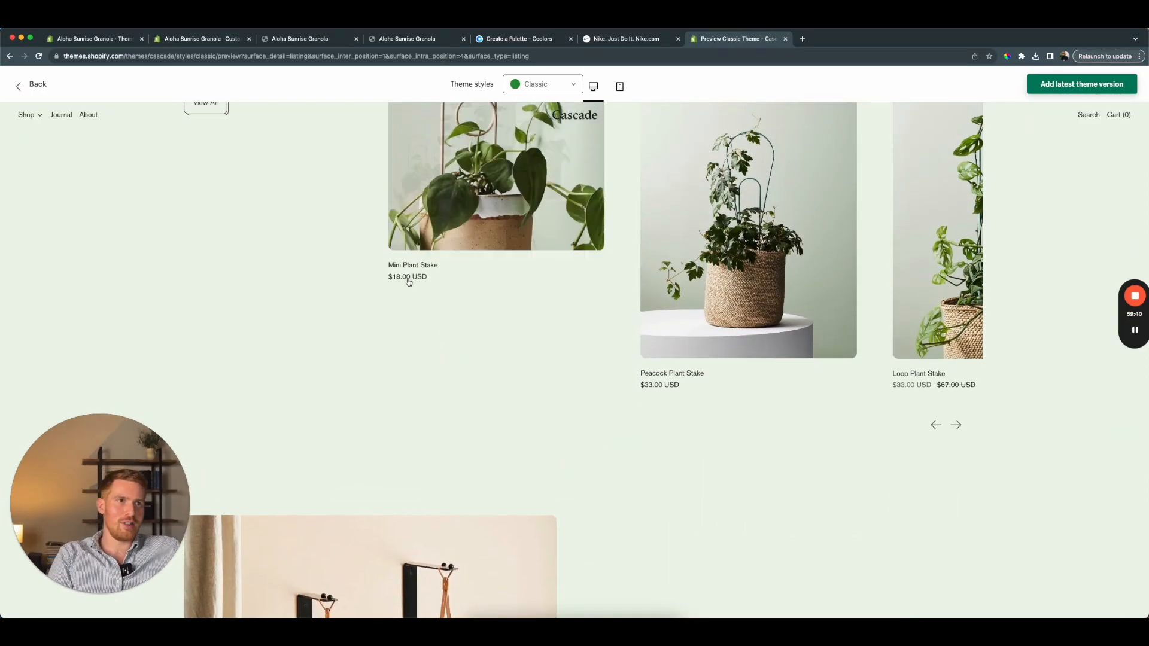
{"action": "scroll", "coordinate": [429, 313], "scroll_direction": "down", "scroll_amount": 10}
{"action": "scroll", "coordinate": [405, 273], "scroll_direction": "up", "scroll_amount": 15}
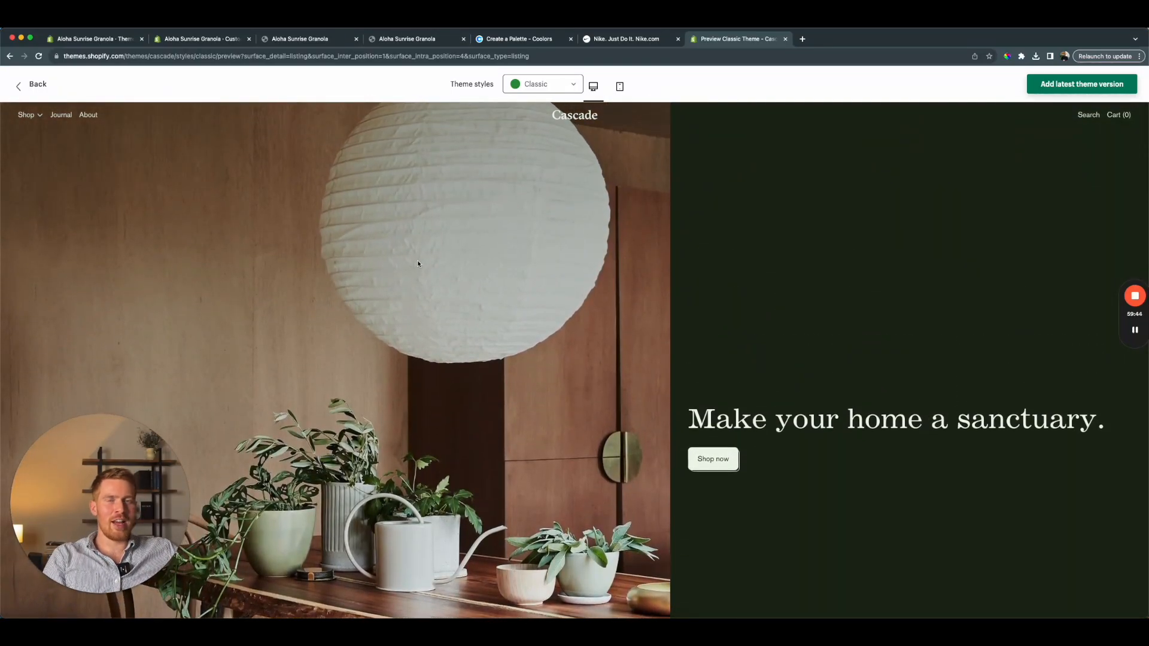
{"action": "scroll", "coordinate": [418, 264], "scroll_direction": "down", "scroll_amount": 2}
{"action": "scroll", "coordinate": [417, 264], "scroll_direction": "up", "scroll_amount": 2}
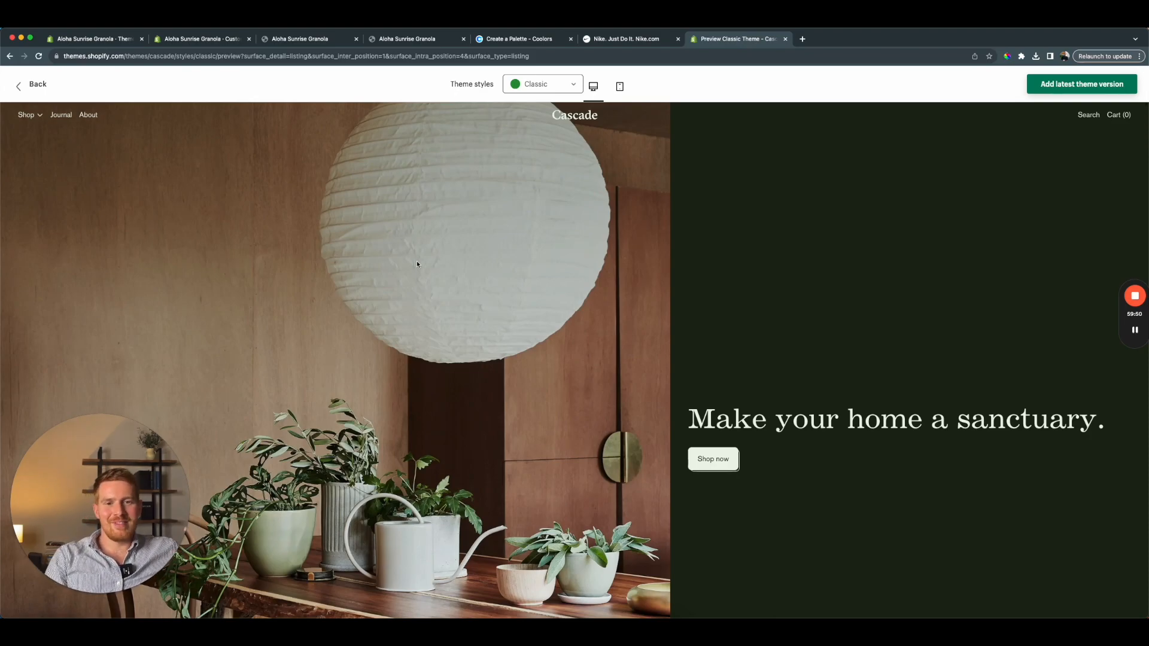
Close the Cascade preview and look over Nike's homepage sections again, ending back at its sale banner
{"action": "key", "text": "super+w"}
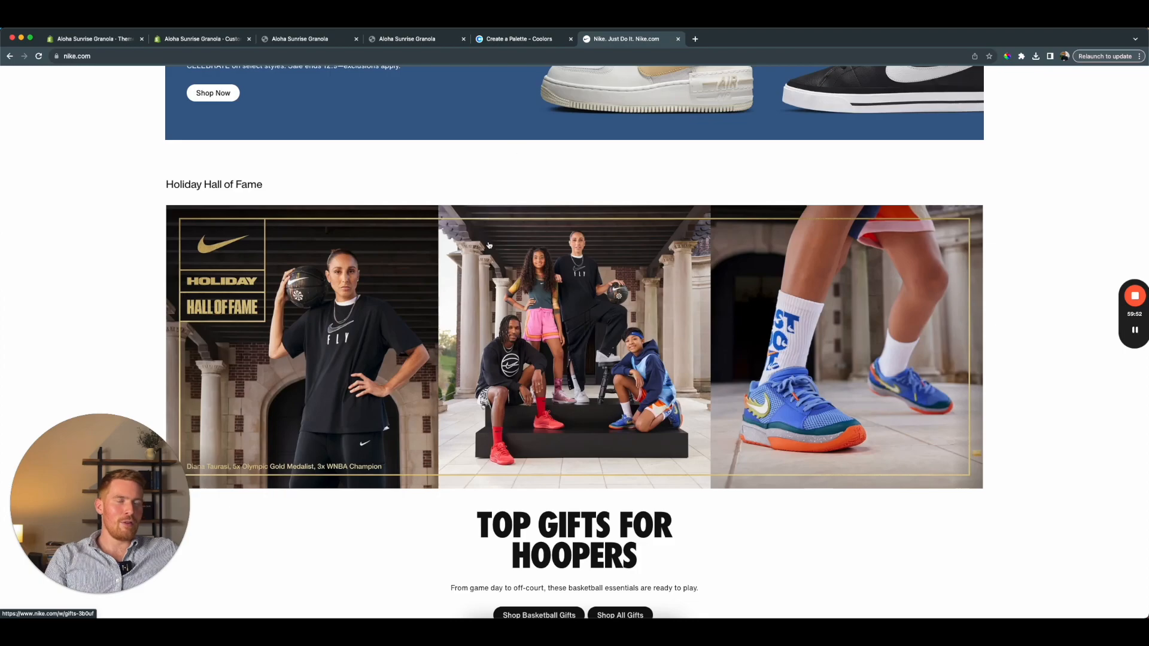
{"action": "scroll", "coordinate": [489, 245], "scroll_direction": "up", "scroll_amount": 3}
{"action": "scroll", "coordinate": [489, 245], "scroll_direction": "down", "scroll_amount": 10}
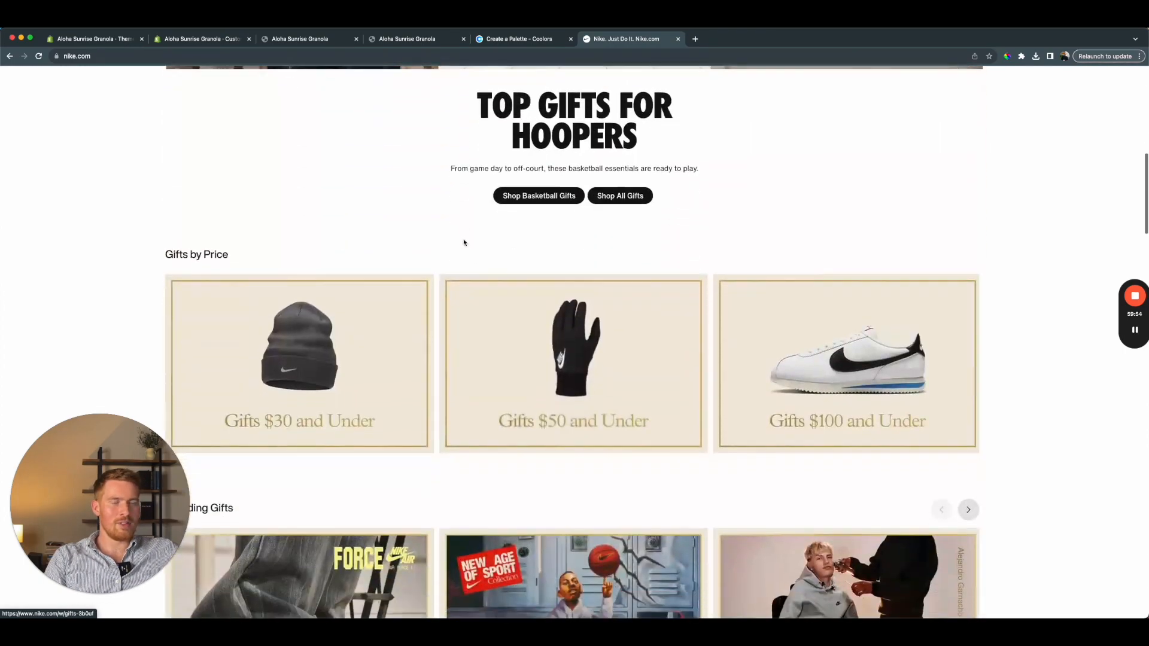
{"action": "scroll", "coordinate": [464, 243], "scroll_direction": "down", "scroll_amount": 4}
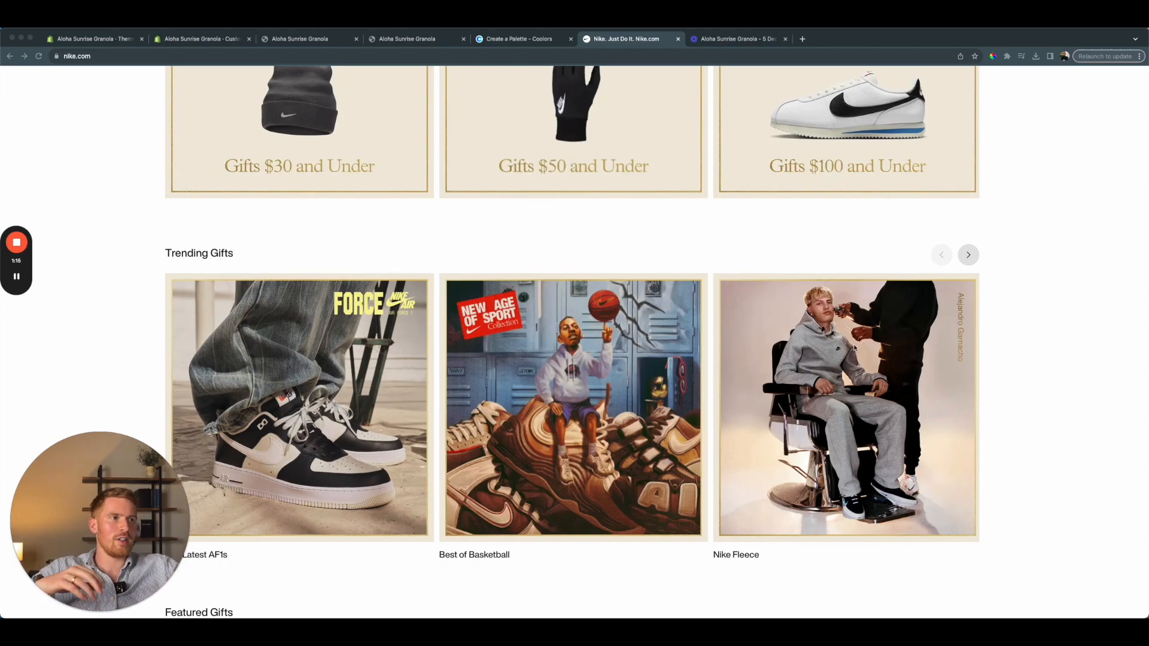
{"action": "scroll", "coordinate": [849, 333], "scroll_direction": "up", "scroll_amount": 15}
{"action": "scroll", "coordinate": [776, 323], "scroll_direction": "up", "scroll_amount": 3}
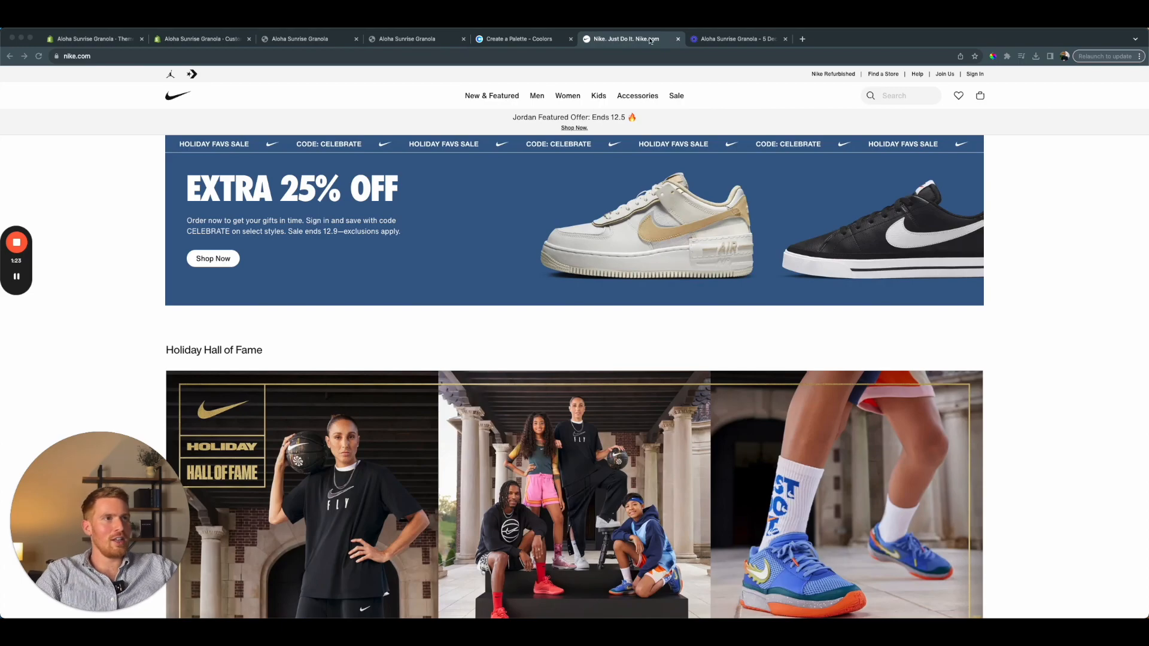
Open aloyoga.com in a new tab as another example of store design
{"action": "left_click", "coordinate": [802, 39]}
{"action": "type", "text": "aloyo"}
{"action": "key", "text": "Return"}
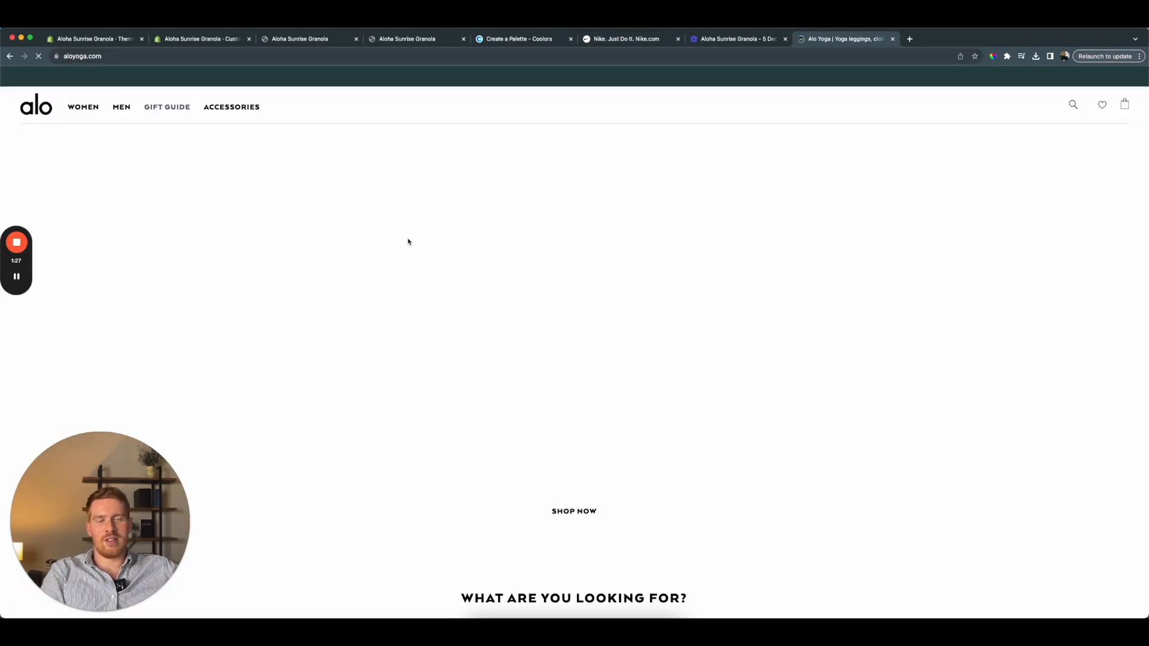
Examine Alo Yoga's homepage layout, from the hero banner through the category tiles, Top Gifts products and lookbook sections
{"action": "scroll", "coordinate": [475, 306], "scroll_direction": "down", "scroll_amount": 3}
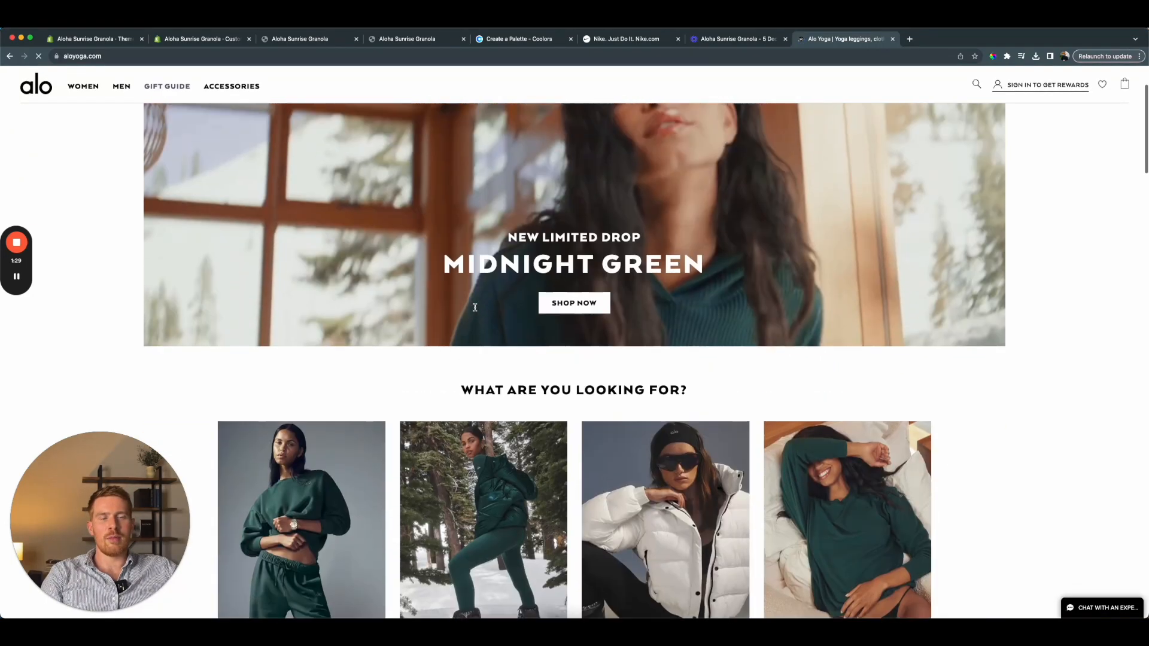
{"action": "scroll", "coordinate": [475, 310], "scroll_direction": "down", "scroll_amount": 8}
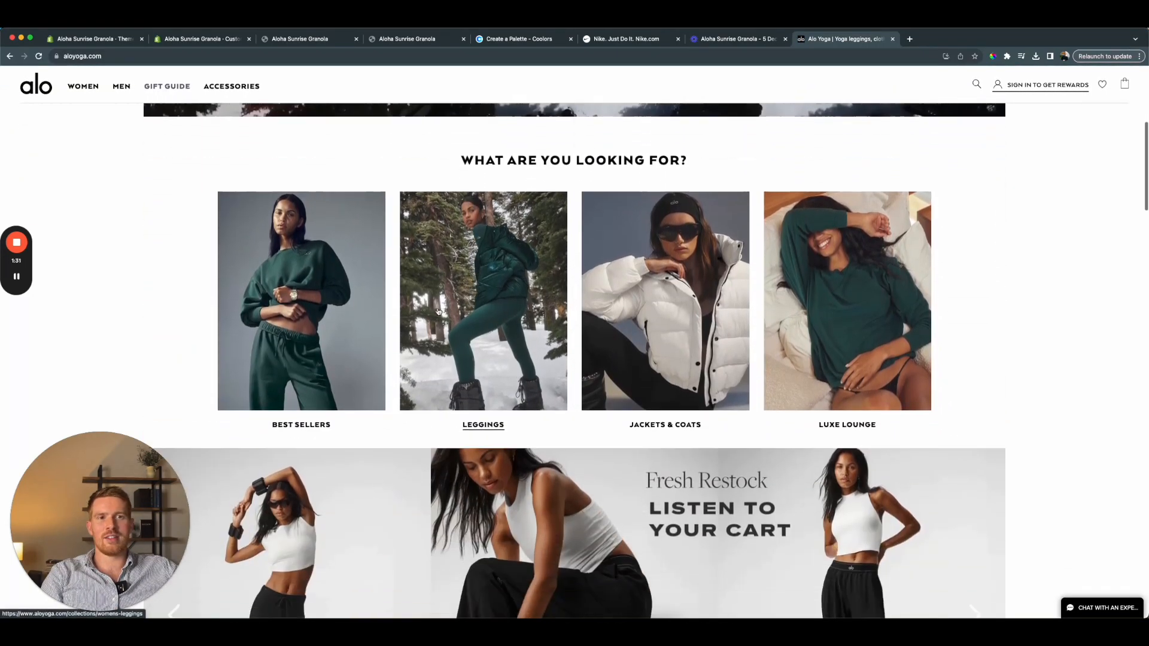
{"action": "scroll", "coordinate": [492, 317], "scroll_direction": "down", "scroll_amount": 5}
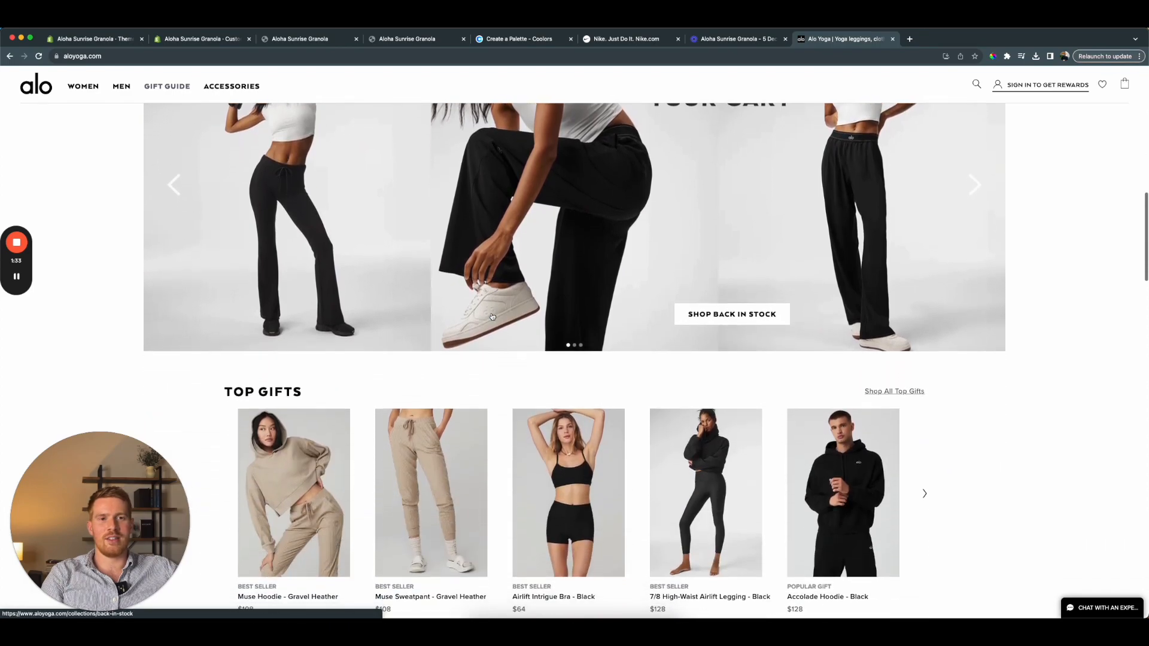
{"action": "scroll", "coordinate": [492, 318], "scroll_direction": "down", "scroll_amount": 3}
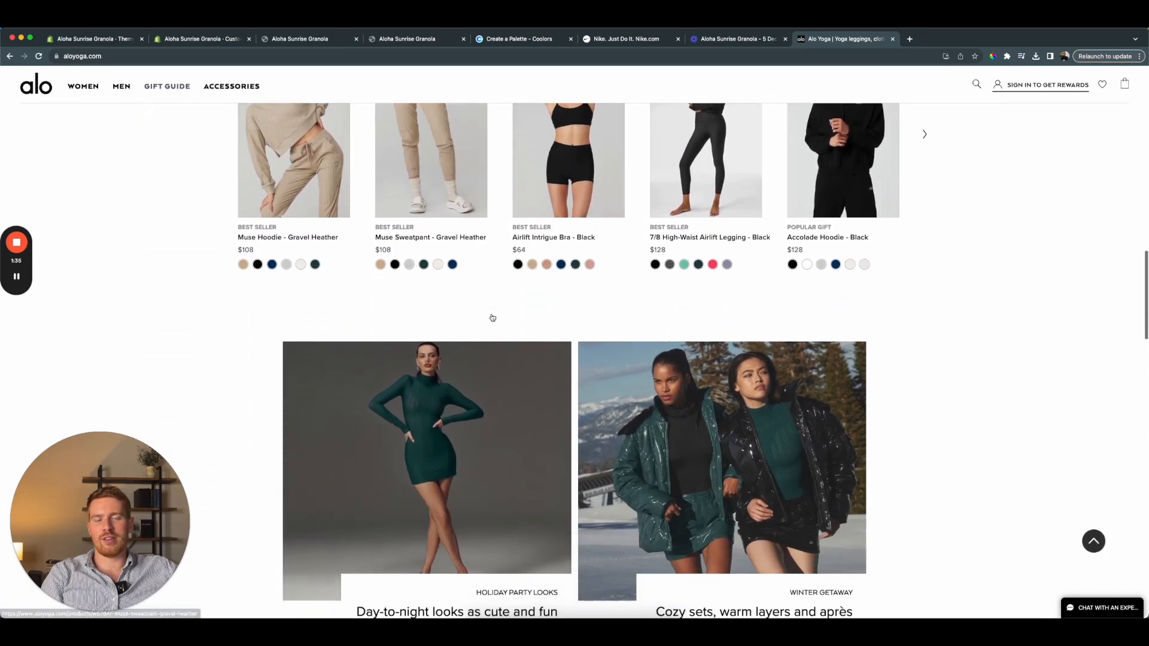
{"action": "scroll", "coordinate": [748, 359], "scroll_direction": "down", "scroll_amount": 3}
{"action": "scroll", "coordinate": [747, 359], "scroll_direction": "down", "scroll_amount": 3}
{"action": "scroll", "coordinate": [639, 327], "scroll_direction": "up", "scroll_amount": 20}
Search Google for "albirds" and open the official Allbirds website as another example of store design
{"action": "left_click", "coordinate": [530, 57]}
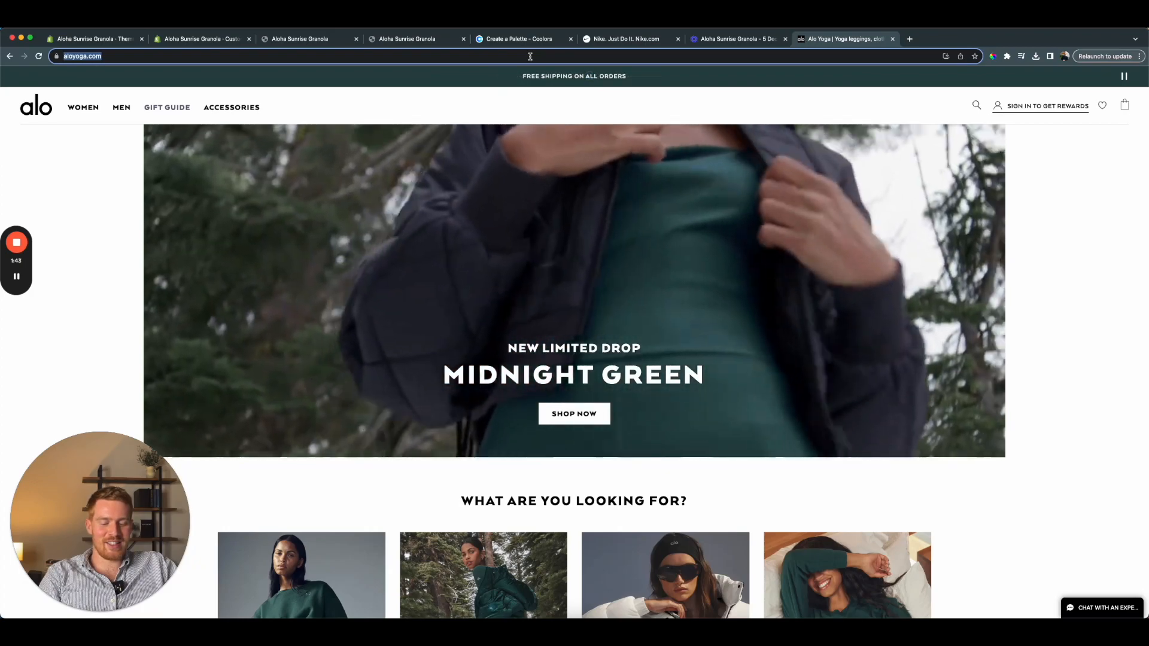
{"action": "type", "text": "a"}
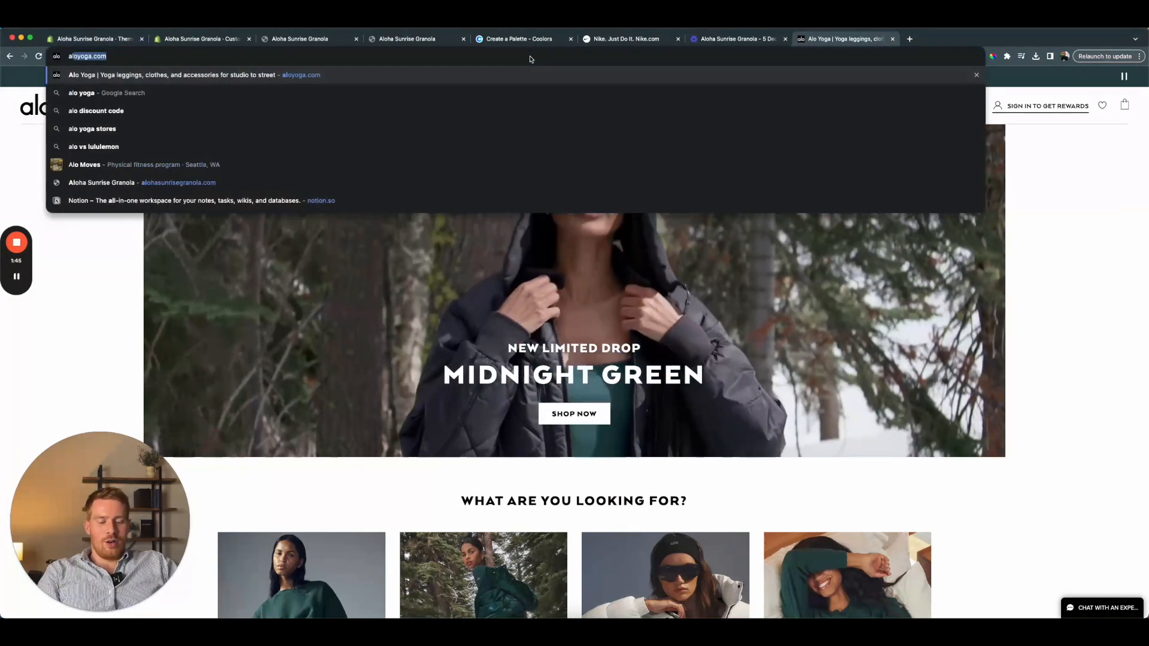
{"action": "type", "text": "lbirds"}
{"action": "key", "text": "Return"}
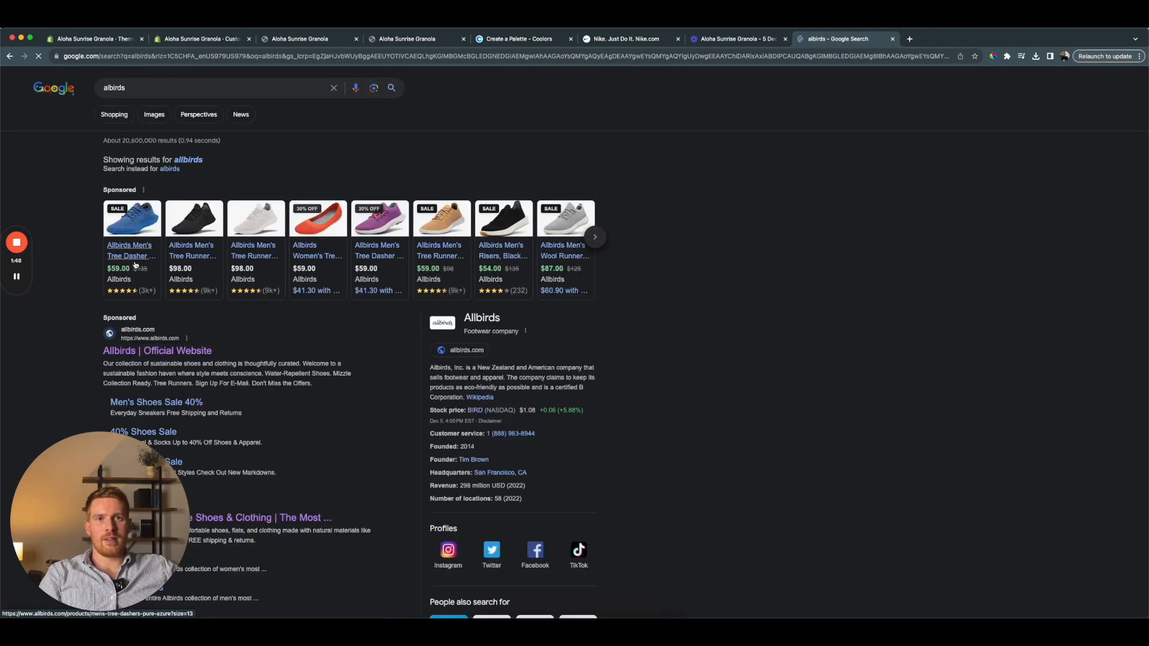
{"action": "left_click", "coordinate": [144, 357]}
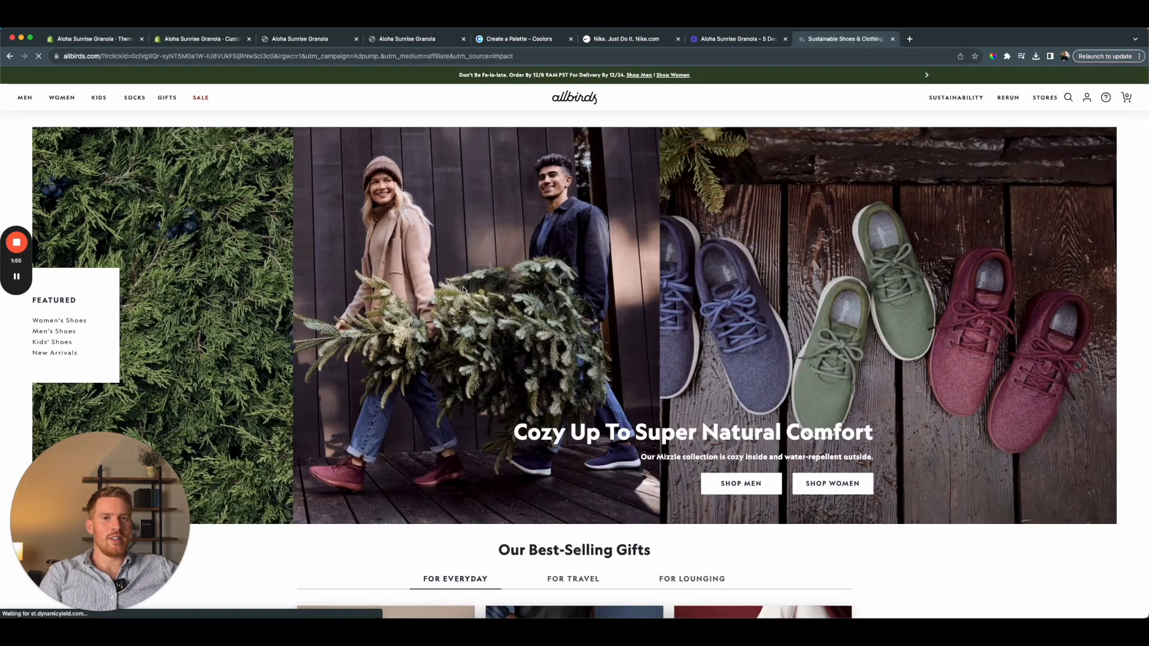
Examine Allbirds' homepage sections, including the hero banner, sale products, Holiday Party MVP and Shop The Collections, ending back at the hero banner
{"action": "scroll", "coordinate": [462, 293], "scroll_direction": "down", "scroll_amount": 2}
{"action": "scroll", "coordinate": [462, 293], "scroll_direction": "up", "scroll_amount": 1}
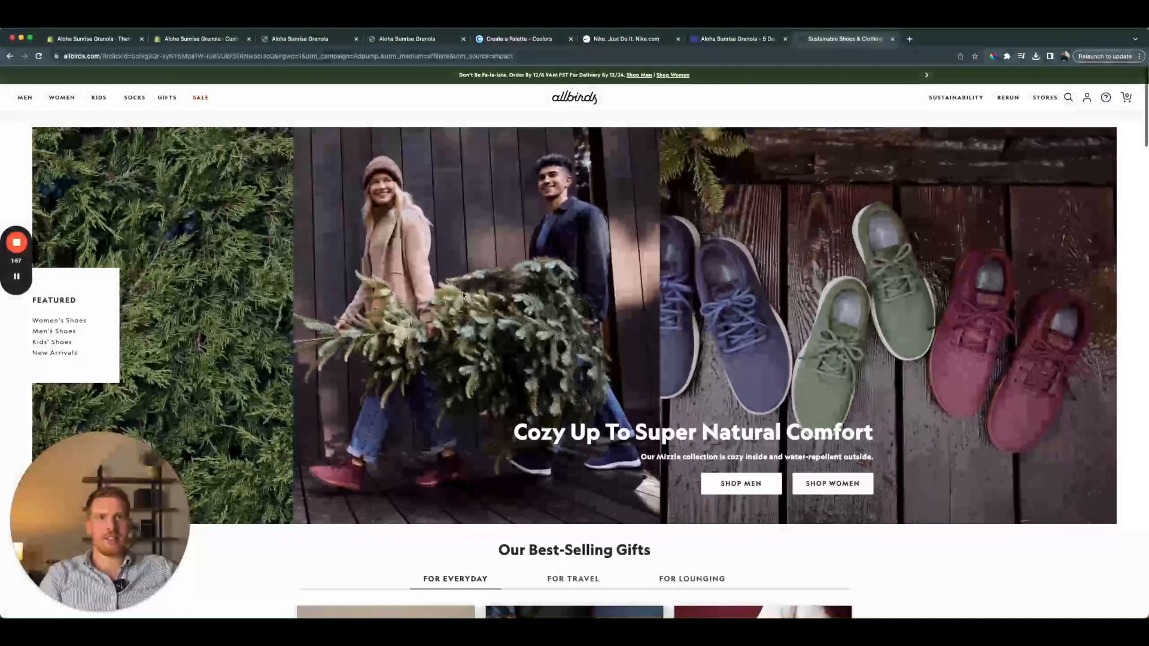
{"action": "scroll", "coordinate": [462, 294], "scroll_direction": "down", "scroll_amount": 10}
{"action": "scroll", "coordinate": [462, 294], "scroll_direction": "down", "scroll_amount": 1}
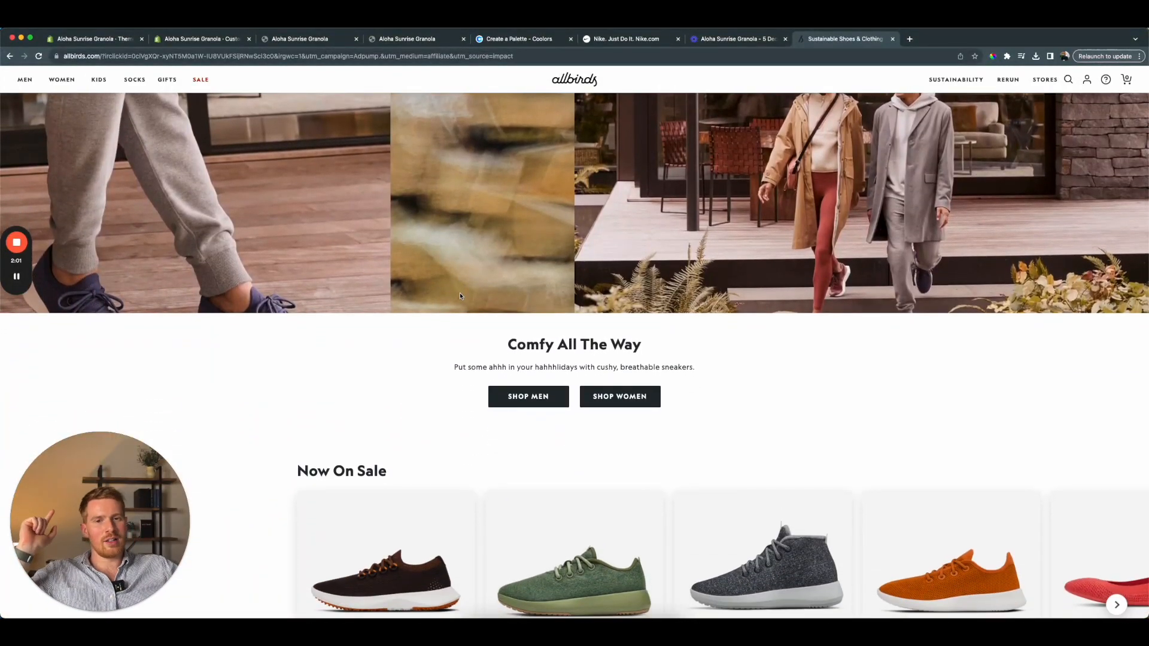
{"action": "scroll", "coordinate": [459, 296], "scroll_direction": "down", "scroll_amount": 6}
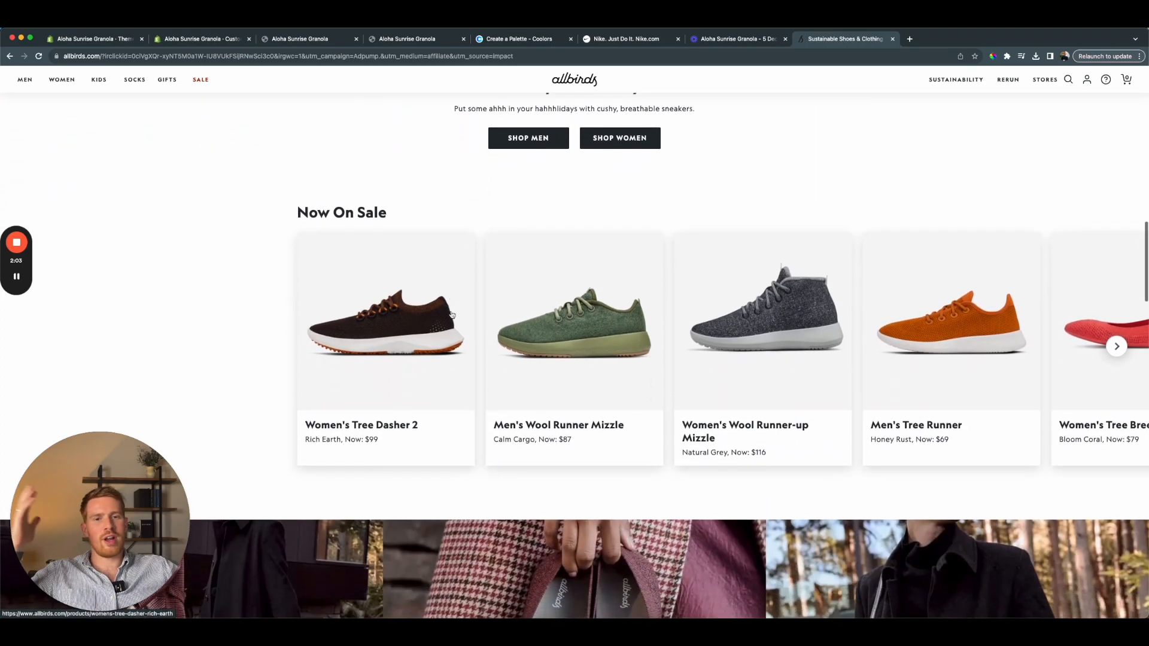
{"action": "scroll", "coordinate": [451, 317], "scroll_direction": "down", "scroll_amount": 8}
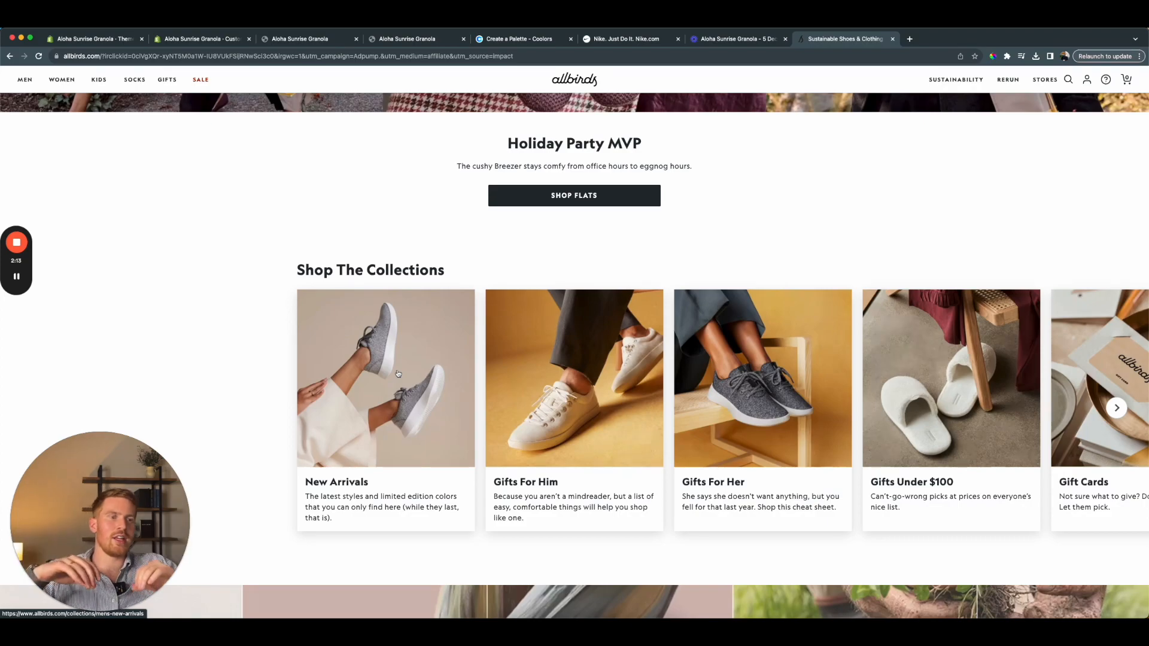
{"action": "scroll", "coordinate": [395, 377], "scroll_direction": "up", "scroll_amount": 1}
{"action": "scroll", "coordinate": [395, 371], "scroll_direction": "up", "scroll_amount": 15}
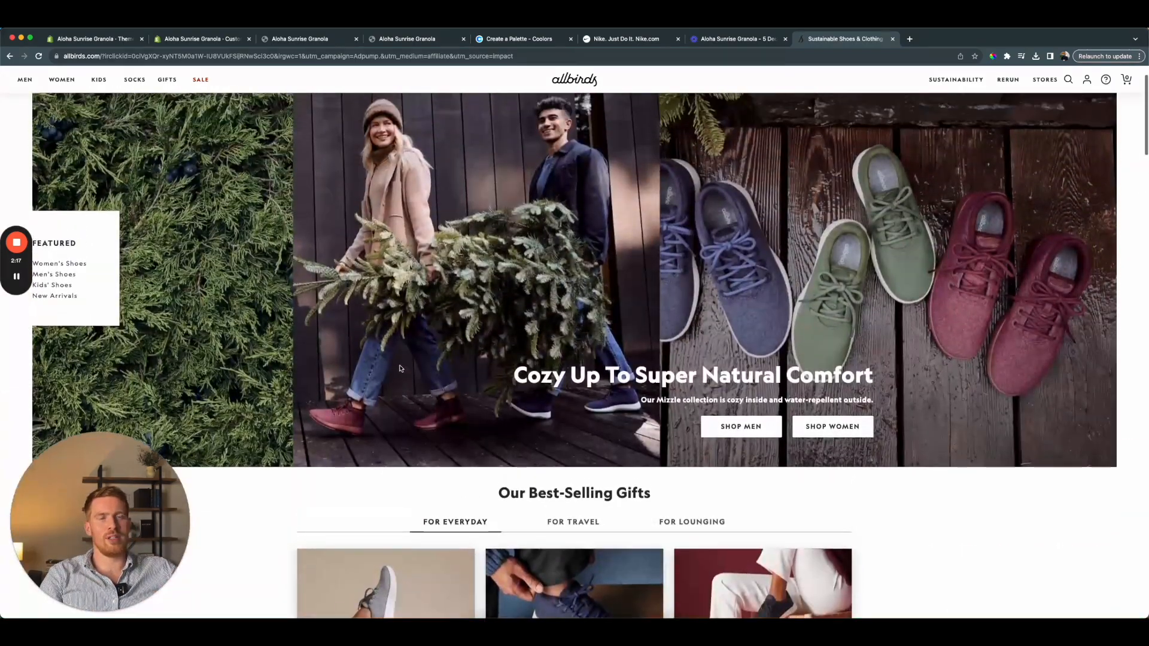
{"action": "scroll", "coordinate": [401, 368], "scroll_direction": "up", "scroll_amount": 3}
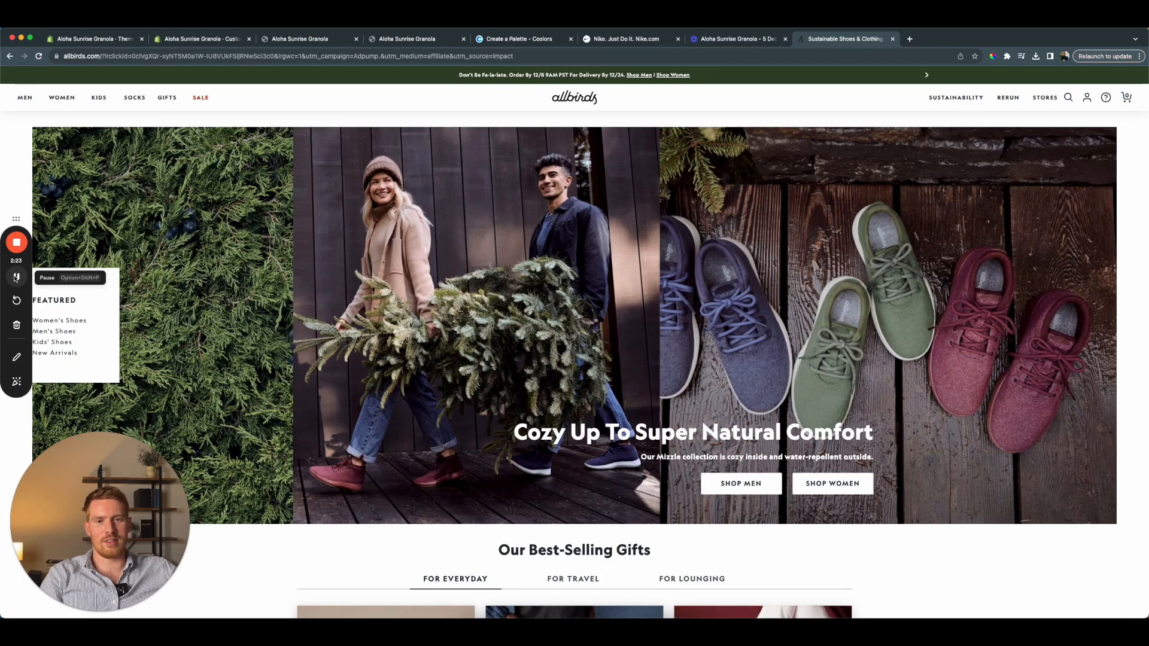
{"action": "left_click", "coordinate": [16, 278]}
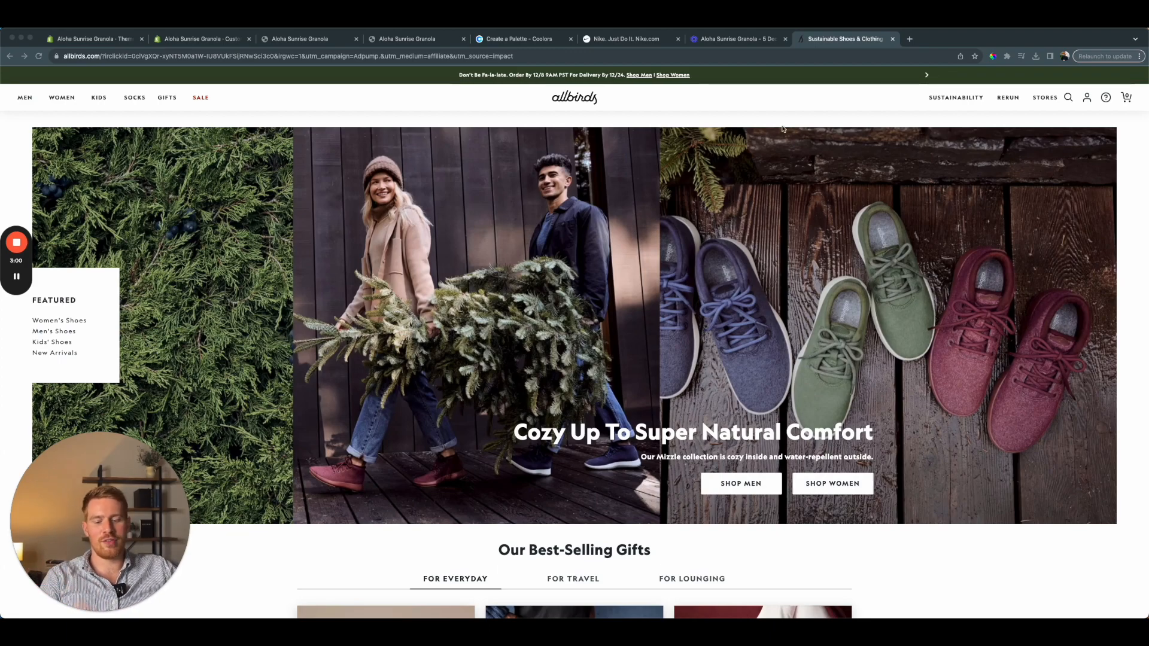
Close the three reference tabs, including Allbirds and Nike, and return to the granola store's homepage to check its current sections
{"action": "left_click", "coordinate": [859, 42]}
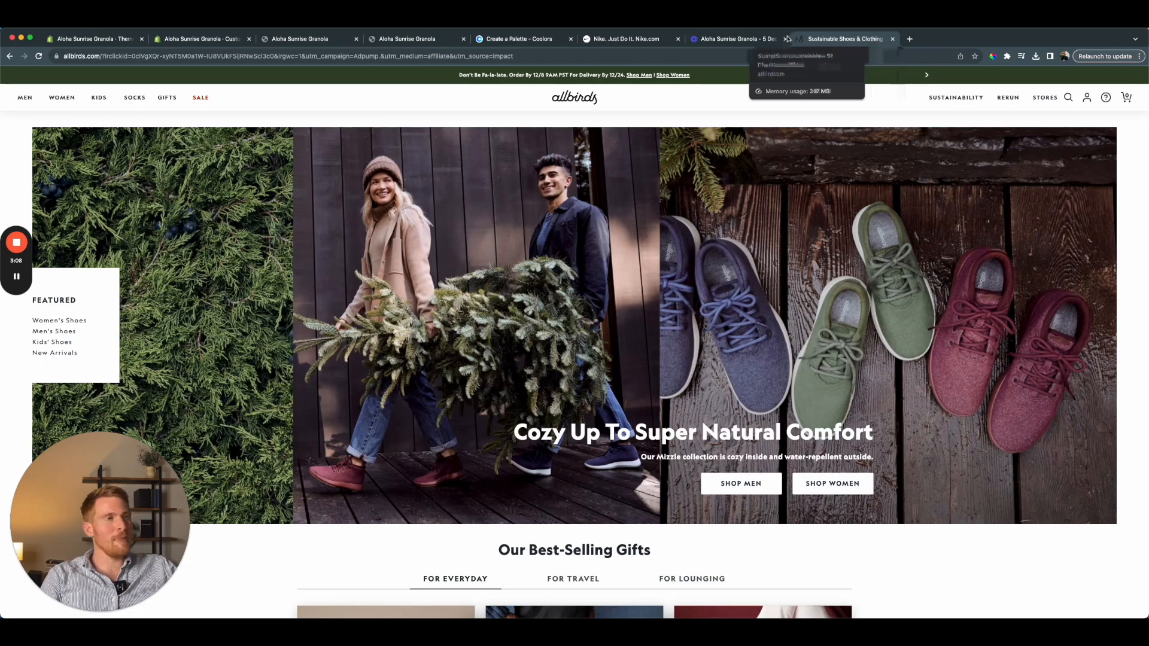
{"action": "key", "text": "super+w"}
{"action": "left_click", "coordinate": [647, 36]}
{"action": "left_click", "coordinate": [727, 40]}
{"action": "key", "text": "super+w"}
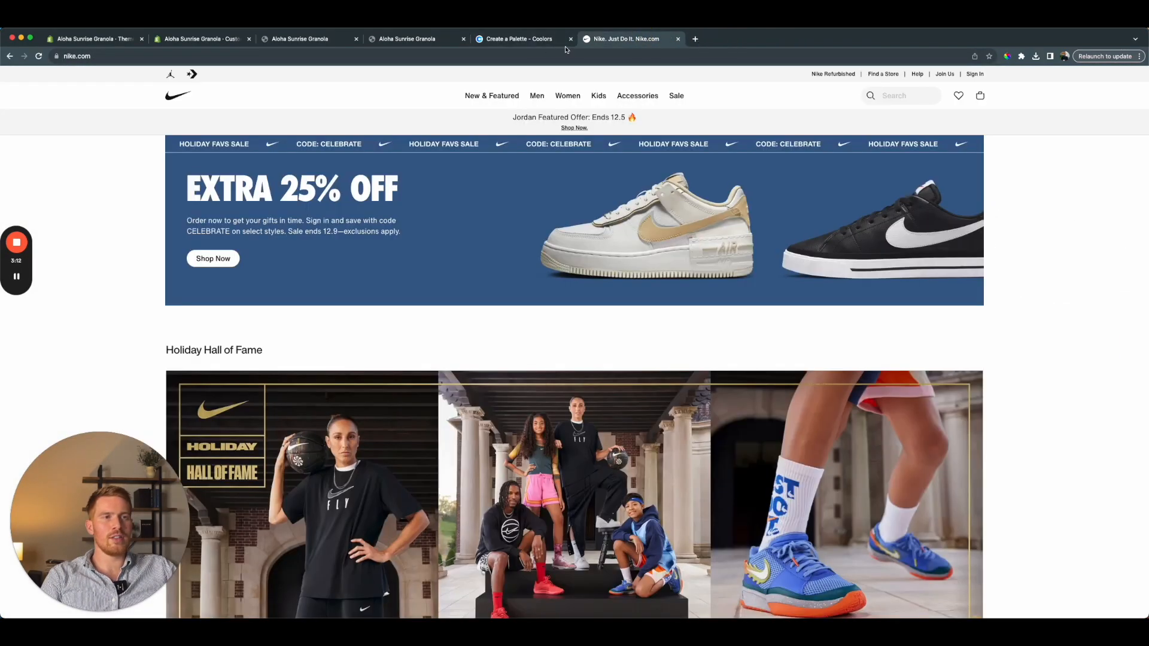
{"action": "key", "text": "super+w"}
{"action": "left_click", "coordinate": [416, 39]}
{"action": "left_click", "coordinate": [297, 43]}
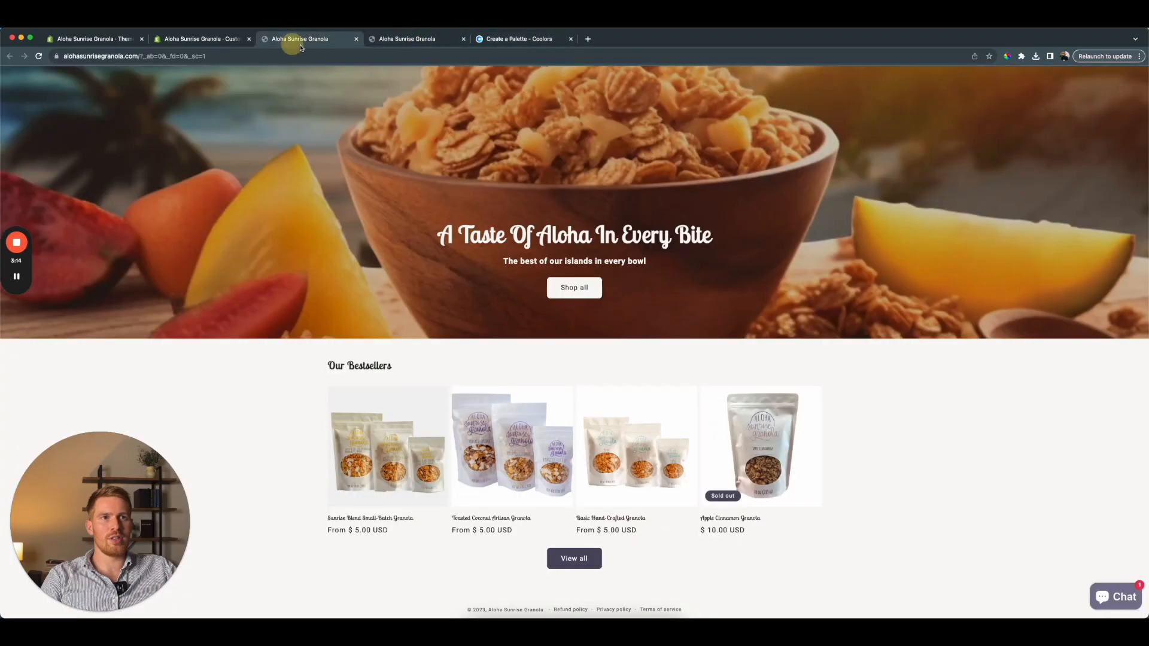
{"action": "scroll", "coordinate": [501, 293], "scroll_direction": "up", "scroll_amount": 3}
{"action": "scroll", "coordinate": [502, 293], "scroll_direction": "down", "scroll_amount": 3}
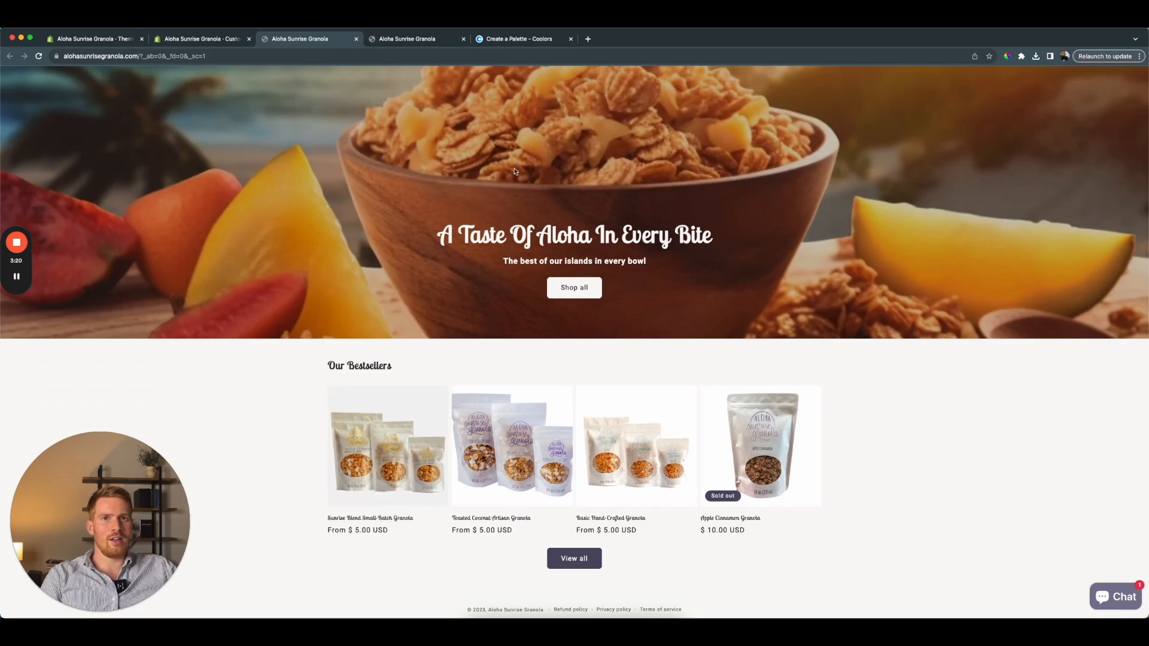
In the theme editor, add an Image with text section to the home page template below the Featured collection
{"action": "left_click", "coordinate": [214, 39]}
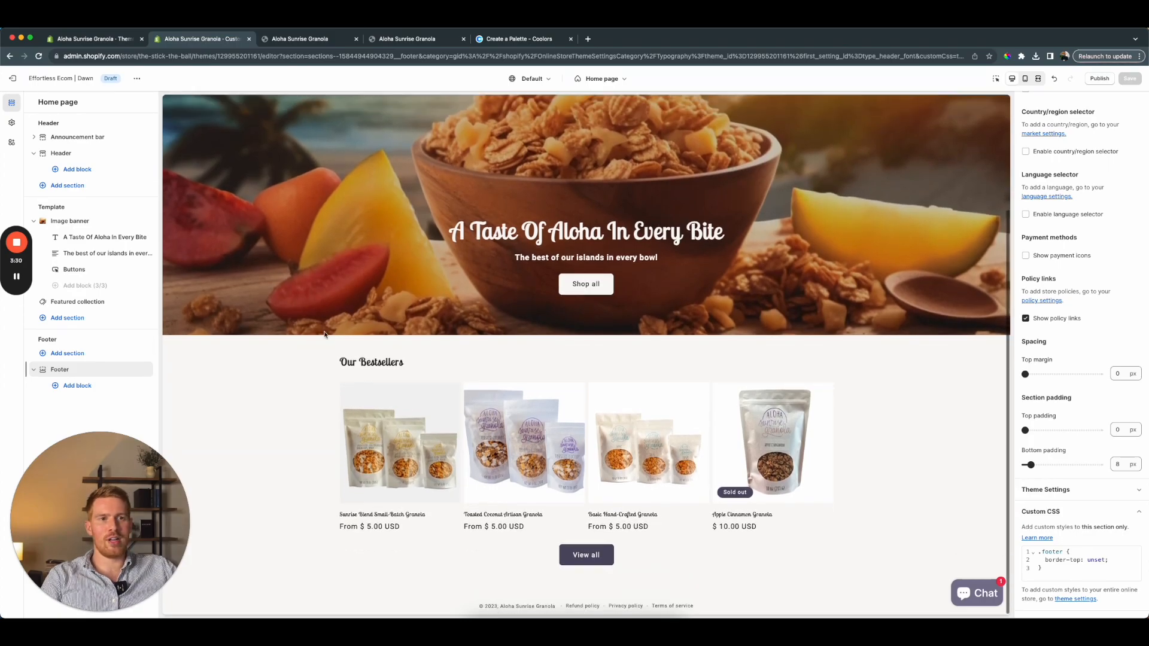
{"action": "left_click", "coordinate": [68, 318]}
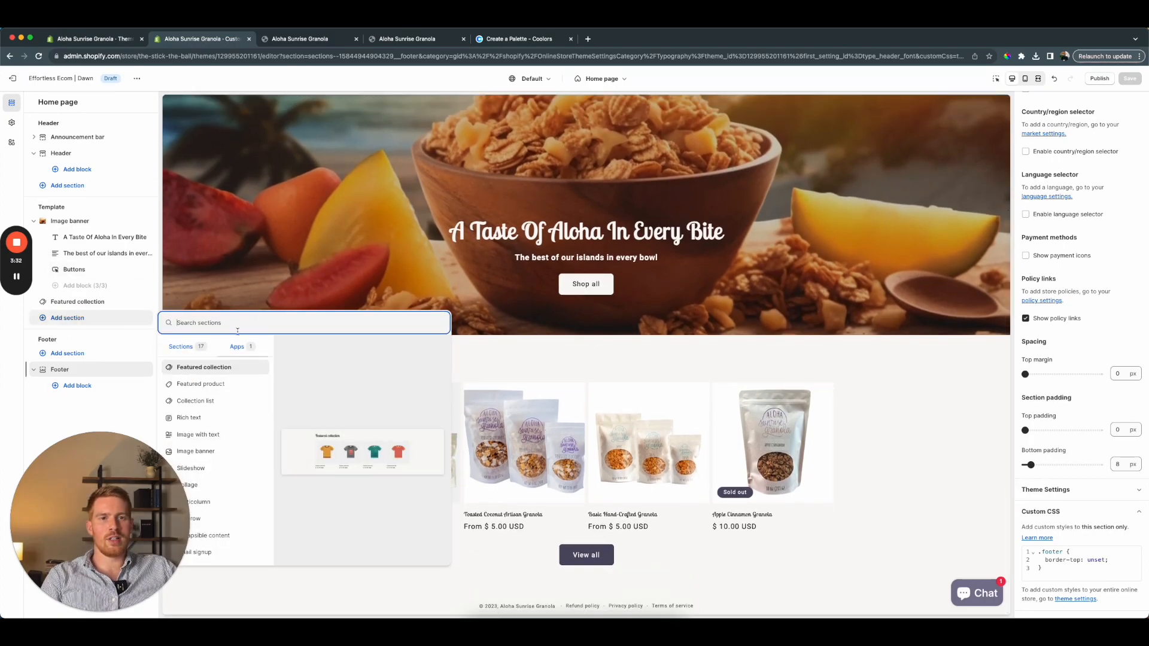
{"action": "type", "text": "image with"}
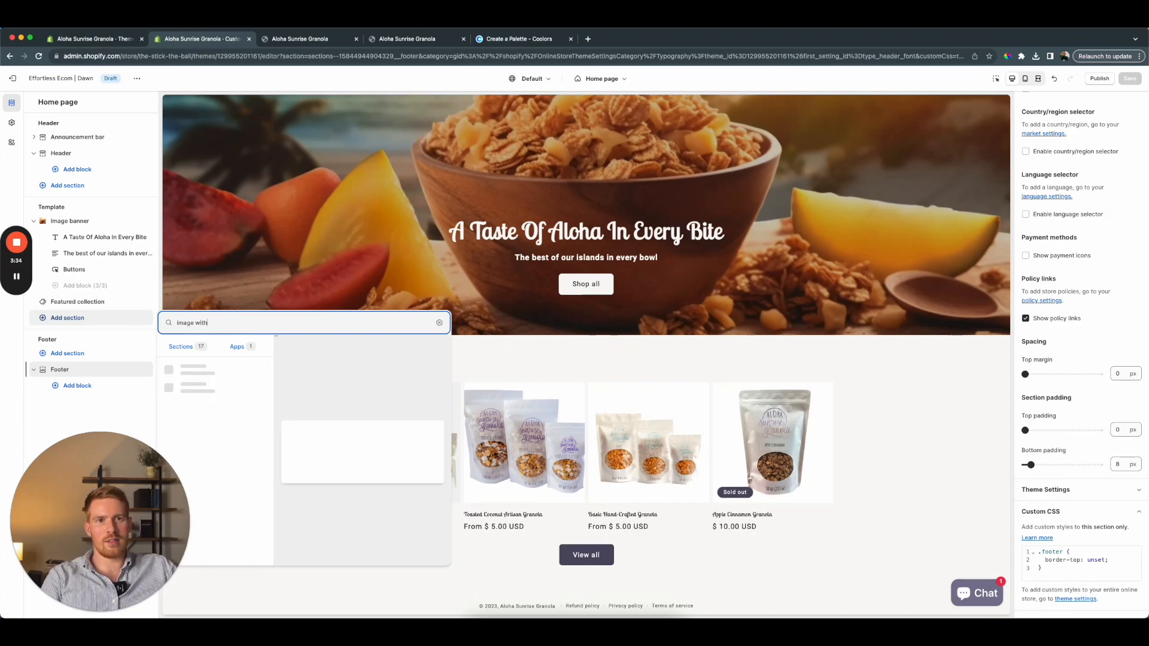
{"action": "left_click", "coordinate": [200, 368]}
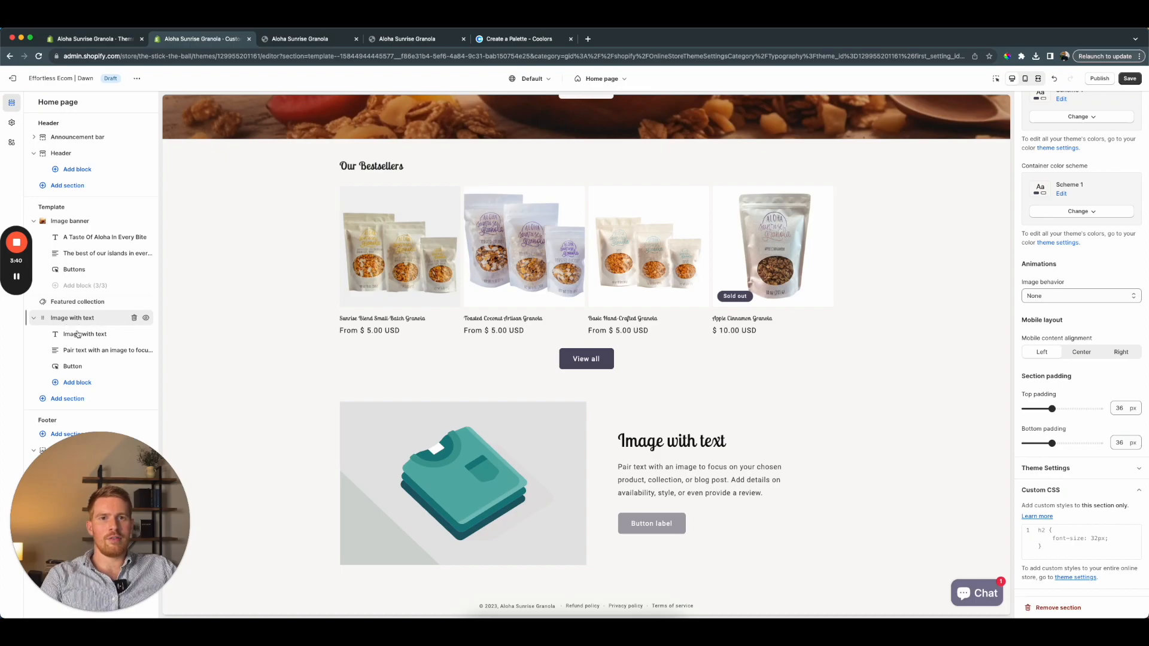
Duplicate the Image with text section so that two of them follow the Featured collection
{"action": "scroll", "coordinate": [1096, 139], "scroll_direction": "up", "scroll_amount": 6}
{"action": "left_click", "coordinate": [1136, 101]}
{"action": "left_click", "coordinate": [1123, 120]}
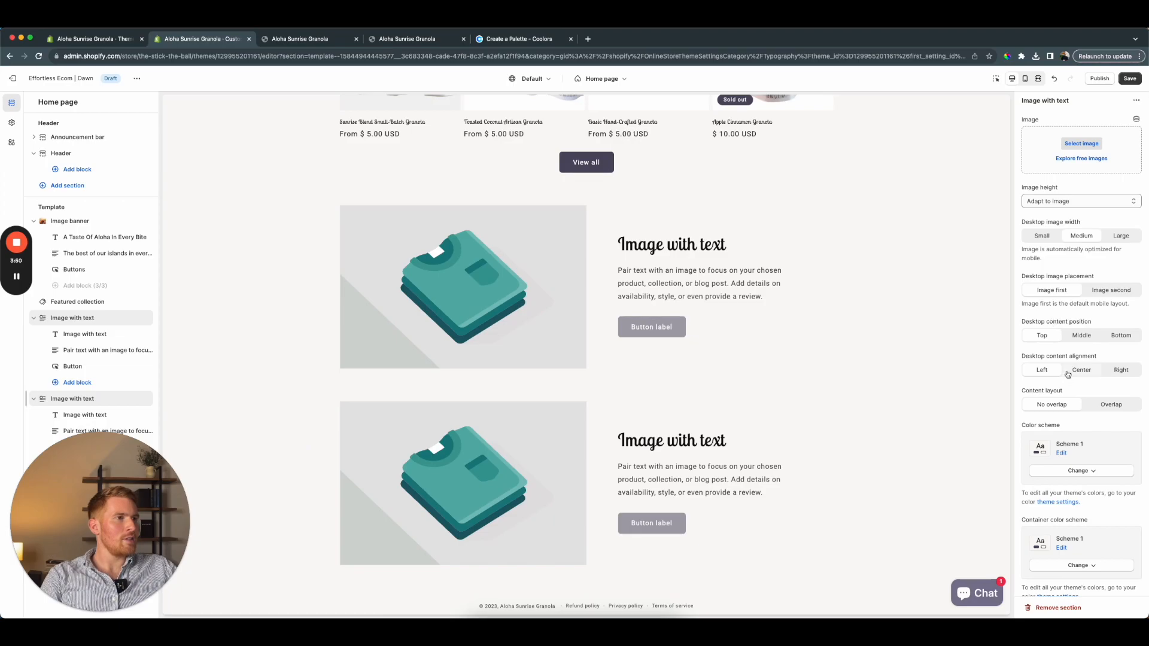
Set the desktop image placement of the lower Image with text section to Image second
{"action": "scroll", "coordinate": [1071, 222], "scroll_direction": "down", "scroll_amount": 10}
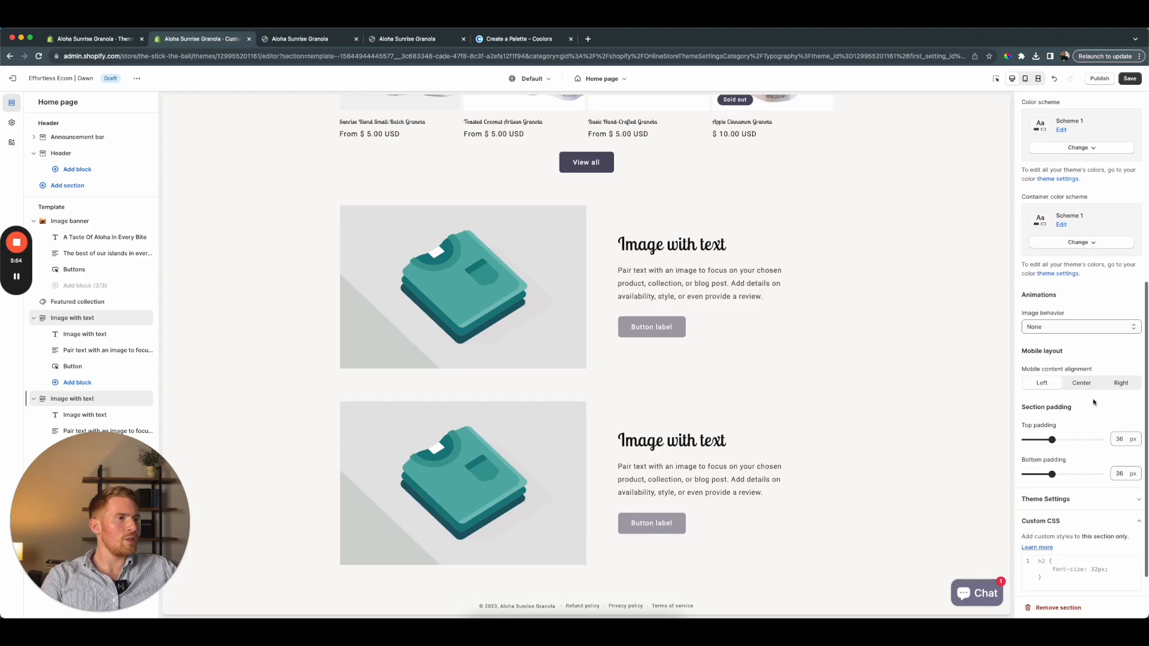
{"action": "scroll", "coordinate": [1095, 398], "scroll_direction": "down", "scroll_amount": 1}
{"action": "scroll", "coordinate": [1094, 395], "scroll_direction": "up", "scroll_amount": 5}
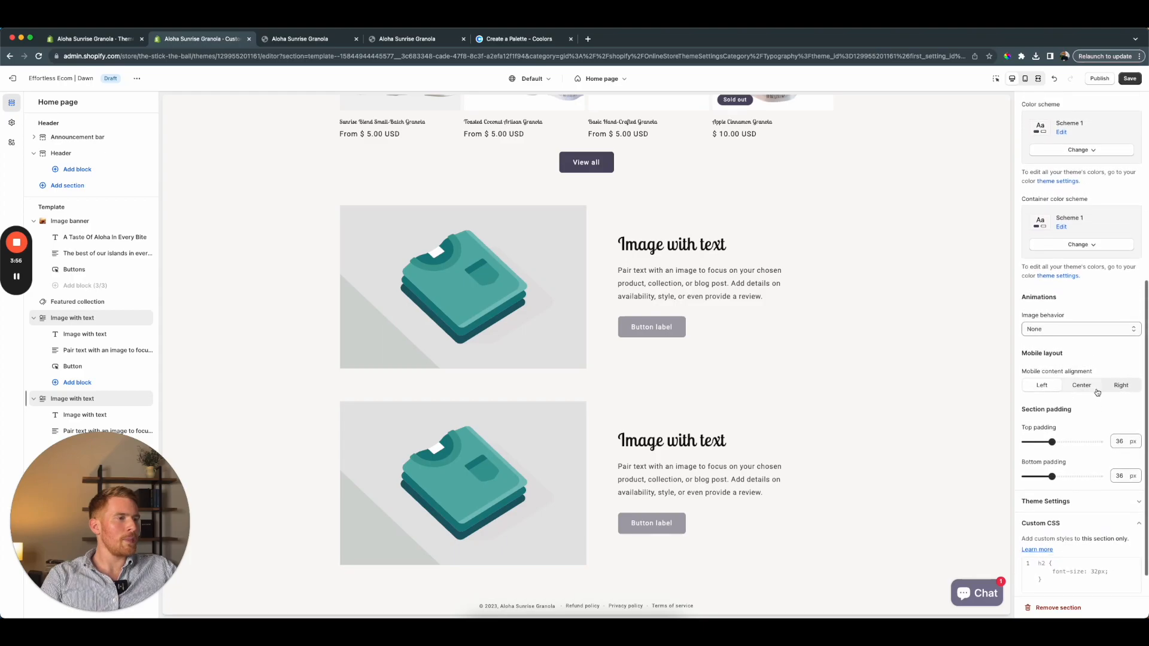
{"action": "scroll", "coordinate": [1064, 389], "scroll_direction": "up", "scroll_amount": 4}
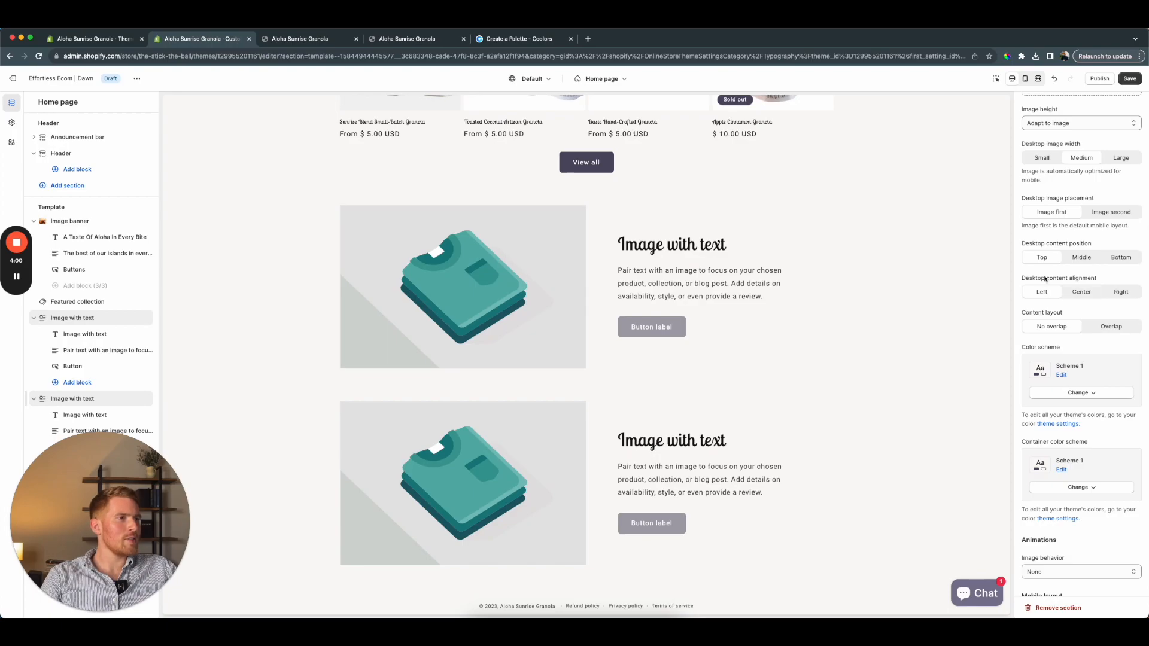
{"action": "scroll", "coordinate": [1048, 277], "scroll_direction": "up", "scroll_amount": 1}
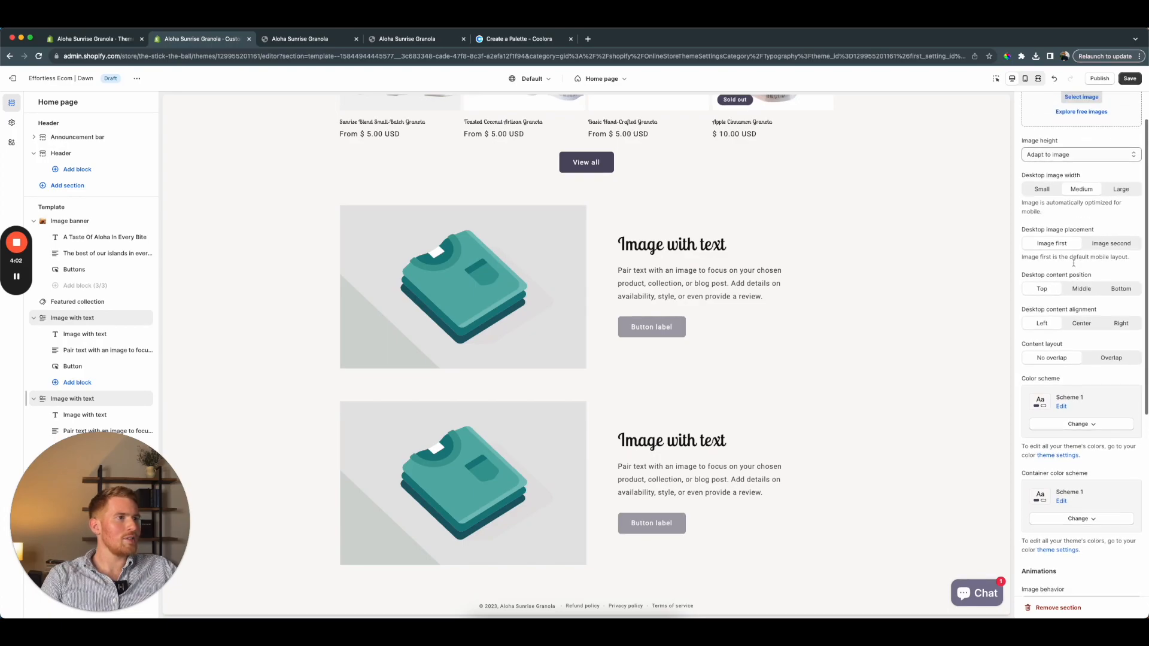
{"action": "left_click", "coordinate": [1108, 251]}
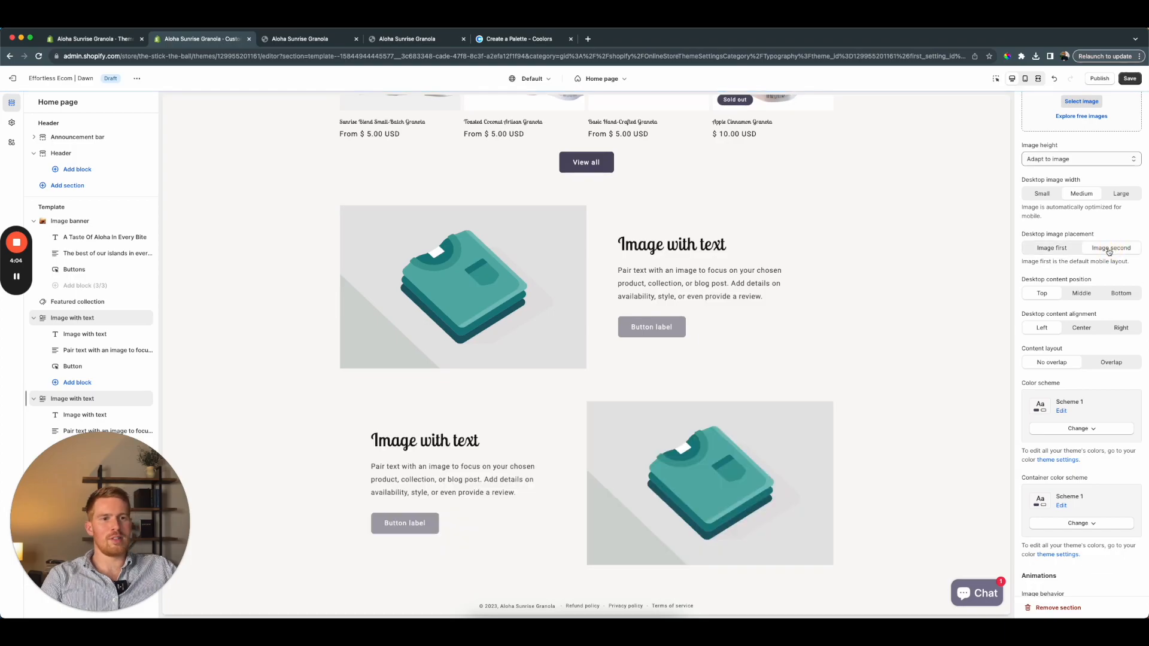
Look over the home page preview, from the image banner and bestsellers down to both Image with text sections
{"action": "scroll", "coordinate": [398, 378], "scroll_direction": "up", "scroll_amount": 2}
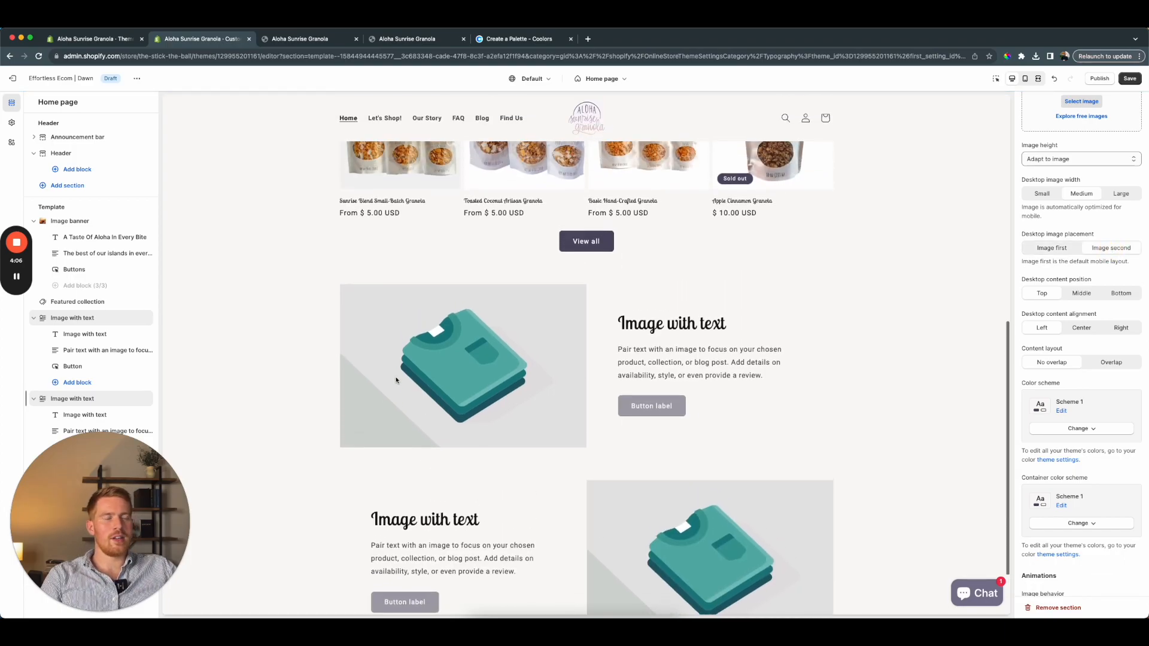
{"action": "scroll", "coordinate": [395, 380], "scroll_direction": "up", "scroll_amount": 5}
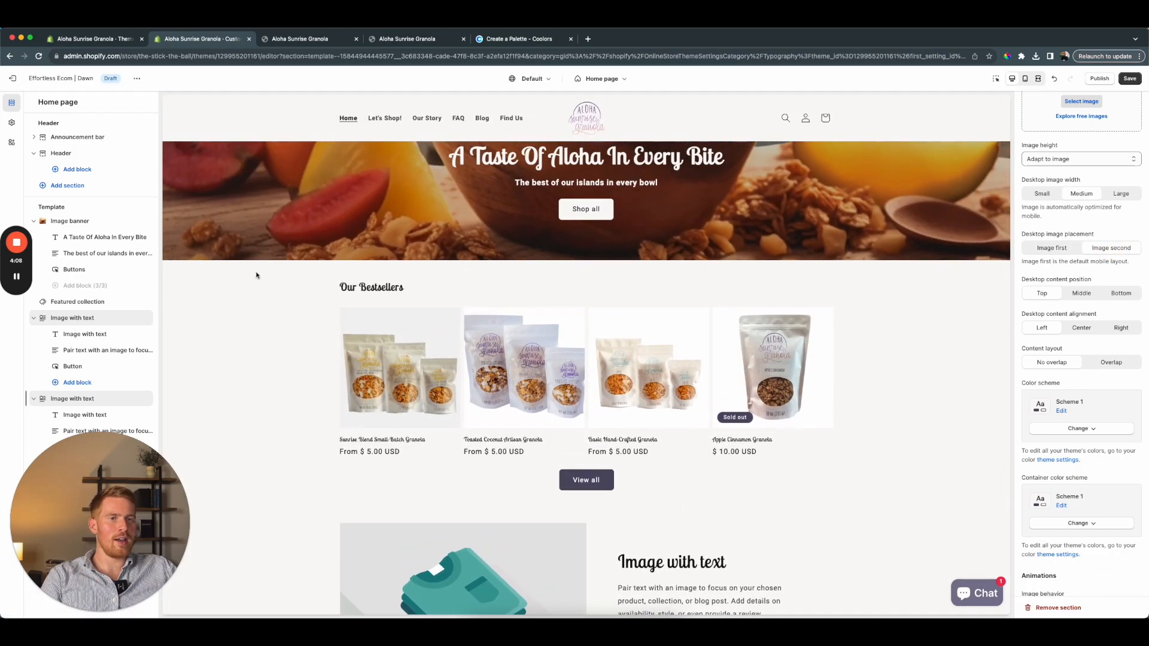
{"action": "scroll", "coordinate": [257, 275], "scroll_direction": "up", "scroll_amount": 3}
{"action": "scroll", "coordinate": [463, 286], "scroll_direction": "down", "scroll_amount": 5}
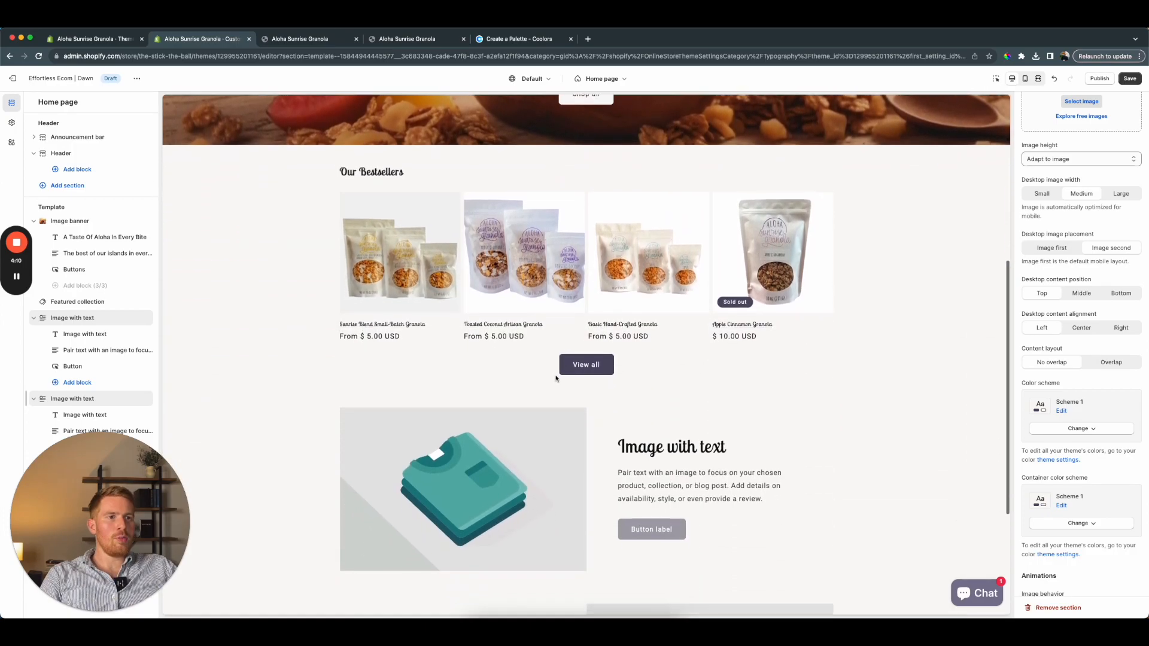
{"action": "scroll", "coordinate": [701, 369], "scroll_direction": "down", "scroll_amount": 4}
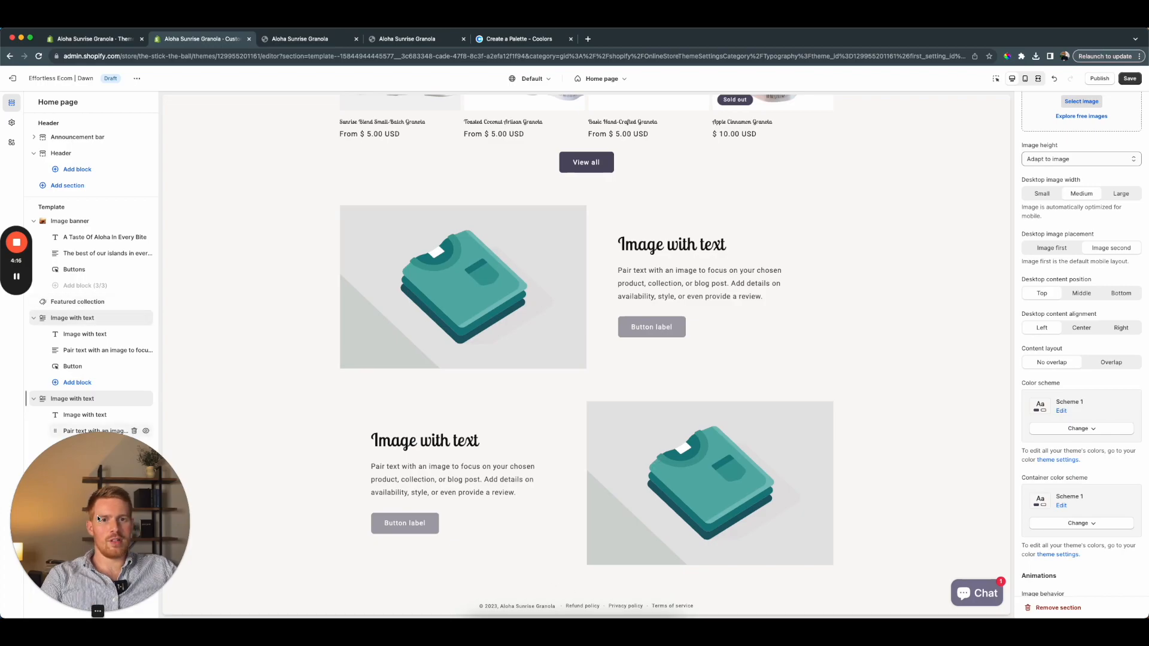
Add a Featured collection section beneath the second Image with text section on the home page
{"action": "left_click_drag", "start_coordinate": [97, 516], "coordinate": [113, 202]}
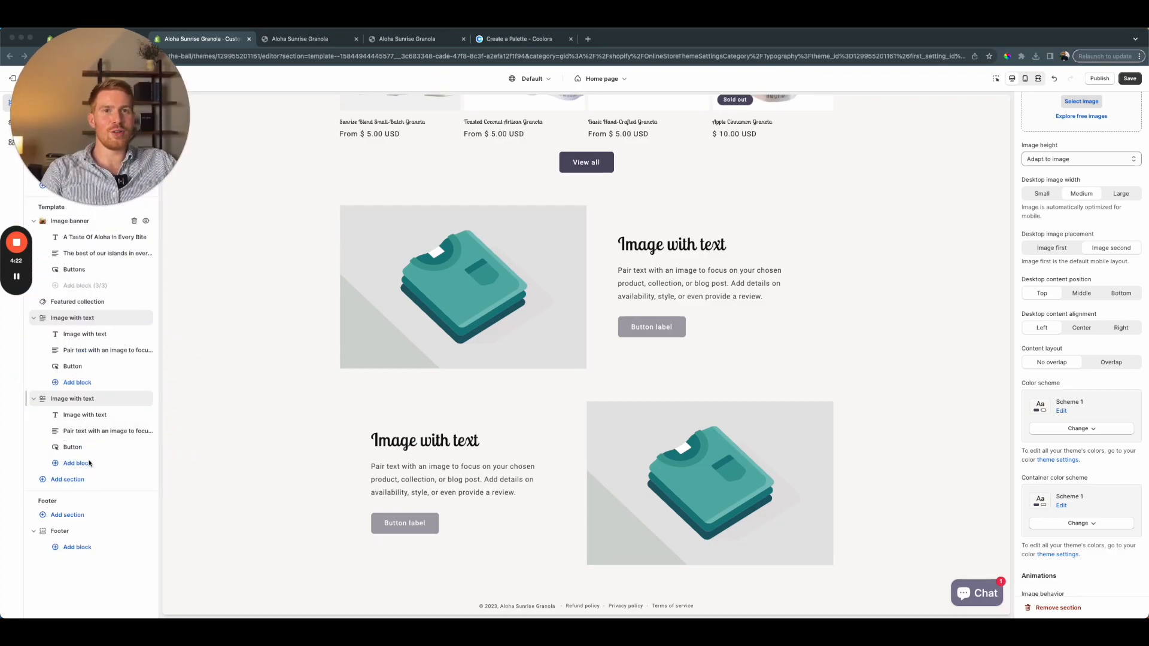
{"action": "left_click", "coordinate": [70, 482]}
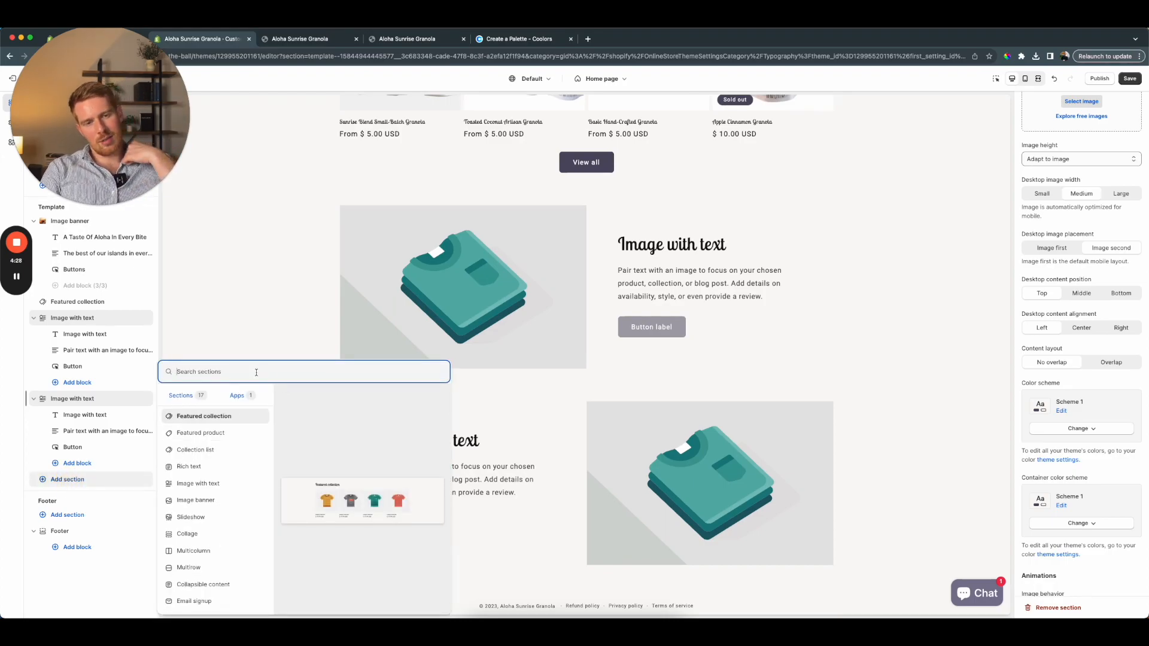
{"action": "type", "text": "pro"}
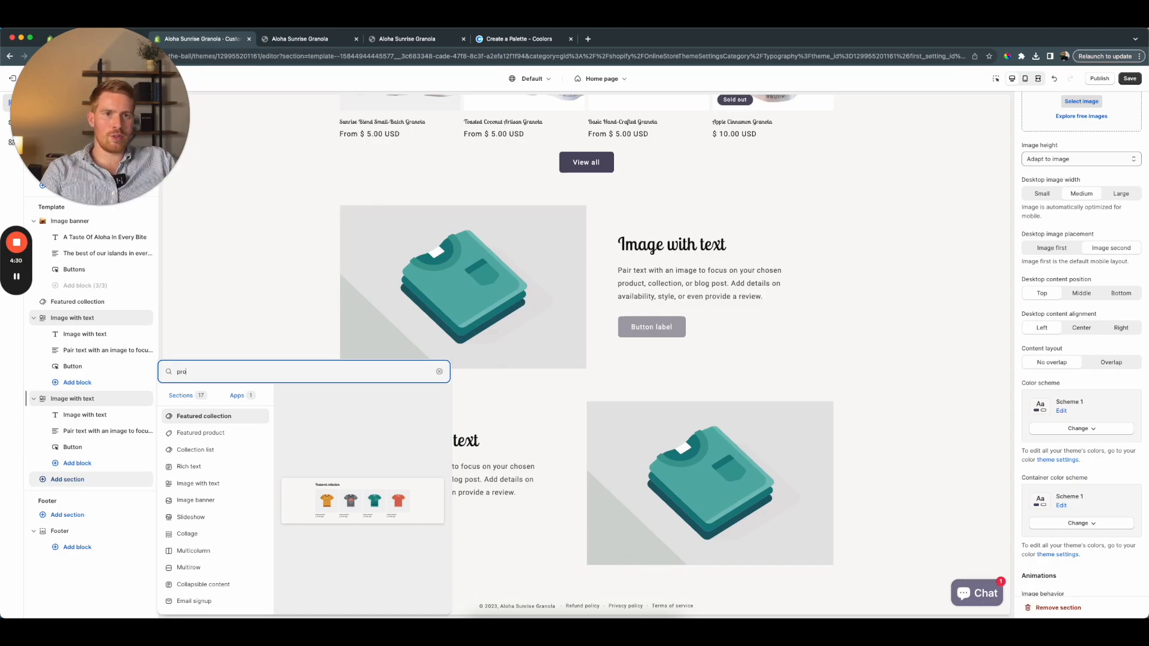
{"action": "key", "text": "BackSpace"}
{"action": "key", "text": "BackSpace"}
{"action": "key", "text": "BackSpace"}
{"action": "type", "text": "coll"}
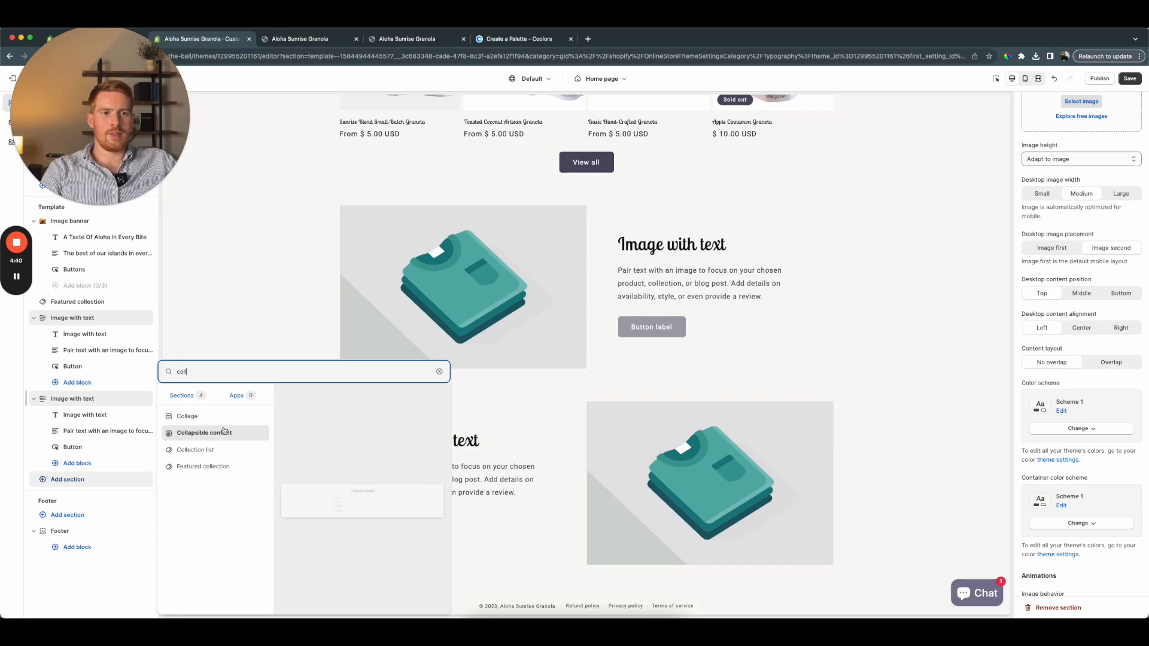
{"action": "left_click", "coordinate": [219, 469]}
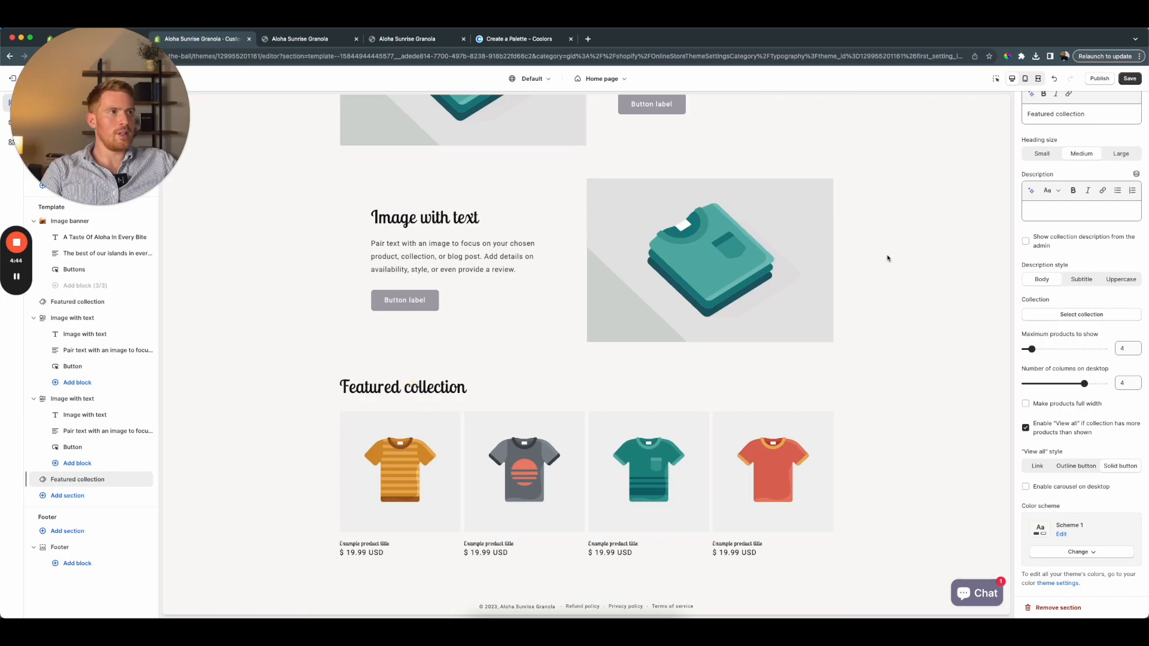
Set the new Featured collection section's heading size to Small and select its heading text
{"action": "scroll", "coordinate": [1076, 176], "scroll_direction": "up", "scroll_amount": 2}
{"action": "right_click", "coordinate": [1107, 160]}
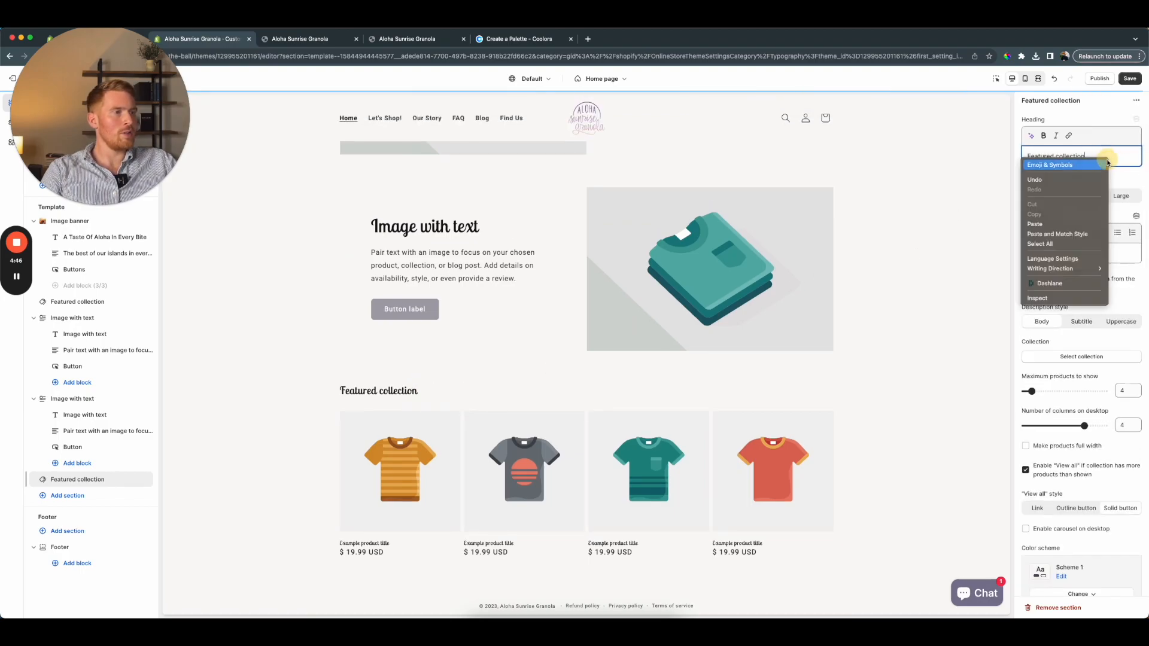
{"action": "left_click", "coordinate": [1122, 157]}
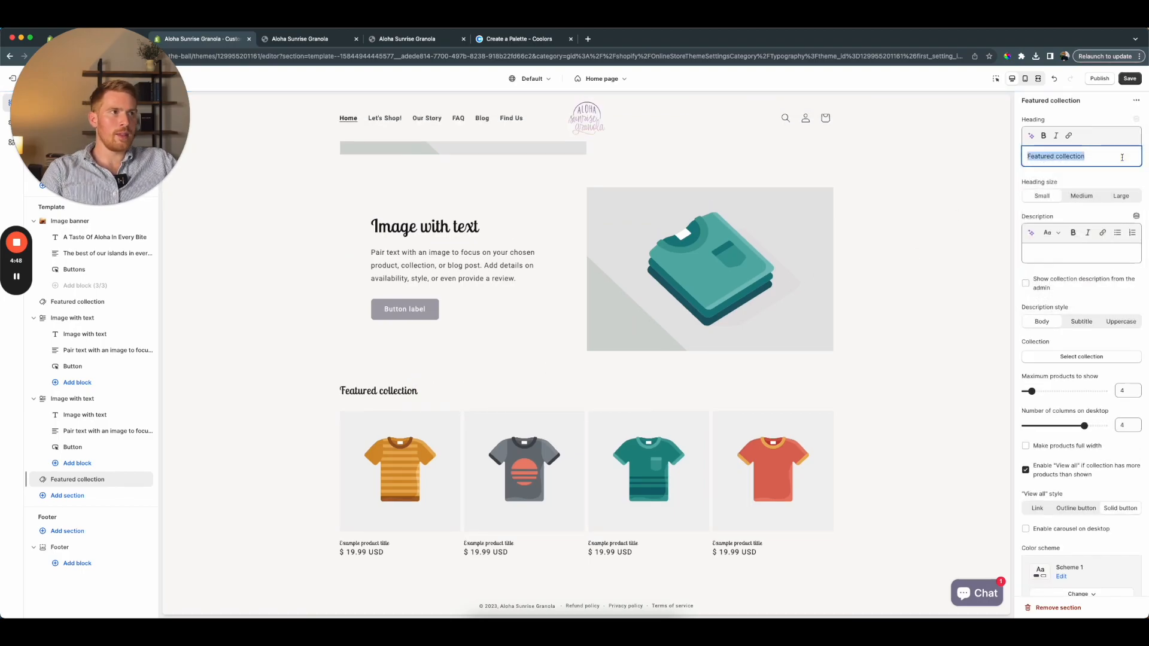
Switch to the existing Aloha Sunrise Granola storefront and examine the sections and products on its home page
{"action": "key", "text": "ctrl+Right"}
{"action": "scroll", "coordinate": [489, 371], "scroll_direction": "down", "scroll_amount": 6}
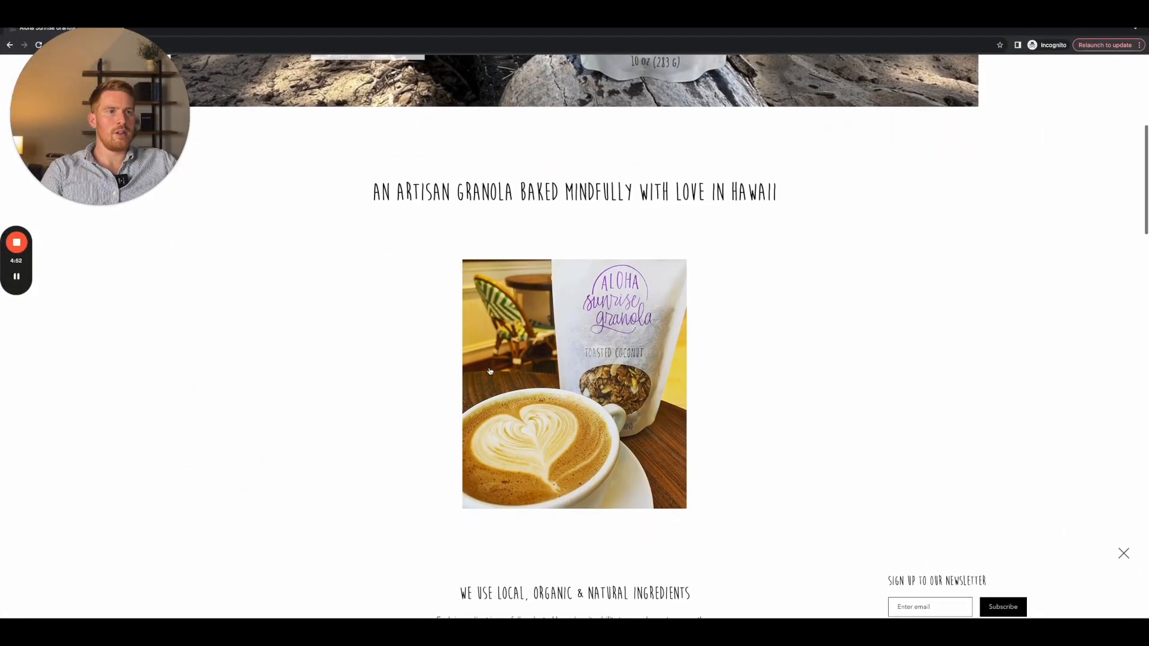
{"action": "scroll", "coordinate": [490, 372], "scroll_direction": "down", "scroll_amount": 8}
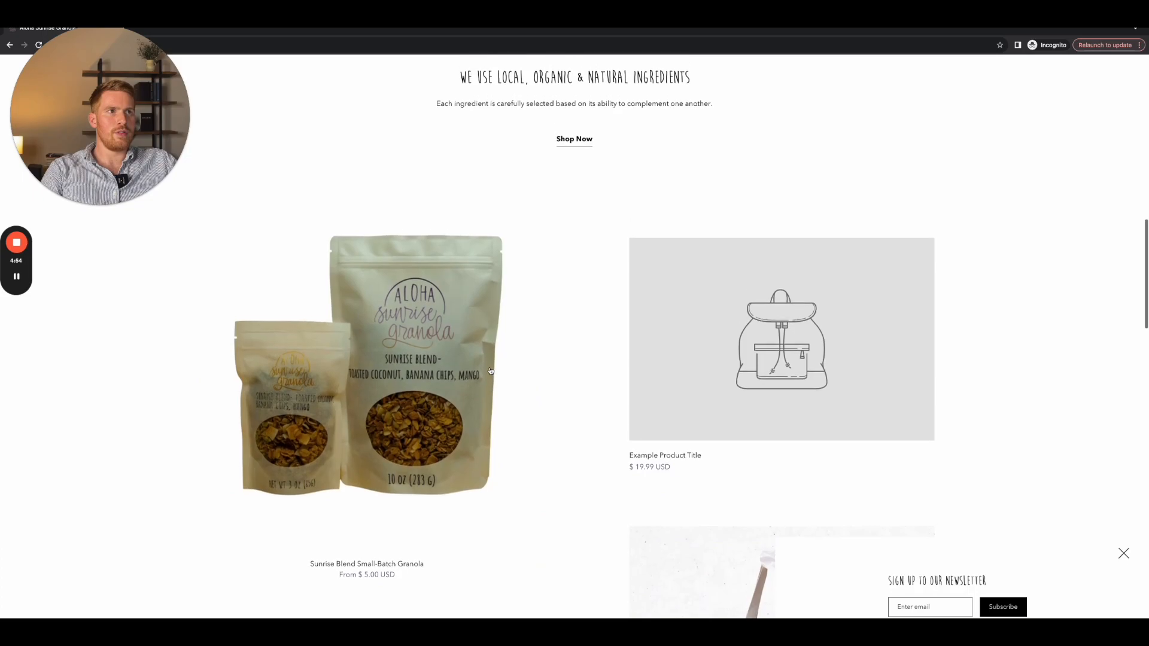
{"action": "scroll", "coordinate": [489, 371], "scroll_direction": "down", "scroll_amount": 7}
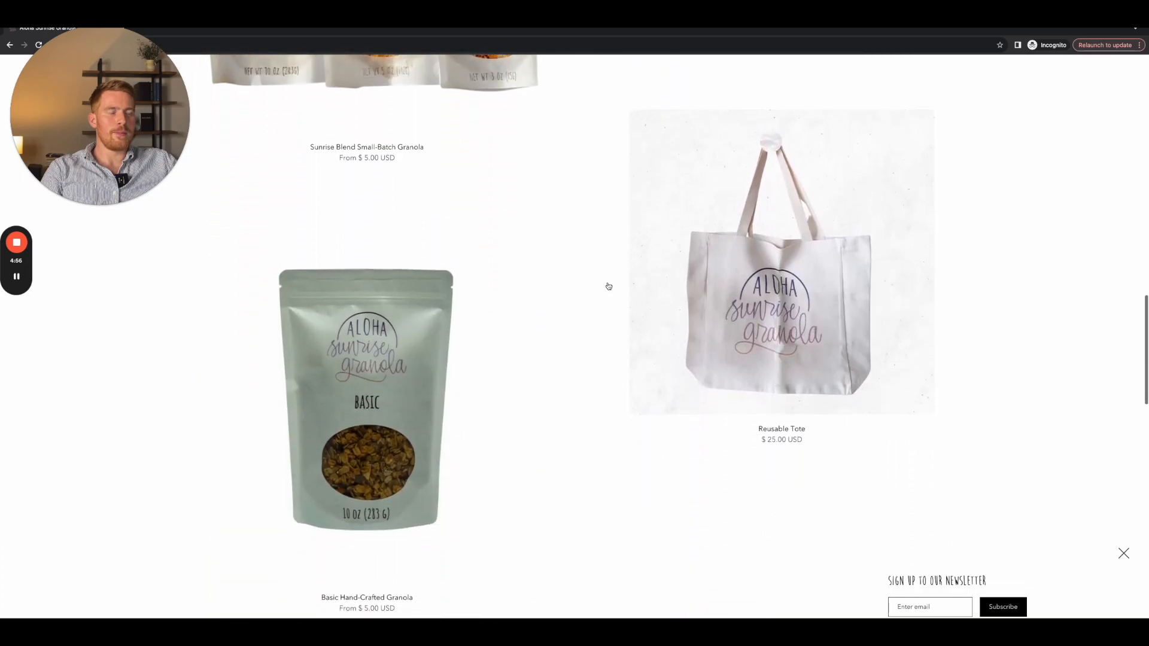
{"action": "scroll", "coordinate": [519, 334], "scroll_direction": "down", "scroll_amount": 5}
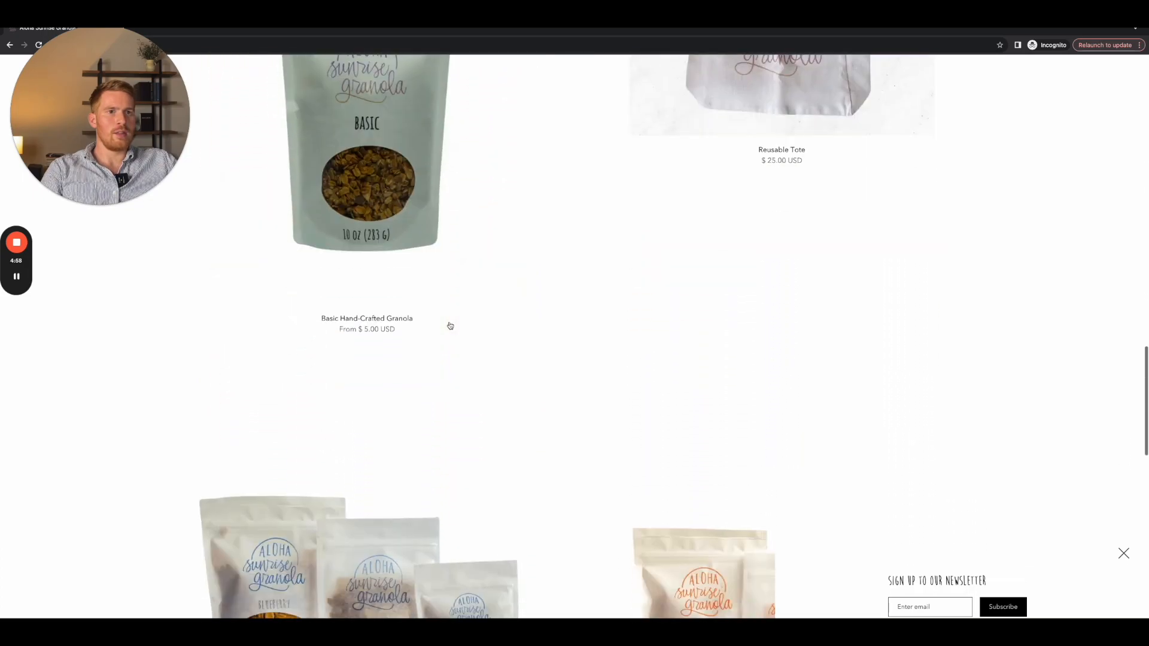
{"action": "scroll", "coordinate": [450, 326], "scroll_direction": "down", "scroll_amount": 4}
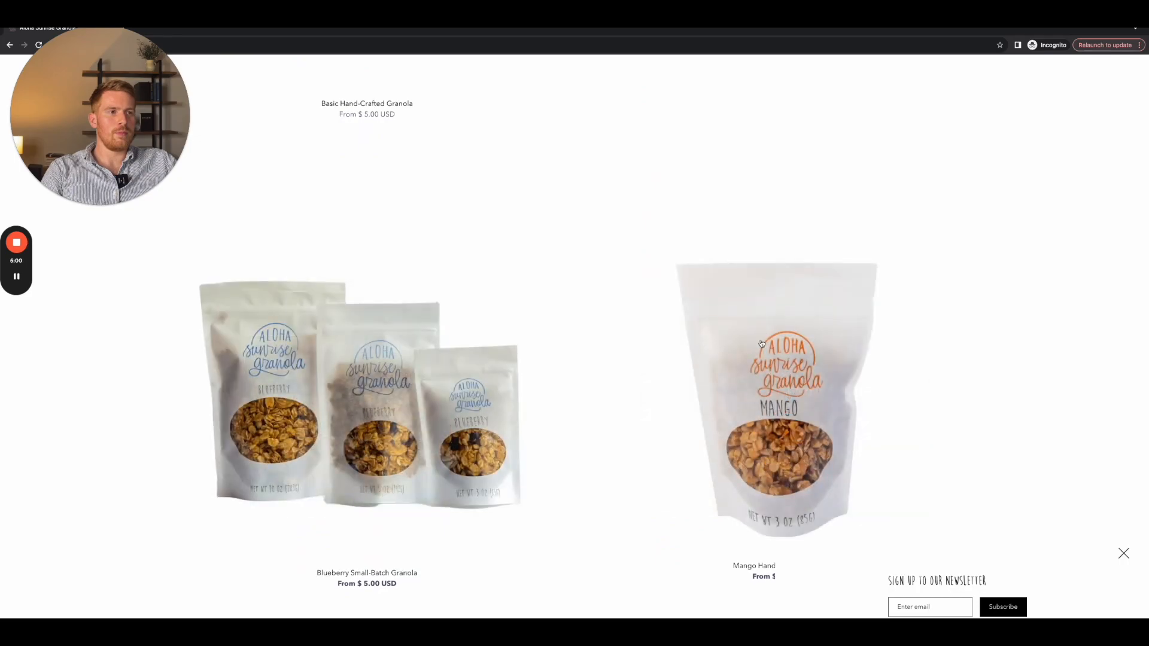
{"action": "scroll", "coordinate": [505, 363], "scroll_direction": "up", "scroll_amount": 10}
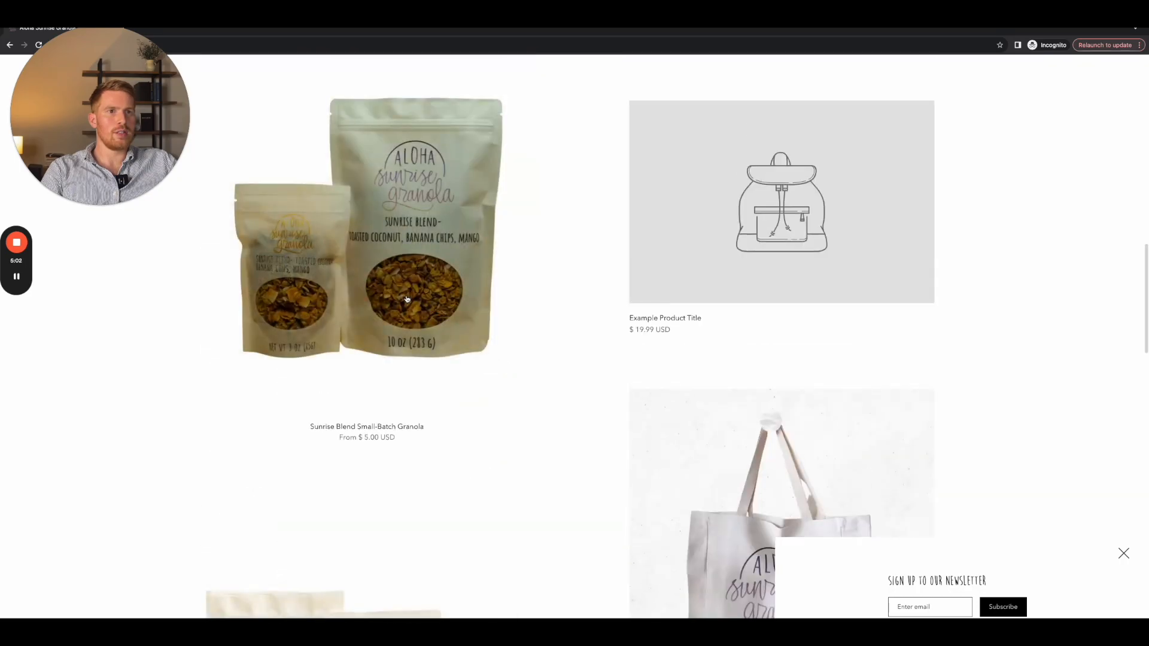
{"action": "scroll", "coordinate": [455, 353], "scroll_direction": "down", "scroll_amount": 14}
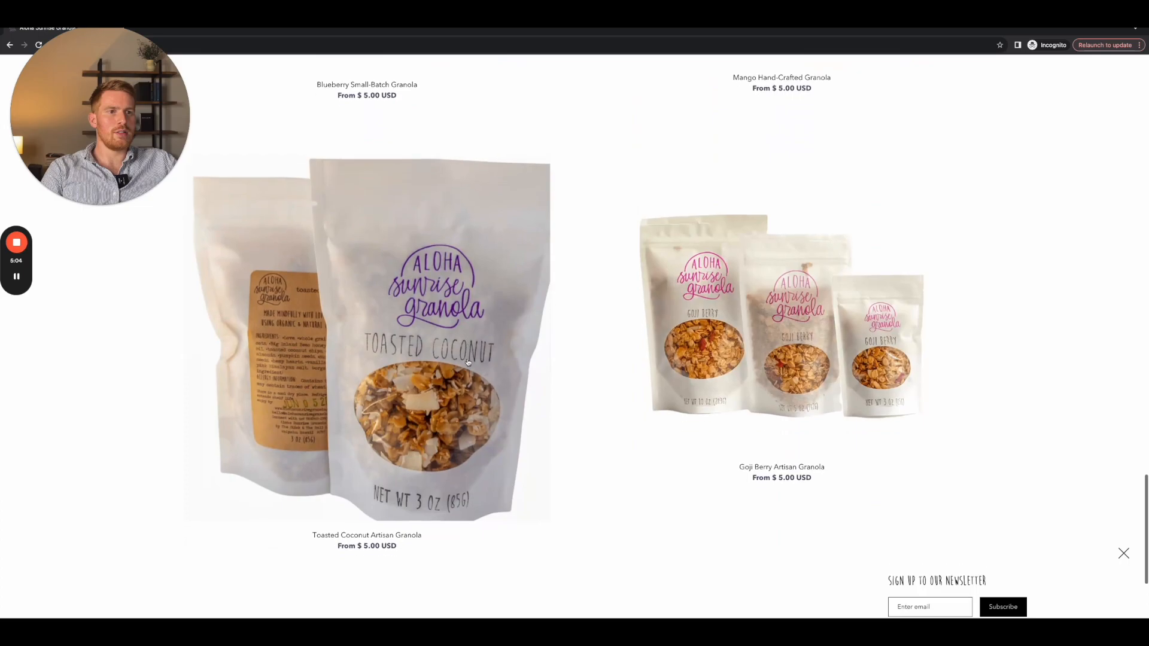
{"action": "scroll", "coordinate": [798, 357], "scroll_direction": "down", "scroll_amount": 4}
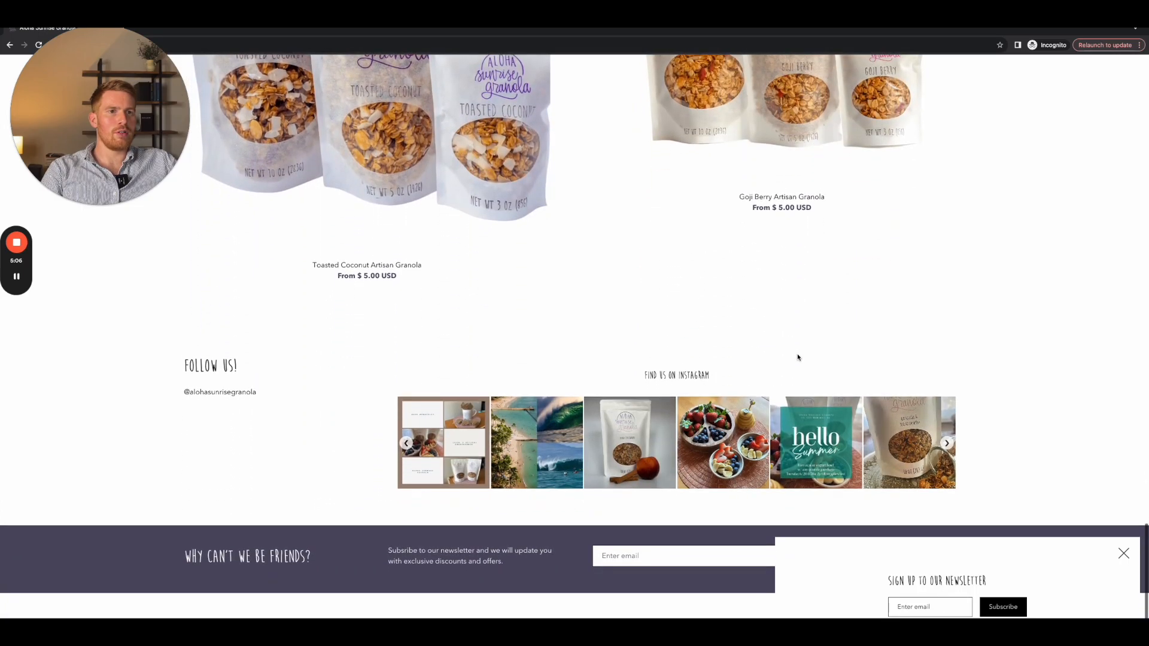
{"action": "scroll", "coordinate": [798, 357], "scroll_direction": "up", "scroll_amount": 9}
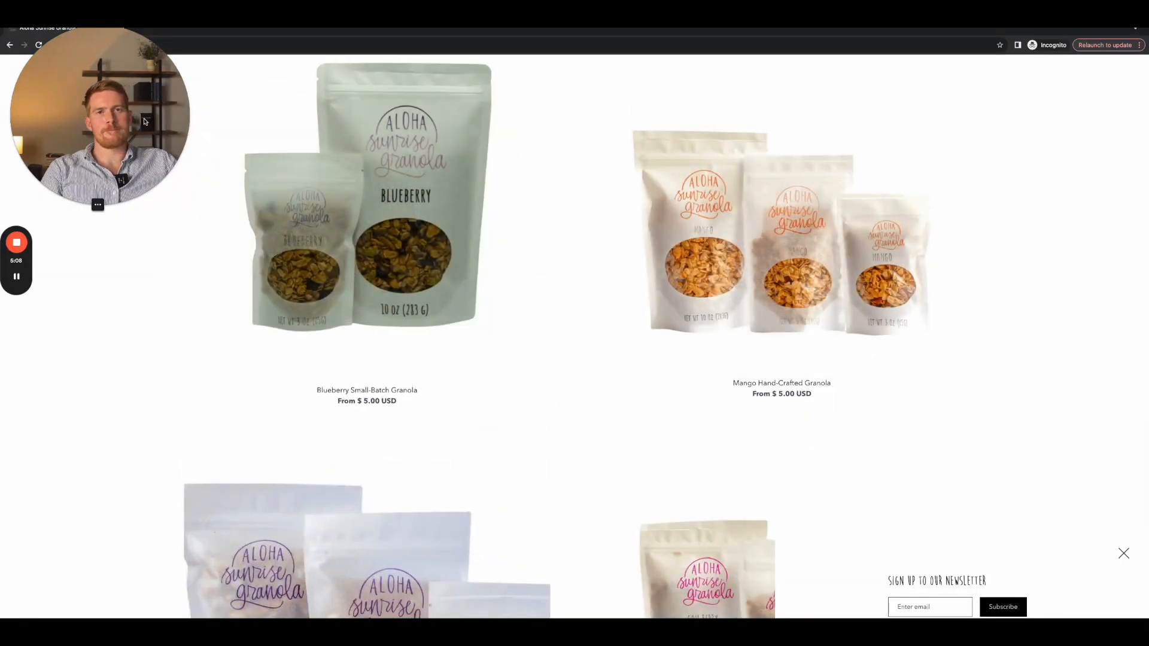
{"action": "scroll", "coordinate": [457, 285], "scroll_direction": "up", "scroll_amount": 7}
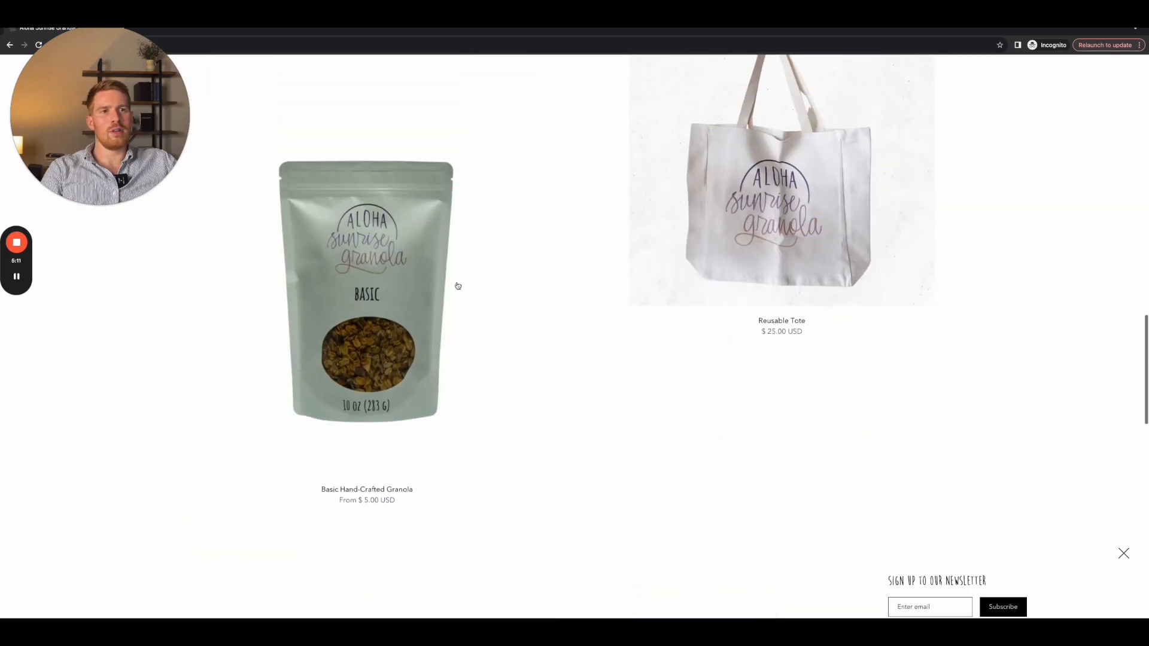
{"action": "scroll", "coordinate": [457, 286], "scroll_direction": "up", "scroll_amount": 5}
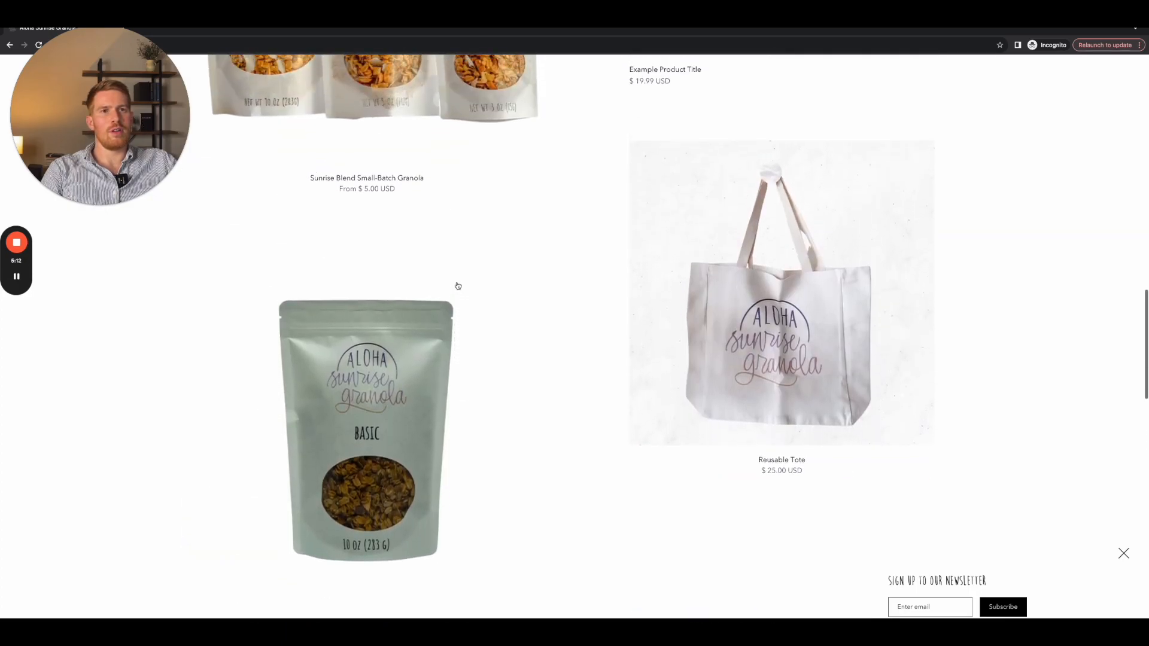
{"action": "scroll", "coordinate": [457, 286], "scroll_direction": "up", "scroll_amount": 3}
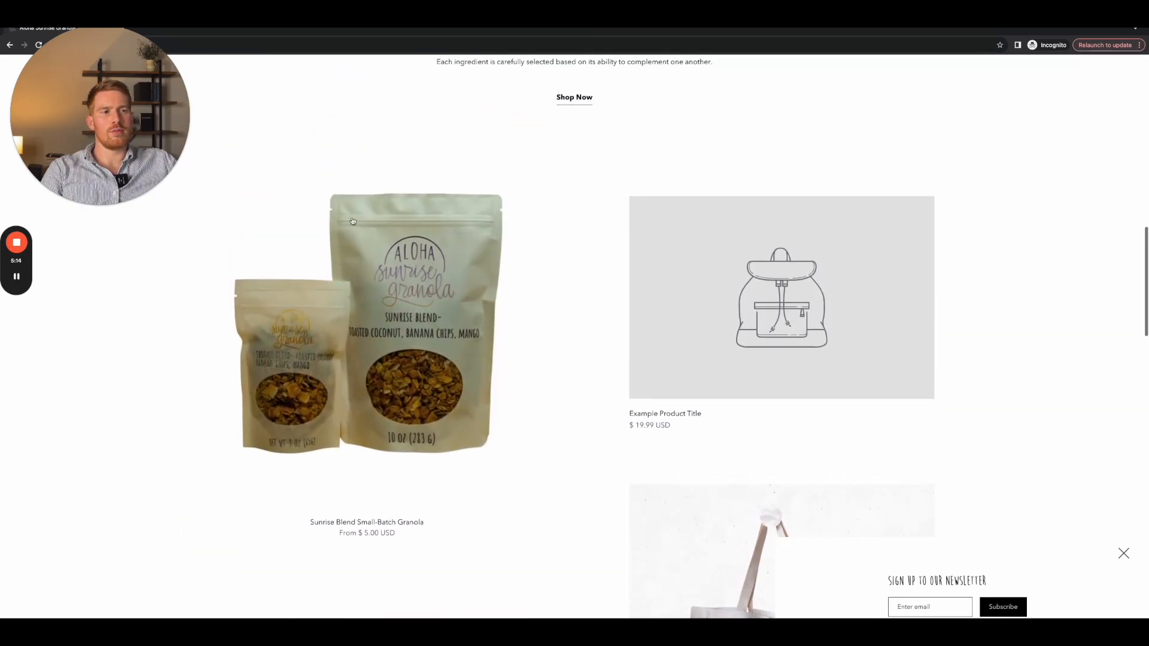
{"action": "scroll", "coordinate": [172, 115], "scroll_direction": "down", "scroll_amount": 2}
{"action": "scroll", "coordinate": [172, 115], "scroll_direction": "down", "scroll_amount": 1}
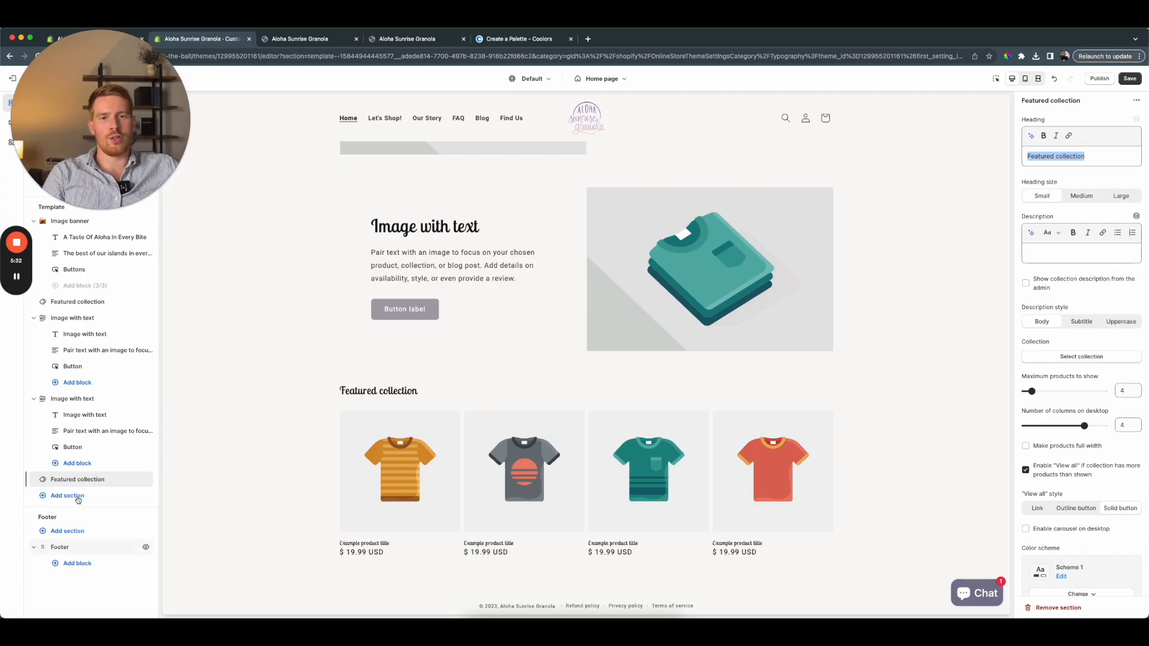
Replace the lower Featured collection section with a Featured product section in the home page template
{"action": "left_click", "coordinate": [135, 480]}
{"action": "left_click", "coordinate": [134, 479]}
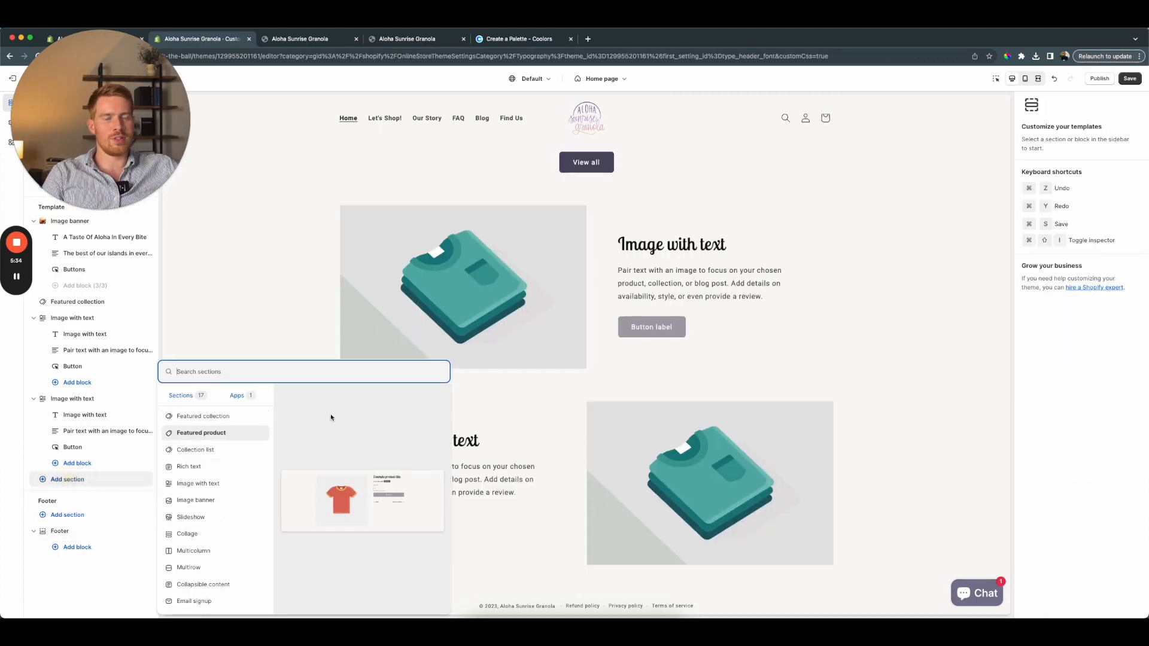
{"action": "type", "text": "product"}
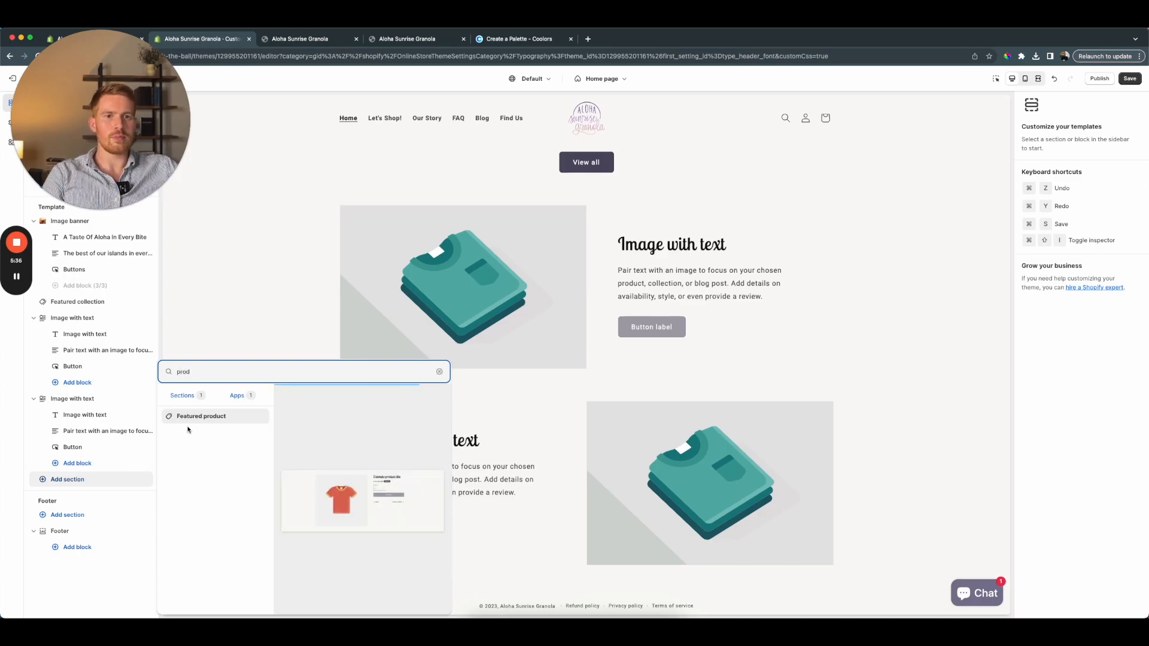
{"action": "left_click", "coordinate": [192, 416]}
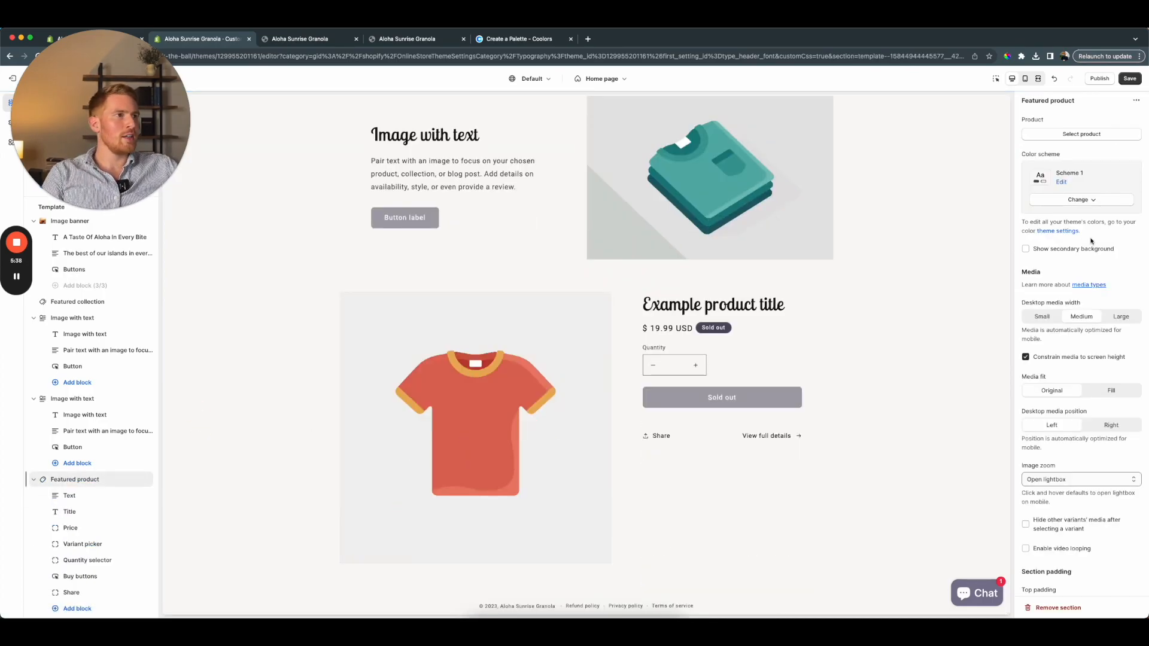
Try Goji Berry Artisan Granola and Sunrise Blend Small-Batch Granola as the product in the Featured product section
{"action": "left_click", "coordinate": [1090, 137]}
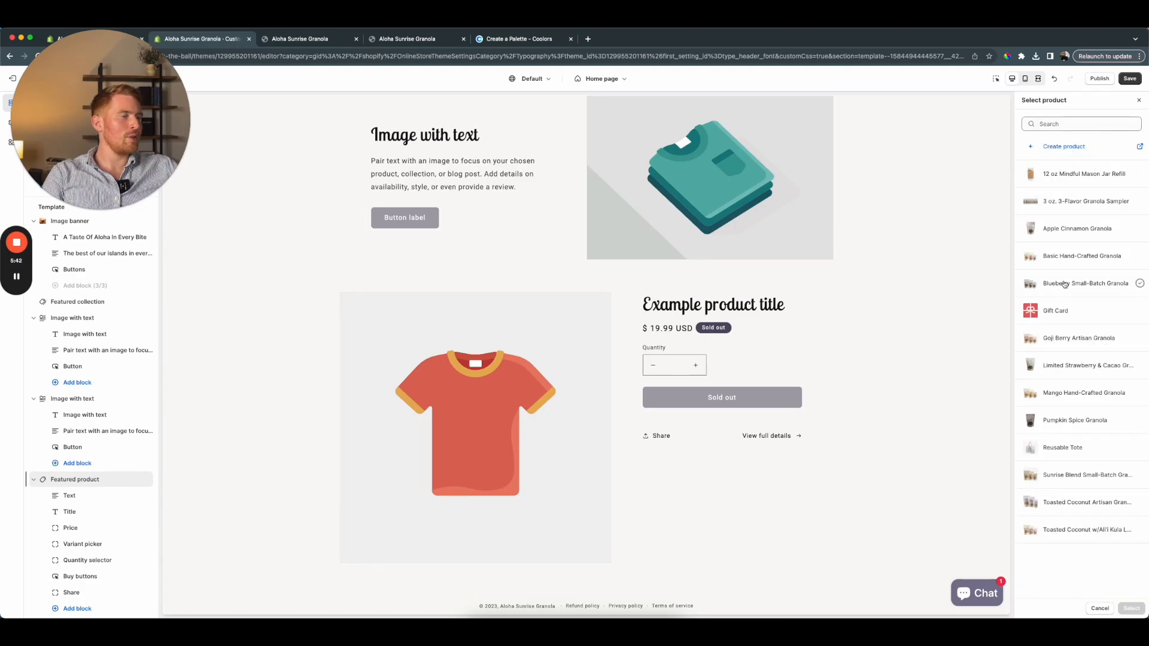
{"action": "left_click", "coordinate": [1072, 339]}
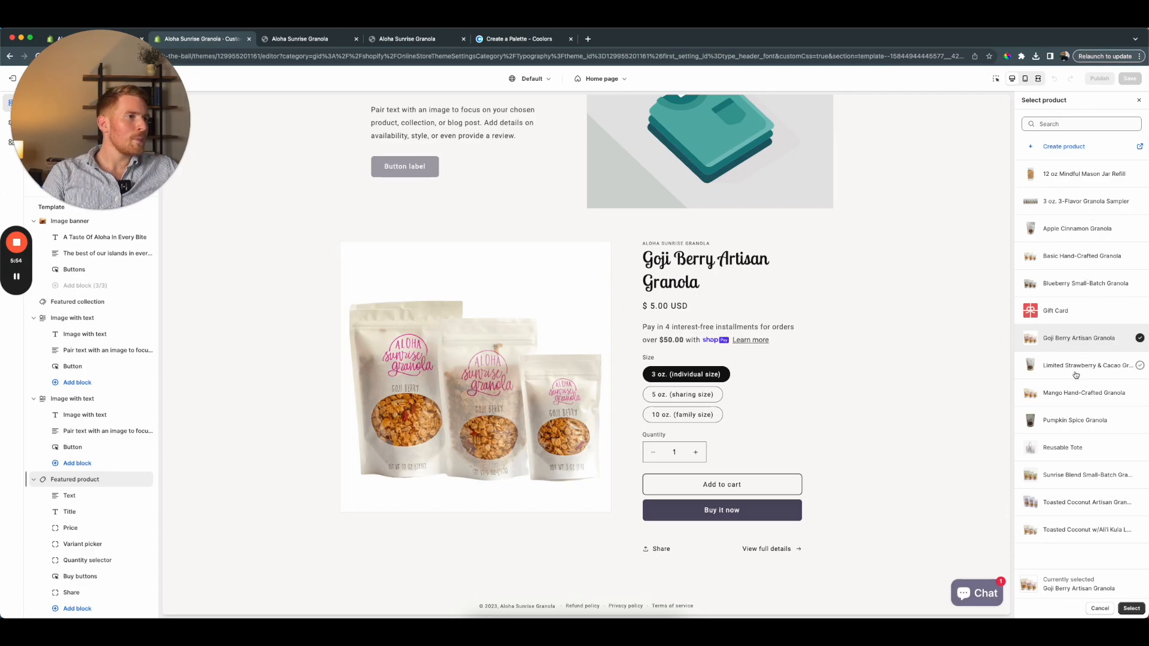
{"action": "left_click", "coordinate": [1096, 476]}
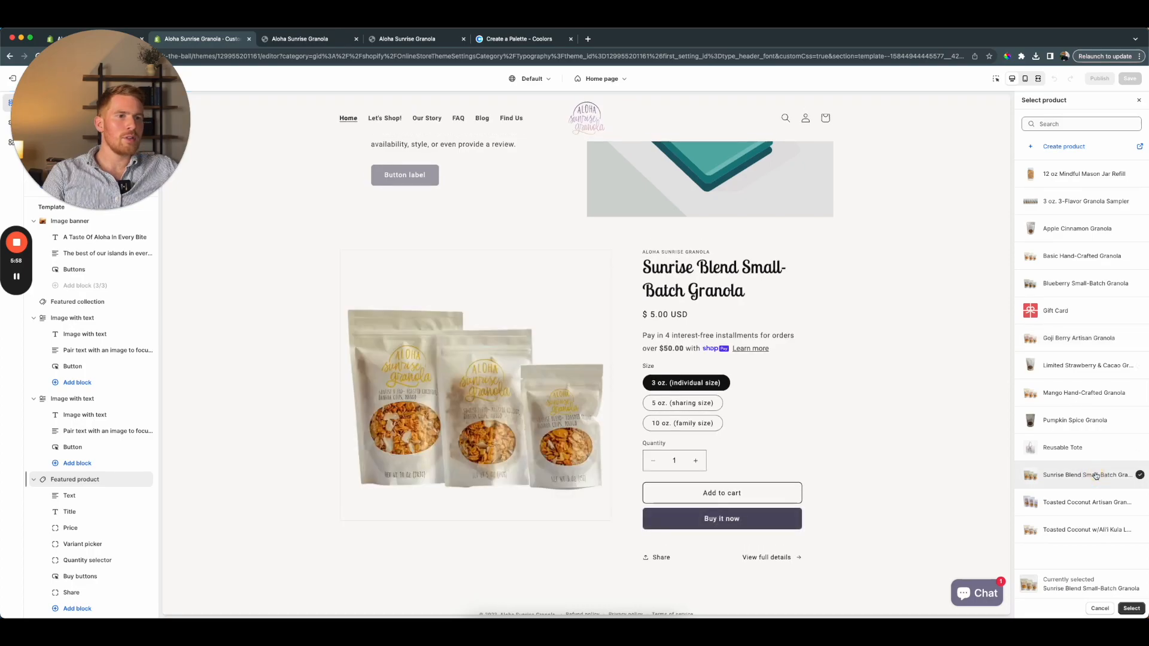
{"action": "left_click", "coordinate": [809, 284]}
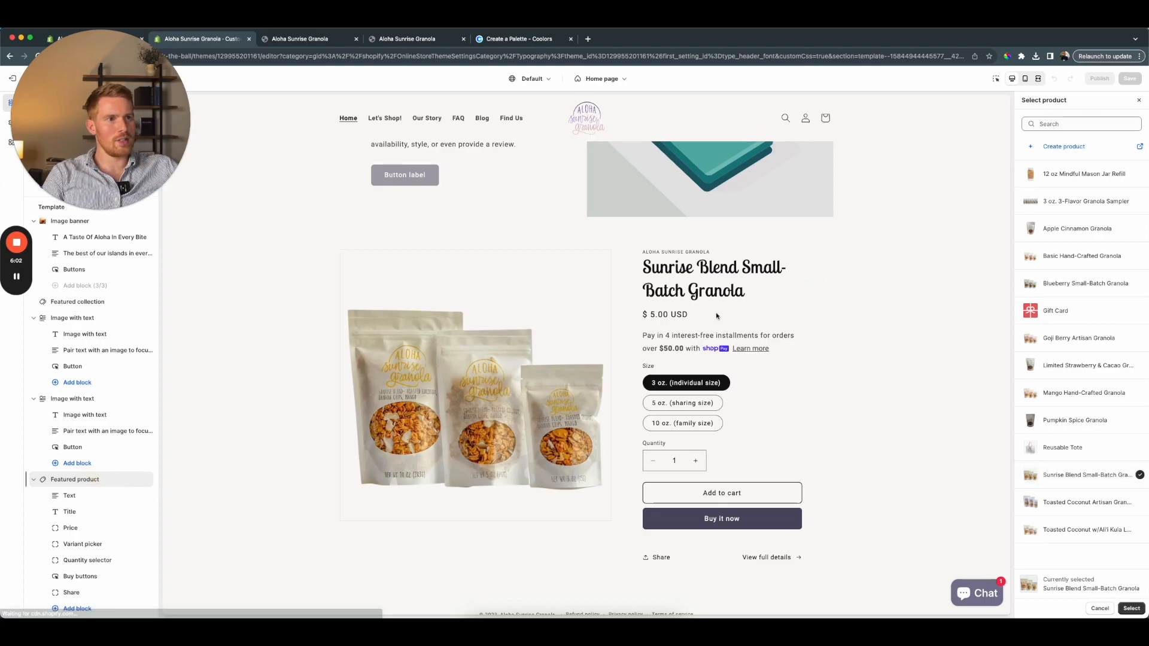
Remove the Text block holding the vendor name from the Featured product section
{"action": "left_click", "coordinate": [80, 496]}
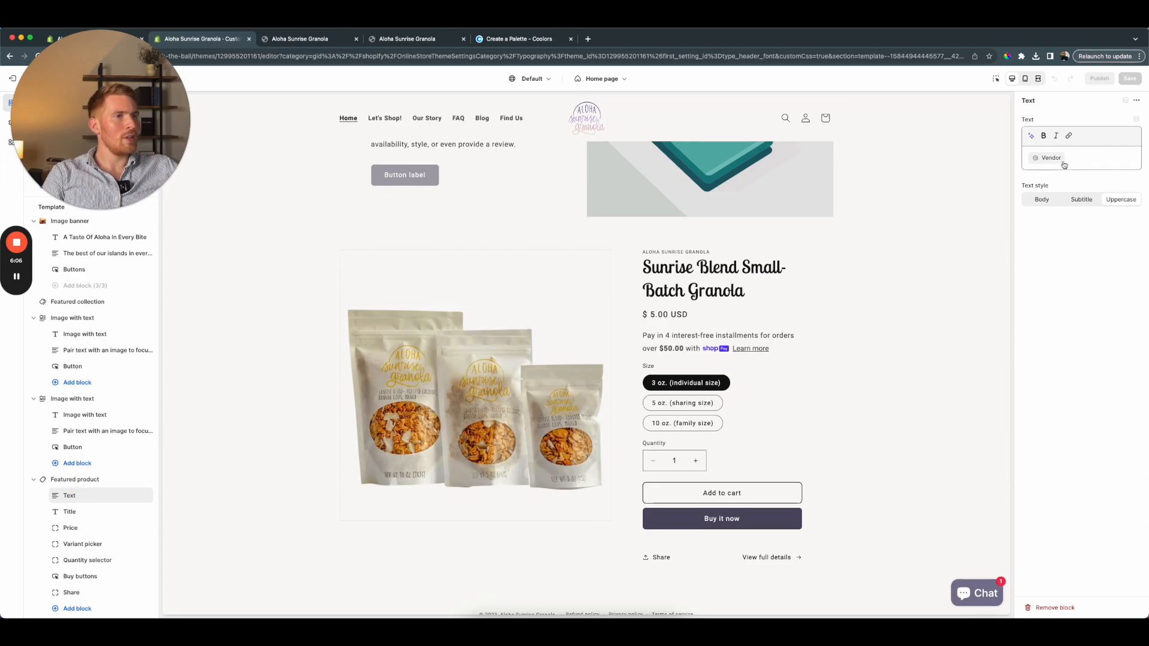
{"action": "left_click", "coordinate": [134, 495]}
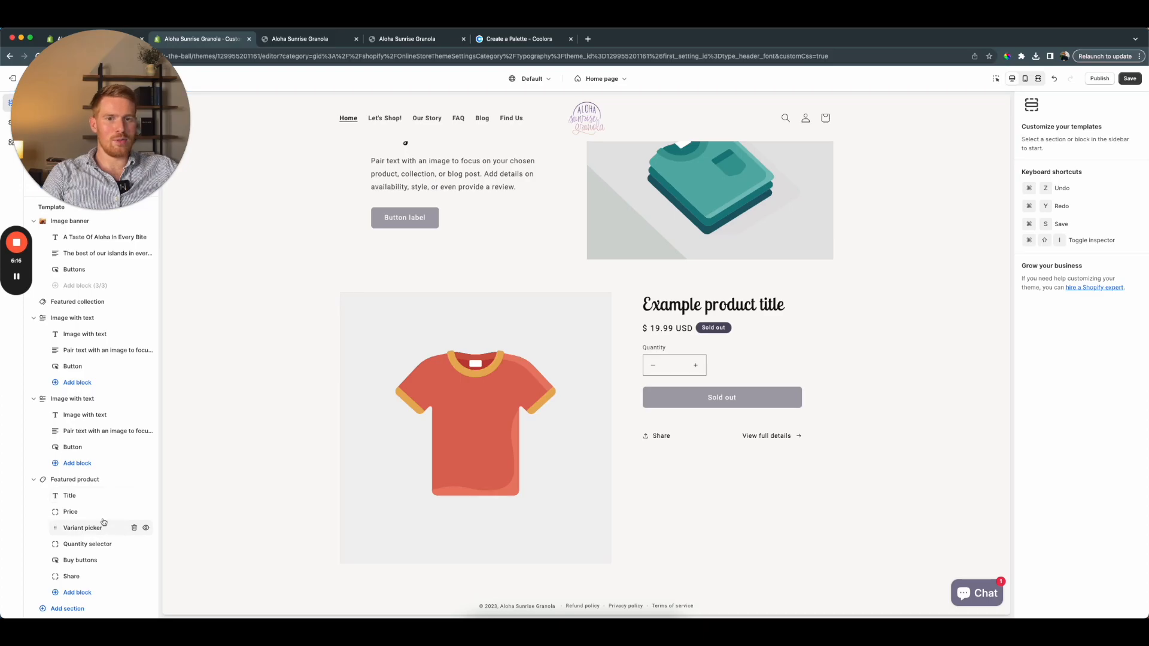
Assign Sunrise Blend Small-Batch Granola as the product of the Featured product section
{"action": "left_click", "coordinate": [111, 480]}
{"action": "scroll", "coordinate": [1072, 329], "scroll_direction": "down", "scroll_amount": 5}
{"action": "scroll", "coordinate": [1082, 224], "scroll_direction": "up", "scroll_amount": 5}
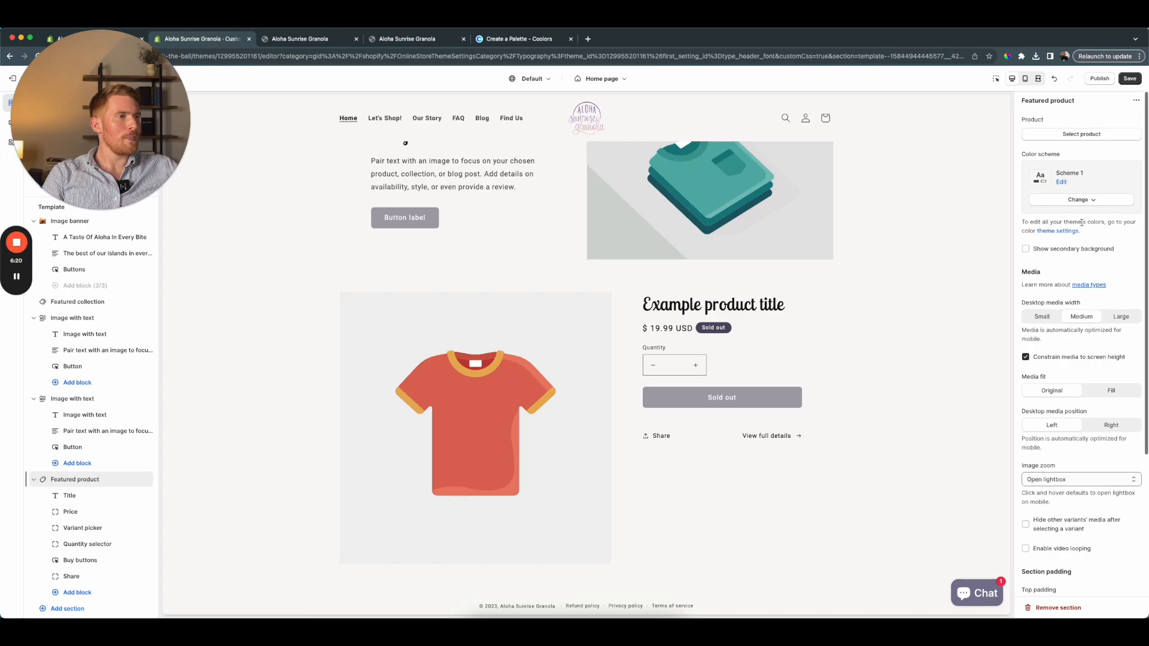
{"action": "left_click", "coordinate": [1081, 131]}
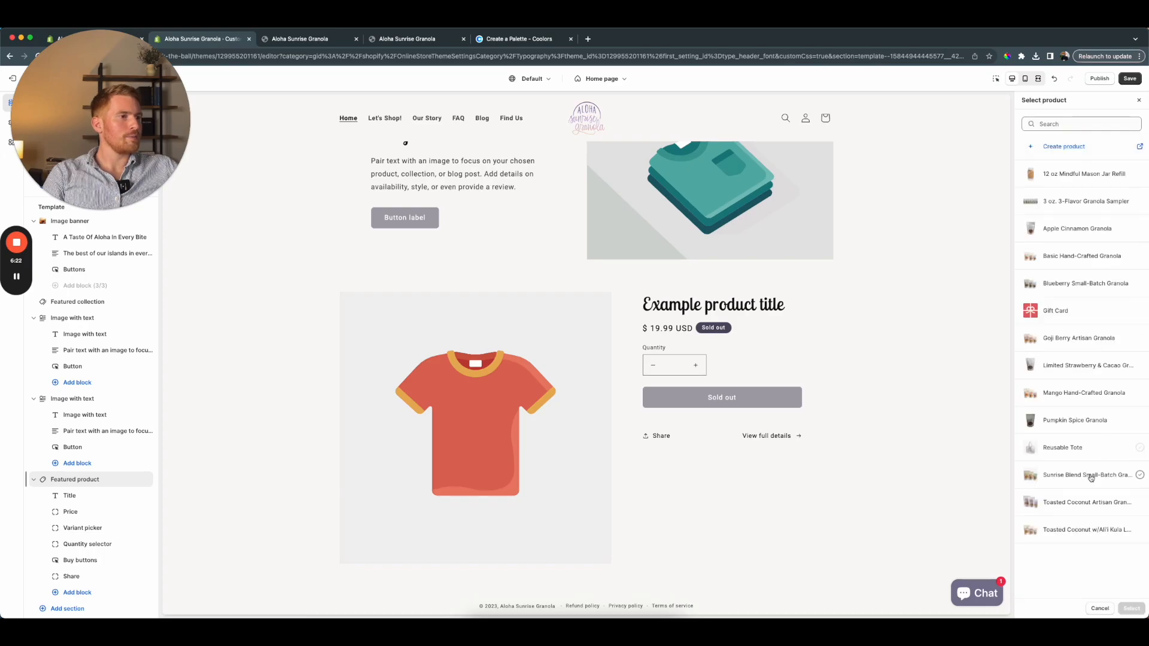
{"action": "left_click", "coordinate": [1091, 476]}
{"action": "right_click", "coordinate": [1133, 608]}
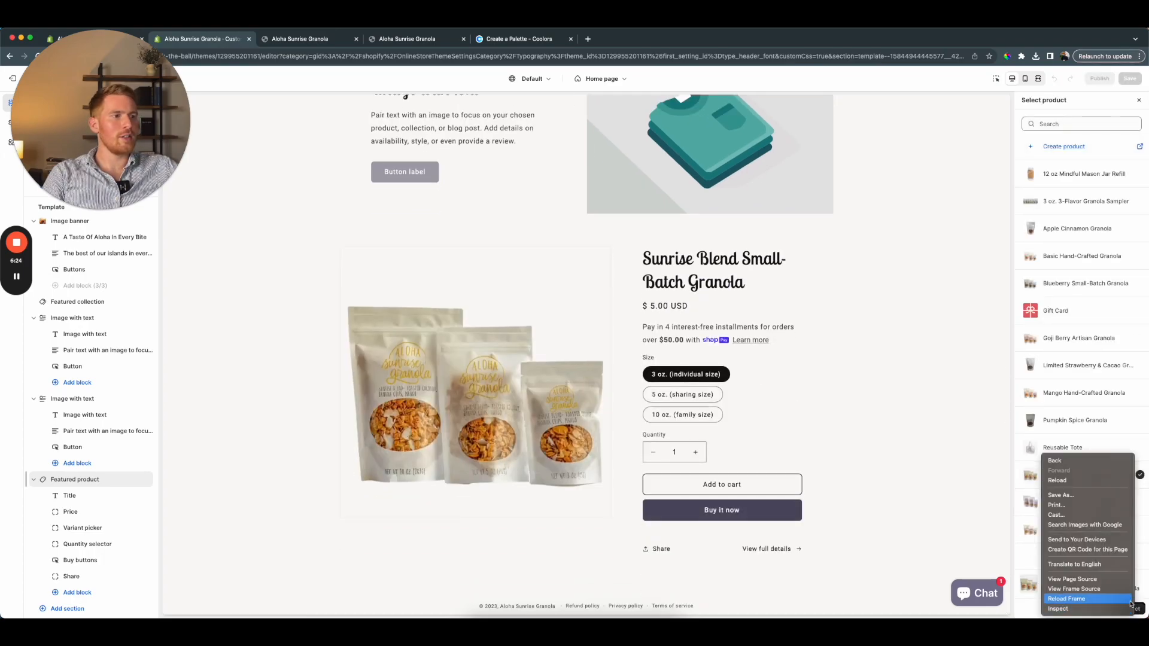
{"action": "left_click", "coordinate": [1133, 608]}
{"action": "left_click", "coordinate": [1134, 610]}
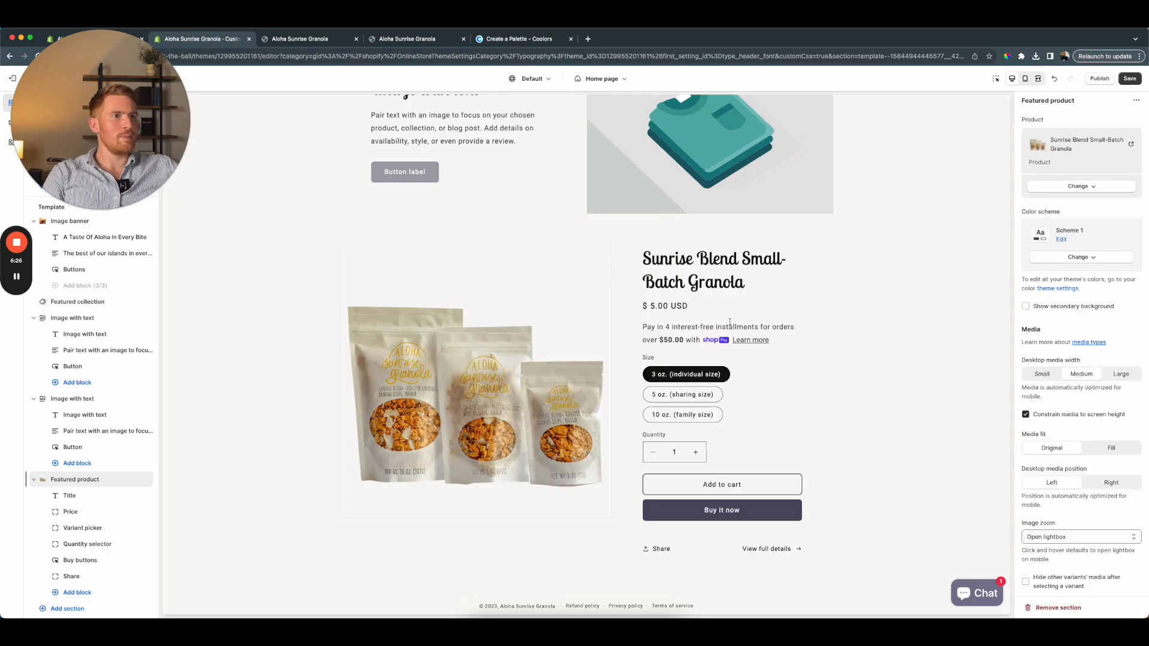
Set the variant picker type in the Featured product section to Dropdown
{"action": "left_click", "coordinate": [70, 497]}
{"action": "left_click", "coordinate": [70, 511]}
{"action": "left_click", "coordinate": [77, 529]}
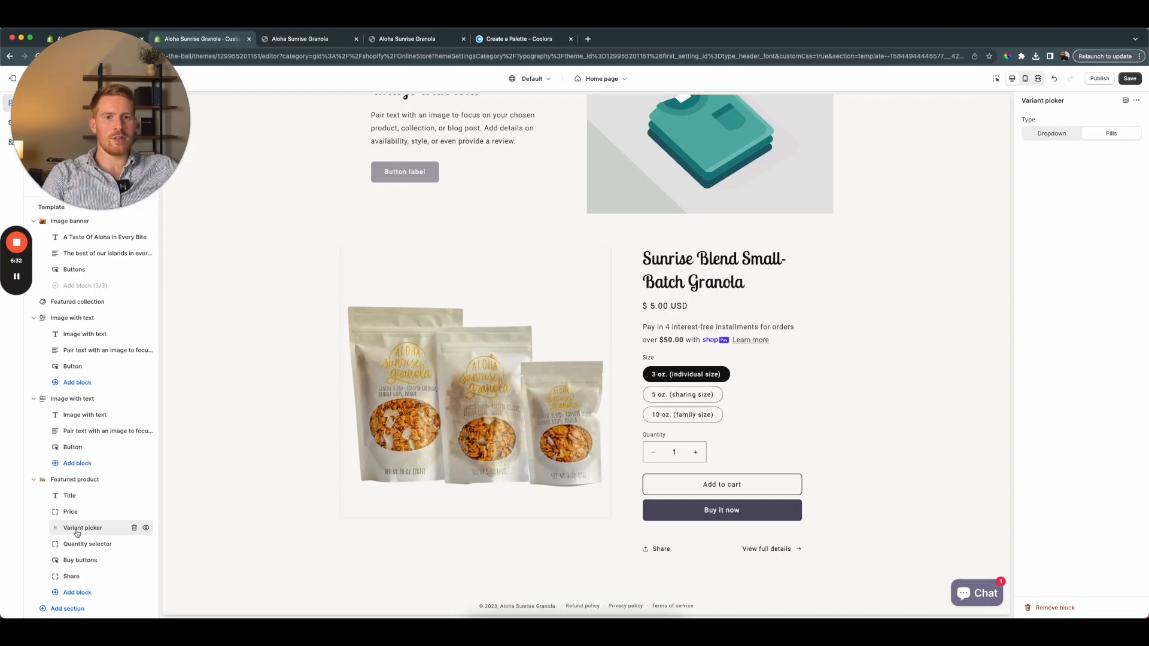
{"action": "left_click", "coordinate": [1044, 135]}
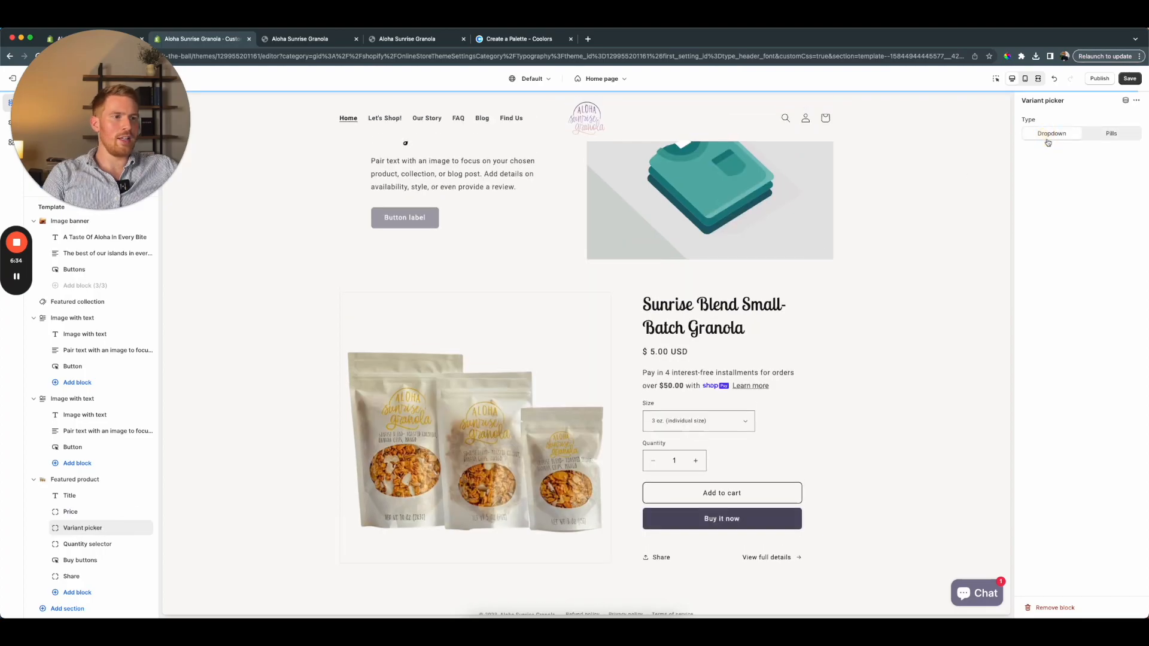
Remove the Quantity selector and Share blocks from the Featured product section
{"action": "scroll", "coordinate": [84, 478], "scroll_direction": "down", "scroll_amount": 2}
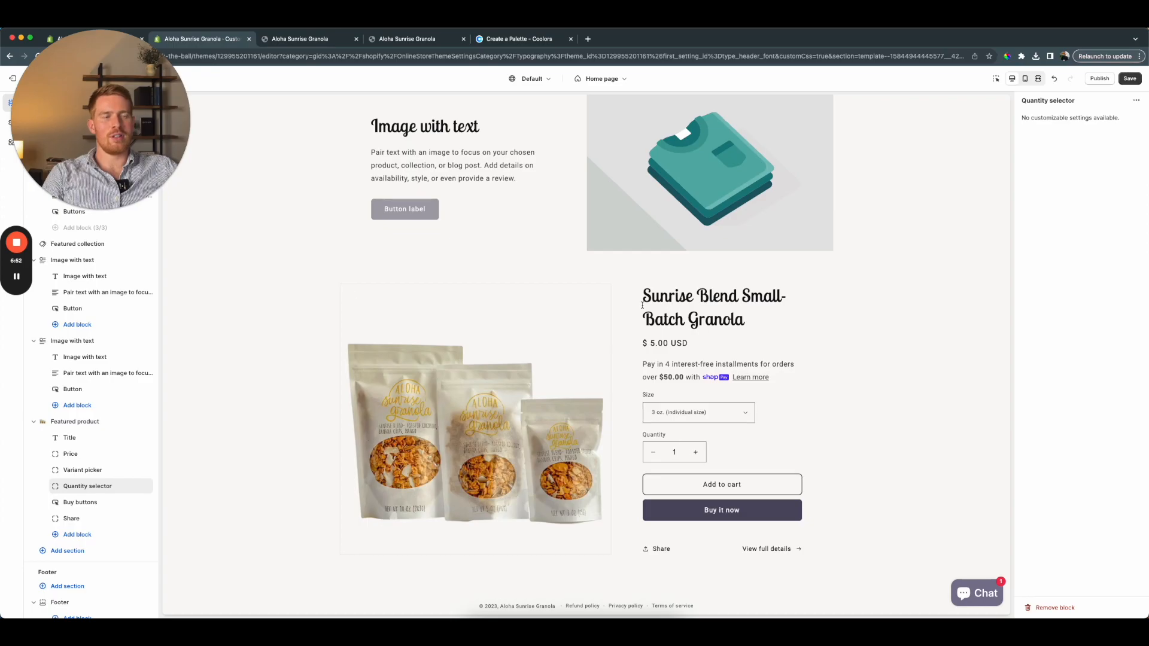
{"action": "mouse_move", "coordinate": [137, 489]}
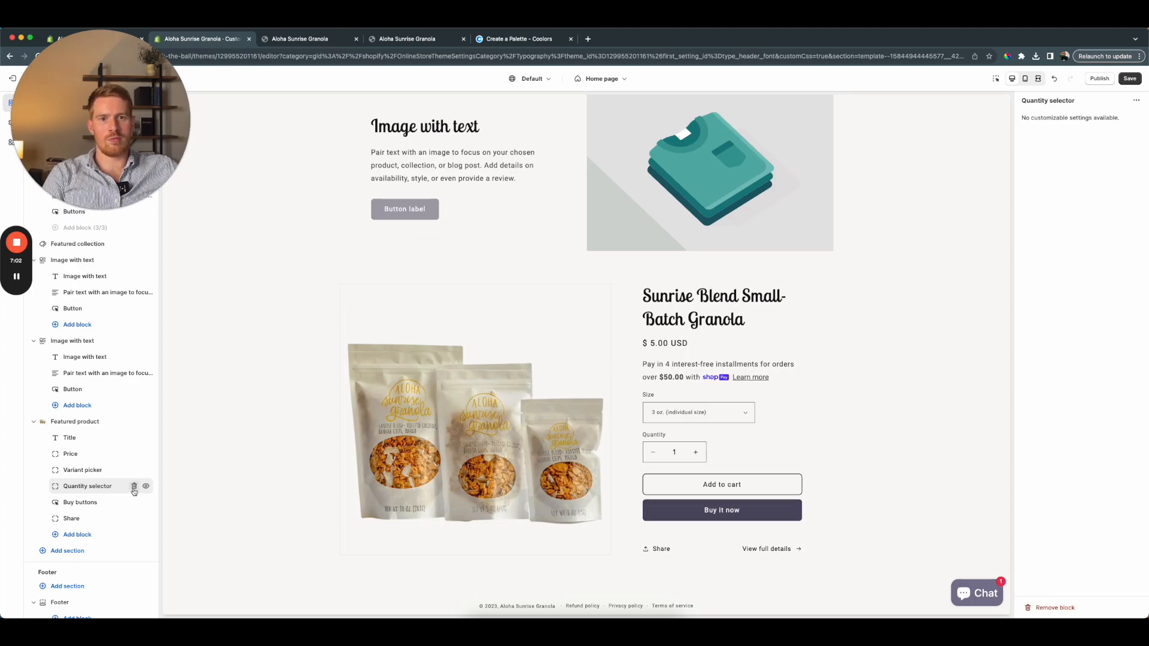
{"action": "left_click", "coordinate": [134, 486]}
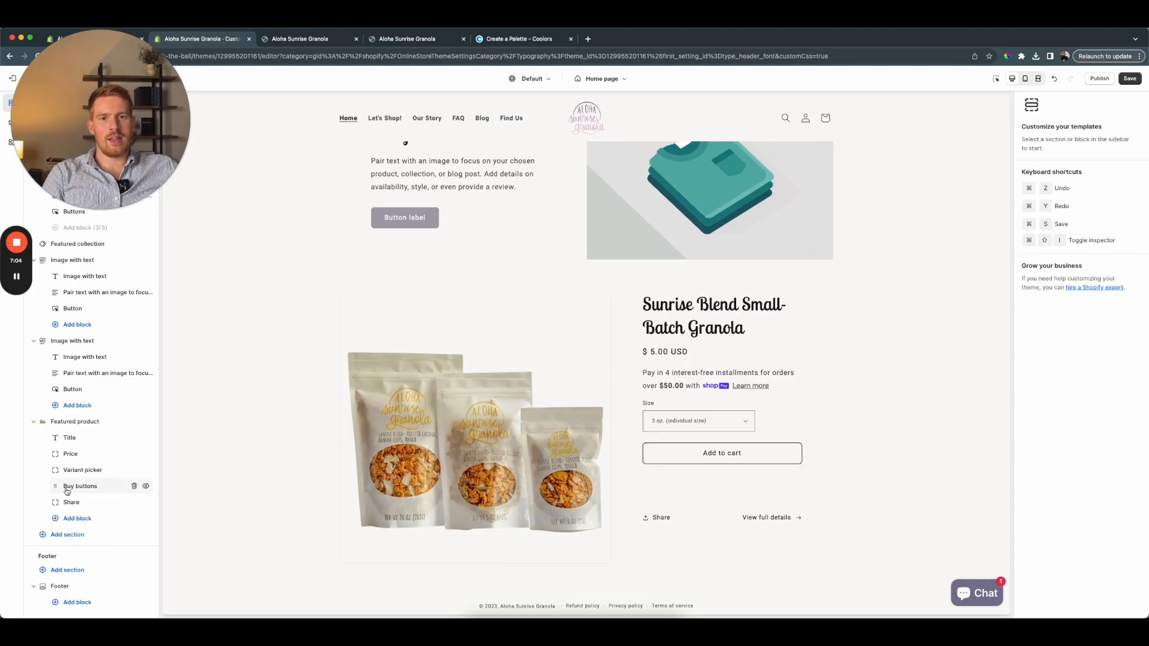
{"action": "left_click", "coordinate": [135, 504]}
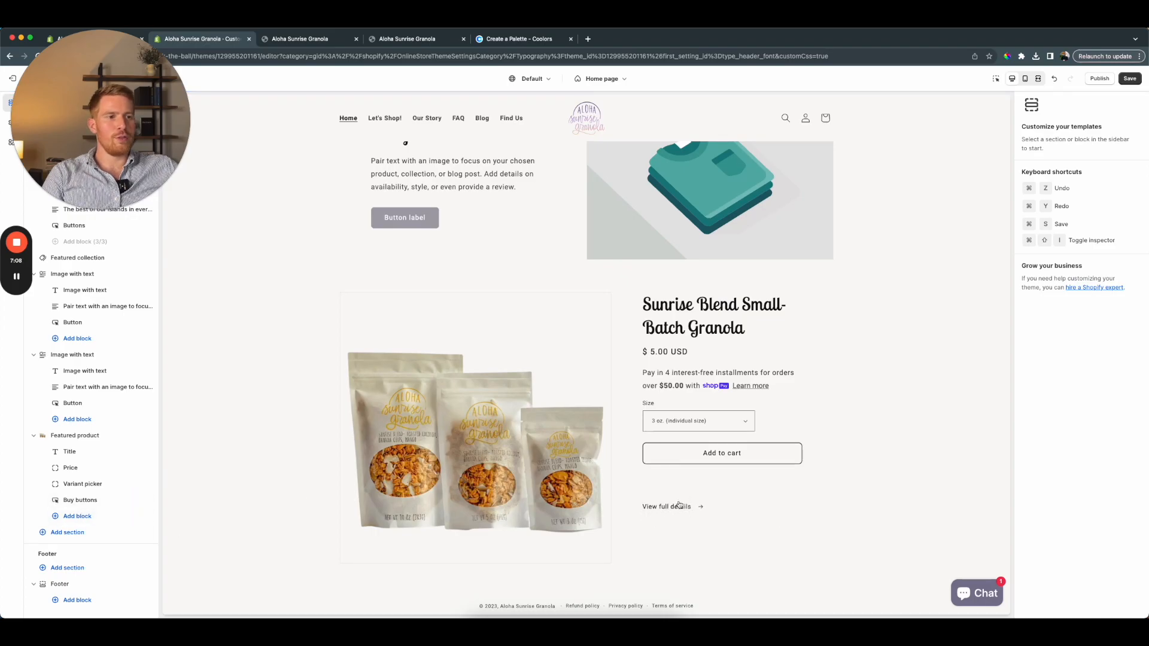
Keep the Featured product section's media fit at Original and set its desktop media width to Small
{"action": "left_click", "coordinate": [90, 435]}
{"action": "scroll", "coordinate": [1077, 383], "scroll_direction": "down", "scroll_amount": 1}
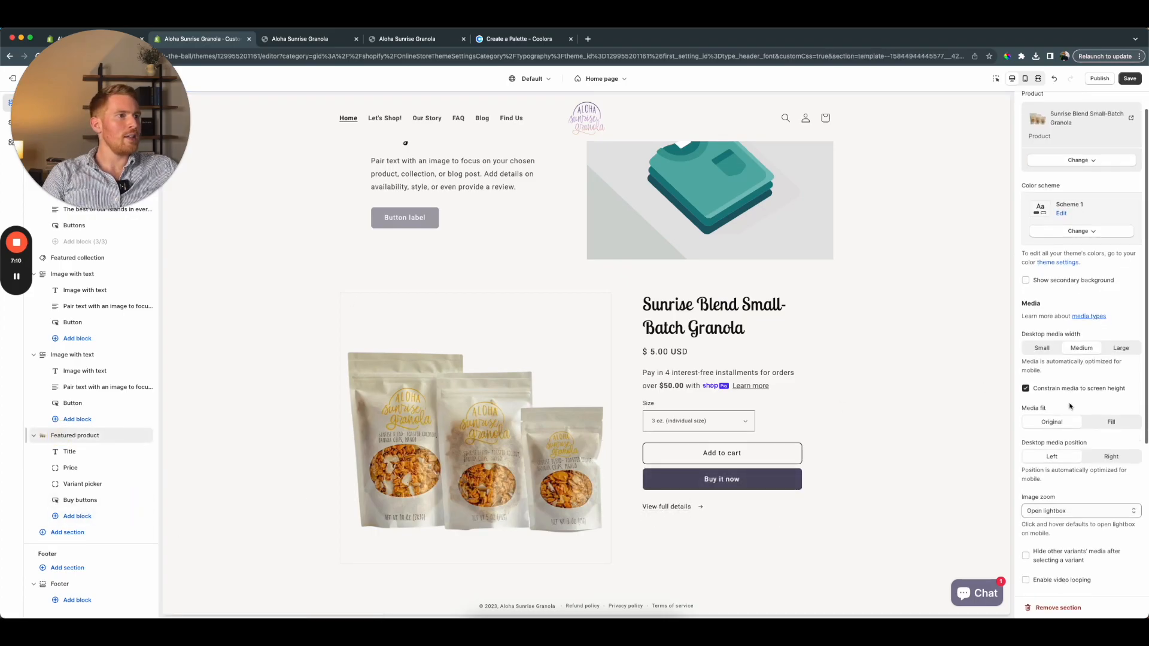
{"action": "scroll", "coordinate": [1058, 401], "scroll_direction": "down", "scroll_amount": 2}
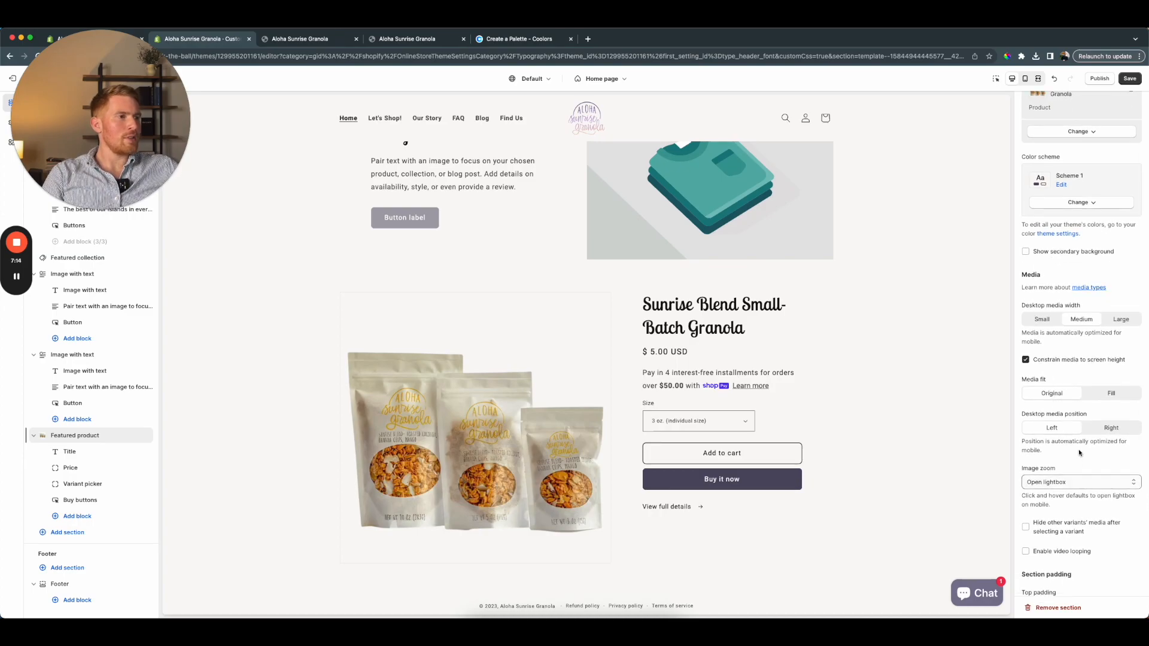
{"action": "left_click", "coordinate": [1107, 395]}
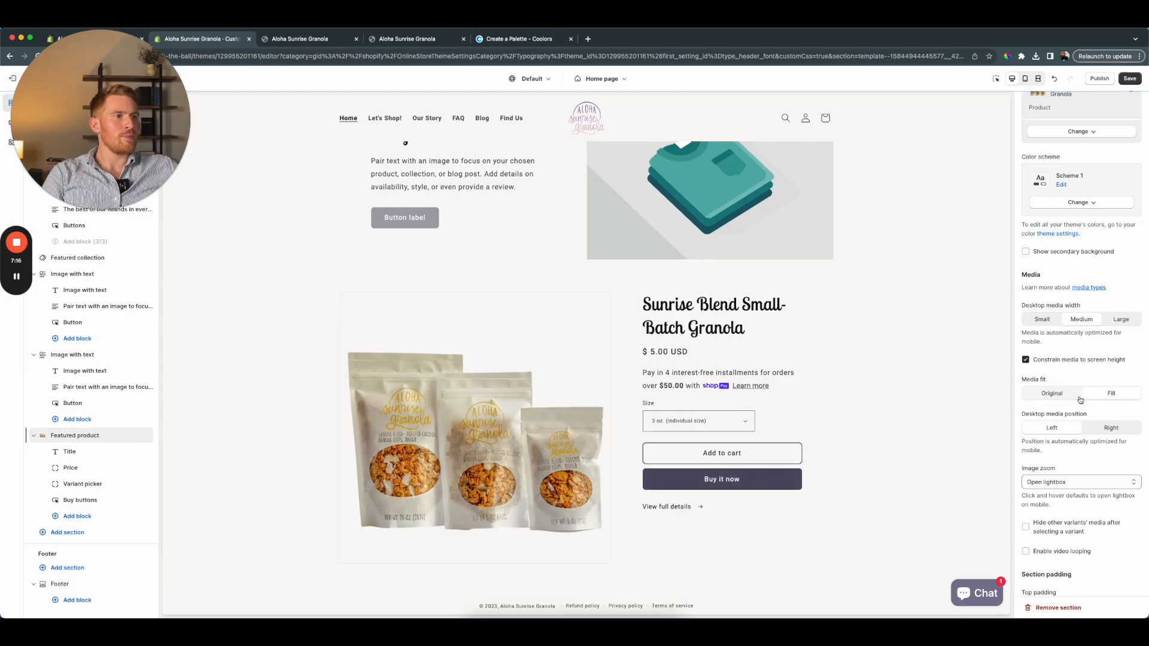
{"action": "left_click", "coordinate": [1053, 393]}
{"action": "scroll", "coordinate": [1075, 368], "scroll_direction": "up", "scroll_amount": 1}
{"action": "scroll", "coordinate": [1075, 367], "scroll_direction": "up", "scroll_amount": 1}
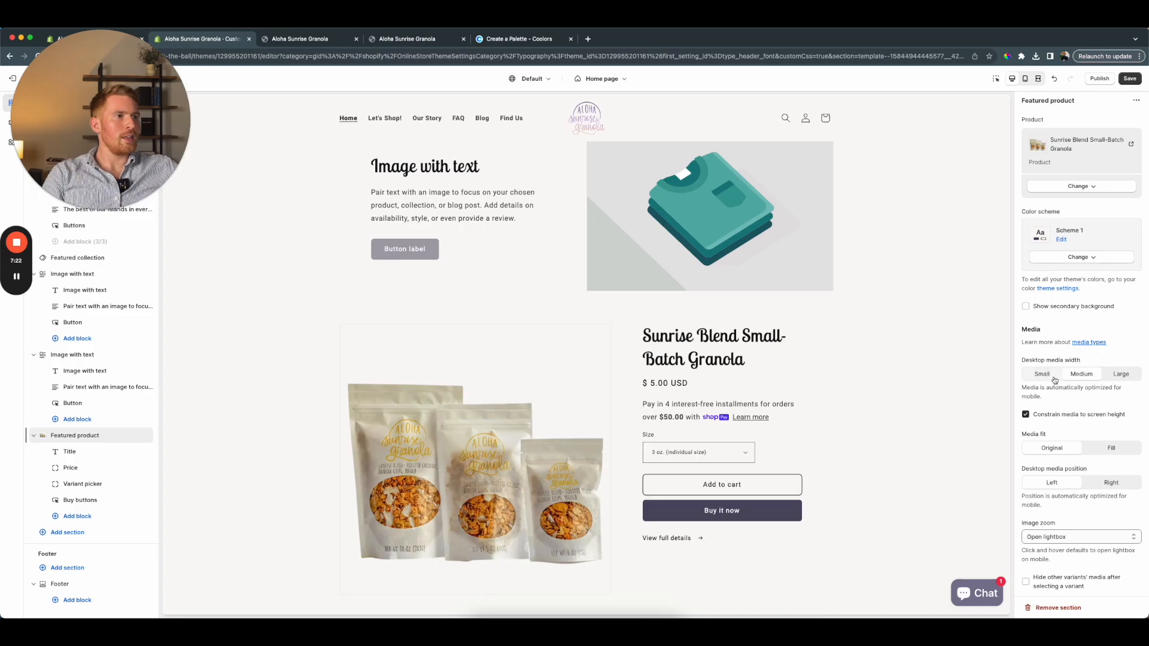
{"action": "left_click", "coordinate": [1048, 379]}
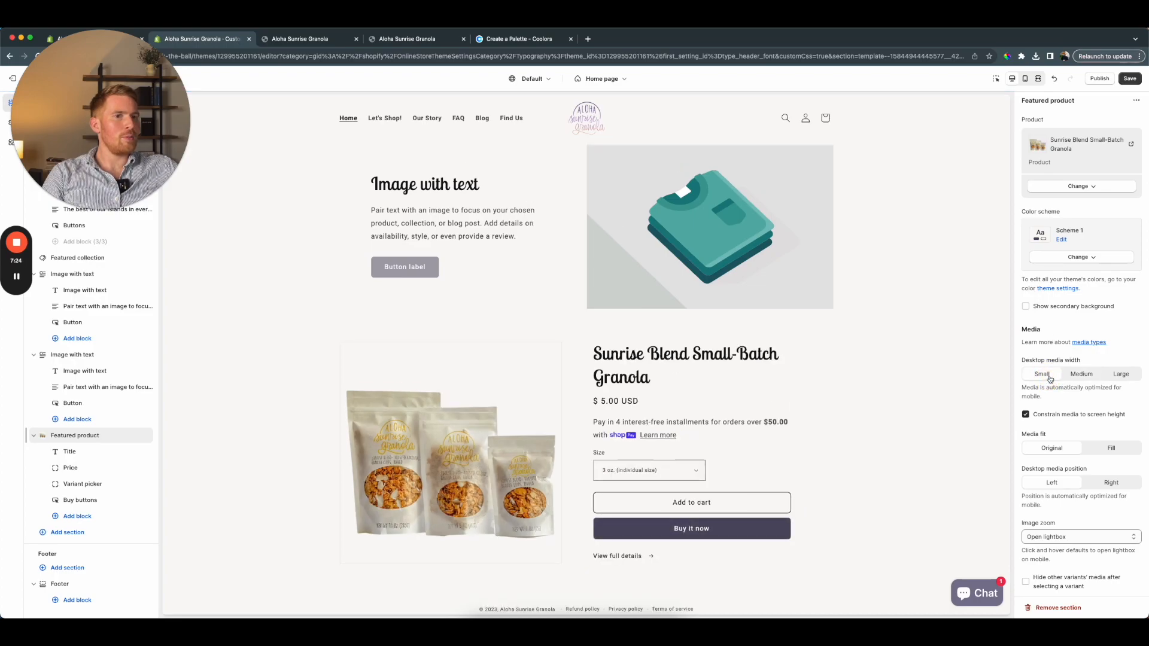
Set the top padding of the Featured product section to 88 px
{"action": "scroll", "coordinate": [1089, 395], "scroll_direction": "down", "scroll_amount": 5}
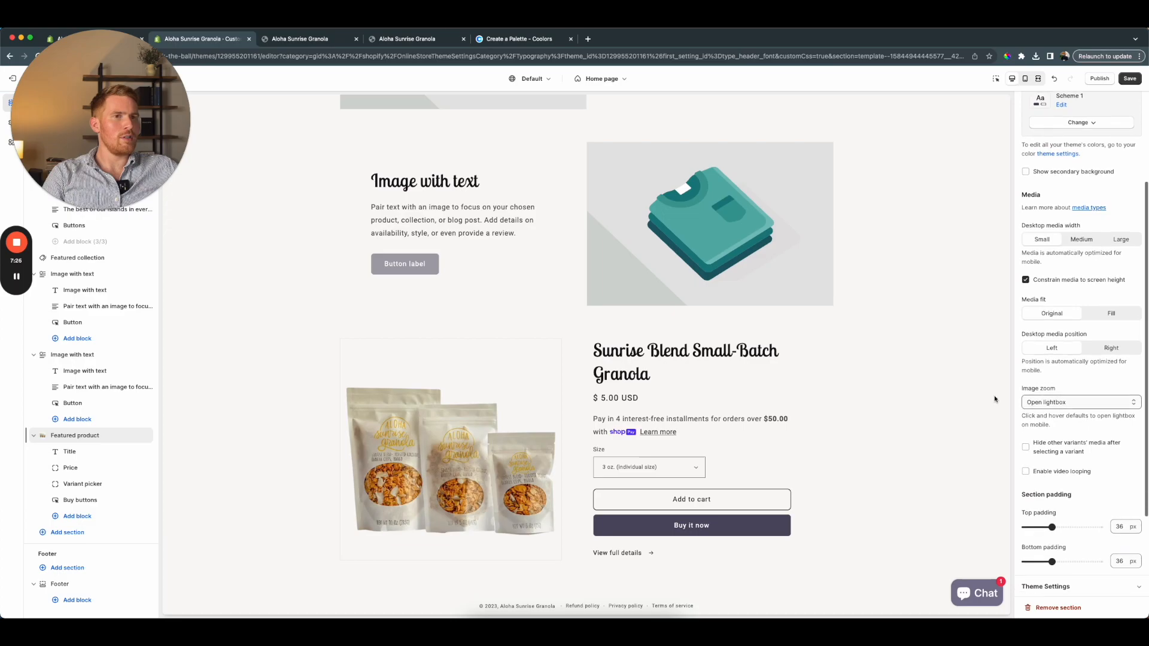
{"action": "scroll", "coordinate": [1063, 419], "scroll_direction": "down", "scroll_amount": 3}
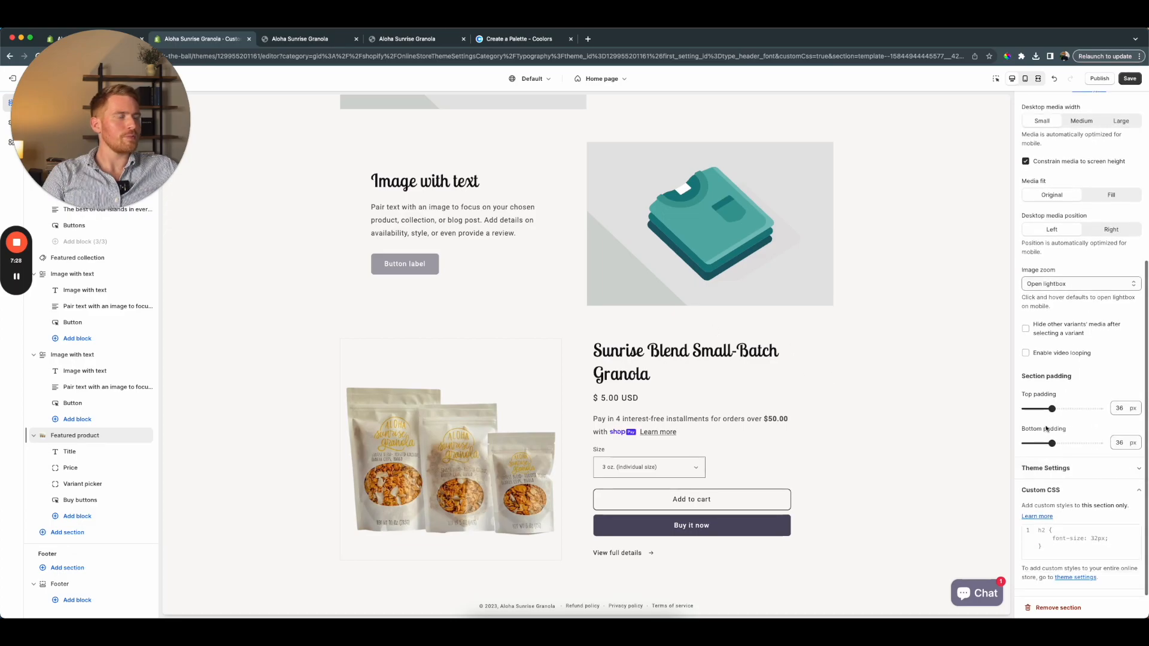
{"action": "left_click_drag", "start_coordinate": [1064, 413], "coordinate": [1091, 409]}
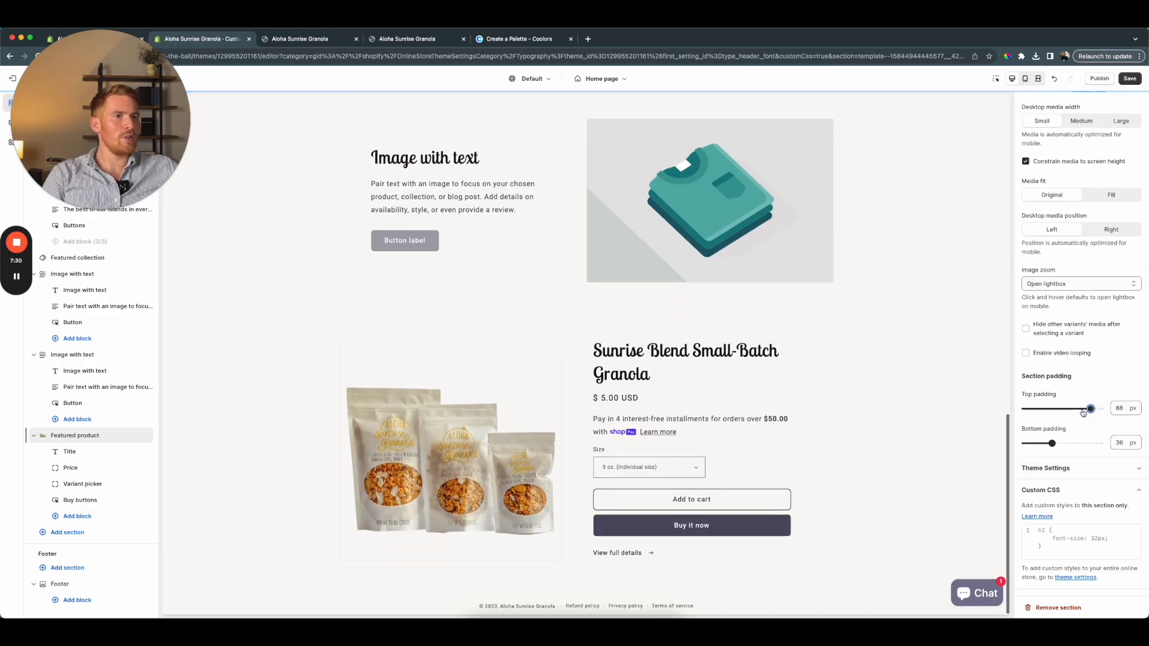
{"action": "scroll", "coordinate": [802, 372], "scroll_direction": "up", "scroll_amount": 2}
{"action": "scroll", "coordinate": [804, 373], "scroll_direction": "down", "scroll_amount": 3}
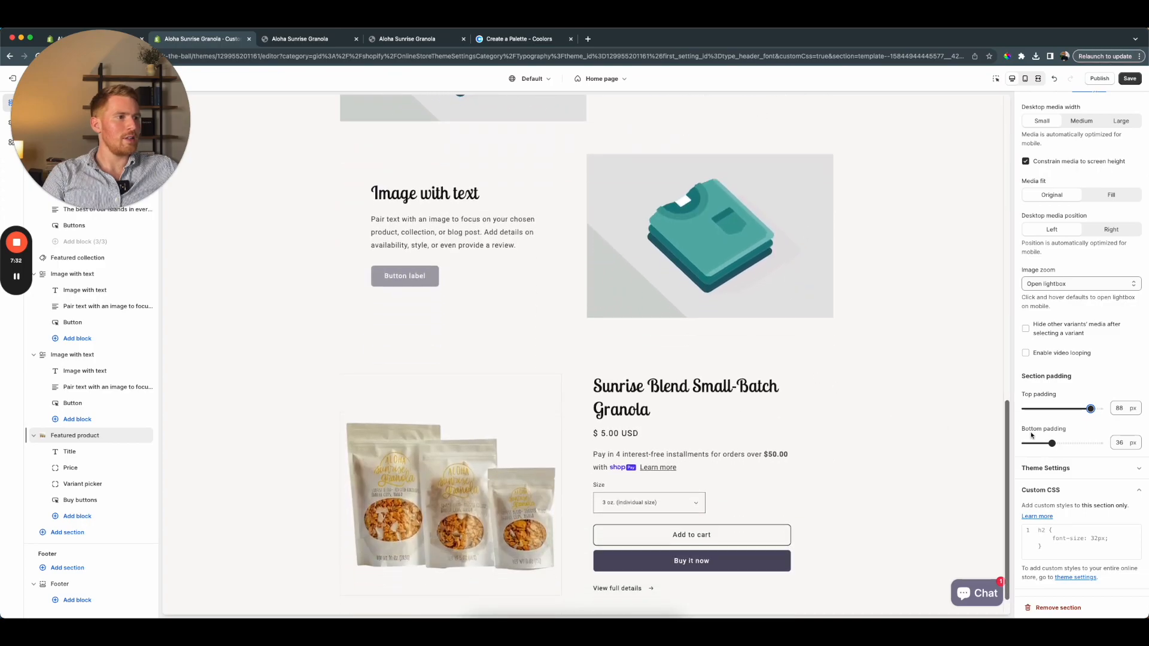
Set the bottom padding of the Featured product section to 24 px and save the theme changes
{"action": "scroll", "coordinate": [747, 437], "scroll_direction": "down", "scroll_amount": 1}
{"action": "left_click_drag", "start_coordinate": [1052, 443], "coordinate": [1035, 443]}
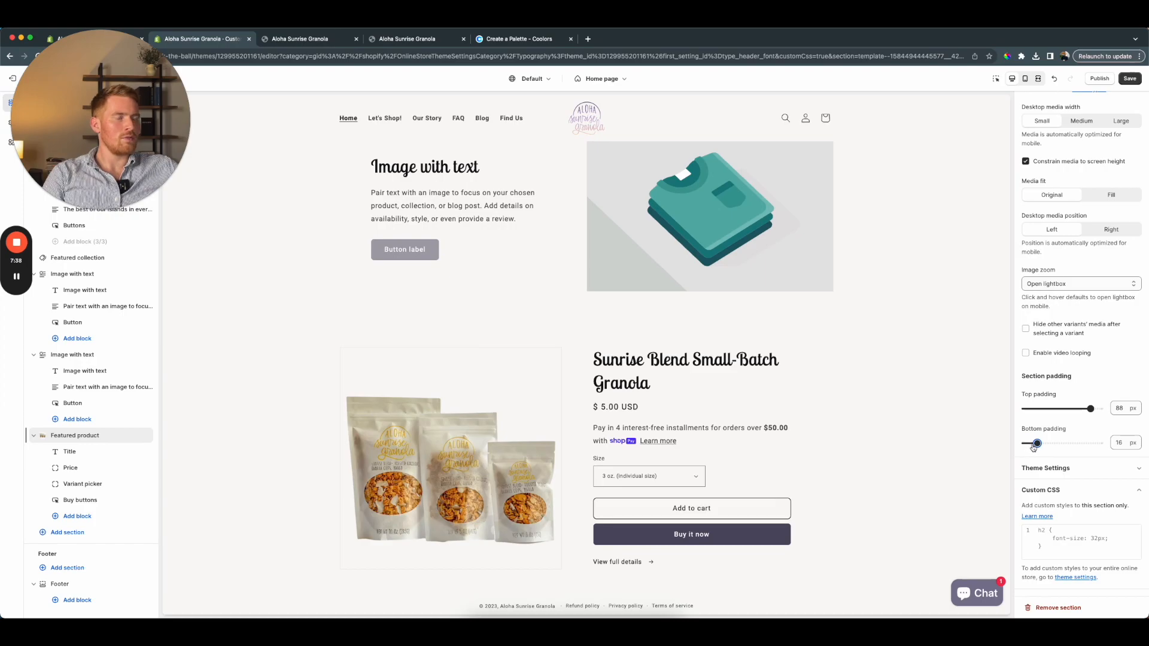
{"action": "left_click", "coordinate": [1116, 443]}
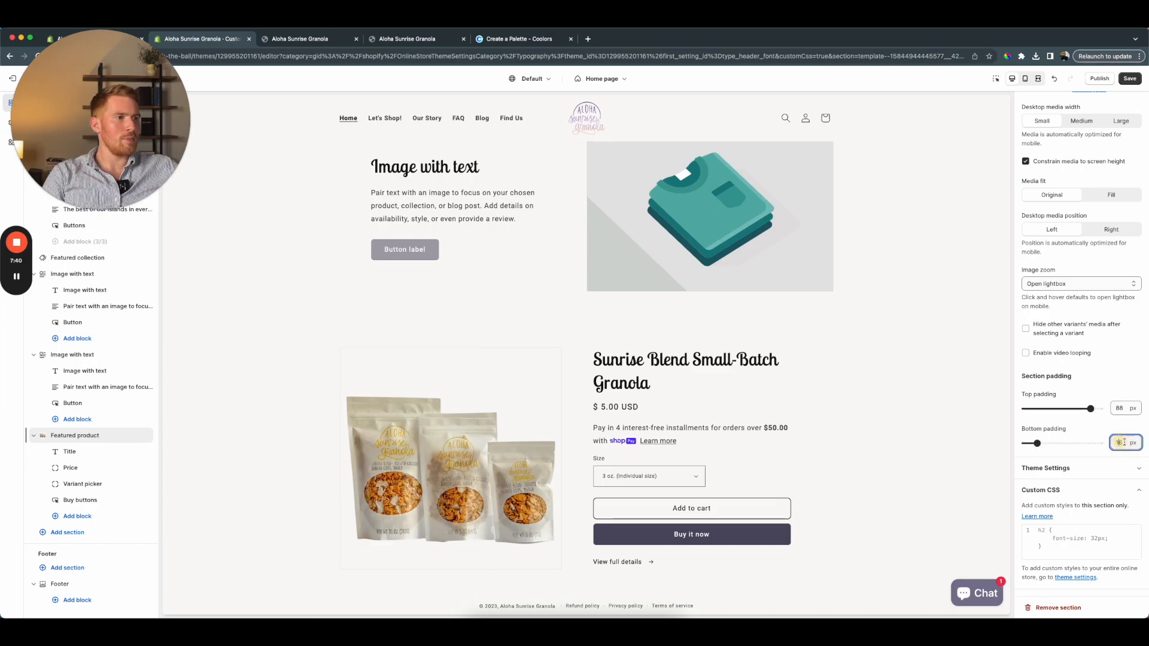
{"action": "double_click", "coordinate": [1122, 442]}
{"action": "type", "text": "24"}
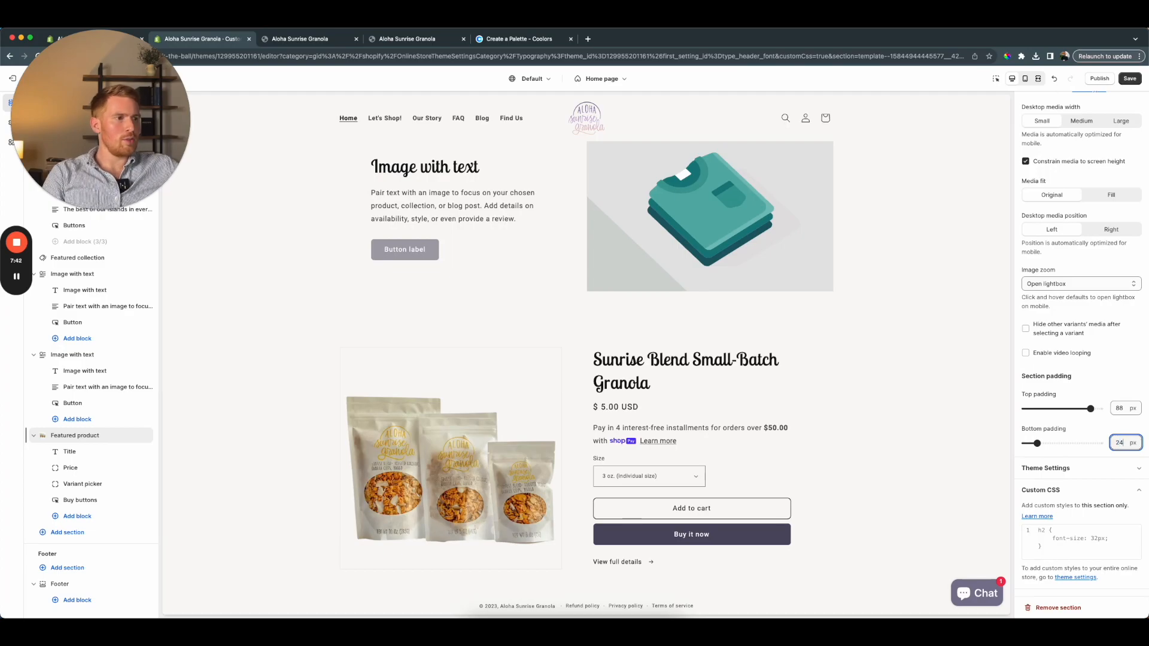
{"action": "left_click", "coordinate": [1079, 383]}
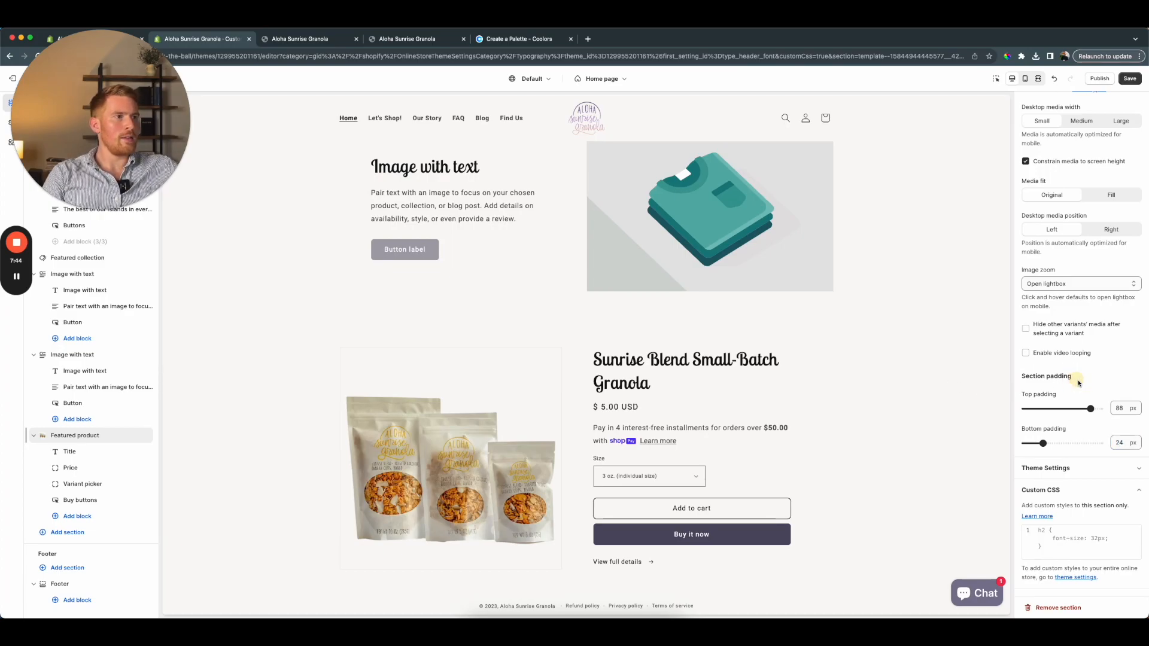
{"action": "left_click", "coordinate": [1130, 78]}
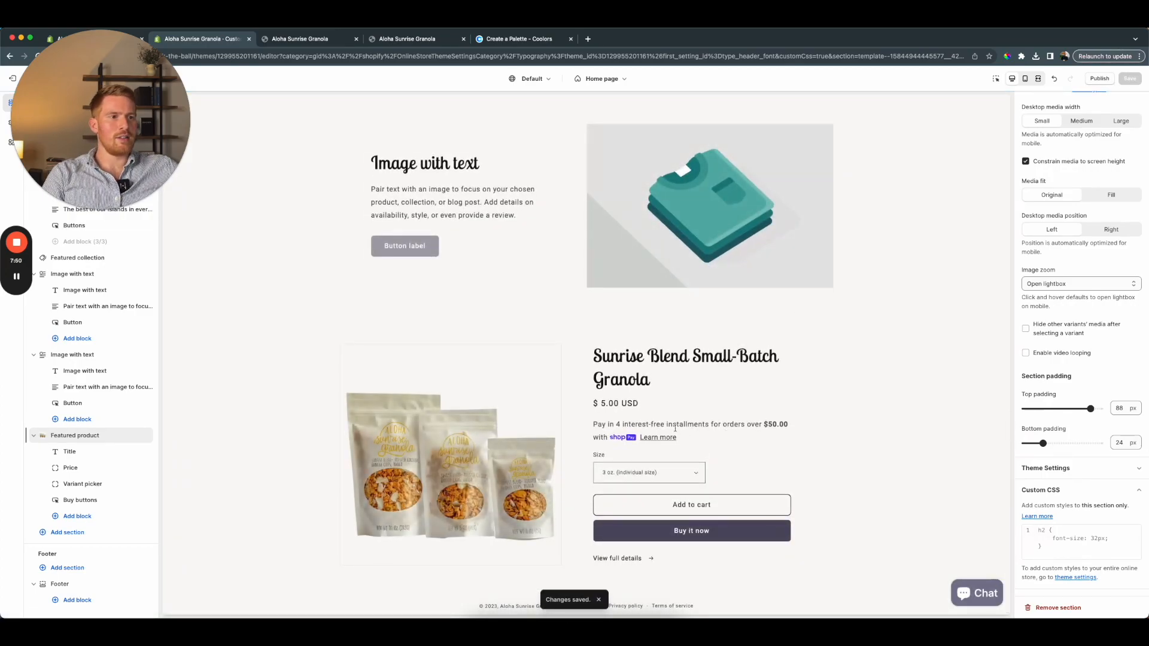
Reload the storefront preview and inspect the Shop Pay installments message of the featured product in the developer tools
{"action": "left_click", "coordinate": [300, 39]}
{"action": "key", "text": "super+r"}
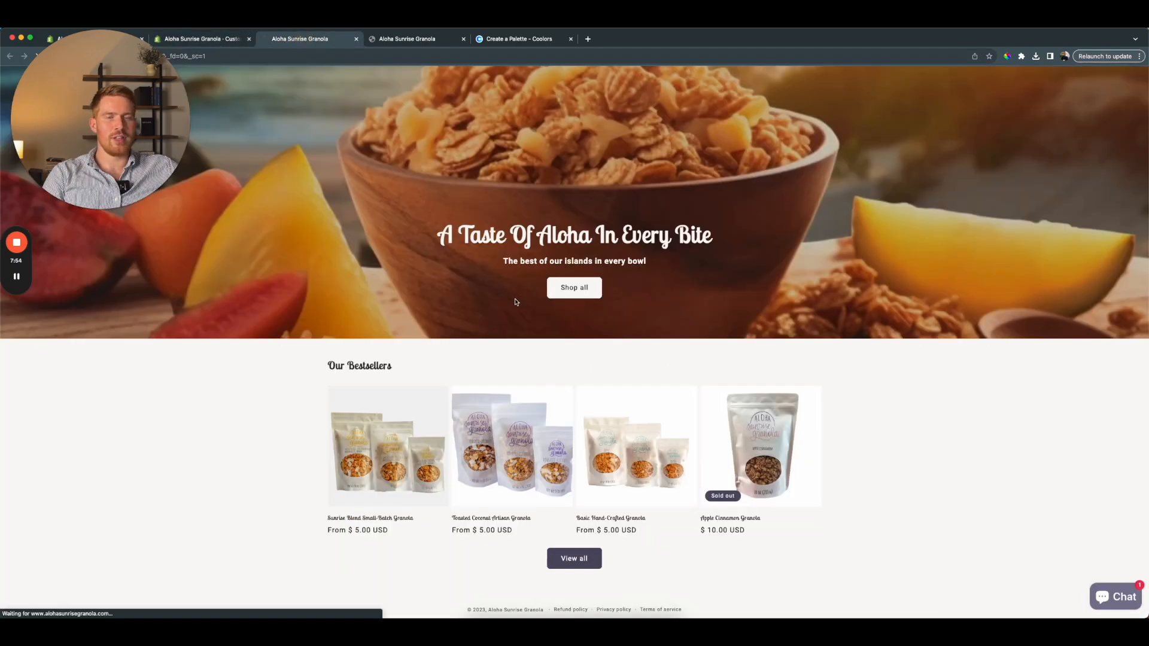
{"action": "scroll", "coordinate": [532, 335], "scroll_direction": "down", "scroll_amount": 12}
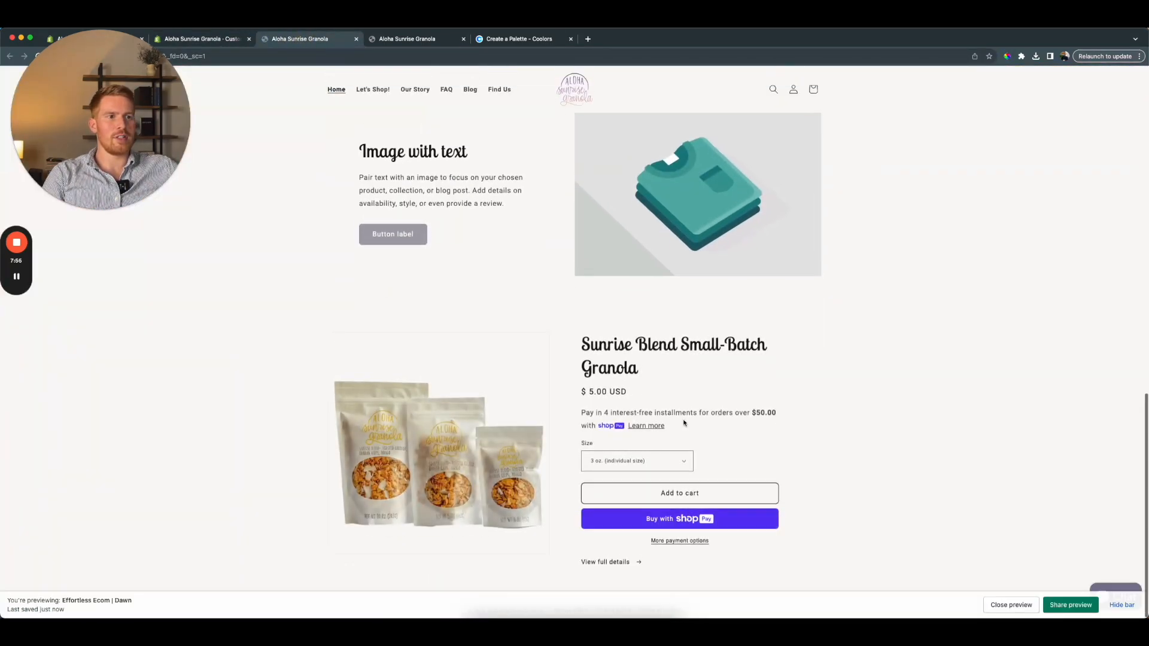
{"action": "key", "text": "super+alt+i"}
{"action": "left_click", "coordinate": [575, 443]}
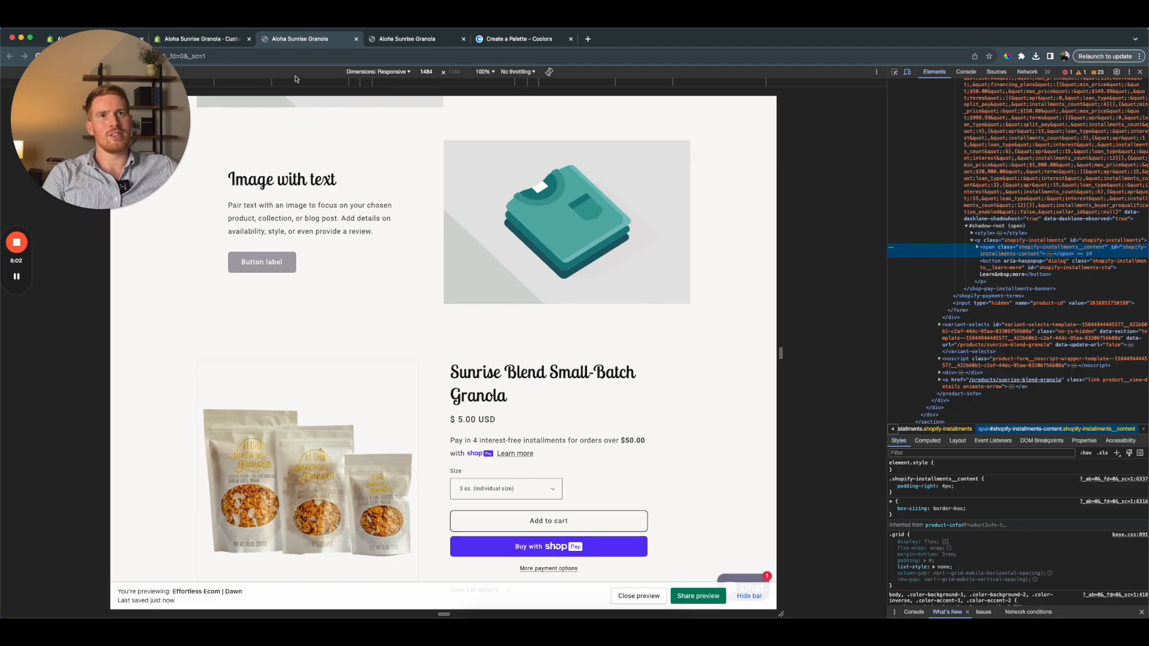
Back in the theme editor, turn off dynamic checkout buttons for the Featured product's Buy buttons block and save
{"action": "left_click", "coordinate": [203, 39]}
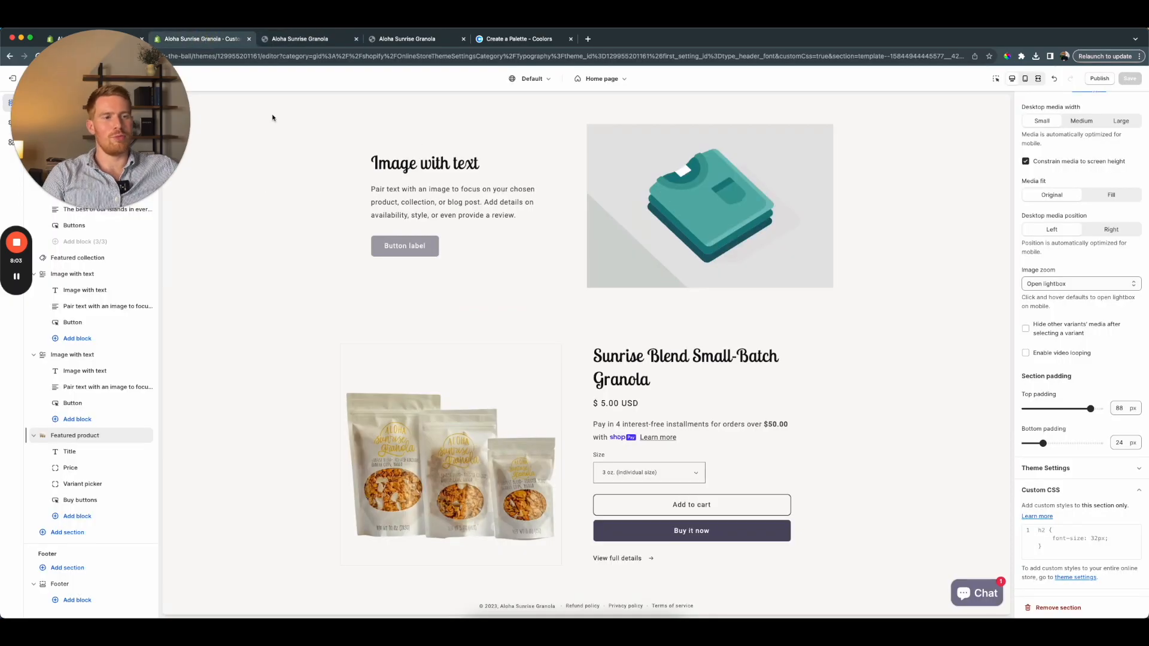
{"action": "left_click", "coordinate": [94, 500]}
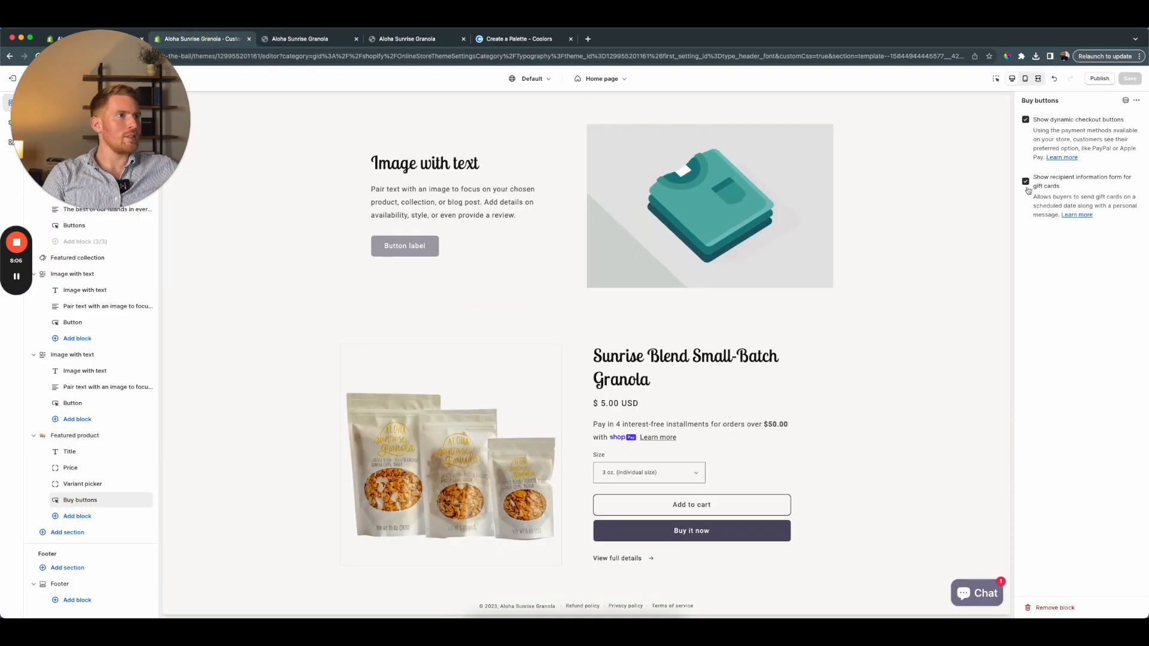
{"action": "left_click", "coordinate": [1027, 120]}
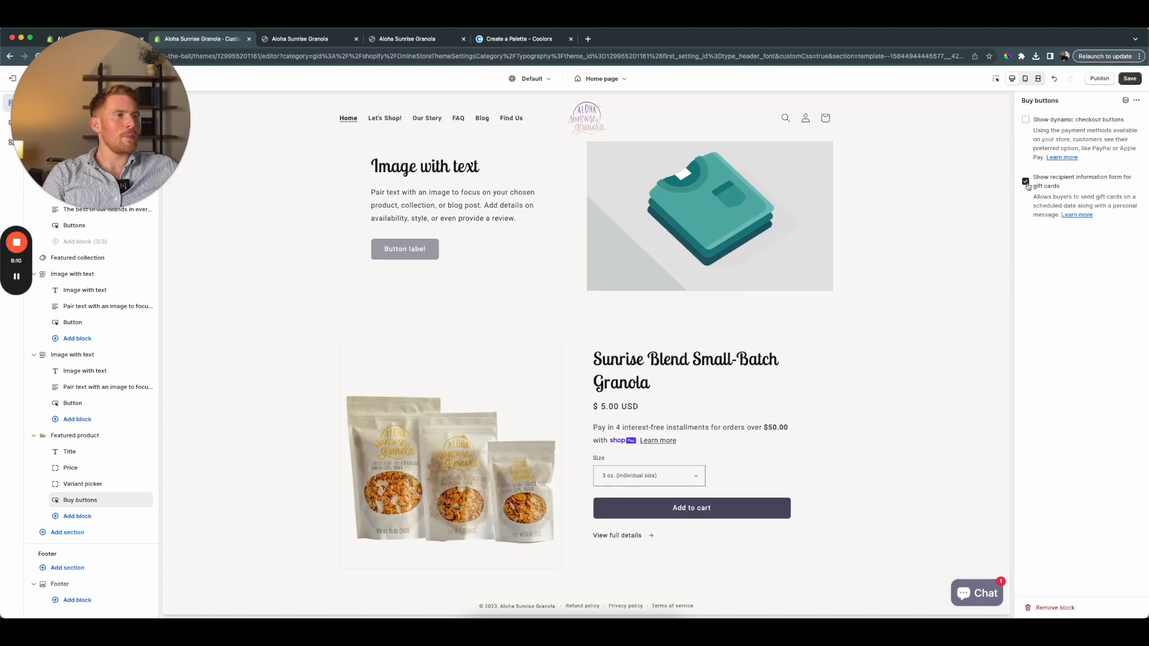
{"action": "left_click", "coordinate": [1130, 78]}
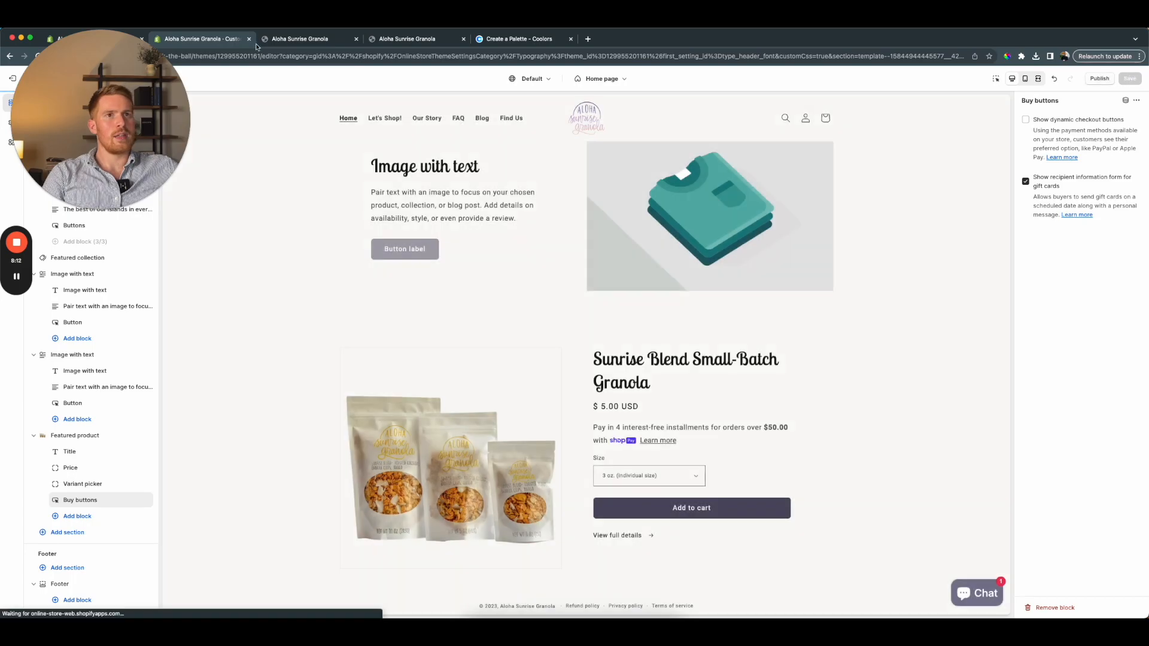
In the storefront preview, inspect the Shop Pay installments message and copy its class name, shopify-installments
{"action": "left_click", "coordinate": [302, 39]}
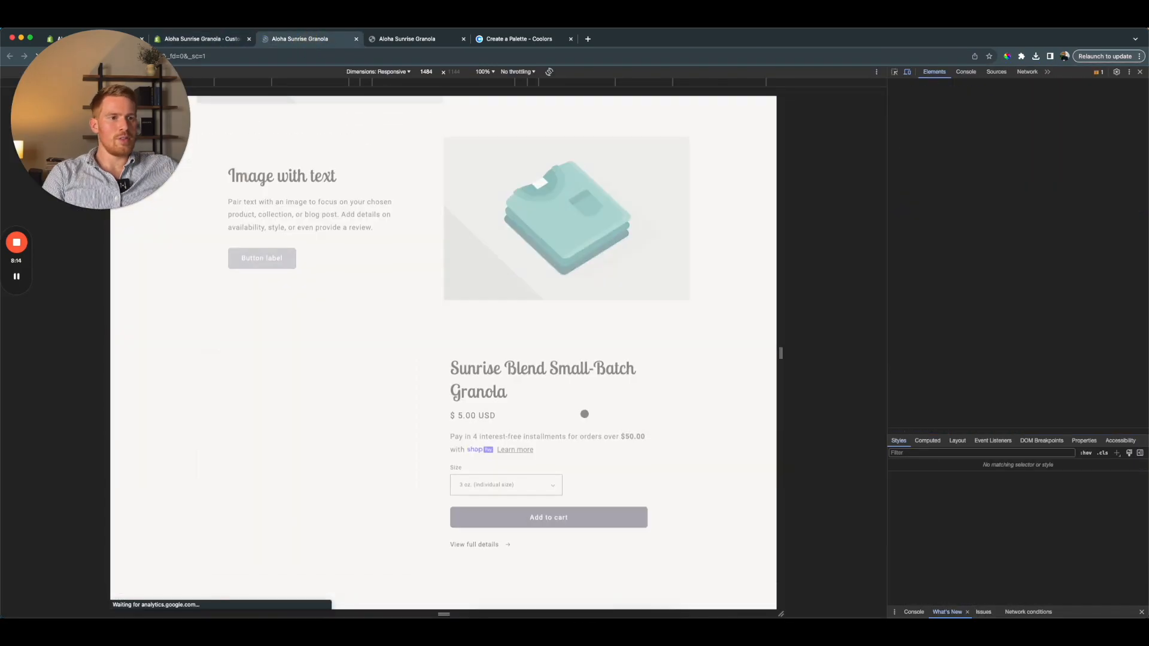
{"action": "key", "text": "super+shift+c"}
{"action": "left_click", "coordinate": [573, 437]}
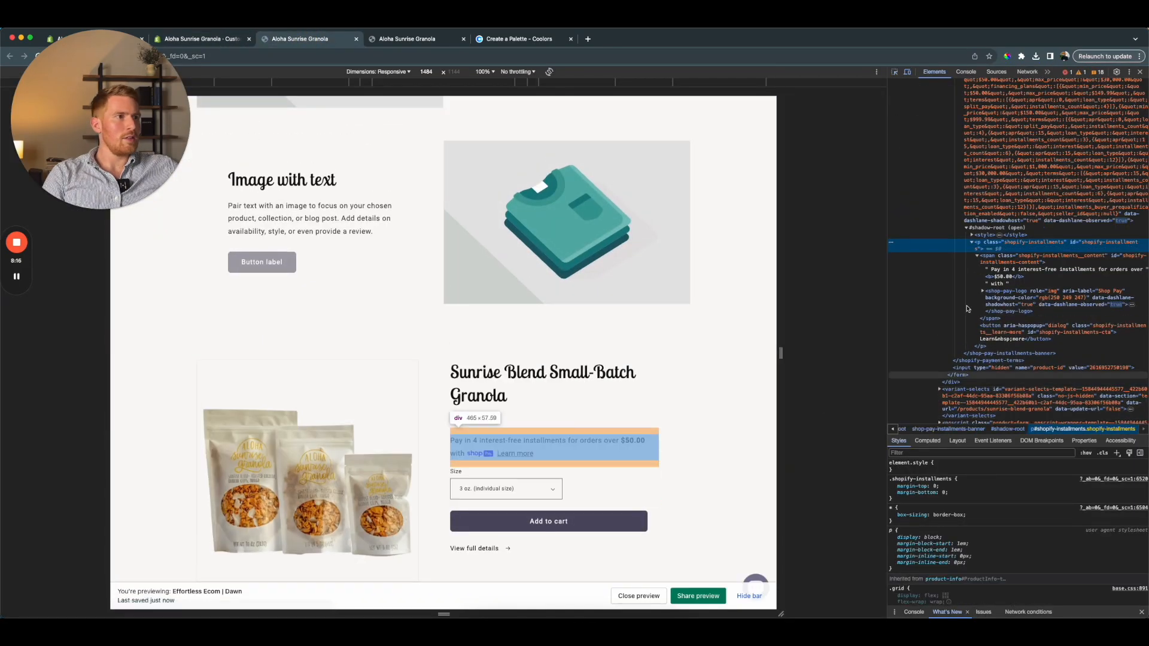
{"action": "double_click", "coordinate": [1022, 242]}
In the theme editor, give the Featured product section custom CSS that sets .shopify-installments to display: none;
{"action": "left_click", "coordinate": [192, 34]}
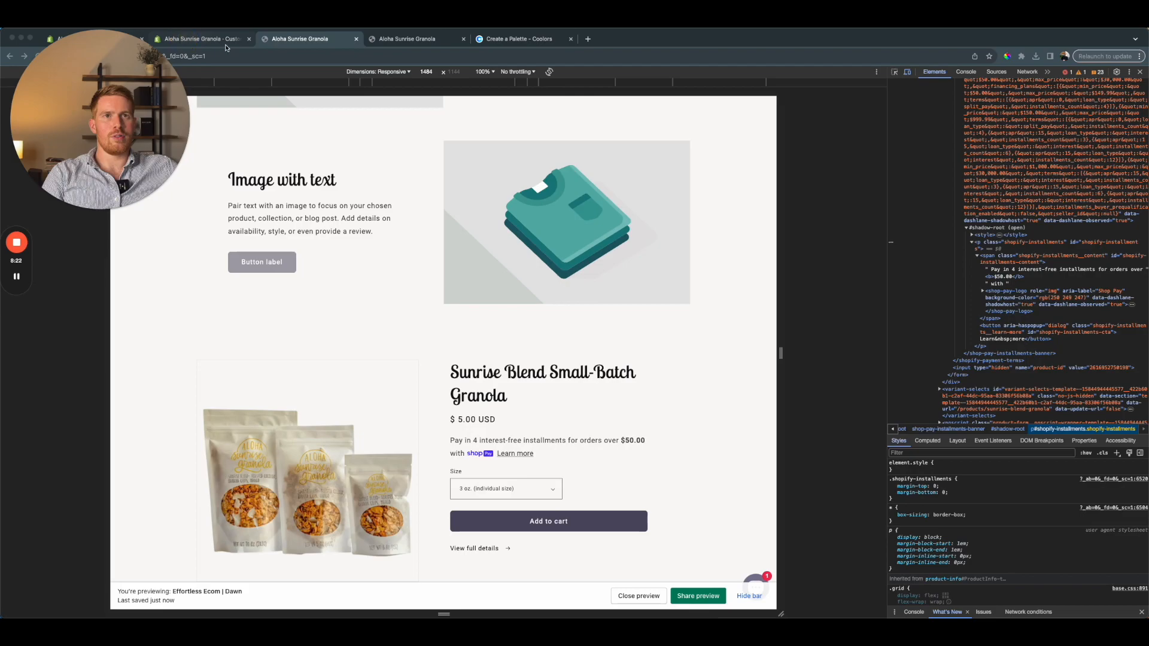
{"action": "left_click", "coordinate": [215, 43]}
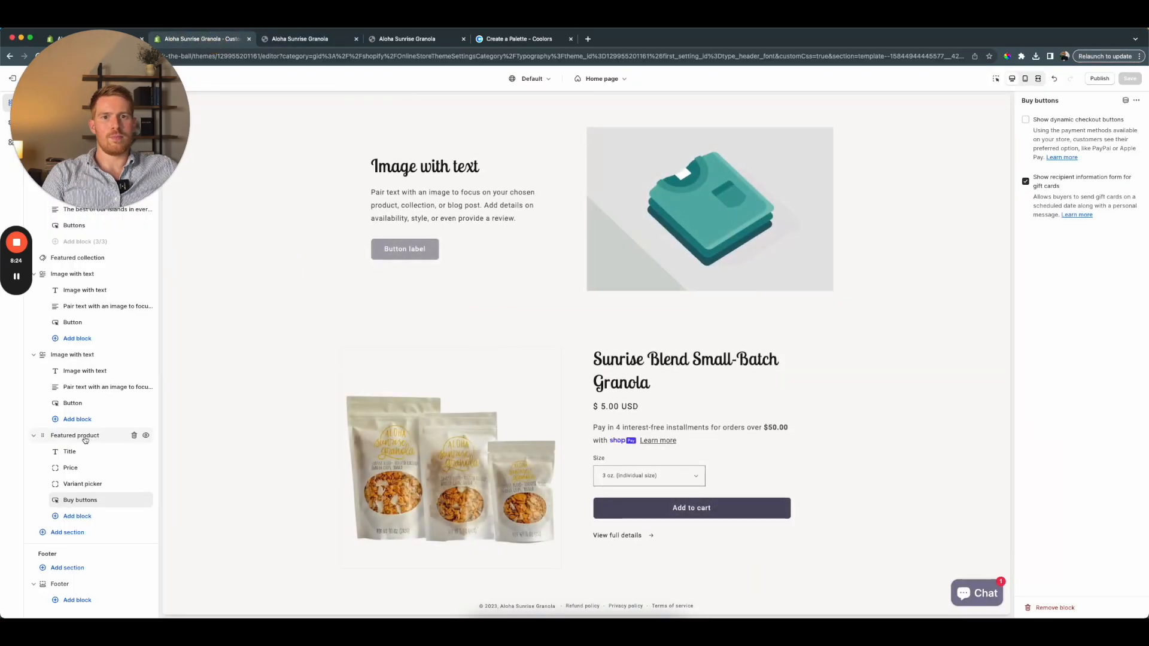
{"action": "left_click", "coordinate": [1066, 547]}
{"action": "type", "text": "."}
{"action": "key", "text": "super+v"}
{"action": "type", "text": "{"}
{"action": "key", "text": "Return"}
{"action": "type", "text": "dis"}
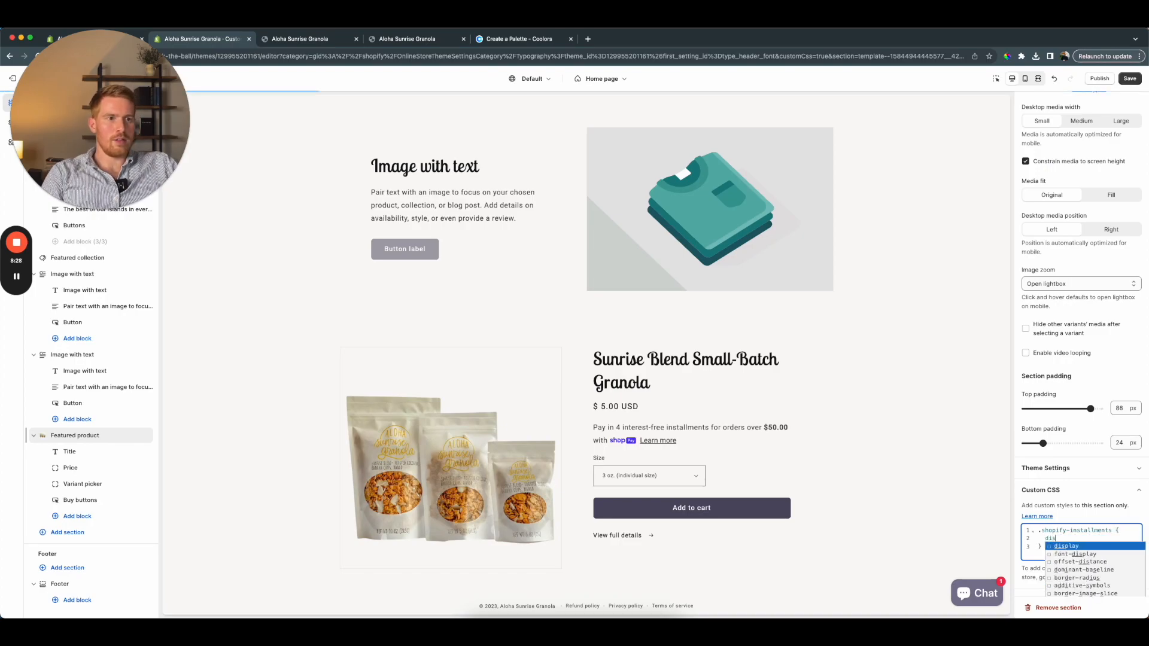
{"action": "type", "text": "play: none;"}
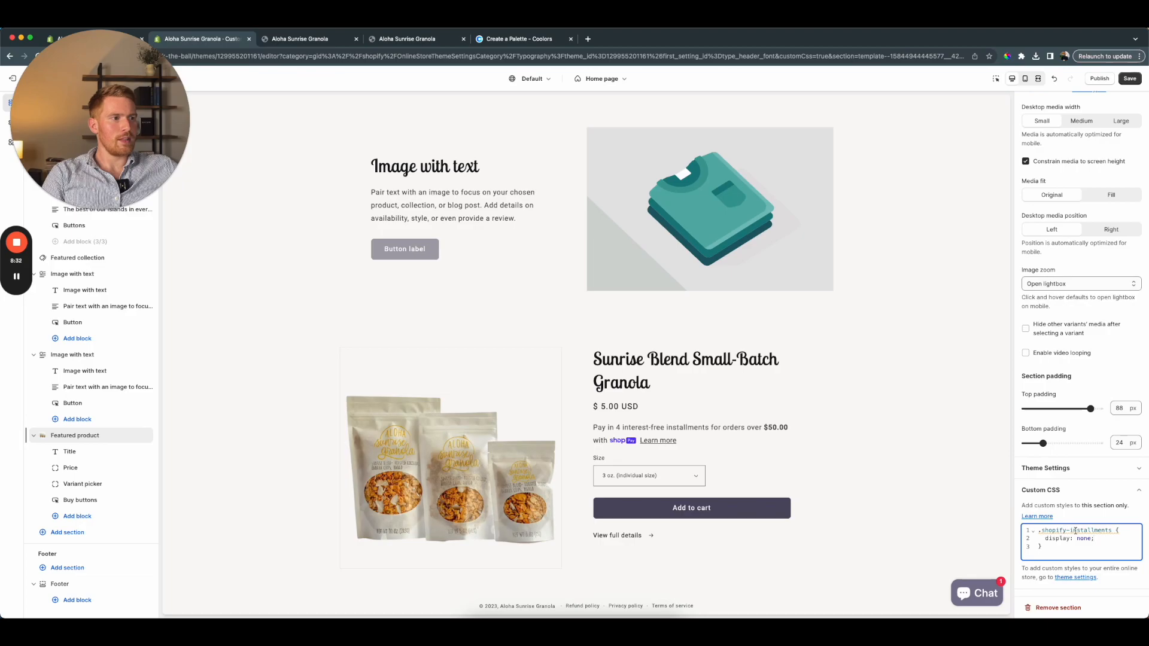
{"action": "left_click", "coordinate": [1112, 532]}
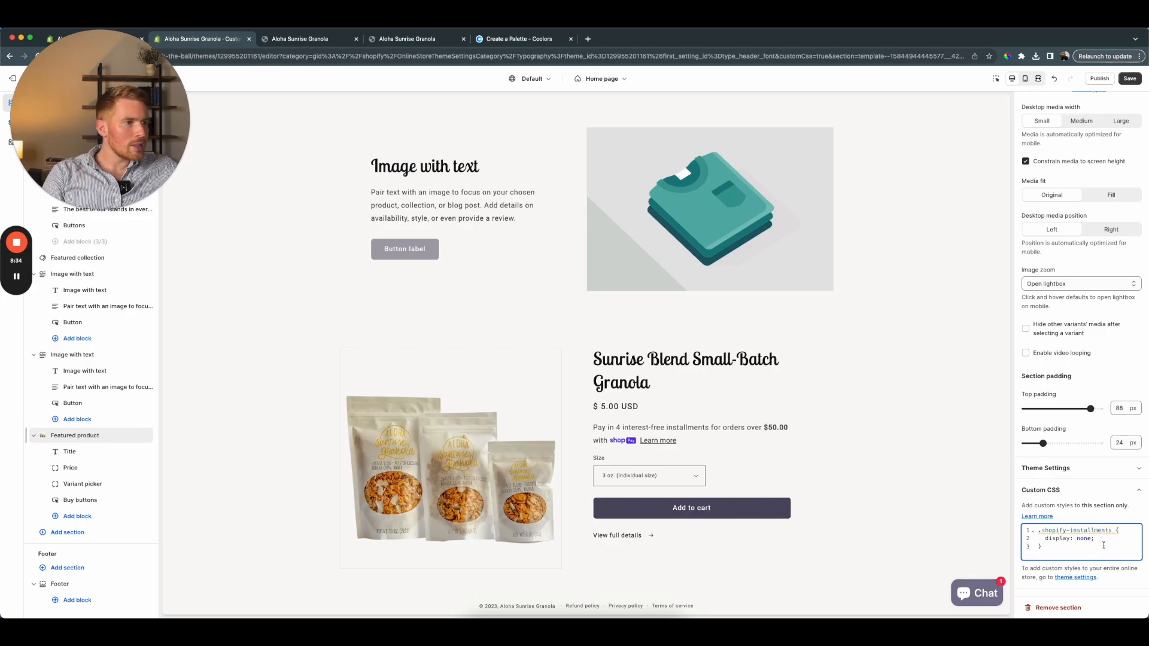
{"action": "left_click", "coordinate": [1101, 543]}
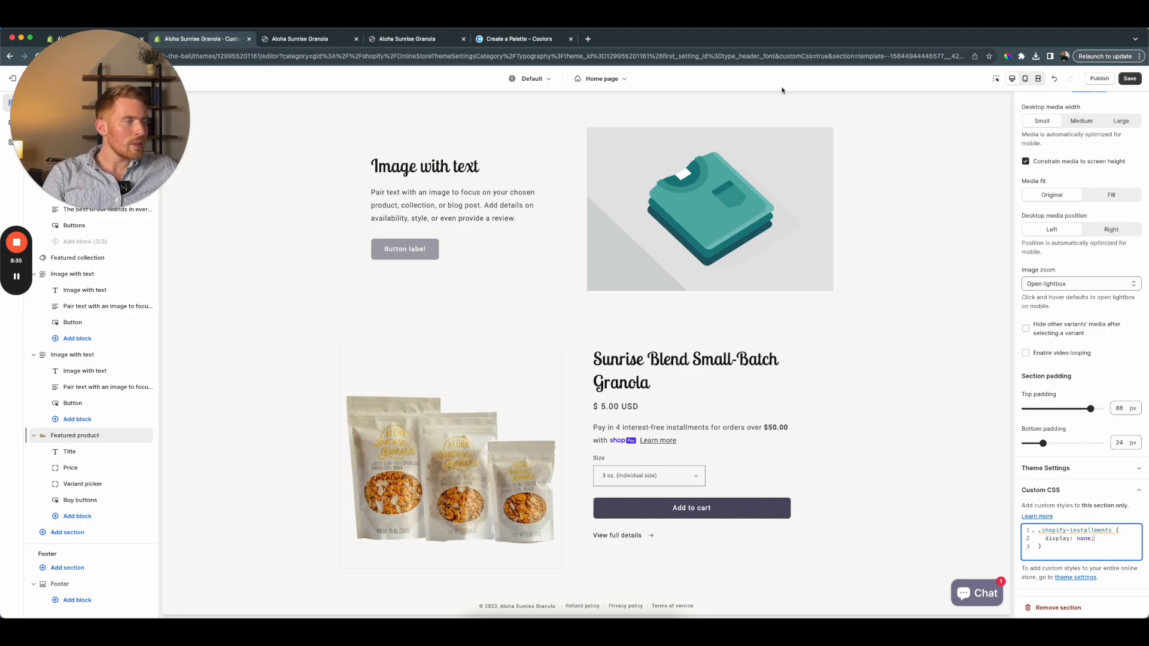
In the storefront preview, examine the id attribute of the Shop Pay installments paragraph in the developer tools
{"action": "left_click", "coordinate": [346, 41]}
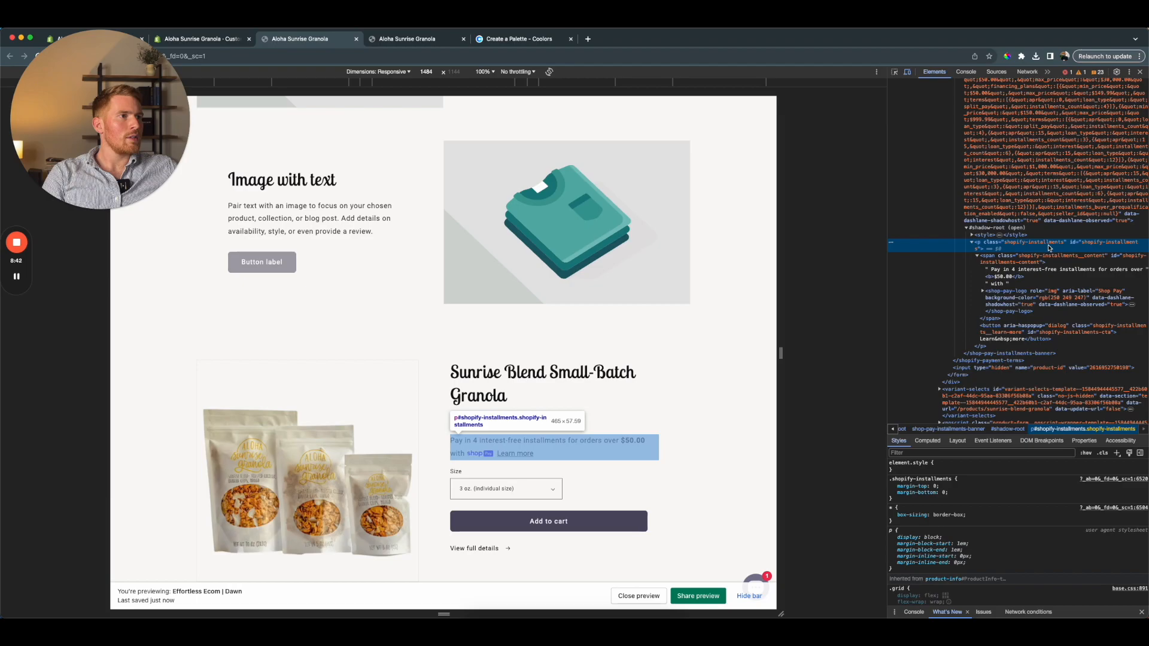
{"action": "left_click", "coordinate": [1106, 244]}
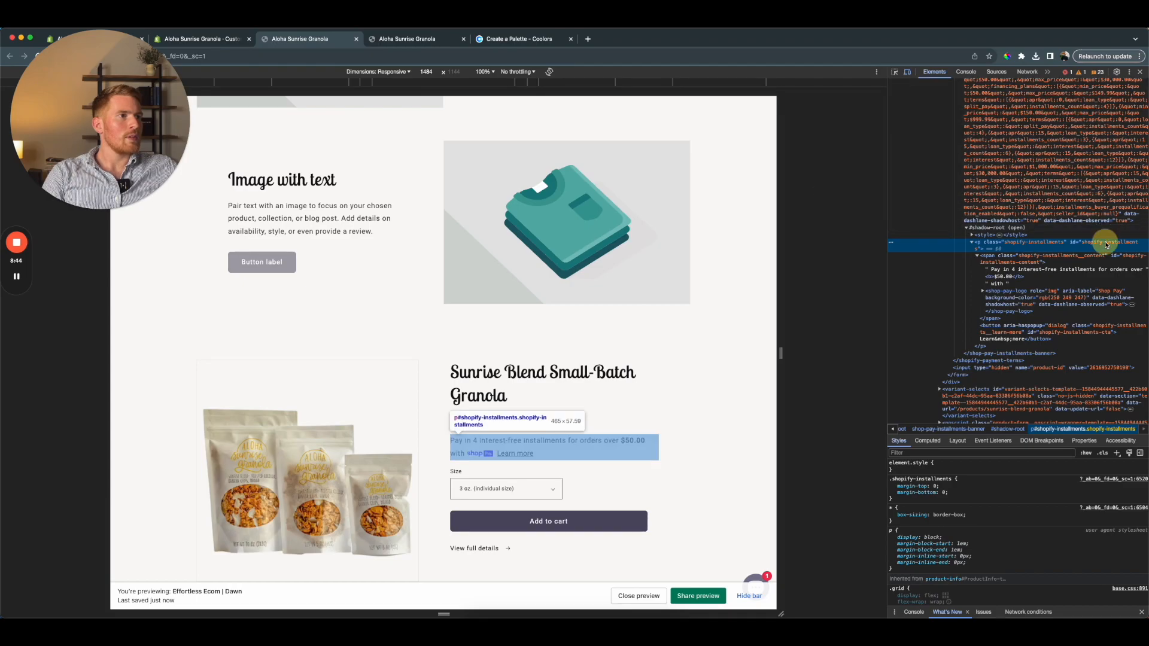
{"action": "left_click", "coordinate": [1106, 244]}
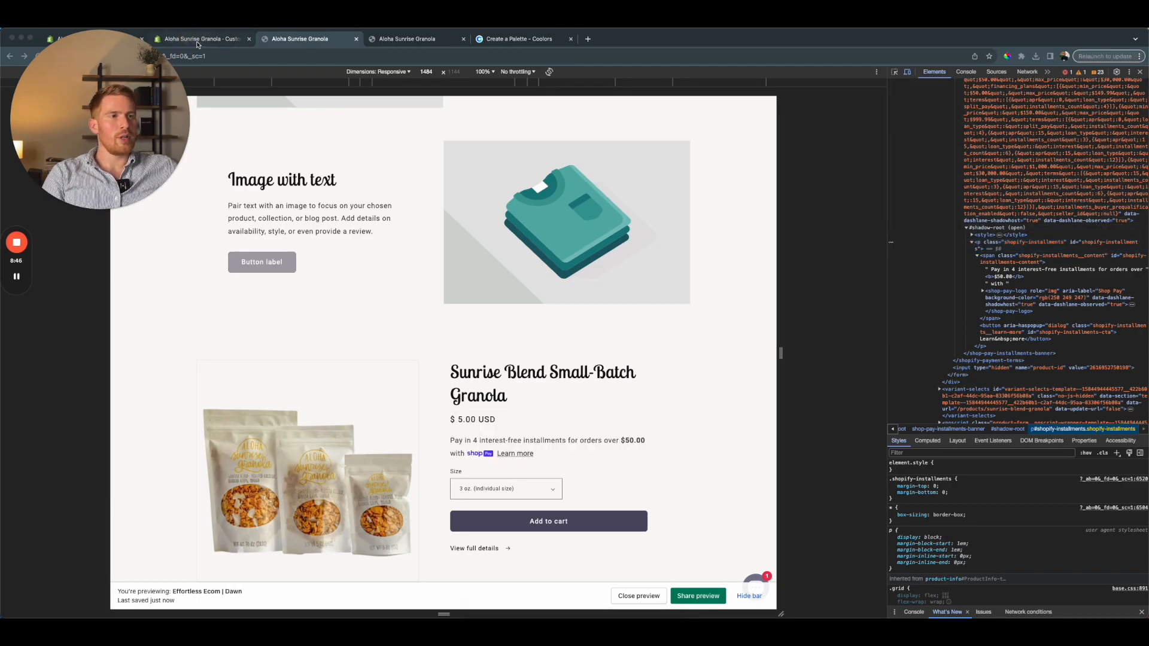
In the theme editor, change the Featured product section's custom CSS to set #shopify-installments to display: none !important;
{"action": "left_click", "coordinate": [188, 39]}
{"action": "mouse_move", "coordinate": [1101, 531]}
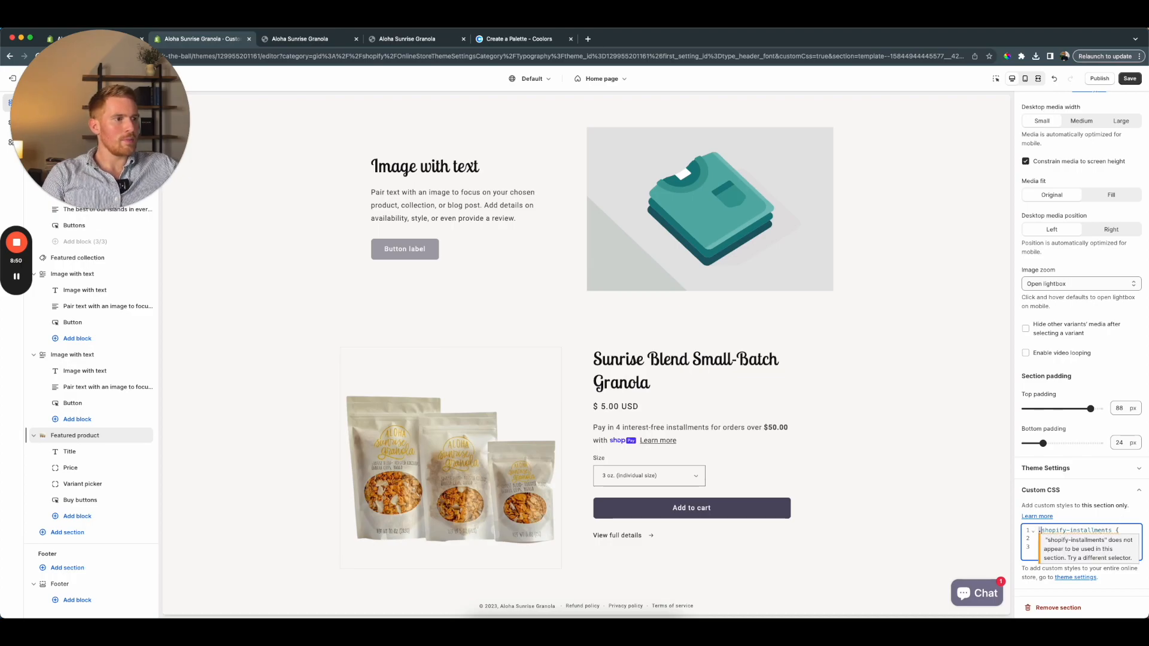
{"action": "type", "text": "#"}
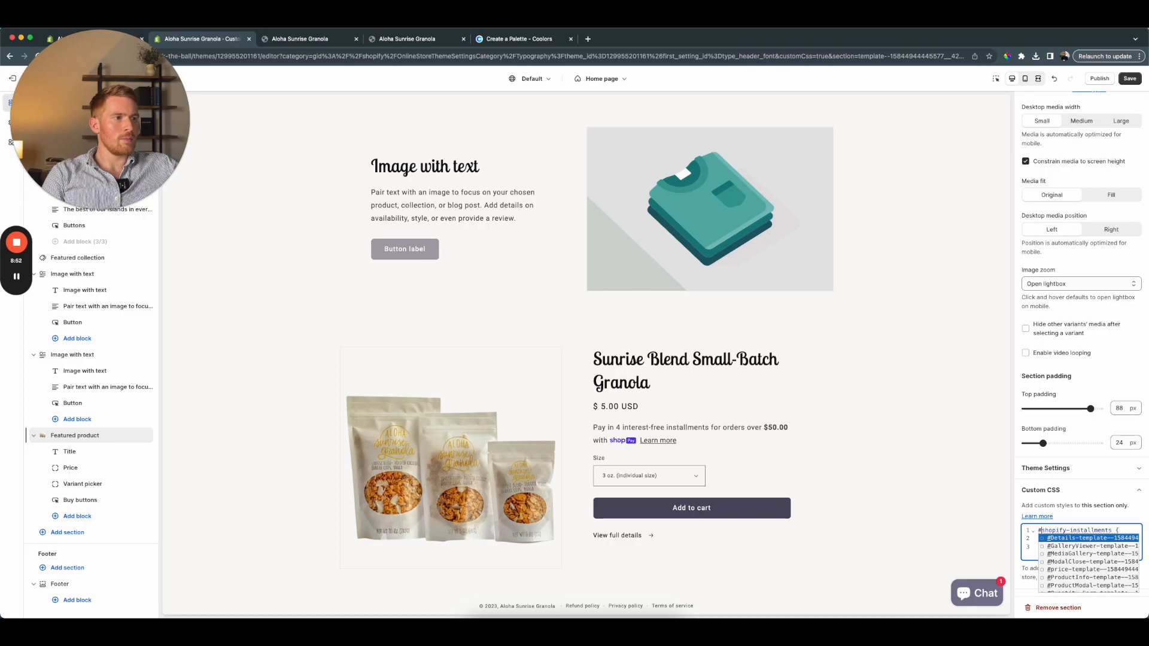
{"action": "key", "text": "Escape"}
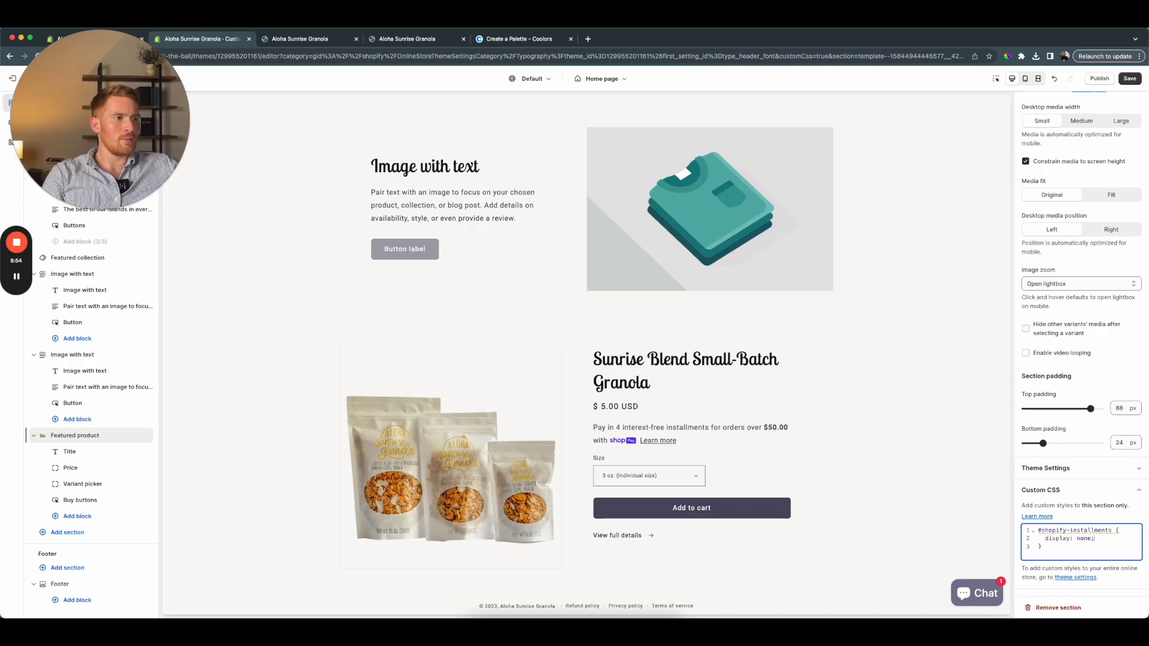
{"action": "type", "text": "!important"}
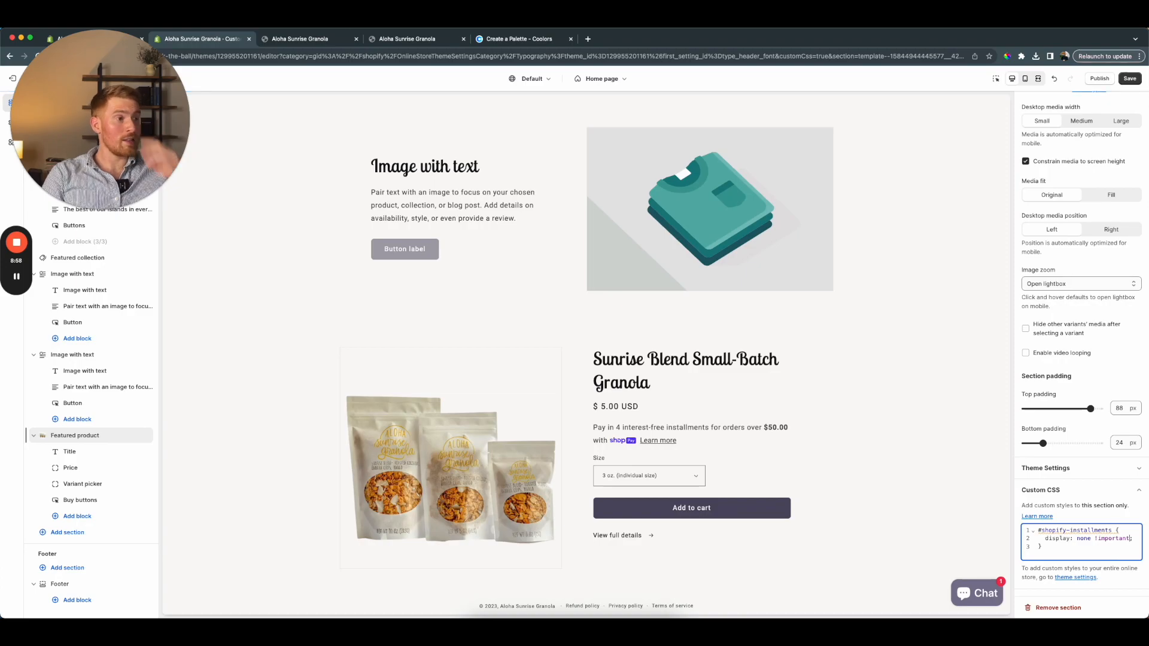
Clear all custom CSS from the Featured product section
{"action": "key", "text": "super+a"}
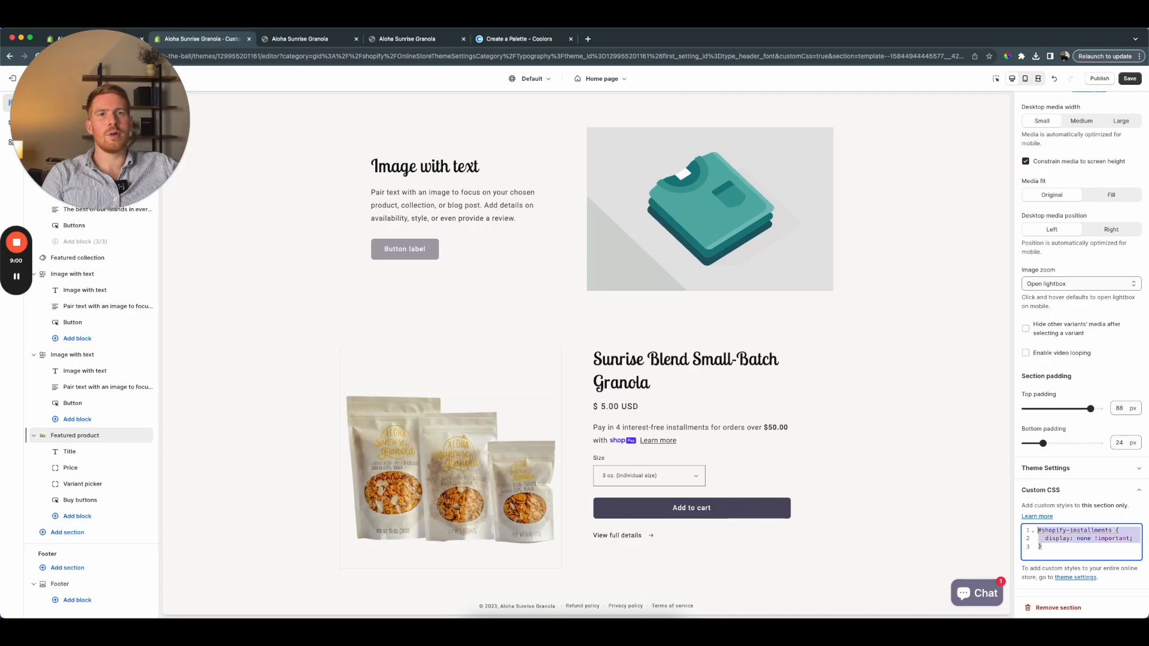
{"action": "key", "text": "BackSpace"}
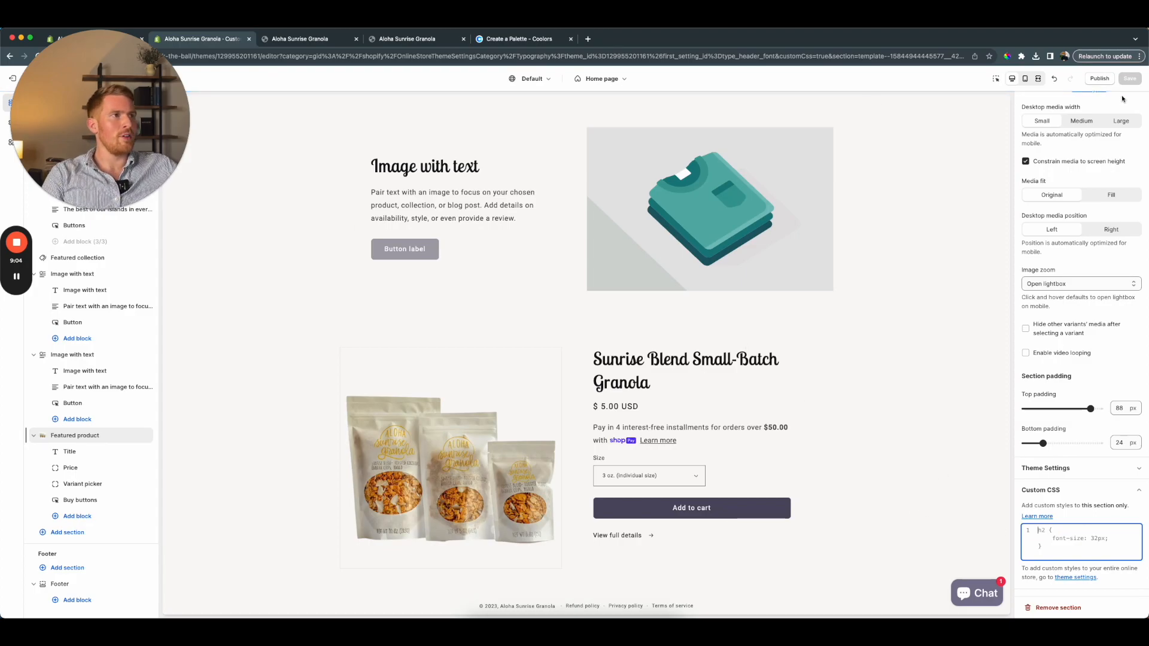
{"action": "left_click", "coordinate": [852, 353]}
Give the first Image with text section the acaibowlfruitsflowers picture from the store library
{"action": "scroll", "coordinate": [652, 320], "scroll_direction": "up", "scroll_amount": 5}
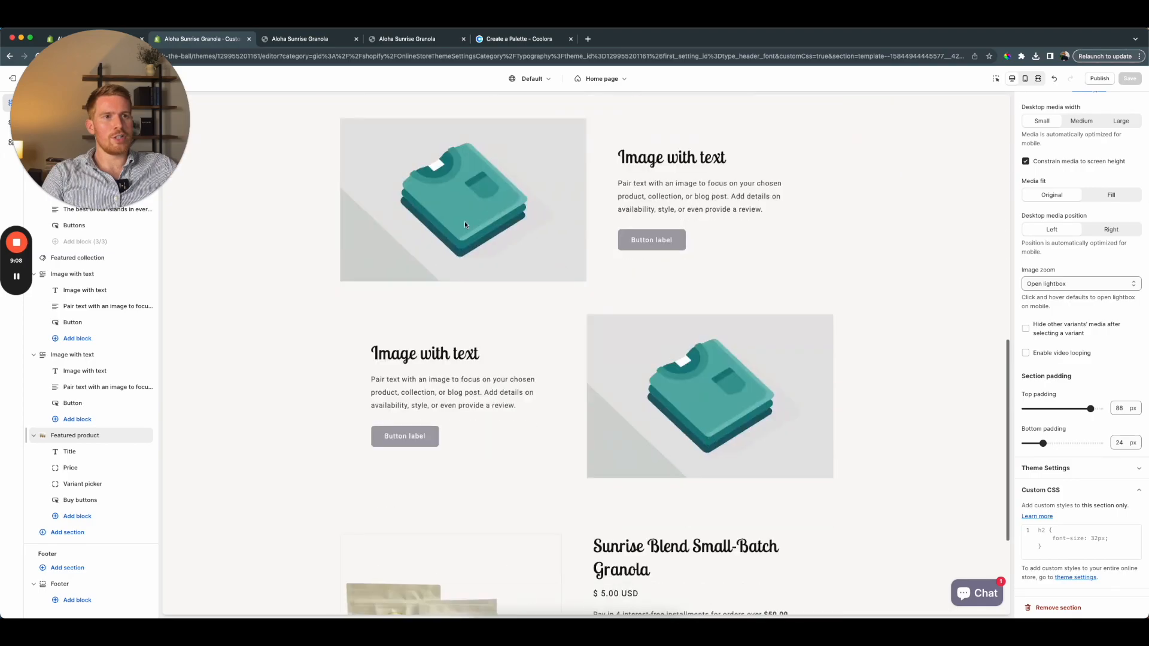
{"action": "left_click_drag", "start_coordinate": [90, 89], "coordinate": [90, 473]}
{"action": "scroll", "coordinate": [220, 333], "scroll_direction": "up", "scroll_amount": 1}
{"action": "left_click", "coordinate": [659, 176]}
{"action": "scroll", "coordinate": [509, 205], "scroll_direction": "up", "scroll_amount": 1}
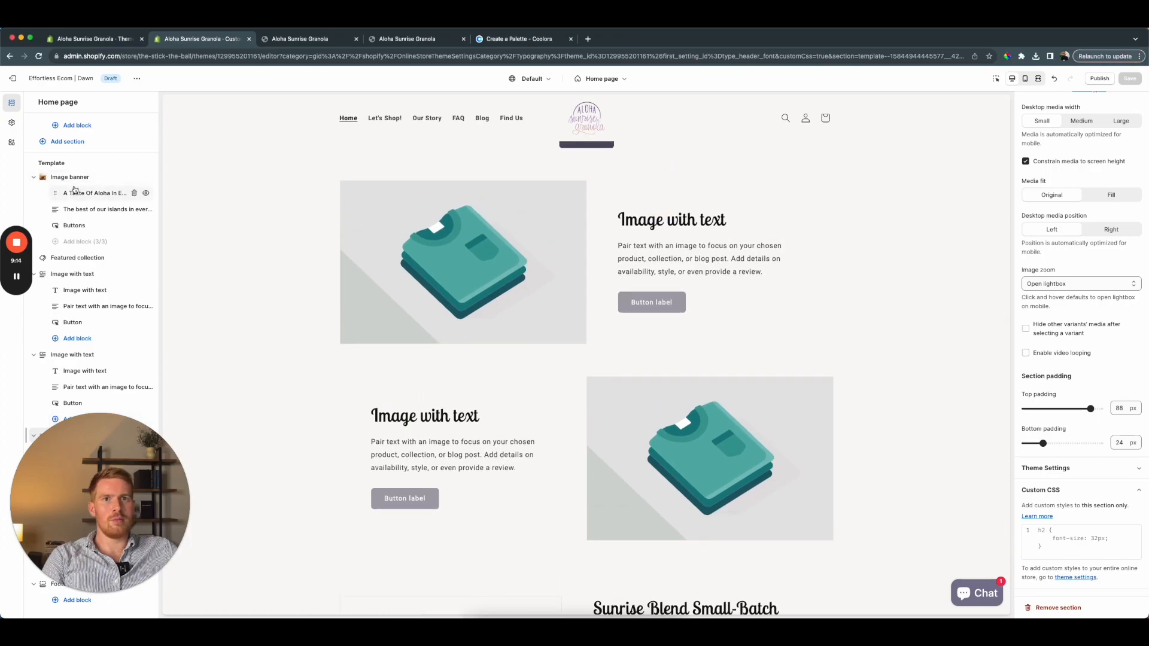
{"action": "left_click", "coordinate": [67, 274]}
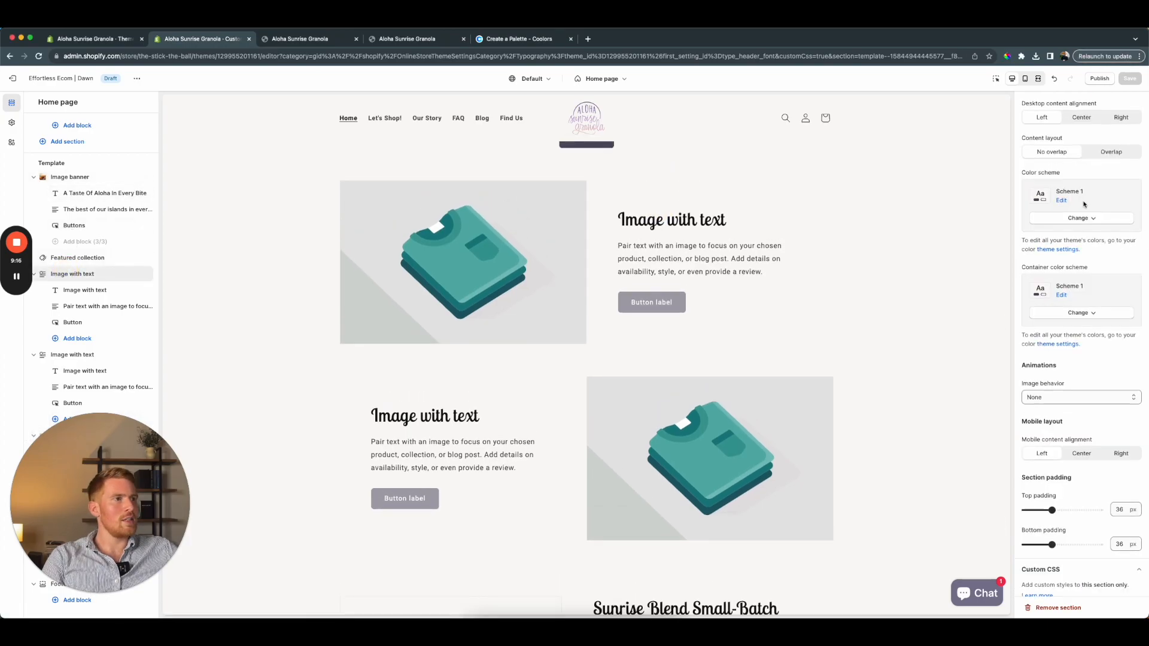
{"action": "left_click", "coordinate": [1082, 144]}
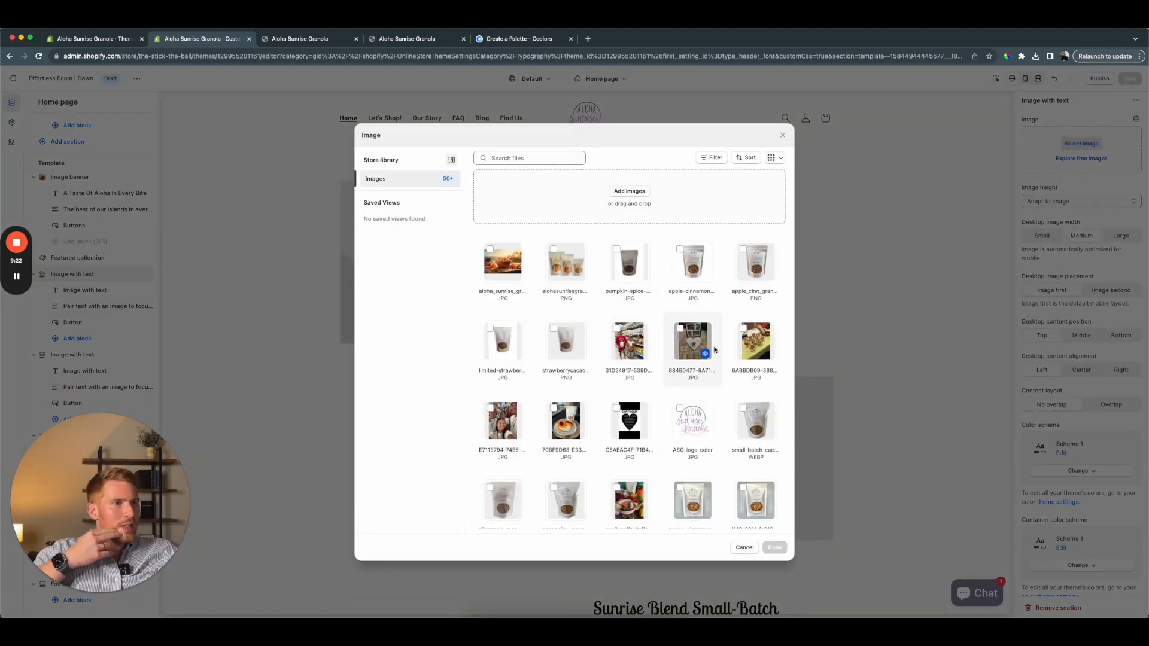
{"action": "scroll", "coordinate": [658, 341], "scroll_direction": "down", "scroll_amount": 5}
{"action": "left_click", "coordinate": [629, 338]}
{"action": "left_click", "coordinate": [776, 547]}
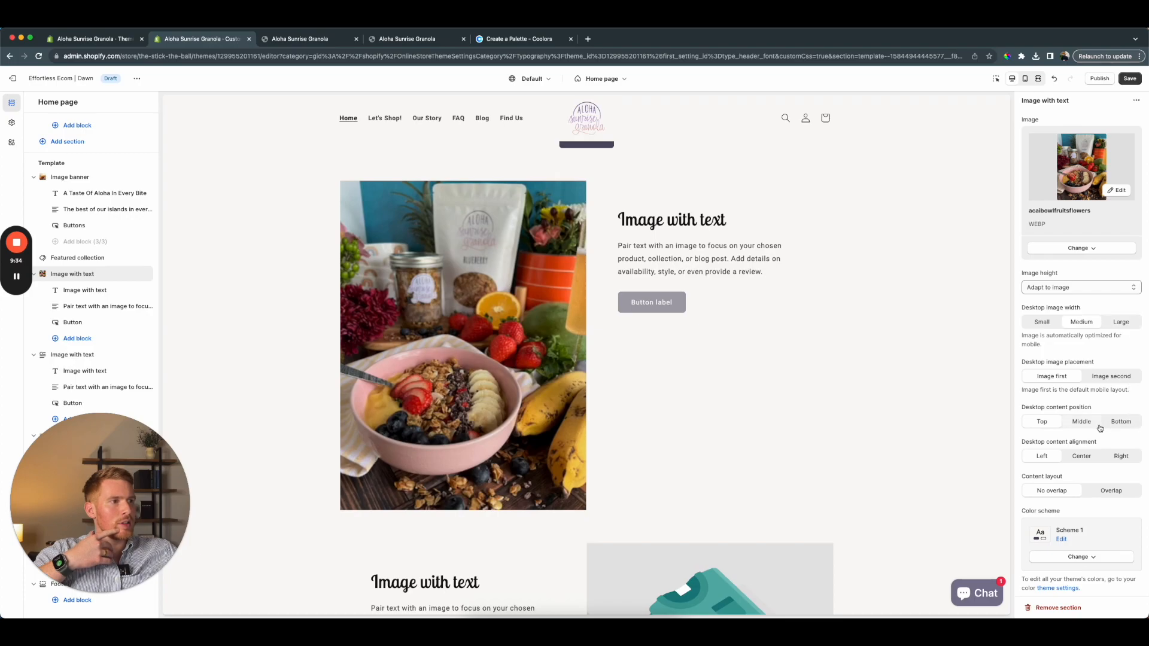
Try a Medium image height with a Small desktop image width for the first Image with text section
{"action": "scroll", "coordinate": [1087, 443], "scroll_direction": "down", "scroll_amount": 1}
{"action": "scroll", "coordinate": [1083, 359], "scroll_direction": "up", "scroll_amount": 1}
{"action": "left_click", "coordinate": [1083, 287]}
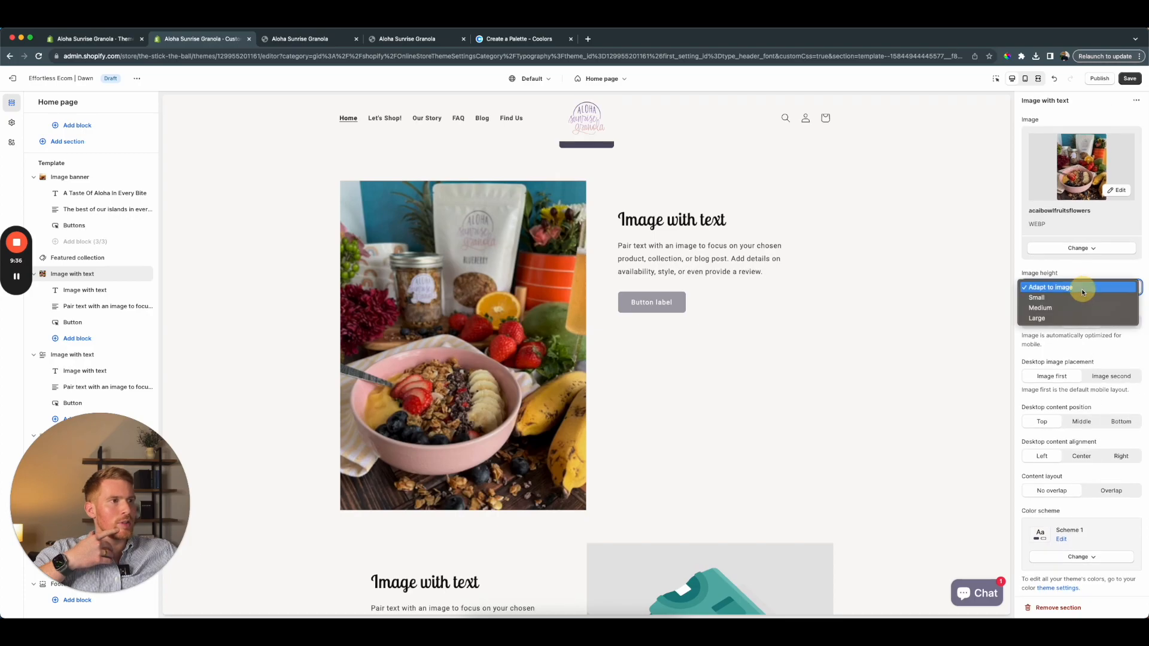
{"action": "left_click", "coordinate": [1062, 308]}
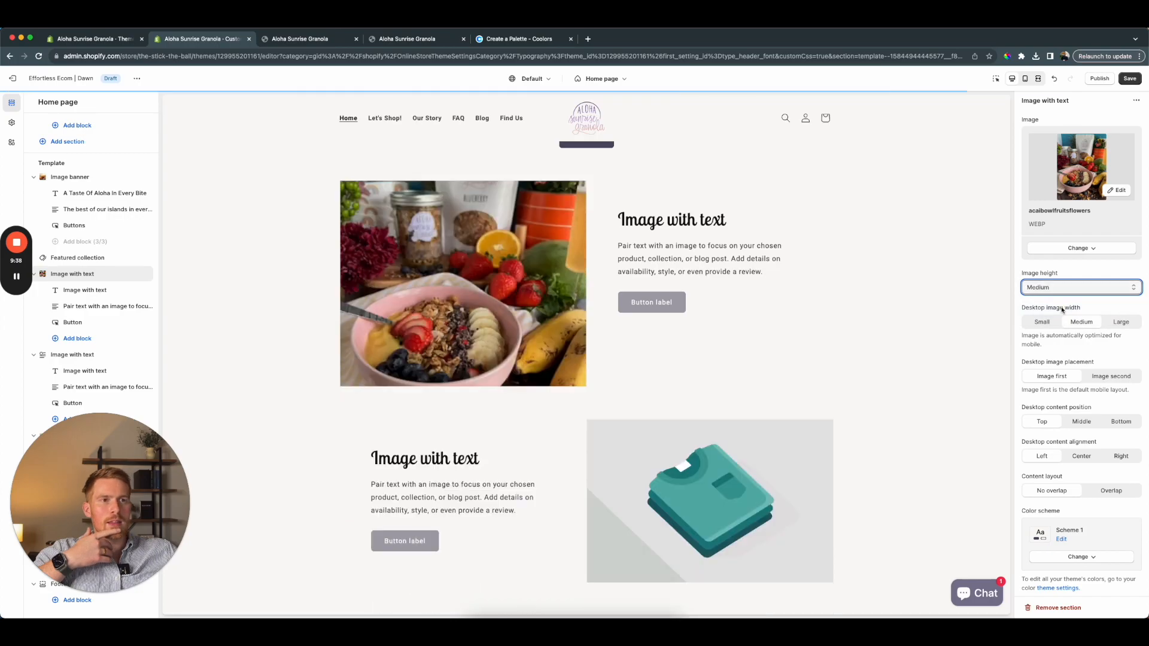
{"action": "left_click", "coordinate": [1043, 322]}
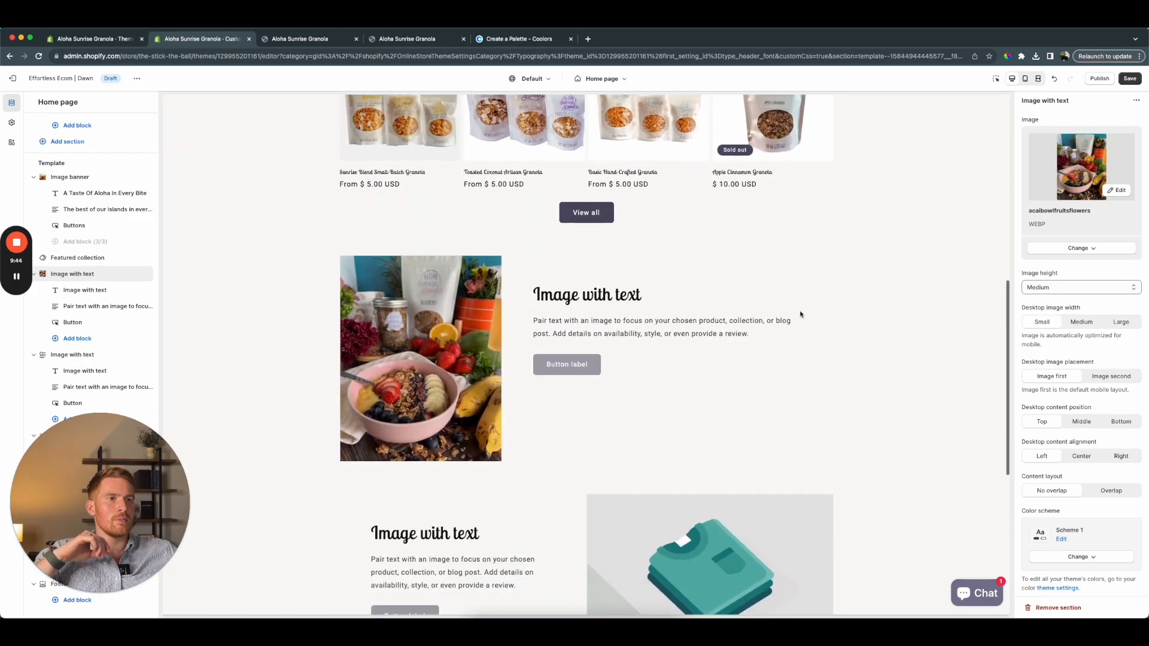
Set the section's desktop image width to Medium, its image height to Large and its desktop content position to Middle
{"action": "left_click", "coordinate": [1082, 323]}
{"action": "left_click", "coordinate": [1086, 289]}
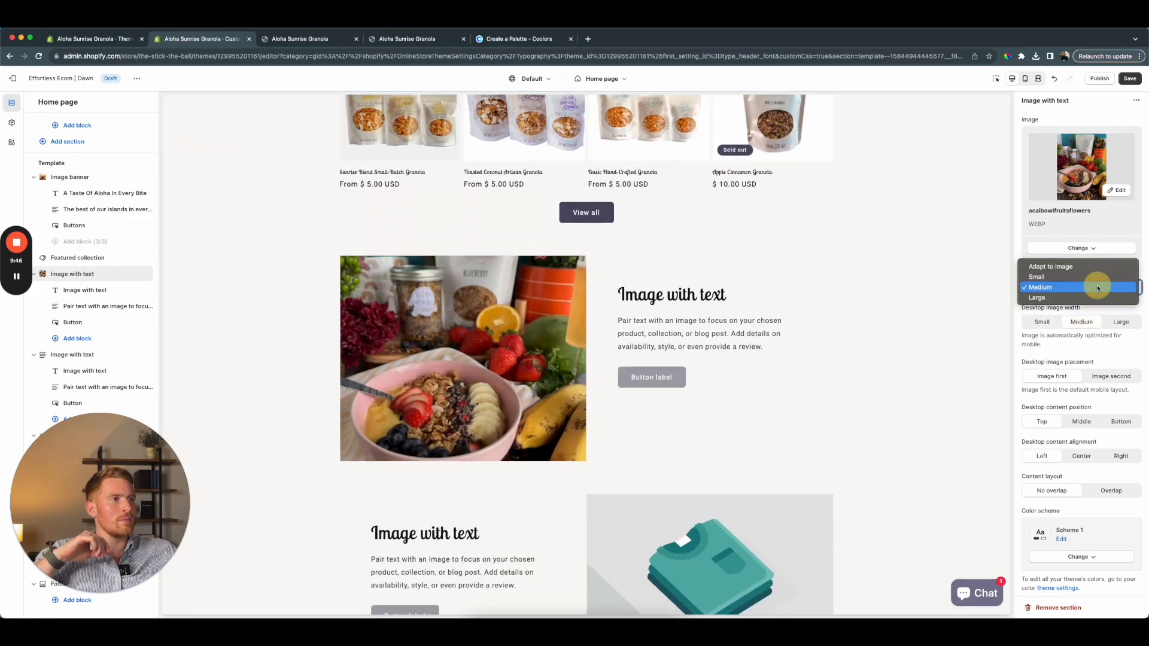
{"action": "left_click", "coordinate": [1084, 299]}
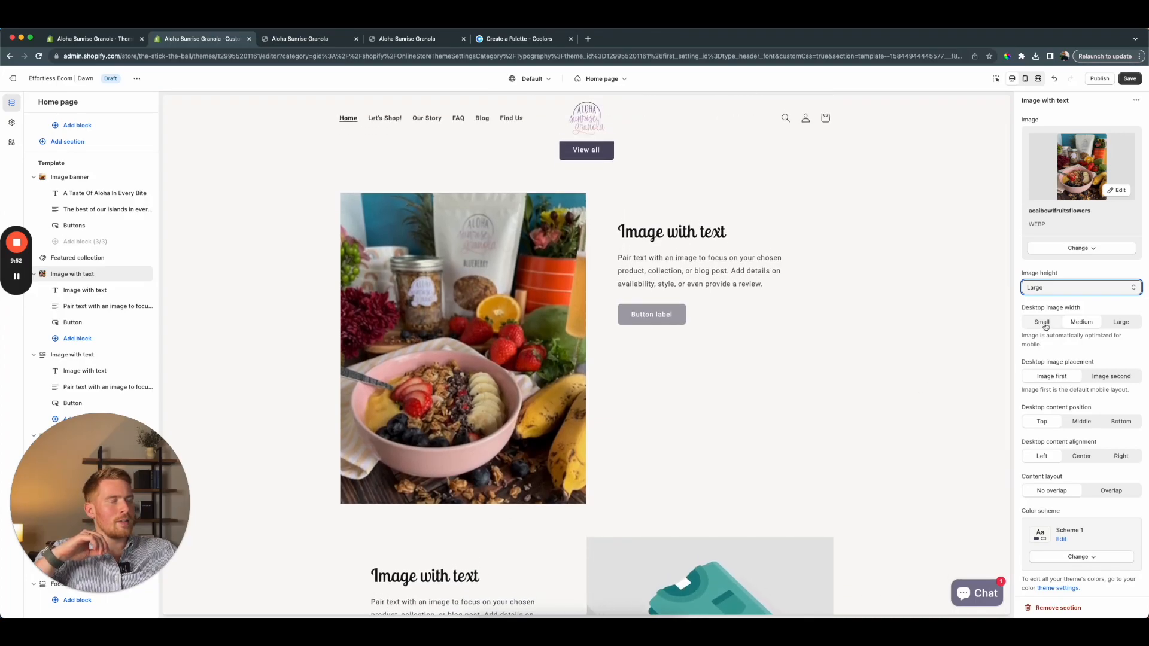
{"action": "left_click", "coordinate": [1081, 422]}
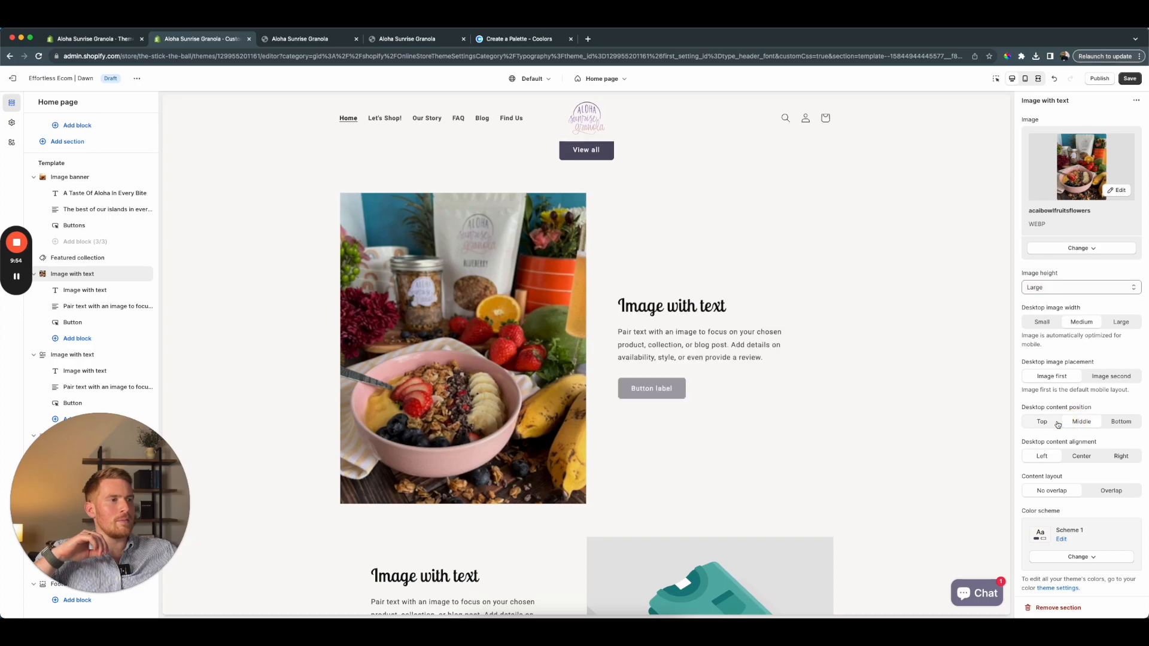
Try a Small desktop image width with the image height set to Medium, and check the section in the page preview
{"action": "left_click", "coordinate": [1046, 320]}
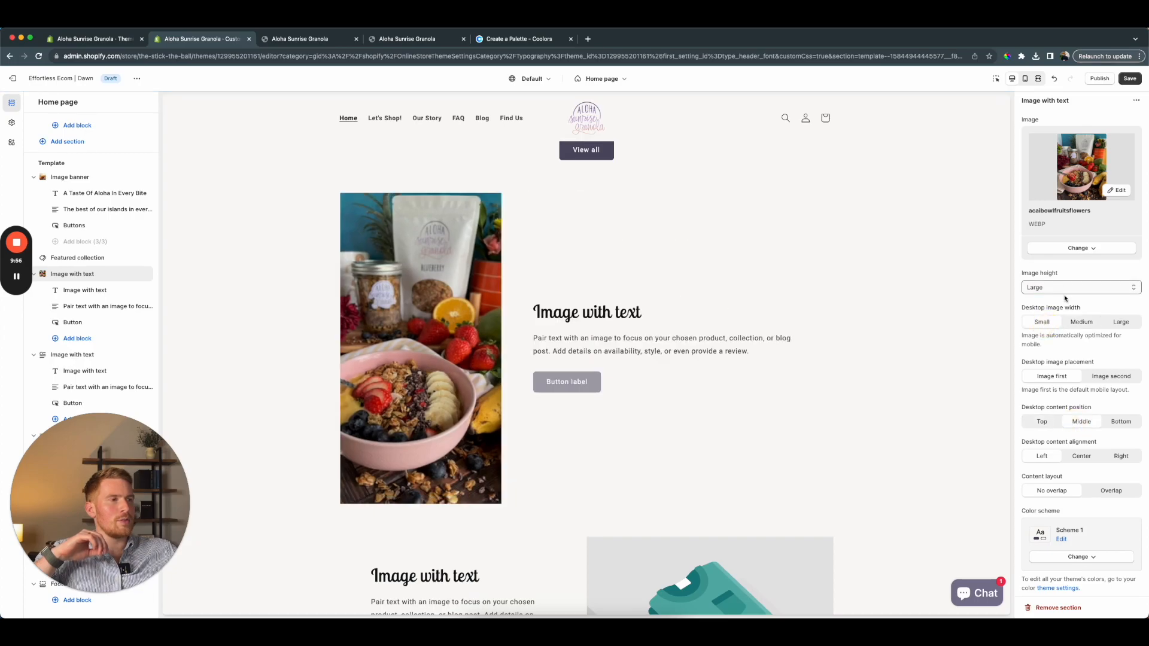
{"action": "left_click", "coordinate": [1053, 288]}
{"action": "left_click", "coordinate": [1059, 288]}
{"action": "left_click", "coordinate": [1047, 300]}
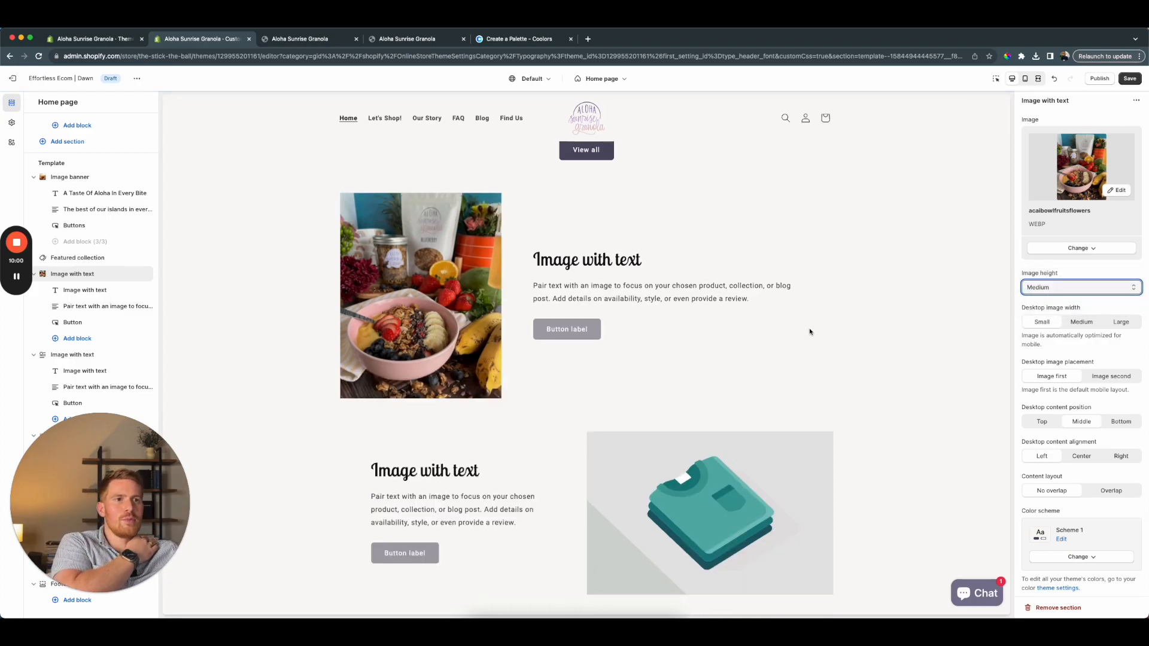
{"action": "scroll", "coordinate": [811, 330], "scroll_direction": "up", "scroll_amount": 3}
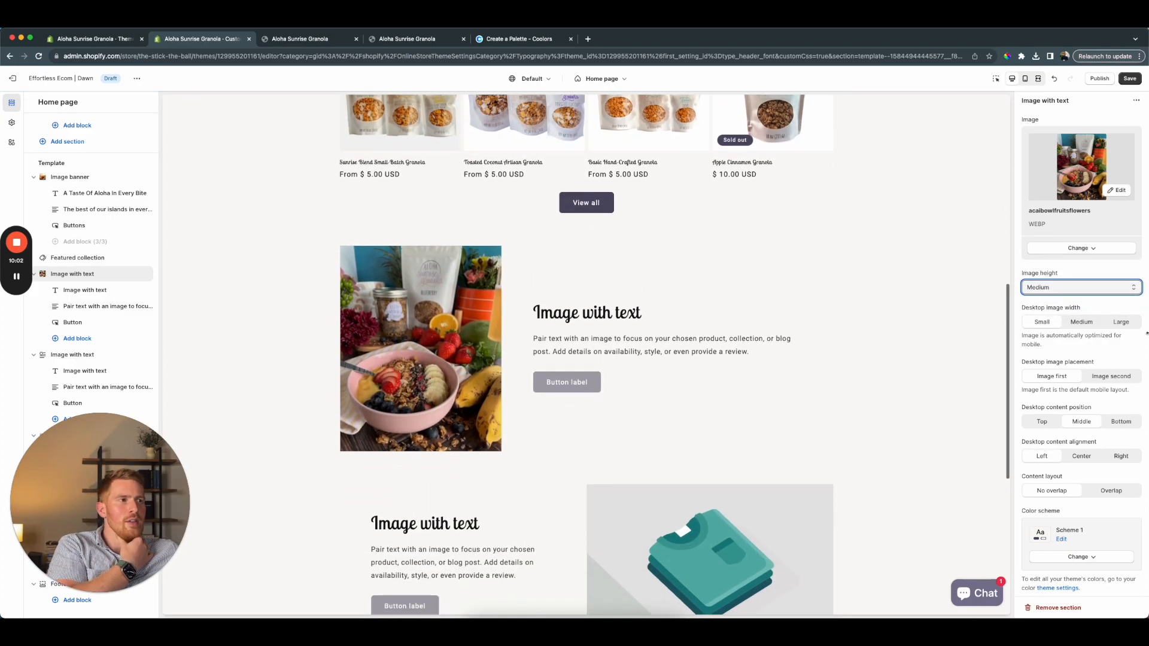
Set both the image height and the desktop image width of the first Image with text section to Large
{"action": "left_click", "coordinate": [1068, 288]}
{"action": "left_click", "coordinate": [1053, 297]}
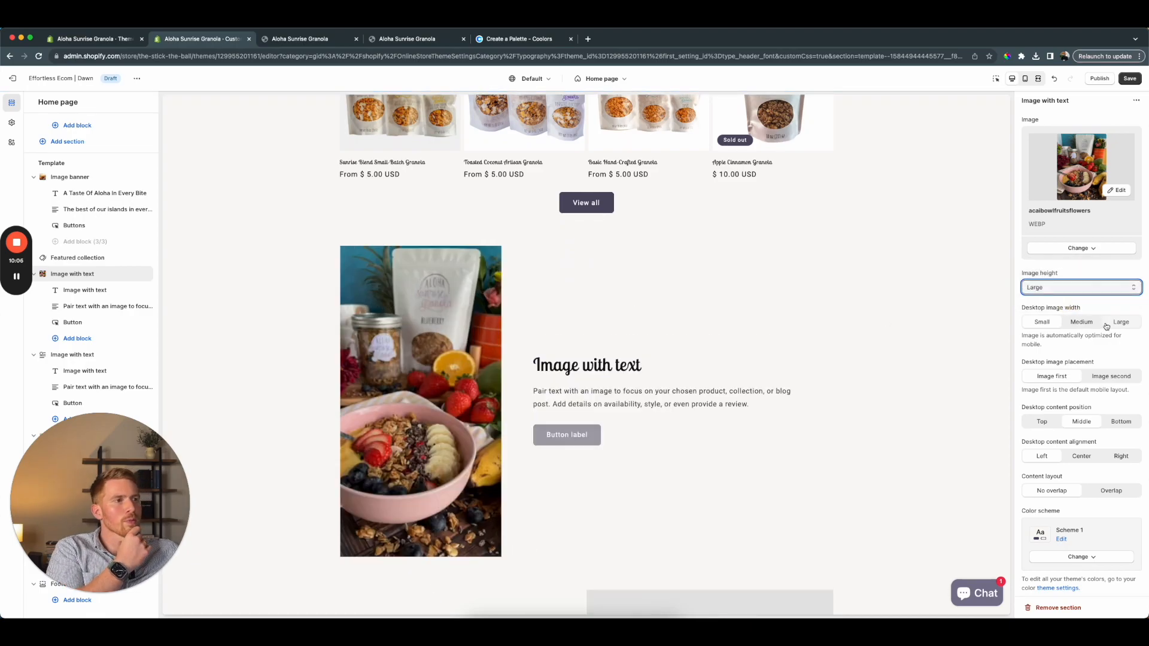
{"action": "left_click", "coordinate": [1115, 324]}
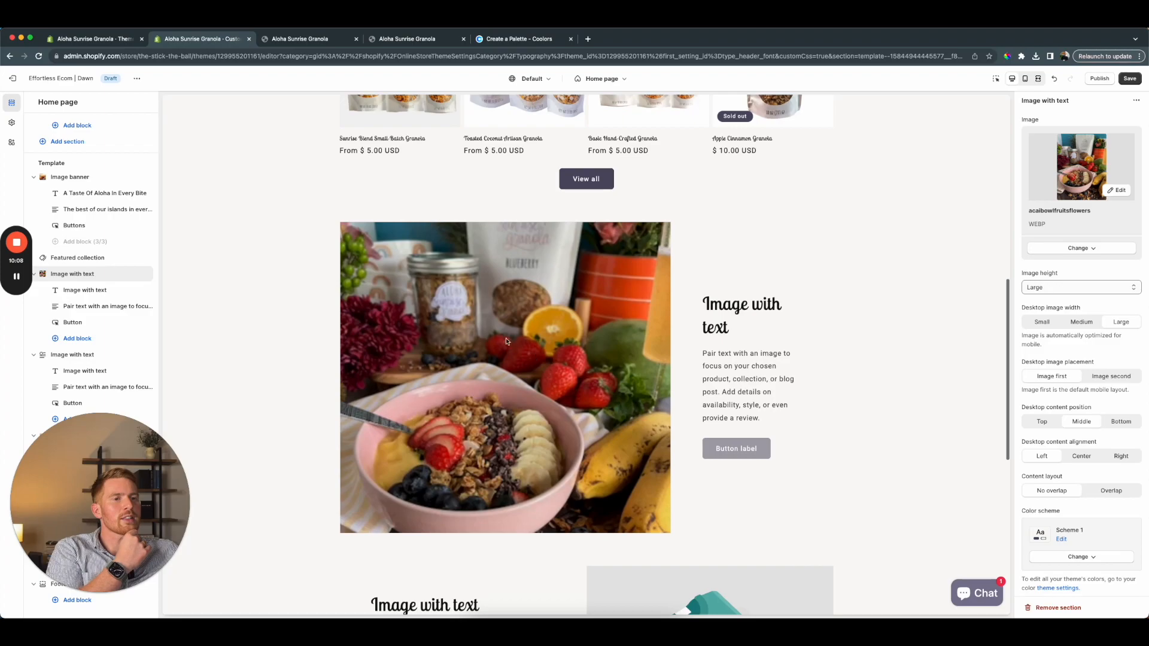
{"action": "scroll", "coordinate": [527, 381], "scroll_direction": "down", "scroll_amount": 1}
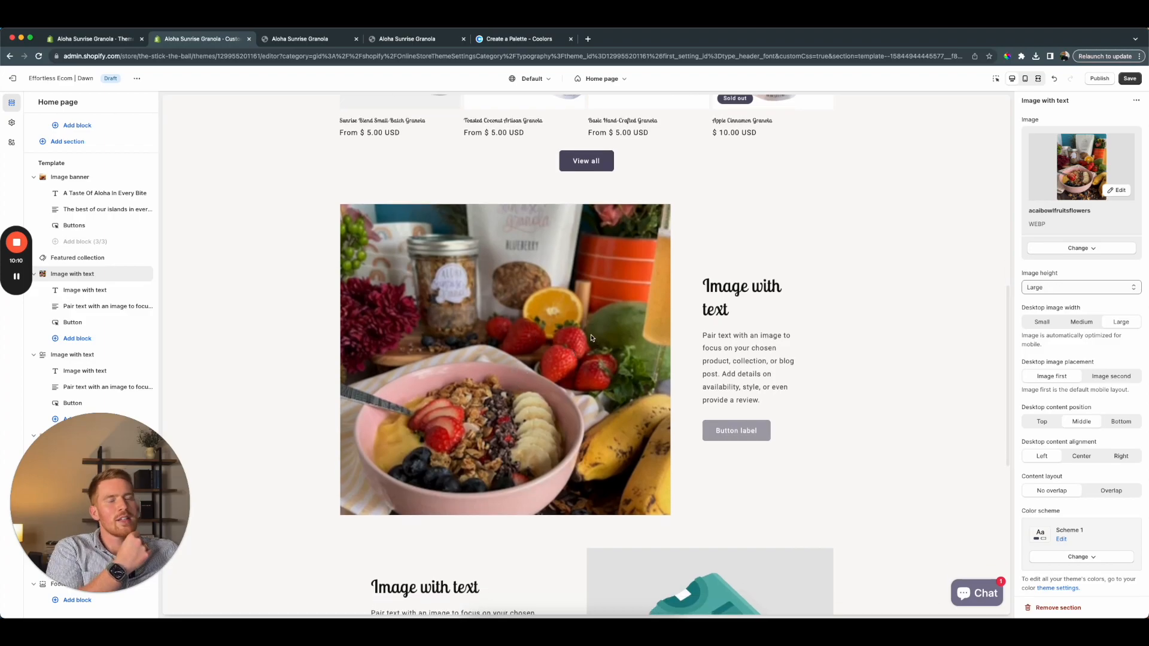
Try centered desktop content alignment, return it to Left, and set the desktop image width to Medium
{"action": "left_click", "coordinate": [1076, 458]}
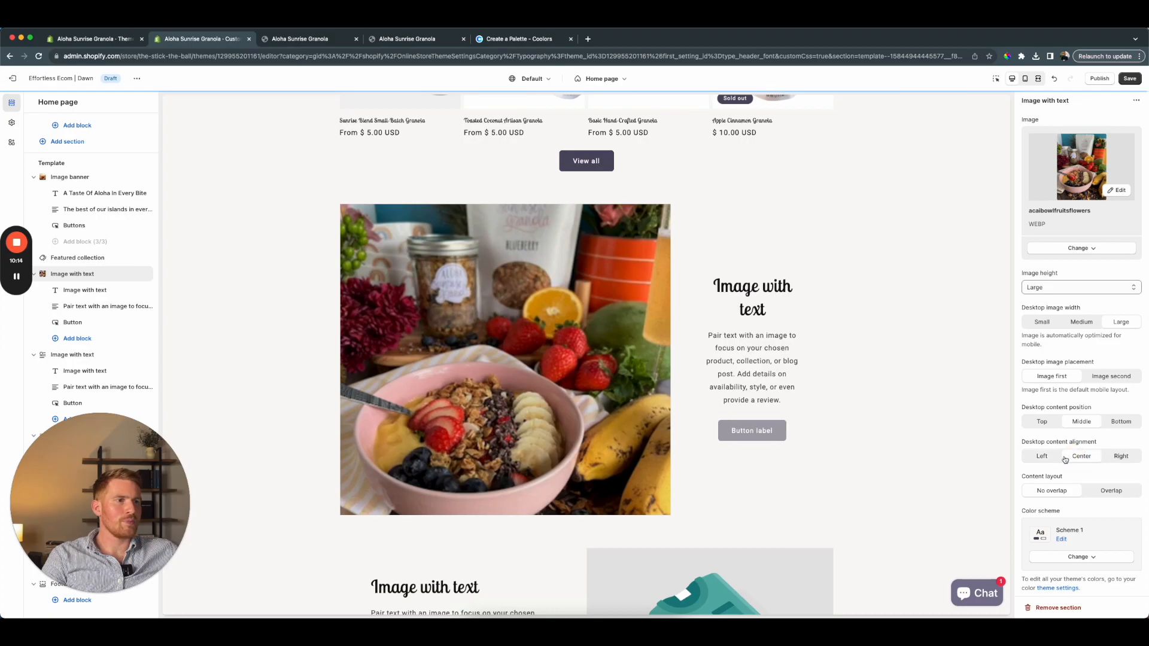
{"action": "left_click", "coordinate": [1051, 457]}
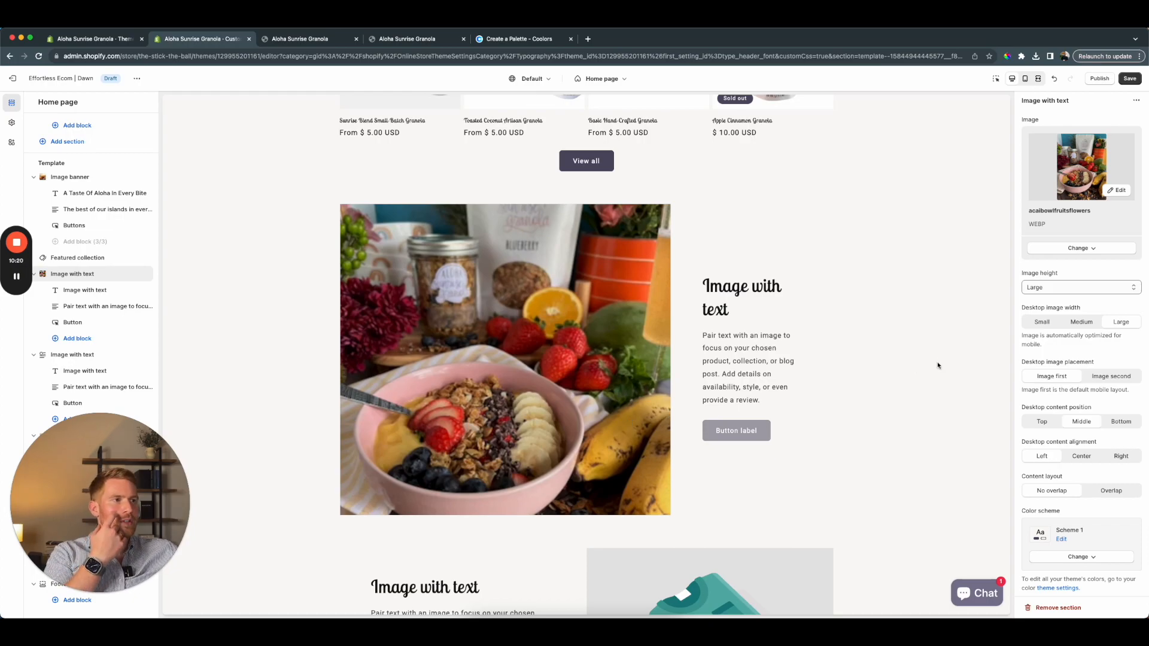
{"action": "left_click", "coordinate": [1083, 323]}
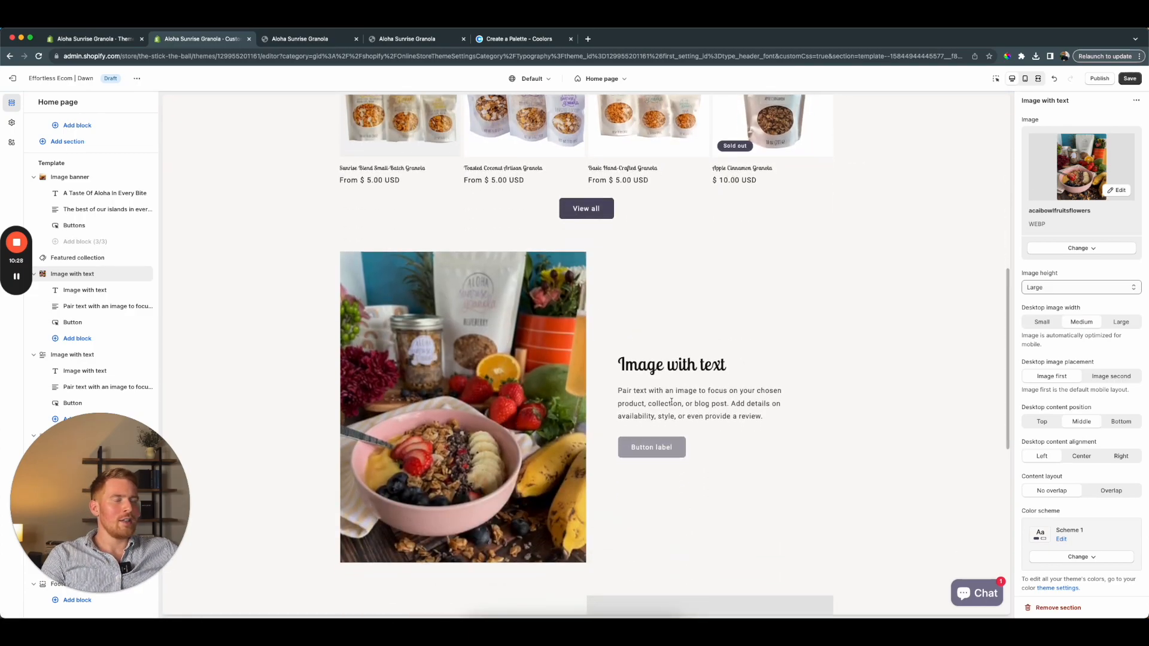
Switch to the live alohasunrisegranola.com site in the incognito window and read its banner wording for reference
{"action": "scroll", "coordinate": [530, 346], "scroll_direction": "down", "scroll_amount": 3}
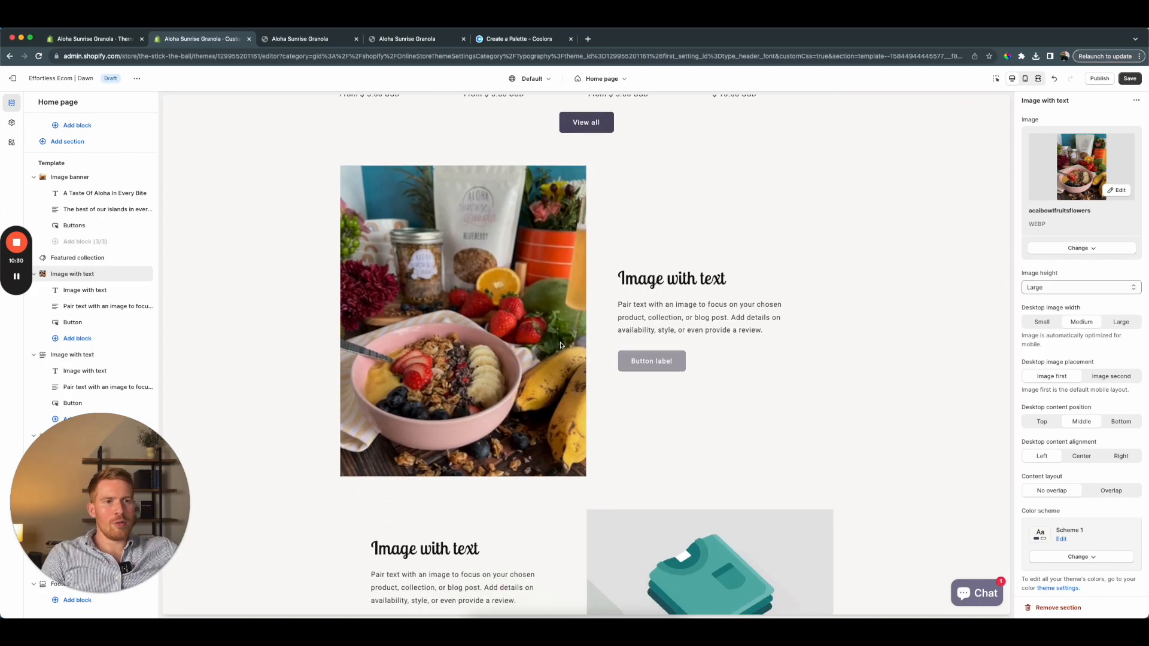
{"action": "key", "text": "ctrl+Right"}
{"action": "scroll", "coordinate": [566, 347], "scroll_direction": "up", "scroll_amount": 15}
{"action": "scroll", "coordinate": [569, 351], "scroll_direction": "up", "scroll_amount": 1}
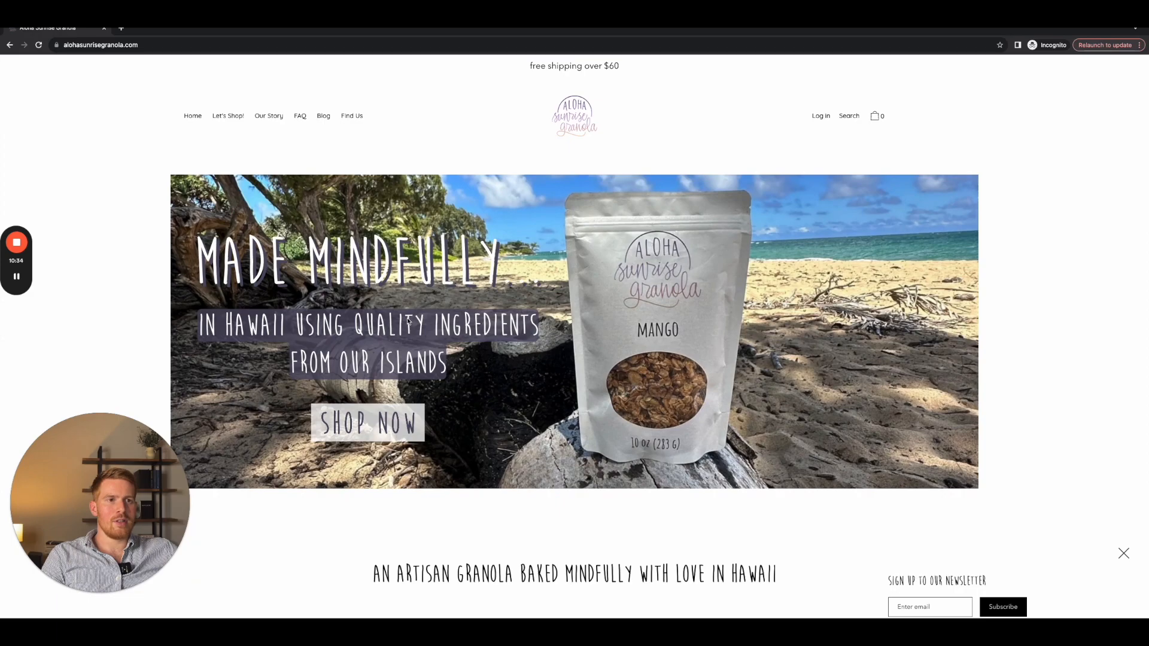
{"action": "key", "text": "ctrl+Left"}
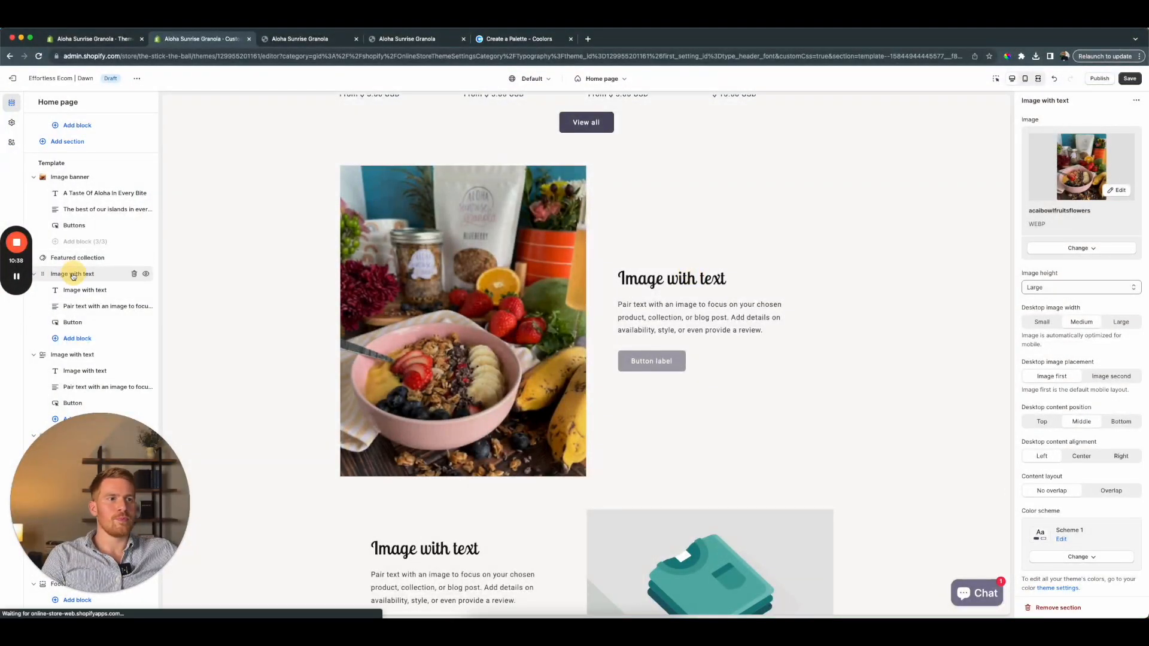
Change the heading of the first Image with text section to "Made Mindfully in Hawaii"
{"action": "scroll", "coordinate": [1082, 277], "scroll_direction": "down", "scroll_amount": 5}
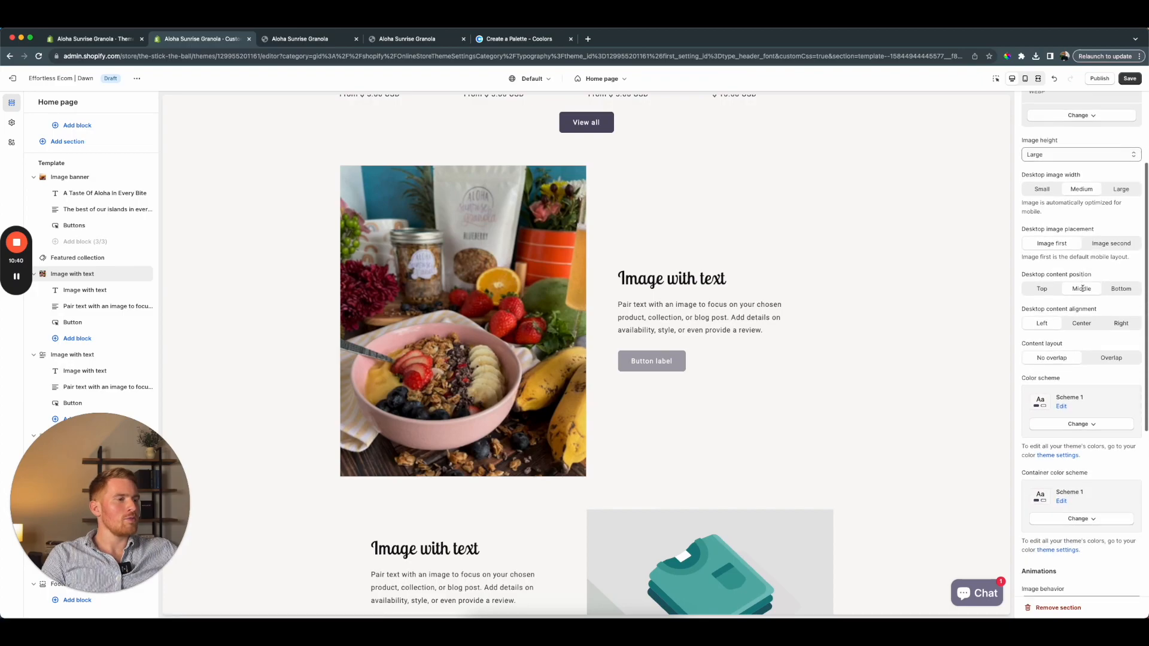
{"action": "left_click", "coordinate": [88, 290]}
{"action": "triple_click", "coordinate": [1094, 152]}
{"action": "type", "text": "Made"}
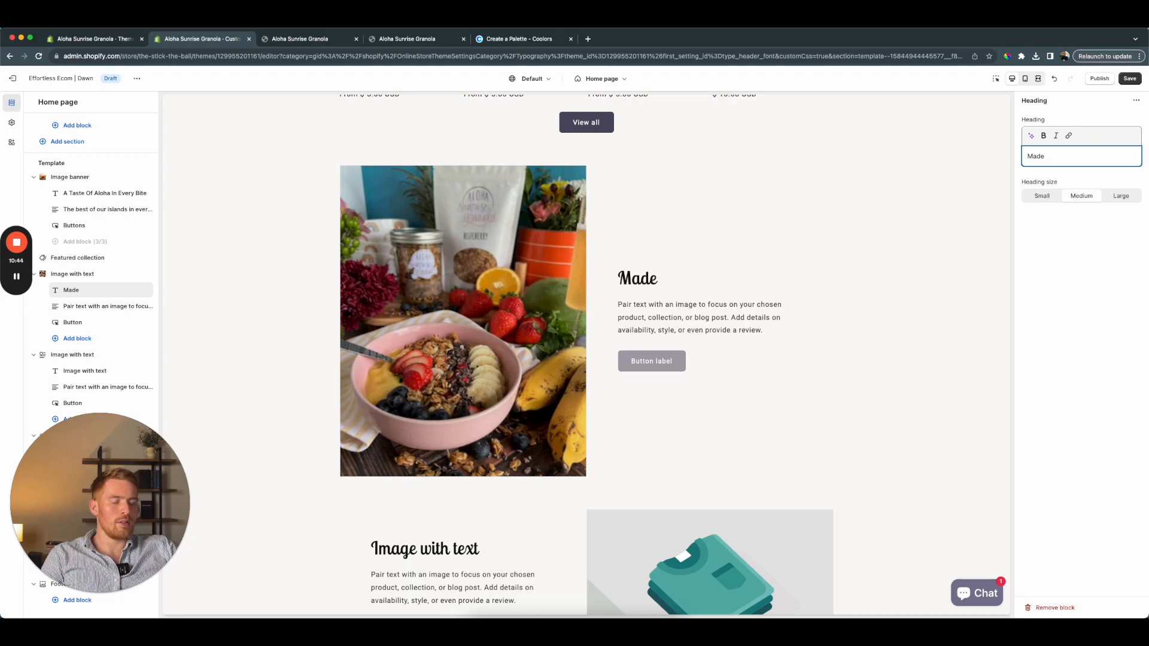
{"action": "type", "text": " Mindfully in Hawaii"}
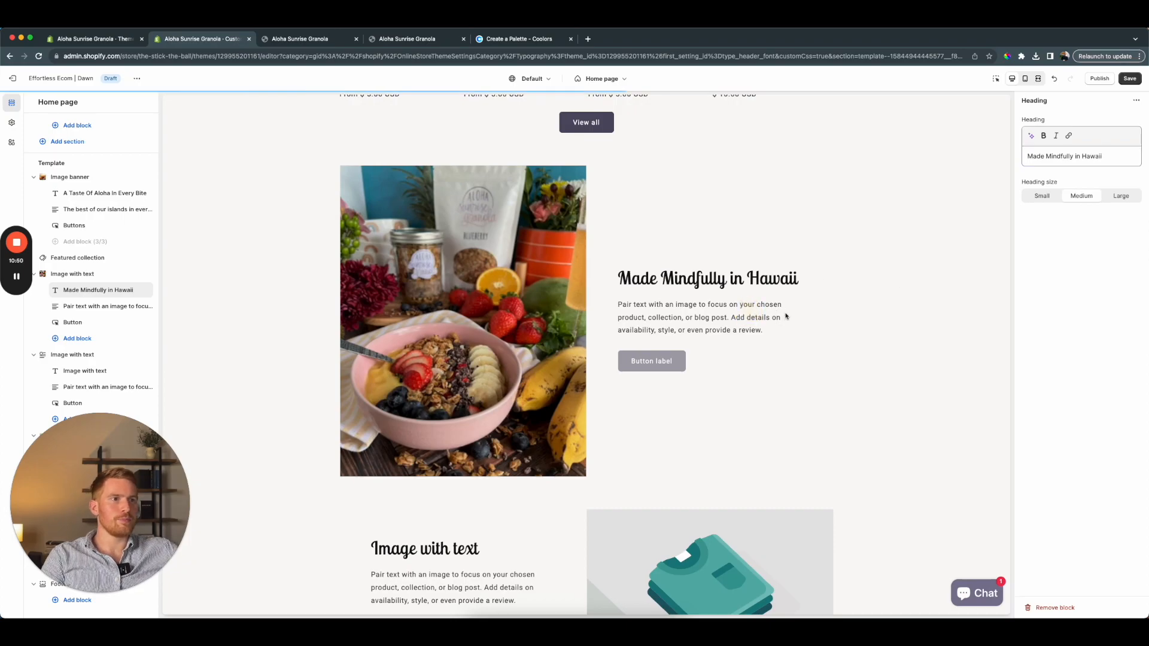
Reread the banner wording on the live alohasunrisegranola.com site and return to the theme editor
{"action": "key", "text": "ctrl+Right"}
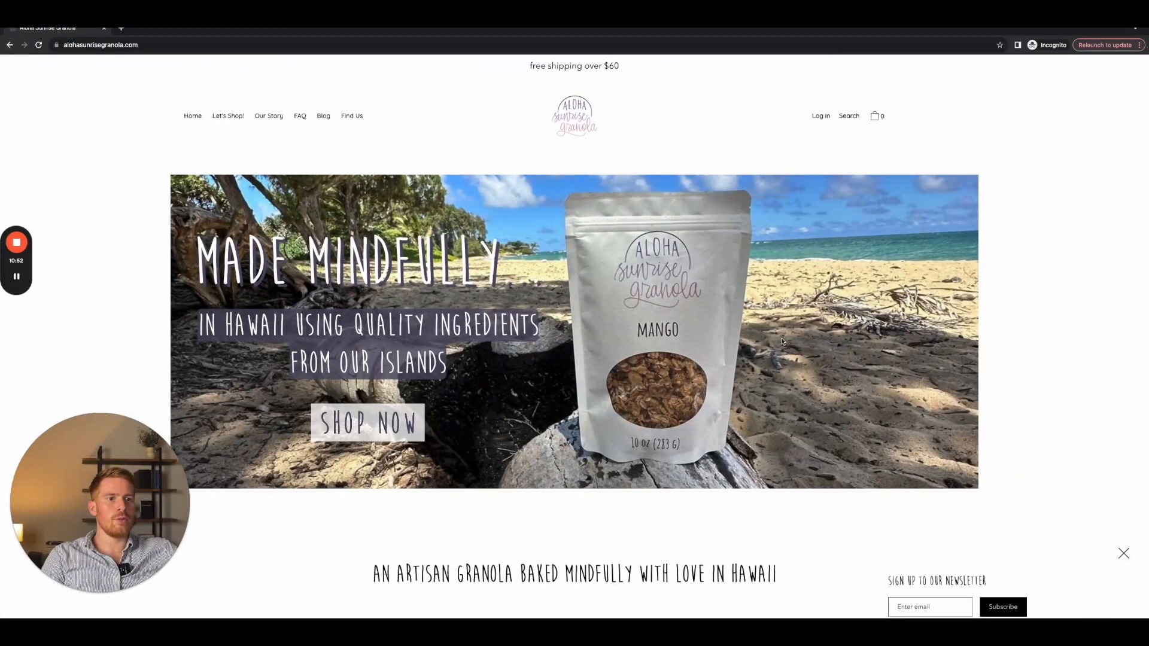
{"action": "scroll", "coordinate": [782, 339], "scroll_direction": "down", "scroll_amount": 1}
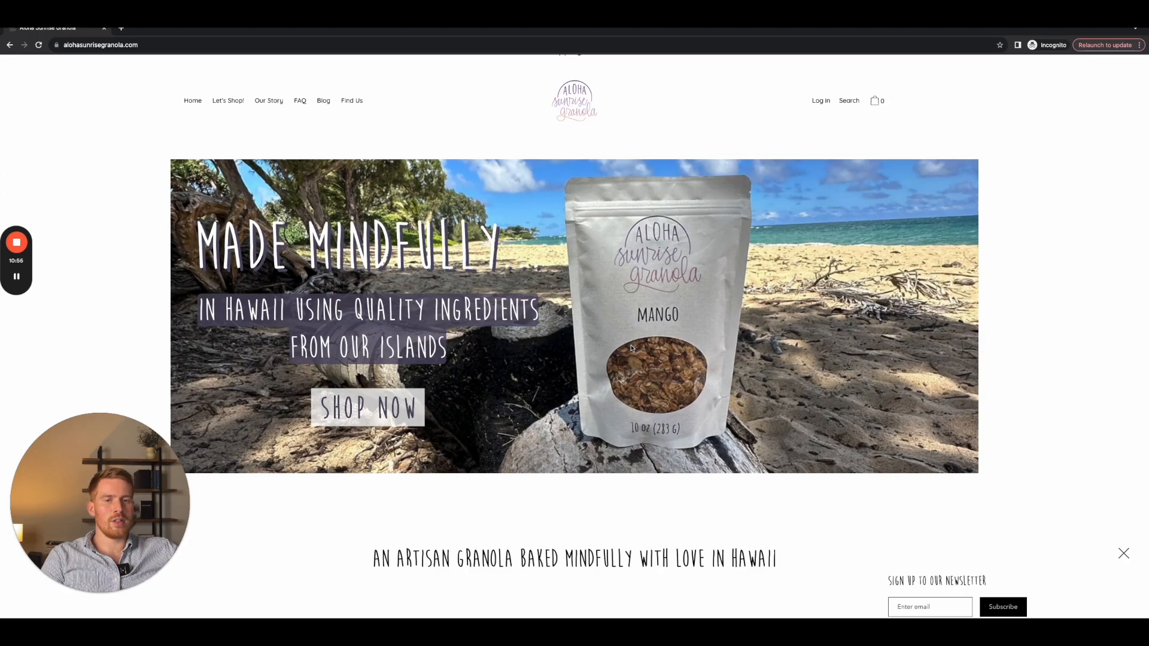
{"action": "key", "text": "ctrl+Left"}
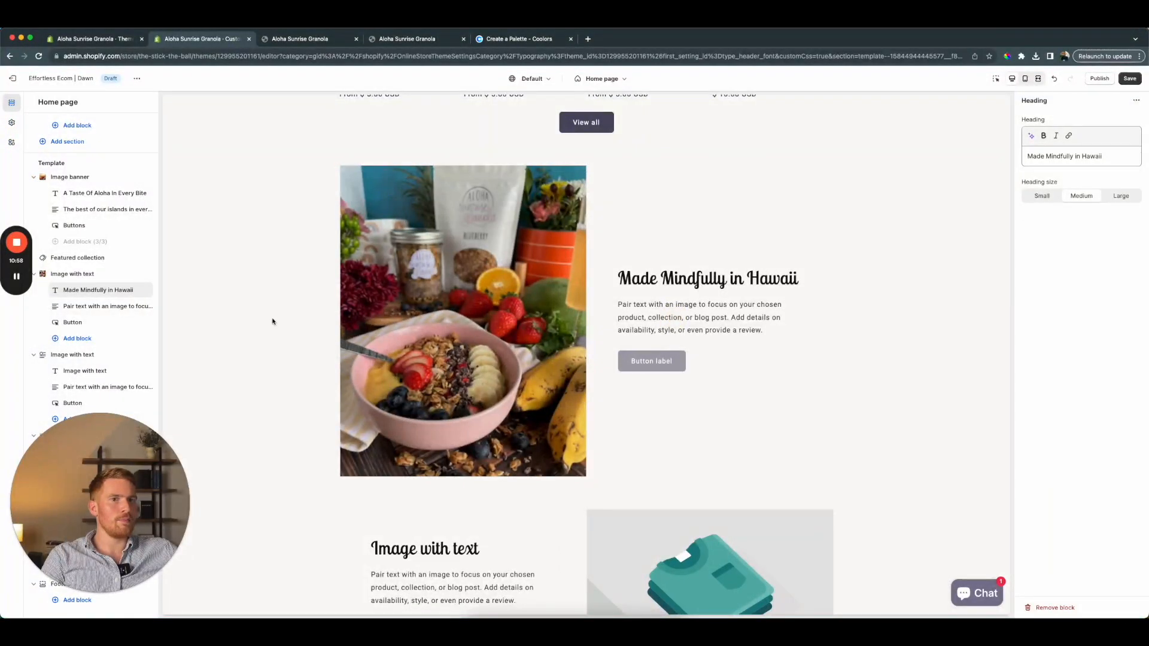
Clear the text block of the first Image with text section and open the content generator for it
{"action": "left_click", "coordinate": [102, 306]}
{"action": "left_click", "coordinate": [1088, 194]}
{"action": "key", "text": "super+a"}
{"action": "key", "text": "BackSpace"}
{"action": "left_click", "coordinate": [1033, 137]}
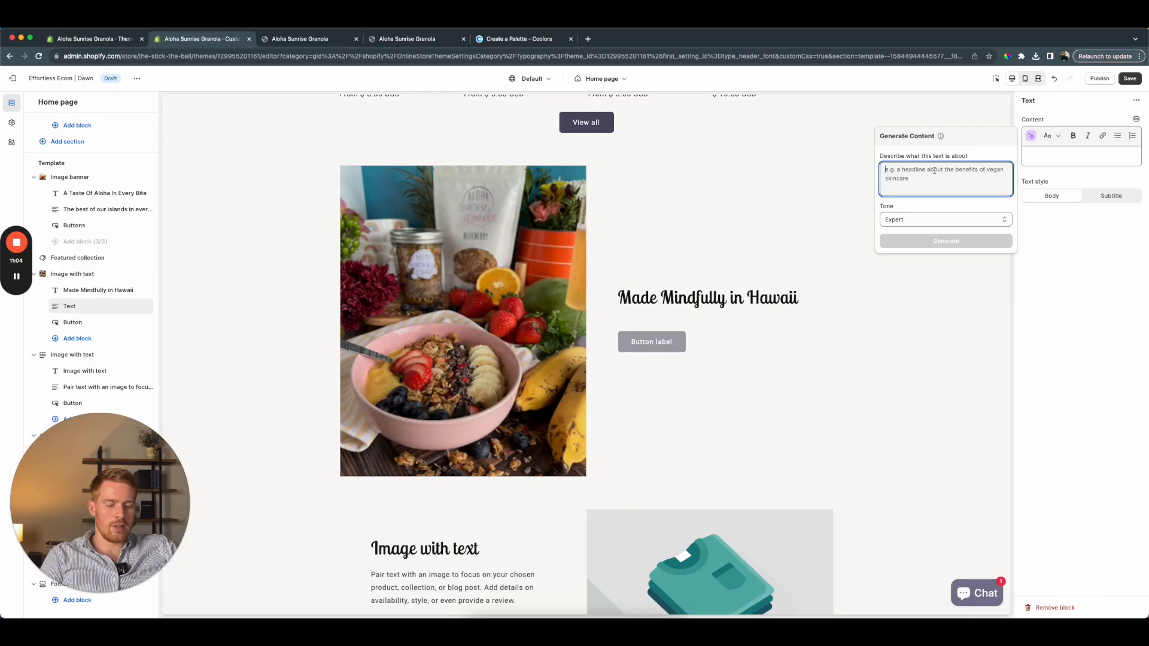
Generate text suggestions from the description "using quality ingredients from our island" with a Playful tone
{"action": "type", "text": "using qualityt"}
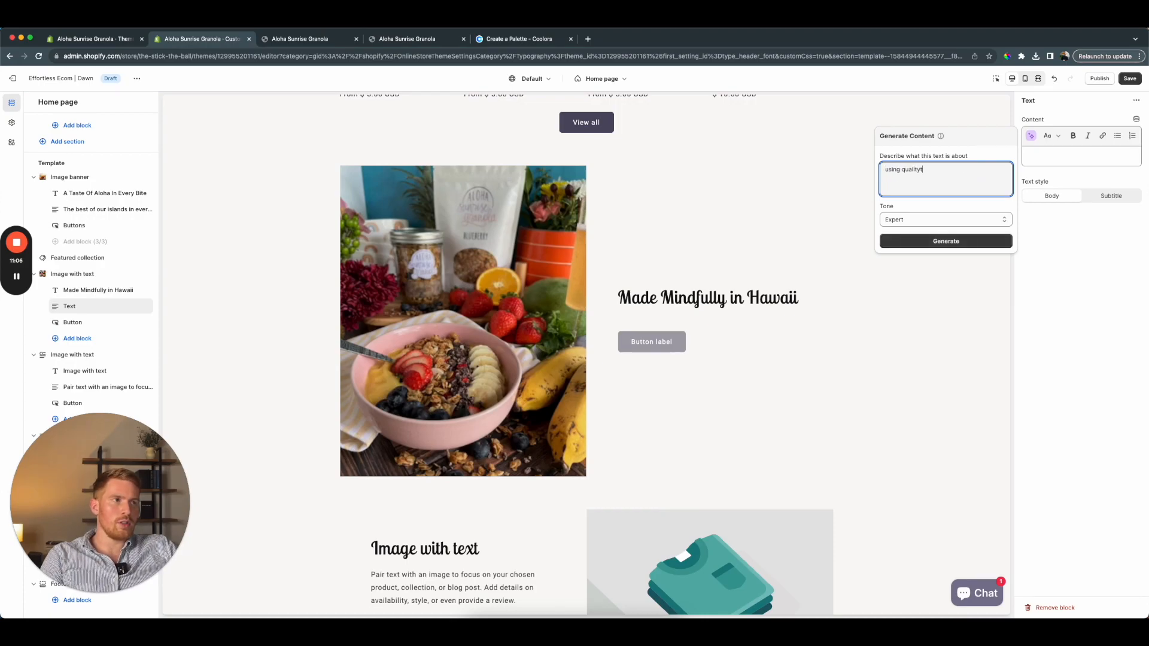
{"action": "type", "text": " in"}
{"action": "key", "text": "BackSpace"}
{"action": "key", "text": "BackSpace"}
{"action": "key", "text": "BackSpace"}
{"action": "key", "text": "BackSpace"}
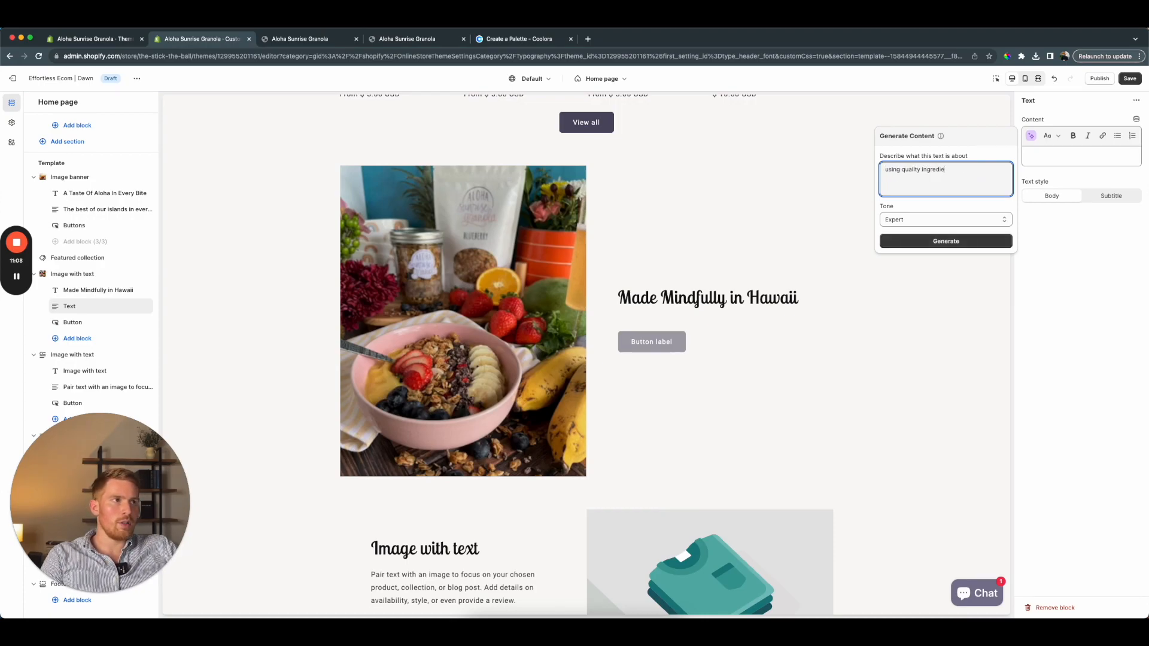
{"action": "type", "text": "ingredients from our island"}
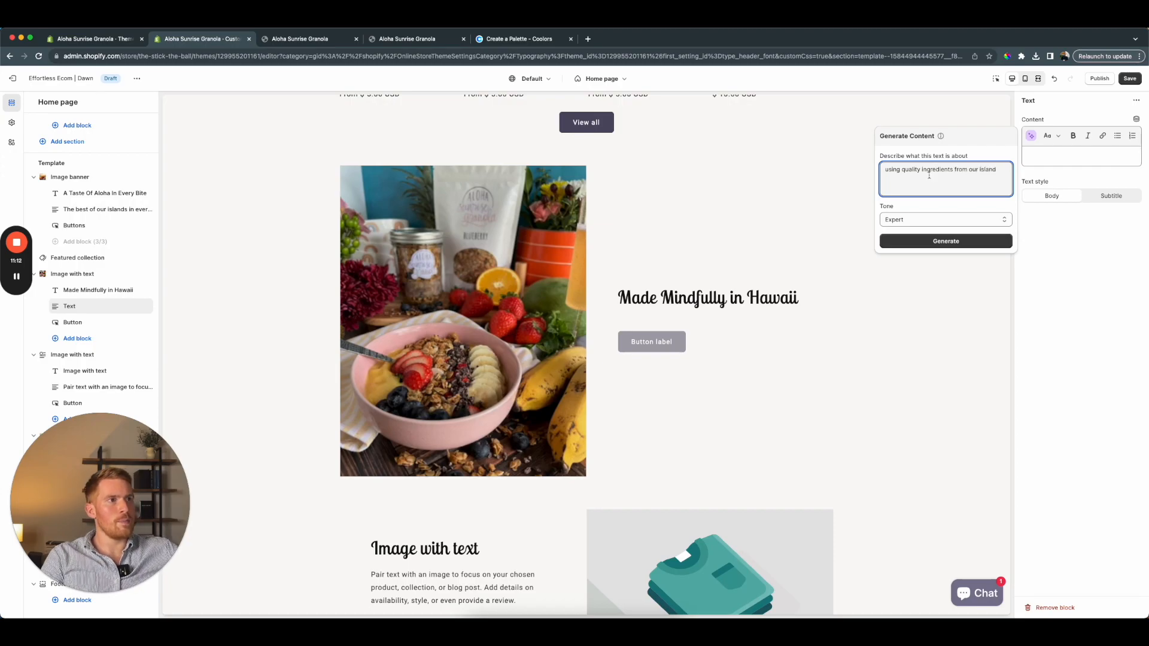
{"action": "left_click", "coordinate": [916, 220]}
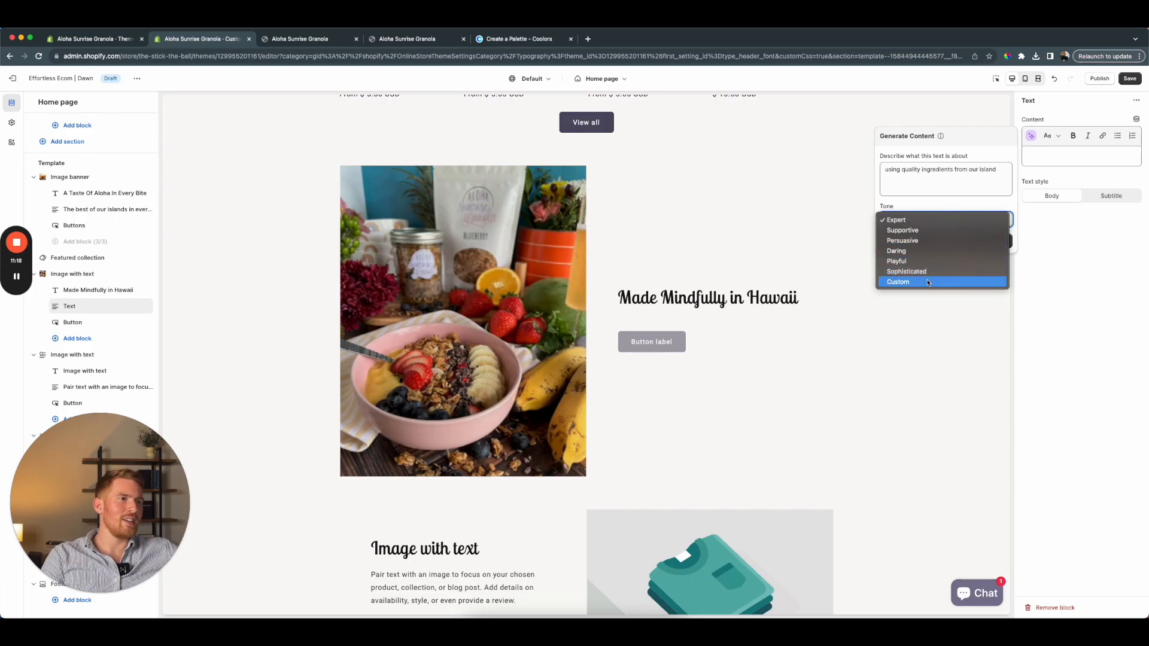
{"action": "left_click", "coordinate": [927, 262]}
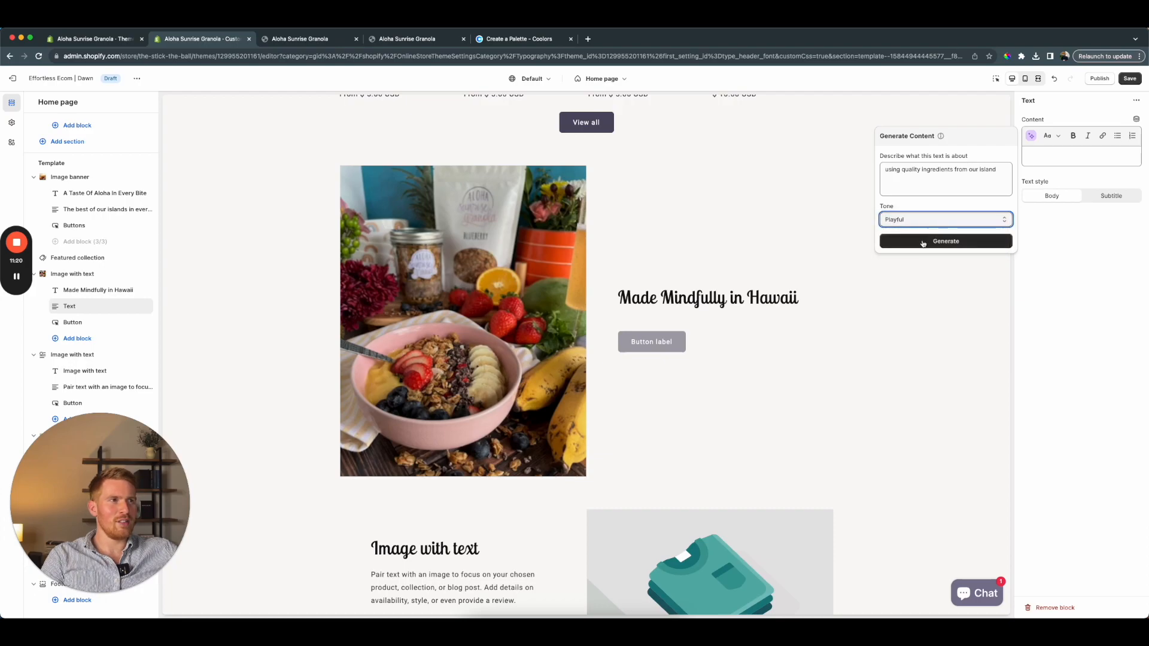
{"action": "left_click", "coordinate": [923, 241]}
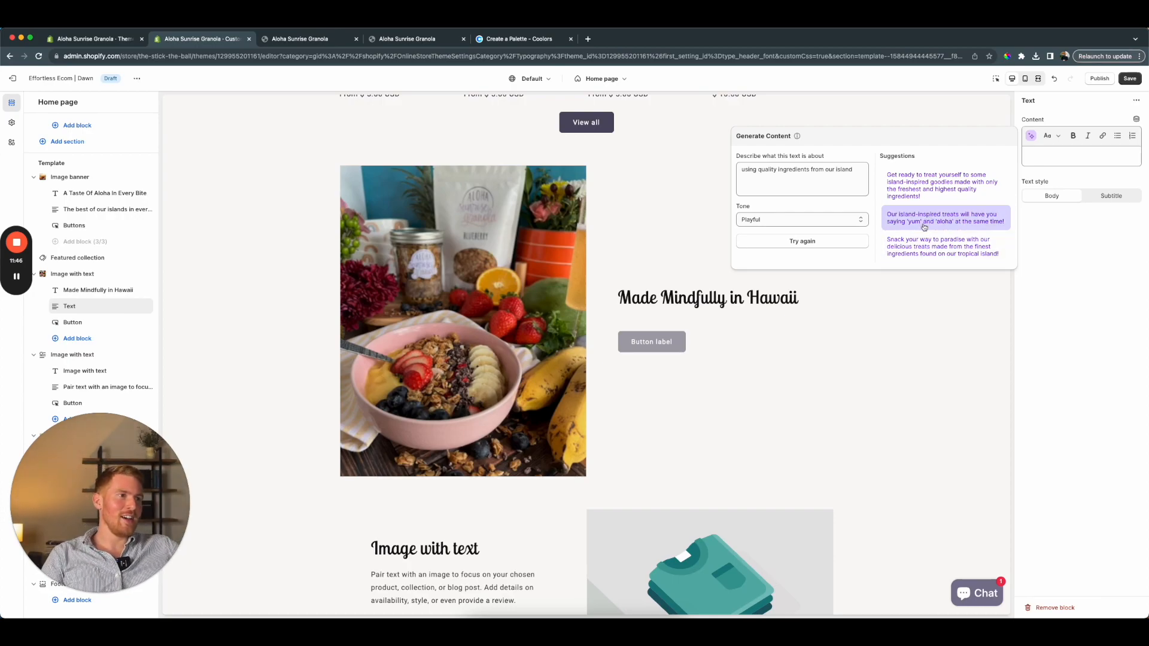
Insert the suggestion starting "Snack your way to paradise", try the Subtitle text style, and return it to Body
{"action": "left_click", "coordinate": [912, 252]}
{"action": "scroll", "coordinate": [788, 382], "scroll_direction": "down", "scroll_amount": 2}
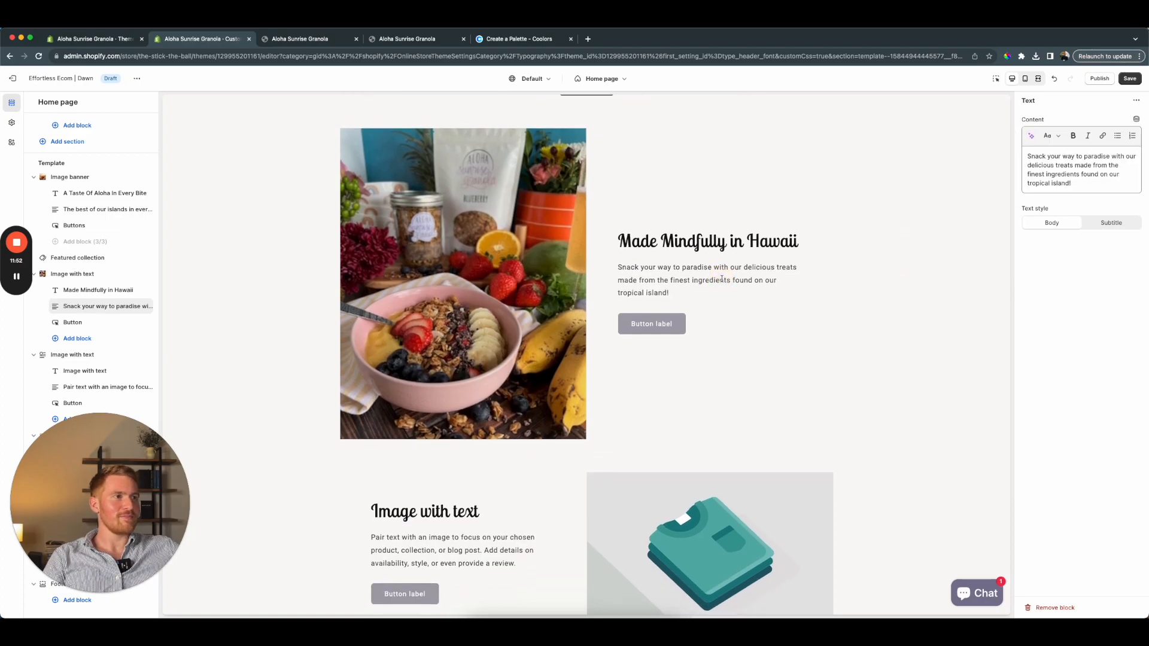
{"action": "left_click", "coordinate": [1103, 225]}
{"action": "left_click", "coordinate": [1057, 226]}
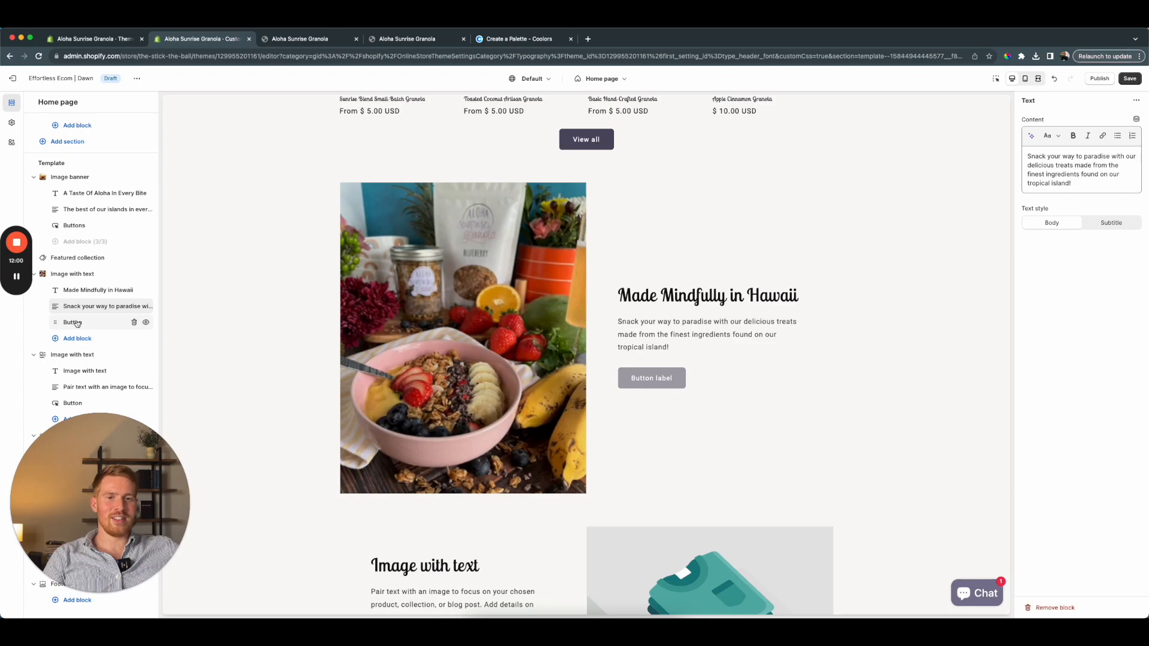
Set the button label of the first Image with text section to "SHOP GRANOLA"
{"action": "left_click", "coordinate": [74, 322]}
{"action": "double_click", "coordinate": [1069, 134]}
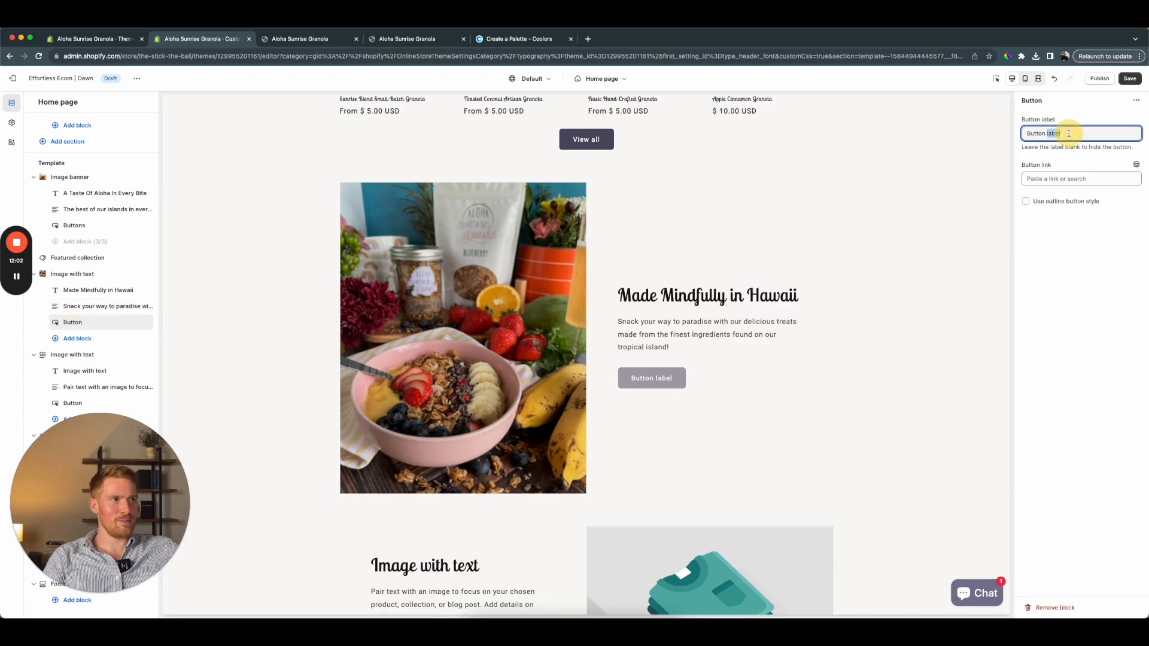
{"action": "key", "text": "super+a"}
{"action": "type", "text": "Shop"}
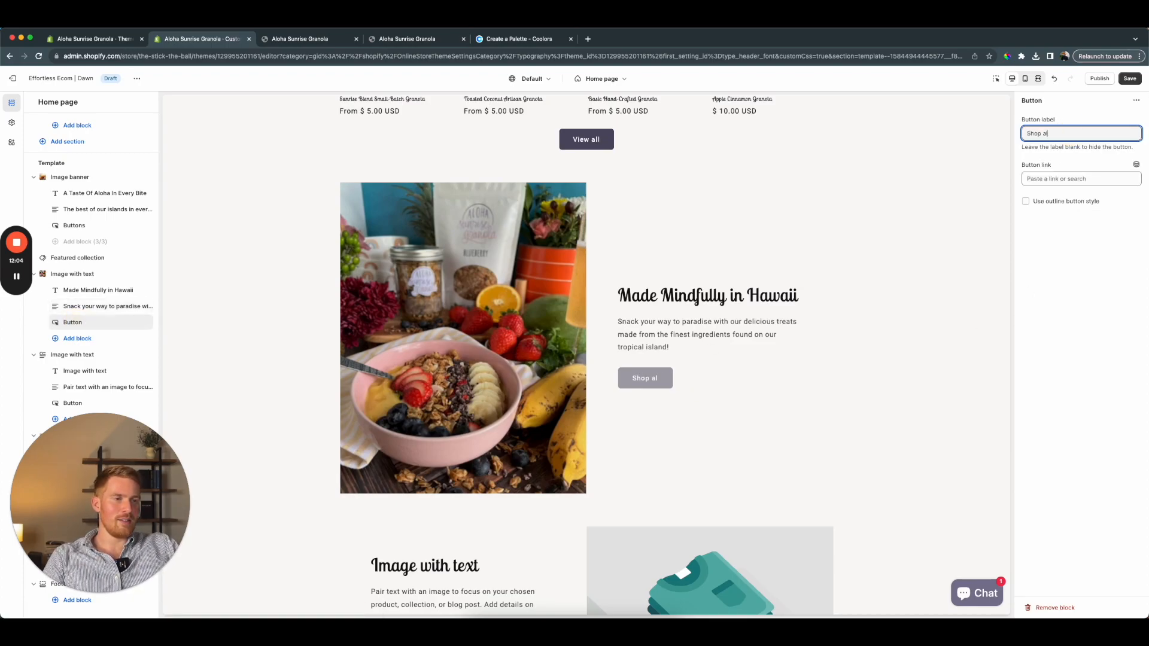
{"action": "key", "text": "BackSpace"}
{"action": "key", "text": "BackSpace"}
{"action": "key", "text": "BackSpace"}
{"action": "key", "text": "BackSpace"}
{"action": "key", "text": "BackSpace"}
{"action": "key", "text": "BackSpace"}
{"action": "key", "text": "BackSpace"}
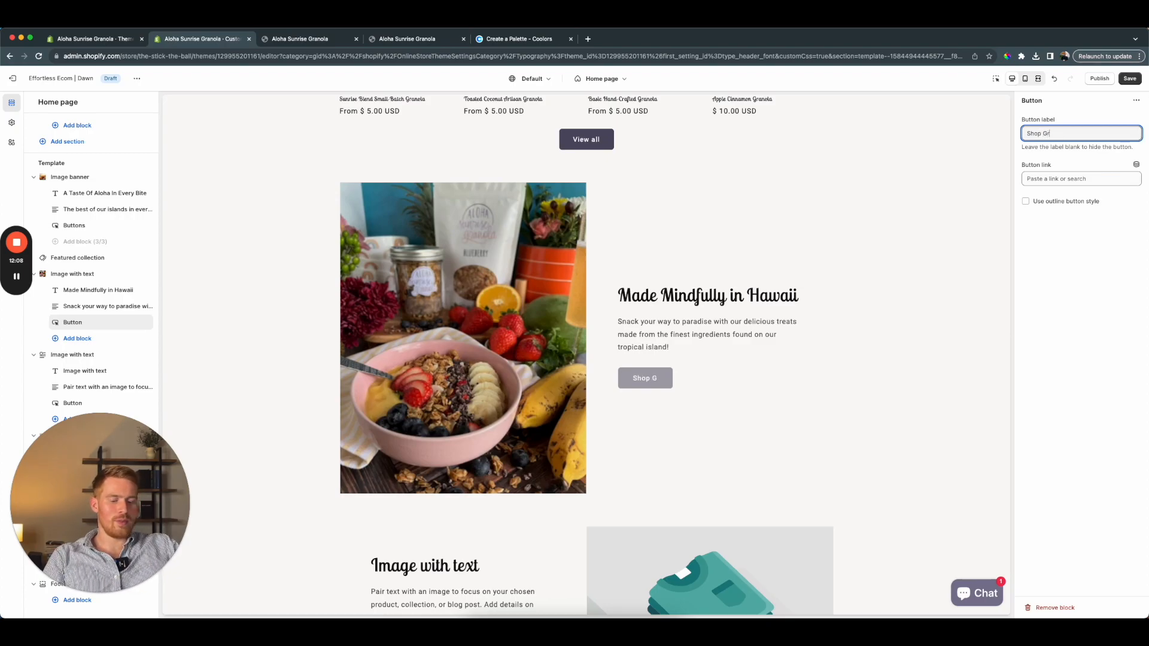
{"action": "type", "text": "SHOP"}
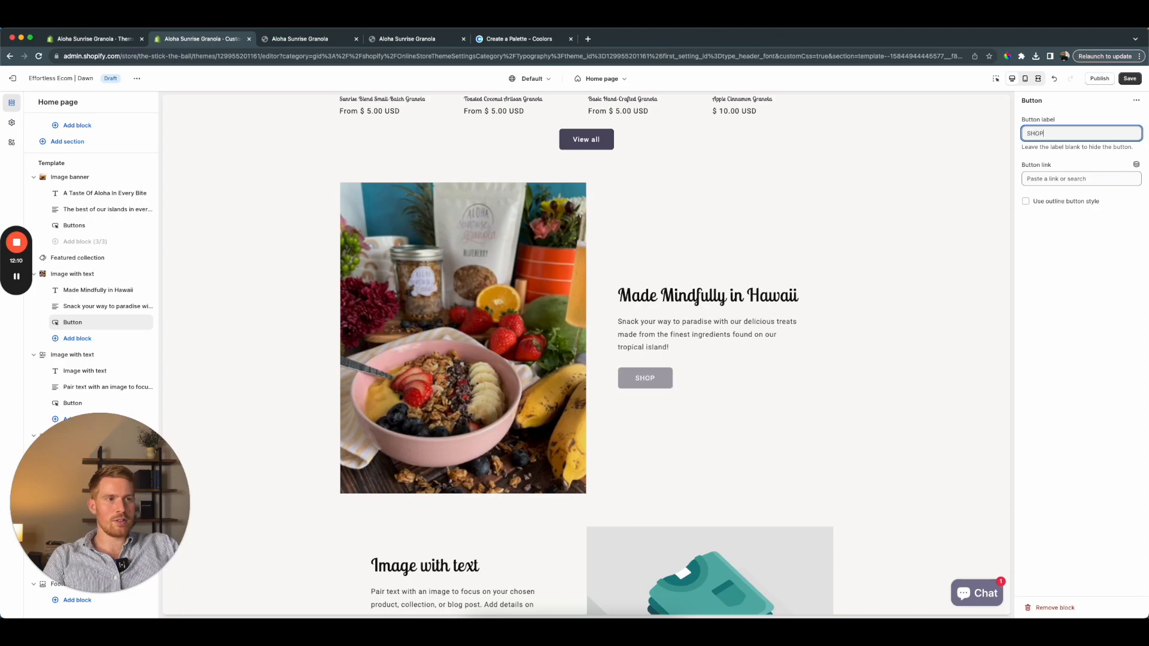
{"action": "type", "text": " GRANOLA"}
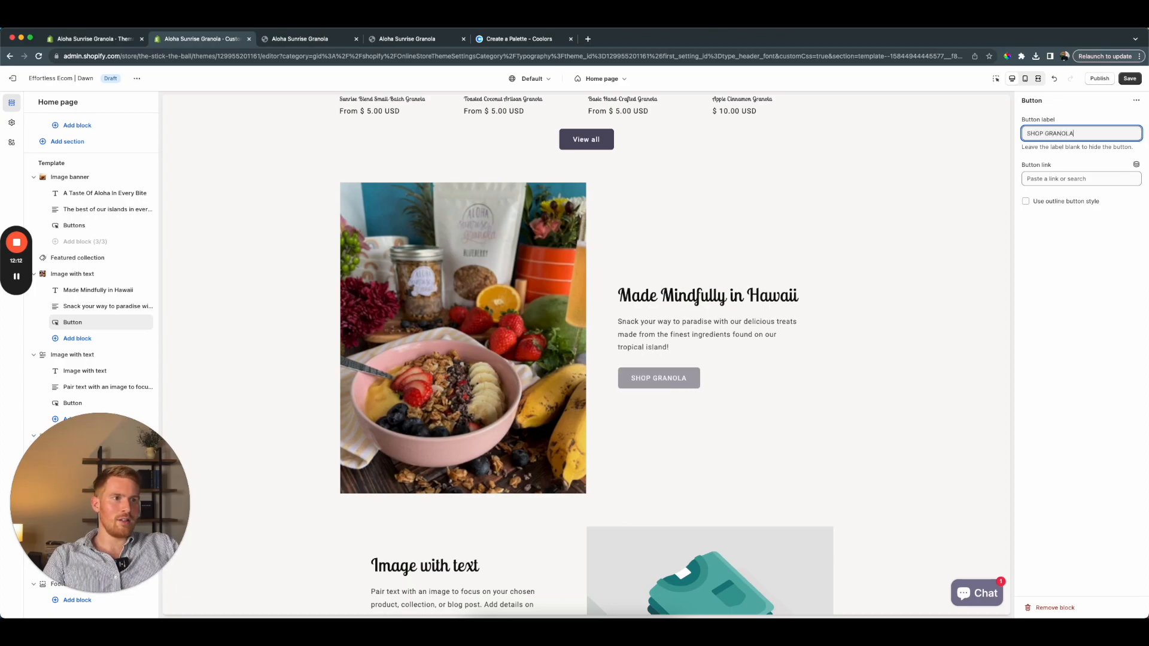
Link the button of the first Image with text section to All products
{"action": "left_click", "coordinate": [1070, 179]}
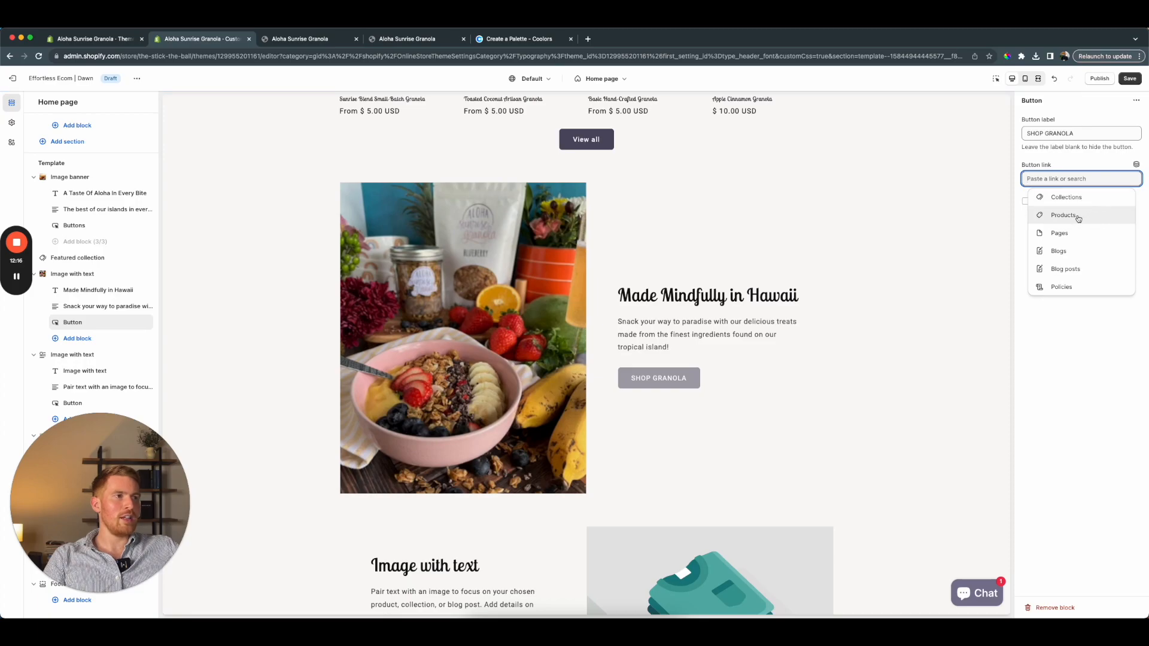
{"action": "left_click", "coordinate": [1068, 197]}
{"action": "left_click", "coordinate": [1058, 198]}
{"action": "left_click", "coordinate": [1060, 198]}
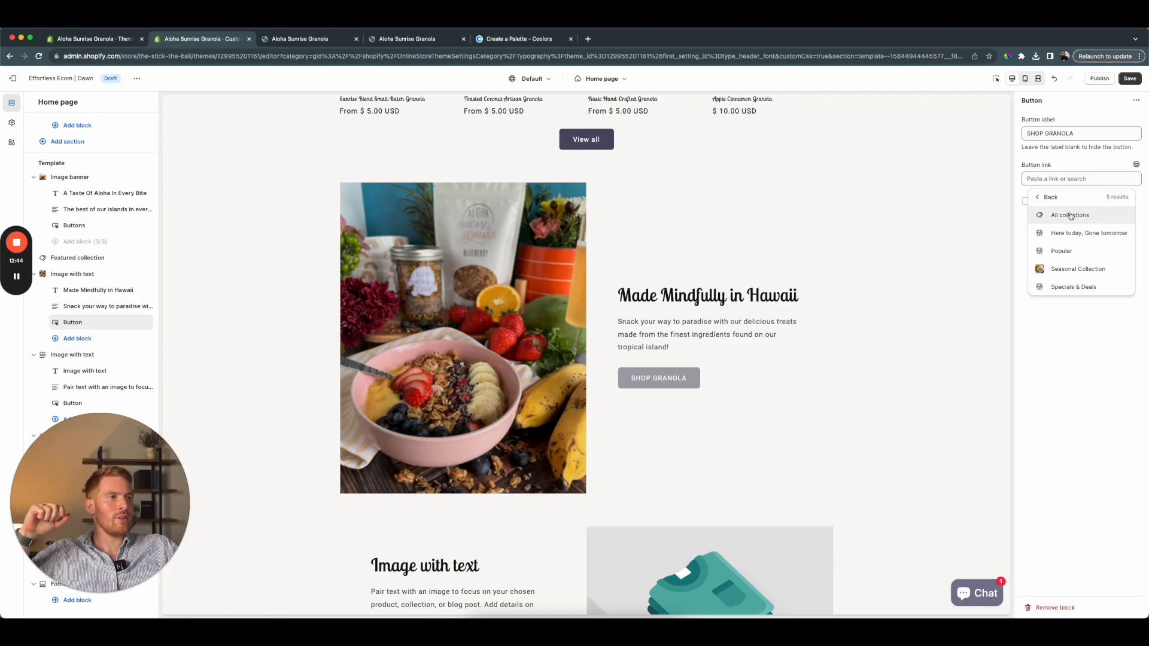
{"action": "left_click", "coordinate": [1052, 197]}
{"action": "left_click", "coordinate": [1076, 213]}
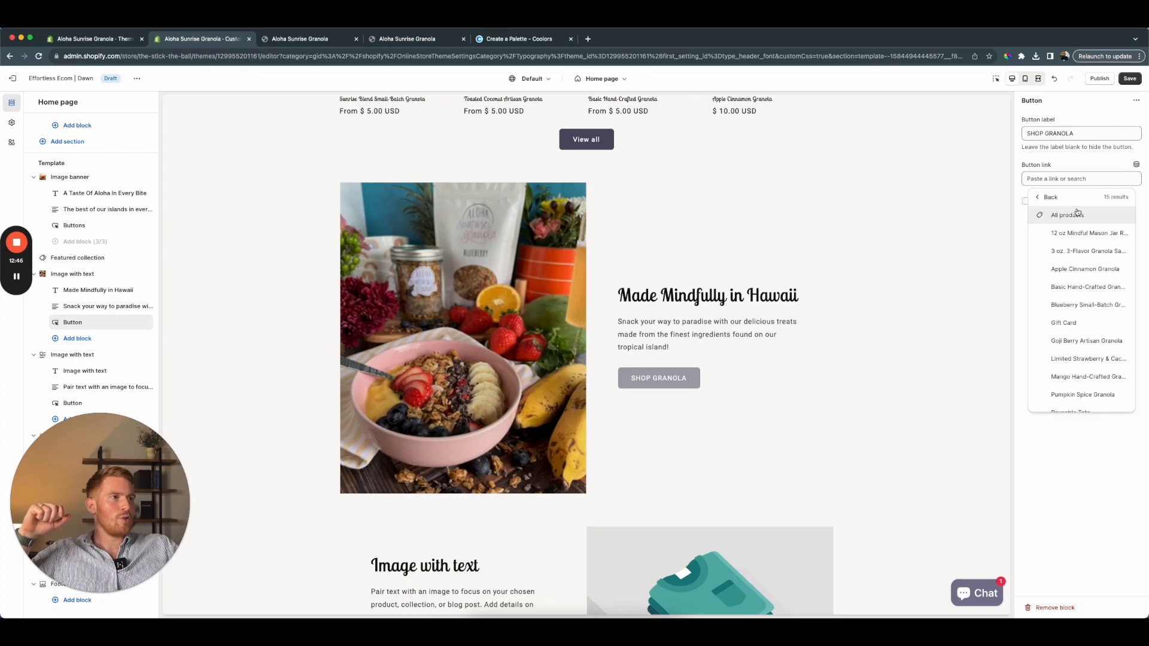
{"action": "left_click", "coordinate": [1075, 215]}
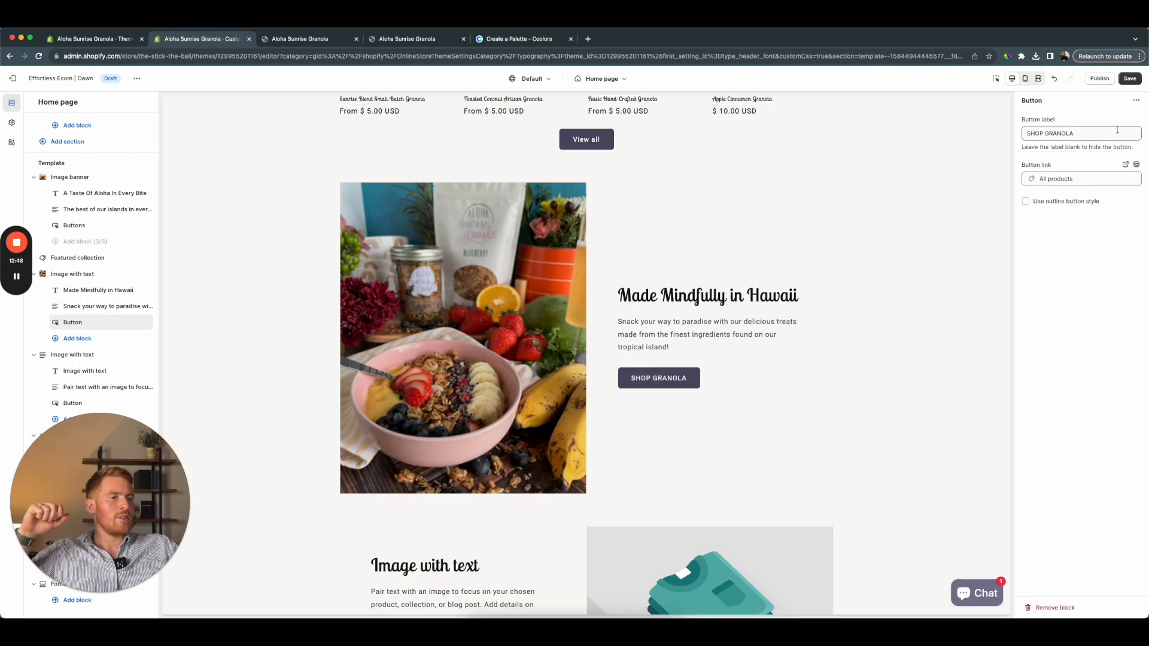
{"action": "left_click", "coordinate": [1132, 77]}
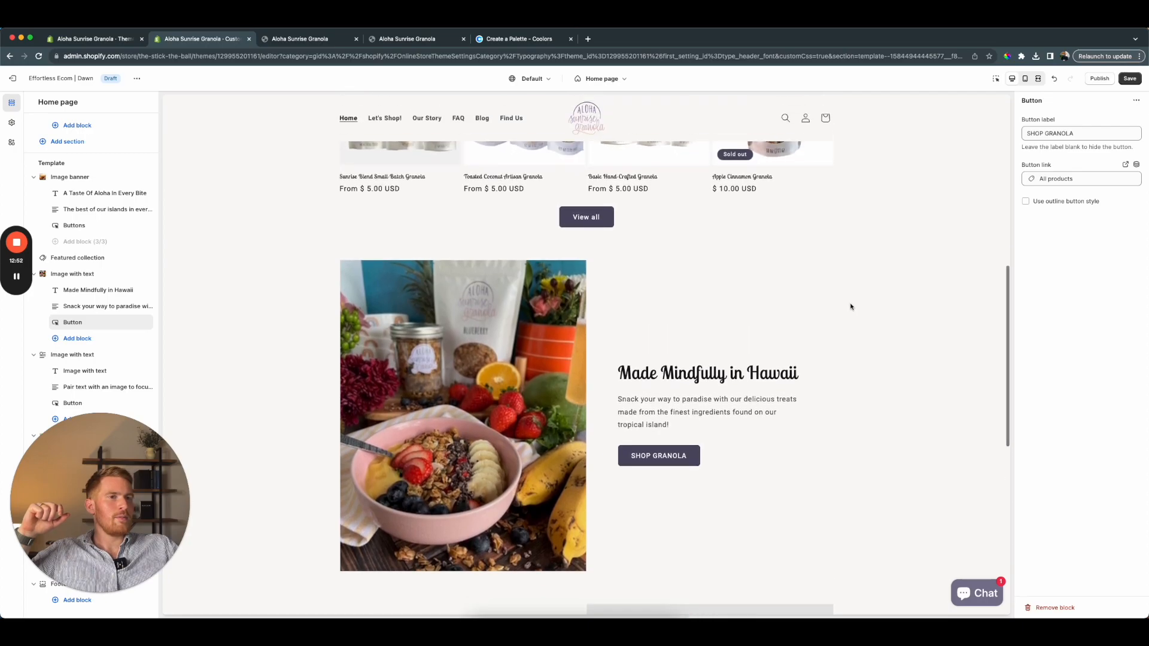
Try "Explore Granola" as the button label of the first Image with text section
{"action": "scroll", "coordinate": [851, 306], "scroll_direction": "down", "scroll_amount": 5}
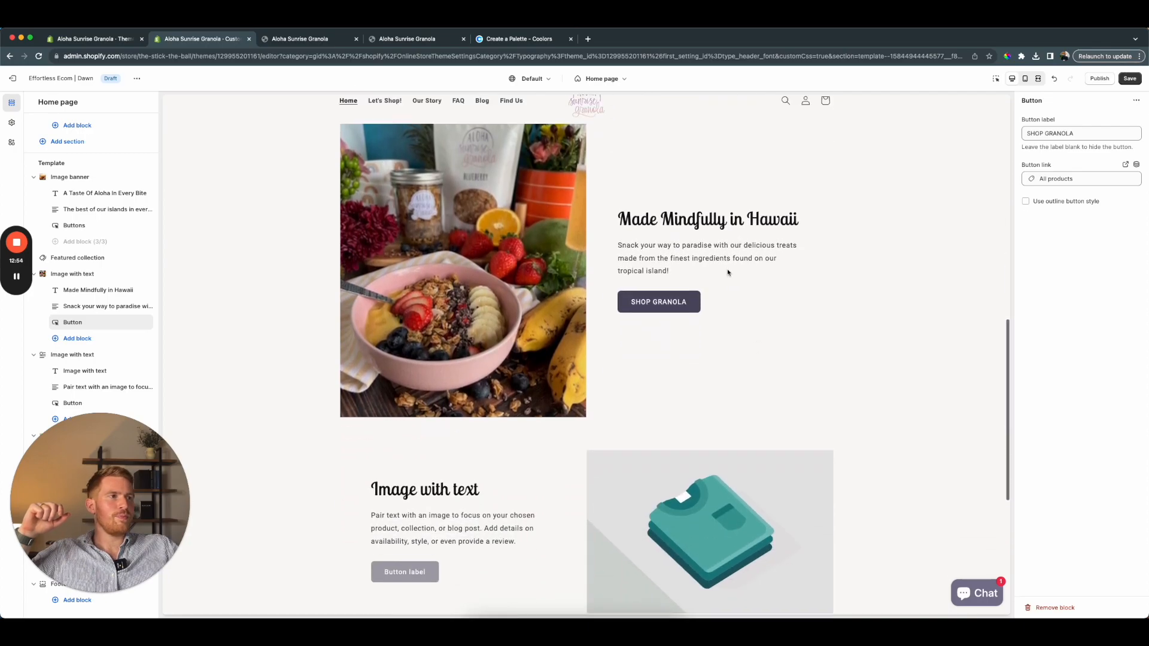
{"action": "left_click_drag", "start_coordinate": [1074, 134], "coordinate": [1006, 134]}
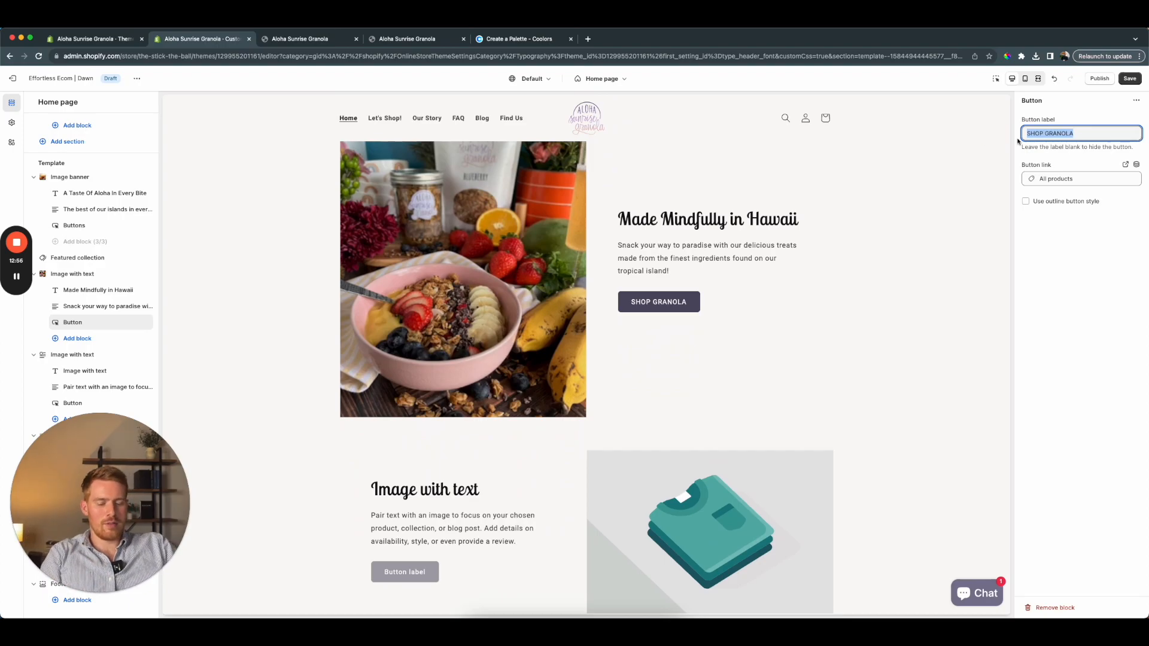
{"action": "type", "text": "Explore Granola"}
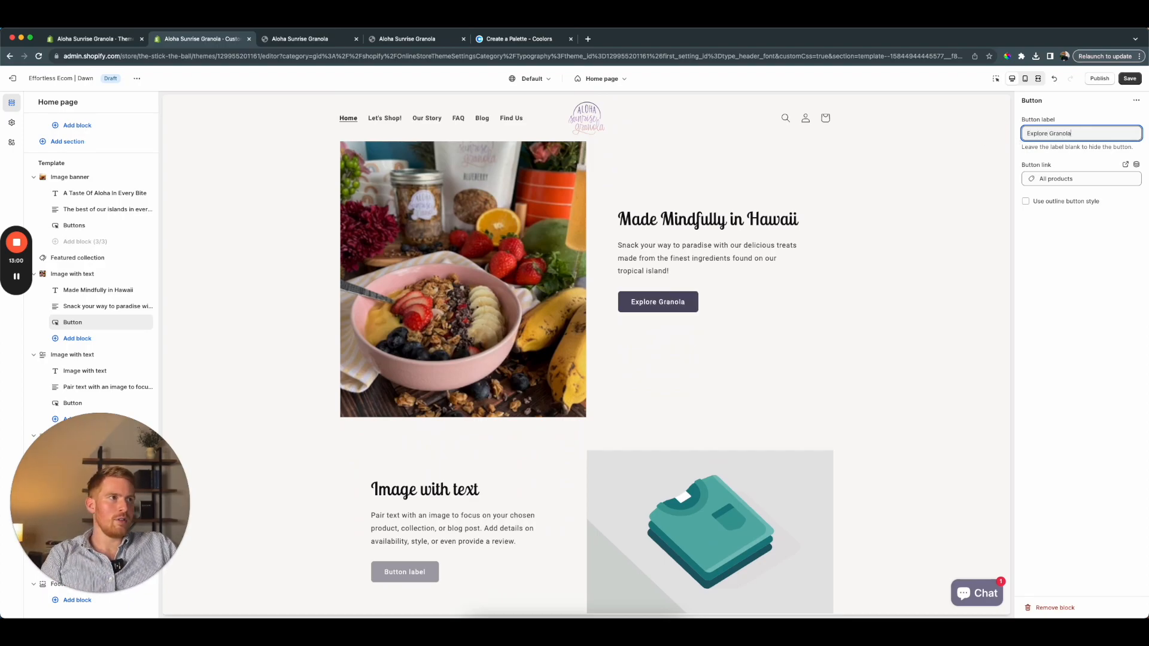
Set the button label of the first Image with text section to "Shop all" and save the theme changes
{"action": "key", "text": "super+a"}
{"action": "key", "text": "BackSpace"}
{"action": "type", "text": "Shop all"}
{"action": "scroll", "coordinate": [850, 385], "scroll_direction": "down", "scroll_amount": 5}
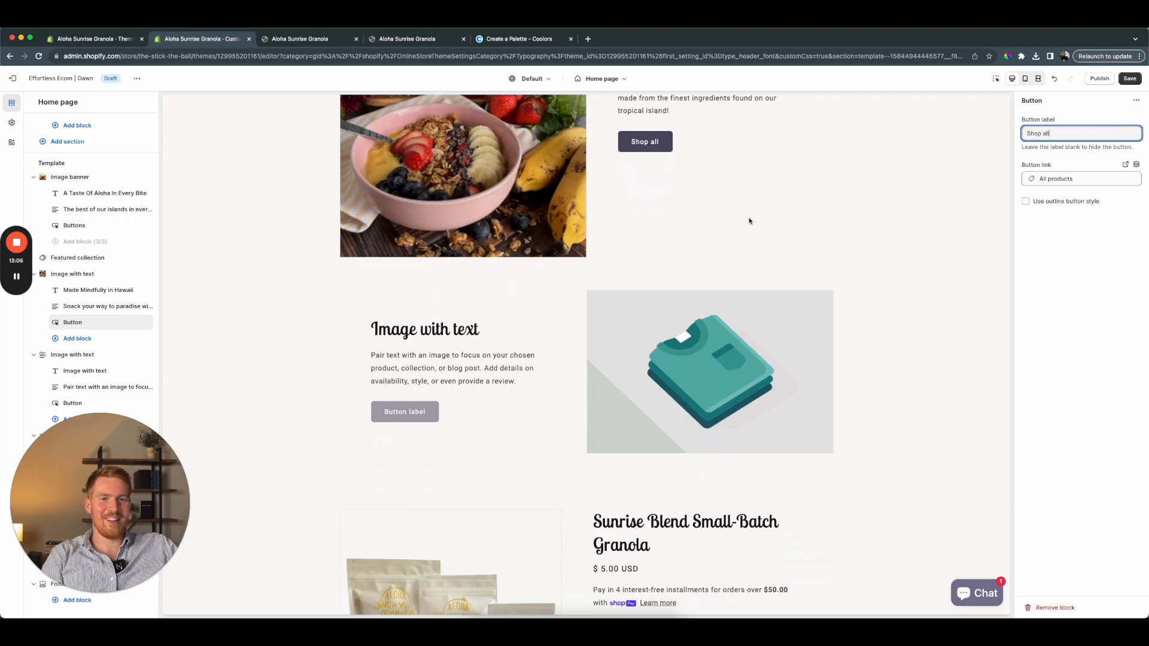
{"action": "scroll", "coordinate": [749, 221], "scroll_direction": "up", "scroll_amount": 4}
{"action": "left_click", "coordinate": [1134, 79]}
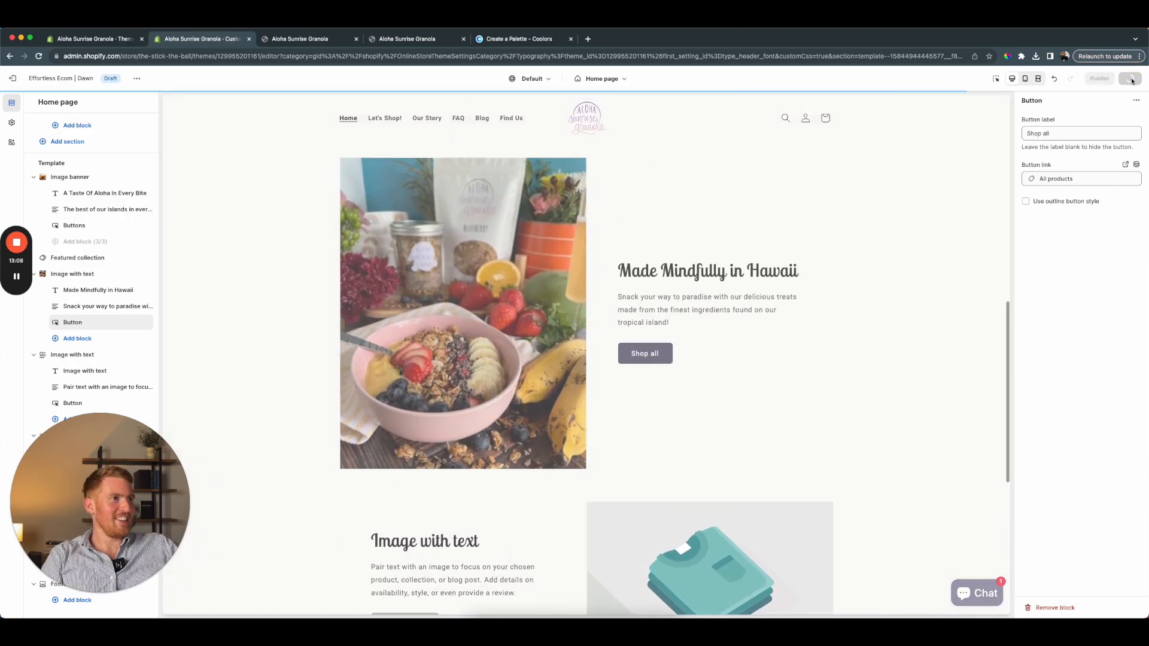
Read the ingredients heading and text on the live alohasunrisegranola.com site for reference, returning to the theme editor
{"action": "scroll", "coordinate": [776, 356], "scroll_direction": "down", "scroll_amount": 2}
{"action": "scroll", "coordinate": [658, 371], "scroll_direction": "up", "scroll_amount": 2}
{"action": "scroll", "coordinate": [587, 389], "scroll_direction": "down", "scroll_amount": 3}
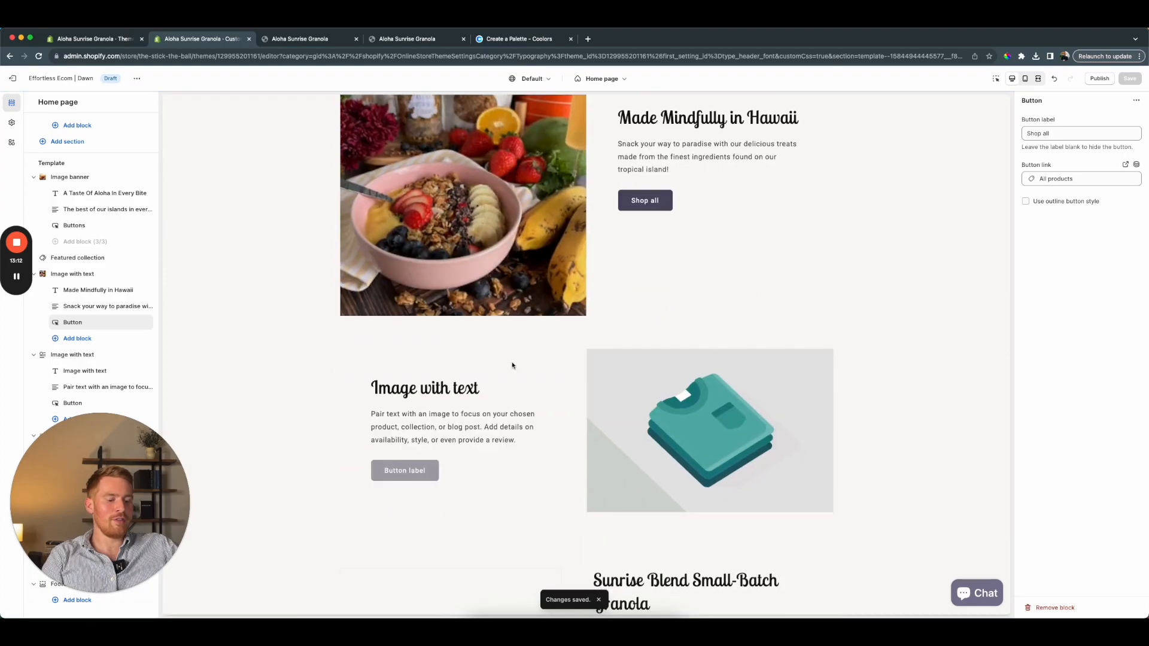
{"action": "key", "text": "ctrl+Right"}
{"action": "scroll", "coordinate": [405, 369], "scroll_direction": "down", "scroll_amount": 5}
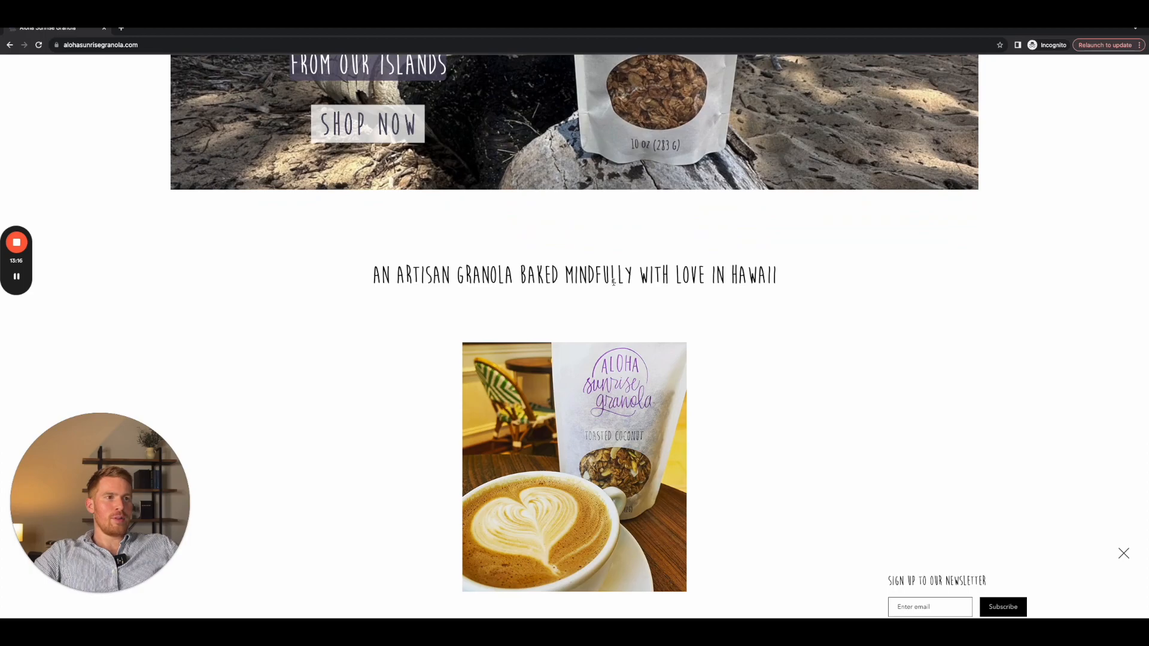
{"action": "scroll", "coordinate": [613, 280], "scroll_direction": "down", "scroll_amount": 4}
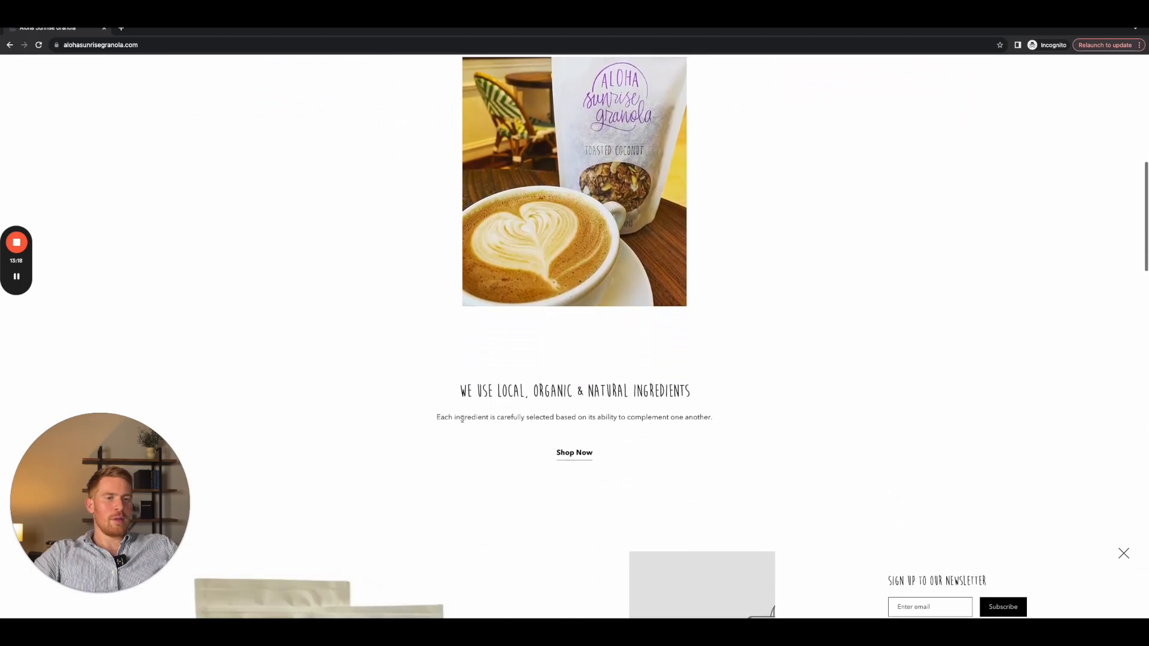
{"action": "left_click_drag", "start_coordinate": [466, 391], "coordinate": [697, 394]}
{"action": "left_click", "coordinate": [697, 392]}
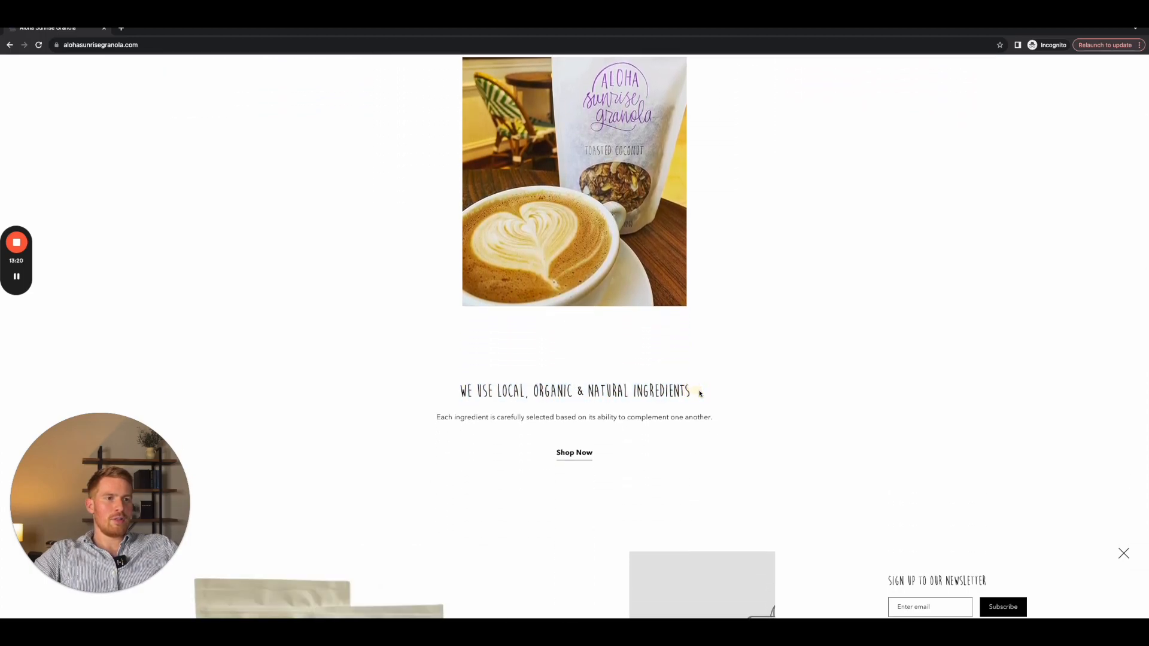
{"action": "key", "text": "ctrl+Left"}
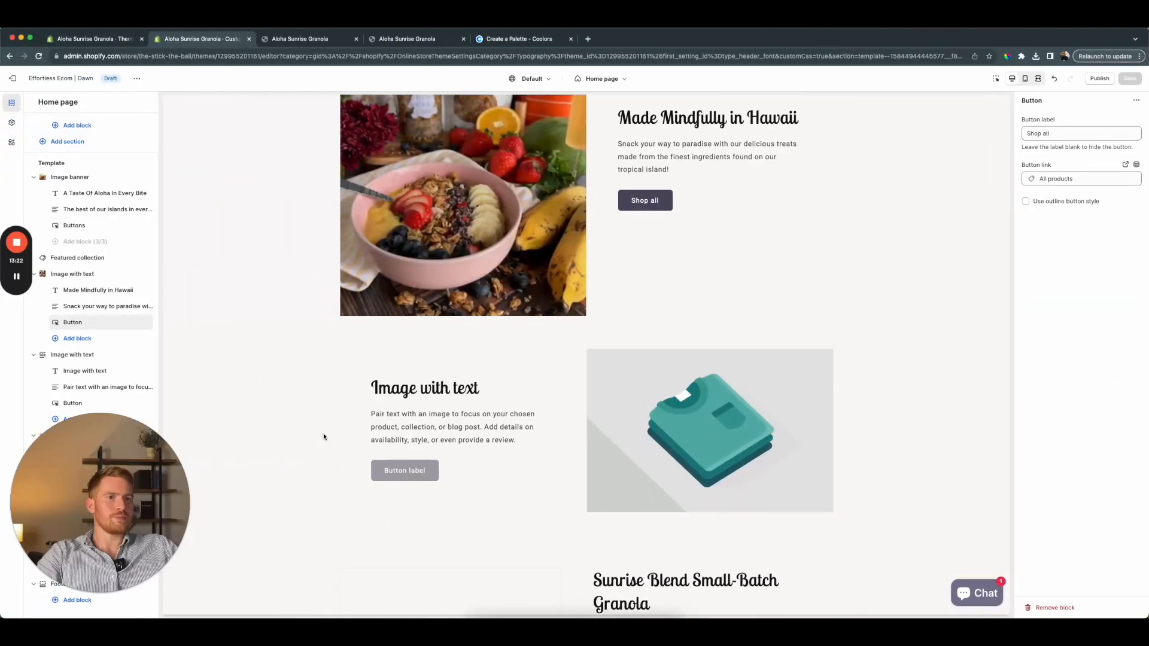
Preview some library photos and set the basic-hand-crafted-granola close-up as the image of the second Image with text section
{"action": "left_click", "coordinate": [74, 356]}
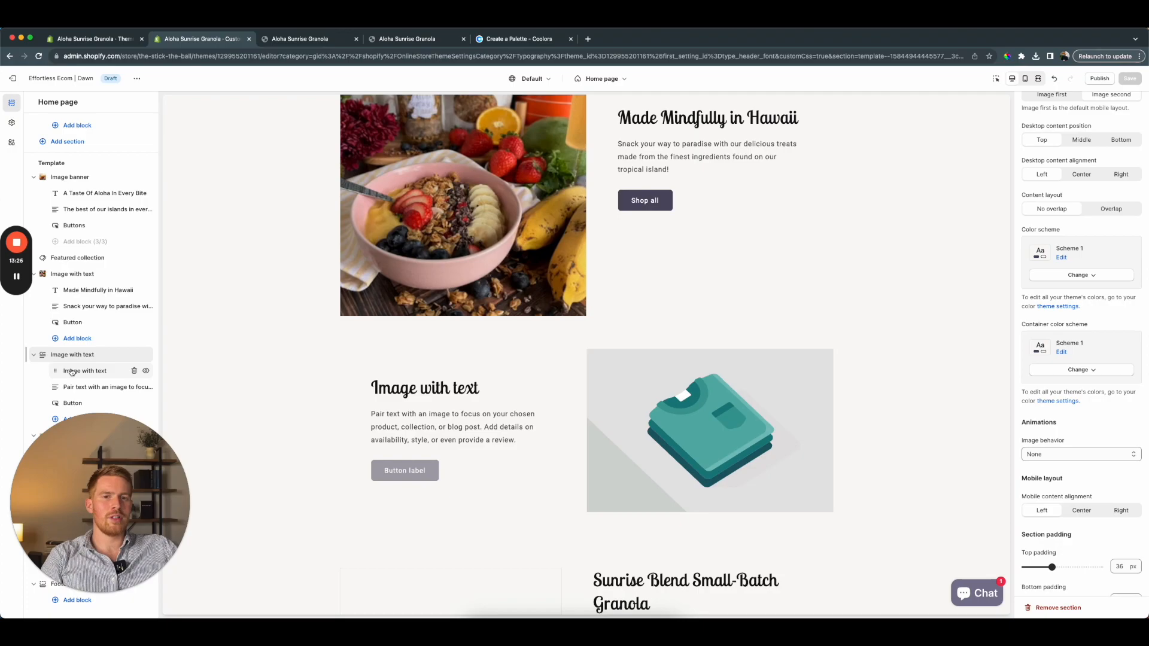
{"action": "scroll", "coordinate": [1088, 234], "scroll_direction": "up", "scroll_amount": 5}
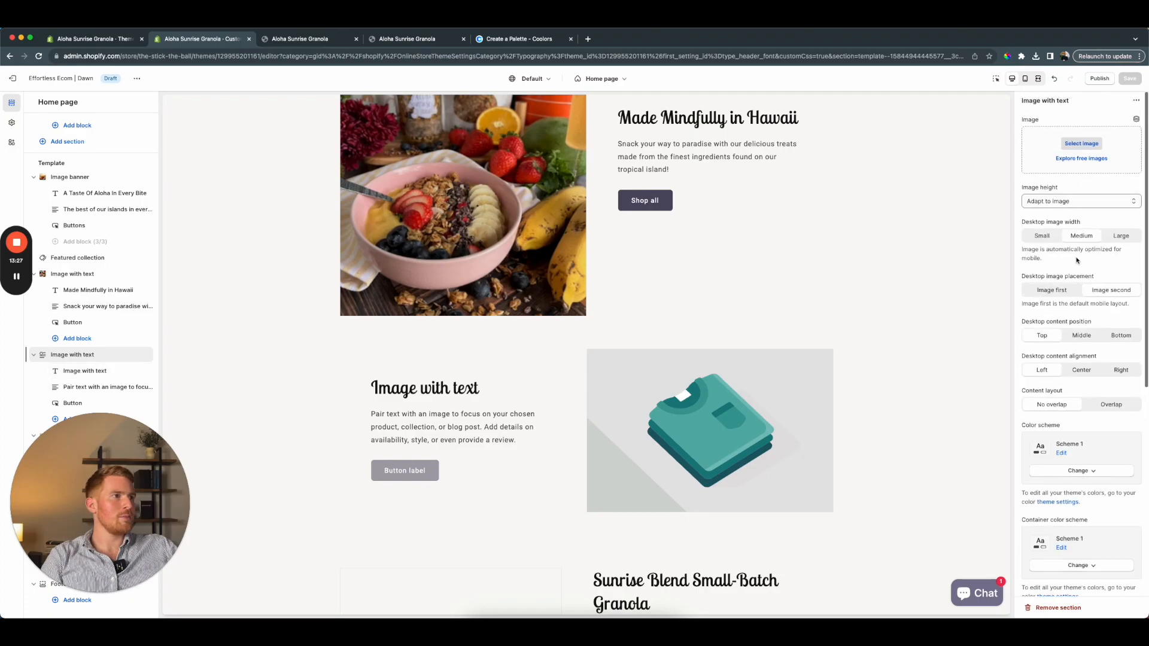
{"action": "left_click", "coordinate": [1082, 144]}
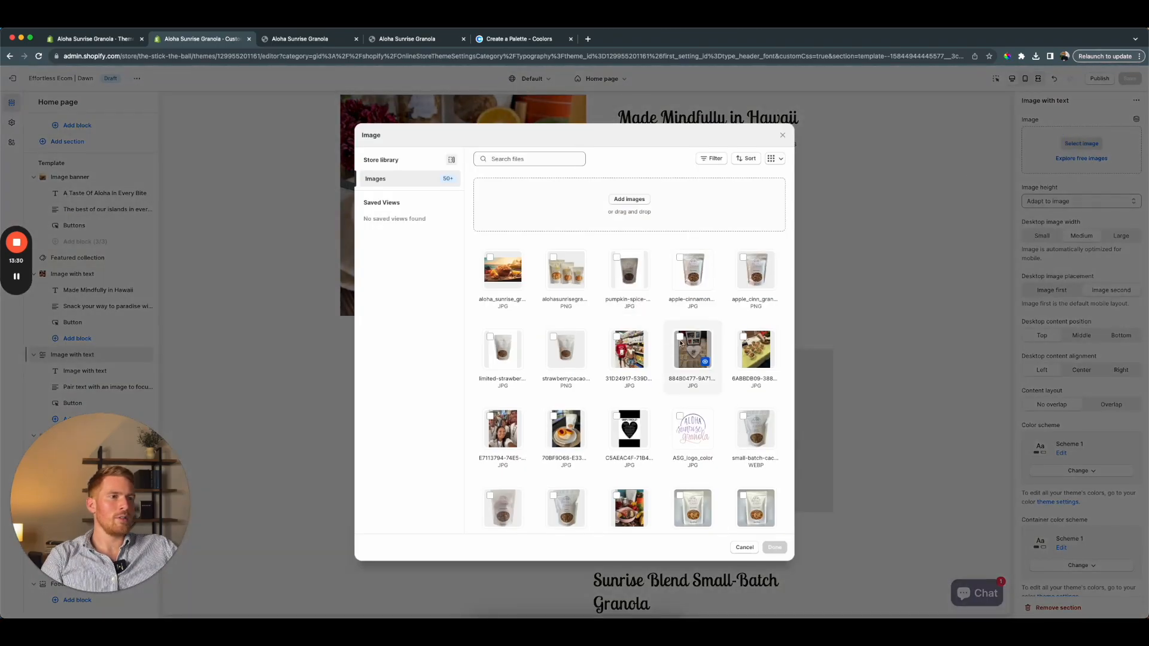
{"action": "left_click", "coordinate": [706, 363]}
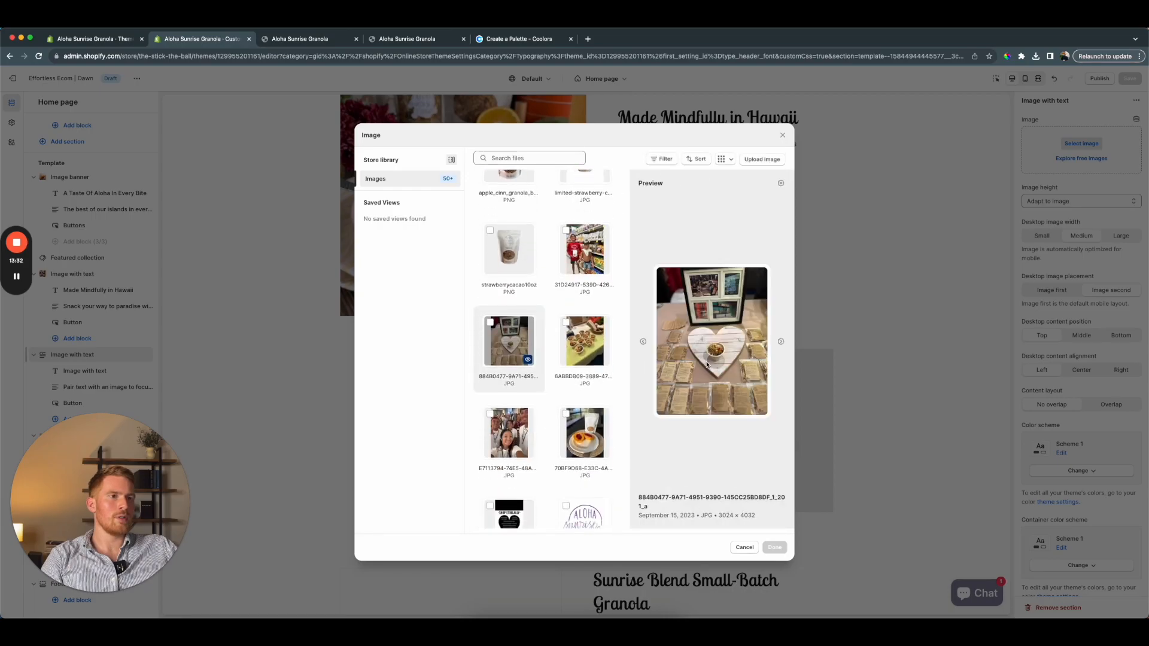
{"action": "left_click", "coordinate": [781, 184]}
{"action": "scroll", "coordinate": [581, 329], "scroll_direction": "down", "scroll_amount": 1}
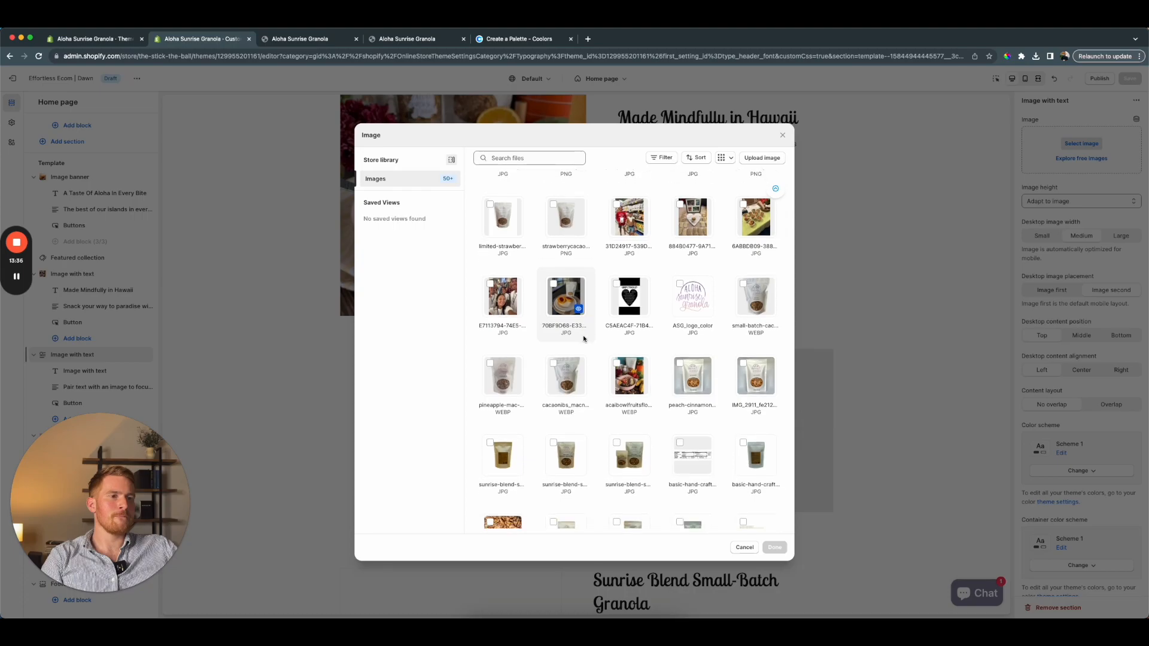
{"action": "left_click", "coordinate": [516, 309]}
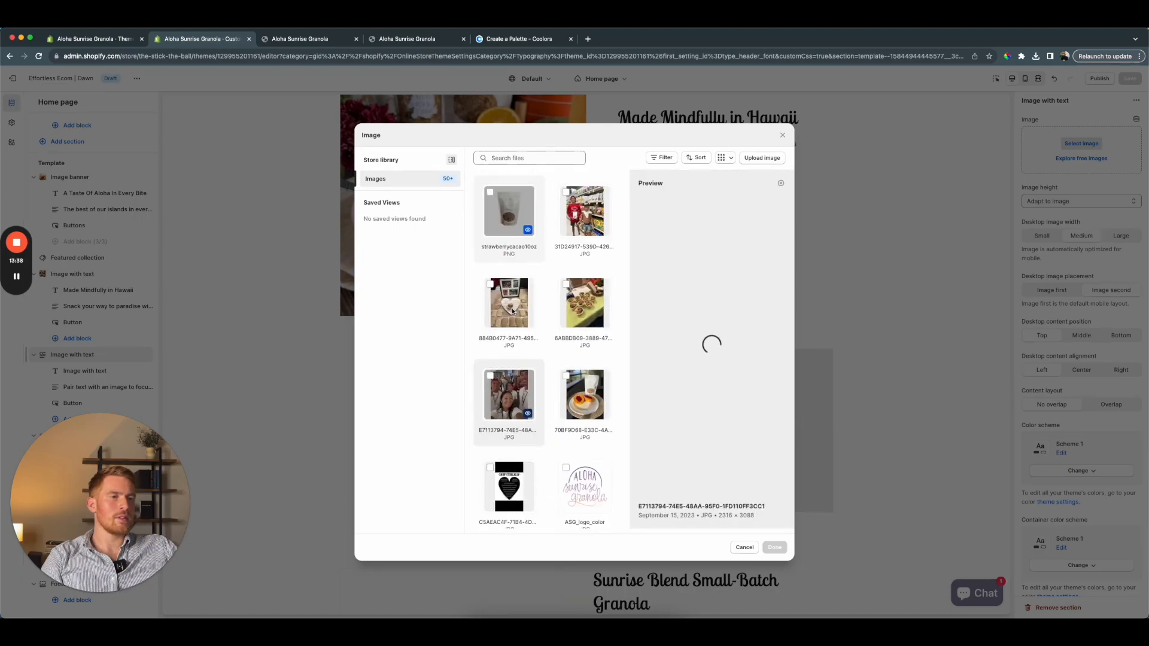
{"action": "left_click", "coordinate": [781, 185]}
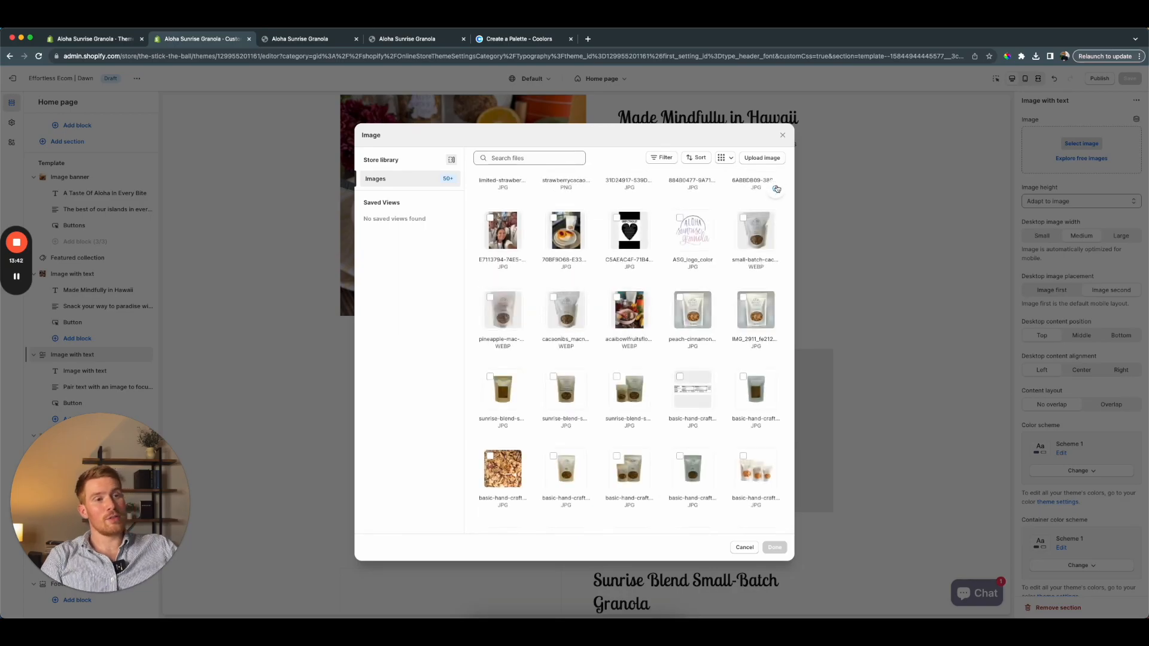
{"action": "scroll", "coordinate": [704, 362], "scroll_direction": "down", "scroll_amount": 3}
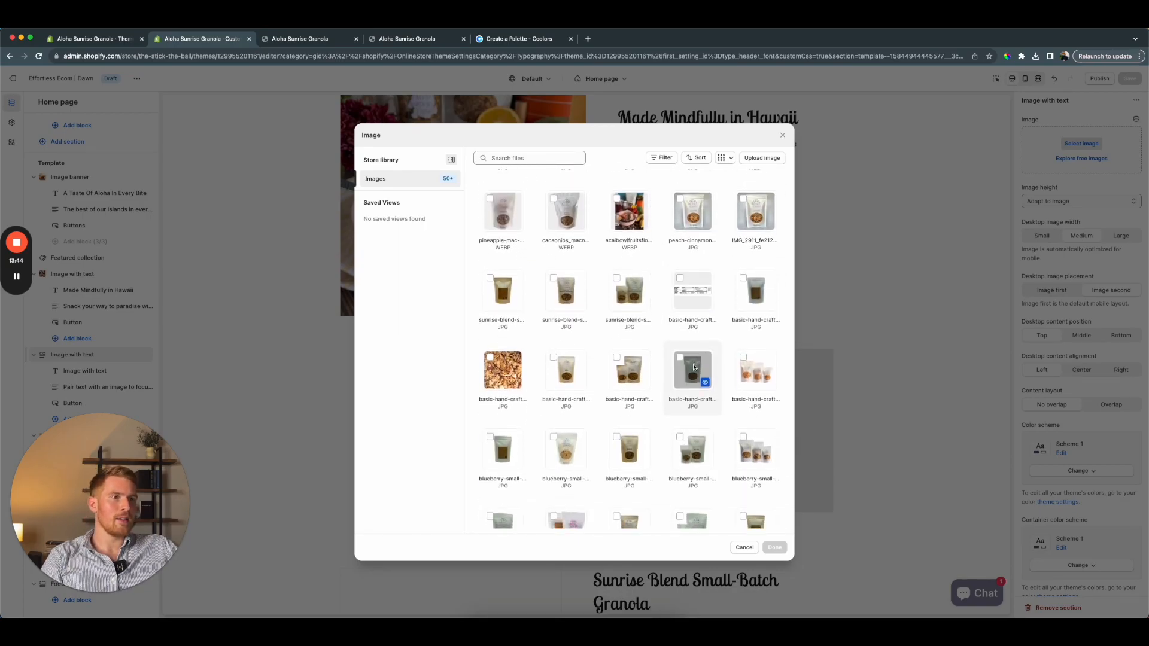
{"action": "left_click", "coordinate": [491, 359]}
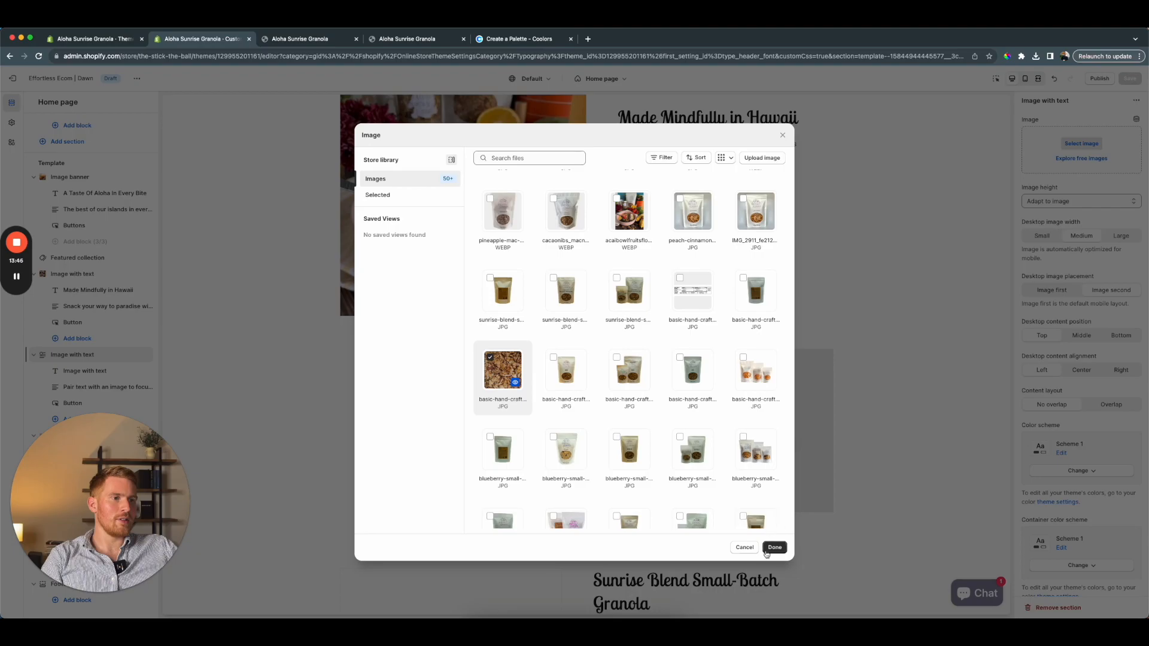
{"action": "left_click", "coordinate": [766, 549]}
Check the first Image with text section's height setting and try Medium as the second section's image height
{"action": "scroll", "coordinate": [599, 308], "scroll_direction": "up", "scroll_amount": 7}
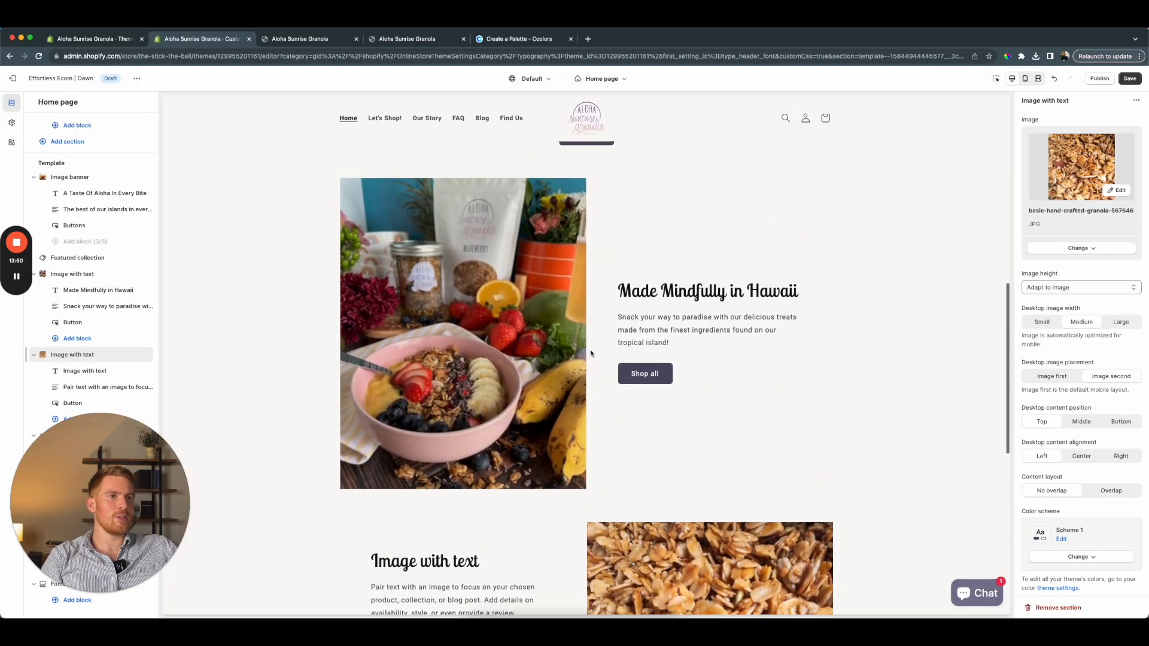
{"action": "scroll", "coordinate": [531, 282], "scroll_direction": "down", "scroll_amount": 1}
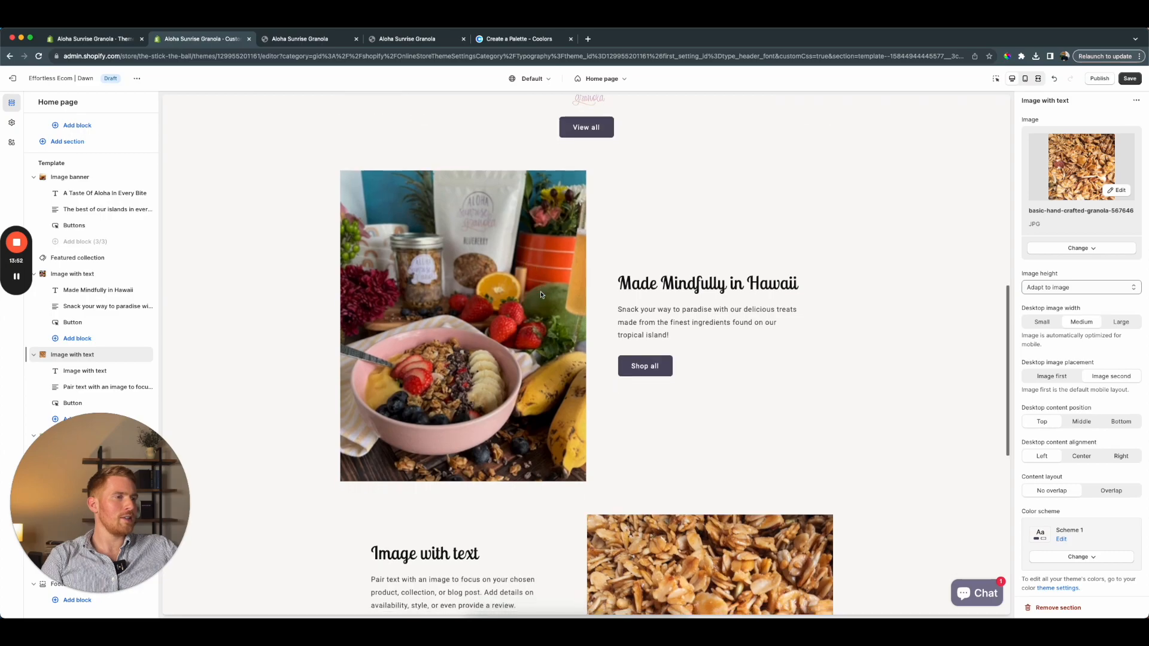
{"action": "left_click", "coordinate": [76, 274]}
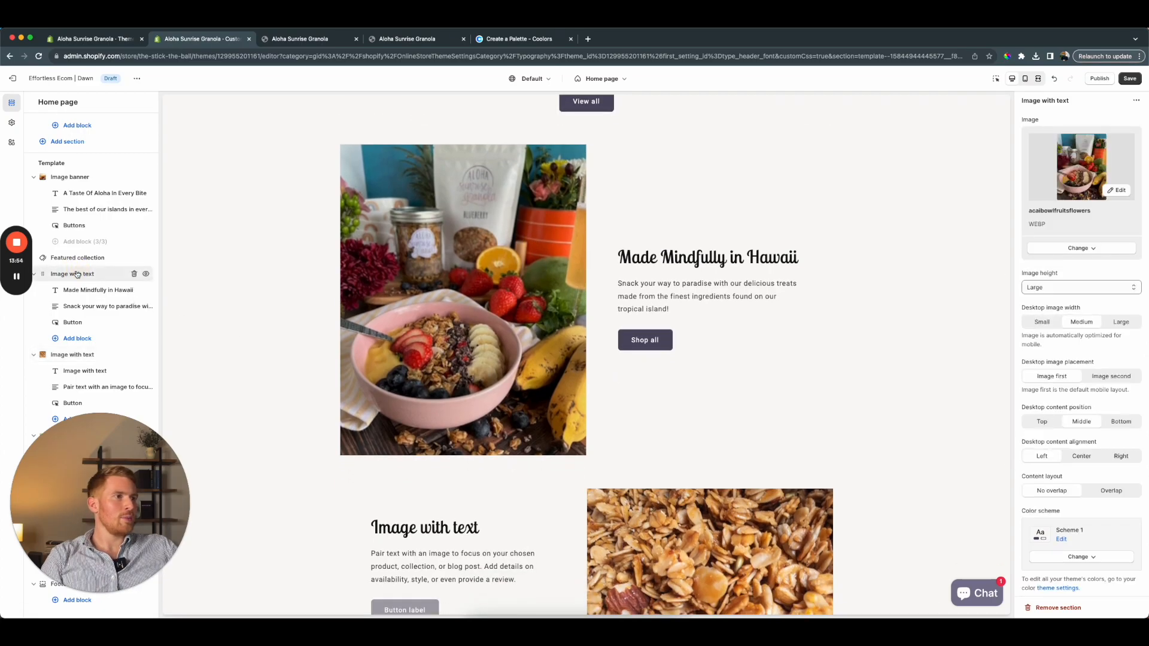
{"action": "left_click", "coordinate": [77, 355]}
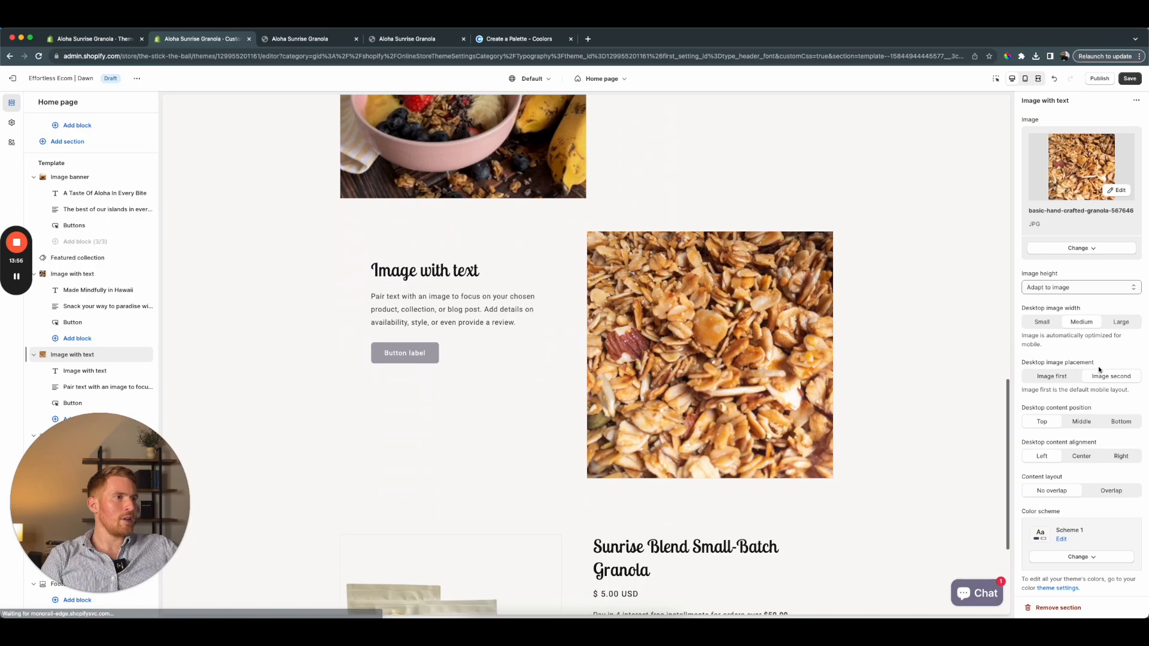
{"action": "left_click", "coordinate": [1071, 288]}
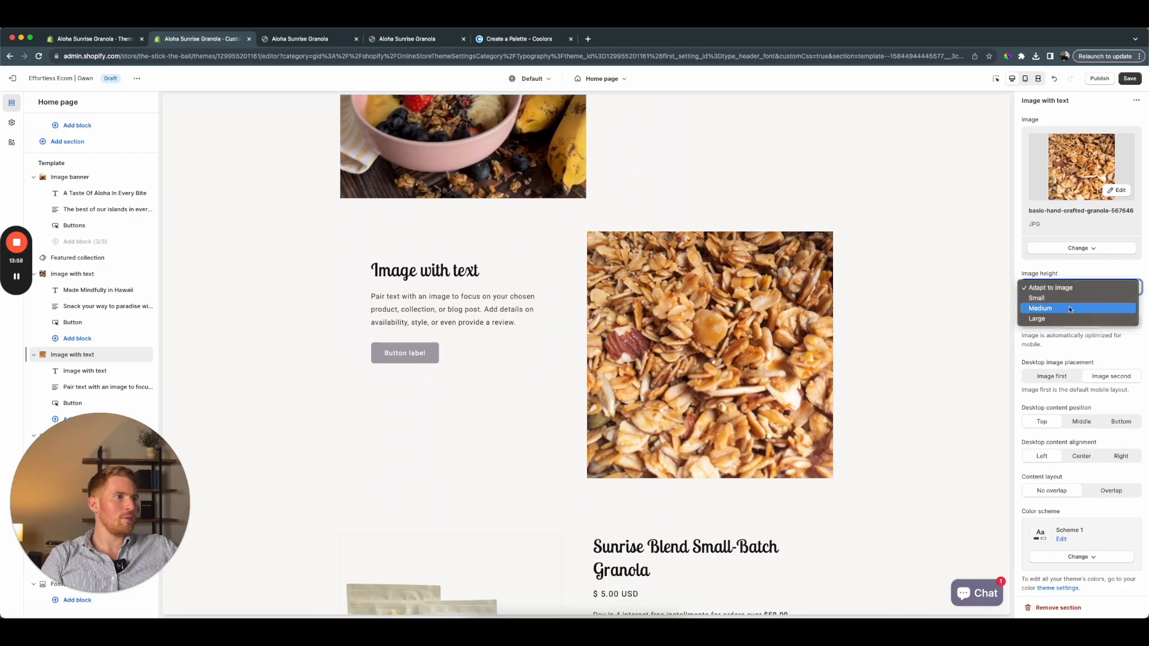
{"action": "left_click", "coordinate": [1071, 309]}
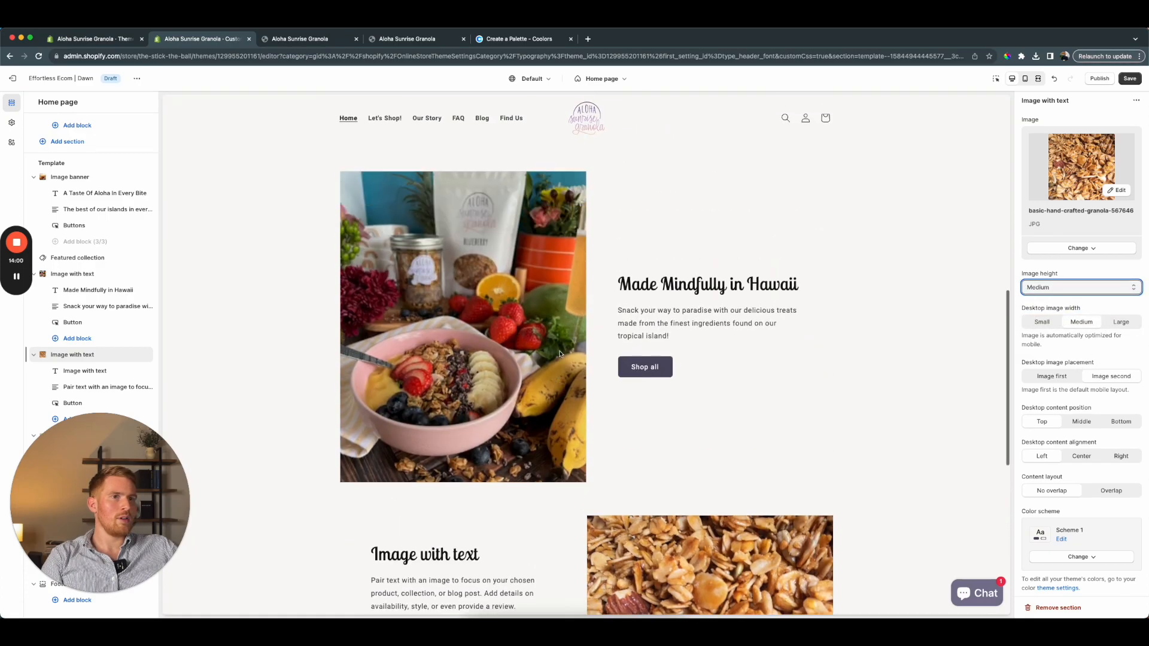
{"action": "scroll", "coordinate": [594, 394], "scroll_direction": "down", "scroll_amount": 1}
{"action": "scroll", "coordinate": [594, 394], "scroll_direction": "up", "scroll_amount": 5}
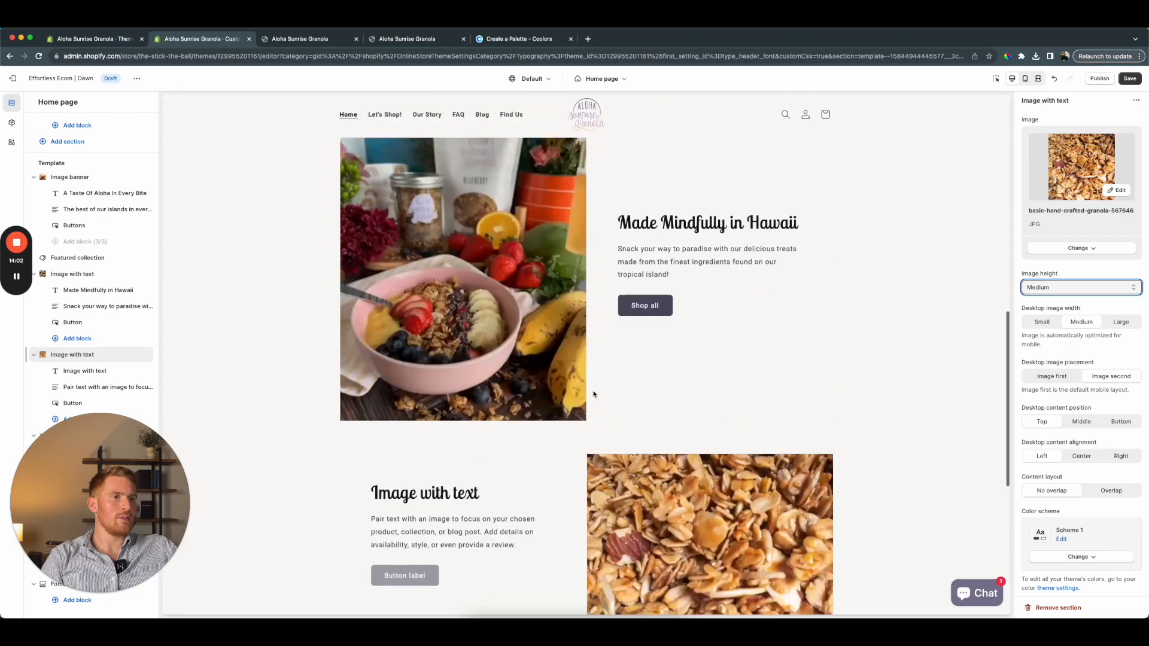
Try the Medium image height on the first Image with text section, compare the page layout, and set it back to Large
{"action": "left_click", "coordinate": [73, 275]}
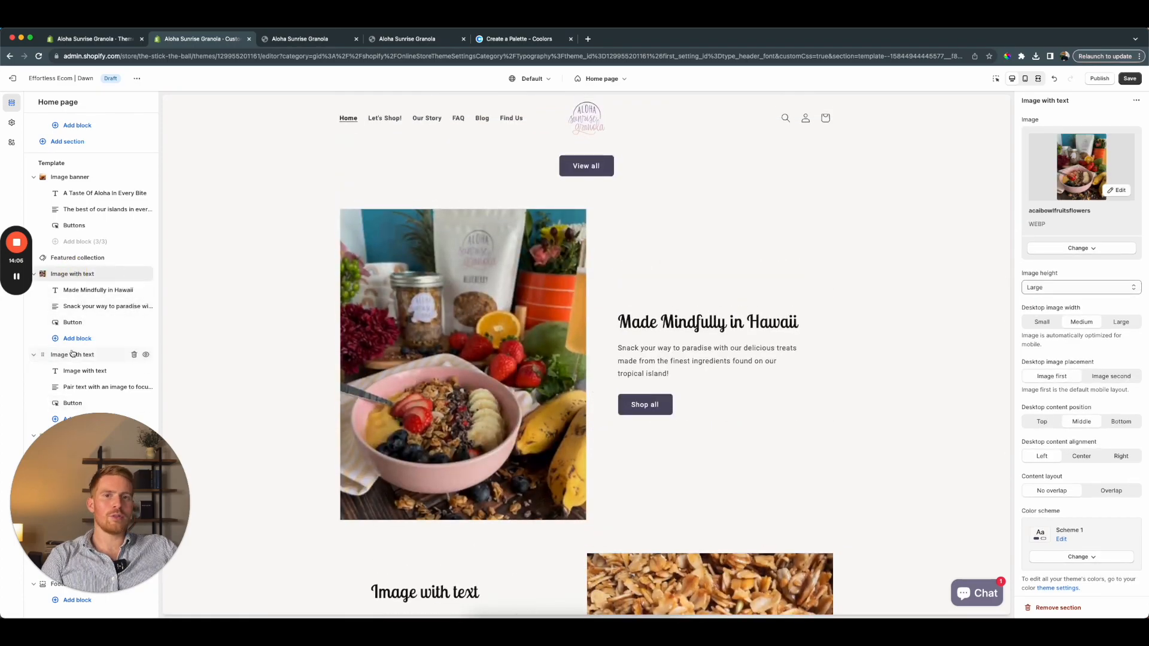
{"action": "scroll", "coordinate": [668, 417], "scroll_direction": "down", "scroll_amount": 4}
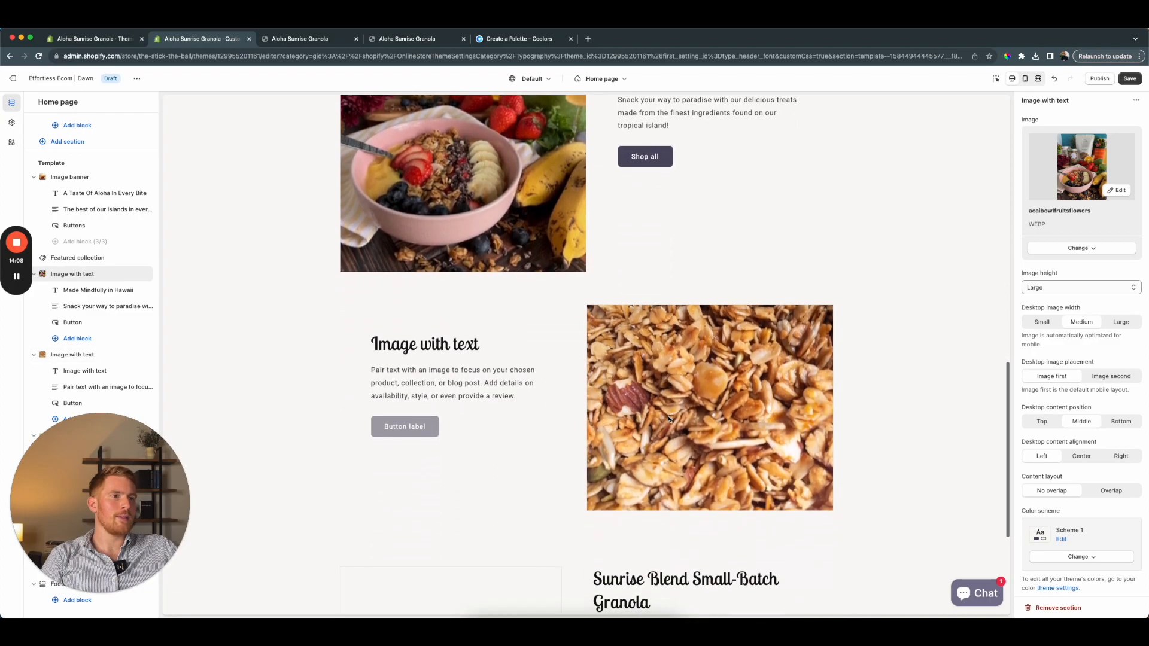
{"action": "scroll", "coordinate": [668, 417], "scroll_direction": "up", "scroll_amount": 4}
{"action": "left_click", "coordinate": [1071, 288]}
{"action": "left_click", "coordinate": [1058, 275]}
{"action": "scroll", "coordinate": [695, 280], "scroll_direction": "up", "scroll_amount": 3}
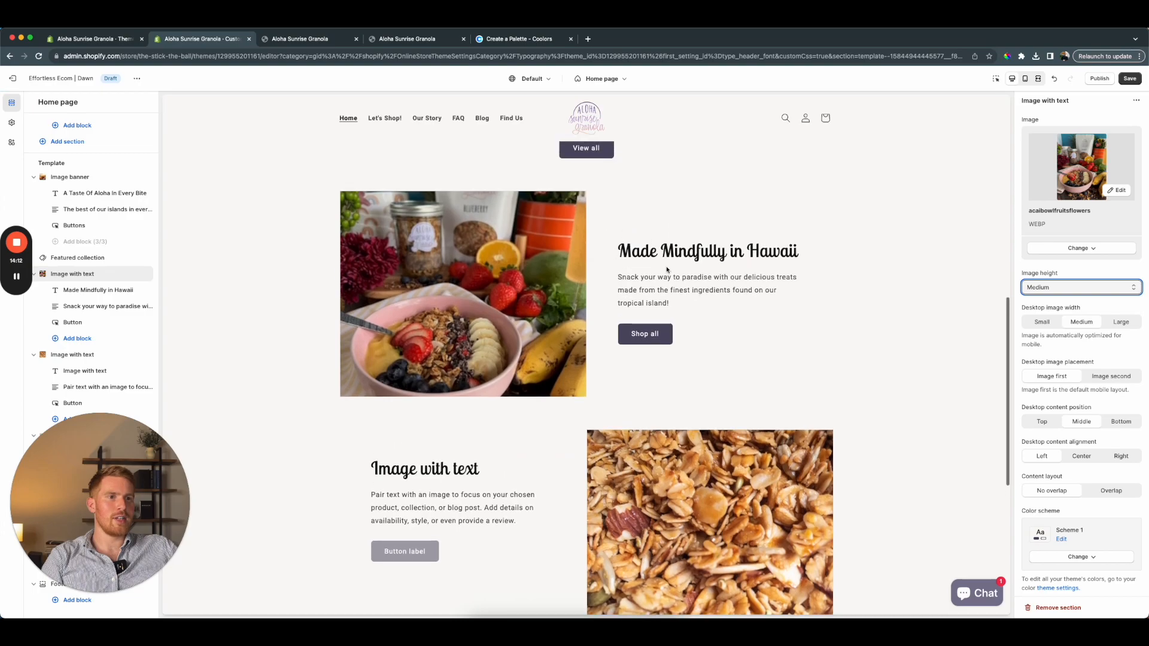
{"action": "scroll", "coordinate": [679, 277], "scroll_direction": "down", "scroll_amount": 5}
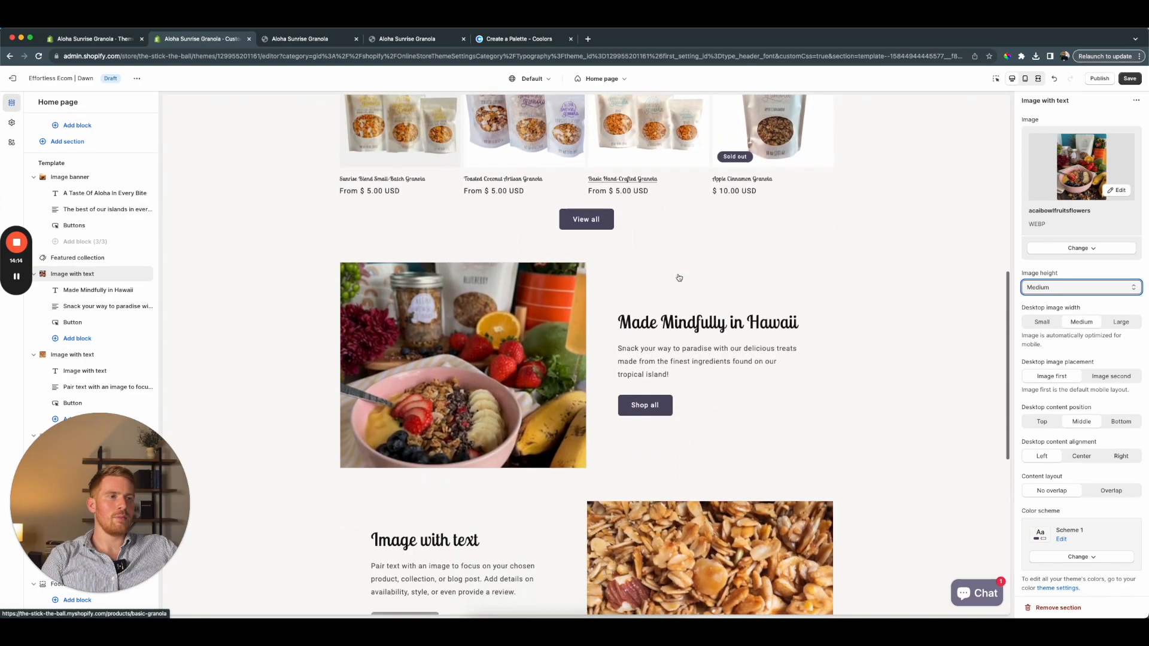
{"action": "scroll", "coordinate": [678, 277], "scroll_direction": "up", "scroll_amount": 10}
{"action": "scroll", "coordinate": [678, 276], "scroll_direction": "down", "scroll_amount": 5}
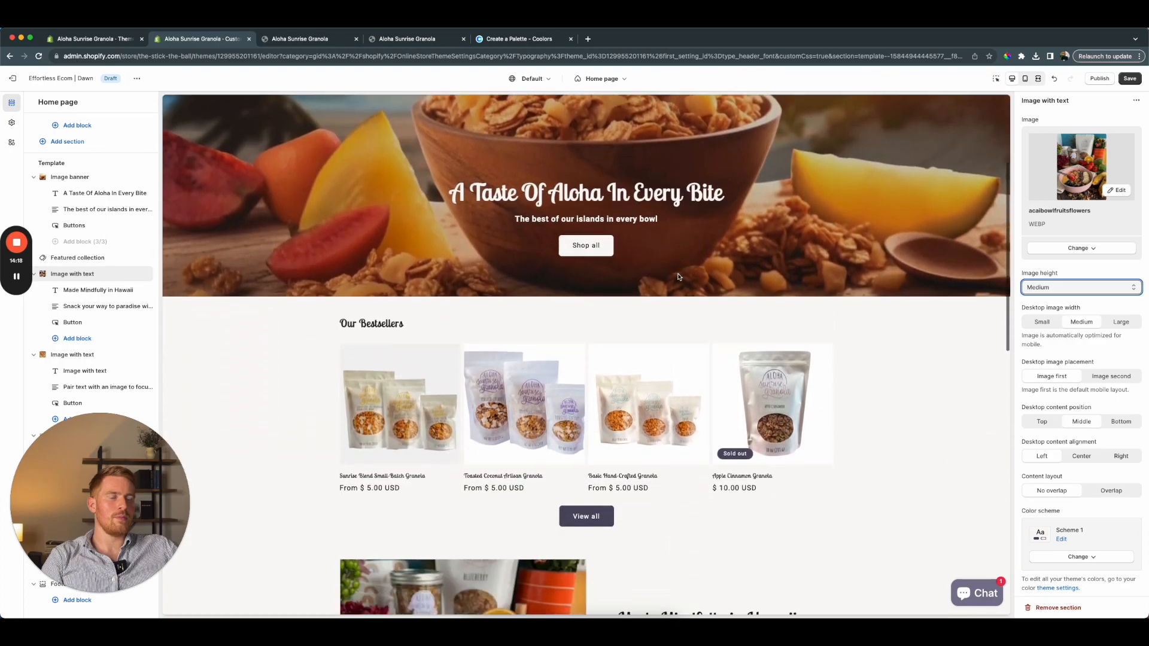
{"action": "left_click", "coordinate": [1065, 287]}
{"action": "left_click", "coordinate": [1060, 298]}
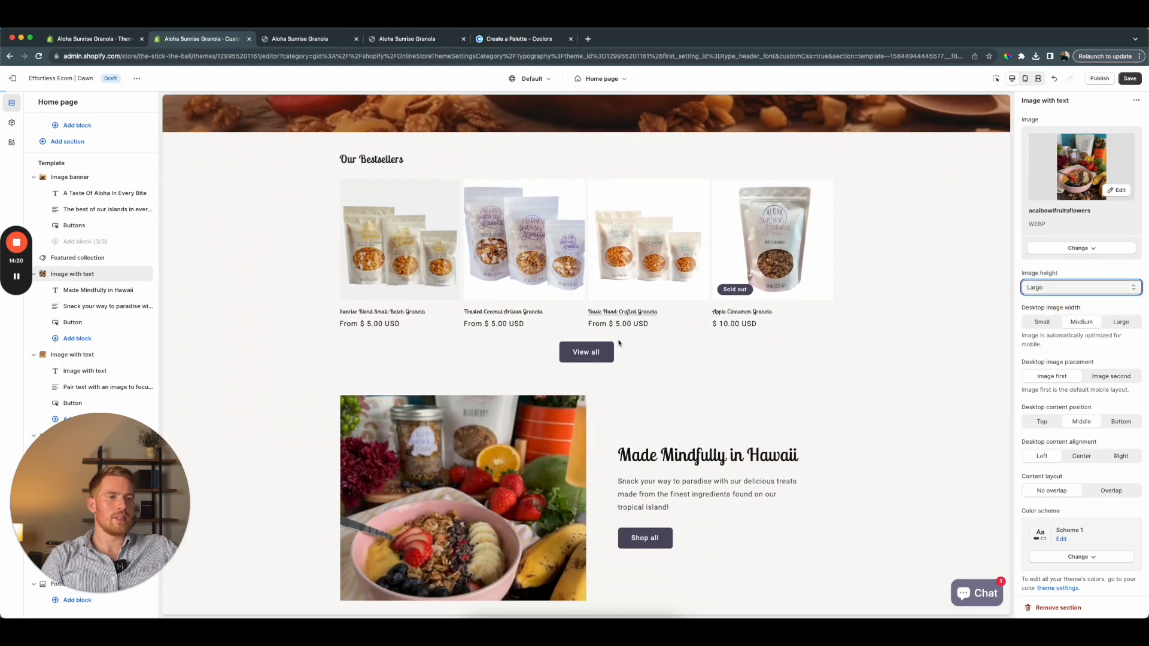
Set the second Image with text section's image height to Large and its desktop content position to Middle
{"action": "left_click", "coordinate": [72, 355]}
{"action": "left_click", "coordinate": [1071, 287]}
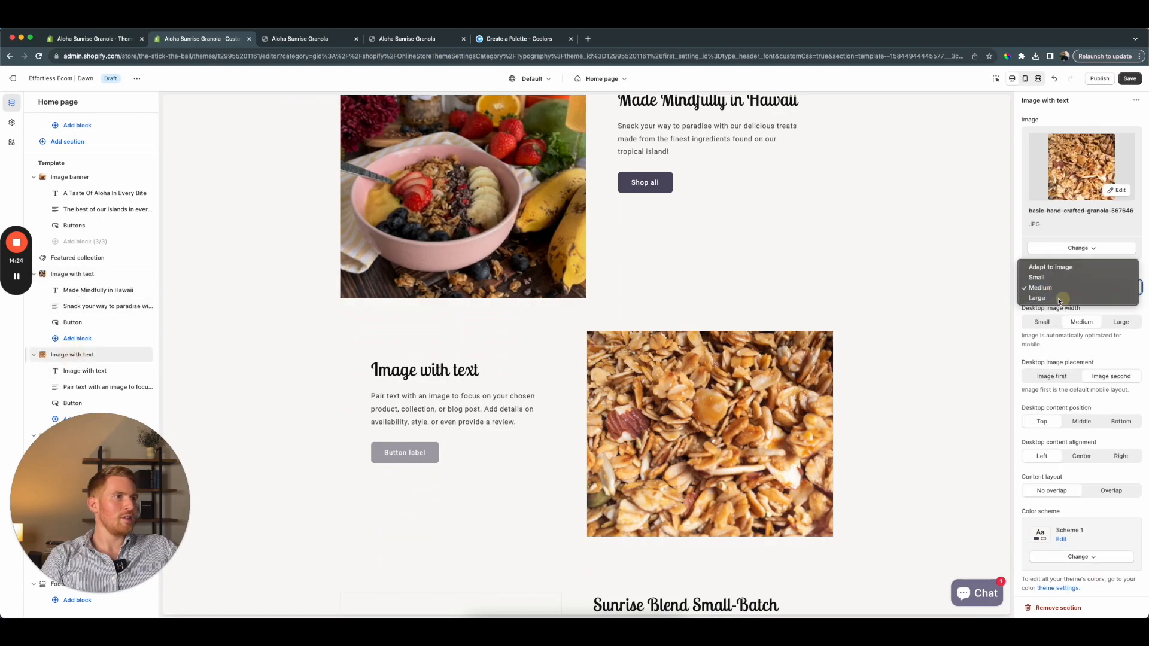
{"action": "left_click", "coordinate": [1068, 298]}
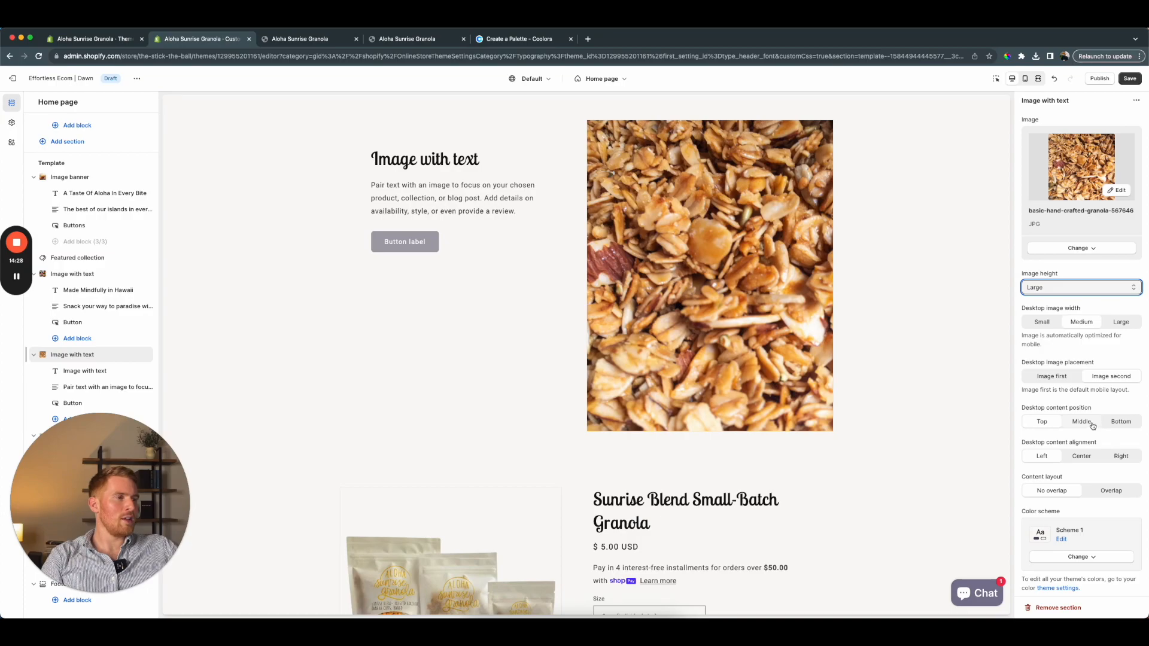
{"action": "left_click", "coordinate": [1092, 423]}
{"action": "scroll", "coordinate": [459, 311], "scroll_direction": "down", "scroll_amount": 5}
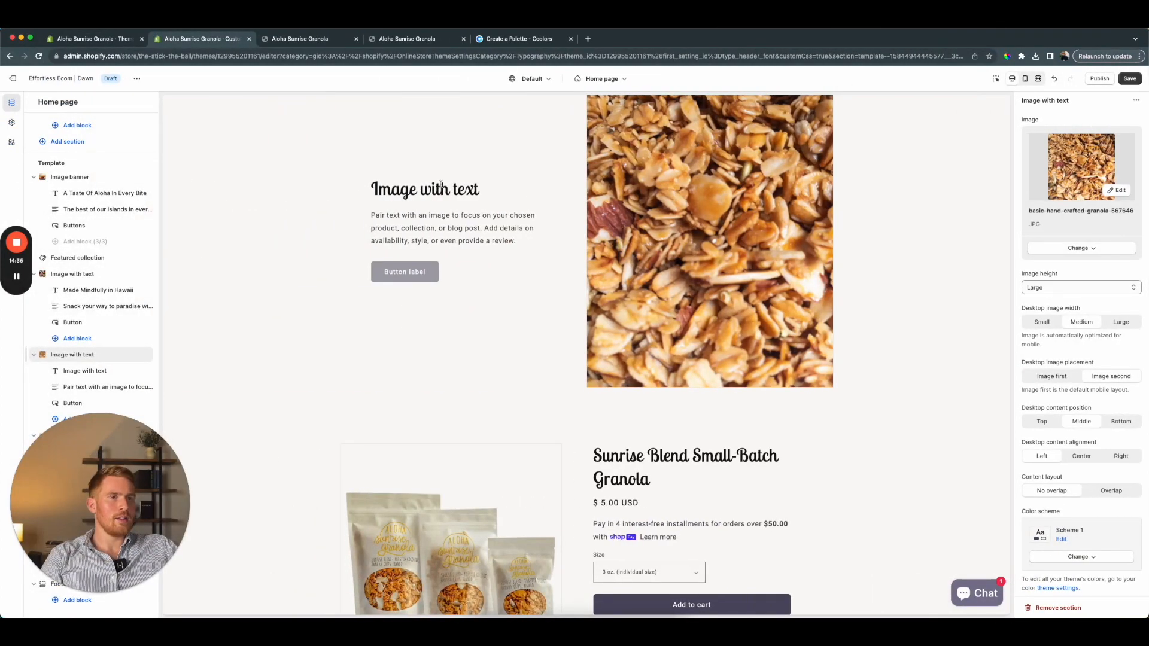
Replace the heading of the second Image with text section with "Organic, Local"
{"action": "scroll", "coordinate": [427, 180], "scroll_direction": "up", "scroll_amount": 1}
{"action": "left_click", "coordinate": [91, 369]}
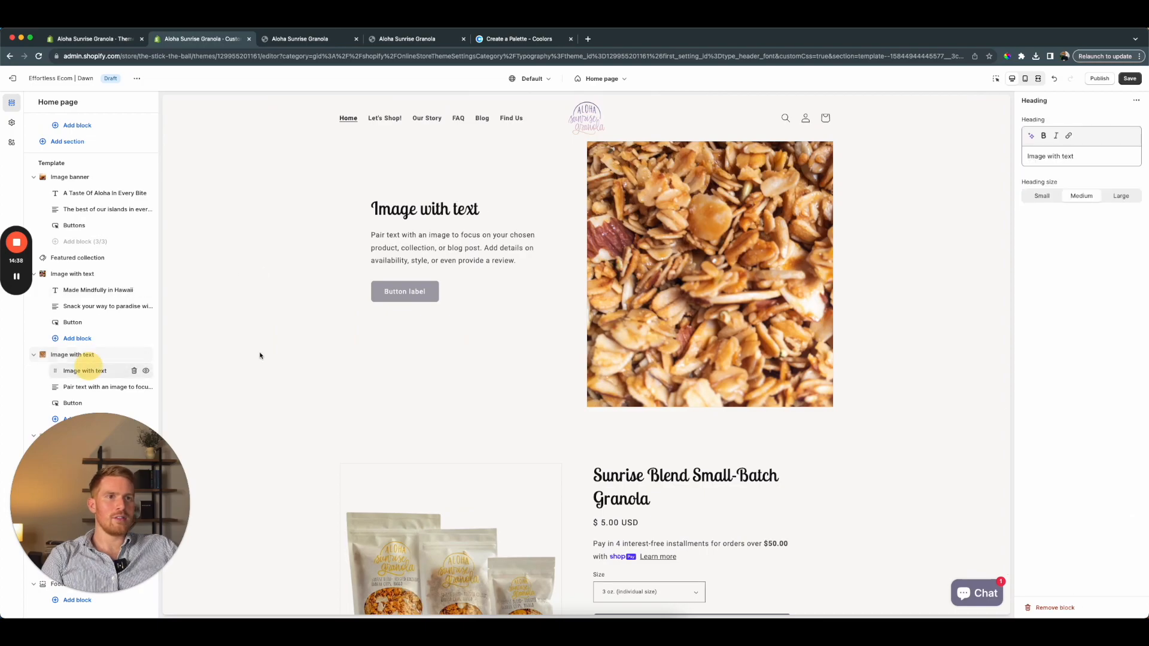
{"action": "left_click", "coordinate": [1109, 157]}
{"action": "key", "text": "super+a"}
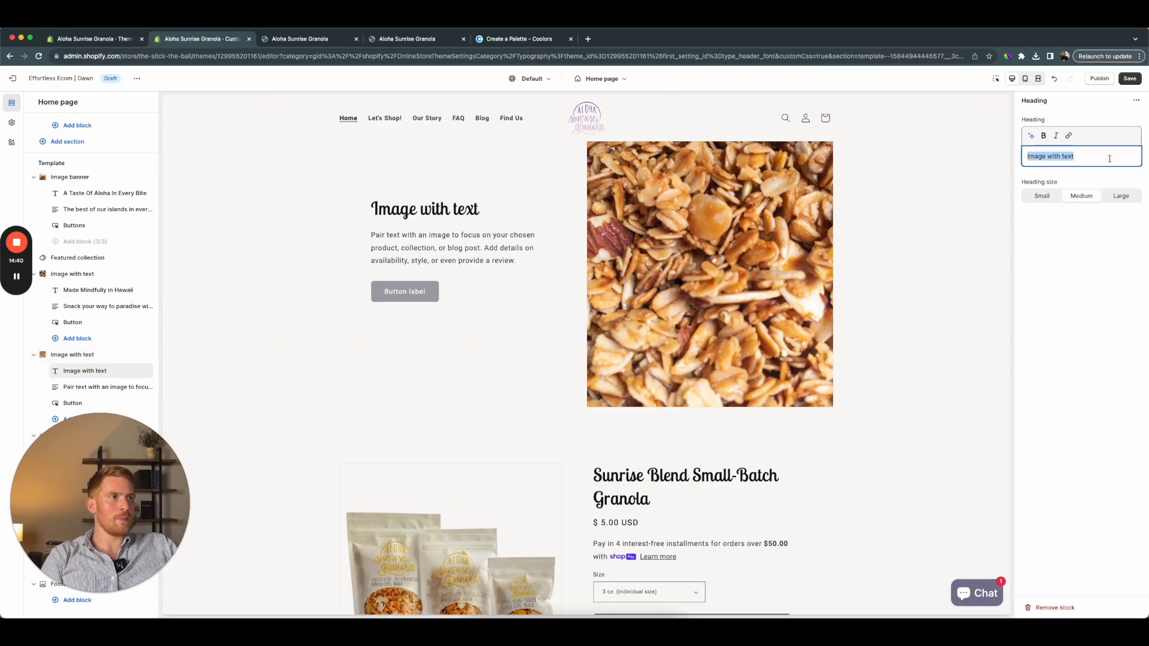
{"action": "type", "text": "Organic, "}
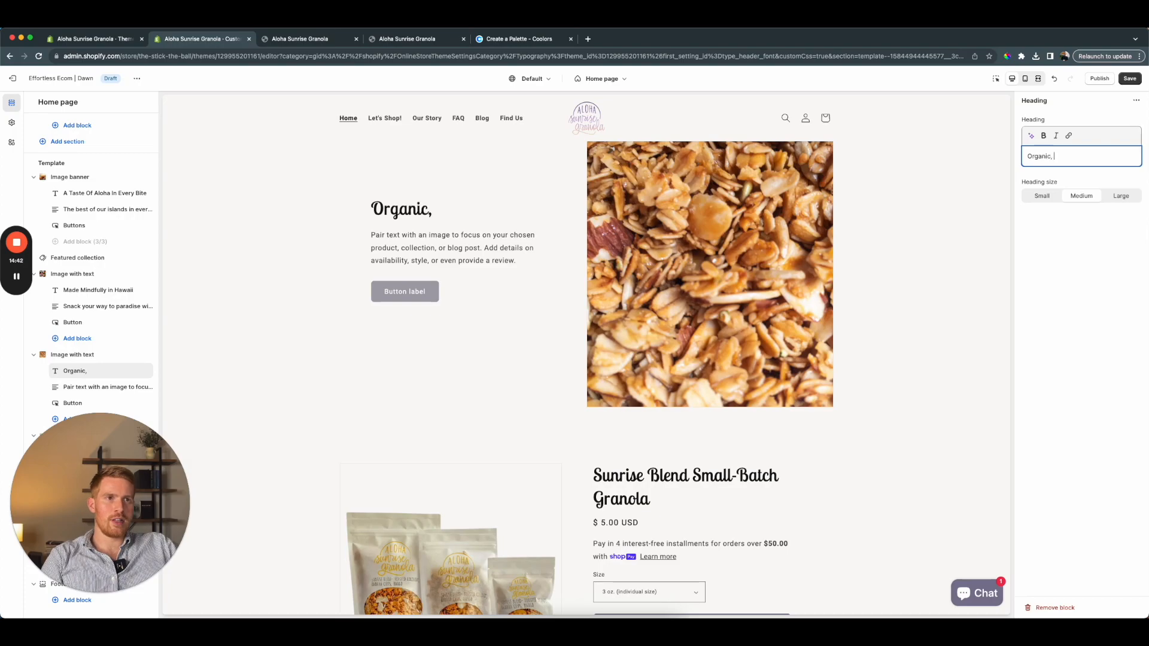
{"action": "type", "text": "Local"}
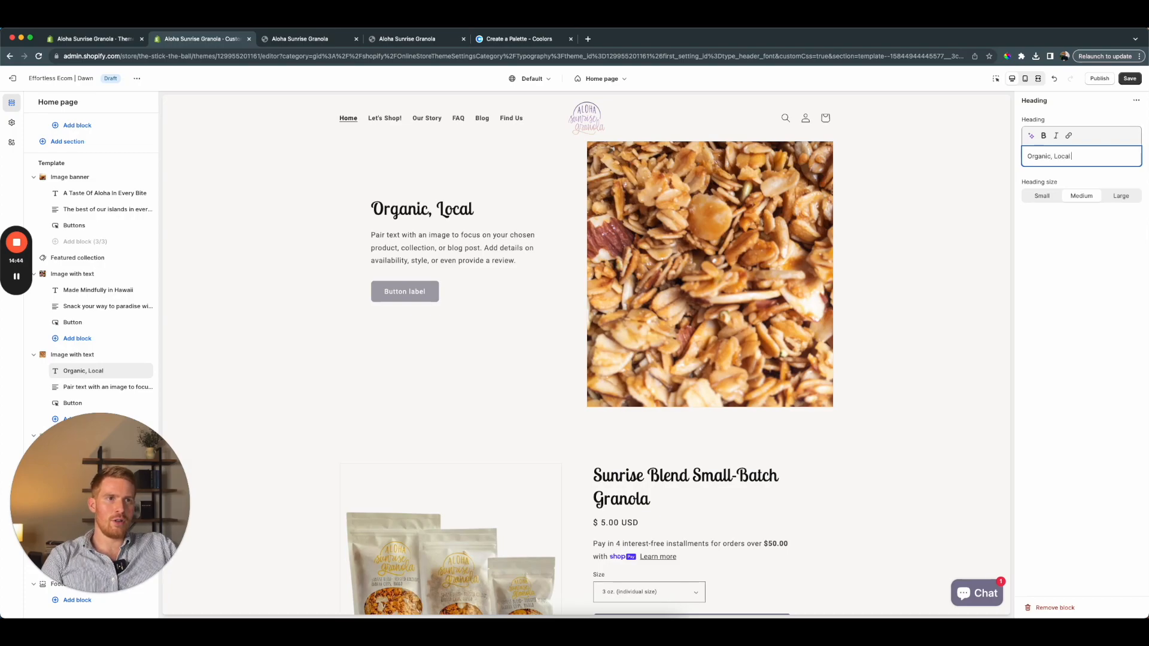
{"action": "key", "text": "ctrl+Right"}
{"action": "key", "text": "ctrl+Left"}
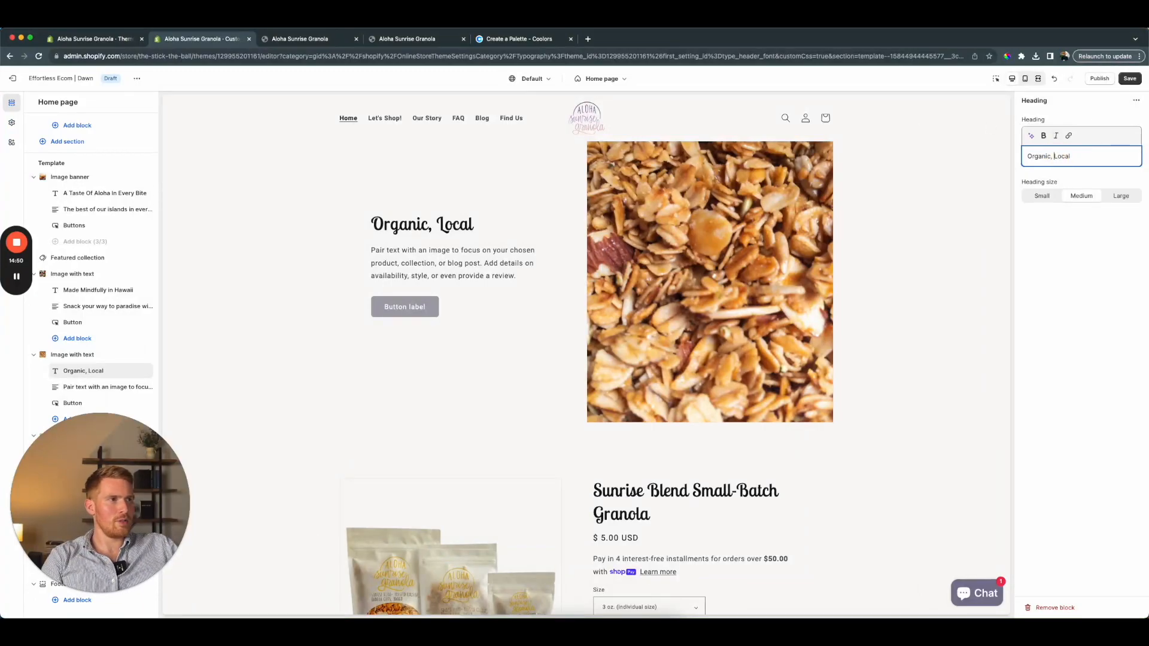
Reorder and extend the second Image with text section's heading to read "Local, Organic, Natural"
{"action": "left_click_drag", "start_coordinate": [1028, 156], "coordinate": [1055, 157]}
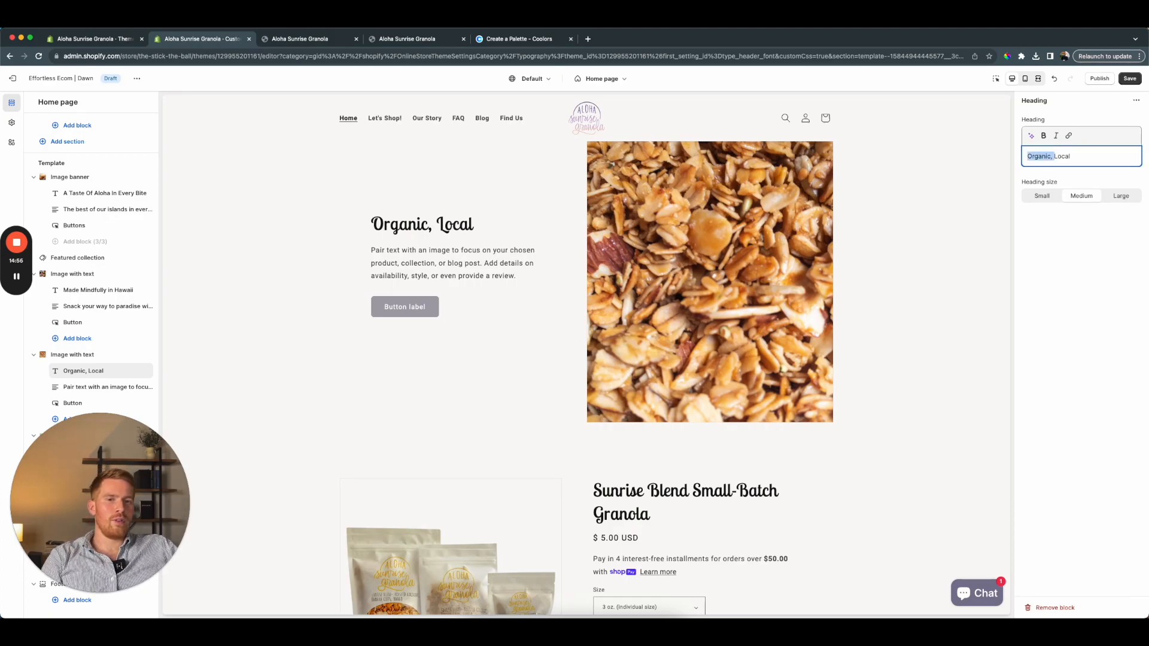
{"action": "key", "text": "BackSpace"}
{"action": "type", "text": "Organic"}
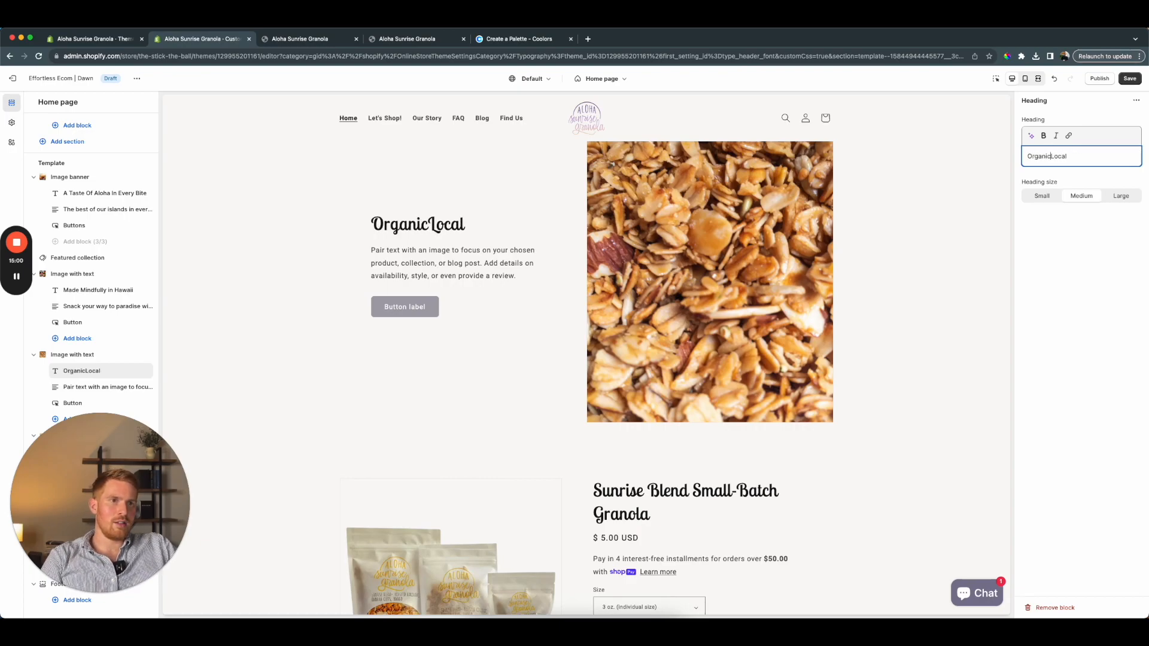
{"action": "key", "text": "super+z"}
{"action": "type", "text": ", Organic"}
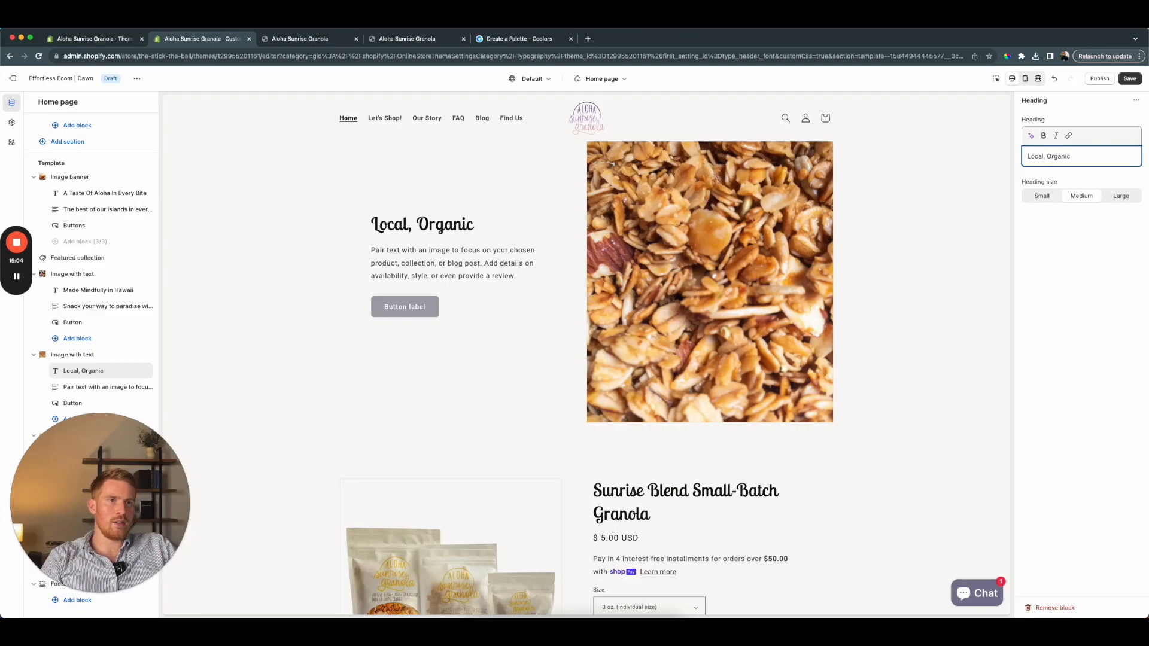
{"action": "type", "text": ", Natural"}
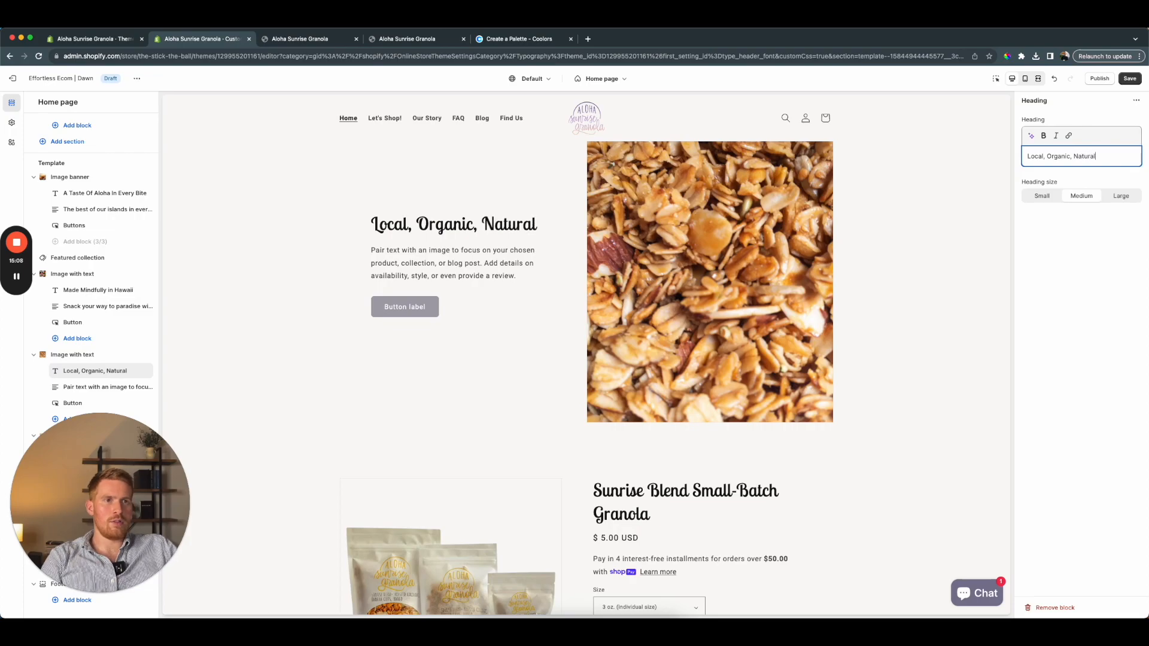
{"action": "left_click", "coordinate": [536, 258]}
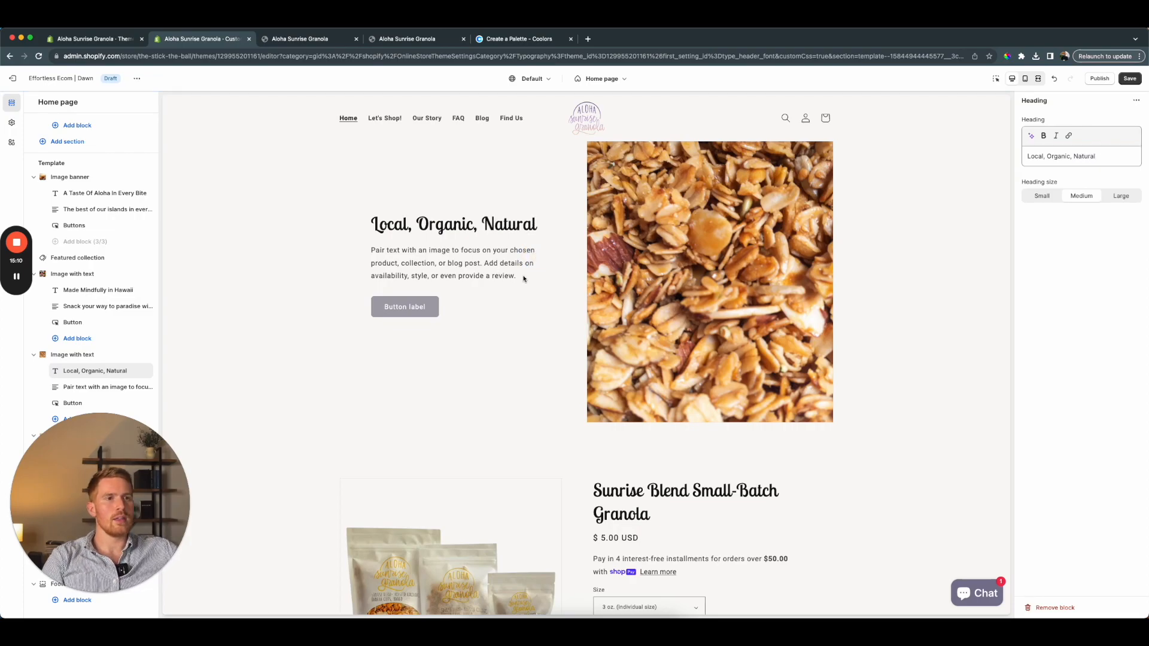
Clear the "Local, Organic, Natural" section's body text and fill the content generator's description with the ingredient sentence copied from the live Aloha Sunrise Granola site
{"action": "left_click", "coordinate": [96, 387]}
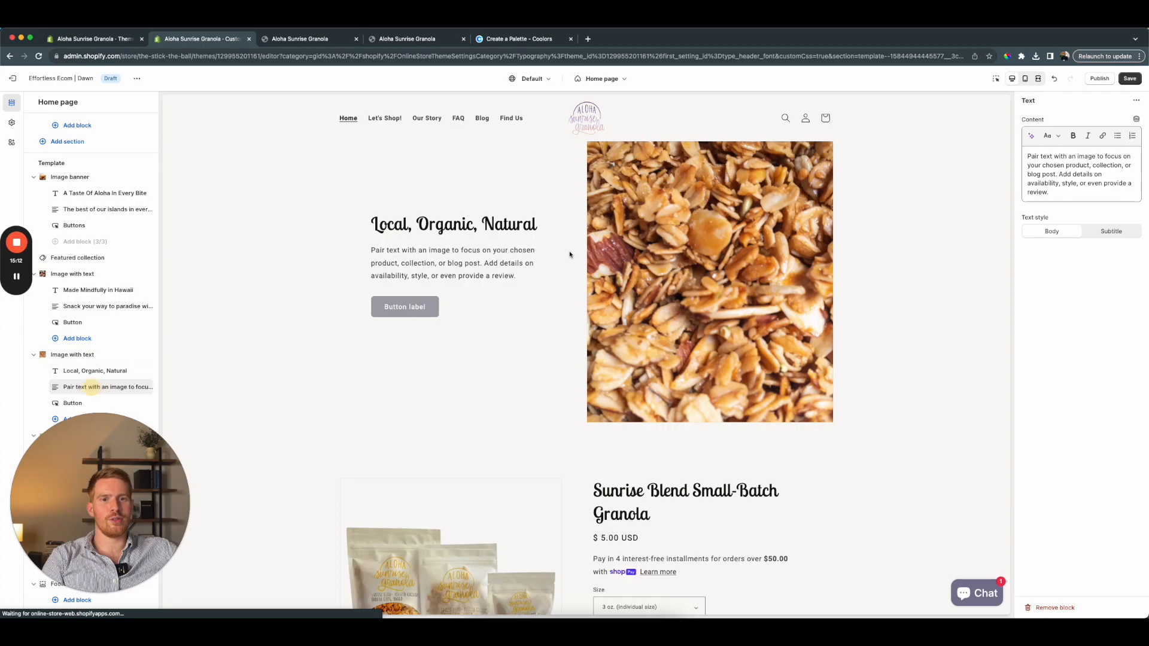
{"action": "triple_click", "coordinate": [1053, 194]}
{"action": "key", "text": "BackSpace"}
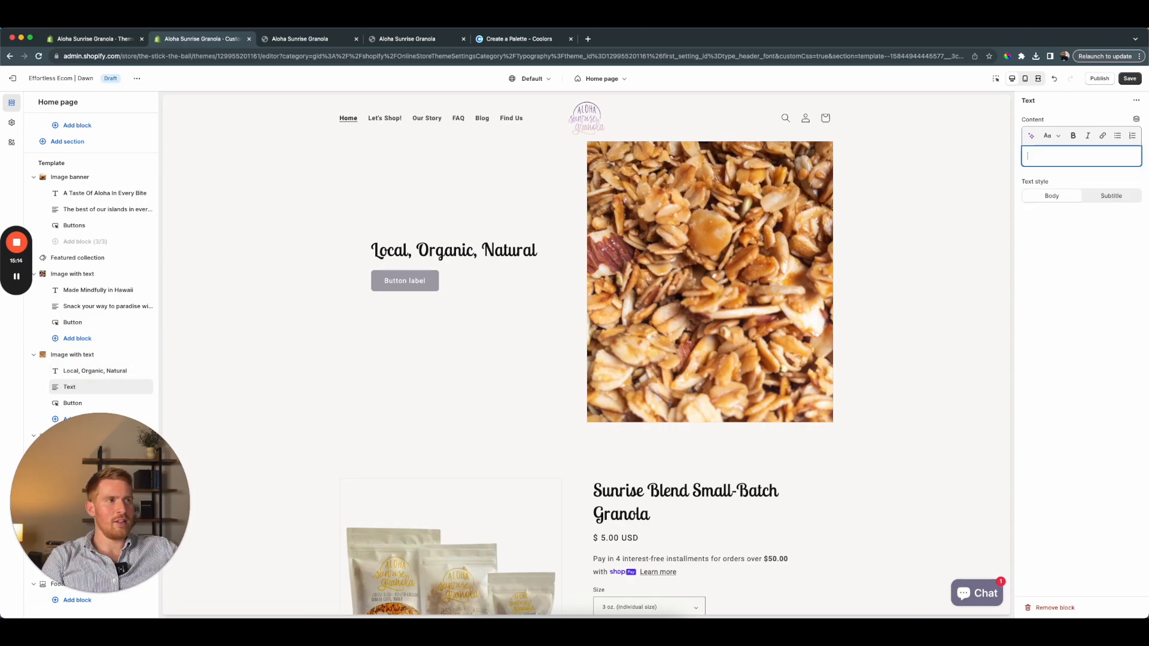
{"action": "left_click", "coordinate": [1035, 137]}
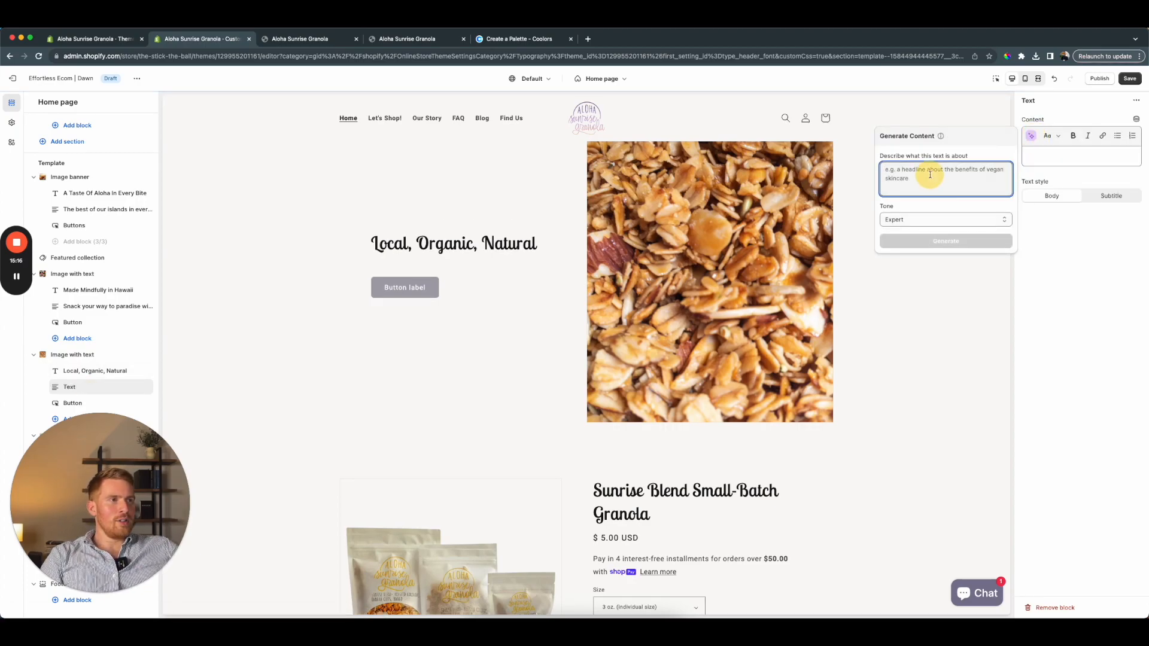
{"action": "key", "text": "ctrl+Right"}
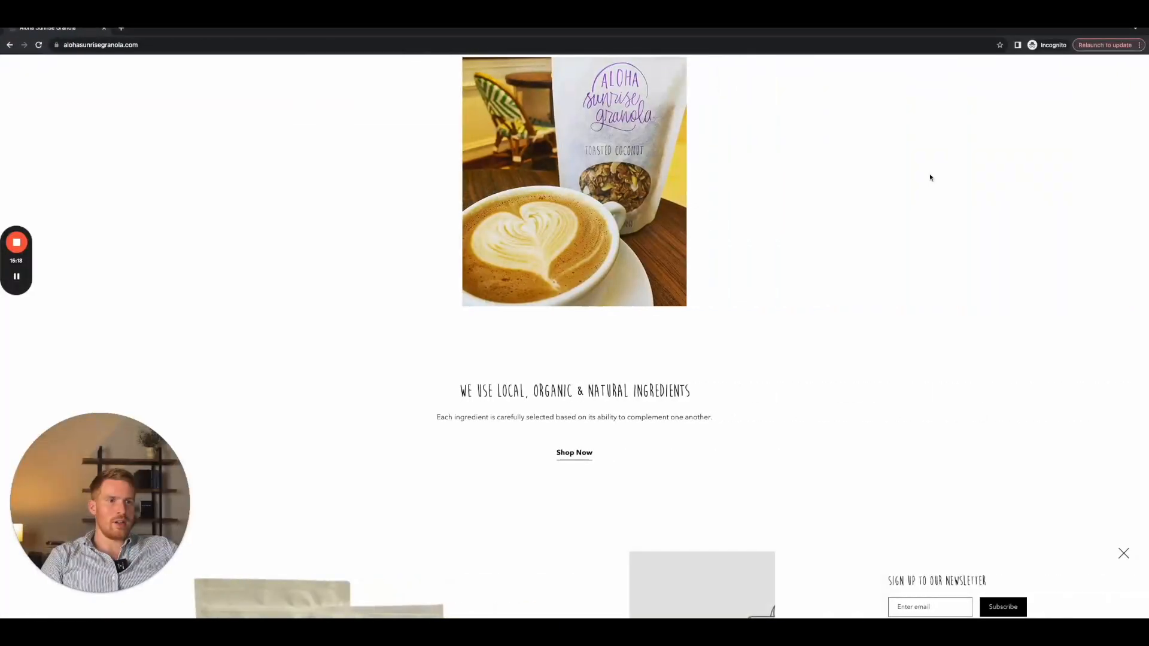
{"action": "left_click_drag", "start_coordinate": [707, 417], "coordinate": [434, 418]}
{"action": "key", "text": "super+c"}
{"action": "key", "text": "ctrl+Left"}
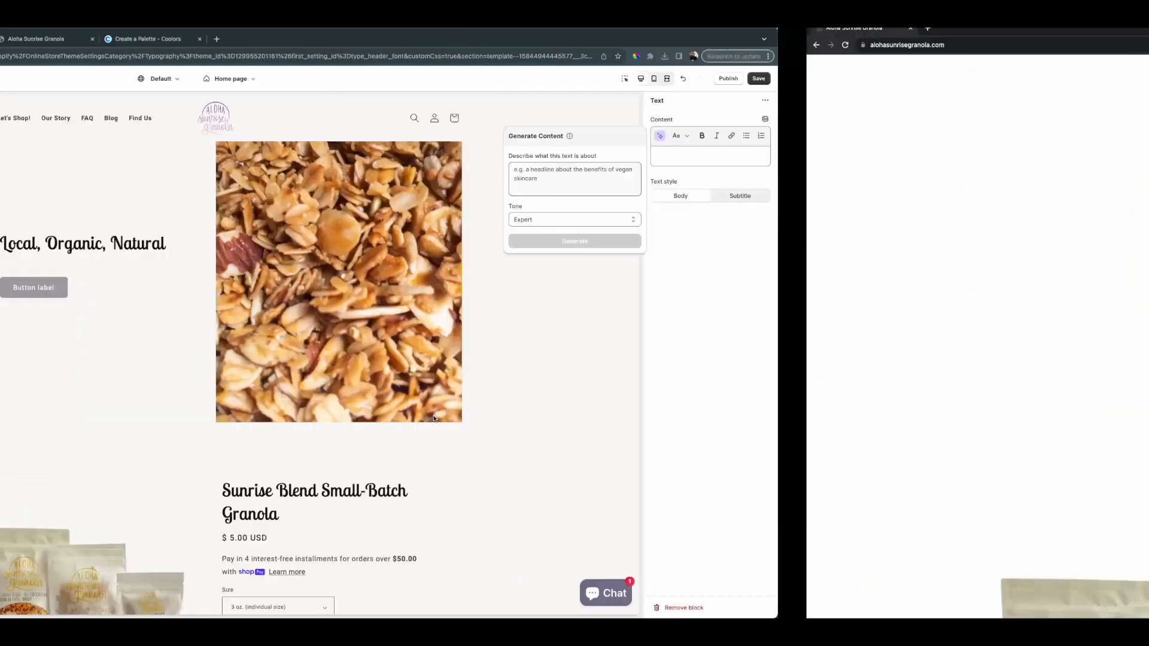
{"action": "key", "text": "super+v"}
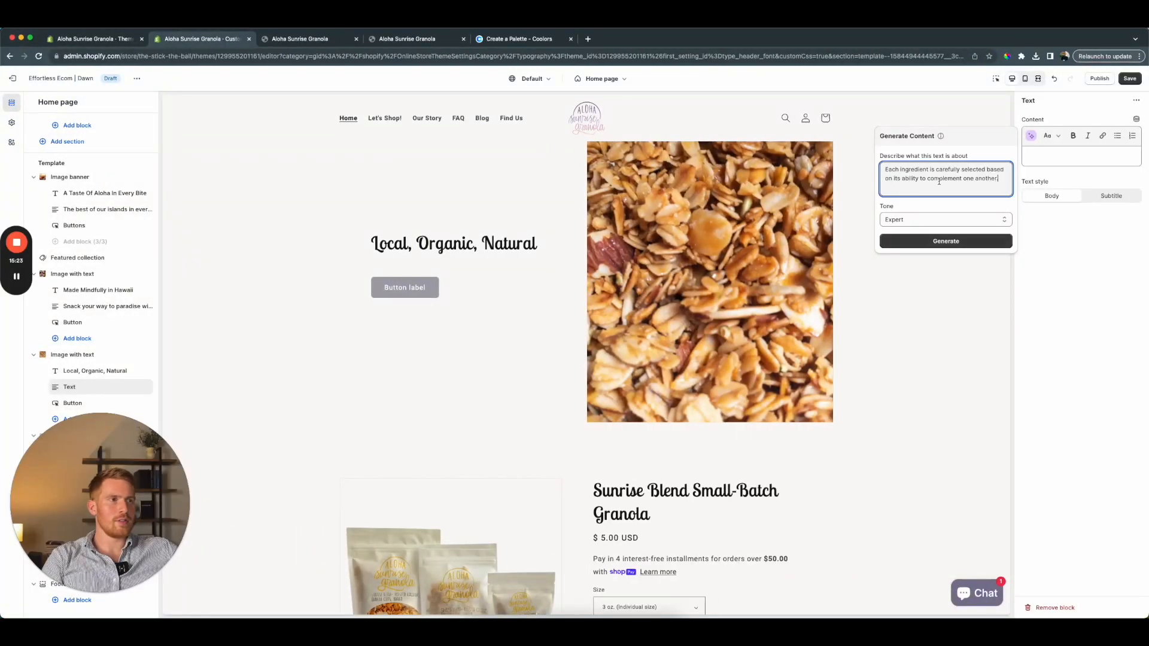
Generate body text suggestions in the Playful tone, and request another set from the same description
{"action": "left_click", "coordinate": [909, 219]}
{"action": "left_click", "coordinate": [911, 261]}
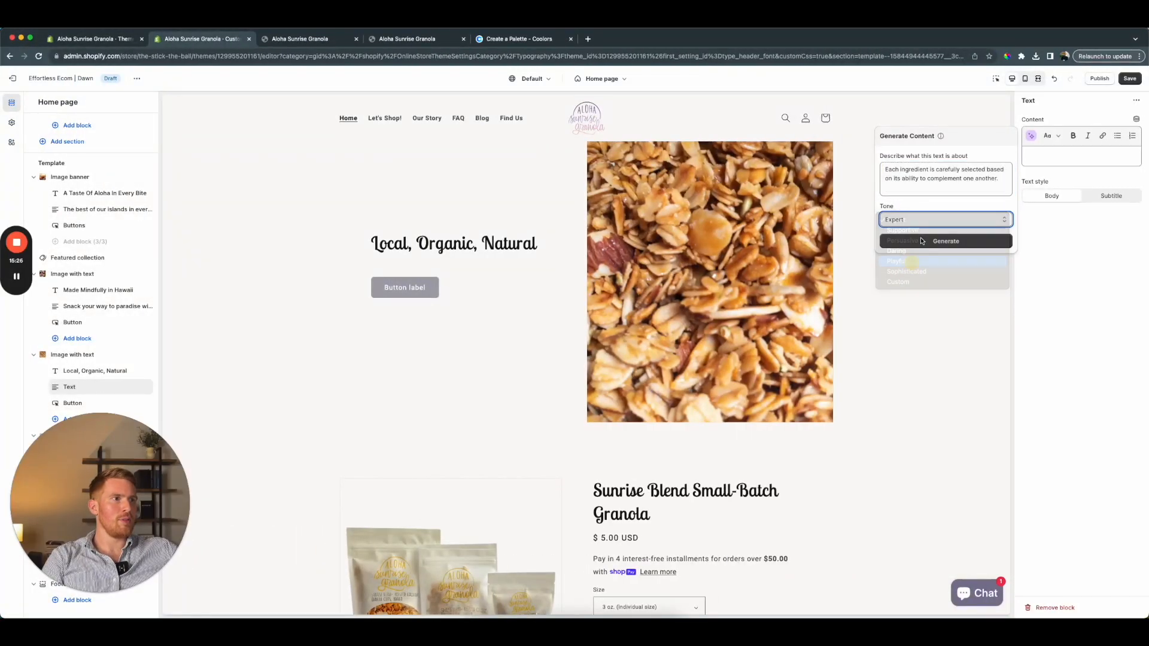
{"action": "left_click", "coordinate": [922, 242]}
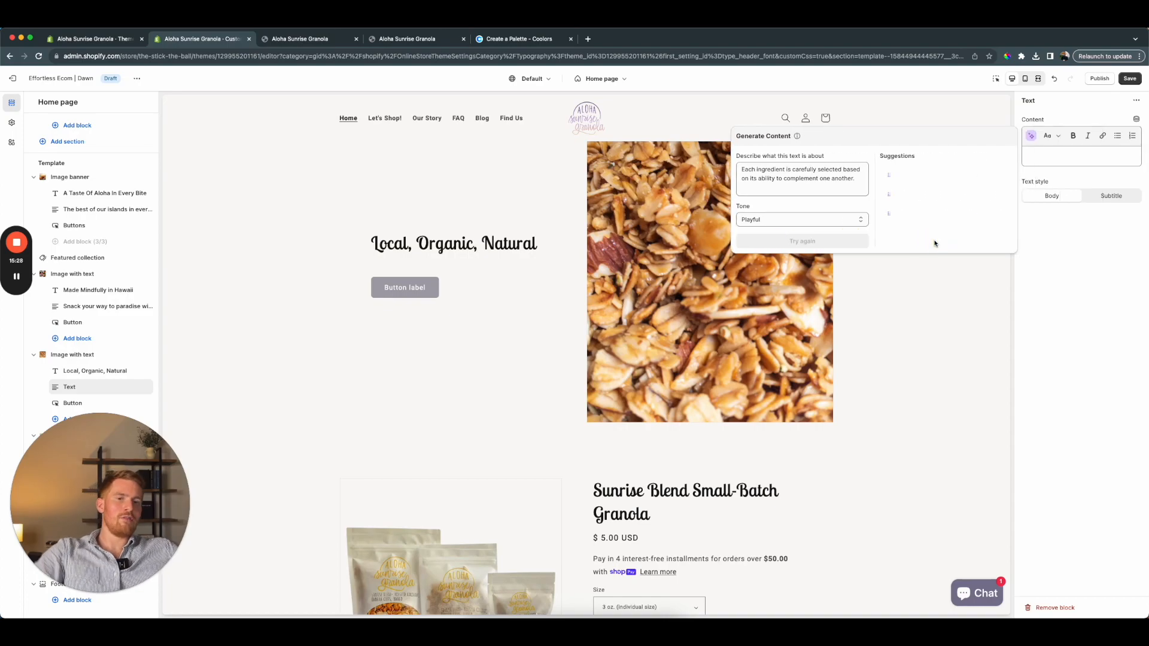
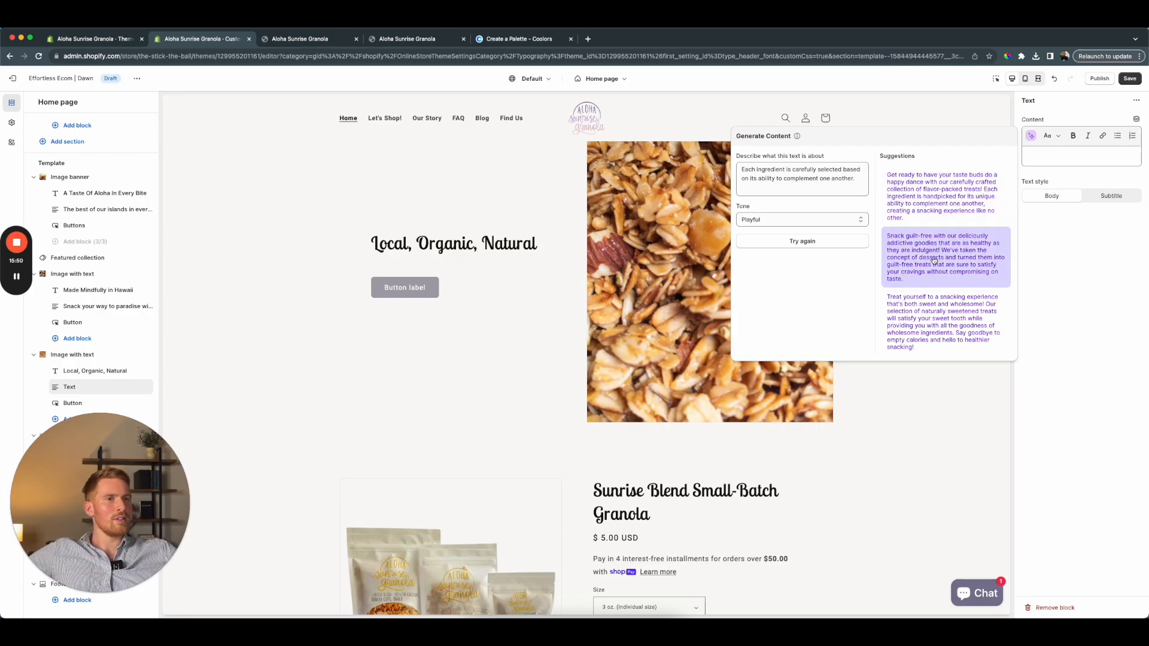
{"action": "left_click", "coordinate": [862, 179]}
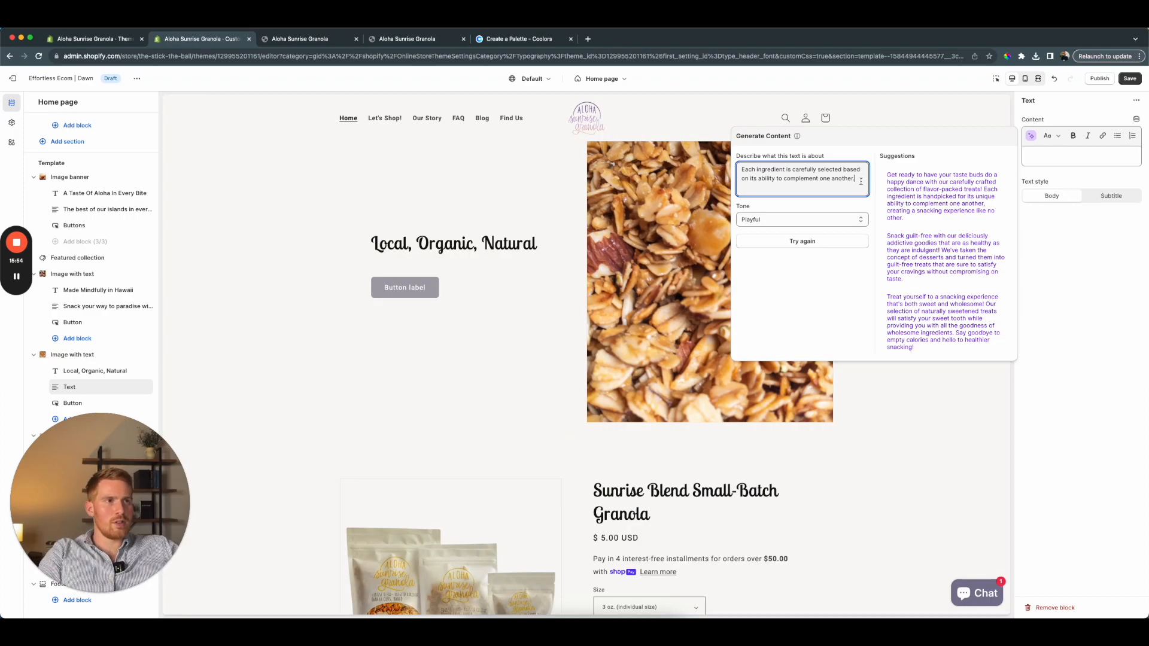
{"action": "left_click", "coordinate": [778, 242]}
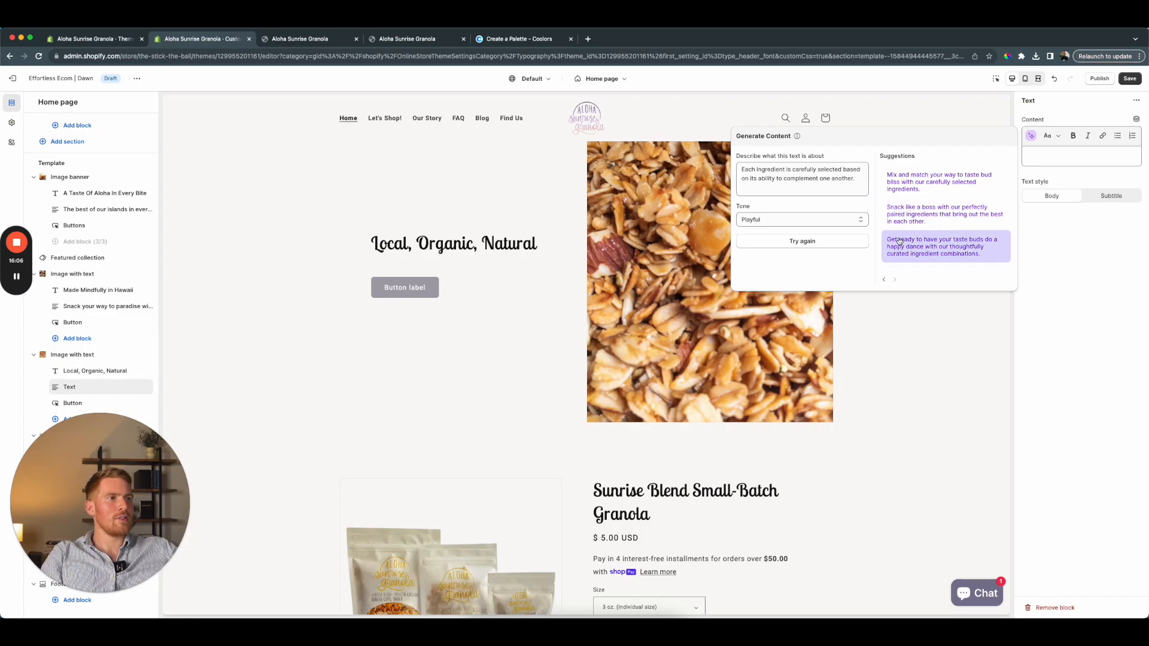
Insert the suggestion "Mix and match your way to taste bud bliss with our carefully selected ingredients." and save the theme
{"action": "left_click", "coordinate": [921, 191]}
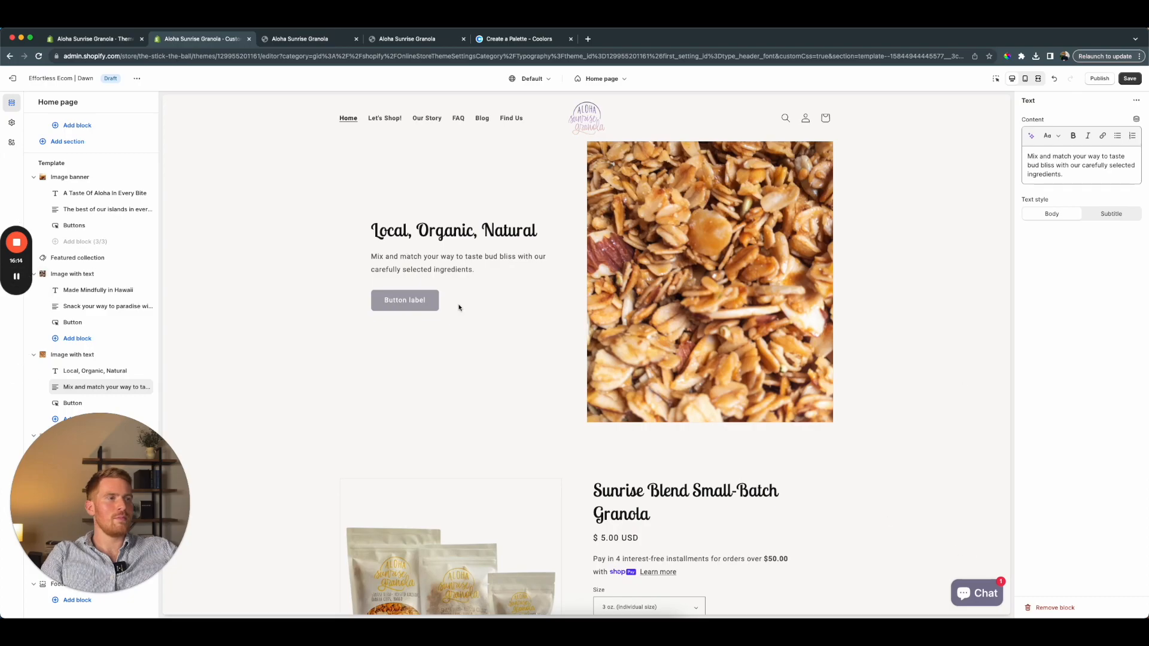
{"action": "mouse_move", "coordinate": [9, 290]}
{"action": "key", "text": "super+s"}
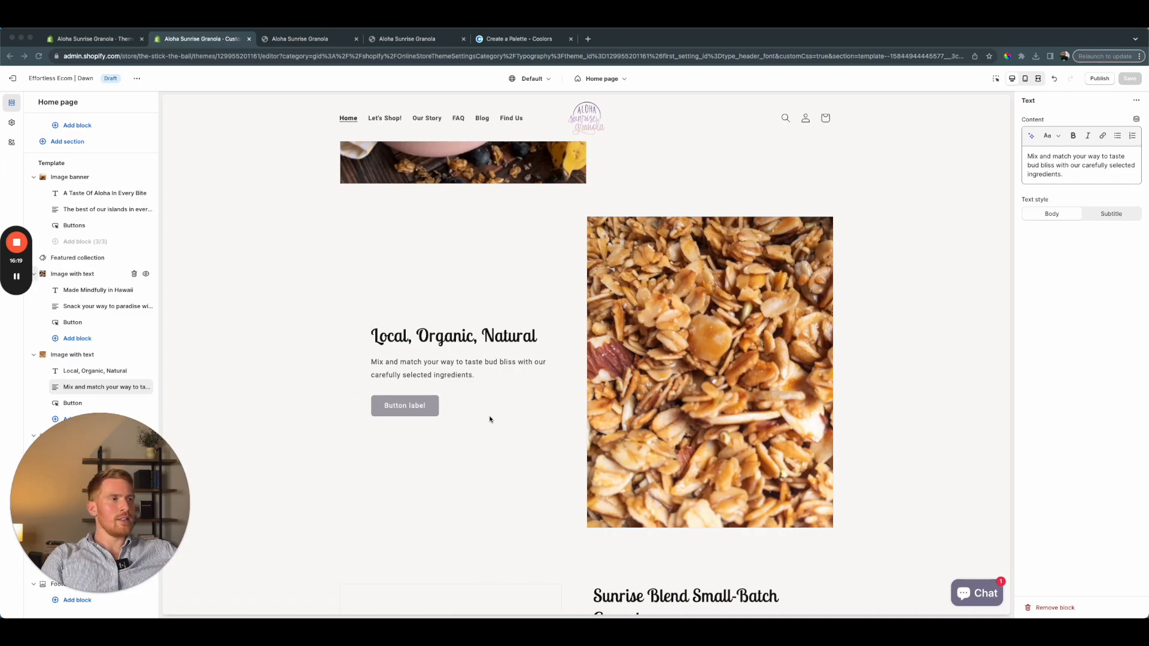
Set the label of the "Local, Organic, Natural" section's button to "Shop all"
{"action": "left_click", "coordinate": [410, 411]}
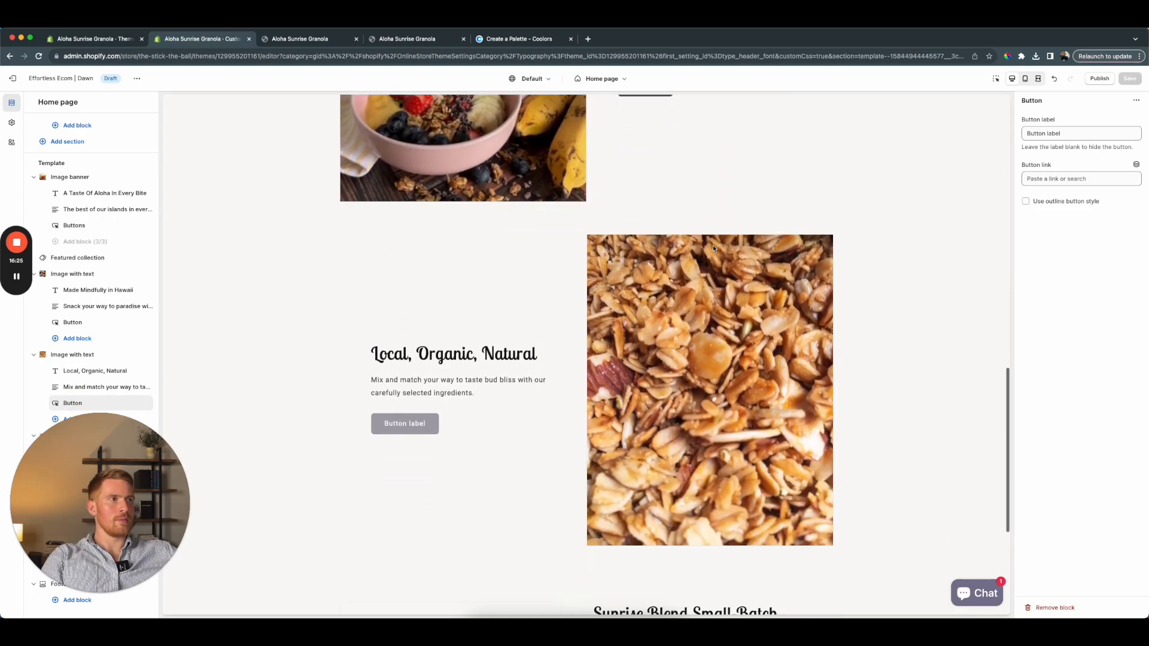
{"action": "left_click", "coordinate": [1078, 178]}
{"action": "left_click", "coordinate": [1077, 132]}
{"action": "key", "text": "super+a"}
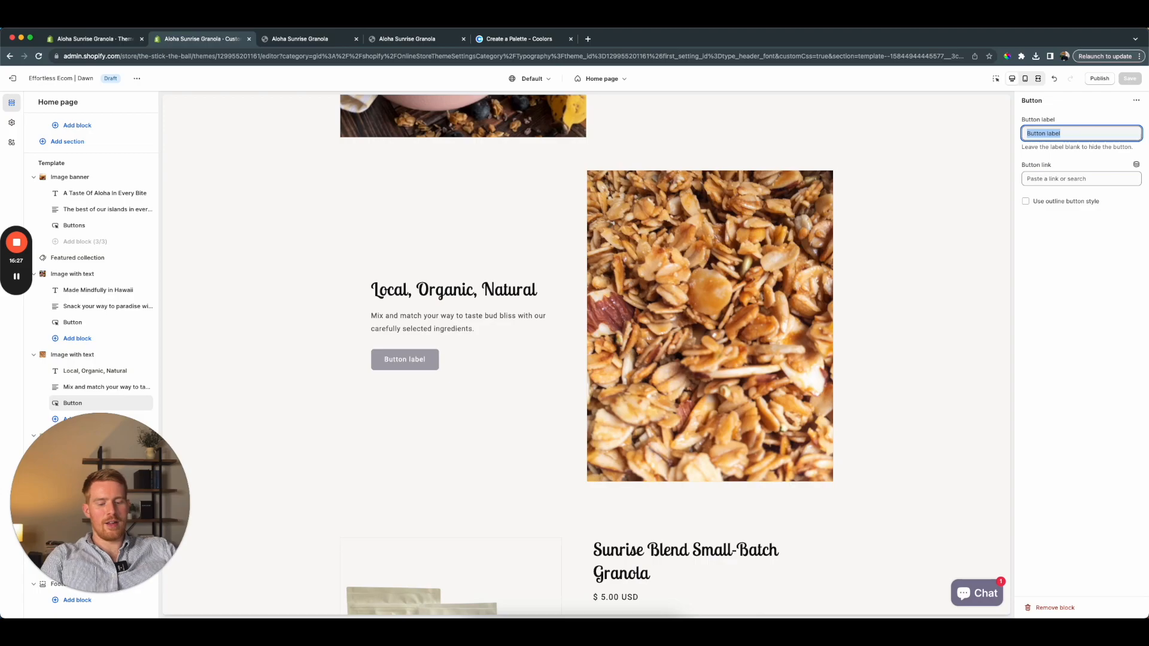
{"action": "type", "text": "Shop all"}
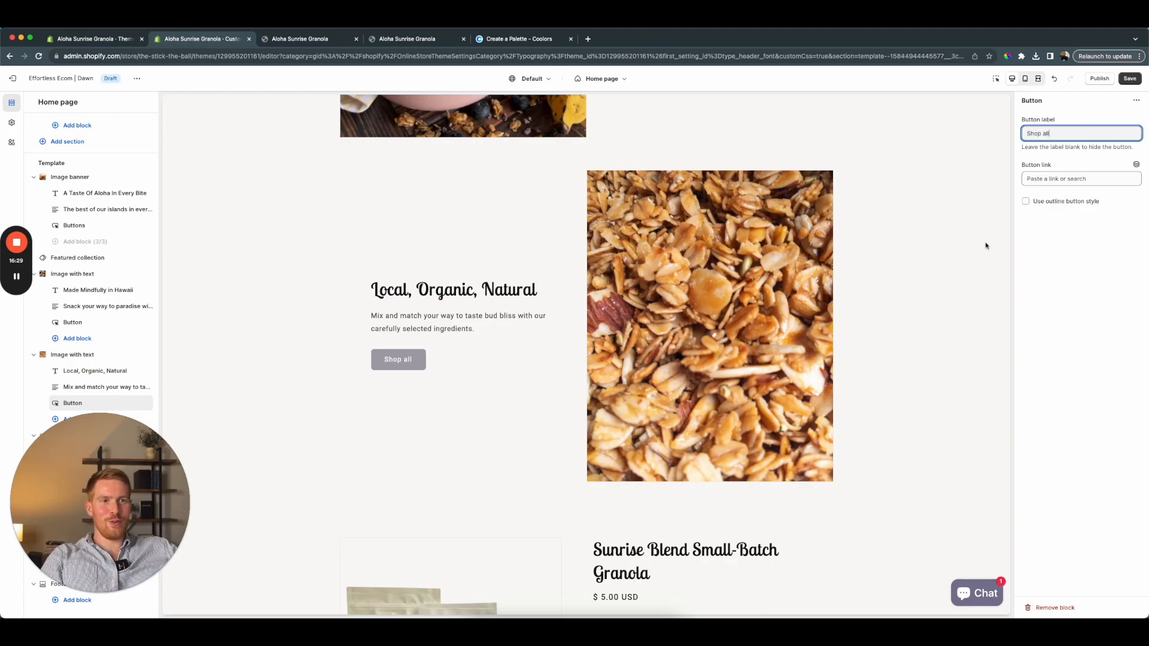
Link the second Image with text section's button to All products and save the theme
{"action": "left_click", "coordinate": [1091, 179]}
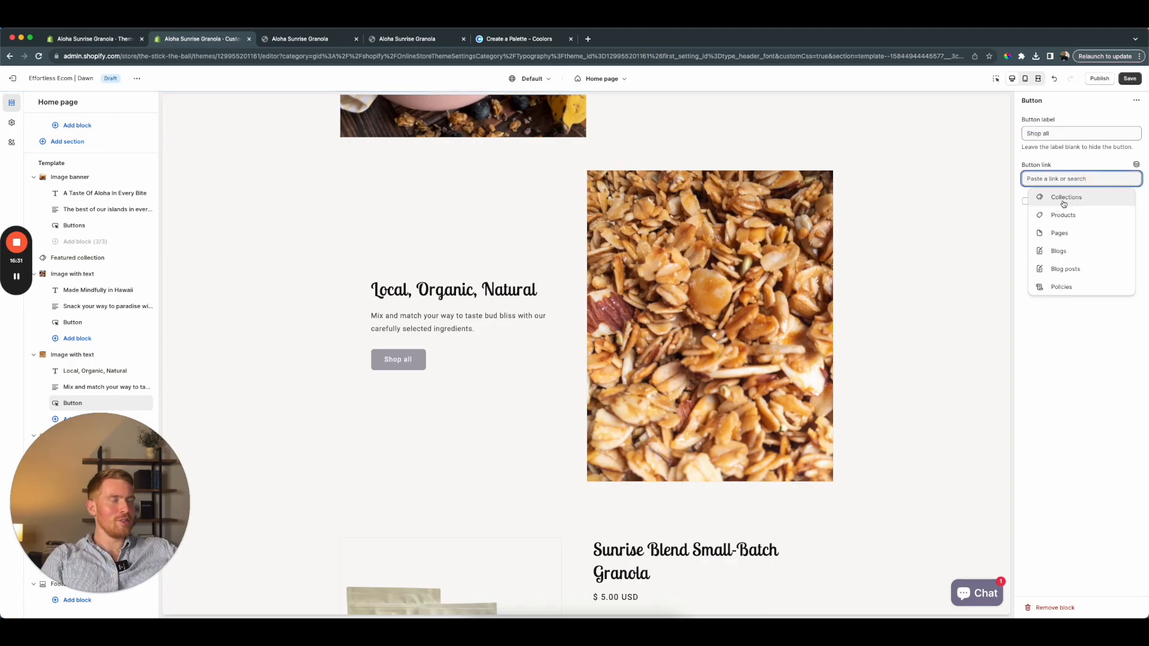
{"action": "scroll", "coordinate": [748, 337], "scroll_direction": "up", "scroll_amount": 4}
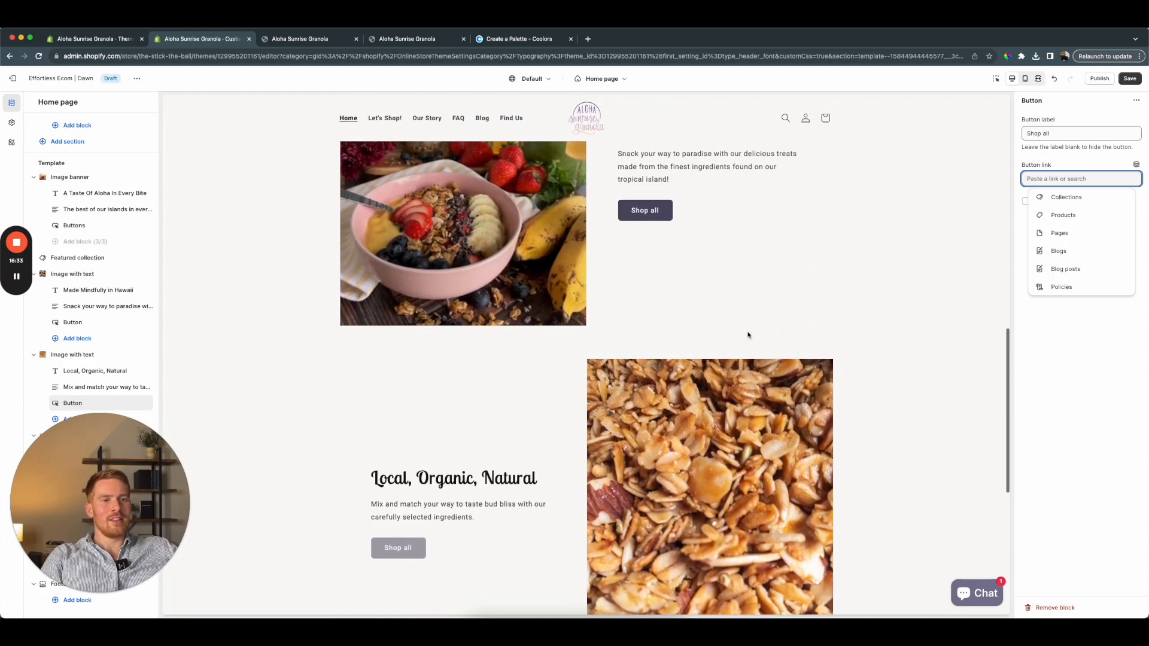
{"action": "scroll", "coordinate": [747, 335], "scroll_direction": "down", "scroll_amount": 5}
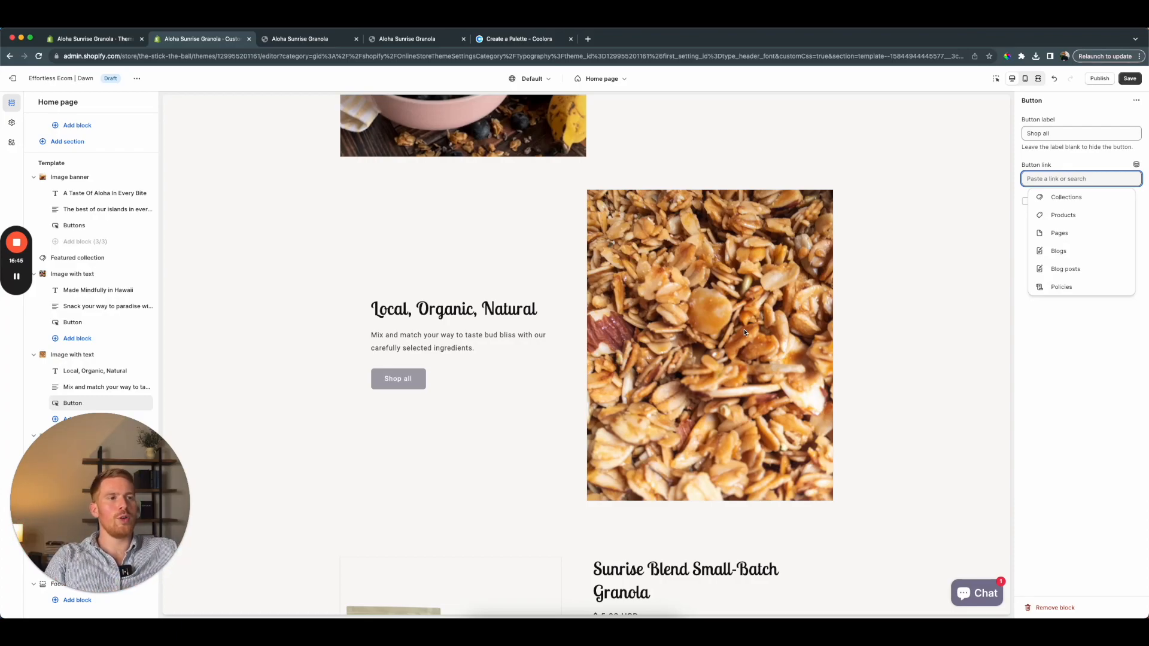
{"action": "left_click", "coordinate": [1045, 223]}
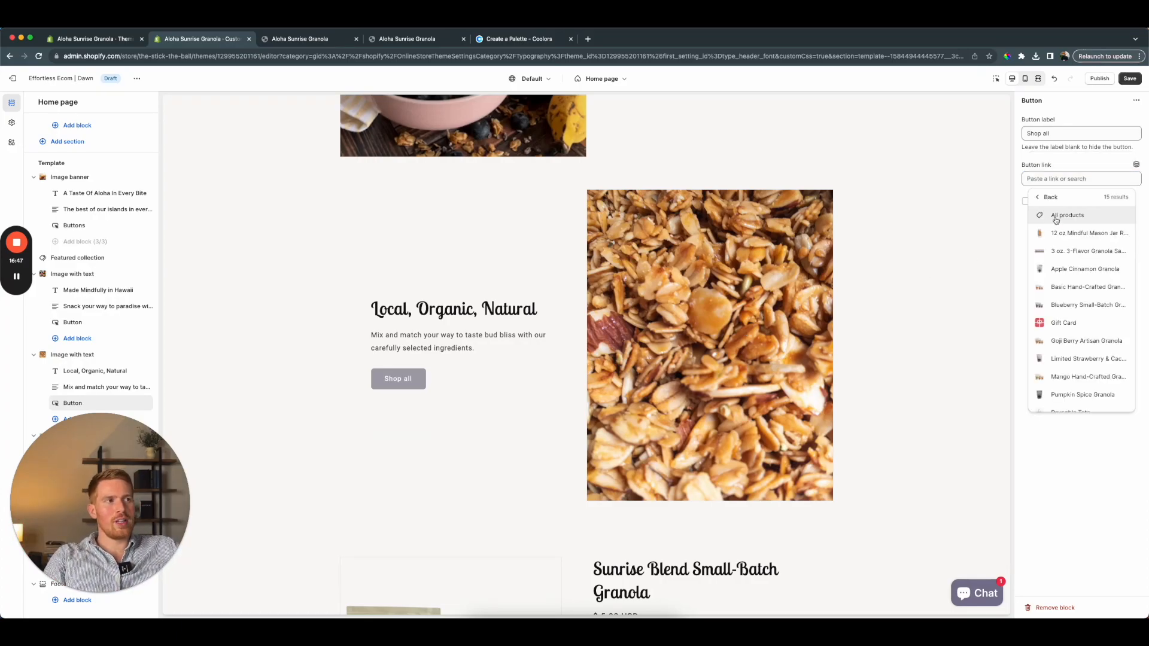
{"action": "left_click", "coordinate": [1062, 216]}
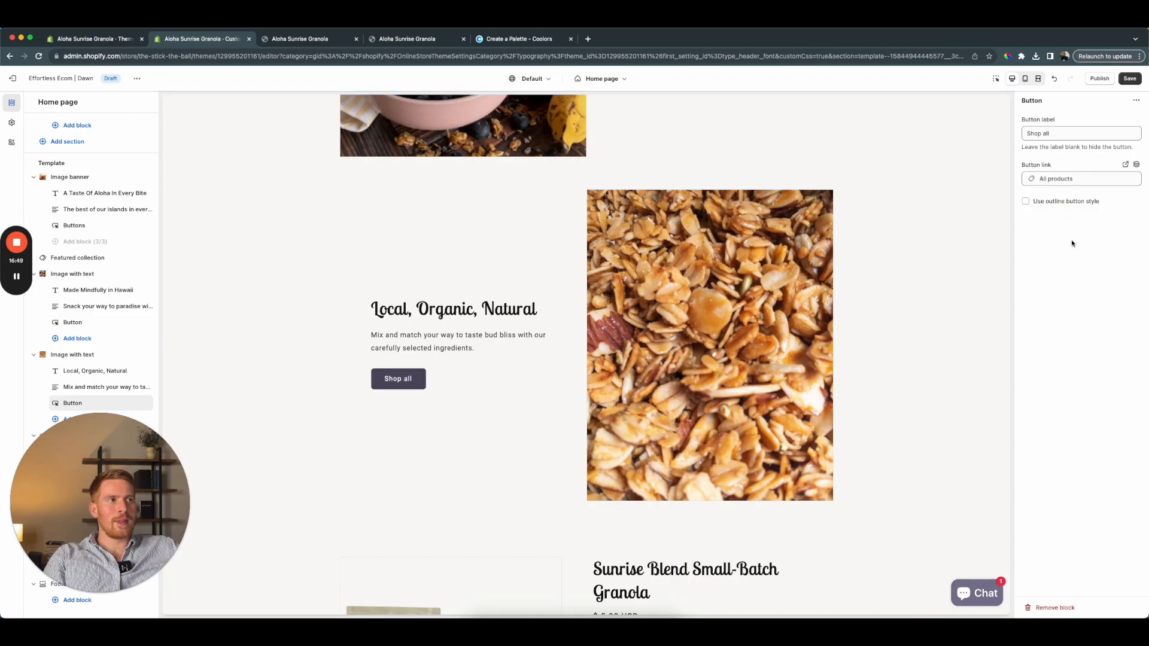
{"action": "left_click", "coordinate": [1130, 78]}
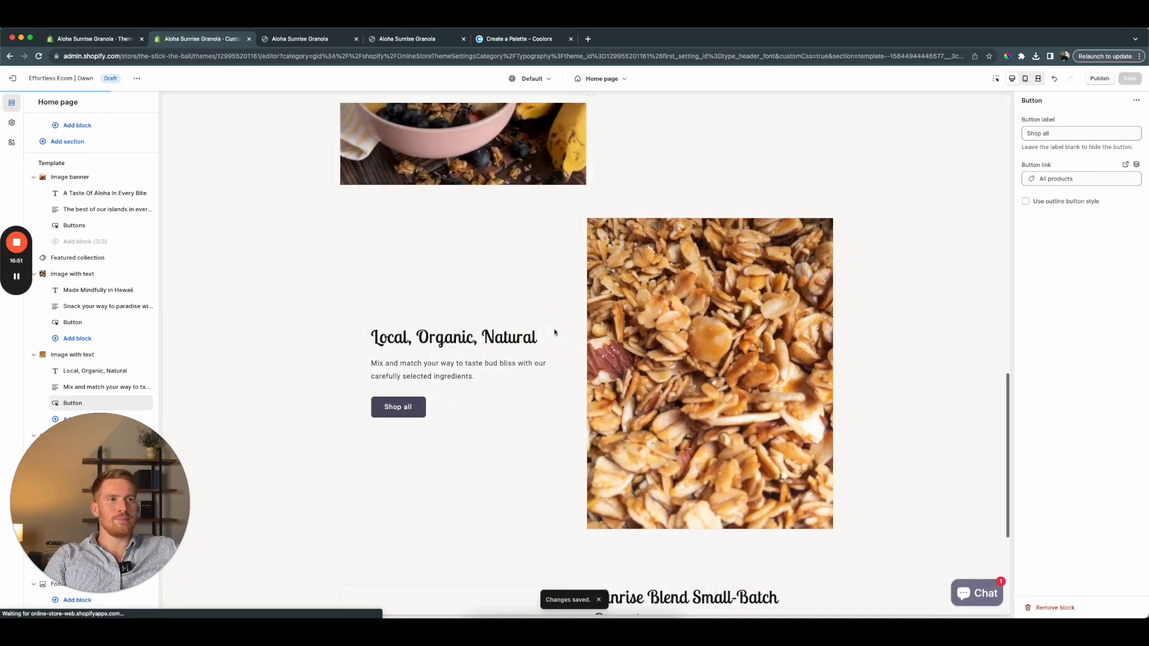
Add a Rich text section to the template and place it directly above the Featured product section
{"action": "scroll", "coordinate": [554, 331], "scroll_direction": "down", "scroll_amount": 5}
{"action": "scroll", "coordinate": [554, 331], "scroll_direction": "up", "scroll_amount": 8}
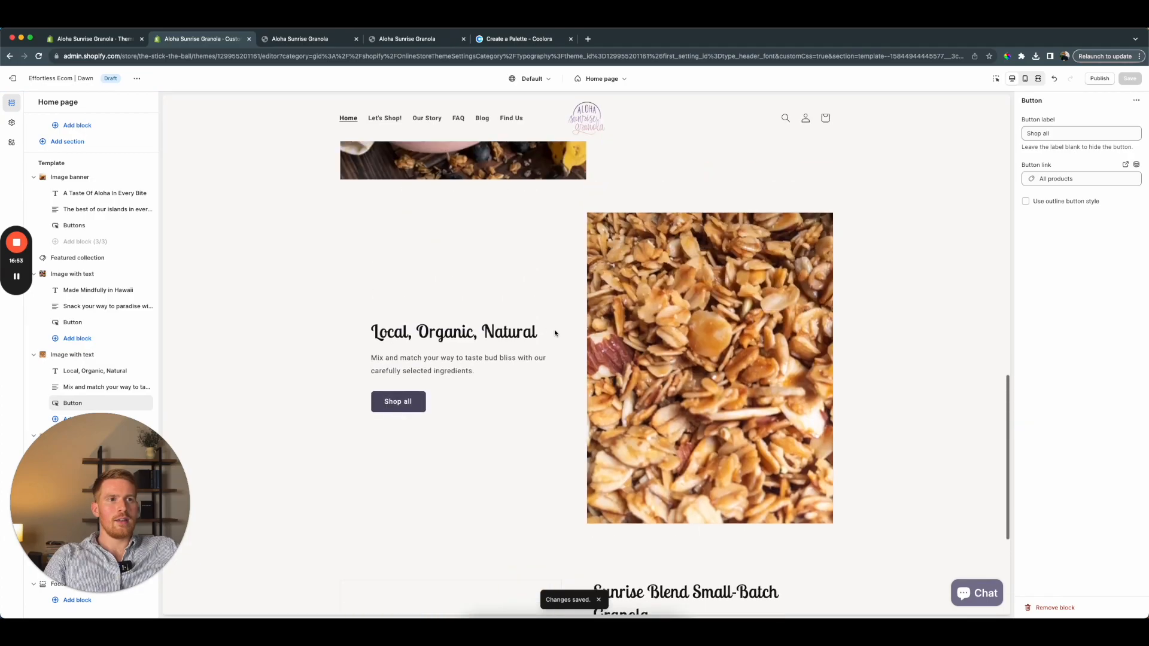
{"action": "scroll", "coordinate": [554, 333], "scroll_direction": "down", "scroll_amount": 10}
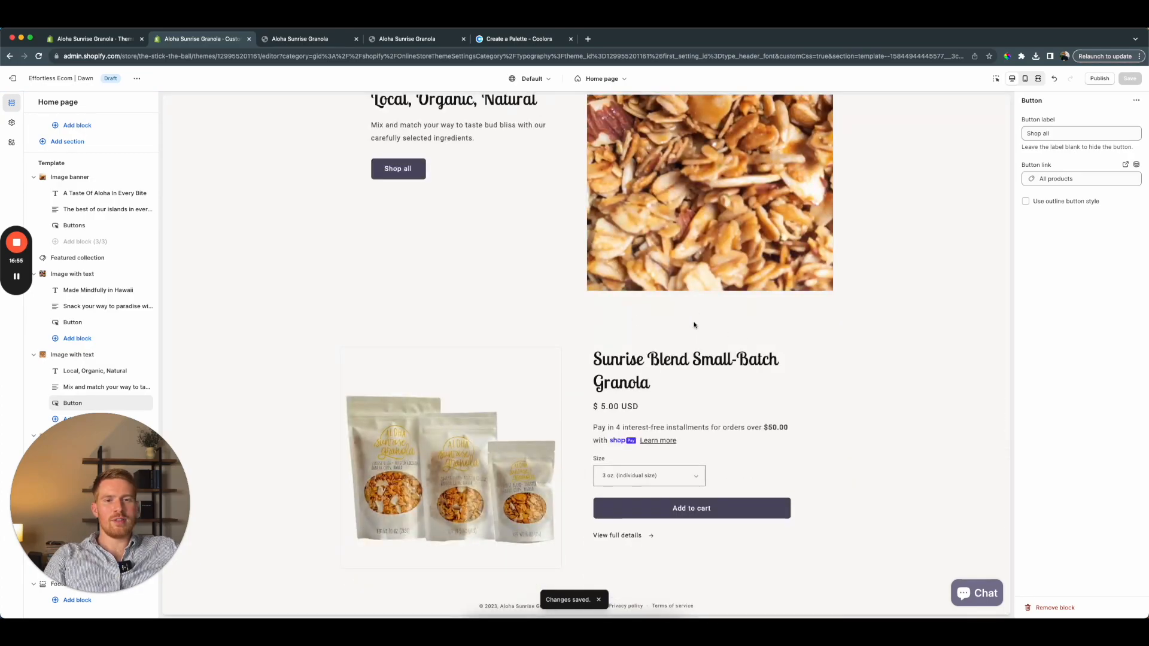
{"action": "scroll", "coordinate": [577, 321], "scroll_direction": "up", "scroll_amount": 4}
{"action": "scroll", "coordinate": [577, 322], "scroll_direction": "down", "scroll_amount": 4}
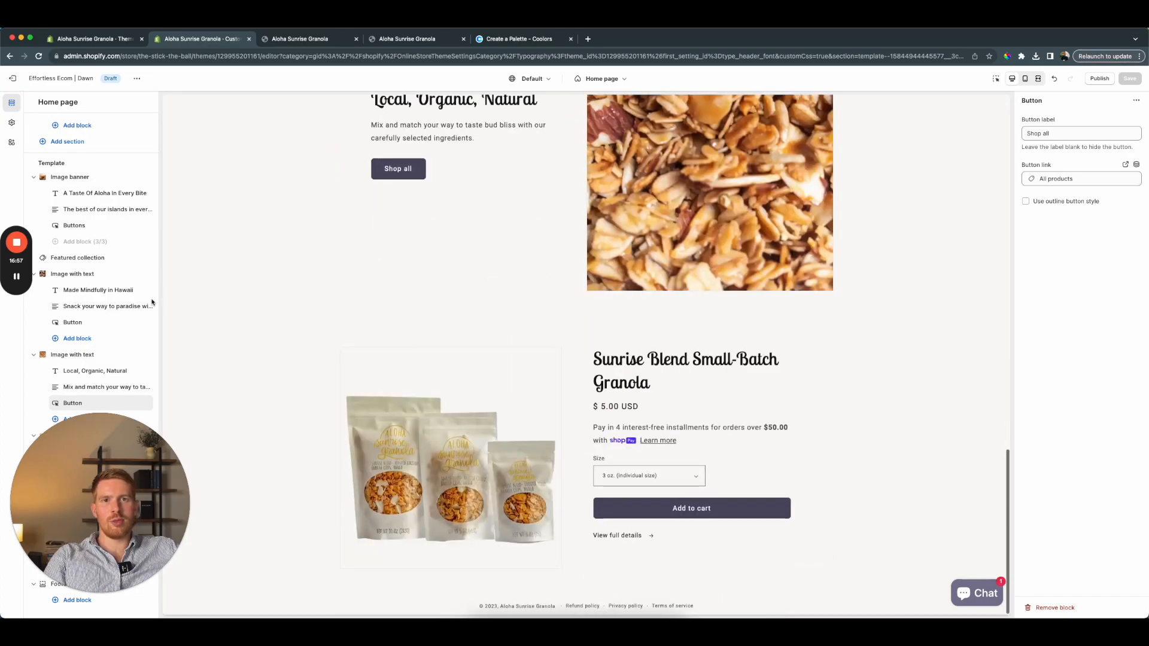
{"action": "left_click_drag", "start_coordinate": [88, 475], "coordinate": [89, 216]}
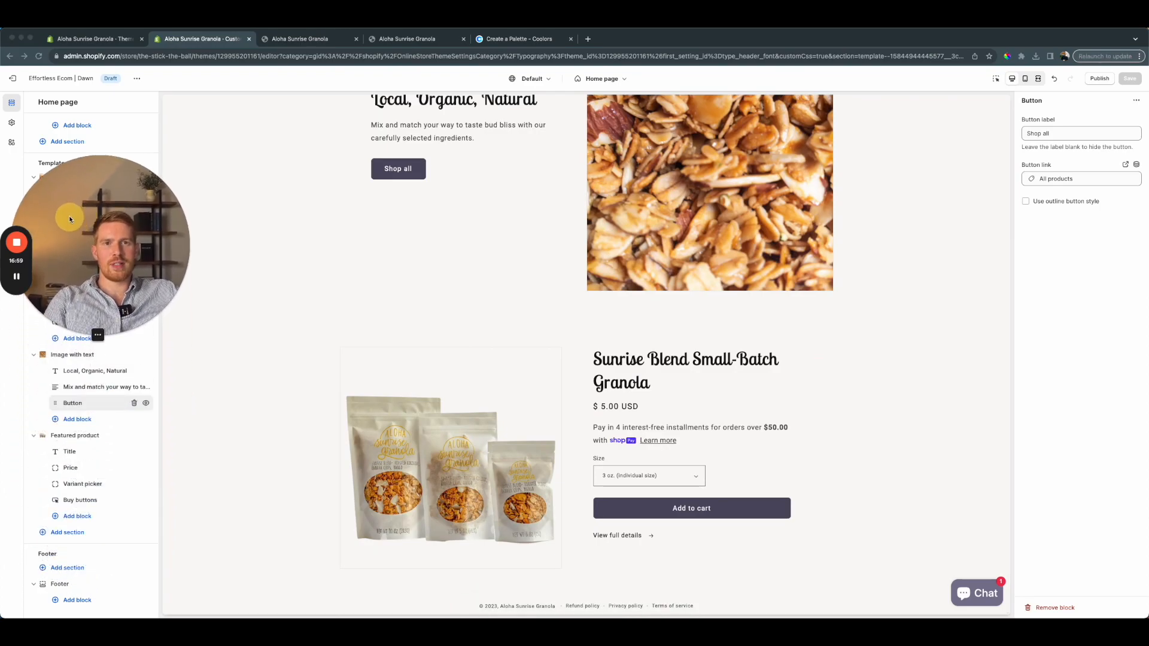
{"action": "left_click", "coordinate": [62, 534]}
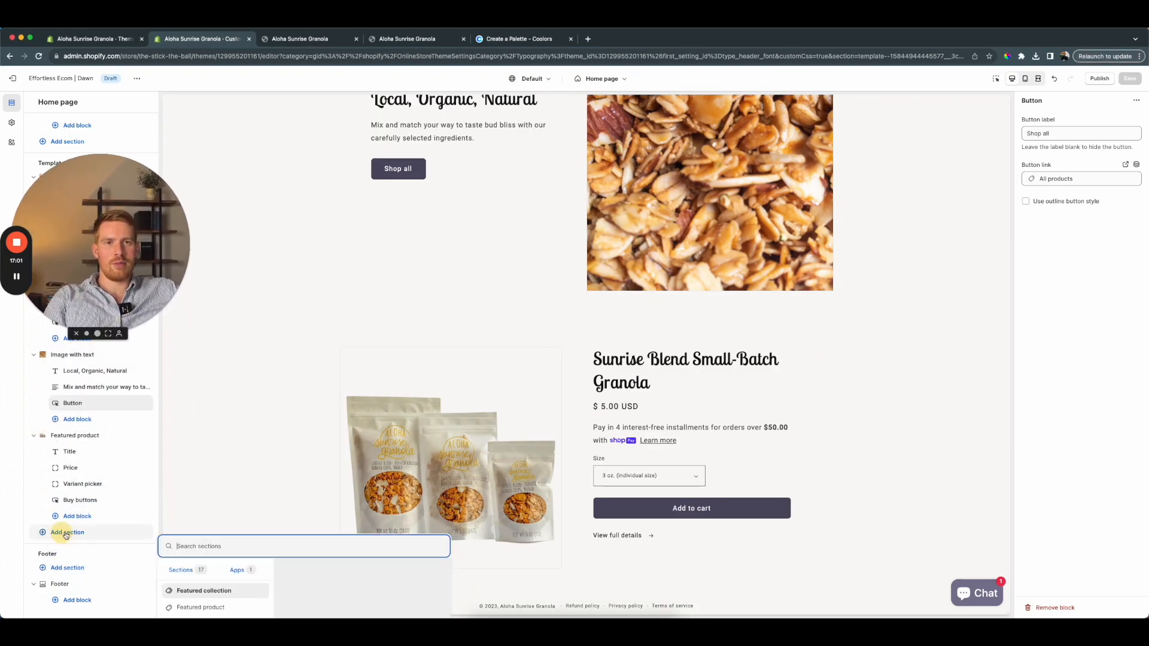
{"action": "type", "text": "rich"}
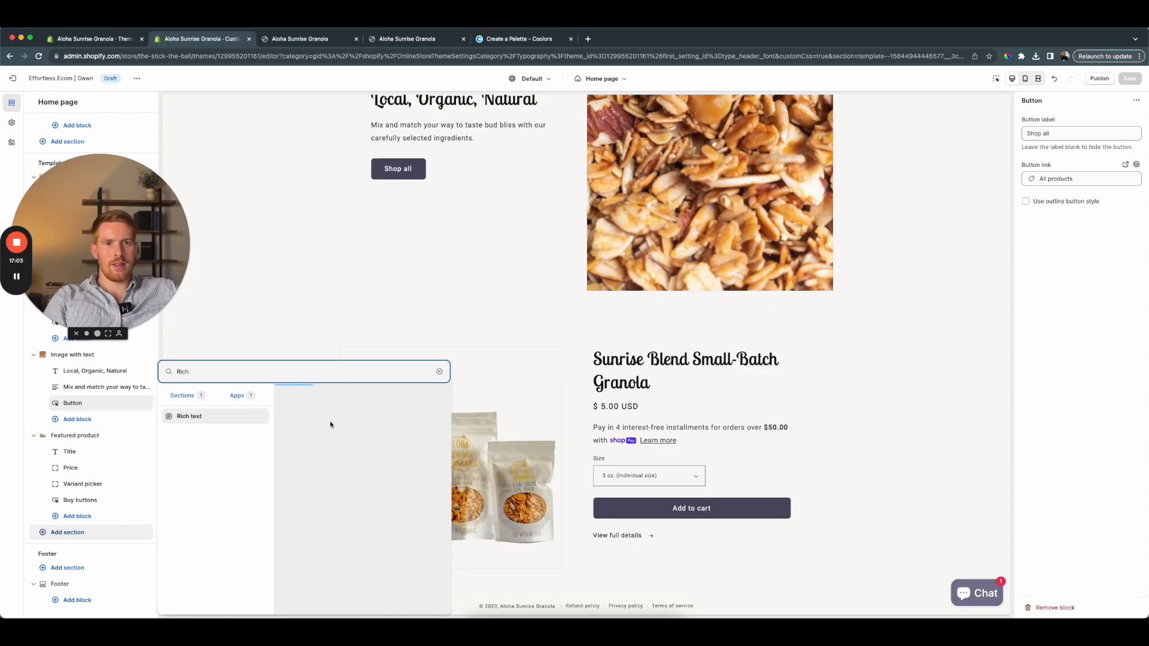
{"action": "left_click", "coordinate": [203, 419]}
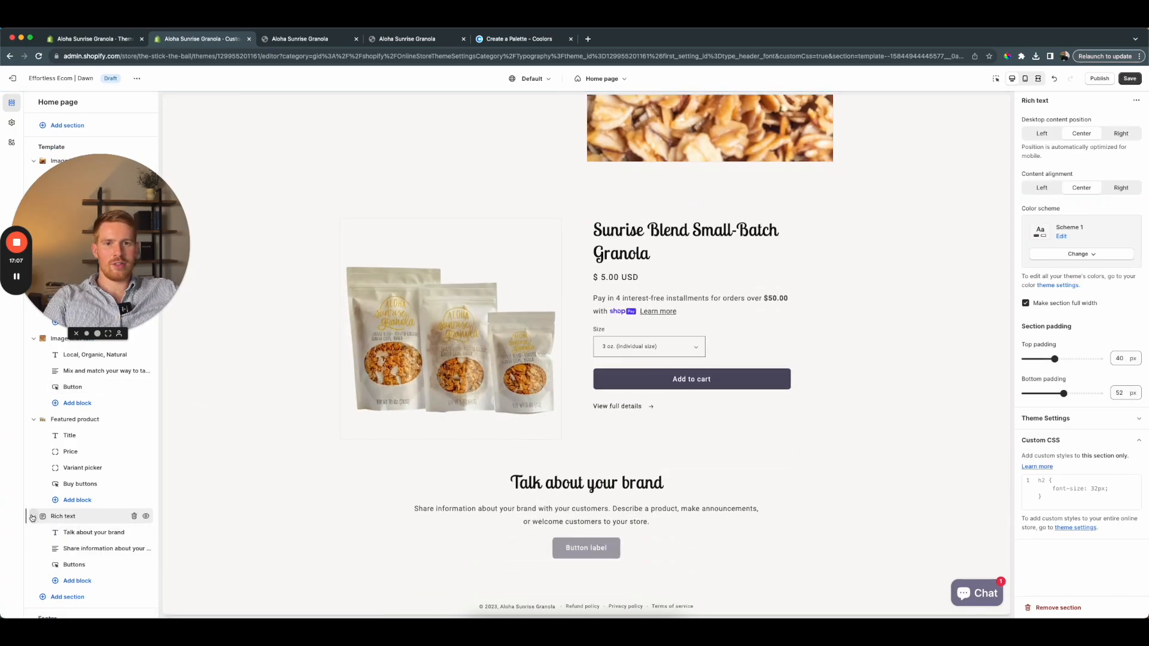
{"action": "left_click_drag", "start_coordinate": [40, 517], "coordinate": [38, 420]}
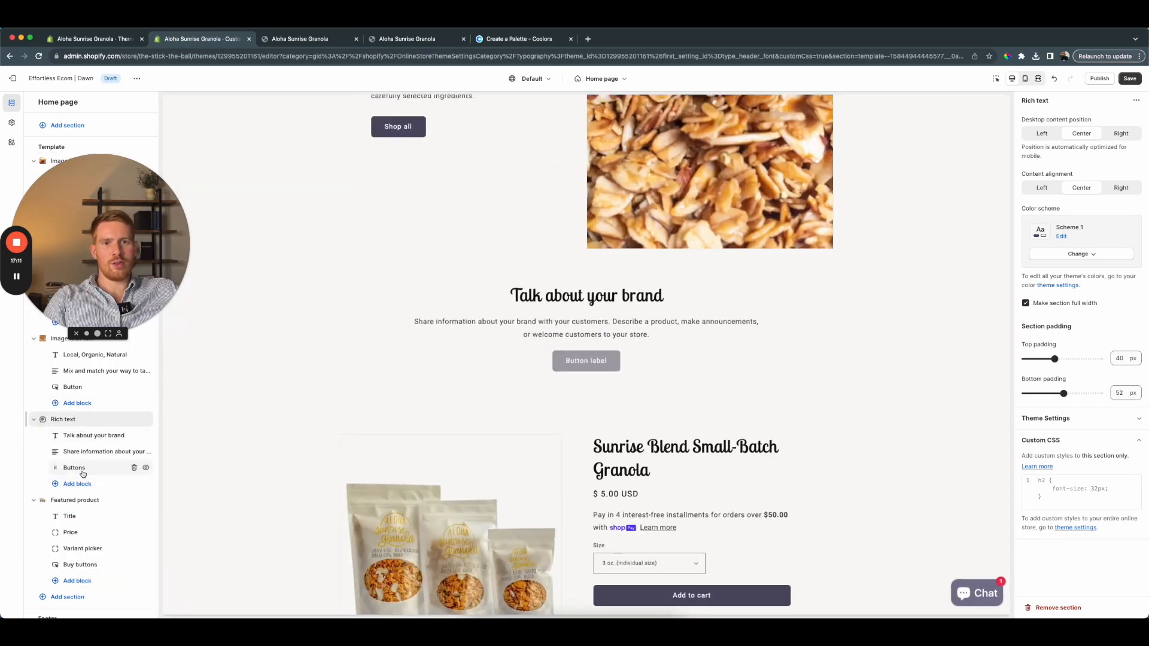
Remove the Buttons block from the Rich text section and hide its text block, leaving only the heading shown
{"action": "left_click", "coordinate": [134, 468]}
{"action": "left_click", "coordinate": [93, 435]}
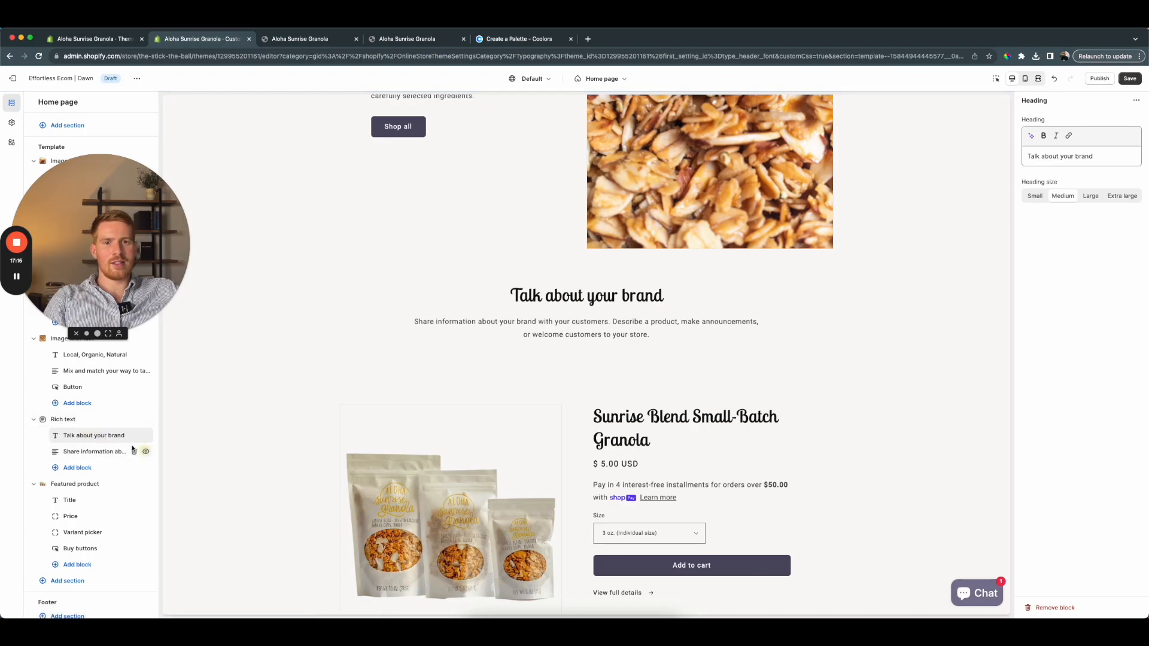
{"action": "left_click", "coordinate": [144, 452]}
{"action": "left_click", "coordinate": [55, 420]}
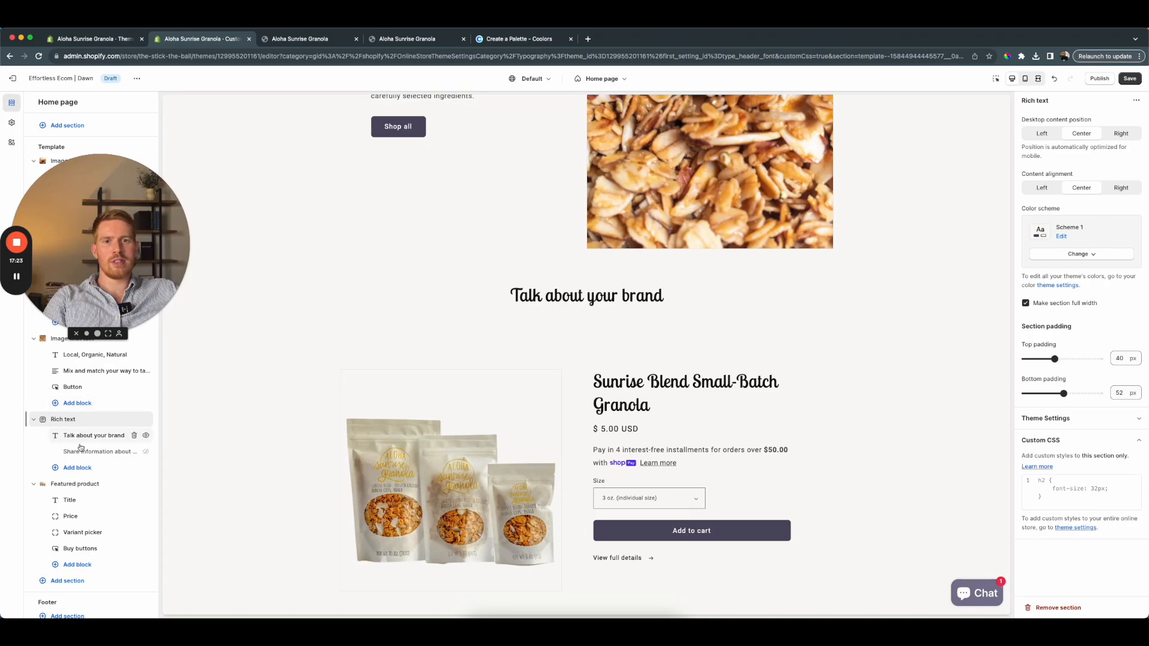
Open the Rich text section's heading settings and review how the heading fits with the surrounding home page sections
{"action": "left_click", "coordinate": [83, 438]}
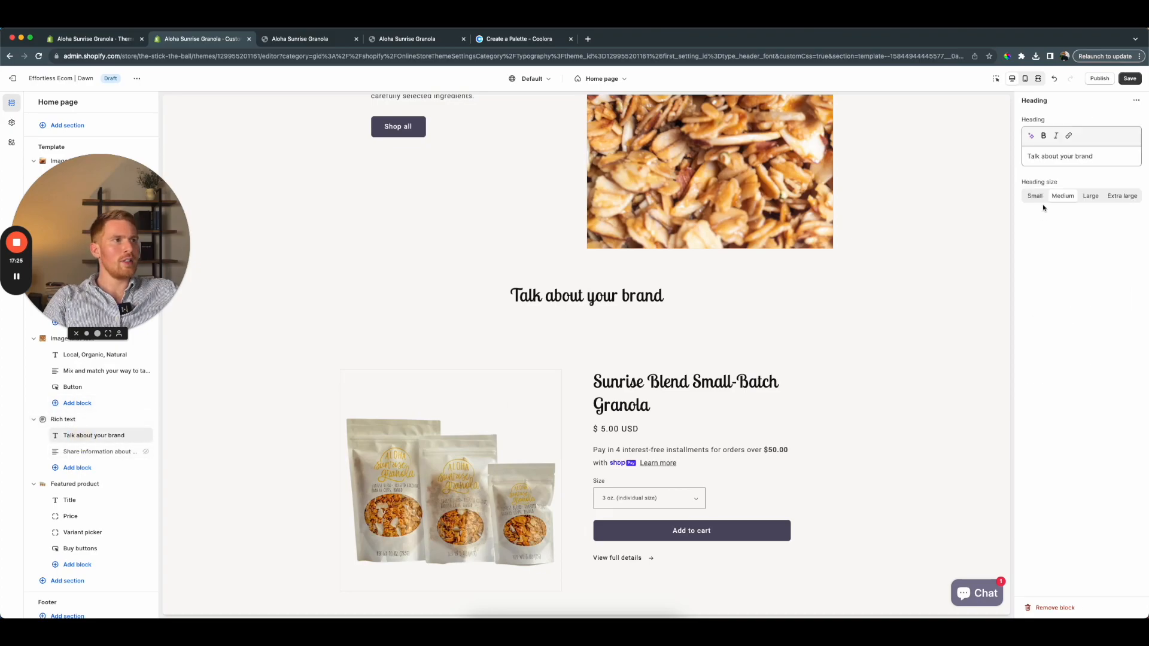
{"action": "scroll", "coordinate": [835, 245], "scroll_direction": "up", "scroll_amount": 15}
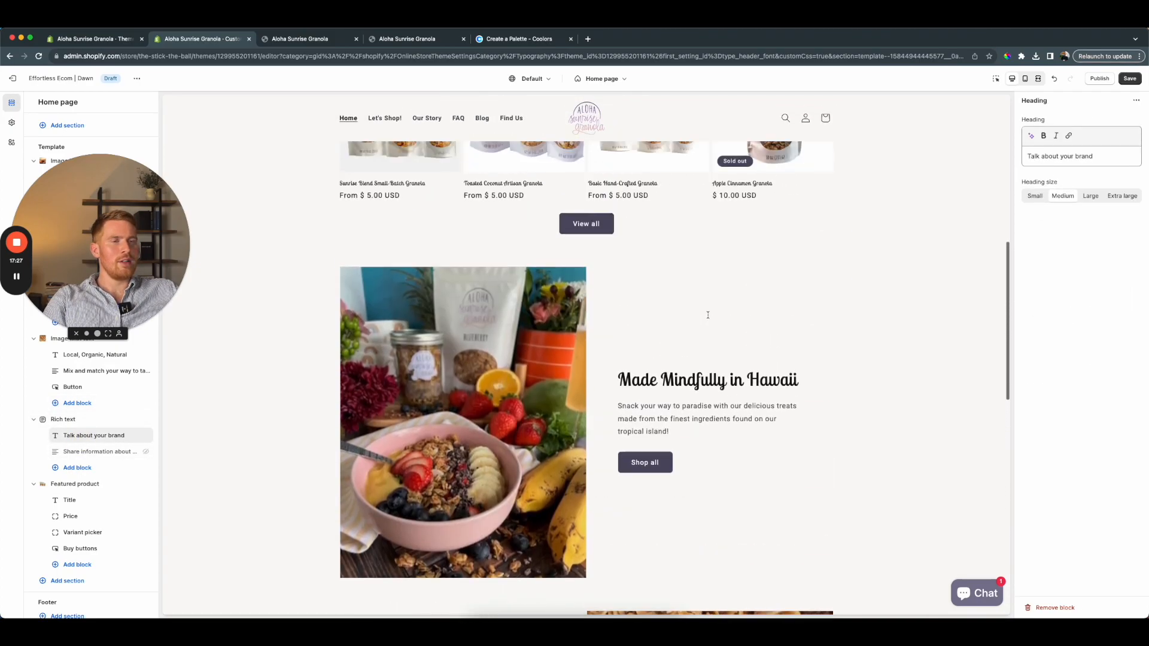
{"action": "scroll", "coordinate": [708, 318], "scroll_direction": "up", "scroll_amount": 6}
{"action": "scroll", "coordinate": [708, 318], "scroll_direction": "down", "scroll_amount": 20}
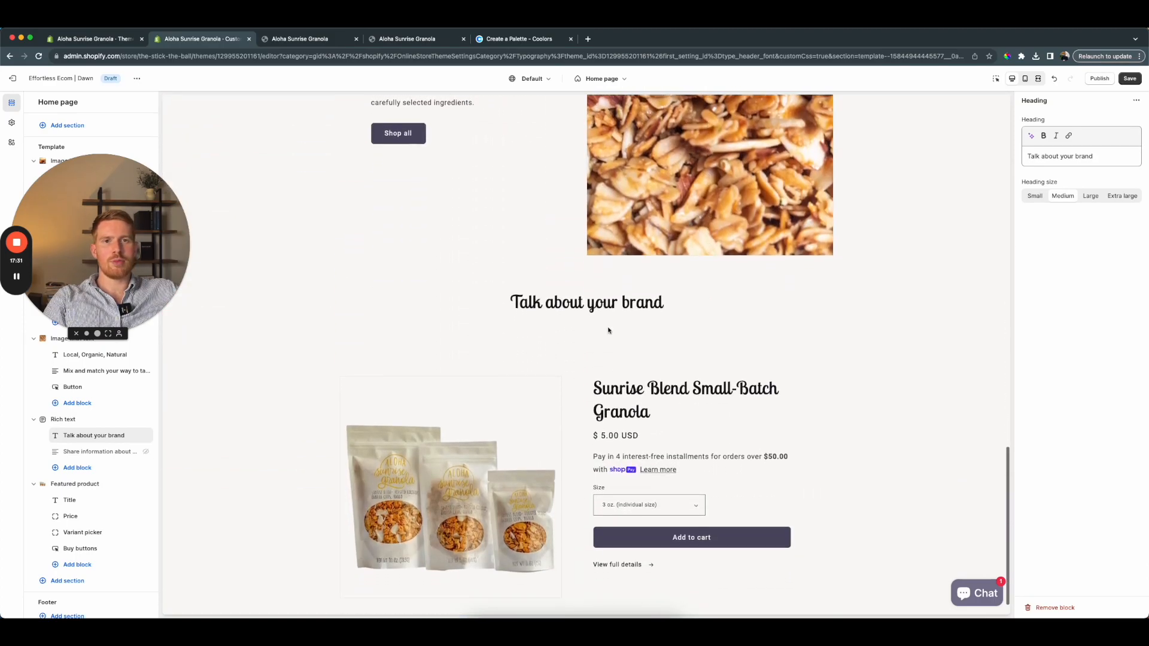
{"action": "scroll", "coordinate": [594, 336], "scroll_direction": "down", "scroll_amount": 1}
{"action": "scroll", "coordinate": [594, 336], "scroll_direction": "up", "scroll_amount": 20}
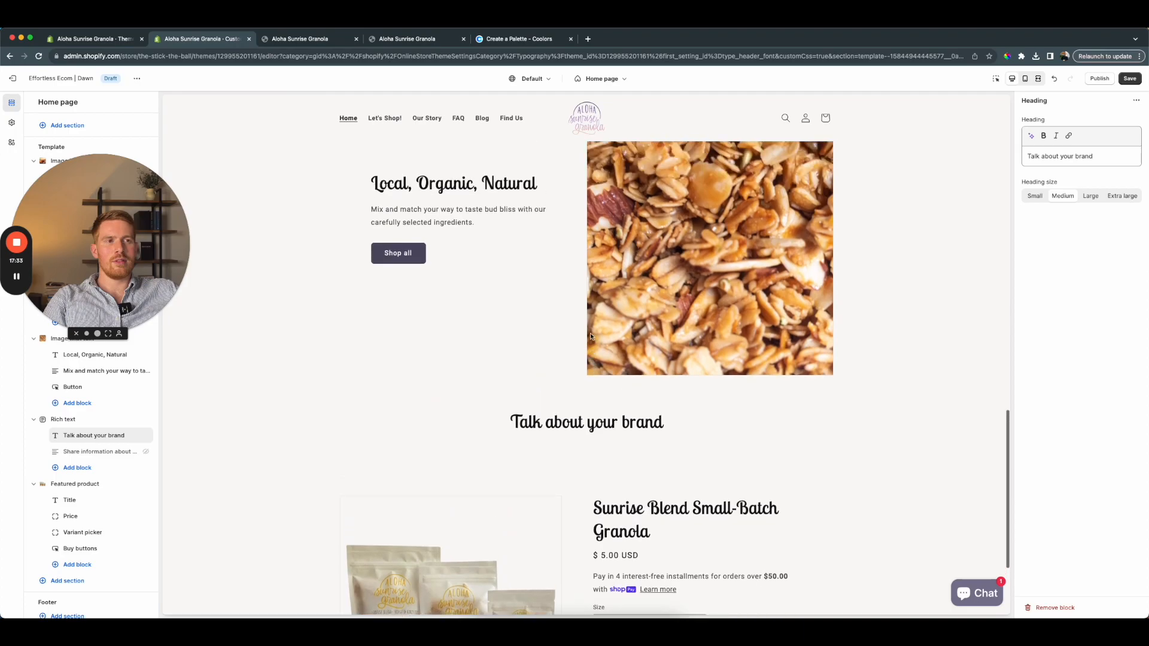
{"action": "scroll", "coordinate": [594, 338], "scroll_direction": "down", "scroll_amount": 20}
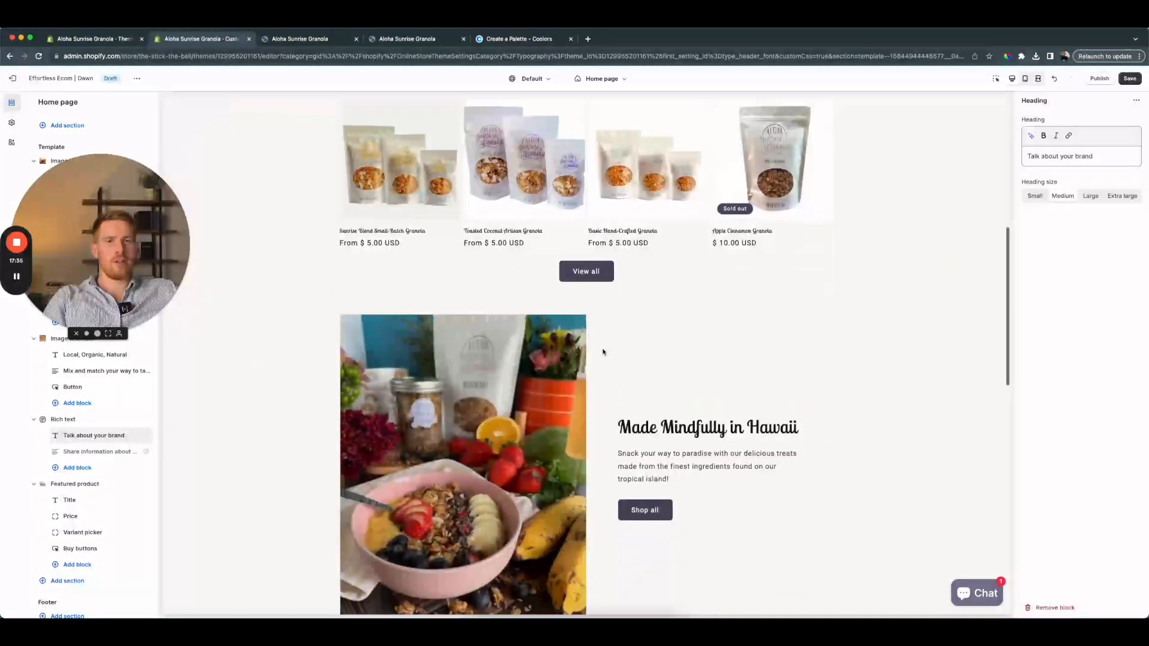
{"action": "scroll", "coordinate": [603, 352], "scroll_direction": "down", "scroll_amount": 1}
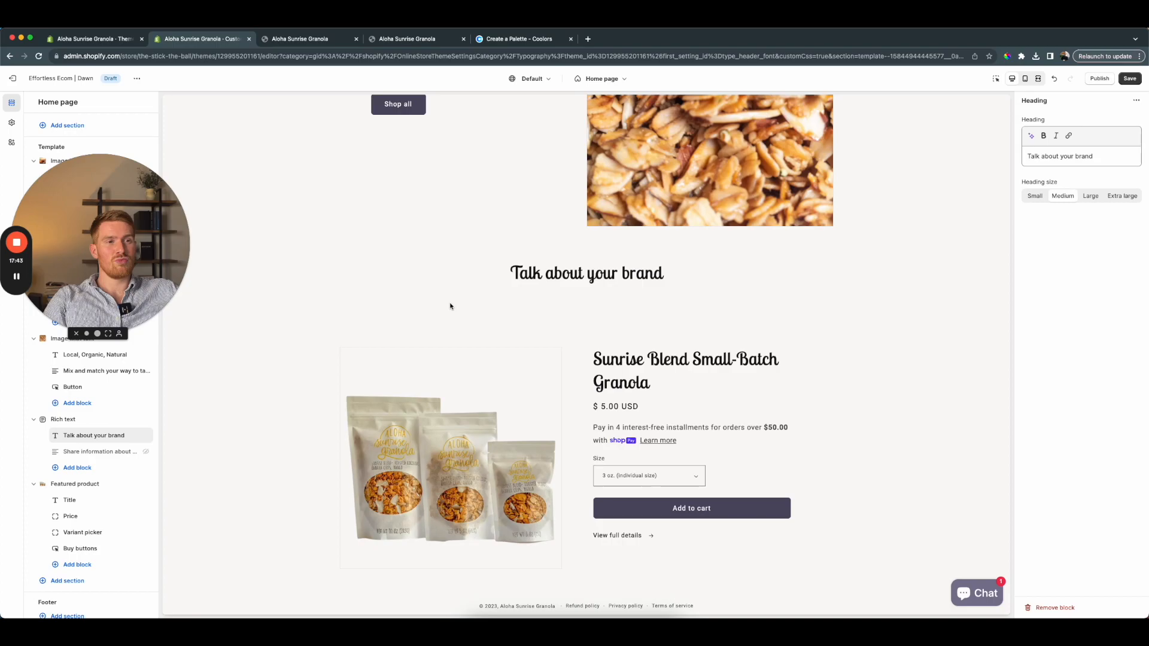
{"action": "scroll", "coordinate": [451, 307], "scroll_direction": "up", "scroll_amount": 1}
{"action": "scroll", "coordinate": [451, 305], "scroll_direction": "down", "scroll_amount": 1}
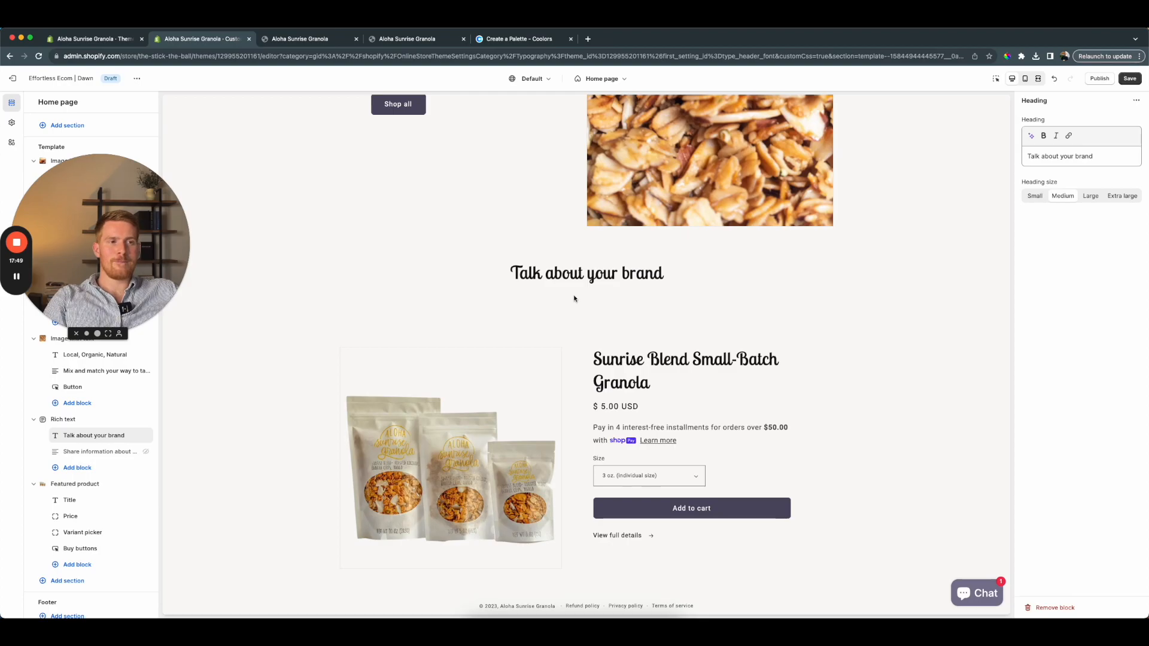
{"action": "scroll", "coordinate": [573, 296], "scroll_direction": "up", "scroll_amount": 1}
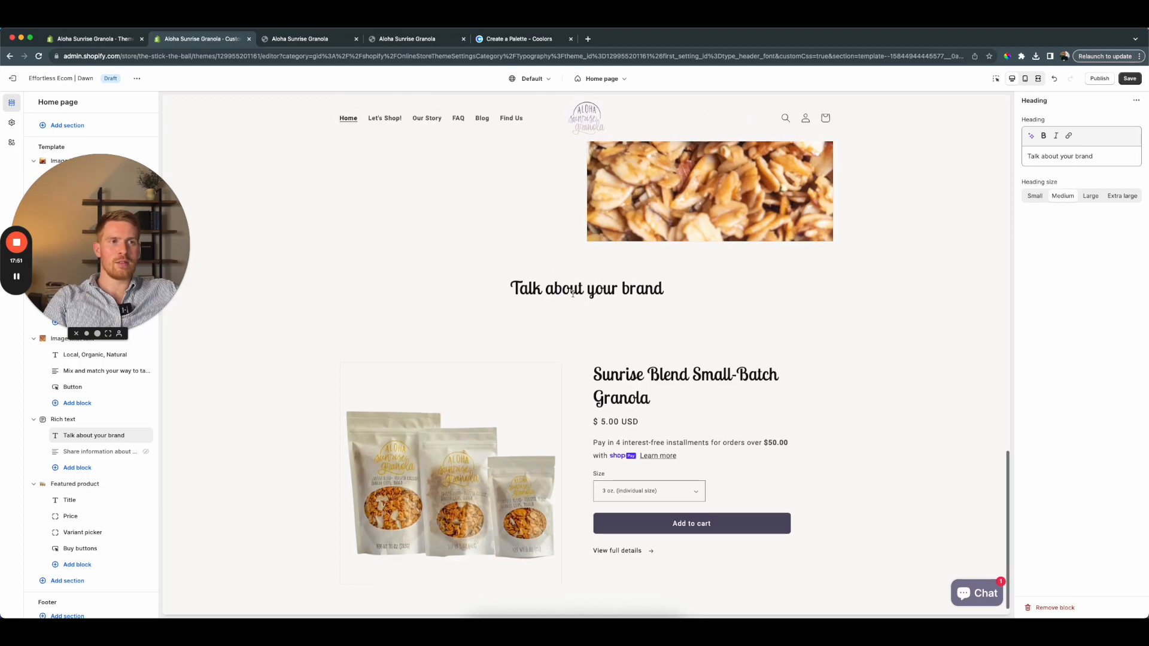
{"action": "scroll", "coordinate": [573, 293], "scroll_direction": "up", "scroll_amount": 2}
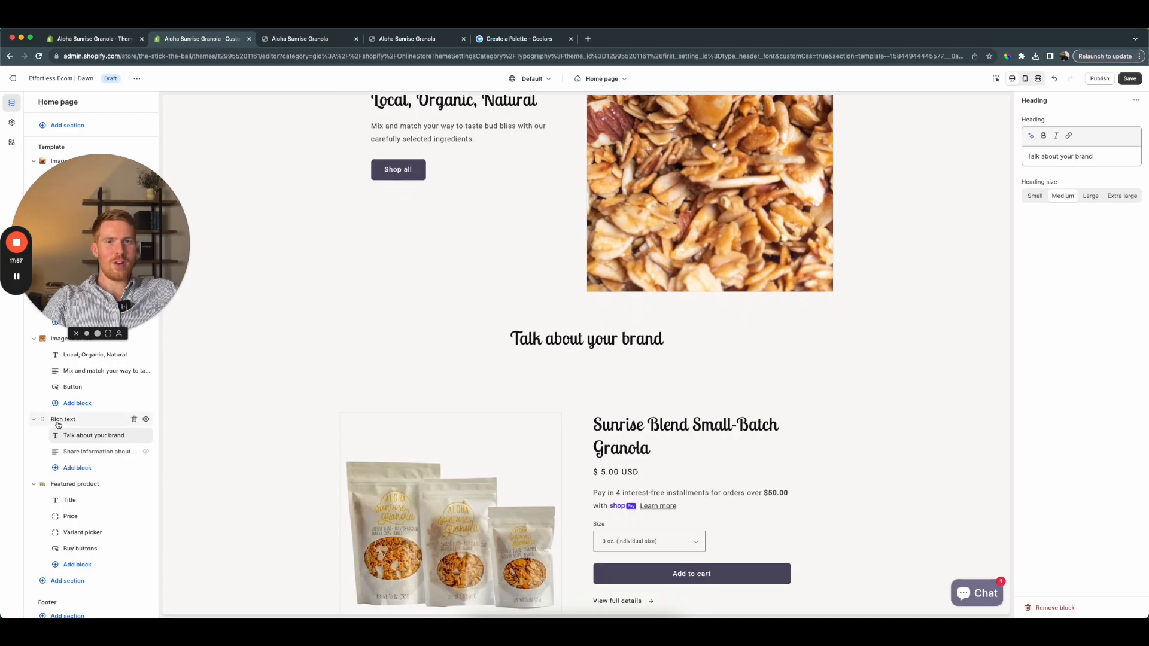
Remove the Rich text section from the template and look over the remaining home page layout
{"action": "left_click", "coordinate": [58, 422]}
{"action": "left_click", "coordinate": [134, 418]}
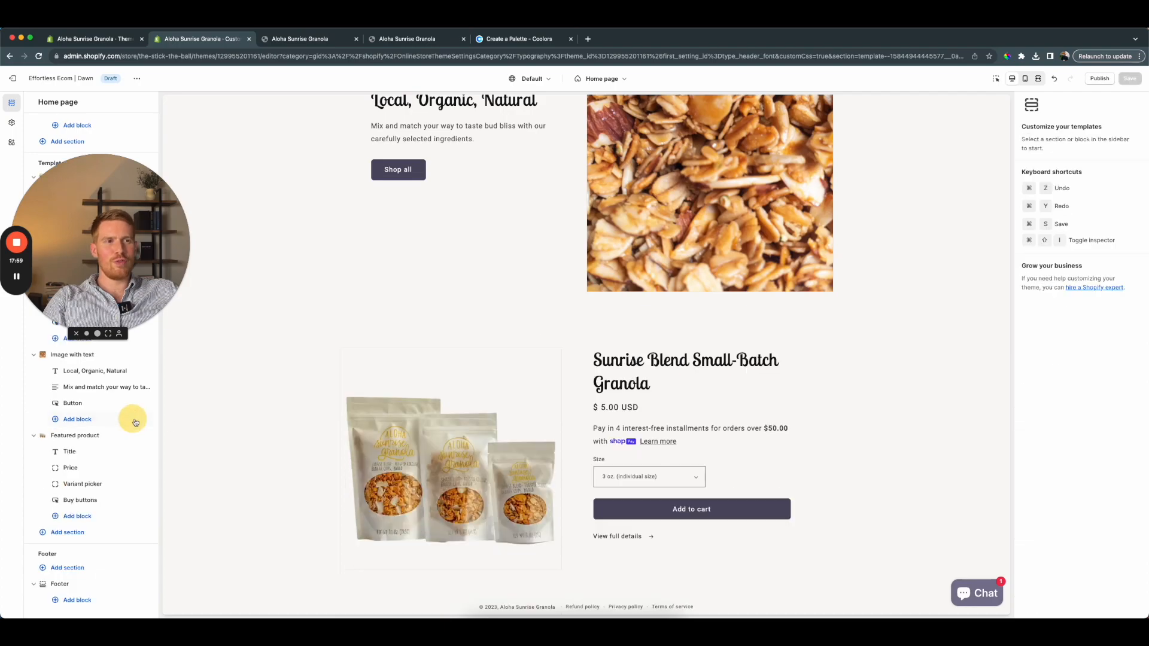
{"action": "scroll", "coordinate": [475, 308], "scroll_direction": "up", "scroll_amount": 10}
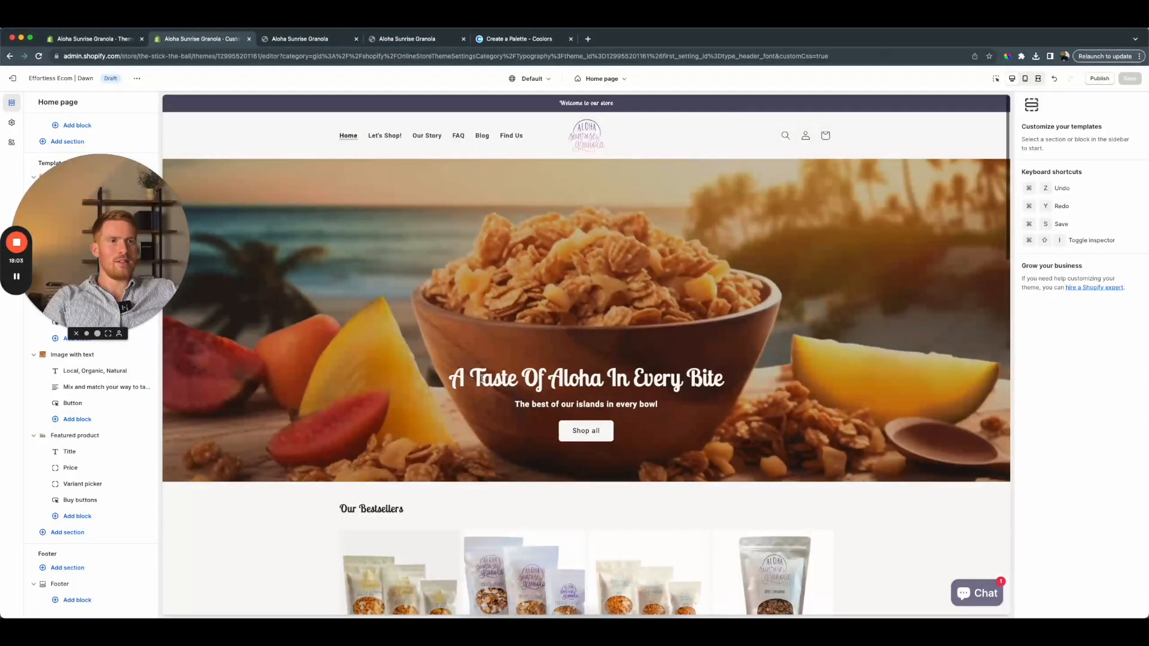
{"action": "scroll", "coordinate": [484, 383], "scroll_direction": "down", "scroll_amount": 6}
{"action": "scroll", "coordinate": [483, 383], "scroll_direction": "up", "scroll_amount": 9}
{"action": "scroll", "coordinate": [484, 383], "scroll_direction": "down", "scroll_amount": 8}
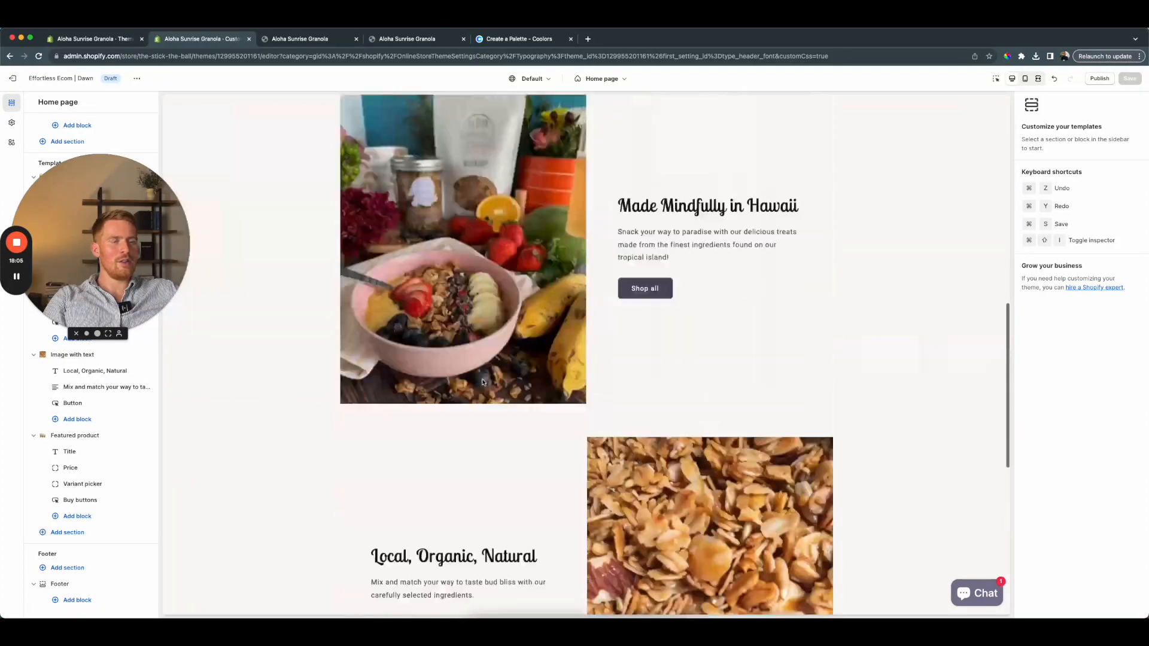
{"action": "scroll", "coordinate": [483, 383], "scroll_direction": "down", "scroll_amount": 2}
{"action": "scroll", "coordinate": [450, 262], "scroll_direction": "up", "scroll_amount": 20}
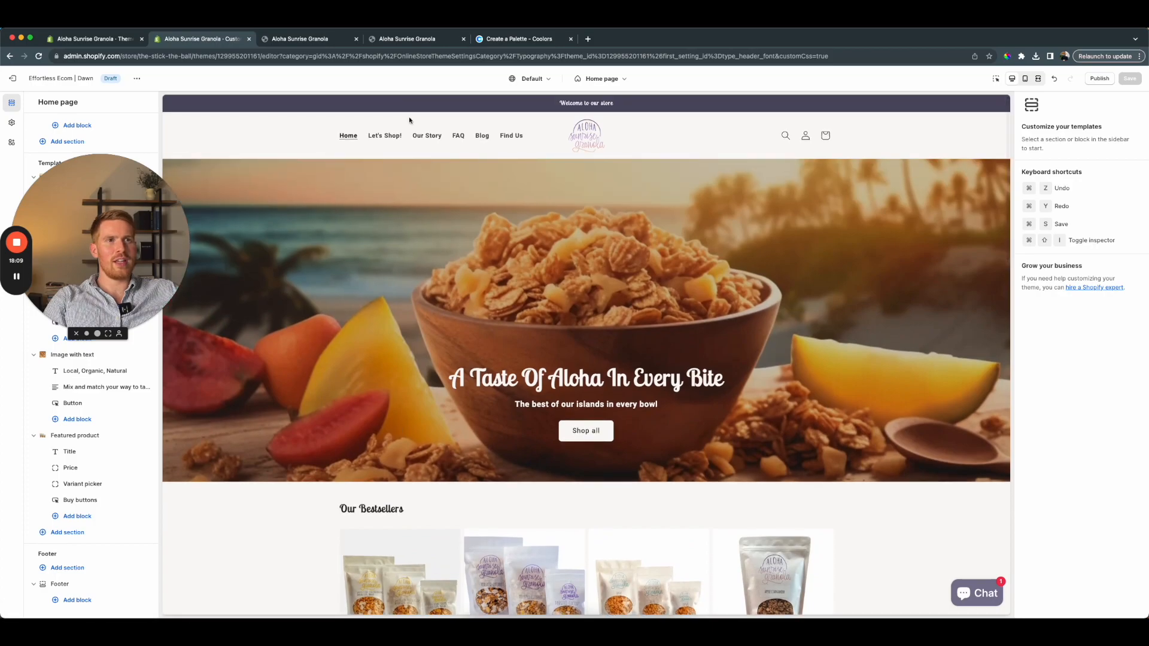
{"action": "left_click_drag", "start_coordinate": [69, 241], "coordinate": [69, 514]}
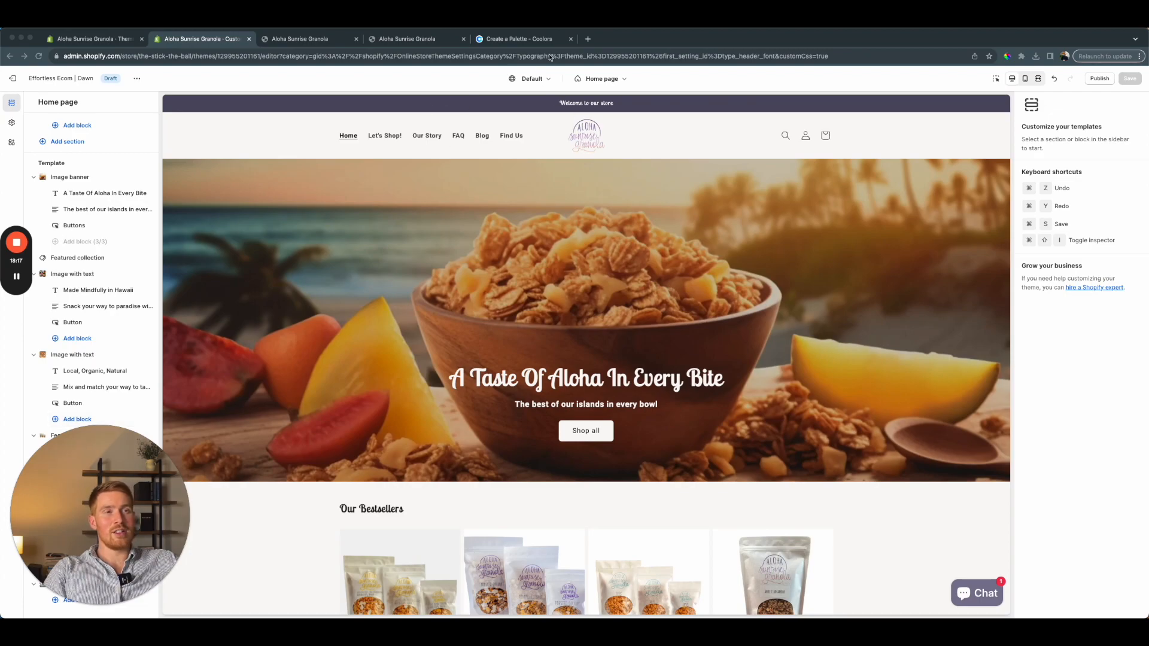
Switch to the Coolors palette and copy the hex code 3A1772 of its Persian Indigo colour
{"action": "left_click", "coordinate": [519, 39]}
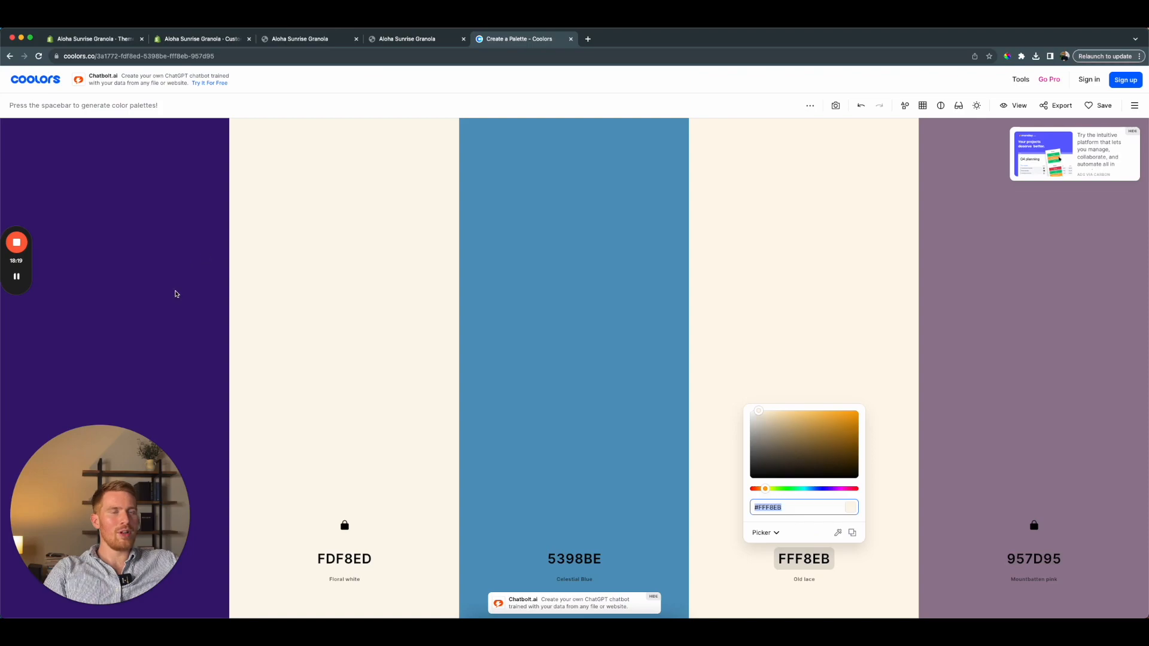
{"action": "left_click", "coordinate": [199, 331]}
{"action": "left_click_drag", "start_coordinate": [117, 534], "coordinate": [424, 534]}
{"action": "left_click", "coordinate": [119, 559]}
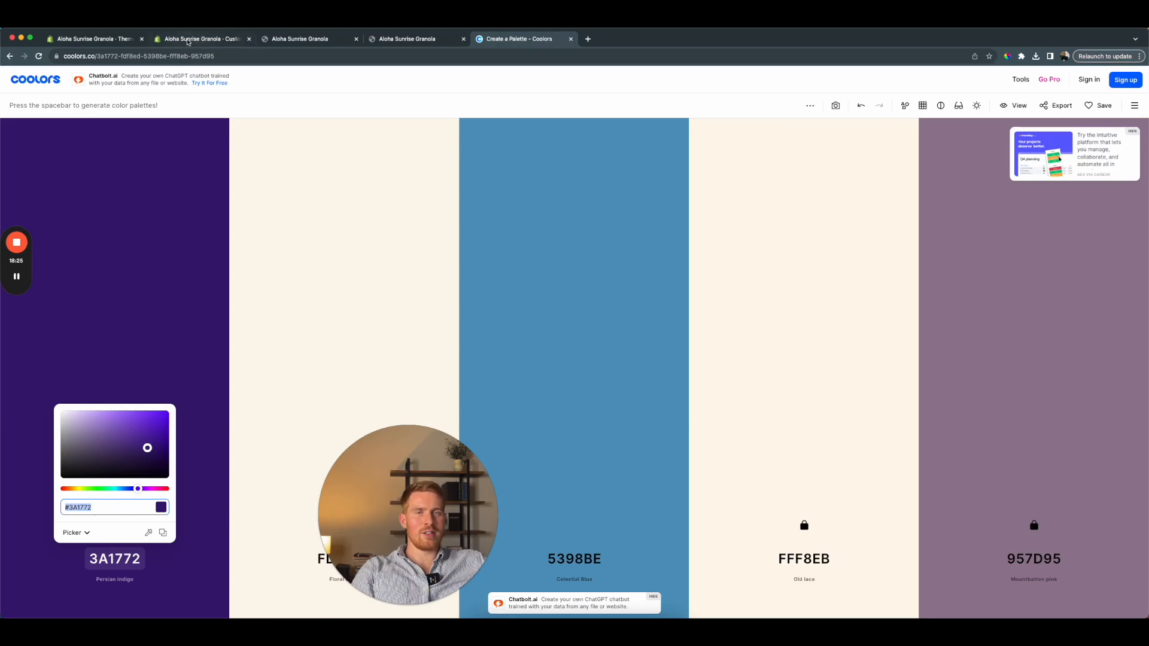
Return to the Shopify theme editor and set Scheme 5's background colour to #3A1772 in the theme's colour settings
{"action": "left_click", "coordinate": [190, 40]}
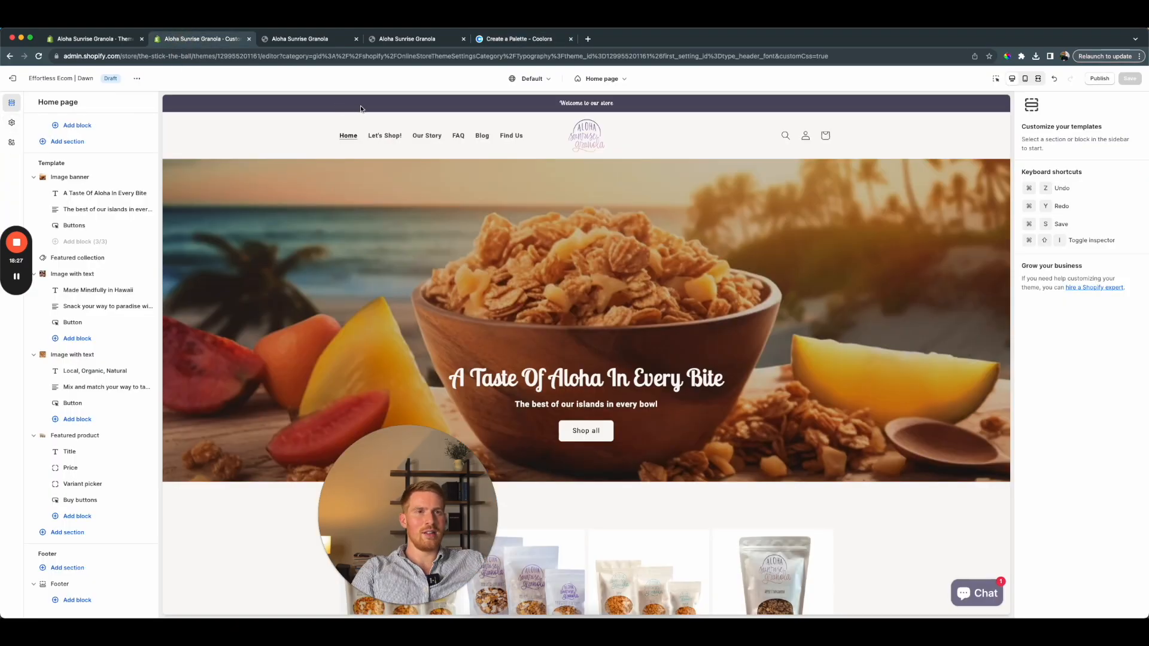
{"action": "left_click", "coordinate": [9, 124]}
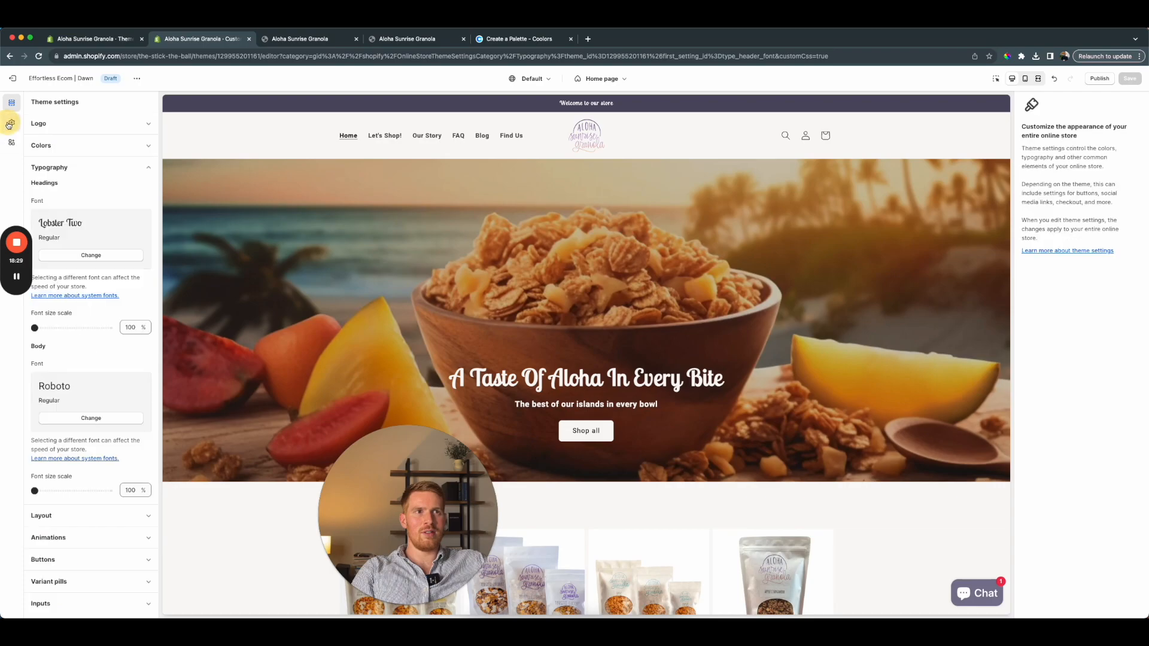
{"action": "left_click", "coordinate": [52, 146]}
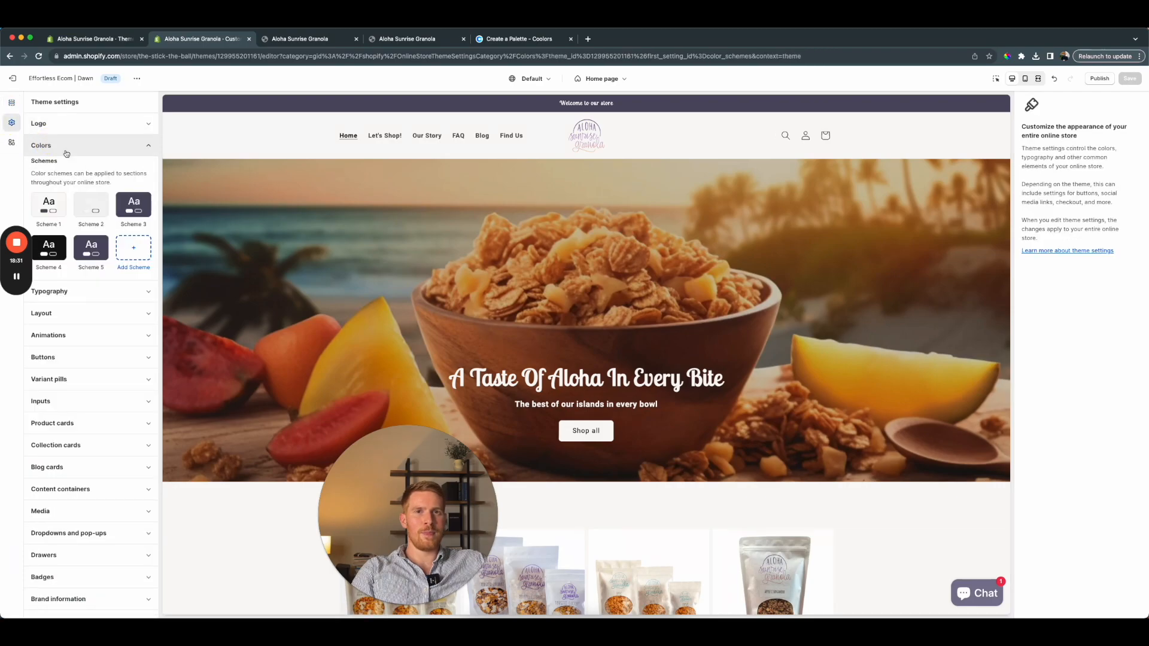
{"action": "left_click", "coordinate": [91, 248]}
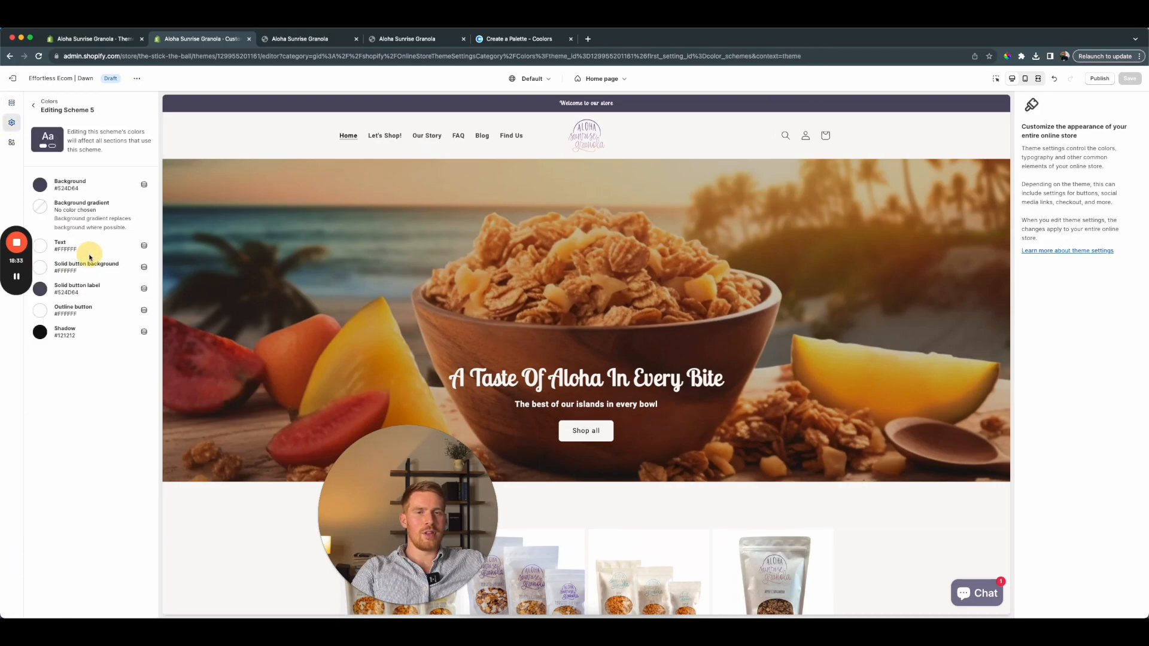
{"action": "left_click", "coordinate": [67, 189]}
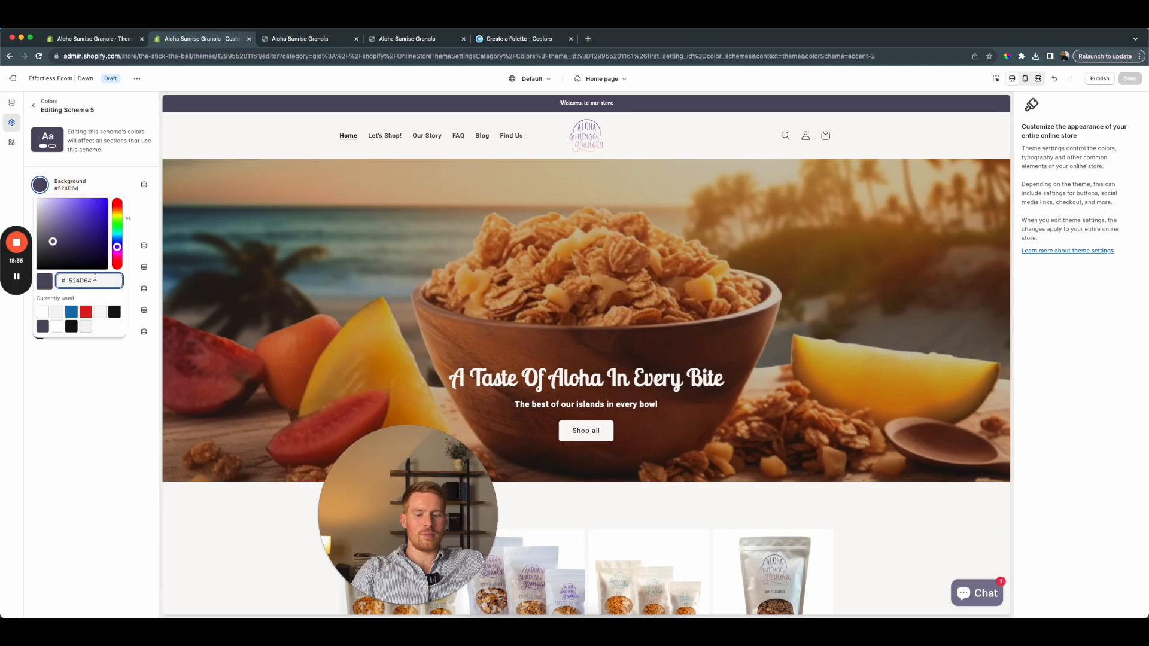
{"action": "left_click", "coordinate": [110, 435]}
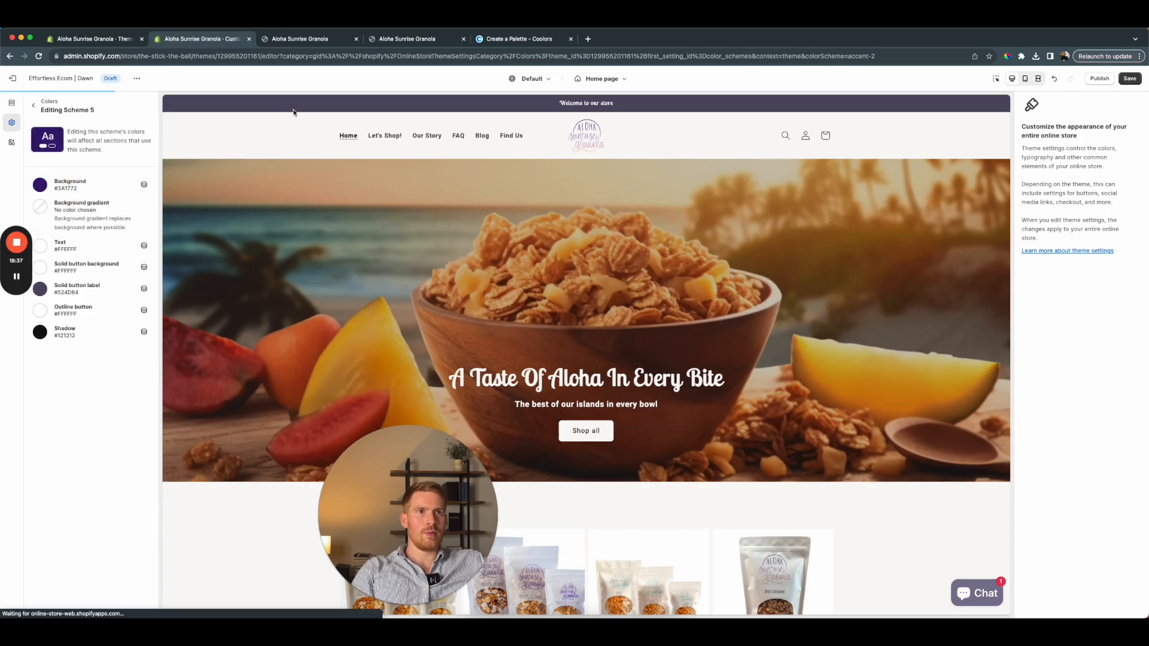
Apply the Scheme 5 colour scheme to the home page's Announcement bar section
{"action": "left_click", "coordinate": [11, 123]}
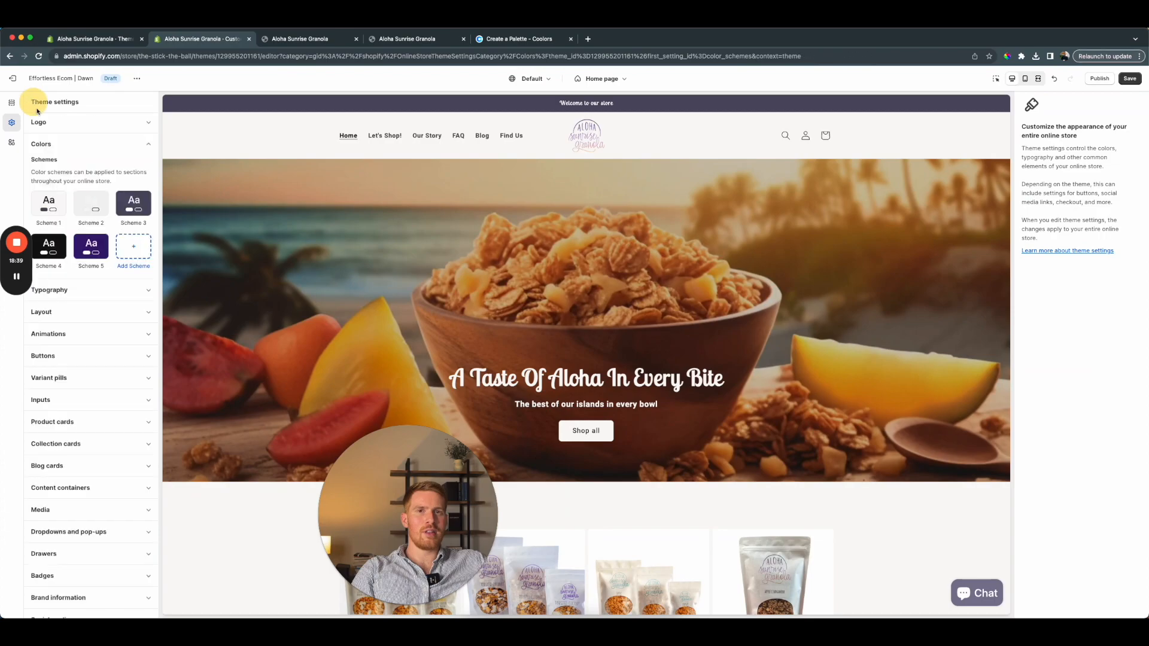
{"action": "left_click", "coordinate": [11, 102]}
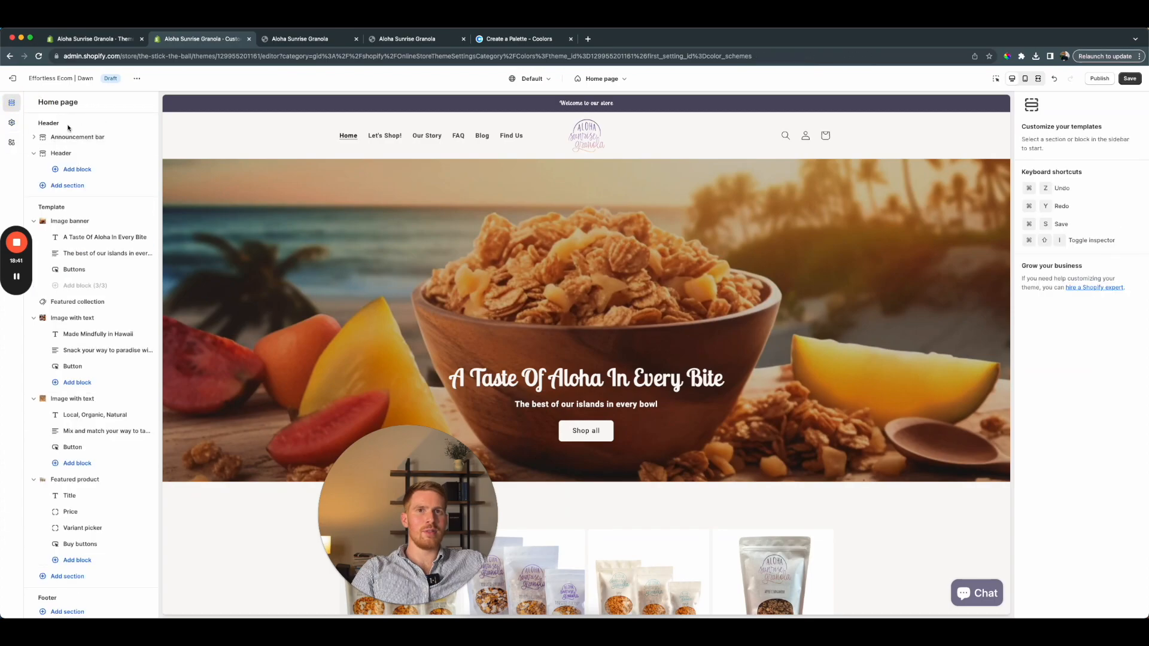
{"action": "left_click", "coordinate": [77, 137]}
{"action": "left_click", "coordinate": [1078, 165]}
{"action": "left_click", "coordinate": [1080, 282]}
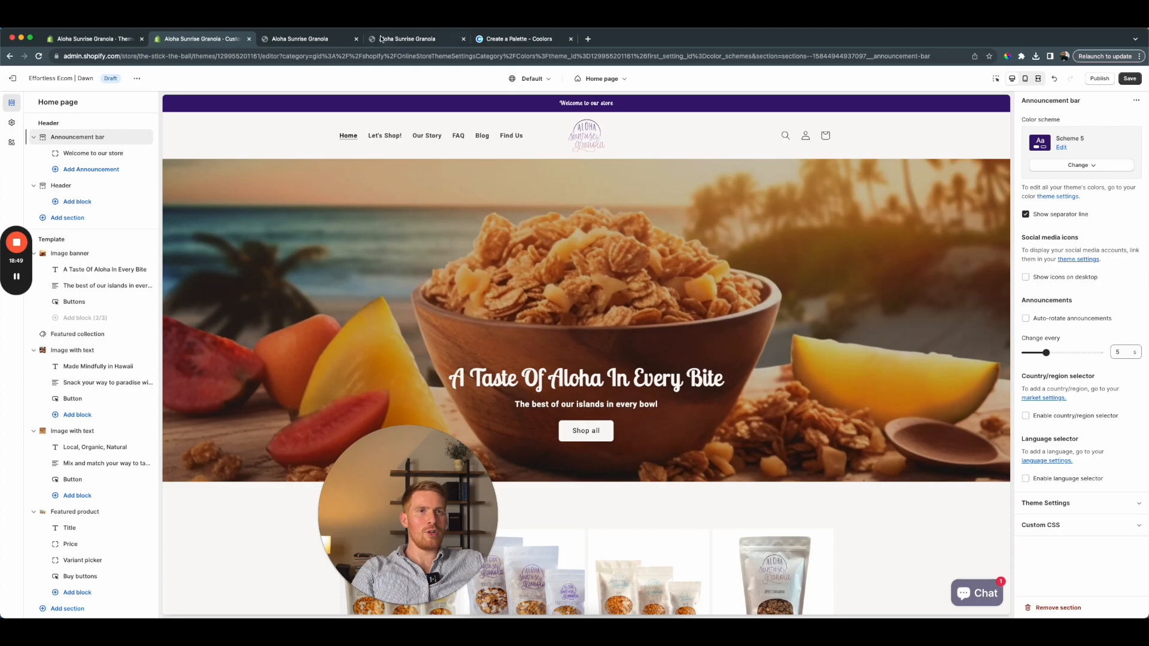
Switch to Coolors and generate several new variations of the unlocked palette colours
{"action": "left_click", "coordinate": [485, 40]}
{"action": "left_click", "coordinate": [293, 338]}
{"action": "key", "text": "space"}
{"action": "key", "text": "space"}
{"action": "key", "text": "space"}
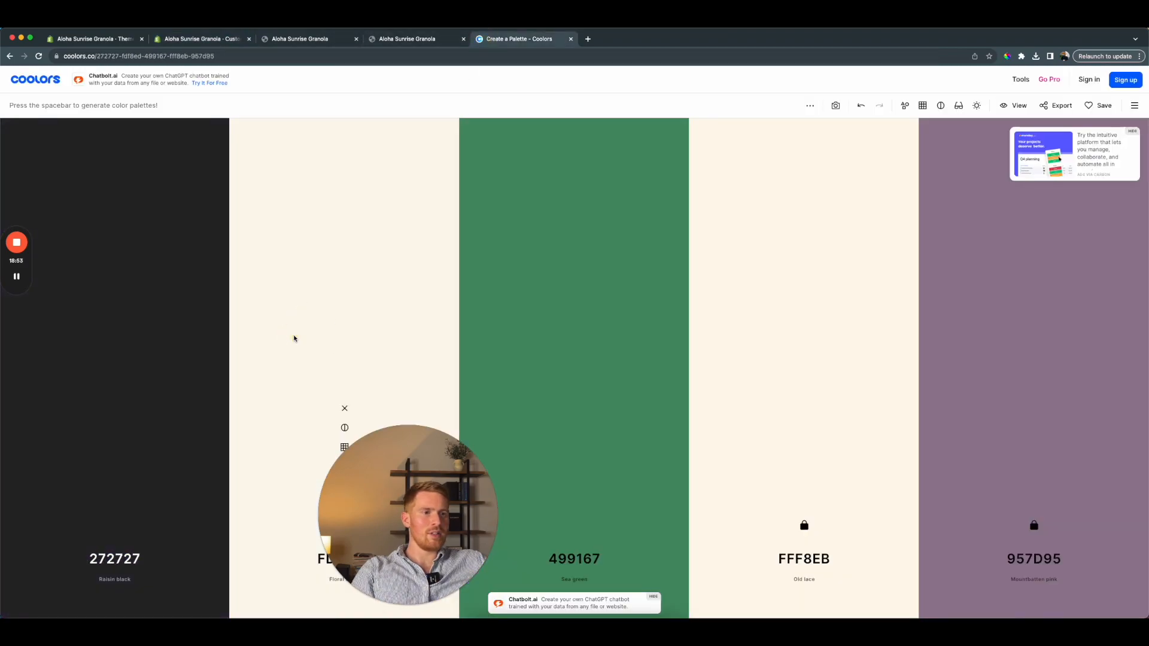
Copy the dark plum colour from the plum, red, orange and teal palette among Coolors' trending palettes, and return to the Shopify theme editor
{"action": "left_click", "coordinate": [35, 80]}
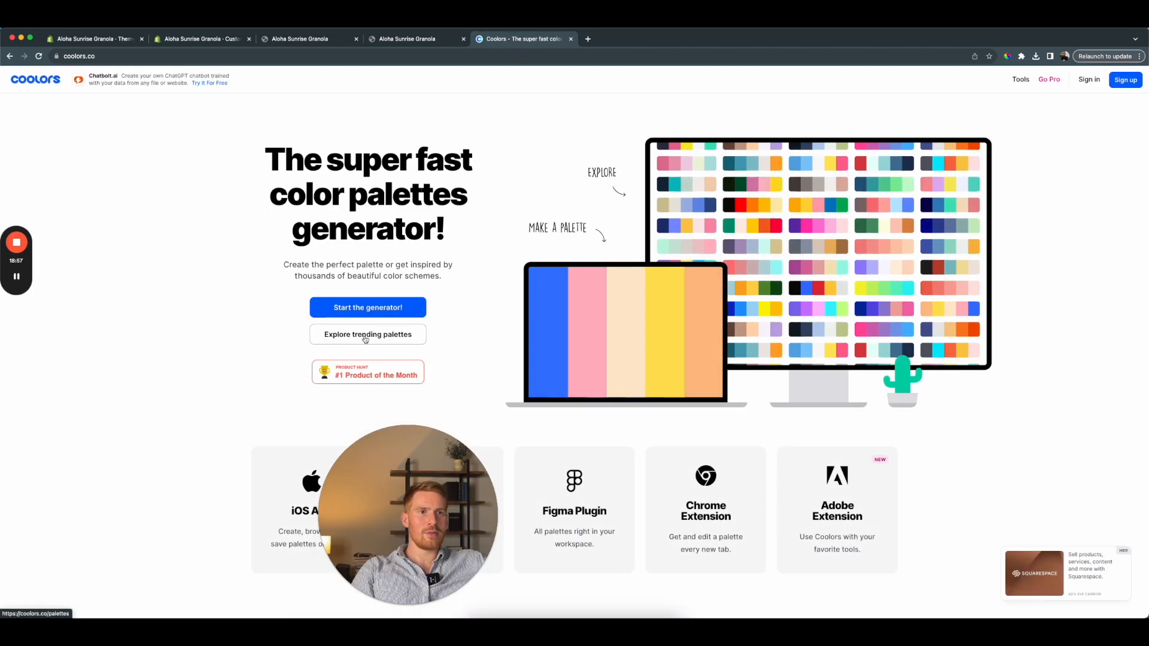
{"action": "left_click", "coordinate": [365, 337]}
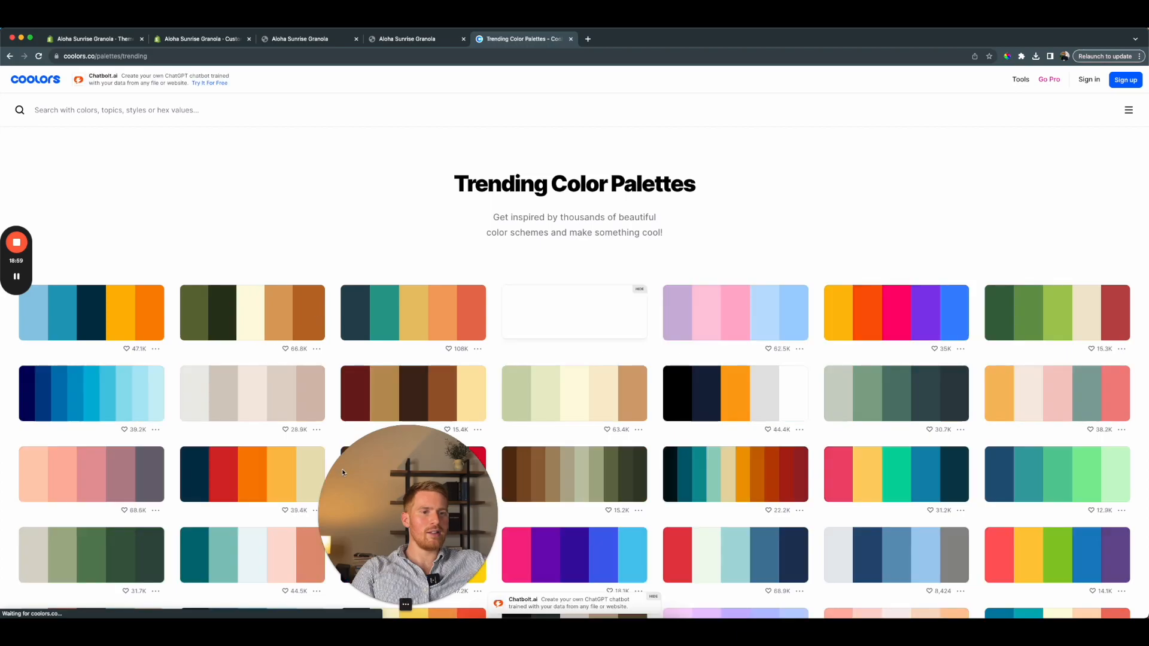
{"action": "left_click_drag", "start_coordinate": [390, 475], "coordinate": [27, 465]}
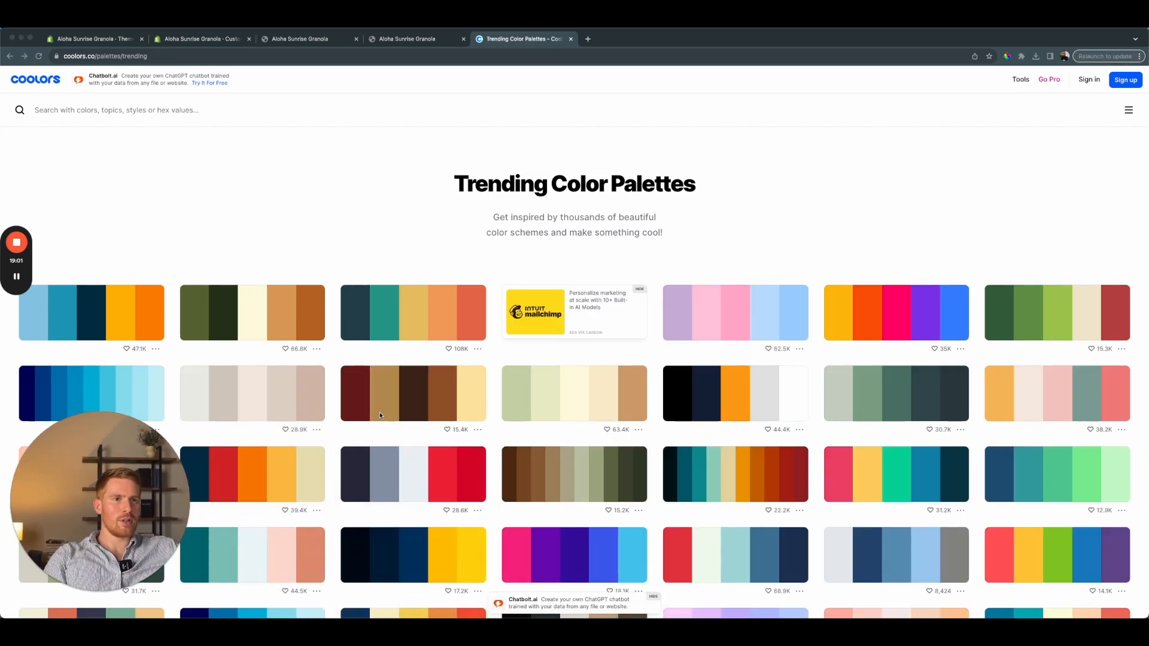
{"action": "scroll", "coordinate": [378, 411], "scroll_direction": "down", "scroll_amount": 3}
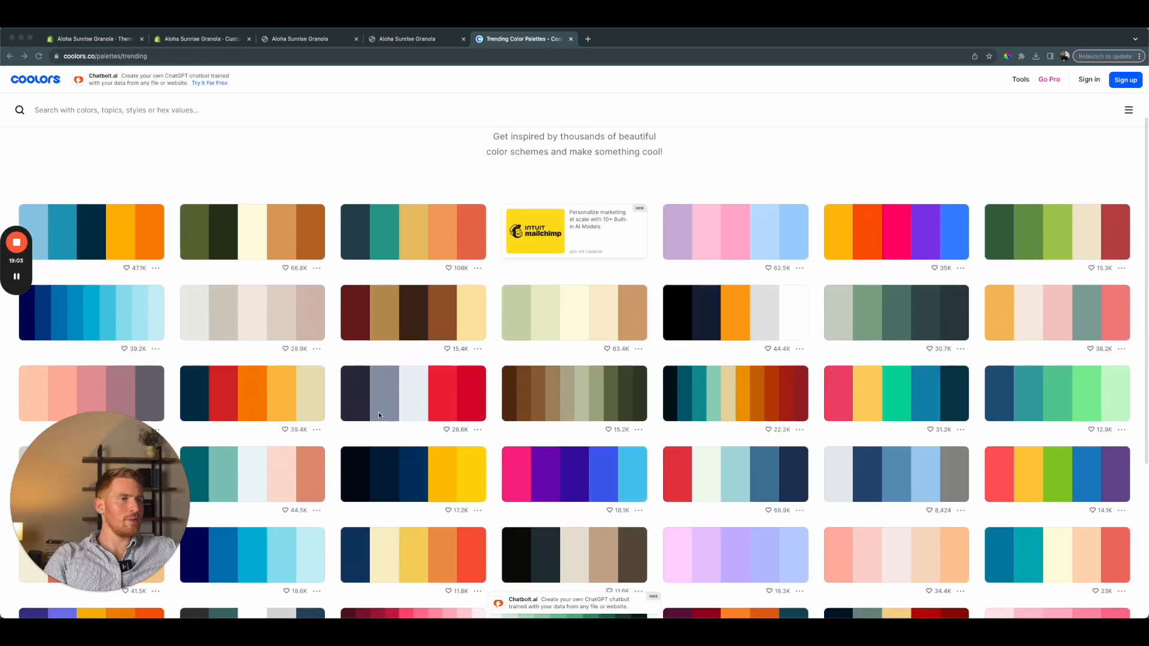
{"action": "scroll", "coordinate": [378, 412], "scroll_direction": "down", "scroll_amount": 4}
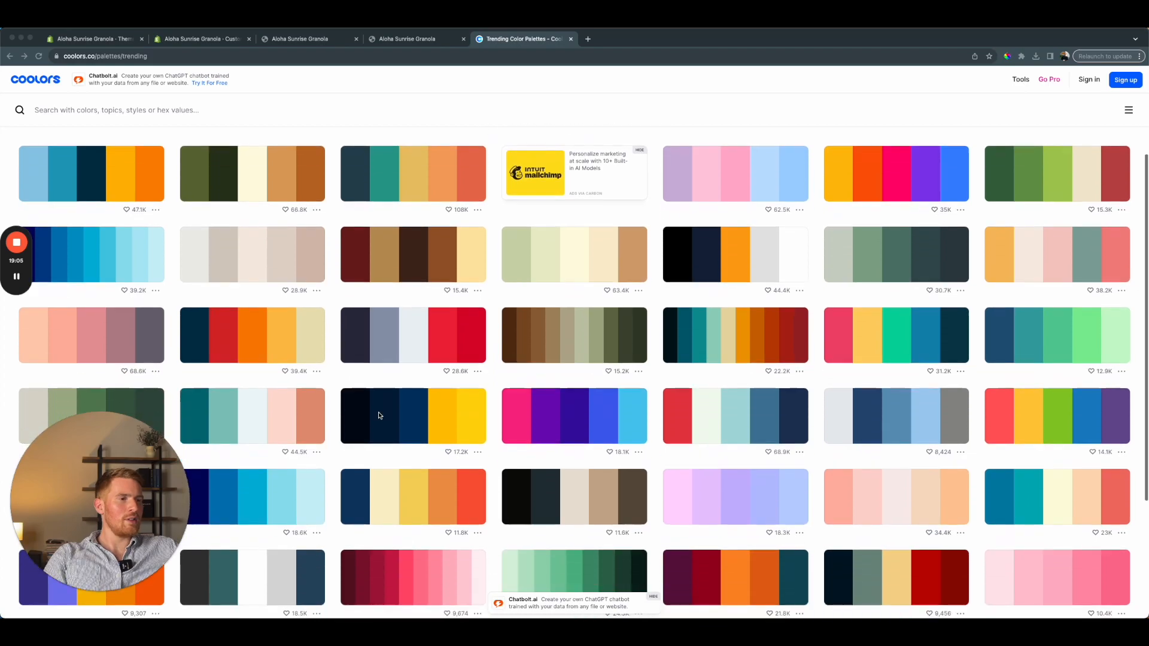
{"action": "scroll", "coordinate": [378, 412], "scroll_direction": "down", "scroll_amount": 2}
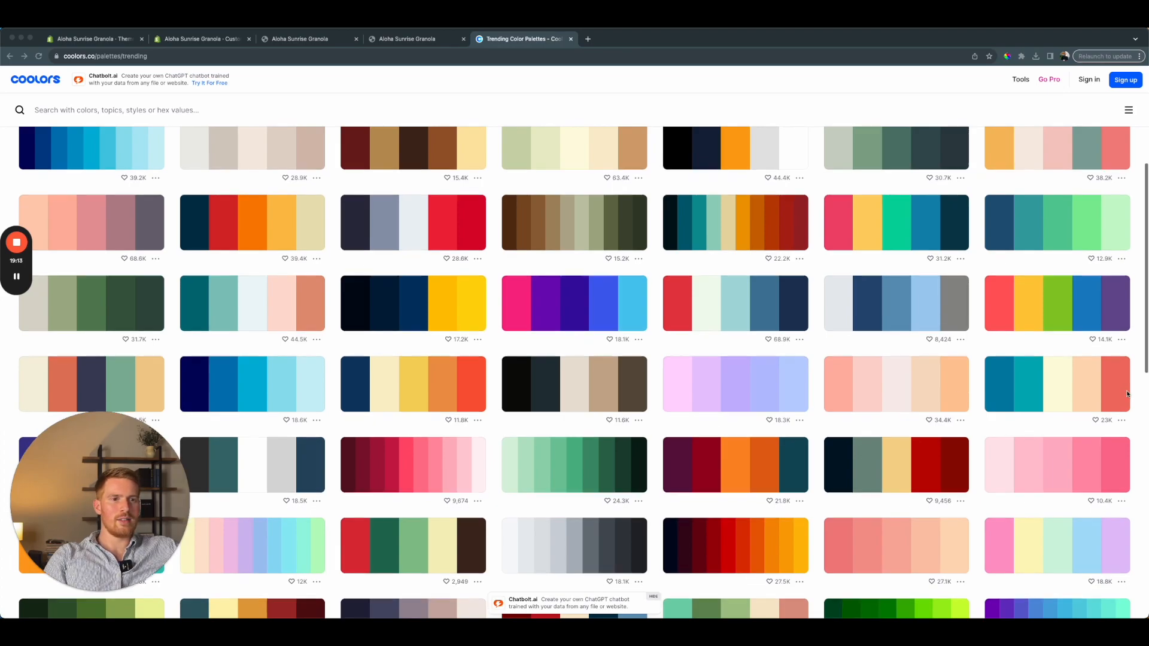
{"action": "scroll", "coordinate": [1107, 390], "scroll_direction": "down", "scroll_amount": 1}
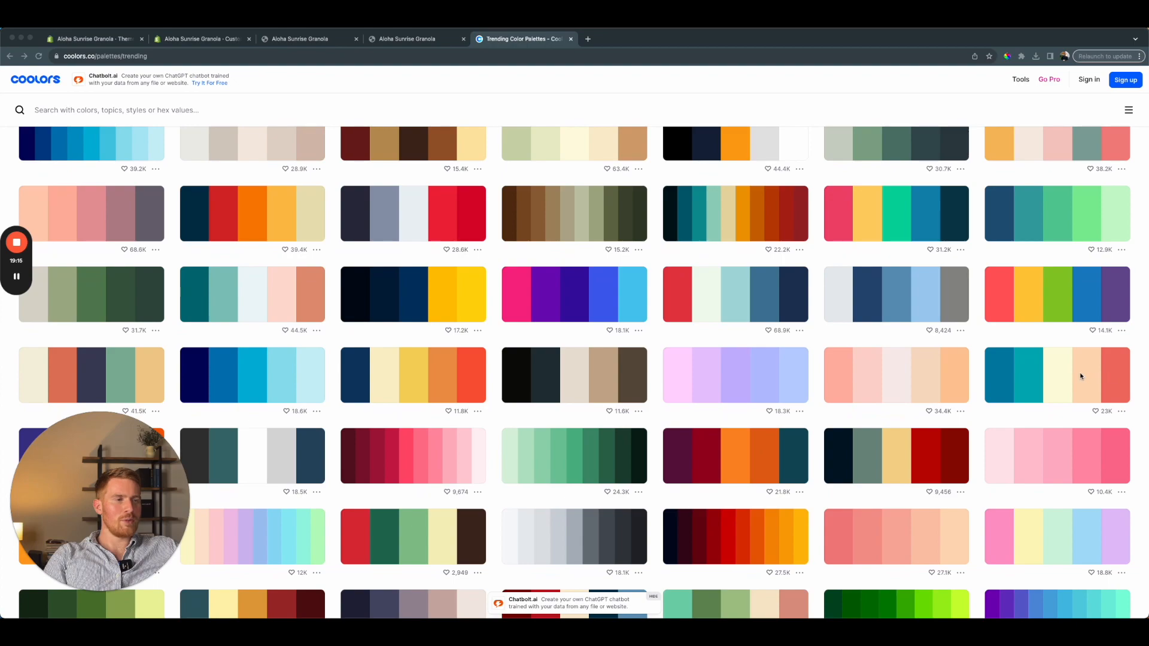
{"action": "left_click", "coordinate": [682, 458]}
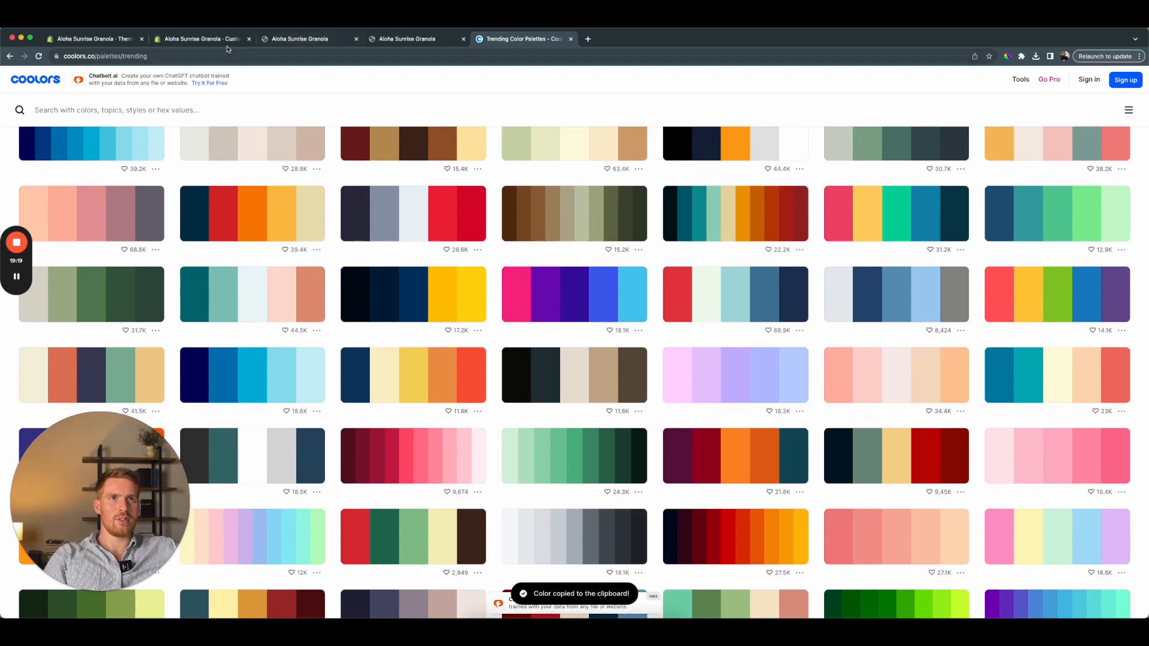
{"action": "left_click", "coordinate": [203, 38]}
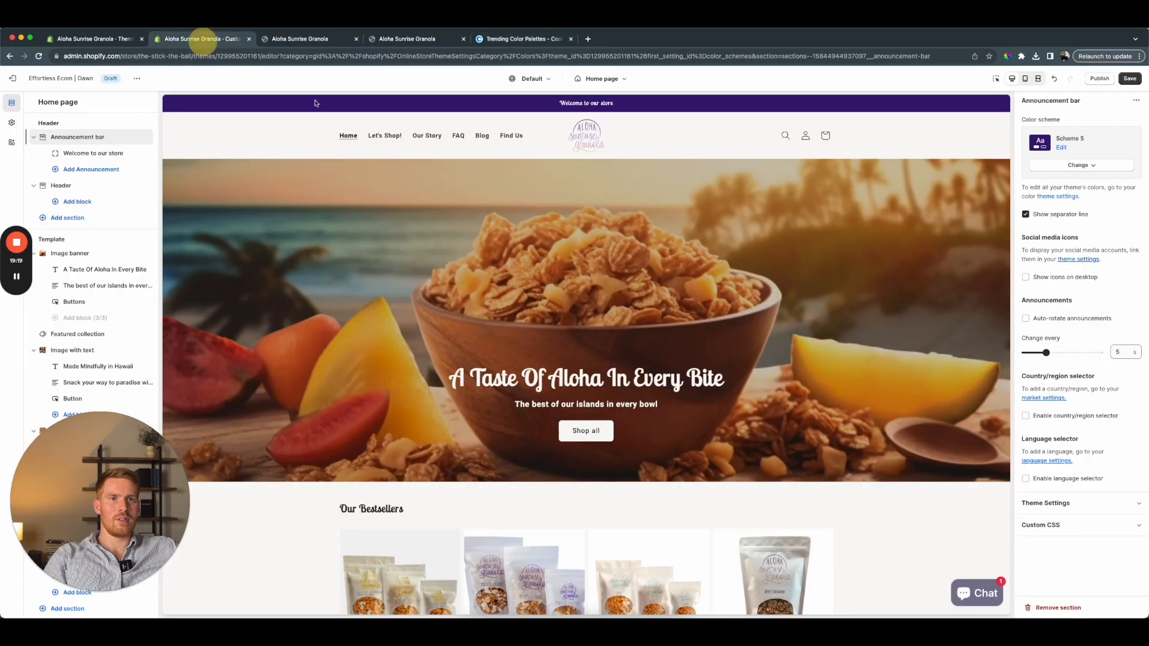
Set Scheme 5's background colour to #5F0F40 in the theme's colour settings
{"action": "left_click", "coordinate": [11, 122]}
{"action": "left_click", "coordinate": [47, 125]}
{"action": "left_click", "coordinate": [47, 124]}
{"action": "left_click", "coordinate": [80, 139]}
{"action": "left_click", "coordinate": [99, 255]}
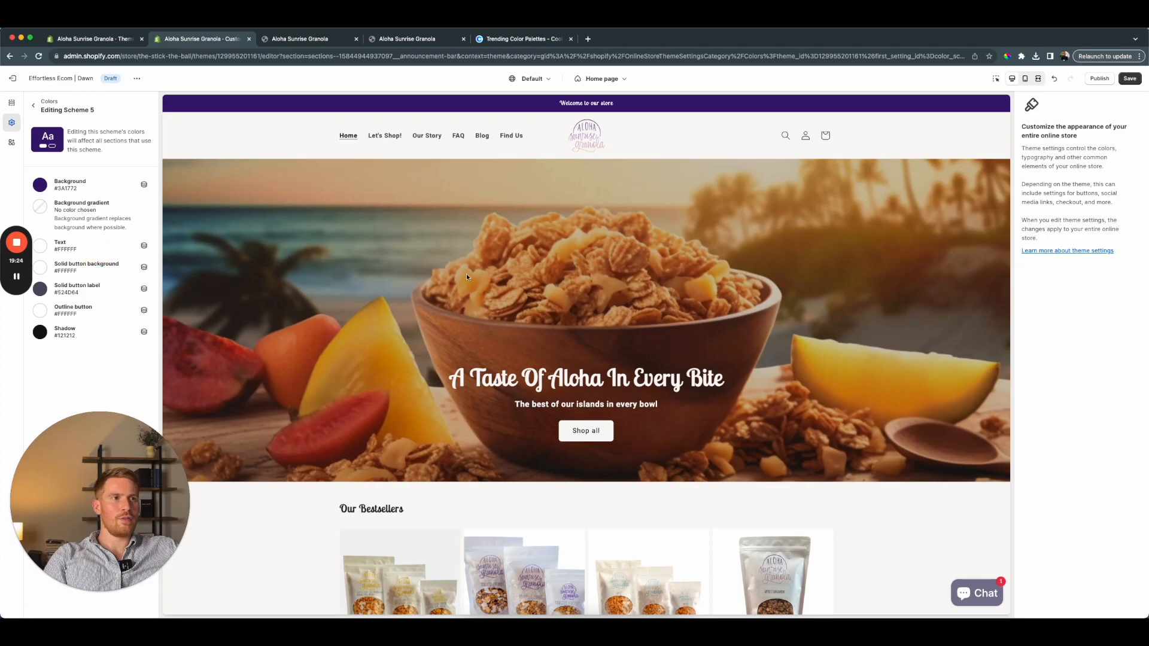
{"action": "left_click", "coordinate": [67, 188]}
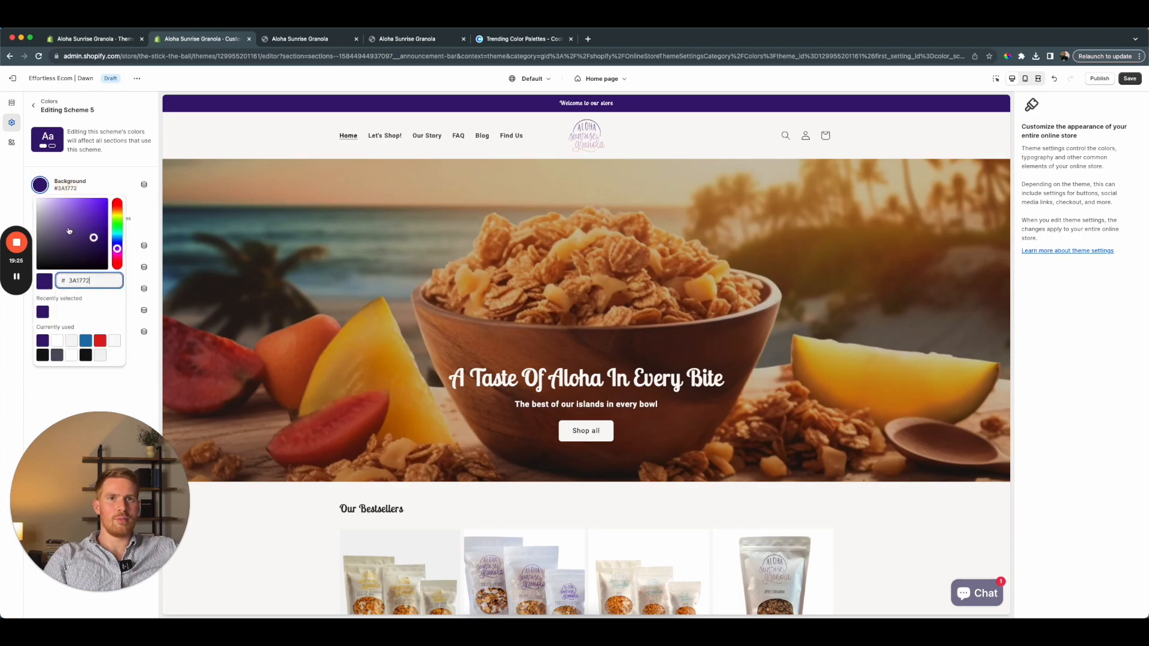
{"action": "type", "text": "5f0f40"}
{"action": "left_click", "coordinate": [43, 392]}
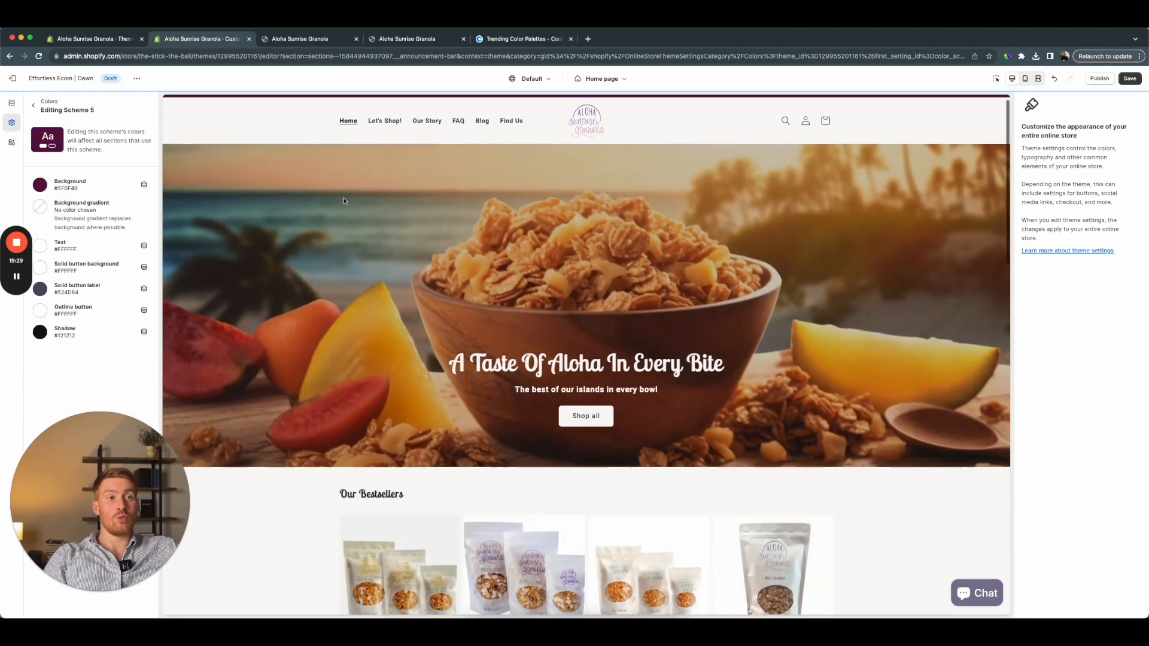
{"action": "scroll", "coordinate": [344, 201], "scroll_direction": "down", "scroll_amount": 5}
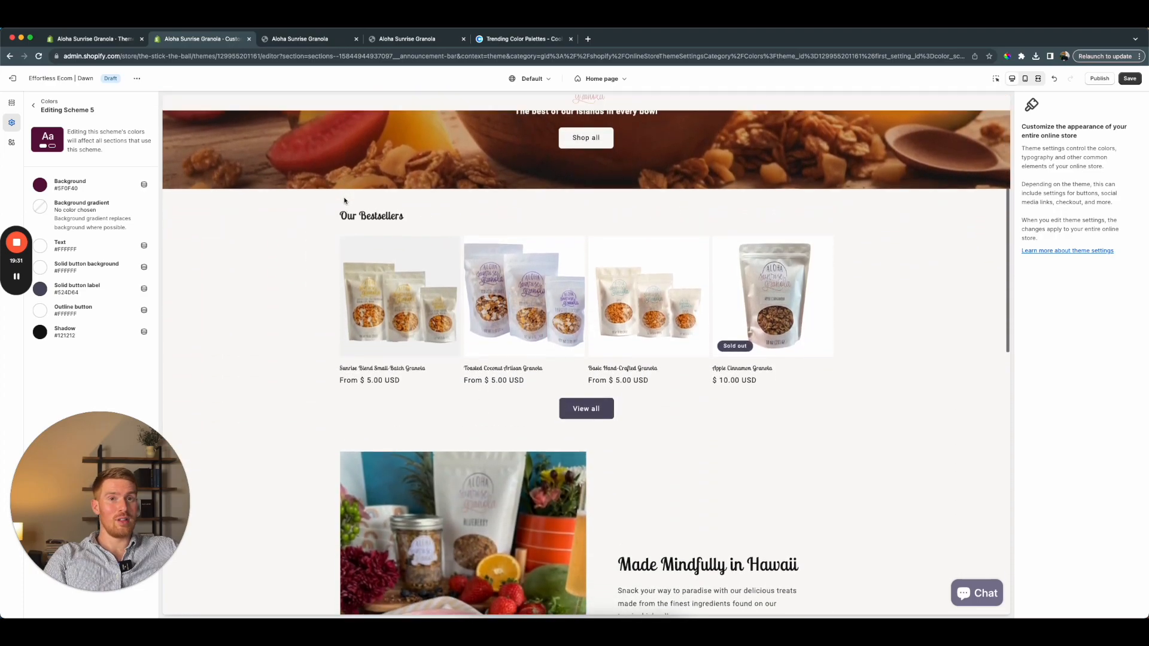
{"action": "scroll", "coordinate": [344, 202], "scroll_direction": "down", "scroll_amount": 10}
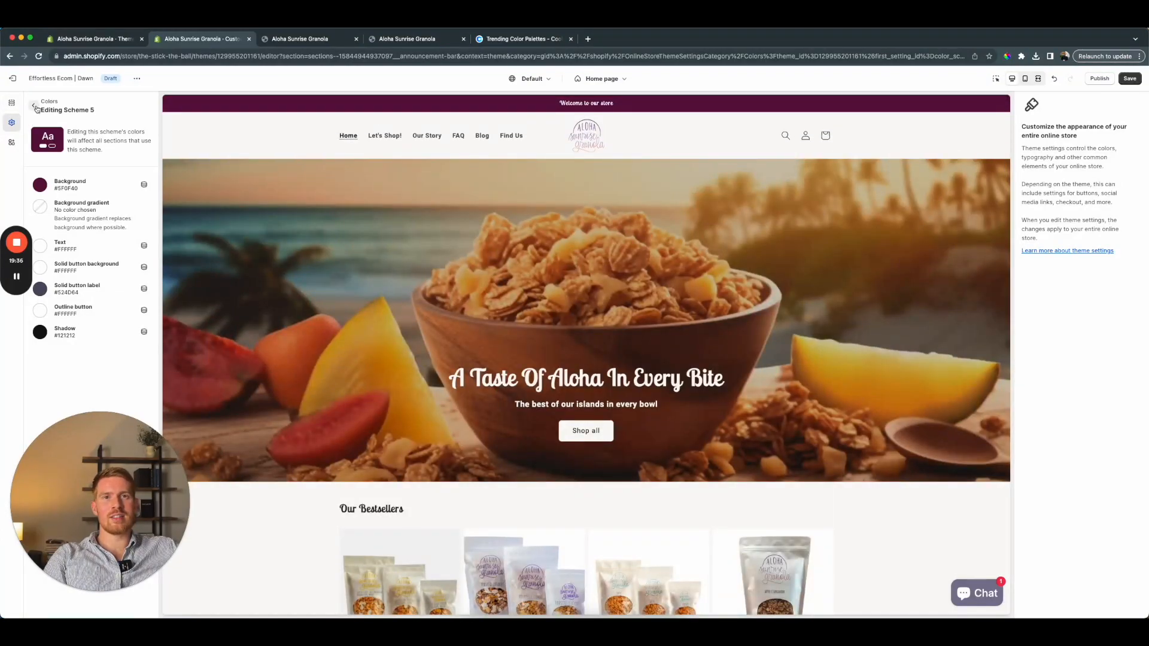
Set Scheme 3's background colour to #5F0F40
{"action": "left_click", "coordinate": [34, 106]}
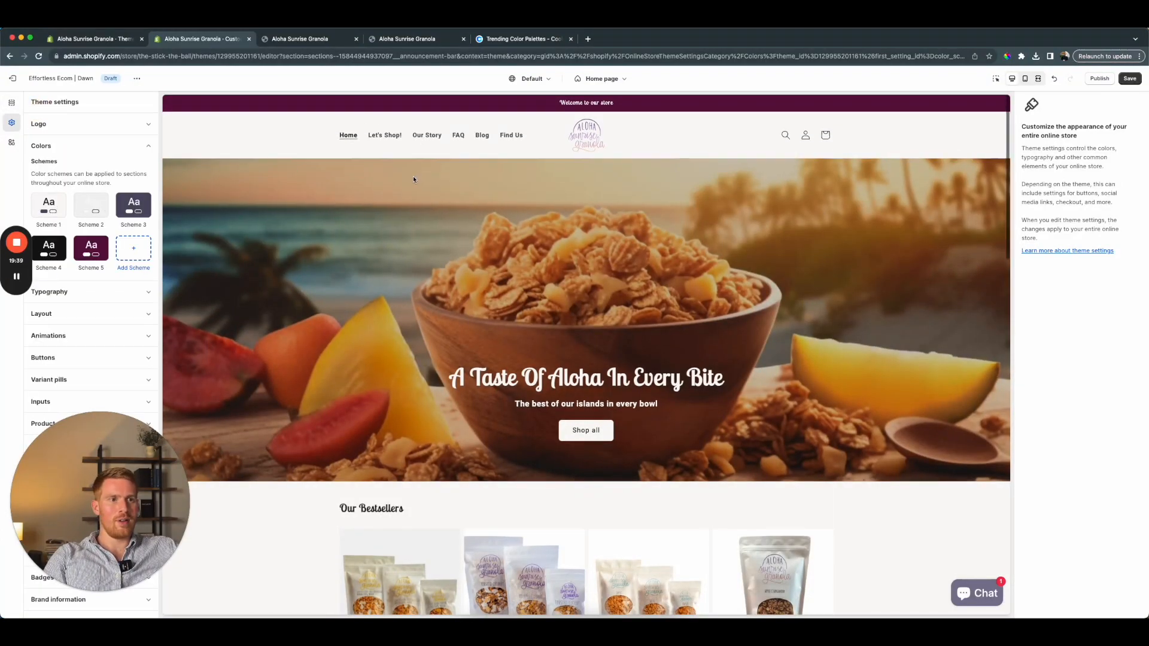
{"action": "scroll", "coordinate": [412, 179], "scroll_direction": "down", "scroll_amount": 5}
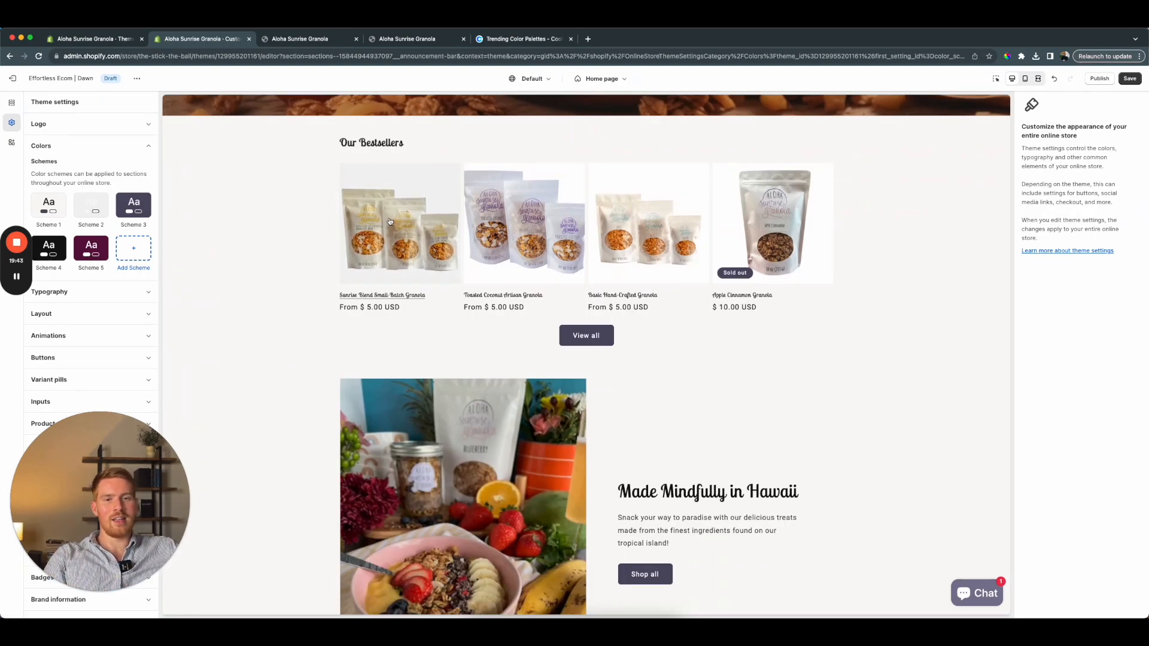
{"action": "scroll", "coordinate": [389, 305], "scroll_direction": "up", "scroll_amount": 5}
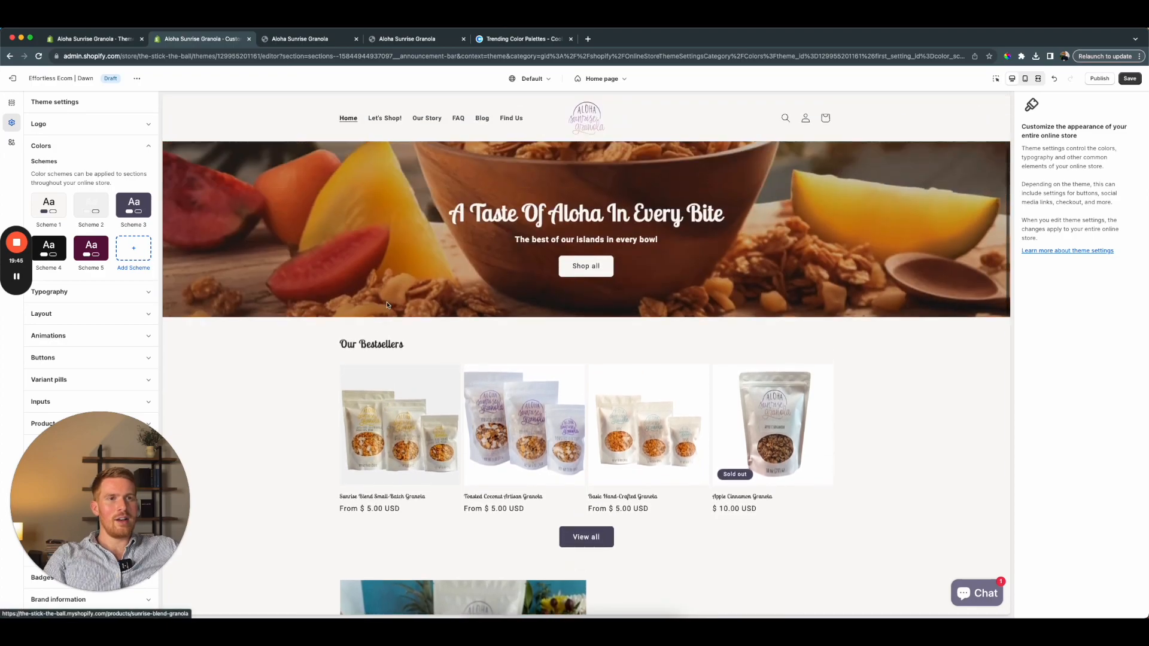
{"action": "scroll", "coordinate": [346, 272], "scroll_direction": "down", "scroll_amount": 3}
{"action": "scroll", "coordinate": [346, 272], "scroll_direction": "up", "scroll_amount": 3}
{"action": "scroll", "coordinate": [548, 178], "scroll_direction": "down", "scroll_amount": 5}
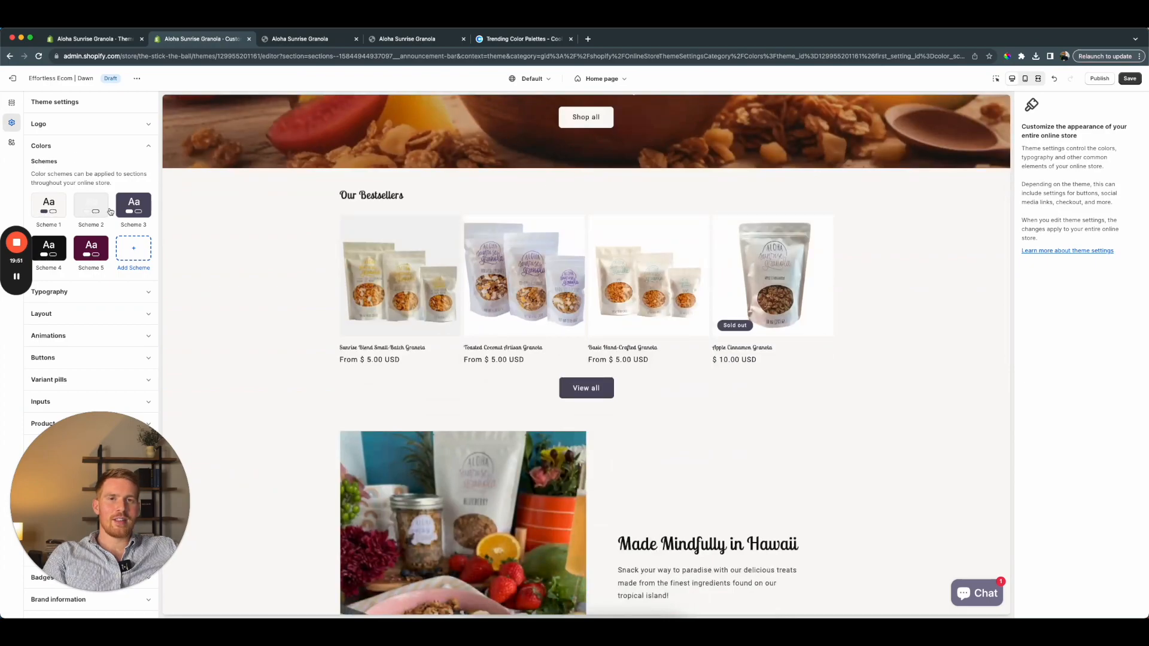
{"action": "left_click", "coordinate": [132, 209]}
{"action": "left_click", "coordinate": [77, 189]}
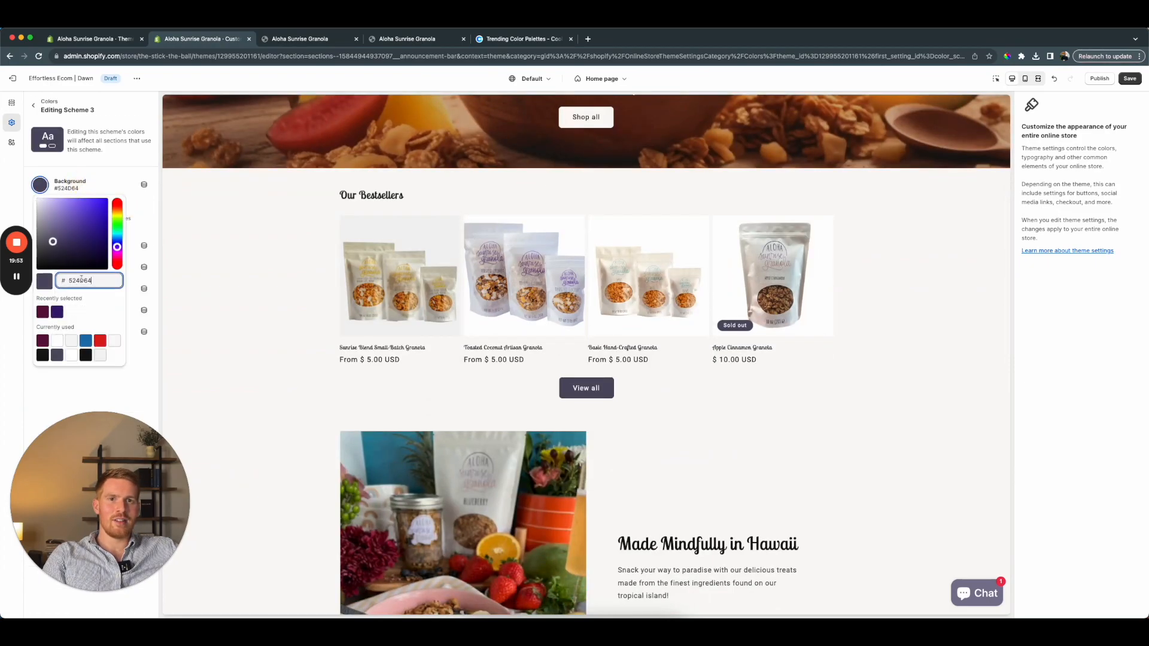
{"action": "left_click", "coordinate": [131, 381]}
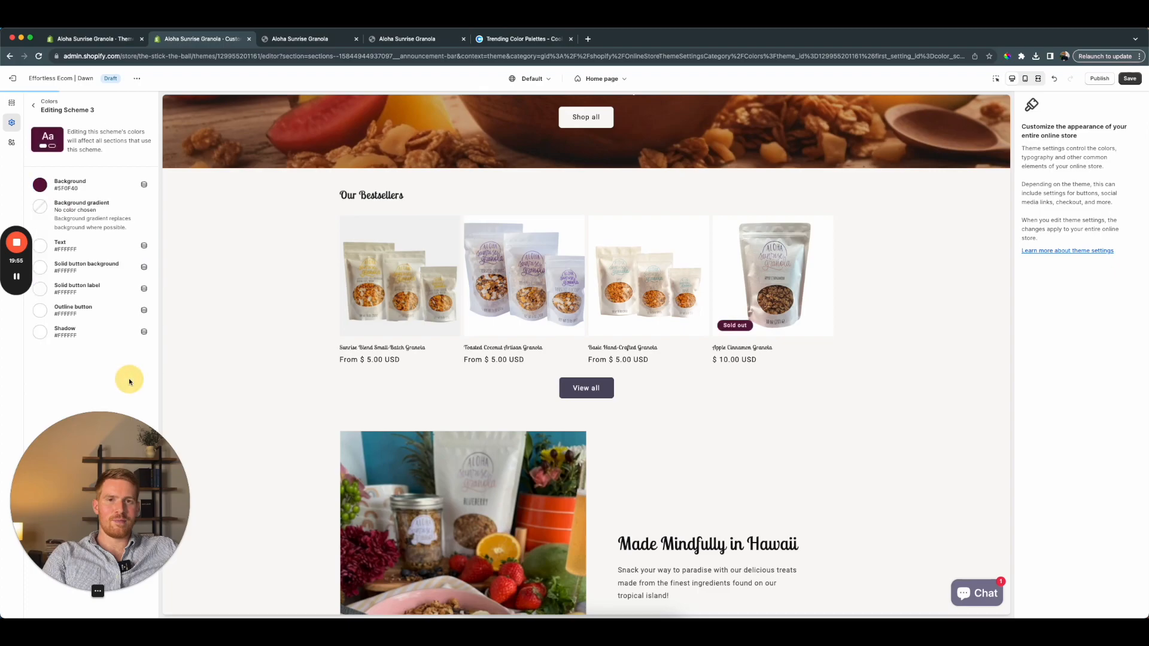
Set Scheme 1's solid button background colour to #5F0F40
{"action": "scroll", "coordinate": [325, 324], "scroll_direction": "down", "scroll_amount": 15}
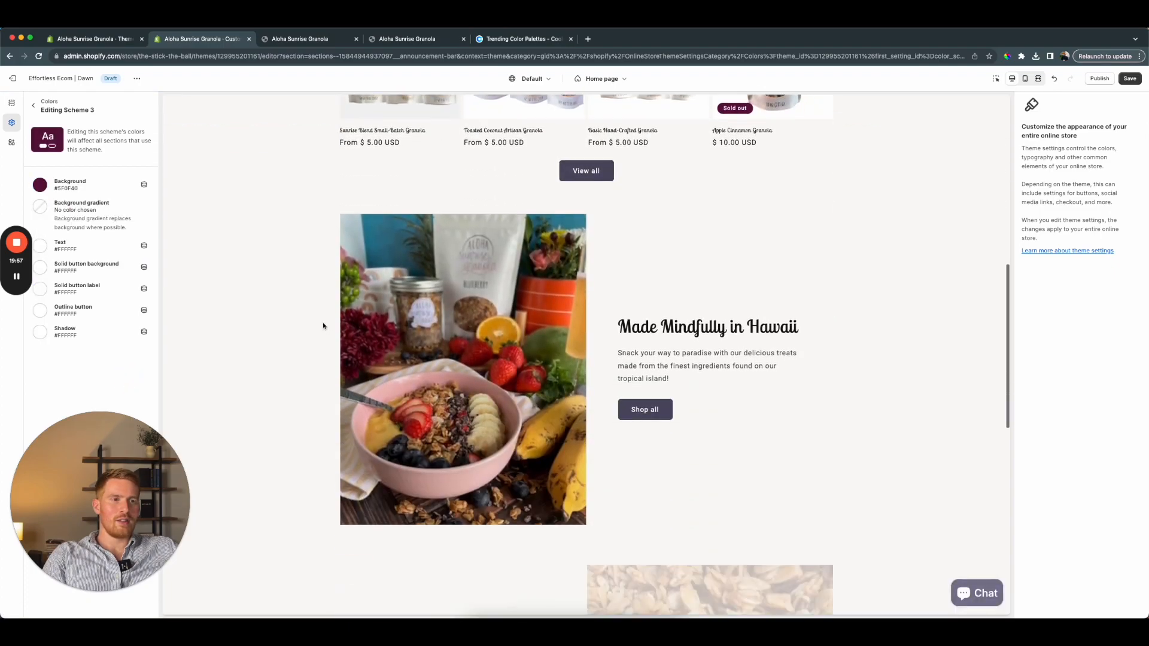
{"action": "scroll", "coordinate": [322, 326], "scroll_direction": "up", "scroll_amount": 15}
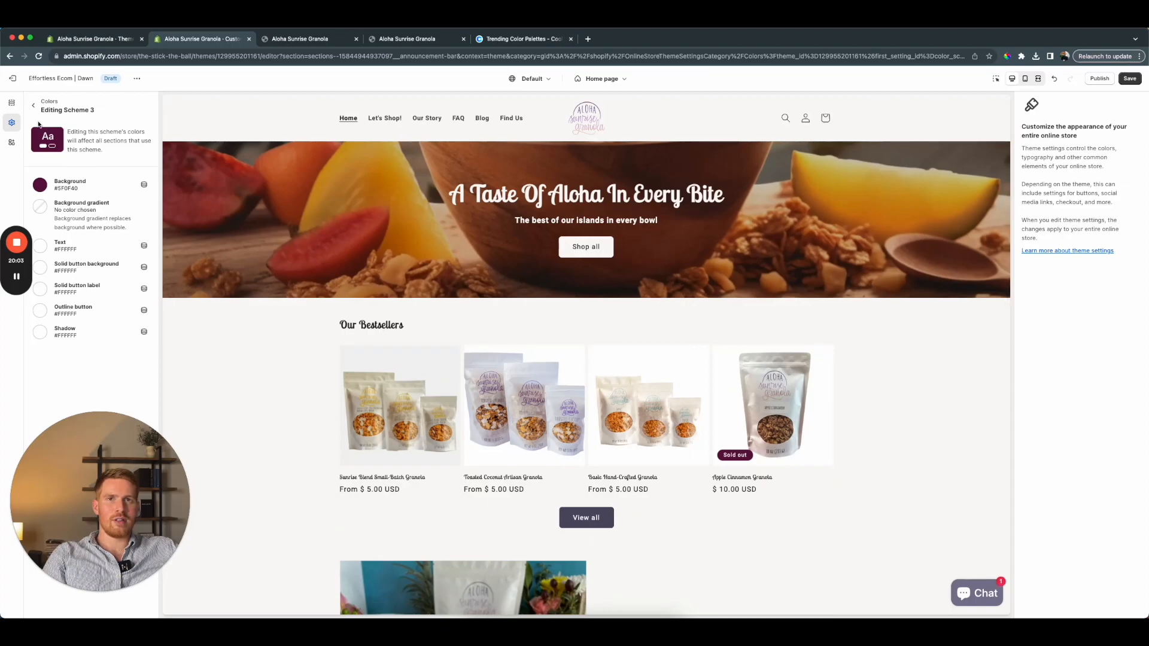
{"action": "left_click", "coordinate": [36, 108]}
{"action": "left_click", "coordinate": [49, 204]}
{"action": "left_click", "coordinate": [71, 274]}
{"action": "double_click", "coordinate": [93, 173]}
{"action": "key", "text": "super+v"}
{"action": "left_click", "coordinate": [115, 357]}
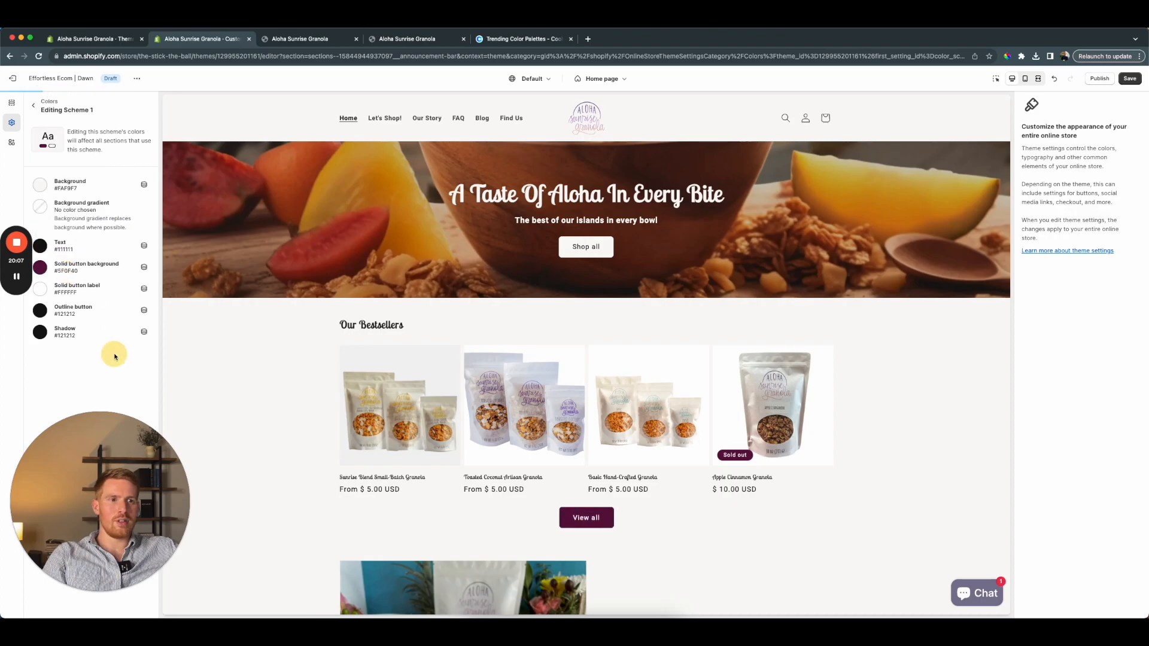
Review the button colours and the Our Bestsellers product titles throughout the home page preview
{"action": "scroll", "coordinate": [378, 429], "scroll_direction": "down", "scroll_amount": 3}
{"action": "scroll", "coordinate": [378, 429], "scroll_direction": "down", "scroll_amount": 3}
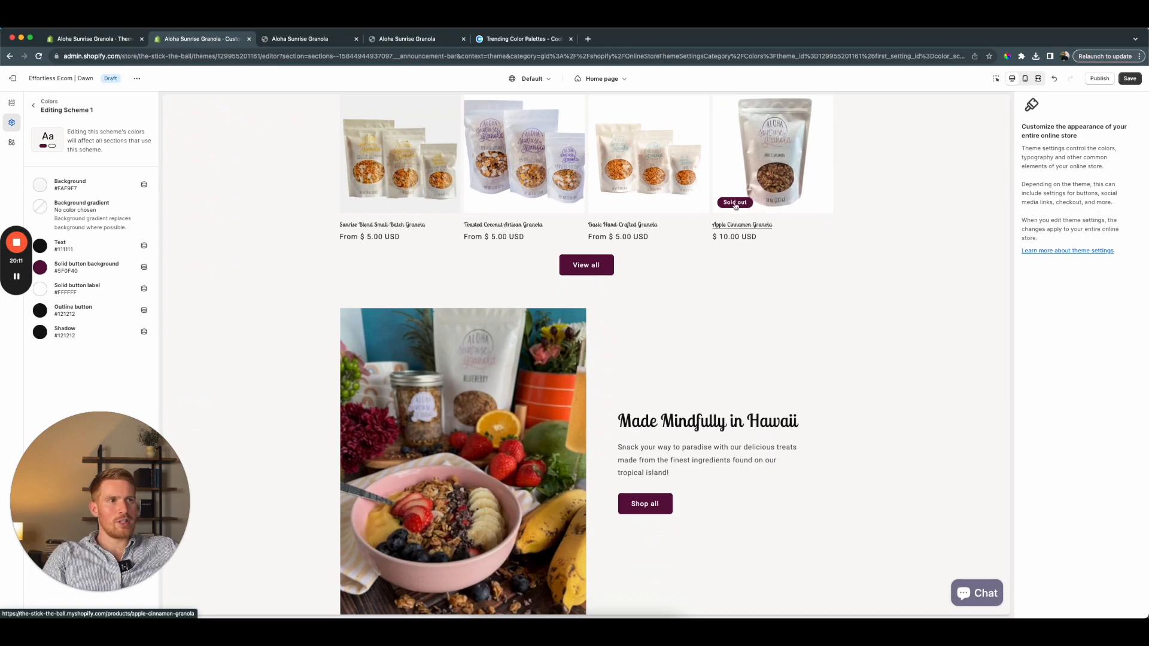
{"action": "scroll", "coordinate": [720, 342], "scroll_direction": "down", "scroll_amount": 6}
{"action": "scroll", "coordinate": [720, 338], "scroll_direction": "down", "scroll_amount": 10}
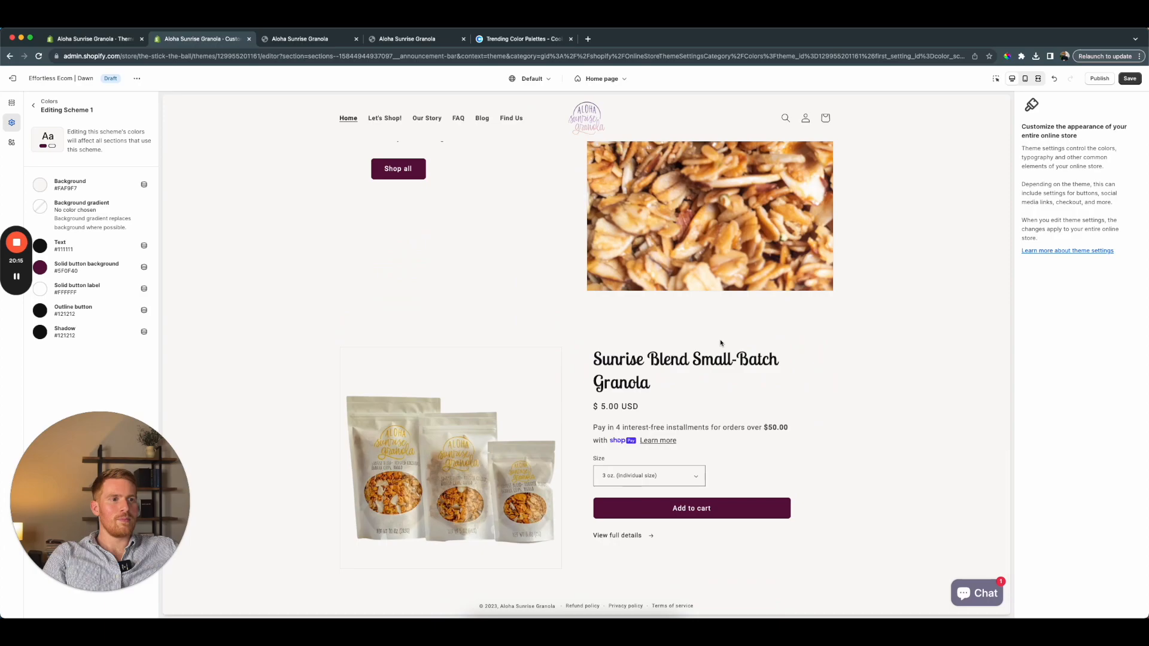
{"action": "scroll", "coordinate": [720, 342], "scroll_direction": "up", "scroll_amount": 16}
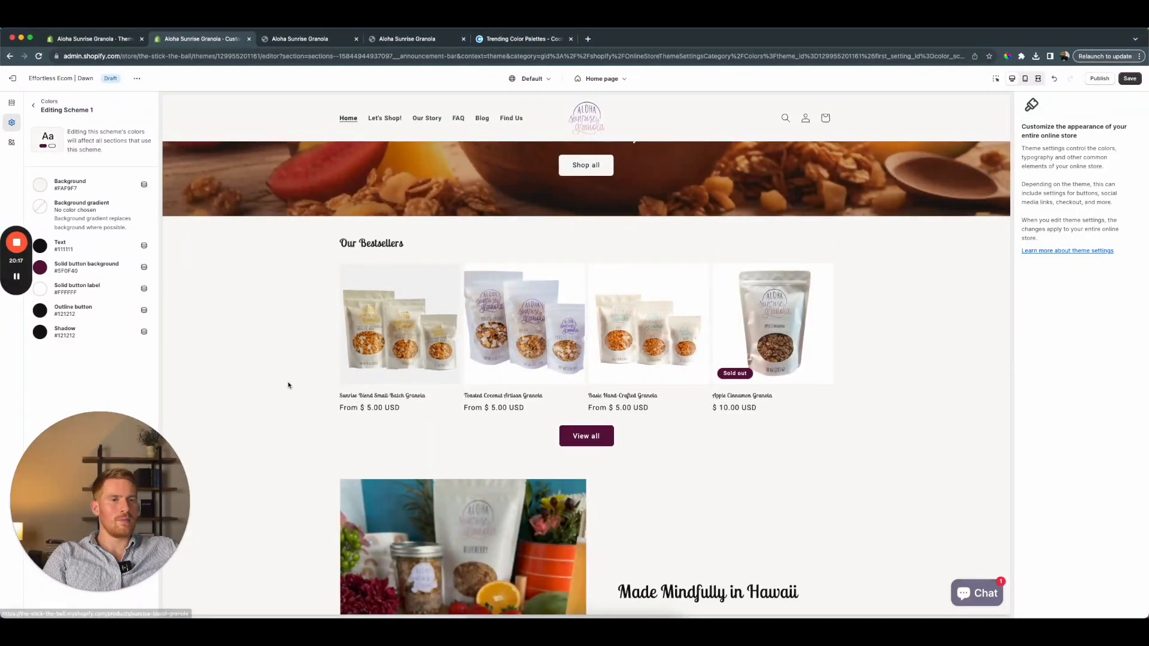
{"action": "scroll", "coordinate": [288, 385], "scroll_direction": "up", "scroll_amount": 4}
{"action": "scroll", "coordinate": [288, 386], "scroll_direction": "down", "scroll_amount": 5}
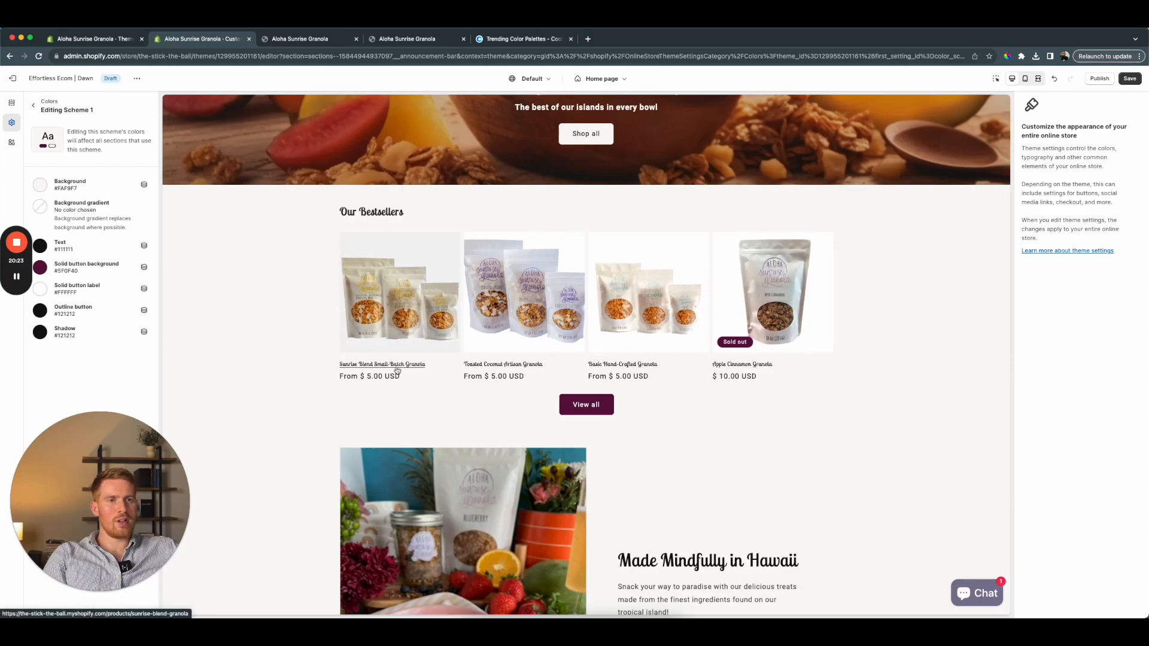
{"action": "scroll", "coordinate": [407, 371], "scroll_direction": "up", "scroll_amount": 4}
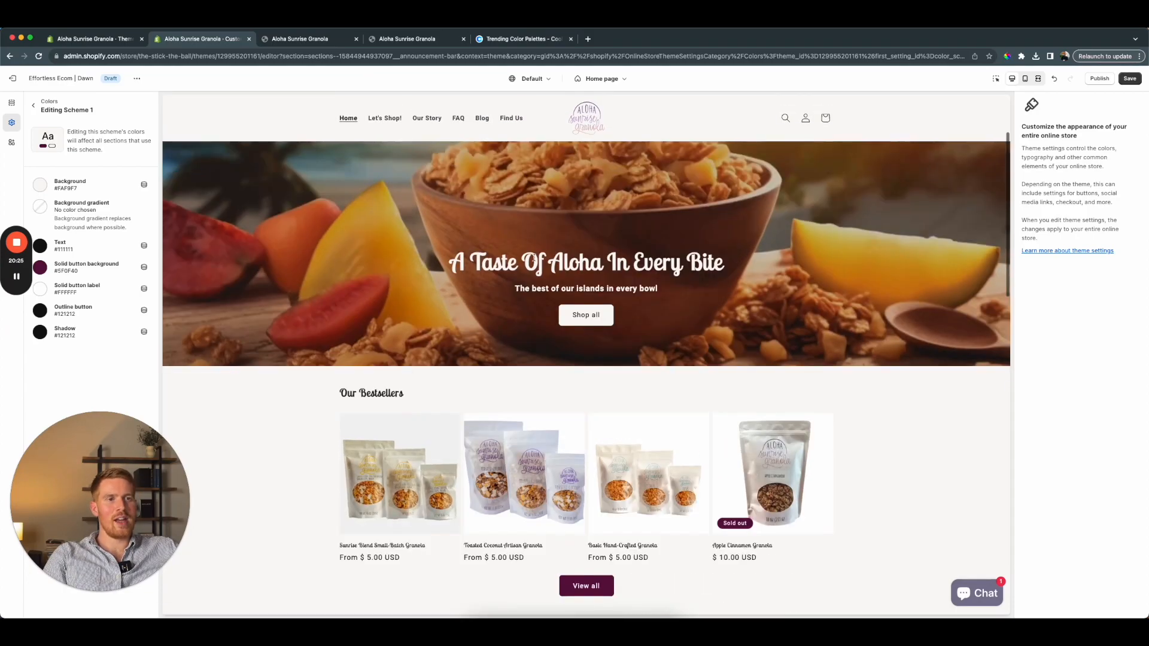
{"action": "scroll", "coordinate": [345, 364], "scroll_direction": "down", "scroll_amount": 3}
{"action": "scroll", "coordinate": [347, 362], "scroll_direction": "down", "scroll_amount": 1}
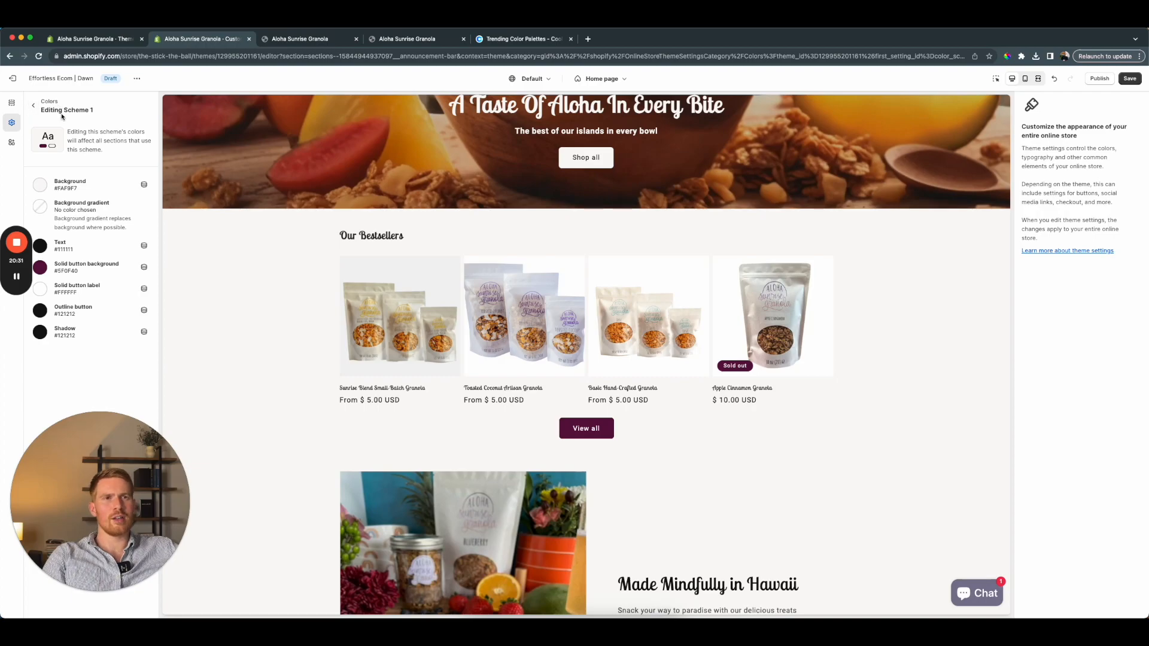
Switch to the store preview and inspect the heading element of the first product card's title under Our Bestsellers
{"action": "left_click", "coordinate": [285, 43]}
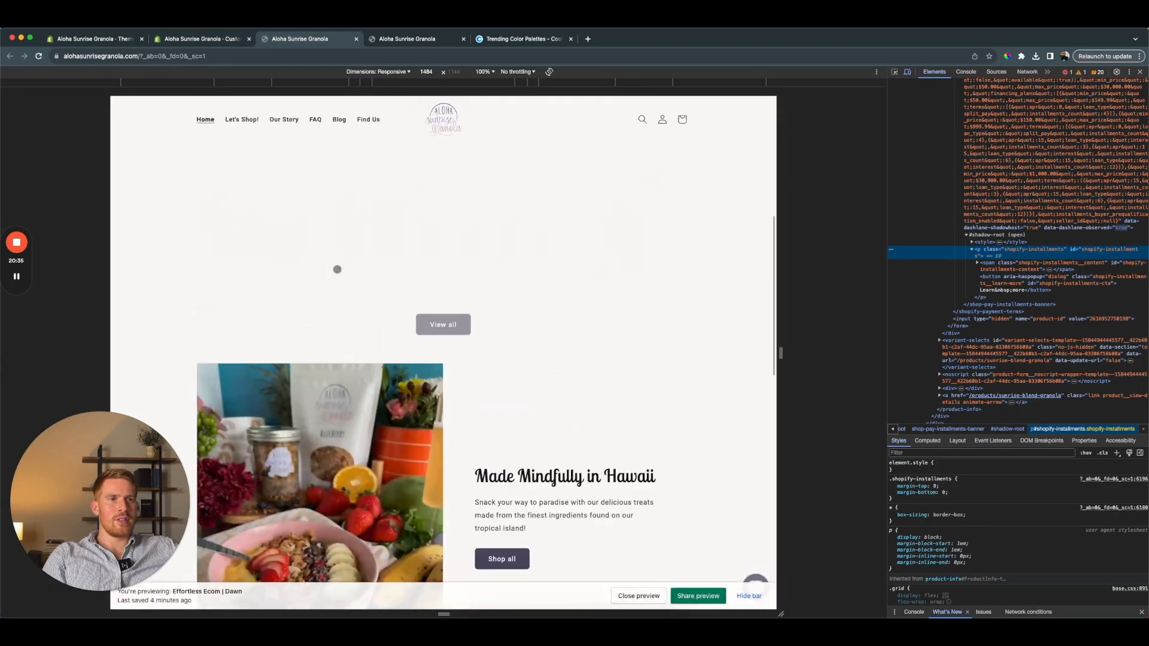
{"action": "scroll", "coordinate": [337, 270], "scroll_direction": "up", "scroll_amount": 5}
{"action": "scroll", "coordinate": [303, 419], "scroll_direction": "down", "scroll_amount": 3}
{"action": "key", "text": "super+shift+c"}
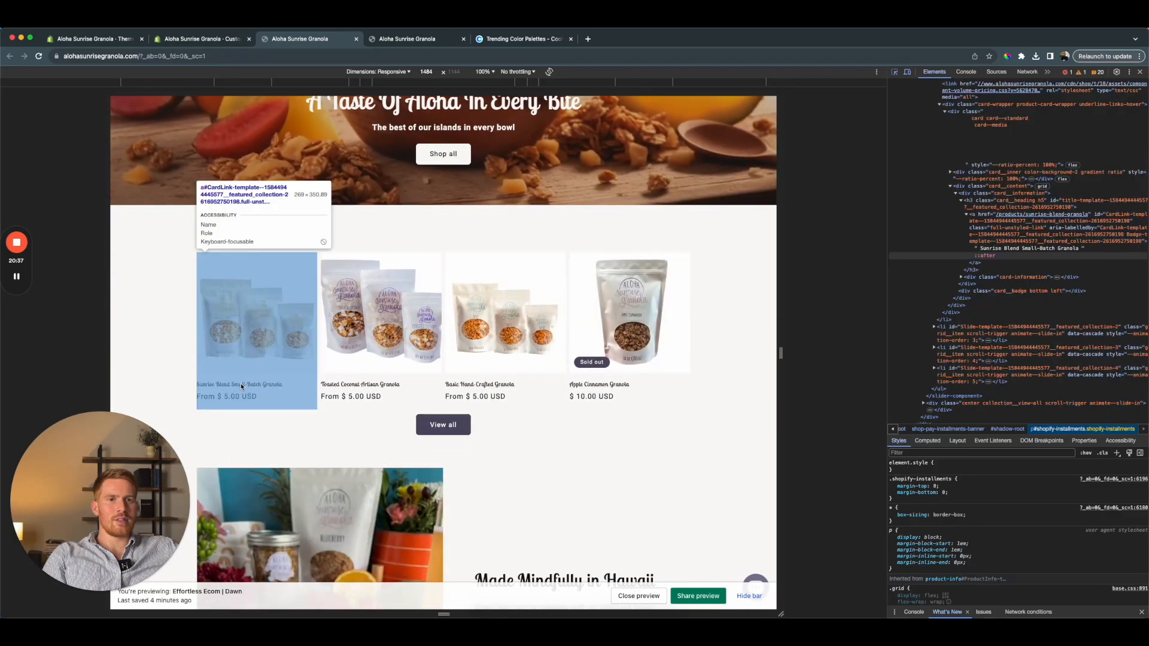
{"action": "left_click", "coordinate": [242, 386]}
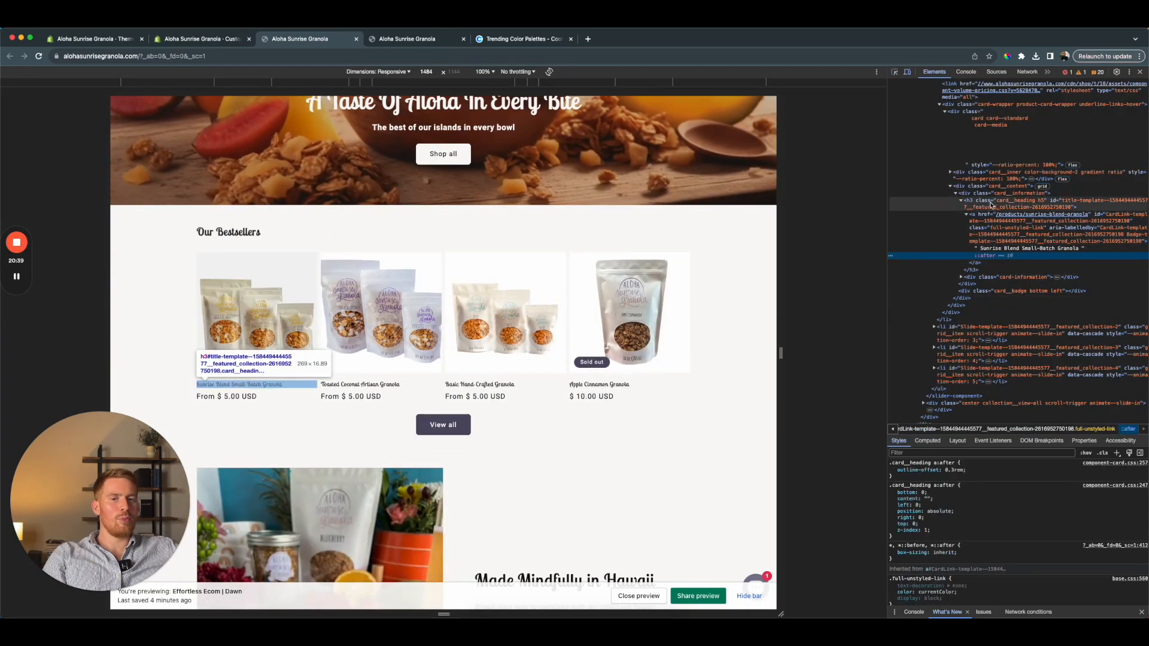
{"action": "left_click", "coordinate": [991, 204]}
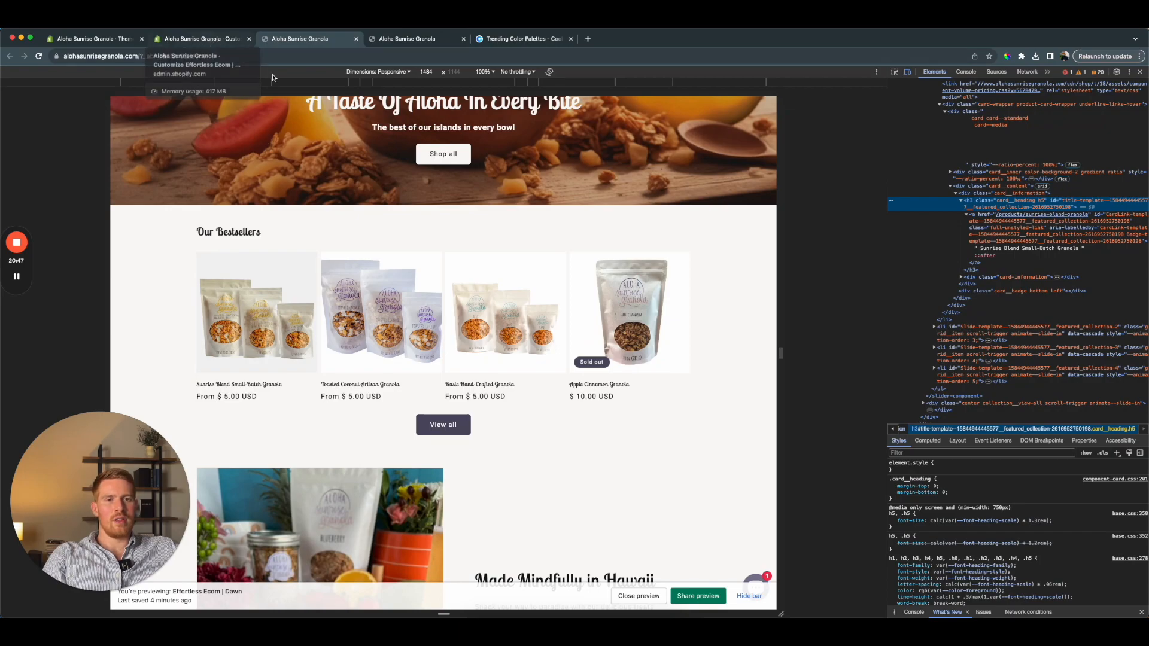
Inspect the banner subtitle "The best of our islands in every bowl" and filter its styles by "font-fam"
{"action": "key", "text": "super+shift+c"}
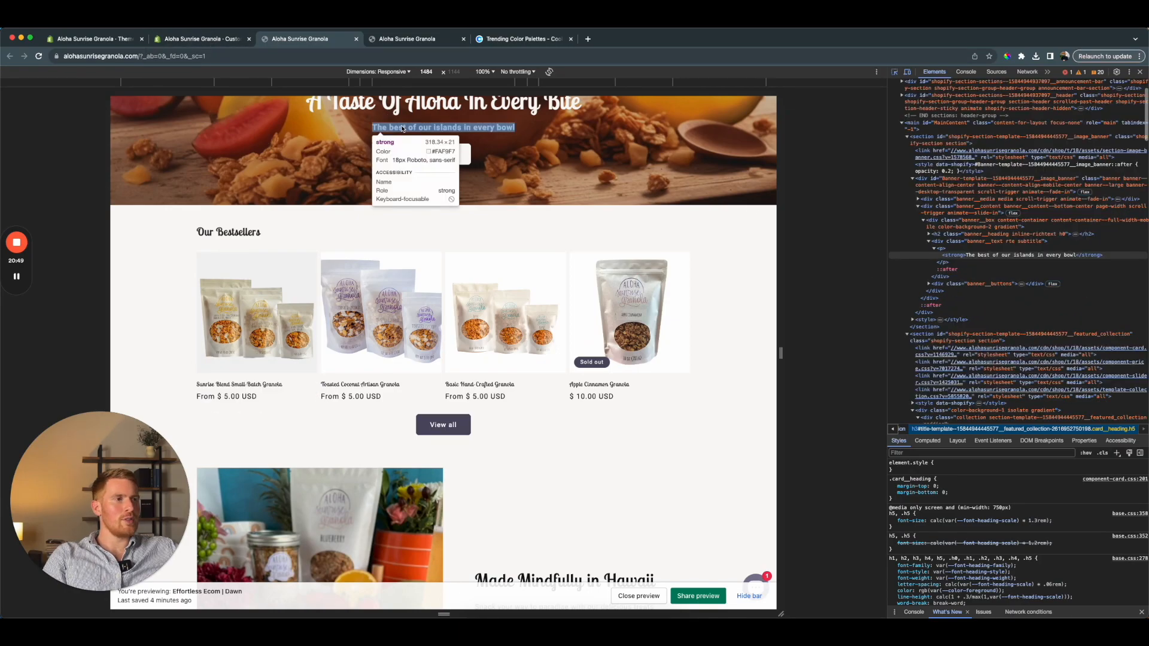
{"action": "left_click", "coordinate": [403, 128]}
{"action": "left_click", "coordinate": [932, 453]}
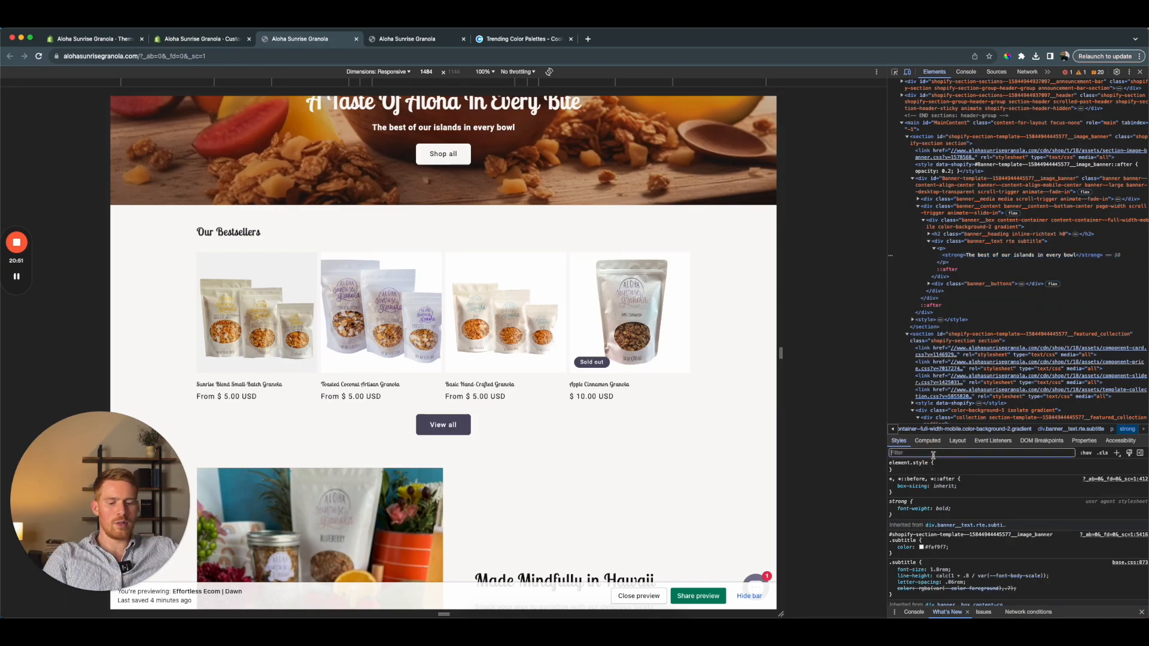
{"action": "type", "text": "fotn"}
{"action": "key", "text": "BackSpace"}
{"action": "type", "text": "nt-"}
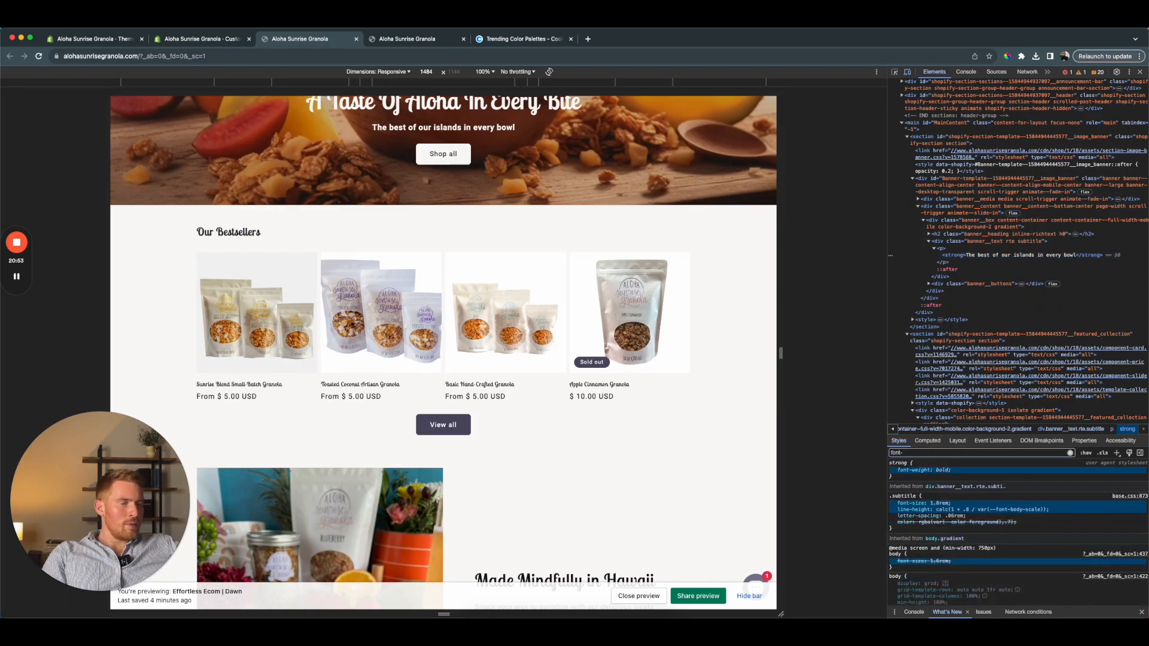
{"action": "type", "text": "fam"}
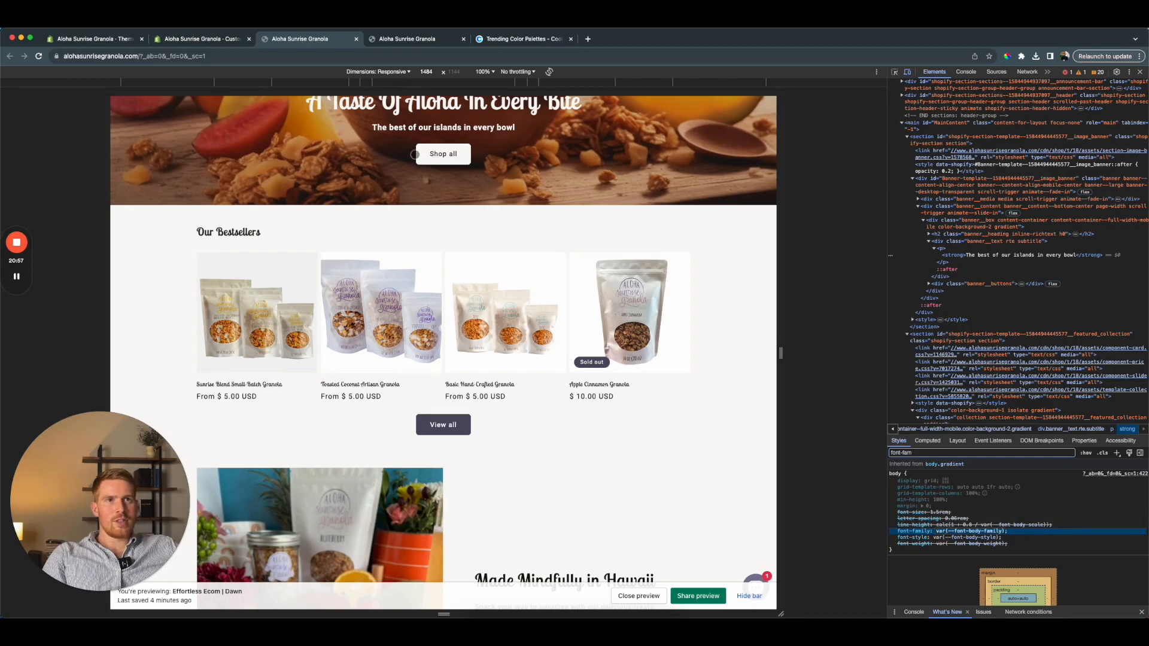
Return to the Shopify theme editor and open the theme's code for editing
{"action": "left_click", "coordinate": [207, 40]}
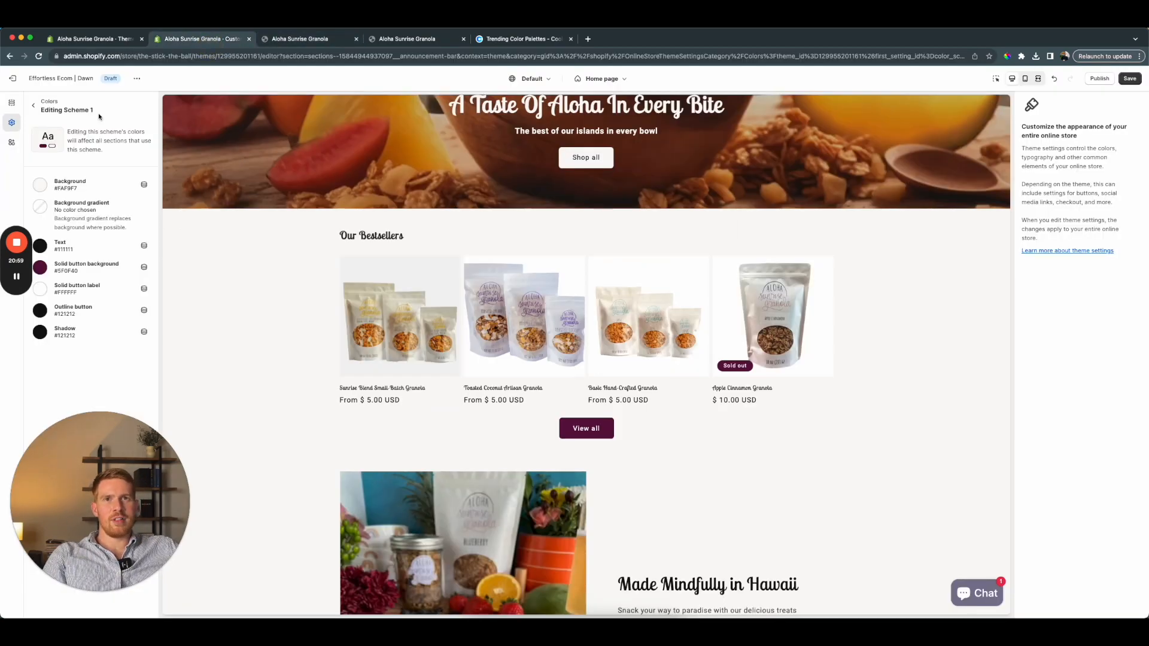
{"action": "left_click", "coordinate": [136, 80]}
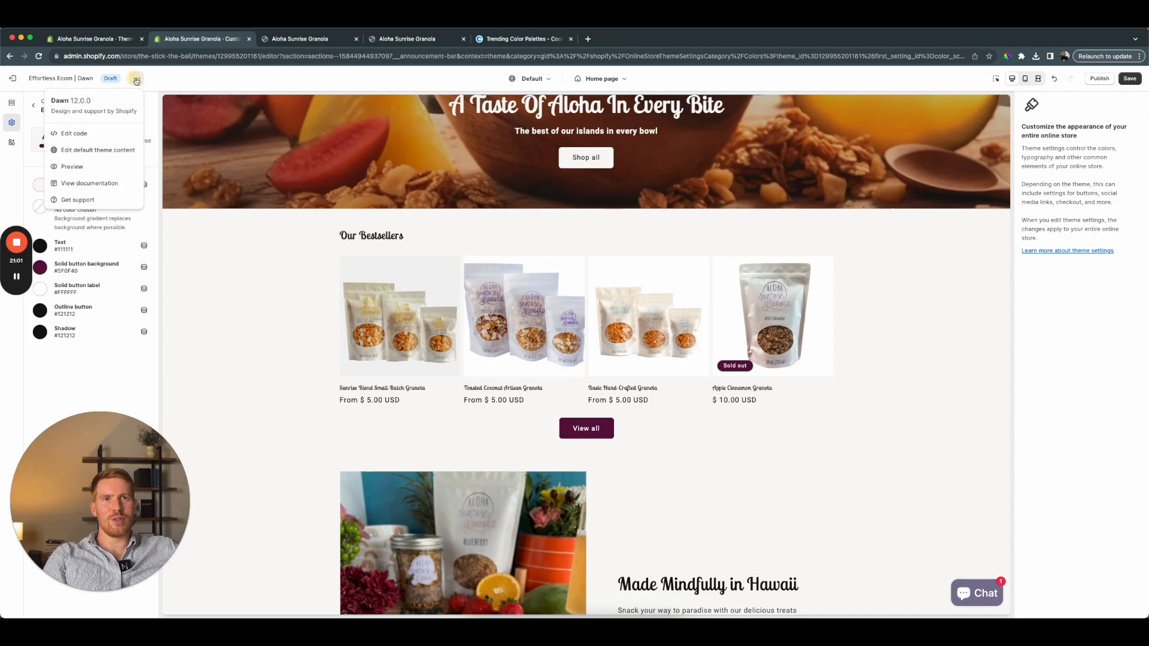
{"action": "left_click", "coordinate": [76, 133]}
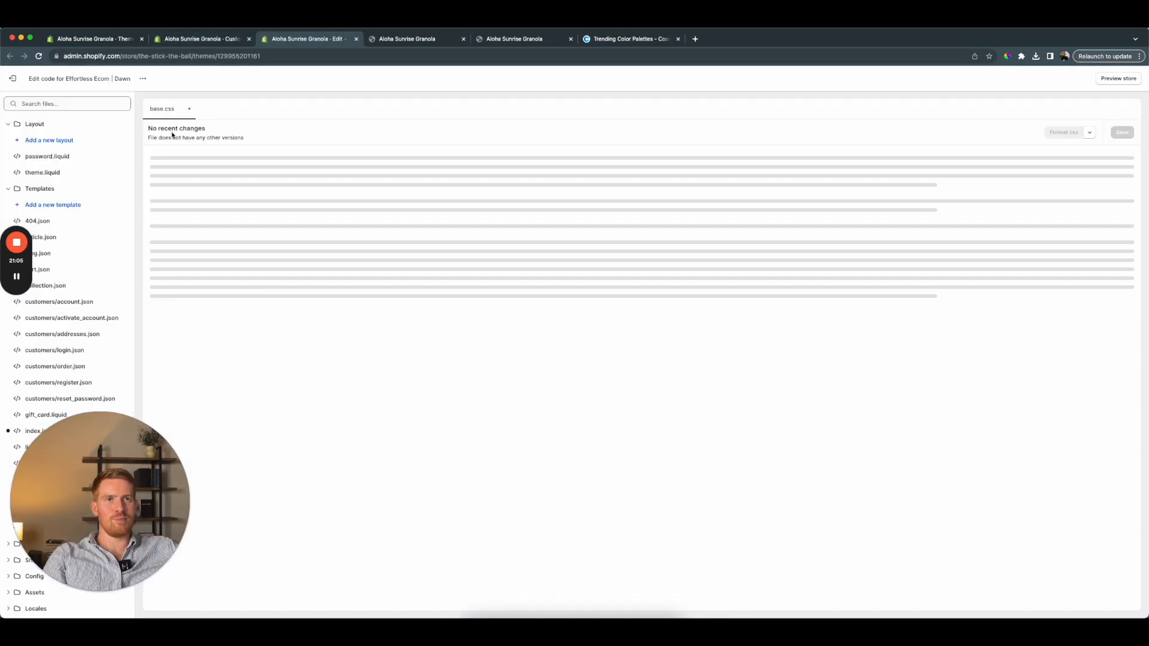
Add the comment /* CUSTOM CHANGES */ after a few blank lines at the end of base.css
{"action": "left_click", "coordinate": [308, 217]}
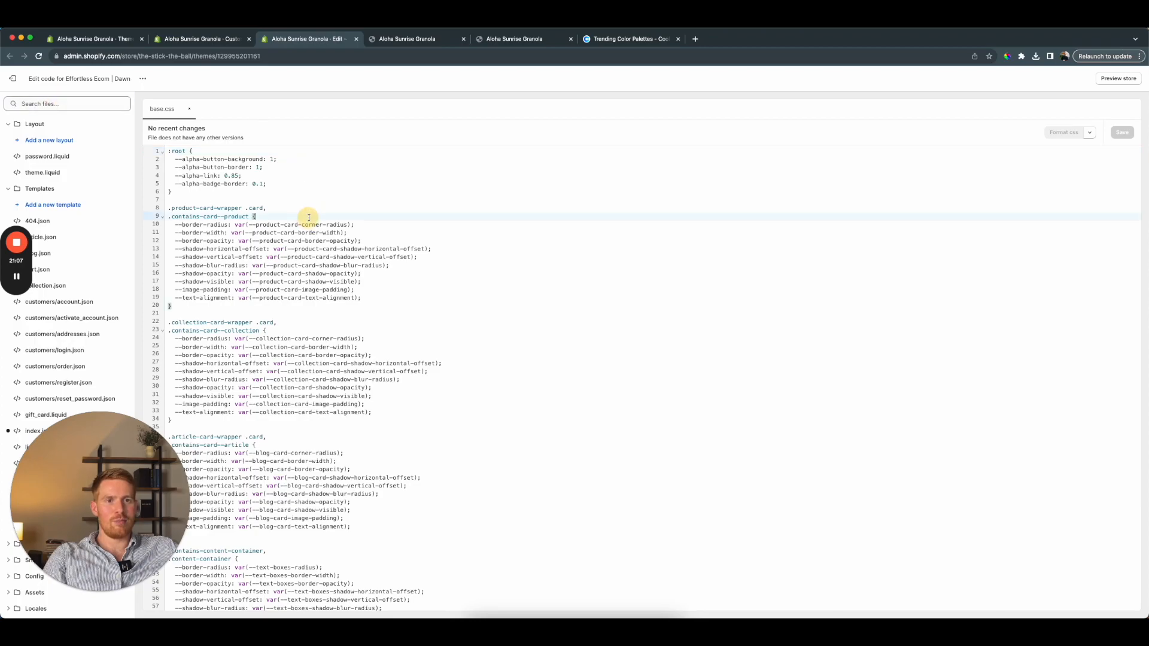
{"action": "key", "text": "super+Down"}
{"action": "key", "text": "Return"}
{"action": "key", "text": "Return"}
{"action": "key", "text": "Return"}
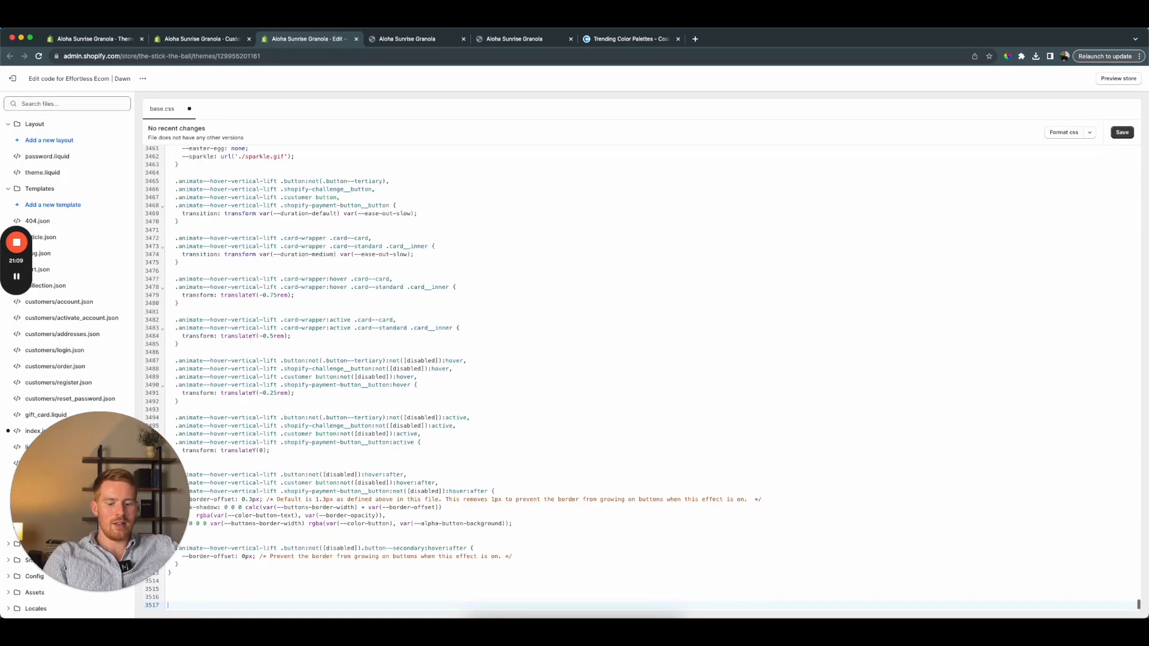
{"action": "type", "text": "CUSTOM CHANGS"}
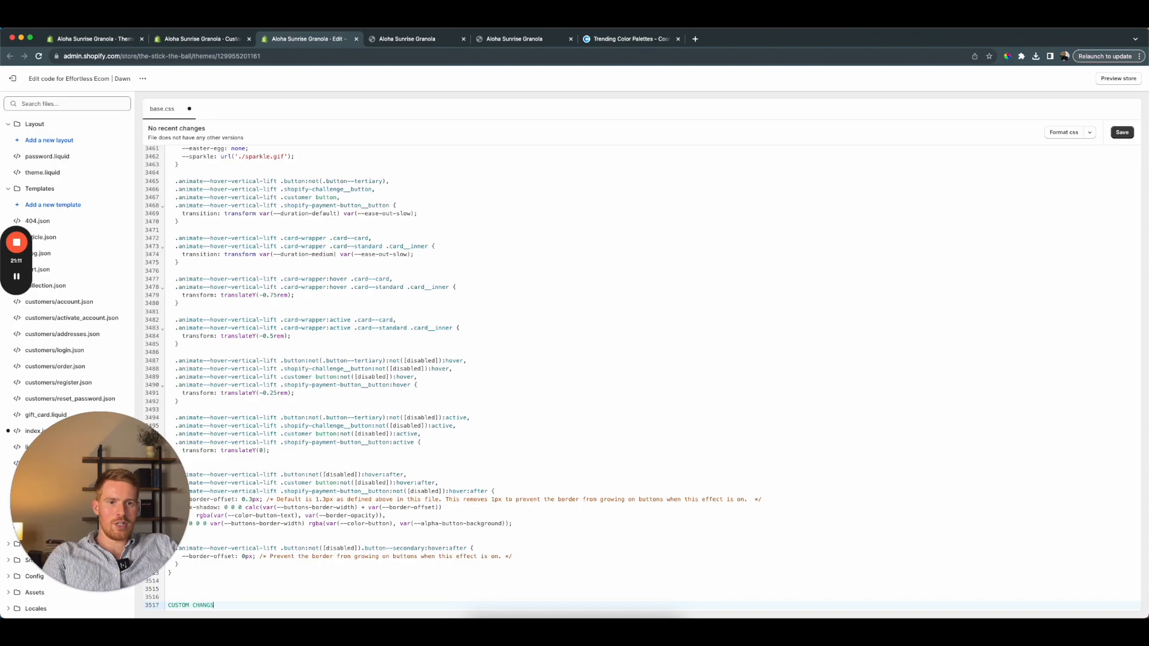
{"action": "key", "text": "super+slash"}
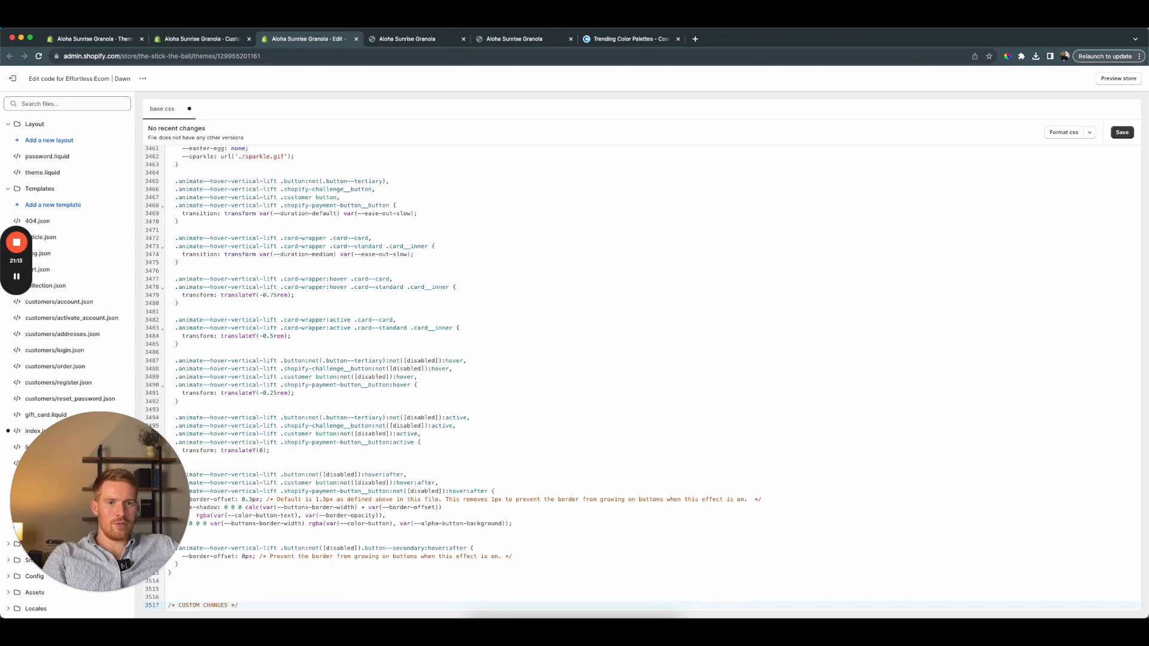
Below the custom changes comment, add an h3 rule with font-family: var(--font-body-family);, save base.css and reload the store preview
{"action": "key", "text": "Return"}
{"action": "key", "text": "Return"}
{"action": "key", "text": "super+v"}
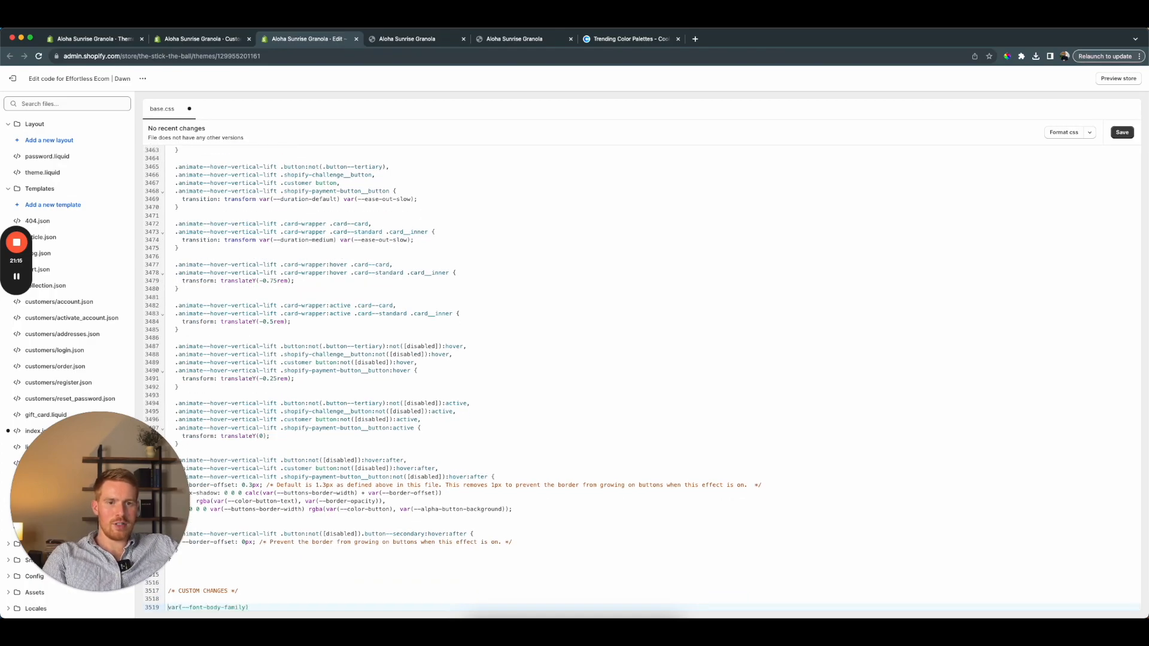
{"action": "key", "text": "shift+super+Left"}
{"action": "key", "text": "BackSpace"}
{"action": "type", "text": "h3 {"}
{"action": "key", "text": "Return"}
{"action": "type", "text": "font-fami"}
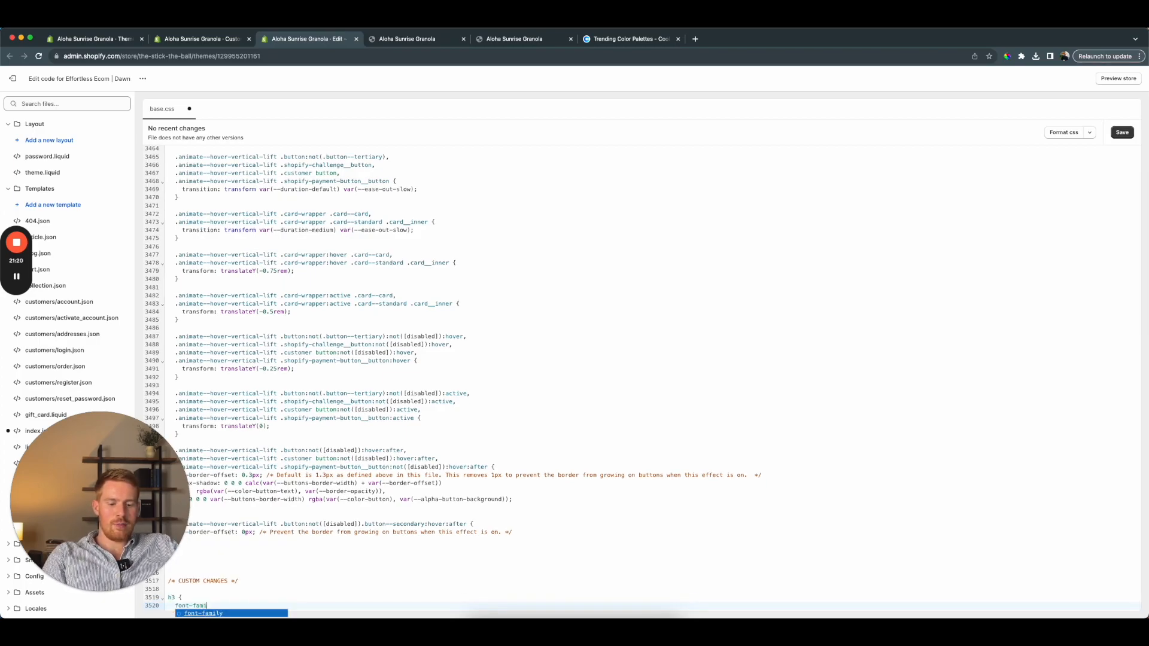
{"action": "key", "text": "Return"}
{"action": "key", "text": "super+v"}
{"action": "key", "text": "super+s"}
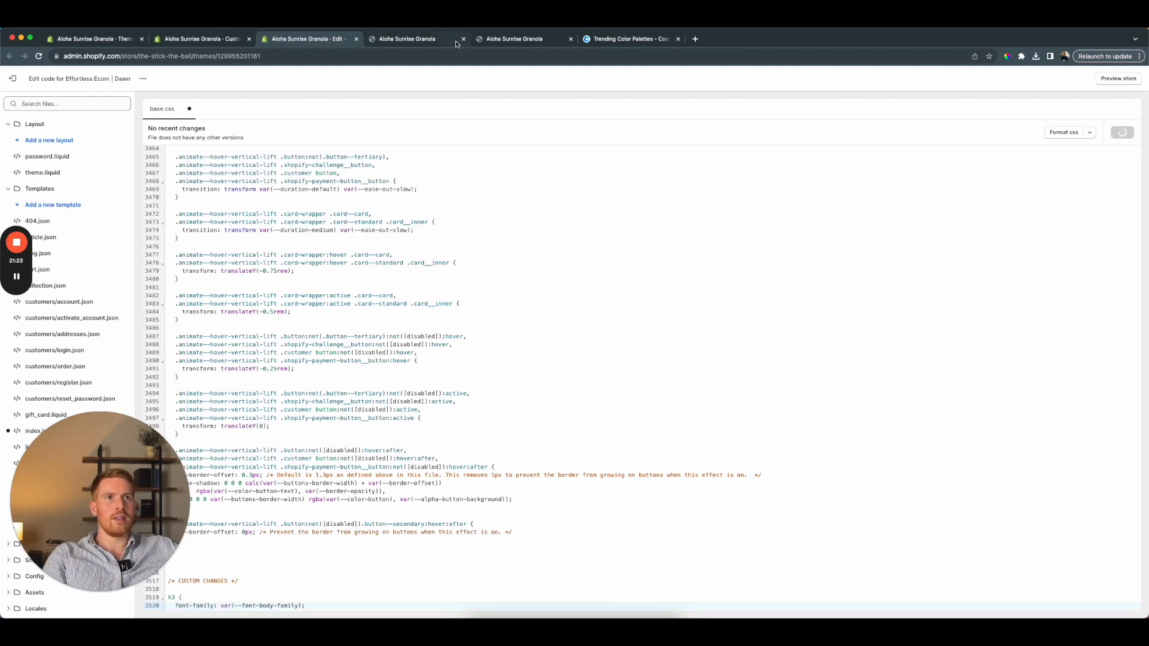
{"action": "left_click", "coordinate": [426, 42]}
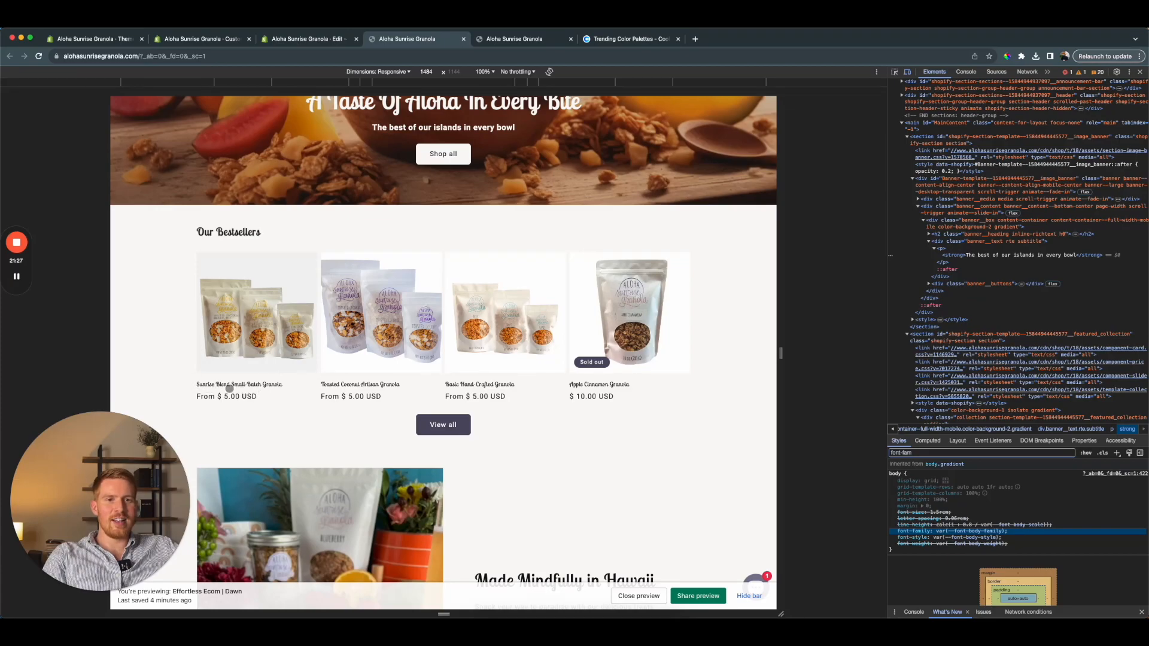
{"action": "key", "text": "super+r"}
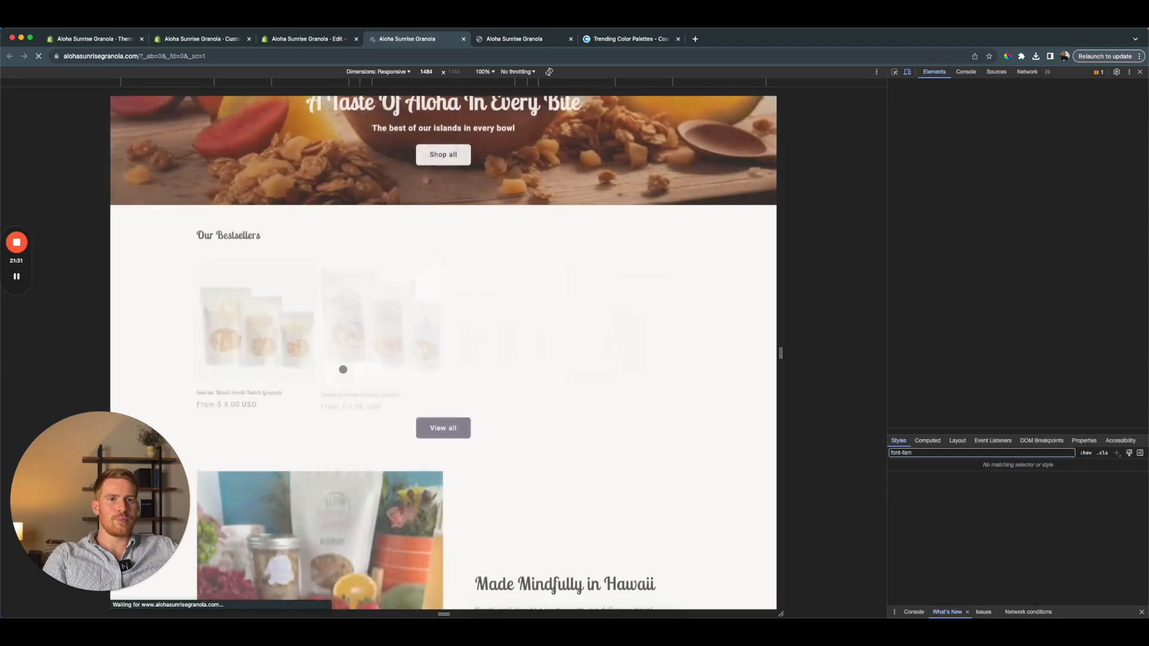
Add !important to the h3 rule's font-family value in base.css, save the file and reload the store preview
{"action": "left_click", "coordinate": [316, 39]}
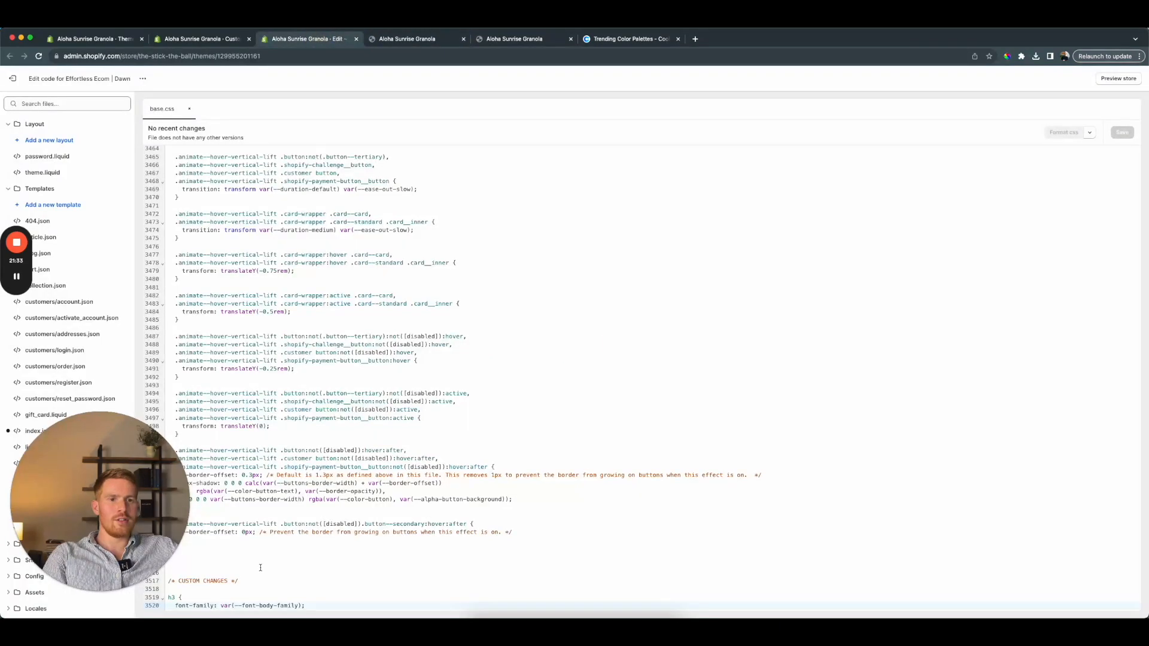
{"action": "left_click", "coordinate": [302, 605]}
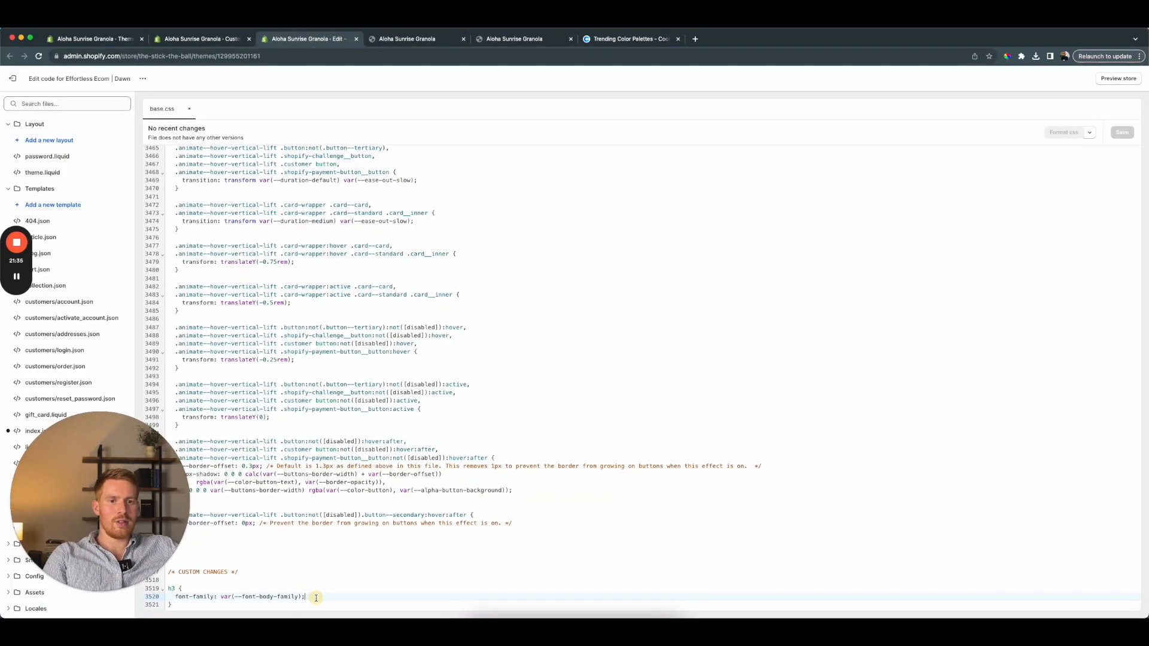
{"action": "type", "text": "!important"}
{"action": "key", "text": "super+s"}
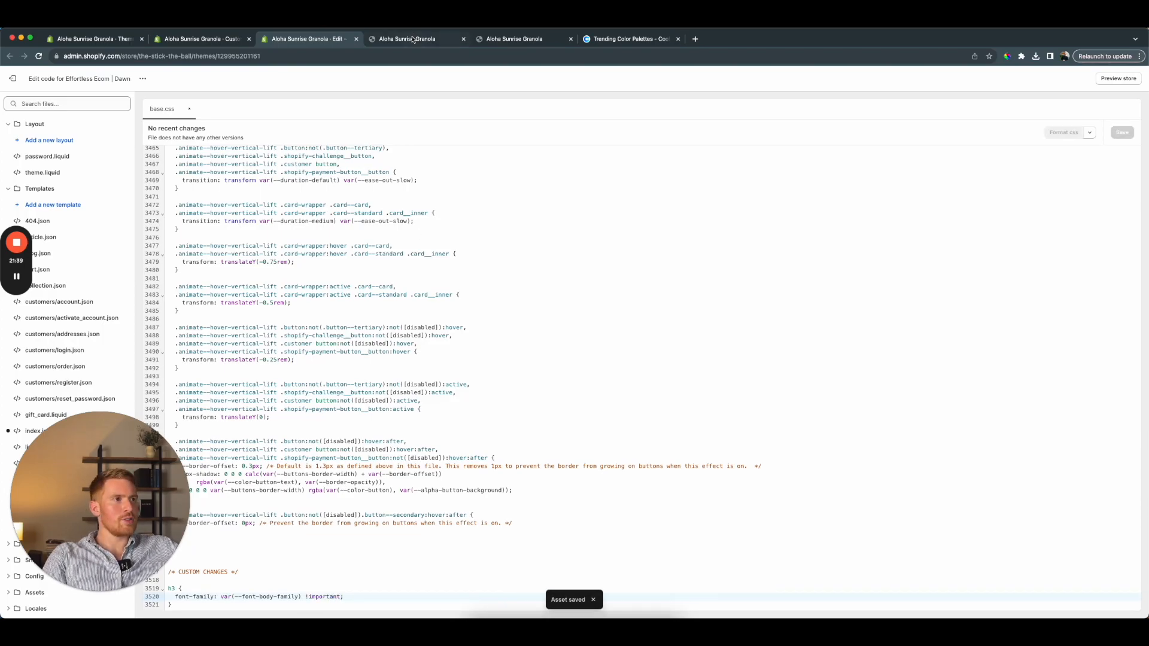
{"action": "left_click", "coordinate": [407, 39]}
{"action": "key", "text": "super+r"}
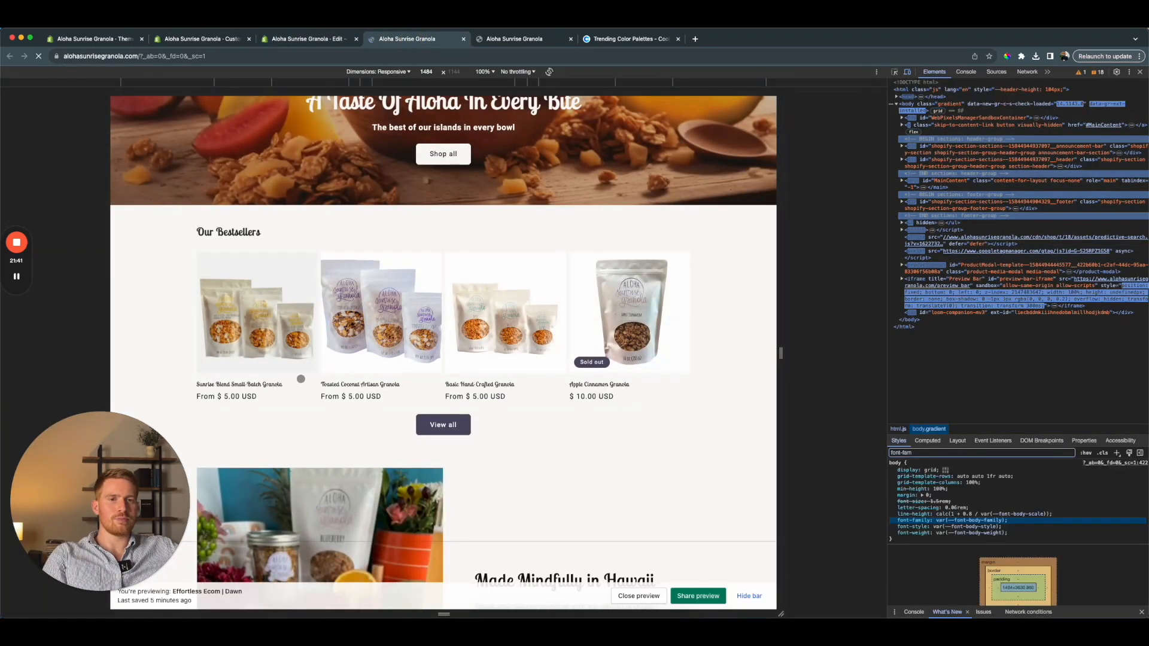
{"action": "key", "text": "super+r"}
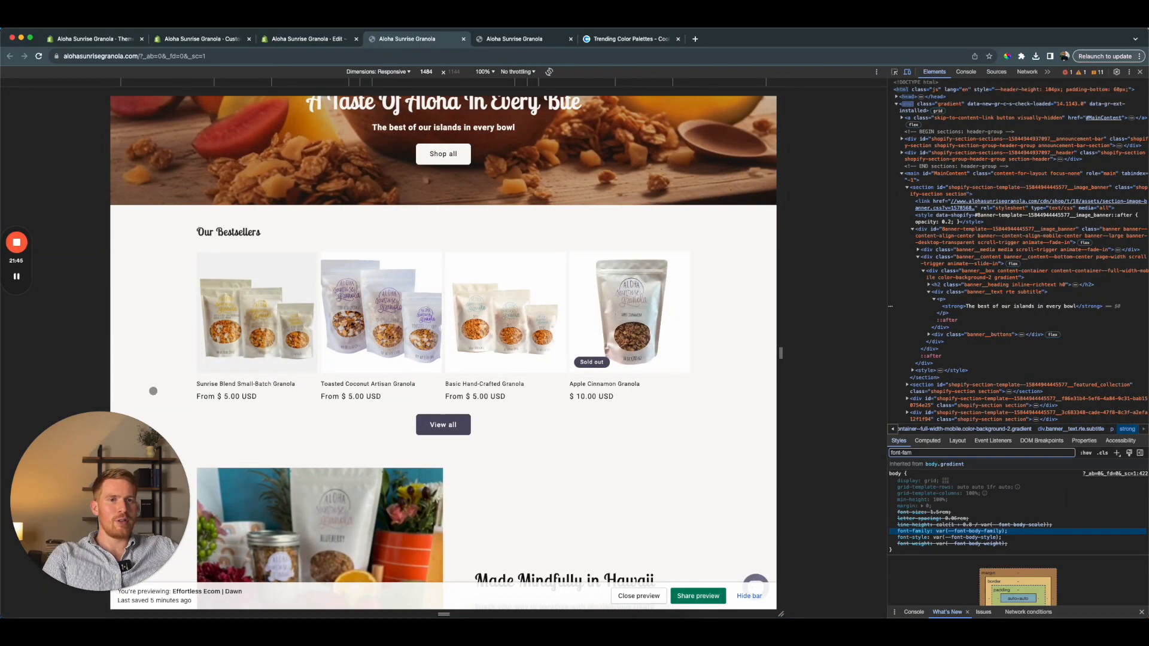
Inspect the first product card's h3 title with the styles filter cleared, and close the developer tools
{"action": "key", "text": "super+shift+c"}
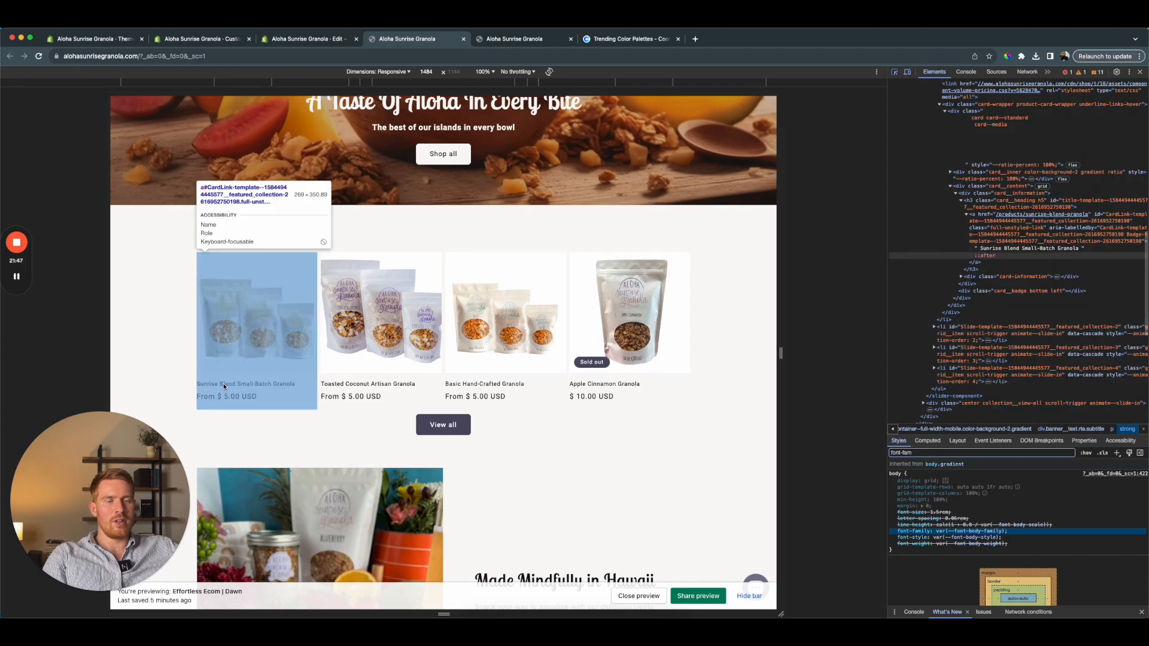
{"action": "left_click", "coordinate": [243, 386]}
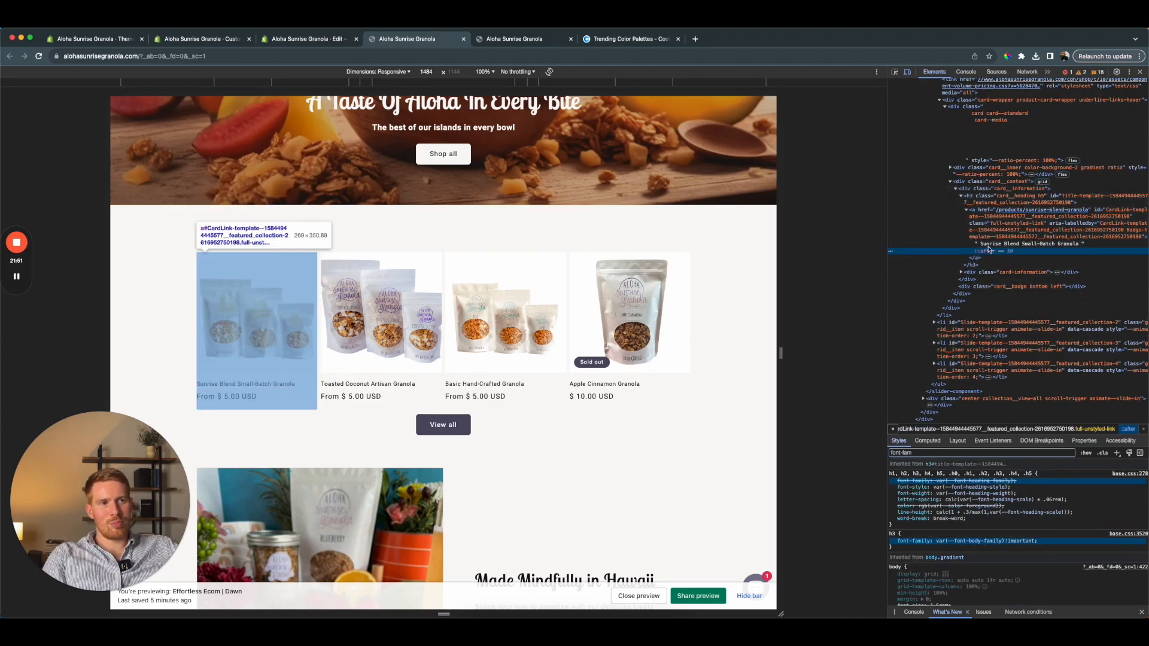
{"action": "left_click", "coordinate": [976, 198]}
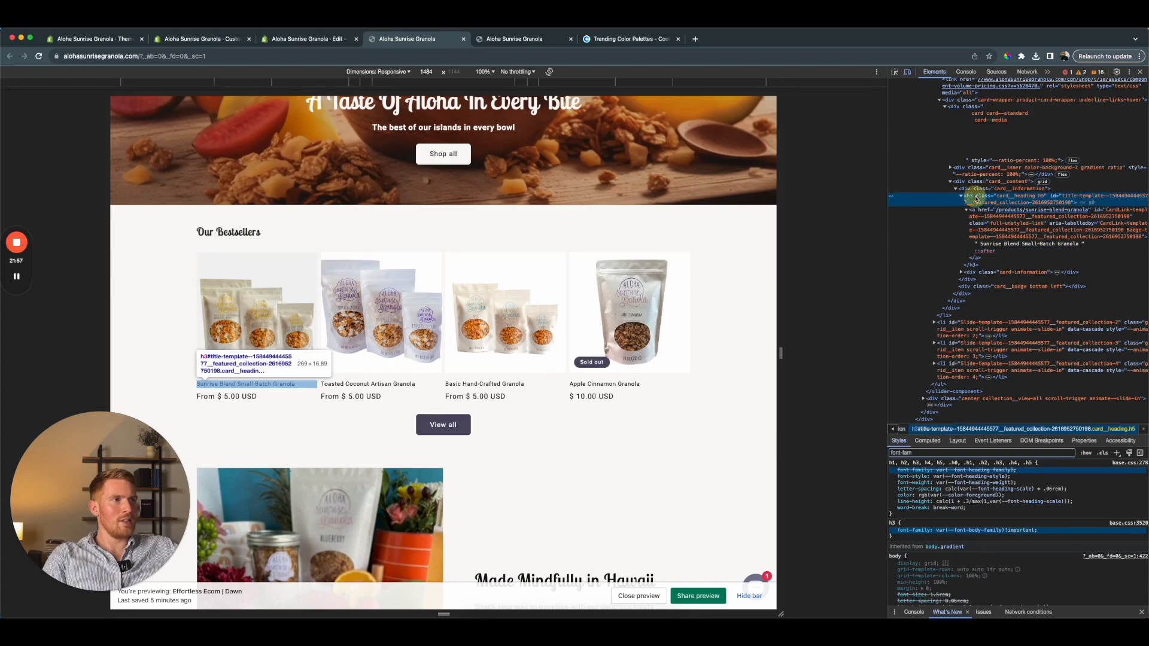
{"action": "triple_click", "coordinate": [961, 454]}
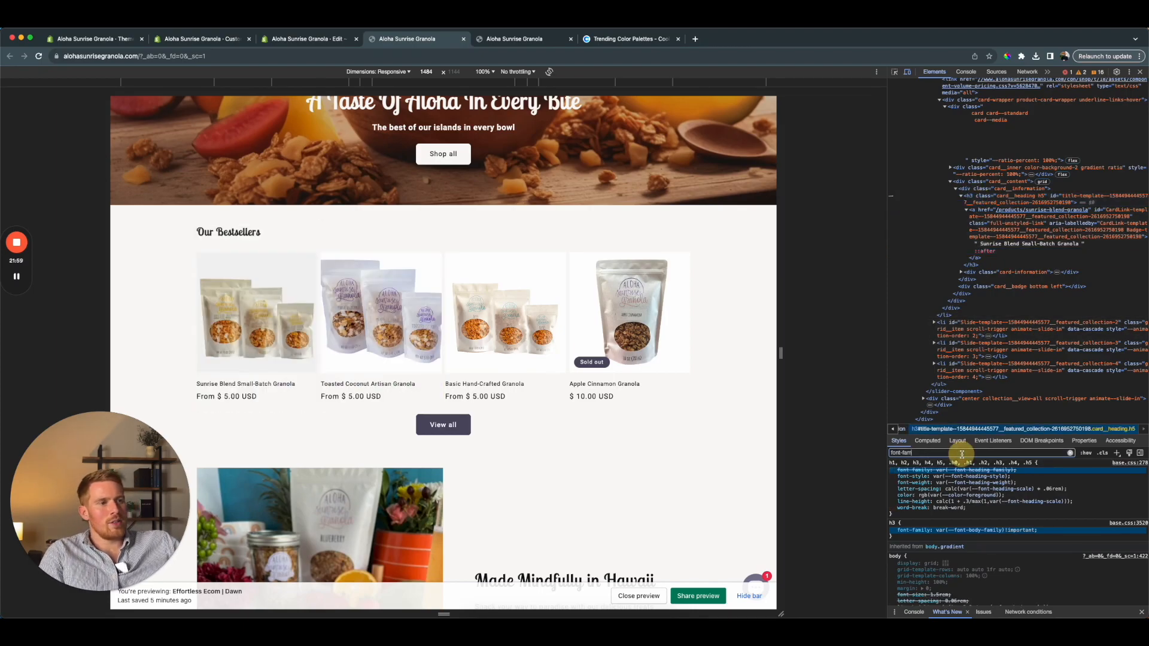
{"action": "key", "text": "BackSpace"}
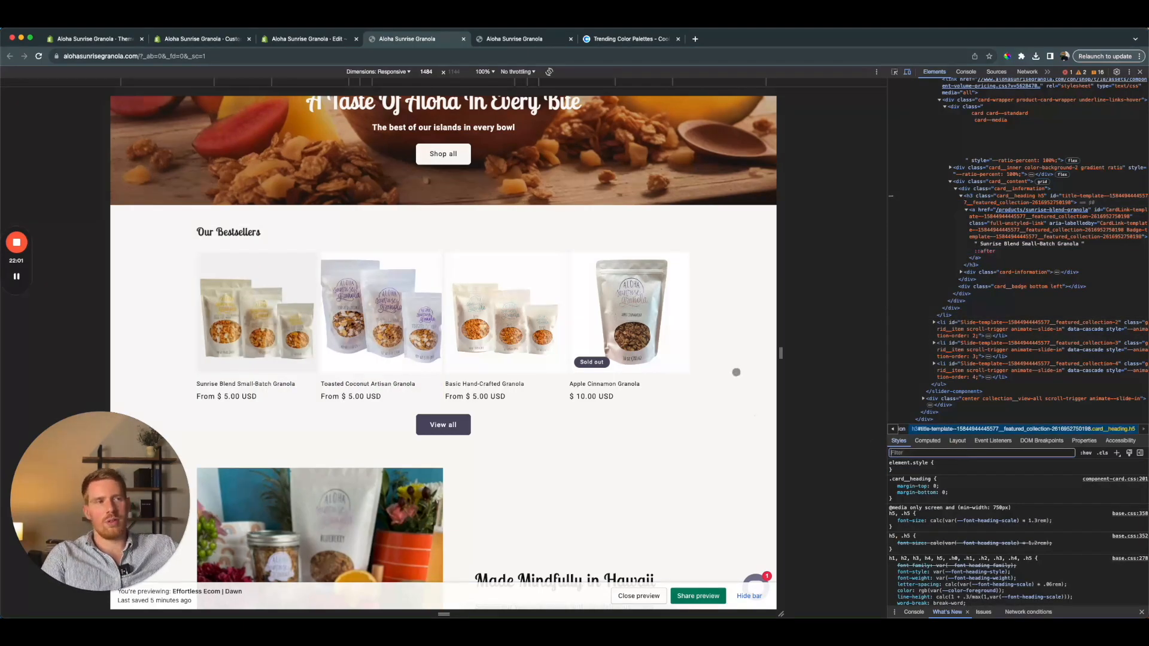
{"action": "left_click", "coordinate": [1142, 71]}
Return to the theme editor, leave the Scheme 1 colours and review the Product cards options in the theme settings
{"action": "left_click", "coordinate": [312, 39]}
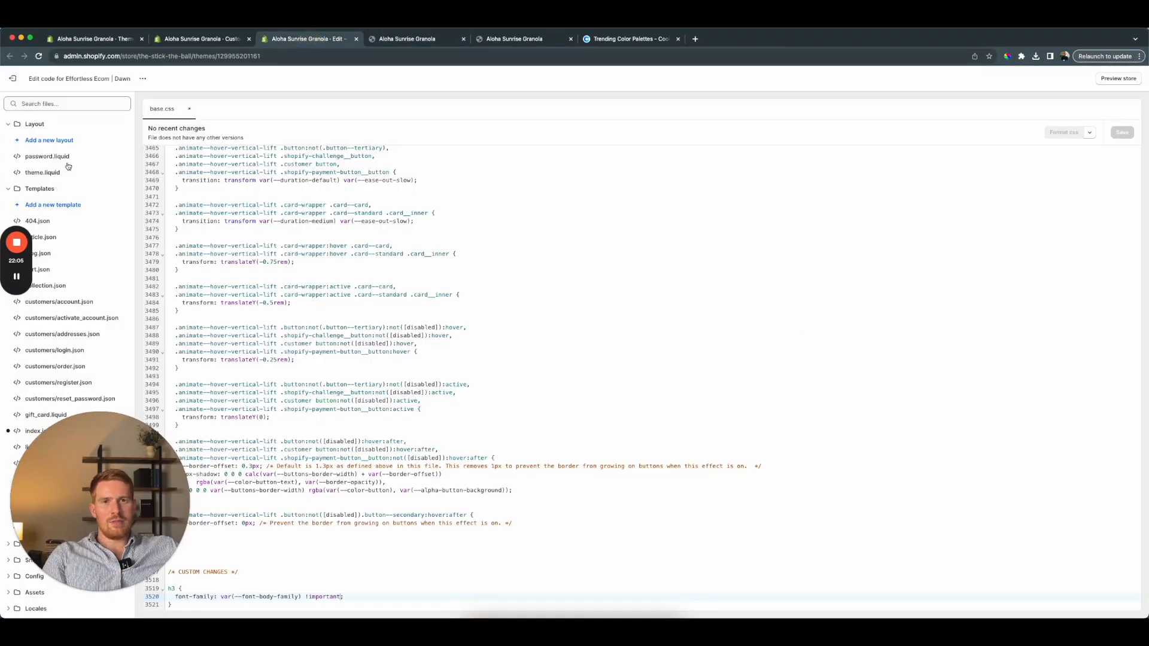
{"action": "left_click", "coordinate": [200, 40]}
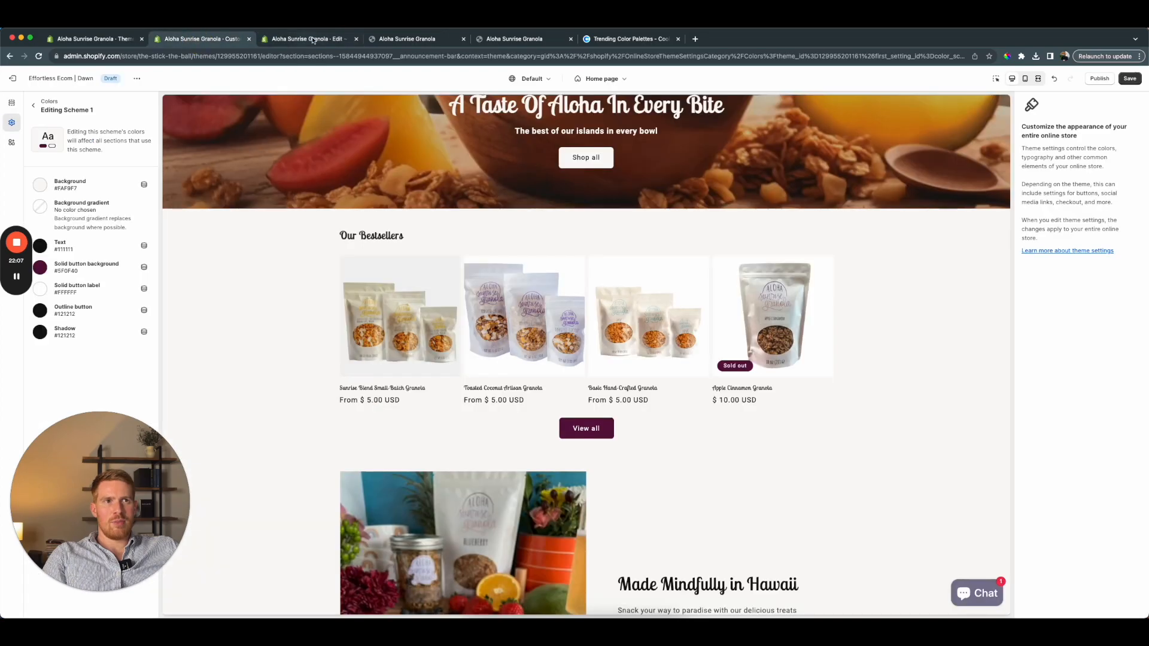
{"action": "left_click", "coordinate": [34, 106]}
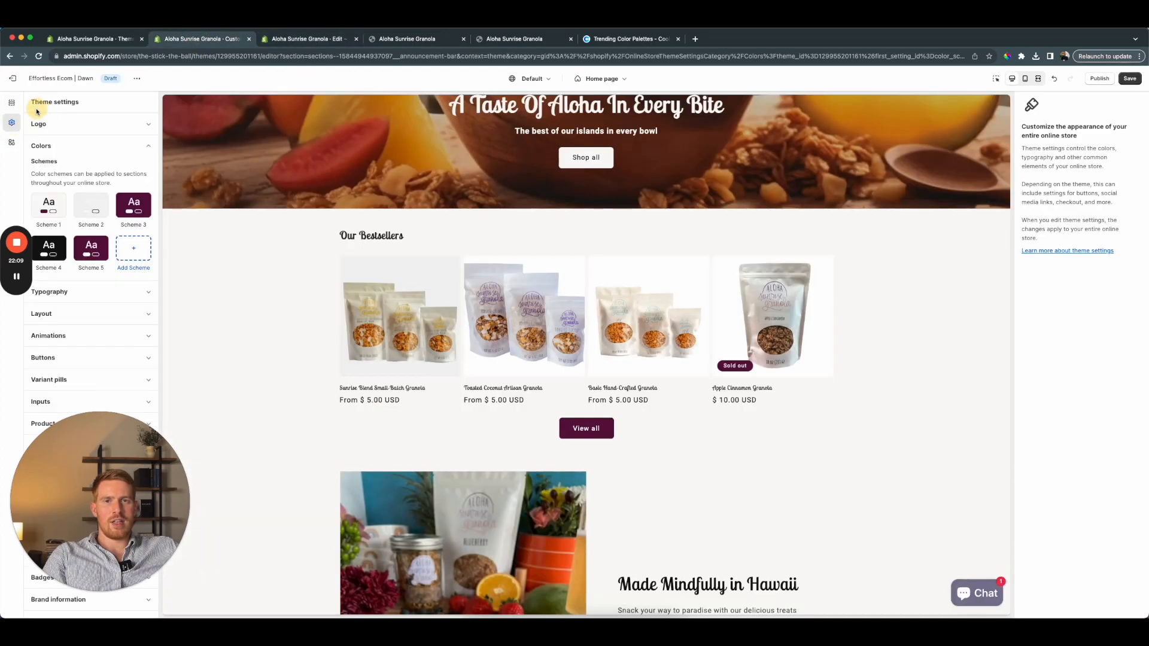
{"action": "scroll", "coordinate": [61, 308], "scroll_direction": "down", "scroll_amount": 5}
{"action": "left_click", "coordinate": [69, 299]}
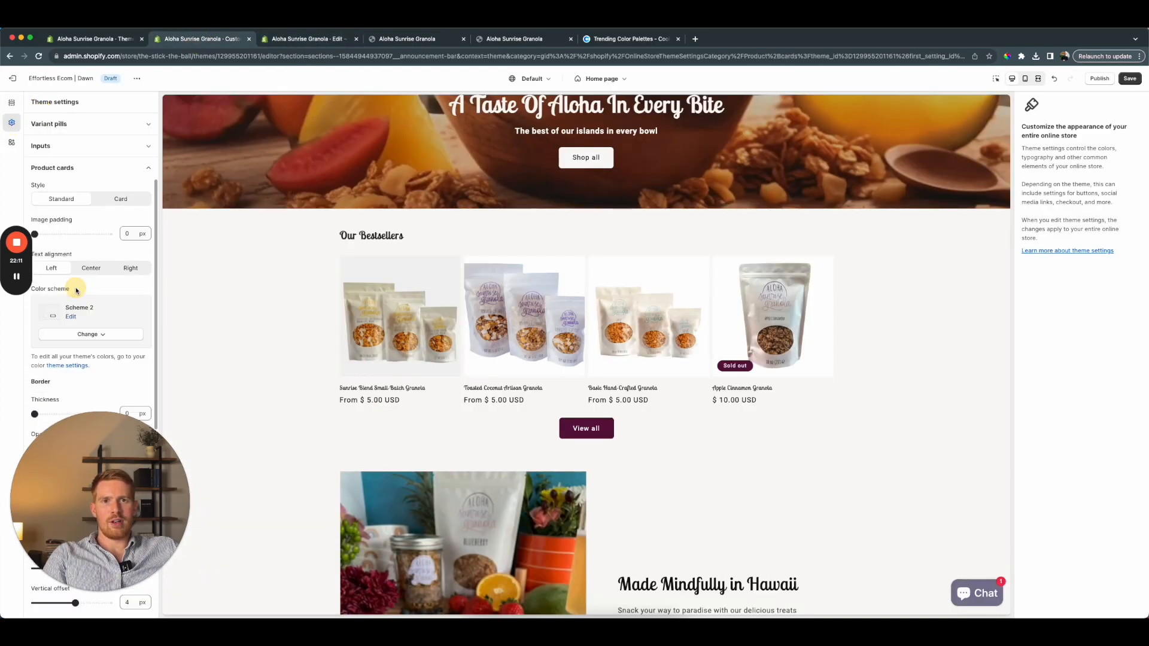
{"action": "scroll", "coordinate": [78, 292], "scroll_direction": "down", "scroll_amount": 5}
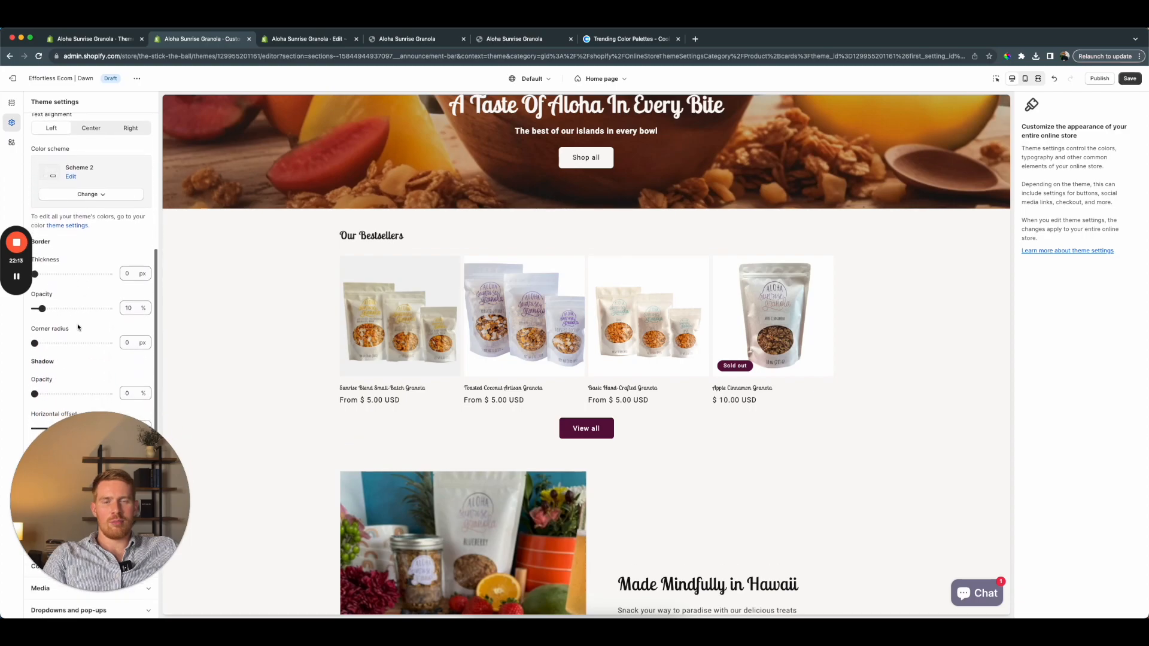
{"action": "scroll", "coordinate": [79, 331], "scroll_direction": "down", "scroll_amount": 3}
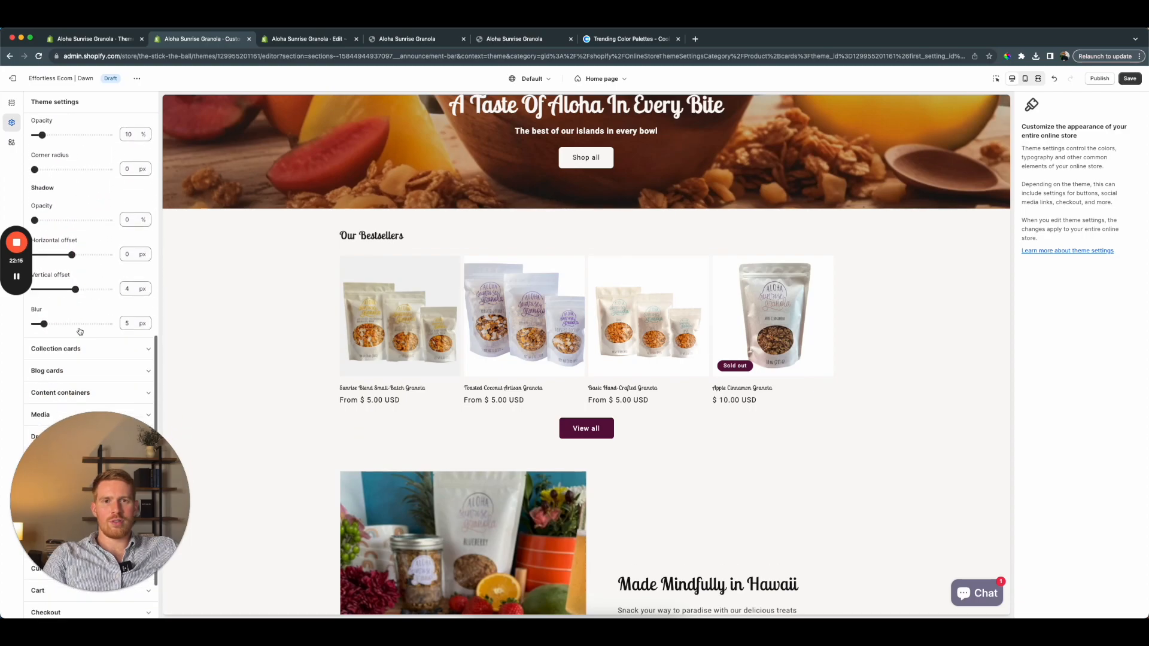
{"action": "scroll", "coordinate": [83, 308], "scroll_direction": "up", "scroll_amount": 6}
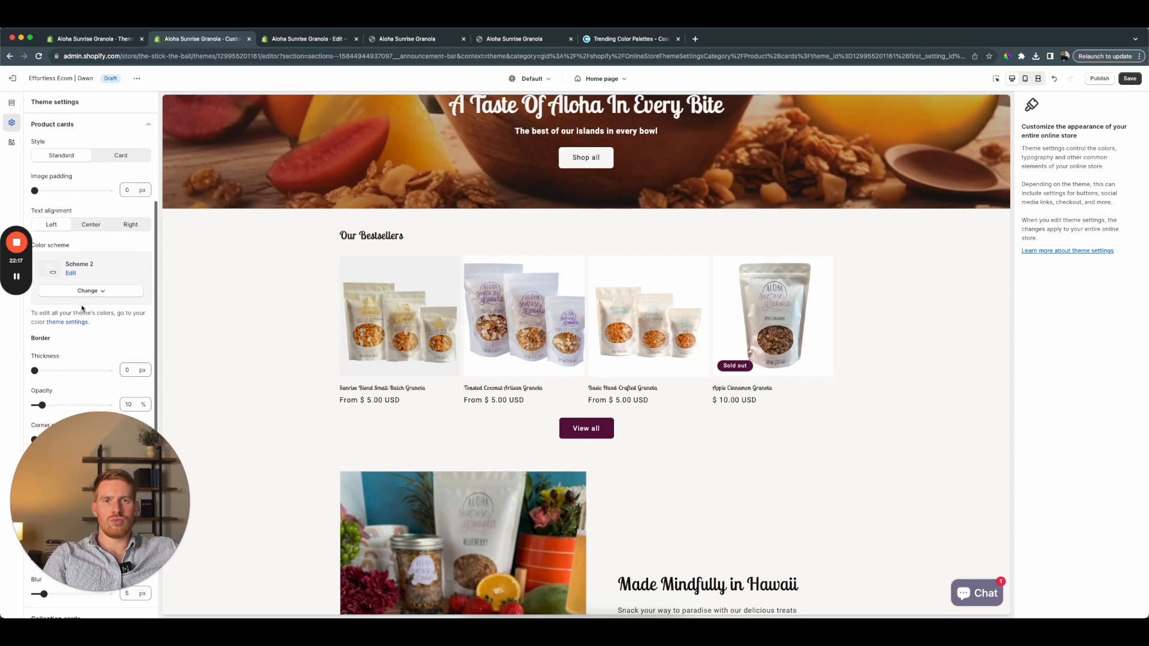
{"action": "scroll", "coordinate": [82, 308], "scroll_direction": "up", "scroll_amount": 1}
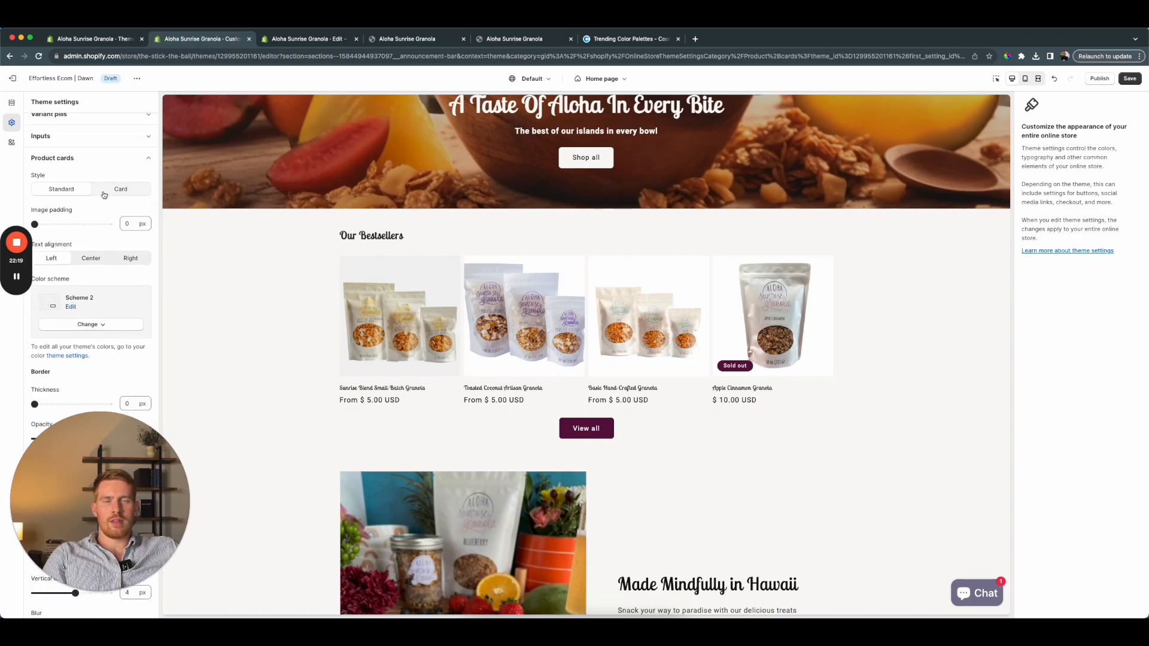
{"action": "scroll", "coordinate": [95, 228], "scroll_direction": "down", "scroll_amount": 1}
{"action": "scroll", "coordinate": [96, 252], "scroll_direction": "down", "scroll_amount": 10}
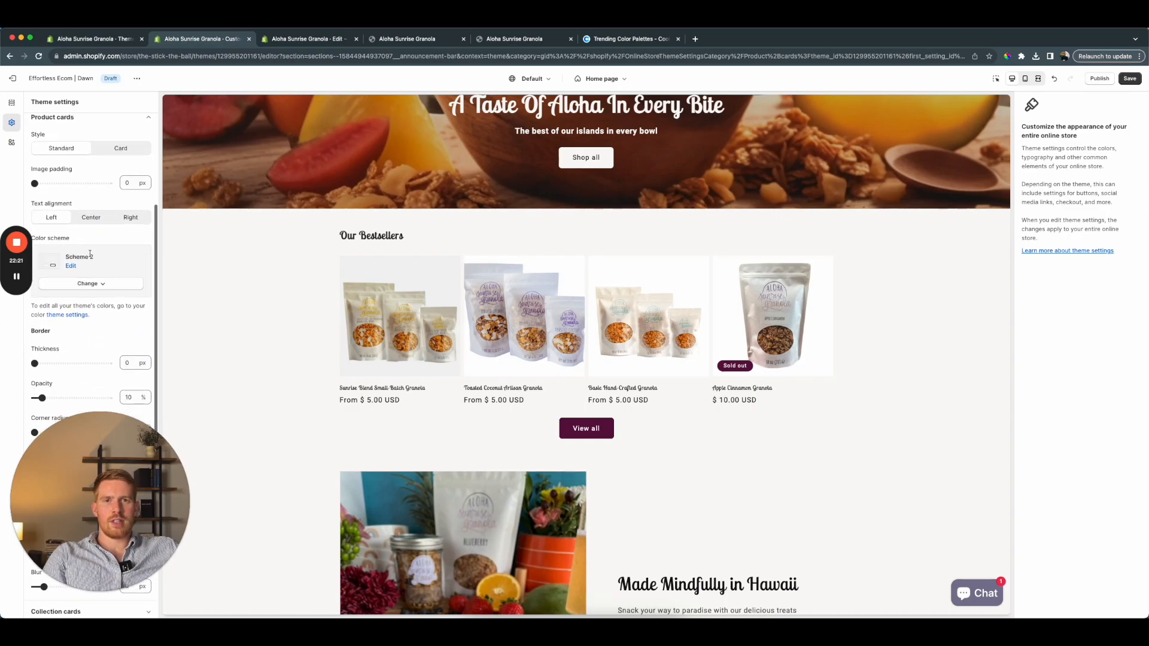
{"action": "scroll", "coordinate": [92, 254], "scroll_direction": "down", "scroll_amount": 10}
{"action": "scroll", "coordinate": [96, 269], "scroll_direction": "down", "scroll_amount": 15}
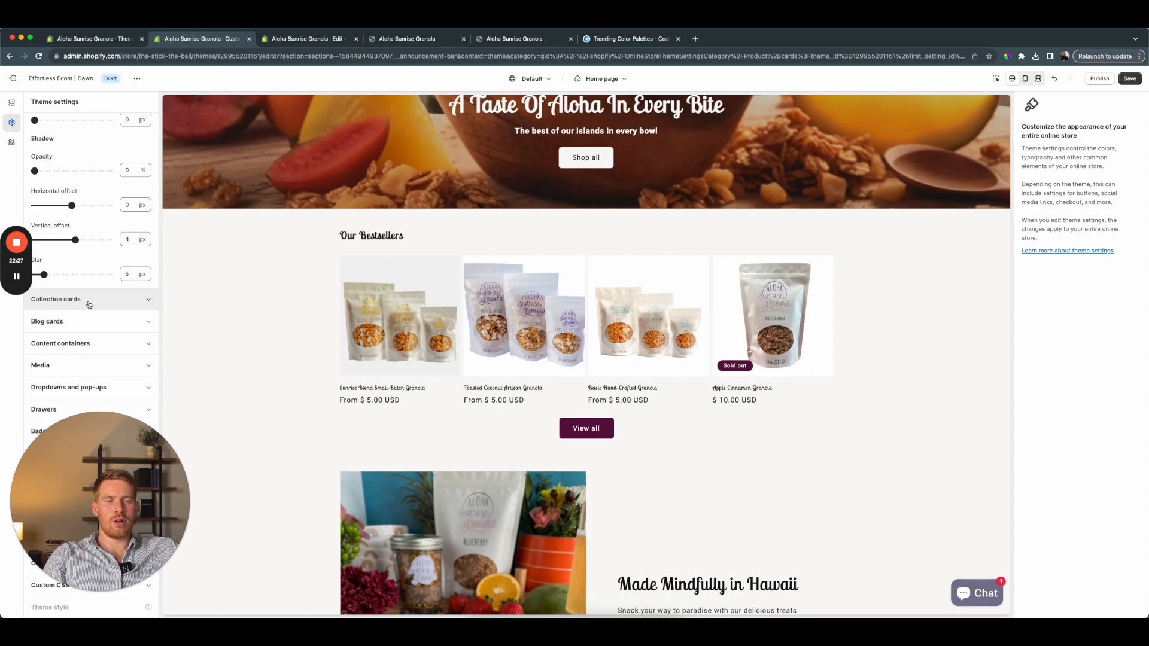
Examine the Collection cards theme settings and the home page preview from the header to the Our Bestsellers section
{"action": "left_click", "coordinate": [88, 305]}
{"action": "scroll", "coordinate": [89, 287], "scroll_direction": "up", "scroll_amount": 20}
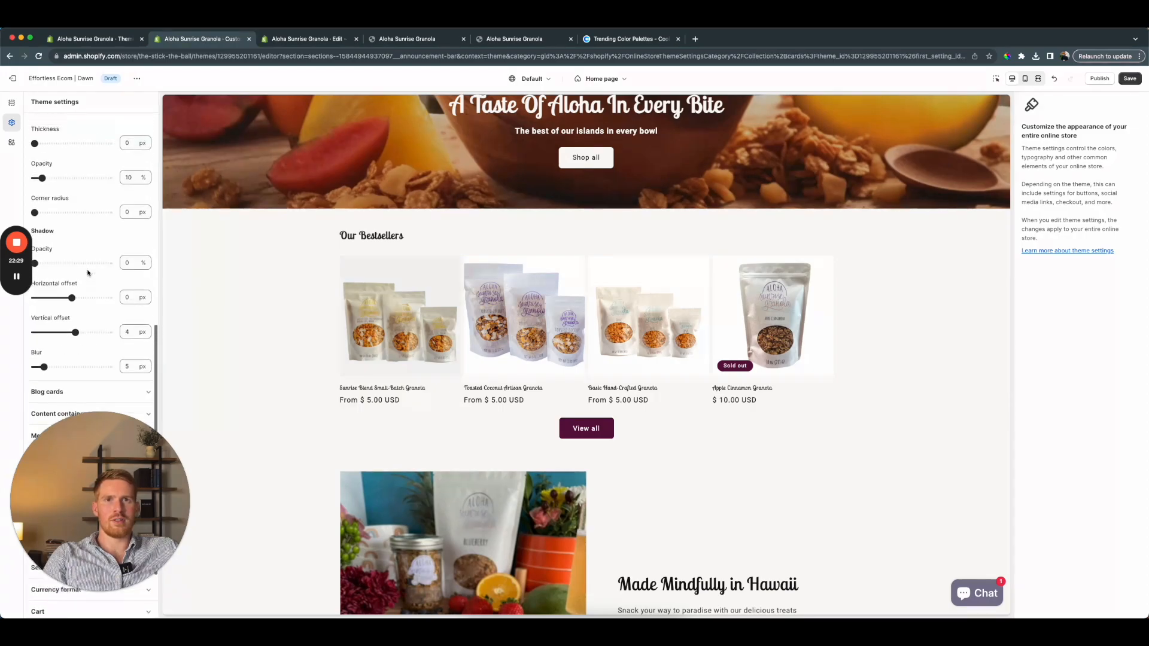
{"action": "scroll", "coordinate": [87, 273], "scroll_direction": "up", "scroll_amount": 10}
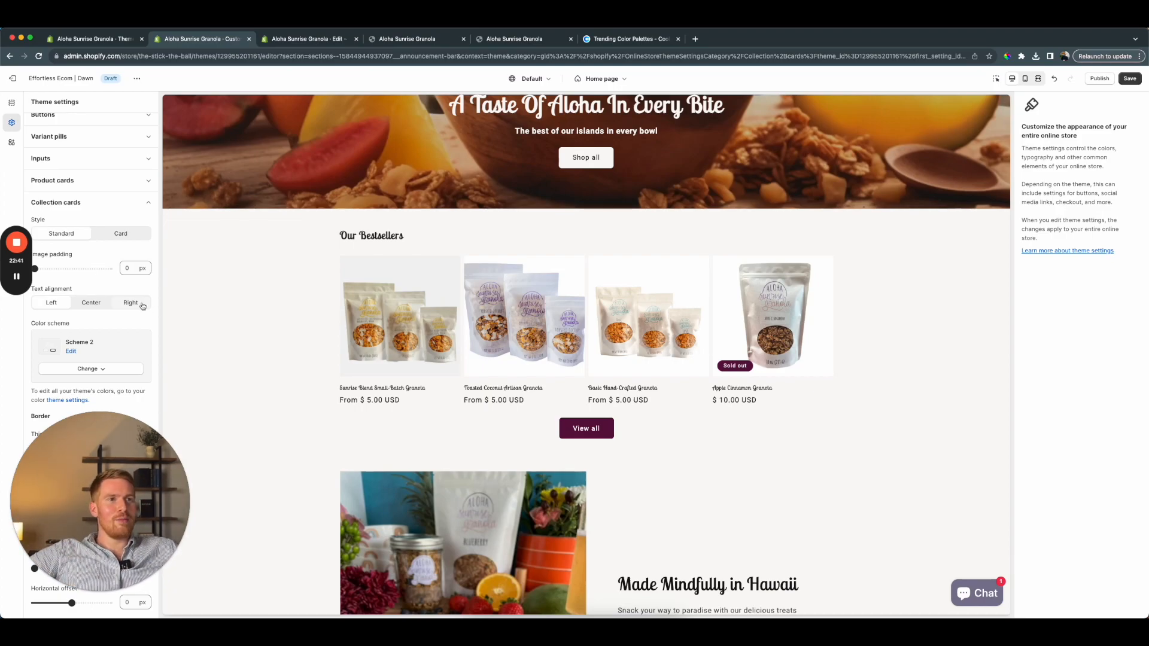
{"action": "scroll", "coordinate": [257, 315], "scroll_direction": "up", "scroll_amount": 5}
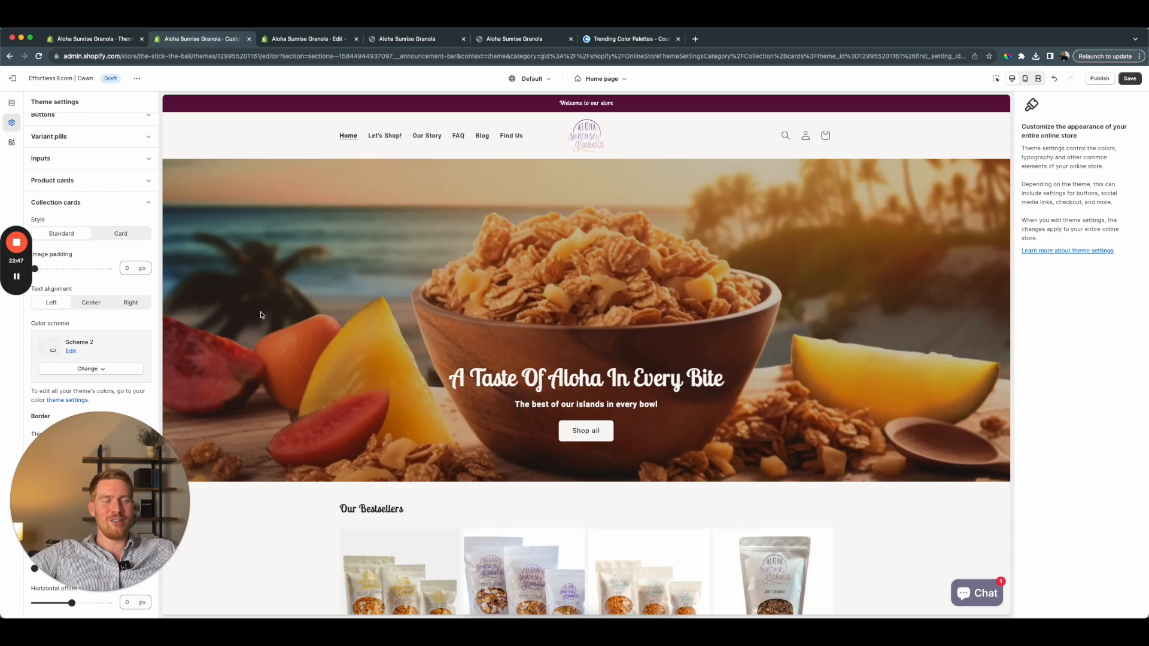
{"action": "scroll", "coordinate": [267, 313], "scroll_direction": "down", "scroll_amount": 1}
{"action": "scroll", "coordinate": [267, 314], "scroll_direction": "up", "scroll_amount": 1}
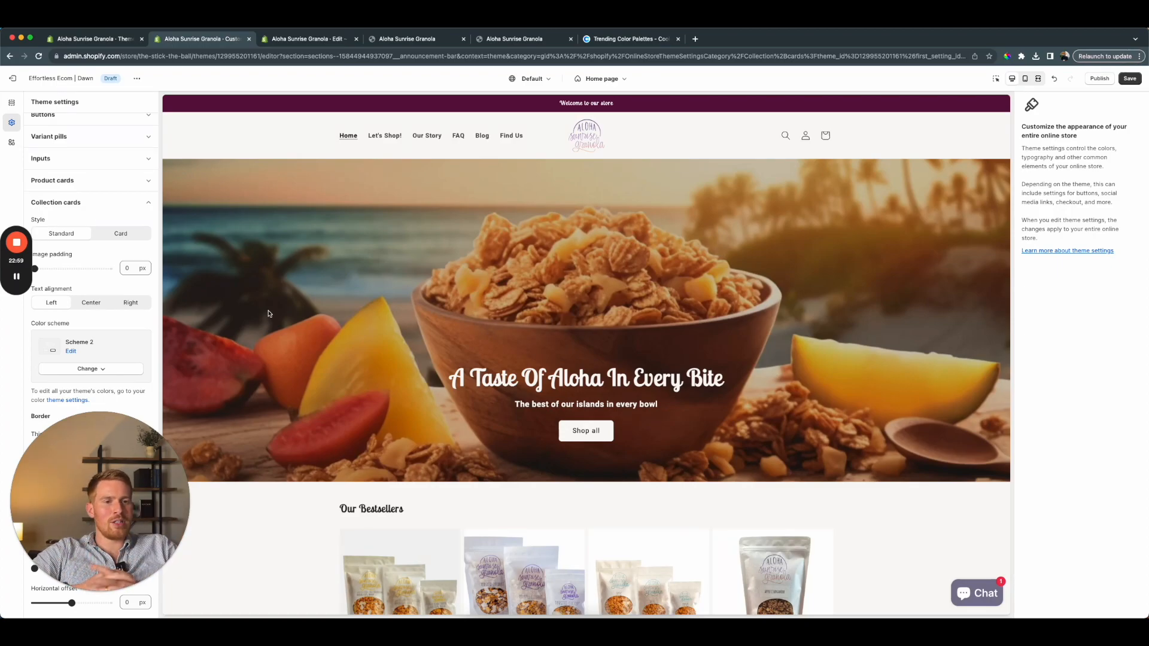
{"action": "scroll", "coordinate": [336, 371], "scroll_direction": "down", "scroll_amount": 2}
{"action": "scroll", "coordinate": [423, 462], "scroll_direction": "down", "scroll_amount": 2}
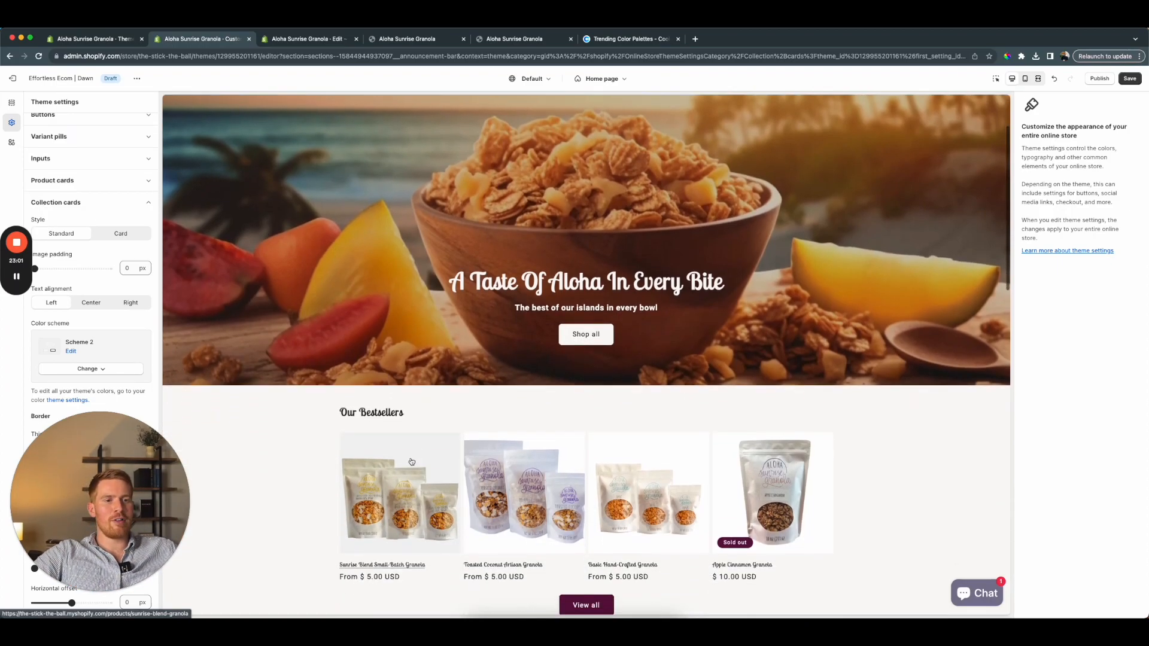